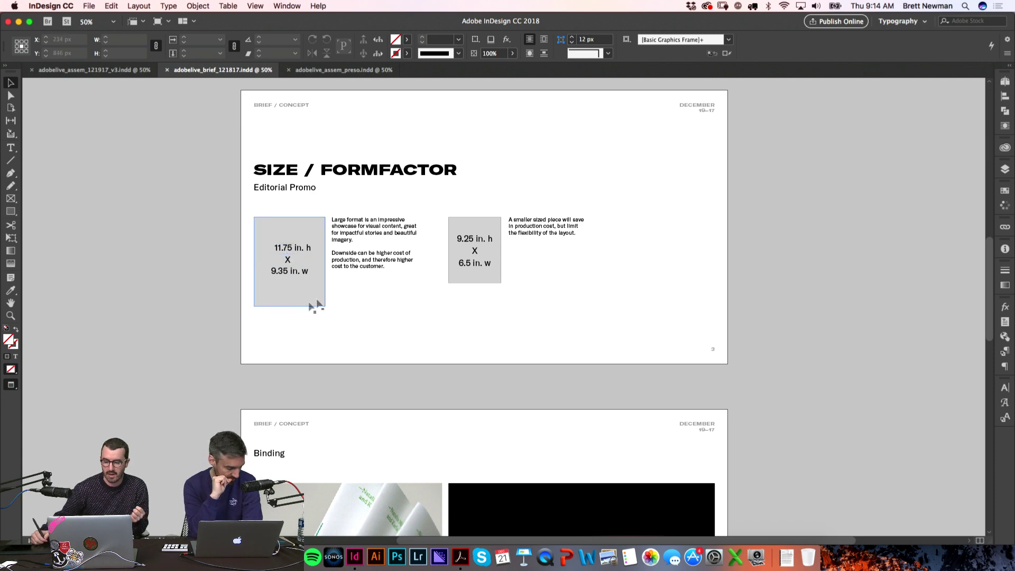
Step: Scroll through the brief's Naming and Outline pages, then return to the Assemblage magazine
left_click_drag(990, 260, 987, 343)
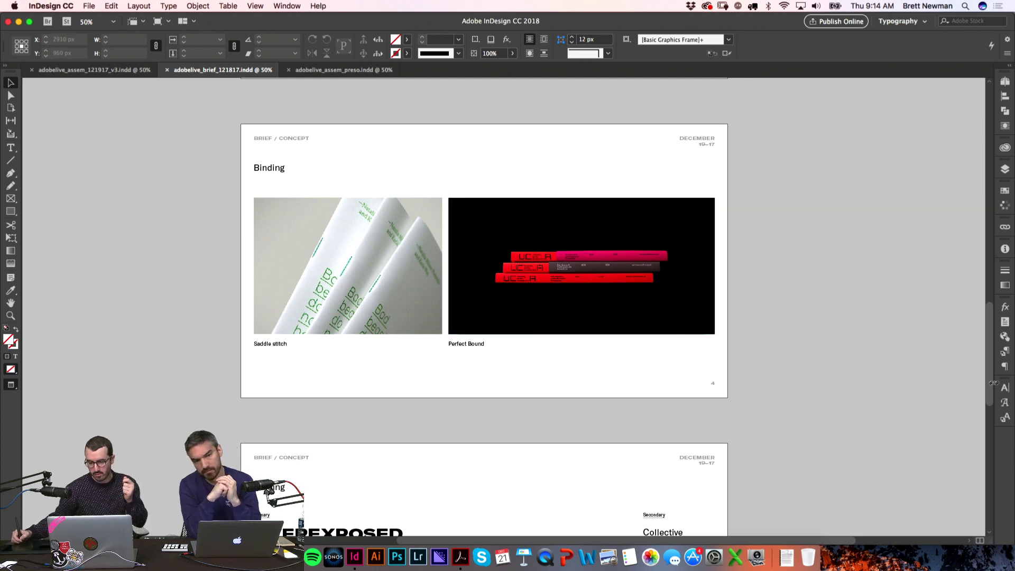
left_click_drag(990, 388, 993, 395)
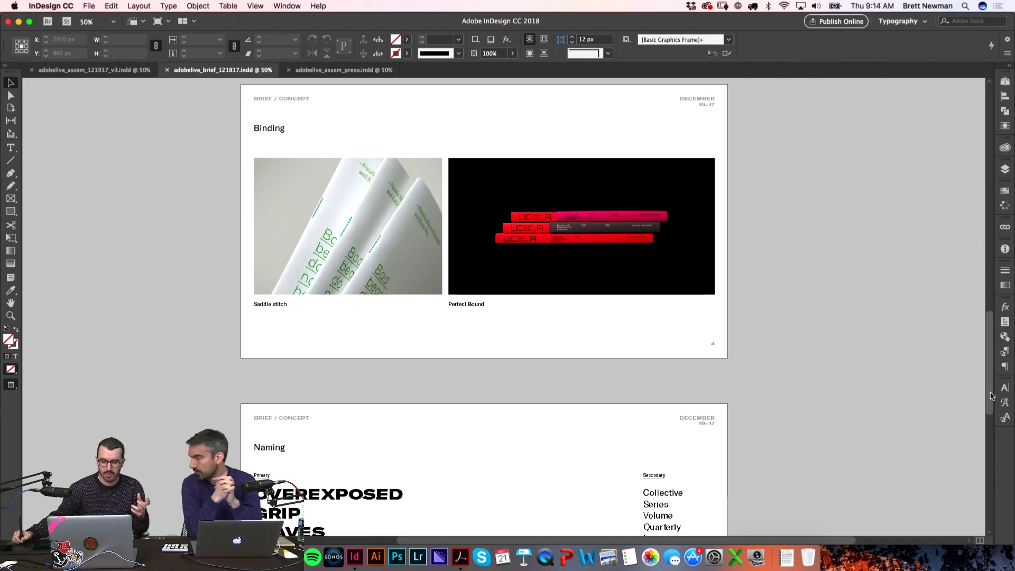
left_click_drag(992, 395, 978, 499)
scroll(985, 450, "down", 1)
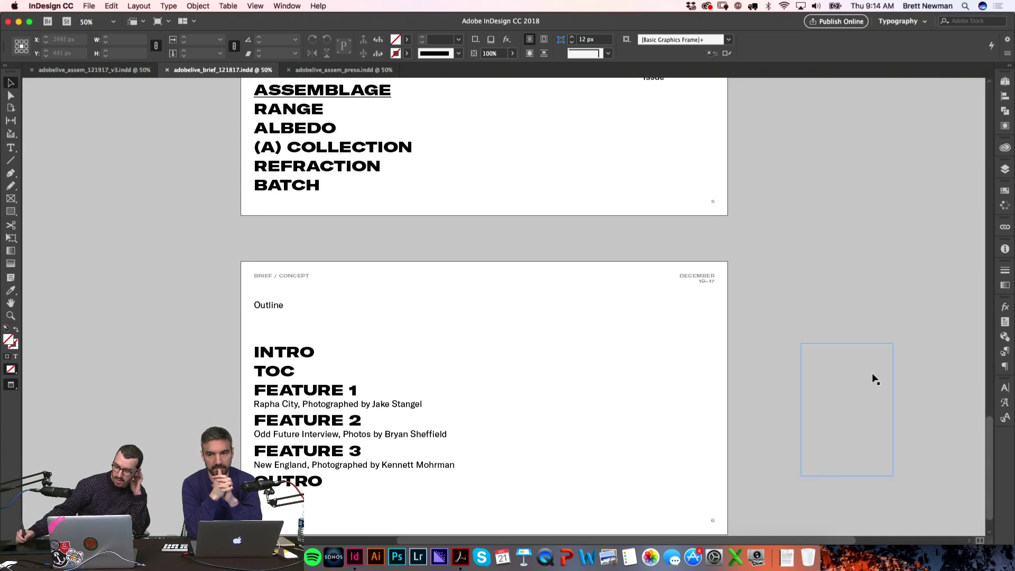
left_click(114, 71)
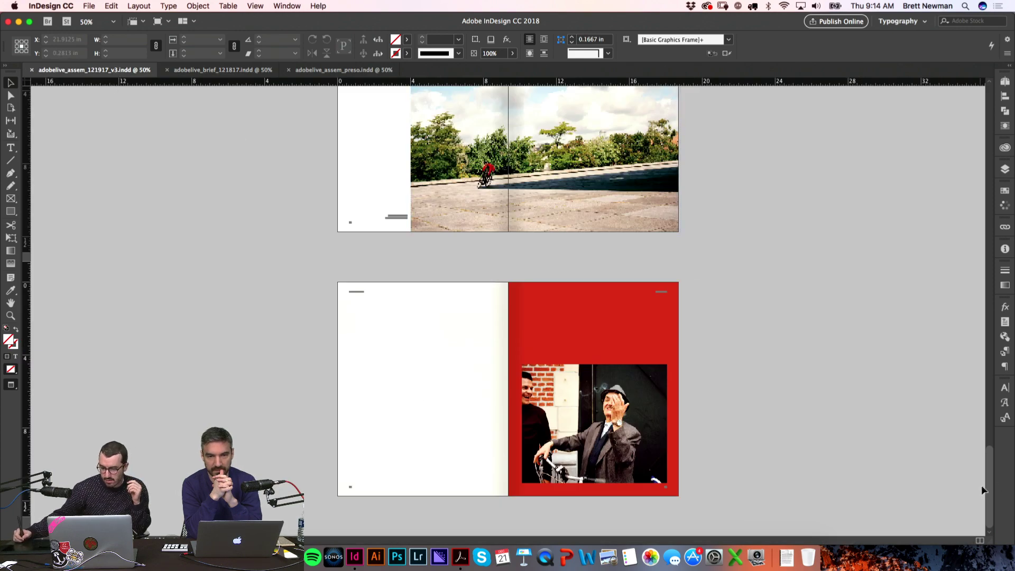
Step: Delete page 3, the ASSEMBLAGE type-sample page, to leave 14 pages, then open the presentation file
left_click_drag(989, 497, 975, 183)
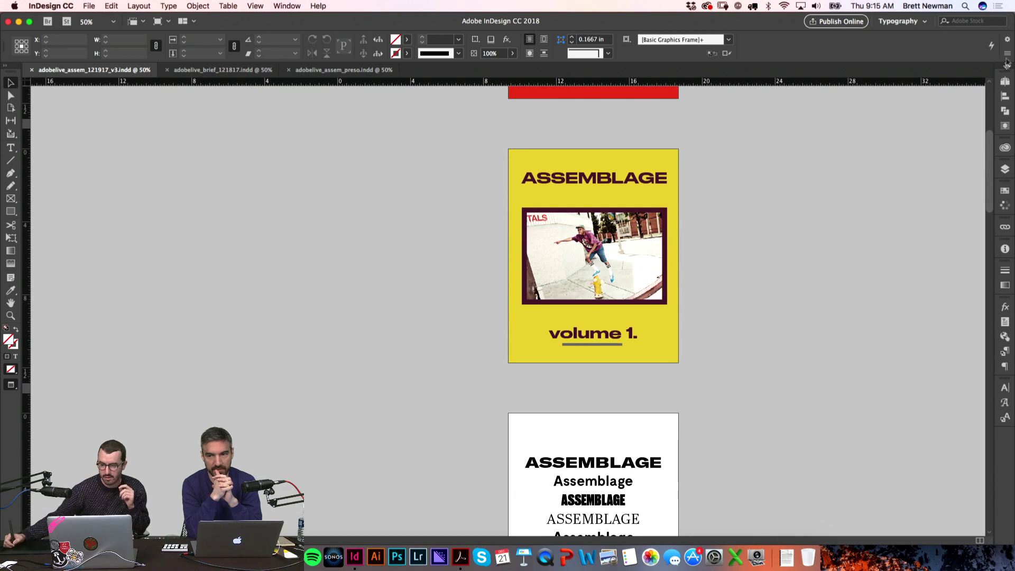
left_click(1006, 82)
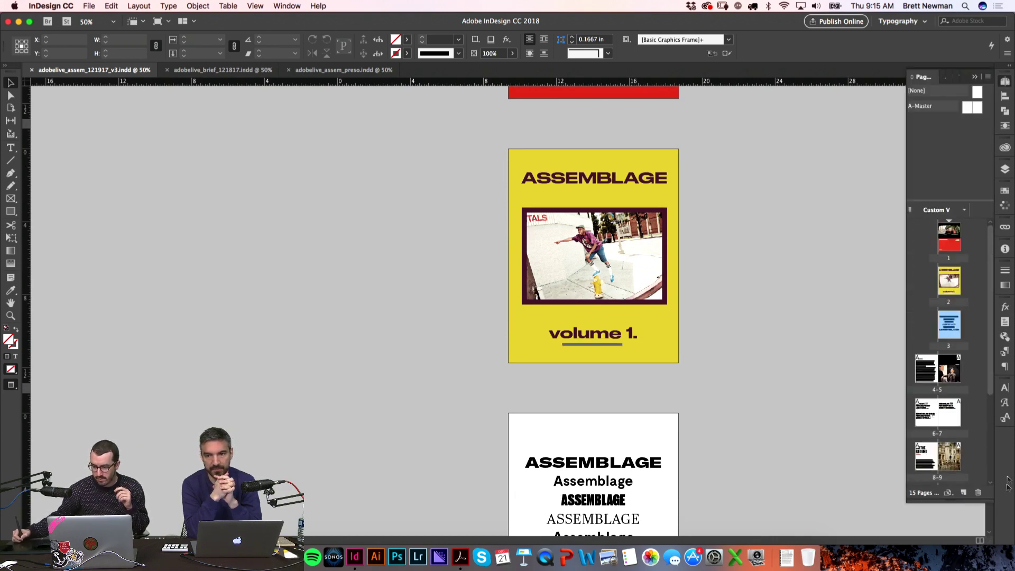
left_click(979, 492)
key("Return")
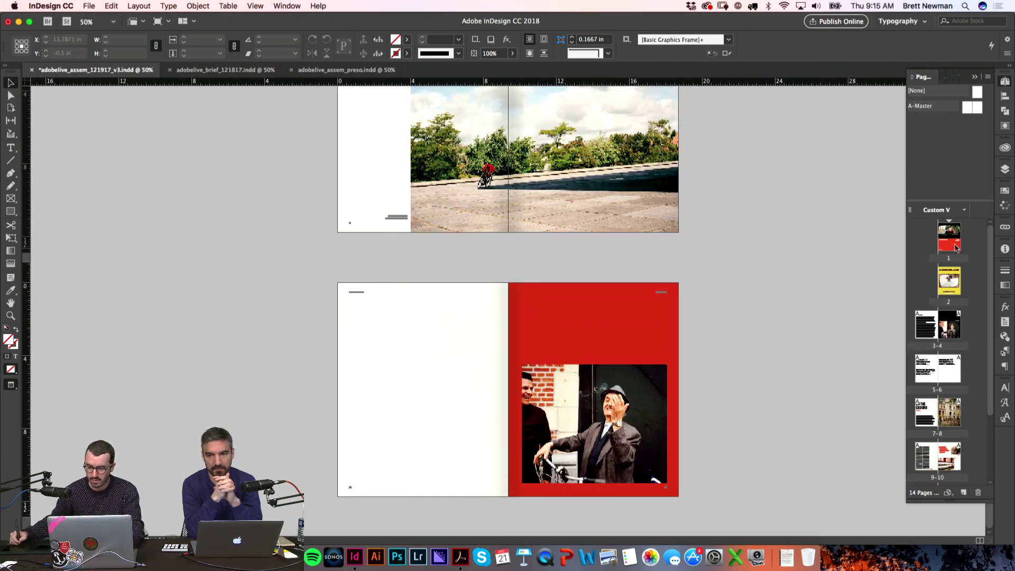
double_click(957, 251)
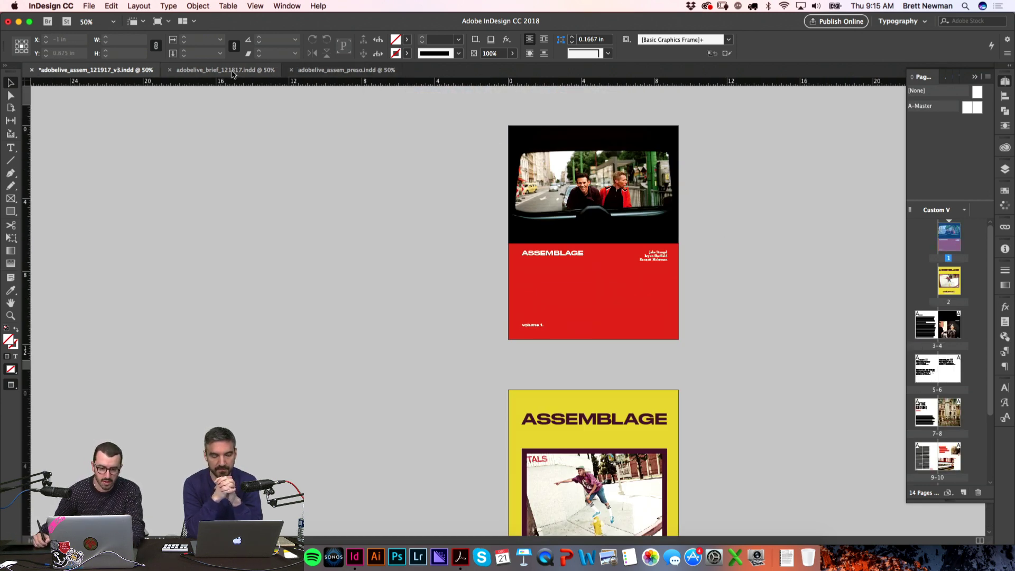
left_click(306, 73)
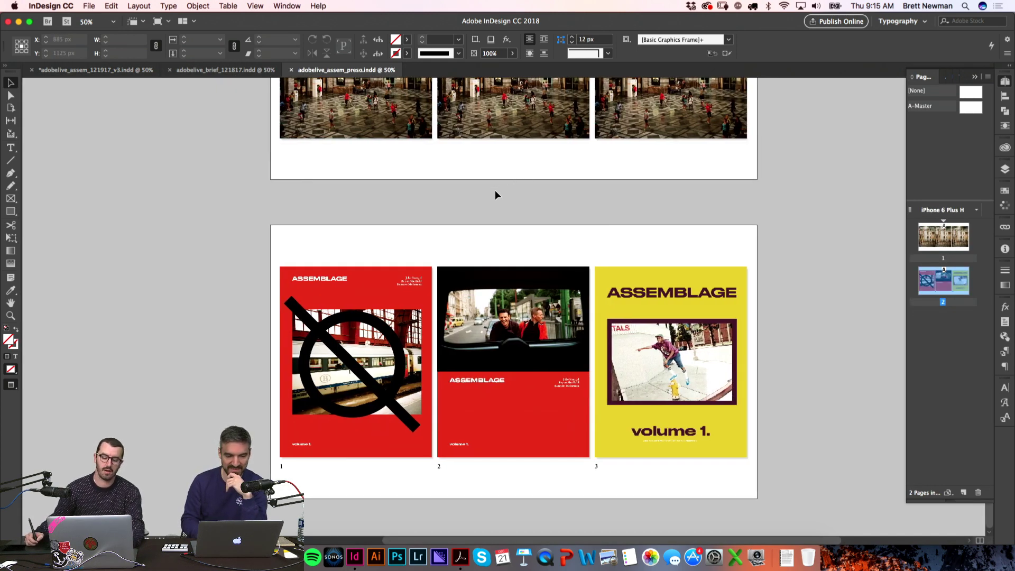
Step: Zoom in on the three Assemblage cover designs, then go back to the brief document
key("z")
left_click_drag(258, 215, 770, 507)
key("v")
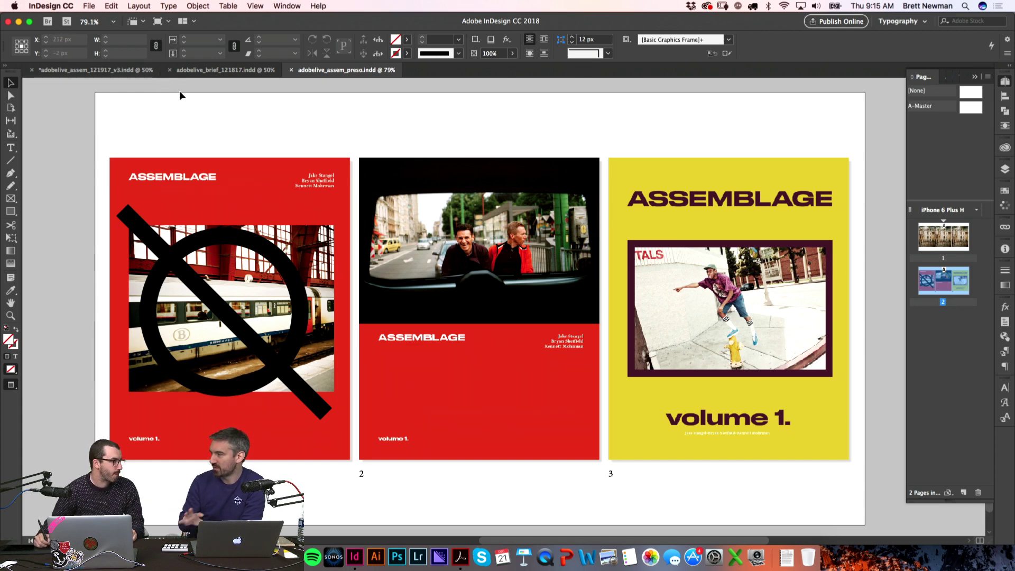
left_click(232, 71)
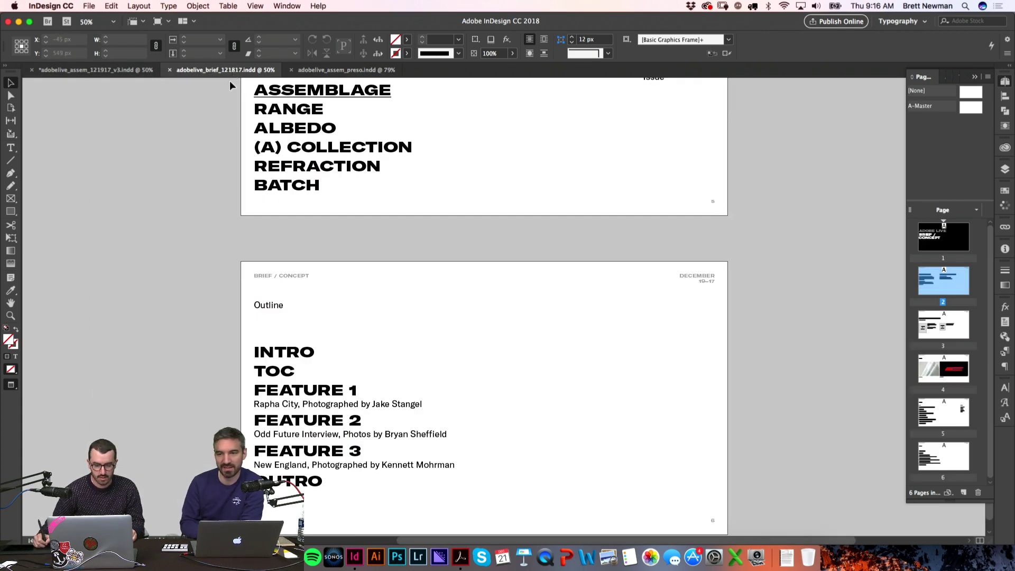
Step: Zoom in on the 'Welcome to Assemblage' intro spread, pages 3–4, and adjust its position
left_click(127, 70)
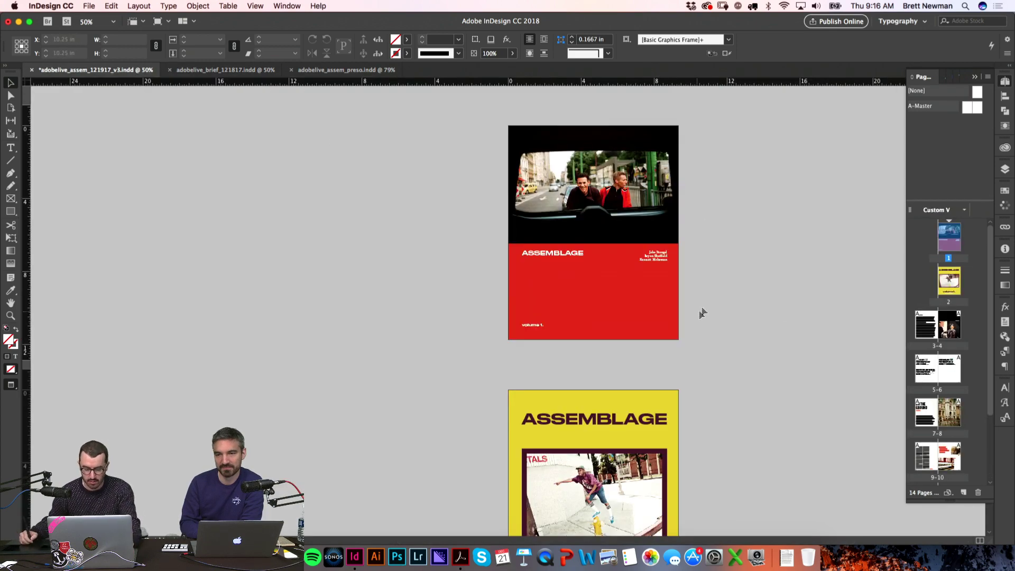
scroll(709, 442, "down", 10)
key("z")
left_click_drag(310, 133, 716, 411)
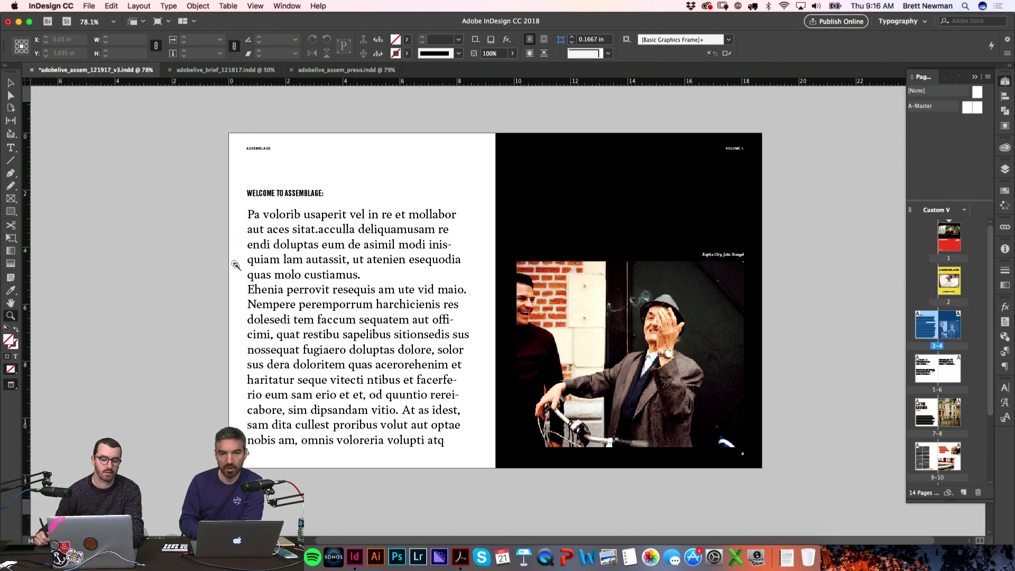
left_click_drag(198, 317, 198, 308)
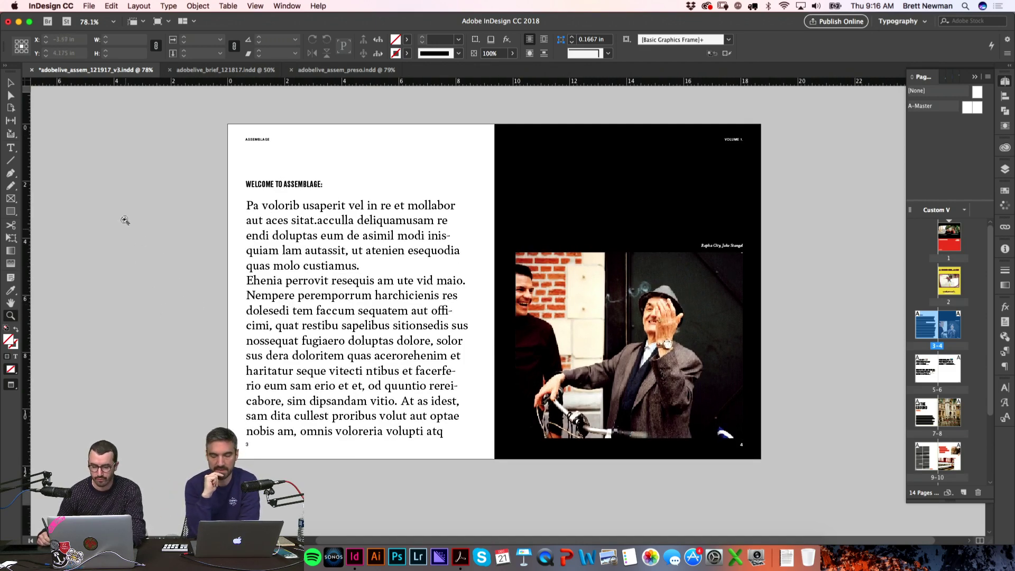
left_click_drag(167, 312, 169, 320)
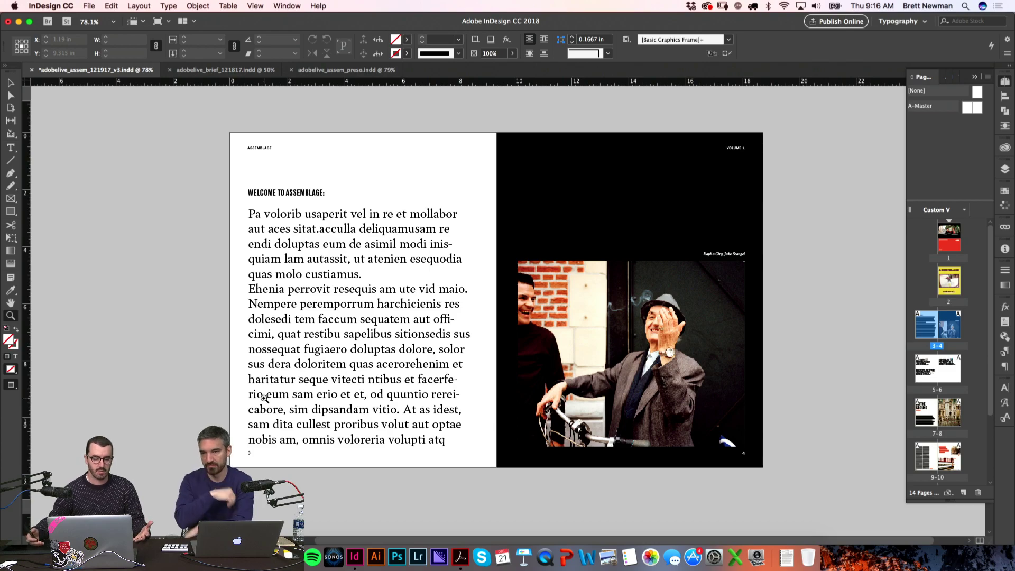
Step: Zoom in on the RAPHA CITY contents heading on spread 5–6
scroll(215, 297, "down", 10)
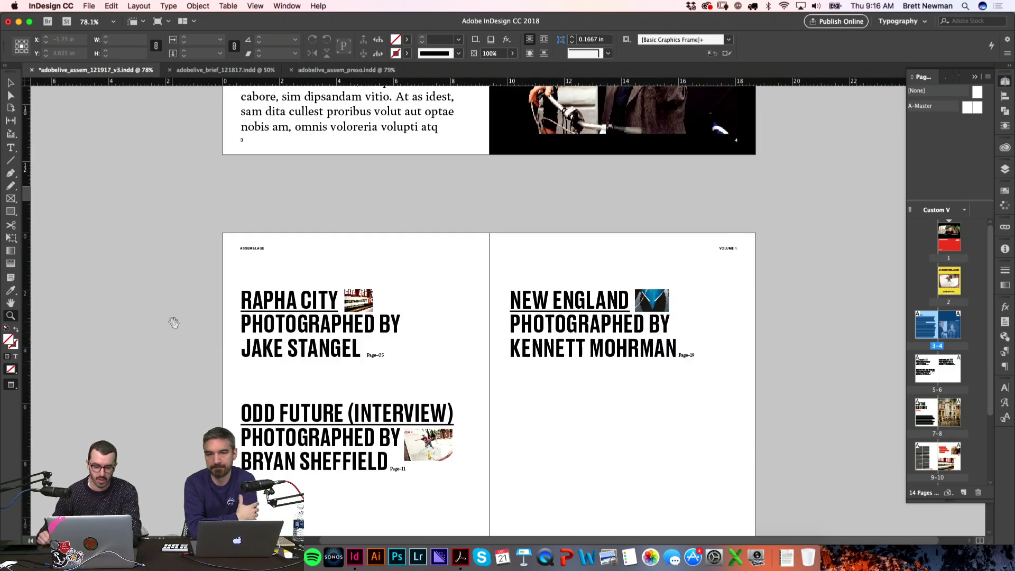
scroll(177, 296, "down", 3)
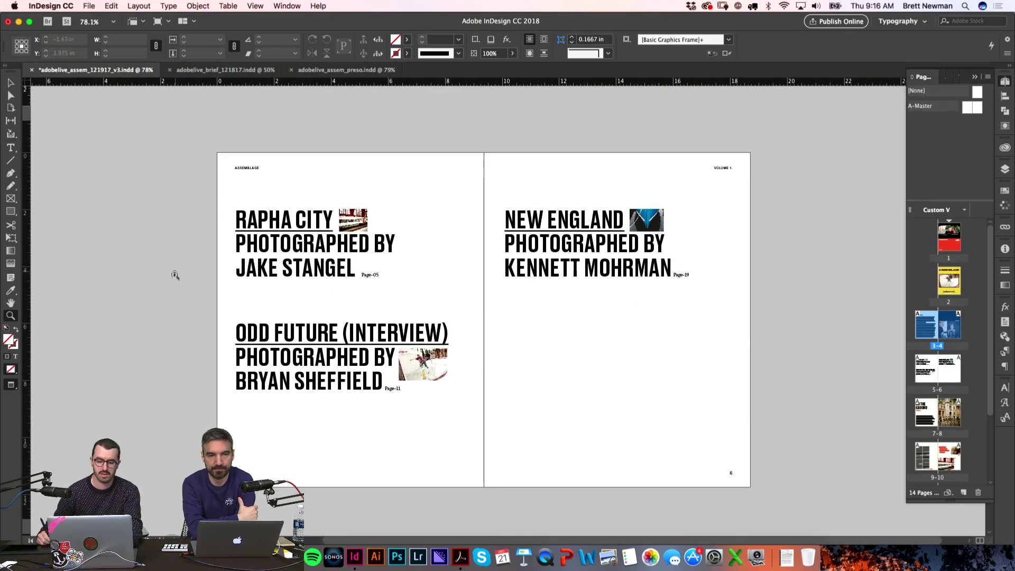
key("v")
left_click(505, 358)
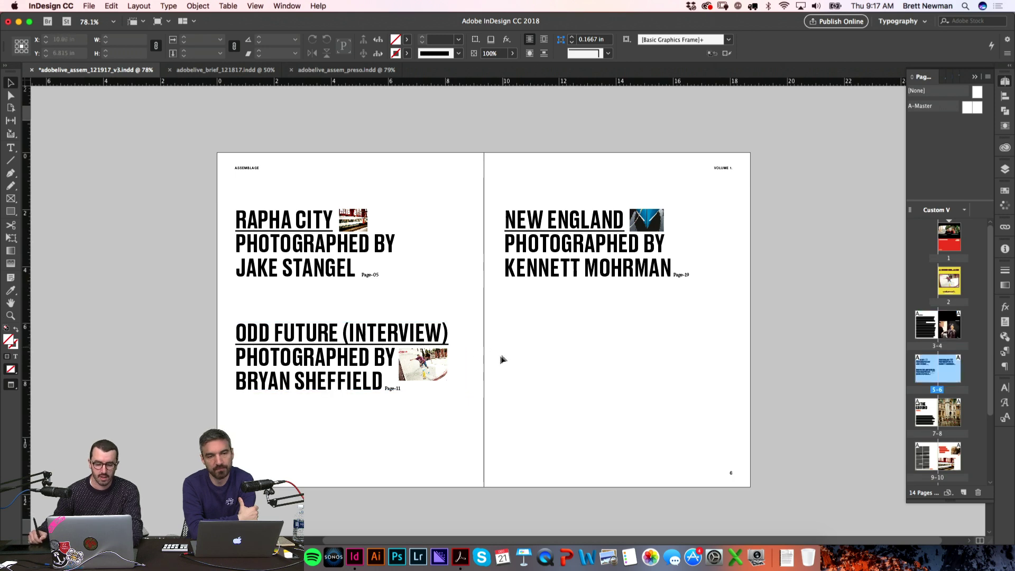
scroll(533, 347, "left", 3)
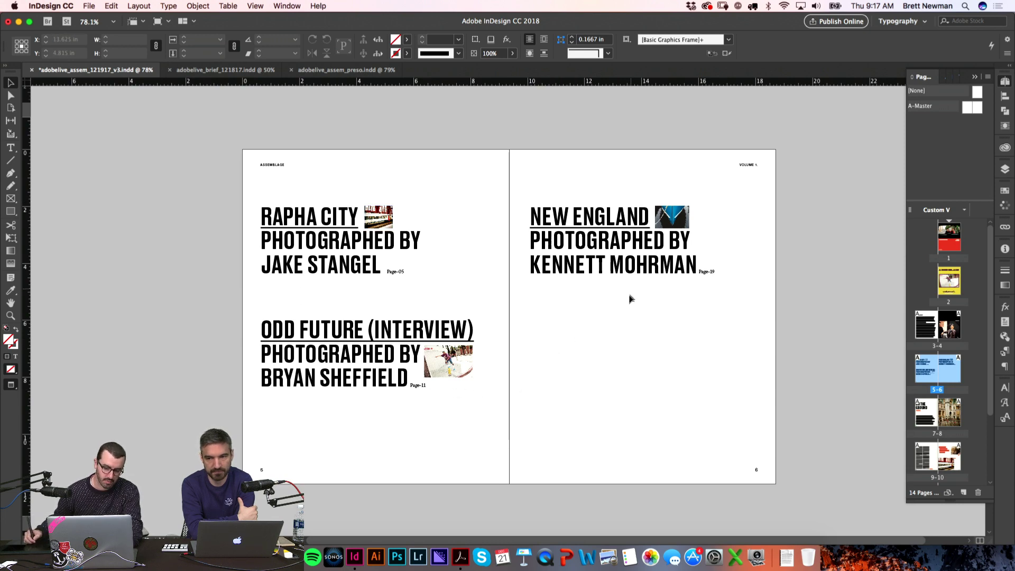
key("z")
left_click_drag(432, 259, 653, 263)
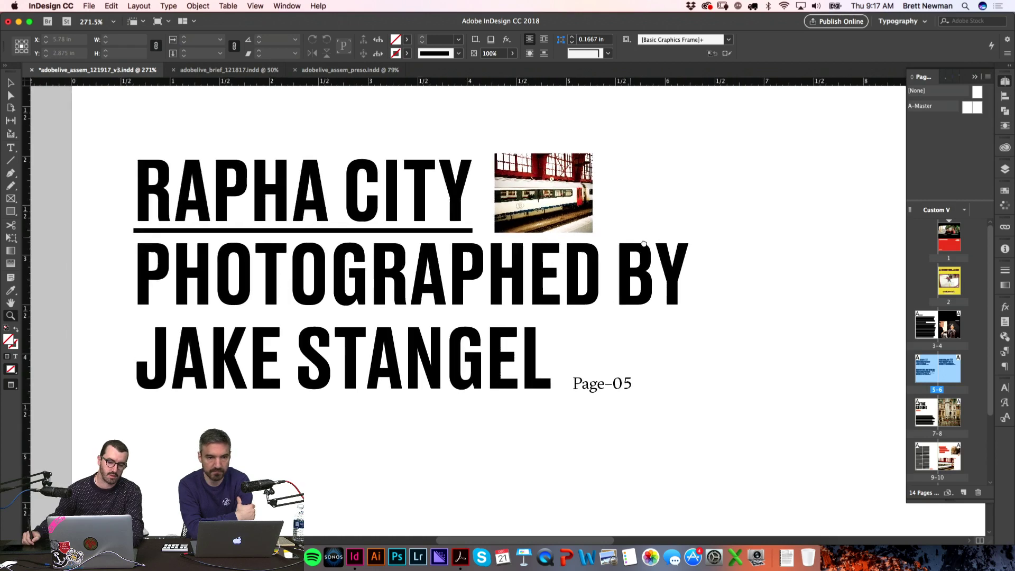
Step: Move to the 'ON THE GROUND' spread 7–8 and view it at actual size
key("v")
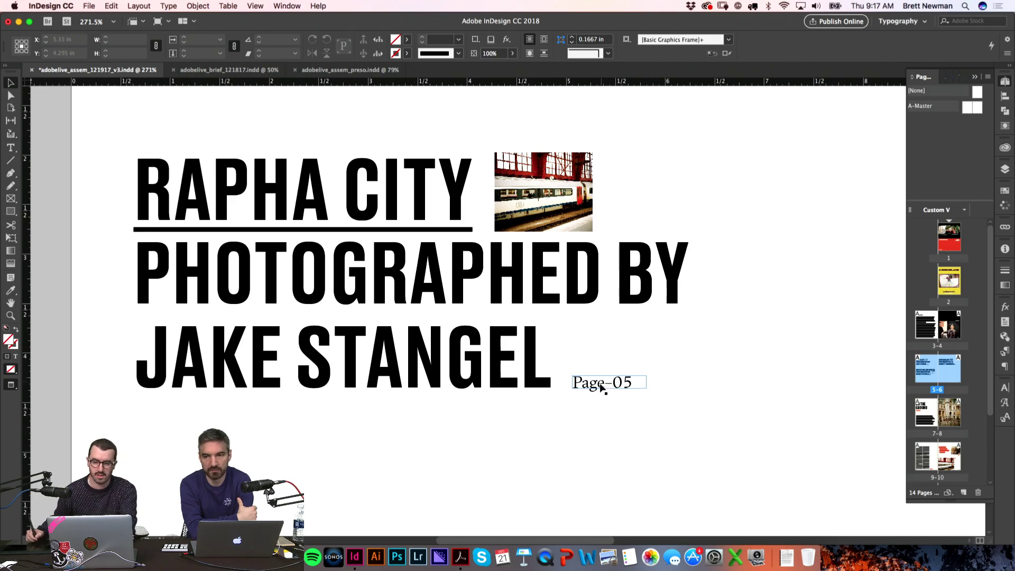
left_click_drag(598, 389, 560, 214)
key("super+1")
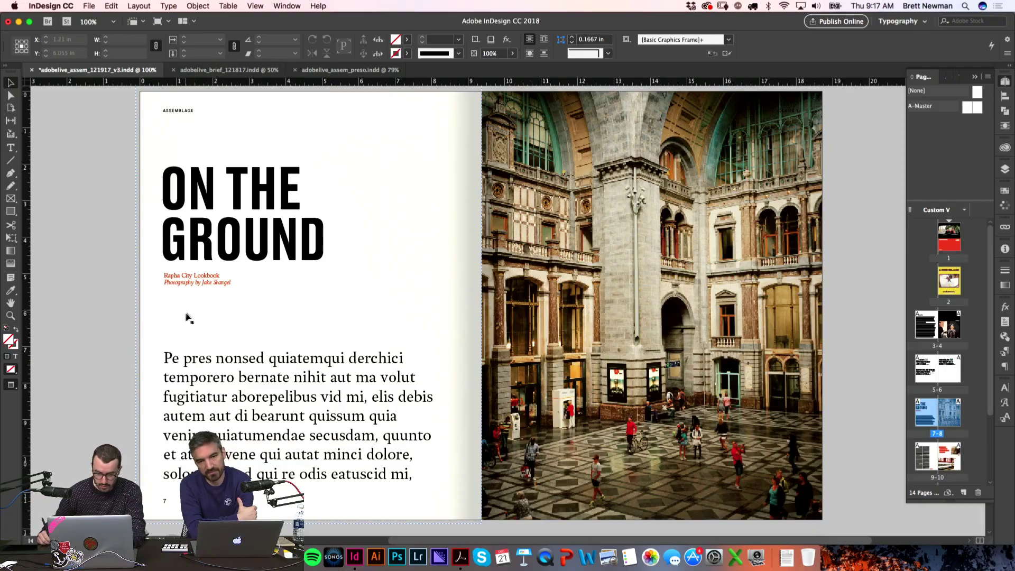
Step: Scroll past the 'Beautiful Landscapes' spread, toggling guides on and off, to spread 11–12
scroll(222, 236, "down", 5)
scroll(222, 236, "down", 8)
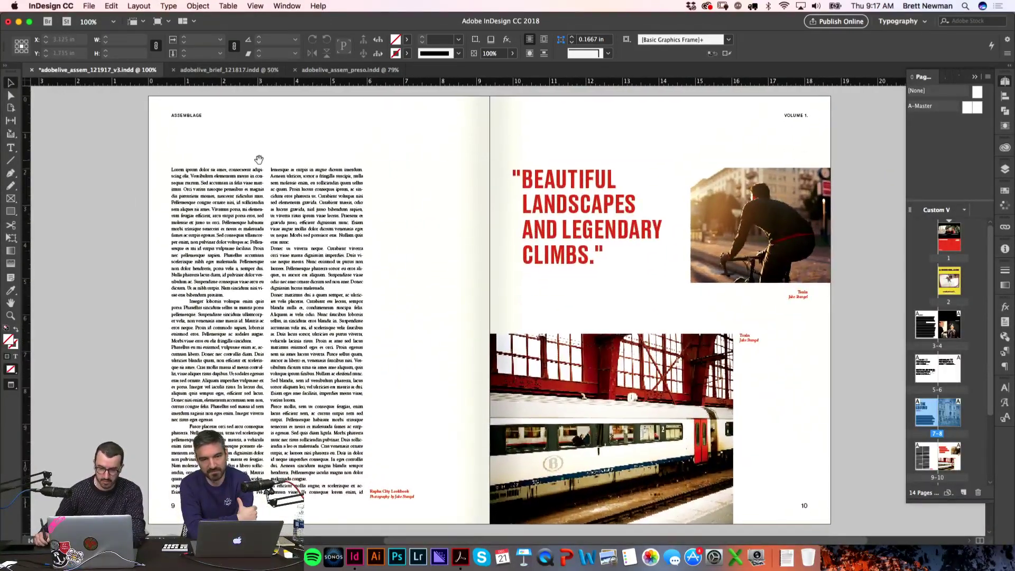
key("w")
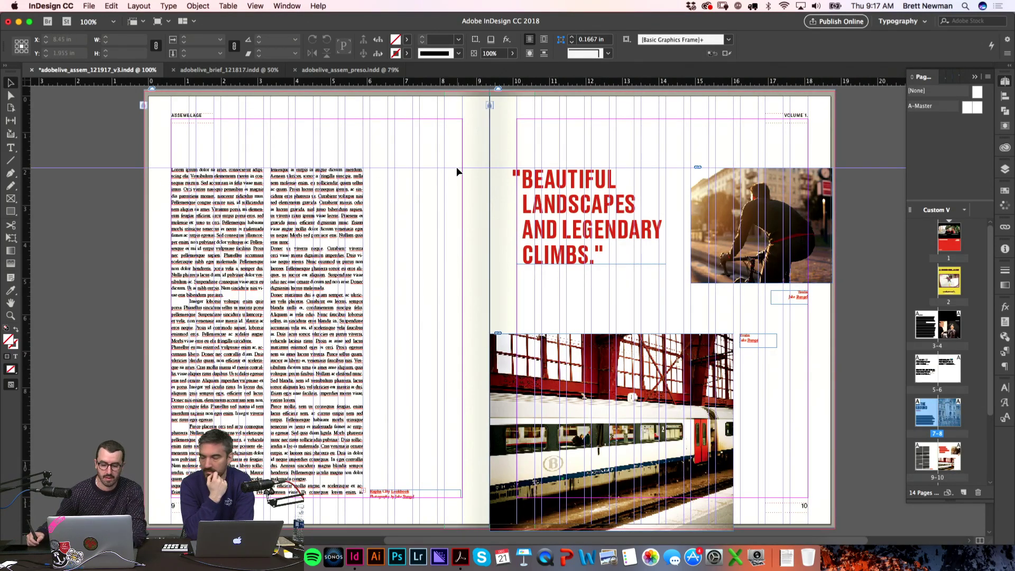
key("w")
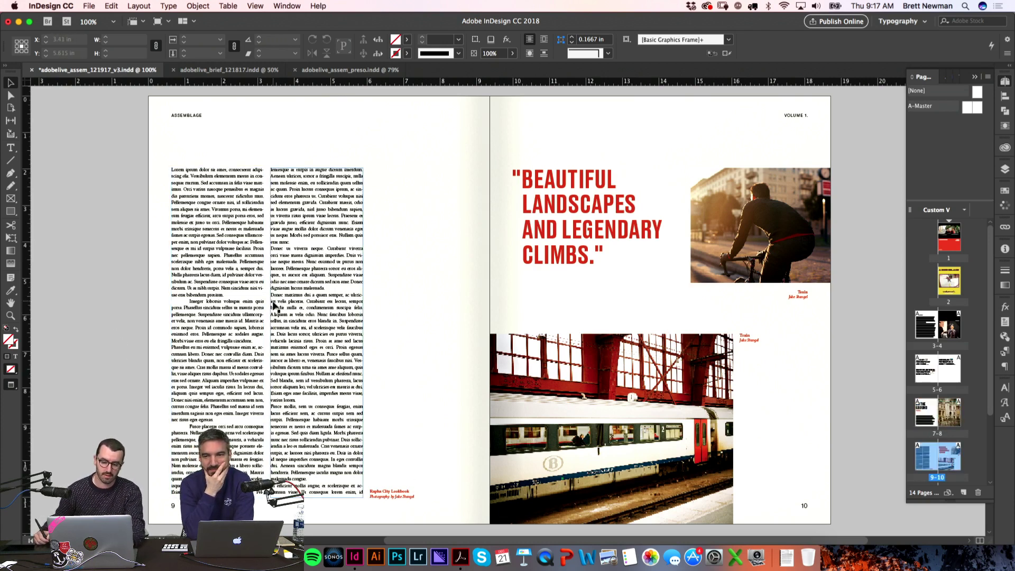
scroll(232, 280, "down", 10)
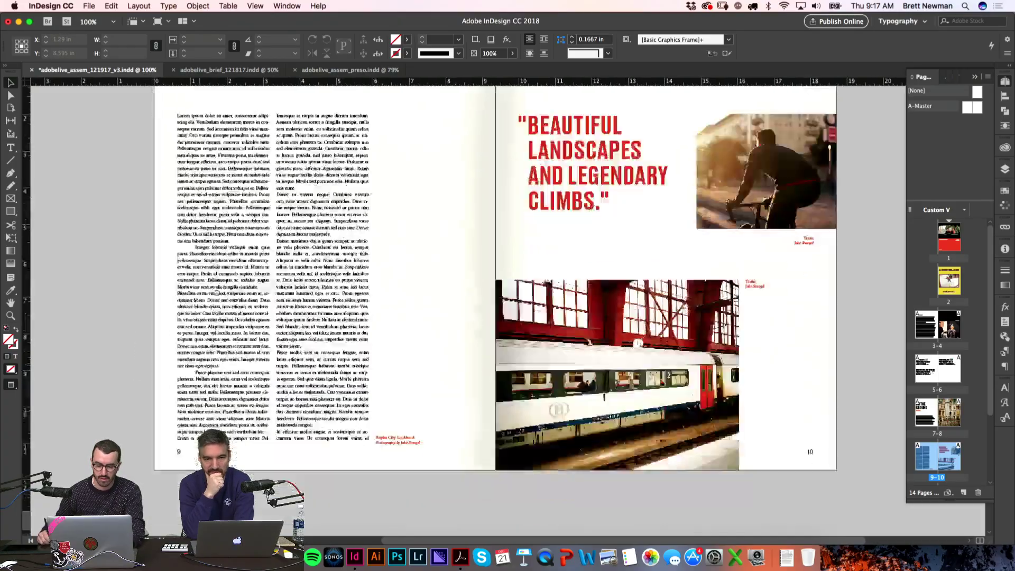
scroll(232, 280, "down", 2)
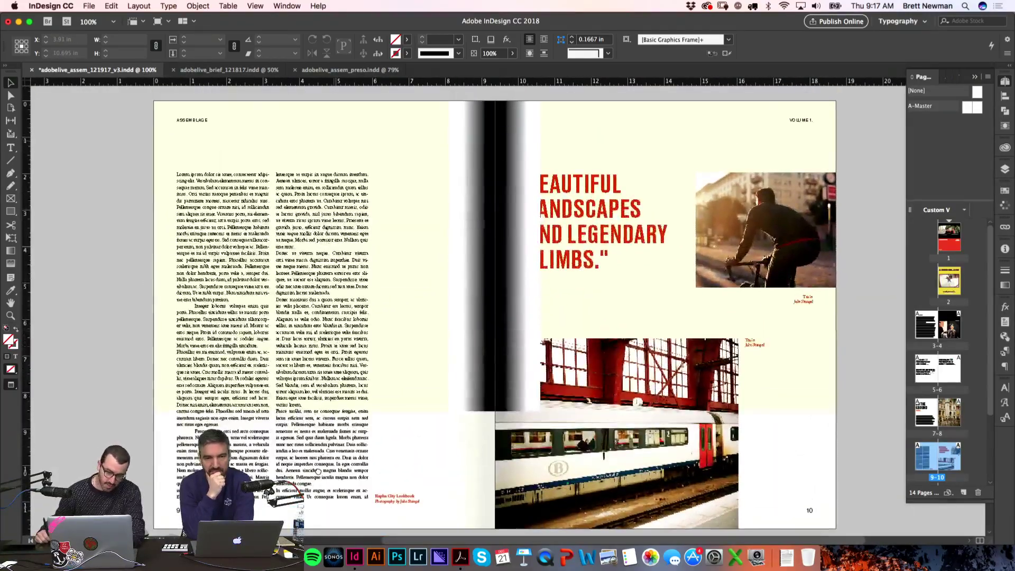
scroll(249, 188, "down", 5)
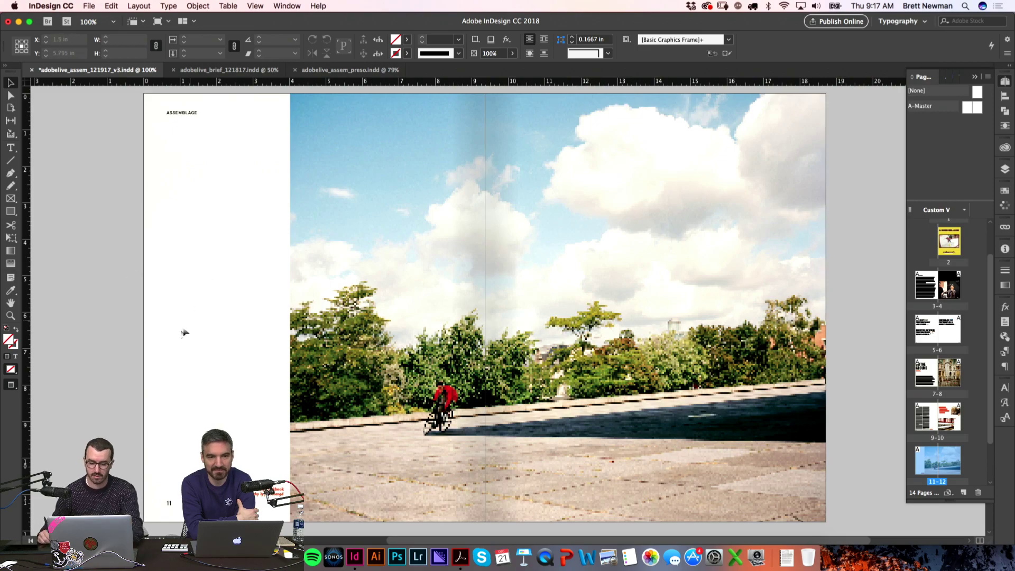
Step: Pan past spread 11–12, select the cyclist photo frame, and continue toward spread 13–14
left_click_drag(229, 406, 231, 139)
scroll(248, 248, "down", 5)
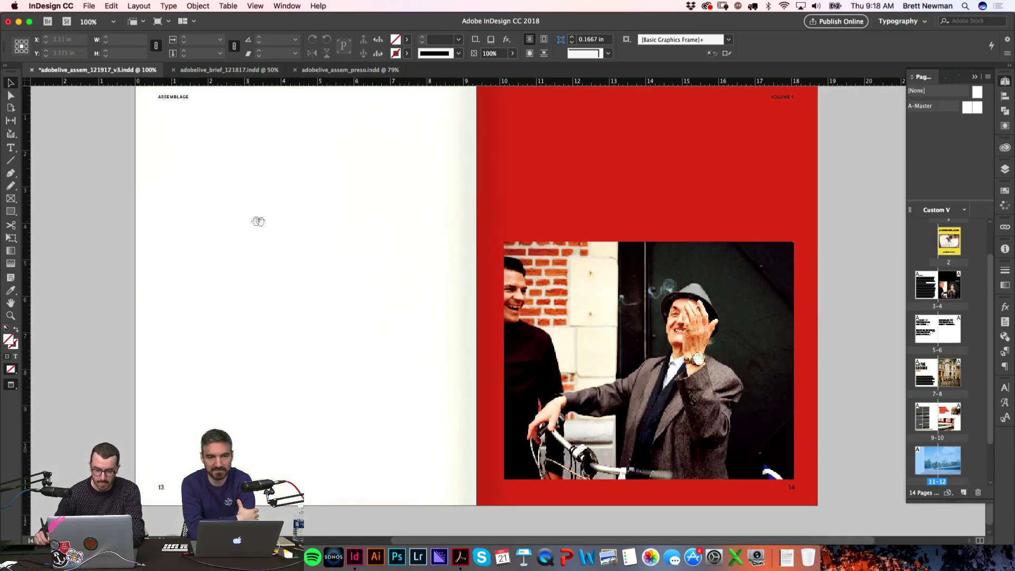
left_click(608, 330)
scroll(140, 254, "down", 1)
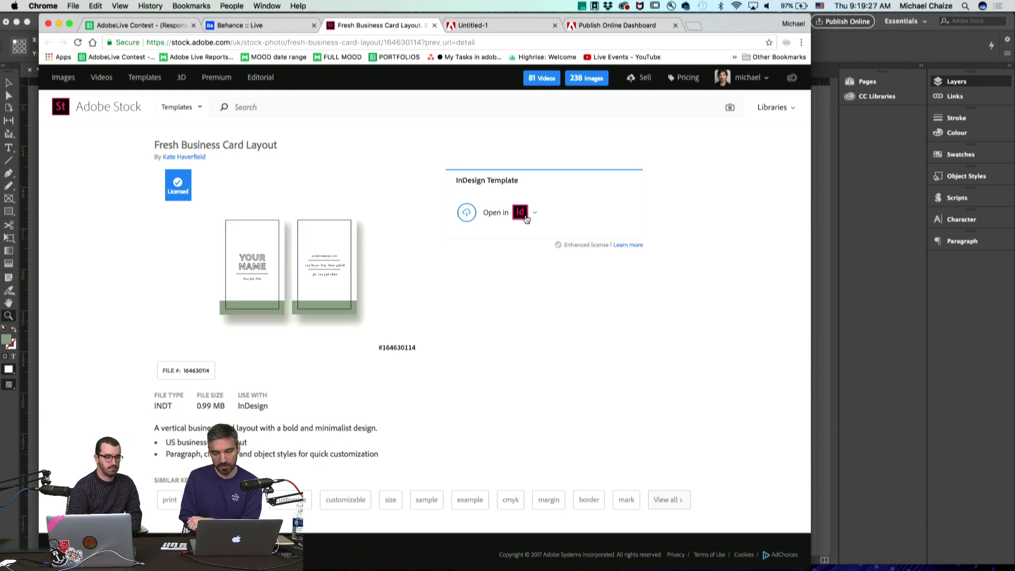
left_click(835, 248)
scroll(539, 328, "down", 10)
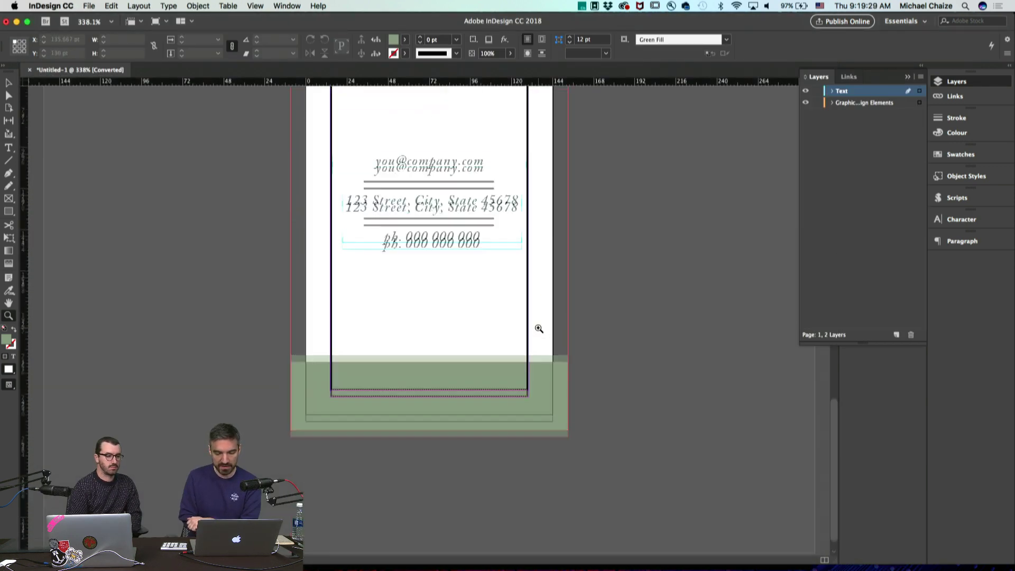
scroll(538, 329, "up", 15)
scroll(538, 329, "down", 3)
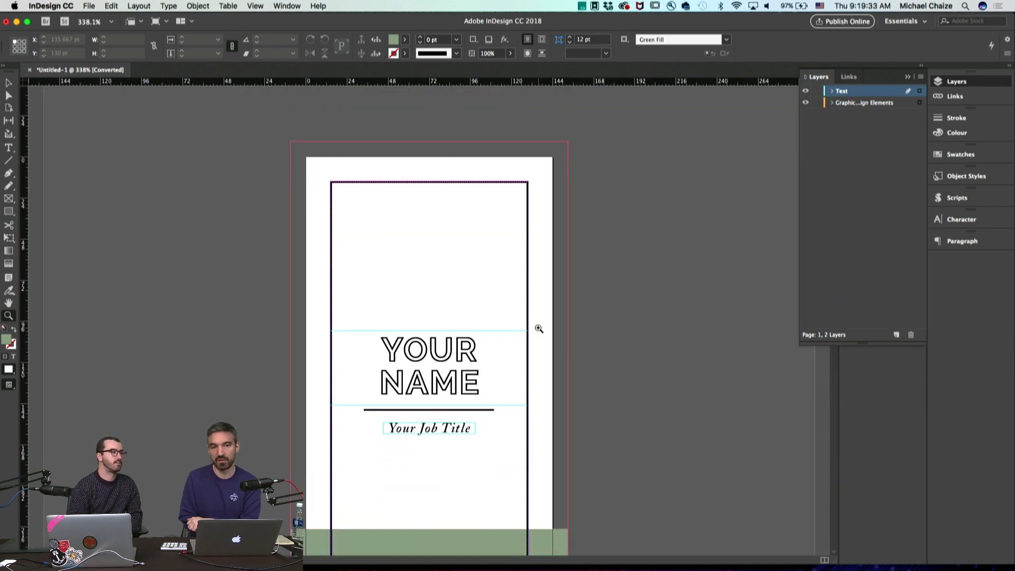
scroll(539, 328, "down", 1)
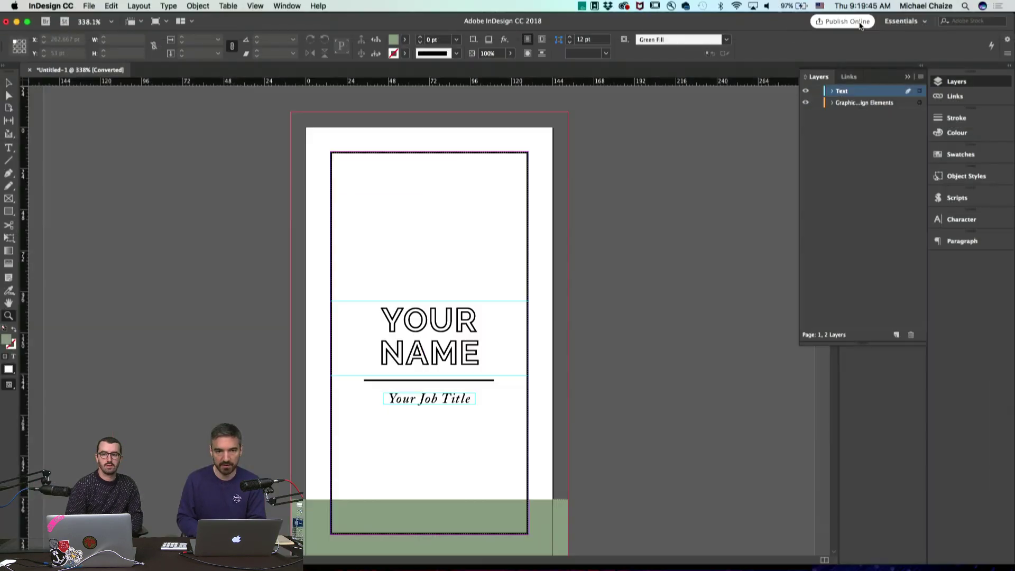
key("super+Tab")
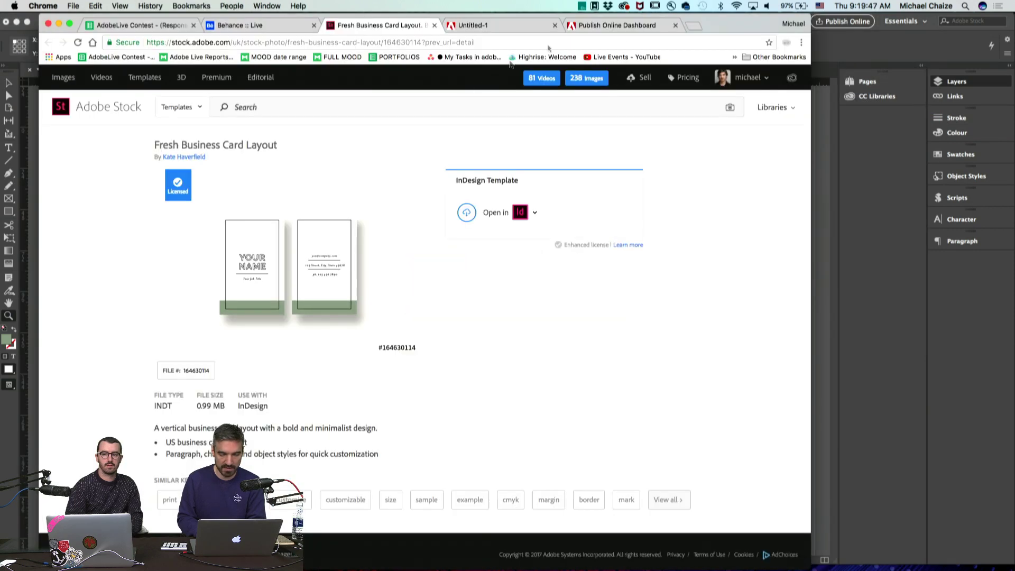
Step: View the published business card online, then check InDesign's menus for the Publish Online Dashboard
left_click(503, 26)
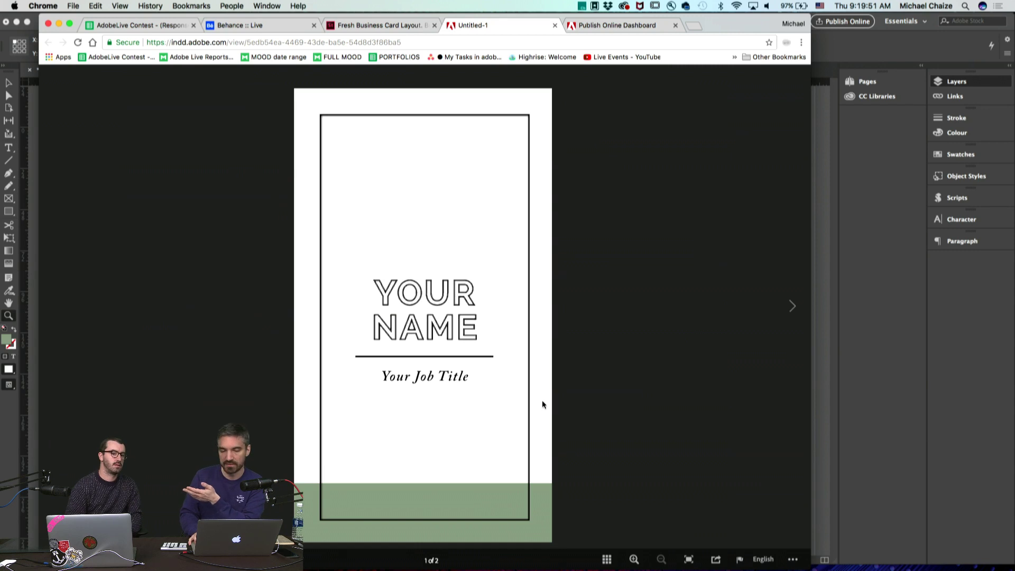
left_click(912, 45)
left_click(169, 121)
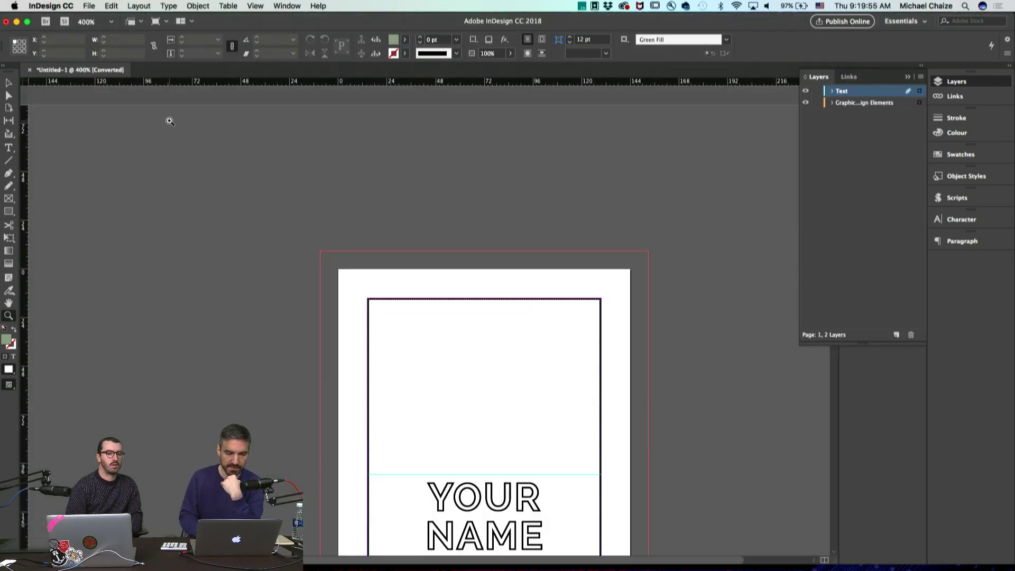
scroll(288, 305, "down", 5)
scroll(288, 305, "up", 5)
scroll(288, 305, "right", 2)
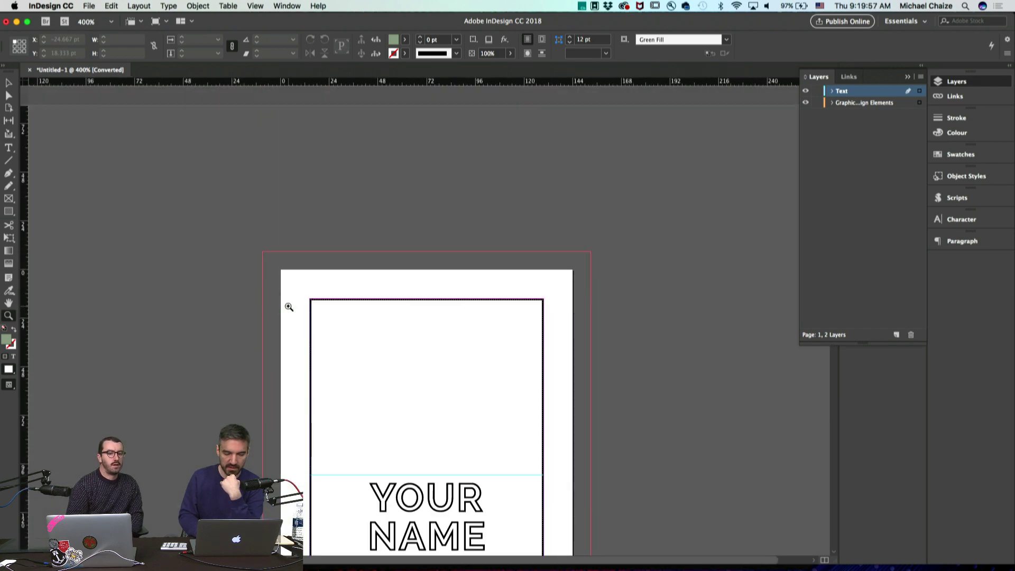
left_click(89, 6)
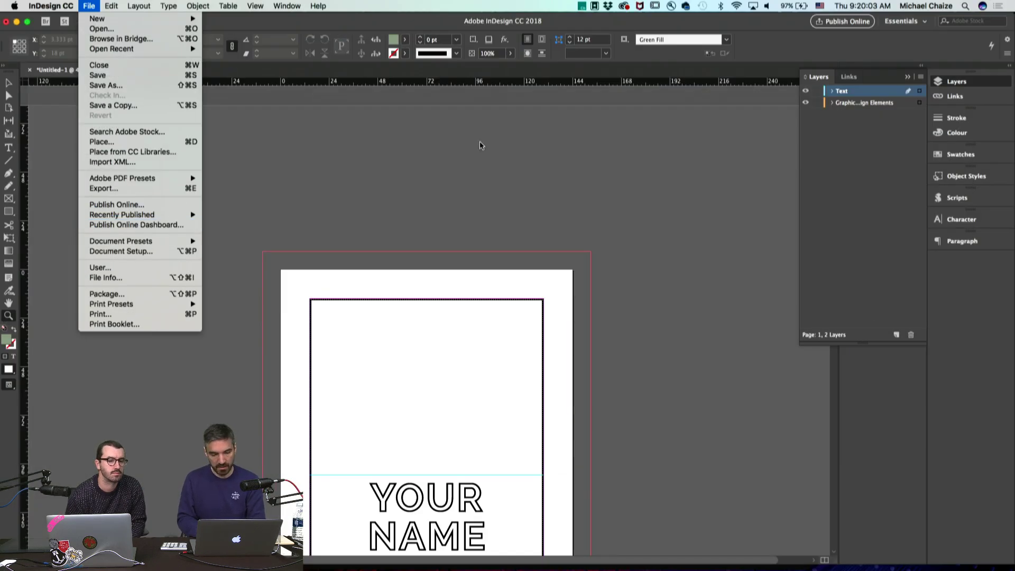
left_click(480, 141)
Step: Open the Publish Online analytics and per-document trends in the browser, then list all publications
key("super+Tab")
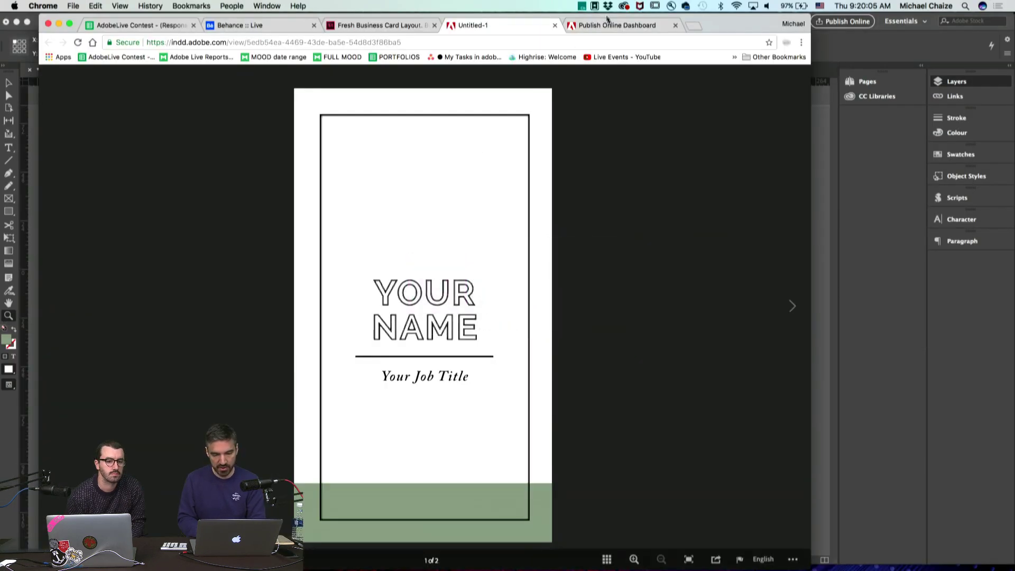
left_click(614, 26)
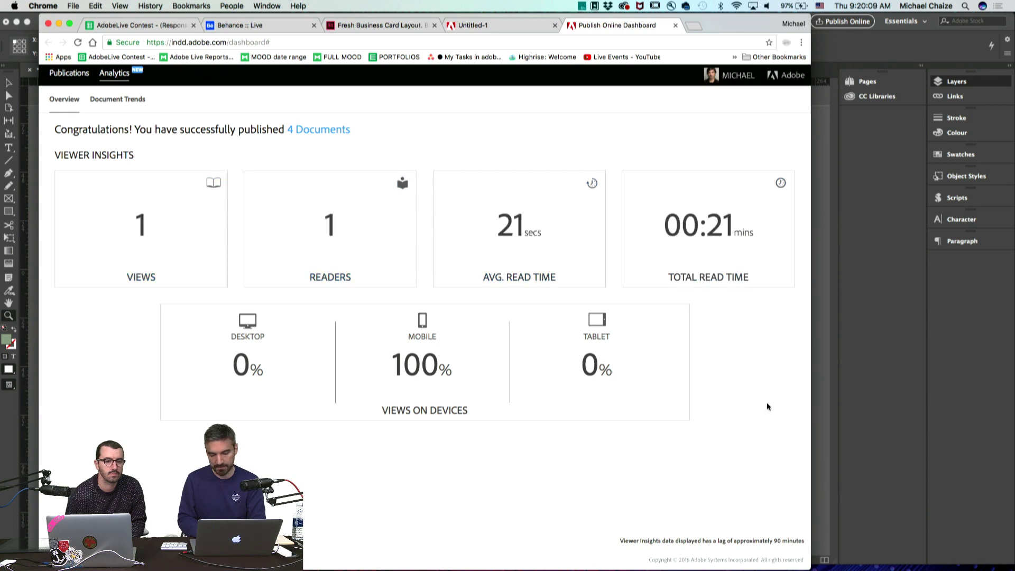
mouse_move(694, 273)
mouse_move(430, 334)
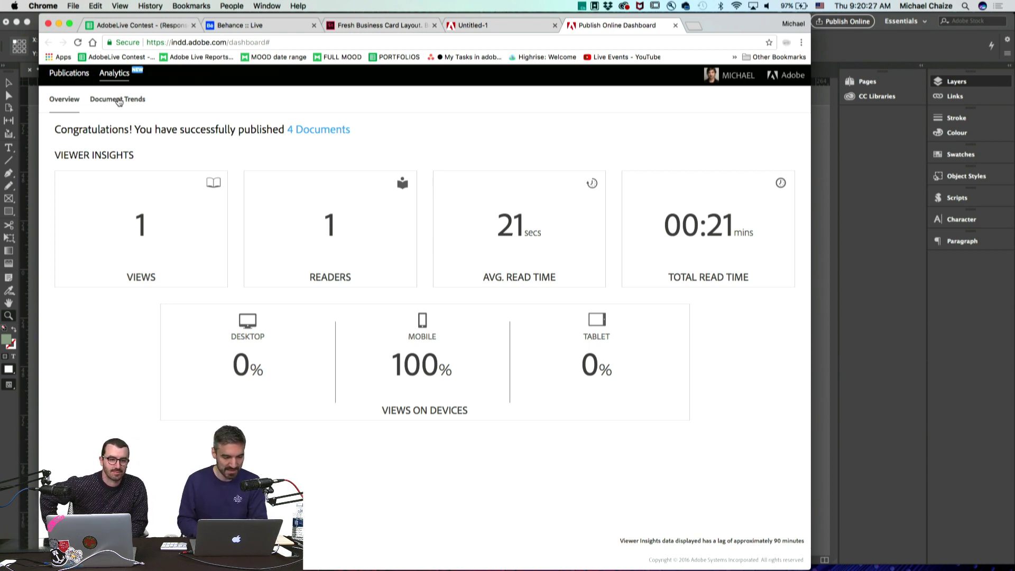
left_click(115, 100)
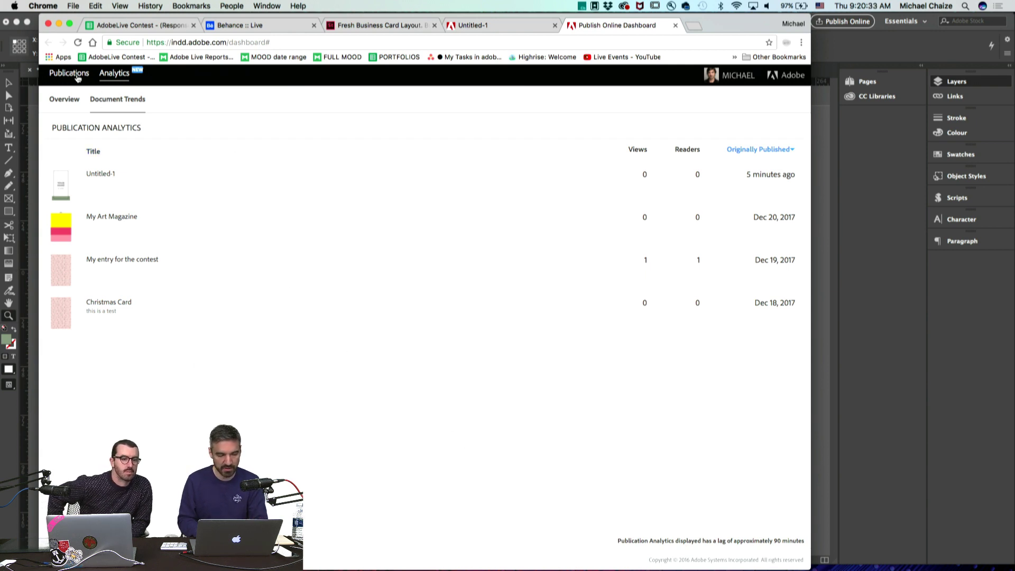
left_click(77, 74)
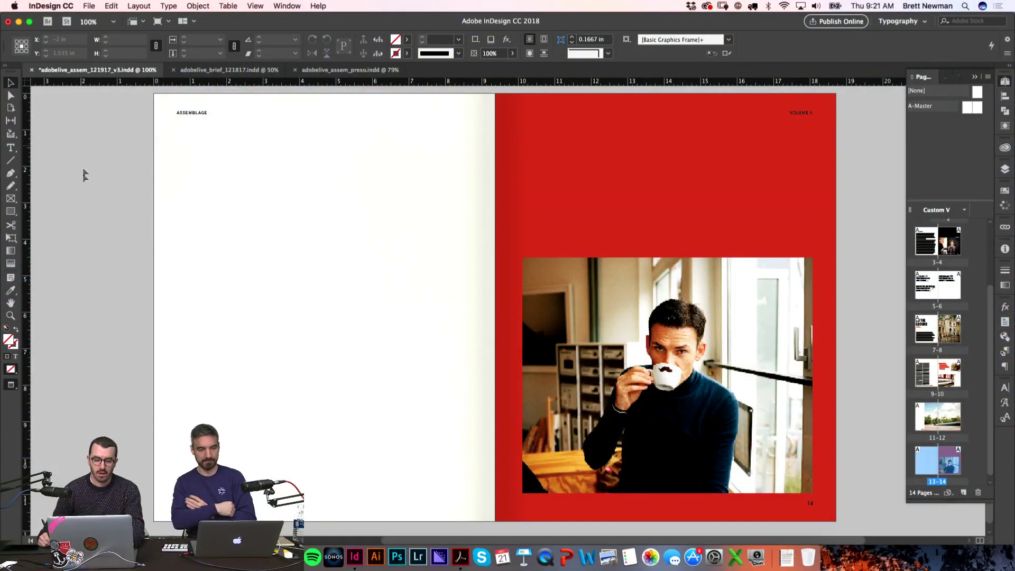
Step: Try placing the loaded text on page 13 and undo each attempt, keeping the text loaded
scroll(208, 175, "up", 20)
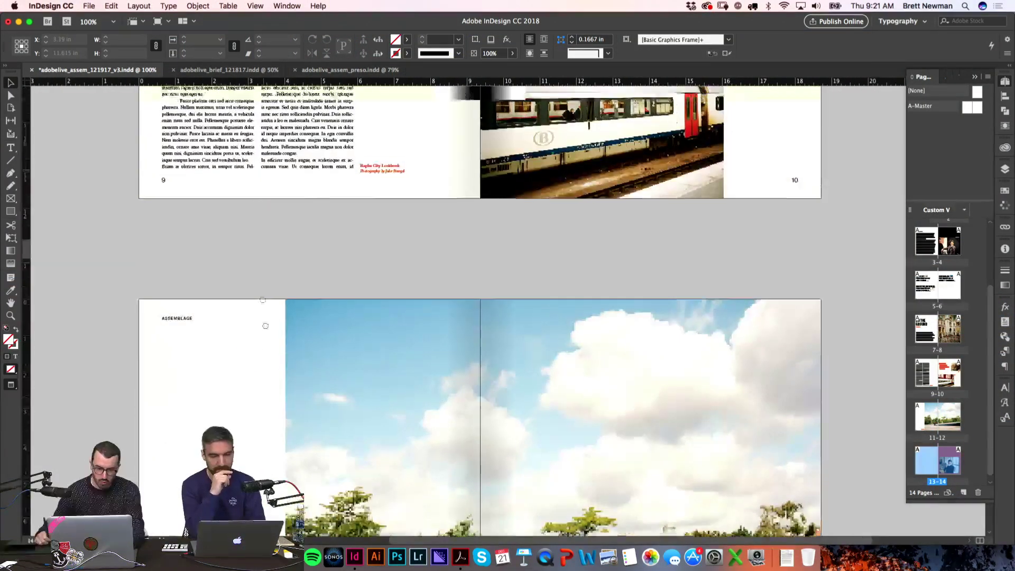
scroll(321, 223, "down", 20)
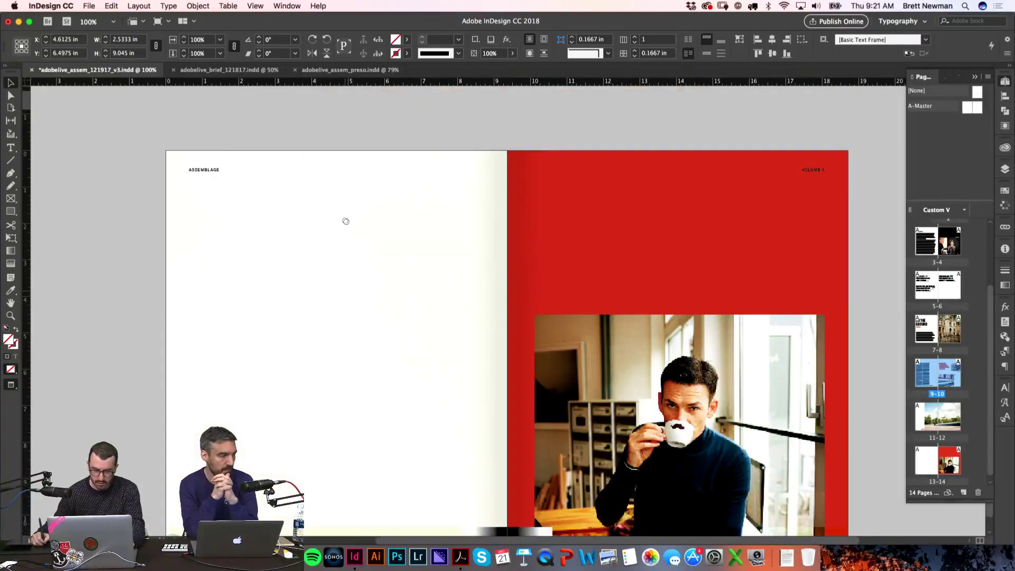
left_click(341, 320)
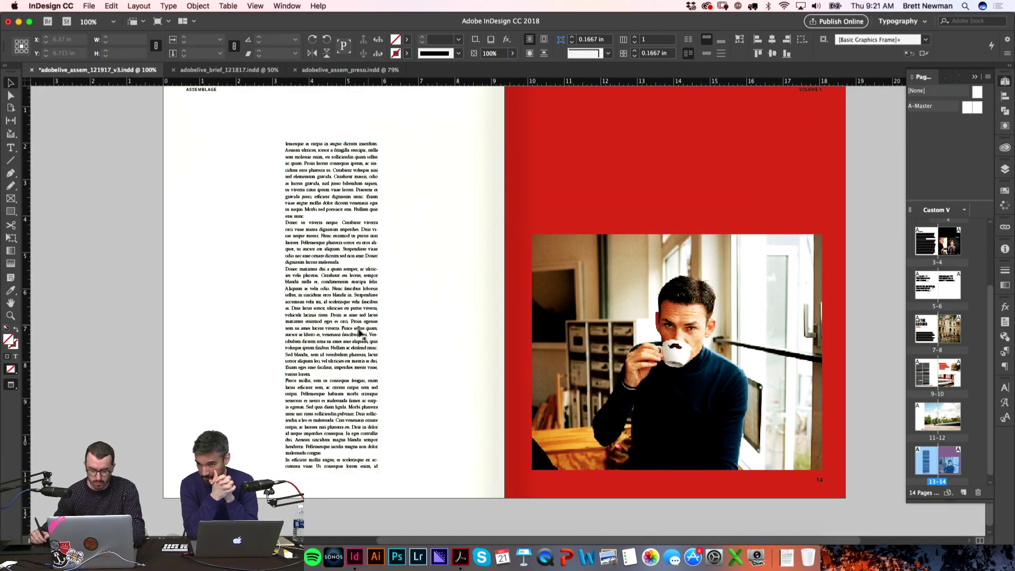
key("ctrl+z")
scroll(355, 290, "up", 20)
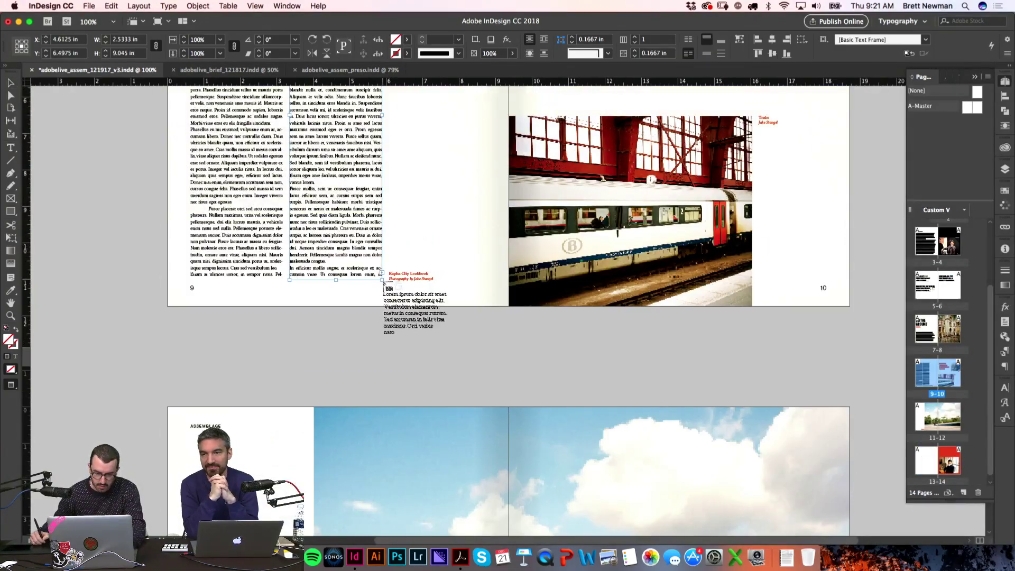
scroll(395, 370, "down", 5)
scroll(395, 386, "down", 10)
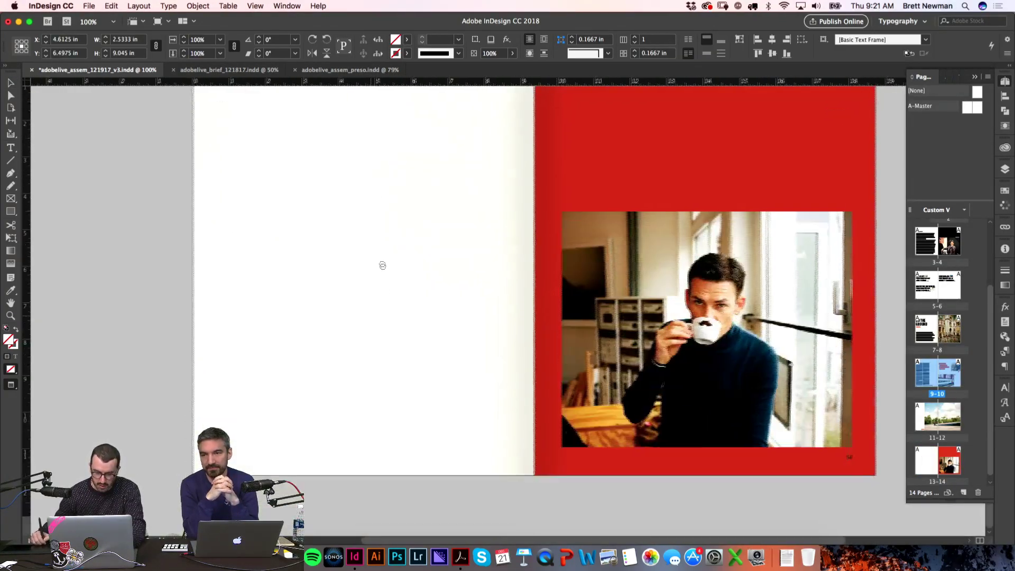
scroll(381, 239, "up", 1)
left_click(409, 183)
key("super+z")
Step: Draw a narrow text frame beside the gutter on page 13 and preview the spread without guides
left_click_drag(413, 175, 506, 505)
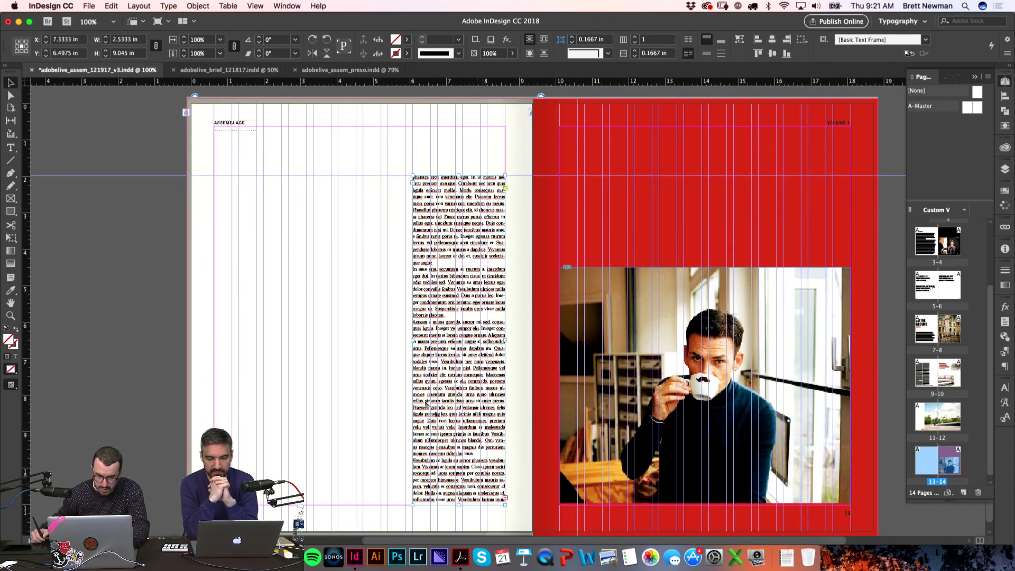
left_click(374, 283)
scroll(374, 284, "up", 15)
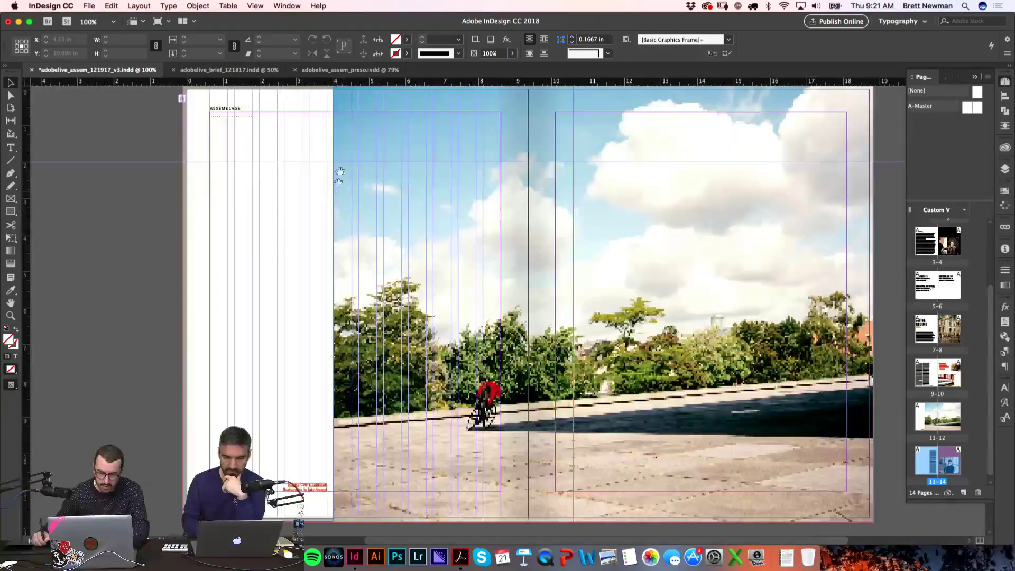
scroll(383, 246, "down", 15)
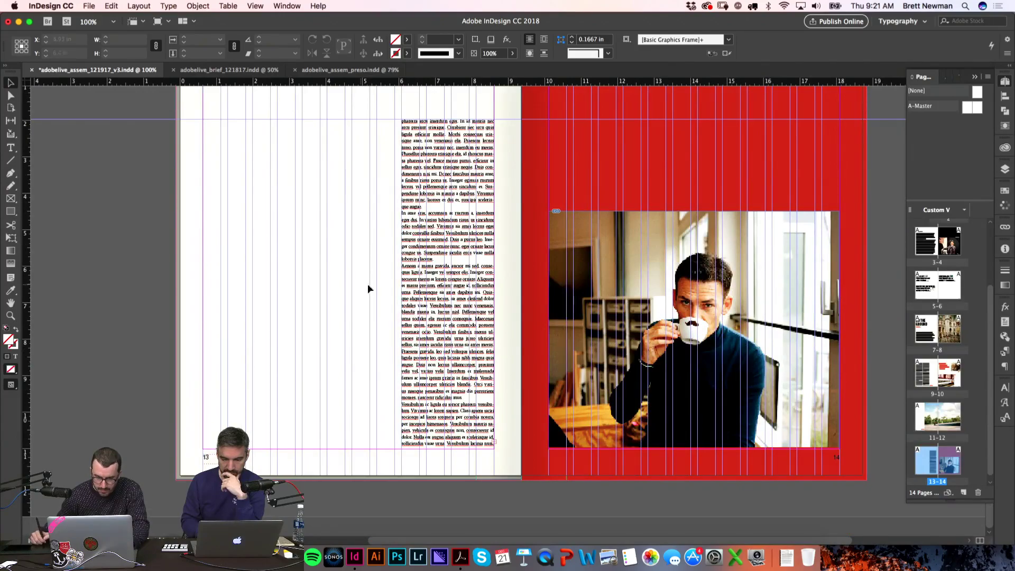
key("w")
scroll(366, 289, "up", 3)
scroll(366, 289, "right", 2)
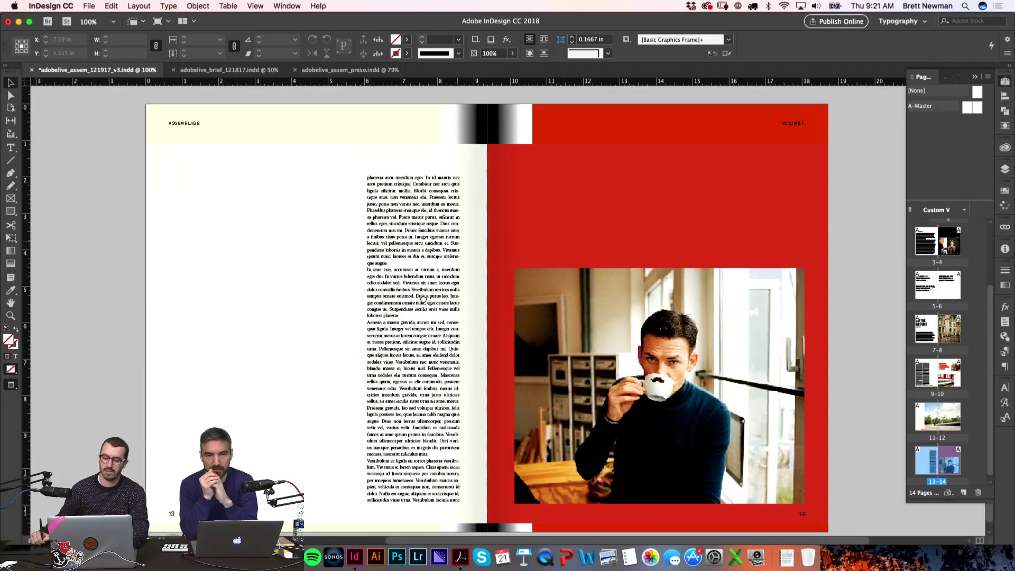
scroll(312, 453, "left", 2)
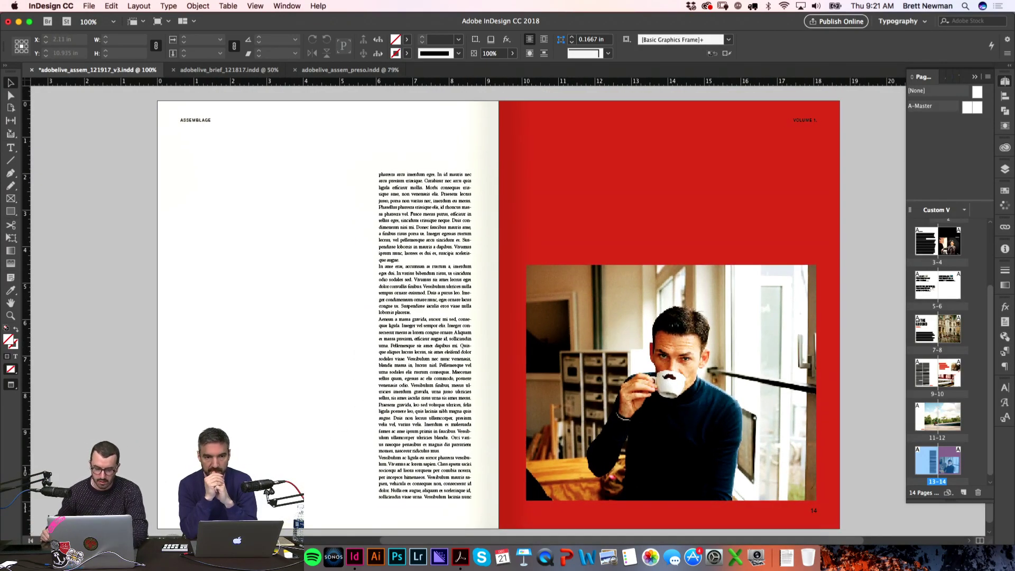
key("super+Tab")
key("Up")
key("Up")
key("Up")
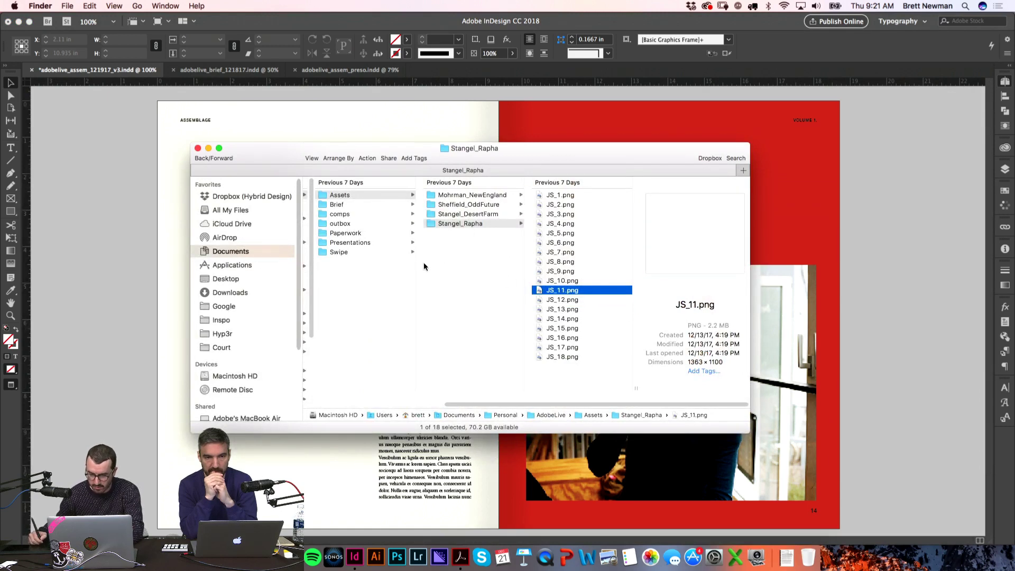
key("Up")
key("Up")
key("Up")
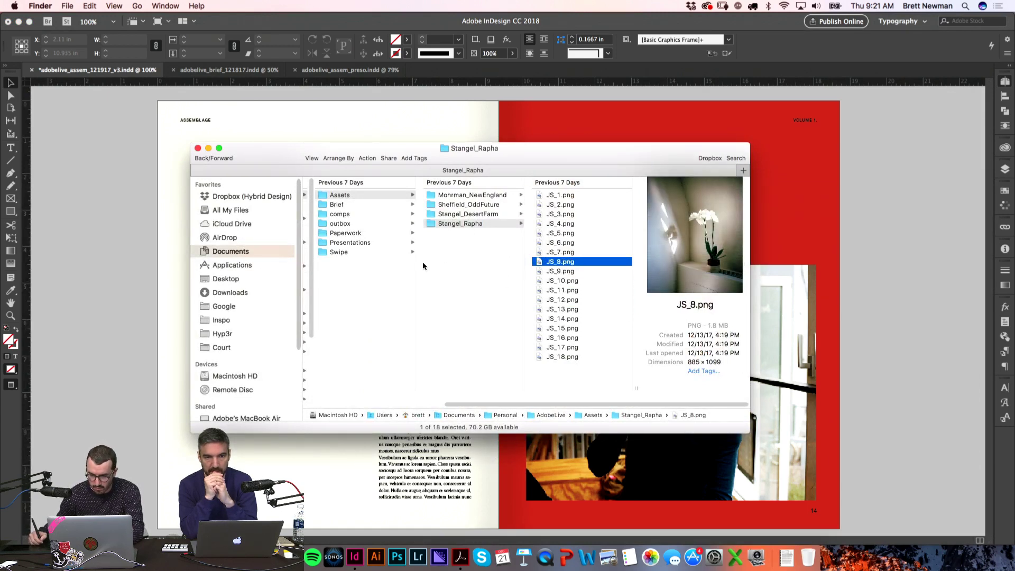
key("Up")
key("Up")
key("Up")
key("Up")
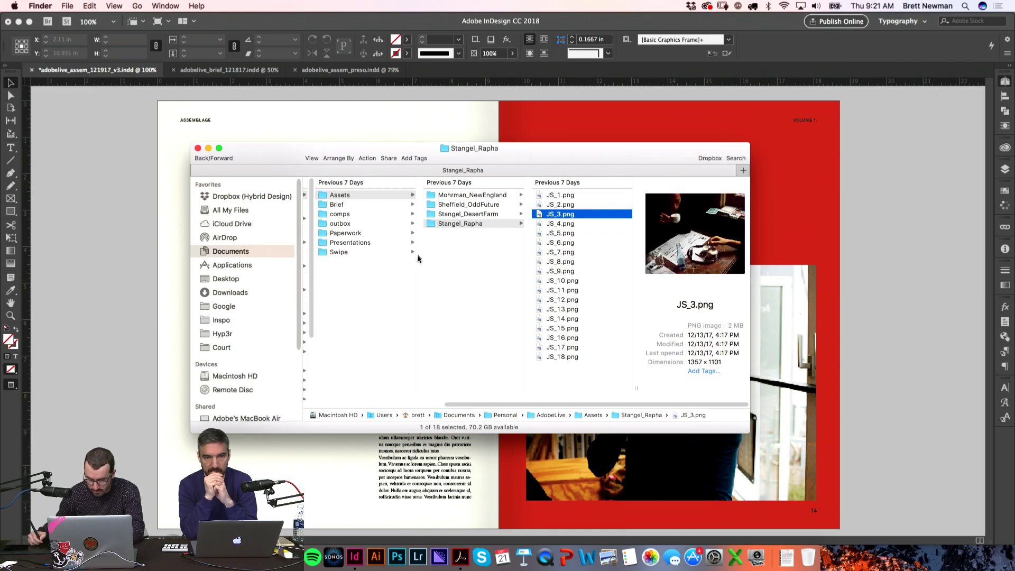
key("space")
key("space")
left_click_drag(546, 214, 354, 501)
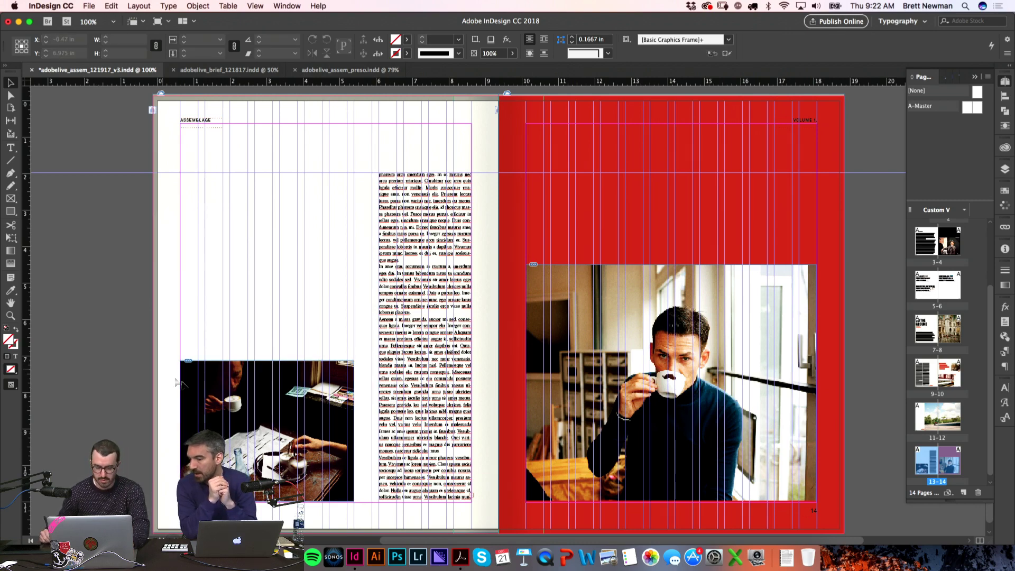
Step: Select the new café photo on page 13 and zoom in on it and the text column
key("w")
left_click_drag(159, 306, 523, 479)
key("w")
key("v")
left_click(209, 406)
scroll(208, 406, "up", 5)
scroll(310, 391, "down", 5)
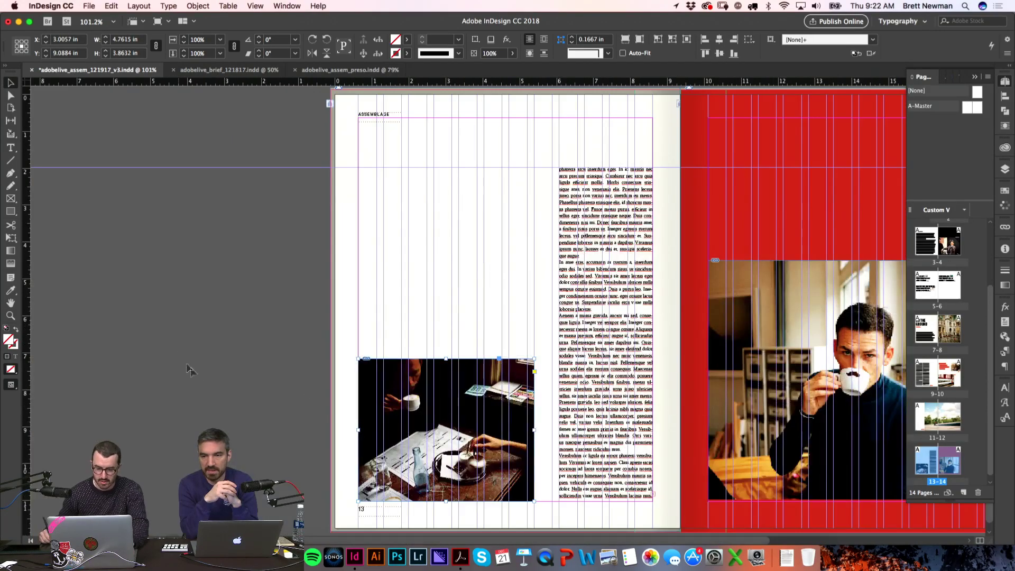
Step: Enlarge the coffee photo by about 10%
left_click(447, 347)
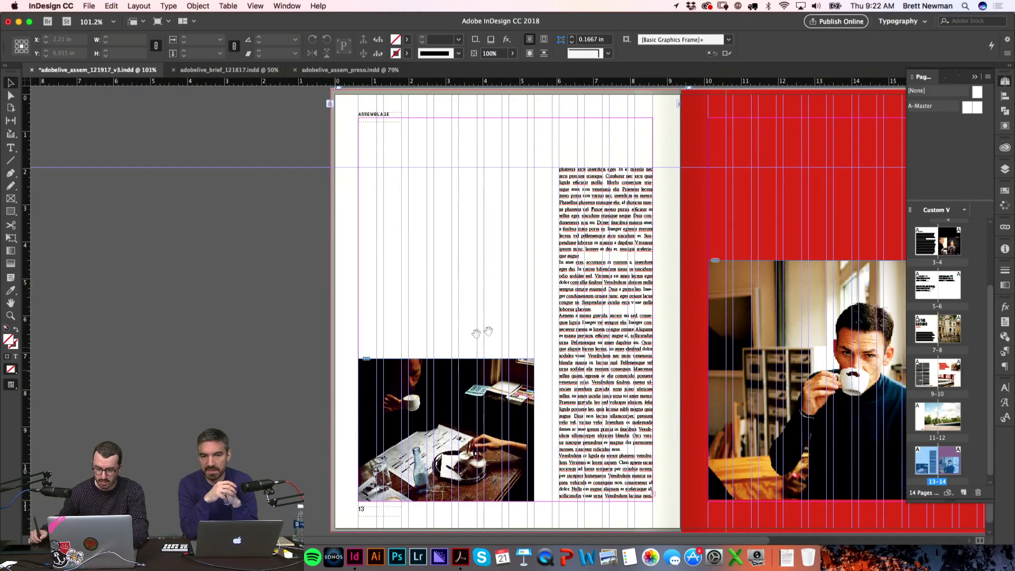
scroll(447, 347, "down", 2)
key("w")
key("z")
left_click_drag(330, 281, 642, 492)
key("v")
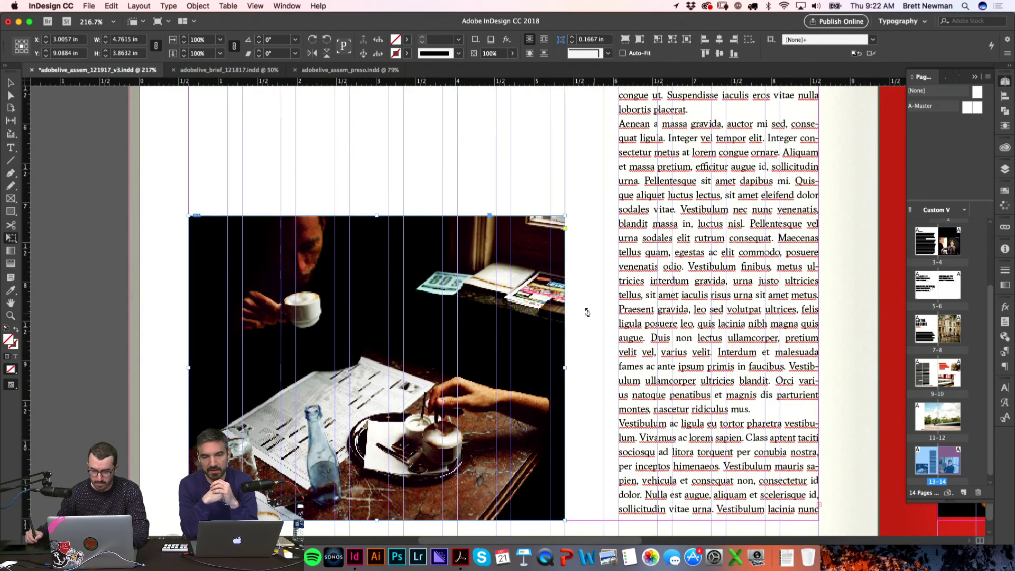
left_click_drag(565, 214, 605, 186)
left_click(177, 289)
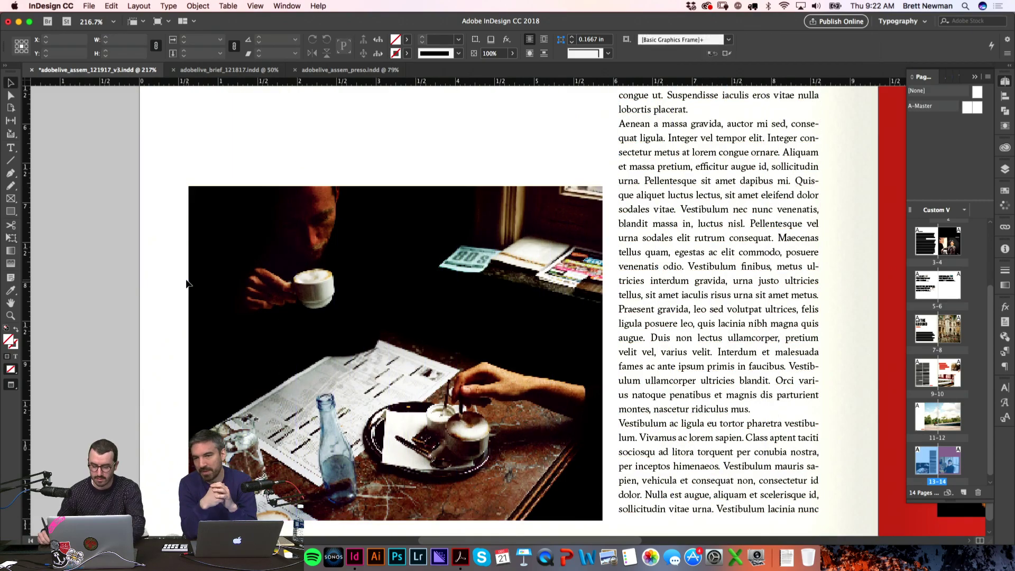
Step: Shrink the café photo to about 3.87 × 3.13 in and move it lower on page 13
key("super+0")
left_click_drag(310, 286, 245, 271)
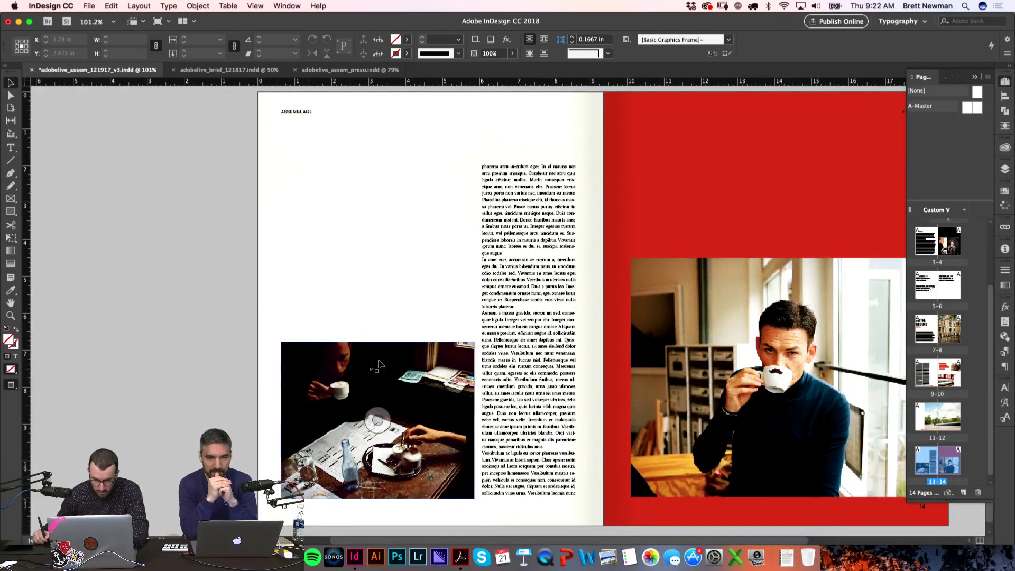
key("w")
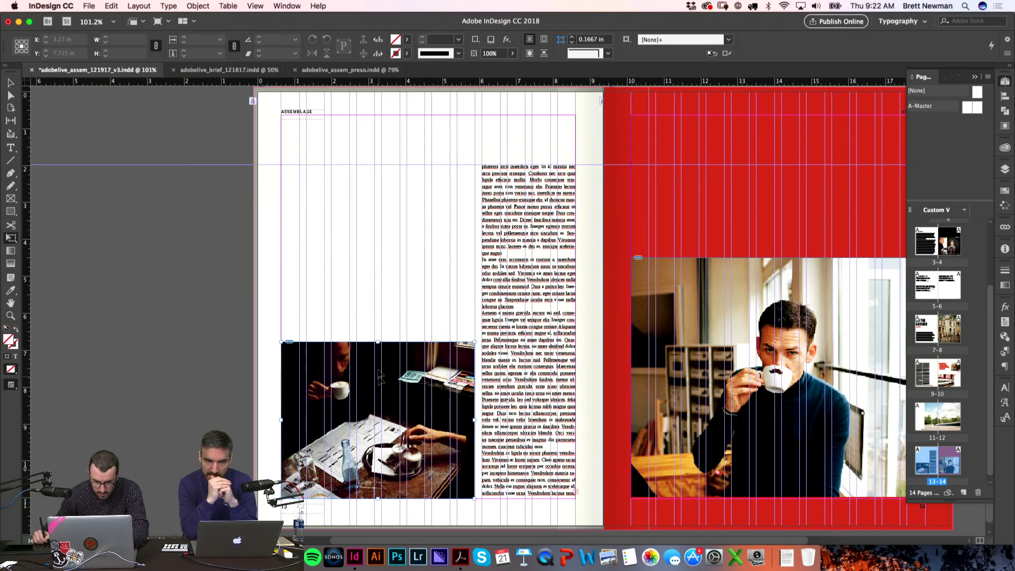
left_click(379, 381)
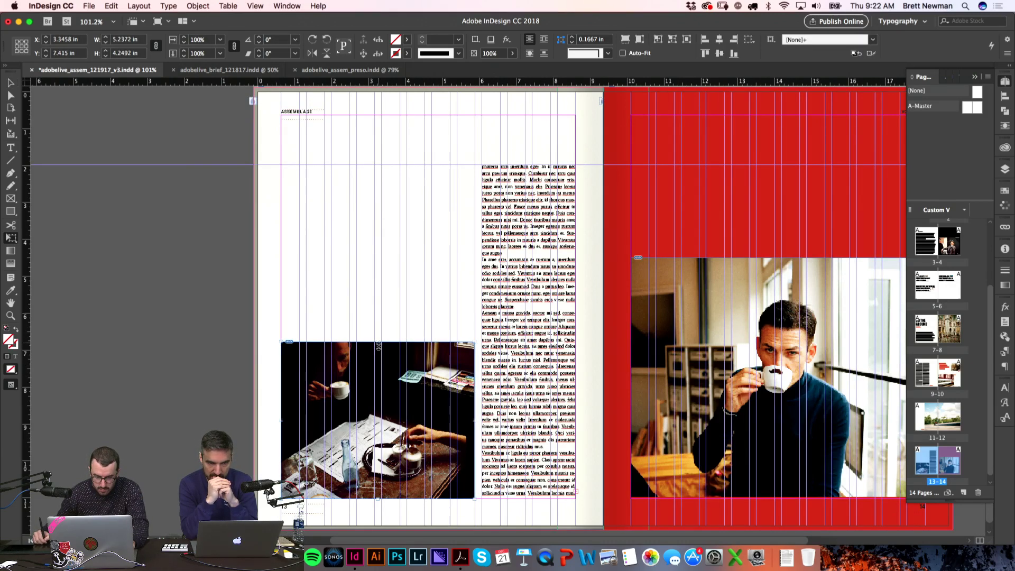
left_click_drag(378, 344, 377, 358)
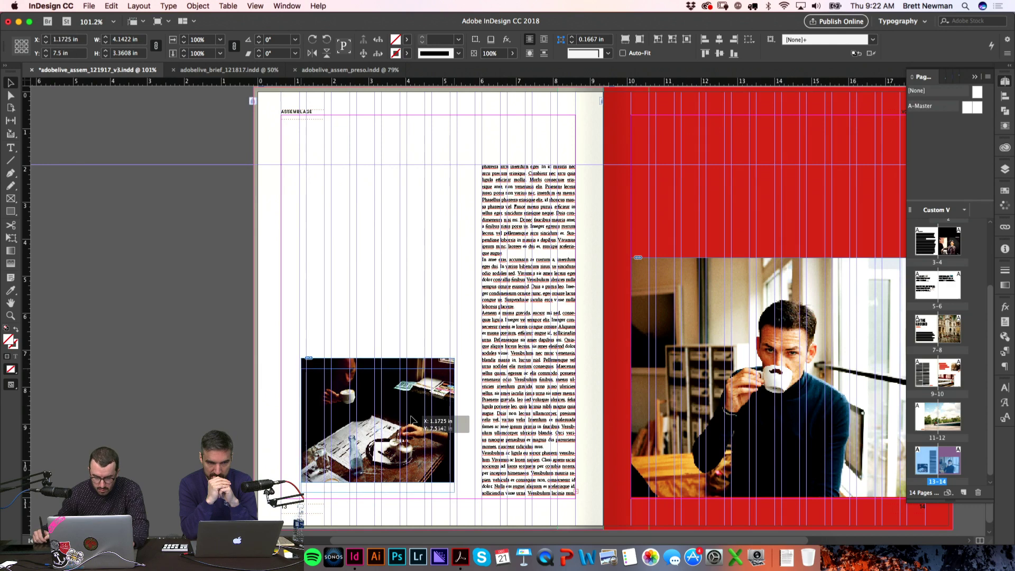
left_click_drag(411, 420, 421, 427)
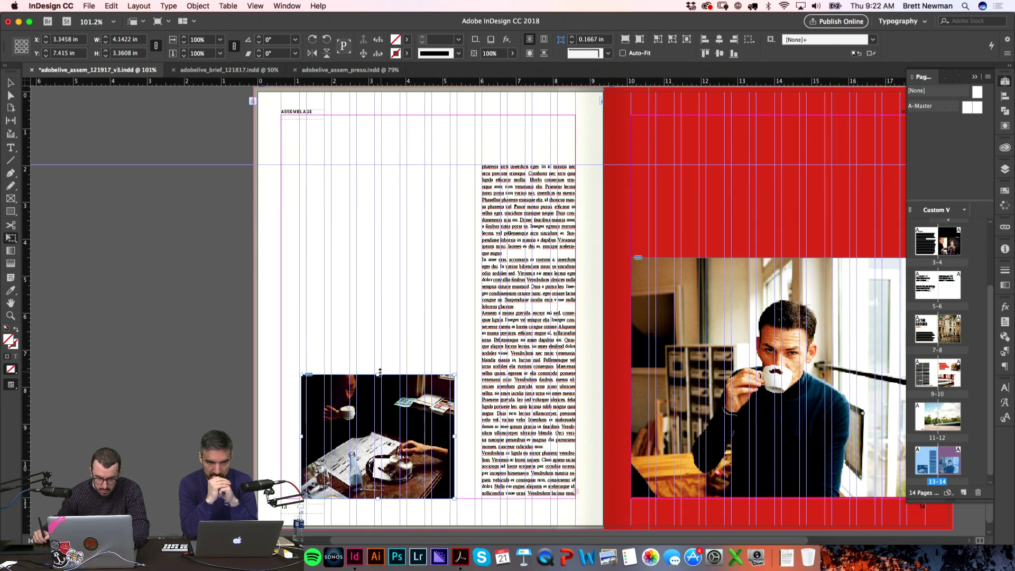
left_click_drag(380, 372, 381, 377)
key("v")
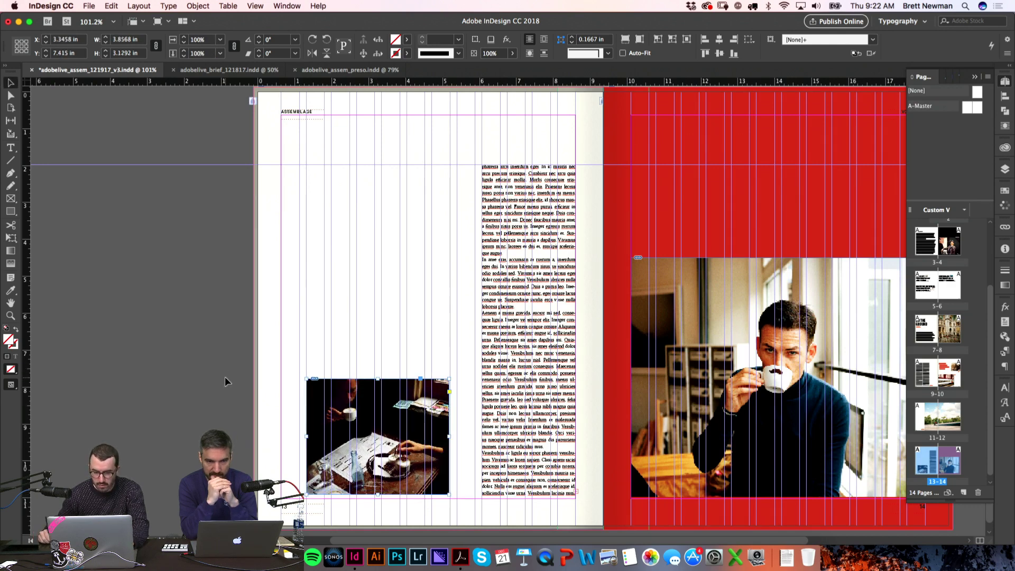
key("w")
left_click(222, 388)
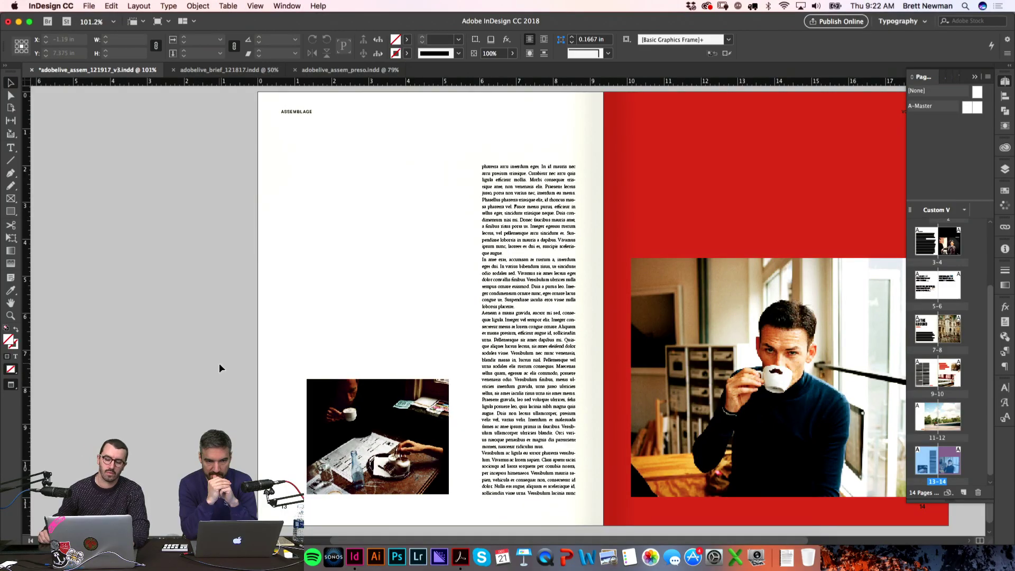
Step: Move the Beautiful Landscapes quote frame from spread 9–10 onto page 13
scroll(339, 168, "up", 15)
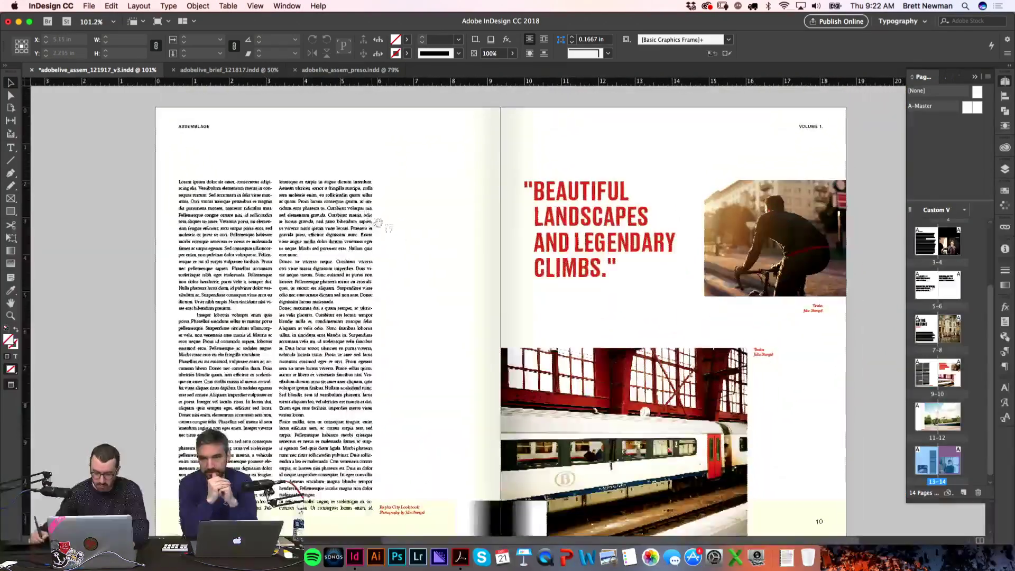
left_click(538, 277)
scroll(537, 278, "down", 15)
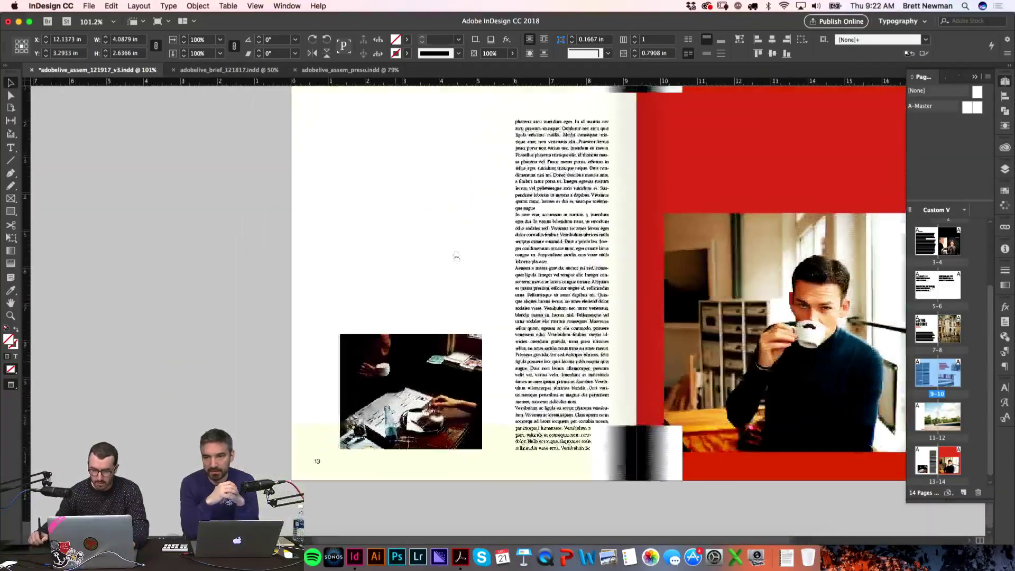
left_click_drag(456, 257, 358, 263)
left_click(288, 306)
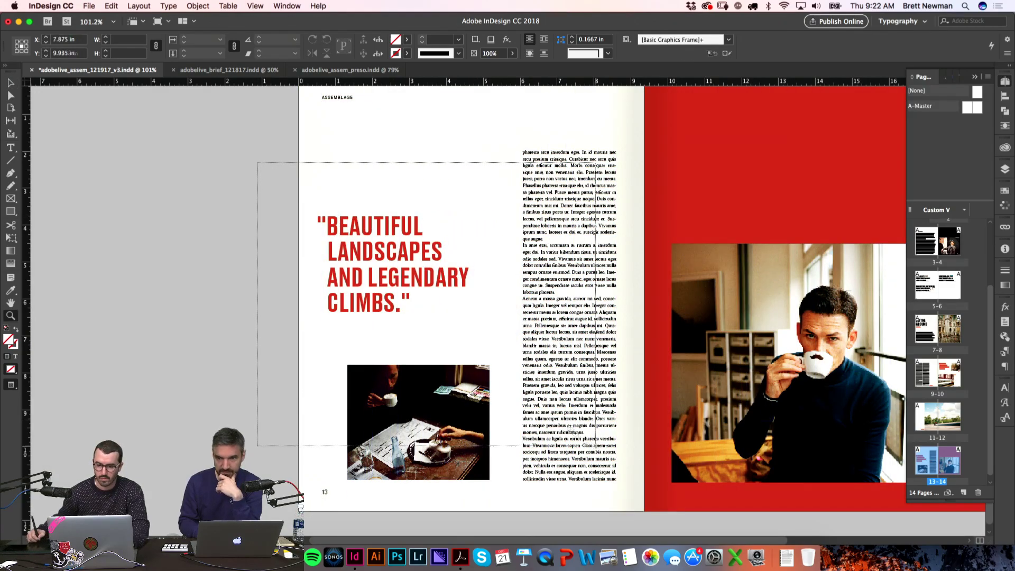
Step: Retype the quote as "COFFE IS GREAT. DONT YOU THNK SO?" with its closing quote mark
key("z")
left_click(289, 292)
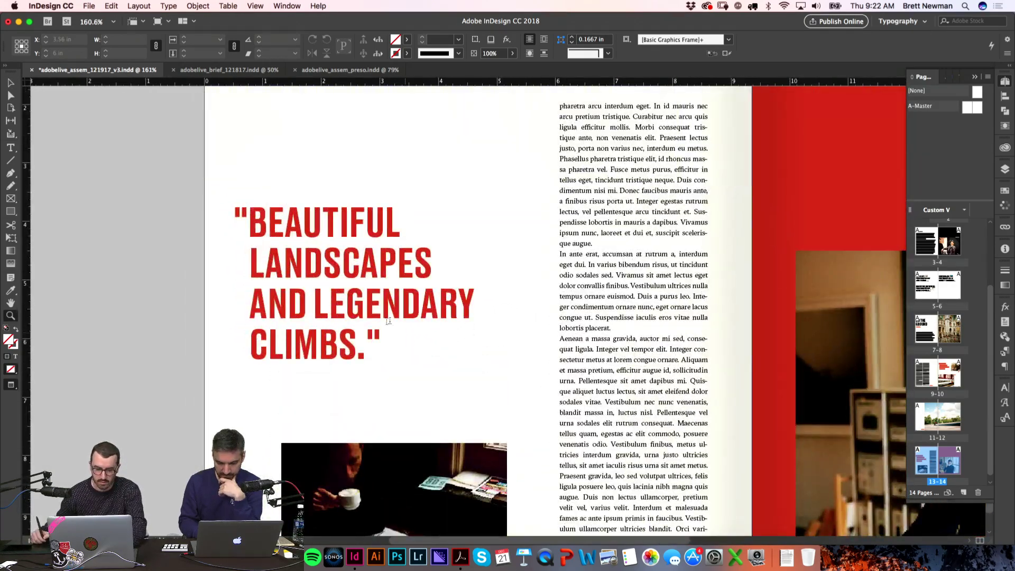
key("t")
left_click_drag(360, 349, 299, 229)
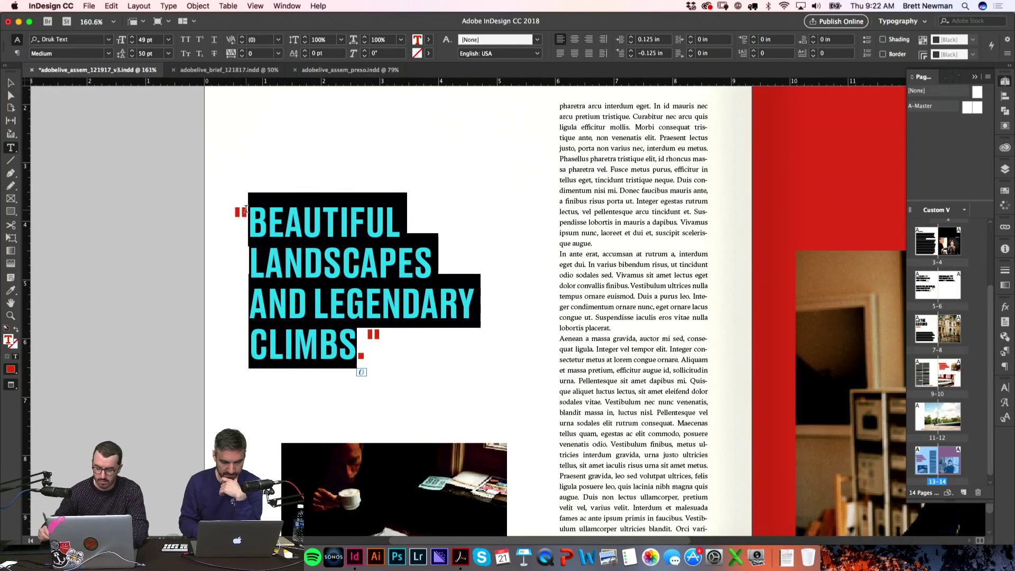
type("COF")
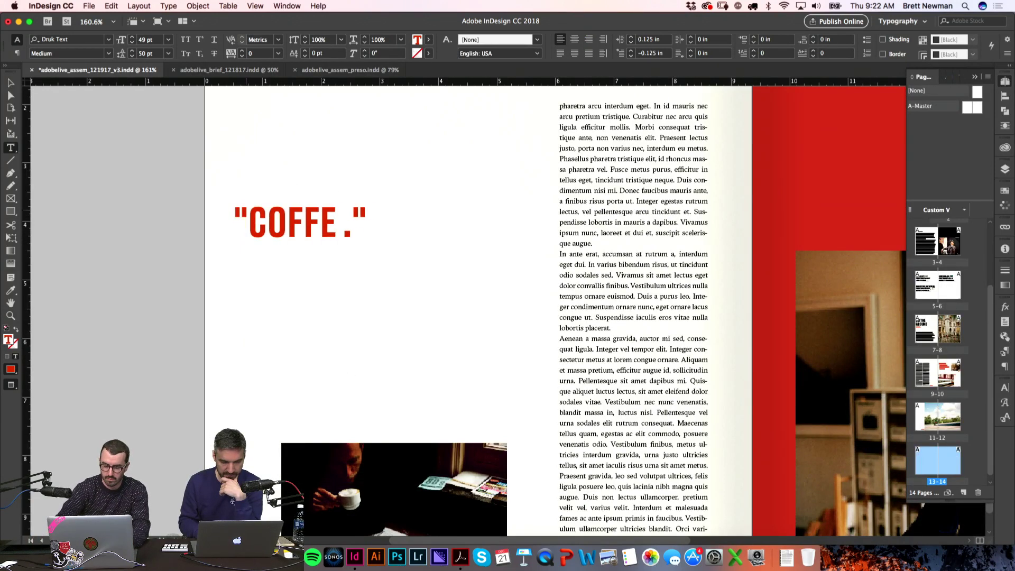
type("FE IS GREAT")
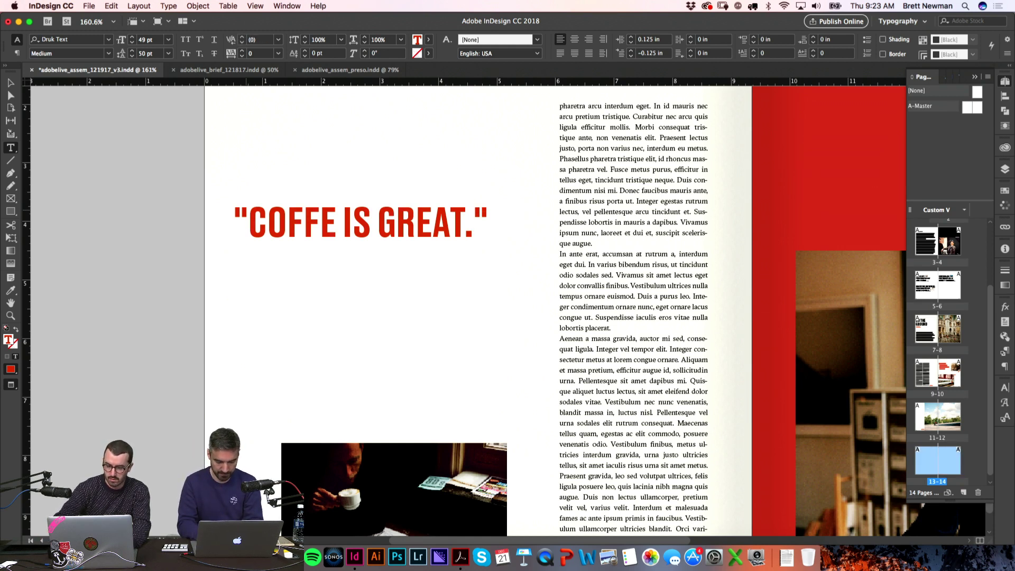
key("BackSpace")
key("Return")
type("DONT YOU THNK SO?")
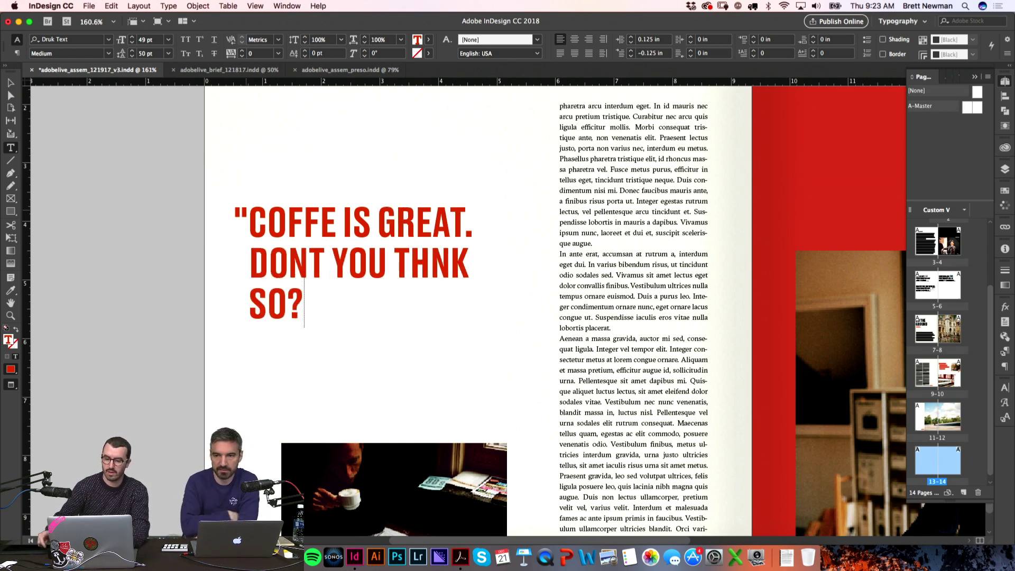
key("Escape")
key("w")
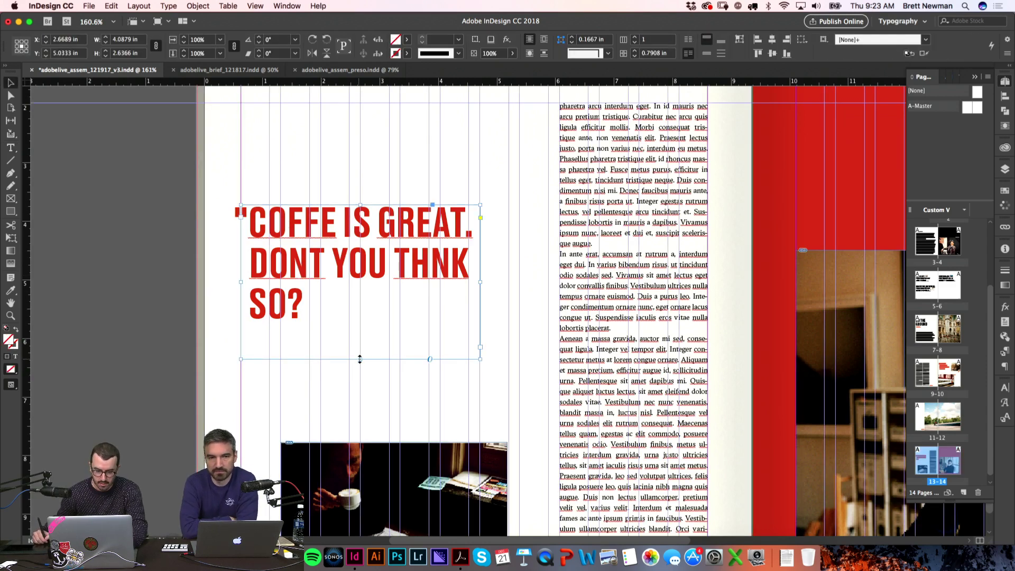
double_click(325, 312)
type("\"")
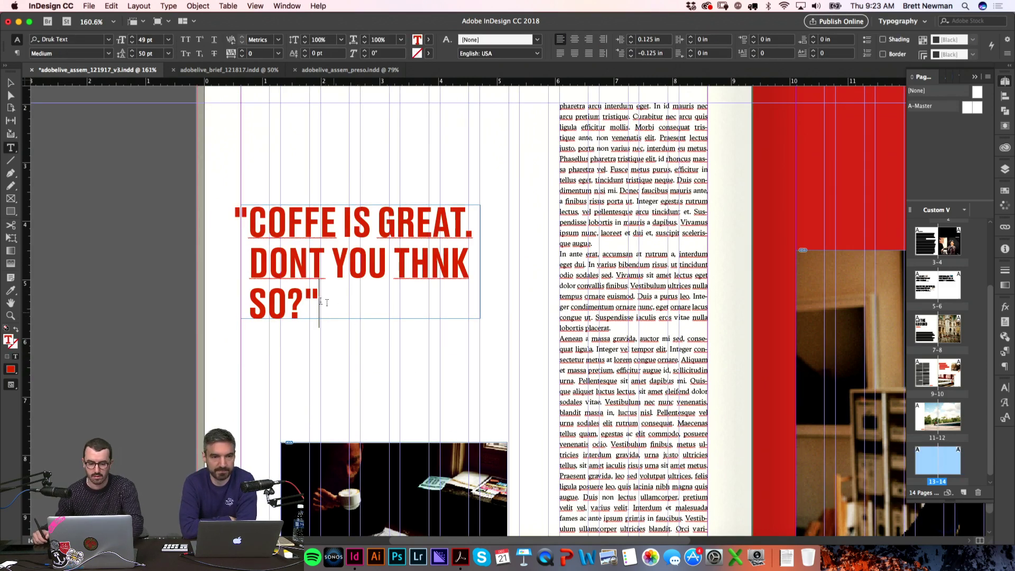
key("Escape")
Step: Zoom in to inspect the red quote headline on page 13
key("w")
key("super+0")
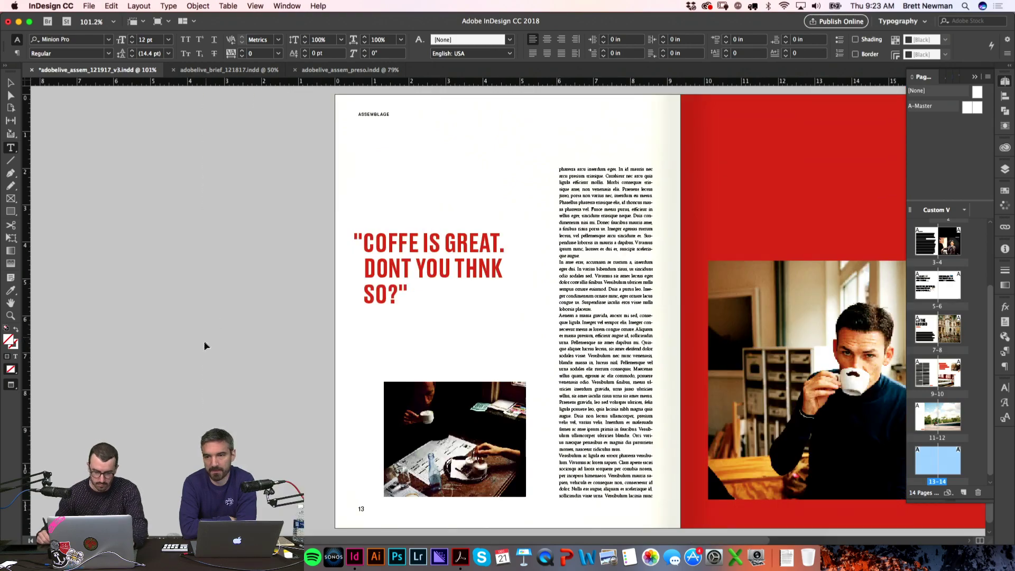
left_click(376, 273)
key("w")
key("z")
mouse_move(372, 294)
left_mouse_down()
mouse_move(387, 303)
mouse_move(342, 332)
mouse_move(393, 314)
mouse_move(393, 294)
left_mouse_up()
key("v")
key("super+0")
key("w")
key("w")
key("w")
key("z")
left_click_drag(300, 230, 559, 362)
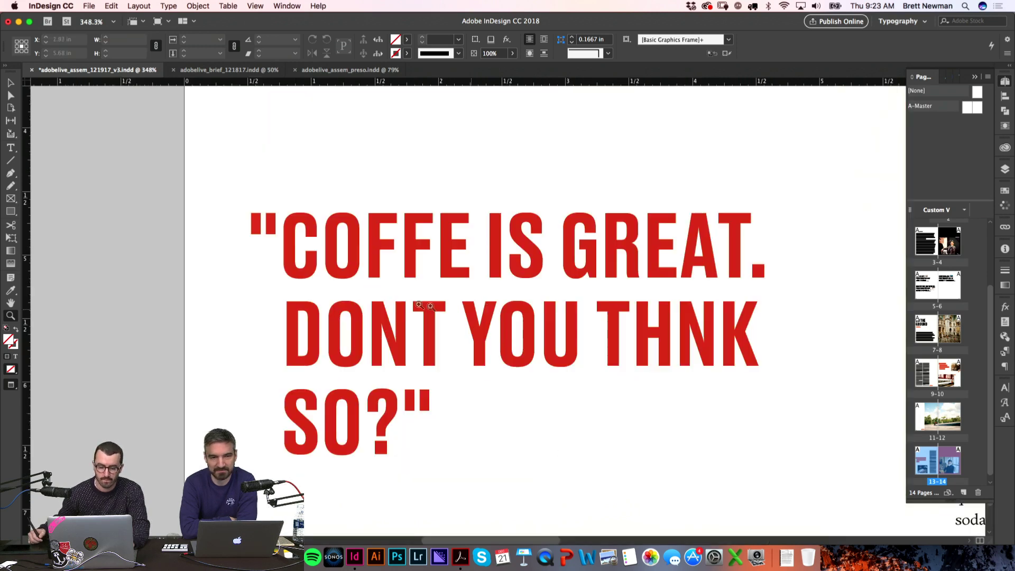
key("w")
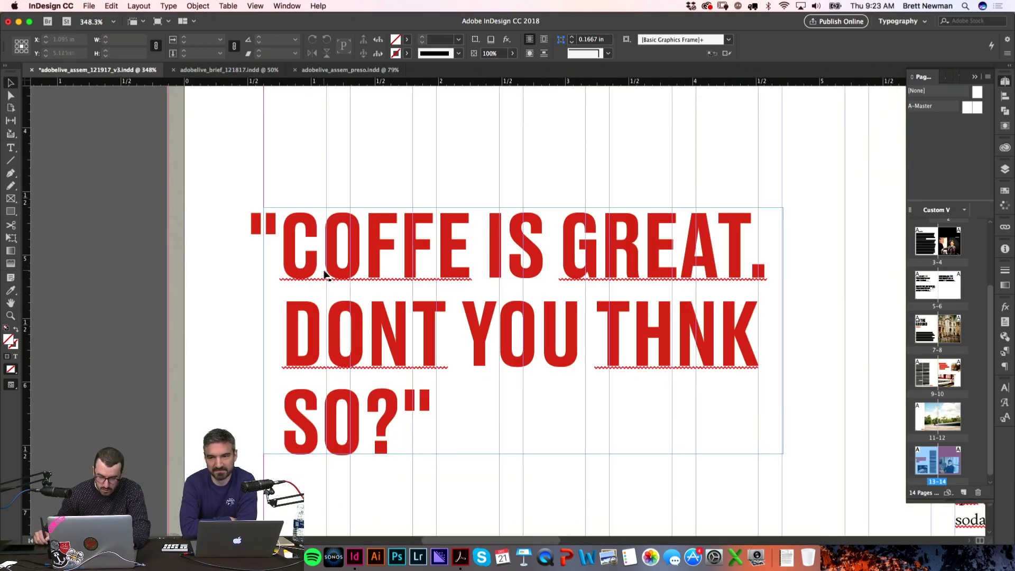
key("super+1")
Step: Nudge the quote headline frame slightly to the right
left_click_drag(384, 288, 401, 287)
key("z")
left_click_drag(349, 328, 412, 255)
left_click_drag(467, 240, 481, 251)
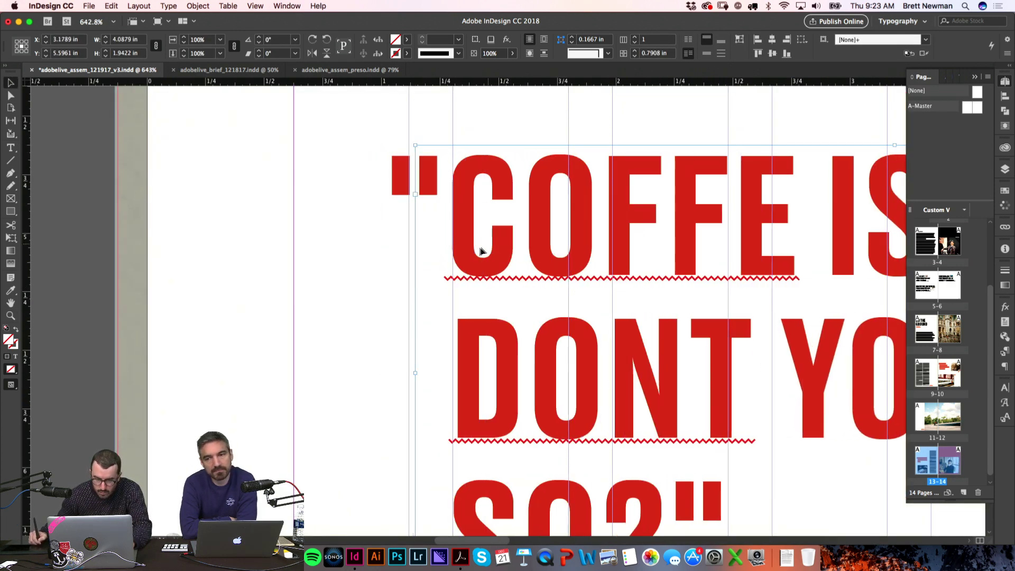
left_click(332, 320)
Step: Widen the headline text frame so the quote reflows
key("e")
scroll(359, 280, "right", 3)
scroll(379, 245, "right", 2)
key("super+minus")
key("super+minus")
key("super+minus")
key("super+minus")
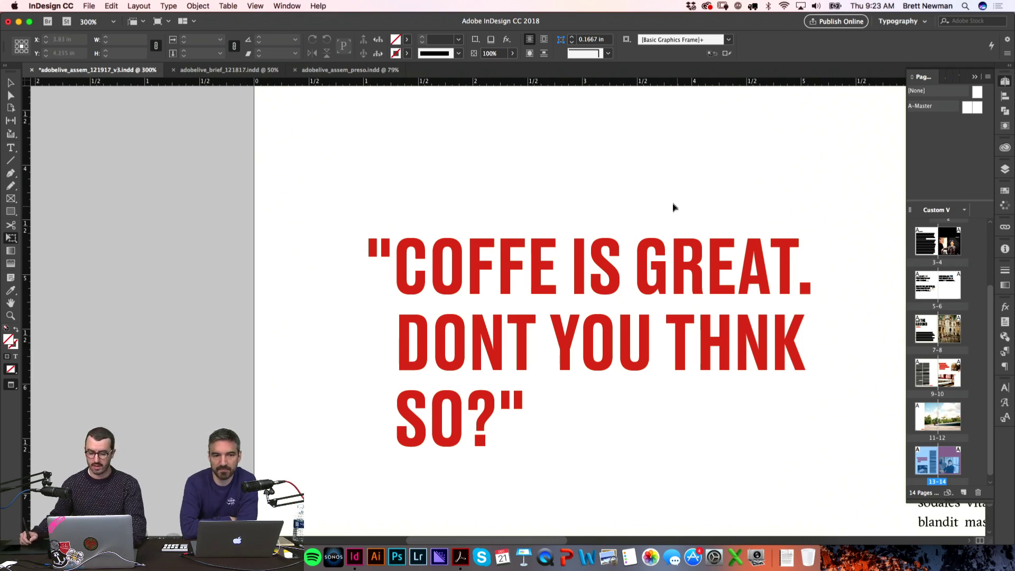
left_click(778, 339)
left_click_drag(825, 339, 864, 340)
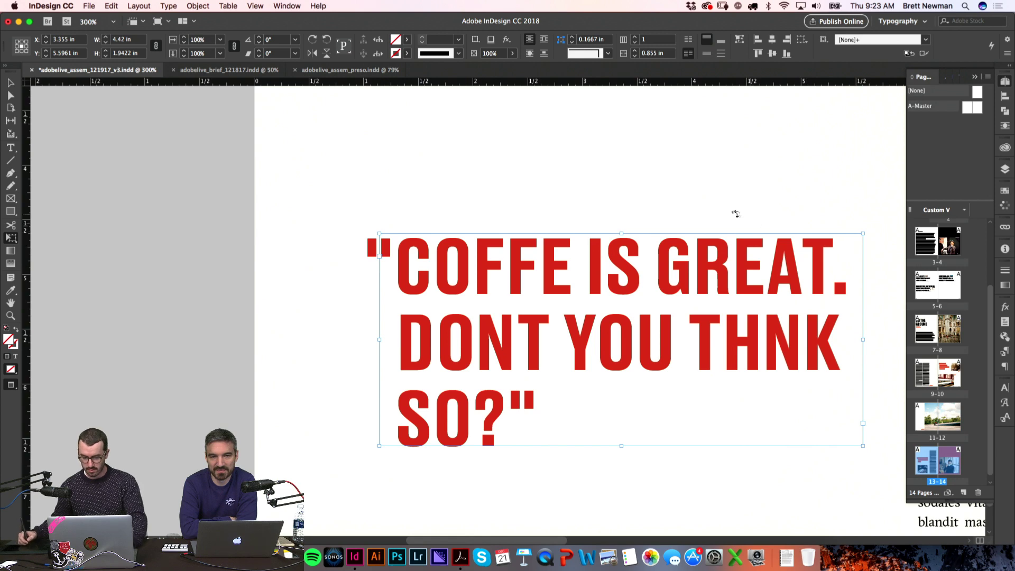
key("super+minus")
key("super+minus")
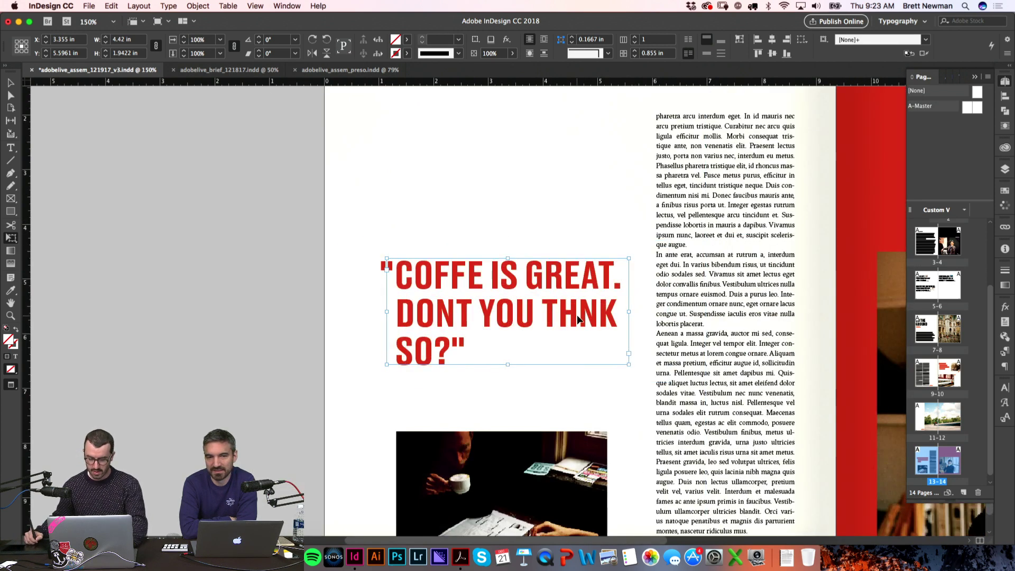
Step: Correct THNK to THINK in the quote headline
double_click(579, 319)
type("I")
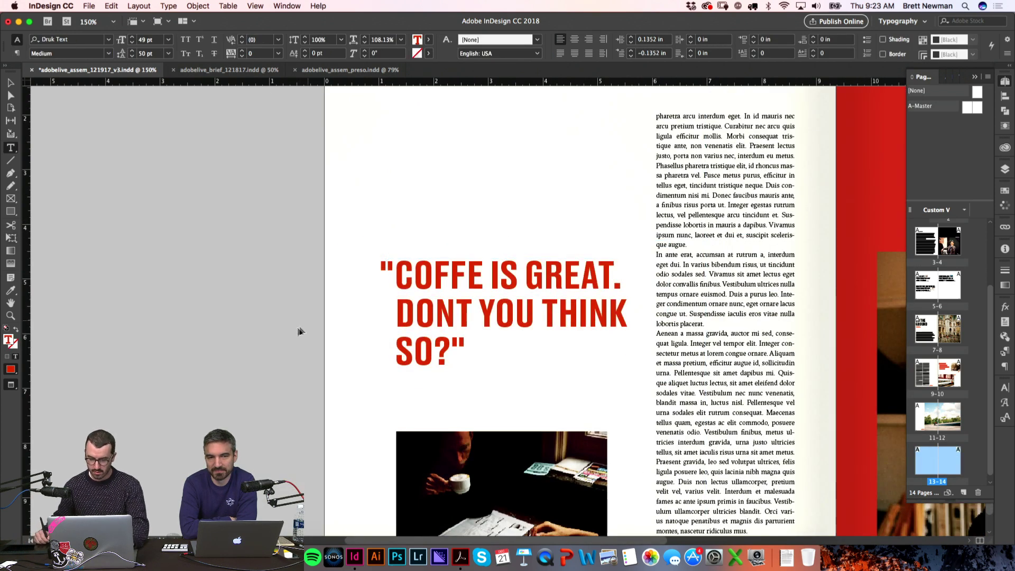
left_click(544, 311)
key("shift+Return")
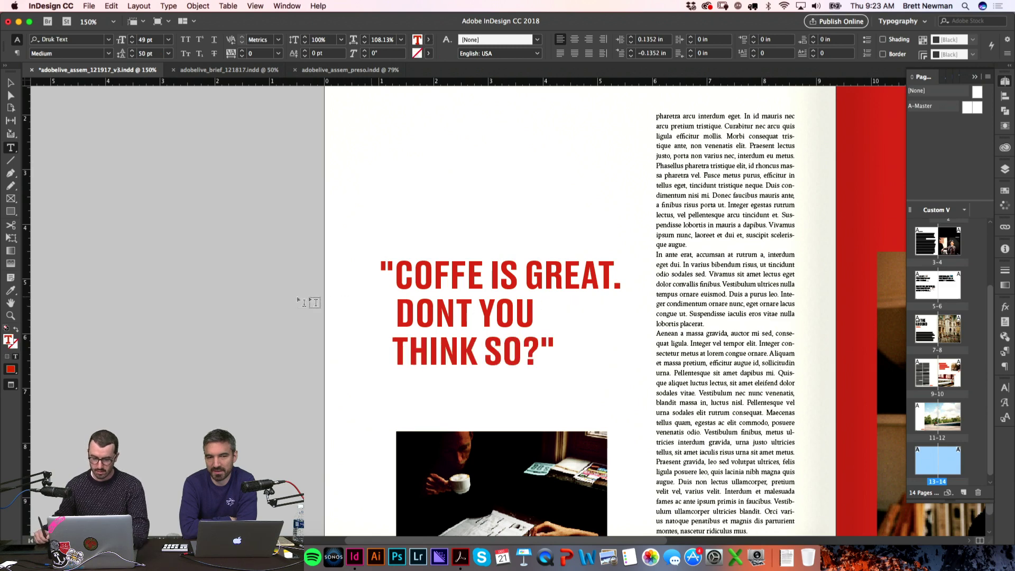
key("BackSpace")
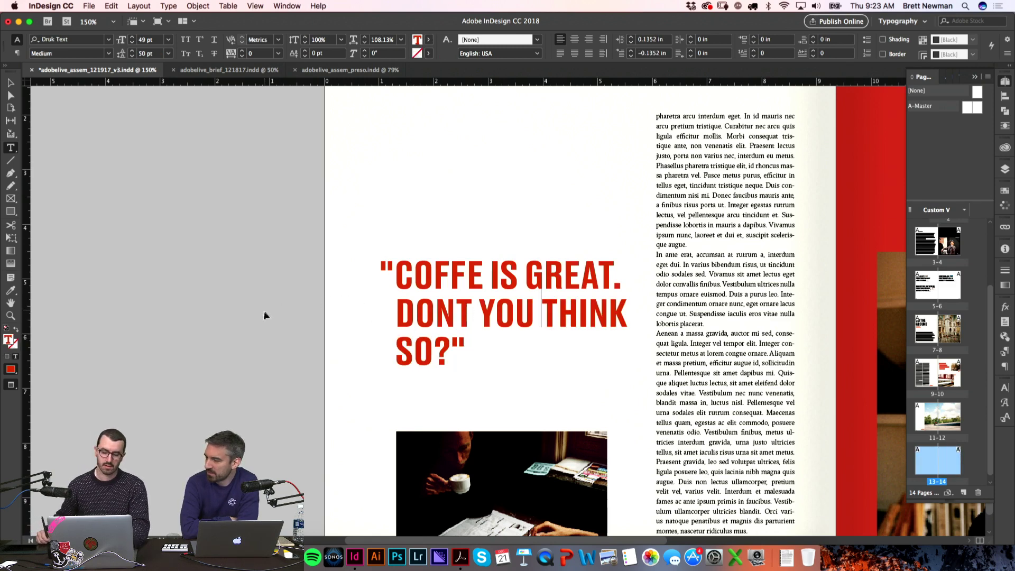
key("Escape")
Step: Replace the line break after GREAT. with a space before DONT, then zoom in to check
left_click(552, 281)
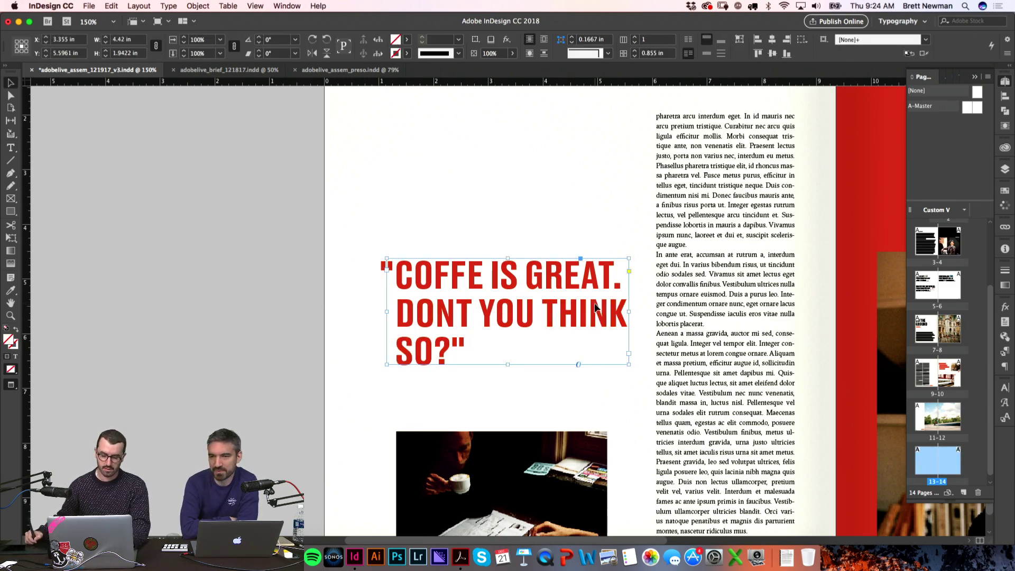
key("w")
double_click(529, 280)
key("Delete")
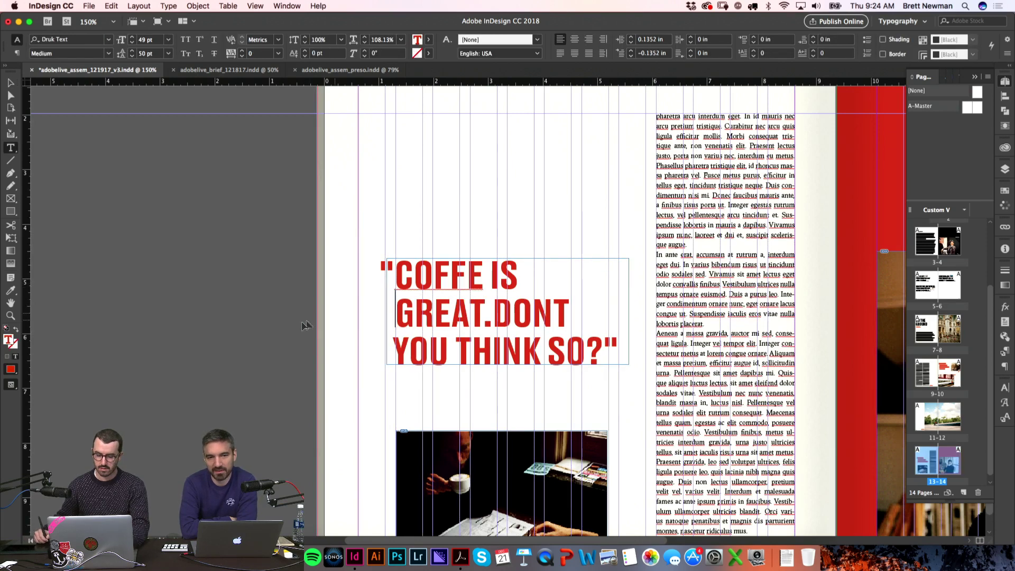
left_click(313, 323)
key("w")
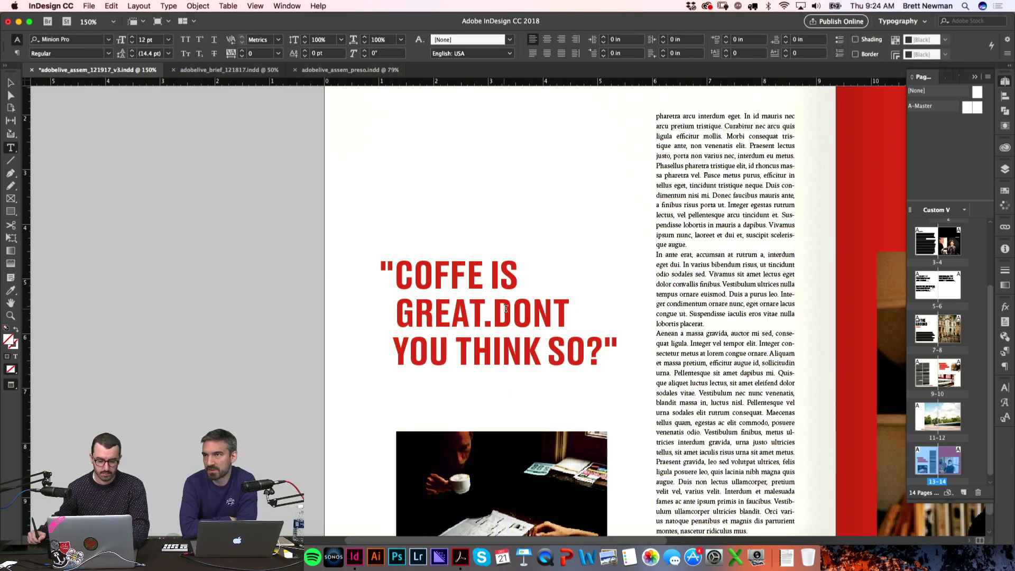
left_click(498, 310)
left_click(263, 316)
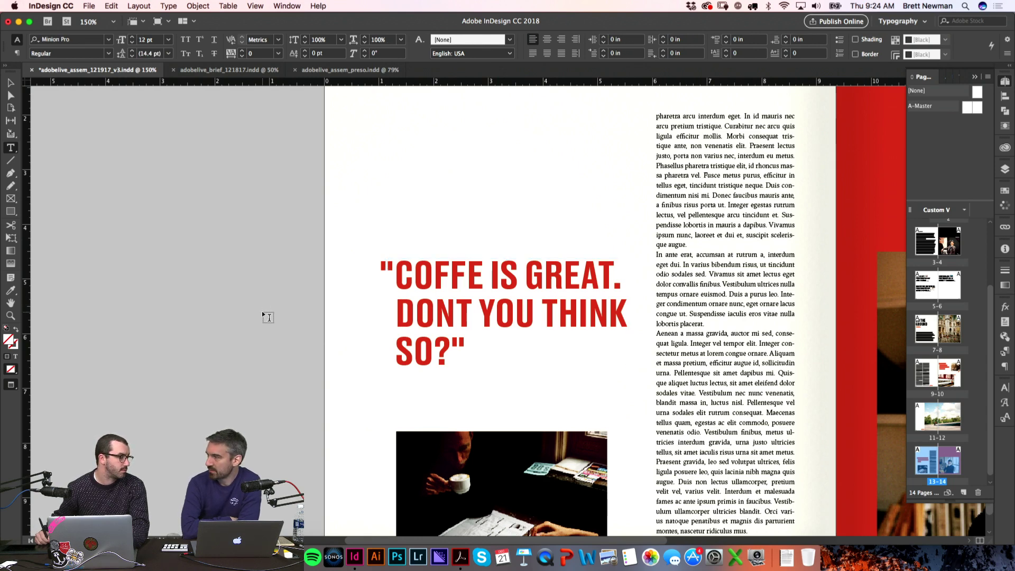
key("z")
left_click_drag(332, 214, 693, 429)
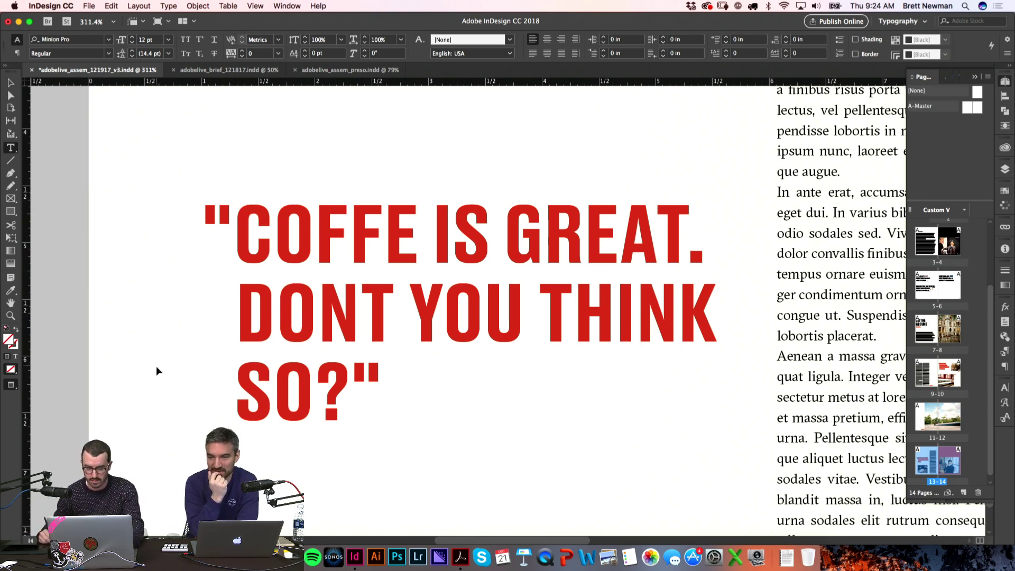
Step: Move the quote headline higher up page 13
key("super+0")
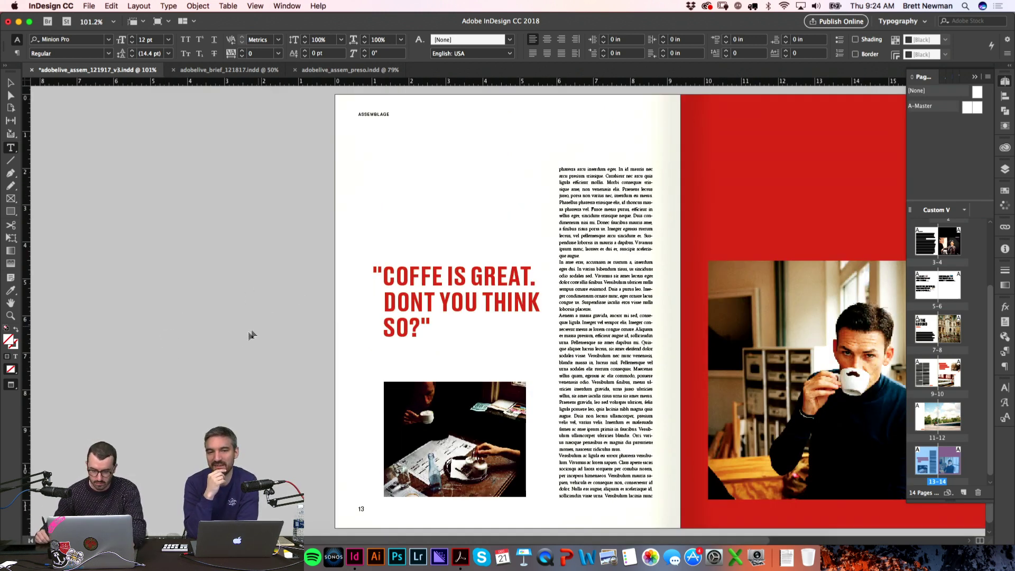
scroll(237, 341, "right", 3)
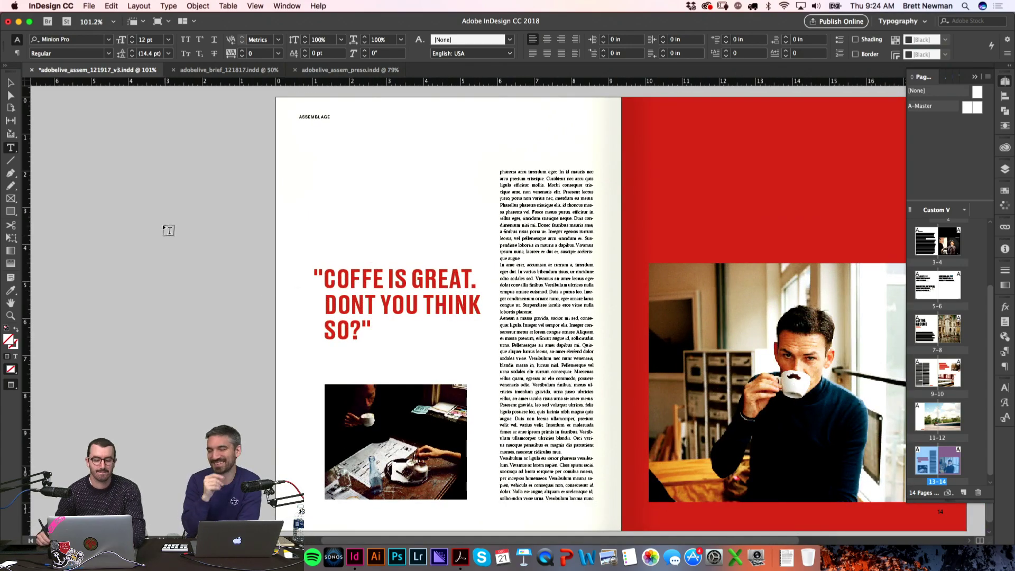
key("v")
scroll(328, 229, "right", 3)
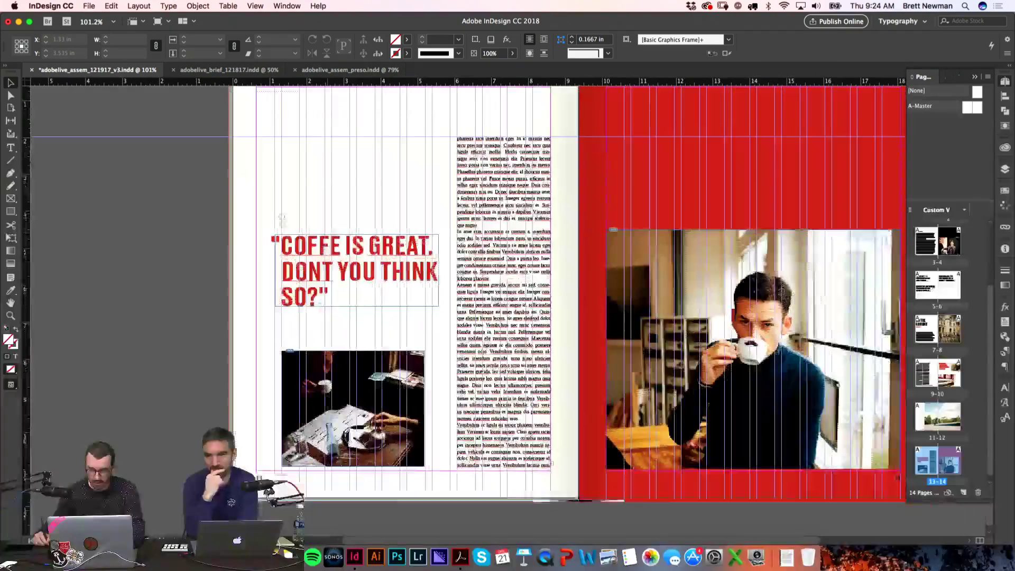
scroll(318, 370, "up", 10)
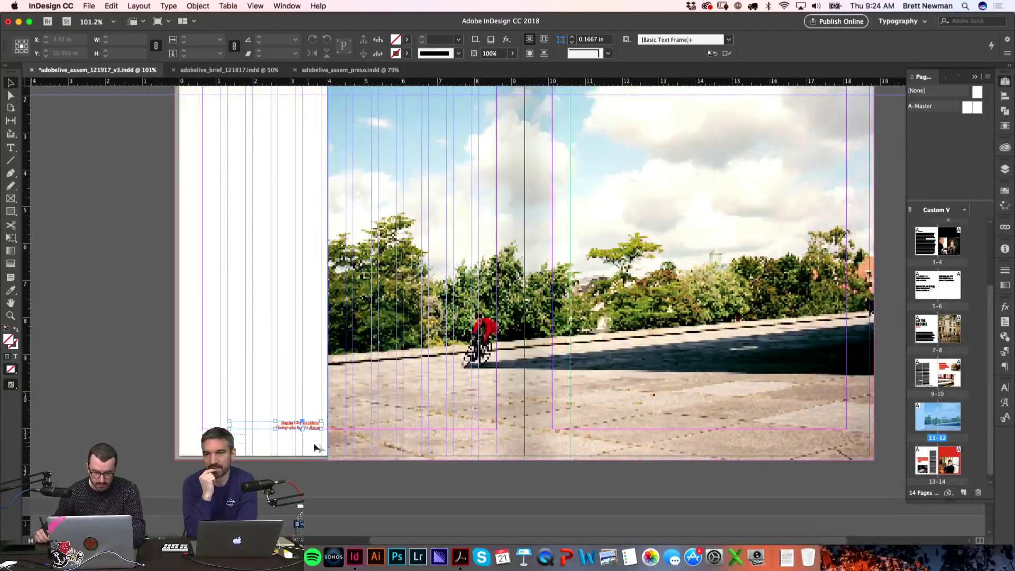
left_click(312, 425)
scroll(312, 426, "down", 4)
scroll(442, 286, "down", 5)
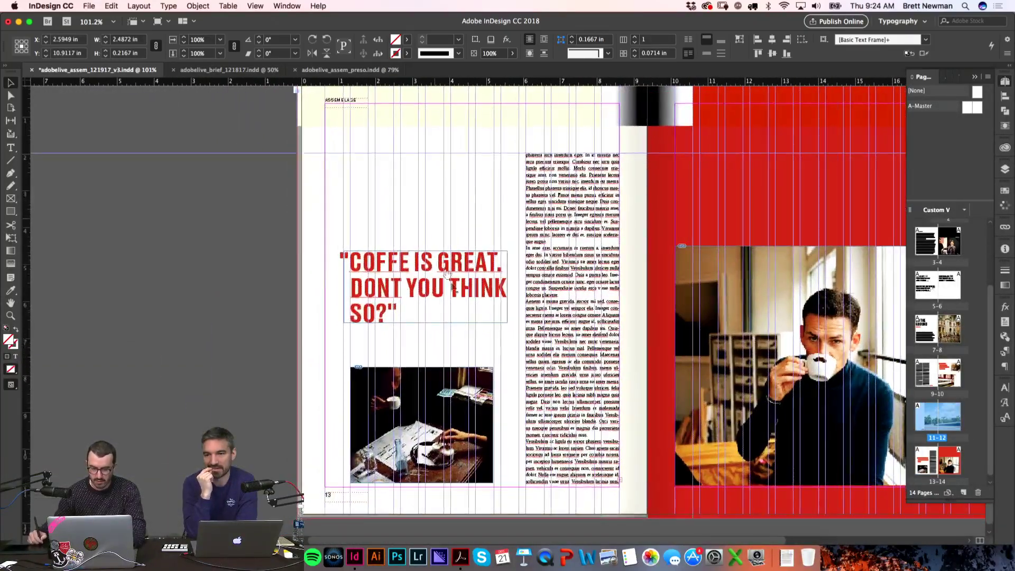
scroll(444, 280, "up", 1)
left_click_drag(449, 274, 450, 177)
key("w")
left_click(356, 335)
Step: Move the Rapha City Lookbook caption right and down above the café photo
scroll(357, 331, "down", 1)
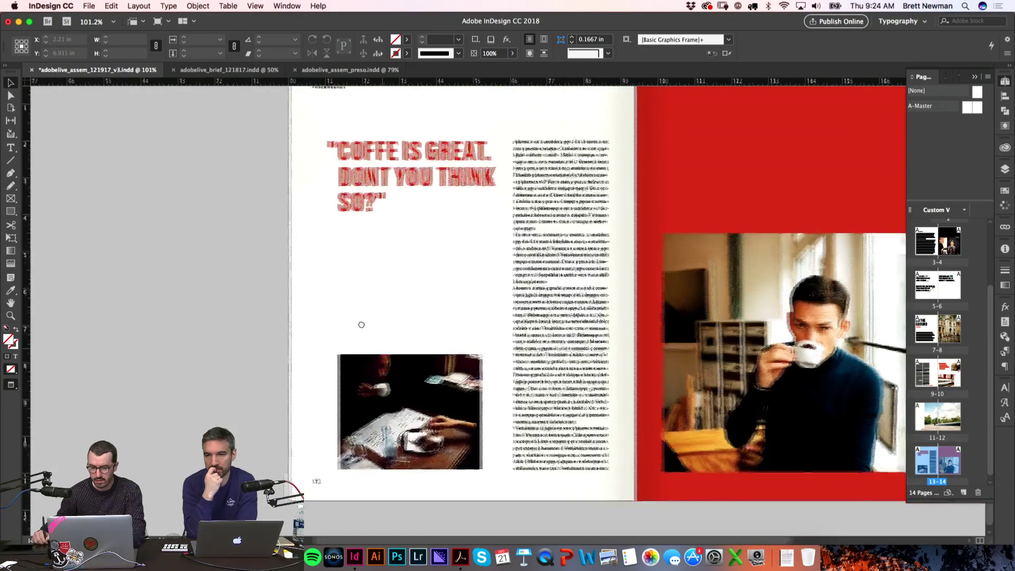
left_click_drag(256, 274, 509, 406)
key("w")
left_click_drag(603, 320, 729, 360)
scroll(550, 451, "down", 6)
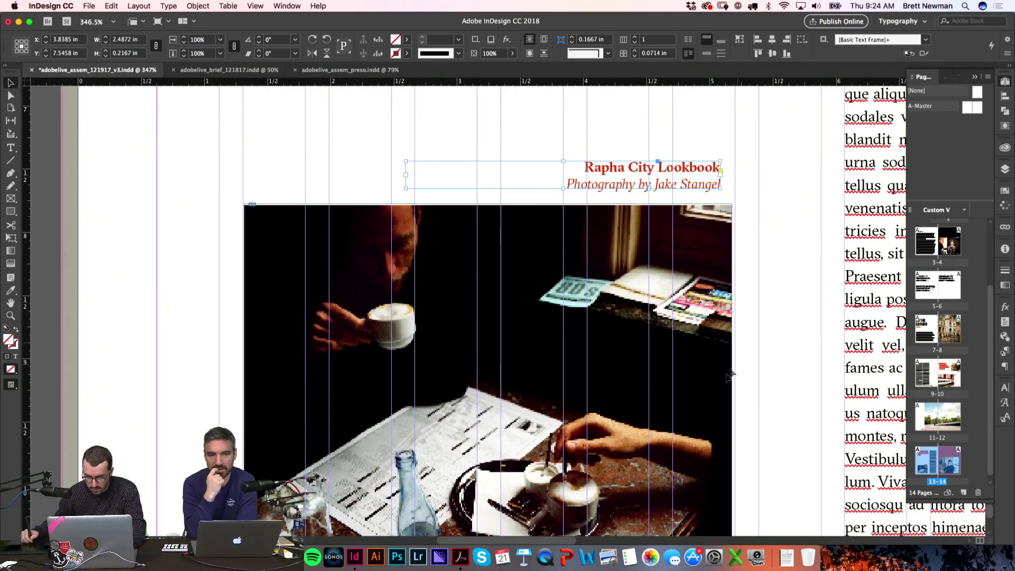
scroll(630, 344, "down", 5)
scroll(630, 344, "right", 2)
Step: Enlarge the coffee photo slightly and snap it down to the bottom margin
left_click(629, 344)
scroll(677, 370, "up", 3)
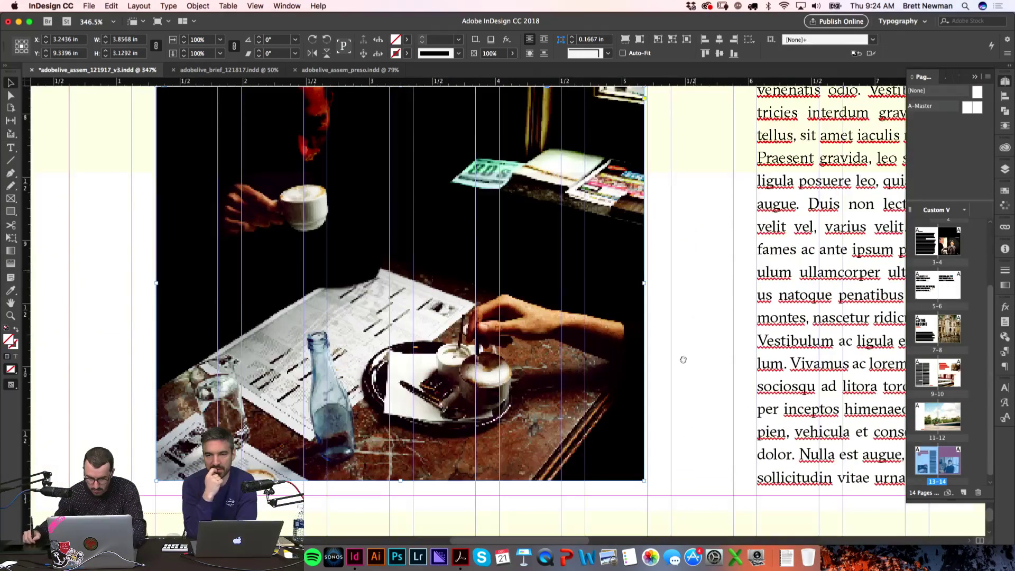
key("e")
left_click_drag(642, 482, 646, 485)
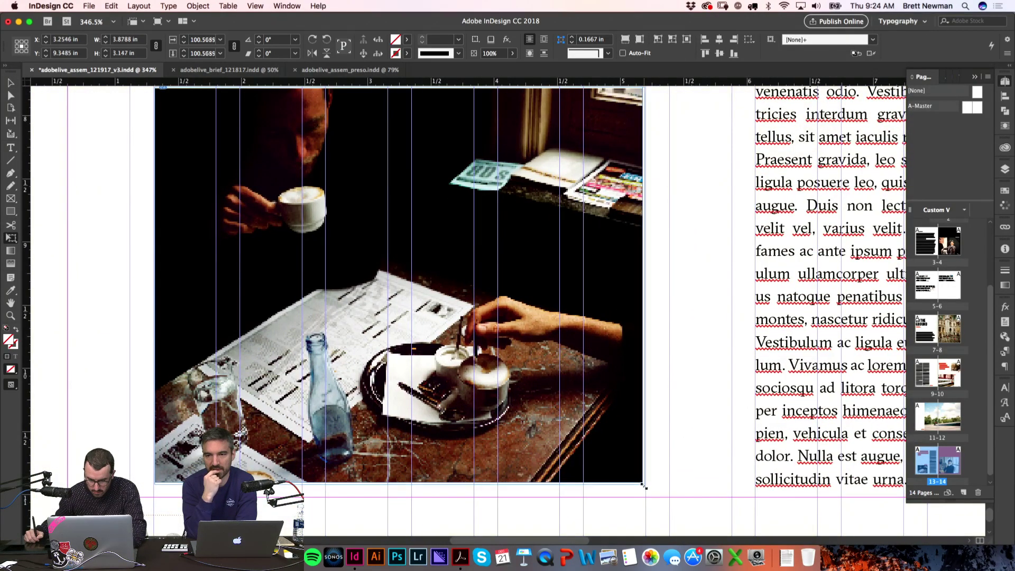
left_click(684, 419)
key("v")
left_click_drag(433, 433, 433, 445)
Step: Line the Rapha City Lookbook caption up with the photo's right edge
scroll(670, 276, "up", 5)
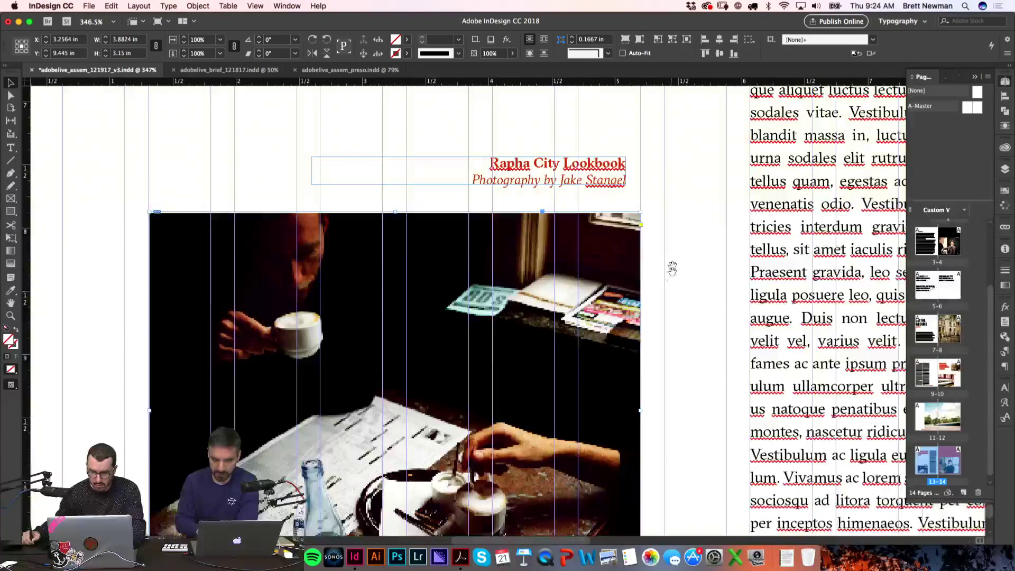
left_click(630, 228)
left_click_drag(632, 226, 639, 227)
left_click(665, 203)
Step: Append 'LOOK AT MY MUSTACHE' before the closing quote and fit the frame to its four lines
key("super+0")
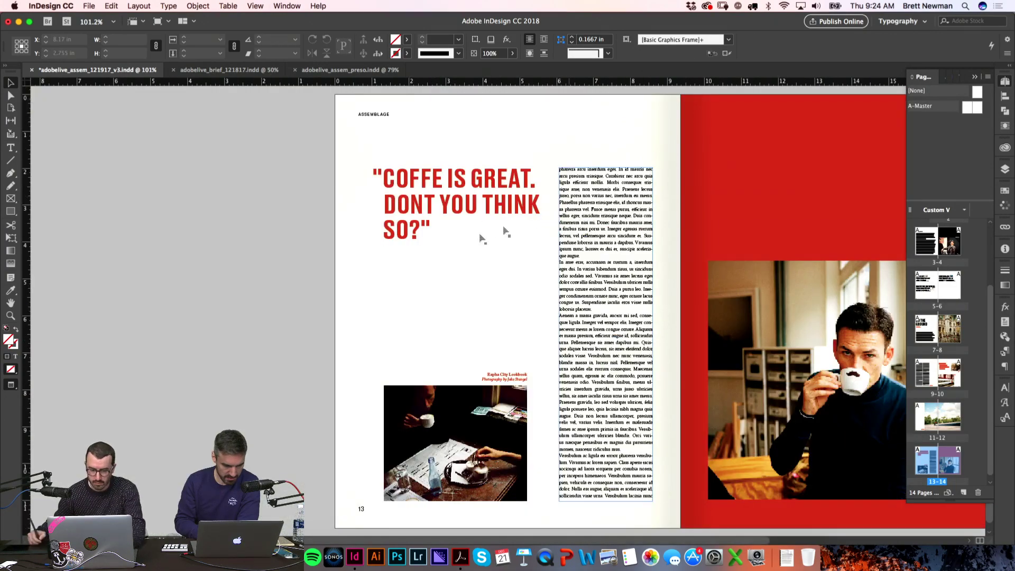
key("alt+super+0")
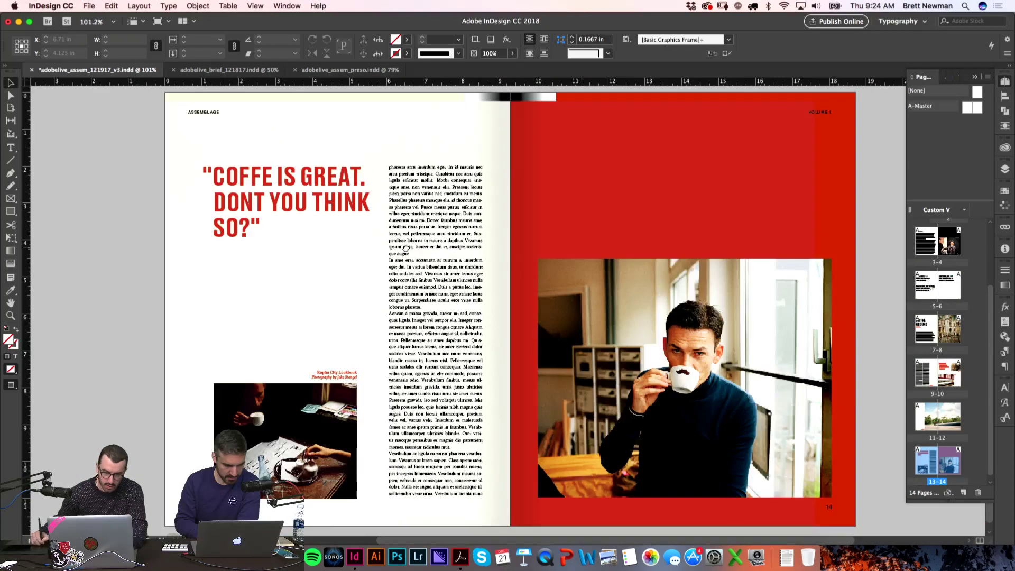
key("t")
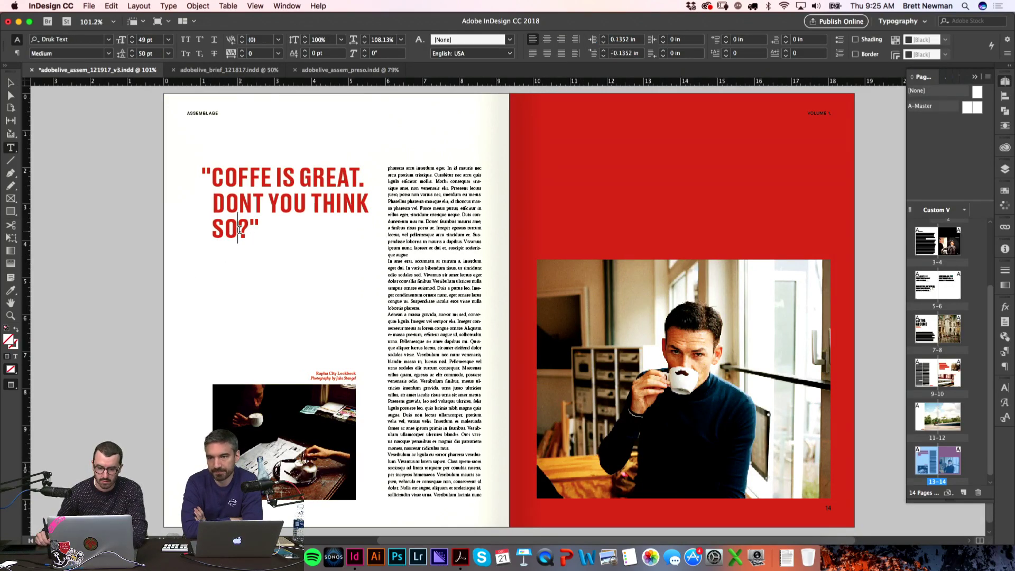
left_click(224, 188)
key("Right")
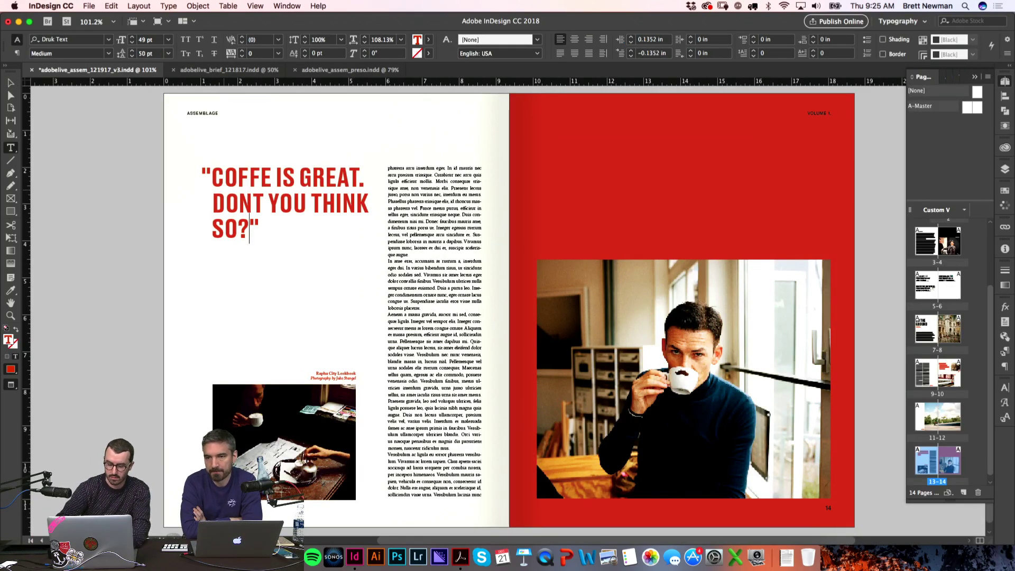
type("LOOK AT MY")
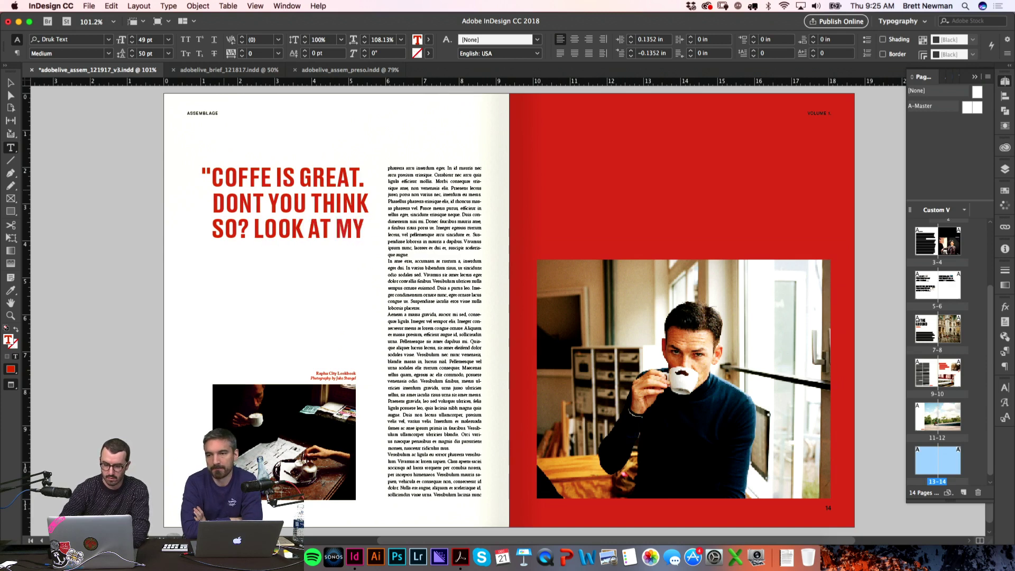
key("Escape")
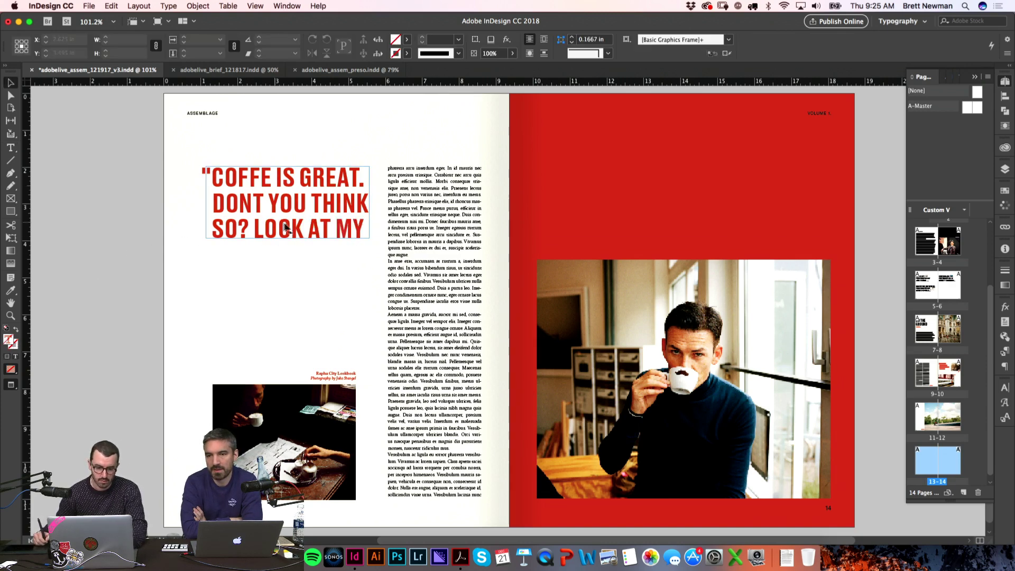
double_click(287, 243)
left_click(142, 303)
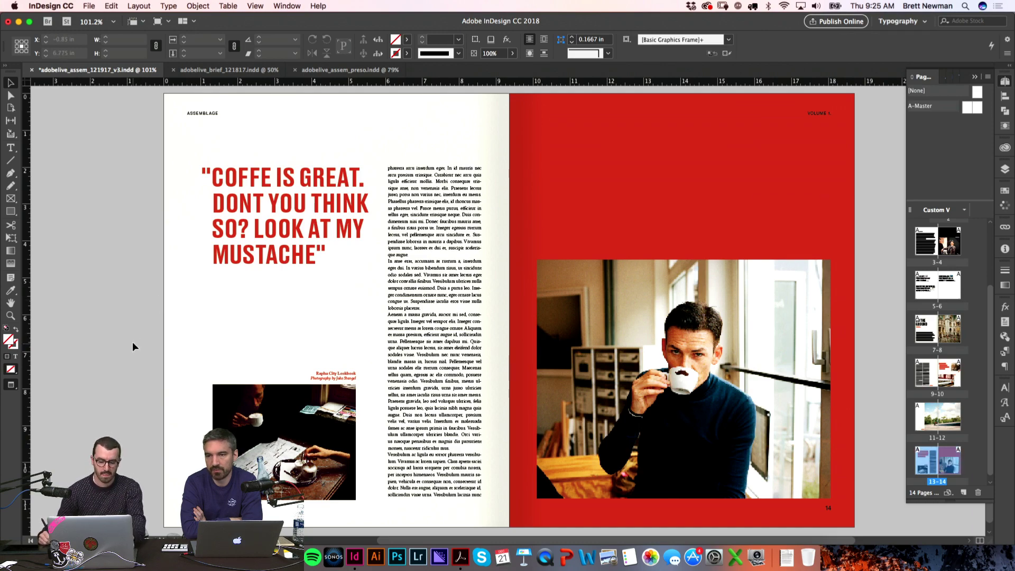
key("w")
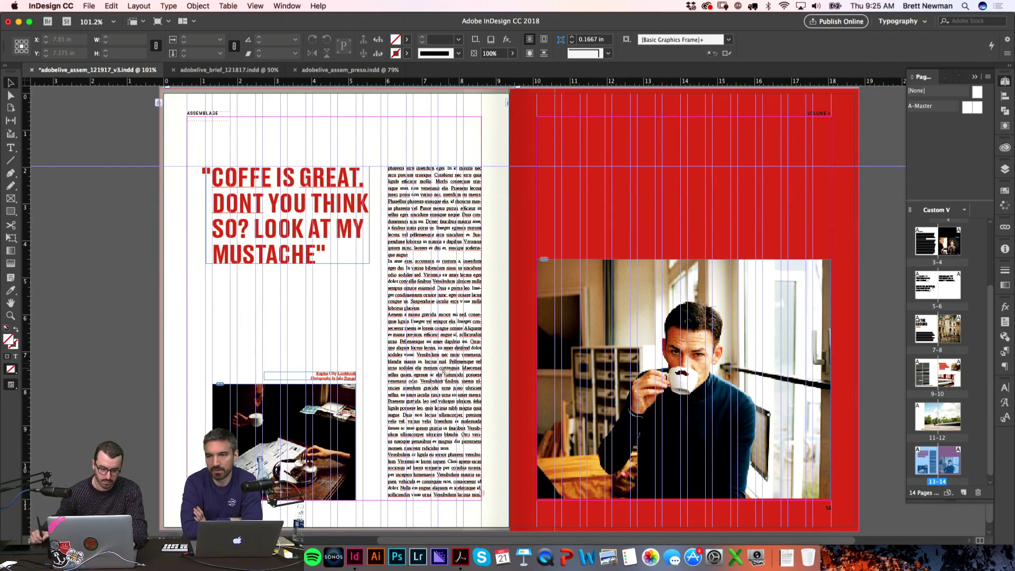
scroll(459, 264, "down", 3)
Step: Zoom in on page 13's body-text column and select all of its text
key("z")
left_click_drag(355, 405, 489, 463)
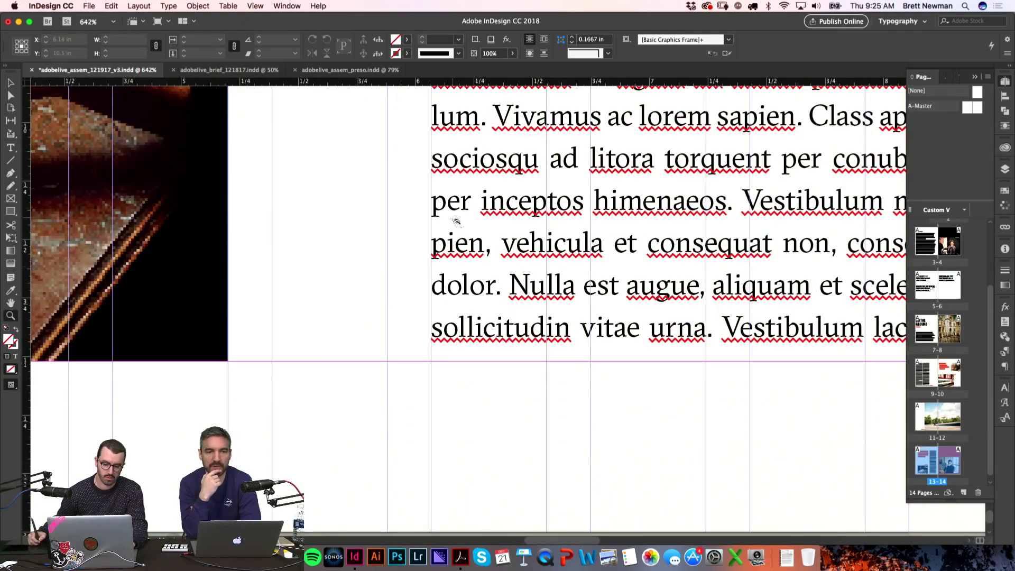
key("v")
left_click(659, 365)
scroll(649, 394, "down", 3)
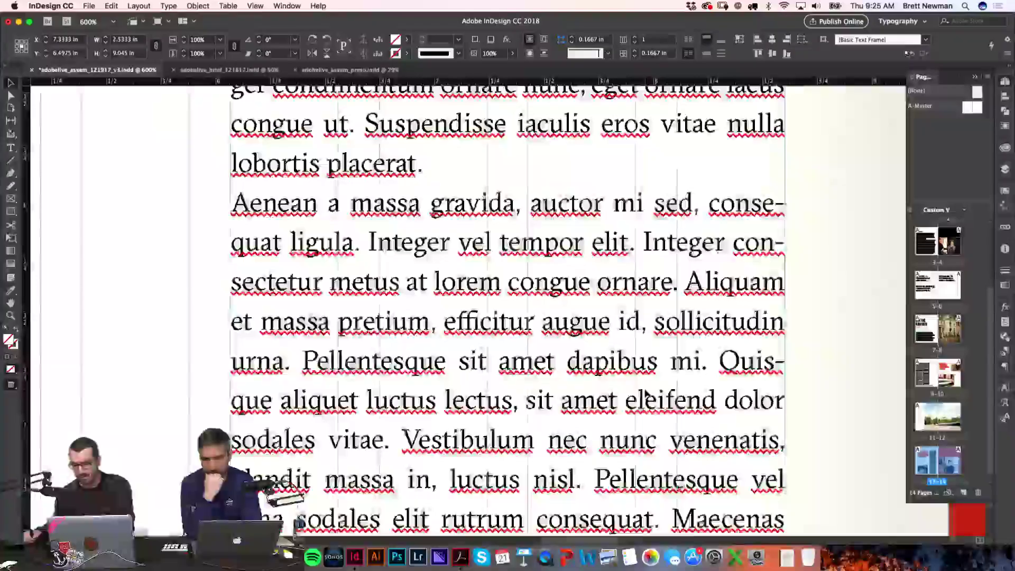
scroll(652, 359, "down", 1)
scroll(652, 360, "down", 10)
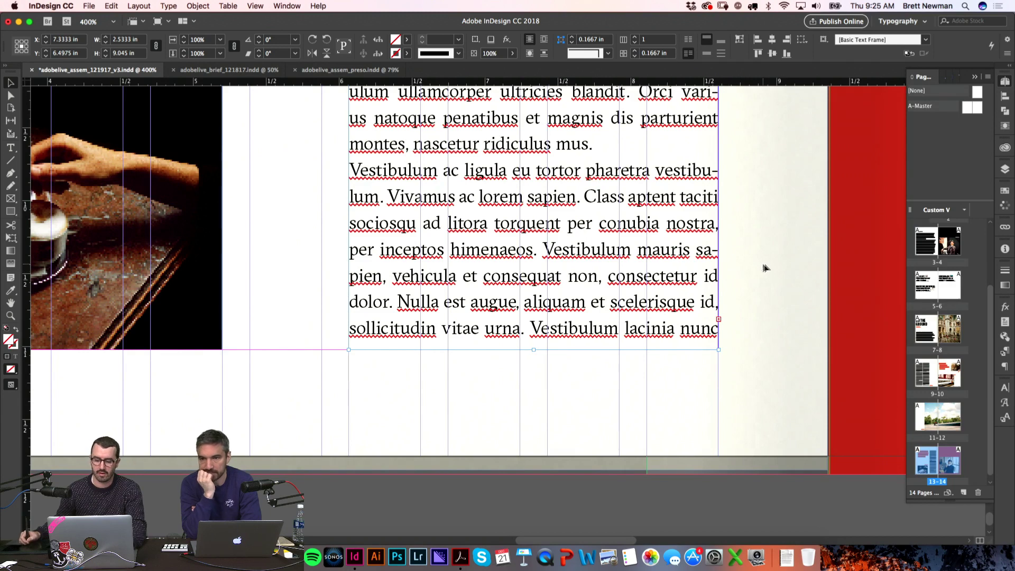
double_click(520, 220)
key("super+a")
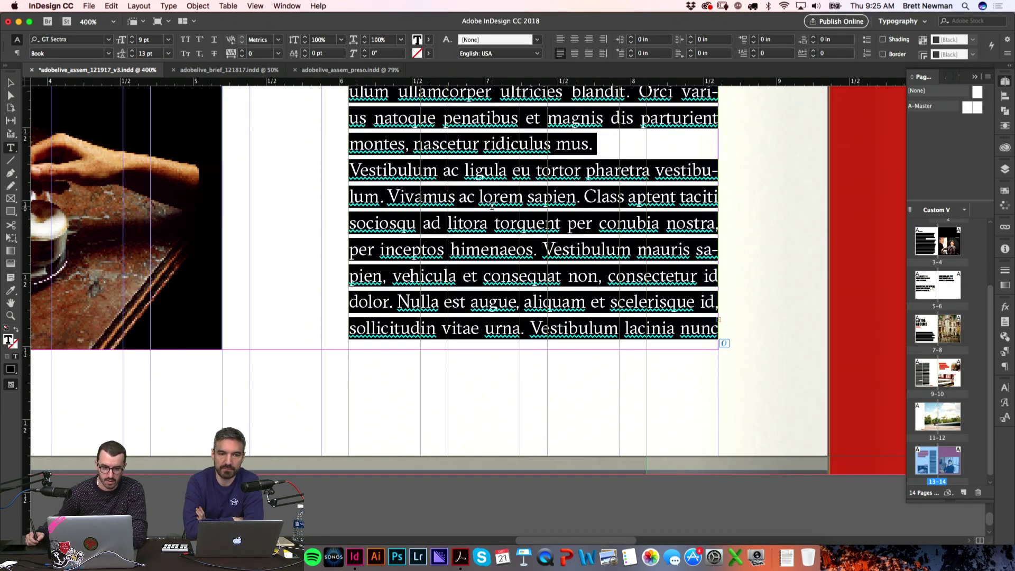
Step: Try aligning the body text to the baseline grid, undo it, and fit the spread
left_click(1005, 390)
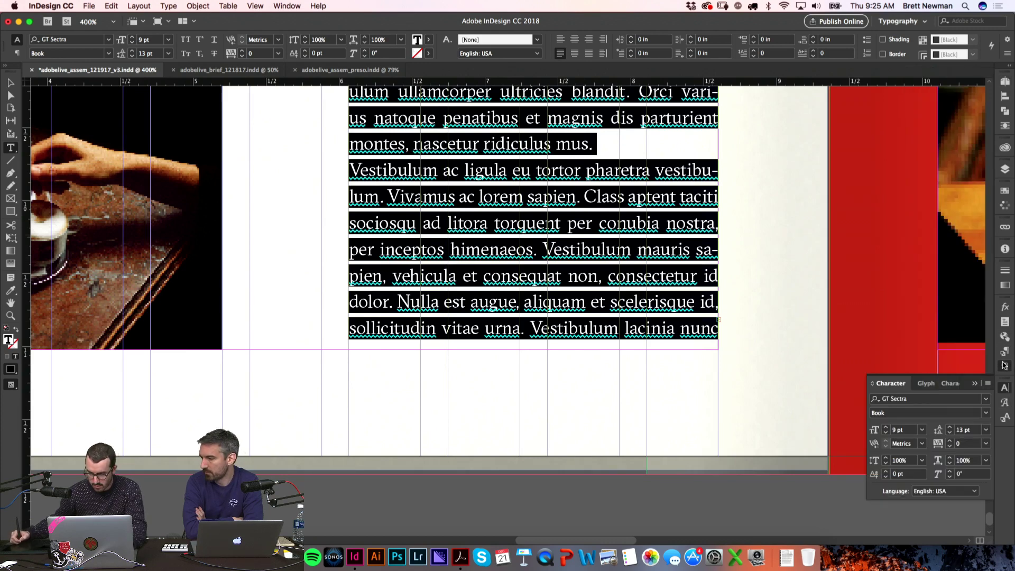
left_click(1005, 366)
left_click(984, 440)
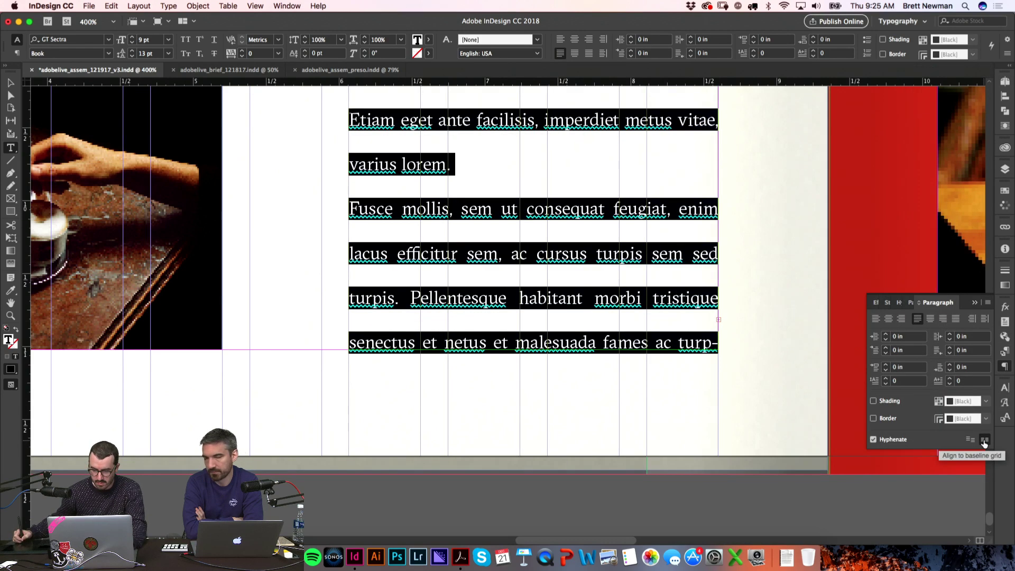
left_click(517, 400)
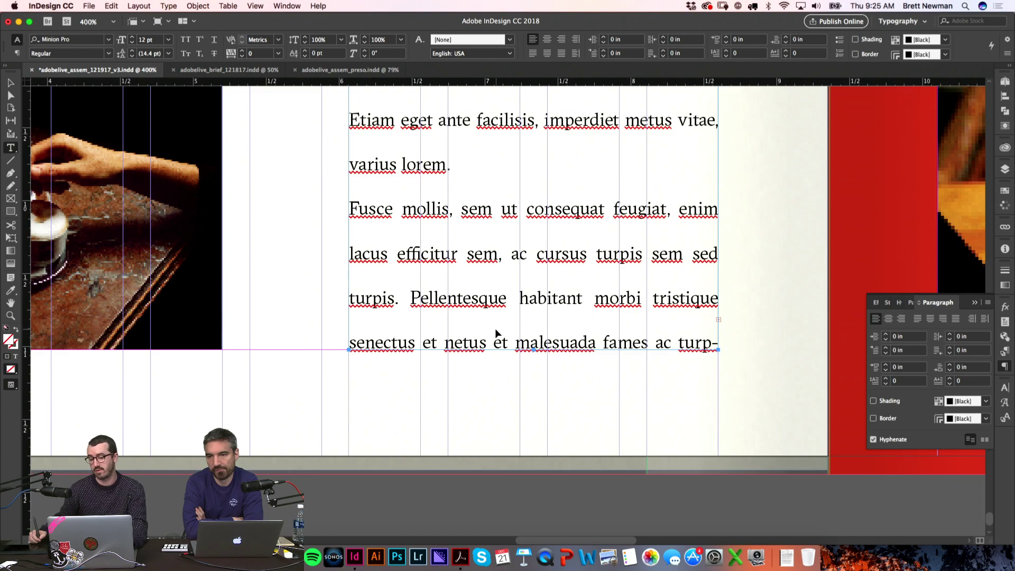
key("super+z")
left_click(468, 410)
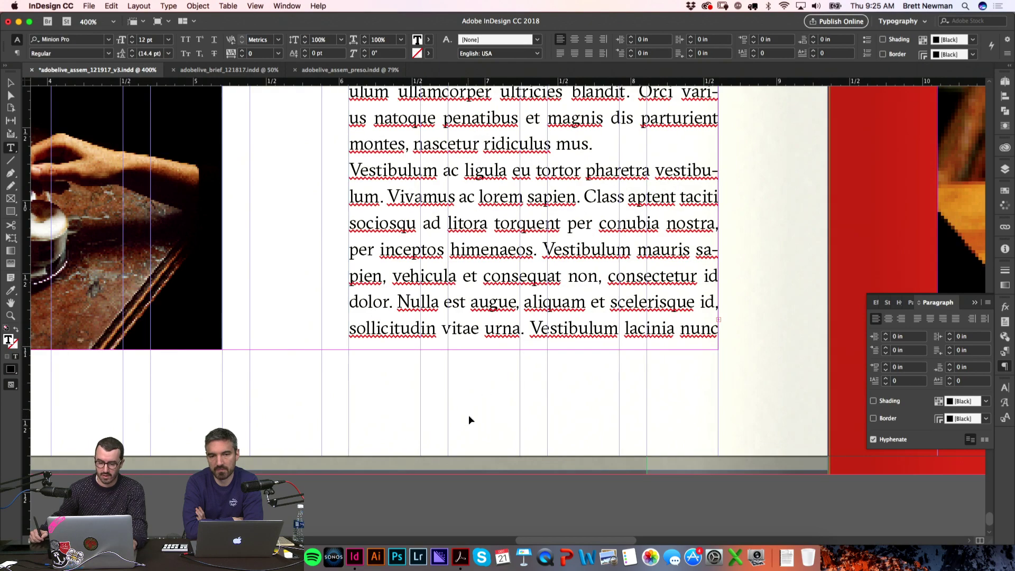
key("super+alt+0")
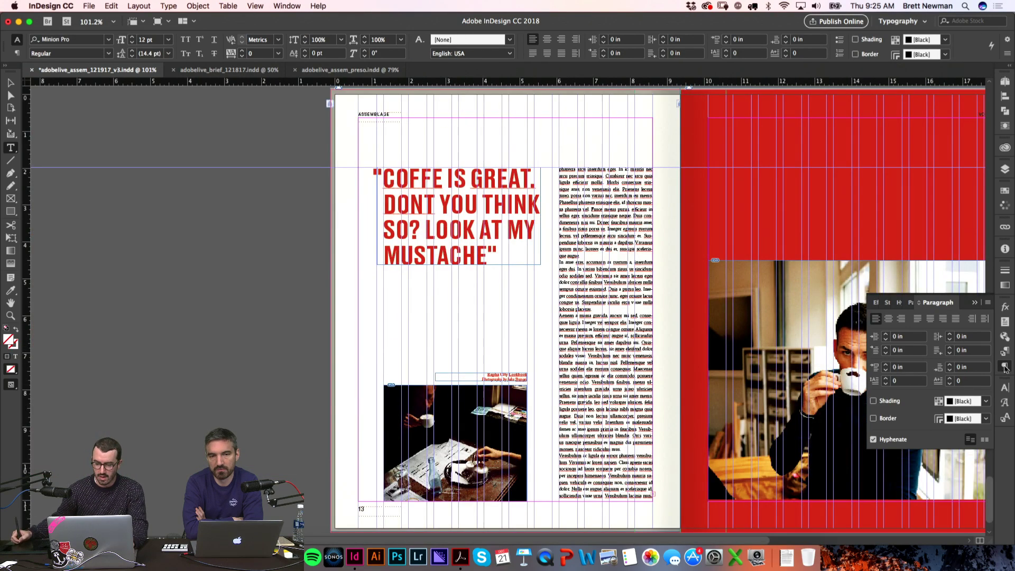
Step: Close the Paragraph panel, preview spread 13–14 without guides, and click into the quote headline
left_click(1005, 367)
key("w")
key("super+alt+0")
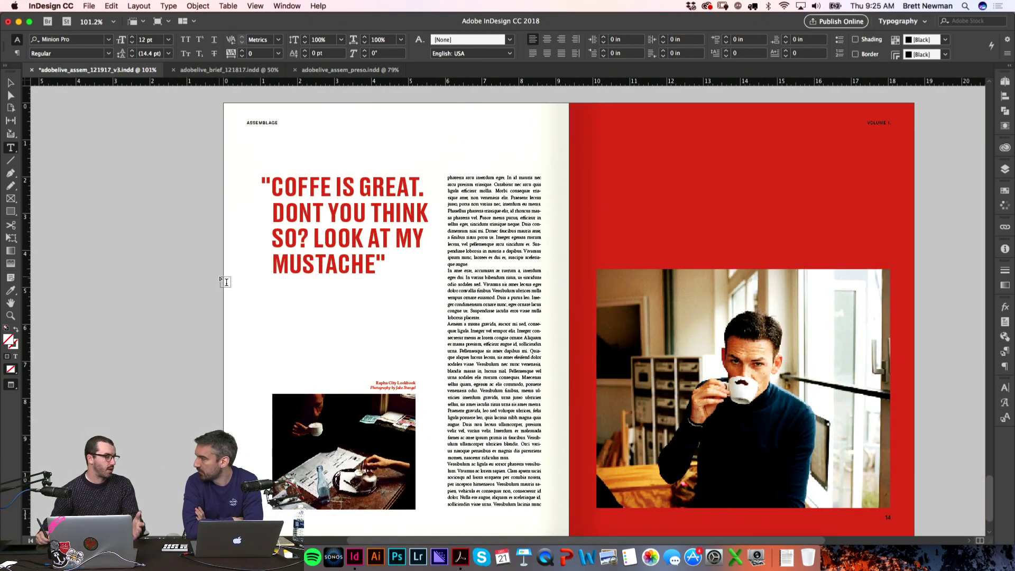
scroll(221, 331, "down", 2)
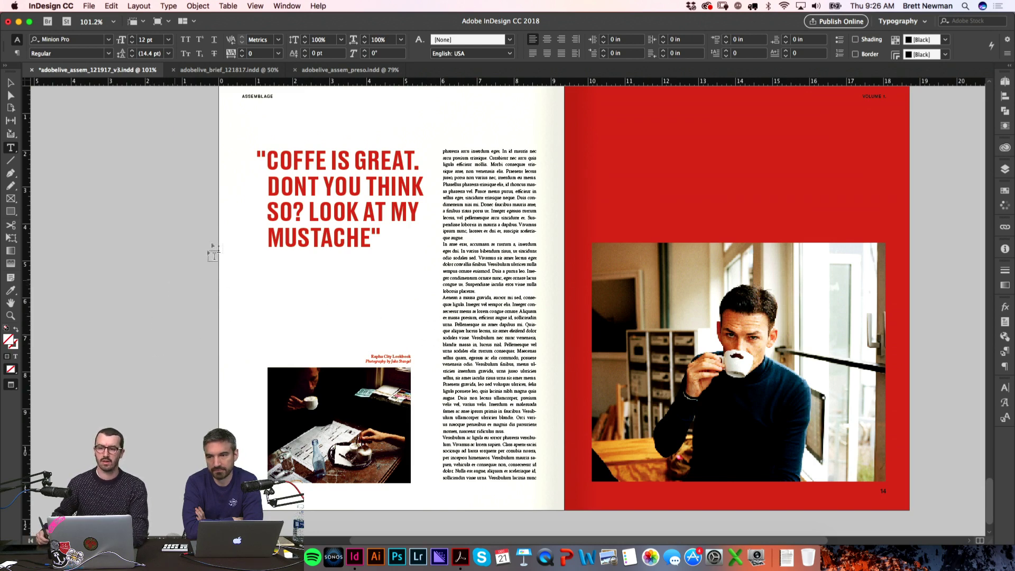
left_click(339, 155)
Step: Zoom in on the pull quote and add the missing E so it reads COFFEE
key("super+alt+equal")
key("Escape")
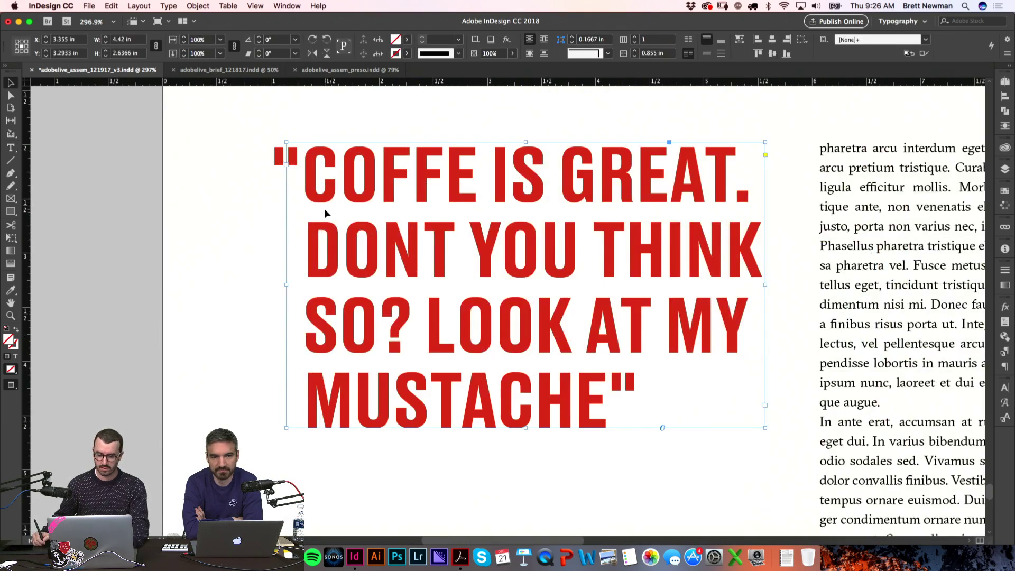
key("w")
key("w")
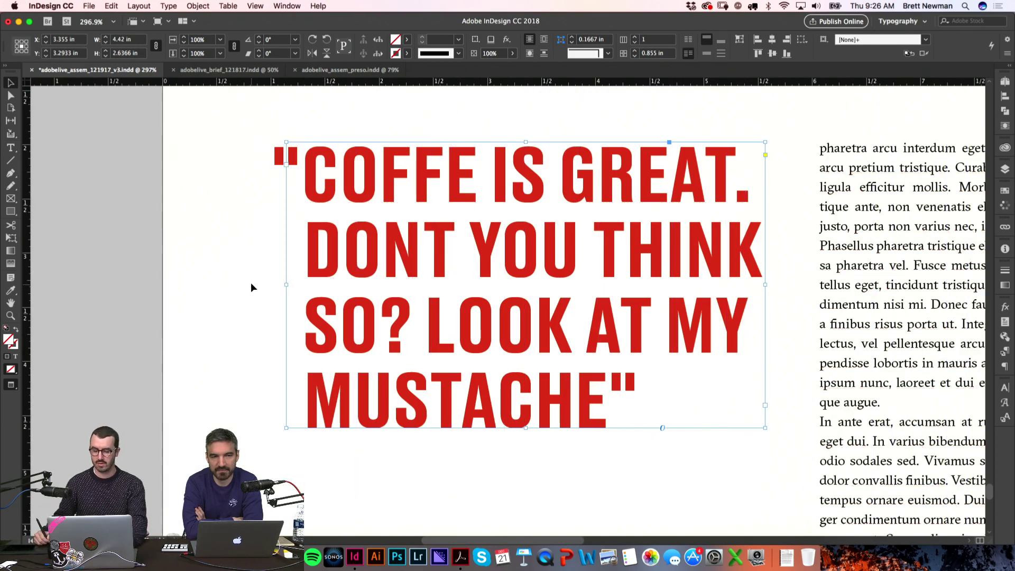
key("super+alt+2")
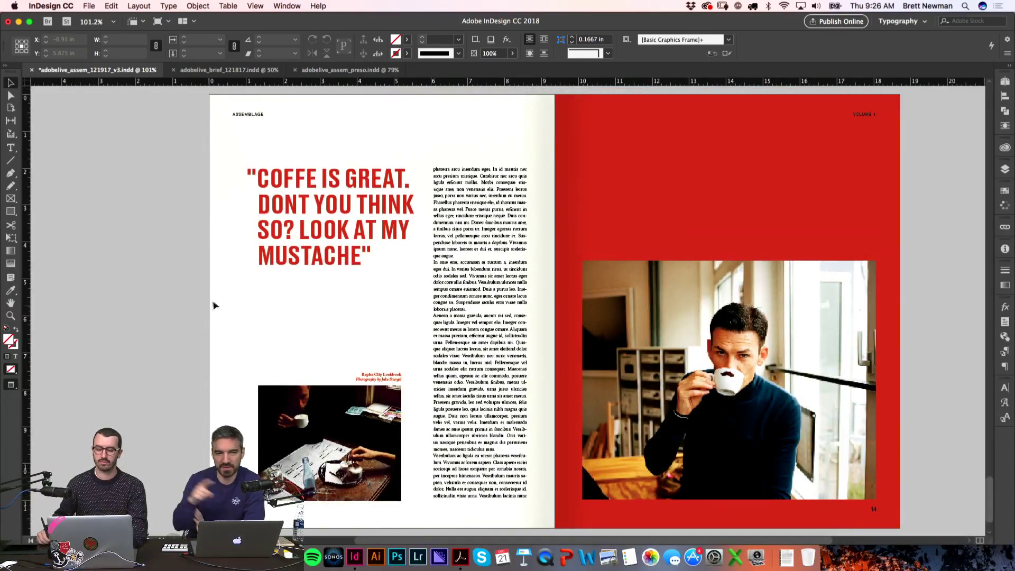
key("w")
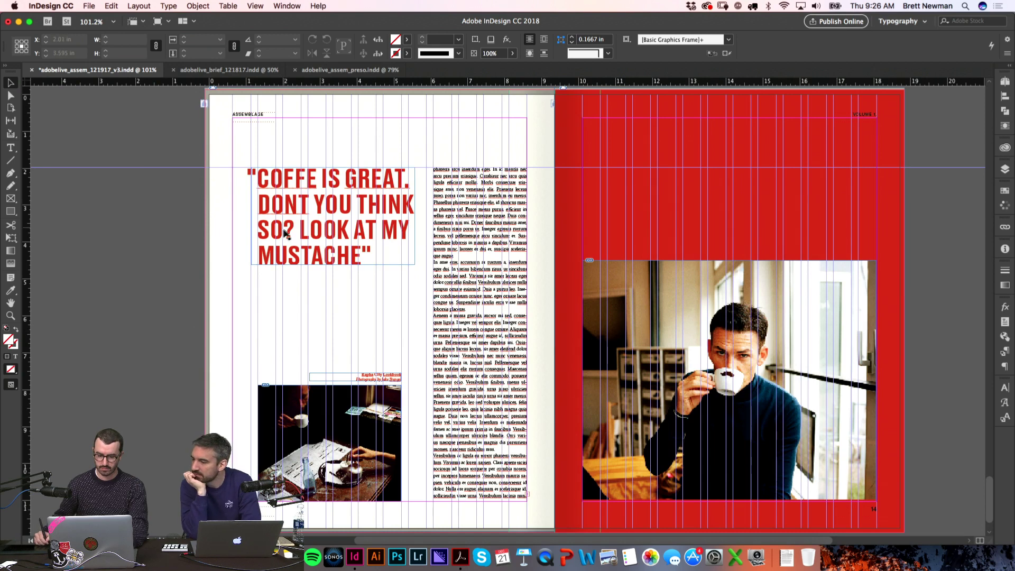
key("t")
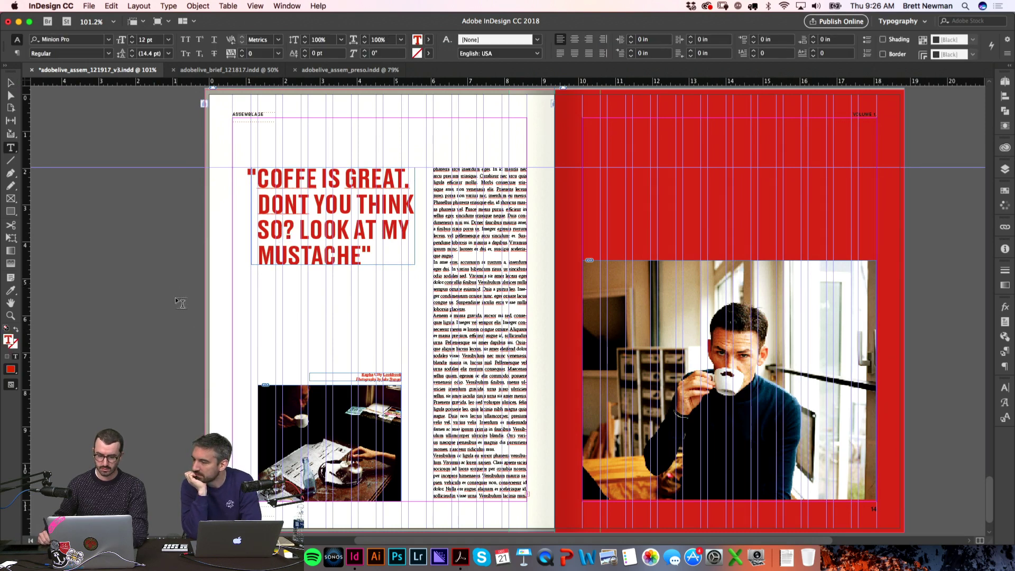
left_click(180, 306)
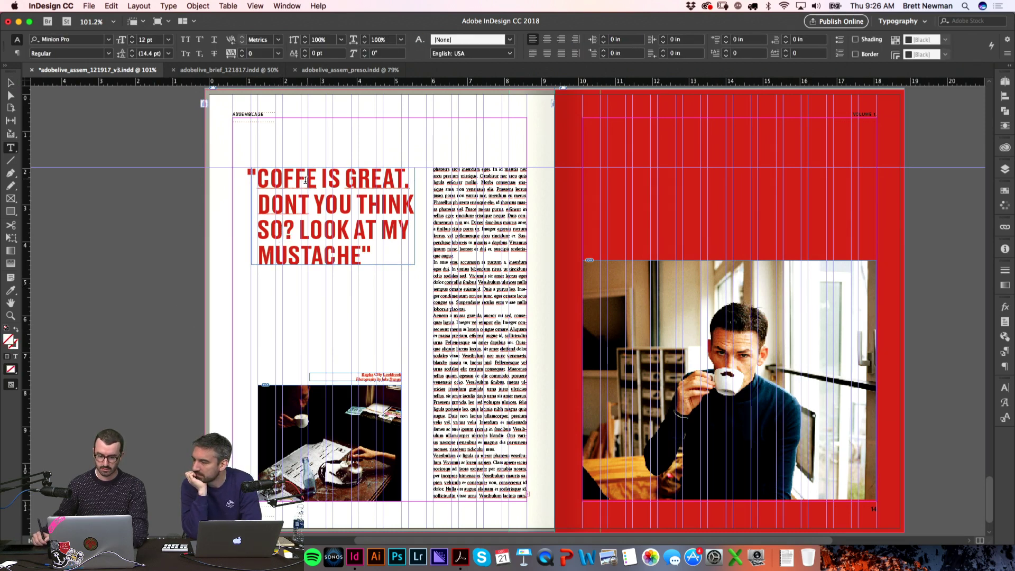
left_click(312, 179)
type("E")
left_click(168, 280)
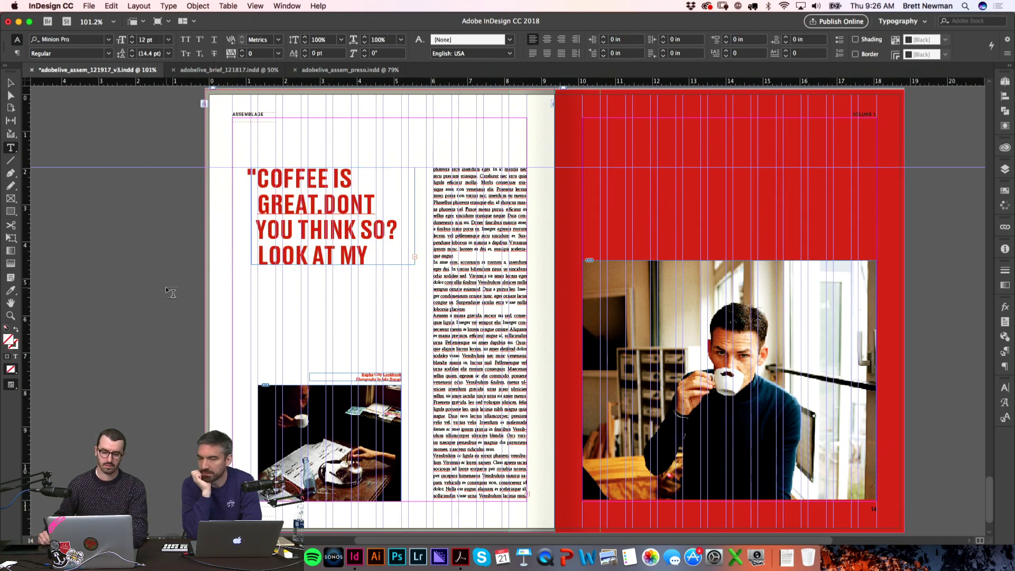
Step: Widen the headline frame slightly so the quote still breaks over four lines, then preview
key("w")
key("v")
left_click(374, 211)
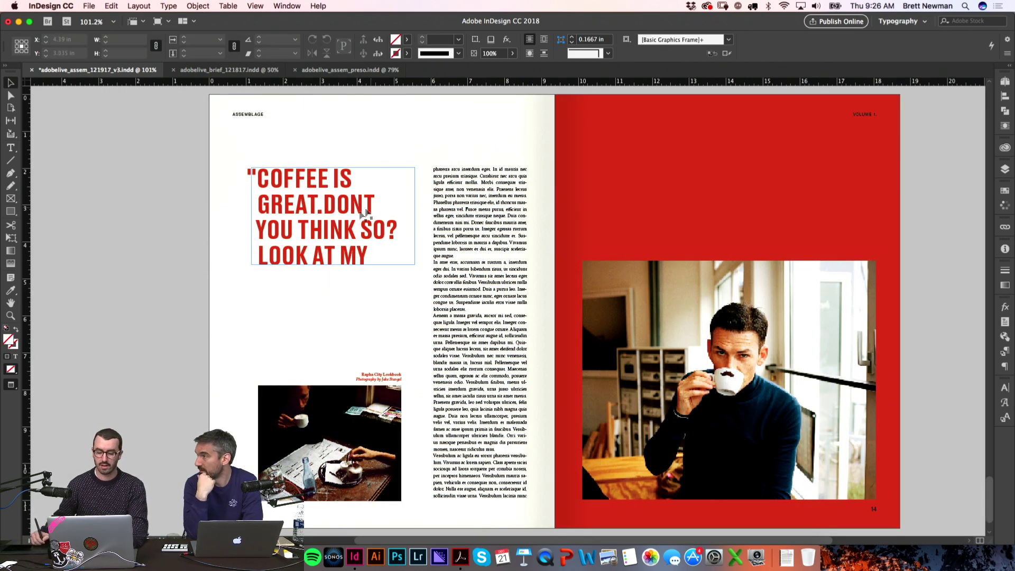
key("w")
mouse_move(417, 216)
left_mouse_down()
mouse_move(455, 216)
mouse_move(426, 216)
left_mouse_up()
left_click(176, 276)
key("w")
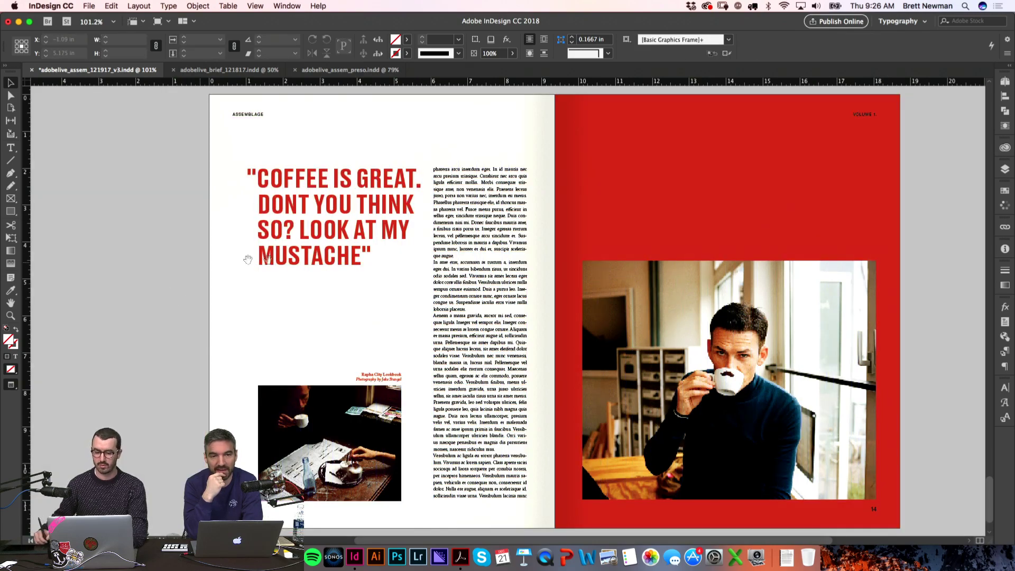
scroll(301, 366, "right", 1)
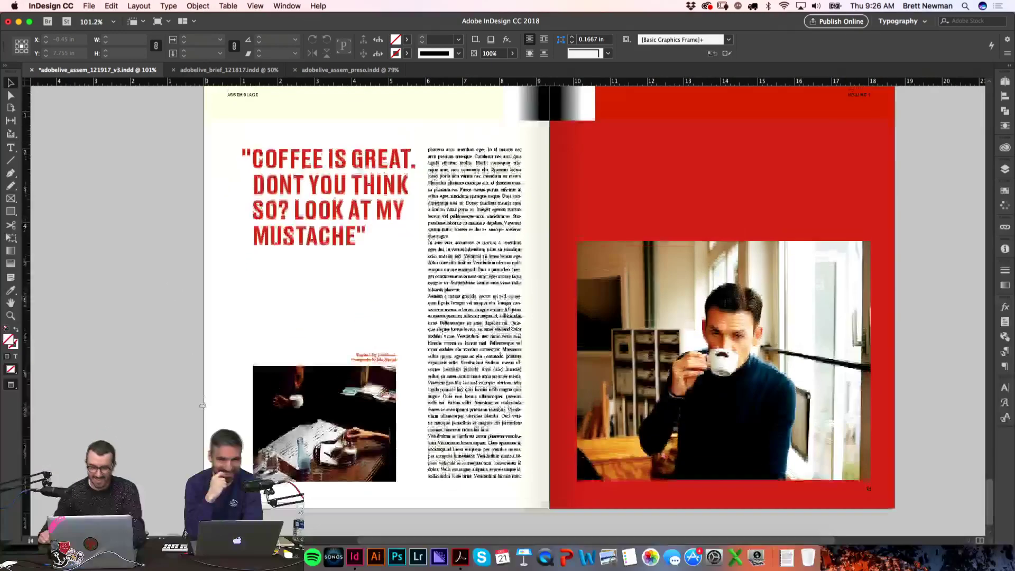
scroll(207, 350, "up", 1)
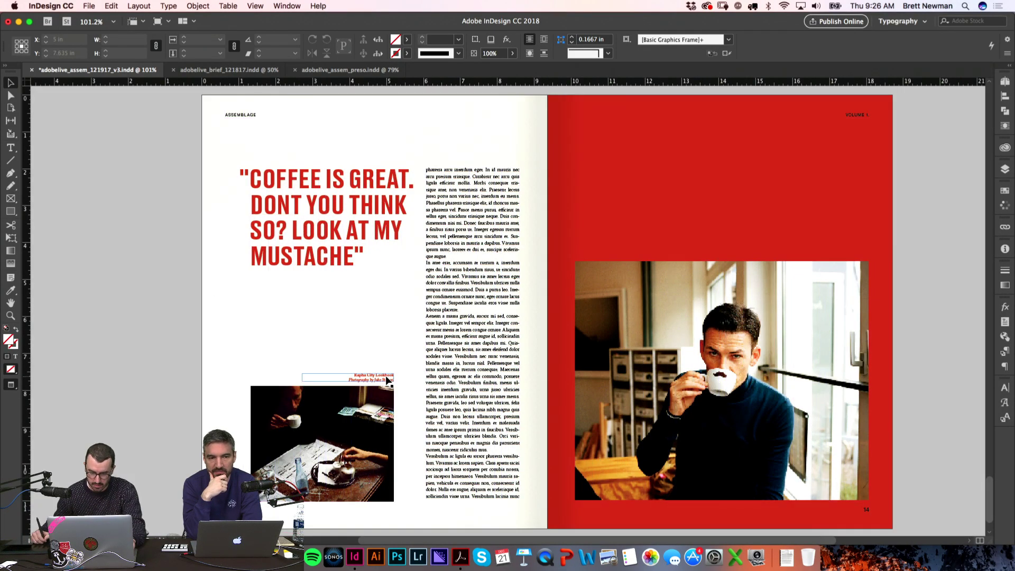
Step: Duplicate the Rapha City Lookbook credit onto the red page, aligned above the photo's right edge
key("t")
left_click_drag(747, 244, 866, 253)
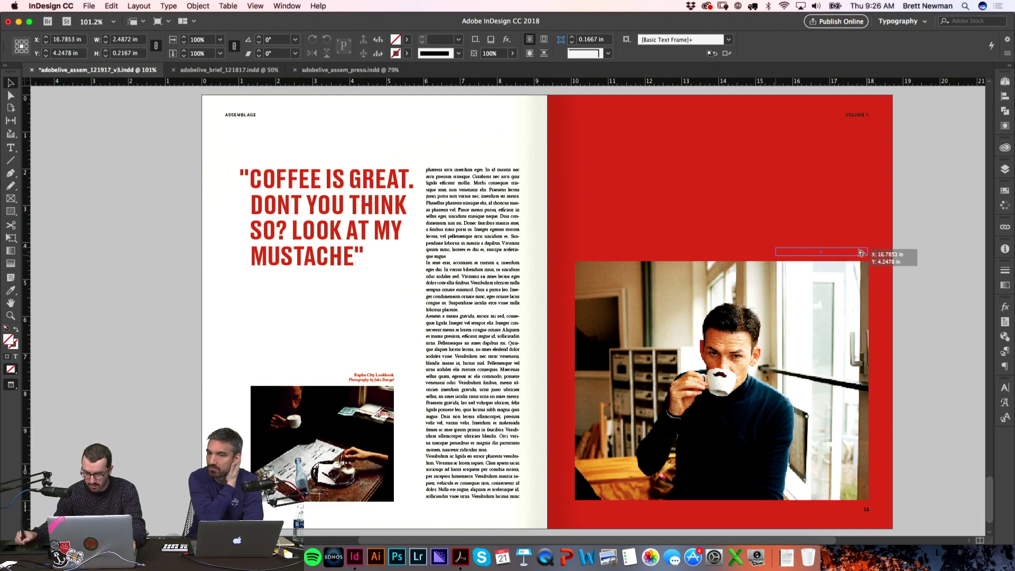
key("Escape")
key("w")
left_click_drag(886, 307, 710, 215)
key("v")
left_click_drag(513, 220, 521, 240)
Step: Colour the copied caption's text [Paper] white and view the spread at actual size
double_click(511, 227)
key("super+a")
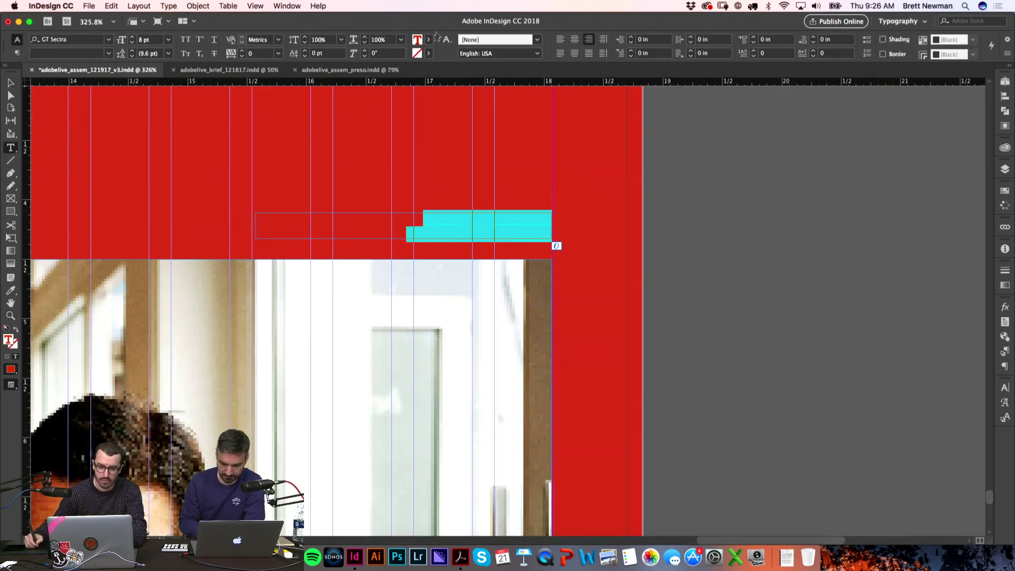
left_click(429, 40)
left_click(353, 98)
left_click(725, 210)
key("w")
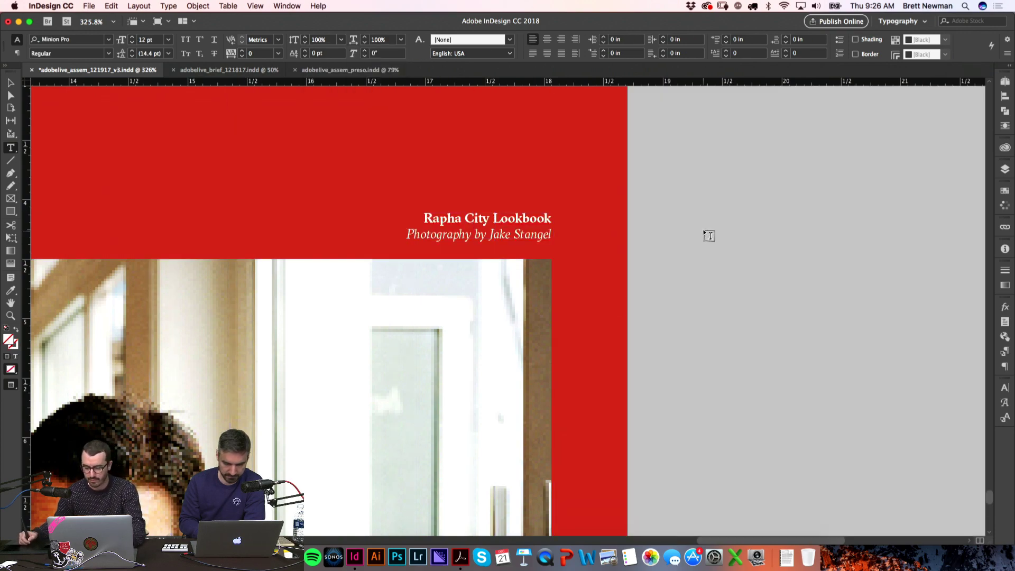
key("super+alt+2")
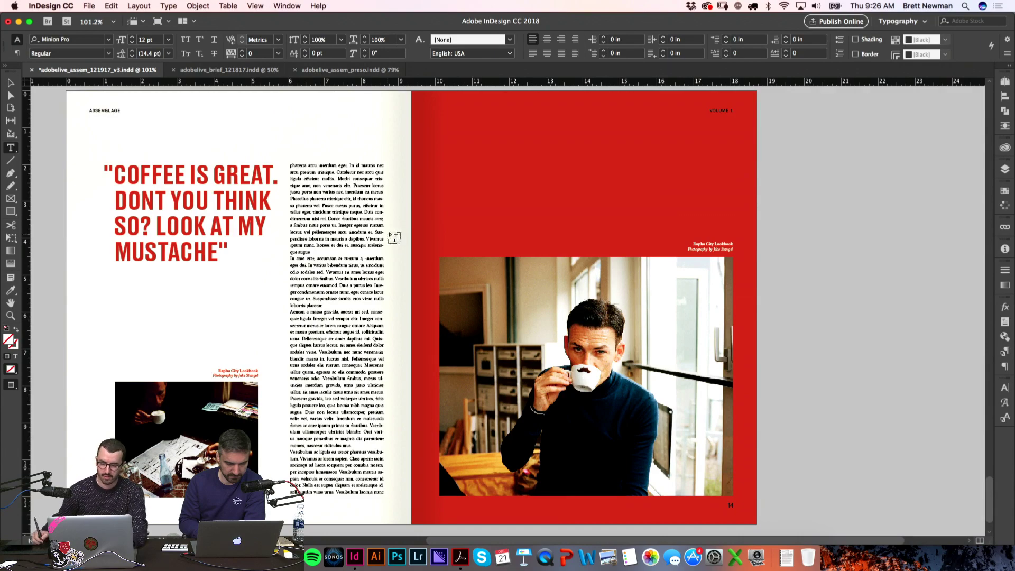
key("super+1")
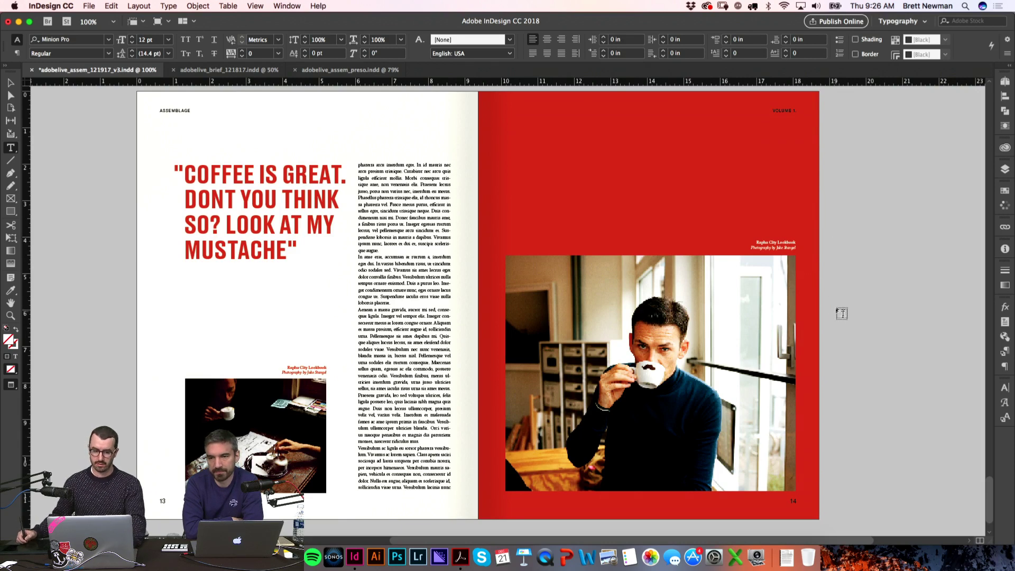
Step: Save the layout as adobelive_assem_121917_v4.indd
key("shift+super+s")
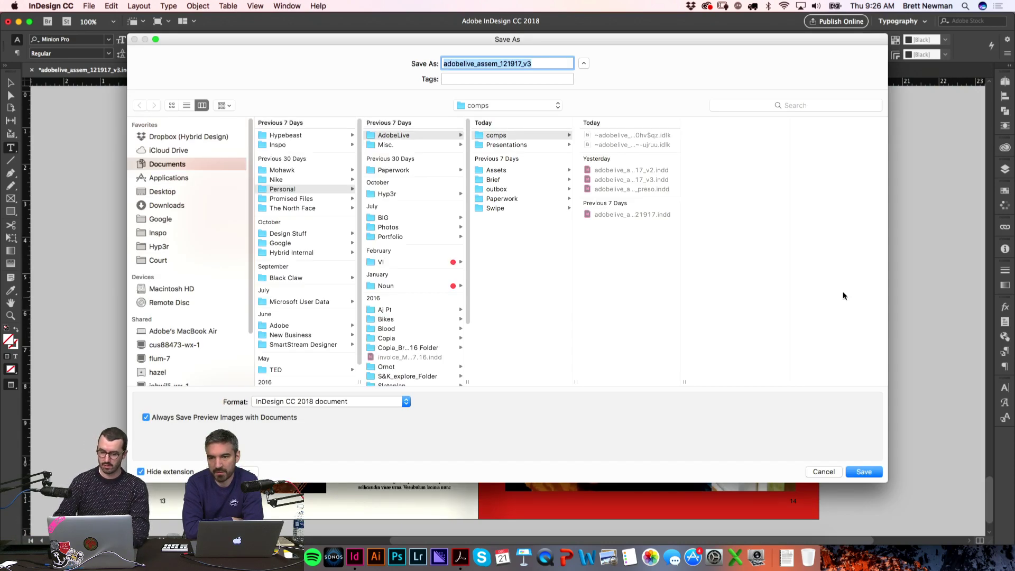
key("Right")
key("Return")
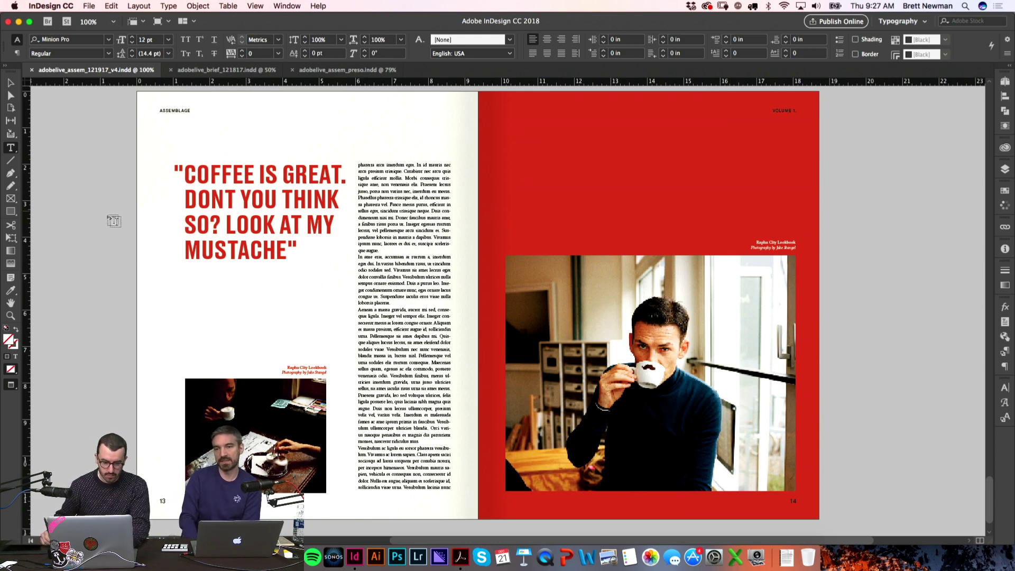
left_click(232, 192)
type("'")
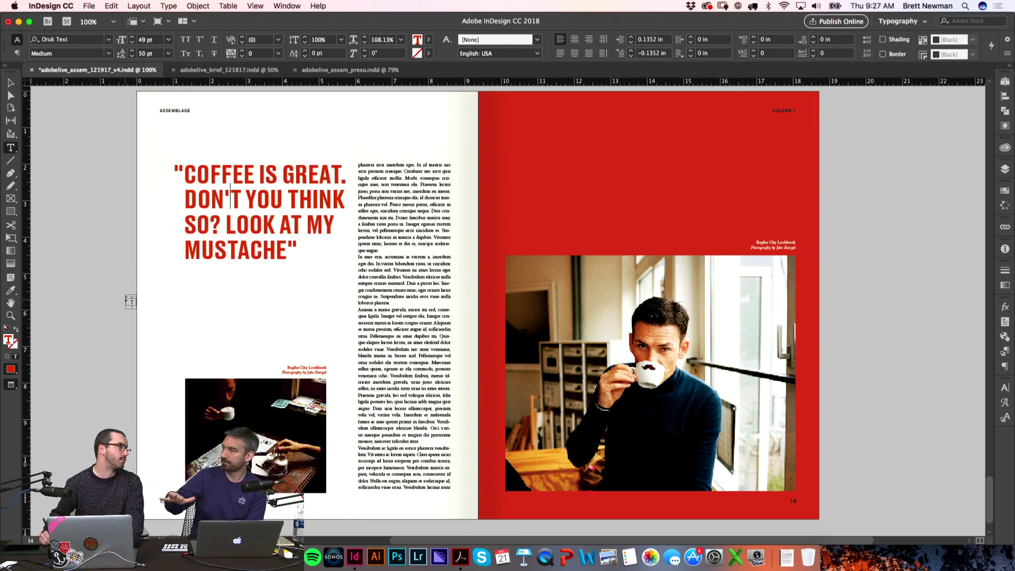
left_click(129, 341)
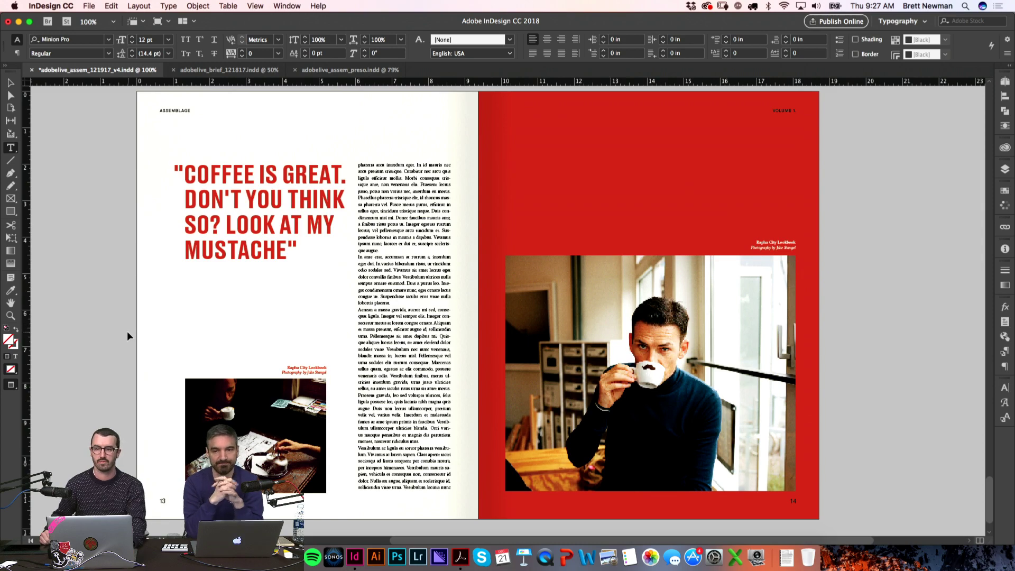
key("z")
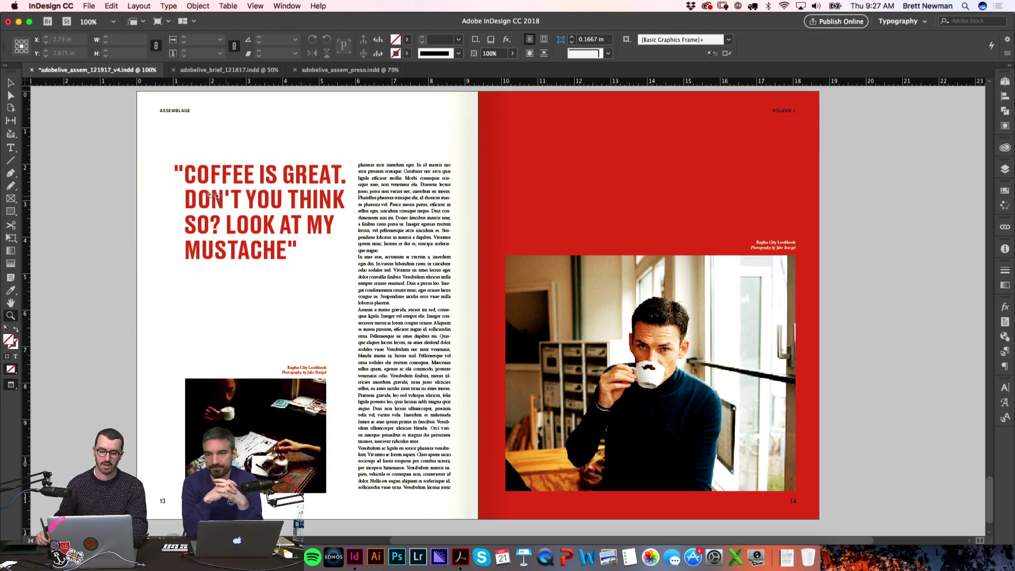
left_click_drag(178, 164, 293, 237)
scroll(386, 276, "left", 5)
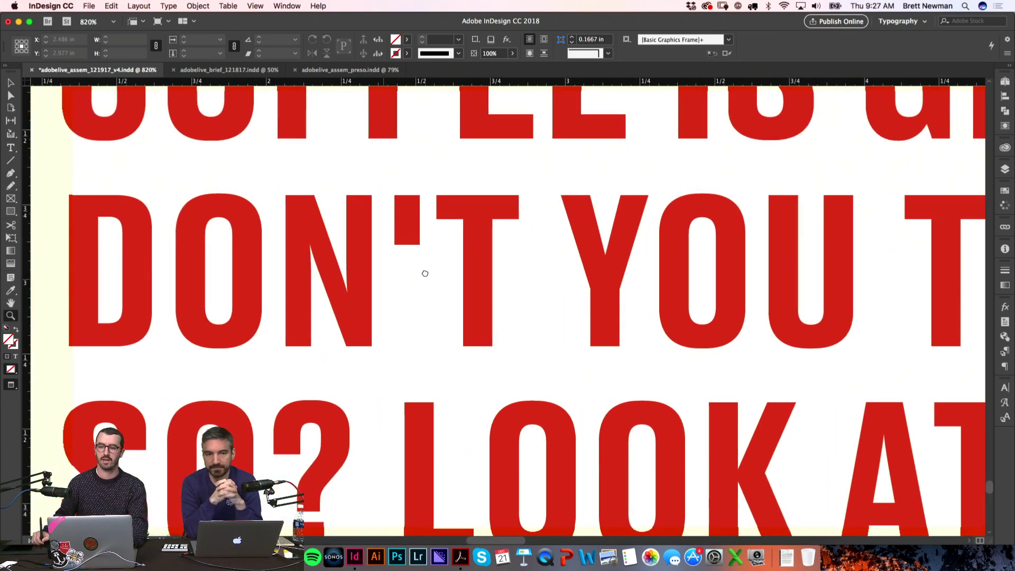
scroll(454, 249, "right", 1)
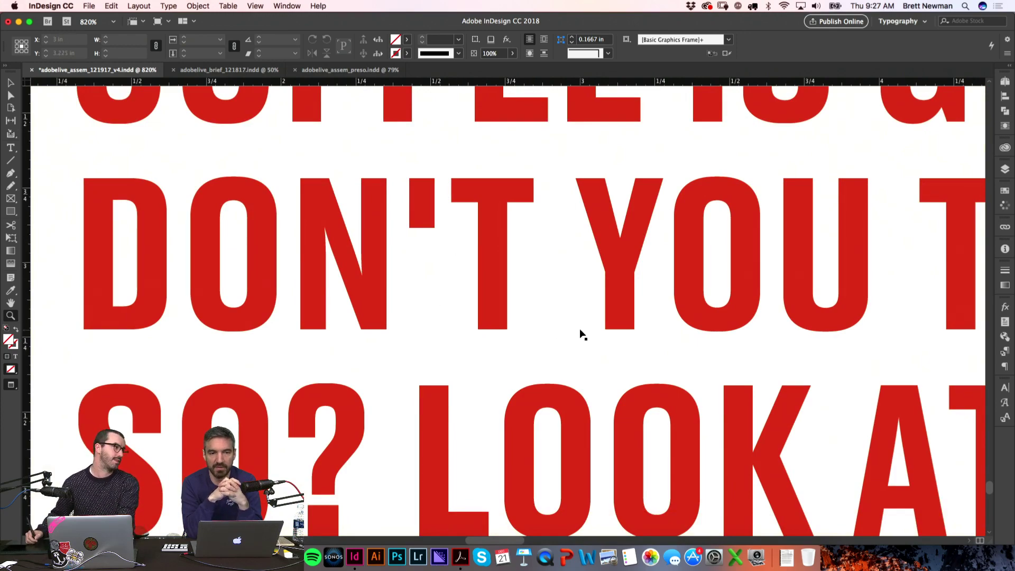
key("super+1")
scroll(625, 419, "right", 2)
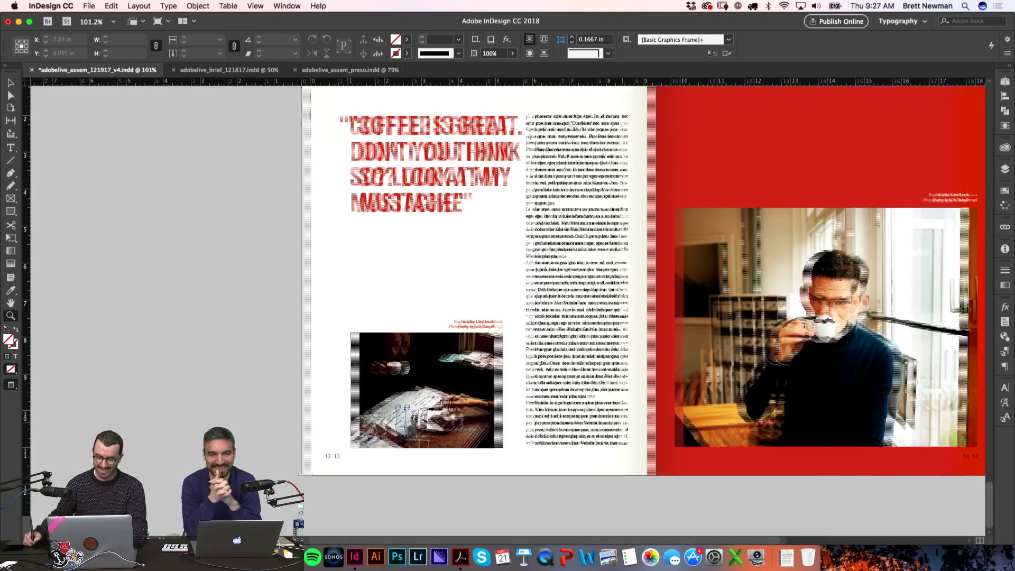
left_click_drag(818, 166, 933, 226)
Step: Add a new blank spread 15–16 from the Pages panel and bring it into view
left_click(1006, 81)
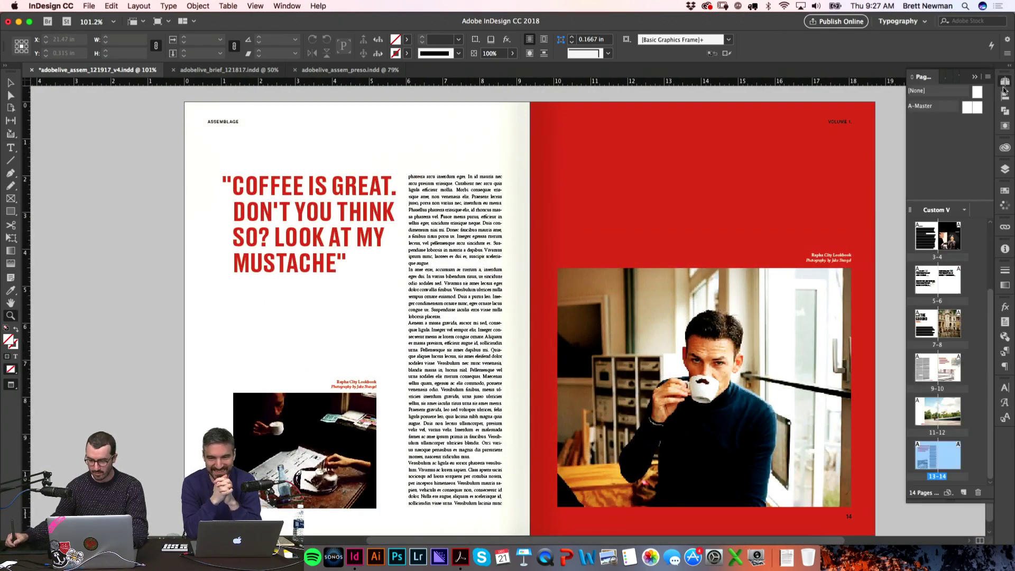
left_click(963, 493)
left_click_drag(686, 239, 472, 244)
left_click_drag(976, 426, 843, 302)
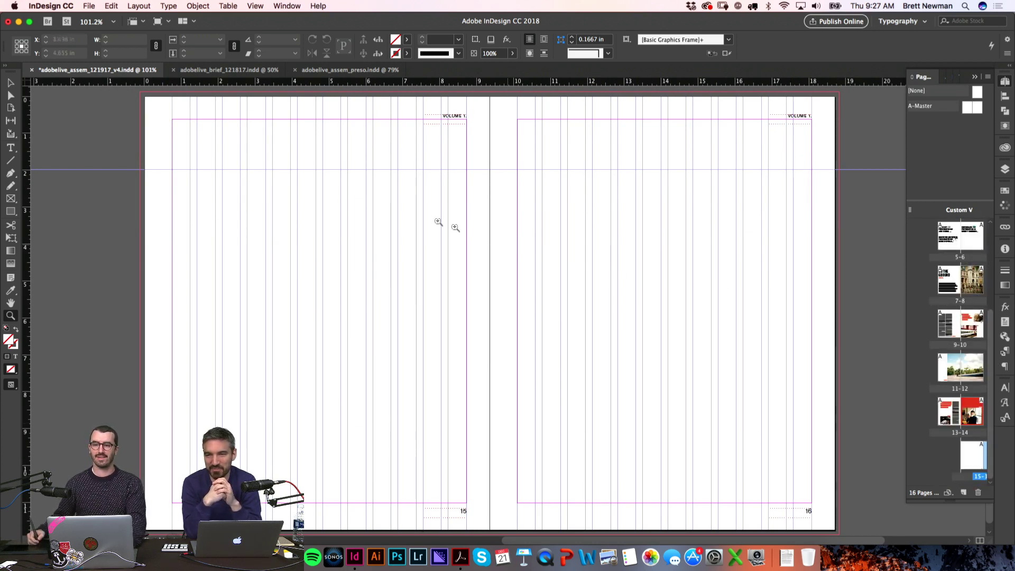
scroll(403, 264, "down", 1)
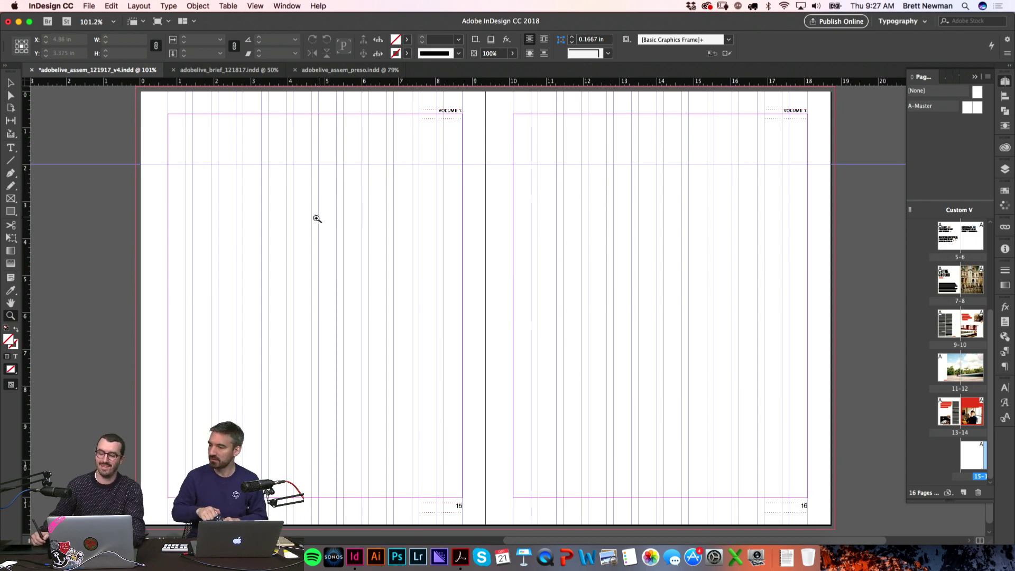
Step: Return the view to spread 13–14 at actual size
key("super+1")
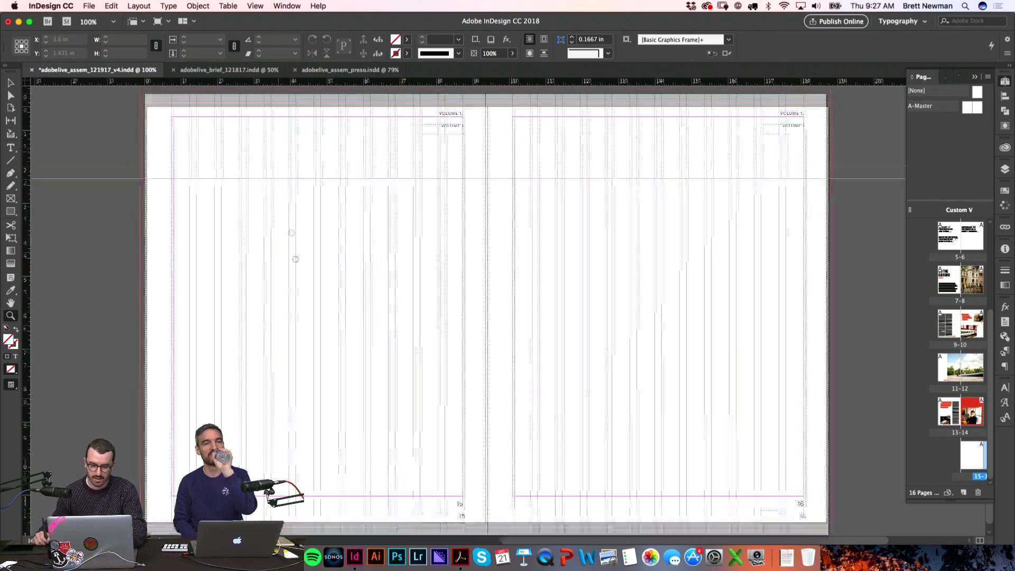
scroll(211, 198, "up", 5)
left_click_drag(211, 199, 565, 244)
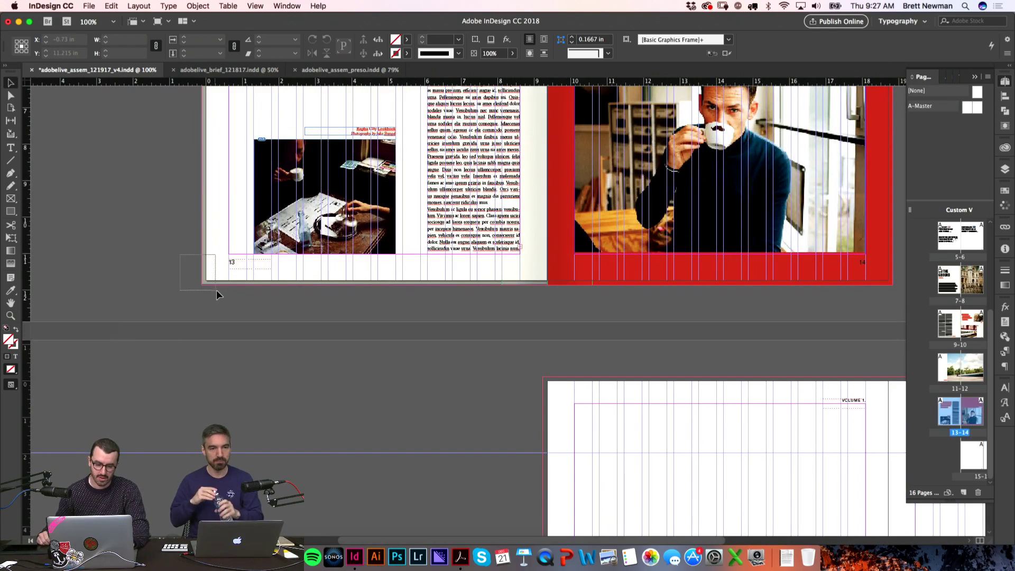
scroll(205, 204, "up", 10)
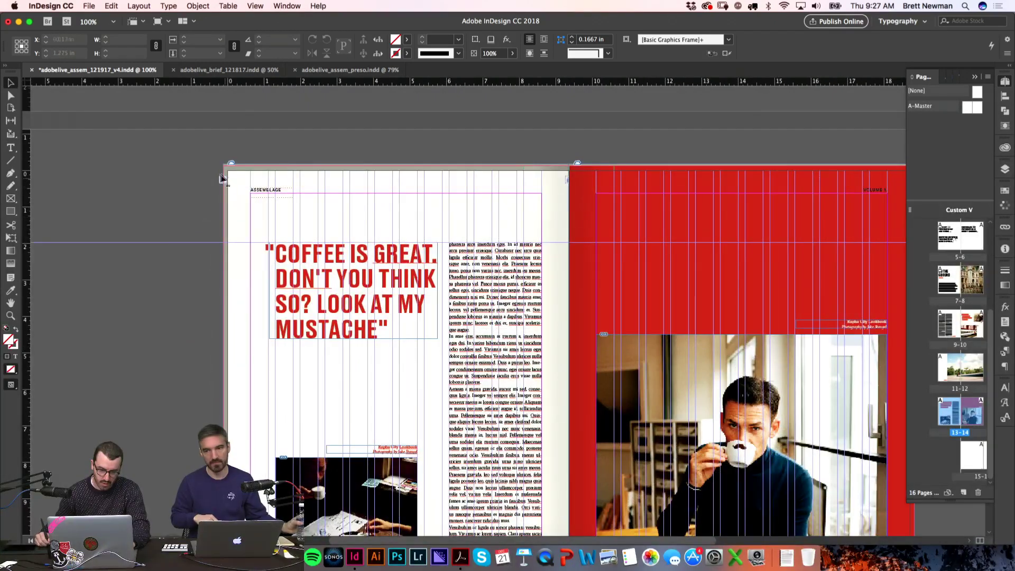
key("super+z")
scroll(397, 243, "down", 15)
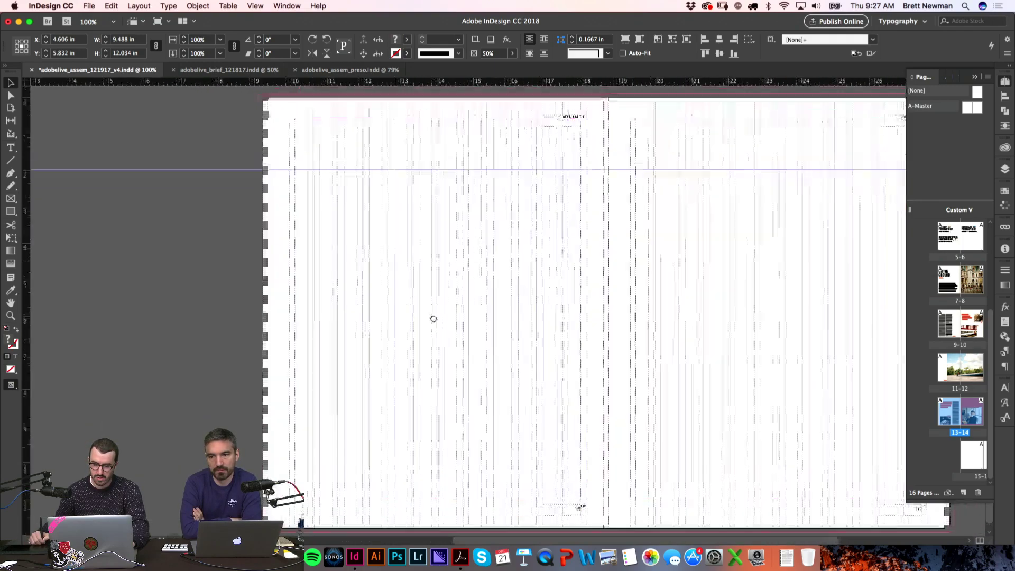
Step: Delete blank pages 15–16 and Alt-drag spread 13–14 to duplicate it as the new 15–16
key("super+minus")
key("super+minus")
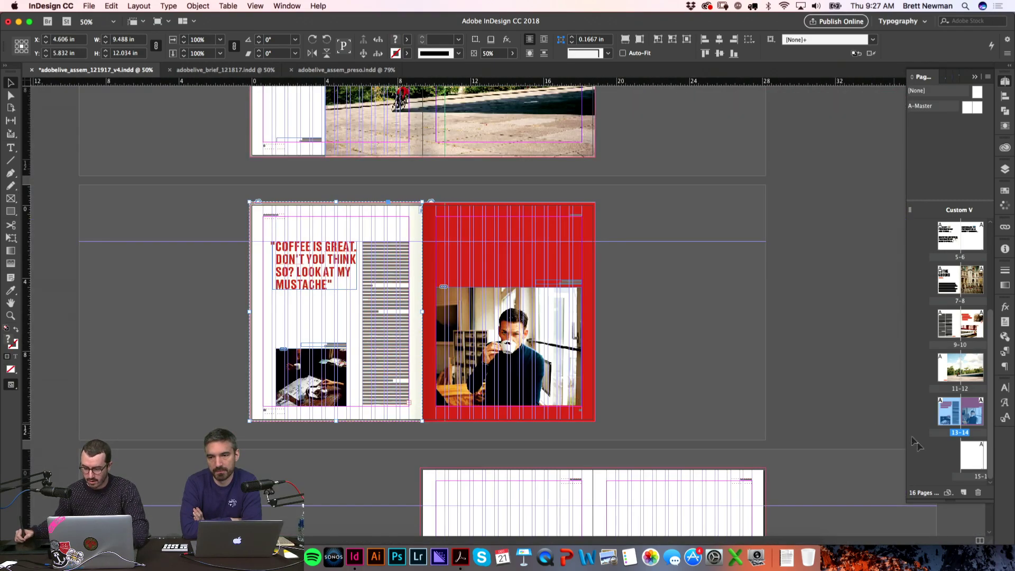
left_click(979, 470)
left_click(978, 493)
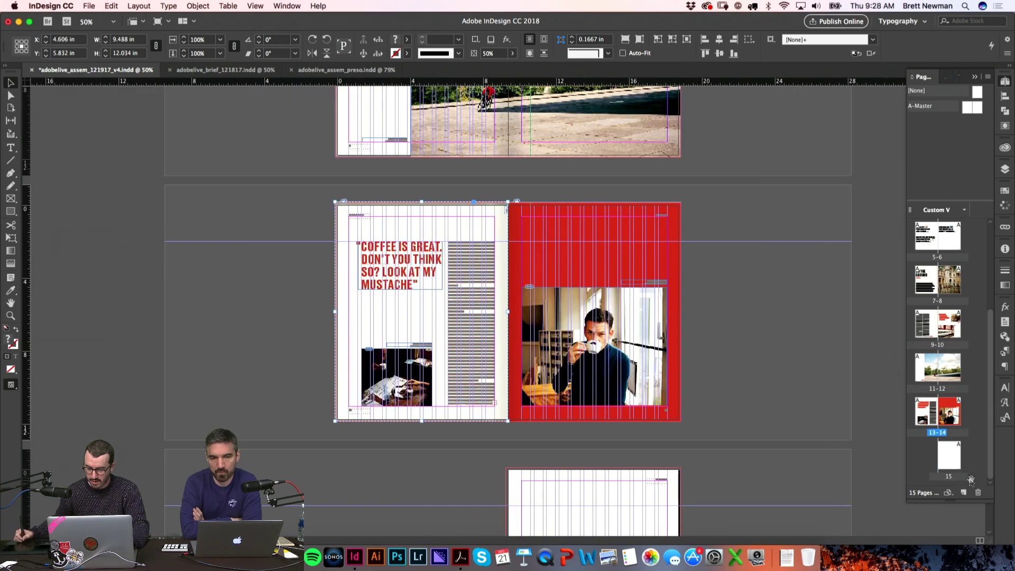
left_click(976, 492)
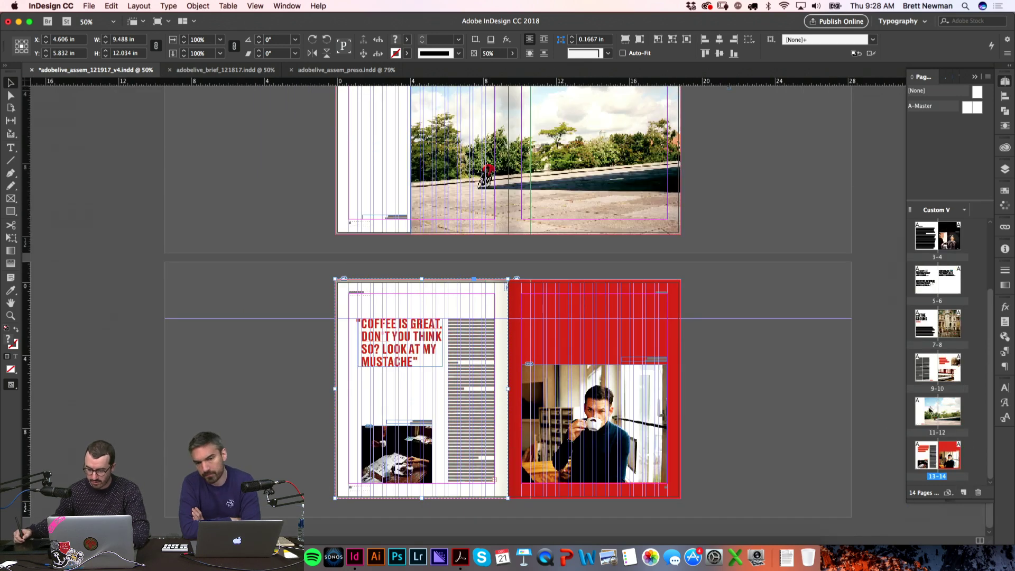
left_click_drag(941, 443, 964, 459)
left_click_drag(729, 450, 566, 344)
Step: Clear the copy's red background, photos, headline and text, keeping the ASSEMBLAGE header
key("BackSpace")
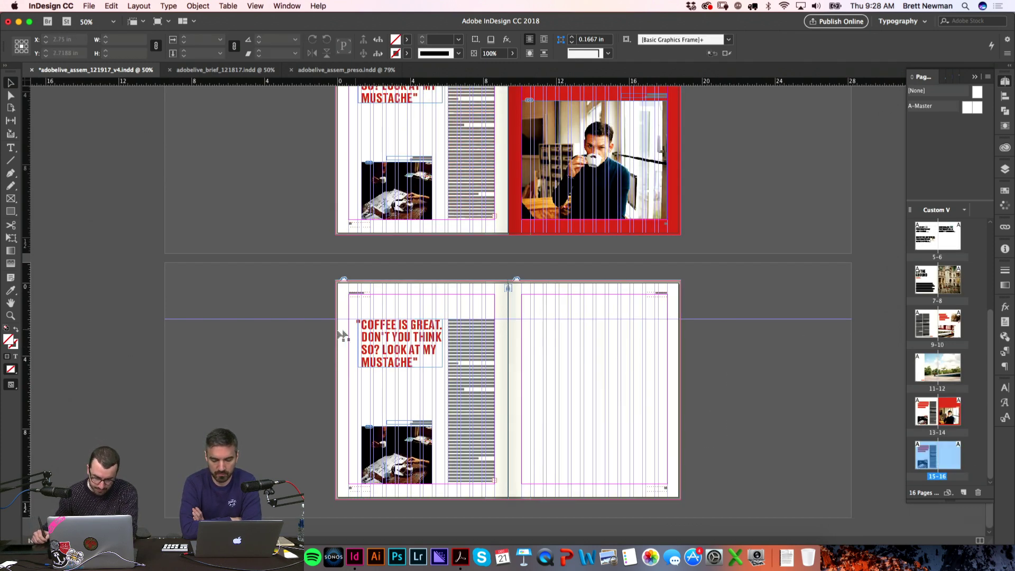
left_click(465, 469)
key("BackSpace")
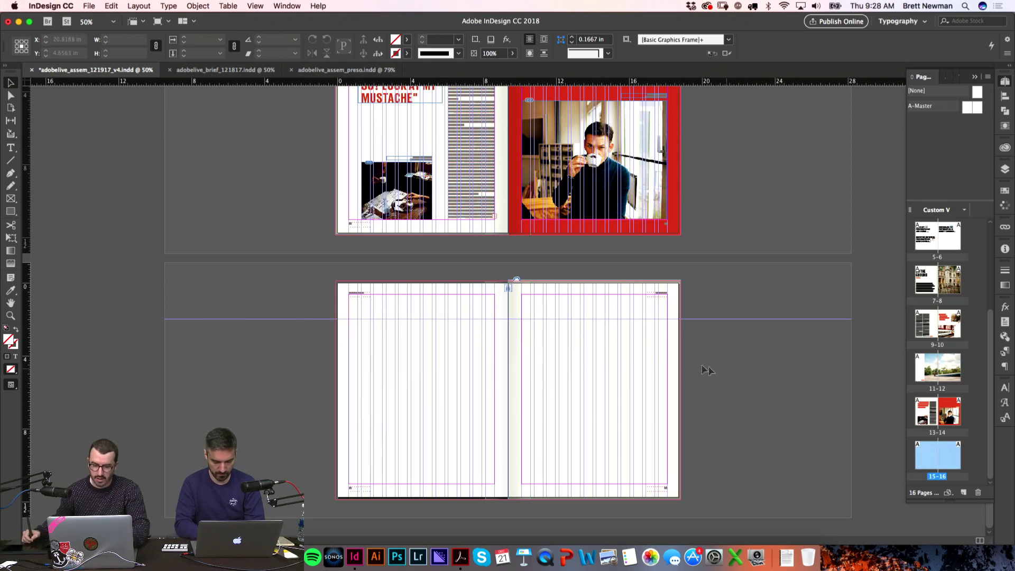
key("super+z")
left_click(345, 327)
key("BackSpace")
key("z")
left_click_drag(705, 461, 365, 296)
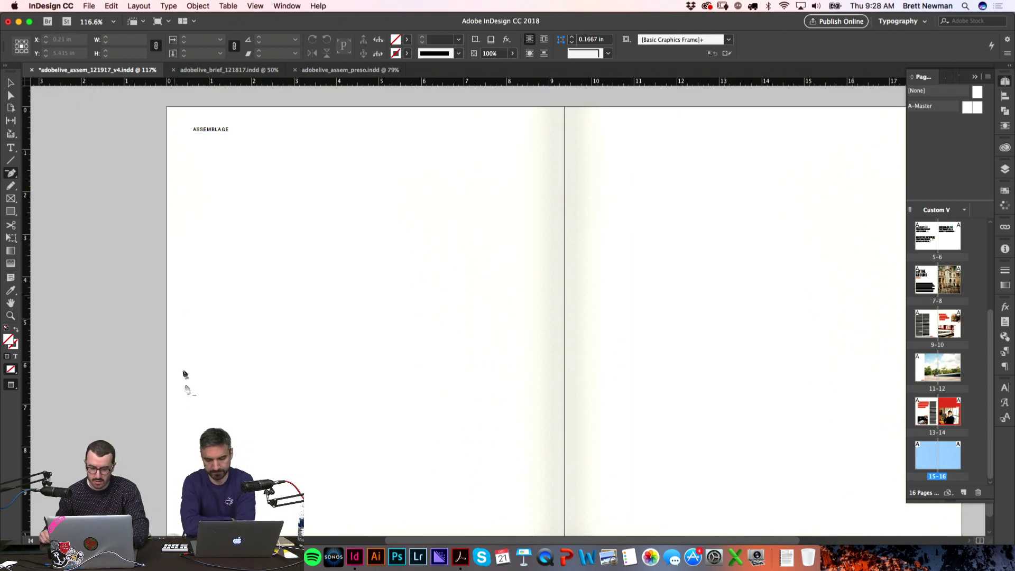
key("super+Tab")
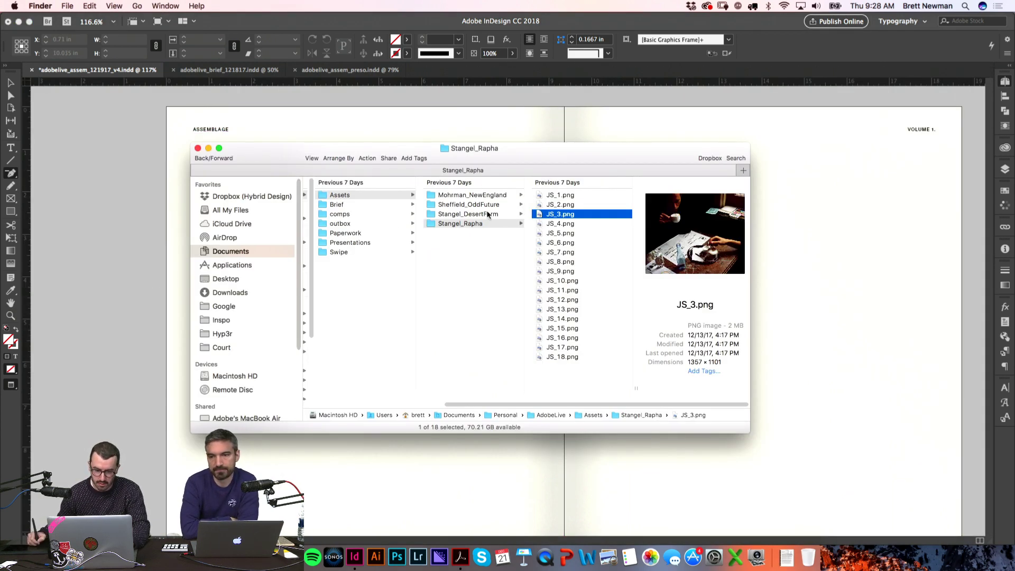
left_click(484, 206)
left_click(601, 206)
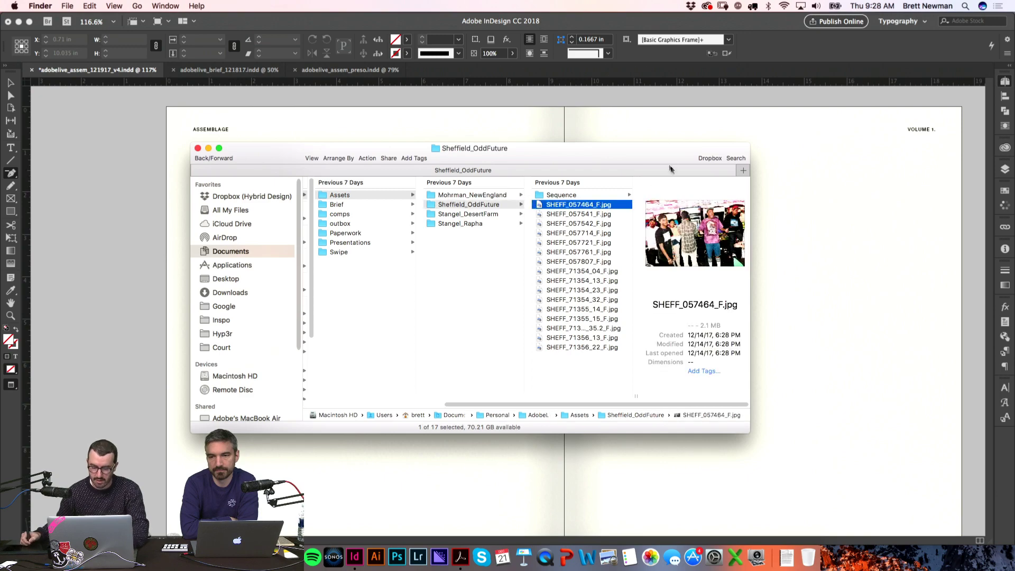
key("space")
key("Down")
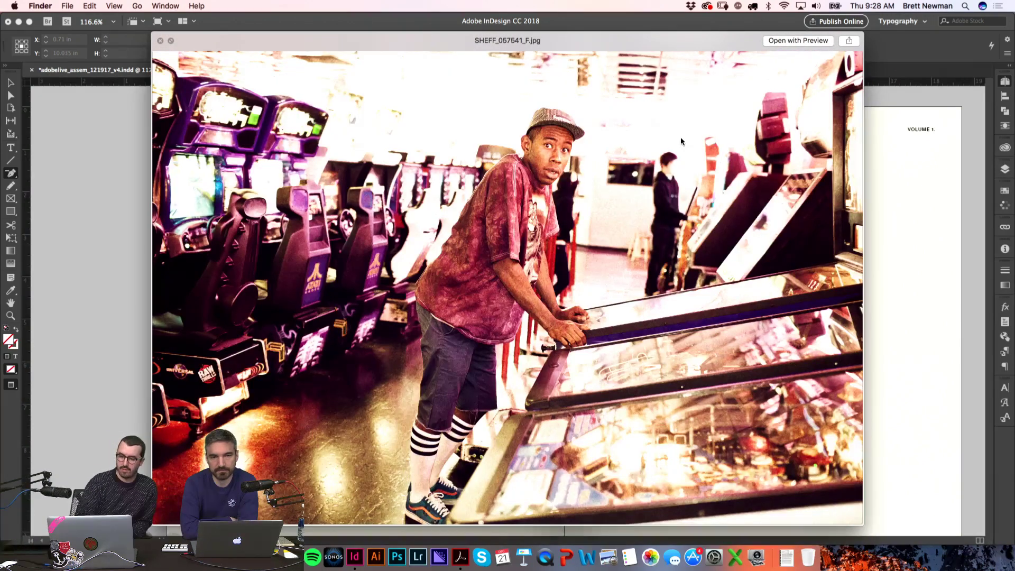
key("Down")
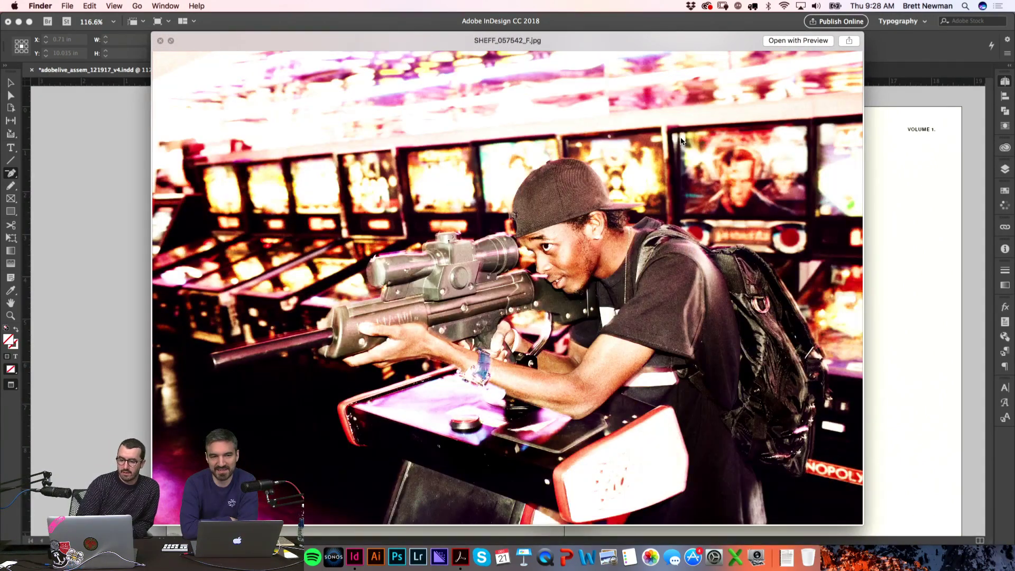
key("Down")
key("Down")
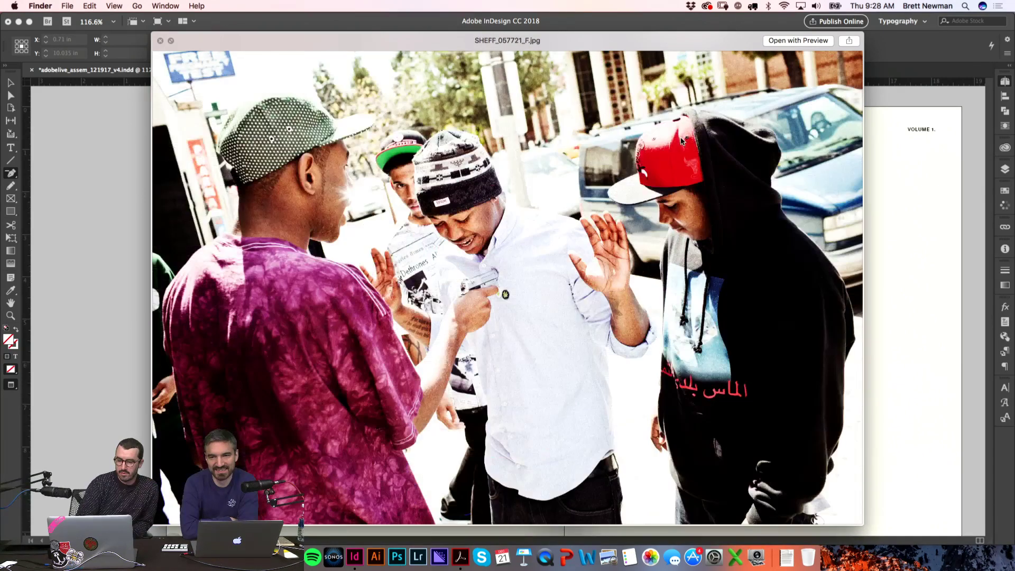
key("Down")
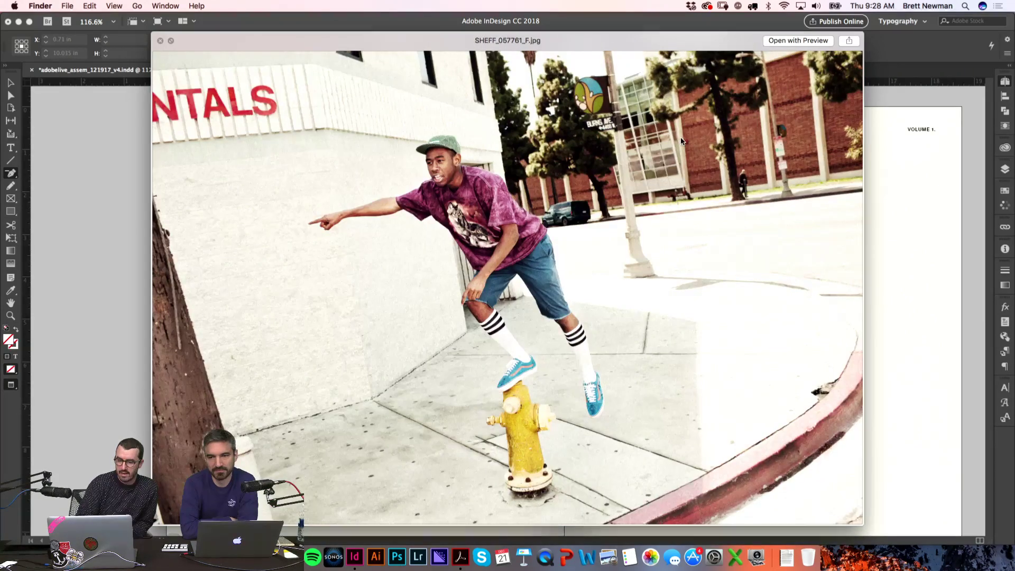
key("Down")
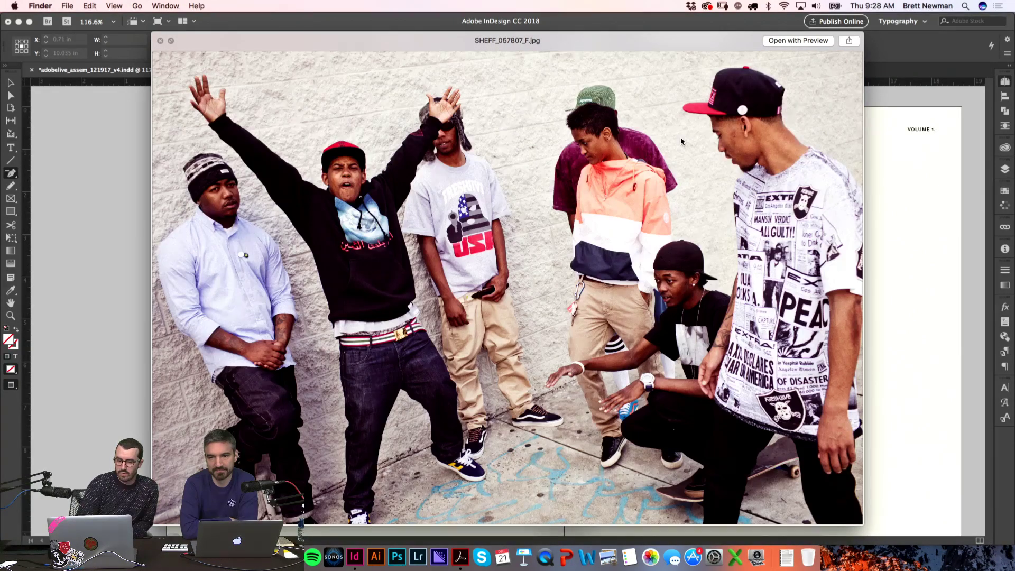
key("Down")
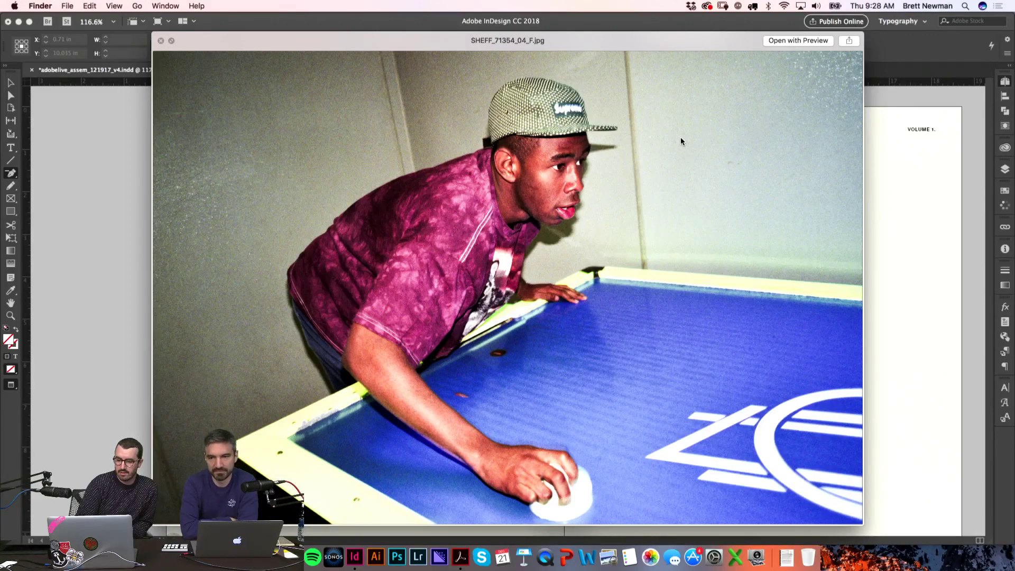
key("Down")
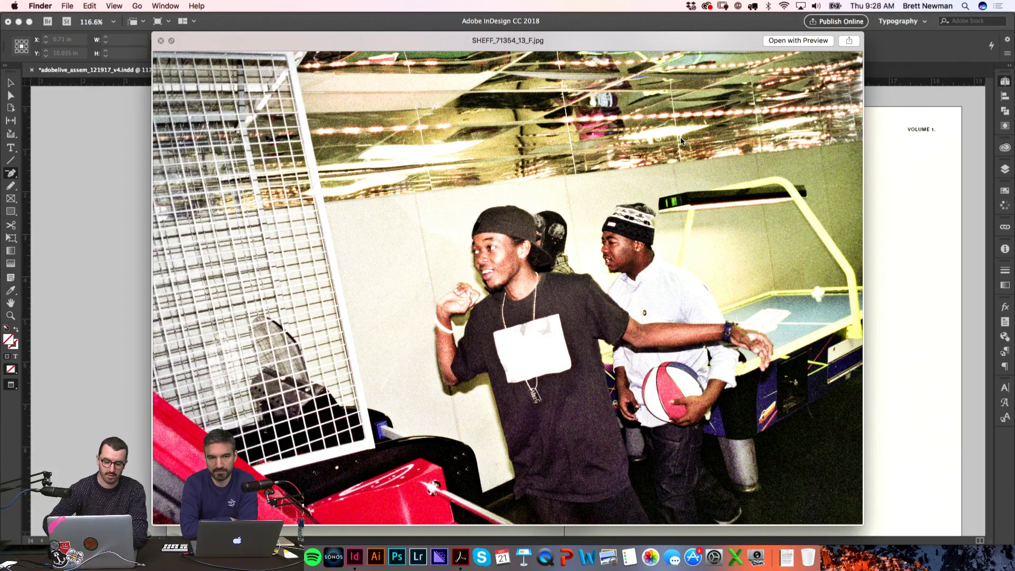
key("Down")
key("Down")
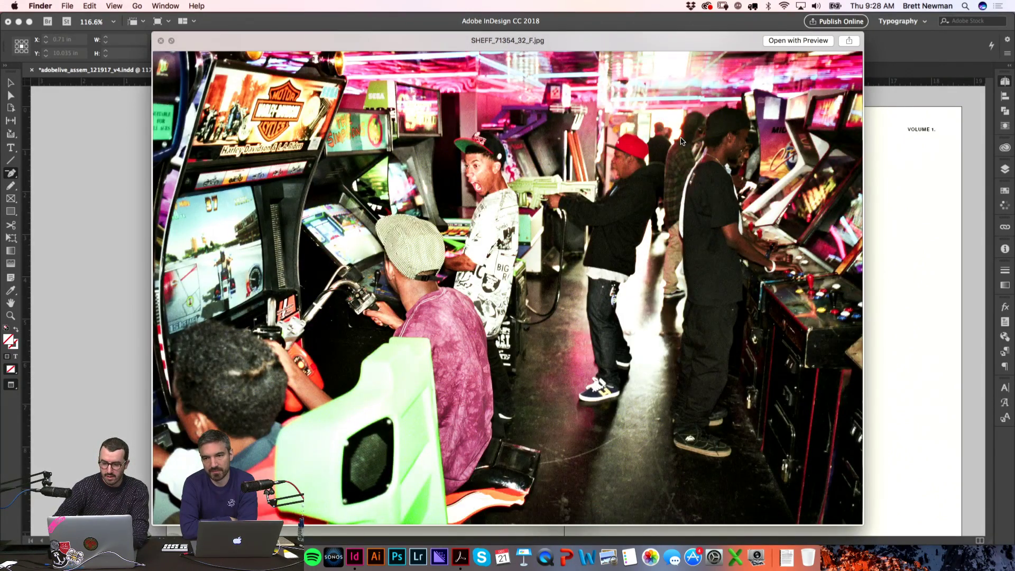
key("Down")
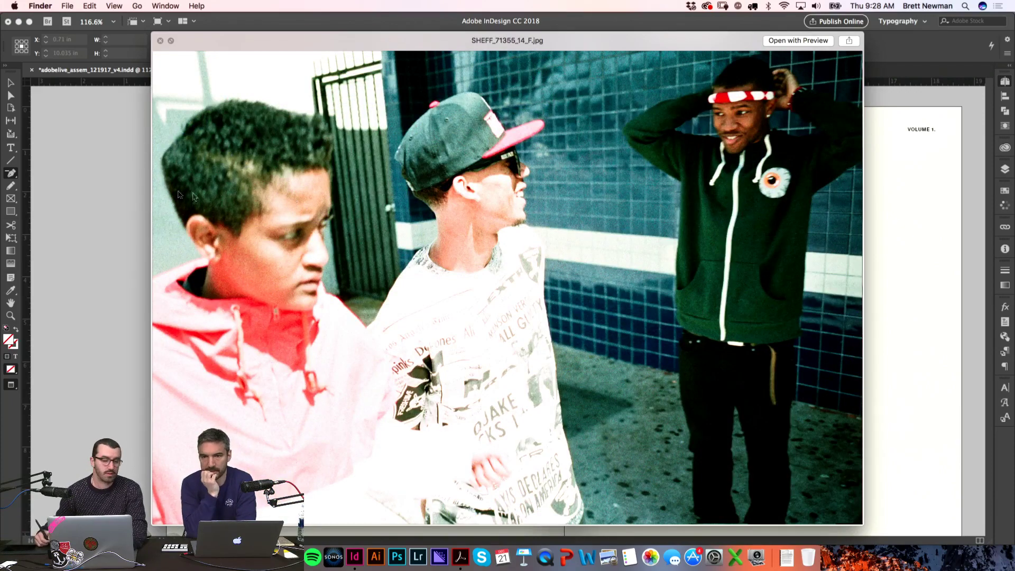
key("space")
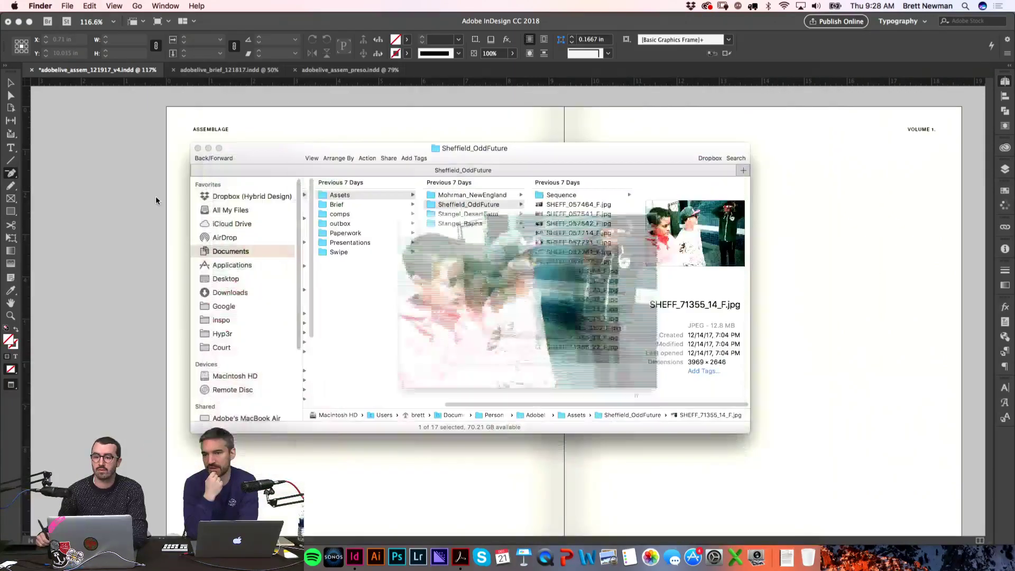
left_click(95, 226)
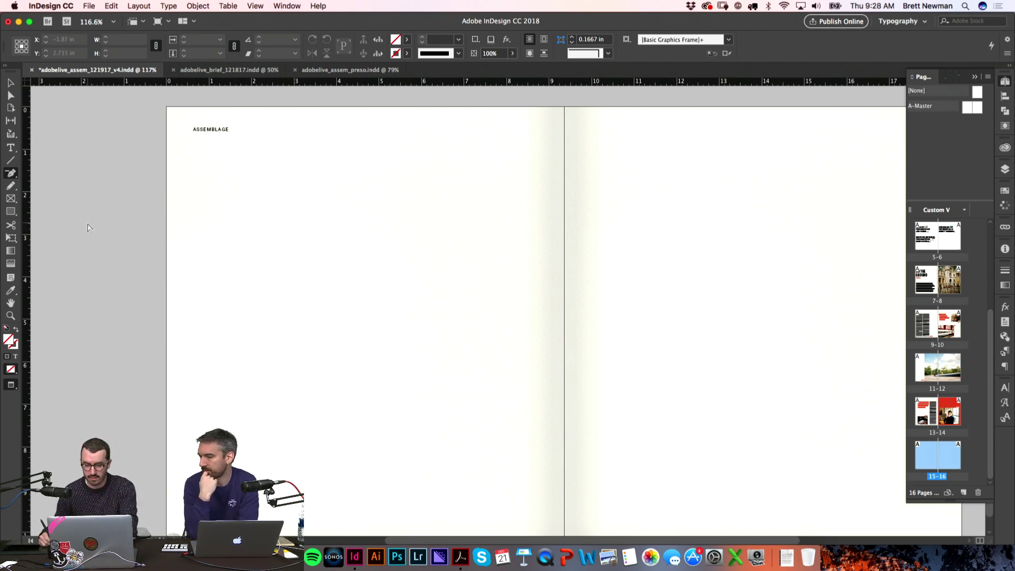
key("super+1")
scroll(550, 175, "right", 2)
key("w")
Step: Preview spread 15–16 without guides, check its folios 15 and 16, and scroll up toward spread 13–14
key("v")
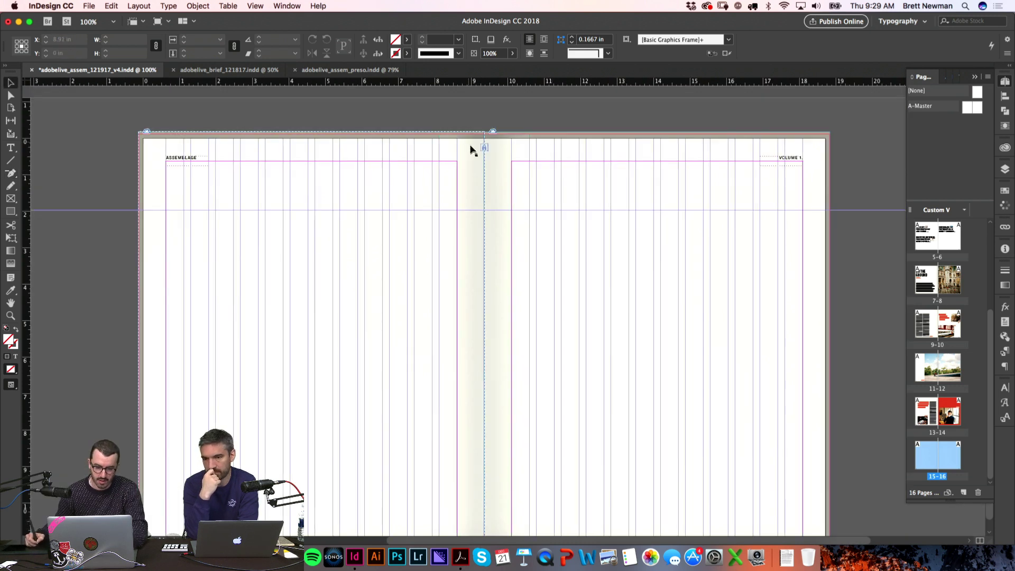
left_click(146, 136)
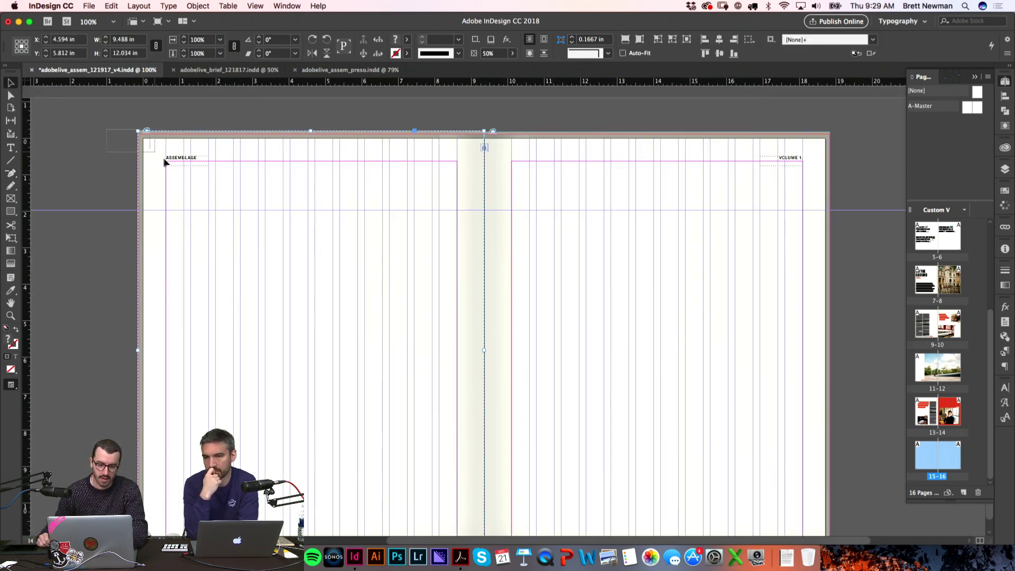
left_click(569, 131)
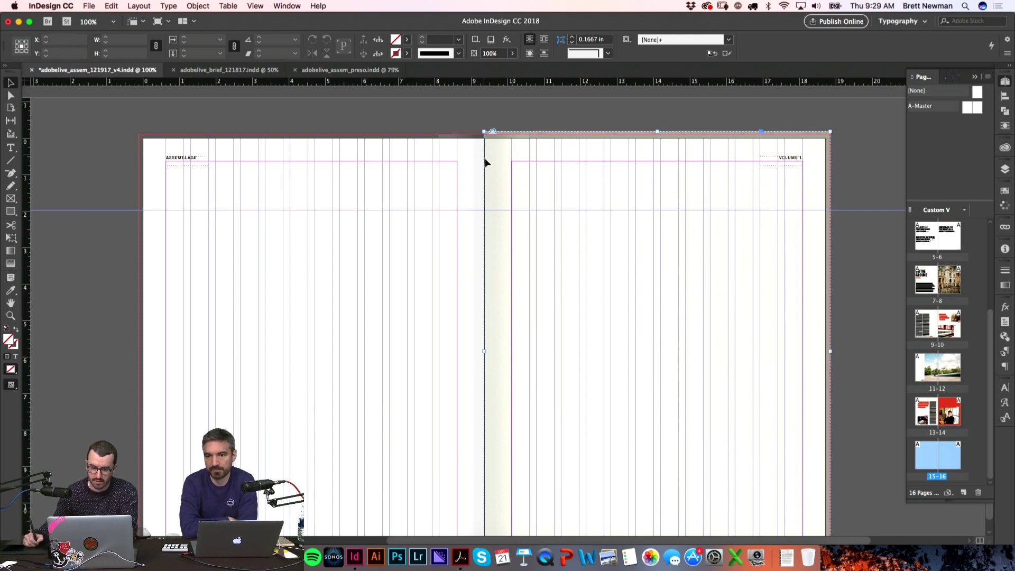
key("w")
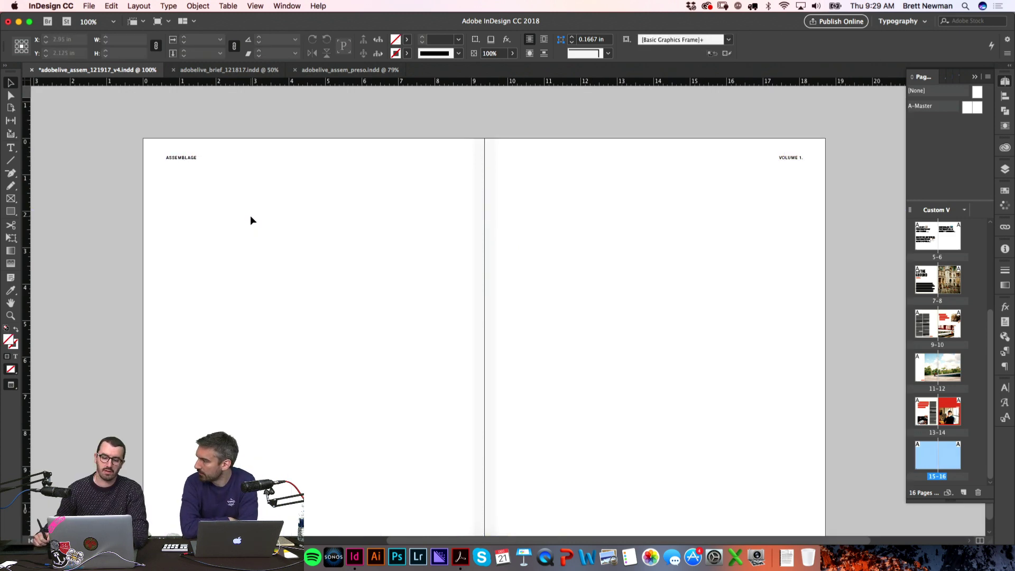
left_click_drag(247, 232, 243, 189)
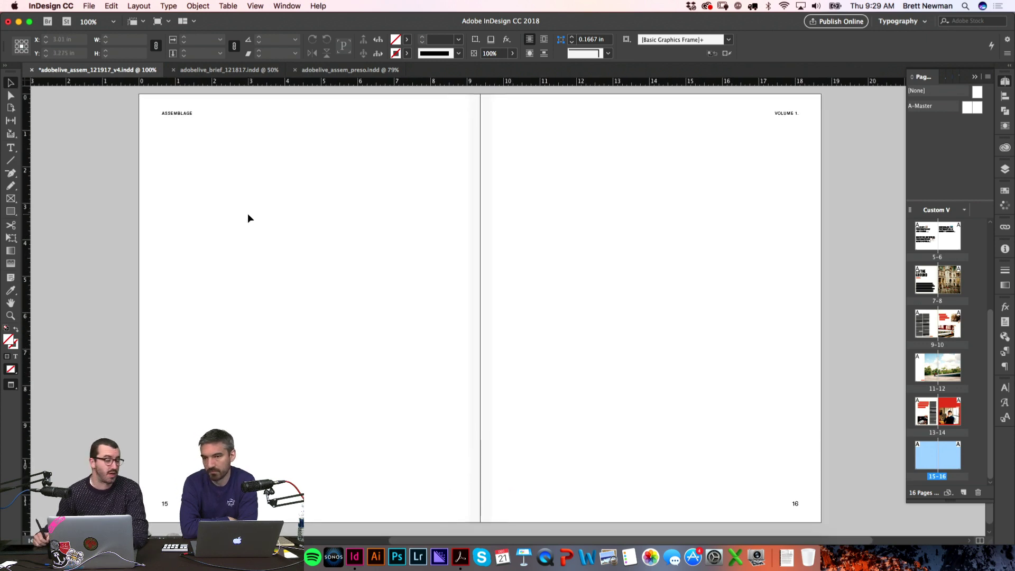
scroll(229, 166, "up", 5)
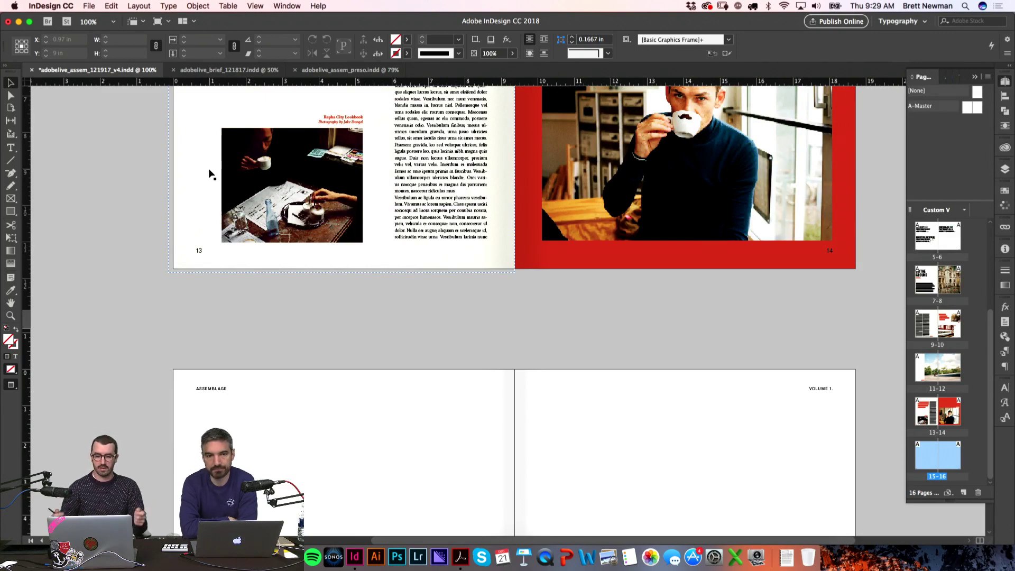
Step: Select all of page 13's body copy and confirm it is GT Sectra Book 9 pt on 13 pt
scroll(349, 158, "up", 4)
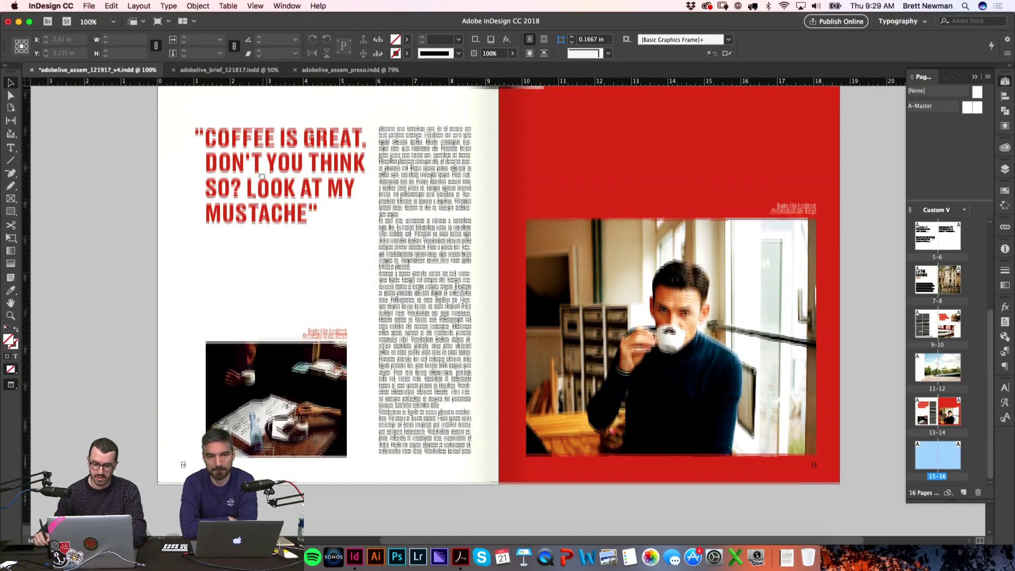
scroll(218, 192, "right", 3)
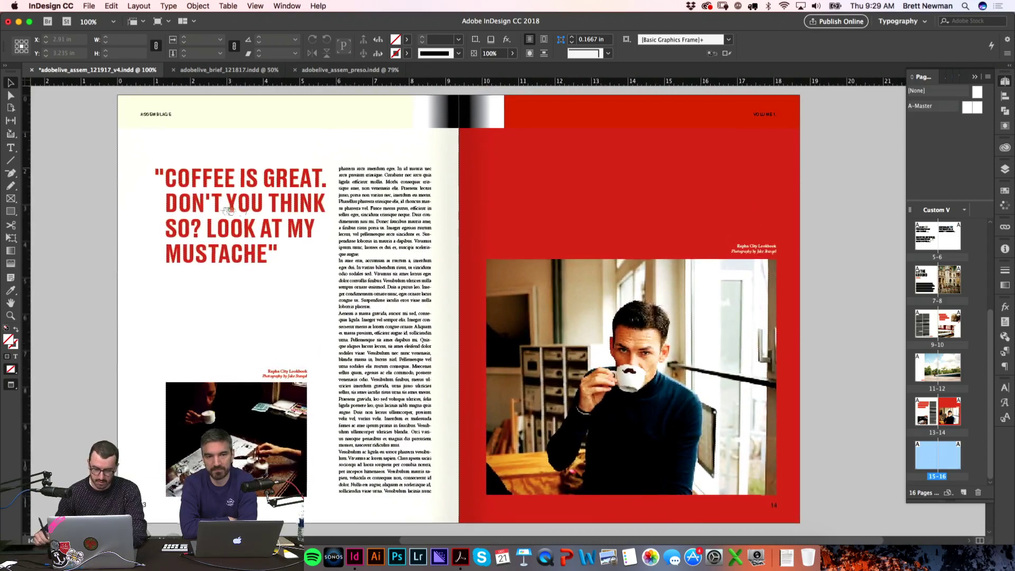
key("z")
left_click_drag(511, 164, 302, 270)
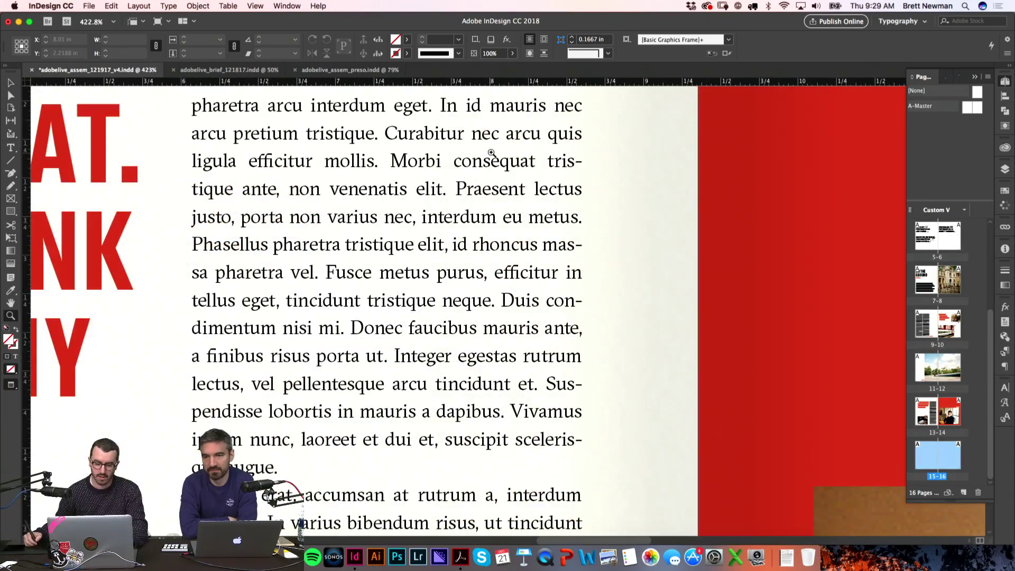
key("t")
left_click(456, 224)
key("super+a")
left_click(1002, 417)
left_click(1005, 404)
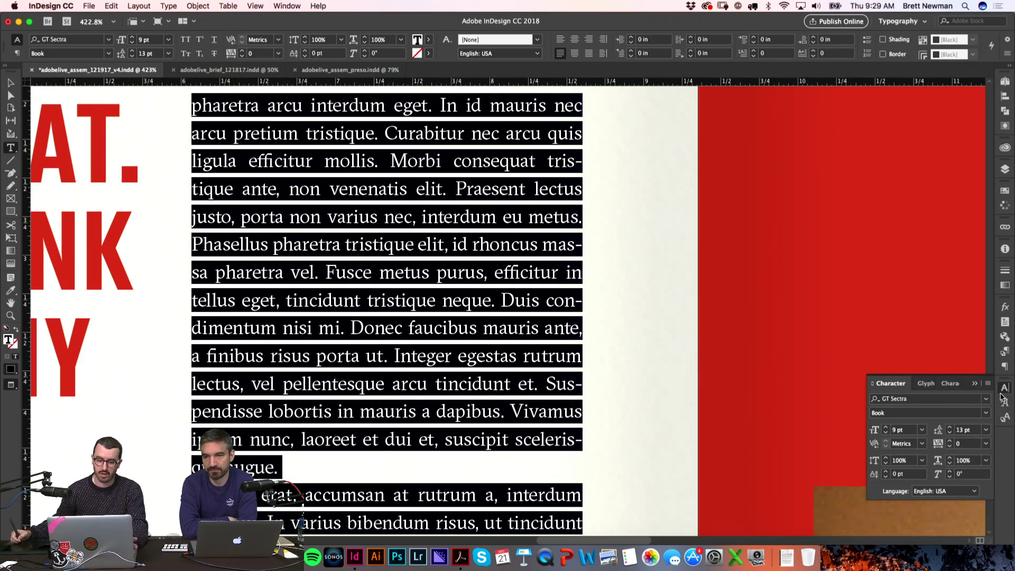
left_click(163, 368)
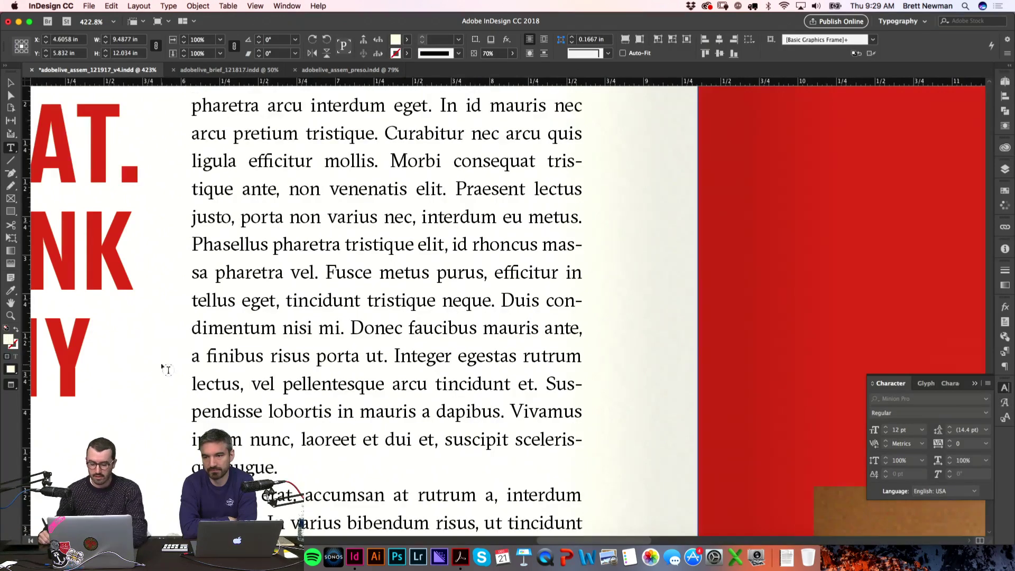
key("super+1")
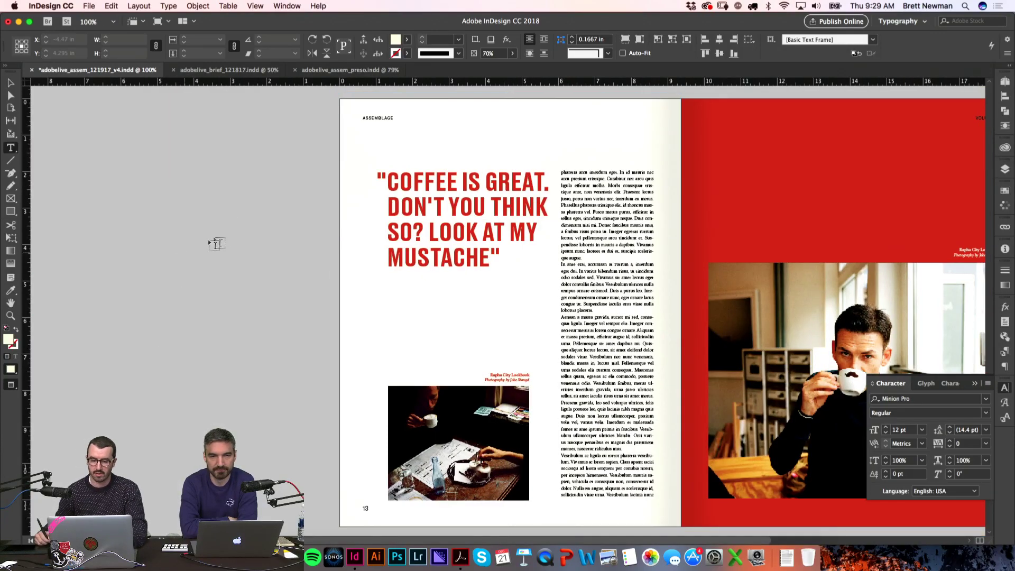
Step: Scroll up to spread 9–10 and select its left-page textured background frame with guides showing
scroll(233, 180, "right", 2)
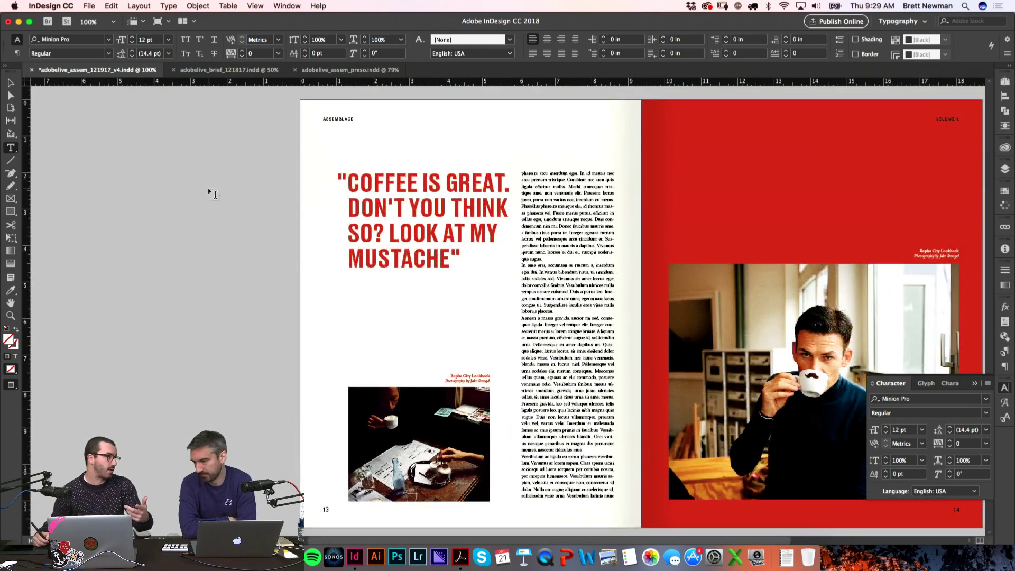
scroll(254, 175, "up", 10)
scroll(234, 263, "up", 10)
scroll(204, 235, "right", 2)
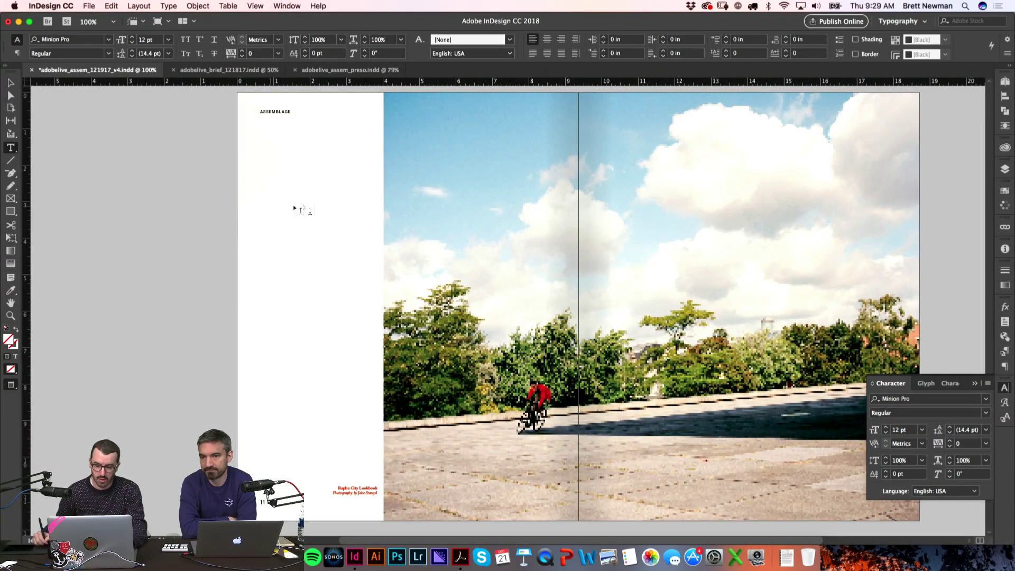
scroll(285, 211, "right", 4)
scroll(236, 216, "up", 1)
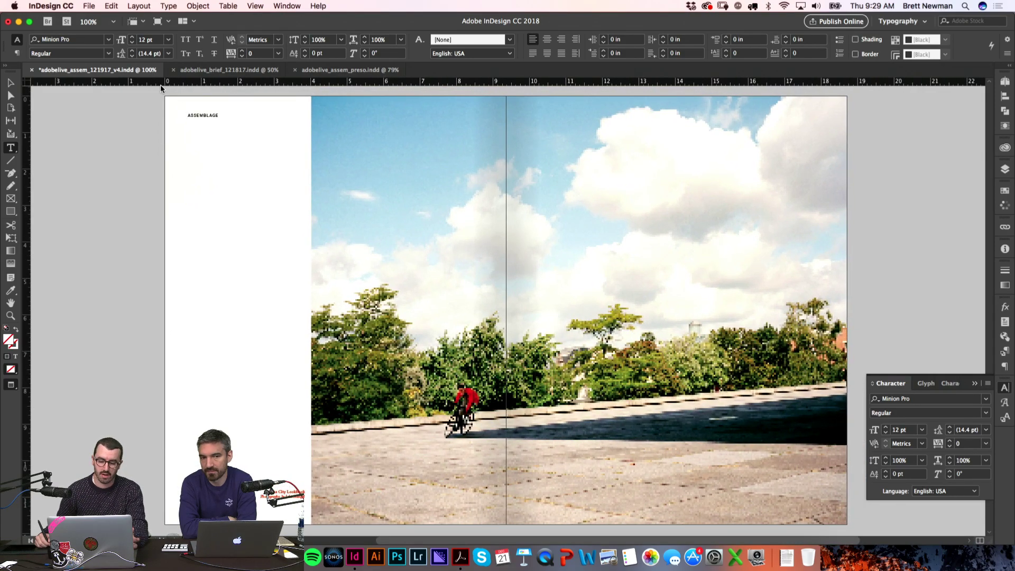
scroll(305, 389, "up", 5)
scroll(305, 390, "up", 15)
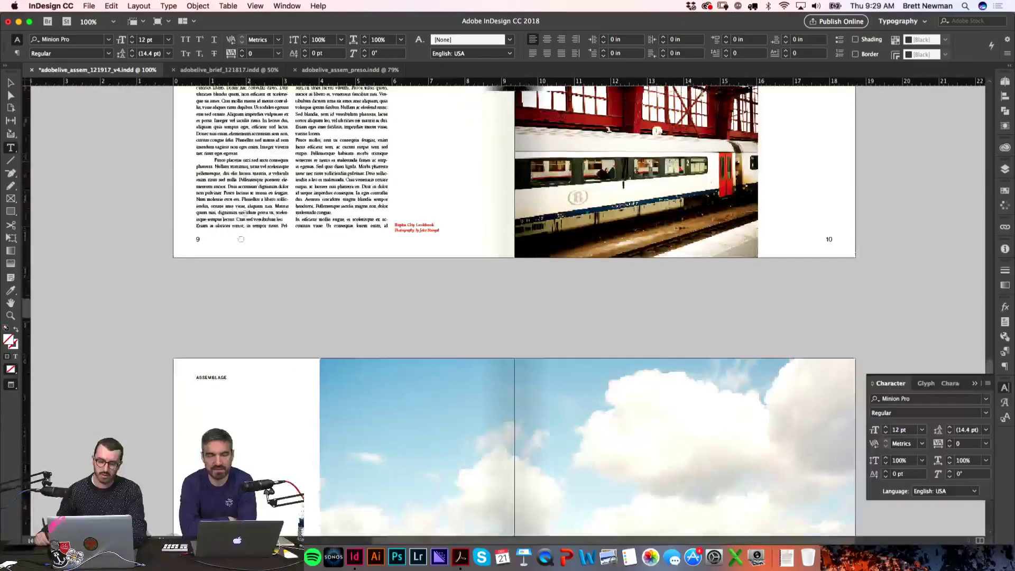
scroll(240, 247, "up", 6)
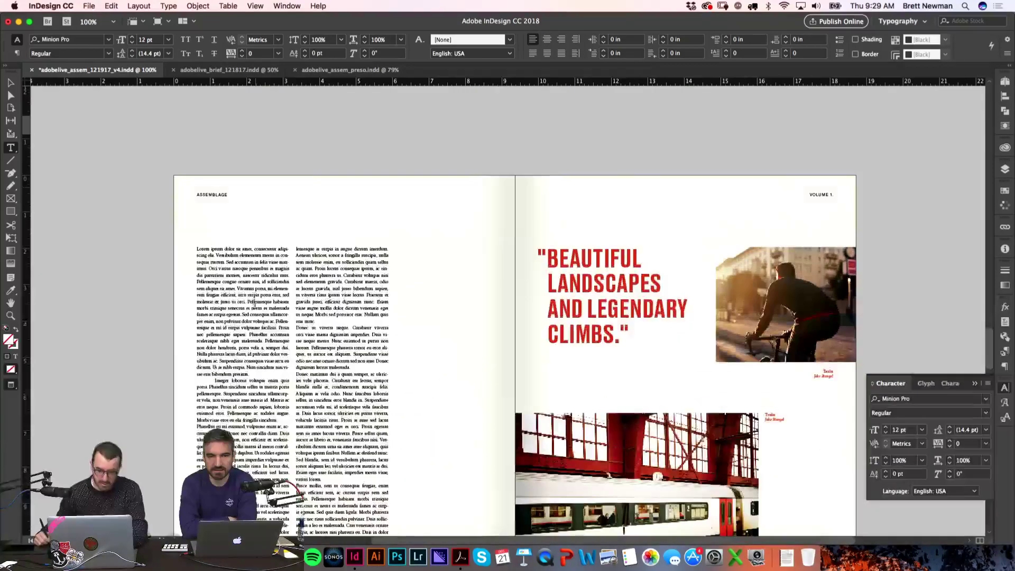
key("w")
key("v")
left_click(168, 199)
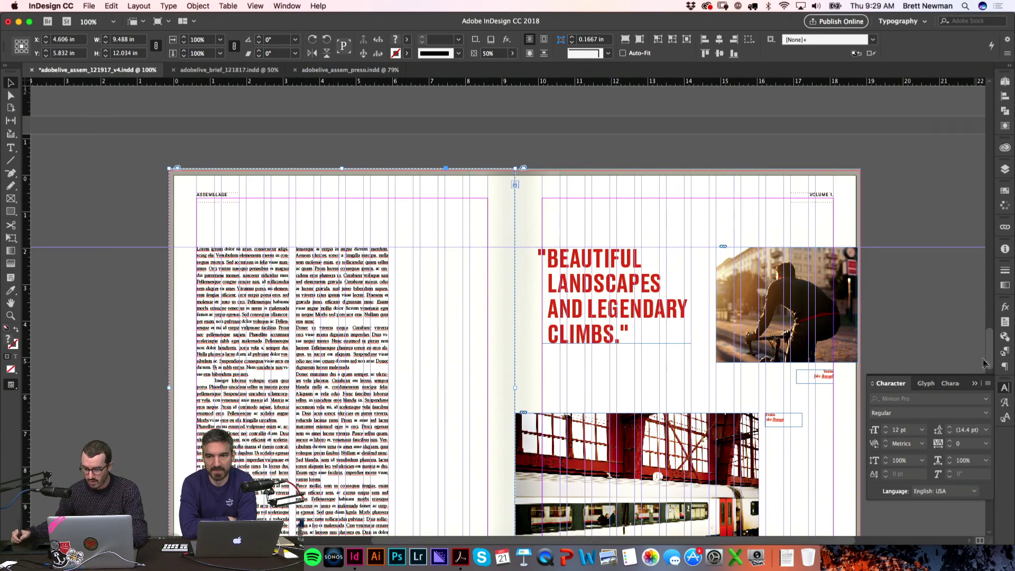
Step: Ungroup the pasted textured background frame on page 15, accepting the lost-effects warning
left_click(1005, 389)
scroll(703, 392, "down", 20)
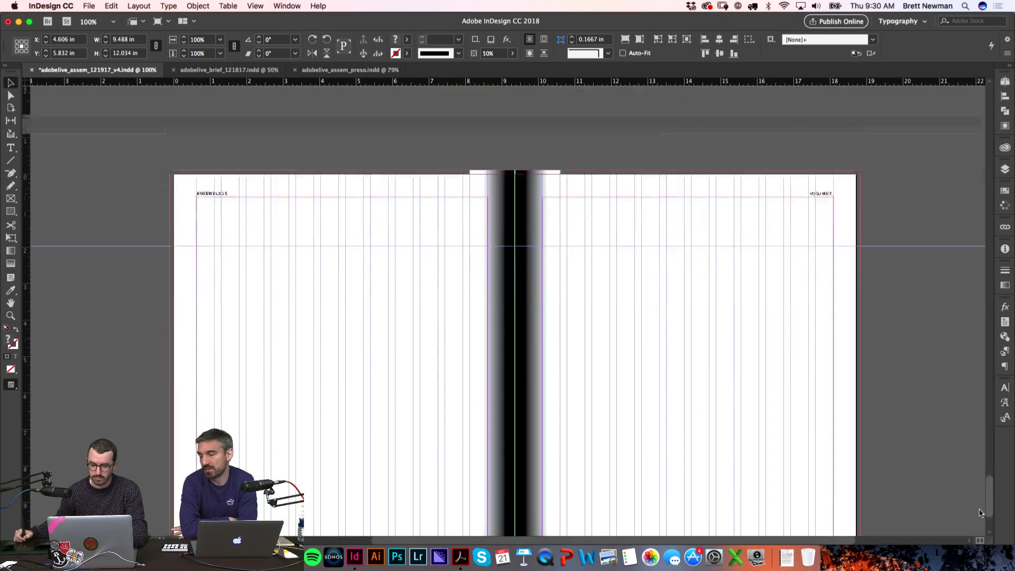
left_click(709, 375)
scroll(697, 352, "up", 2)
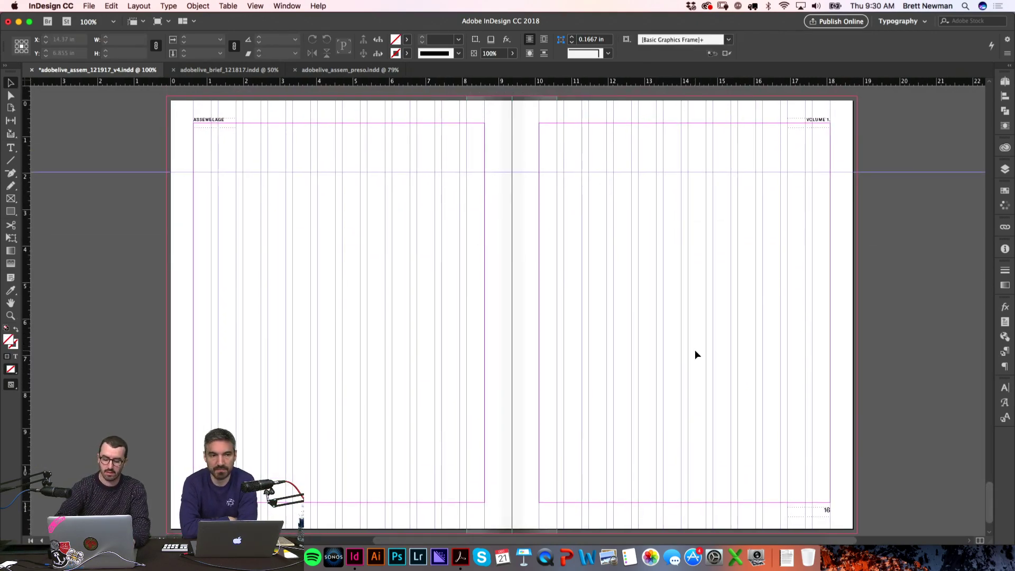
key("w")
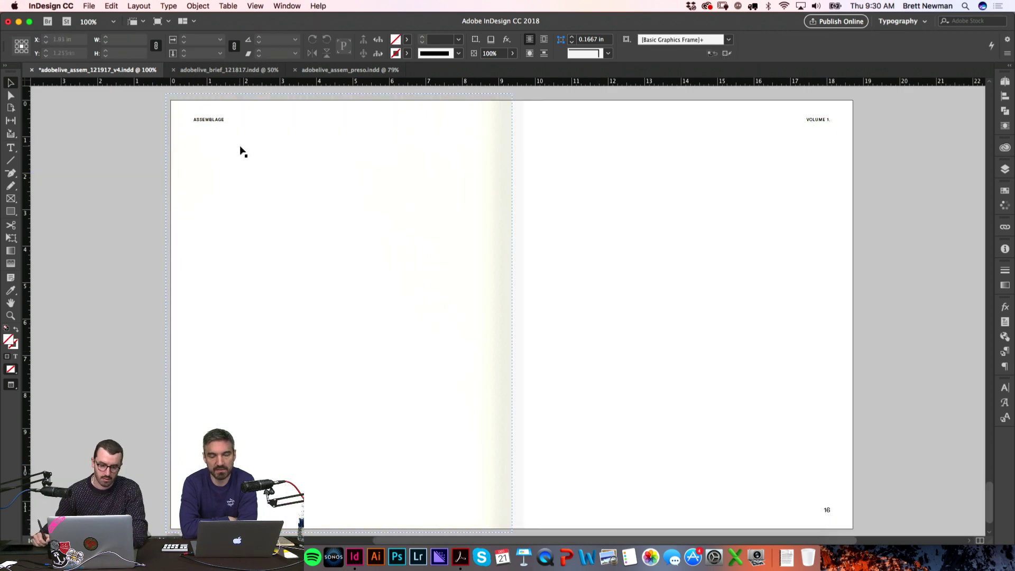
left_click(241, 151)
key("shift+super+g")
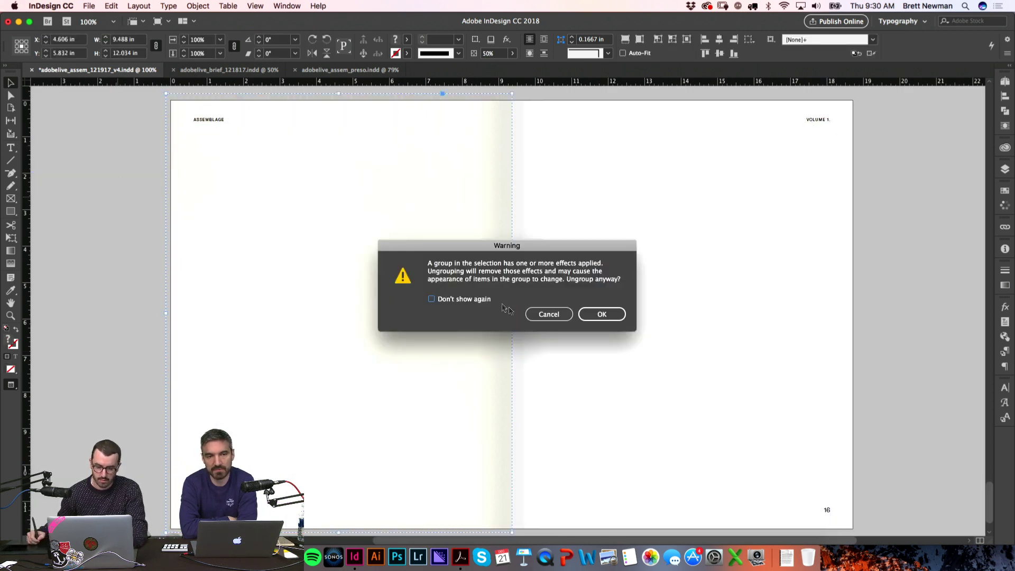
left_click(602, 315)
Step: Direct-select the pale yellow background frame and open its fdfad9 fill colour
left_click(338, 313)
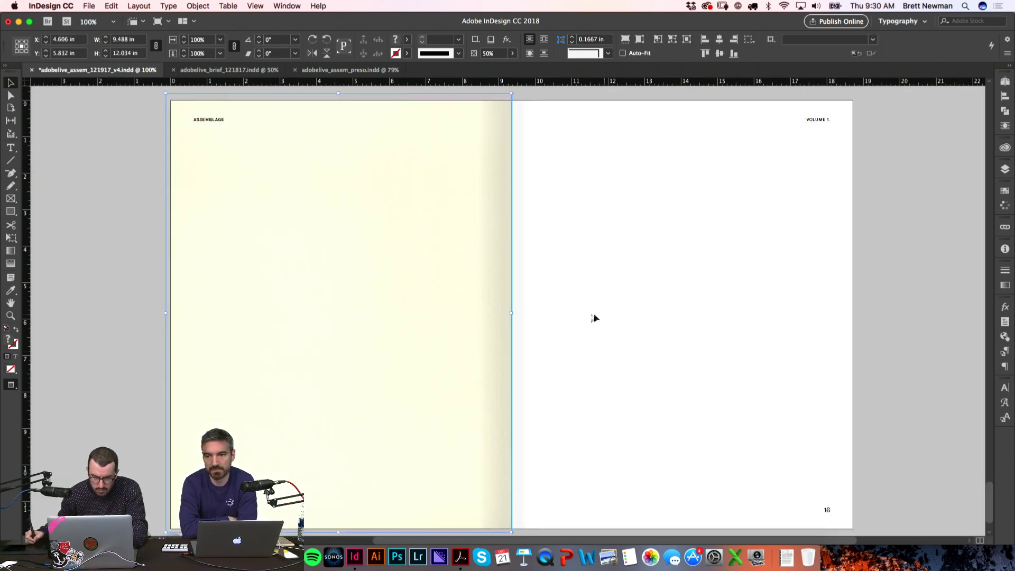
key("w")
key("a")
left_click(185, 187)
double_click(12, 341)
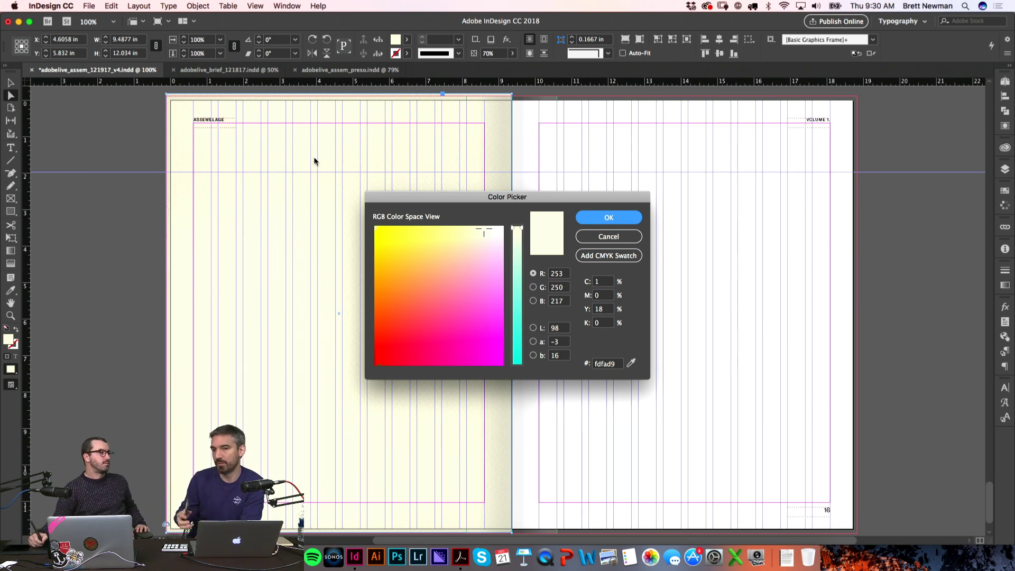
Step: Shift the background fill in the Color Picker to pale pink fddae3 and apply it
left_click_drag(468, 250, 487, 243)
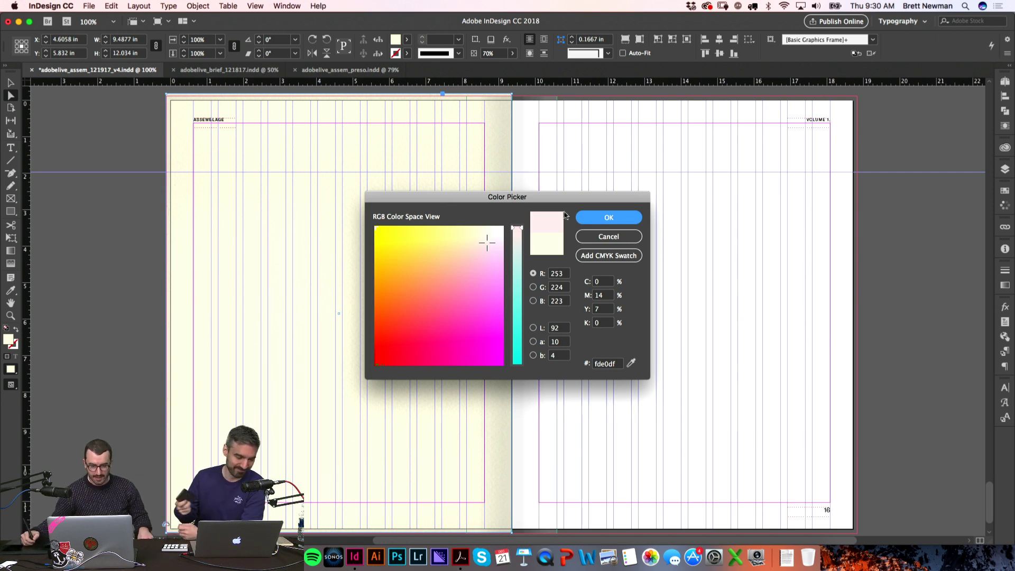
left_click_drag(488, 244, 489, 246)
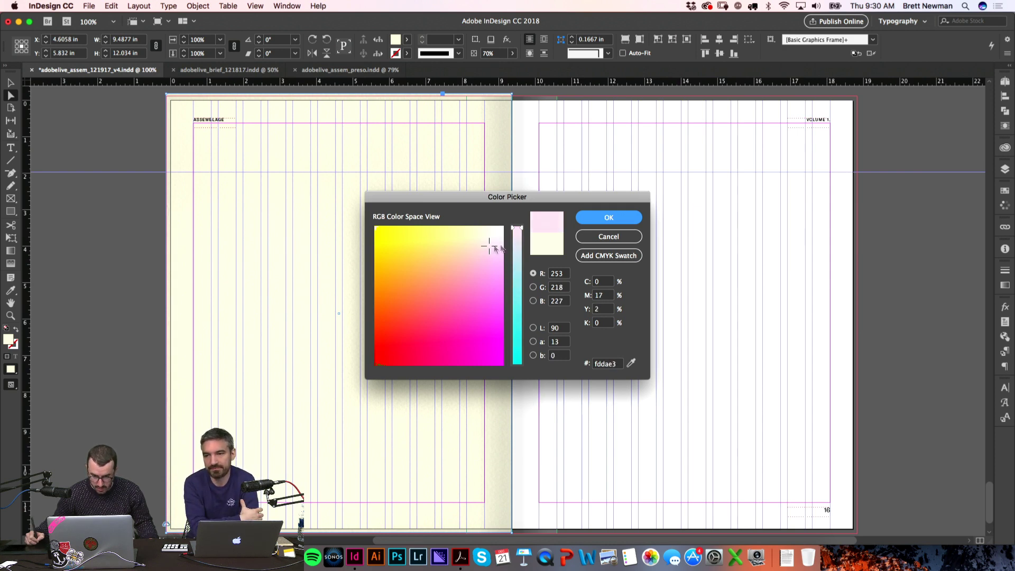
left_click(593, 219)
Step: Try shifting the pink background frame right, then settle it back at the spine
left_click(98, 232)
key("w")
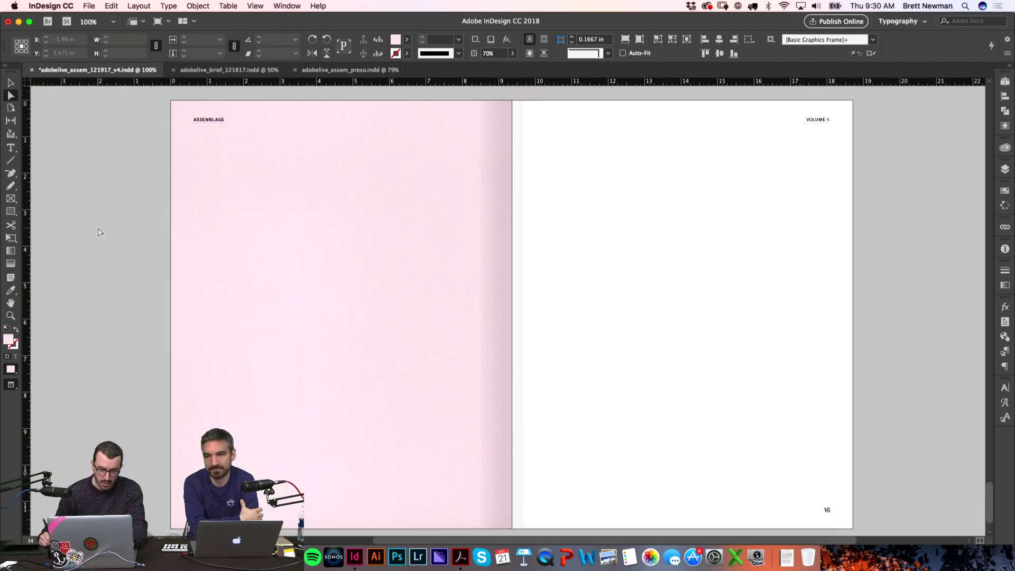
key("w")
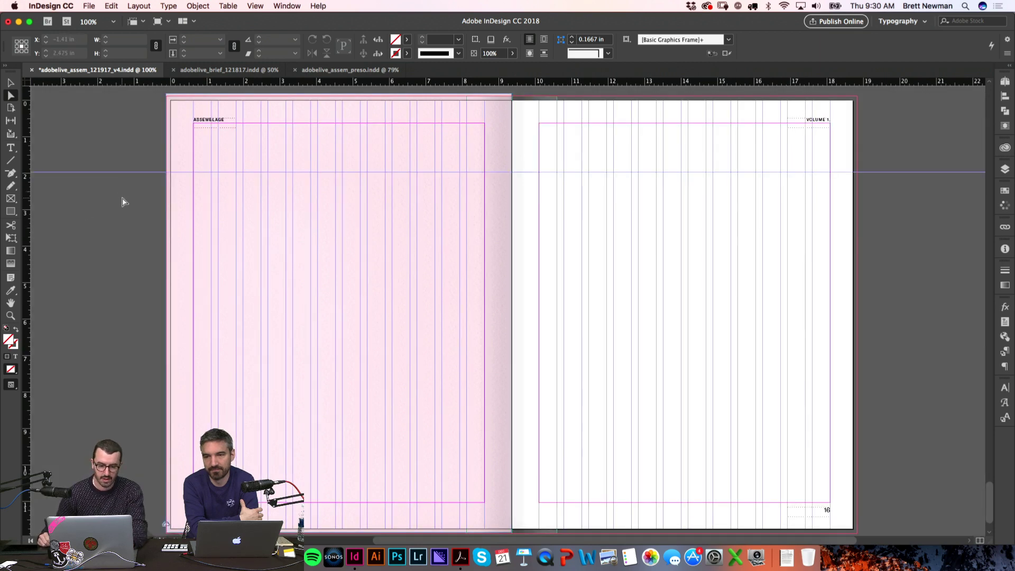
key("w")
key("v")
key("w")
left_click_drag(180, 143, 209, 151)
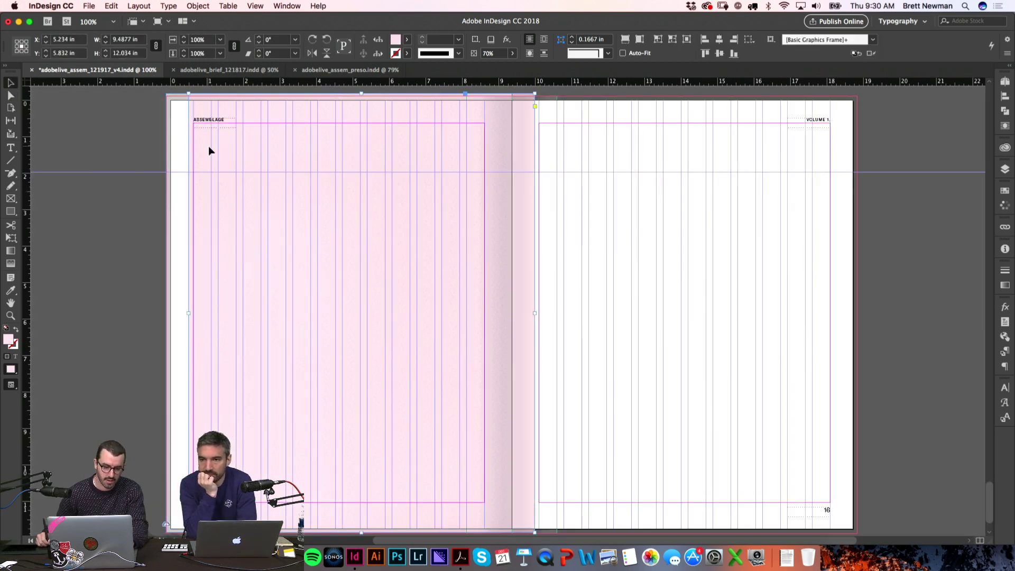
key("super+z")
left_click(140, 178)
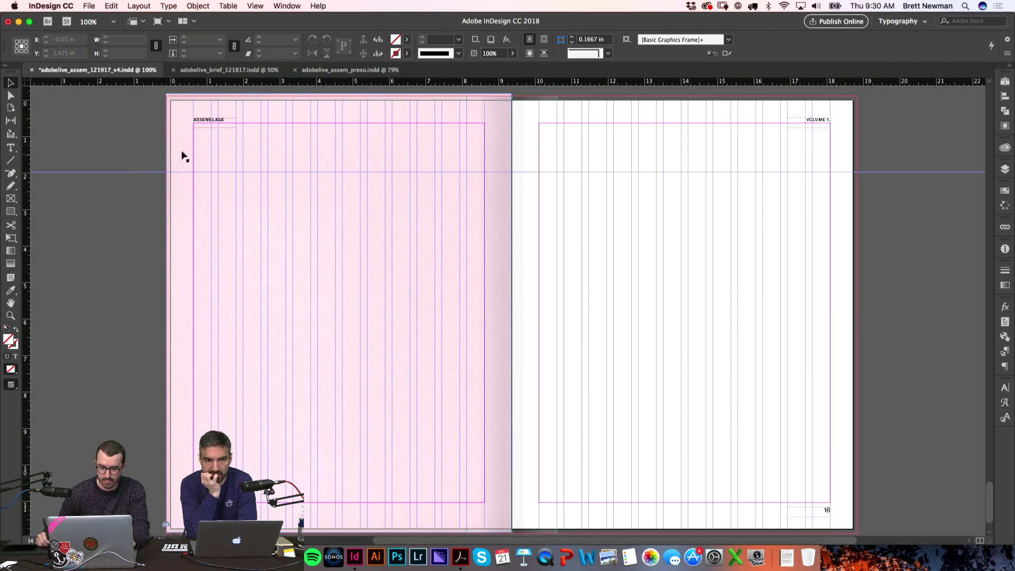
key("super+shift+z")
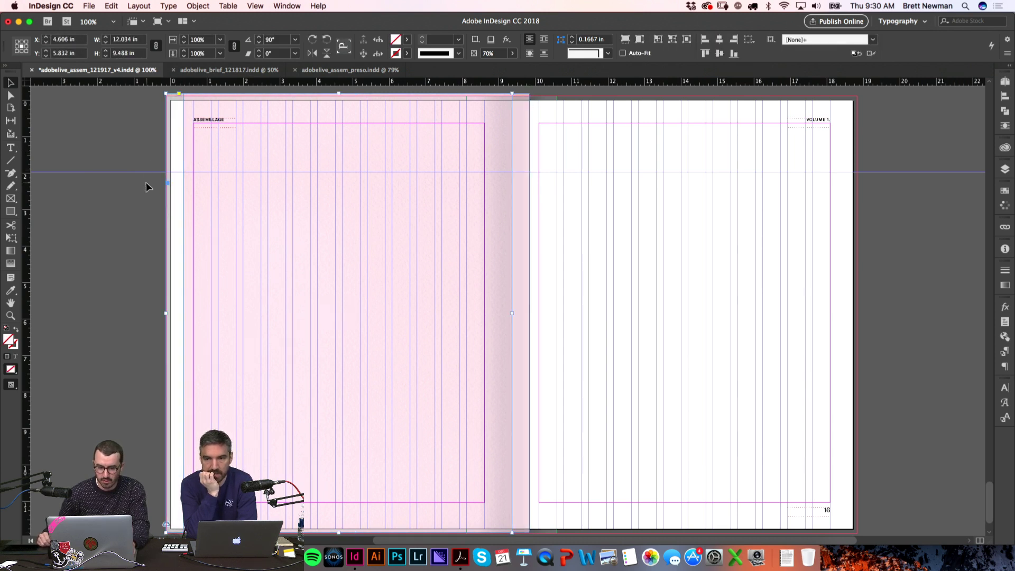
left_click_drag(189, 157, 167, 162)
left_click(137, 178)
key("w")
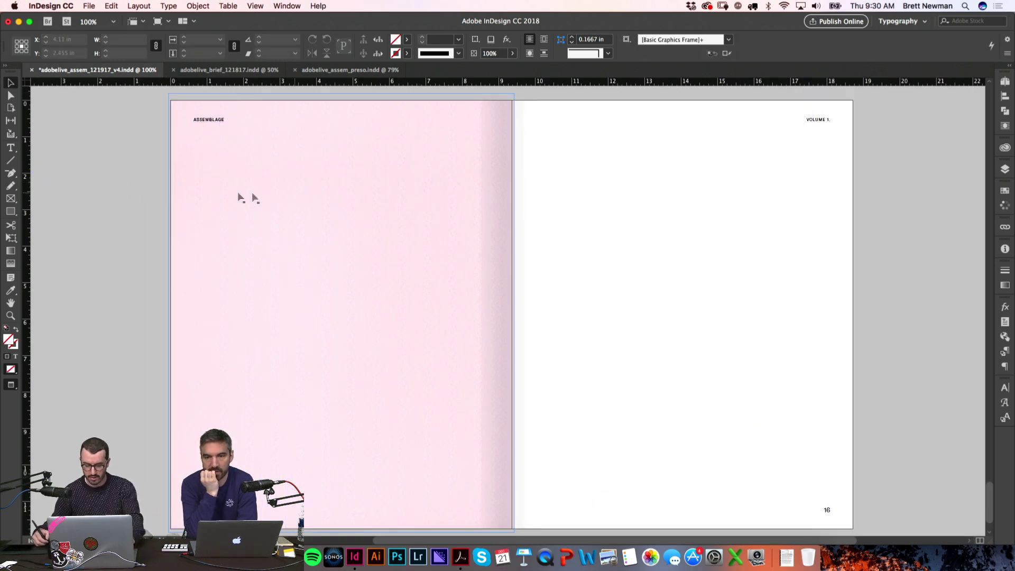
Step: Zoom in on the spine and pull the pink frame's right edge to it, 9.488 in wide
left_click(338, 313)
key("w")
key("z")
left_click_drag(489, 300, 568, 316)
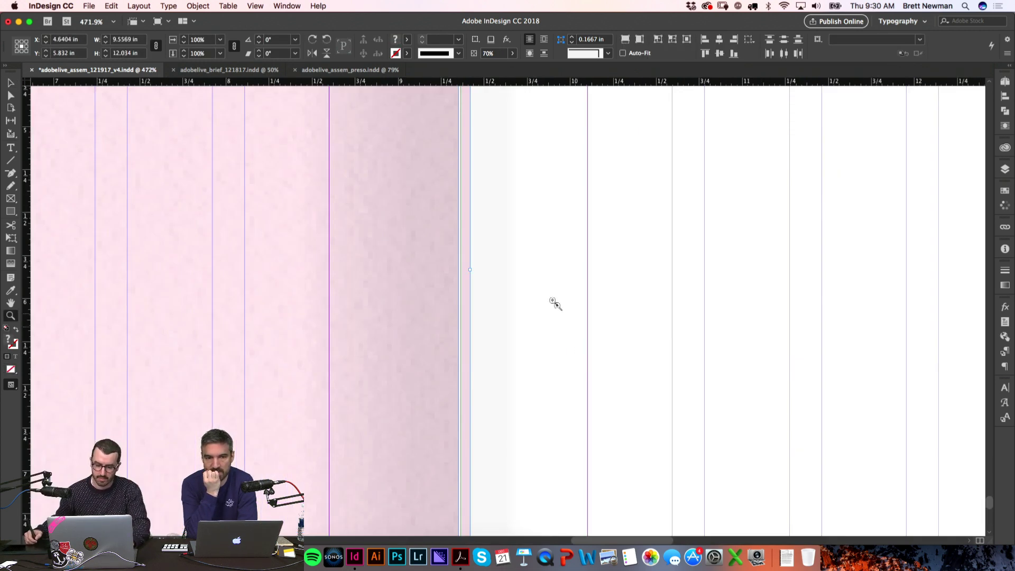
left_click_drag(471, 270, 446, 271)
left_click(517, 254)
left_click(448, 307)
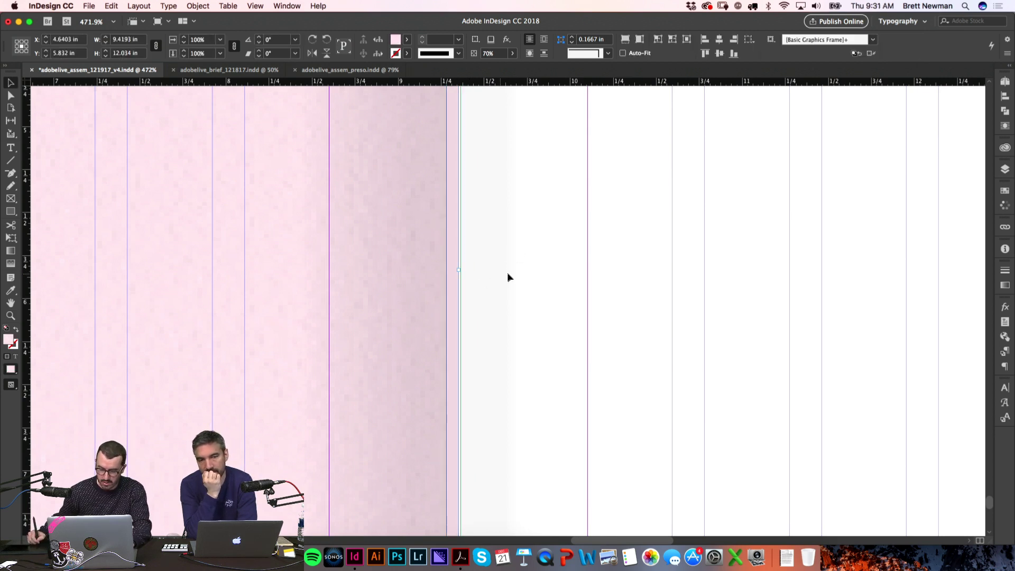
key("super+0")
Step: Zoom closely on the spine to check the pink frame's edge, then fit the spread and preview
left_click(419, 288)
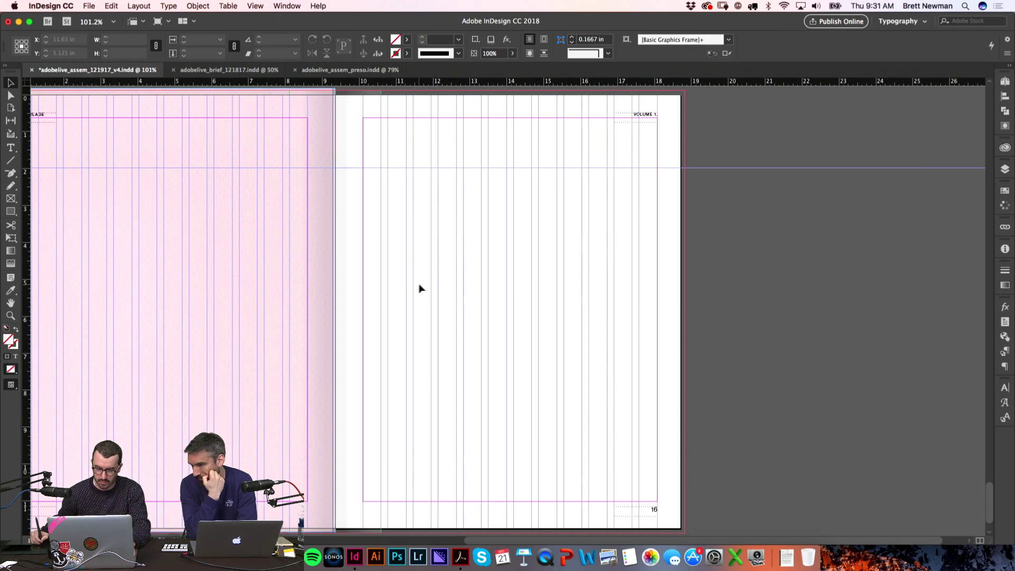
scroll(404, 303, "down", 3)
scroll(398, 283, "left", 5)
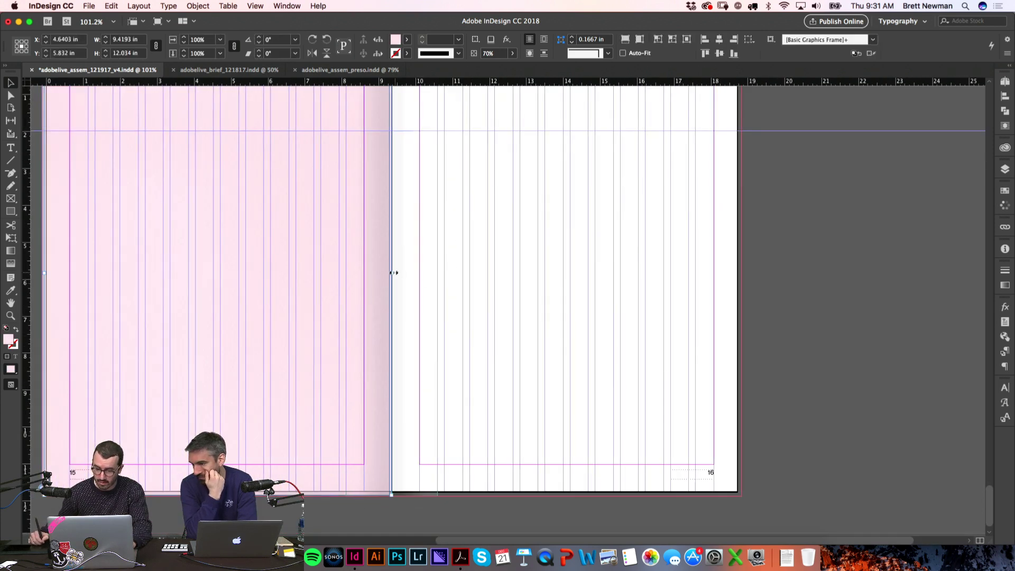
left_click(400, 276)
key("super+space")
left_click_drag(351, 241, 447, 290)
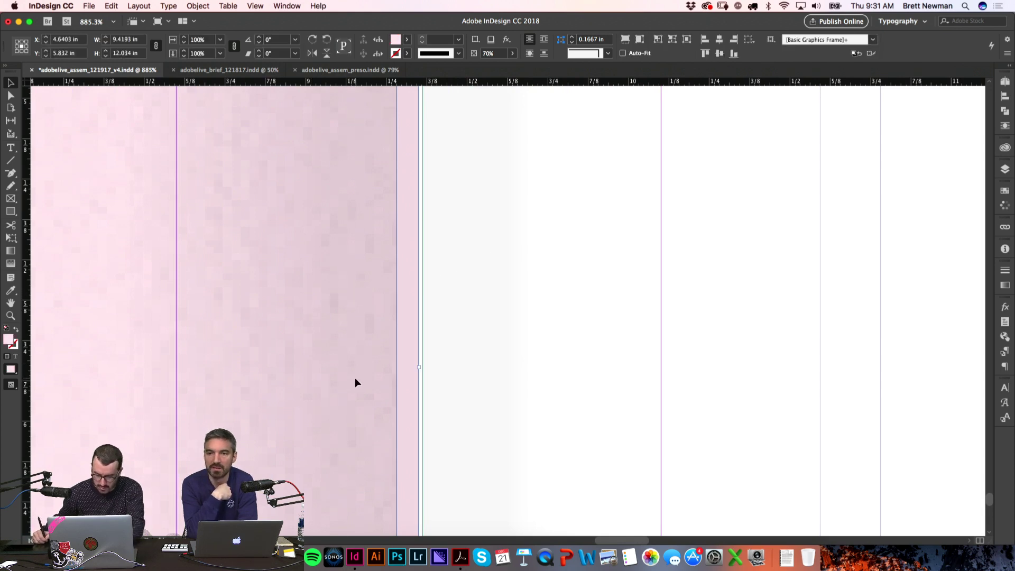
key("super+alt+0")
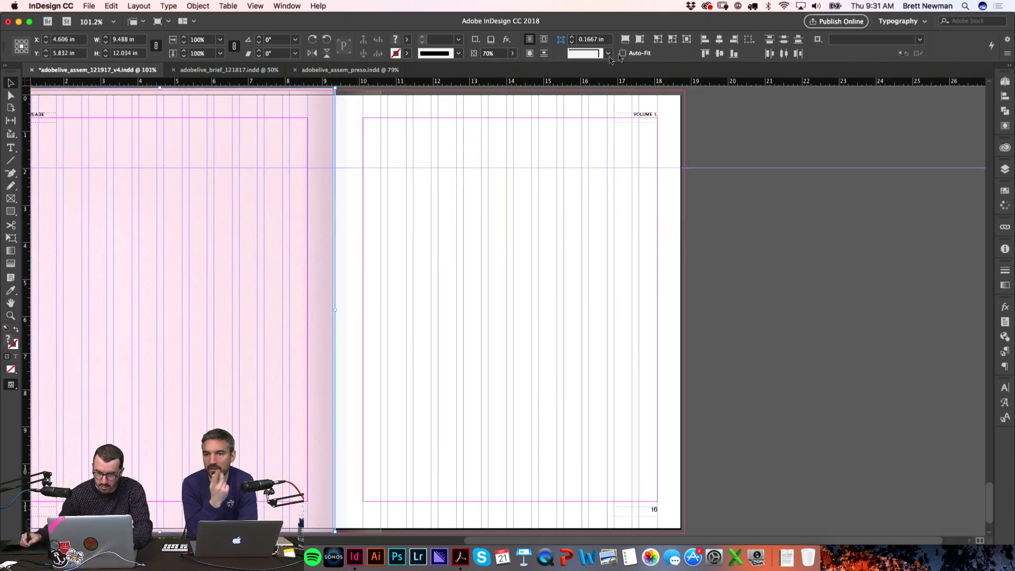
left_click(484, 161)
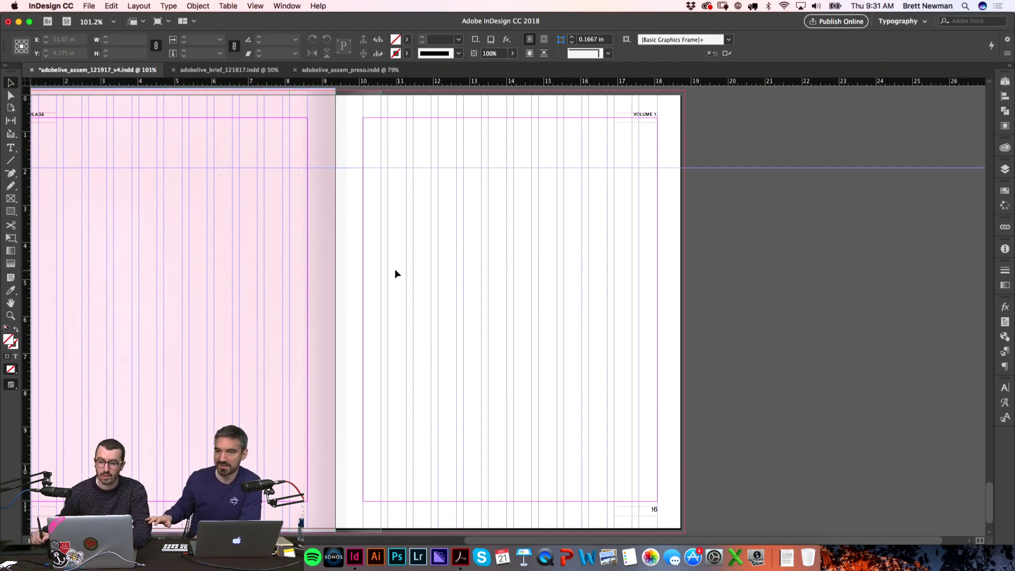
key("w")
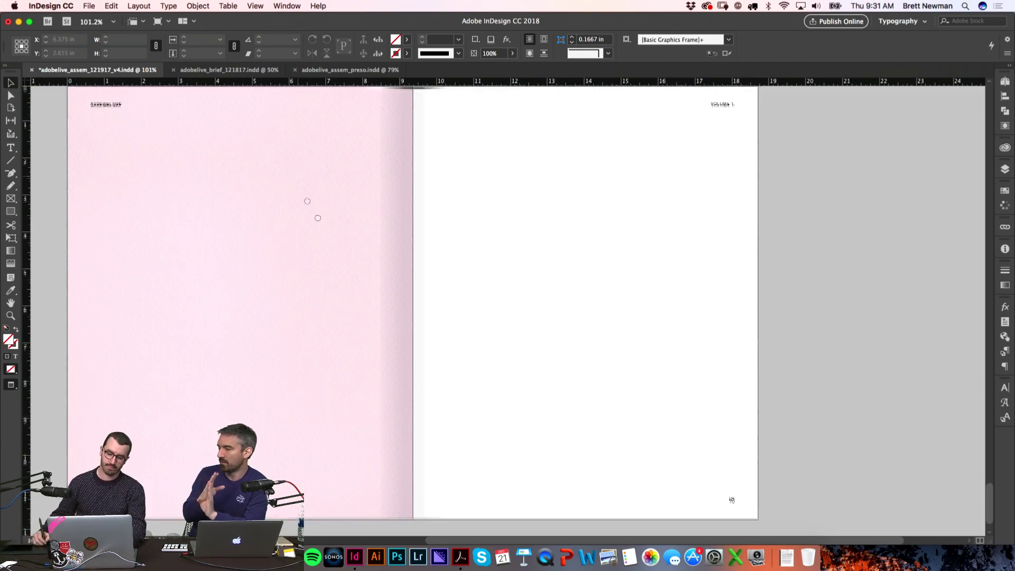
Step: Scroll up to the ON THE GROUND opener and zoom in on its headline and red credit
scroll(296, 177, "up", 10)
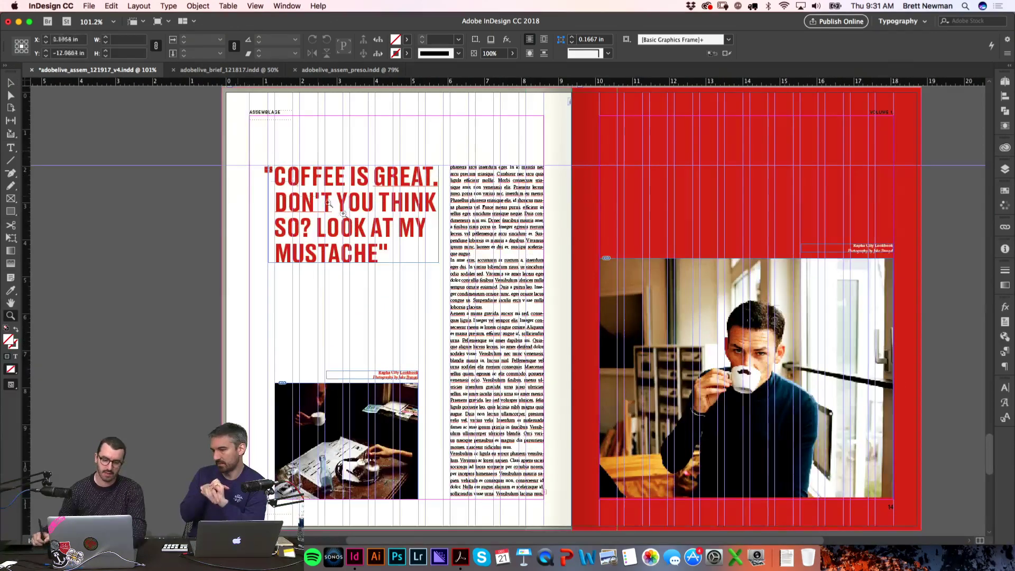
left_click_drag(344, 215, 363, 142)
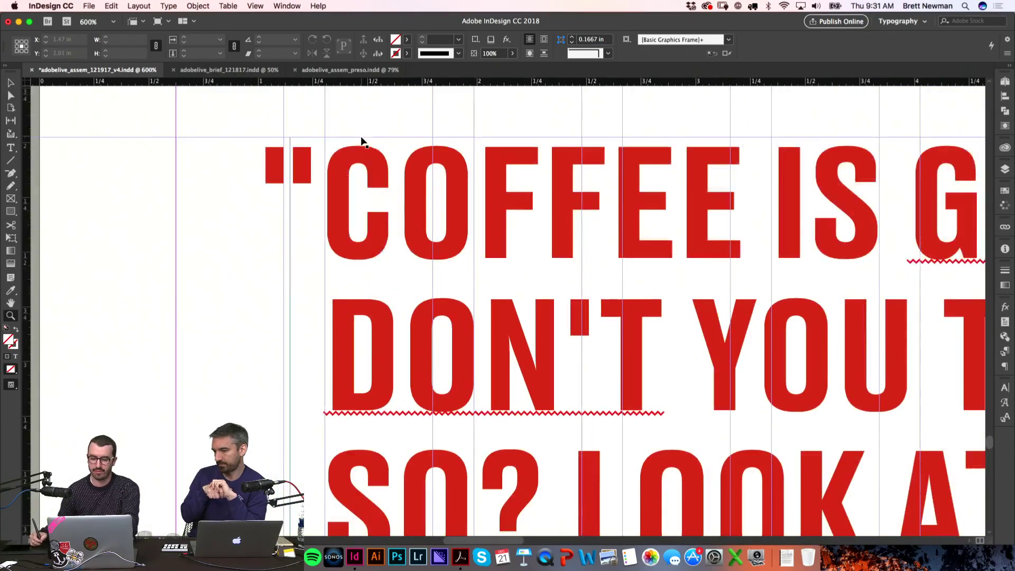
scroll(363, 142, "down", 6)
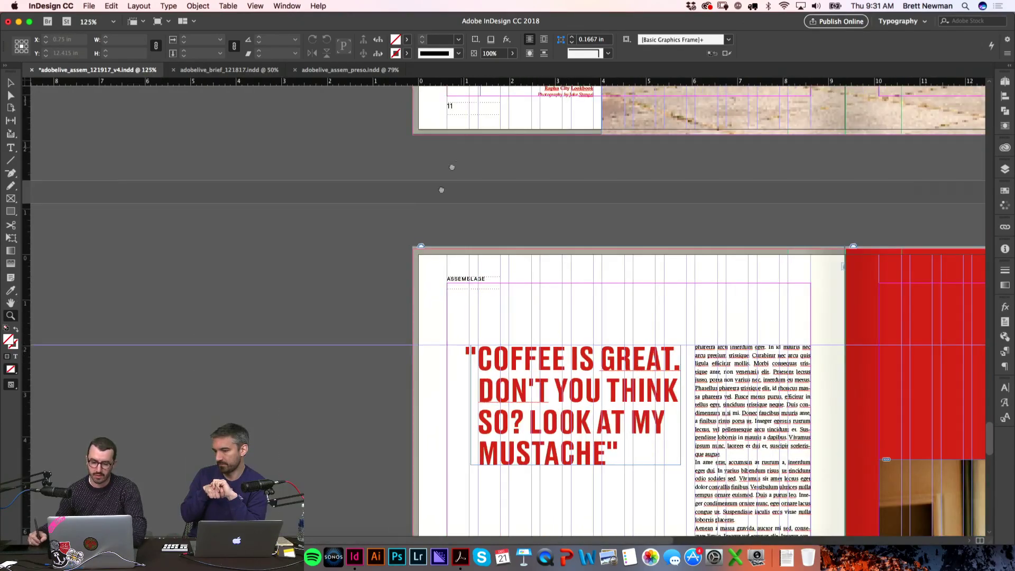
scroll(466, 141, "up", 15)
scroll(404, 275, "up", 10)
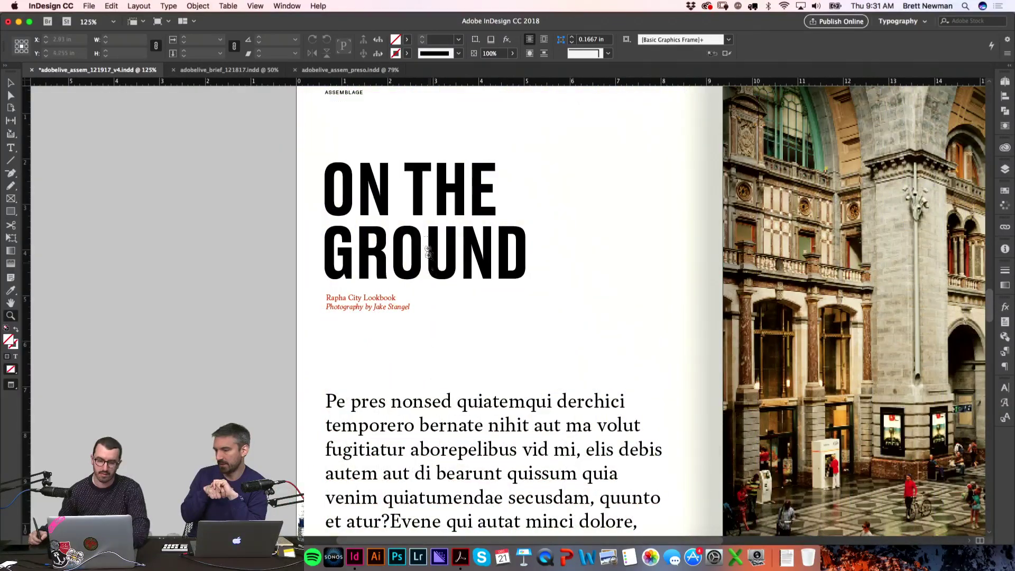
left_click_drag(284, 215, 441, 364)
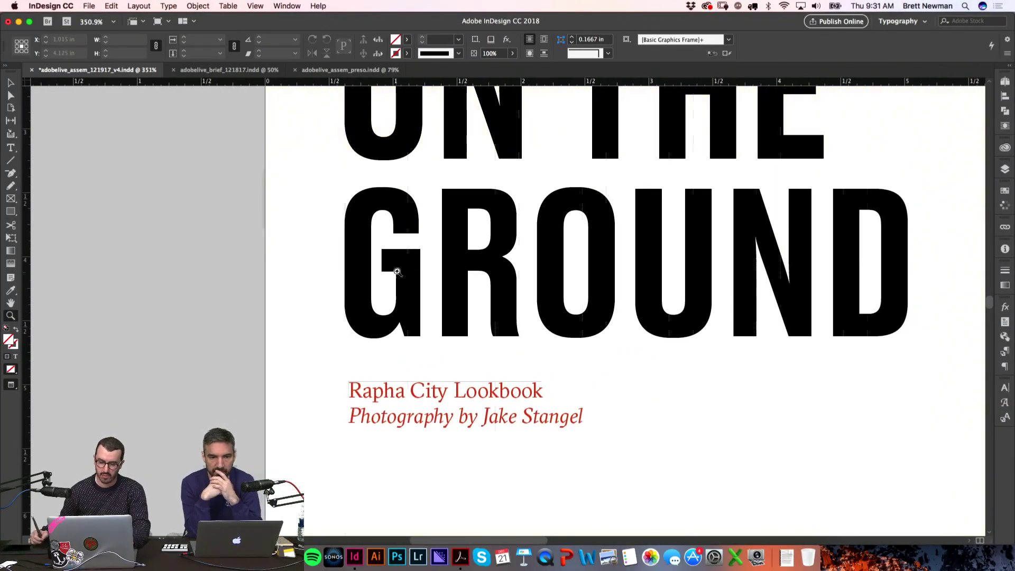
Step: Nudge the ON THE GROUND headline right and the credit frame left, then undo the headline nudge
key("w")
key("v")
left_click_drag(370, 324, 380, 325)
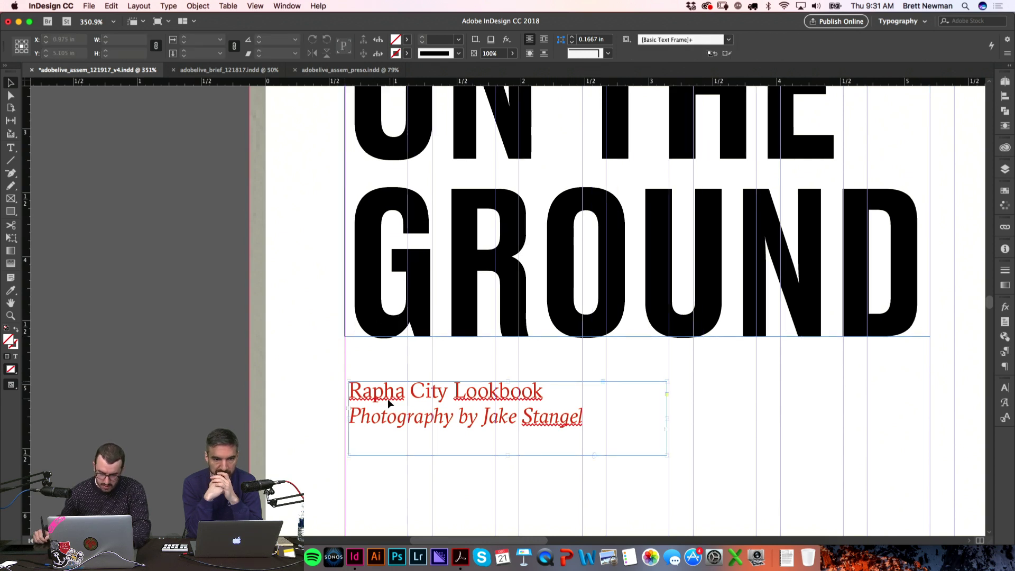
left_click_drag(369, 398, 365, 398)
key("w")
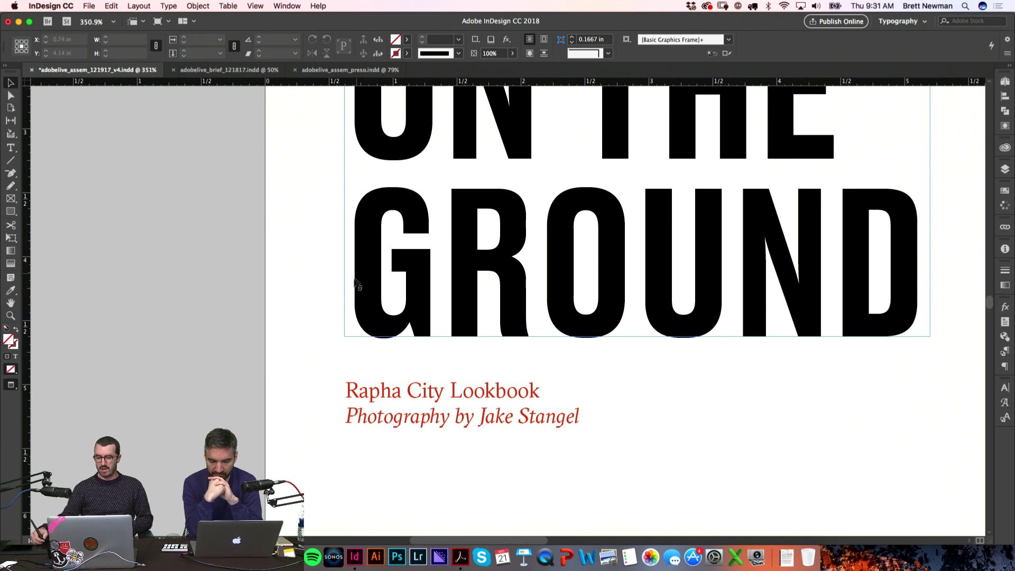
key("super+a")
left_click(201, 358)
key("w")
key("super+z")
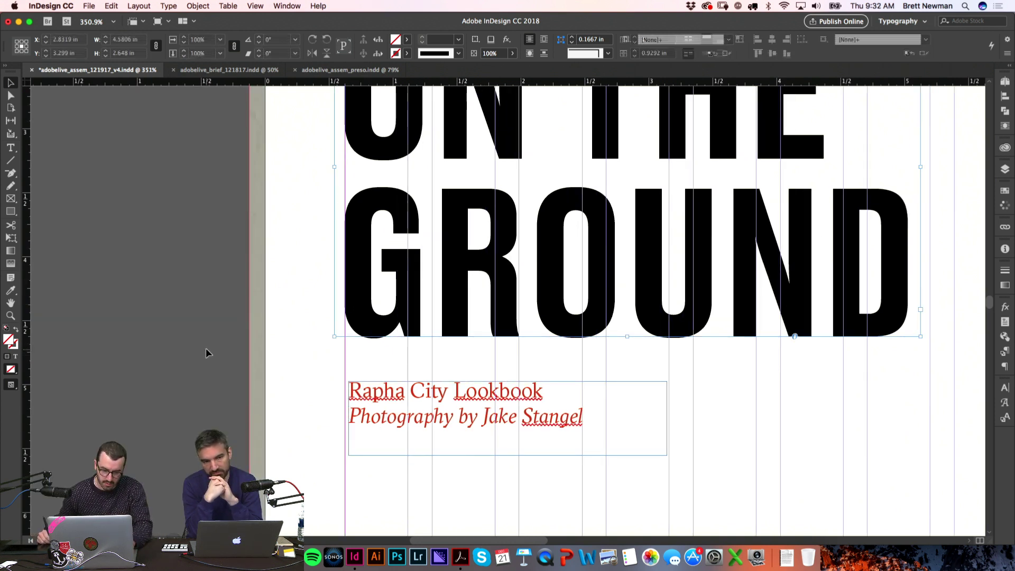
key("w")
key("super+z")
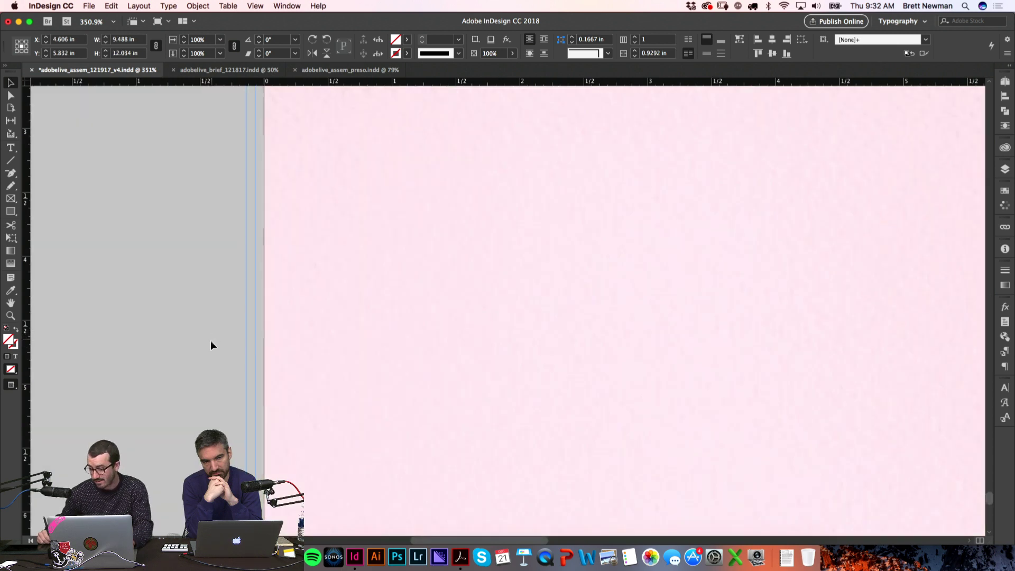
key("super+z")
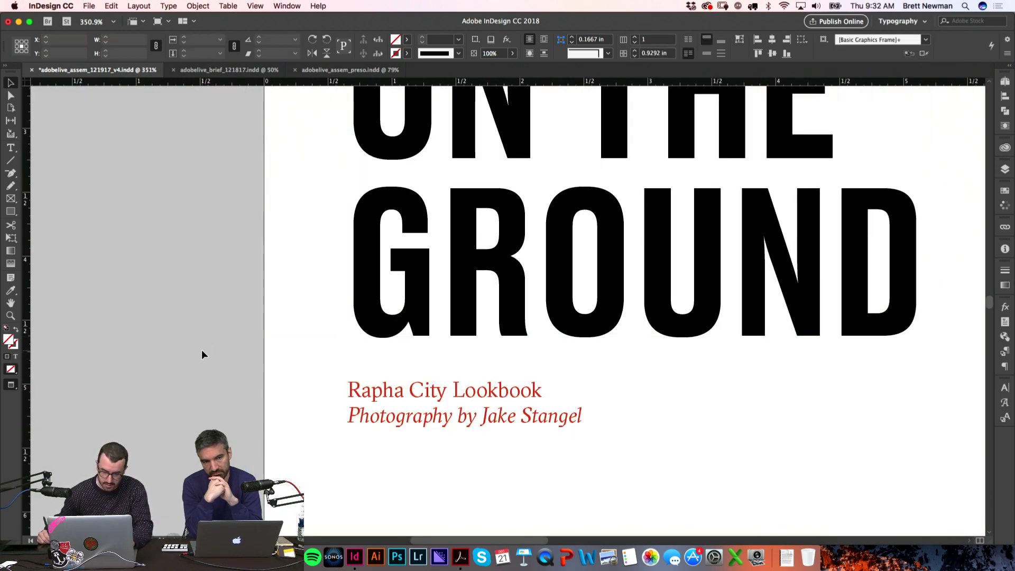
key("super+z")
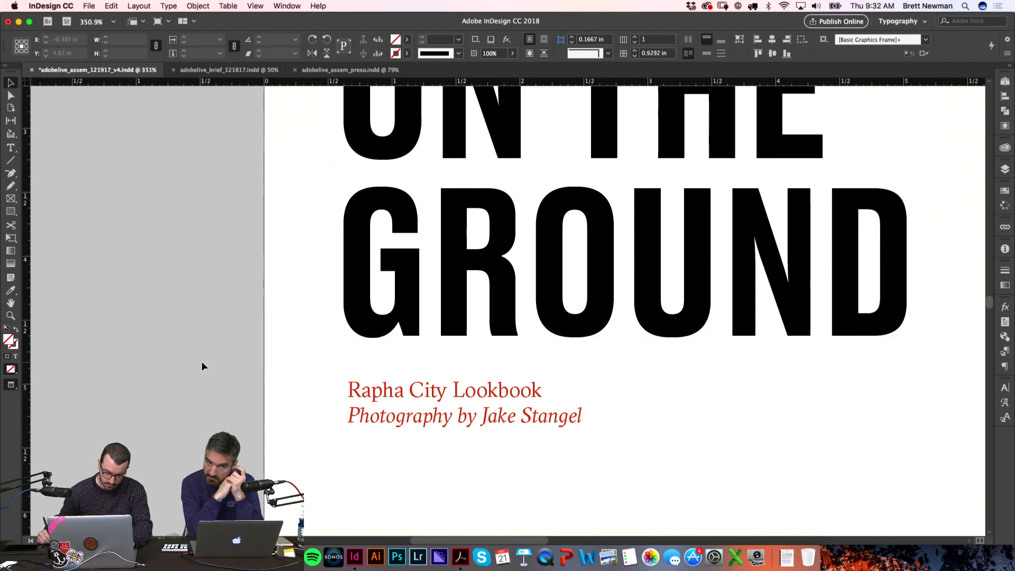
key("w")
Step: Inspect the G of GROUND closely, then add a vertical guide at 0.6528 in on the headline's left edge
key("z")
left_click_drag(295, 200, 474, 358)
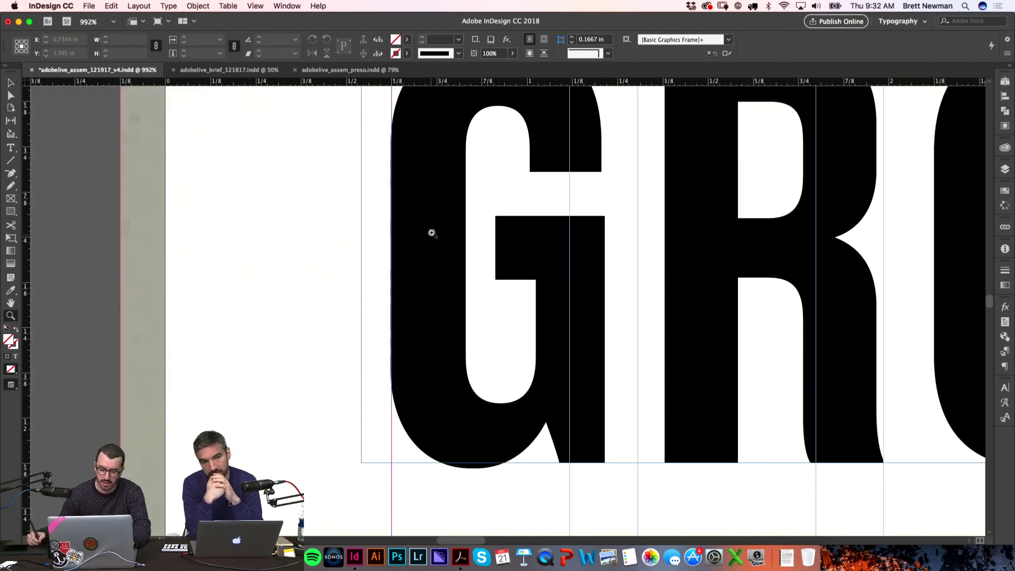
key("super+4")
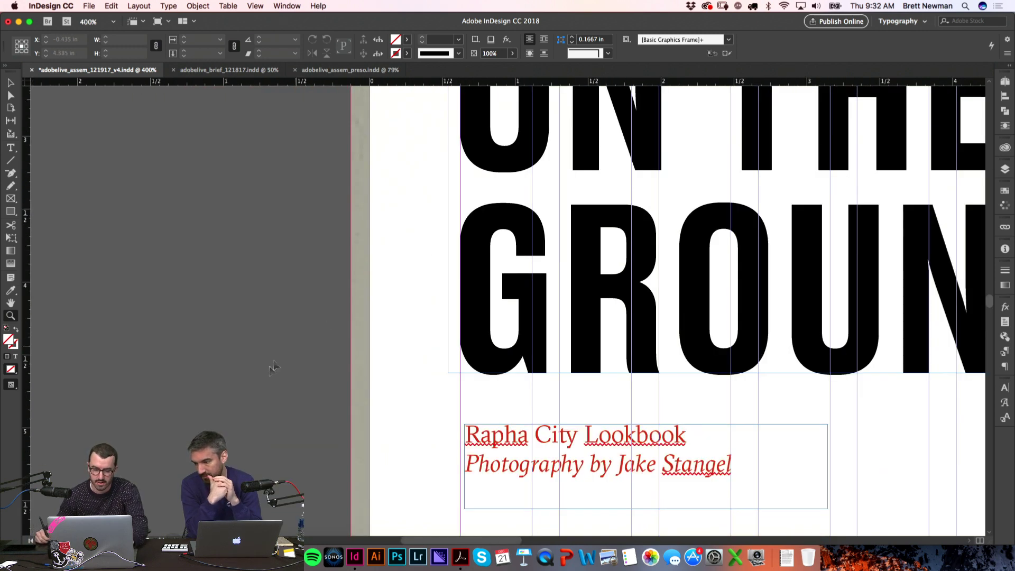
key("w")
key("v")
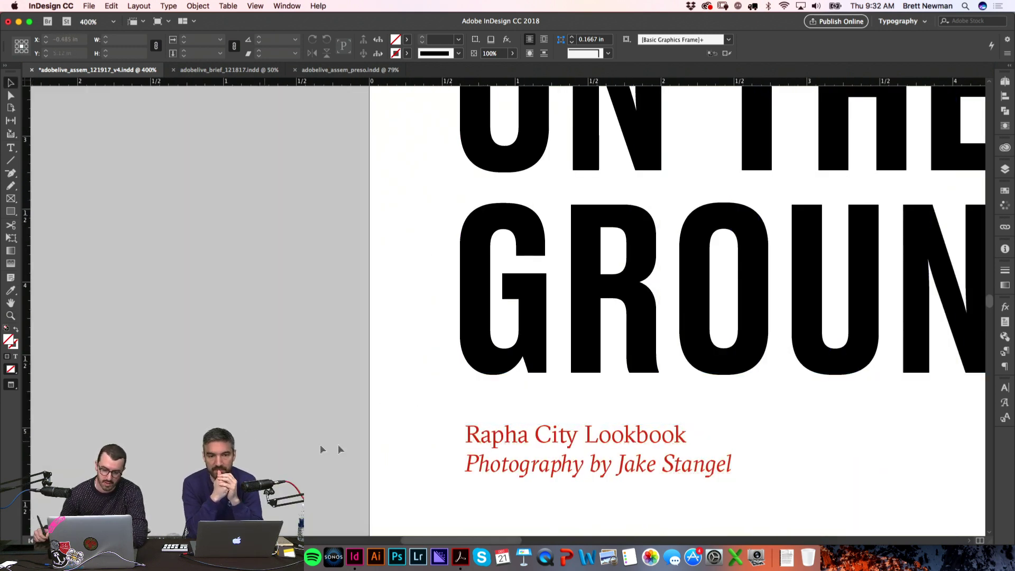
key("w")
key("w")
key("w")
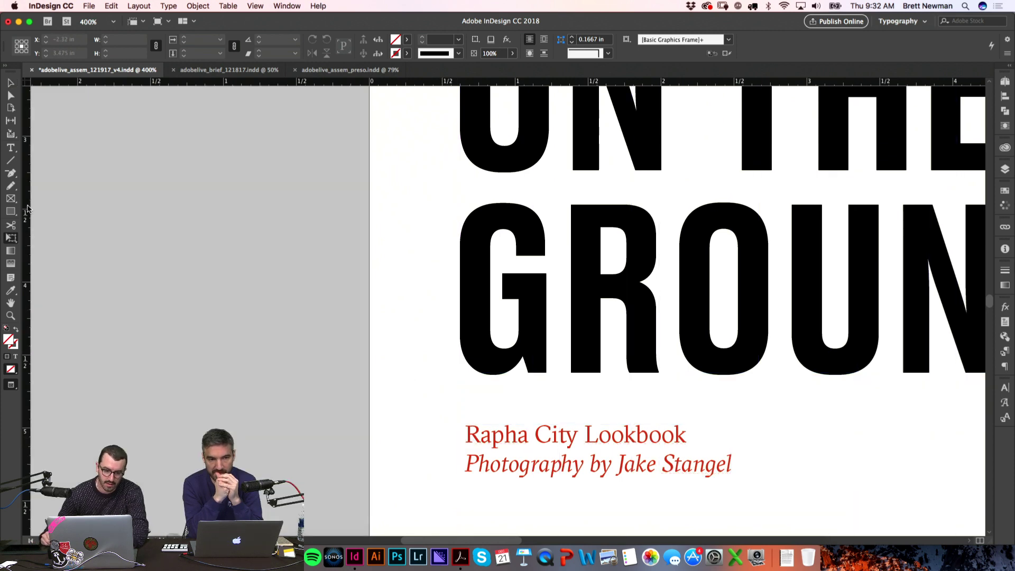
left_click_drag(25, 188, 464, 178)
key("w")
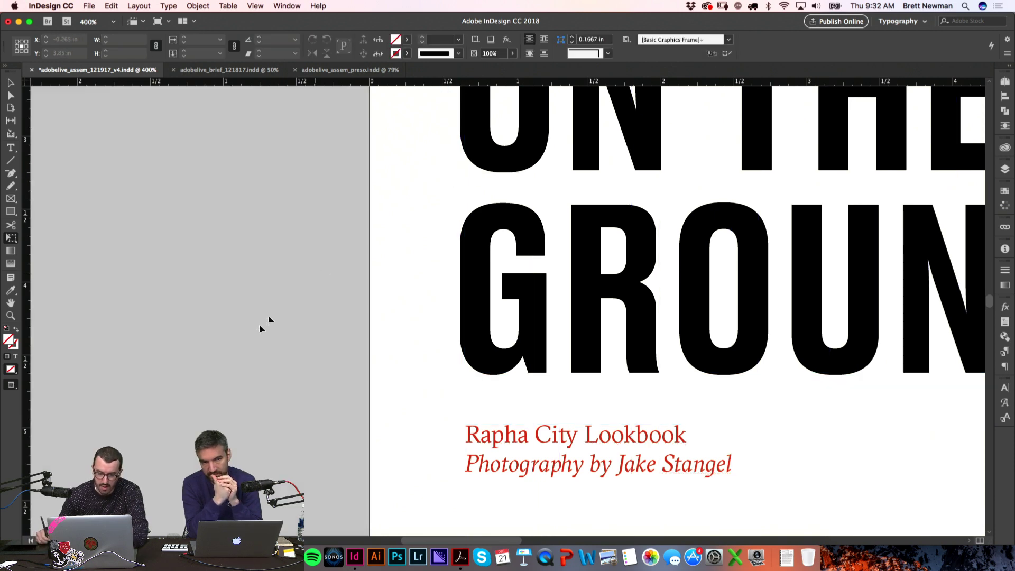
scroll(426, 347, "down", 1)
scroll(518, 284, "right", 3)
Step: Delete the GROUND line of the headline, then restore it with undo
scroll(555, 284, "down", 1)
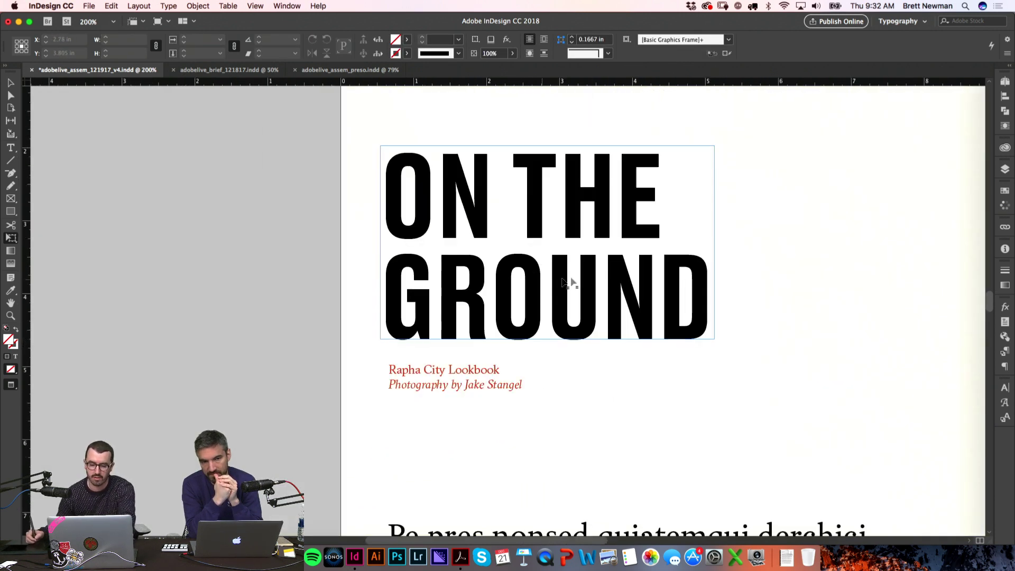
scroll(555, 284, "right", 3)
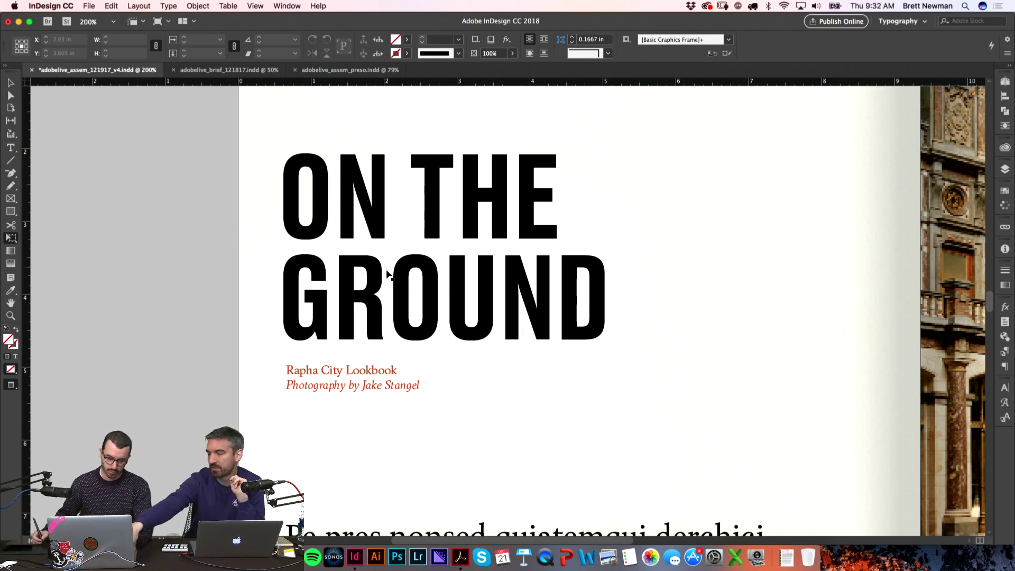
double_click(396, 305)
triple_click(397, 305)
key("BackSpace")
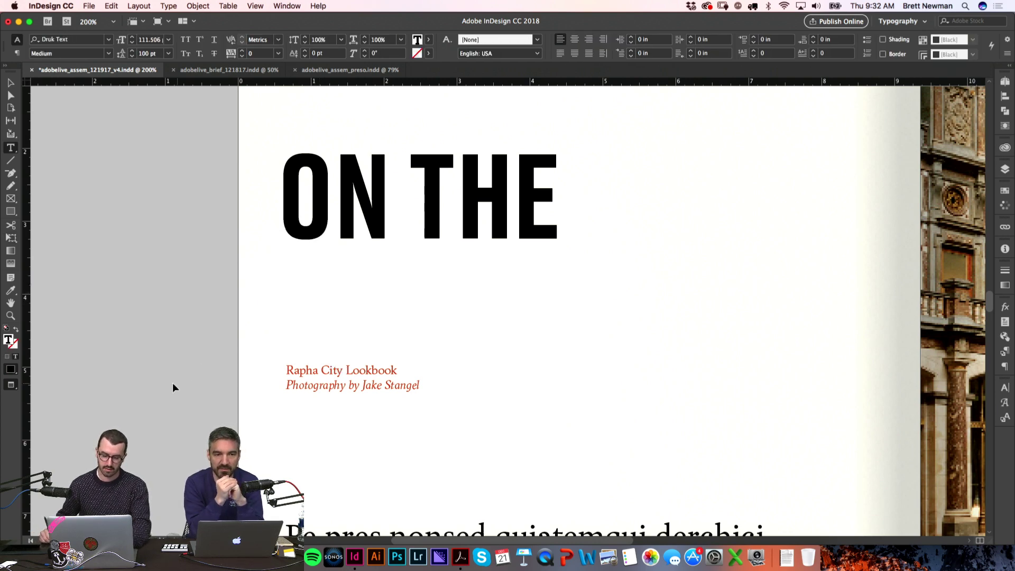
key("Escape")
key("ctrl+z")
Step: Zoom to 100% and scroll down through the document to the pale pink spread 15–16
scroll(312, 349, "right", 4)
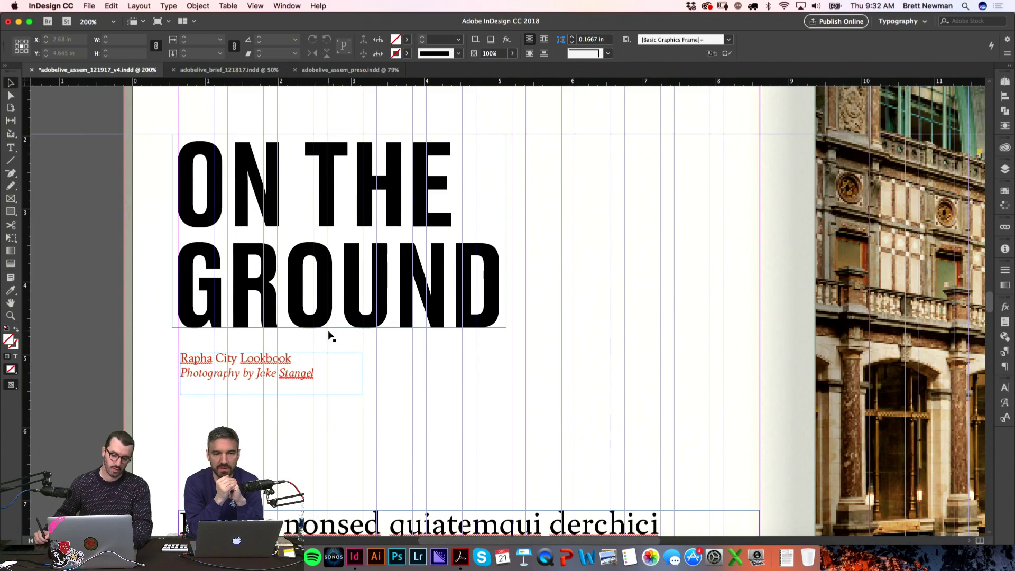
key("w")
key("ctrl+1")
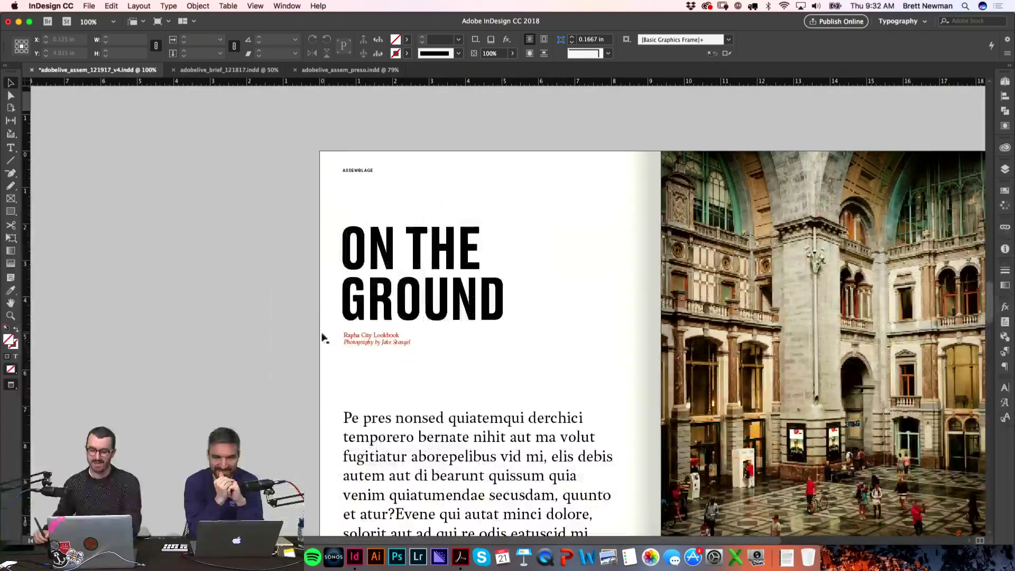
scroll(360, 325, "right", 5)
scroll(359, 325, "down", 3)
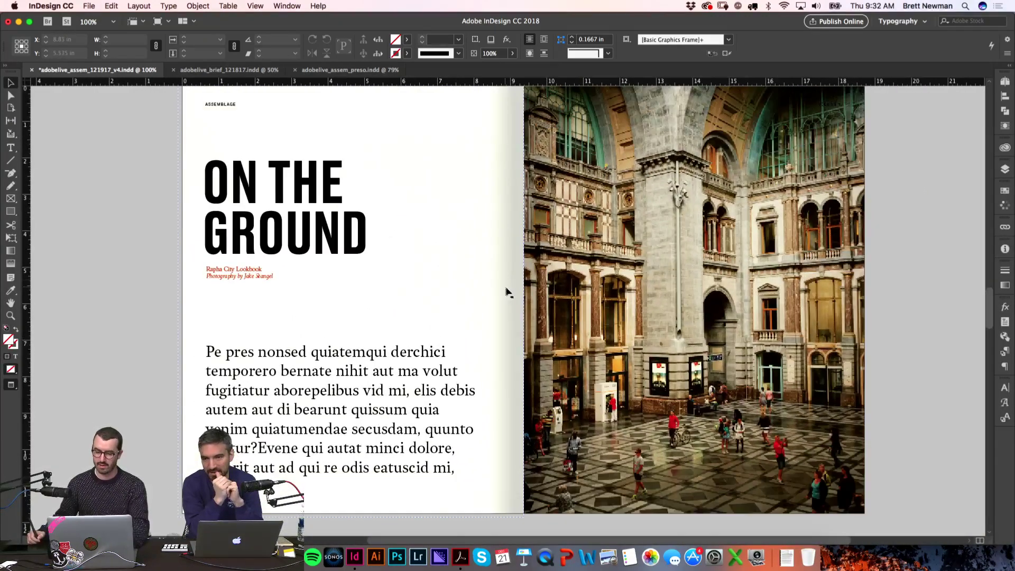
scroll(920, 257, "up", 1)
scroll(920, 257, "left", 1)
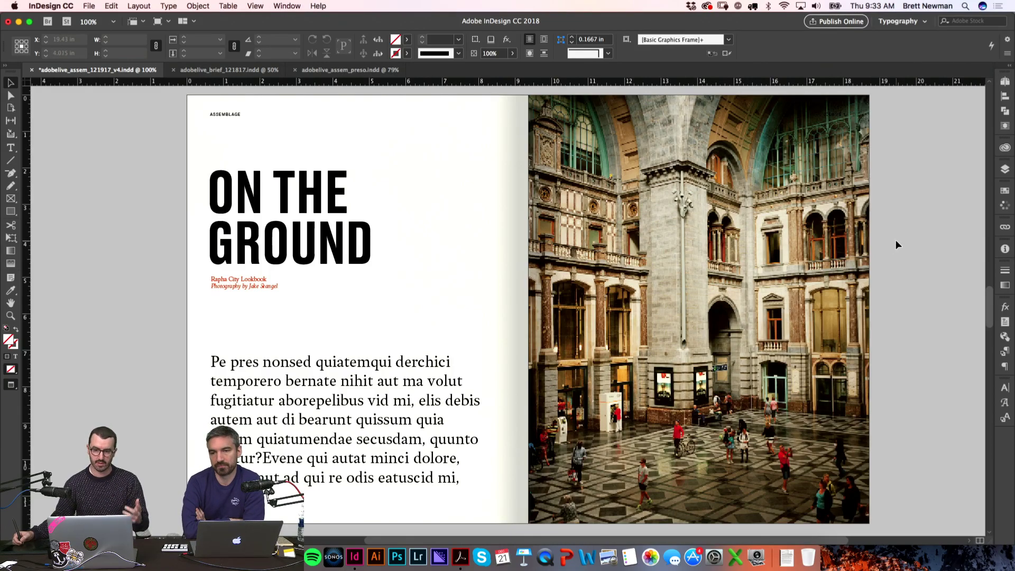
left_click_drag(991, 298, 981, 498)
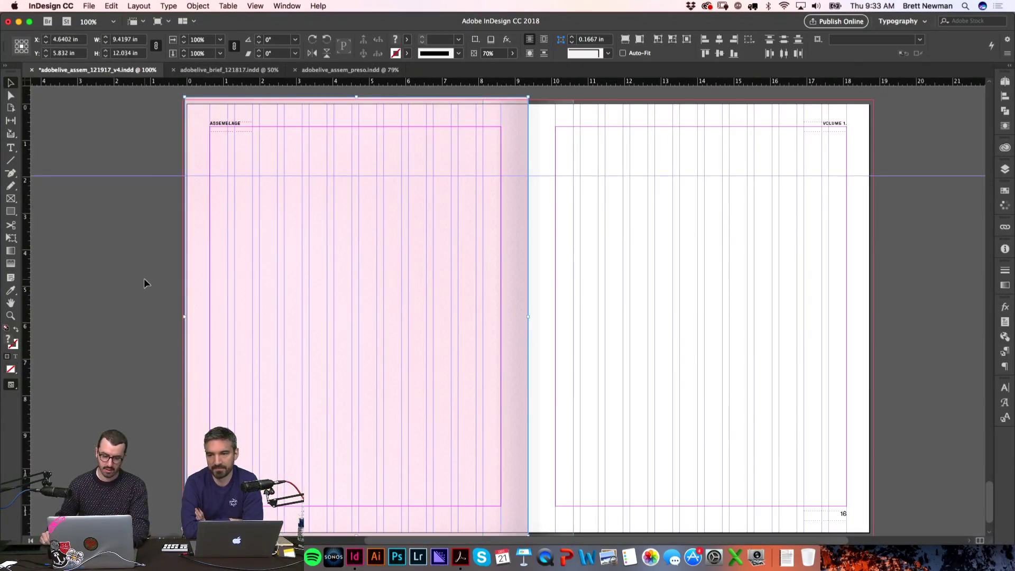
Step: Stretch the pink frame's left edge to the bleed so it measures 9.475 × 12.034 in
left_click(295, 333)
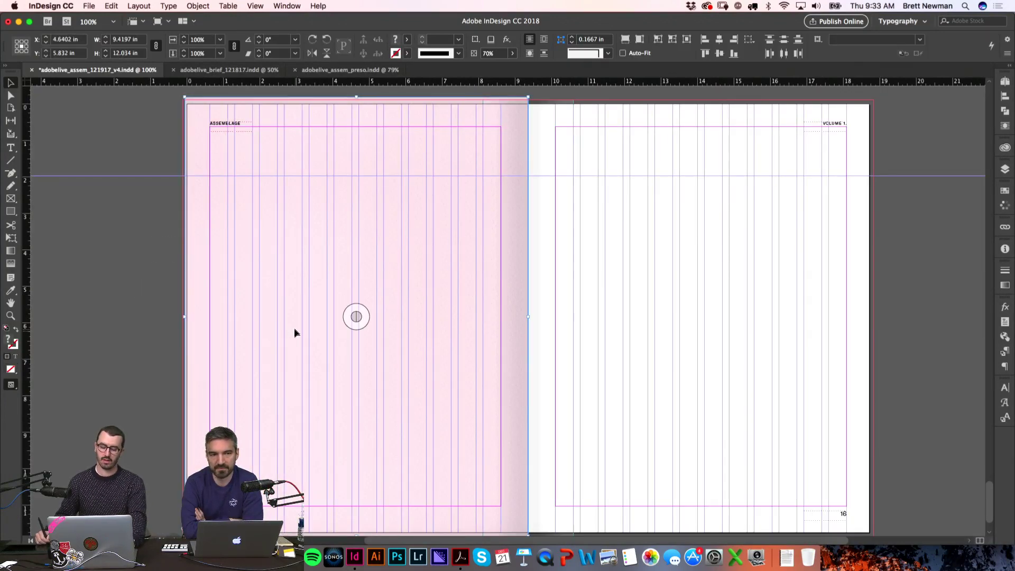
left_click_drag(184, 321, 182, 321)
left_click(145, 356)
key("w")
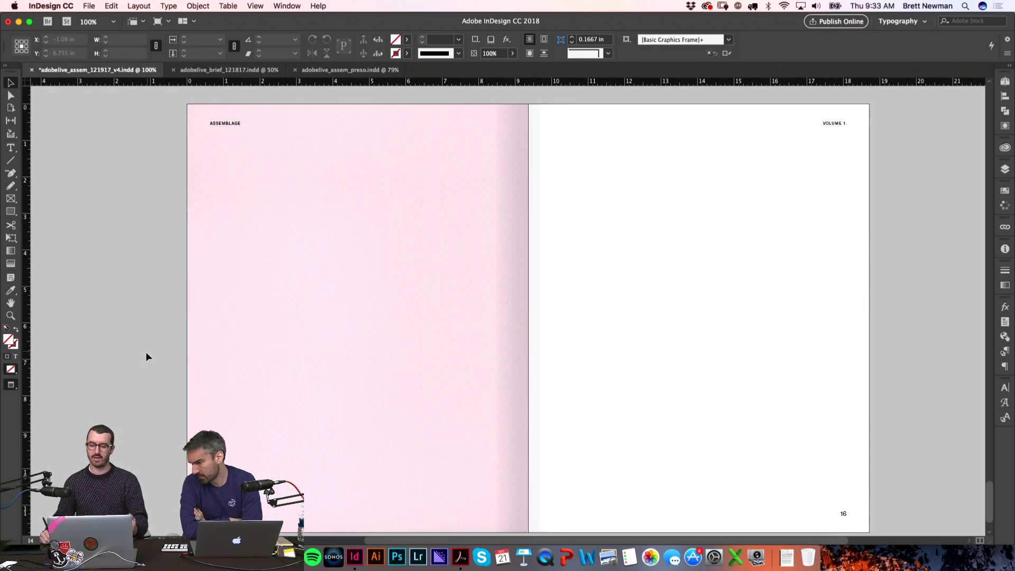
left_click_drag(145, 295, 251, 382)
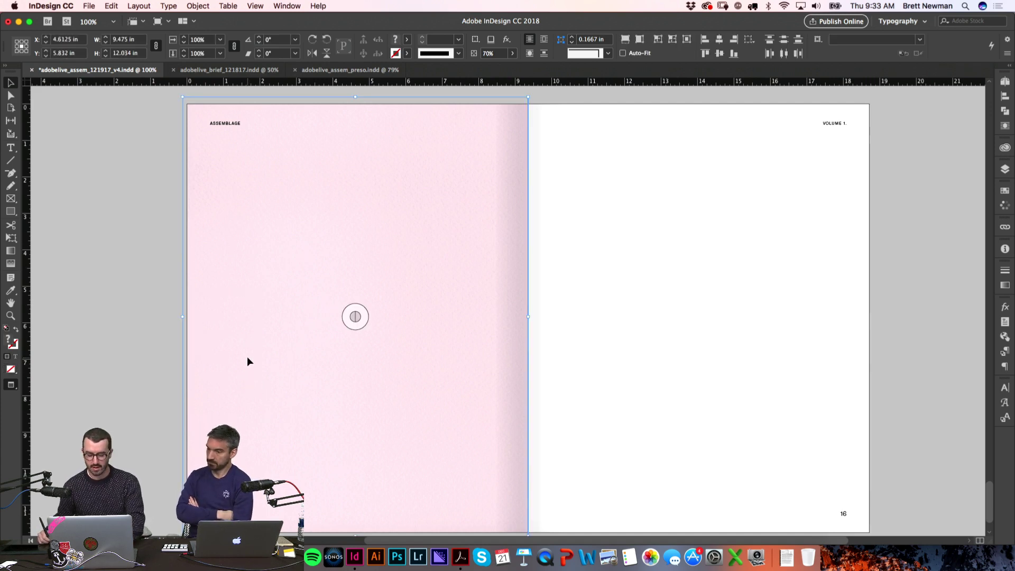
left_click(176, 333)
key("w")
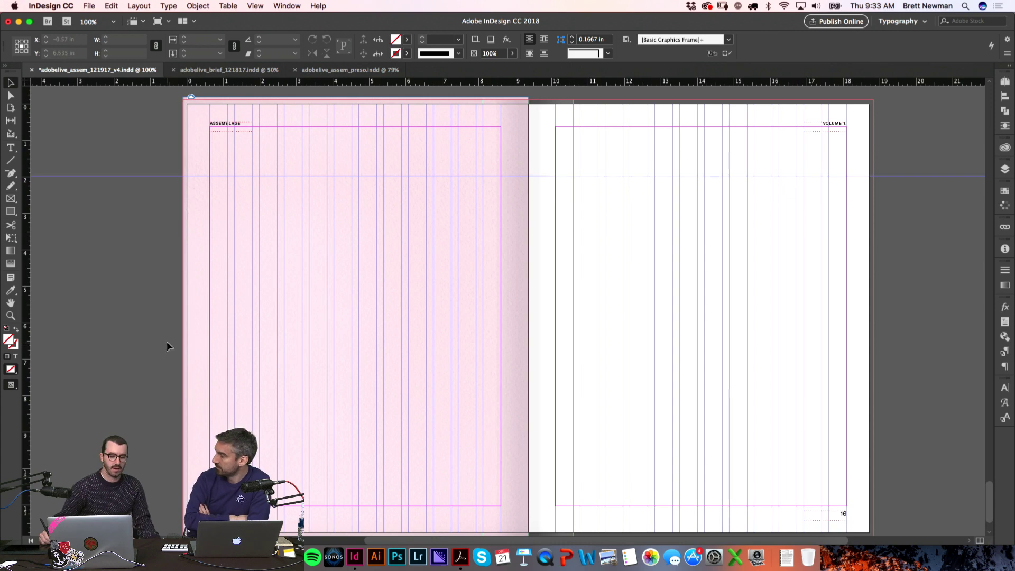
left_click(241, 362)
key("super+Tab")
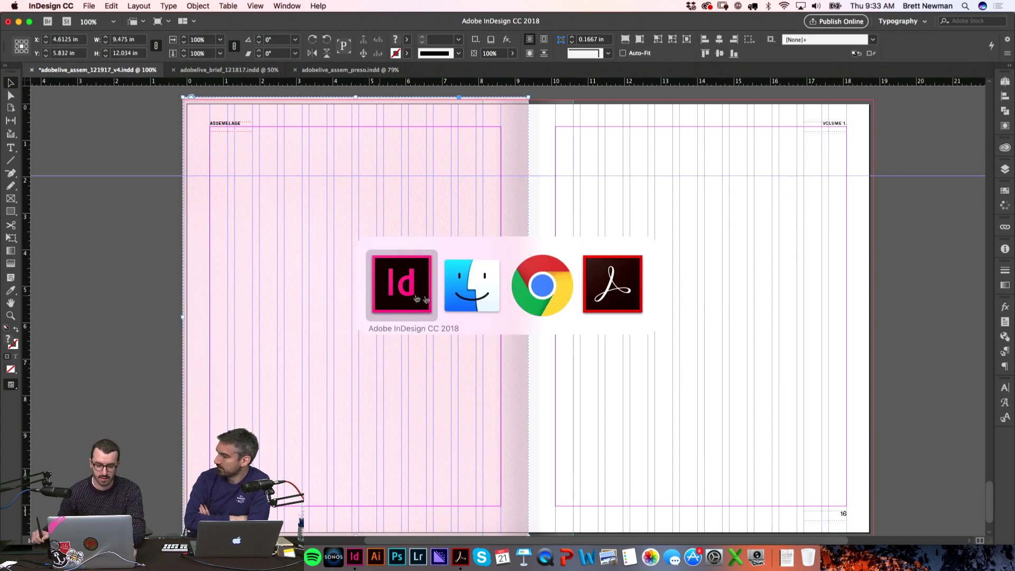
key("space")
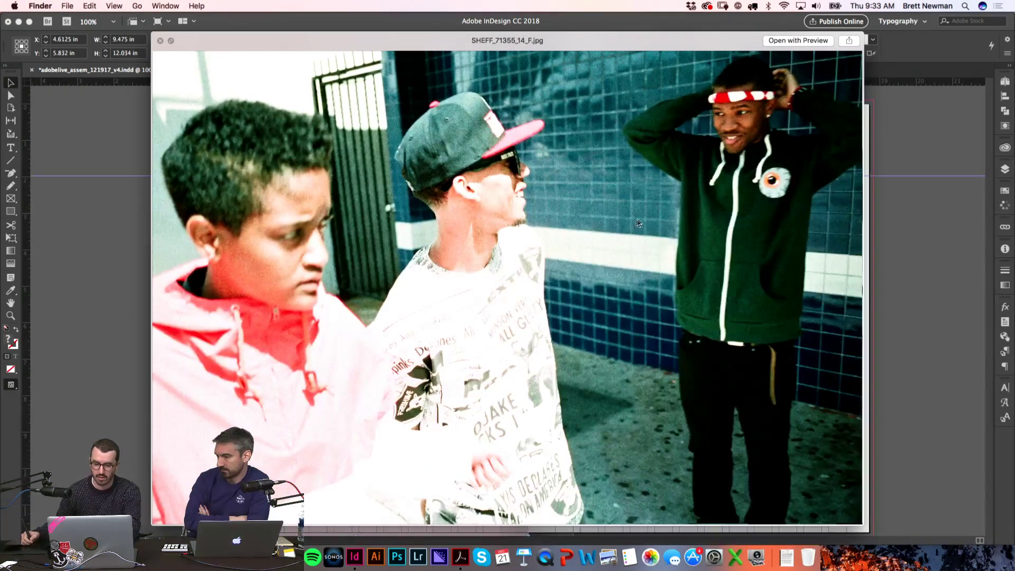
key("Down")
key("Down")
key("Down")
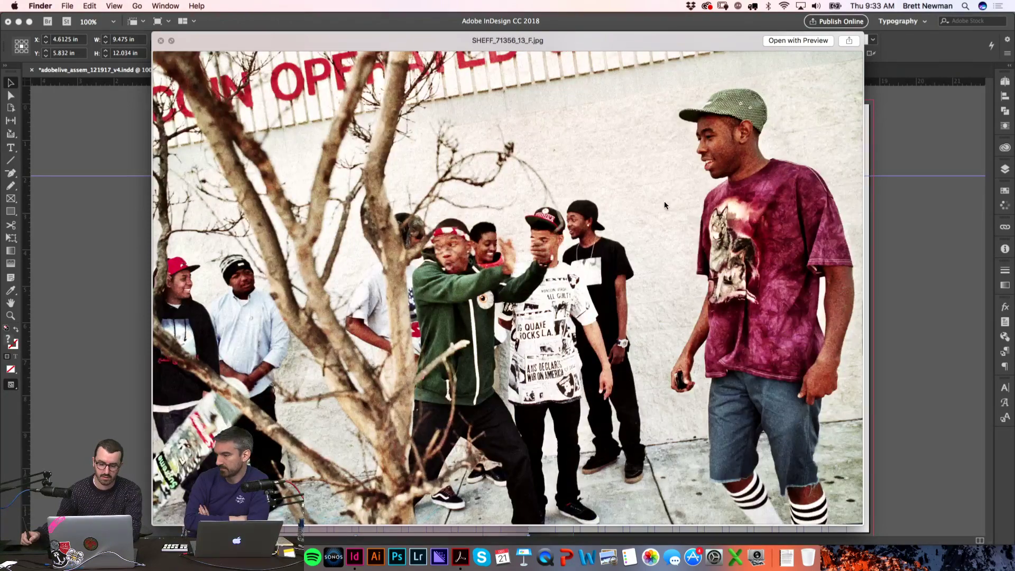
key("Down")
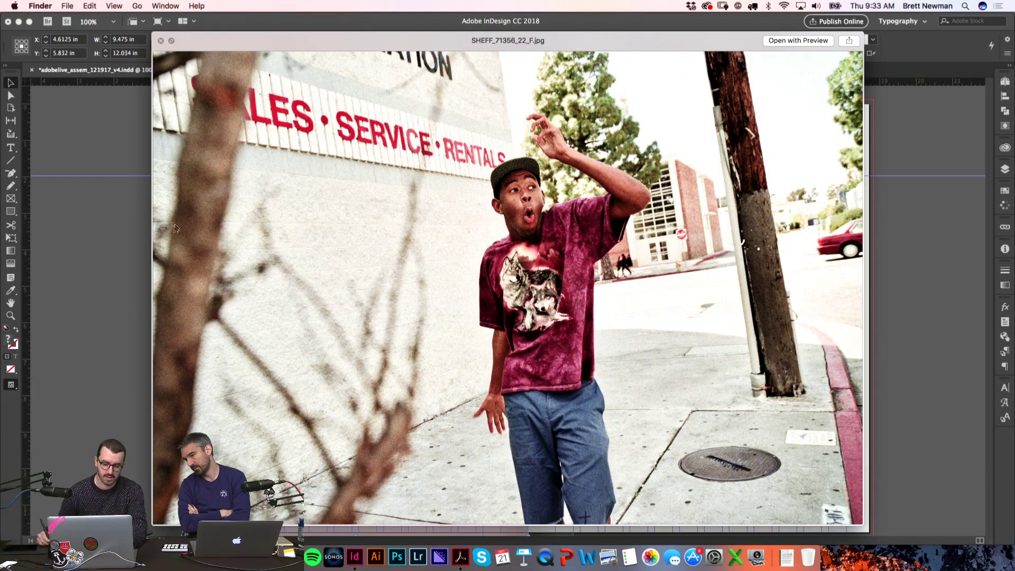
key("space")
left_click(128, 307)
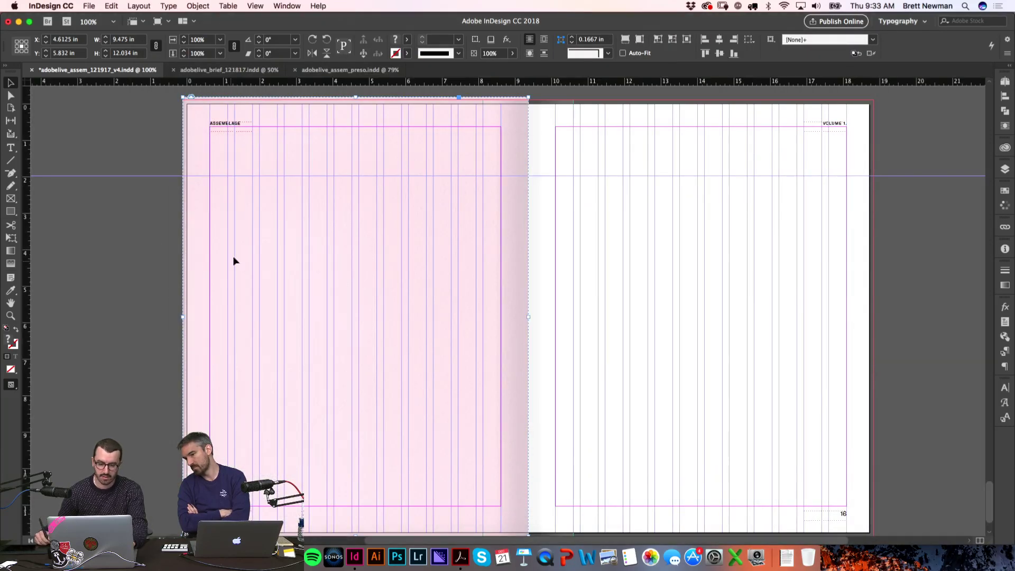
Step: Option-drag a copy of the pink background frame onto page 16 and preview the spread
left_click_drag(237, 264, 580, 279)
left_click(889, 265)
key("w")
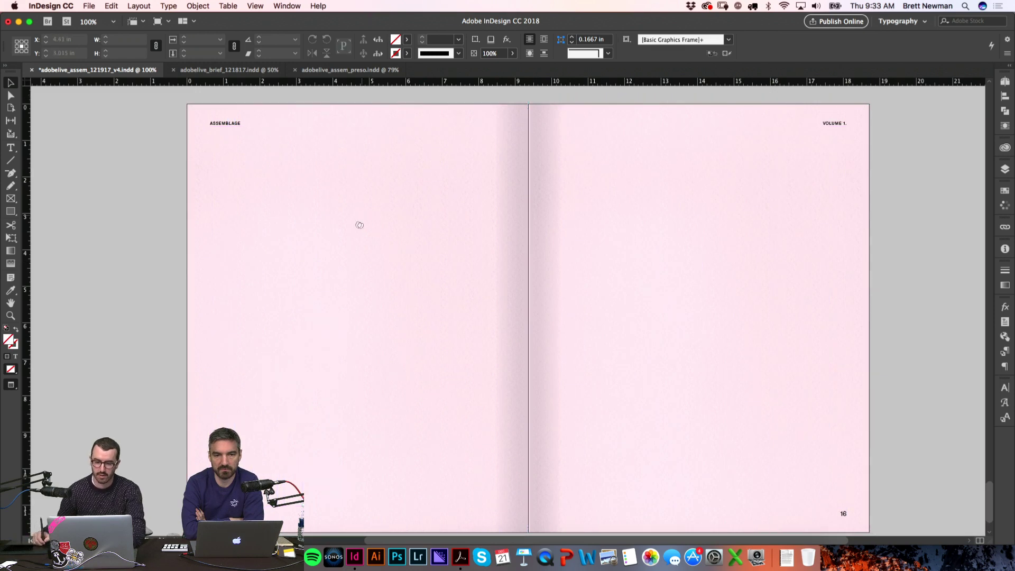
scroll(363, 220, "down", 1)
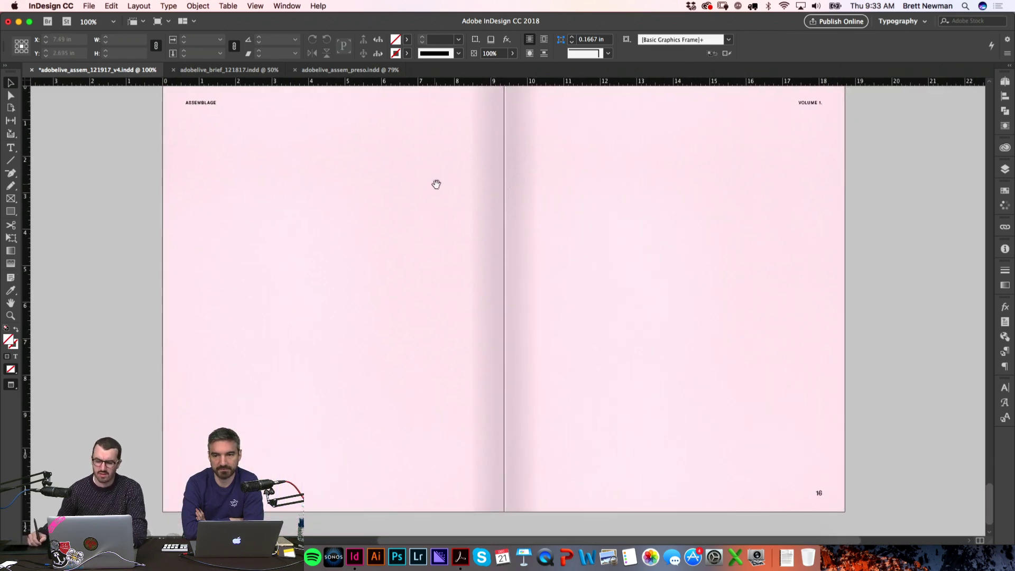
scroll(435, 183, "up", 2)
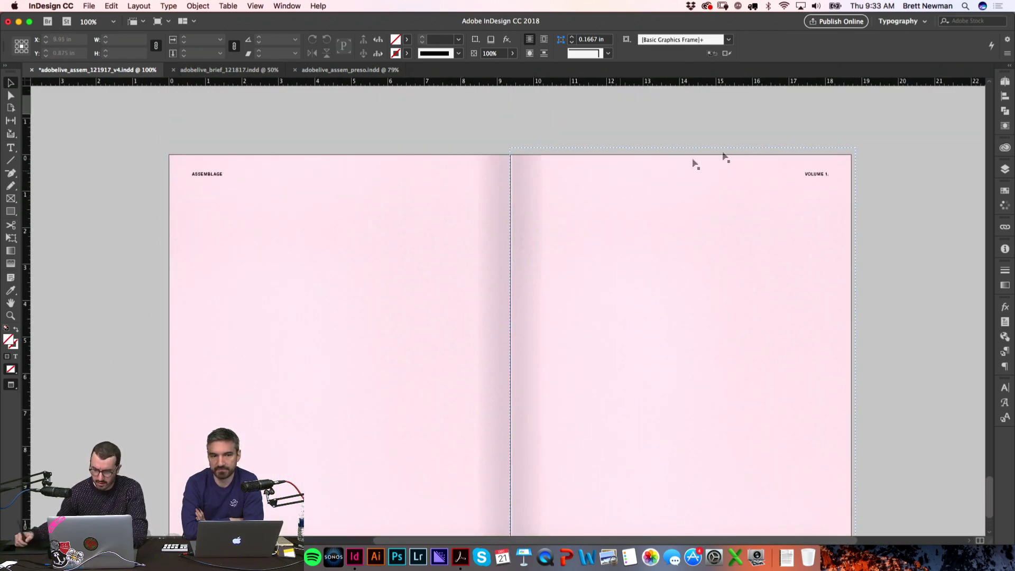
Step: Check the A-Master in the Pages panel, then return to spread 15–16
left_click(1003, 97)
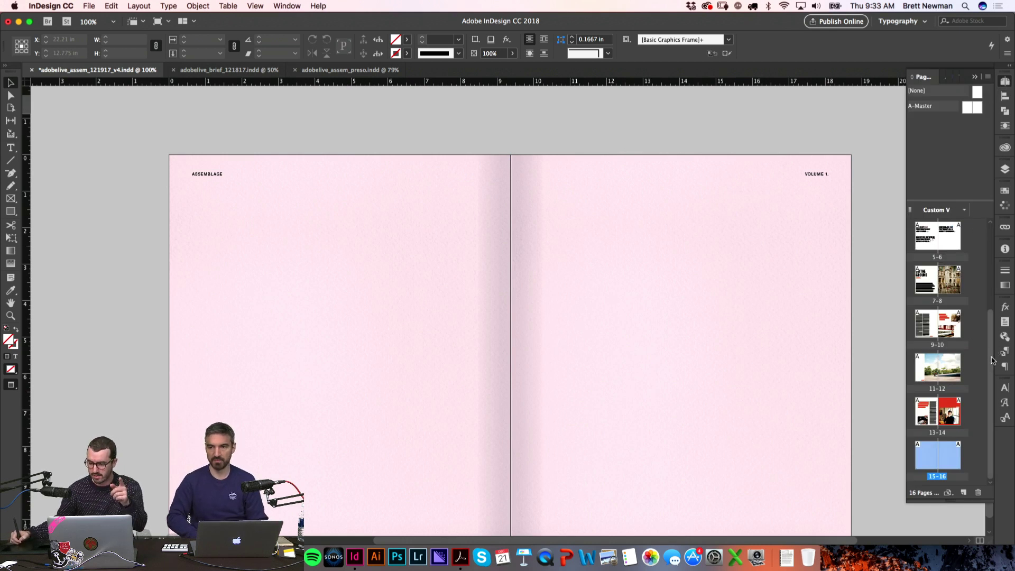
left_click_drag(992, 358, 984, 215)
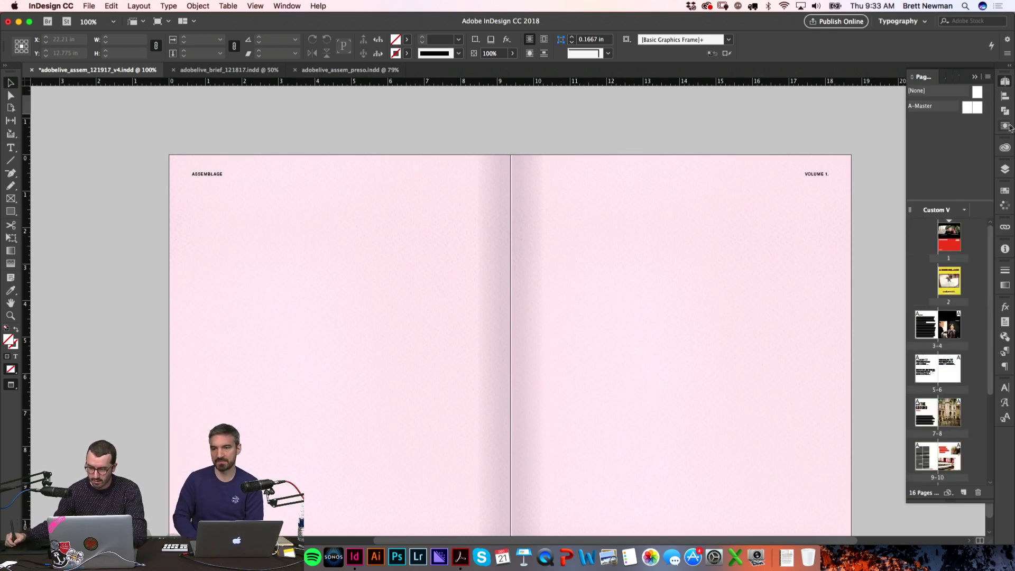
double_click(966, 108)
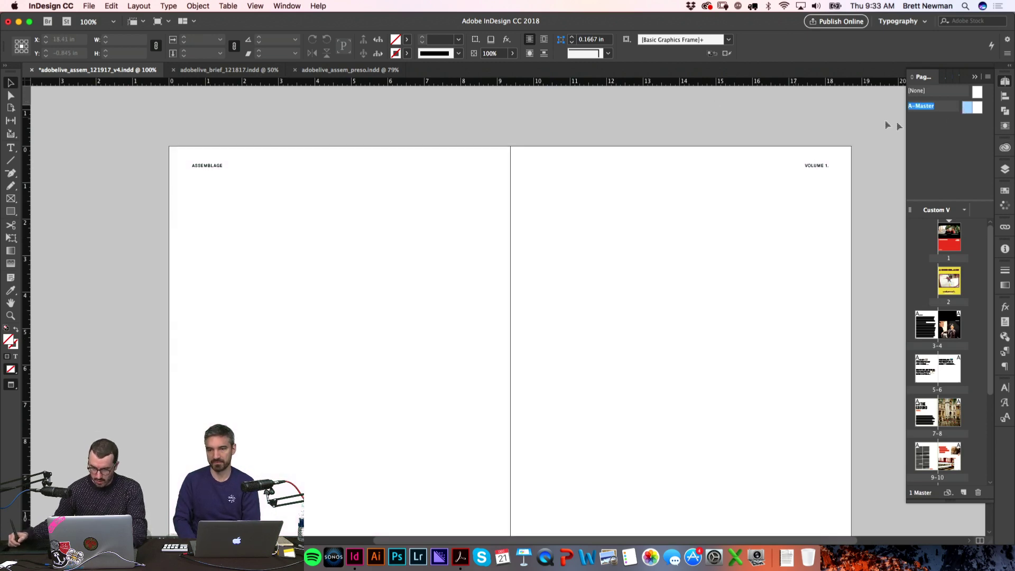
scroll(987, 257, "down", 5)
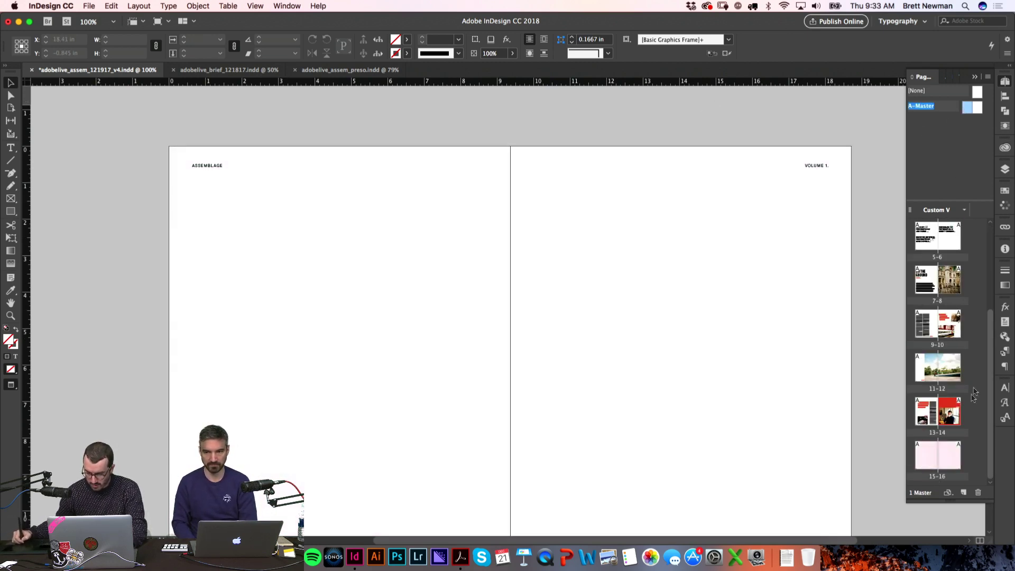
double_click(937, 455)
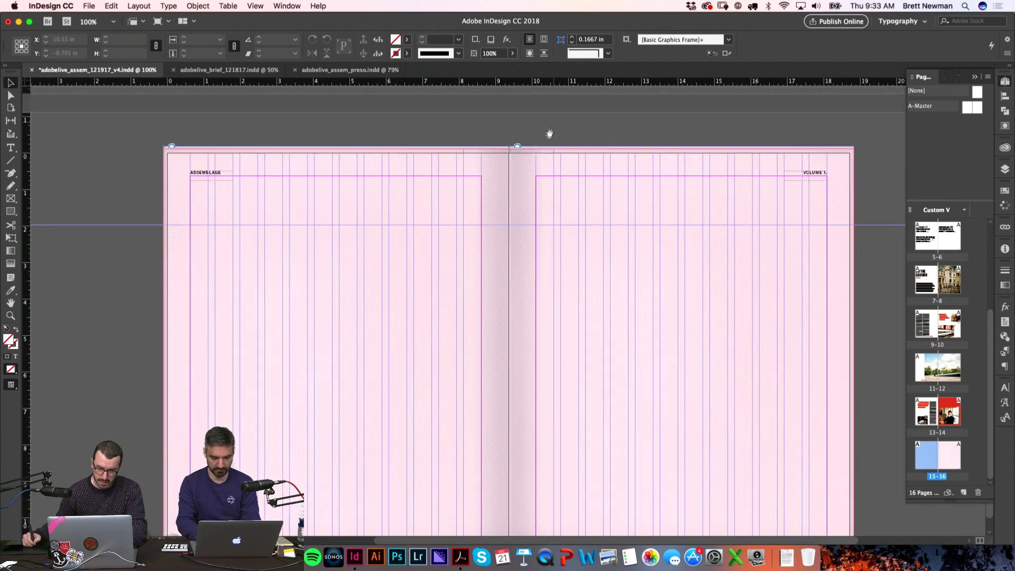
Step: Toggle the Gutter layer's shading off and on to compare the pink spread, then preview it
left_click(478, 172)
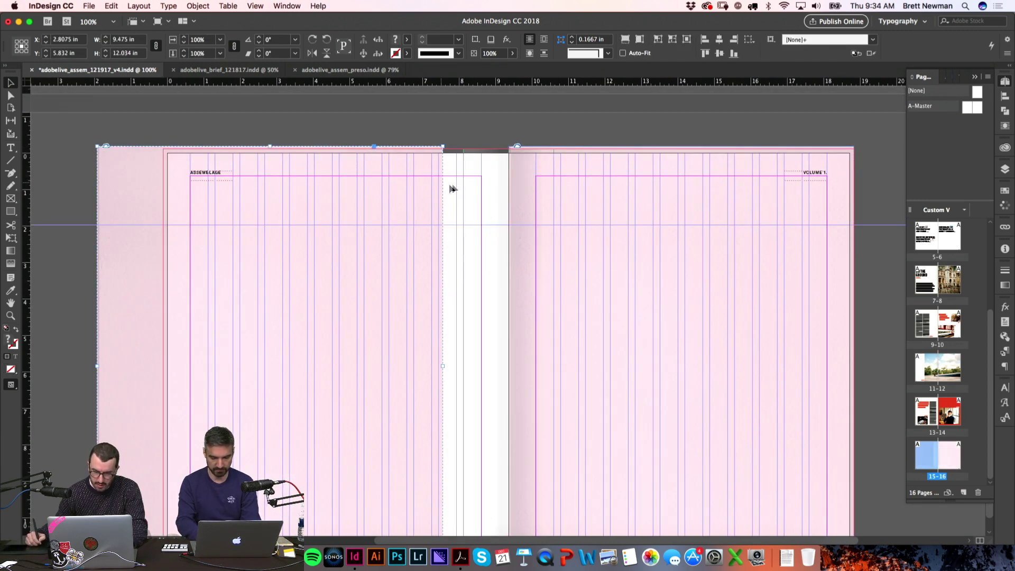
left_click(1006, 169)
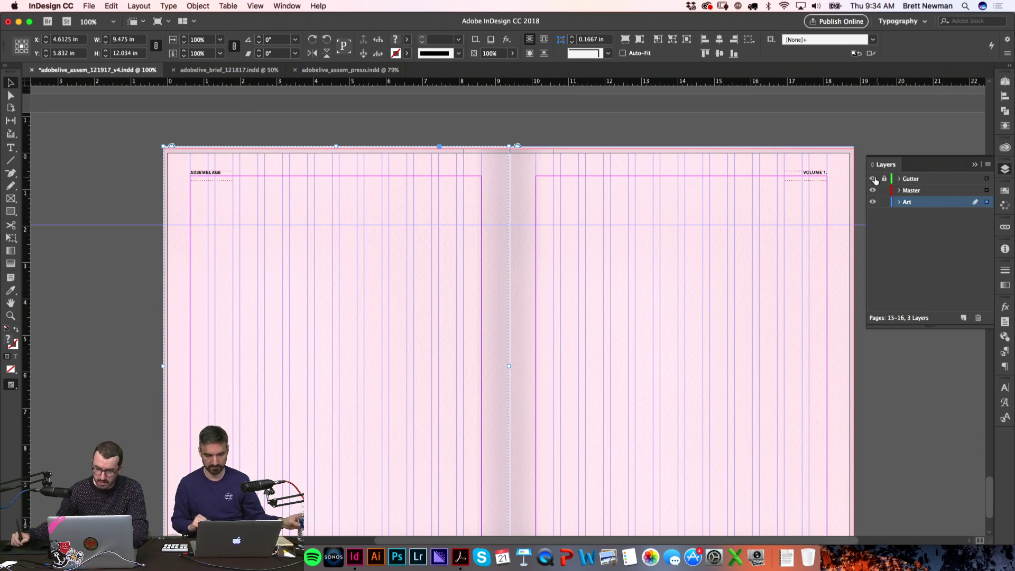
left_click(873, 179)
left_click(873, 179)
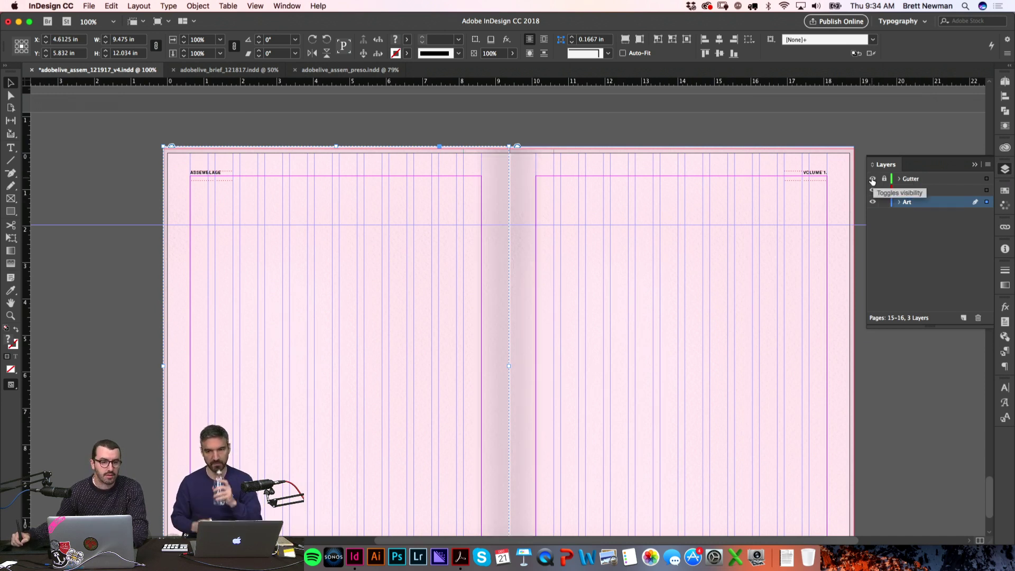
left_click(873, 179)
left_click(873, 178)
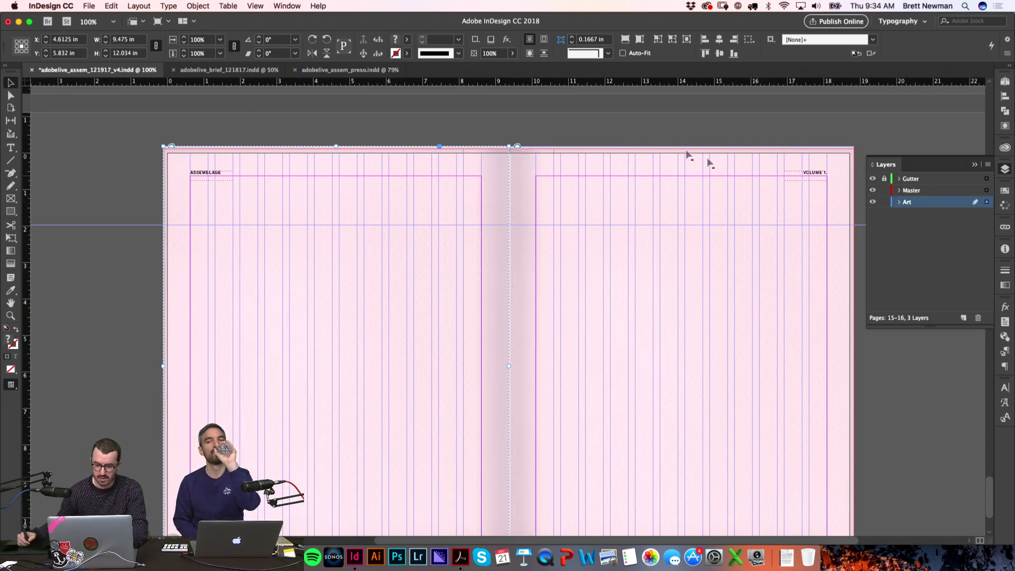
left_click(602, 134)
key("w")
scroll(602, 139, "down", 2)
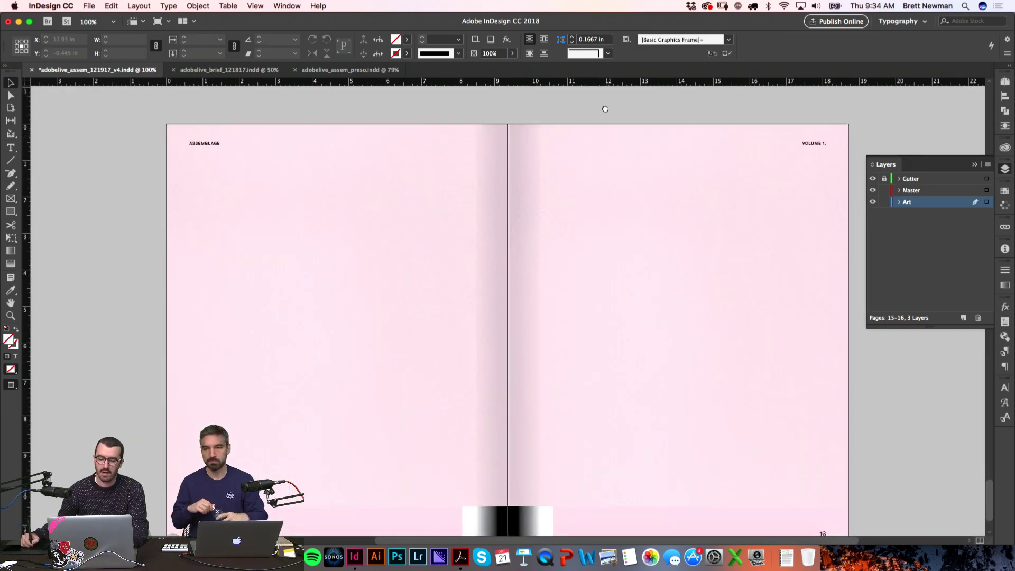
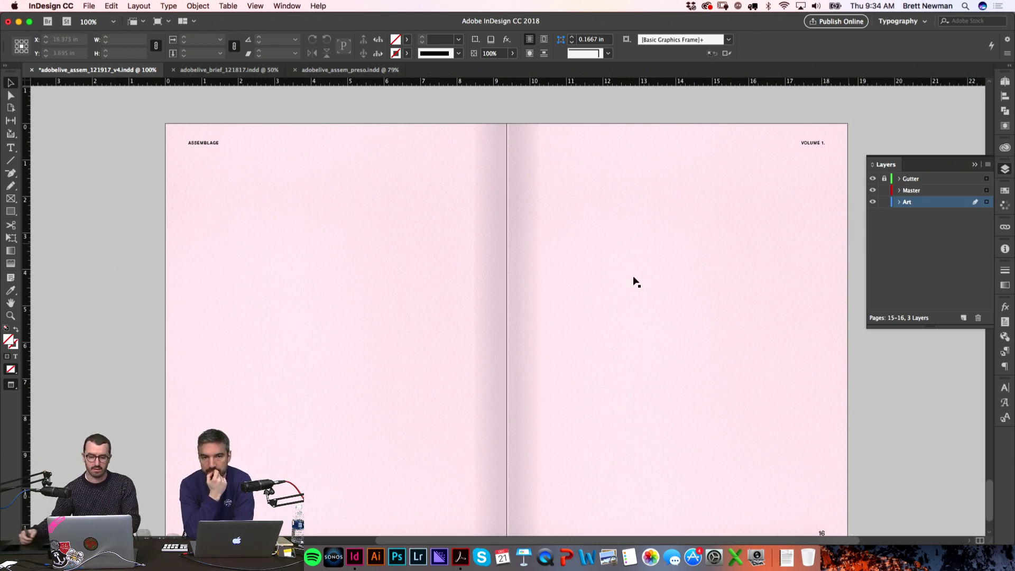
Step: Zoom out, select the ON THE GROUND heading frame, then scroll back to the blank pink spread
scroll(172, 276, "down", 2)
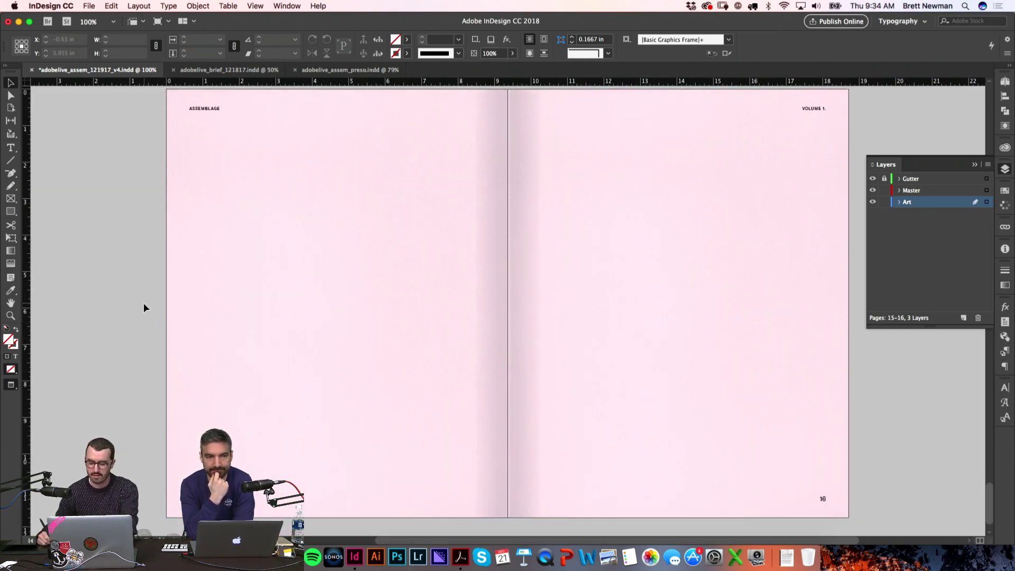
key("super+minus")
scroll(296, 211, "up", 15)
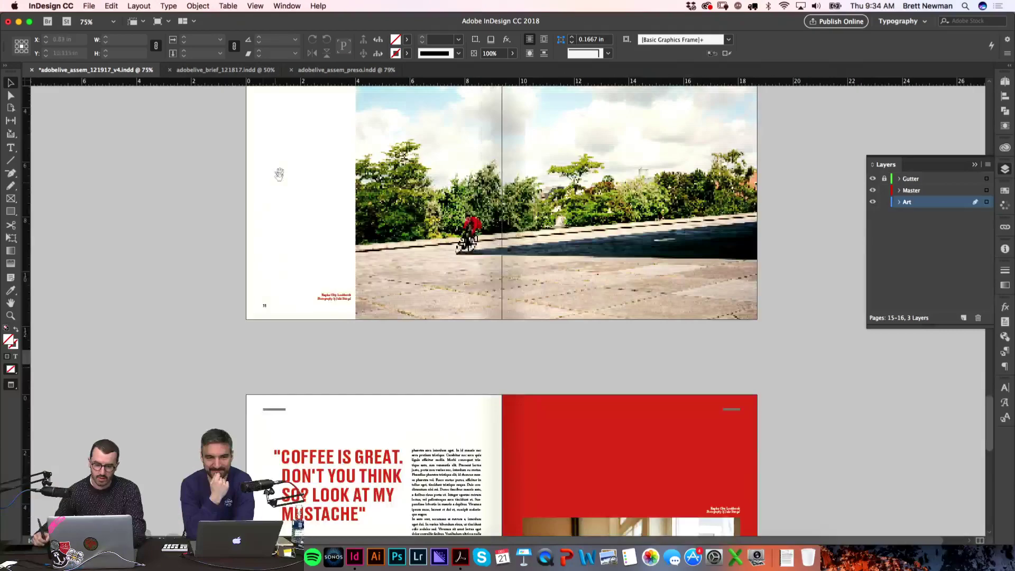
scroll(279, 189, "up", 20)
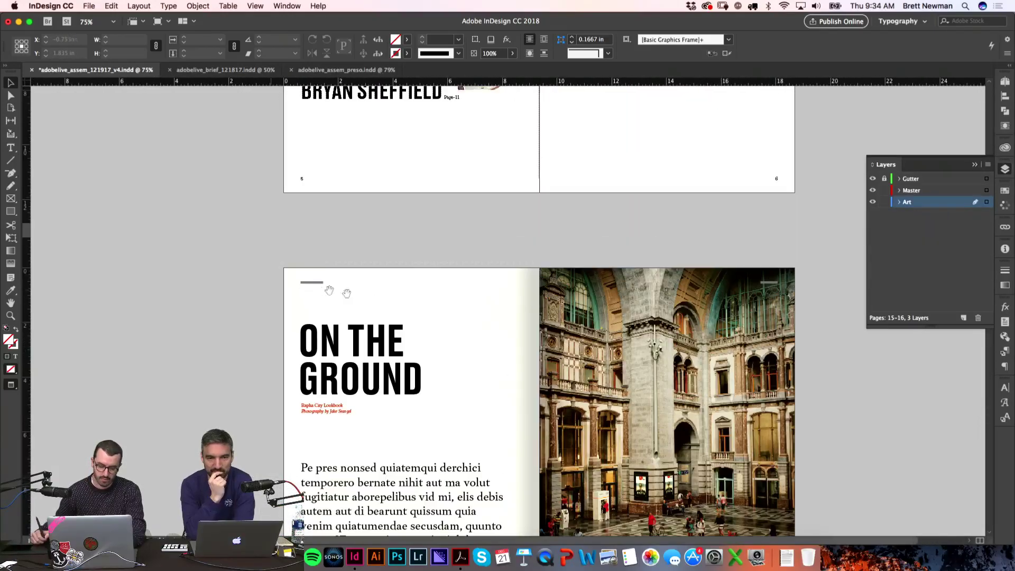
left_click(349, 338)
scroll(454, 439, "down", 10)
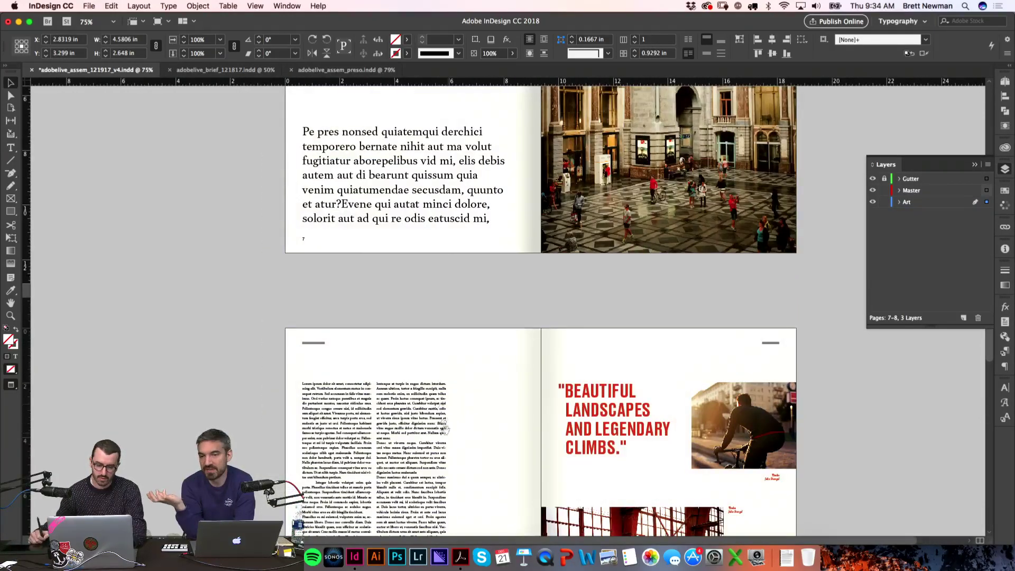
scroll(449, 432, "down", 20)
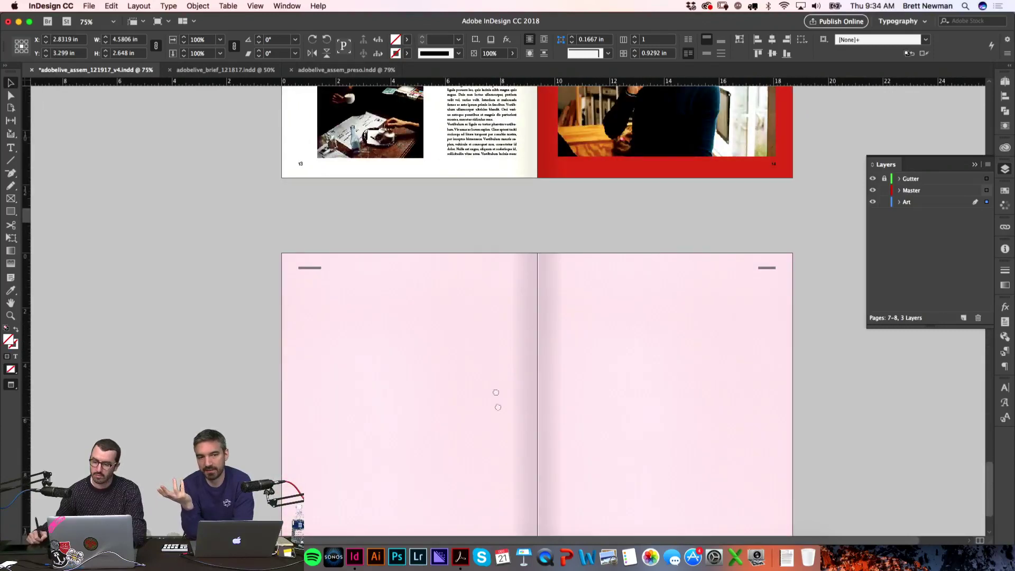
scroll(497, 393, "down", 4)
Step: Rename the Gutter layer to 'Gutter DO NOT PRINT'
double_click(912, 180)
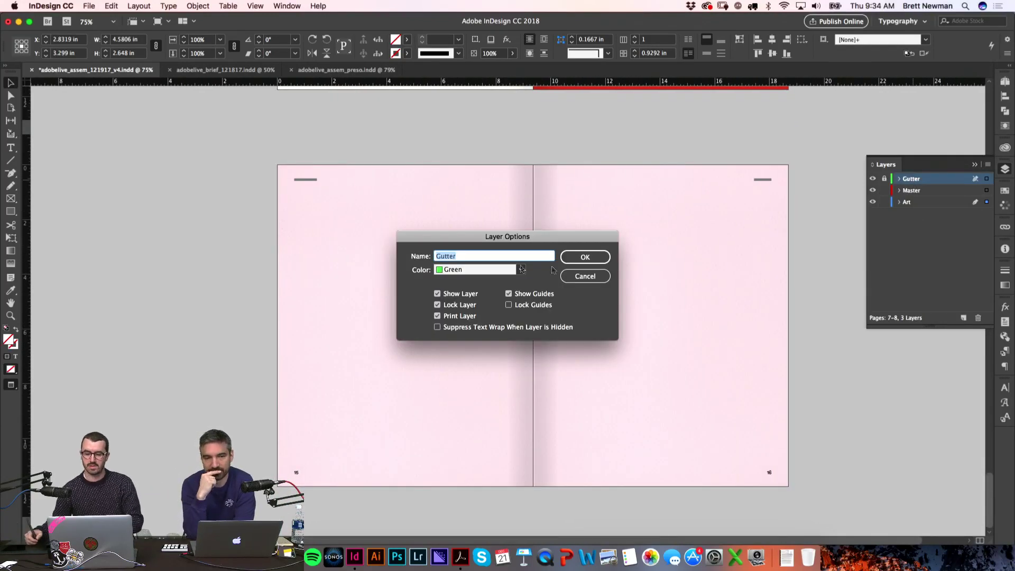
left_click(501, 256)
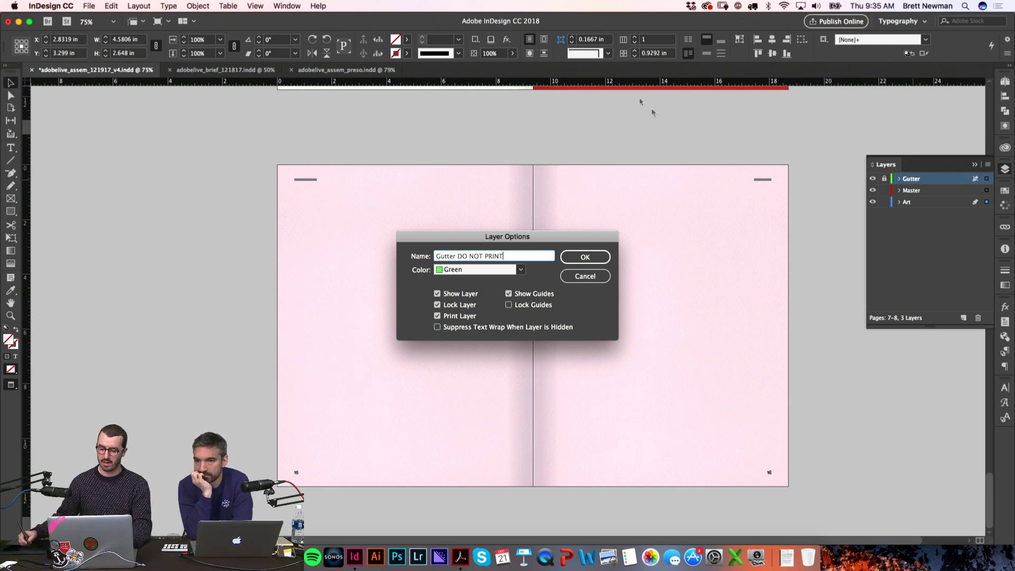
key("Return")
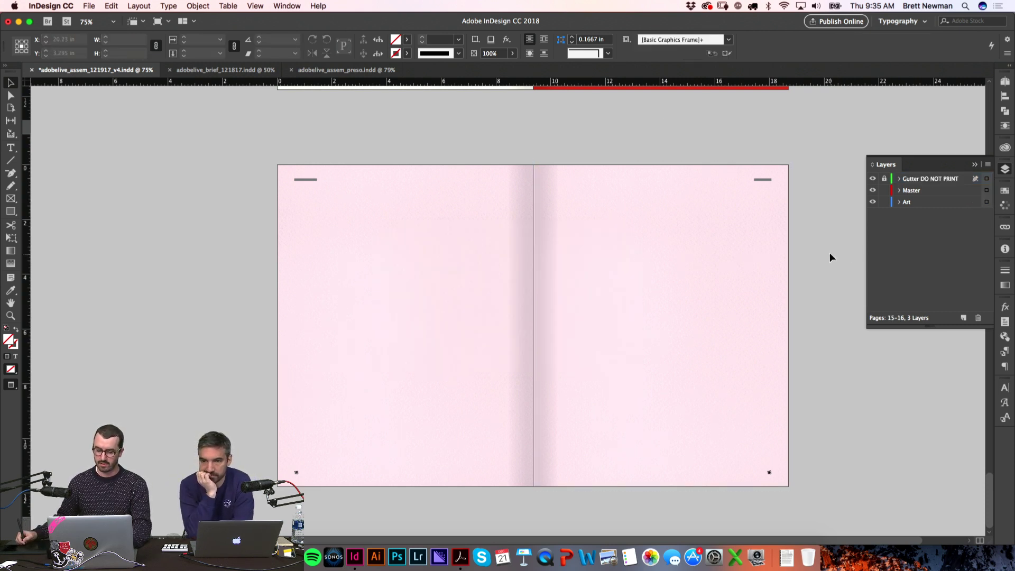
Step: Toggle the Gutter DO NOT PRINT layer off and on, then dismiss the locked-layer paste warning
key("w")
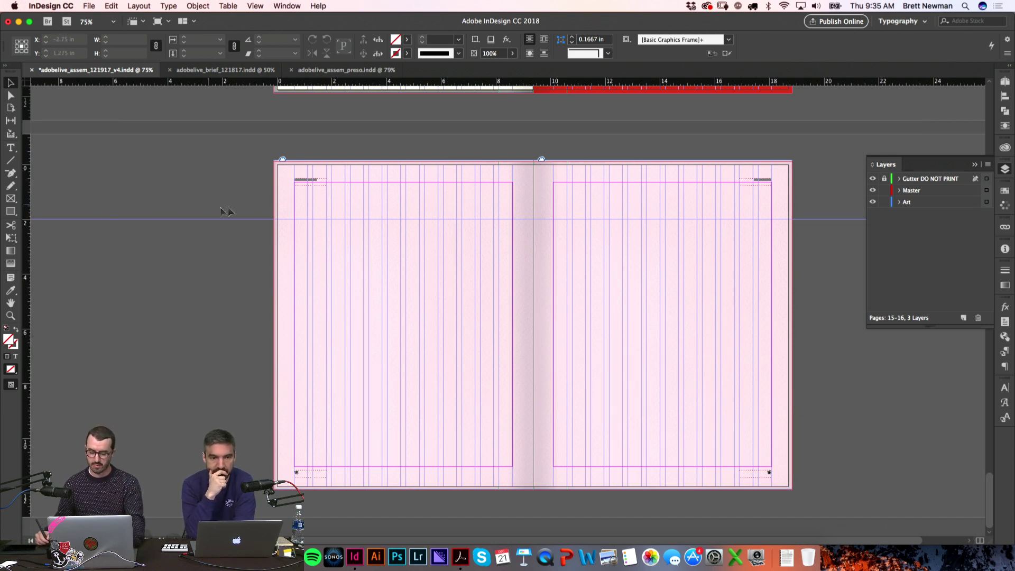
left_click(873, 179)
left_click(873, 179)
key("w")
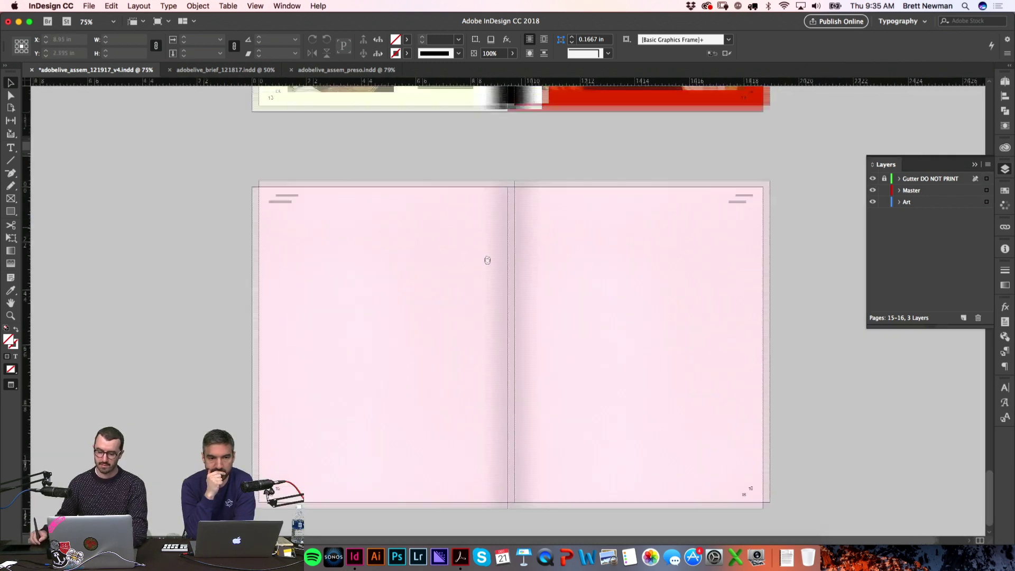
key("super+v")
left_click(561, 298)
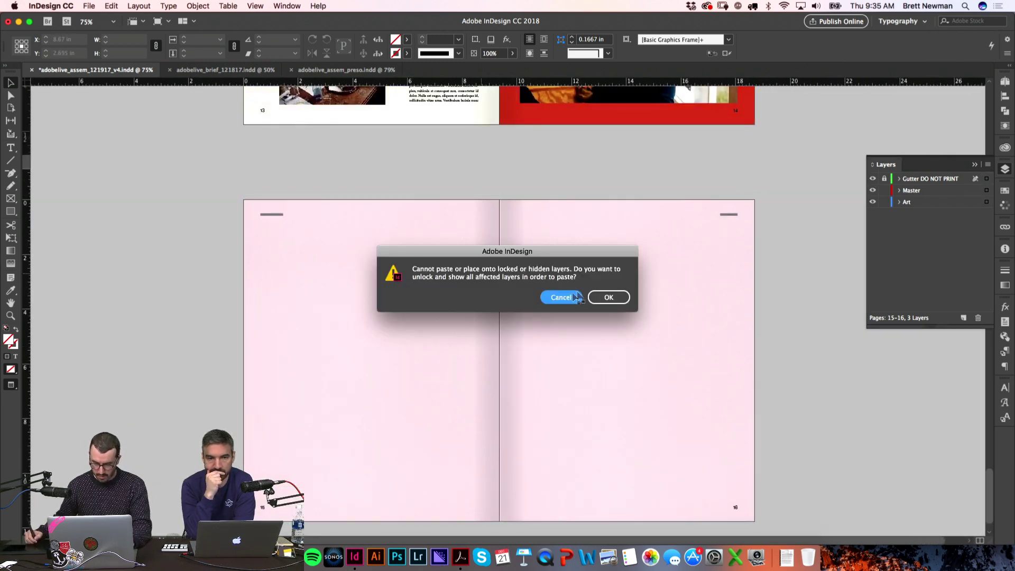
Step: Paste the heading onto the Art layer, retype it as 'ODD' and fit the frame to the text
left_click(918, 203)
key("super+v")
left_click_drag(539, 349, 400, 371)
double_click(407, 370)
key("super+a")
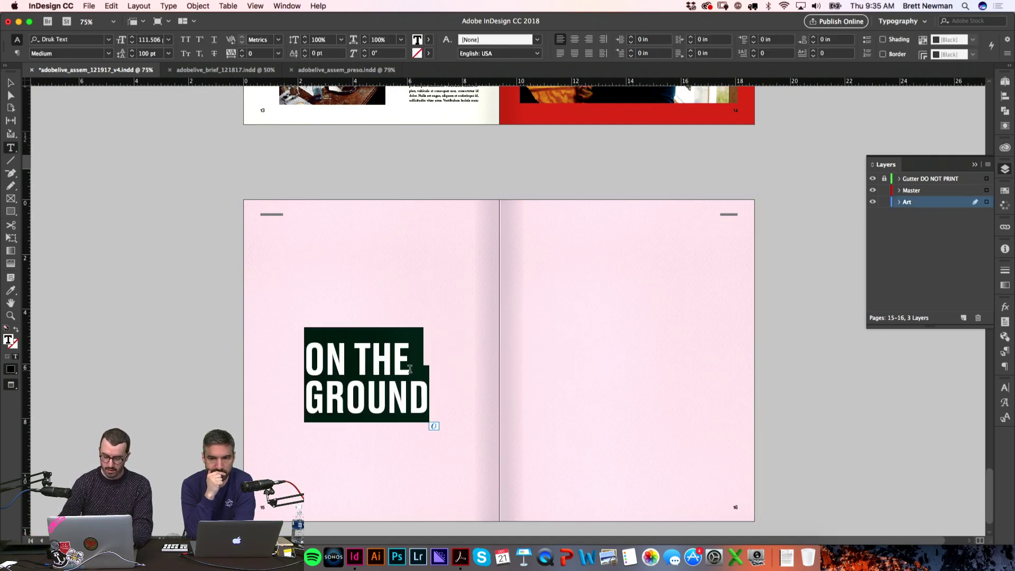
type("ODD")
key("Escape")
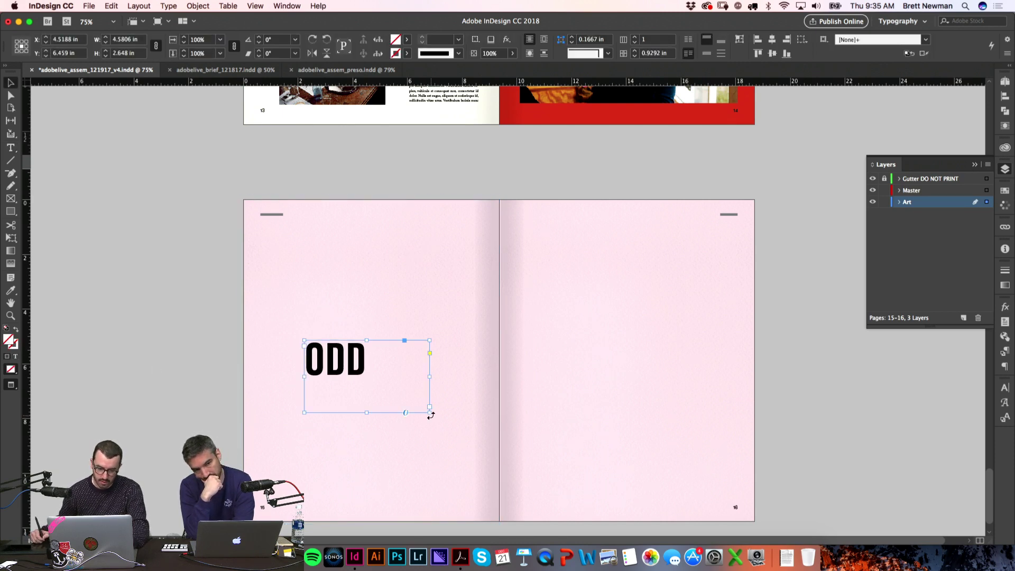
double_click(430, 413)
left_click(334, 397)
key("w")
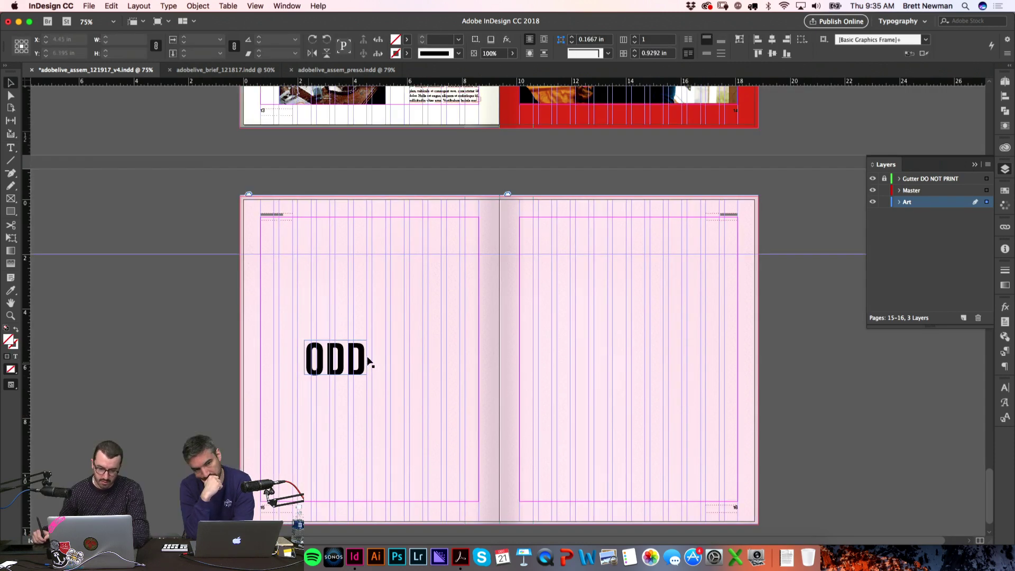
Step: Rotate ODD 90° and scale it up to fill the left page's lower-left area
left_click_drag(369, 335, 319, 317)
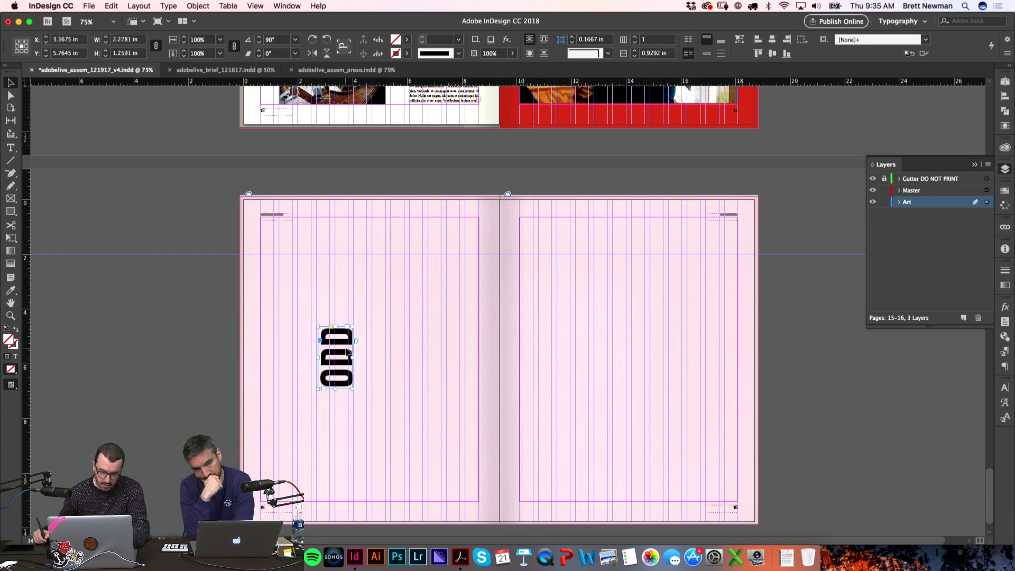
left_click_drag(344, 368, 286, 460)
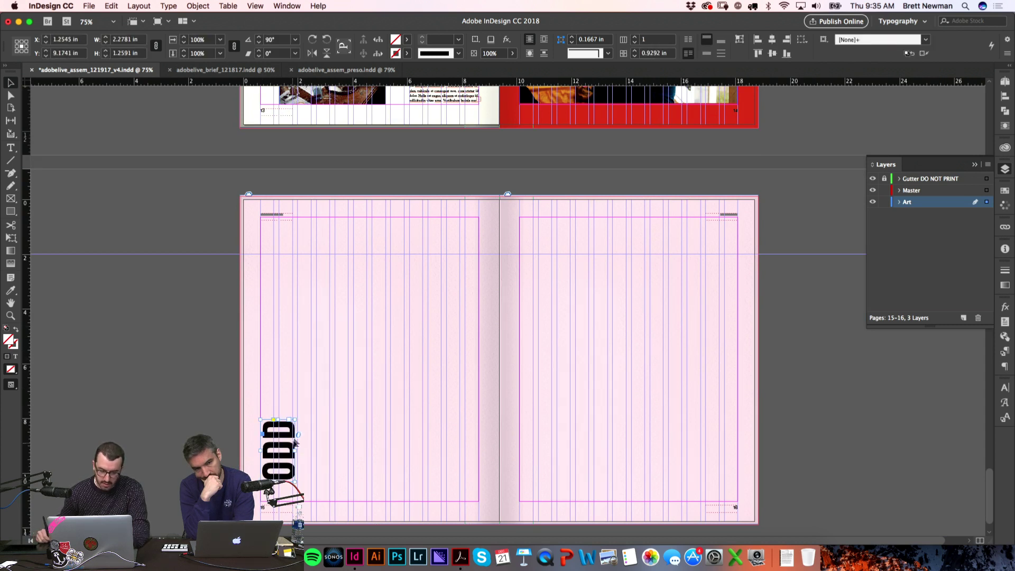
left_click_drag(298, 418, 530, 283)
key("v")
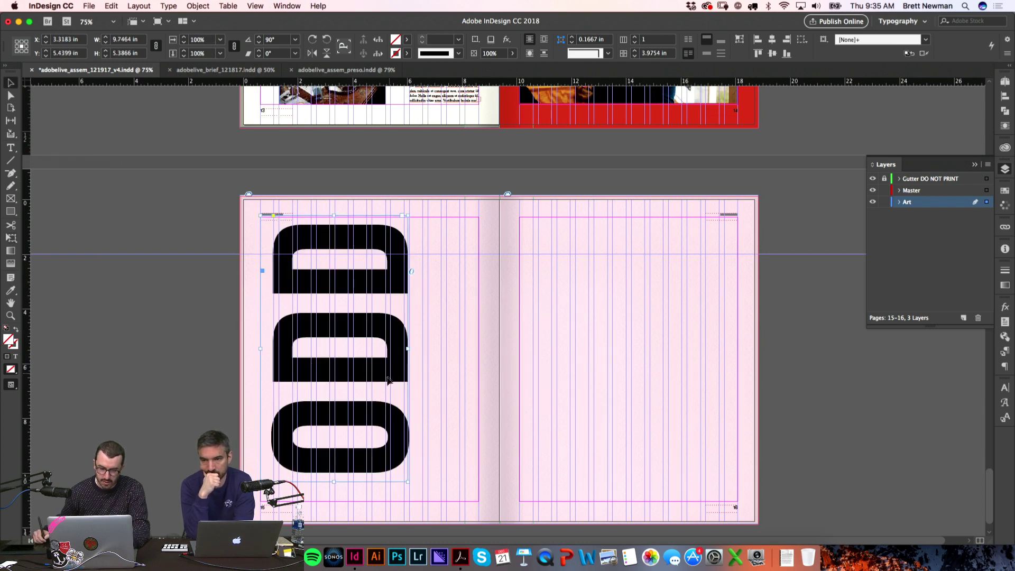
left_click(195, 384)
key("w")
key("z")
left_click_drag(373, 488, 581, 297)
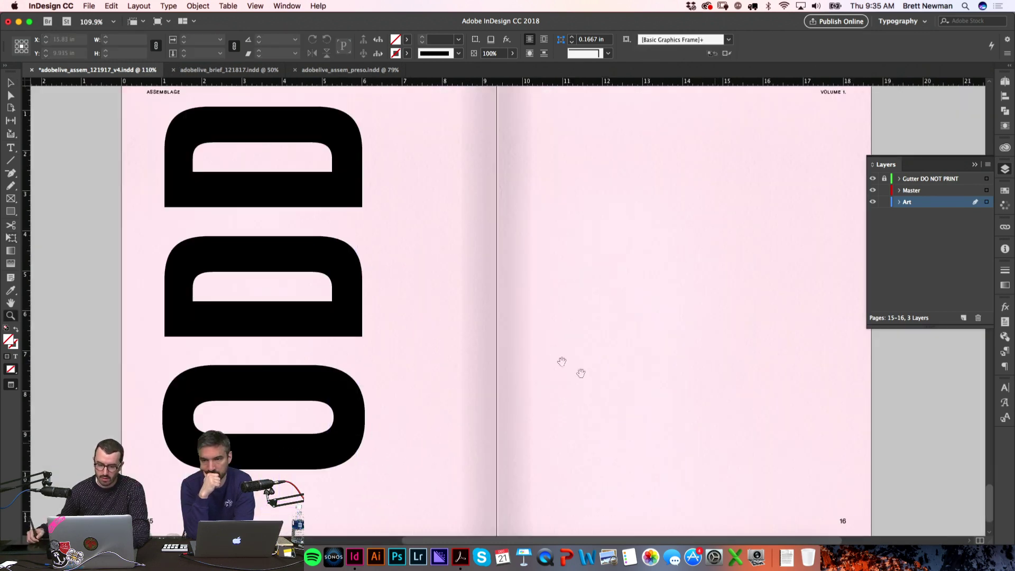
key("super+1")
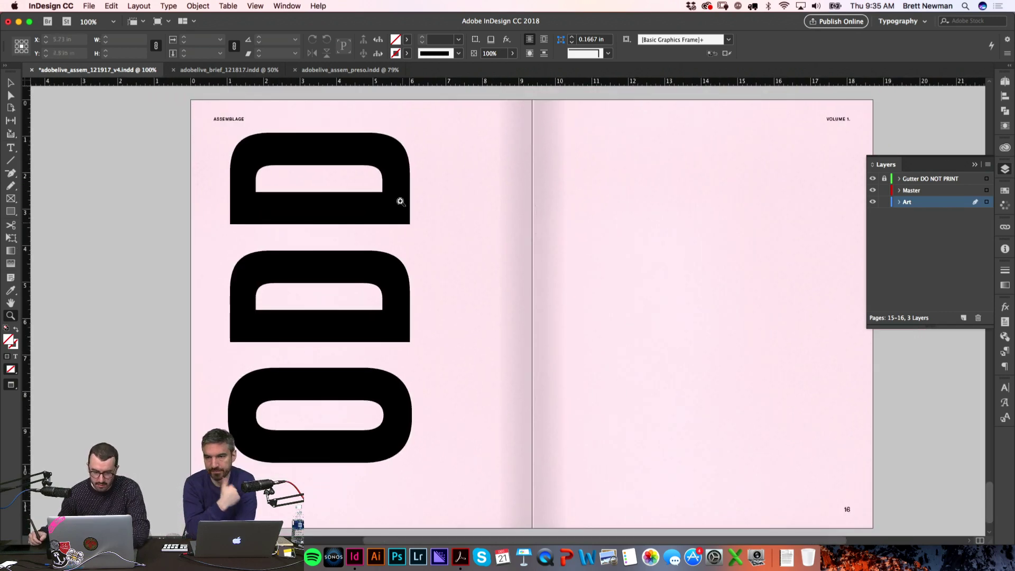
key("w")
key("v")
Step: Fine-tune ODD's position against the left page margin and adjust its top-right corner
left_click_drag(383, 214, 429, 228)
left_click_drag(369, 462, 384, 480)
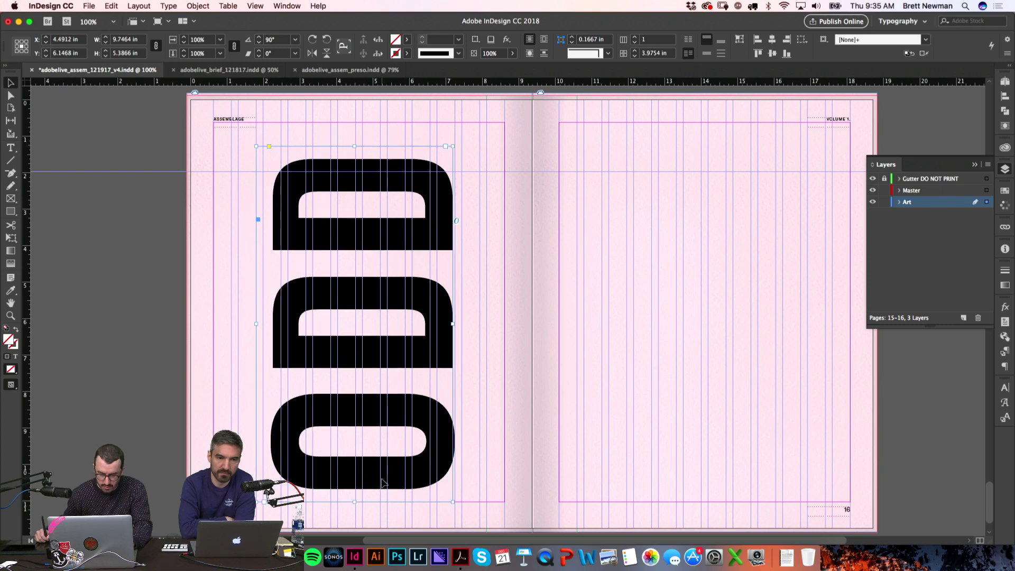
key("w")
left_click(113, 390)
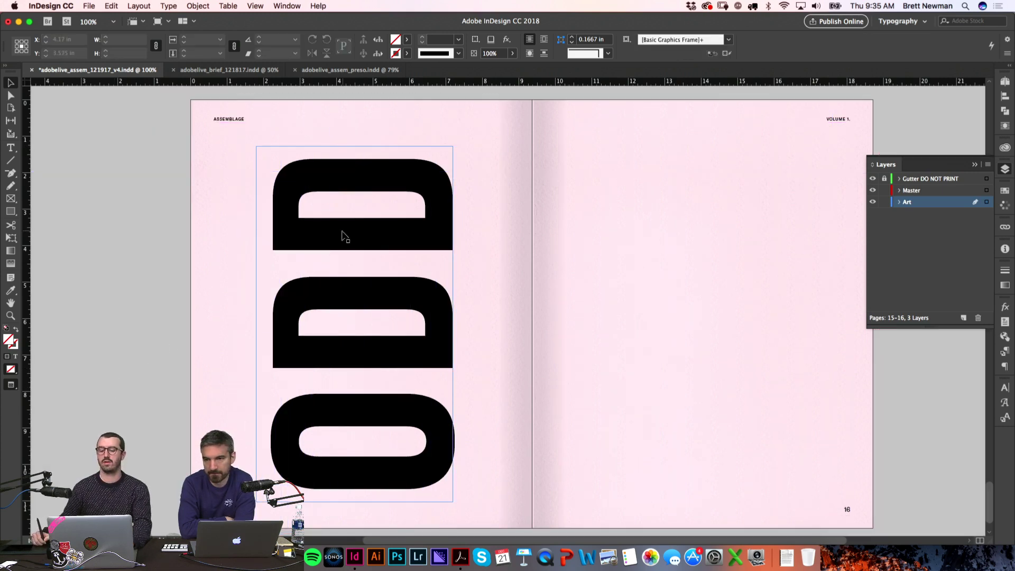
key("w")
left_click_drag(338, 233, 259, 247)
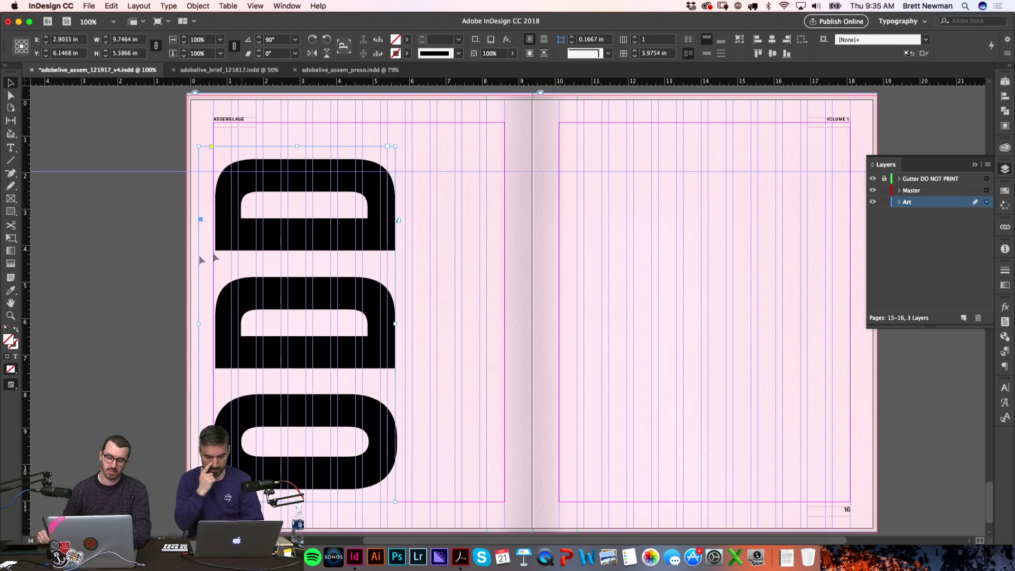
key("e")
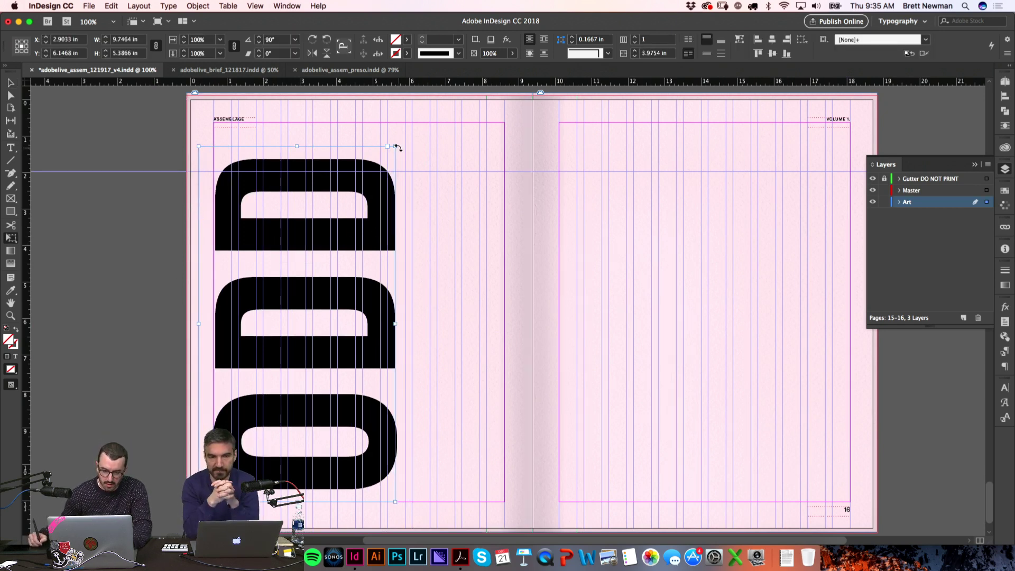
left_click_drag(398, 144, 410, 130)
key("v")
key("w")
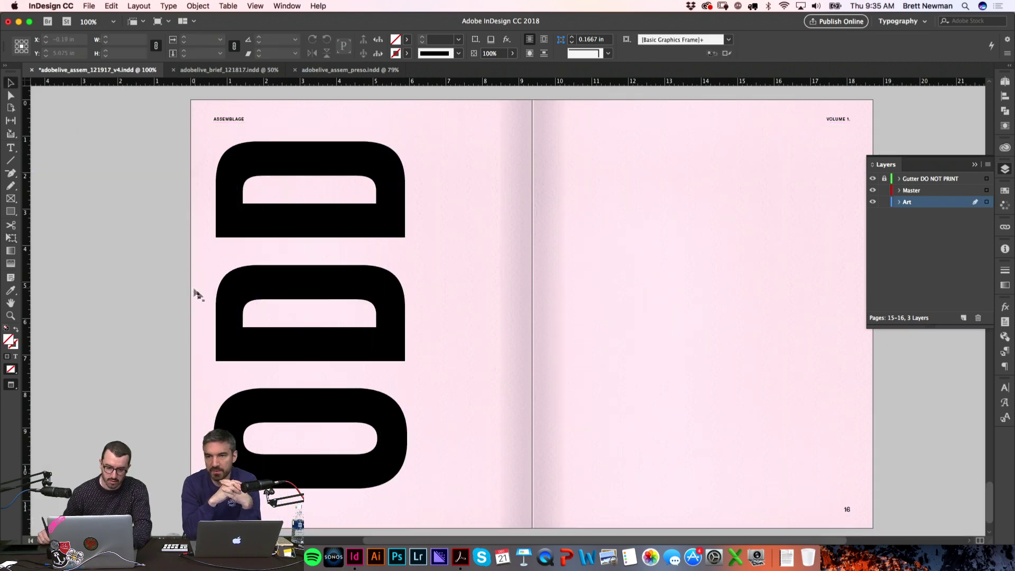
scroll(195, 288, "down", 1)
scroll(166, 308, "right", 2)
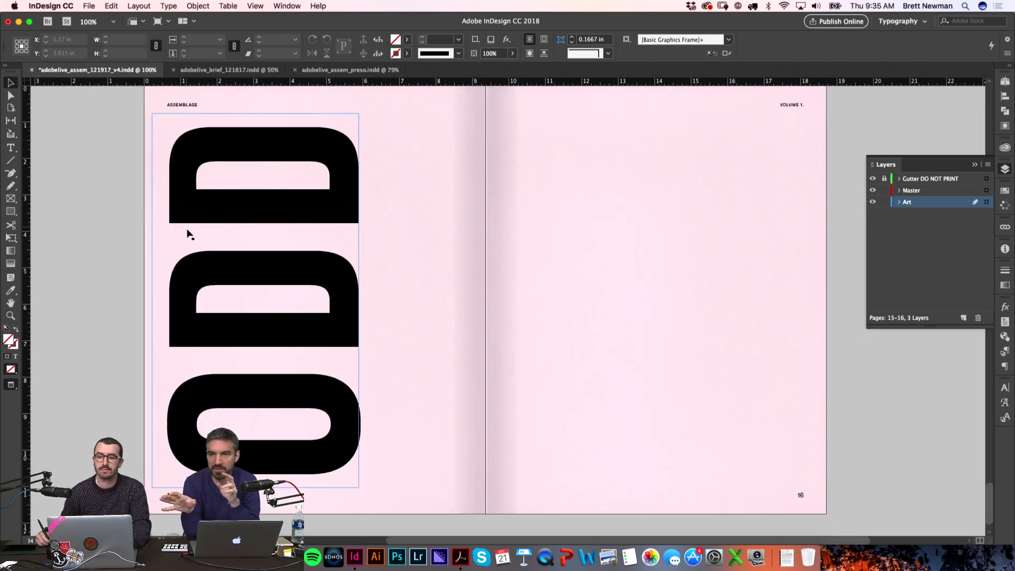
left_click(166, 271)
Step: Set Display Performance to high quality and hide the Layers panel
scroll(259, 159, "up", 1)
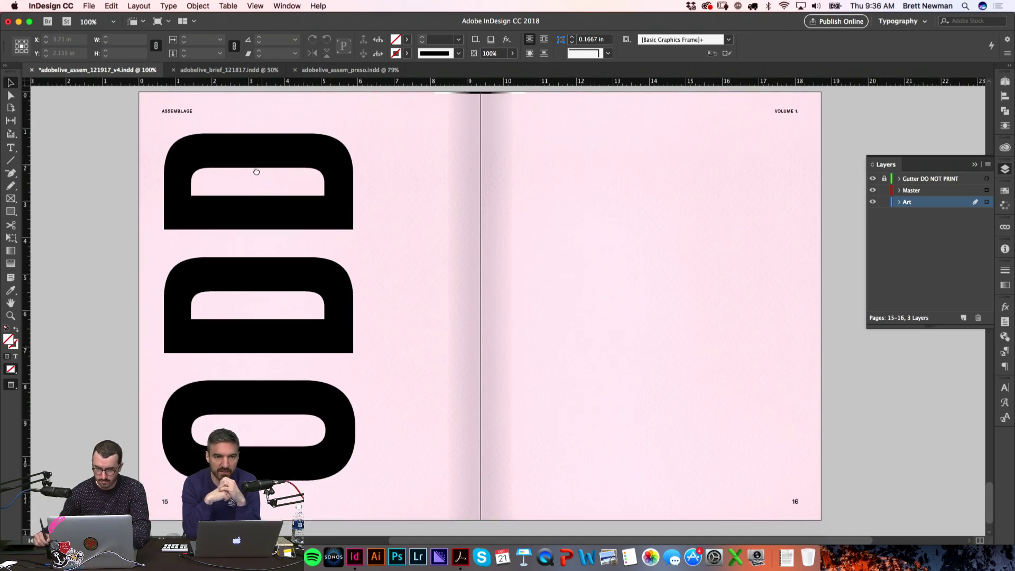
left_click(256, 6)
mouse_move(337, 175)
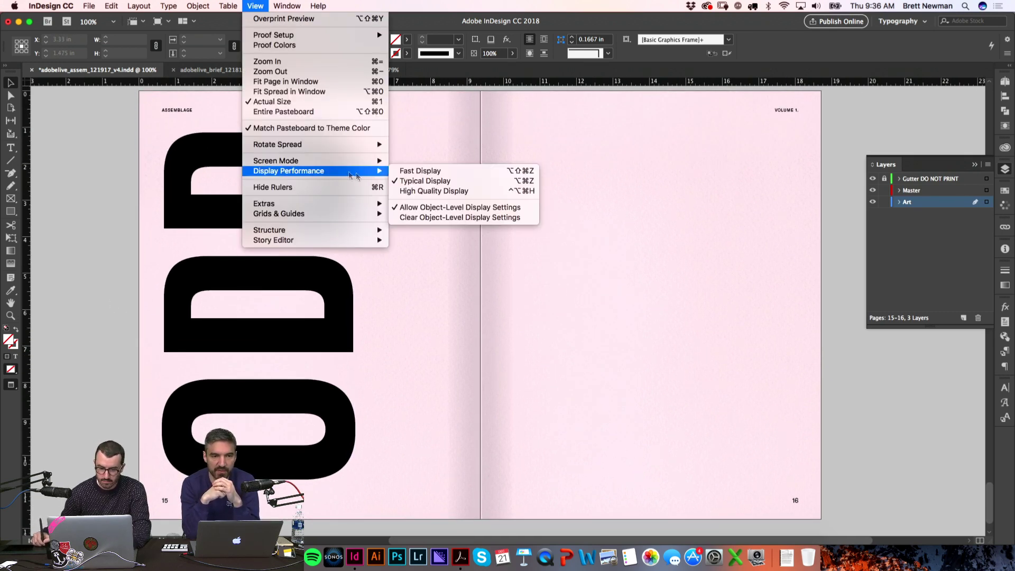
left_click(429, 191)
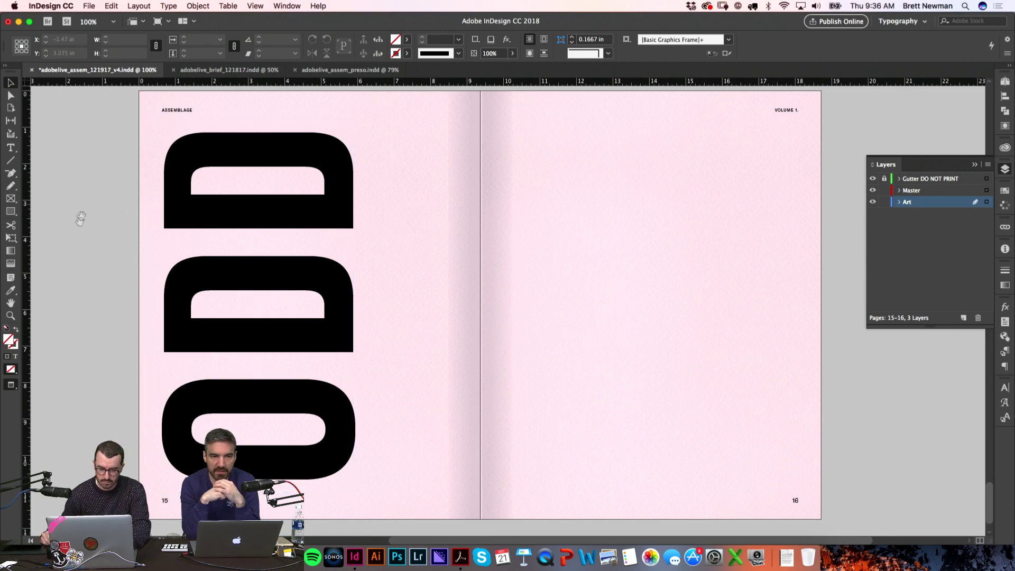
left_click_drag(86, 210, 91, 214)
scroll(295, 152, "up", 15)
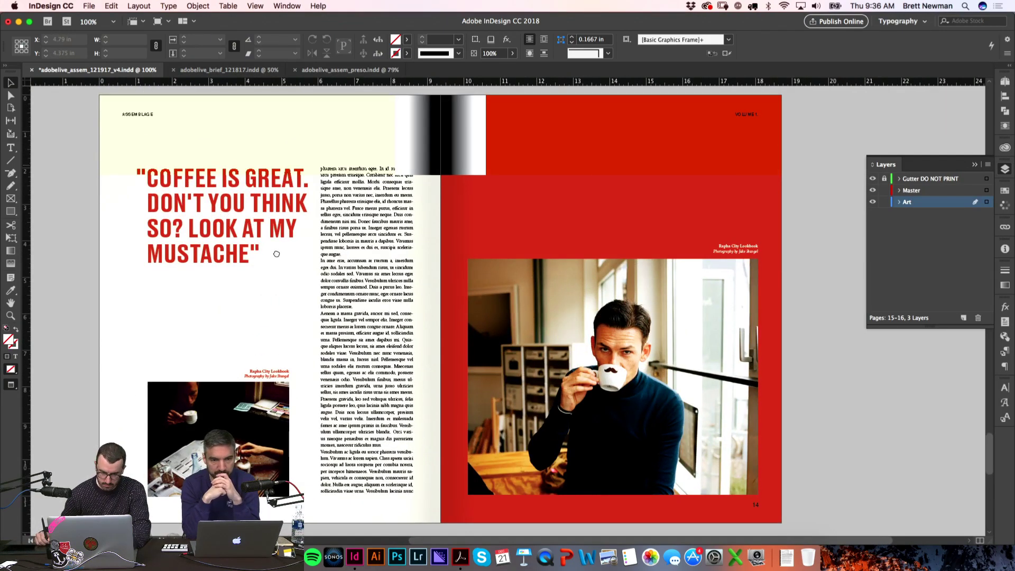
scroll(295, 307, "up", 20)
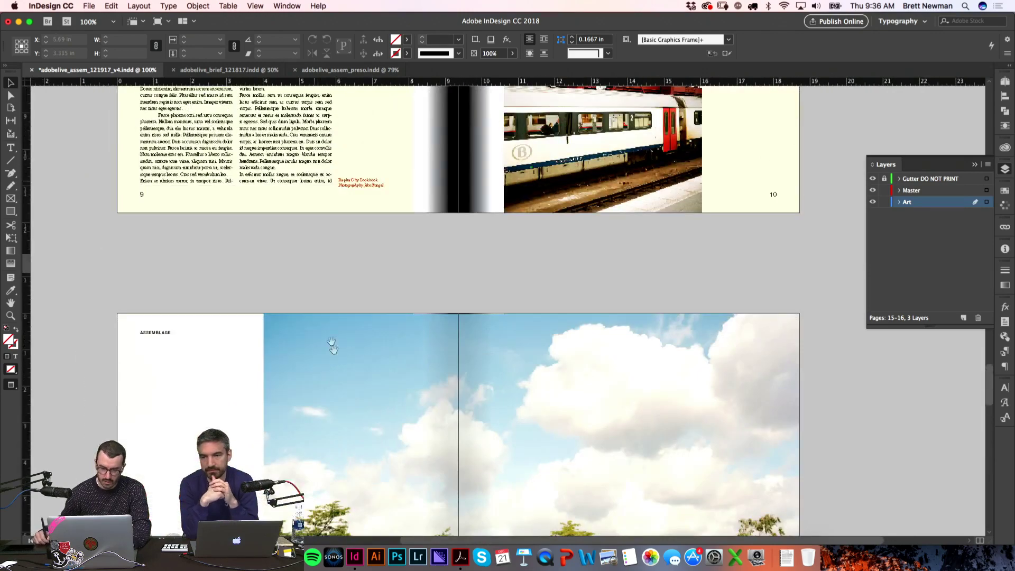
scroll(333, 352, "down", 8)
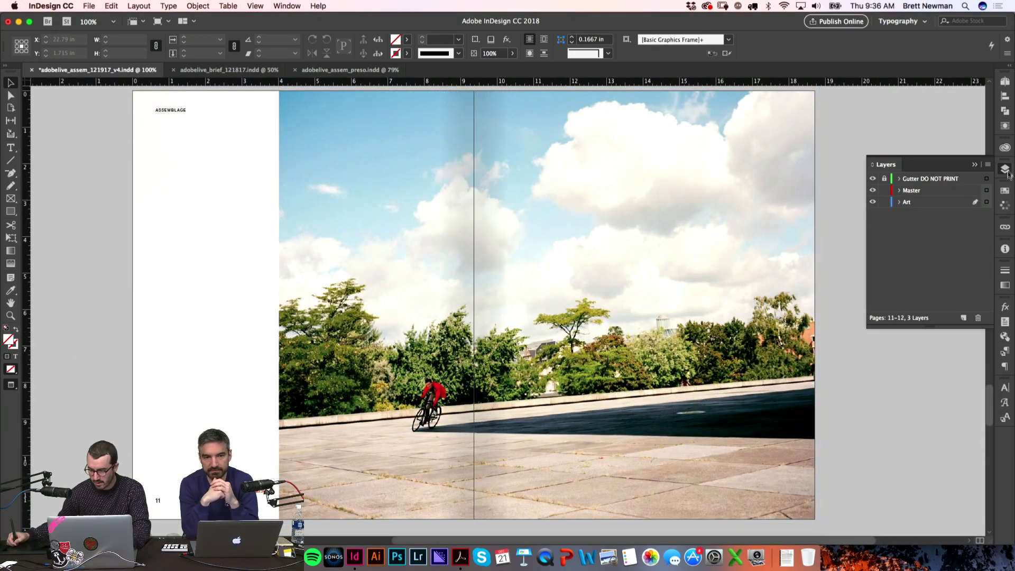
key("F7")
left_click(267, 7)
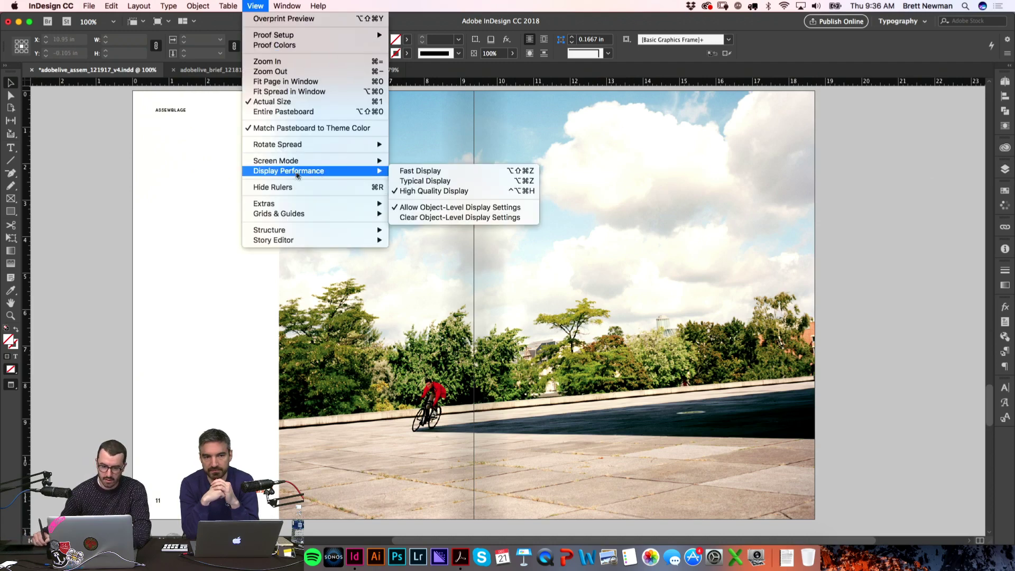
left_click(111, 199)
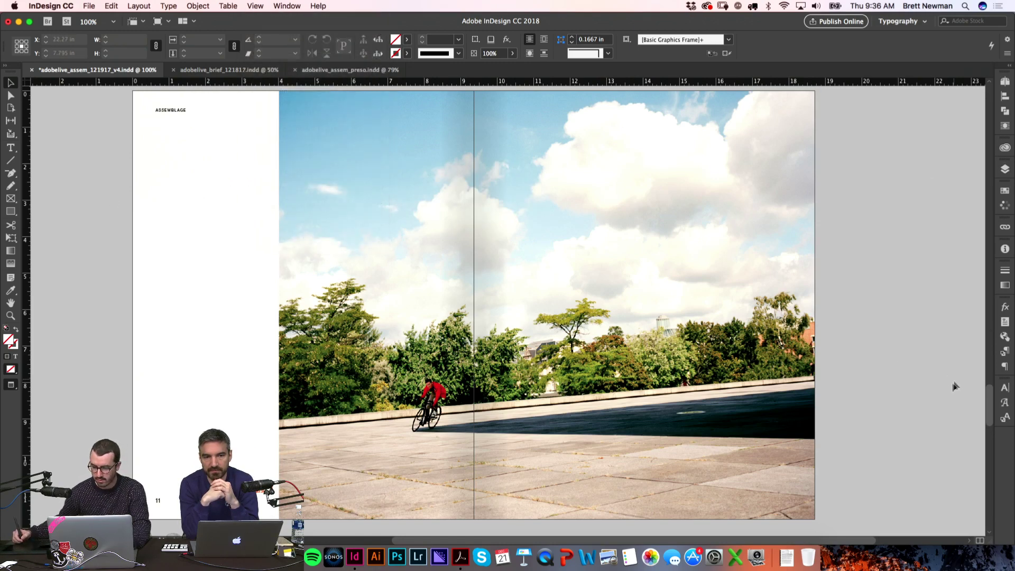
Step: Select the Rapha City Lookbook caption on the ON THE GROUND spread and return to pages 15–16
scroll(994, 397, "up", 10)
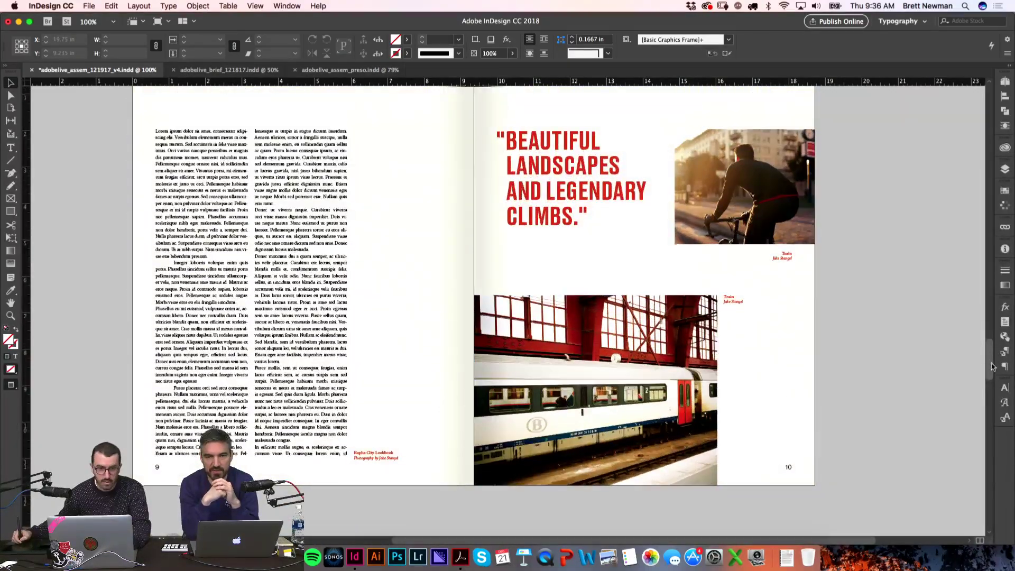
scroll(993, 364, "up", 2)
scroll(992, 364, "up", 1)
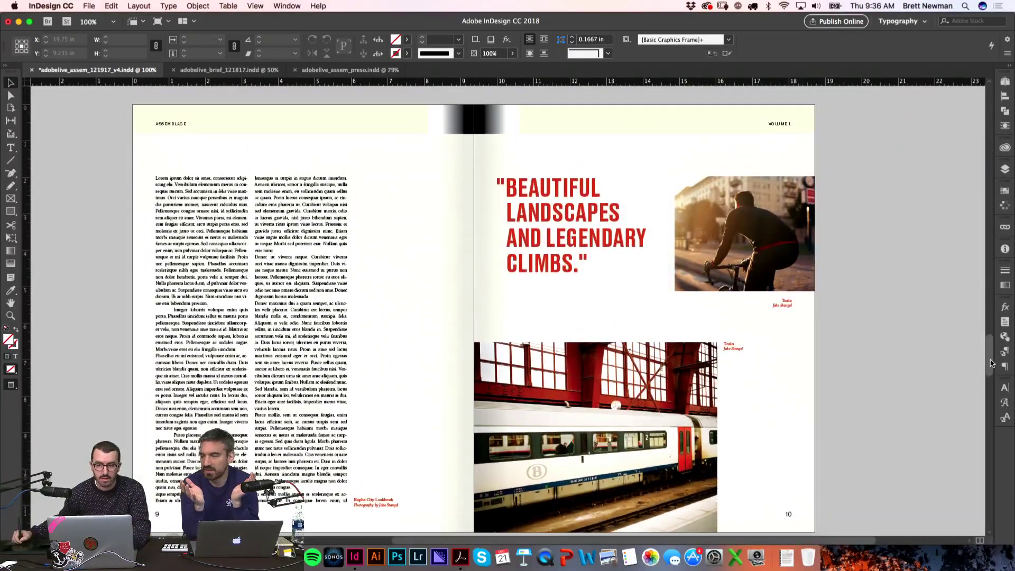
scroll(992, 364, "up", 10)
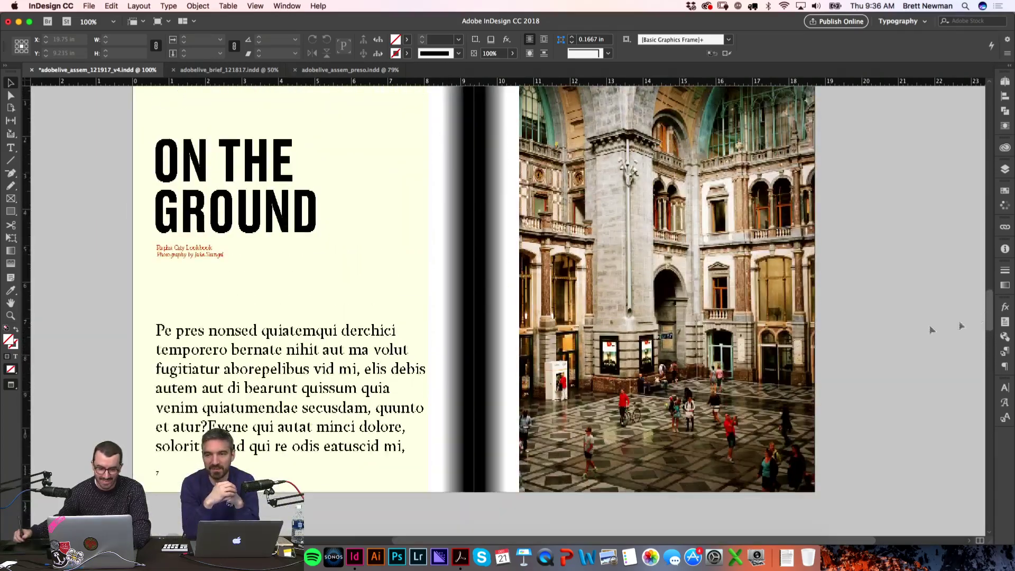
left_click(201, 254)
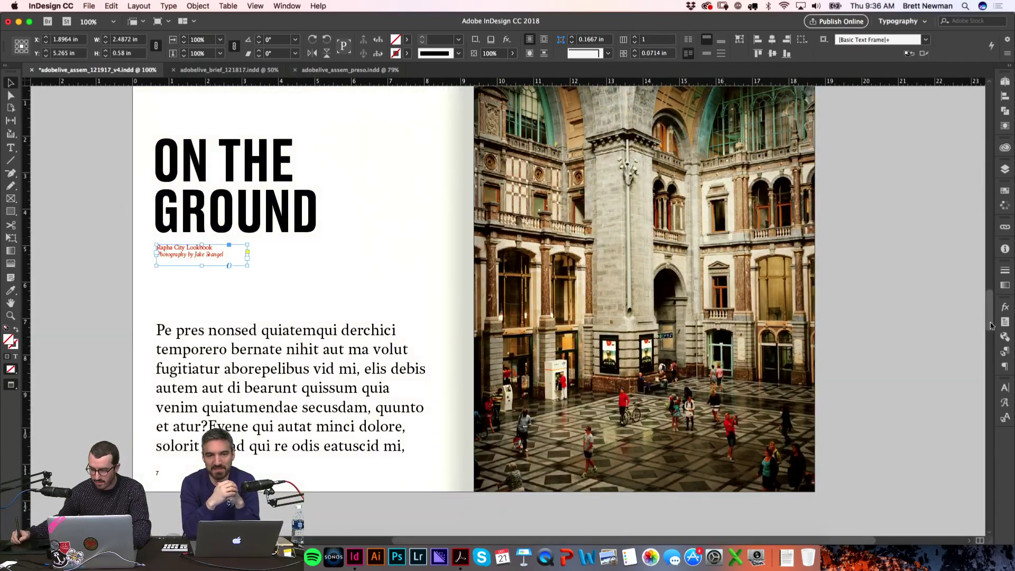
scroll(990, 395, "down", 10)
scroll(990, 395, "down", 15)
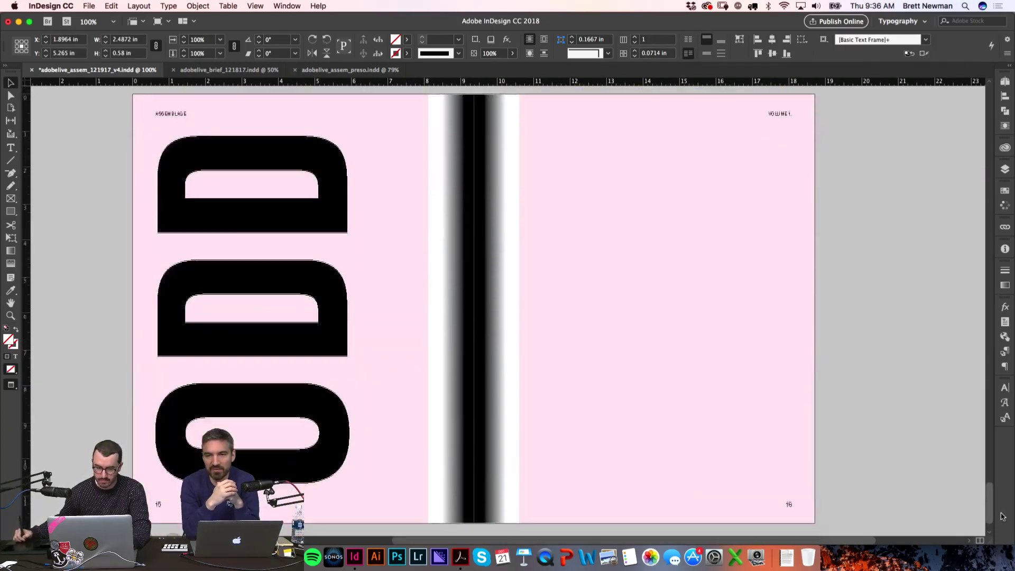
Step: Paste the Rapha City Lookbook caption onto page 15 and rotate it 90° to run vertically
left_click(860, 303)
scroll(866, 303, "up", 1)
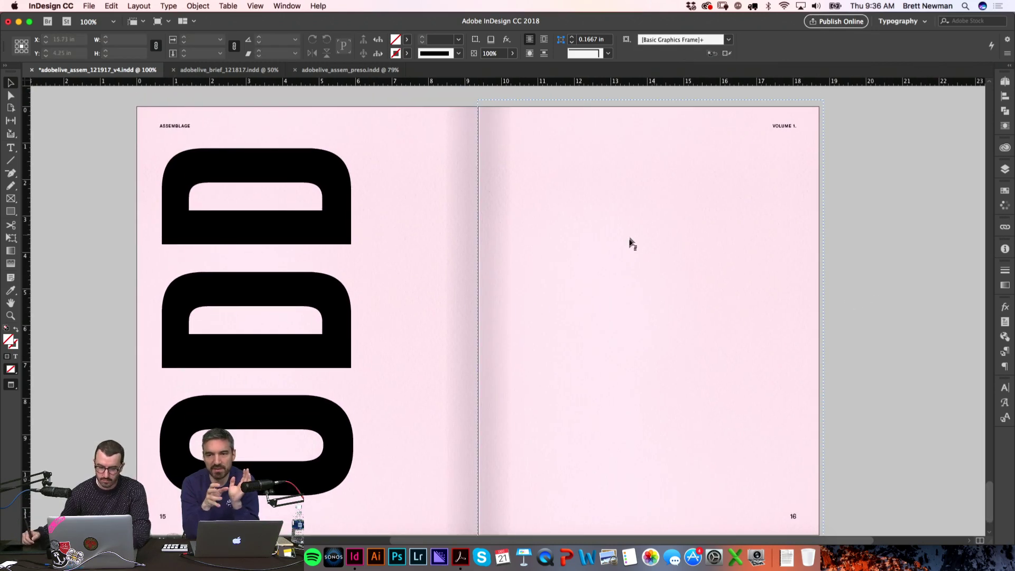
key("super+v")
left_click_drag(559, 298, 361, 170)
key("w")
key("w")
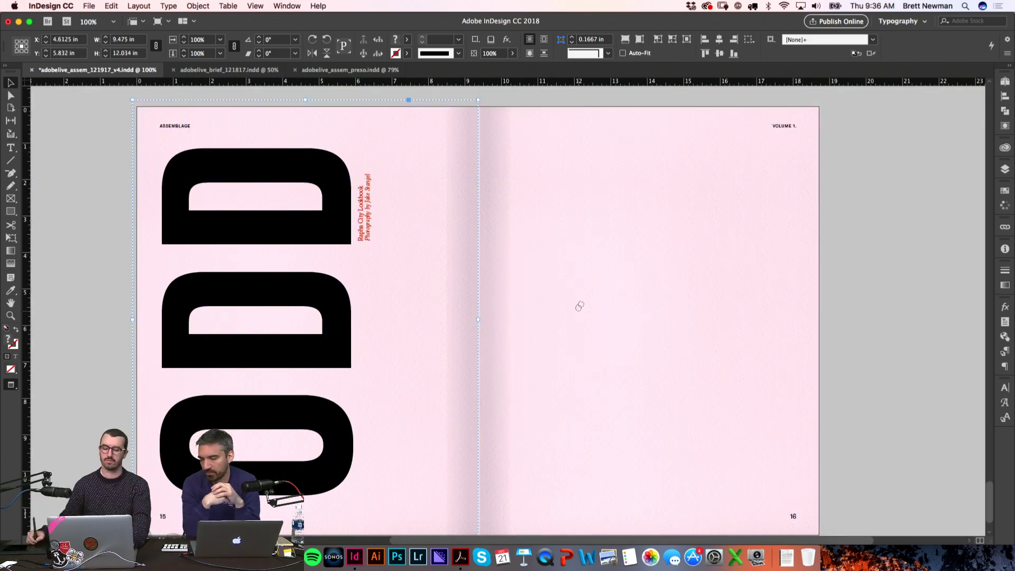
scroll(576, 310, "down", 1)
left_click(582, 241)
Step: Zoom in and nudge the vertical caption down to sit beside the top D
key("super+space")
left_click_drag(265, 178, 500, 259)
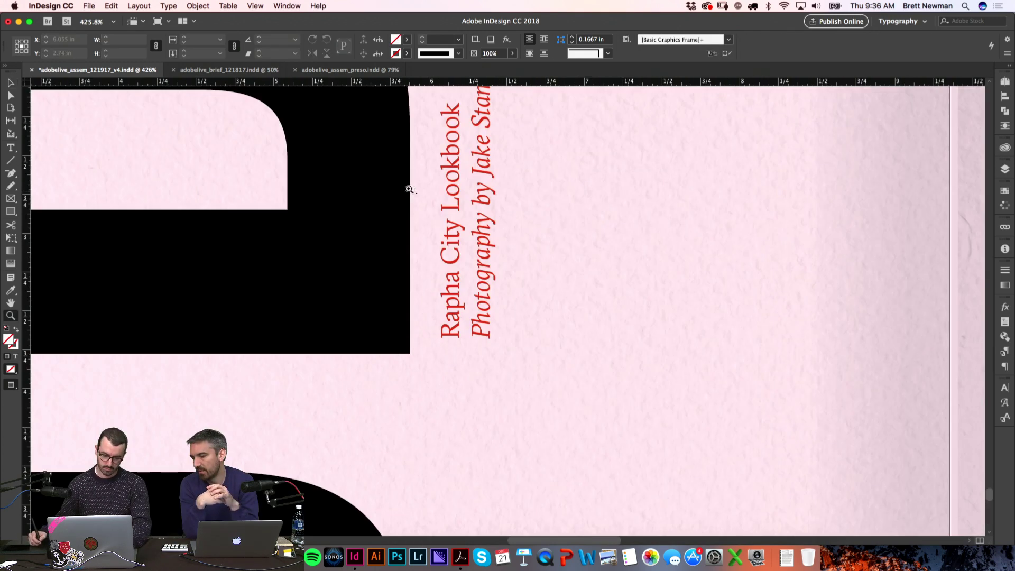
left_click_drag(456, 311, 456, 324)
left_click(430, 417)
left_click_drag(654, 295, 582, 369)
key("super+minus")
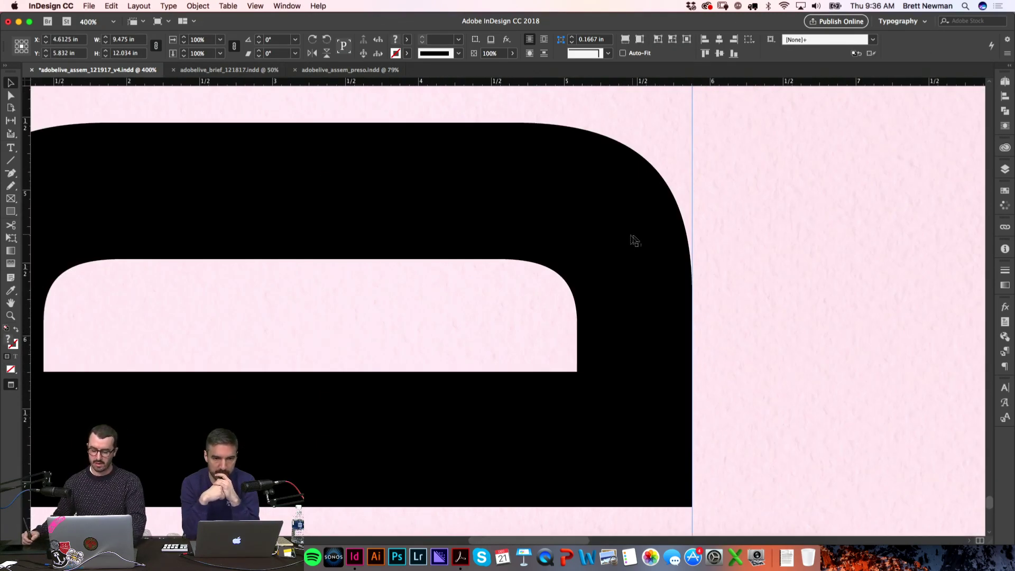
key("super+alt+0")
key("z")
left_click_drag(483, 150, 626, 265)
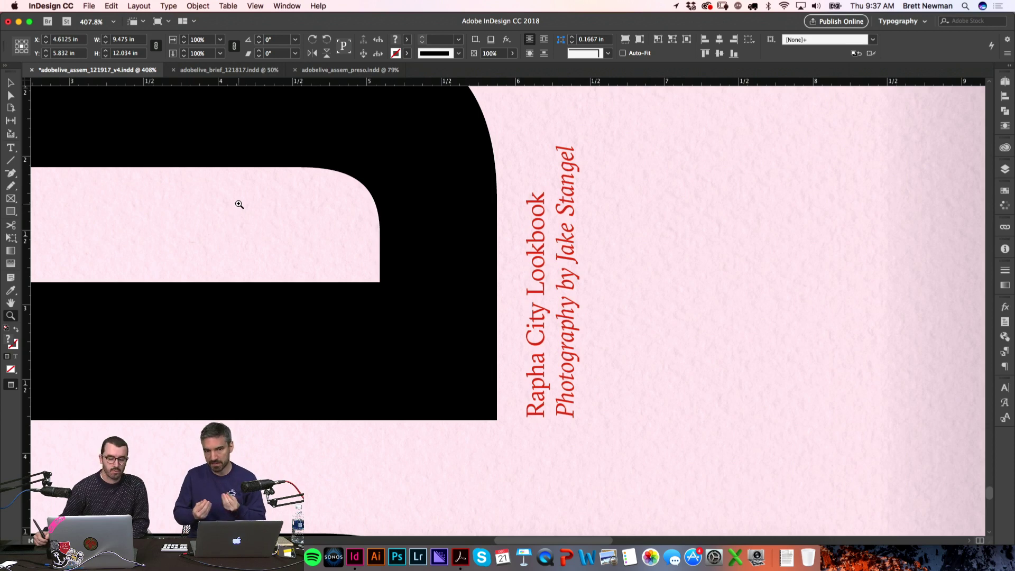
key("super+0")
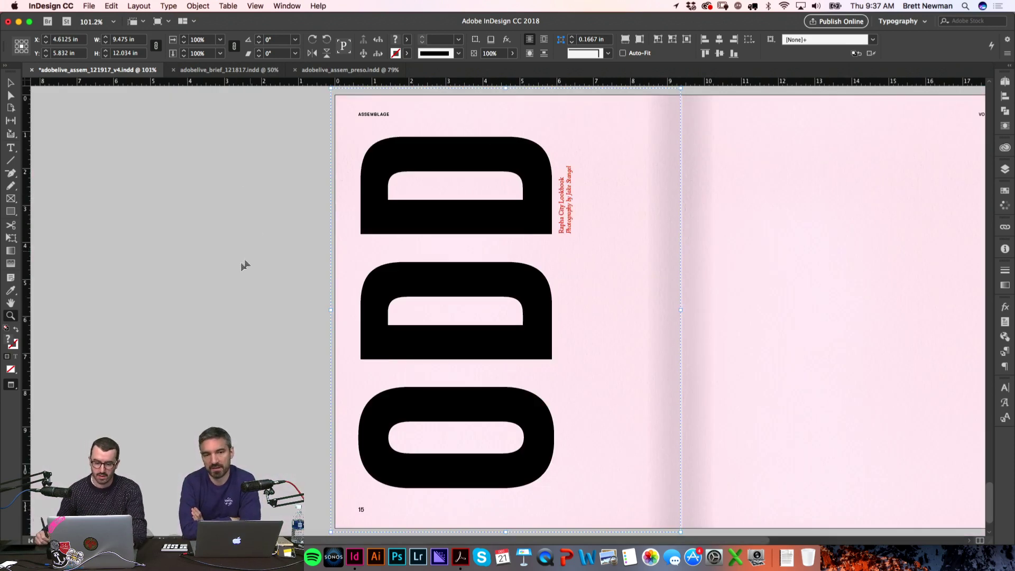
Step: Try moving the red caption down beside the O, then undo it
key("super+shift+a")
scroll(594, 211, "right", 3)
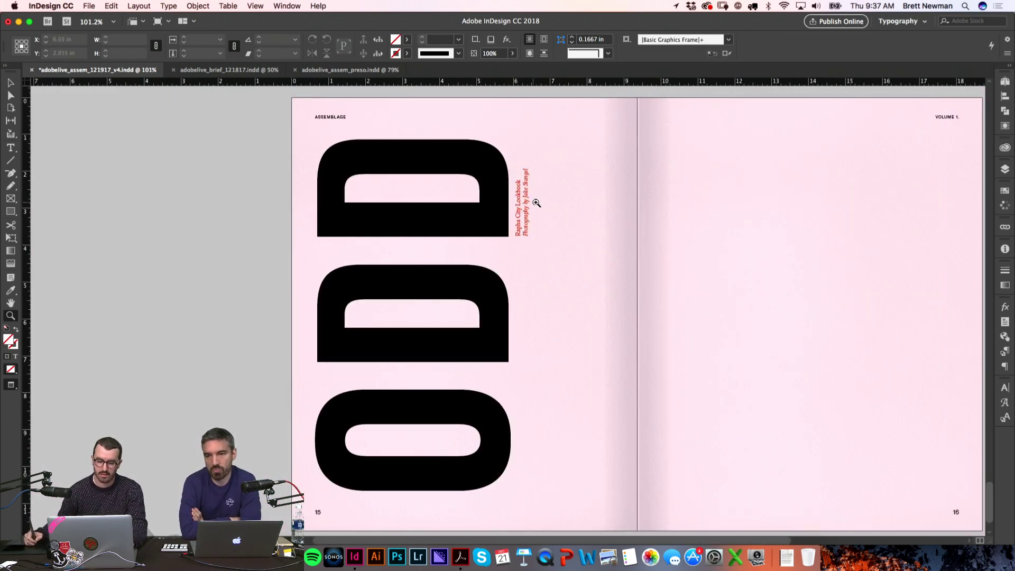
key("v")
left_click_drag(532, 218, 531, 463)
key("super+shift+a")
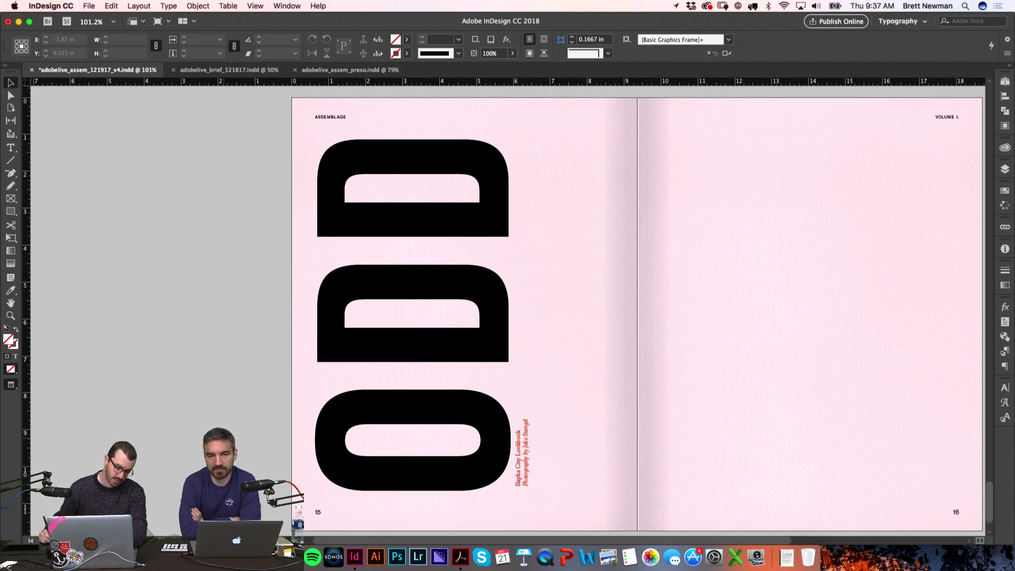
key("super+z")
Step: Rotate the caption back to horizontal and centre it between the top two Ds
left_click_drag(532, 342, 544, 350)
left_click(529, 214)
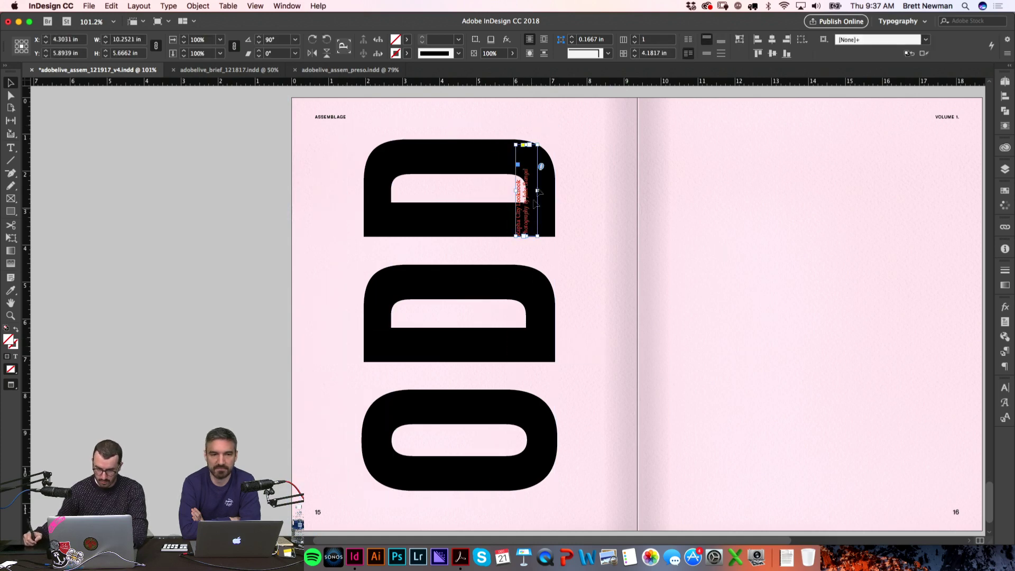
left_click_drag(545, 144, 571, 214)
left_click_drag(523, 187, 487, 259)
double_click(495, 255)
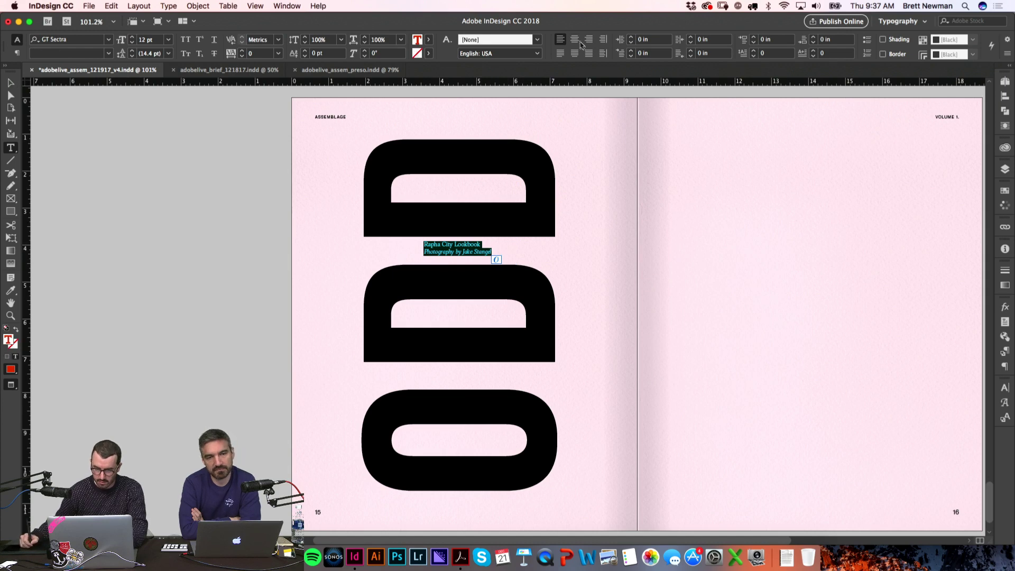
left_click(238, 312)
key("z")
left_click_drag(243, 212, 641, 318)
key("v")
mouse_move(608, 287)
left_mouse_down()
mouse_move(596, 313)
mouse_move(600, 301)
left_mouse_up()
Step: Scale the ODD lettering up slightly and shift the caption up between the Ds
left_click(373, 328)
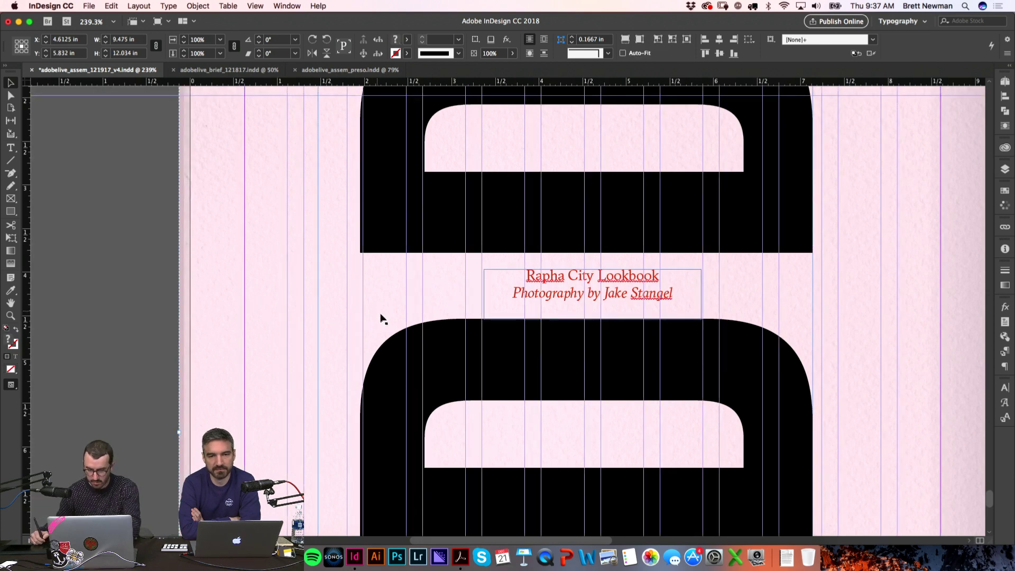
key("super+0")
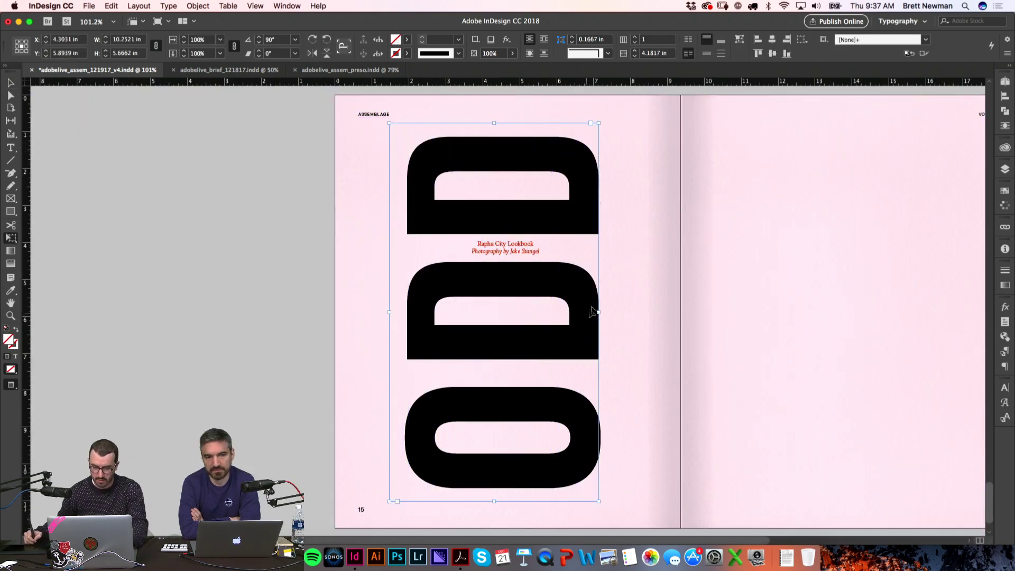
key("w")
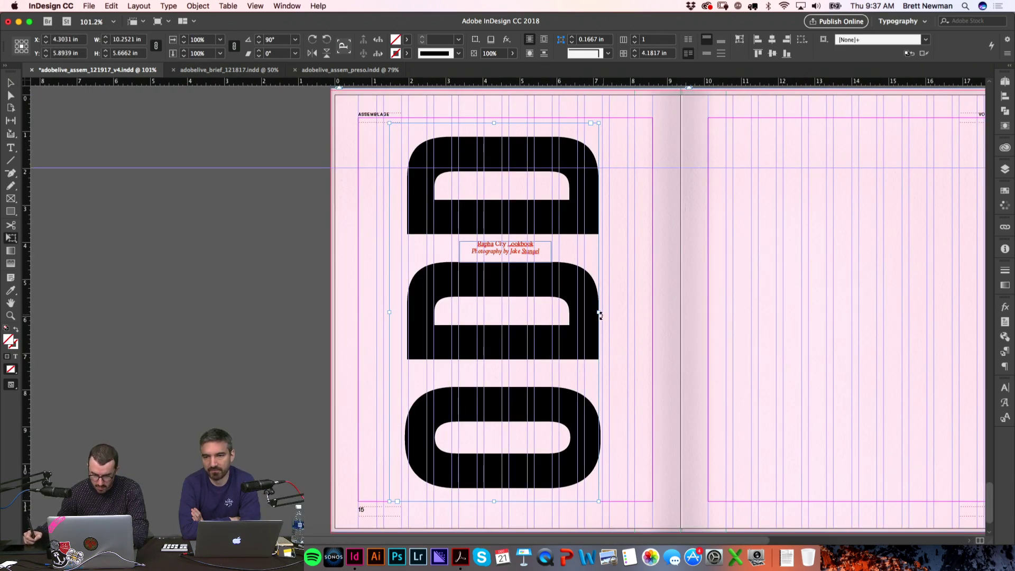
left_click_drag(602, 313, 607, 312)
key("v")
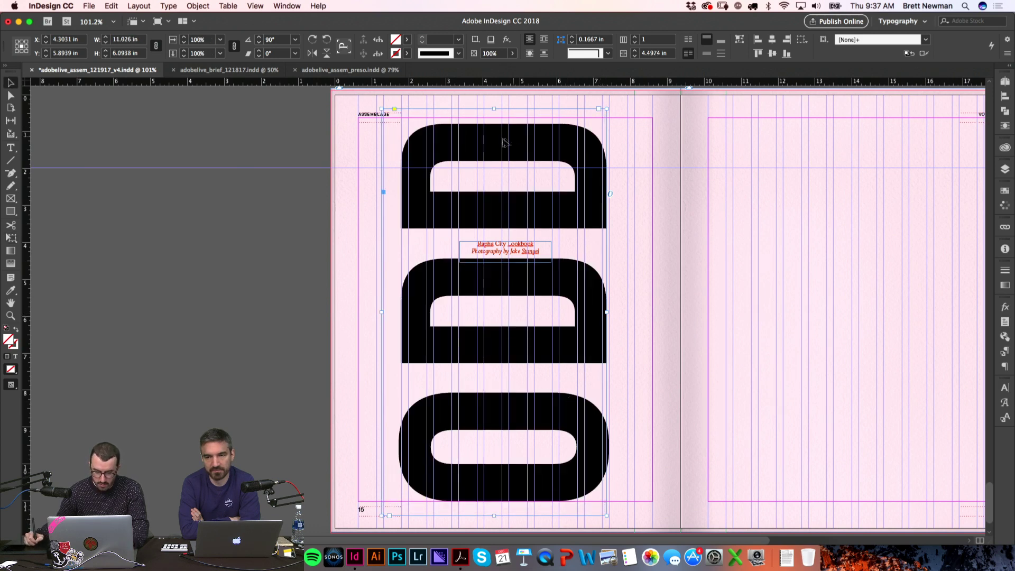
left_click_drag(496, 110, 494, 105)
key("super+0")
left_click_drag(318, 196, 672, 337)
left_click_drag(567, 264, 567, 250)
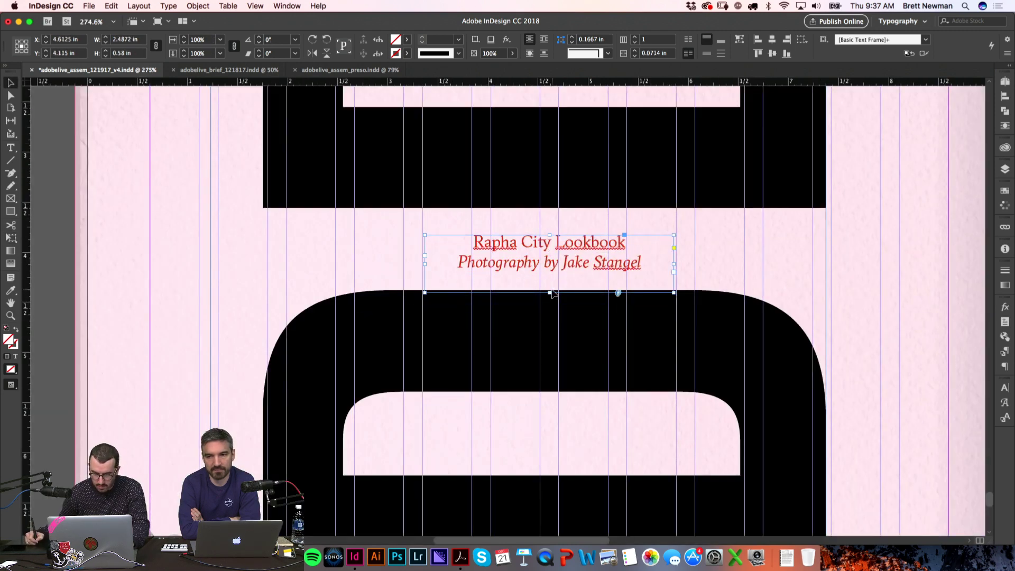
Step: In the Adobe Live brief, select the Odd subtitle 'Posing a threat to public order'
key("super+Tab")
key("super+Tab")
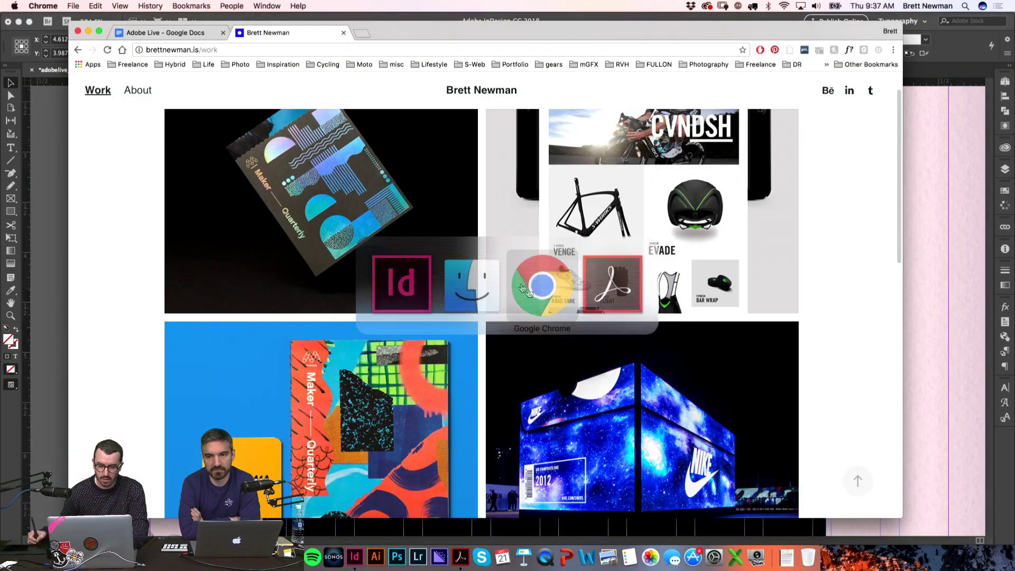
left_click(172, 33)
left_click_drag(892, 141, 891, 318)
left_click(442, 261)
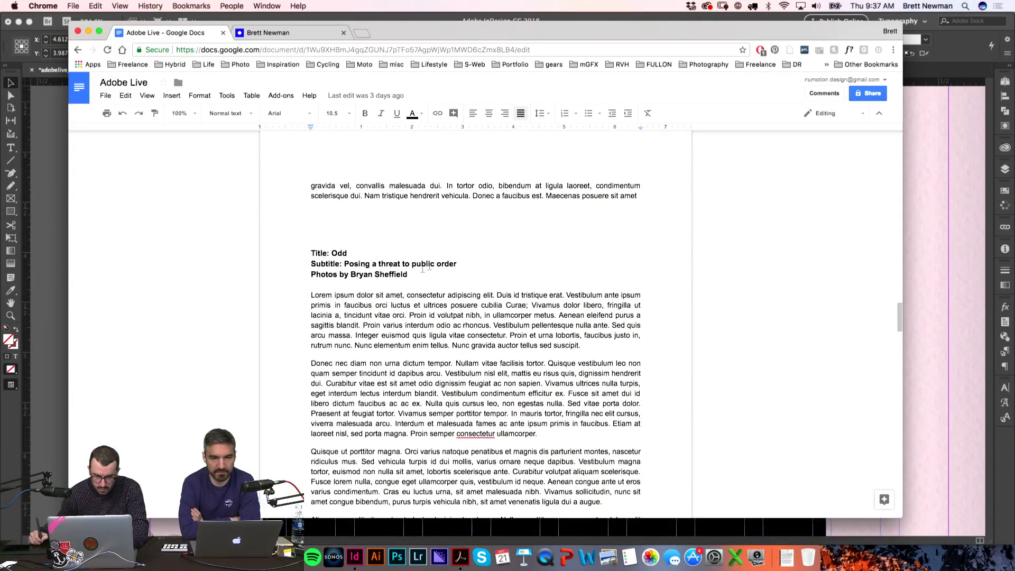
left_click_drag(344, 263, 456, 260)
key("super+c")
Step: Replace the caption title 'Rapha City Lookbook' with 'Posing a threat to public order'
key("super+Tab")
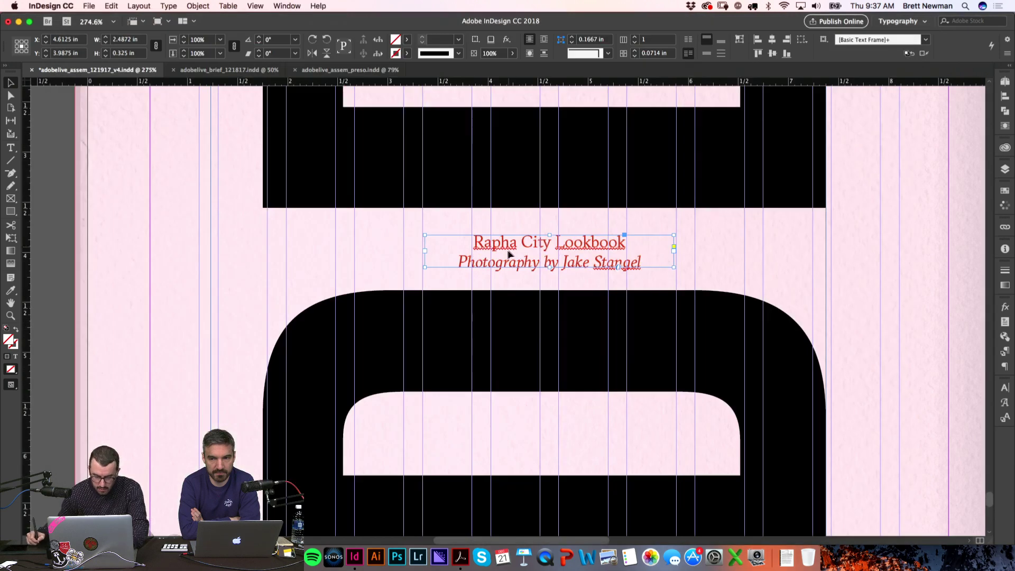
left_click(509, 244)
left_click_drag(477, 243, 624, 245)
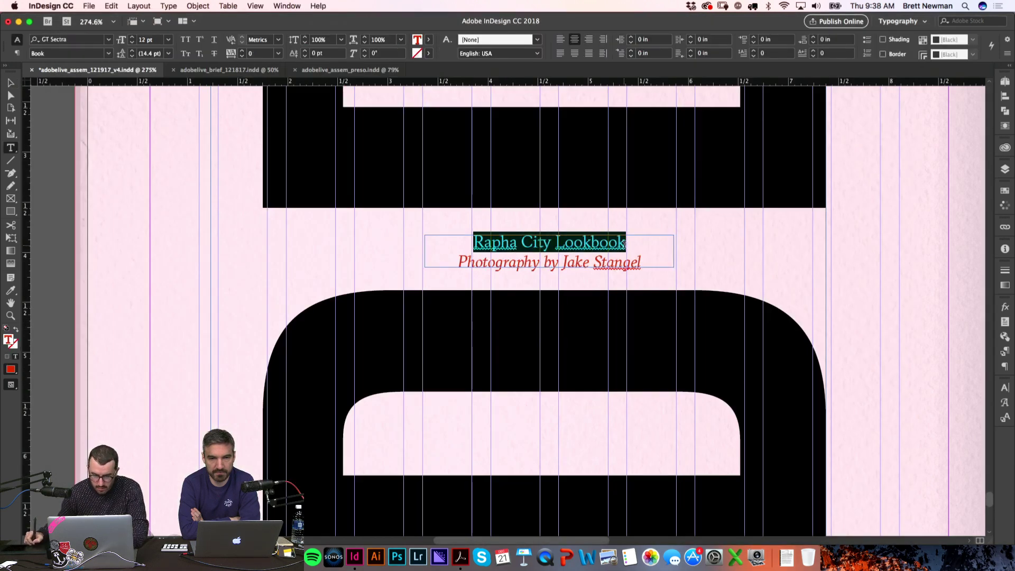
key("super+v")
Step: Copy the photographer's name from the brief and paste it over the old byline name
key("super+Tab")
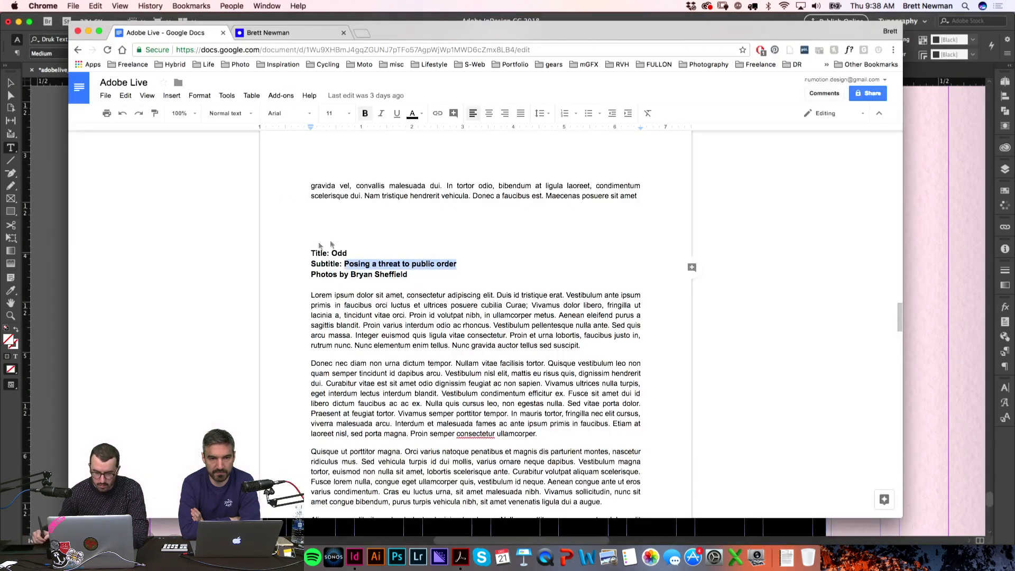
left_click_drag(351, 275, 408, 275)
key("super+c")
key("super+Tab")
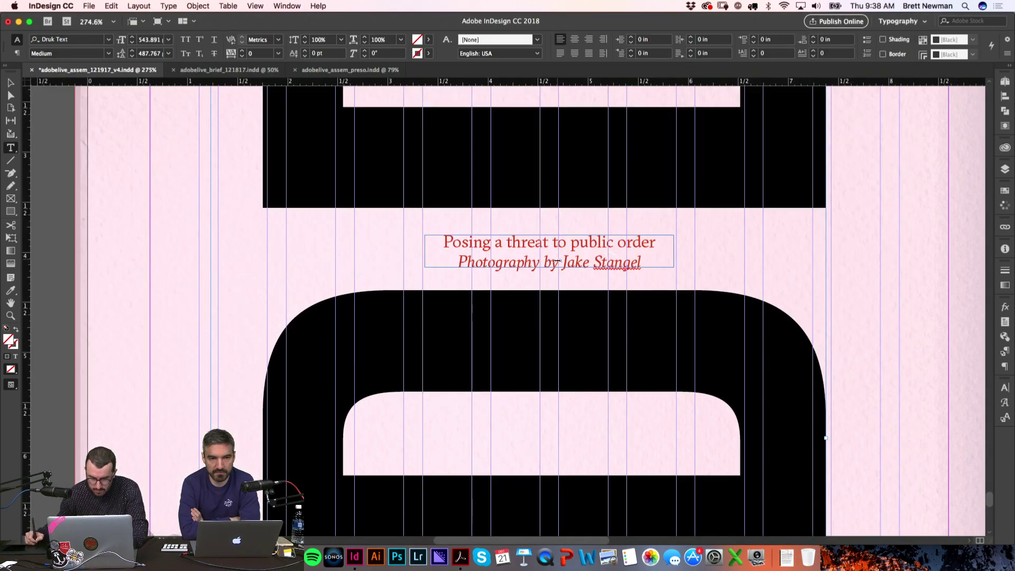
left_click_drag(567, 263, 624, 257)
left_click_drag(564, 261, 627, 260)
key("super+v")
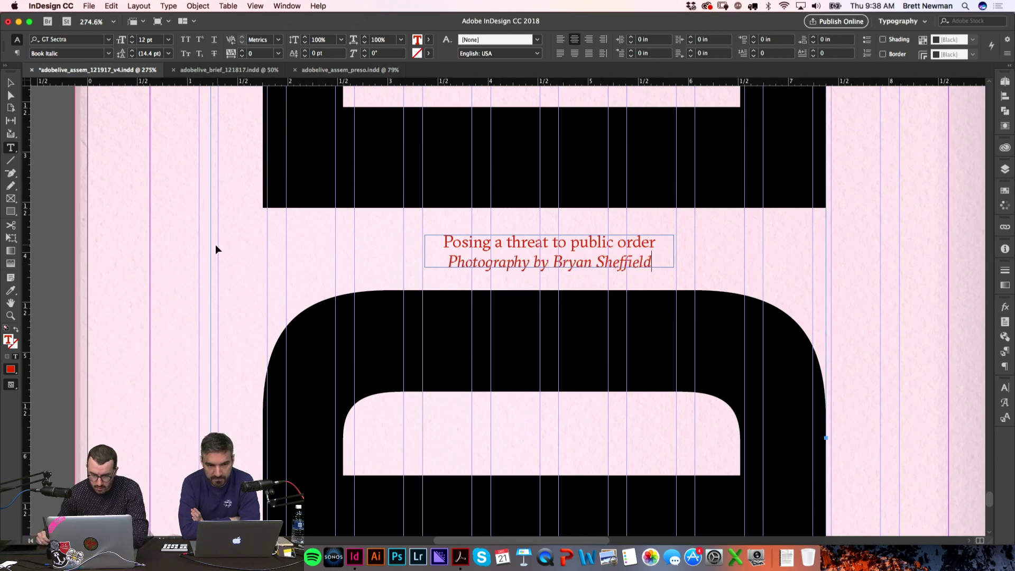
left_click(215, 259)
key("super+0")
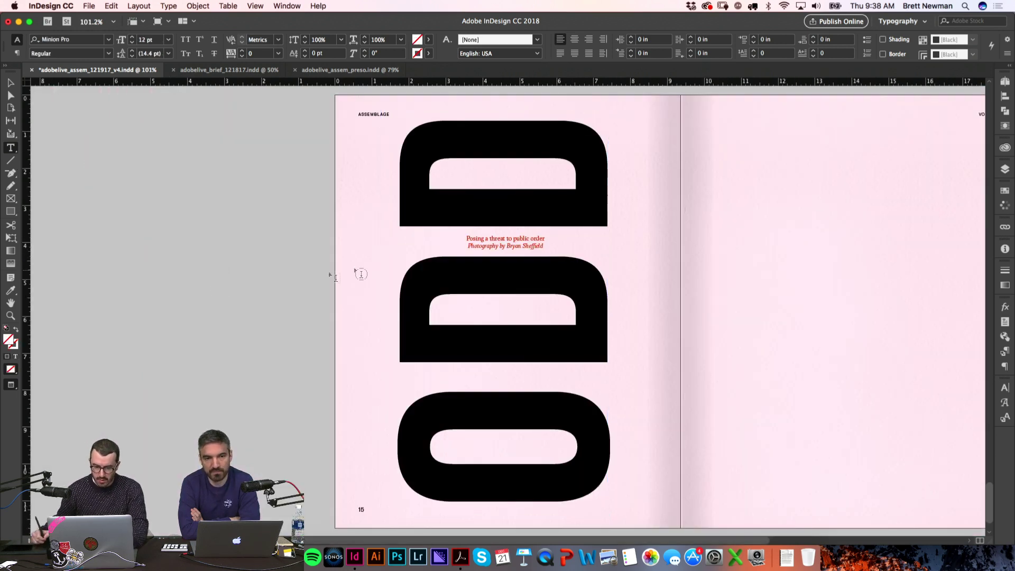
key("super+Tab")
key("super+Tab")
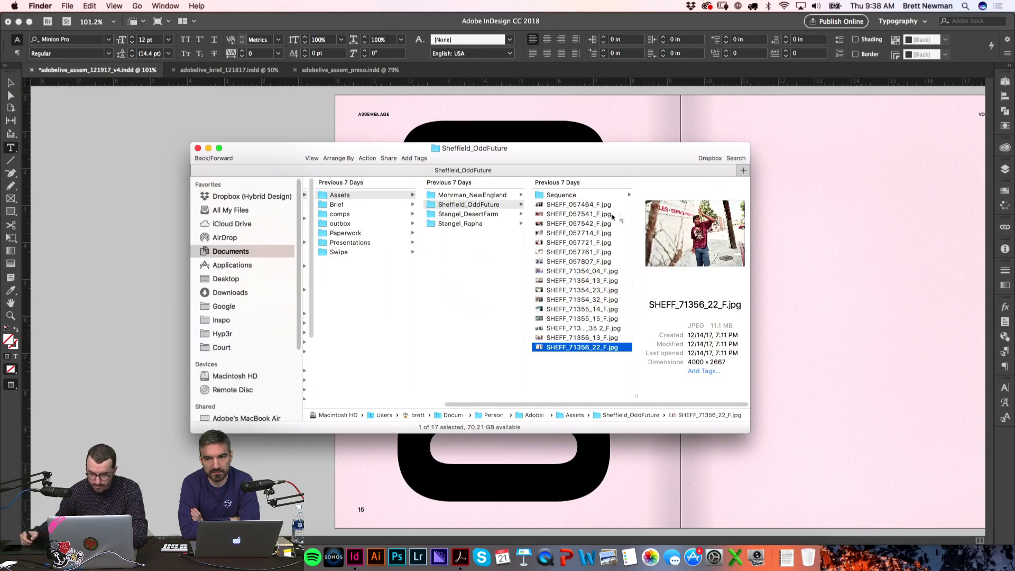
Step: Preview the Sheffield_OddFuture photos and drag SHEFF_057761_F.jpg onto the top of page 16
key("Up")
key("Up")
key("Up")
key("Up")
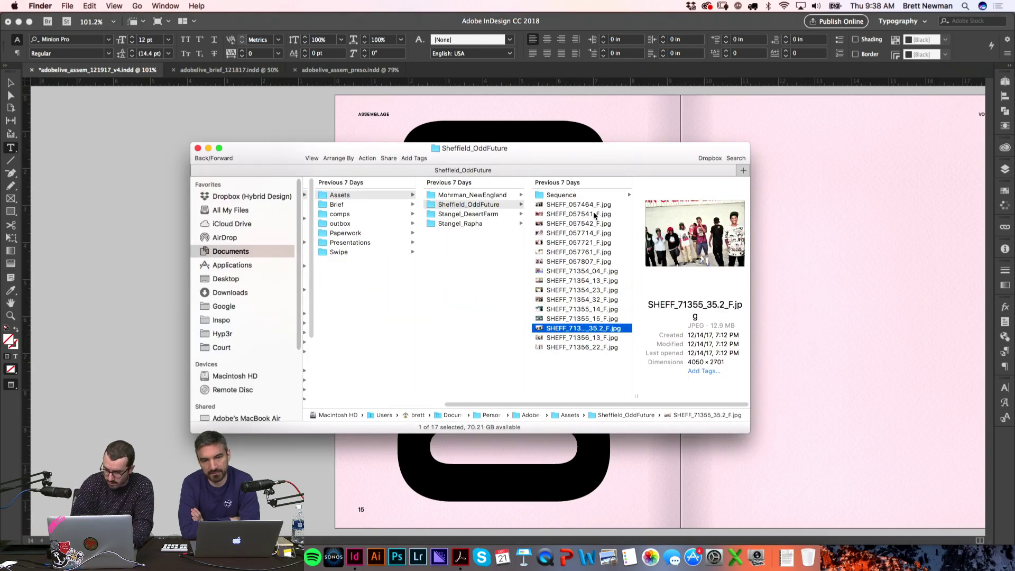
key("Up")
key("Up")
key("Up")
key("Up")
key("Up")
key("Up")
key("Up")
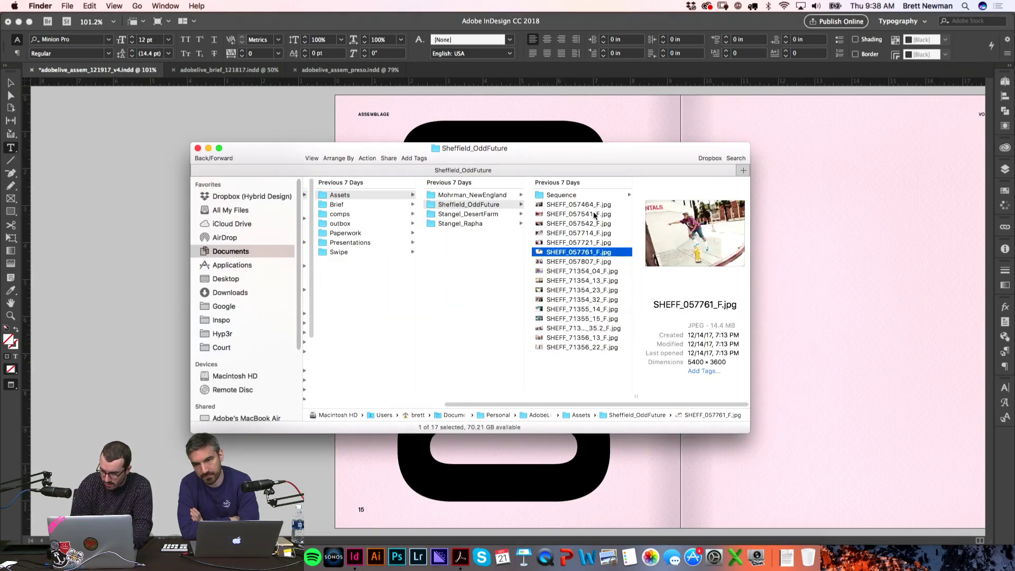
key("Down")
left_click_drag(576, 254, 778, 418)
Step: Place the hydrant photo on the right page, snapped to the top-left margin corner
key("t")
key("v")
left_click_drag(608, 190, 561, 153)
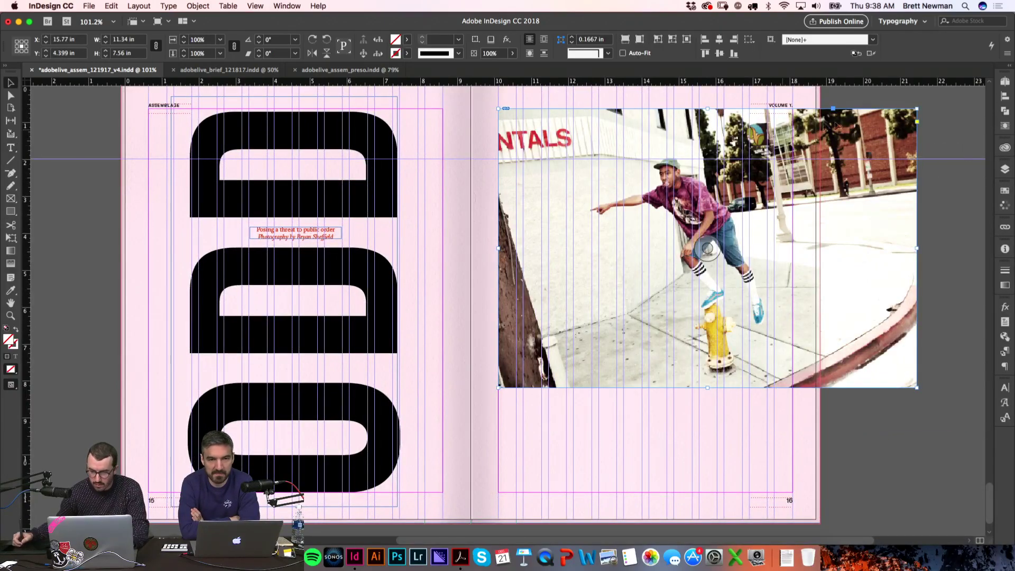
left_click(899, 127)
key("w")
scroll(873, 254, "left", 3)
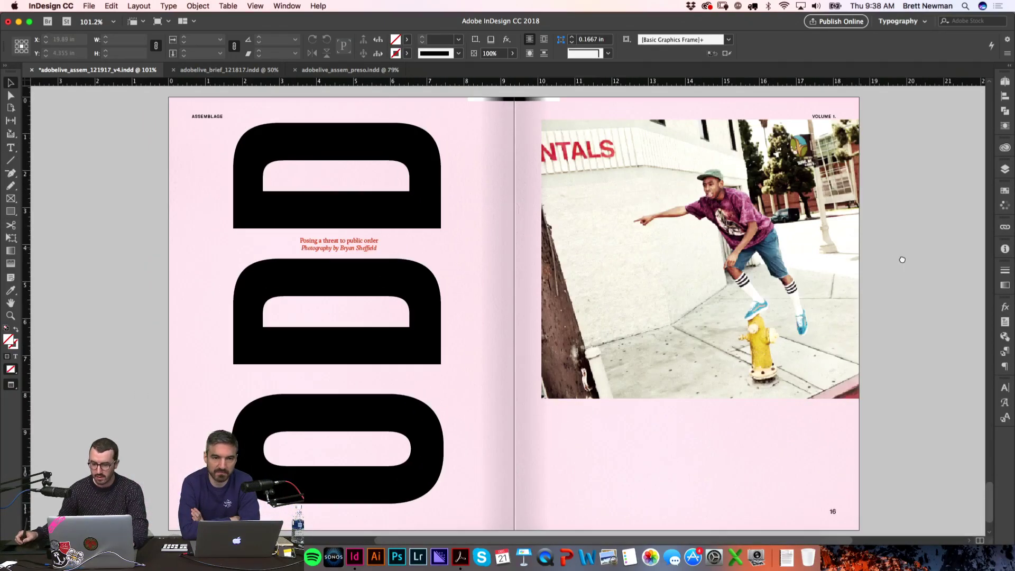
scroll(903, 259, "down", 1)
Step: Try dark green colour treatments on the caption and left page, then undo them
double_click(343, 222)
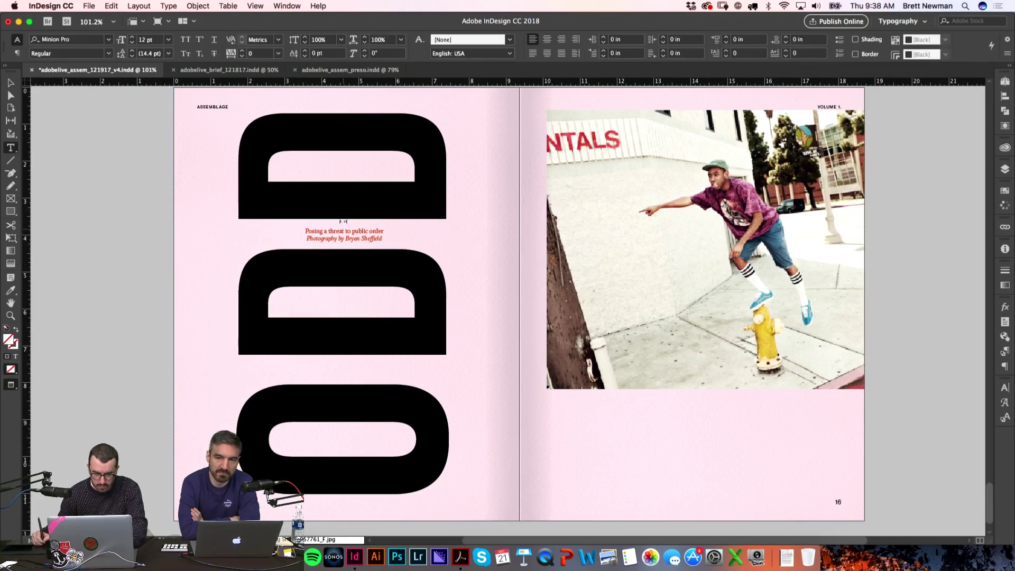
key("super+a")
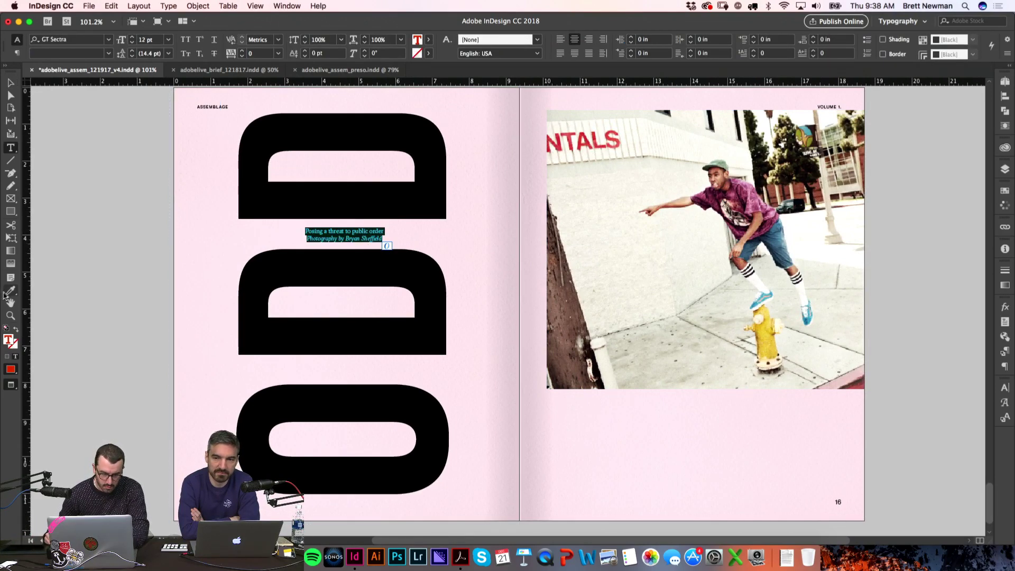
key("super+z")
key("super+z")
key("super+z")
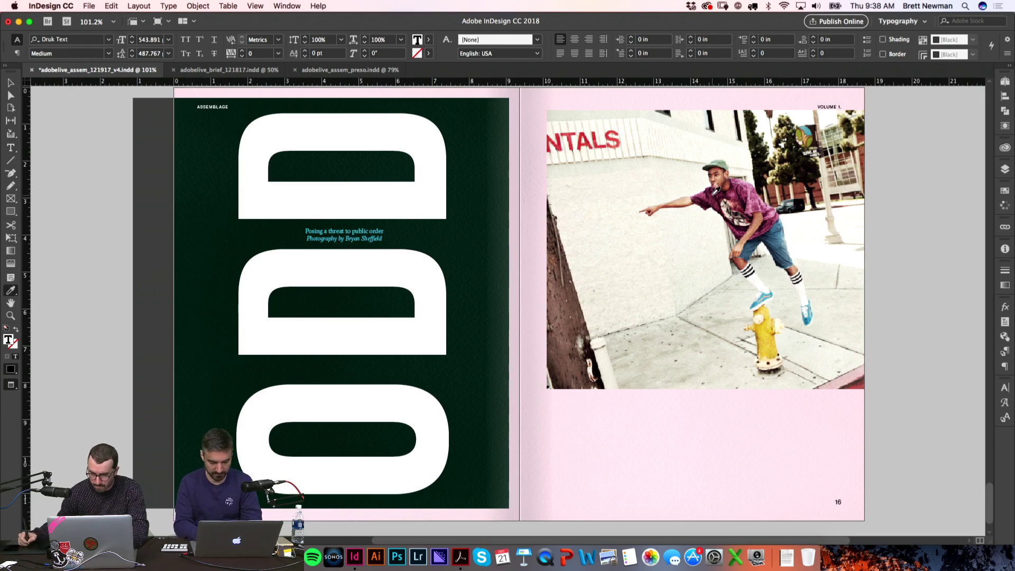
key("super+z")
key("super+z")
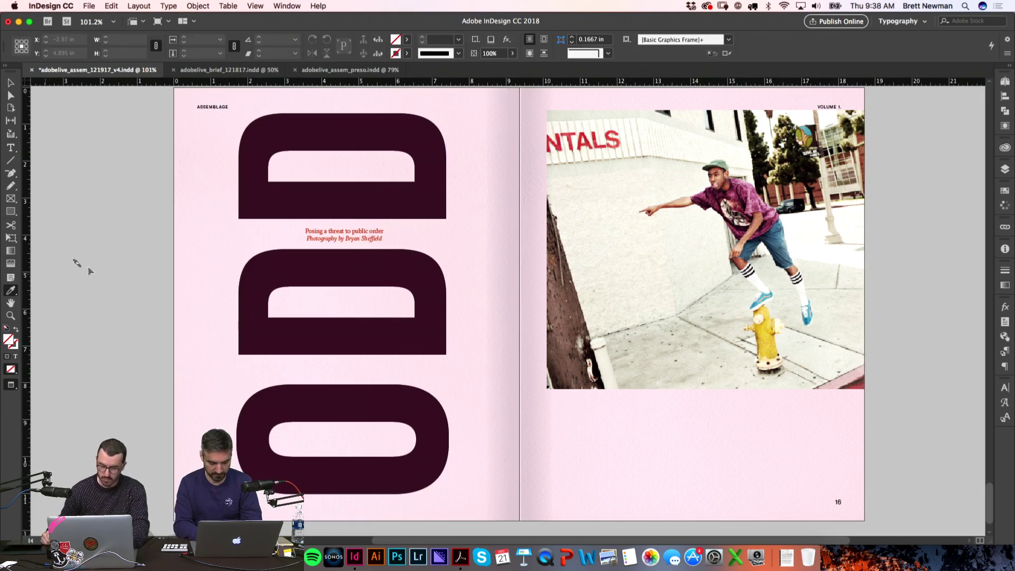
key("t")
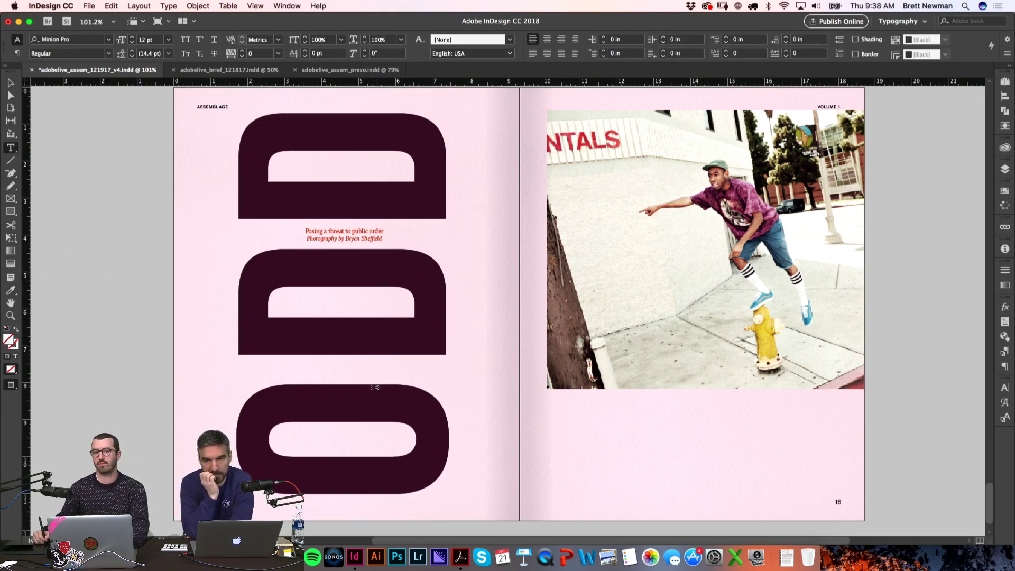
key("super+shift+z")
key("super+shift+z")
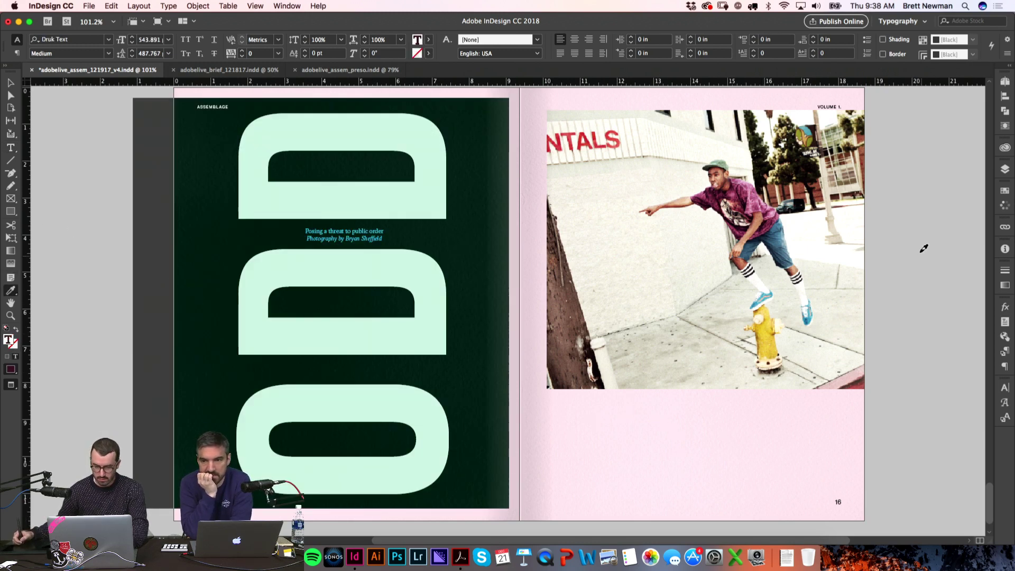
key("super+z")
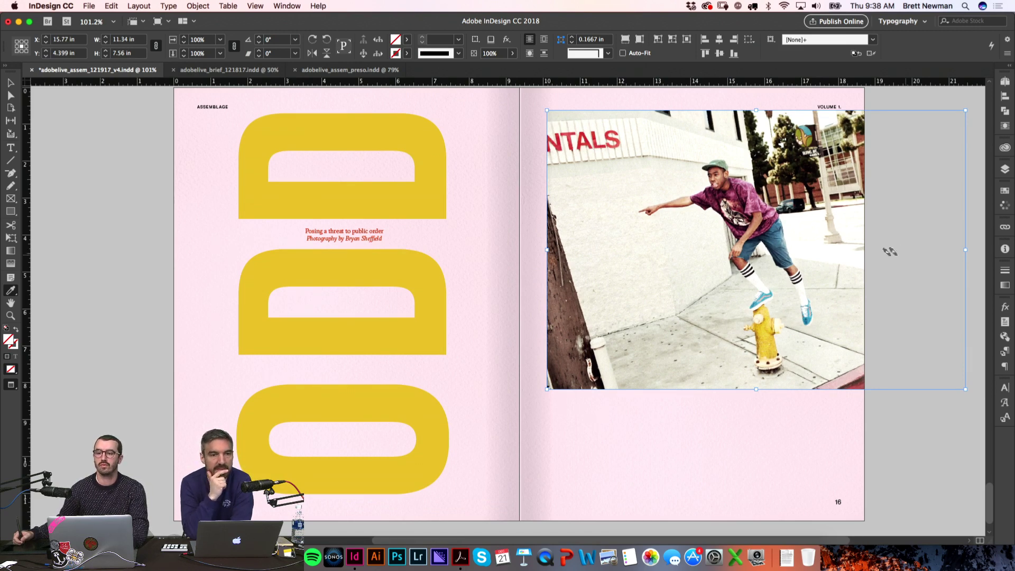
key("super+shift+a")
key("t")
Step: Darken the caption with a colour sampled from the photo using the Eyedropper
left_click(362, 238)
key("super+a")
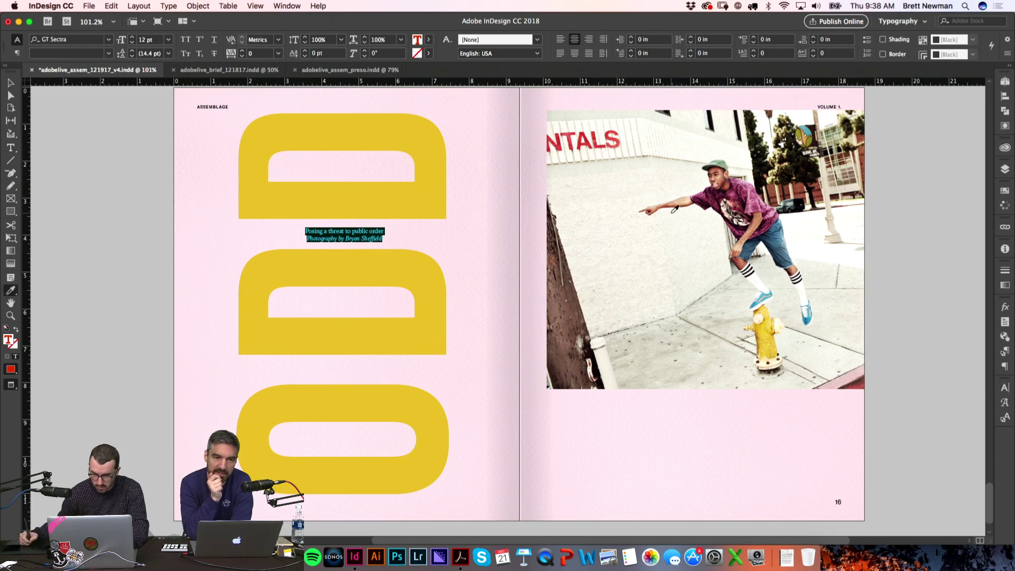
left_click(706, 185)
key("super+shift+a")
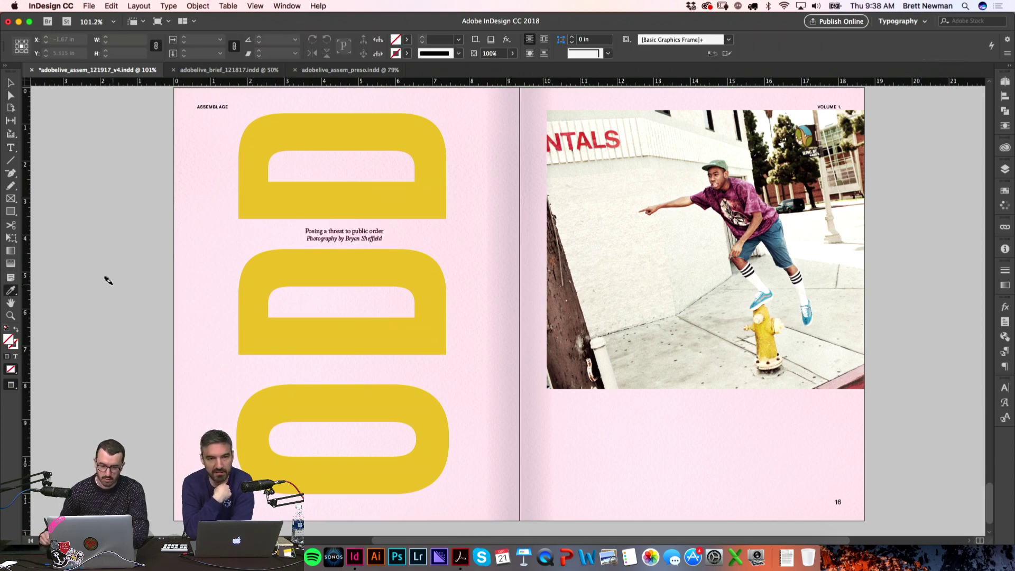
left_click_drag(194, 245, 189, 254)
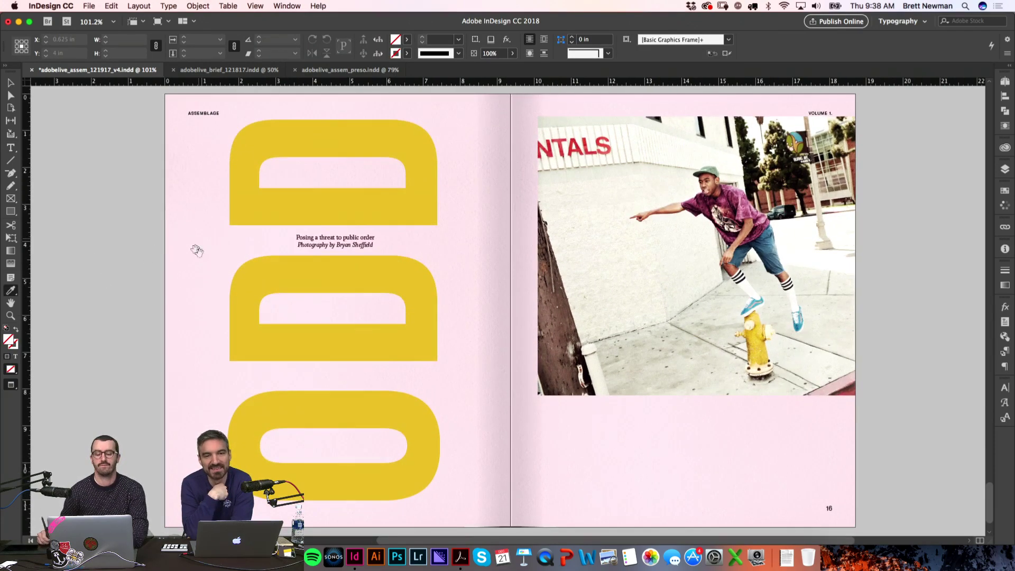
Step: Colour the large ODD letters maroon sampled from the photo
key("t")
left_click(383, 280)
key("super+a")
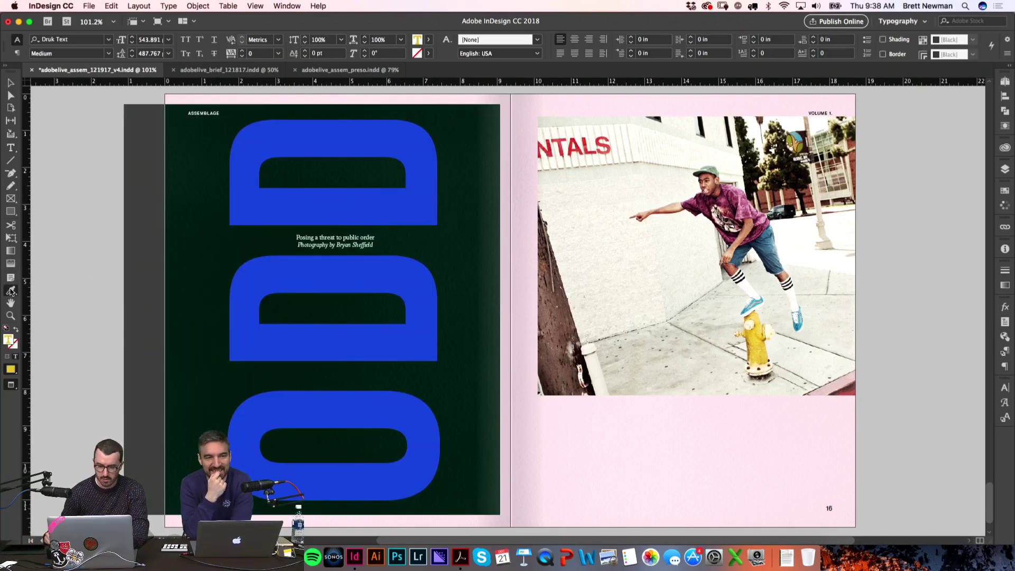
left_click(700, 197)
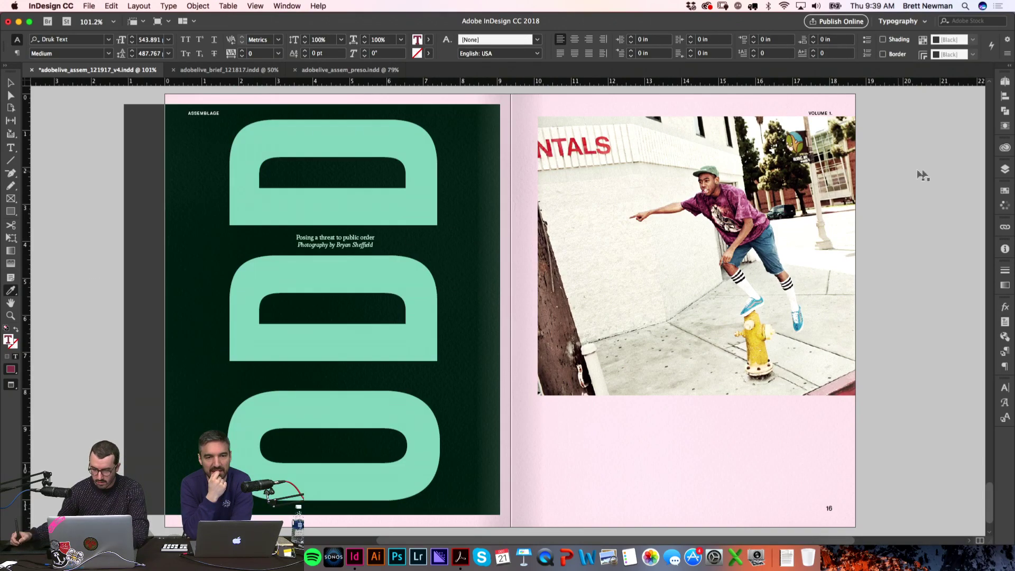
left_click(906, 170)
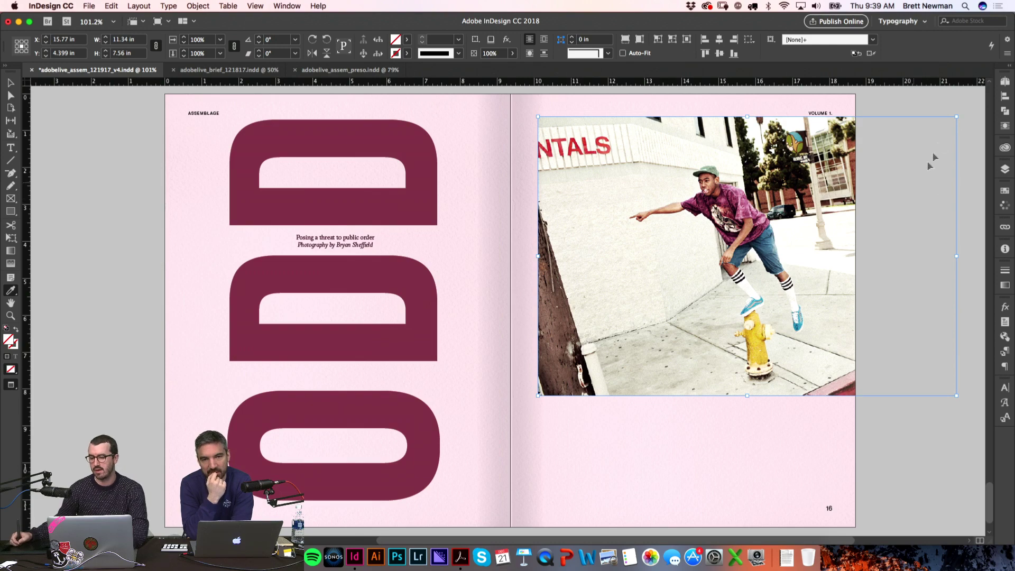
Step: Zoom into the caption area and nudge the caption up slightly
key("v")
left_click_drag(204, 180, 523, 284)
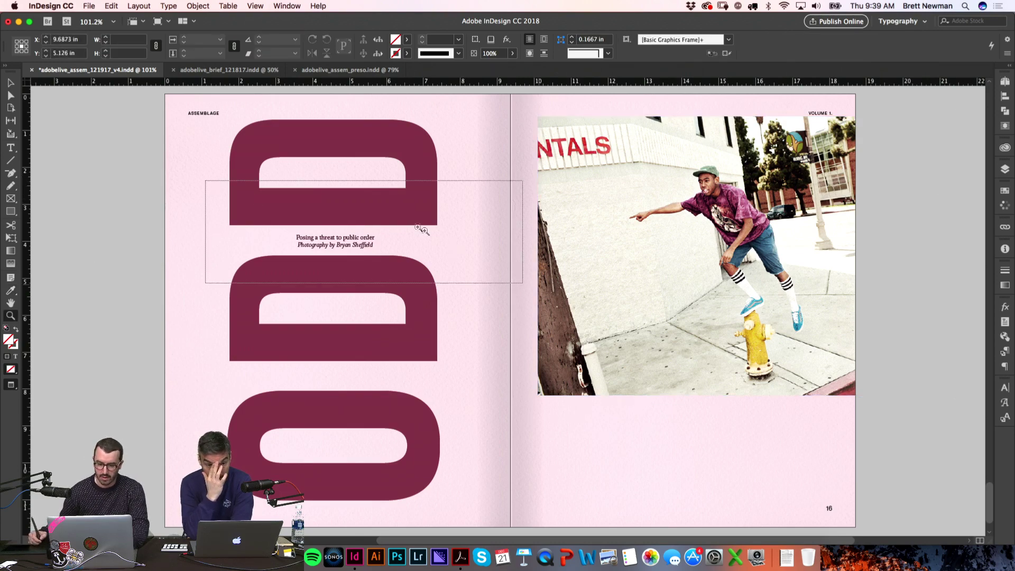
left_click(437, 337)
left_click_drag(437, 337, 435, 335)
key("alt+super+2")
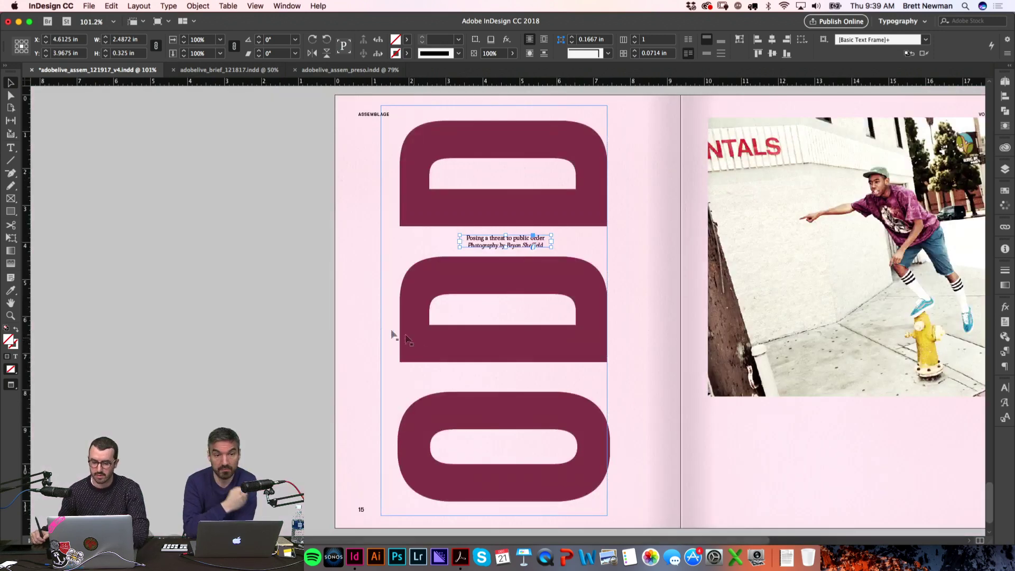
key("shift+super+a")
Step: Stretch the photo frame down to 10.016 in tall so it bleeds off the page
scroll(491, 327, "right", 1)
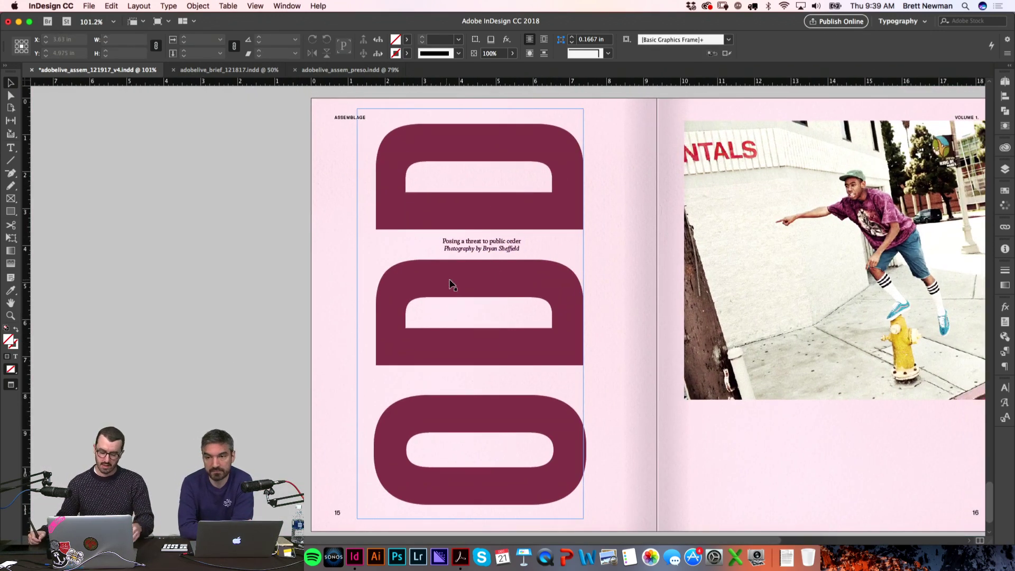
left_click(385, 318)
left_click(289, 342)
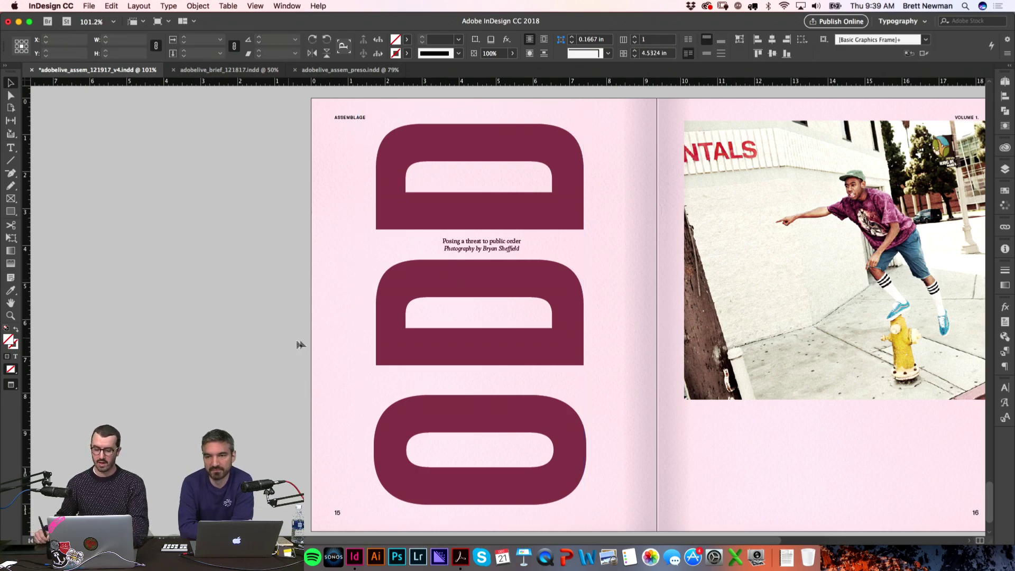
left_click_drag(585, 245, 448, 254)
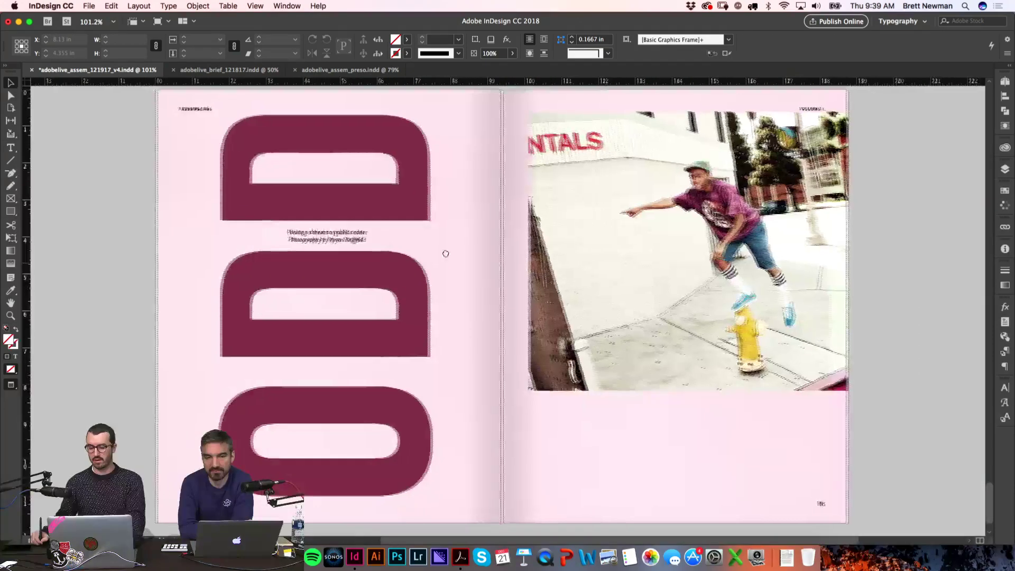
key("super+1")
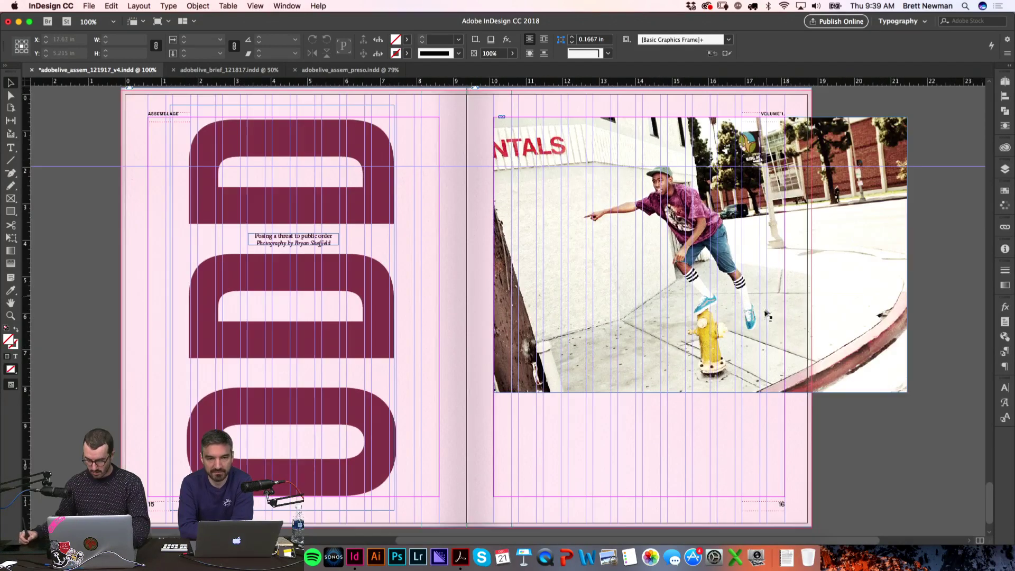
left_click(698, 392)
left_click_drag(699, 392, 694, 457)
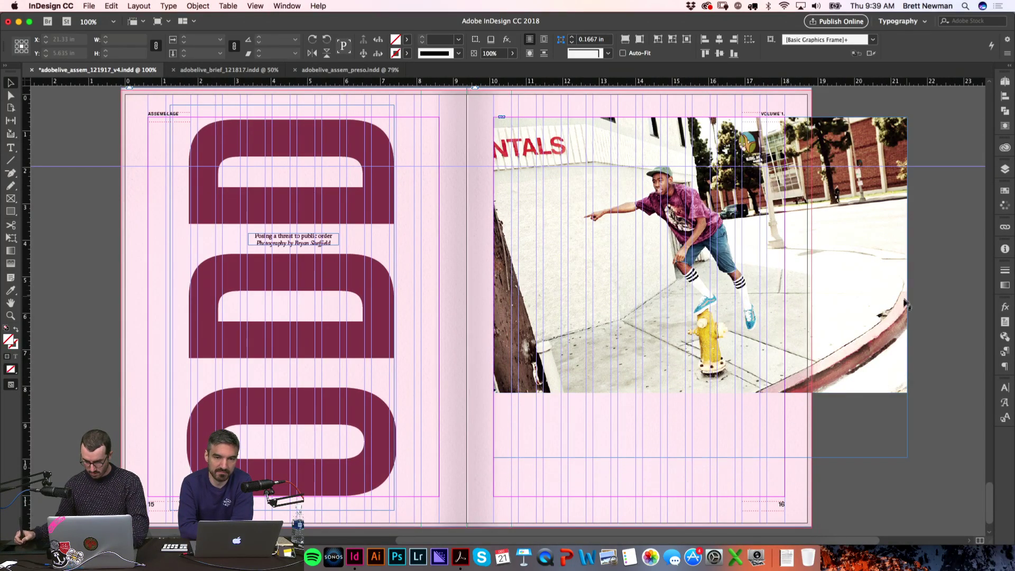
Step: Pull the photo's right edge in and shrink the frame proportionally around its centre
left_click_drag(908, 288, 786, 286)
left_click(639, 287)
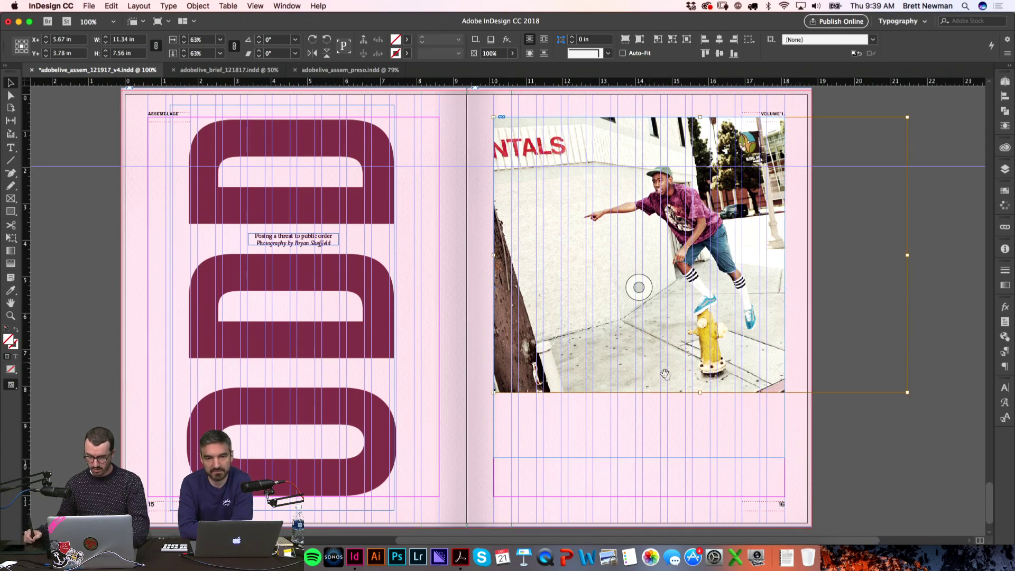
left_click_drag(700, 395, 699, 456)
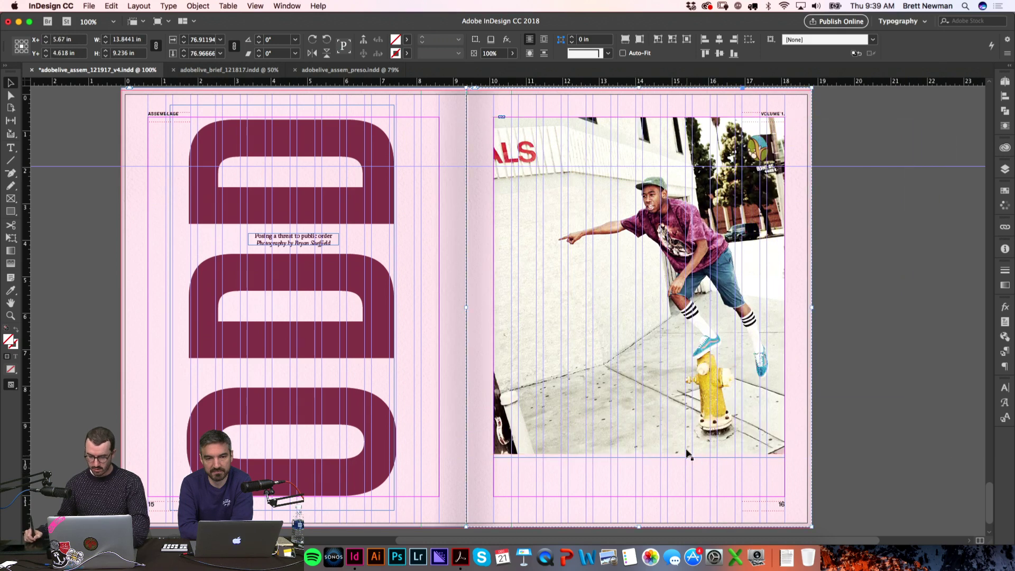
left_click(639, 464)
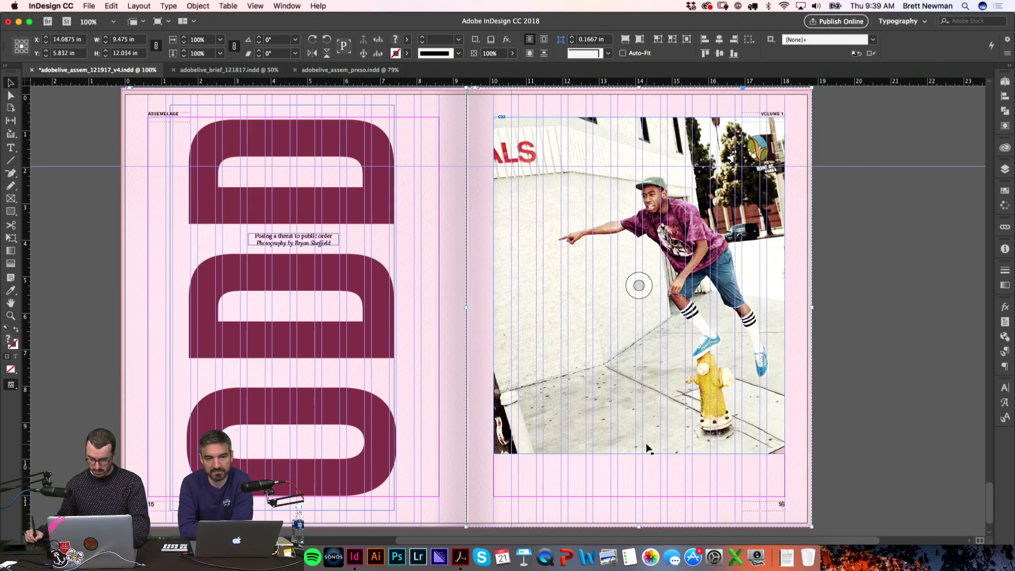
left_click(656, 453)
left_click_drag(638, 454, 638, 415)
left_click_drag(679, 290, 639, 295)
Step: Shift the picture left inside its frame and enlarge it
key("w")
left_click(637, 295)
key("shift+Left")
key("shift+Left")
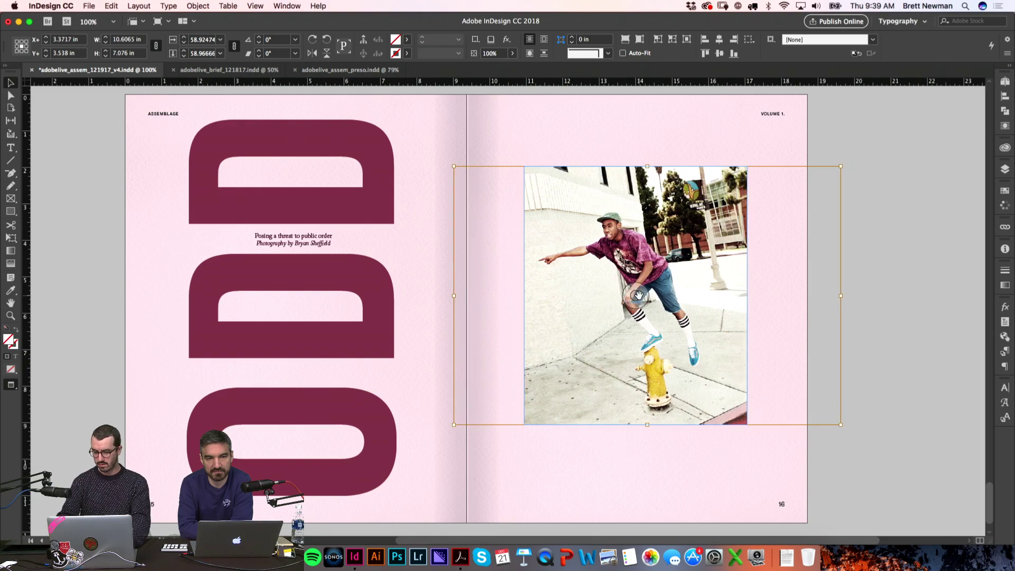
left_click(873, 378)
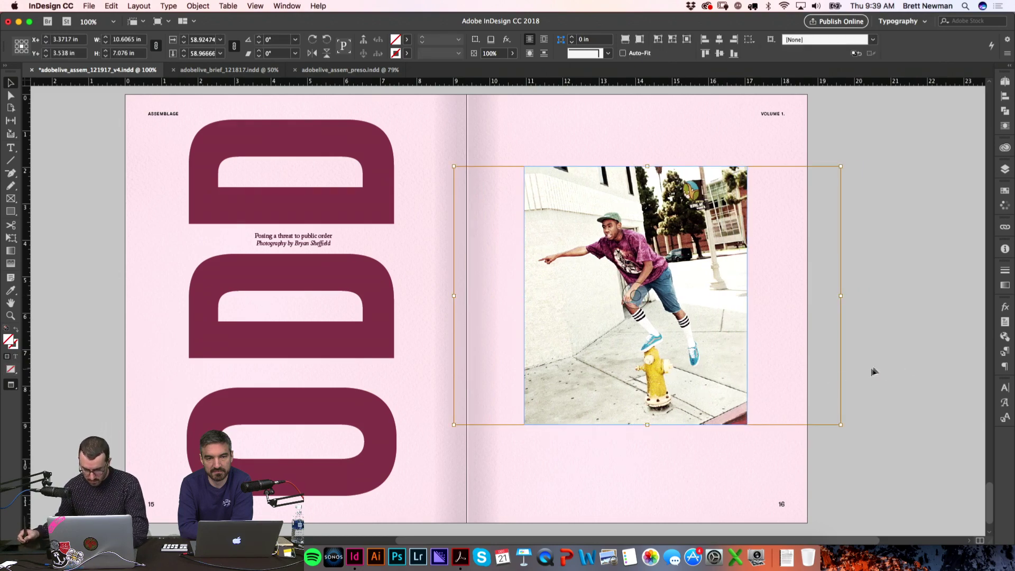
double_click(667, 418)
left_click_drag(649, 425, 651, 438)
Step: Nudge the picture right and enlarge it slightly more to finish the re-crop
left_click(908, 330)
left_click(584, 296)
double_click(723, 393)
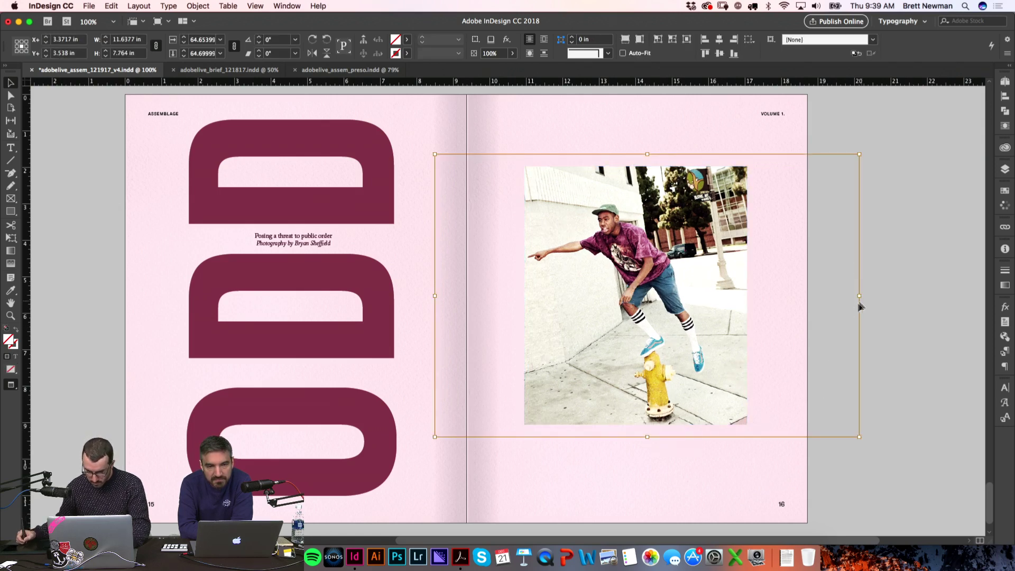
key("shift+Right")
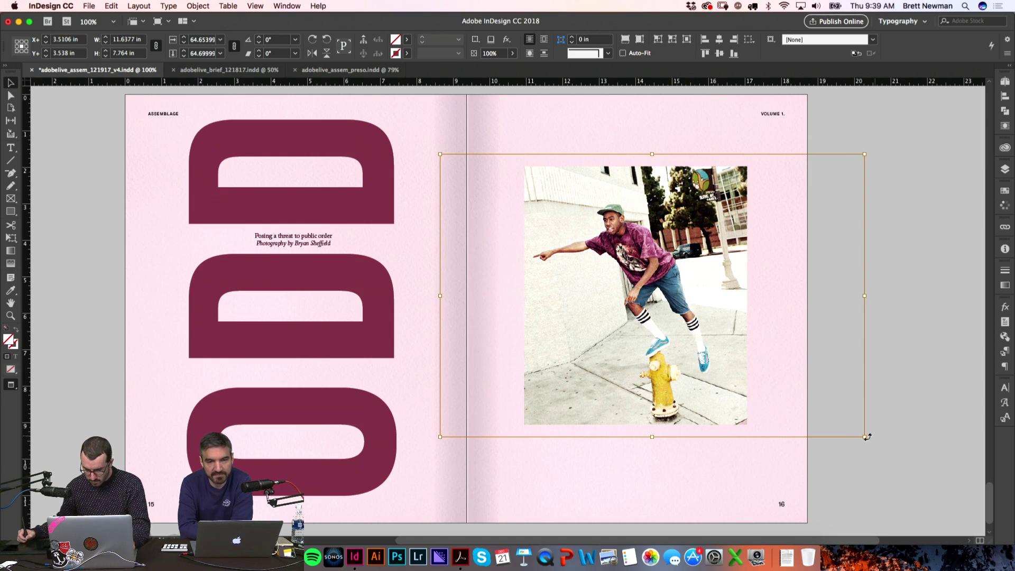
left_click_drag(864, 437, 872, 442)
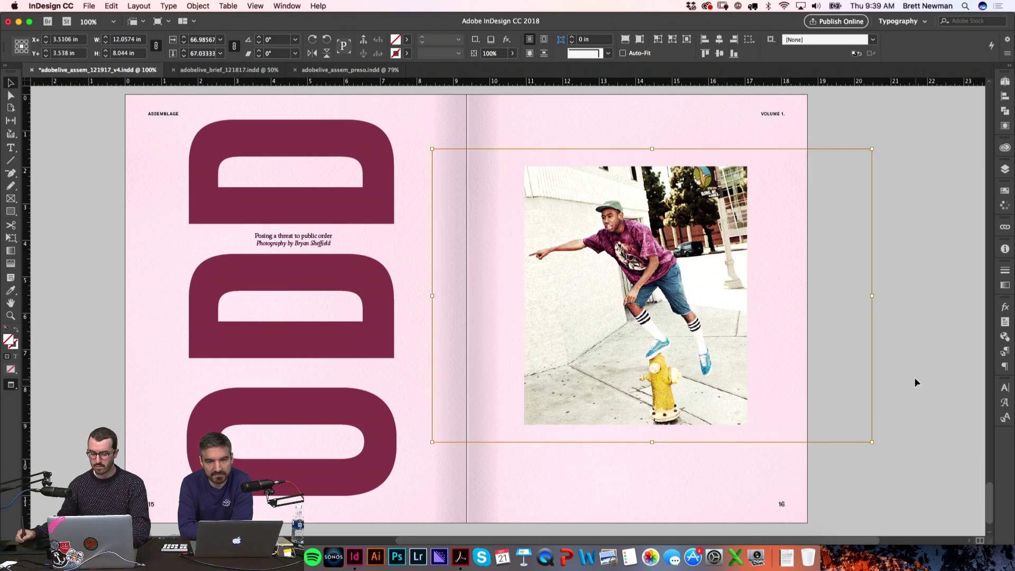
left_click(918, 382)
key("w")
left_click(712, 283)
left_click_drag(711, 283, 711, 295)
left_click(871, 273)
Step: Check the ODD caption's colour in Swatches, leaving it unchanged
key("w")
scroll(862, 259, "down", 2)
scroll(863, 260, "left", 2)
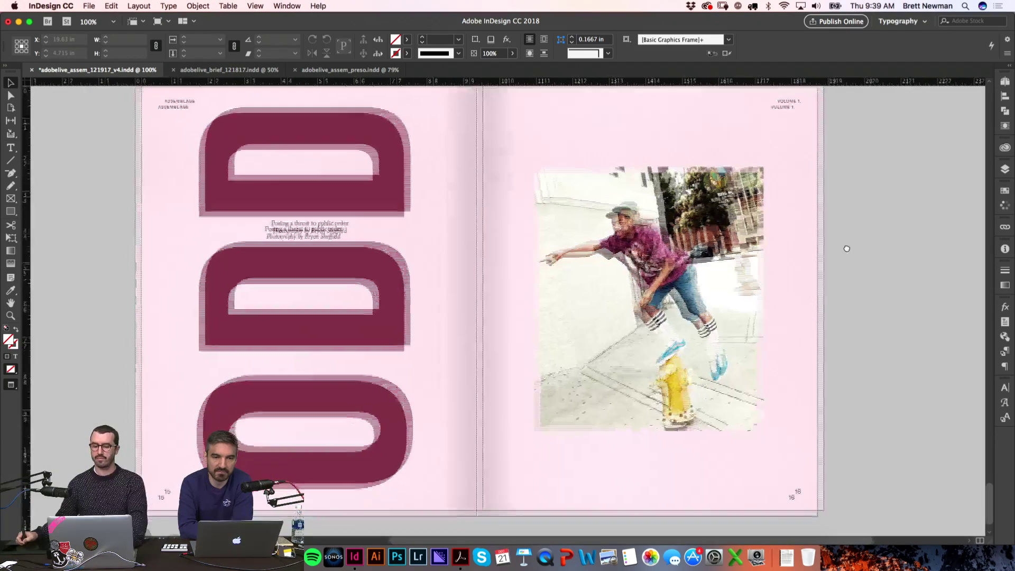
scroll(854, 246, "up", 1)
key("t")
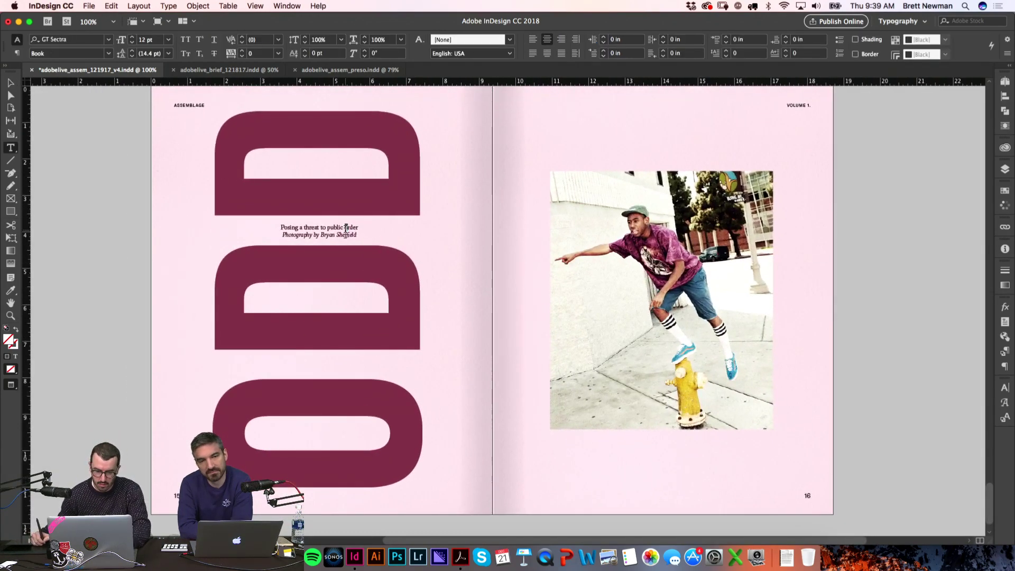
left_click(346, 229)
key("super+a")
left_click(1007, 194)
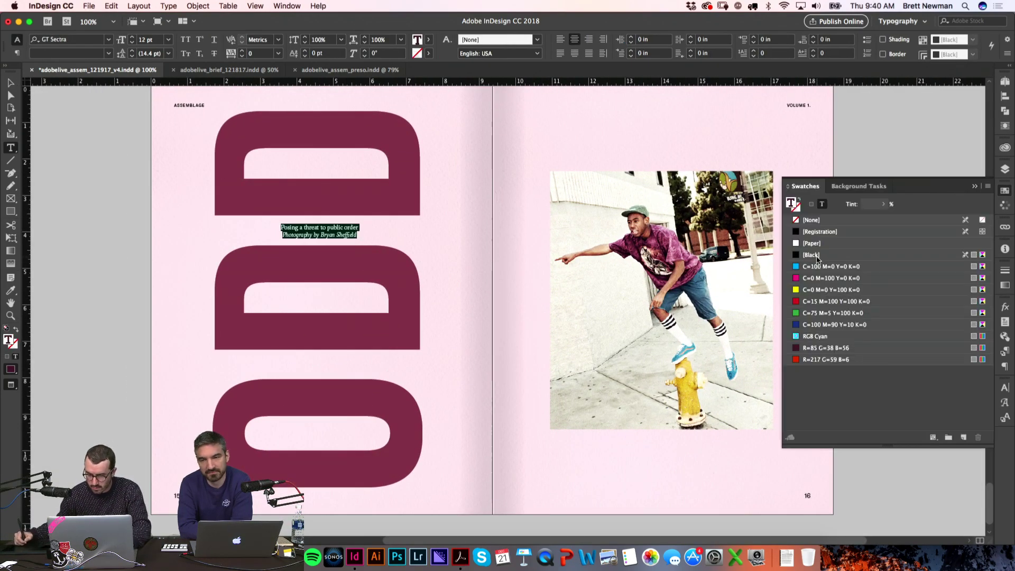
left_click(1007, 194)
left_click(884, 215)
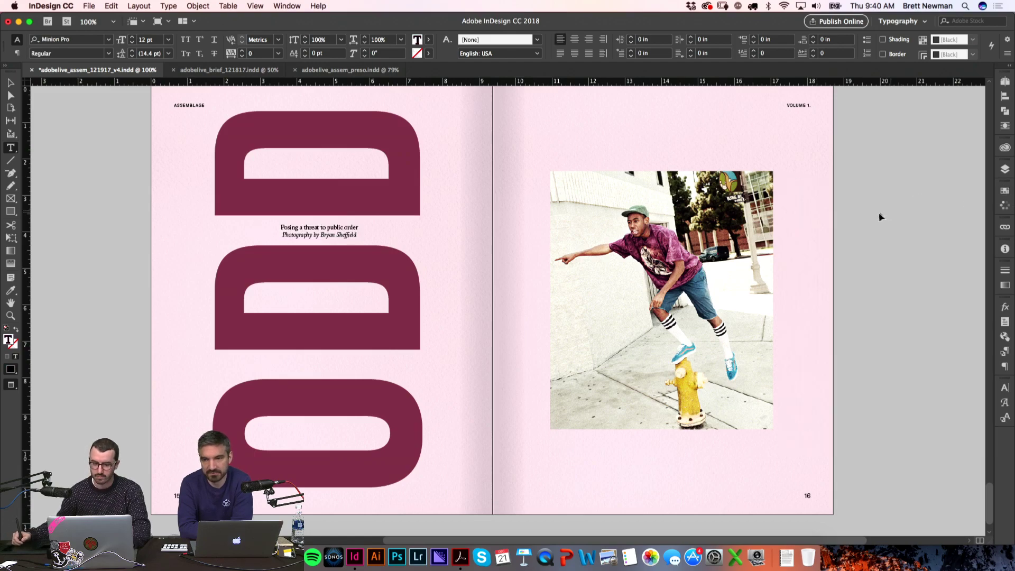
Step: Copy the Rapha City Lookbook caption and paste it below the skateboarder photo
scroll(875, 194, "up", 10)
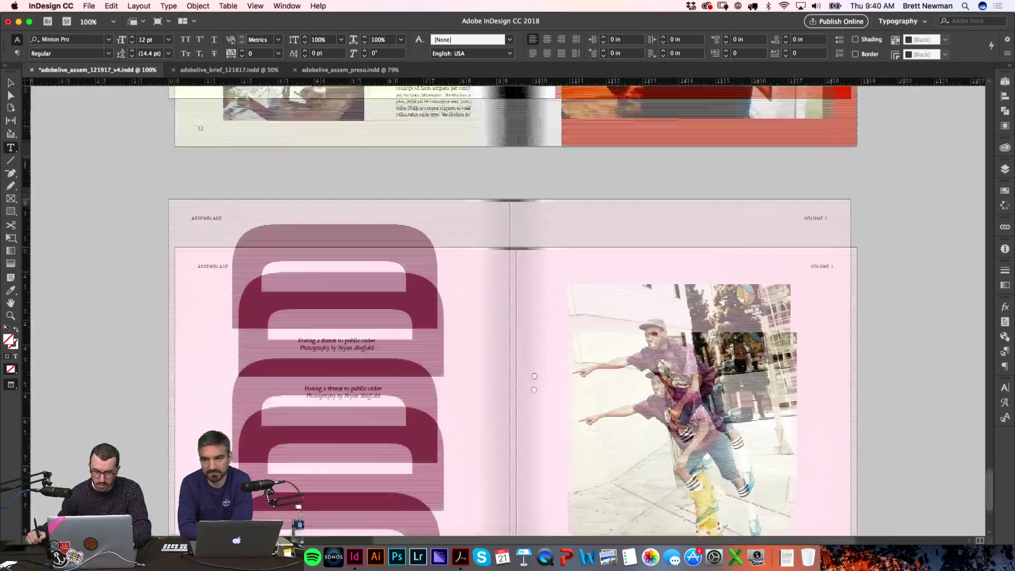
key("b")
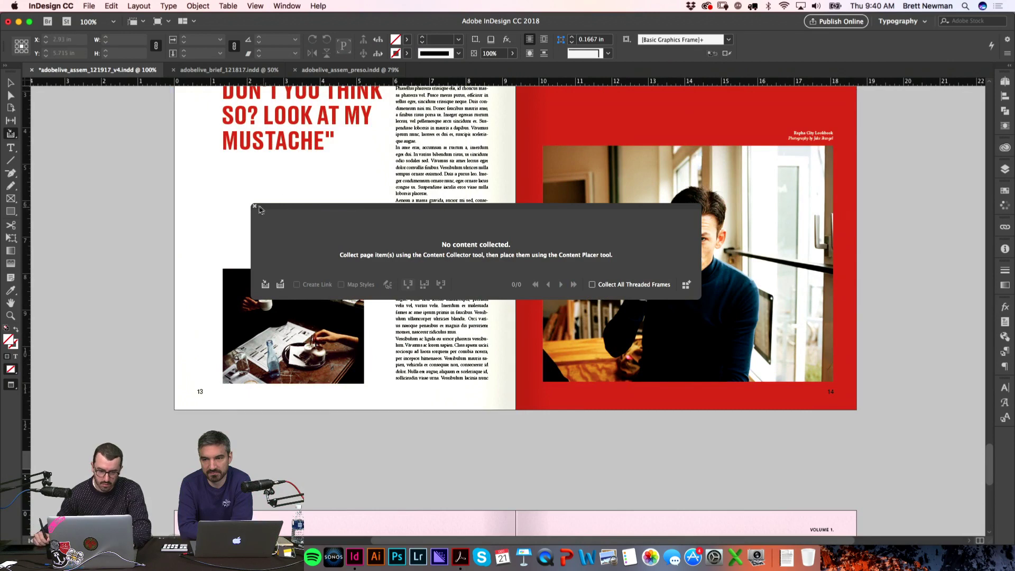
key("v")
key("super+v")
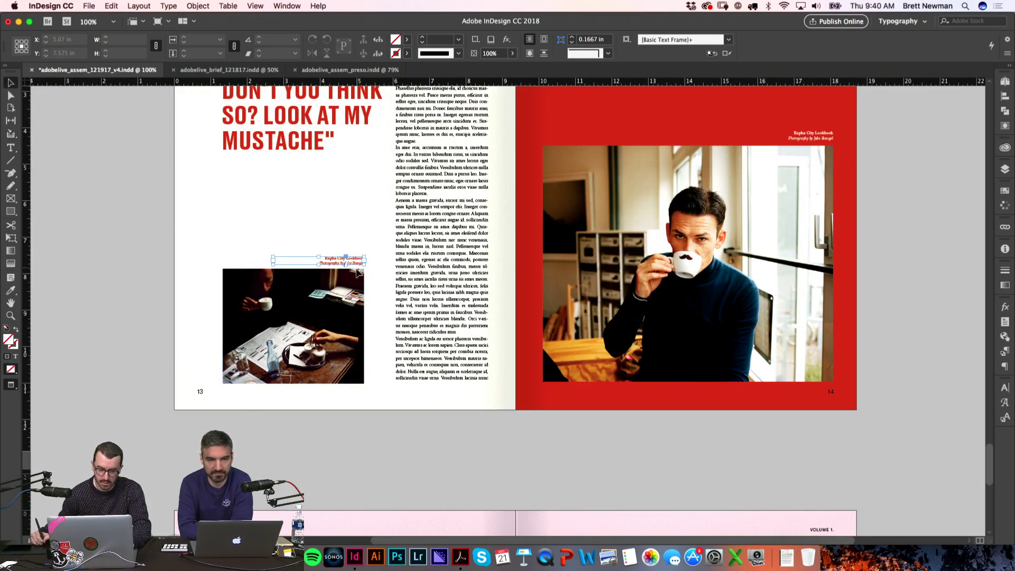
scroll(492, 328, "down", 10)
key("super+v")
left_click_drag(559, 303, 712, 415)
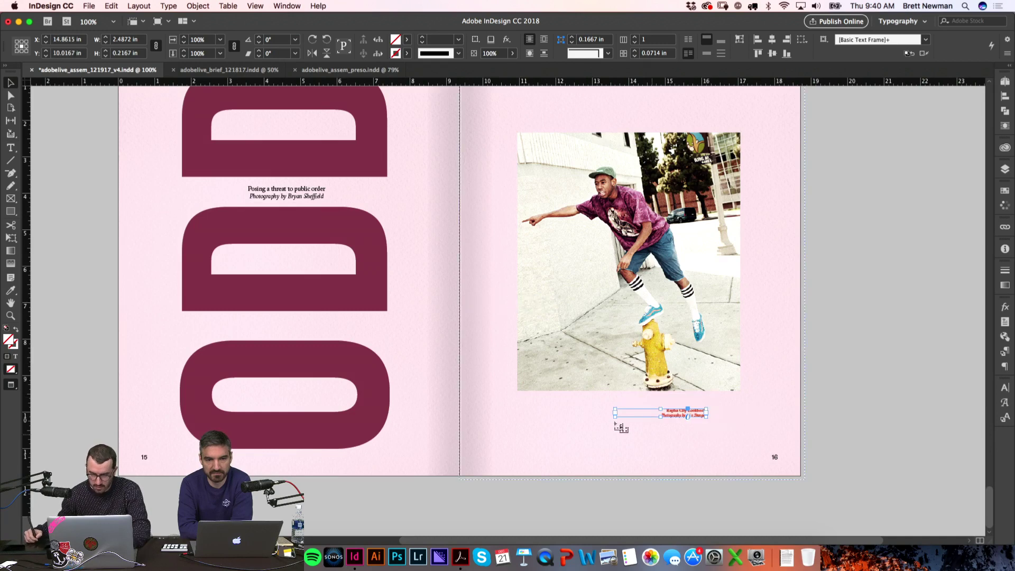
Step: Zoom in and align the pasted caption's right edge with the photo
key("b")
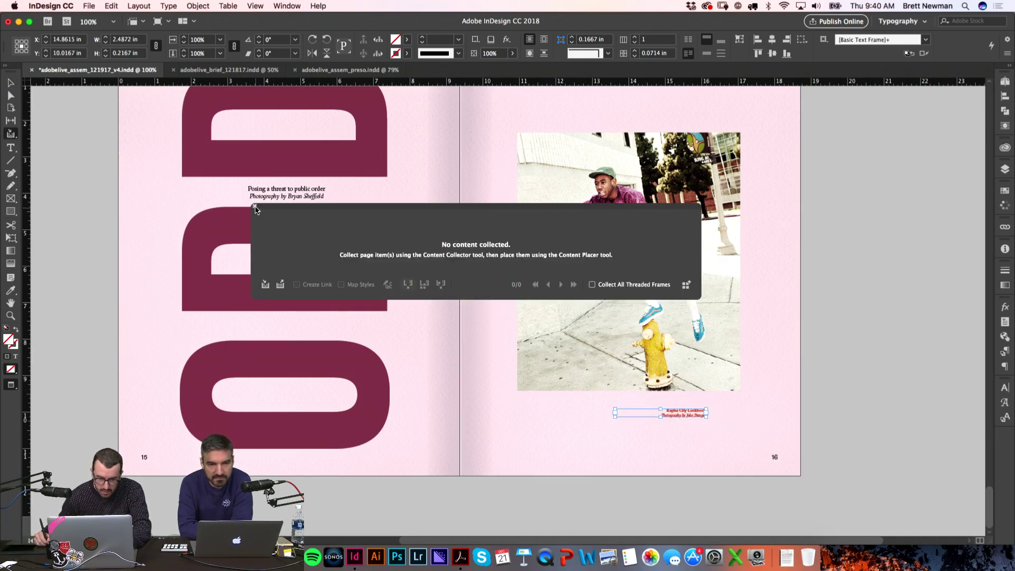
left_click(255, 207)
key("w")
key("z")
left_click_drag(754, 397, 810, 450)
left_click_drag(550, 409, 654, 367)
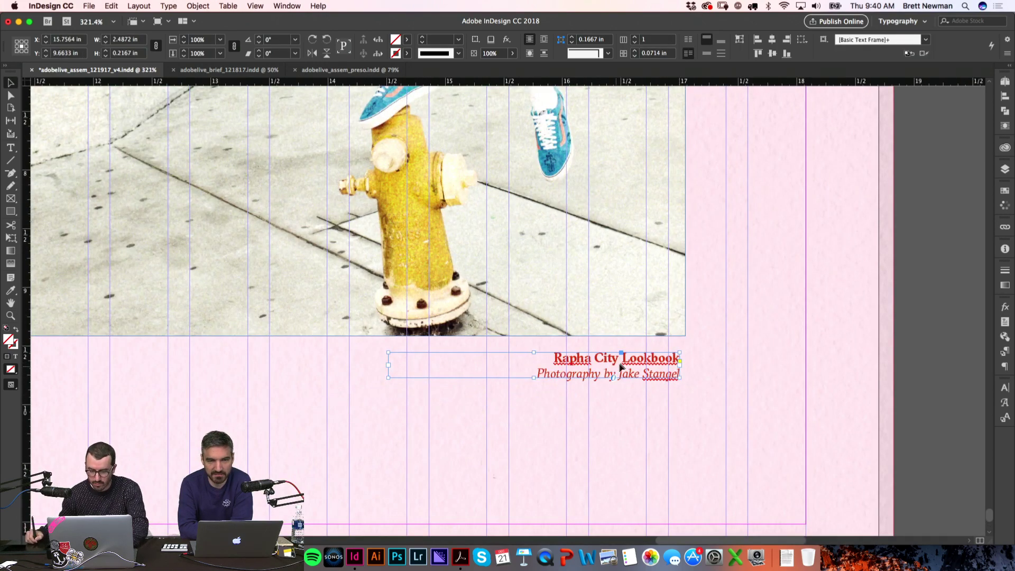
Step: Replace the Rapha City Lookbook title line with the subject's first name
double_click(618, 370)
triple_click(585, 358)
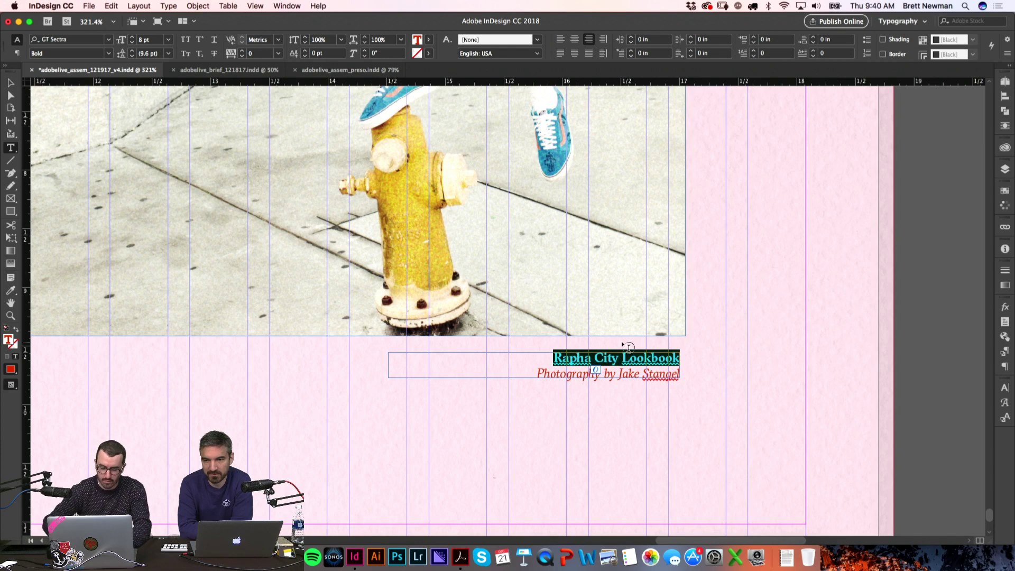
type("TYLER")
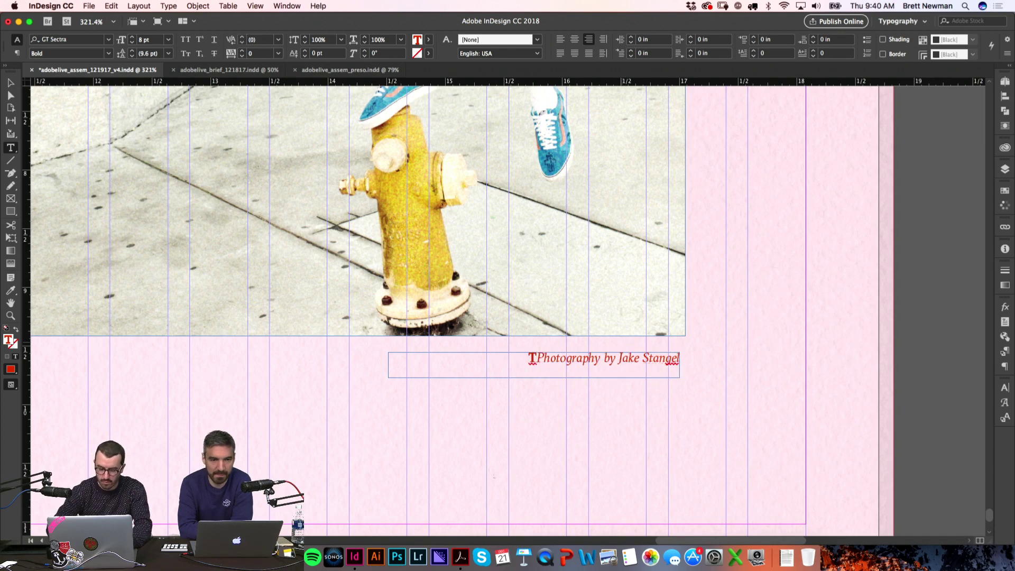
type("ler")
key("Return")
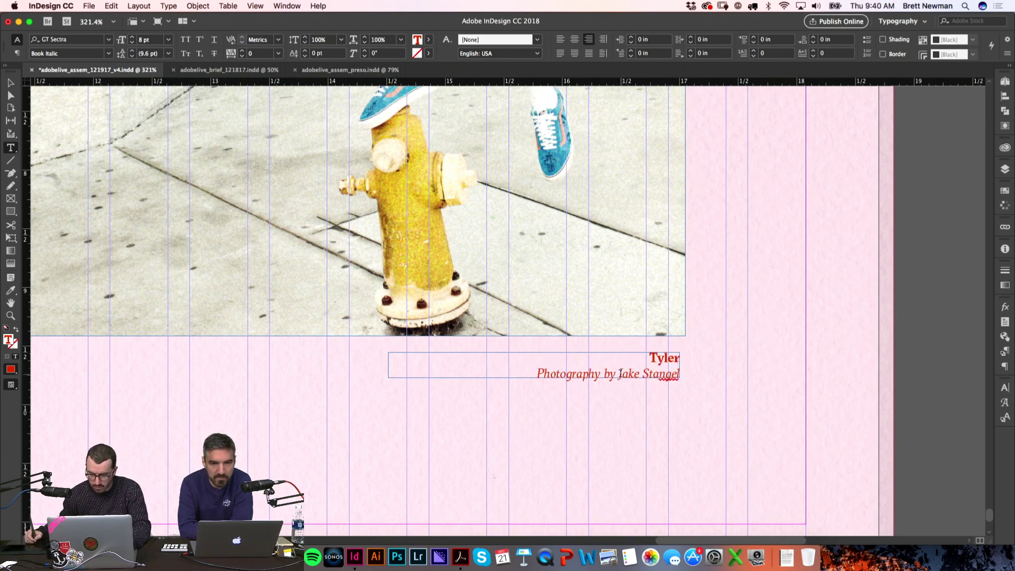
Step: Replace the credited photographer with the new photographer's name from the Google Doc
left_click_drag(622, 374, 668, 370)
key("super+Tab")
key("super+Tab")
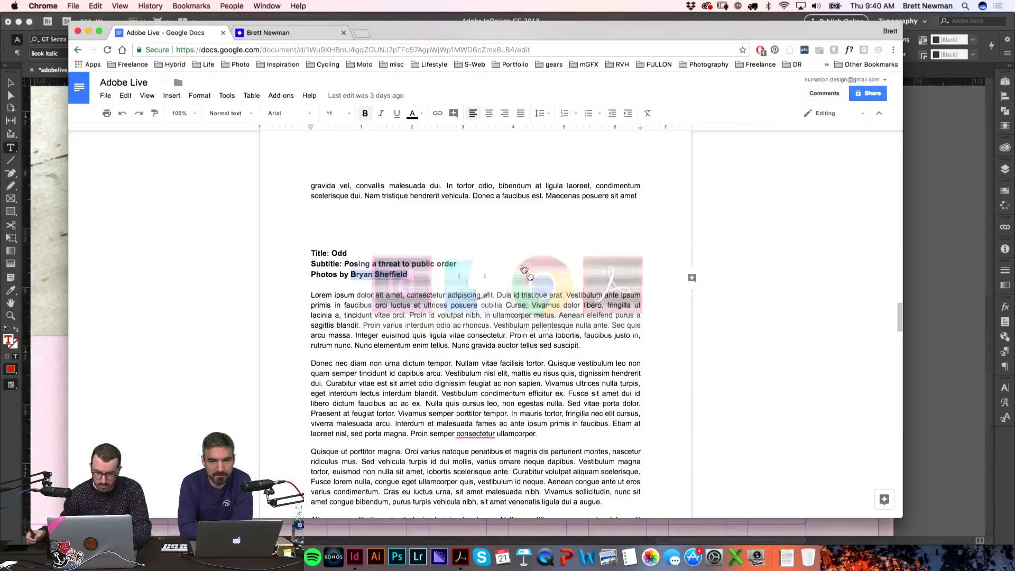
key("super+Tab")
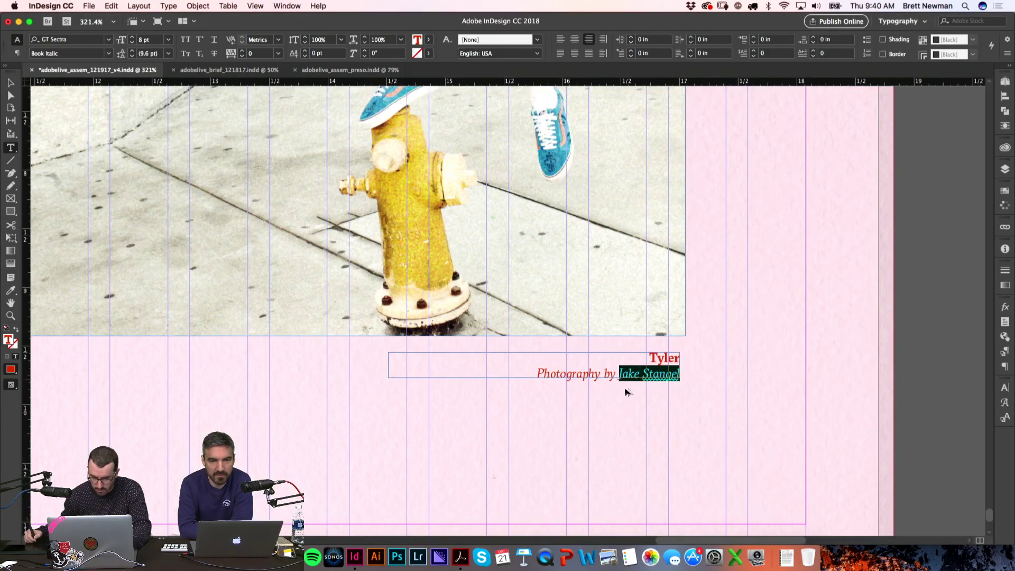
key("Escape")
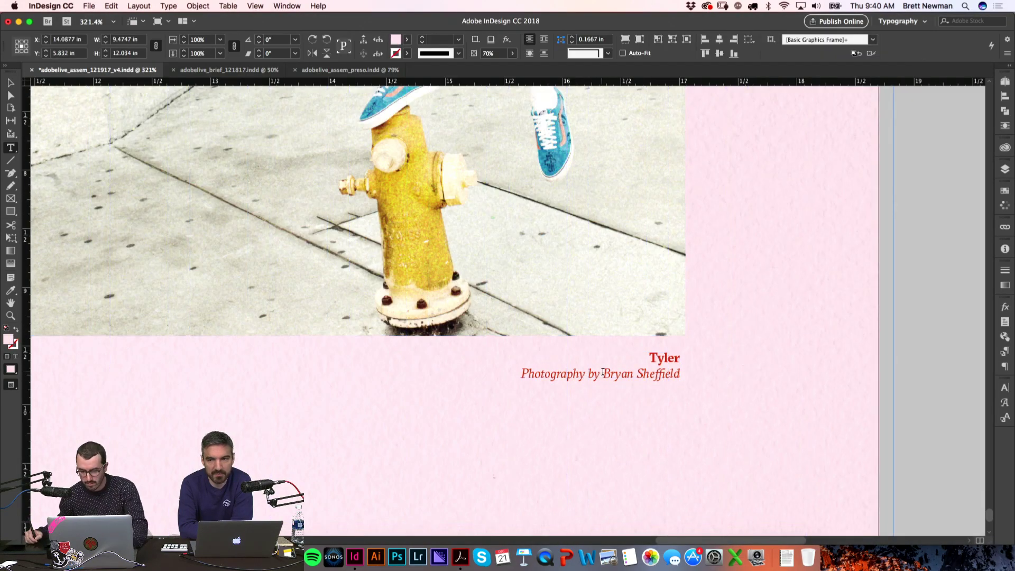
Step: Change 'Photography' to 'Photos' in the credit line
left_click(585, 374)
double_click(585, 374)
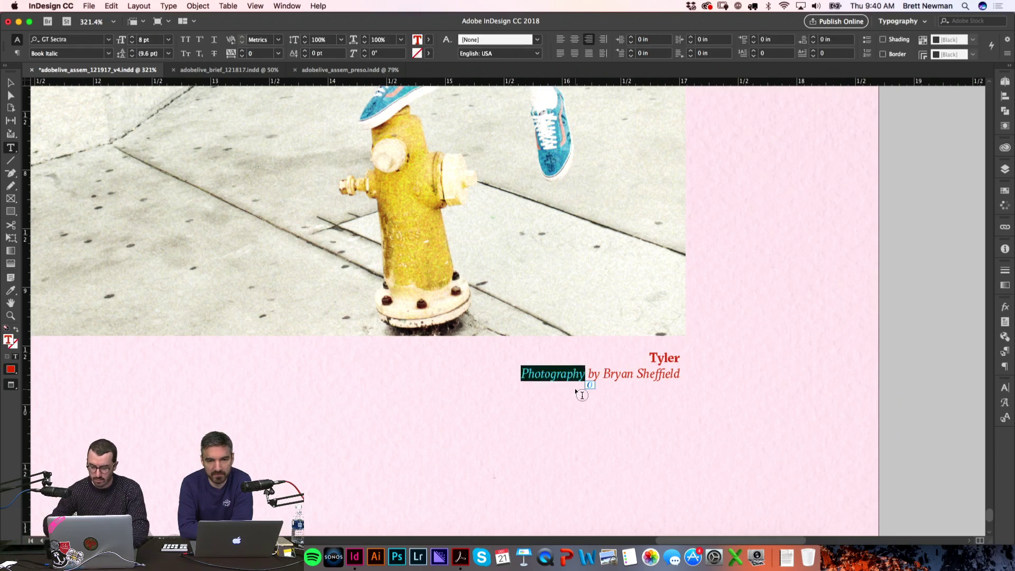
type("PH")
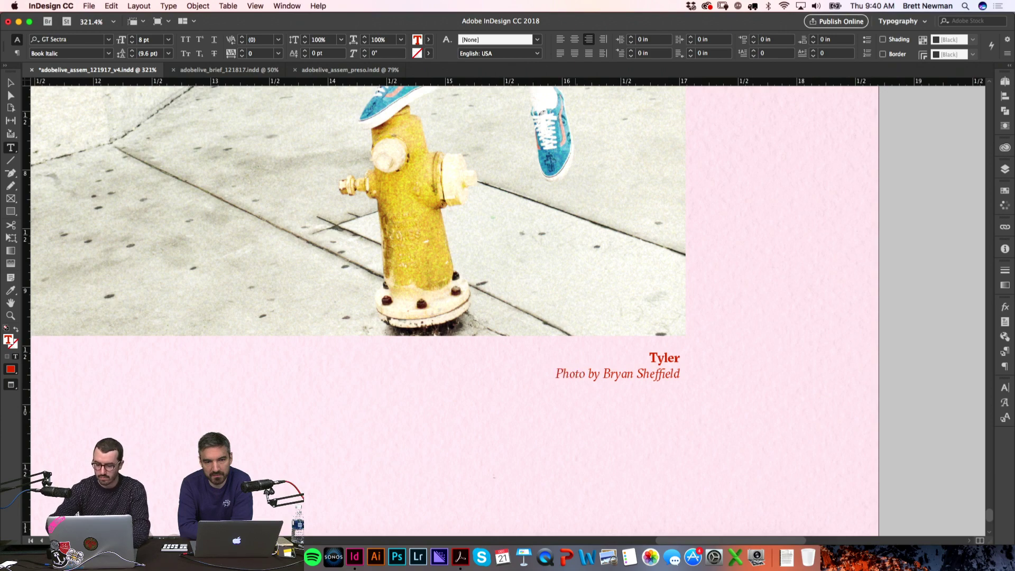
left_click(920, 333)
key("super+0")
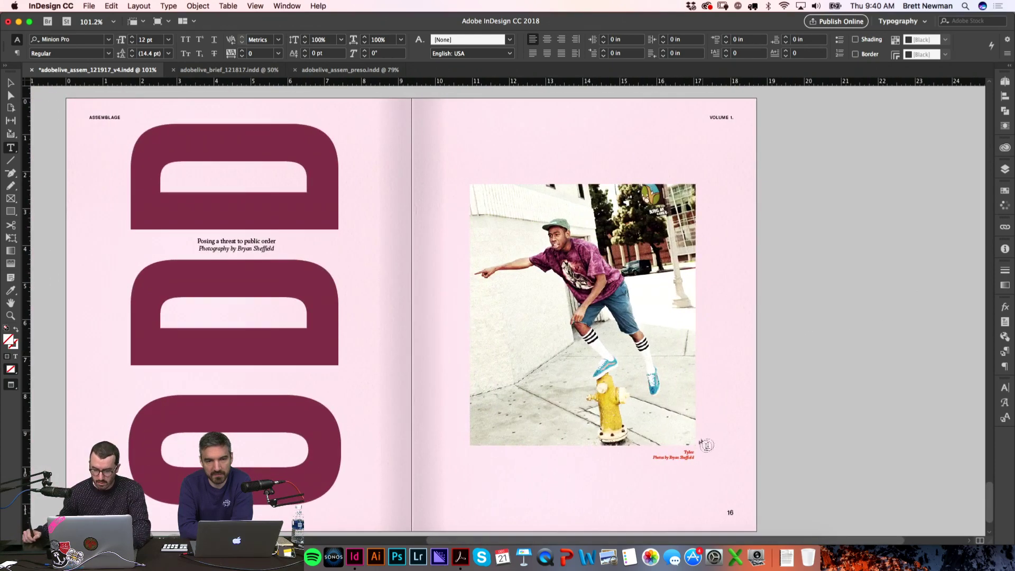
Step: Set both caption lines under the photo in [Black]
left_click_drag(686, 451, 698, 464)
left_click(1009, 192)
left_click(819, 255)
left_click(845, 347)
left_click_drag(846, 347, 873, 356)
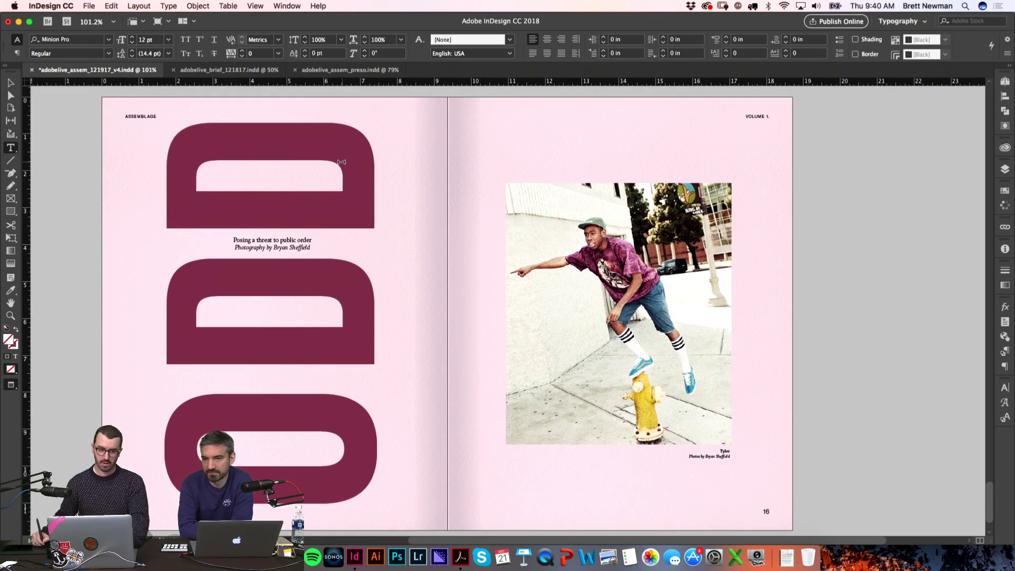
Step: Save the ODD lettering's maroon as a new swatch
key("super+z")
left_click(1003, 208)
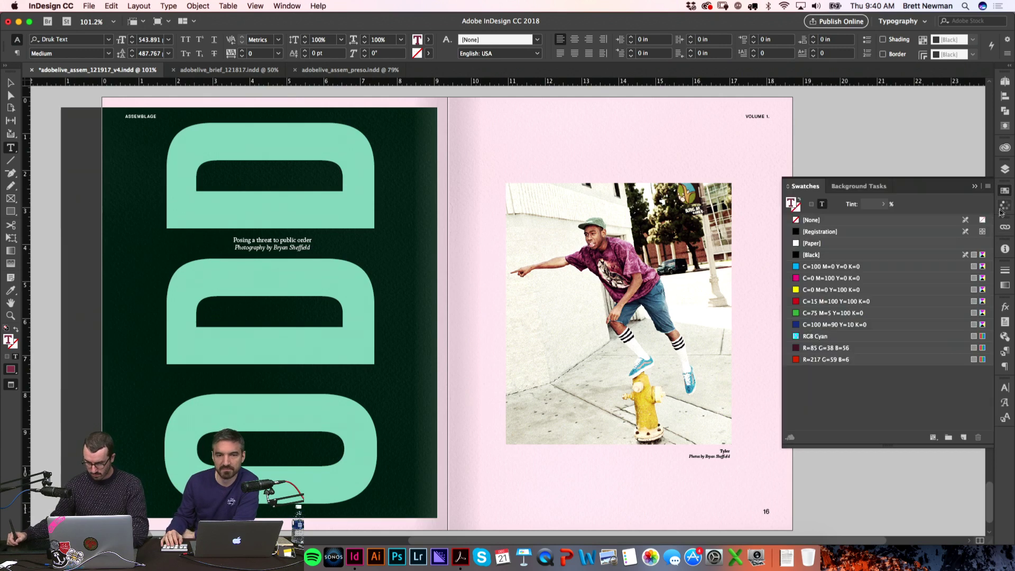
left_click(965, 437)
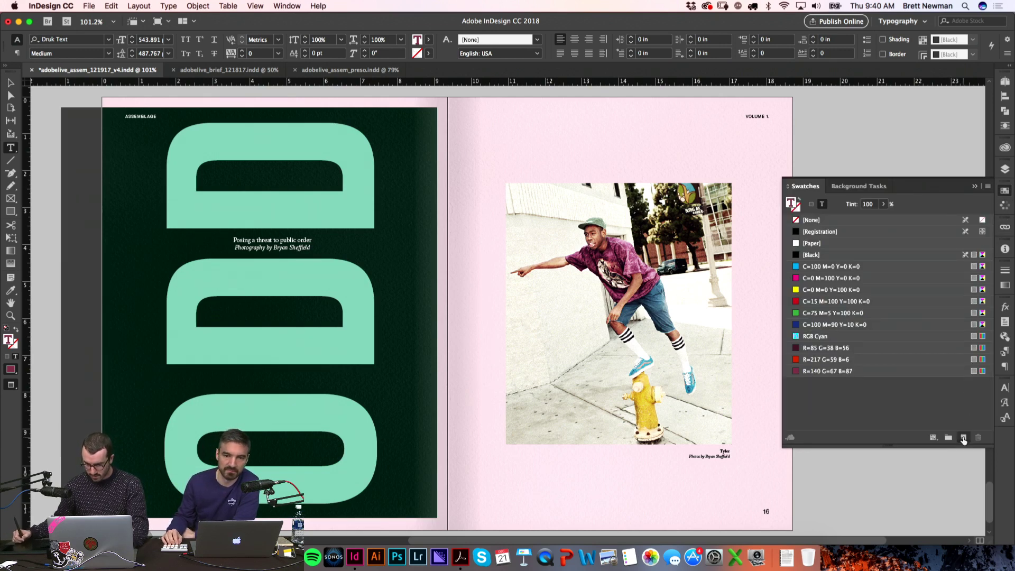
left_click(1004, 199)
left_click(858, 276)
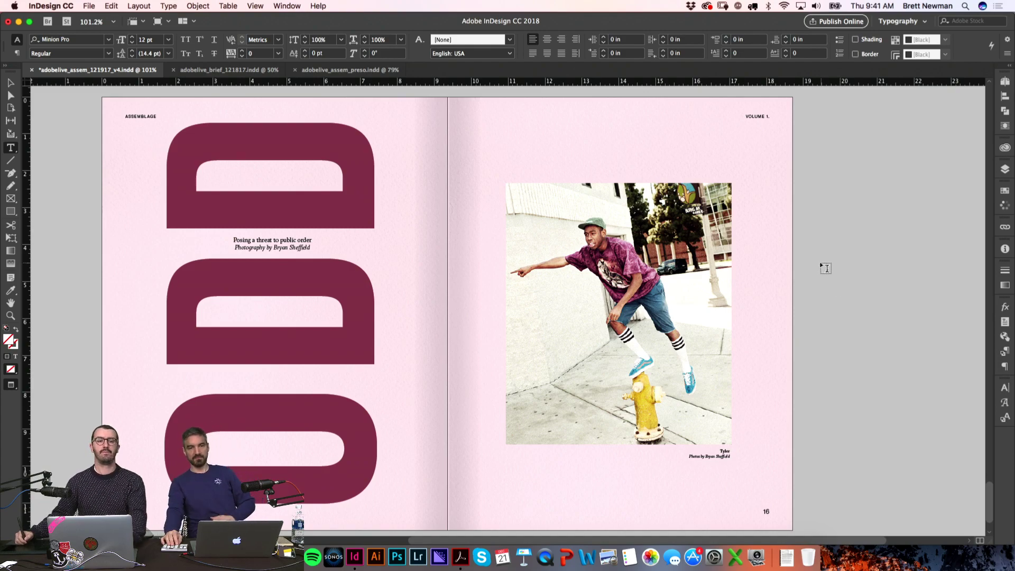
Step: Bring spread 15–16 back into view with the Selection tool active
left_click_drag(858, 362, 848, 383)
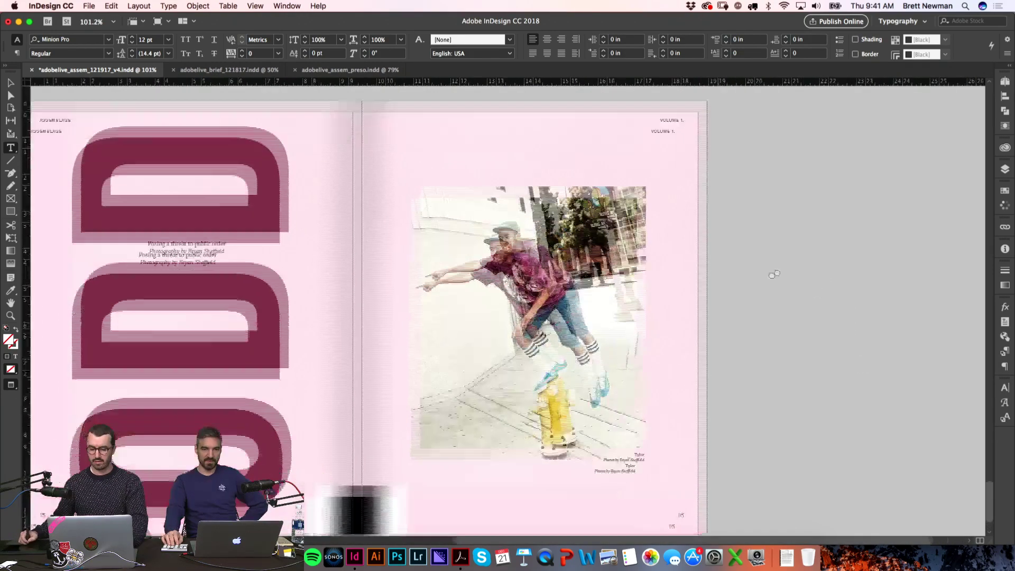
scroll(741, 306, "up", 10)
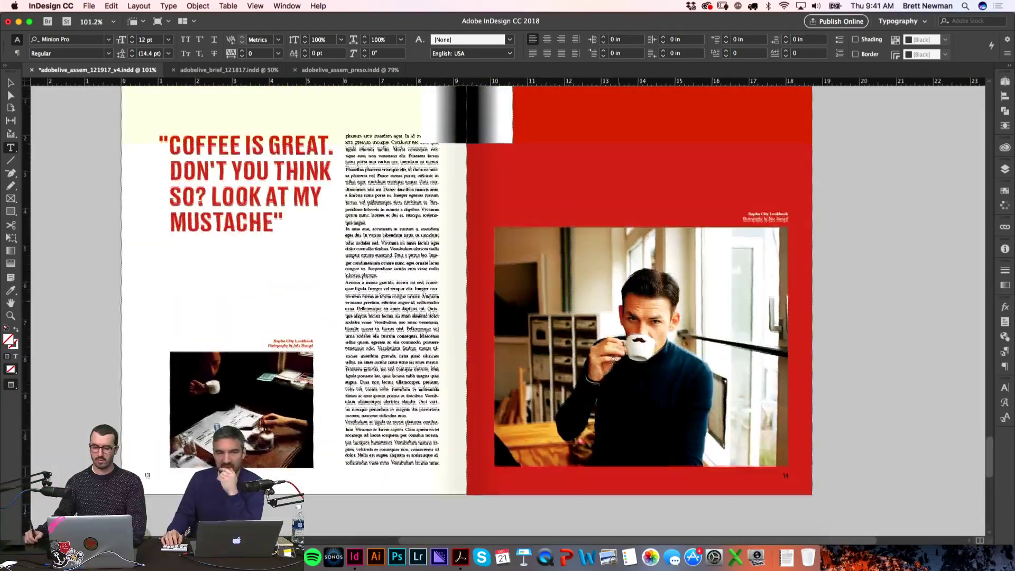
scroll(814, 254, "down", 10)
scroll(815, 253, "up", 2)
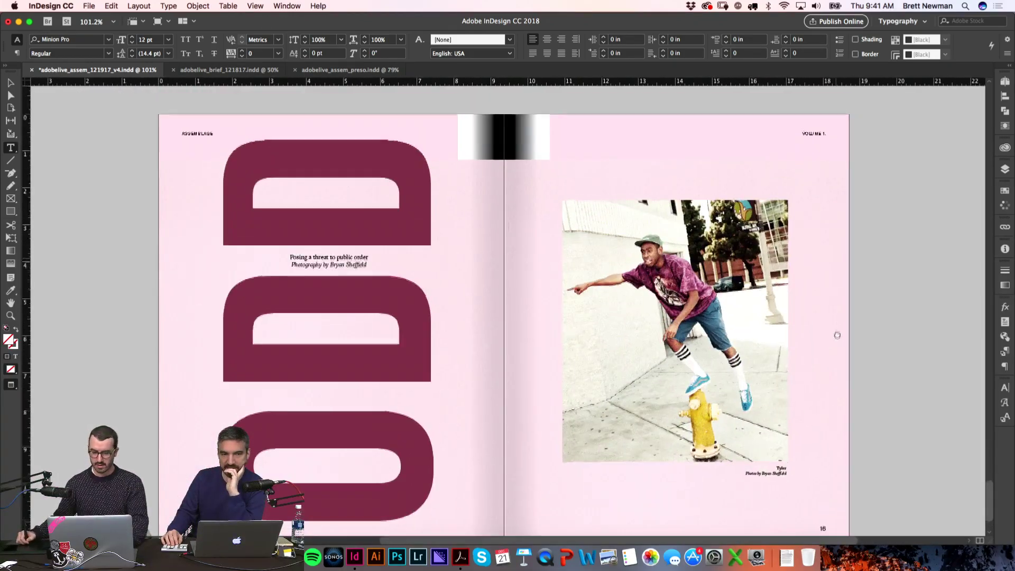
key("v")
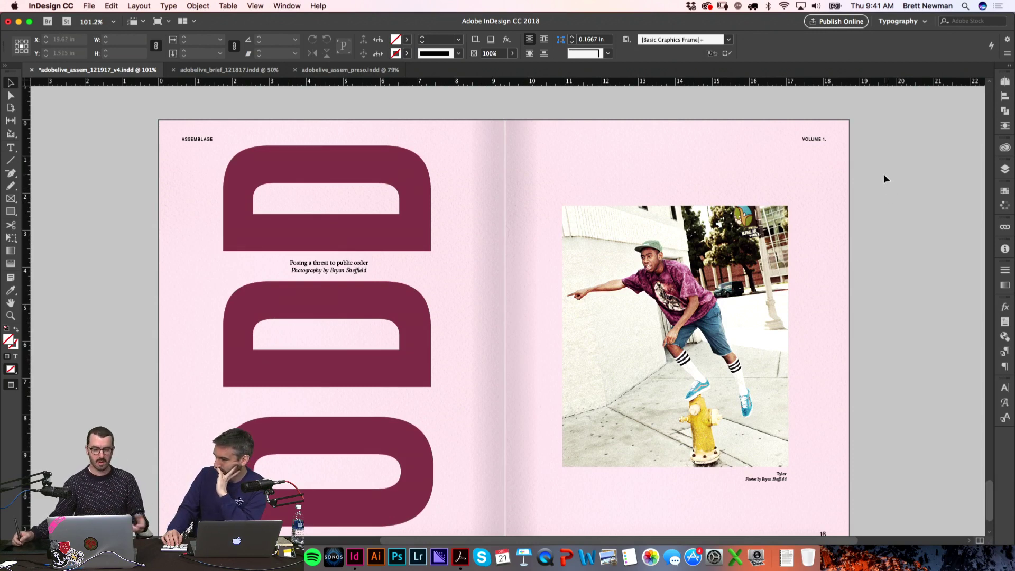
Step: Duplicate spread 15–16 as spread 17–18 and delete its ODD lettering and photo
left_click(1004, 83)
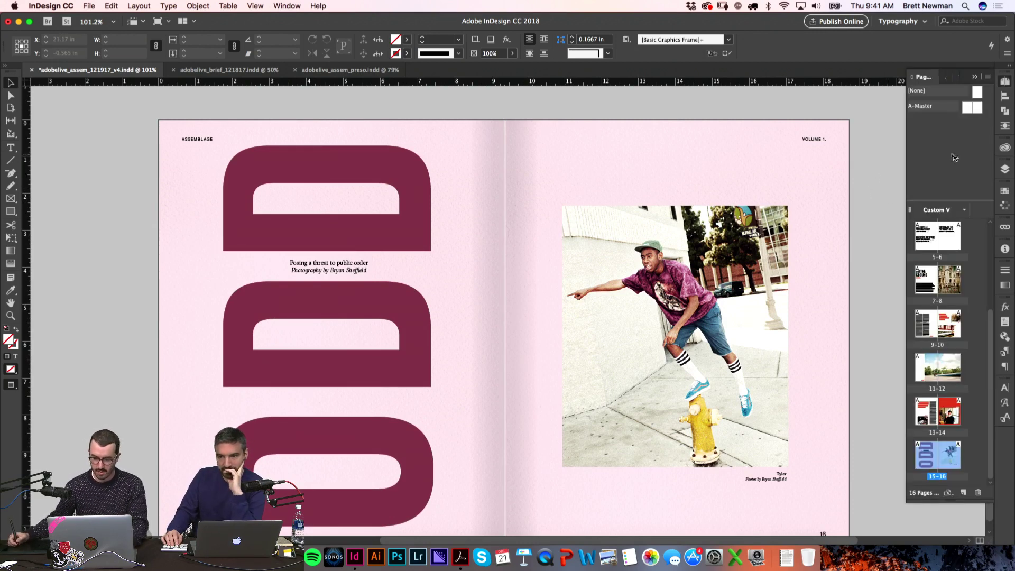
left_click_drag(966, 452, 966, 460)
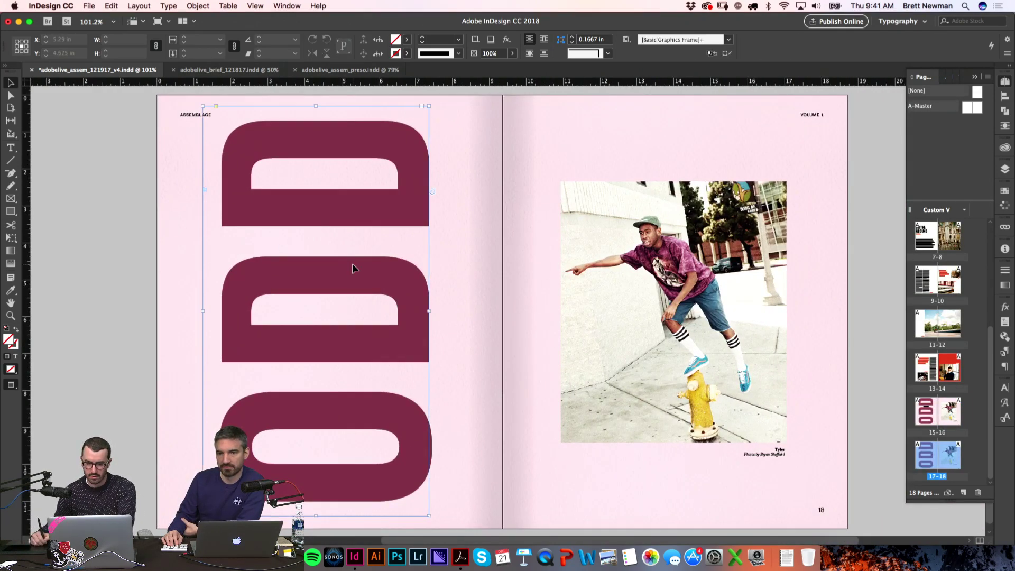
left_click(356, 269)
key("Delete")
left_click(682, 323)
key("Delete")
Step: Delete the remaining caption and spread-wide frame, leaving 17–18 blank pink
left_click(768, 462)
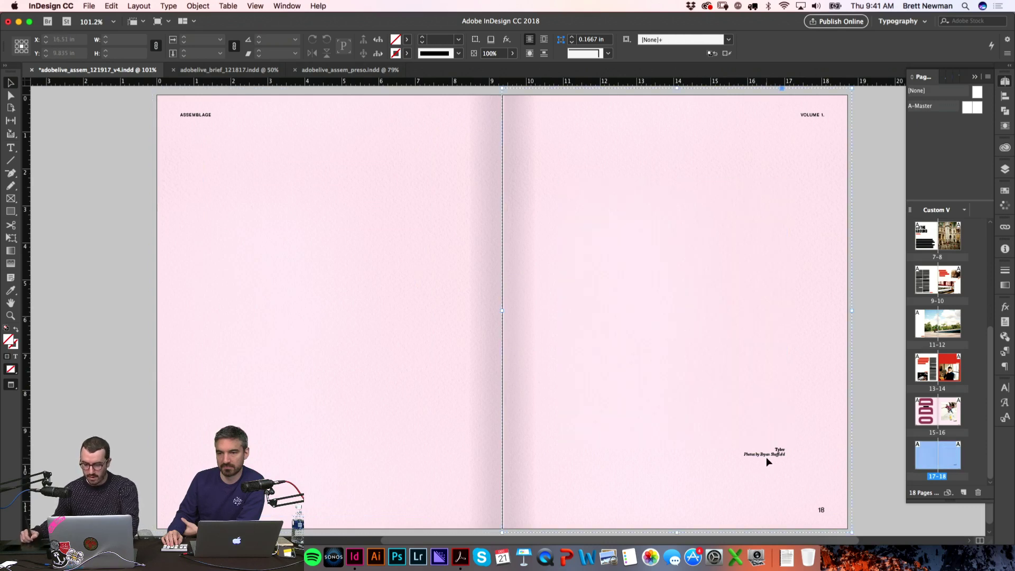
left_click(768, 455)
key("Delete")
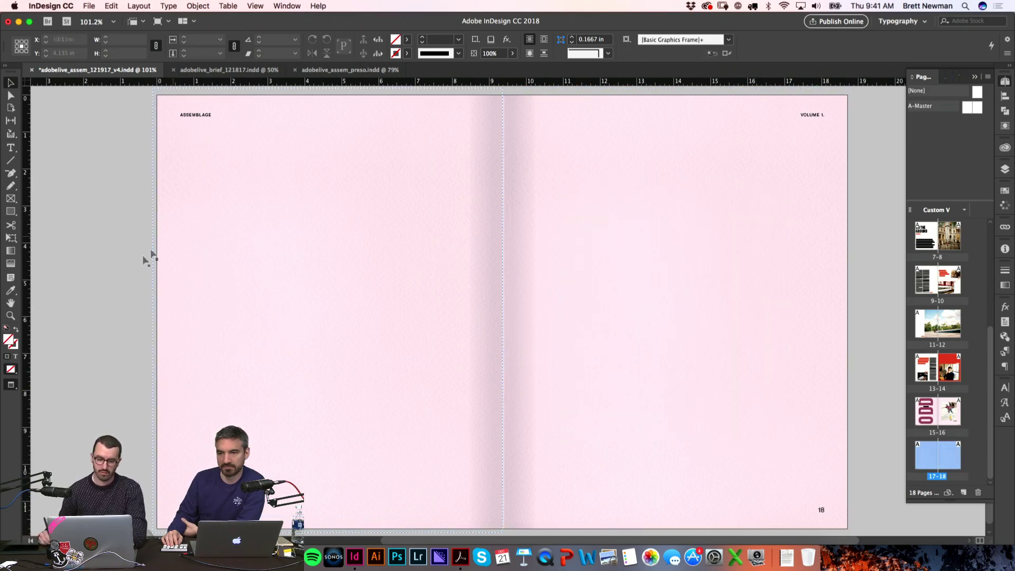
key("w")
left_click_drag(119, 223, 674, 265)
key("Delete")
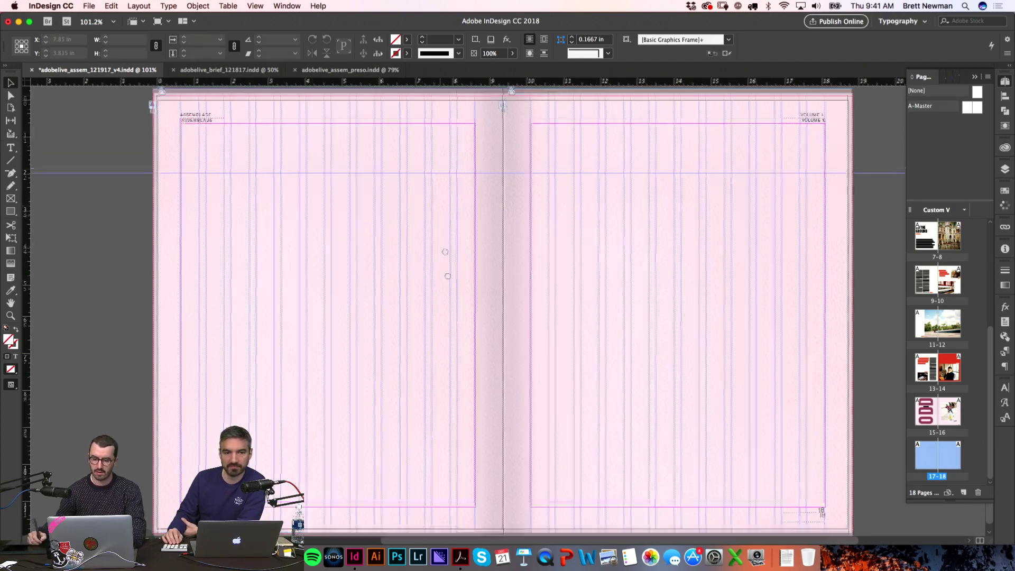
scroll(435, 228, "up", 10)
scroll(429, 243, "down", 15)
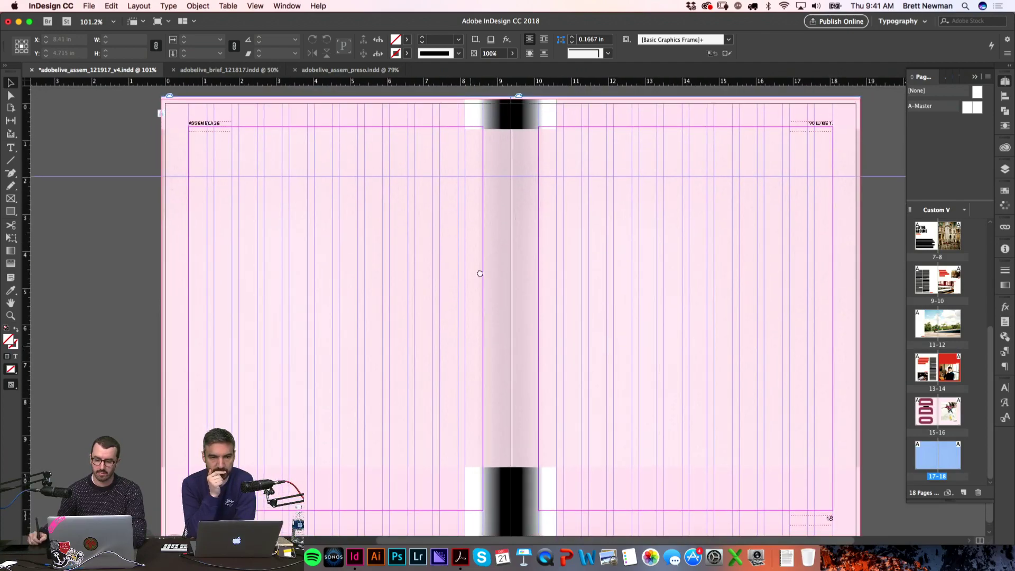
key("super+Tab")
left_click(544, 288)
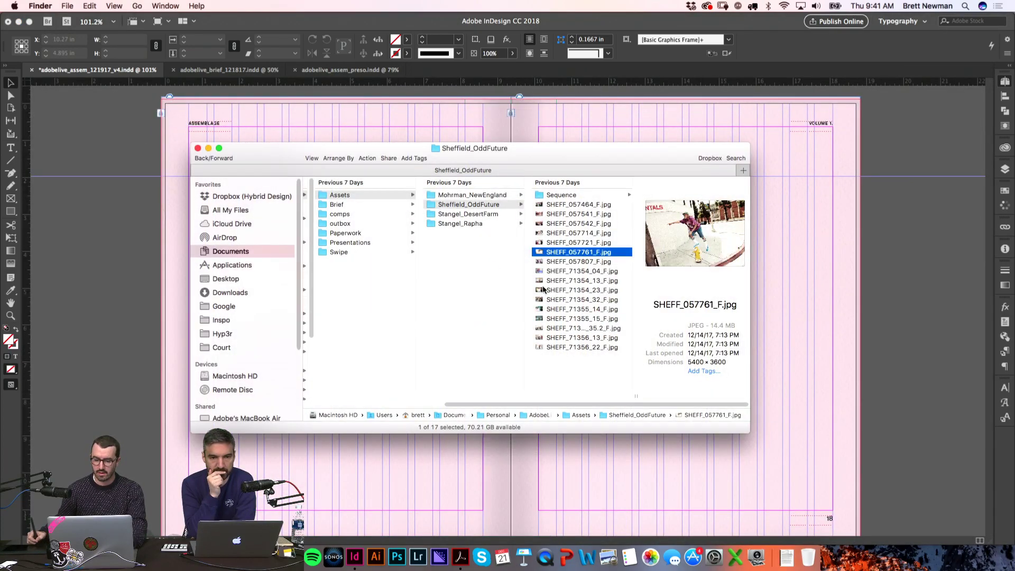
Step: Copy the Odd article's Lorem-through-Maecenas paragraphs from the Google Doc and return to InDesign
key("super+Tab")
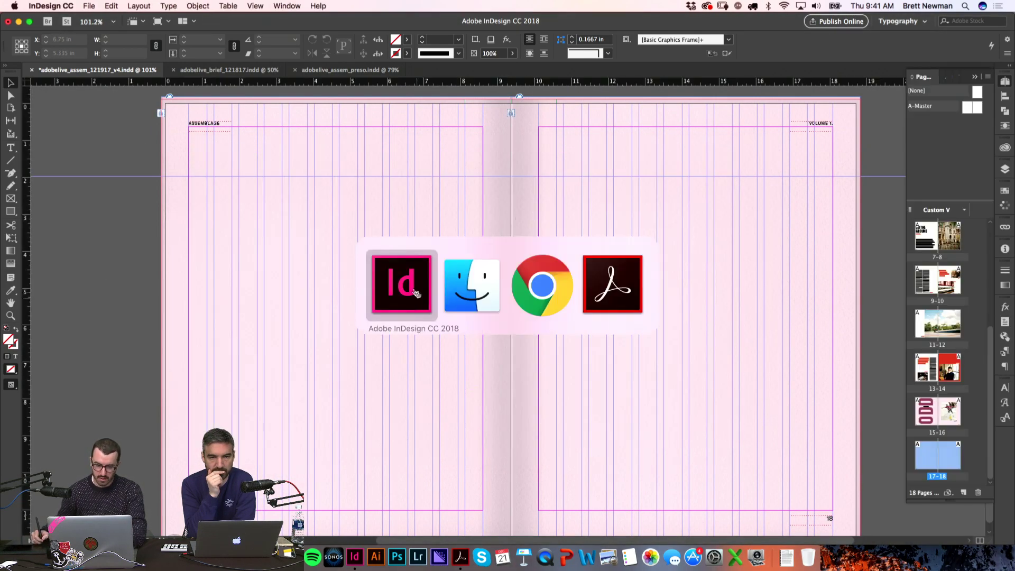
left_click(541, 291)
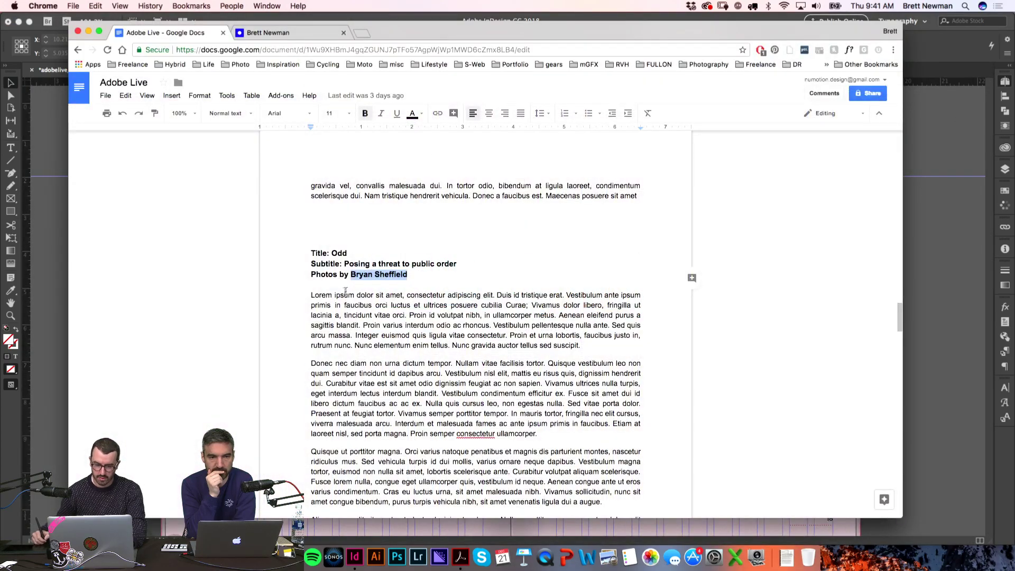
left_click_drag(309, 297, 548, 336)
key("super+c")
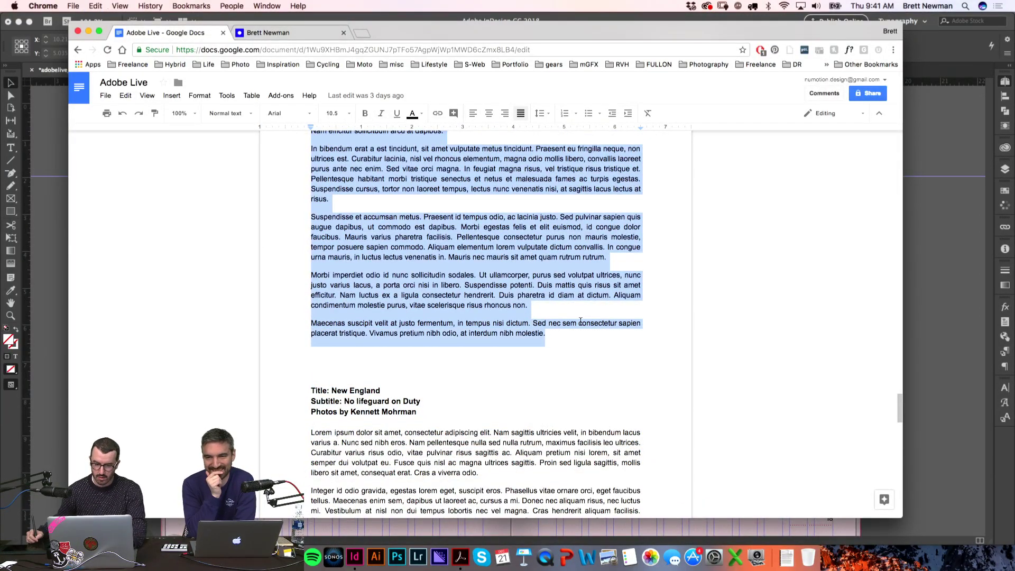
key("super+Tab")
scroll(117, 308, "up", 10)
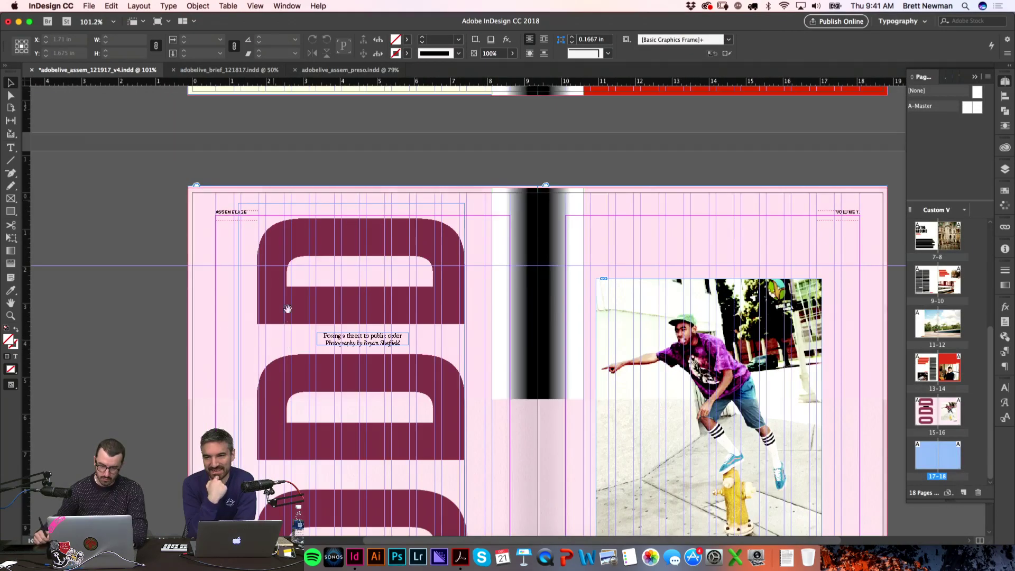
scroll(117, 308, "down", 10)
Step: Paste the copied article text and park its frame beside the spread
scroll(362, 295, "up", 3)
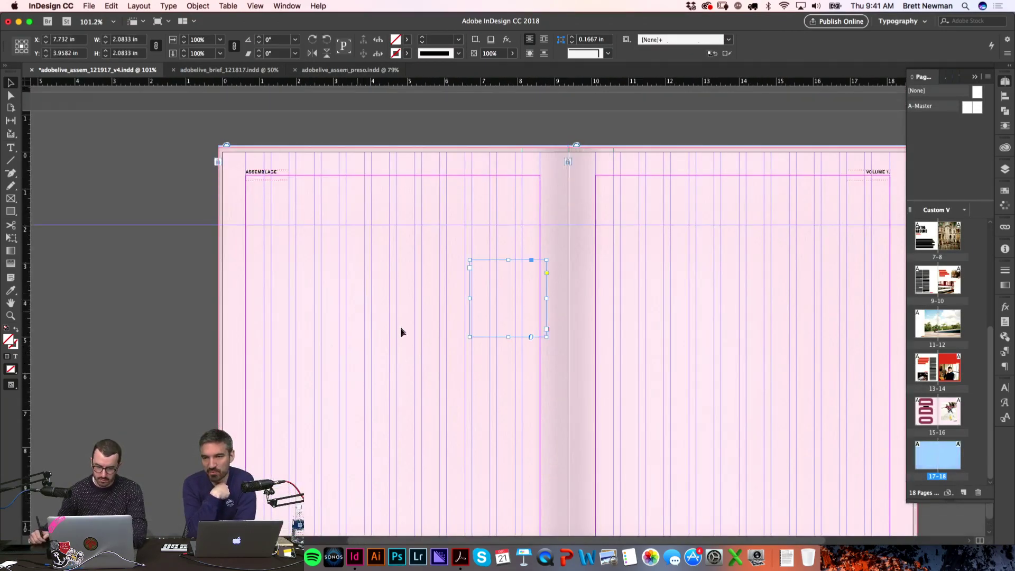
key("super+v")
left_click_drag(209, 333, 182, 335)
scroll(290, 233, "up", 7)
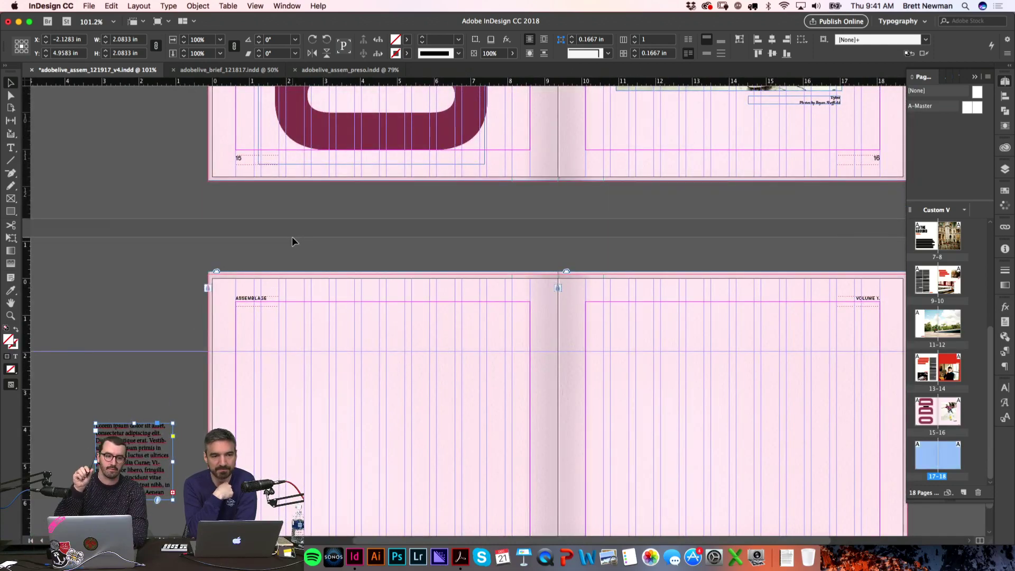
left_click(119, 311)
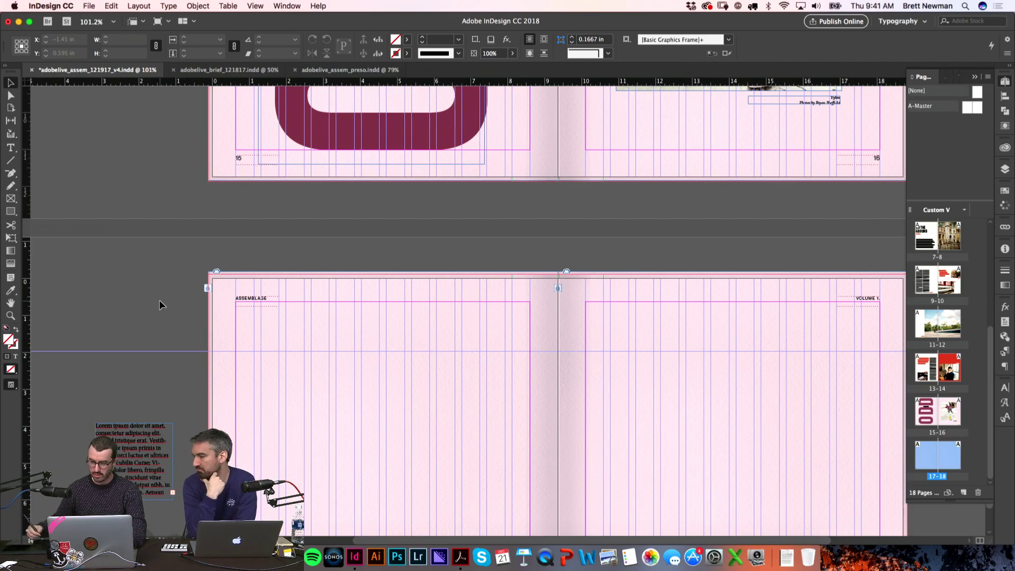
Step: Paste a copy of page 13's body frame onto page 17, widen it, and enter the pasted article text
scroll(256, 254, "up", 10)
scroll(446, 200, "up", 10)
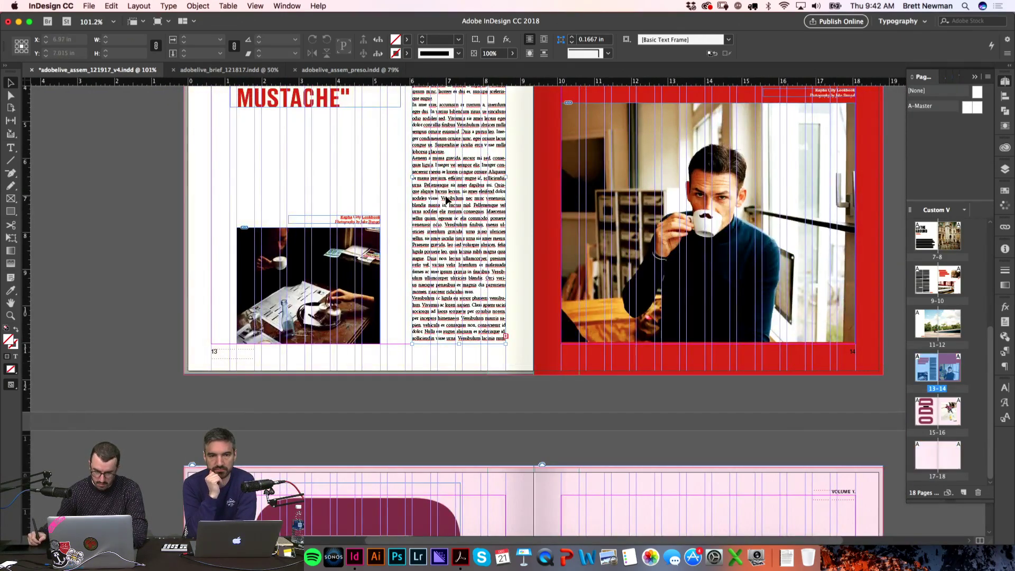
left_click(445, 200)
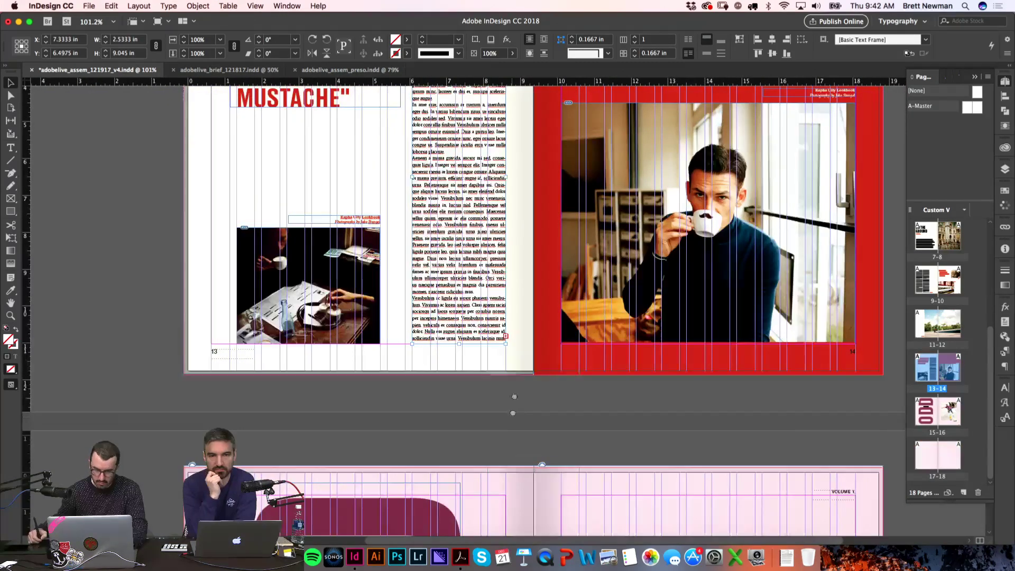
scroll(445, 200, "down", 20)
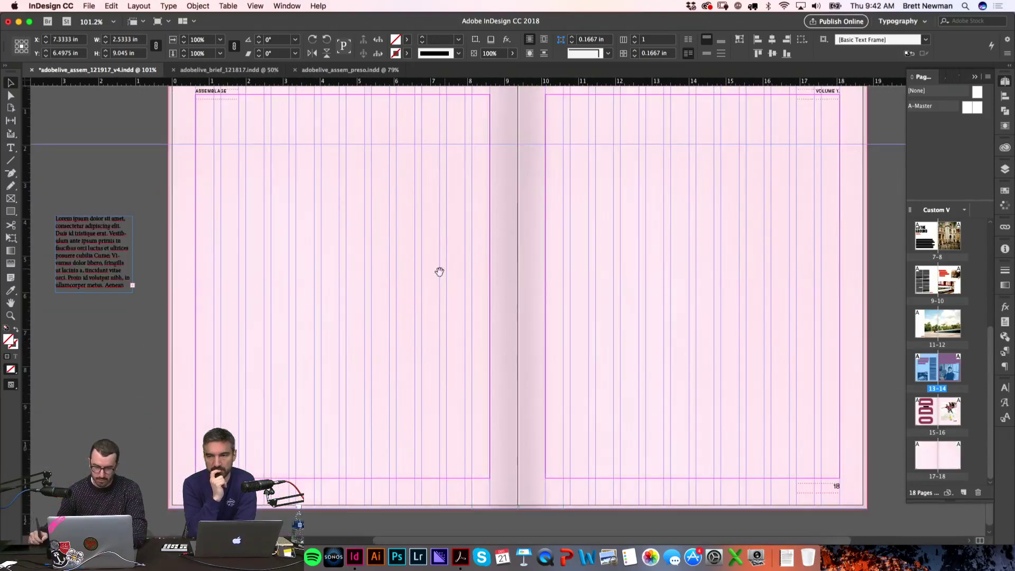
left_click_drag(439, 272, 477, 312)
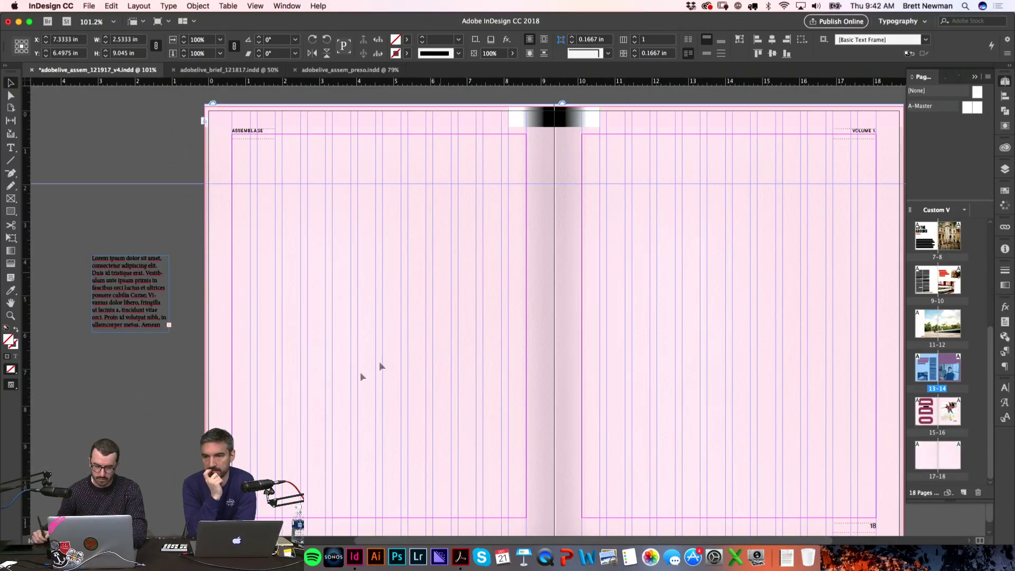
key("super+v")
left_click_drag(459, 361, 277, 381)
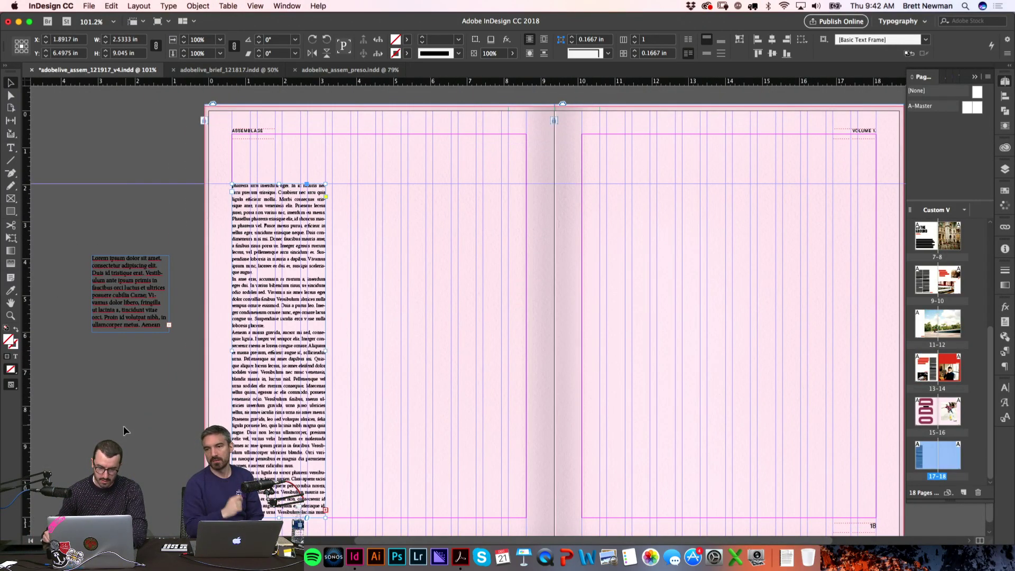
left_click_drag(328, 351, 376, 352)
left_click(189, 350)
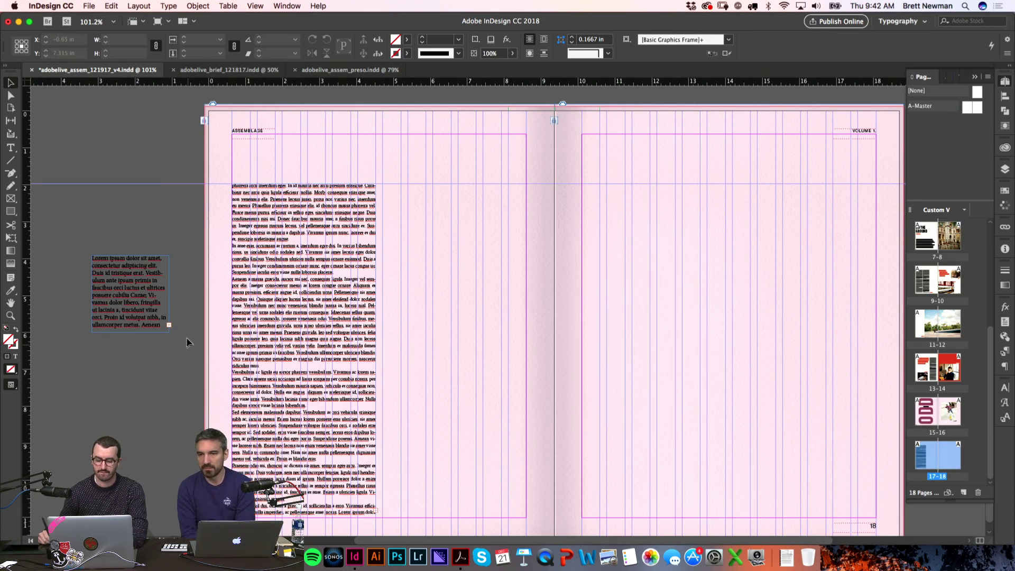
key("t")
left_click(153, 296)
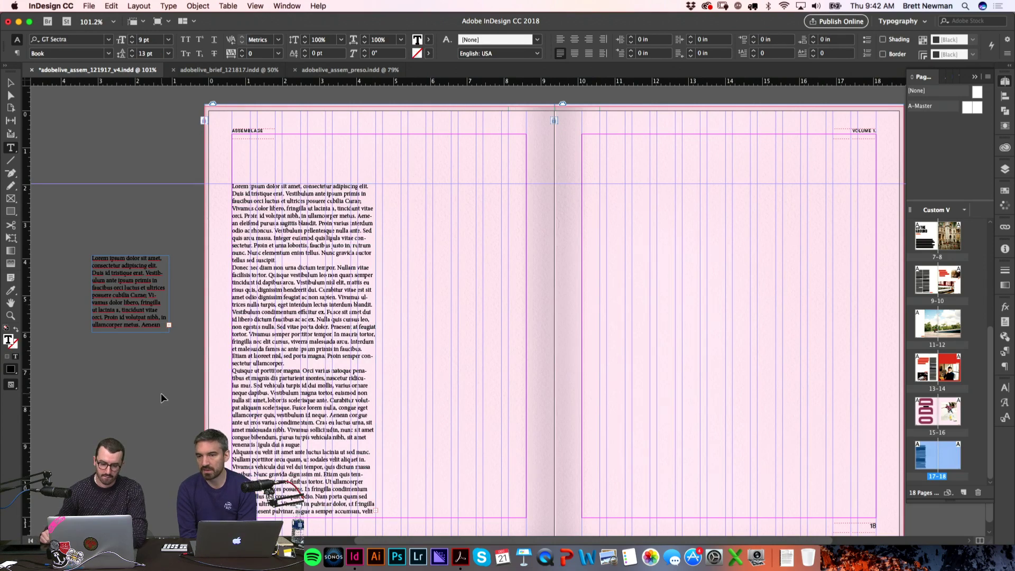
Step: Delete the small pasted article text frame
key("Escape")
left_click(149, 298)
key("Delete")
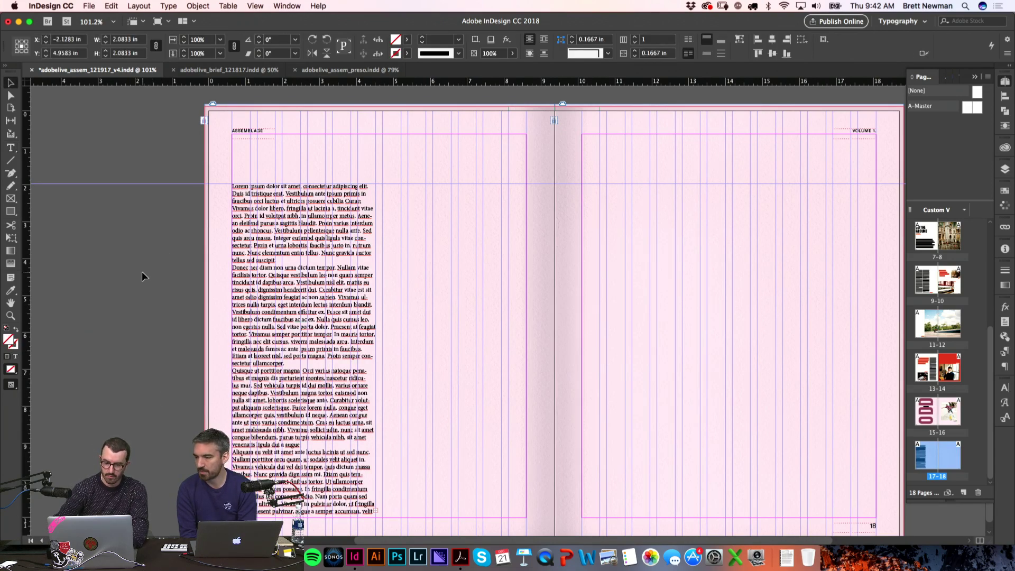
key("super+z")
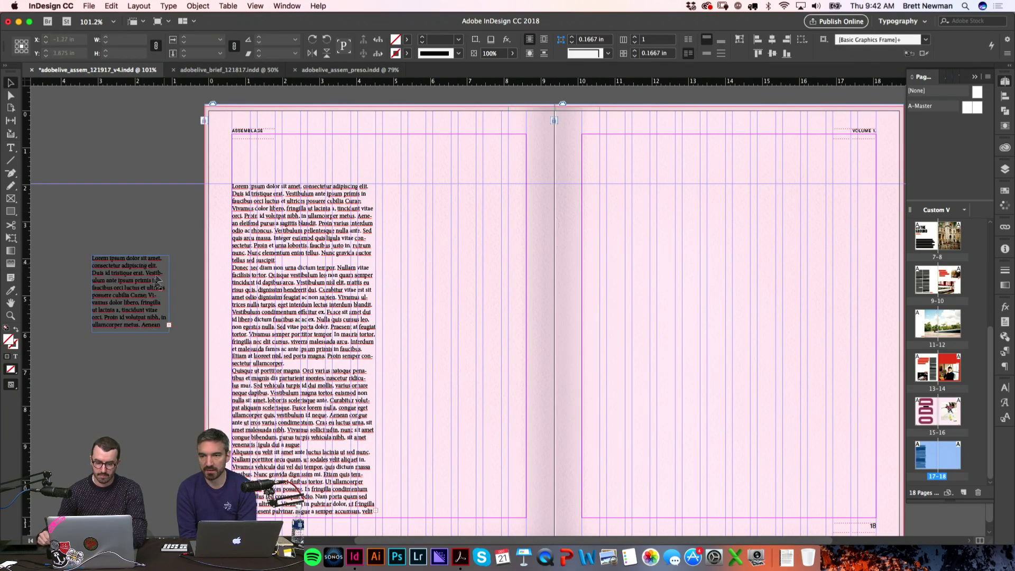
key("super+shift+z")
Step: Justify the entire body story with the last line aligned left
key("t")
left_click(267, 307)
key("super+a")
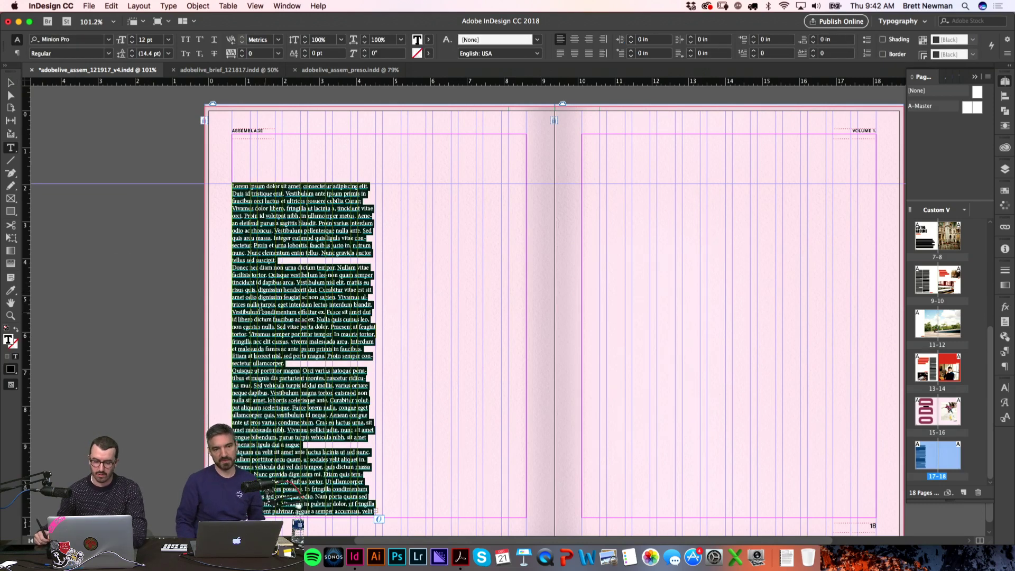
left_click(560, 53)
left_click(113, 333)
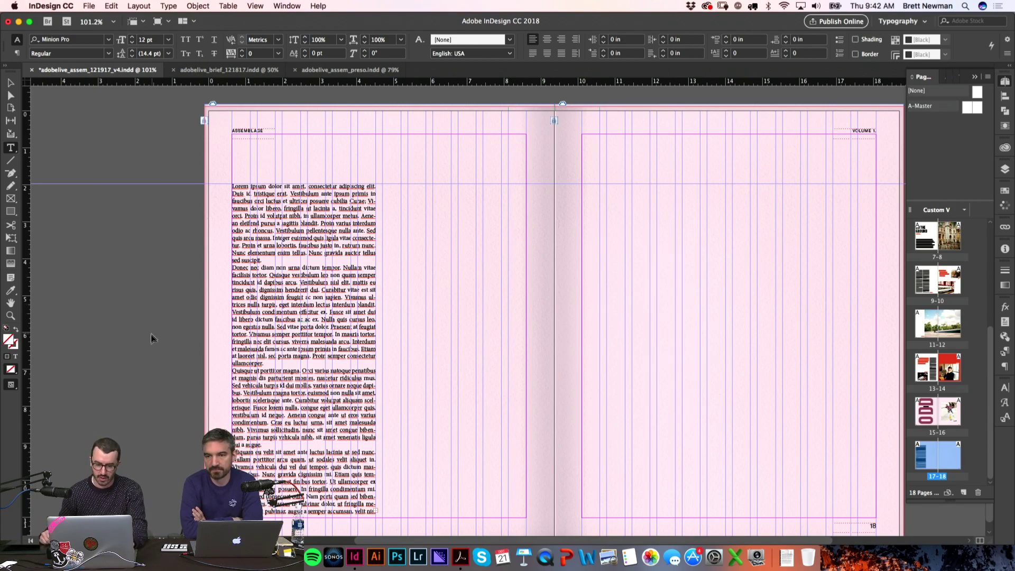
Step: Reposition the body text frame on the spread, nudging it slightly left
scroll(174, 309, "down", 2)
scroll(174, 310, "right", 2)
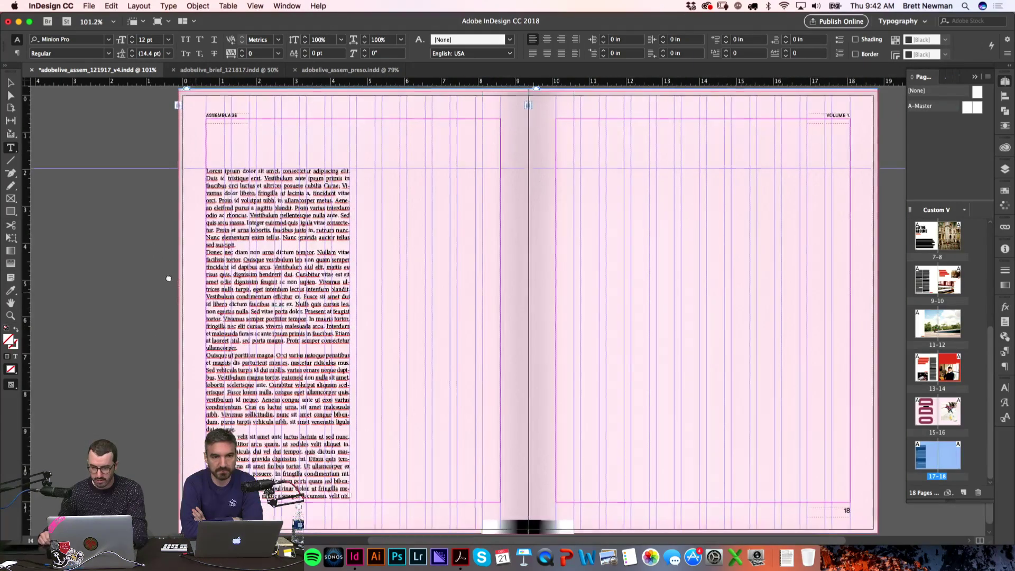
scroll(151, 291, "right", 1)
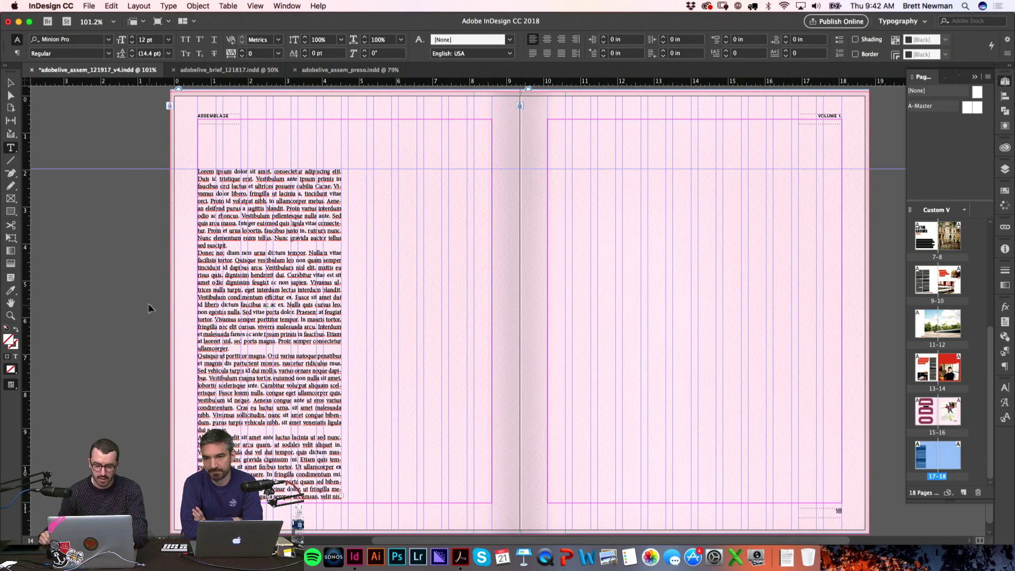
key("Escape")
key("w")
left_click_drag(255, 328, 421, 328)
key("w")
left_click_drag(384, 232, 338, 242)
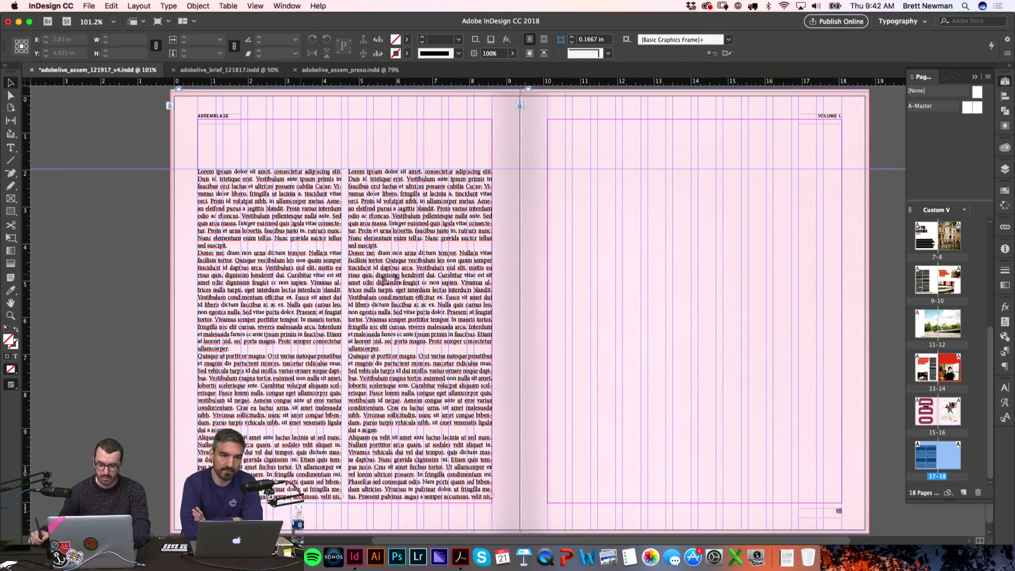
Step: Delete the duplicate frame and draw a new text frame filling page 17's second column
key("BackSpace")
key("f")
left_click_drag(349, 170, 489, 503)
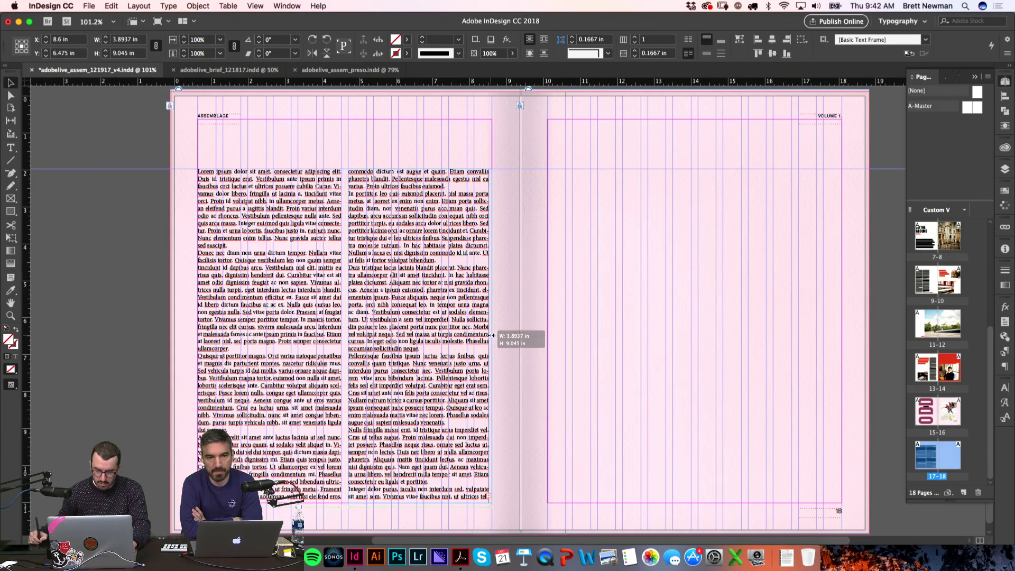
left_click(110, 347)
Step: Zoom in on page 17's opening lines and inspect their character formatting
key("w")
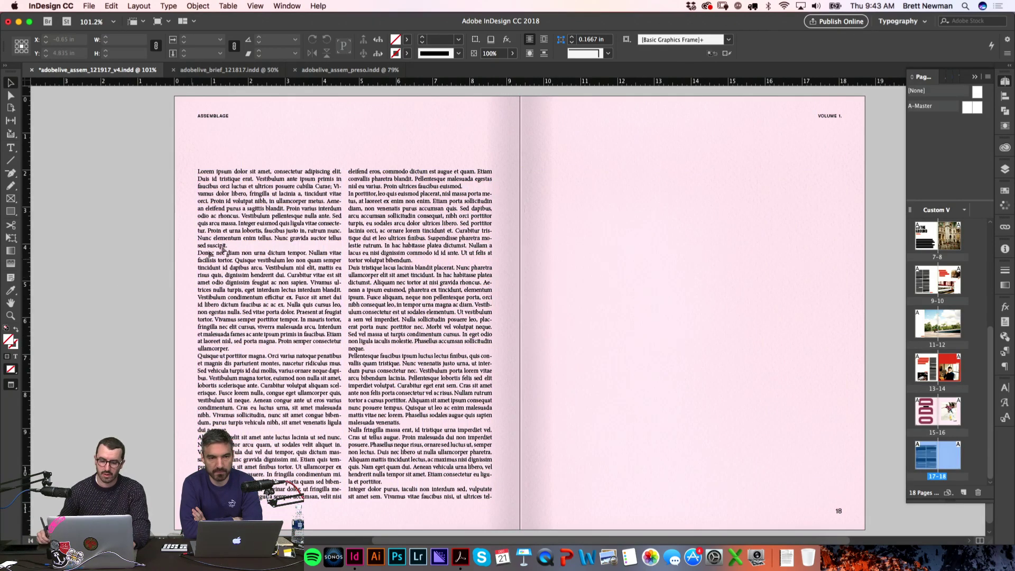
key("z")
left_click_drag(172, 164, 556, 449)
scroll(369, 186, "up", 3)
key("t")
left_click_drag(336, 223, 243, 176)
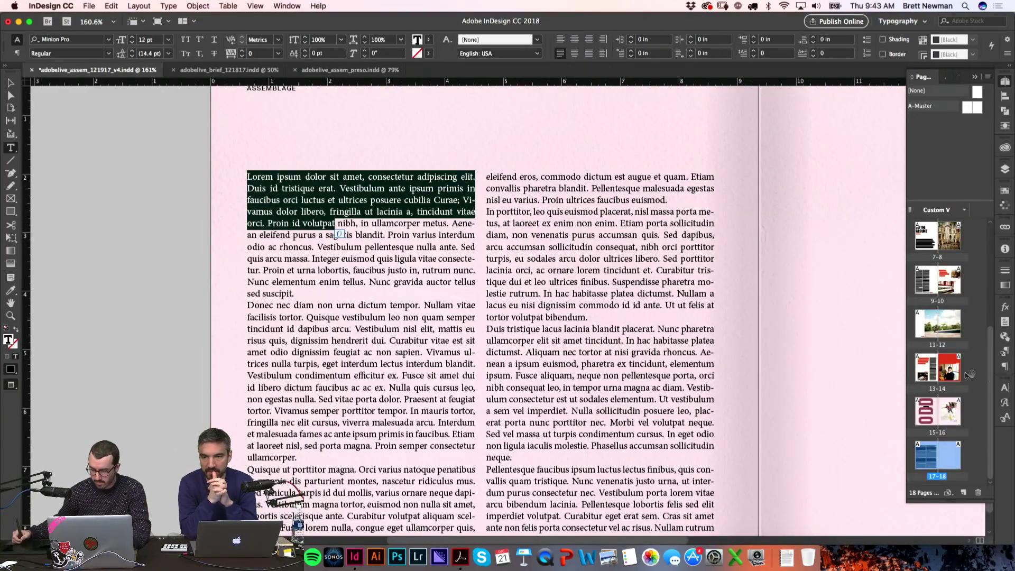
left_click(1003, 391)
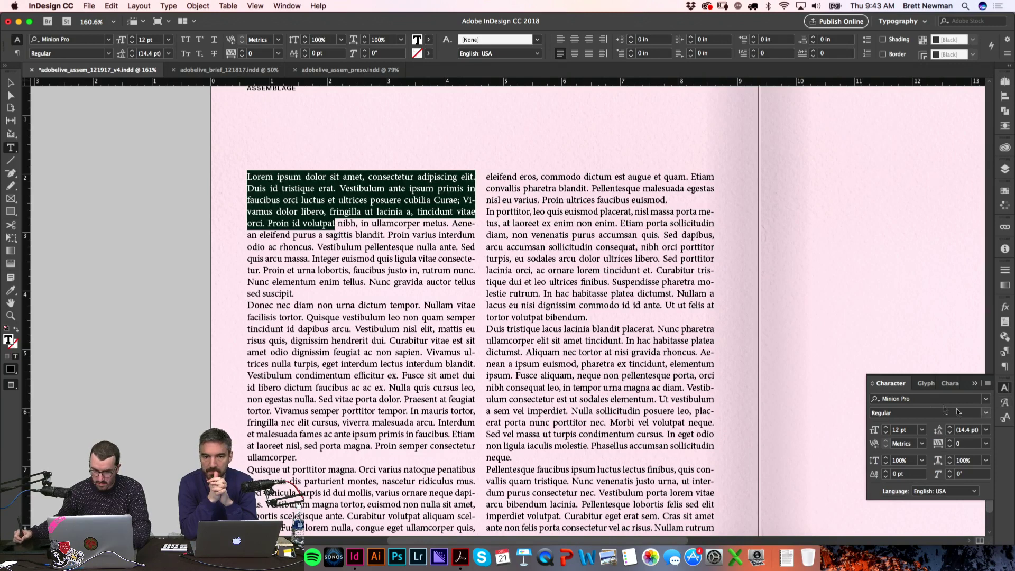
left_click(173, 244)
left_click_drag(336, 222, 243, 177)
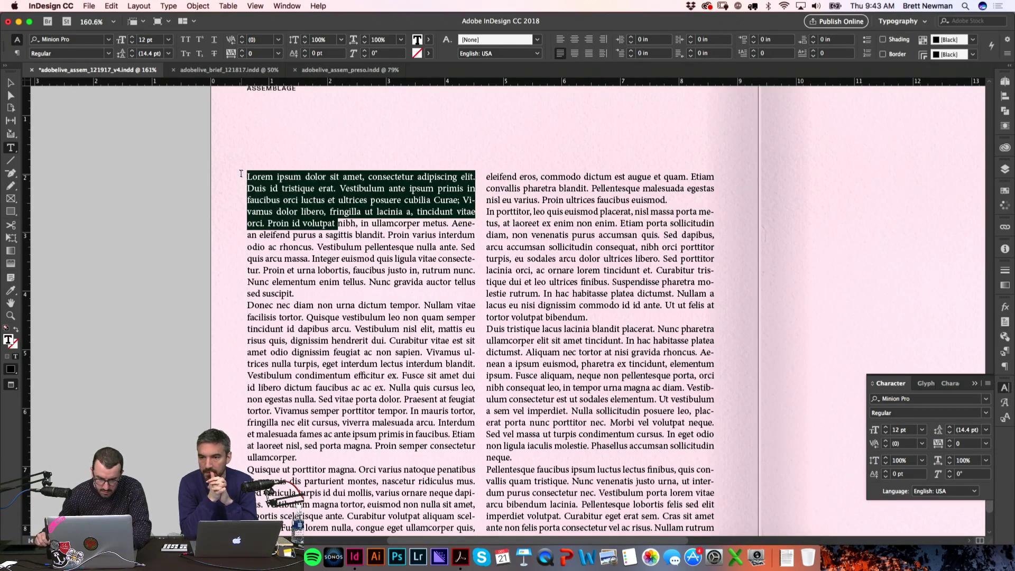
left_click(409, 189)
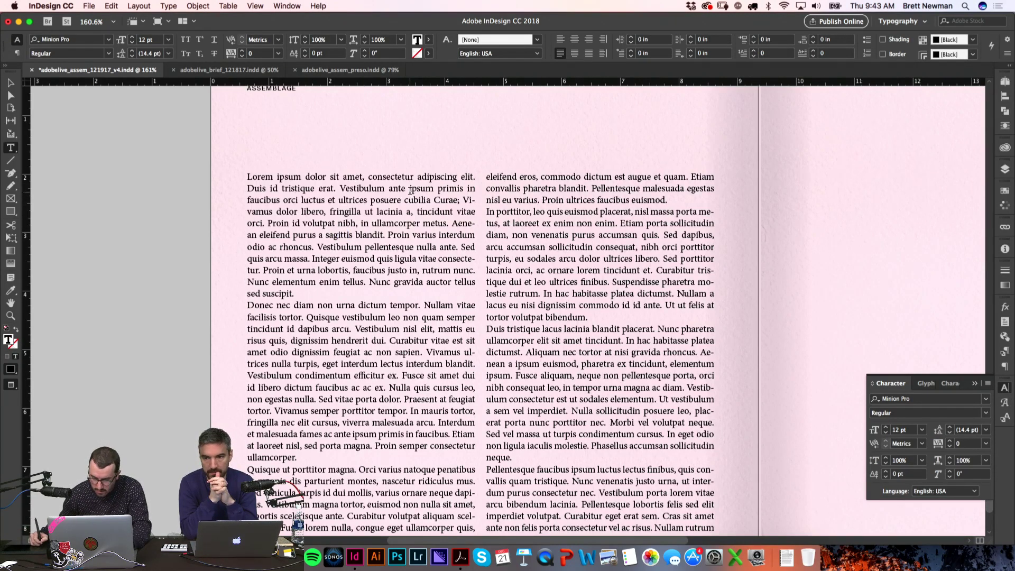
key("Escape")
key("z")
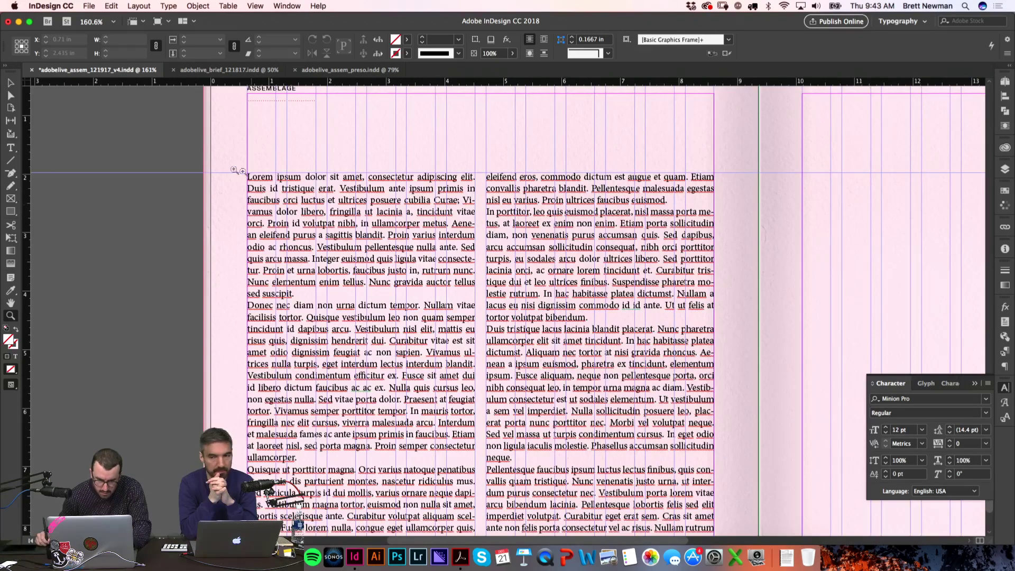
left_click_drag(220, 165, 410, 253)
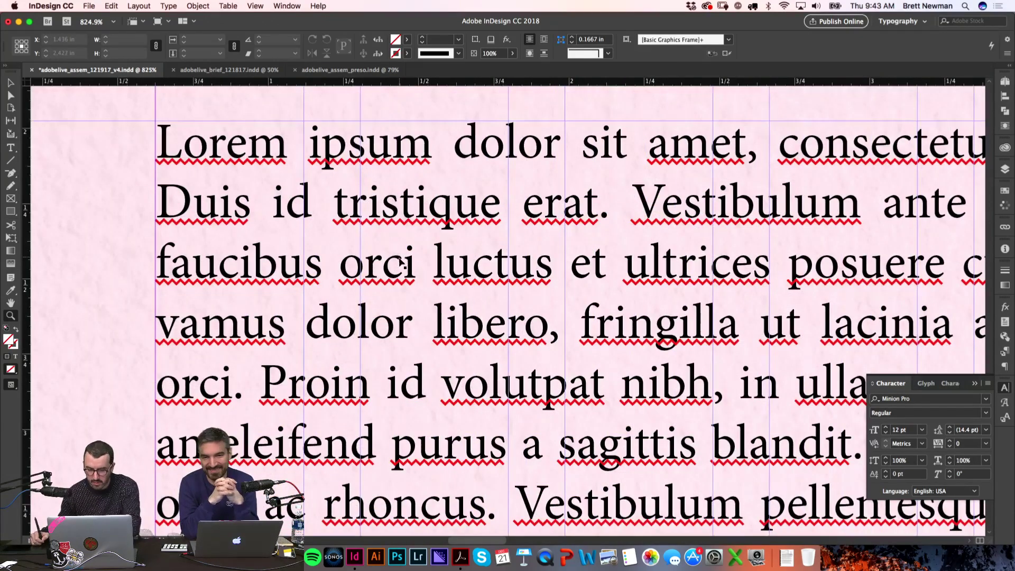
key("super+0")
Step: Select the whole GT Sectra story on pages 13–14
key("t")
key("super+a")
left_click(258, 312)
scroll(288, 395, "up", 5)
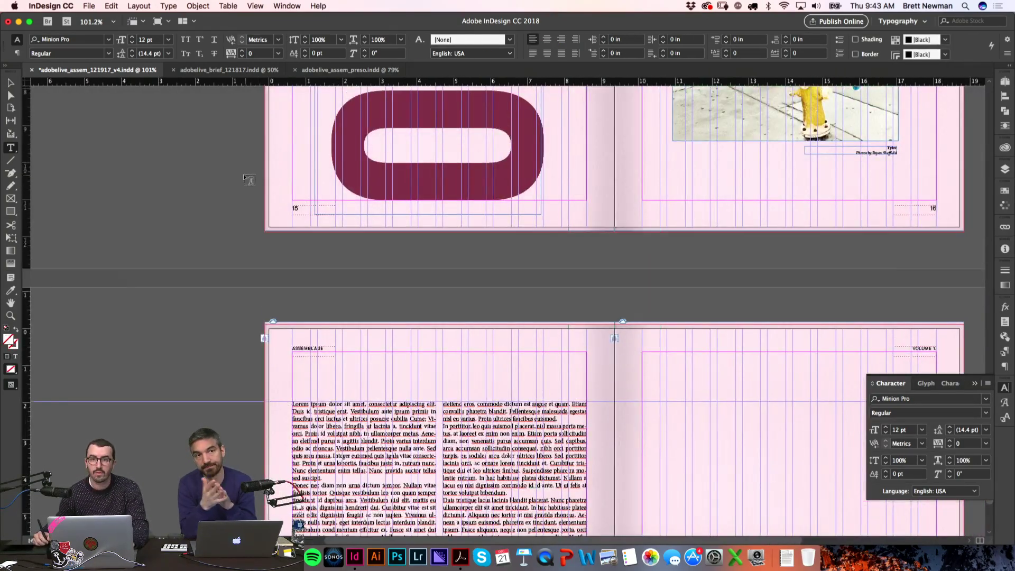
scroll(254, 188, "up", 10)
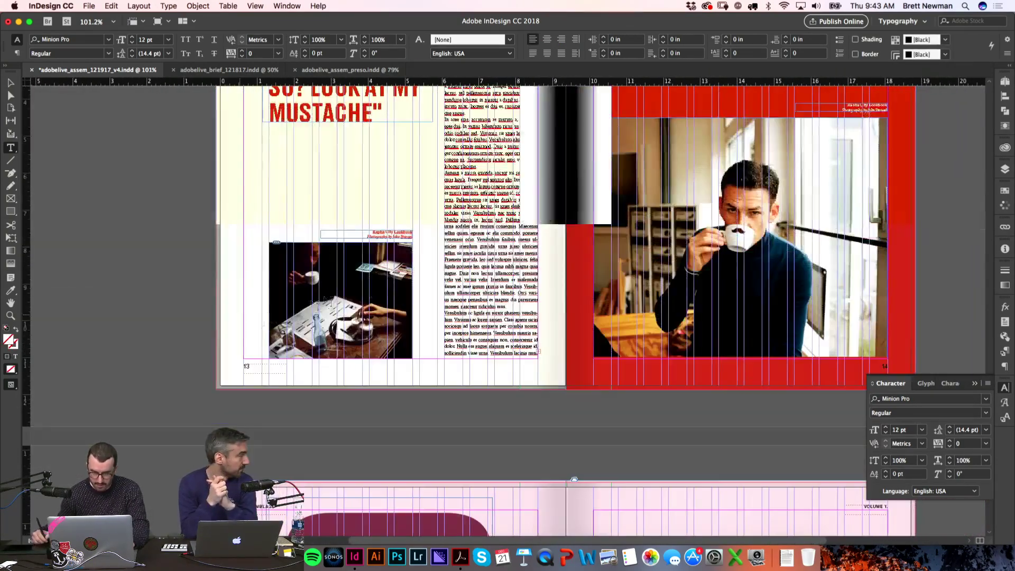
key("z")
left_click_drag(447, 240, 537, 273)
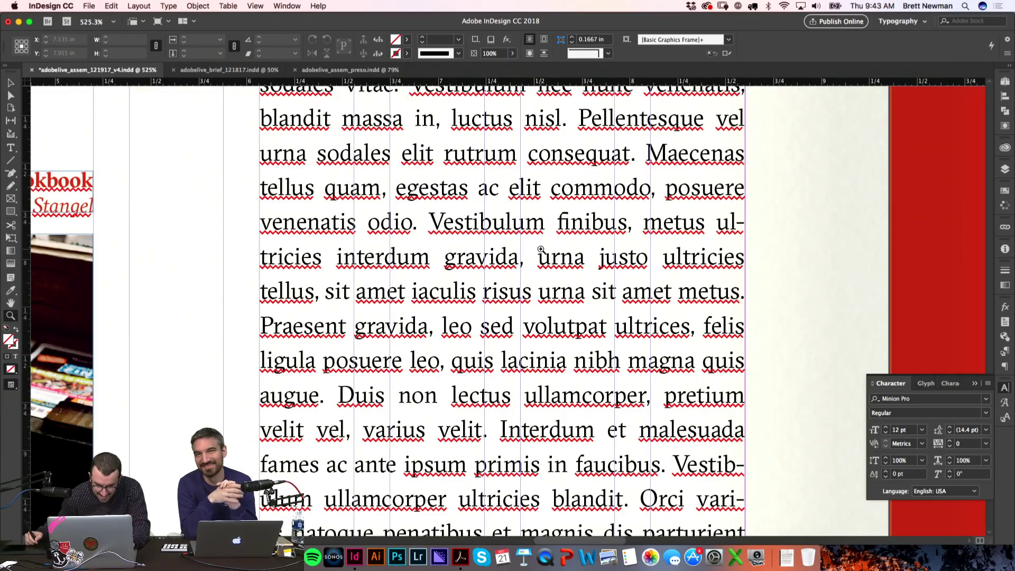
key("t")
left_click(531, 263)
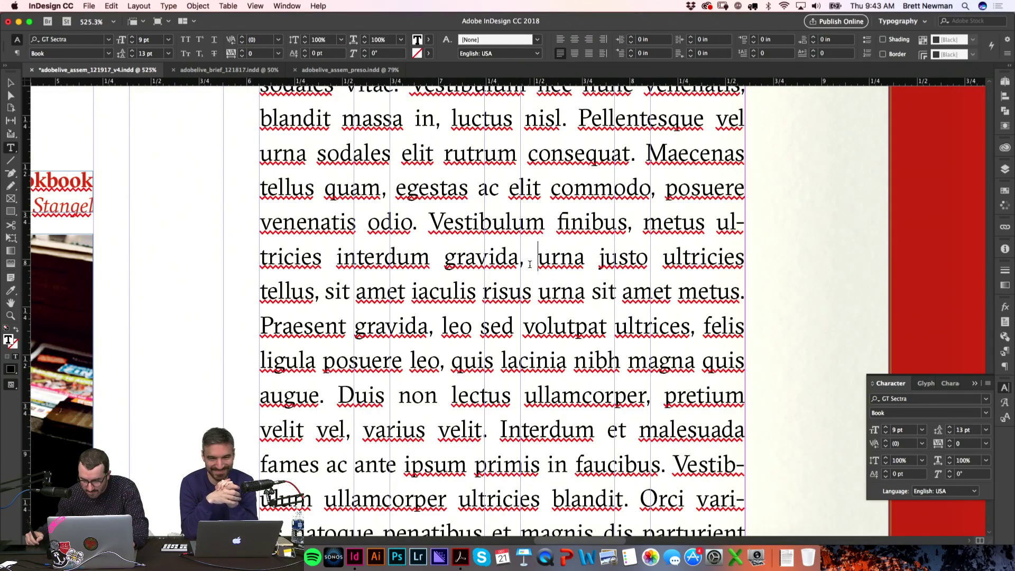
key("super+a")
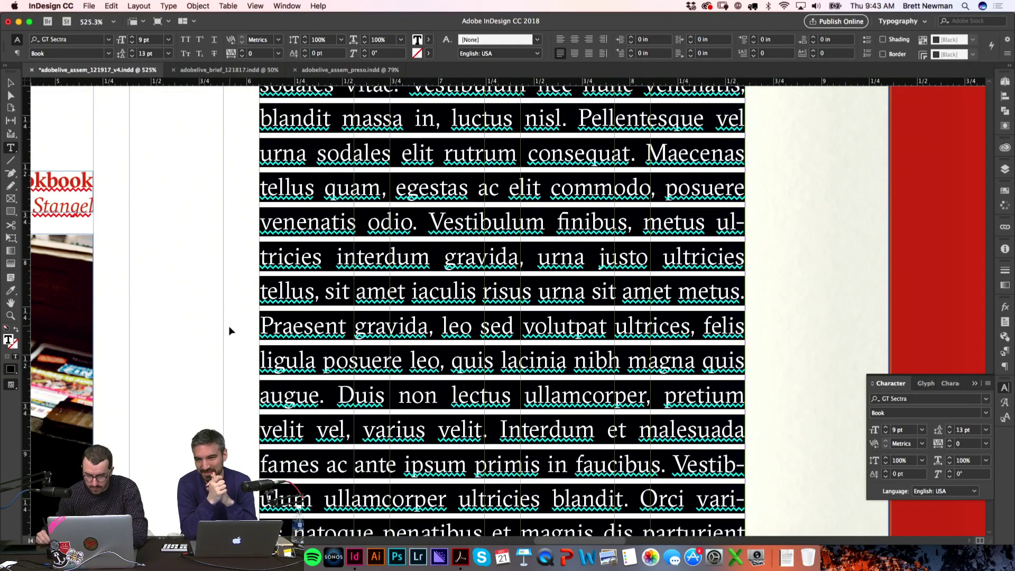
left_click(209, 345)
key("super+alt+2")
Step: Replace page 17's story with the pages 13–14 text and check the left column
scroll(480, 131, "down", 15)
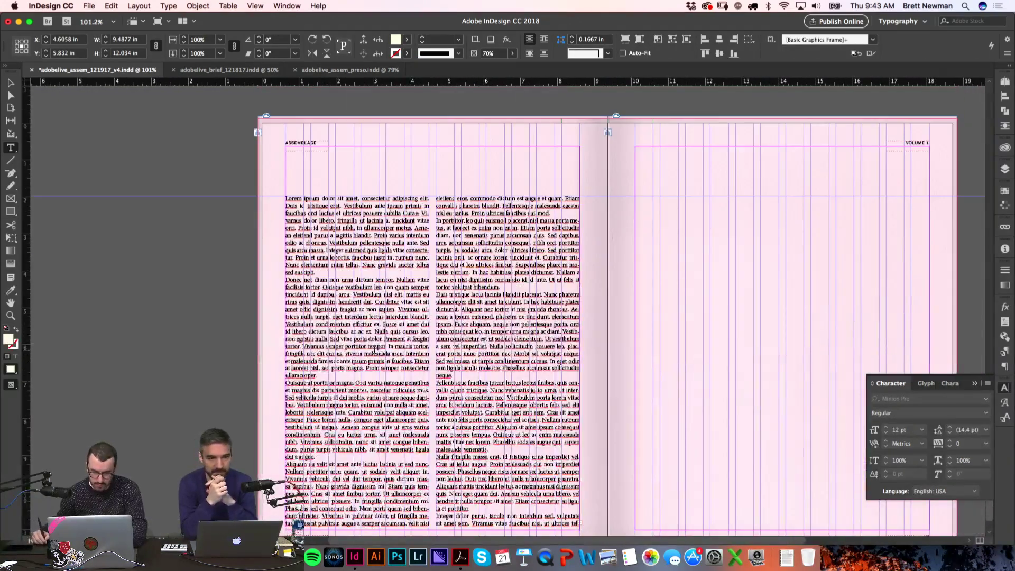
key("super+a")
left_click(275, 336)
key("z")
left_click_drag(222, 186, 539, 339)
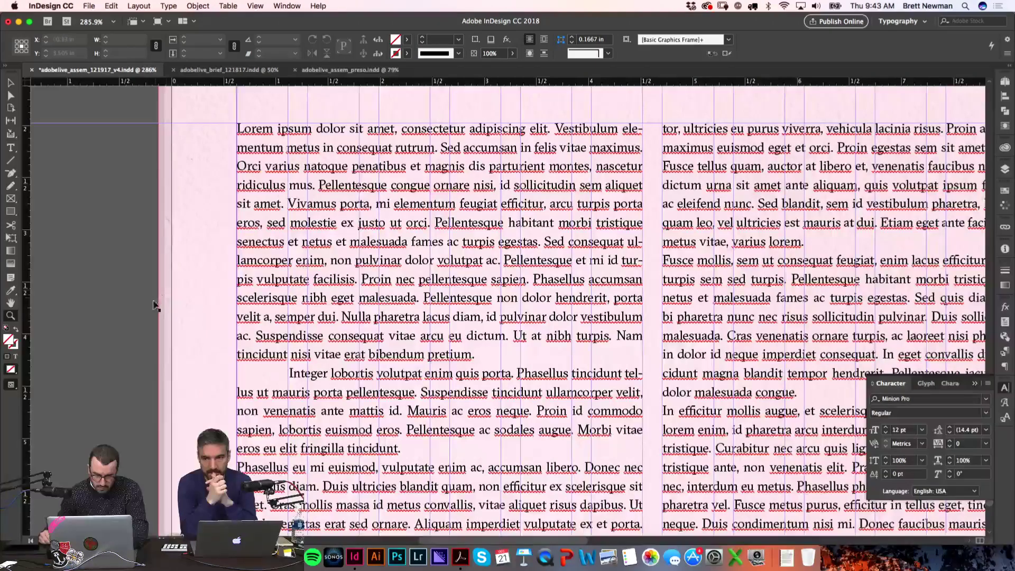
key("super+alt+2")
Step: Select the entire two-column story on page 17 and target its font size
key("r")
key("t")
left_click(426, 312)
key("super+a")
left_click(902, 430)
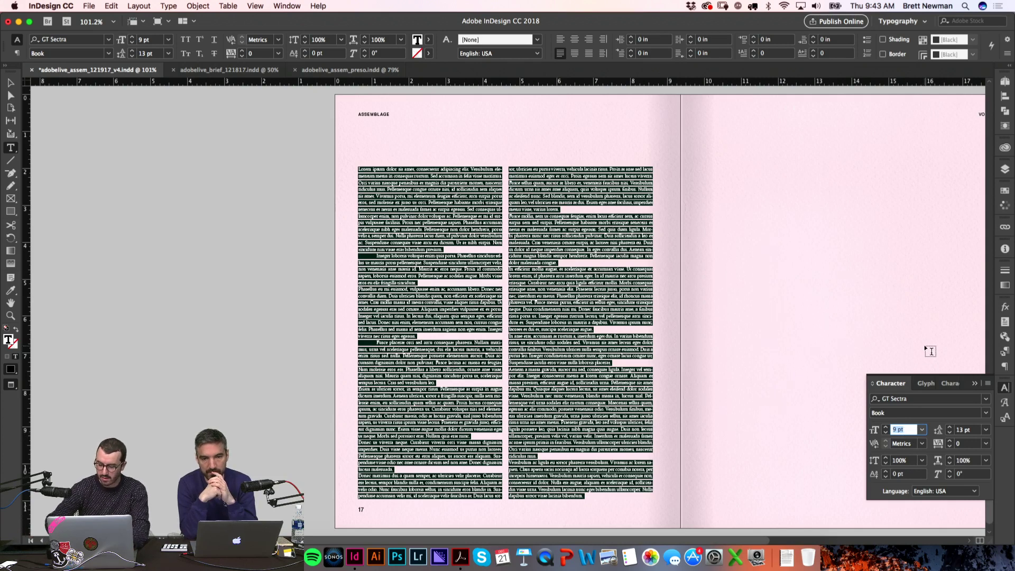
Step: Set the body text to 11 pt with 15 pt leading
type("11")
key("Return")
left_click(968, 430)
type("15")
key("Return")
left_click(235, 274)
Step: Make the first paragraph's opening sentences bold
key("w")
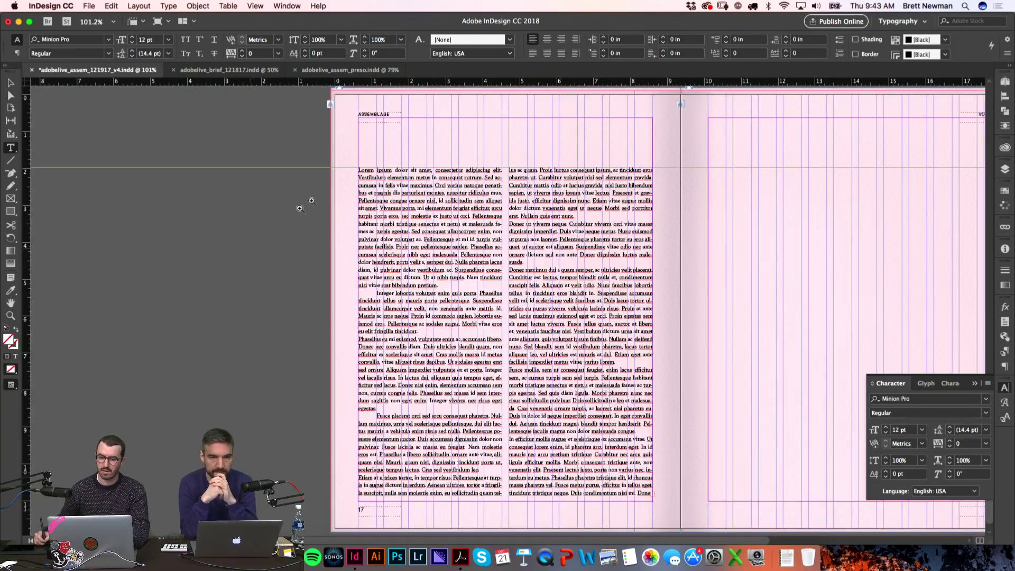
left_click_drag(650, 353, 652, 353)
key("w")
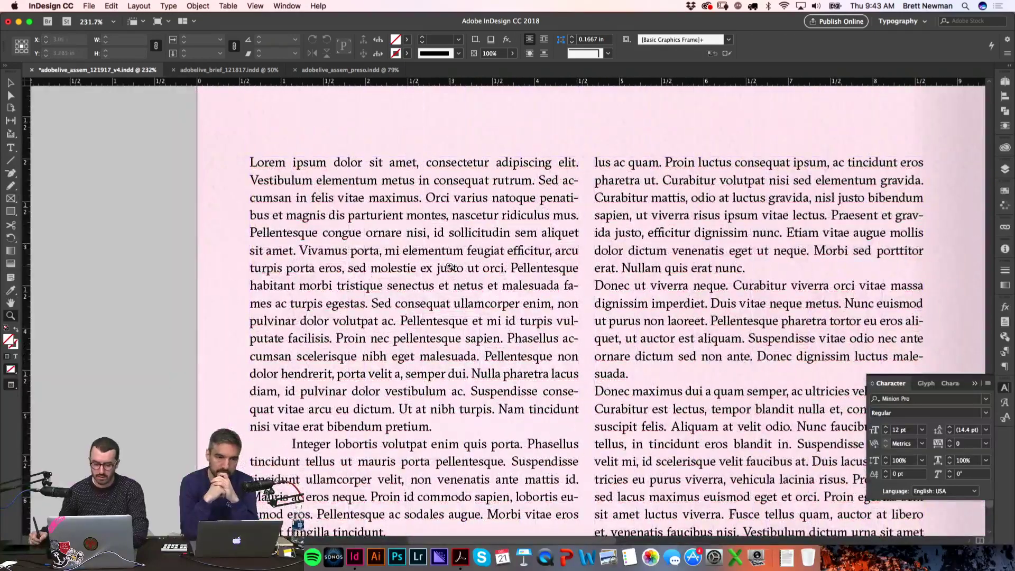
left_click_drag(452, 217, 246, 159)
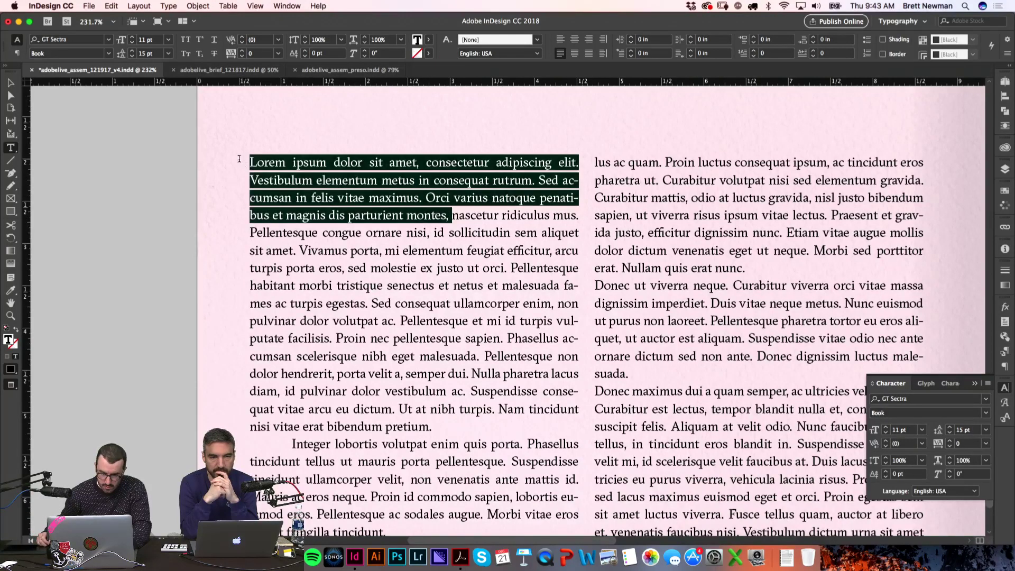
left_click(987, 413)
left_click(941, 449)
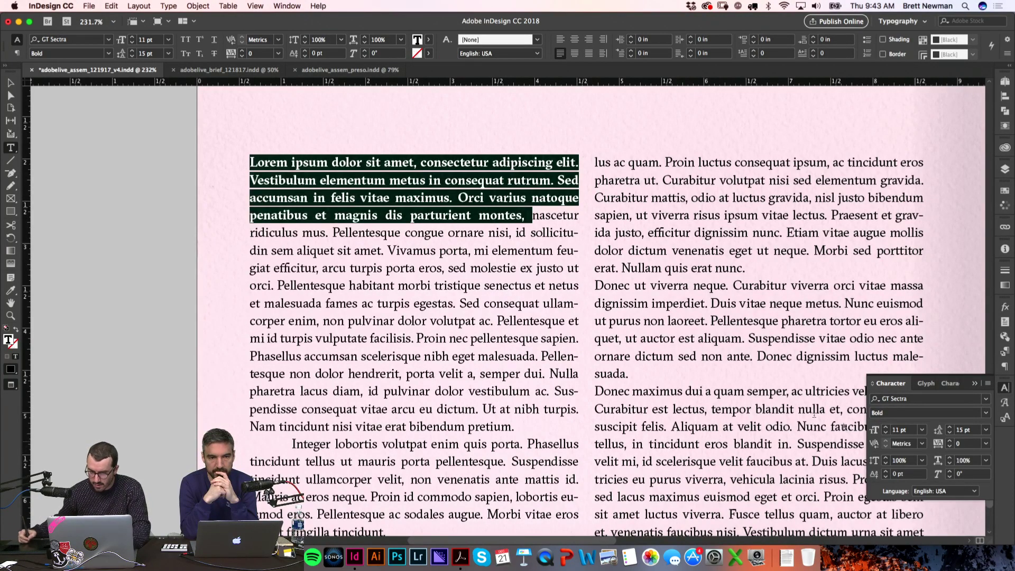
left_click(160, 255)
Step: Undo recent edits so the Integer lobortis paragraph matches the body text
scroll(502, 181, "down", 1)
scroll(502, 181, "right", 2)
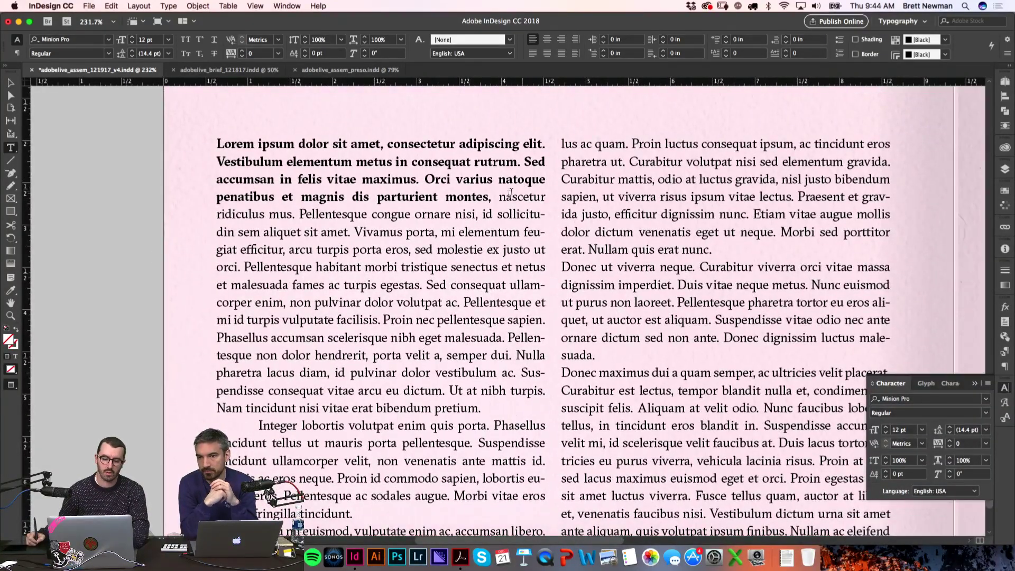
key("super+z")
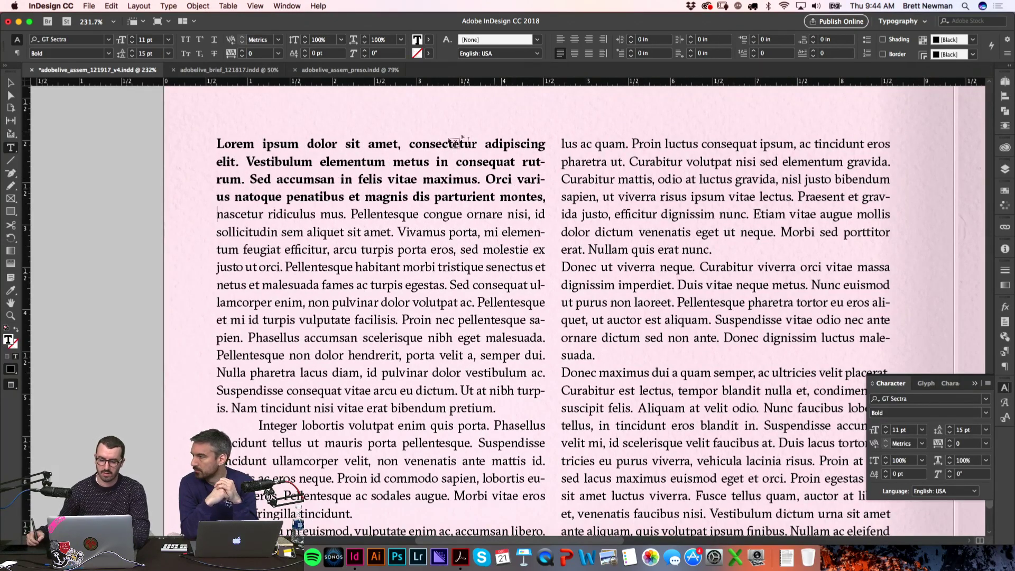
left_click(215, 221)
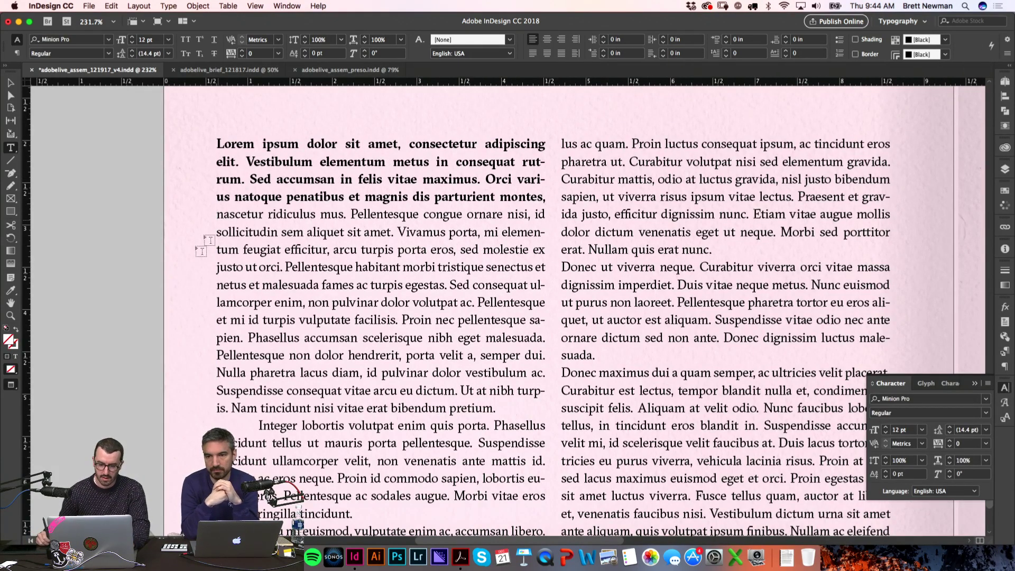
key("super+minus")
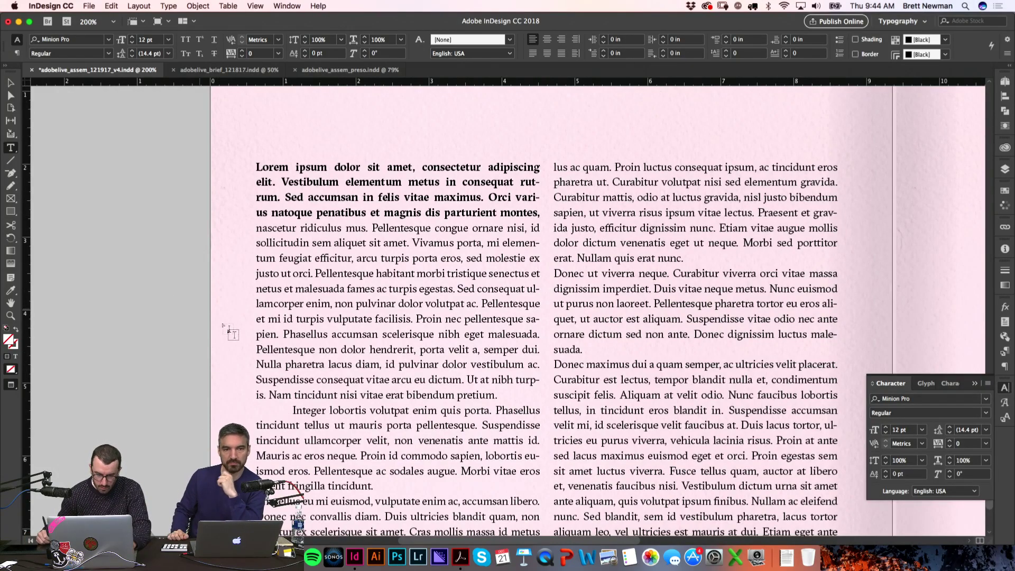
scroll(205, 315, "down", 4)
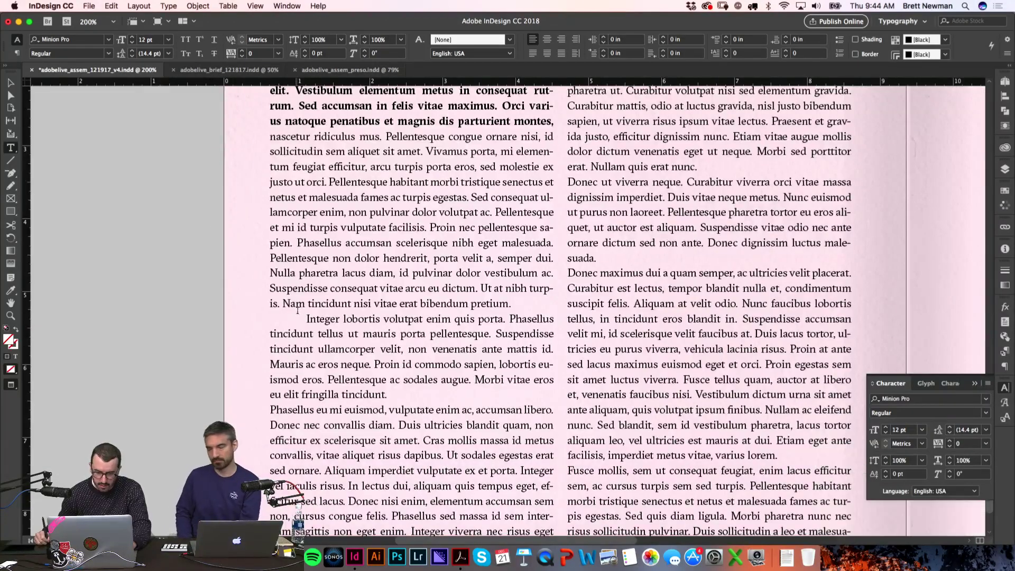
key("super+z")
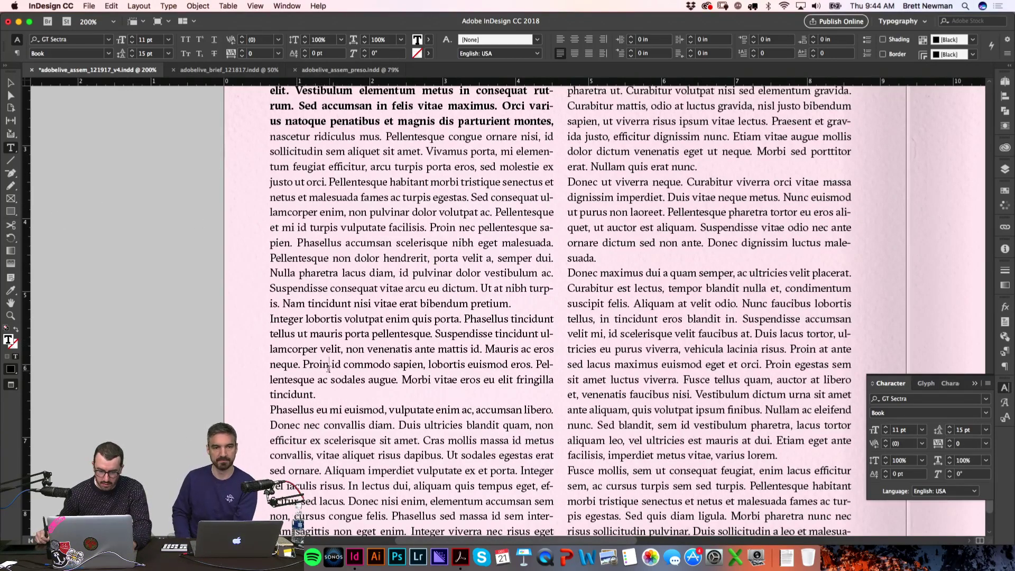
Step: Make the next paragraph's lead-in sentences bold
left_click_drag(329, 369, 262, 308)
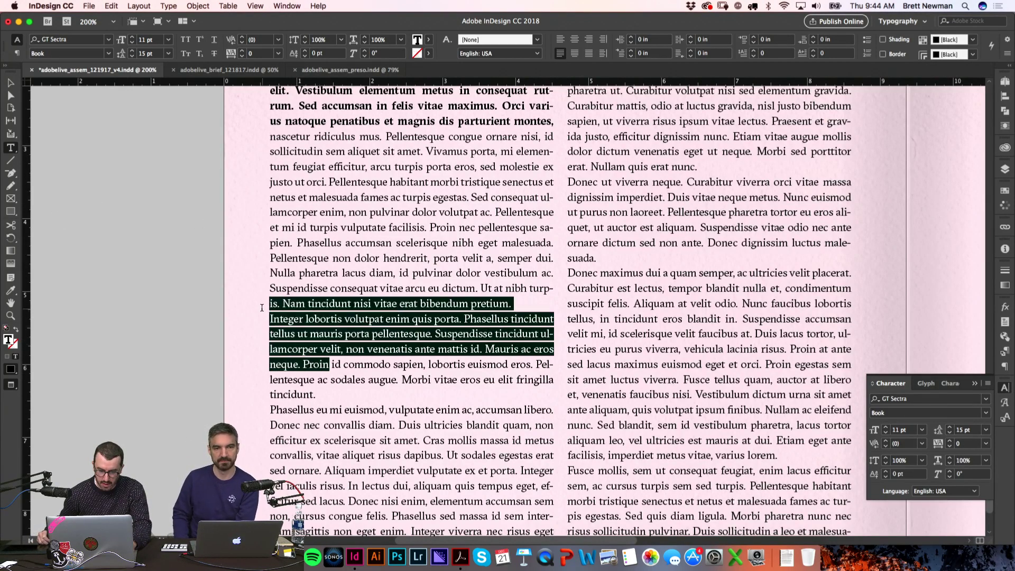
left_click(987, 413)
left_click(899, 448)
left_click(176, 376)
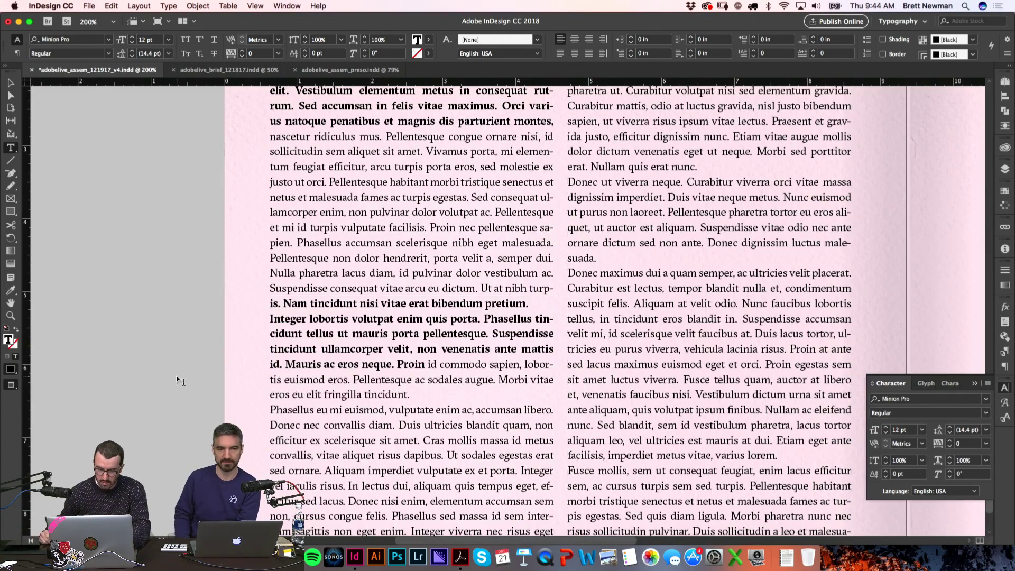
Step: Insert a blank line above the bold paragraph and remove the lower paragraph's indent
scroll(527, 263, "down", 1)
scroll(526, 263, "right", 1)
left_click(527, 263)
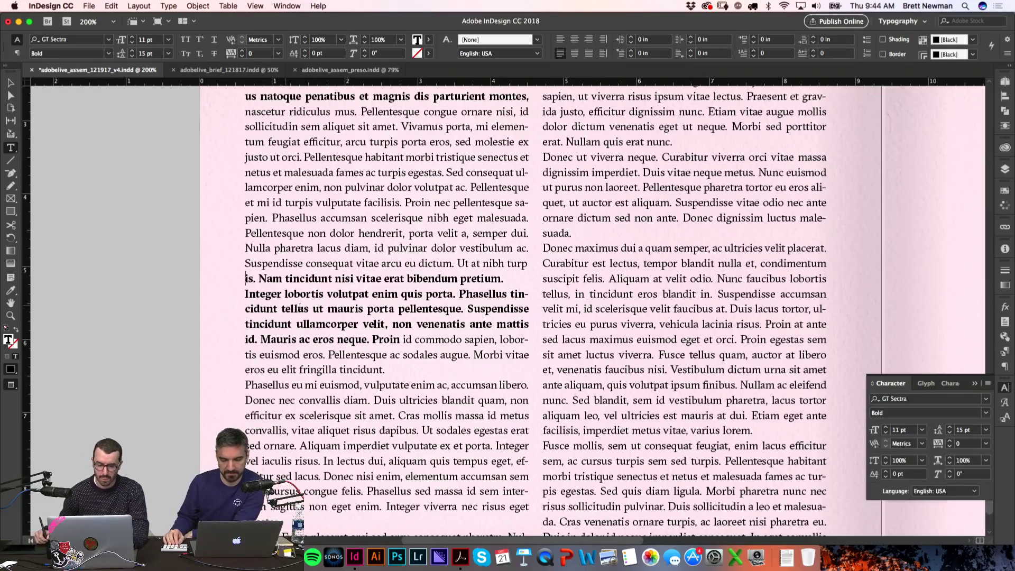
key("Return")
scroll(267, 207, "down", 8)
scroll(266, 208, "left", 1)
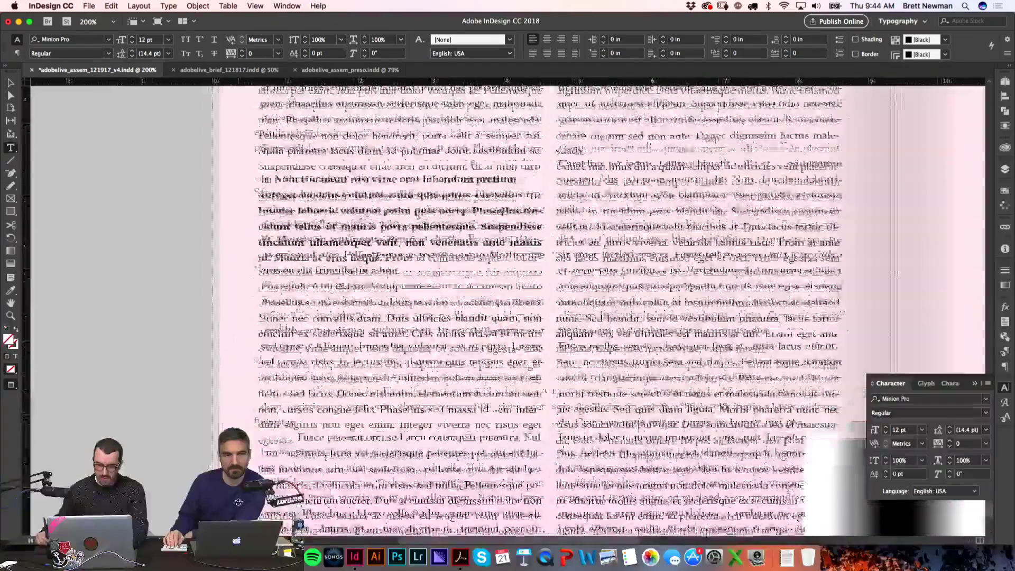
left_click(306, 398)
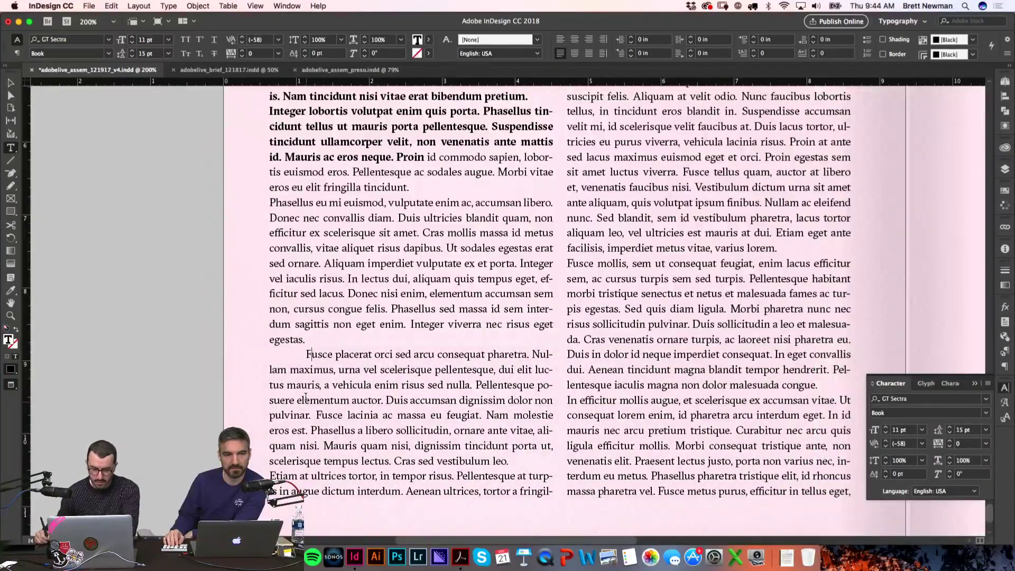
key("BackSpace")
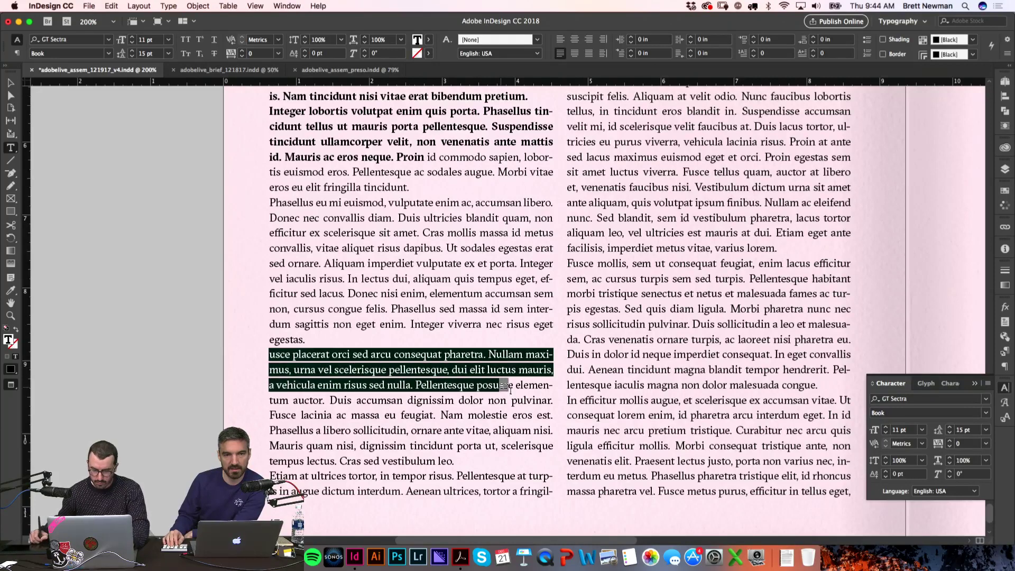
left_click(986, 413)
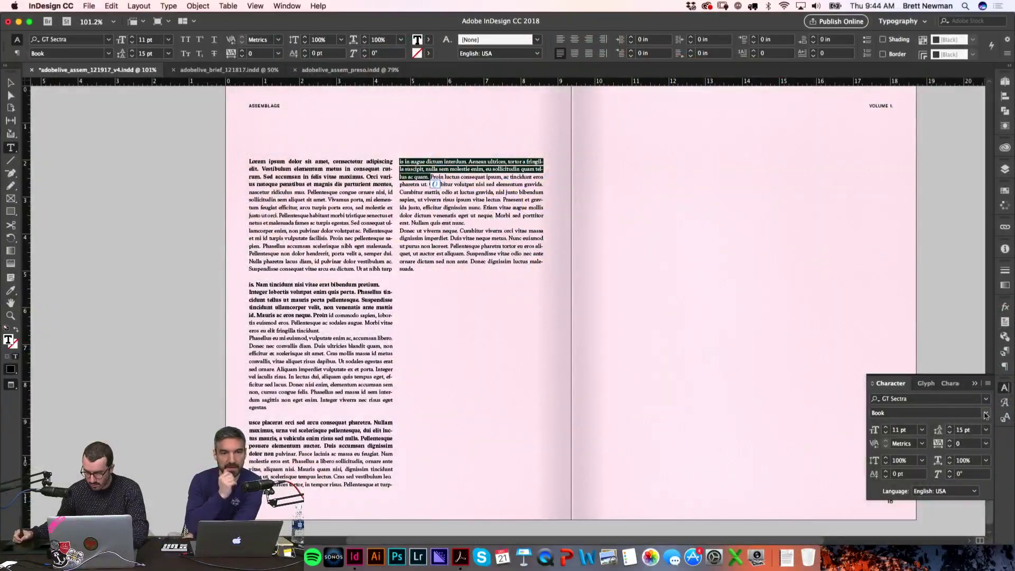
Step: Apply the Bold font style to the lower paragraph's selected opening lines and view the spread
left_click(986, 416)
left_click(923, 447)
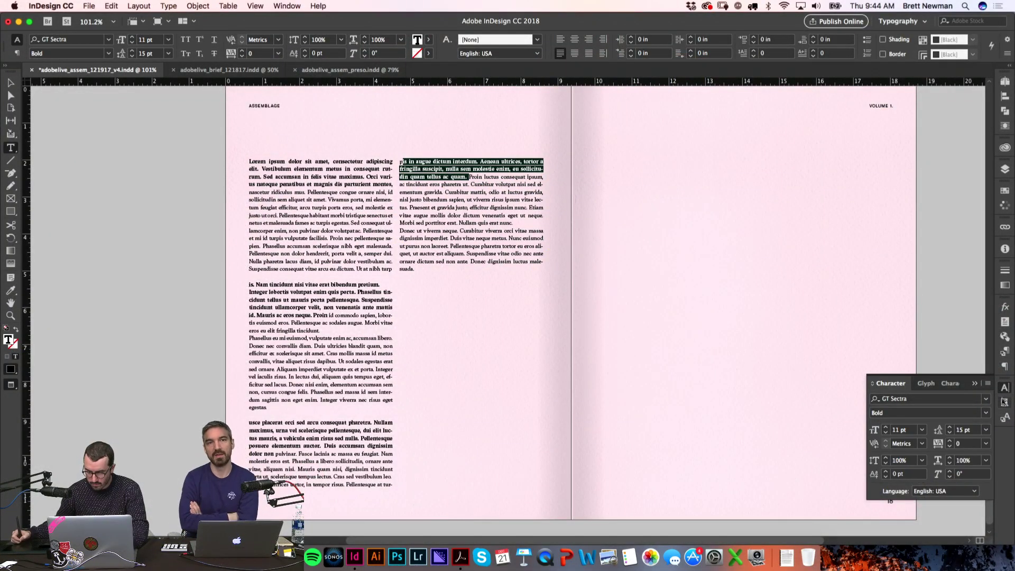
left_click(1004, 404)
left_click(774, 351)
left_click_drag(177, 335, 145, 348)
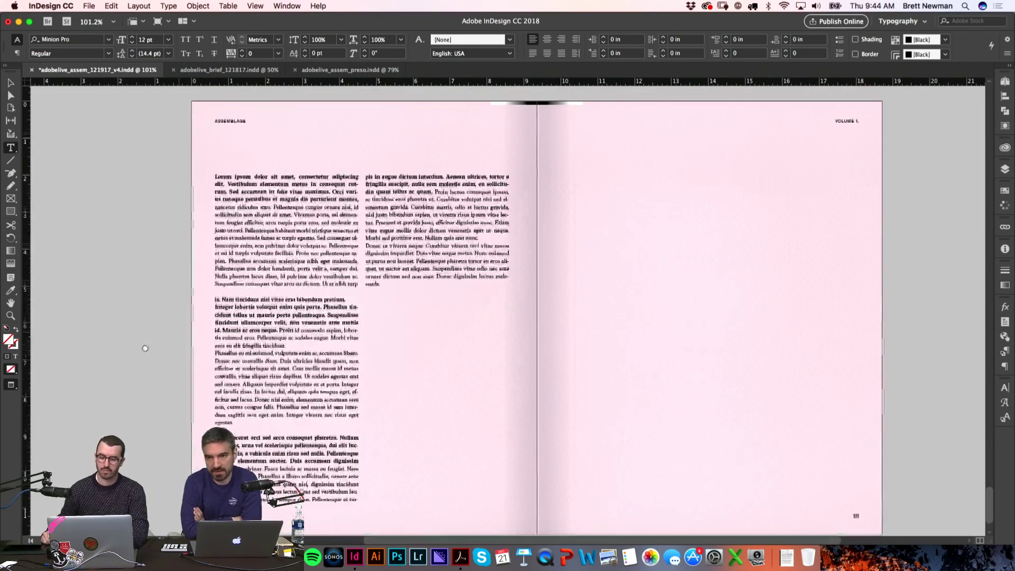
Step: In Finder, compare the Sheffield_OddFuture photos and Quick Look SHEFF_71356_13_F.jpg
key("super+Tab")
key("super+Tab")
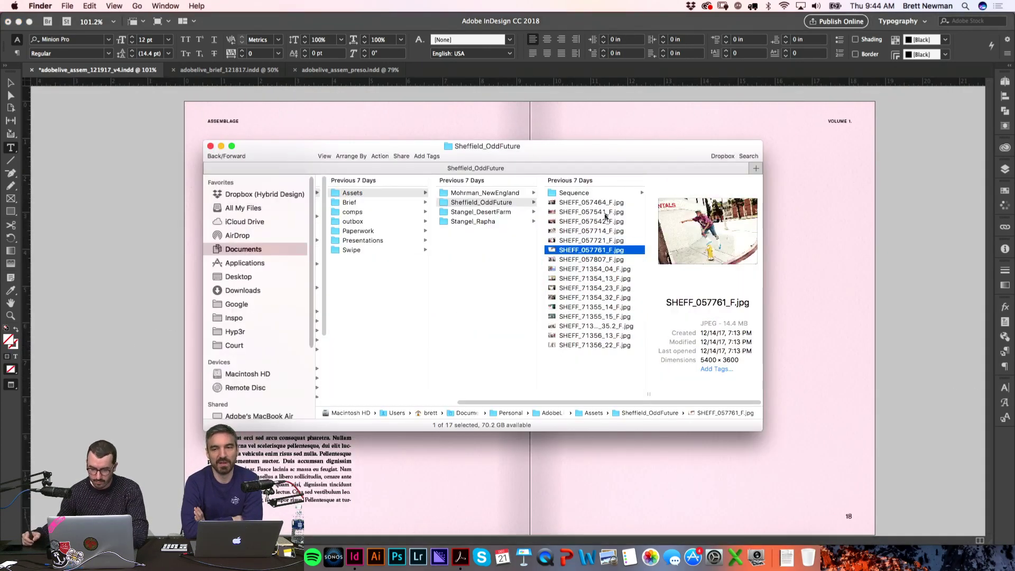
key("Up")
key("Up")
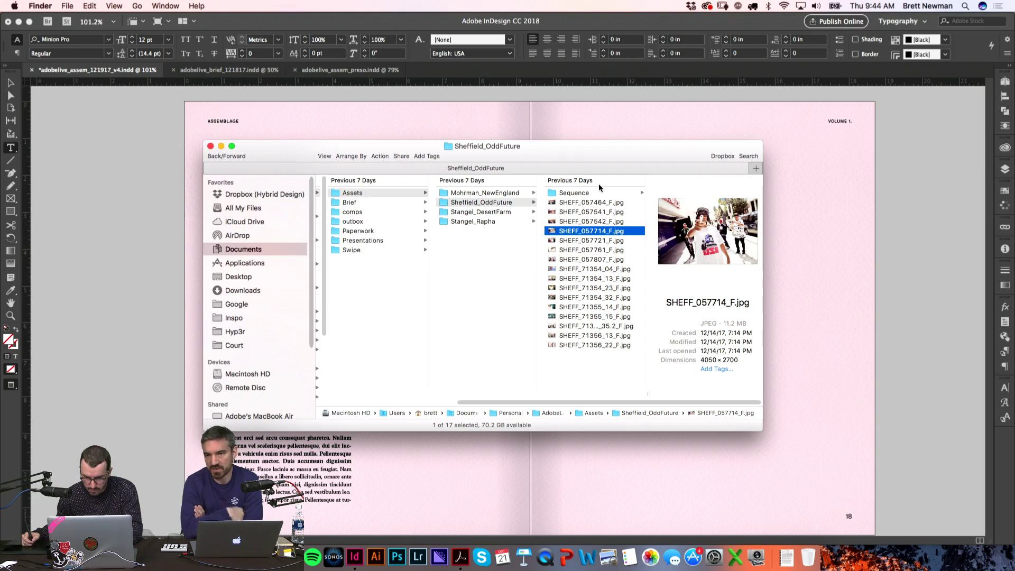
key("Down")
key("Down")
key("Down")
key("Down")
key("Down")
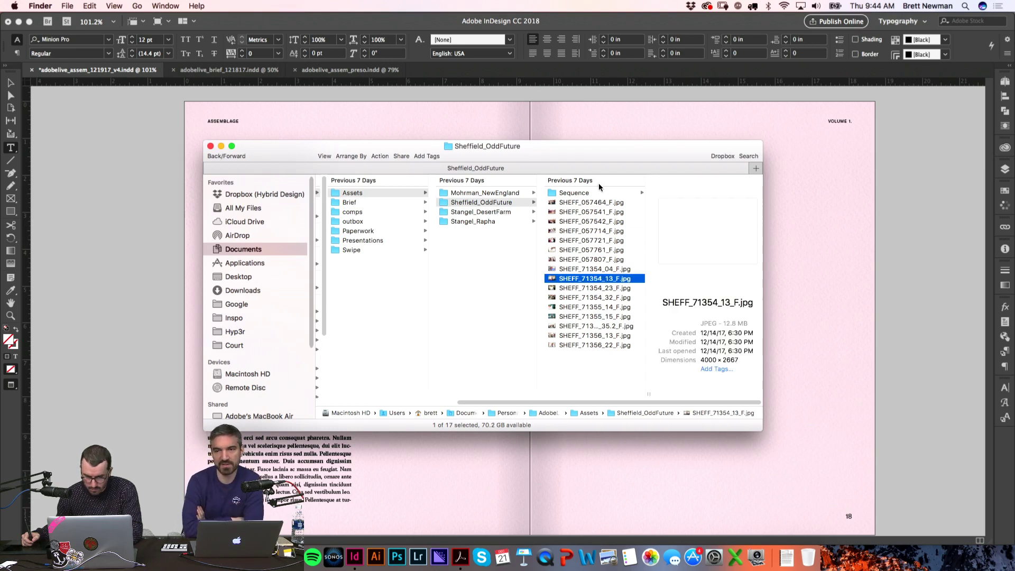
key("Down")
key("Down")
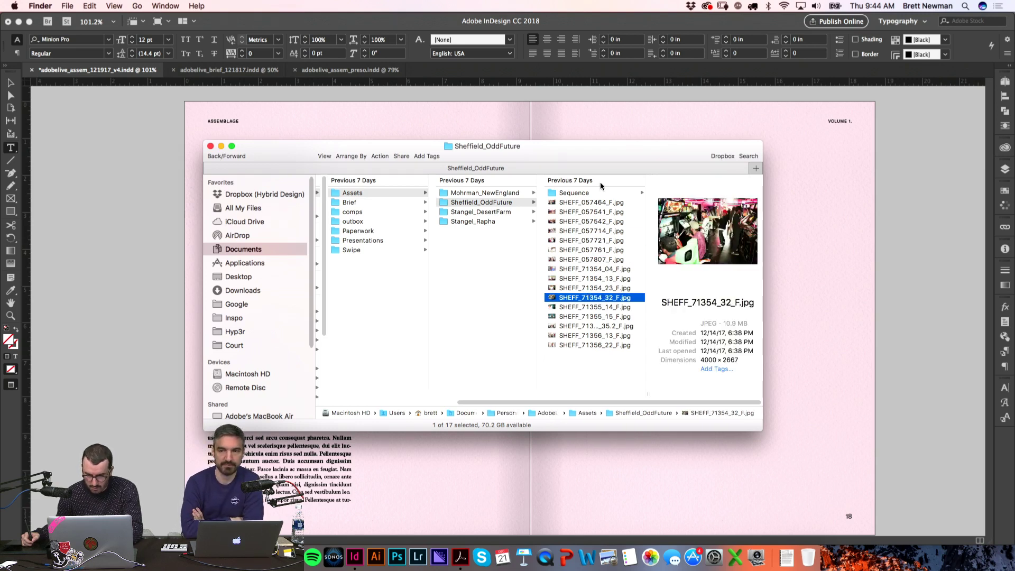
key("Down")
key("Down")
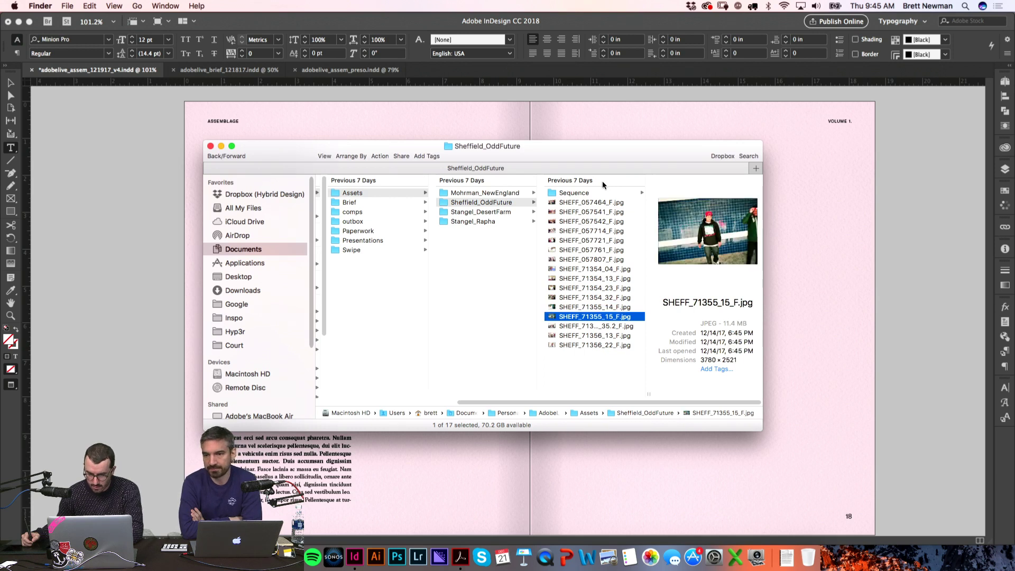
key("Down")
key("Down")
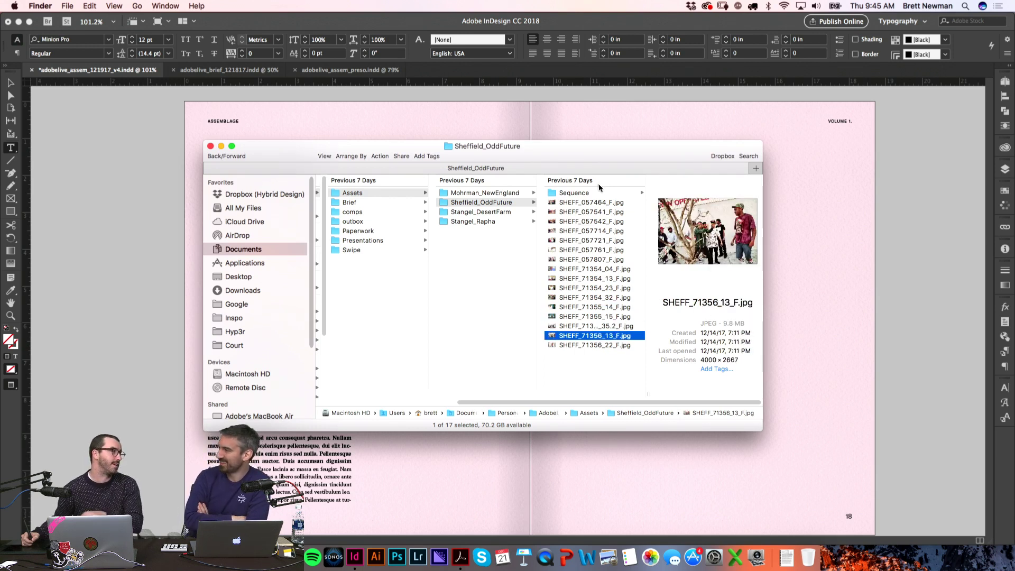
key("Down")
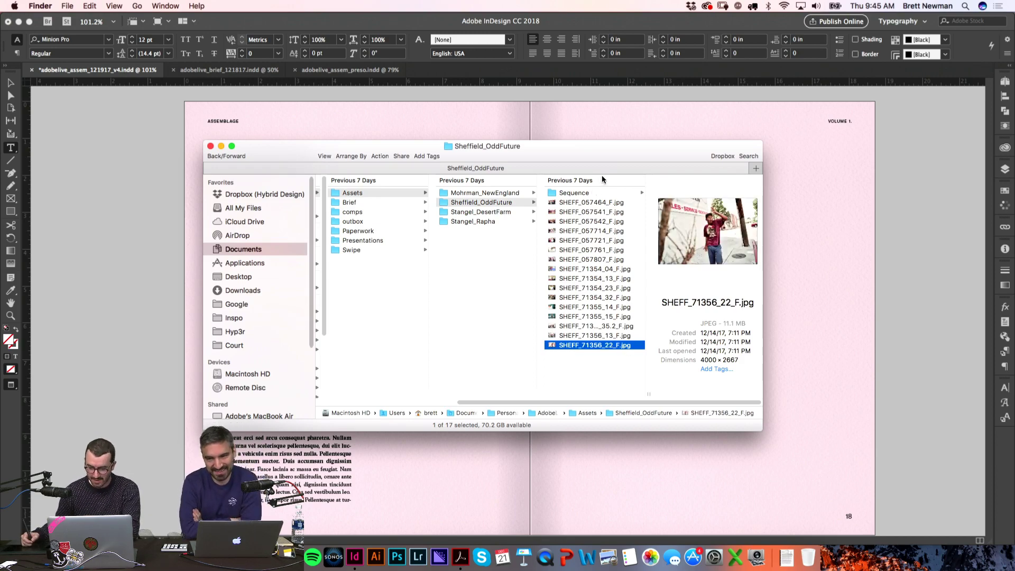
key("Up")
key("Up")
key("Down")
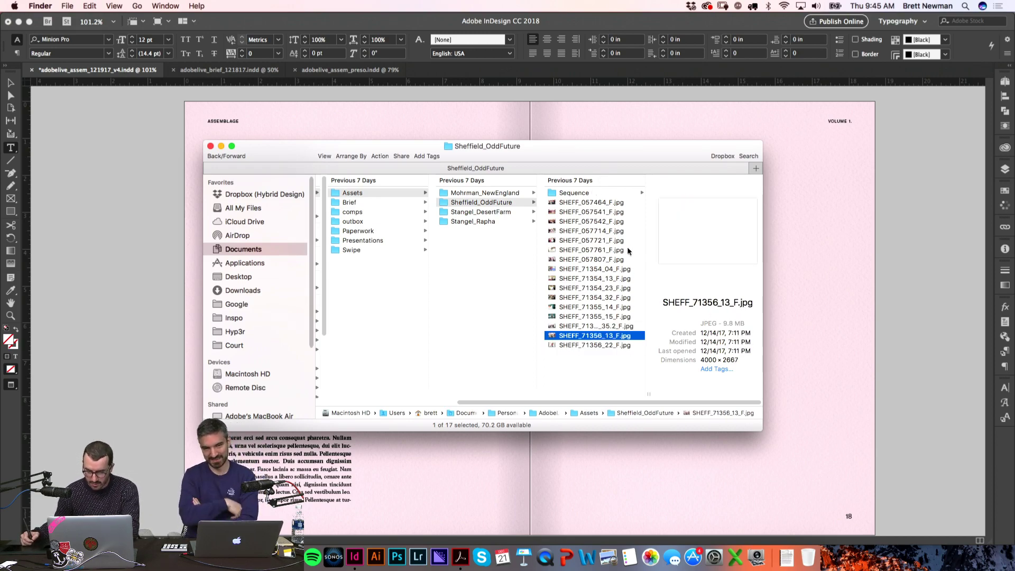
key("space")
key("space")
Step: Place the chosen group photo in a frame on the lower spread and select it
left_click_drag(578, 338, 418, 386)
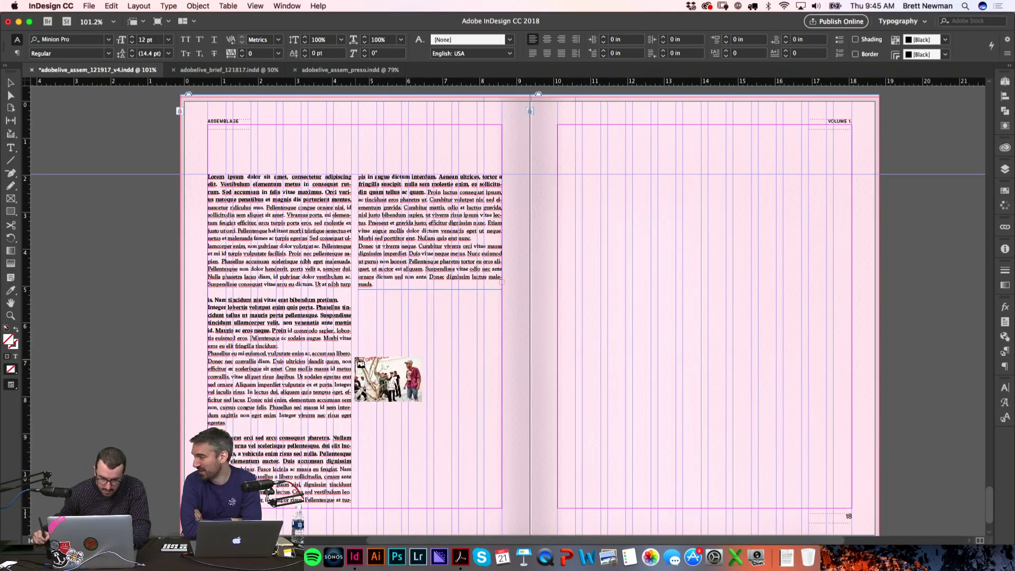
left_click_drag(358, 353, 590, 496)
key("w")
scroll(686, 408, "down", 2)
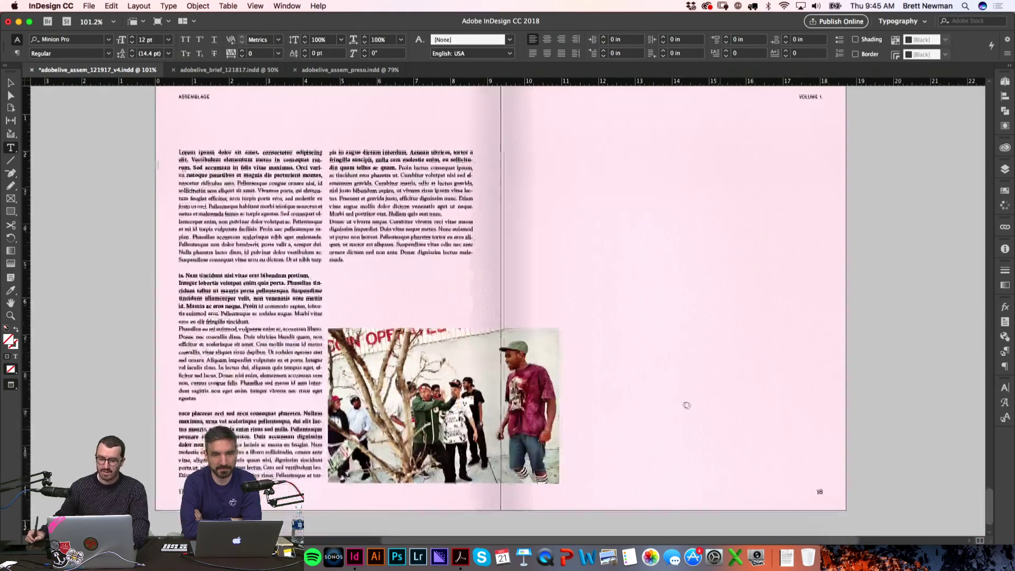
key("z")
scroll(761, 441, "up", 5)
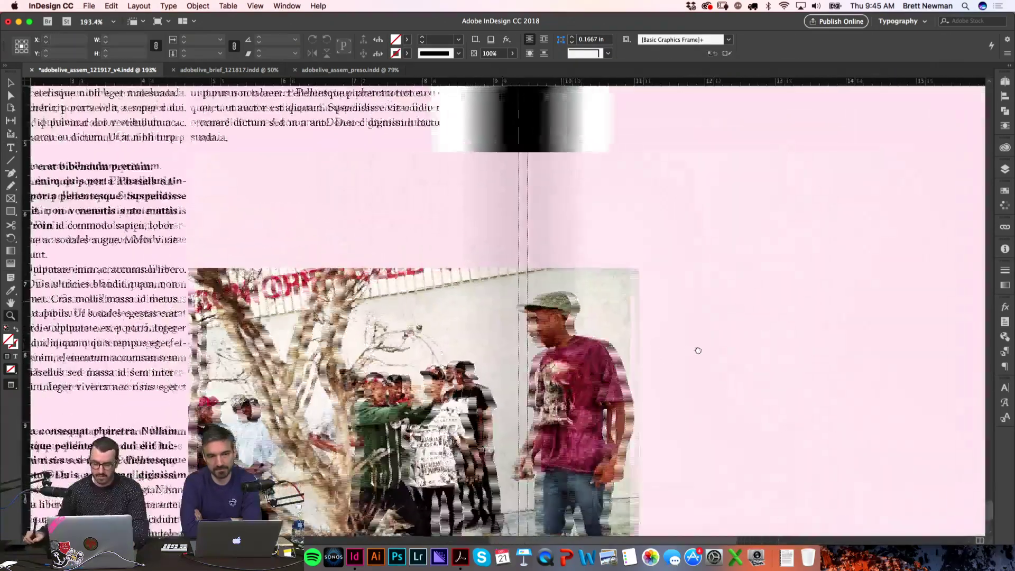
key("v")
key("w")
left_click(615, 300)
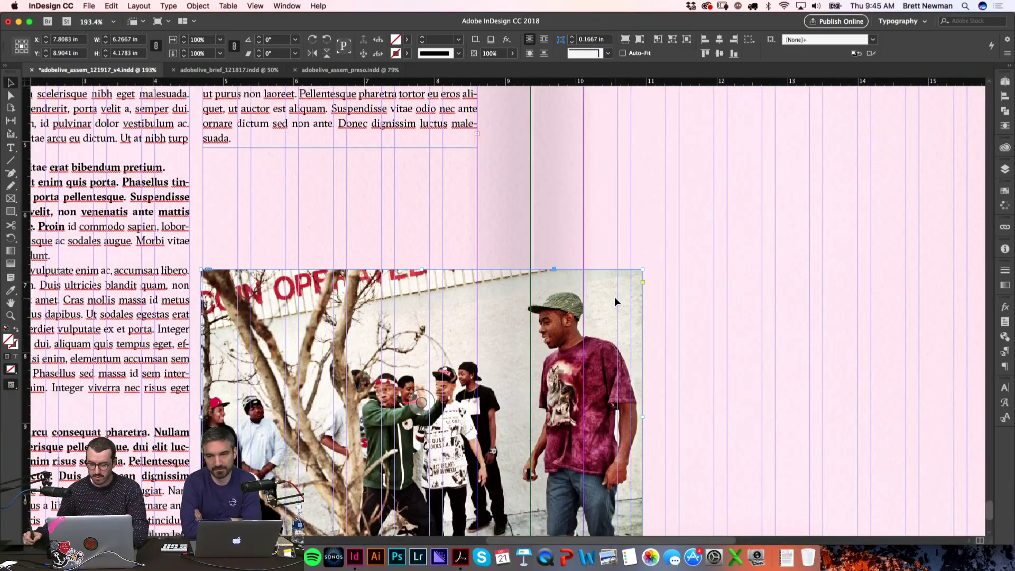
key("w")
key("w")
Step: Scale the photo up from its corner to about 7.94 × 5.29 in across the gutter
key("e")
left_click_drag(641, 271, 767, 202)
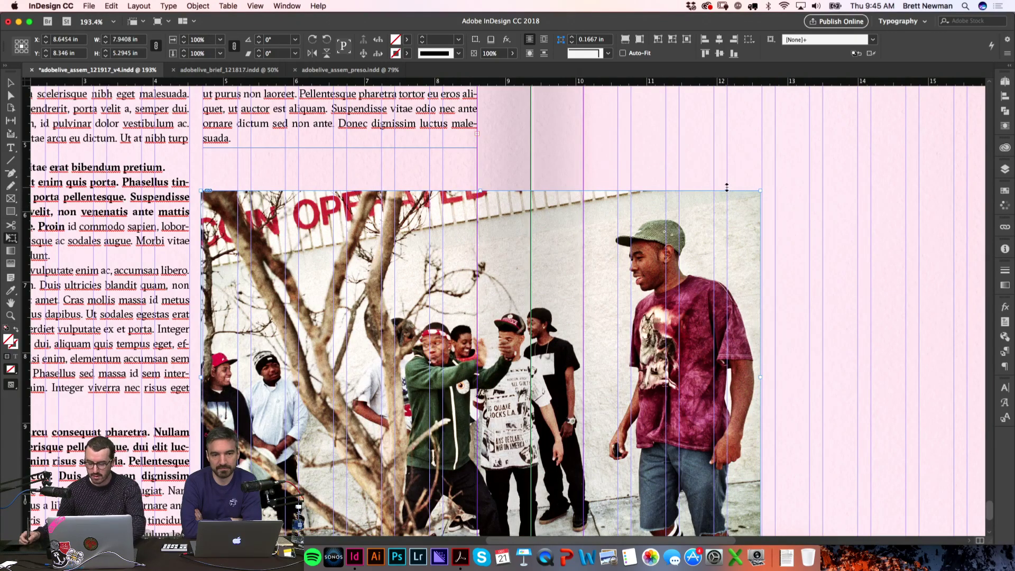
key("super+minus")
key("super+minus")
left_click_drag(776, 244, 778, 267)
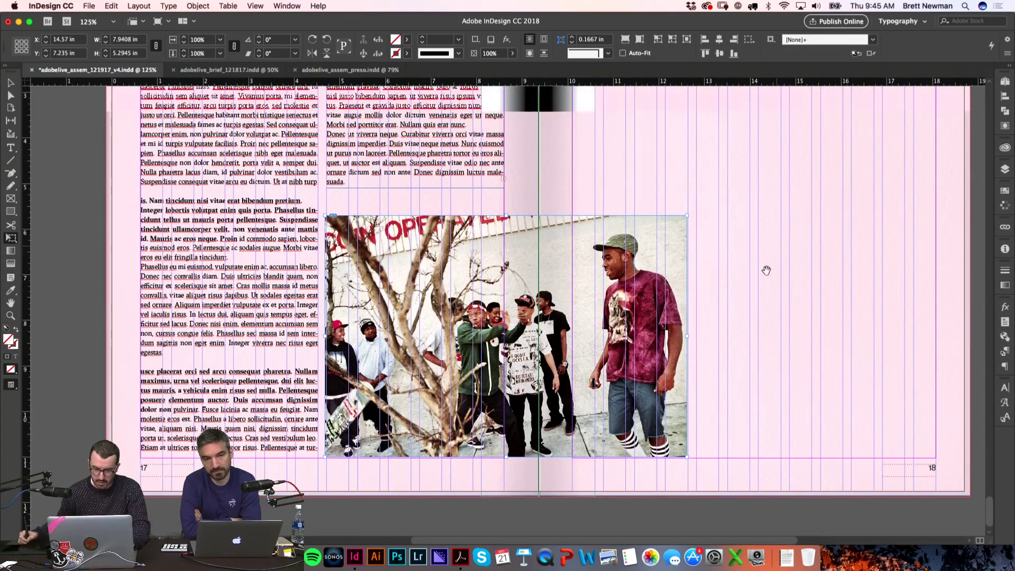
Step: Return the group photo to its original spot and crop its left edge inward, clear of the text column
key("v")
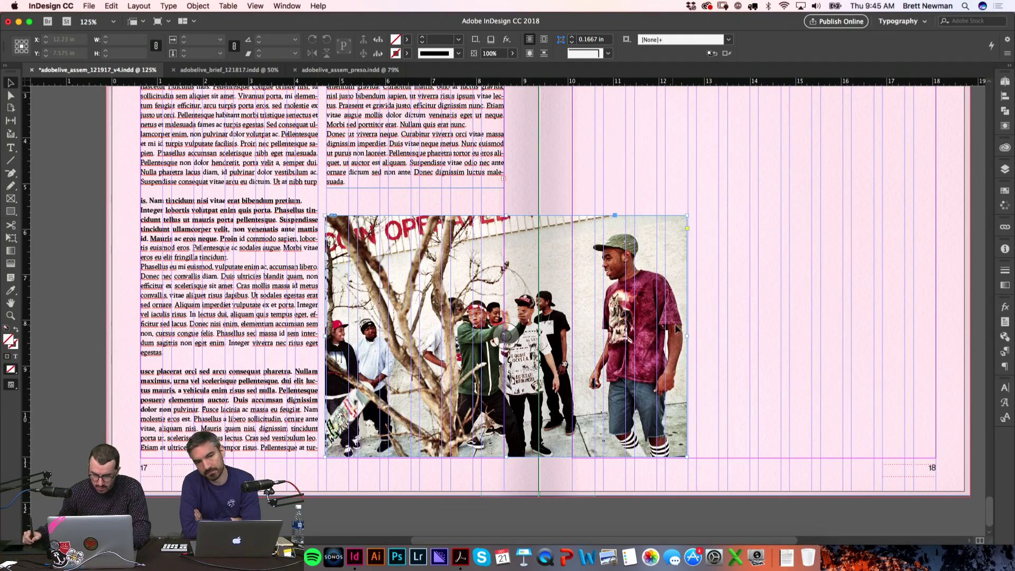
left_click(668, 329)
mouse_move(667, 329)
left_mouse_down()
mouse_move(653, 332)
mouse_move(677, 330)
mouse_move(643, 326)
mouse_move(683, 325)
mouse_move(654, 332)
left_mouse_up()
left_click(676, 310)
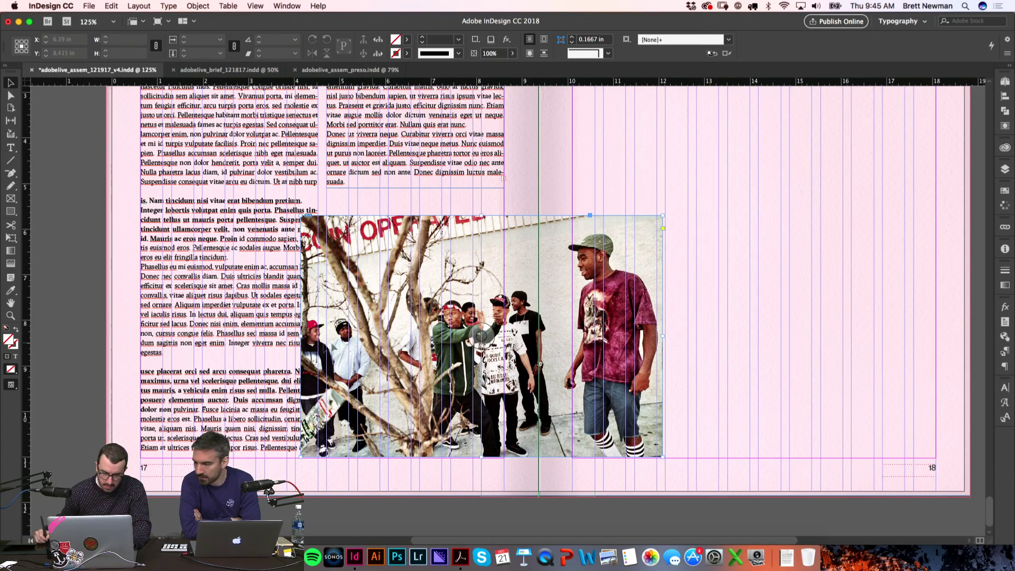
left_click(321, 338)
mouse_move(320, 339)
left_mouse_down()
mouse_move(304, 336)
mouse_move(325, 334)
left_mouse_up()
left_click(725, 206)
Step: Check the cropped photo frame and its image, then zoom out to the whole spread
scroll(723, 217, "up", 2)
scroll(723, 217, "down", 1)
scroll(723, 217, "right", 2)
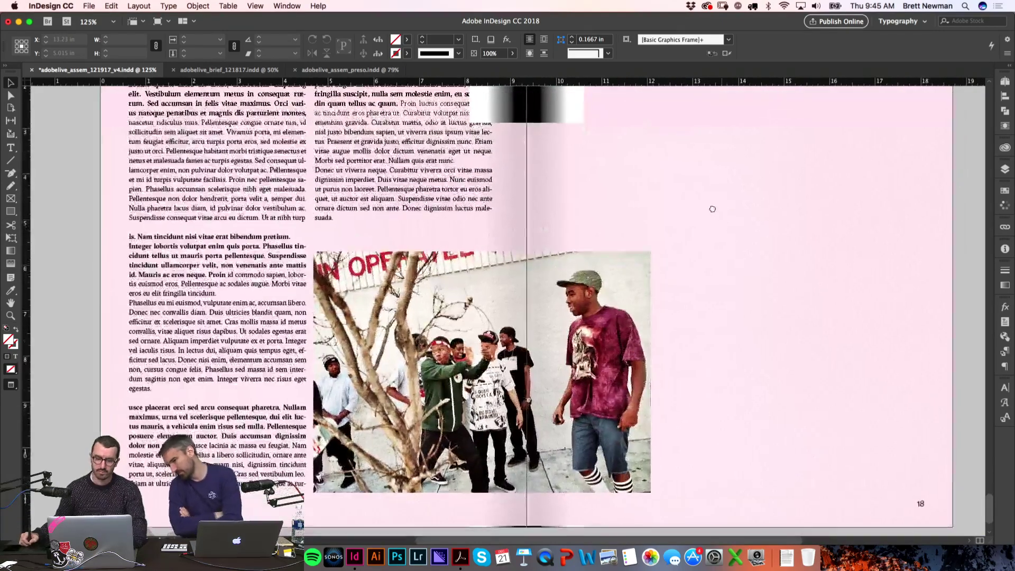
left_click(608, 313)
scroll(770, 229, "up", 1)
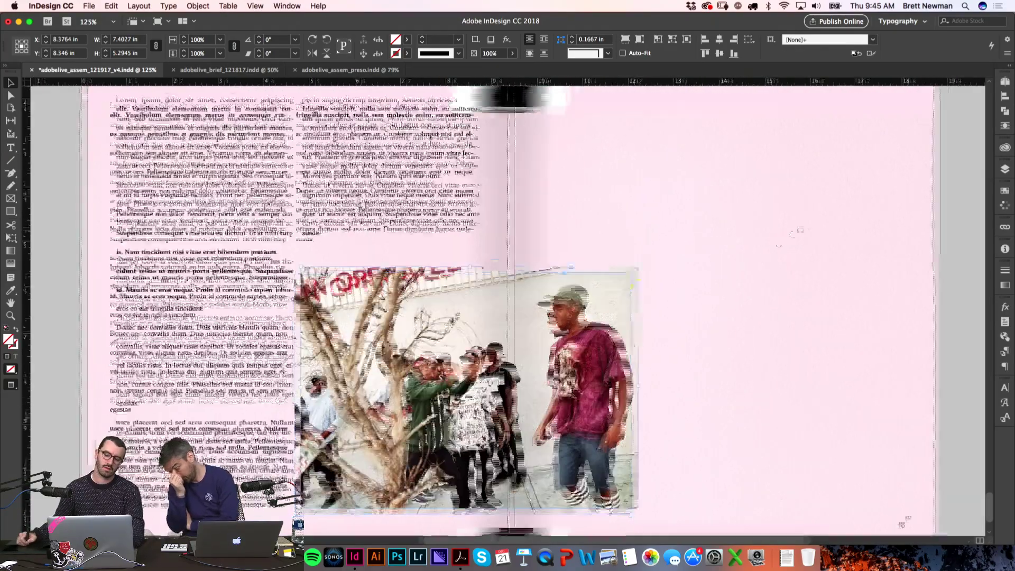
scroll(782, 242, "down", 1)
scroll(781, 242, "left", 3)
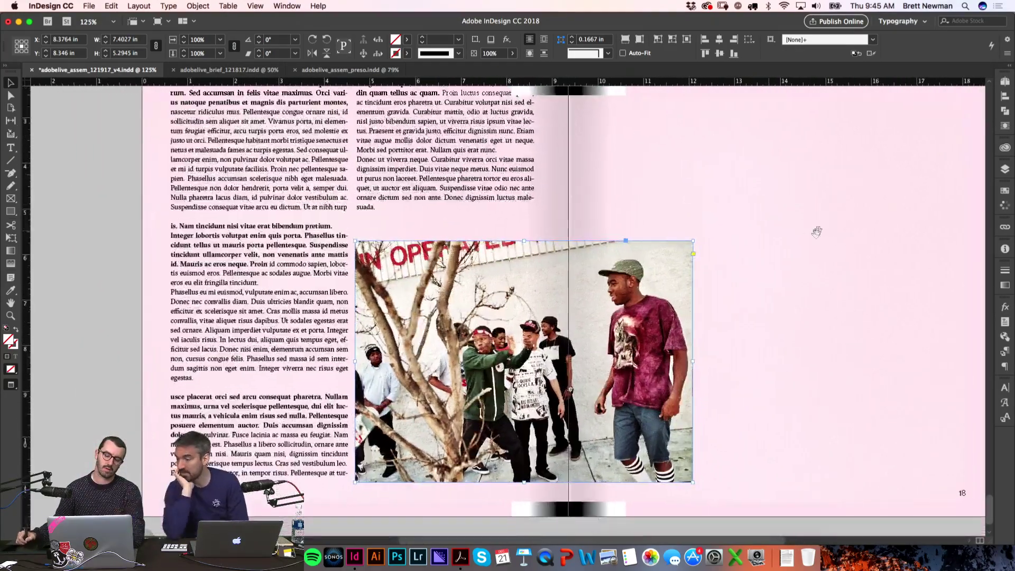
double_click(659, 333)
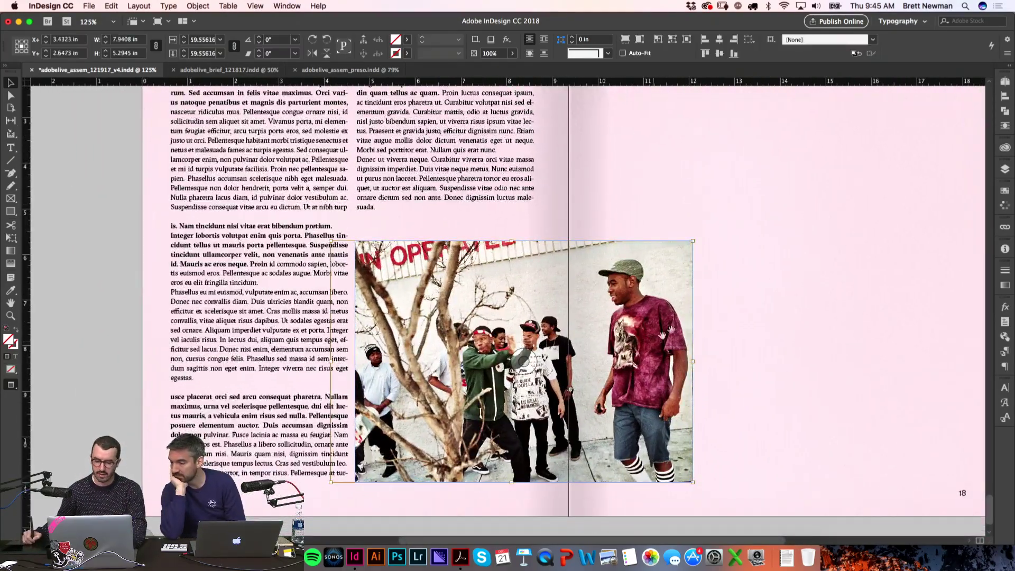
left_click(781, 283)
key("super+minus")
key("super+minus")
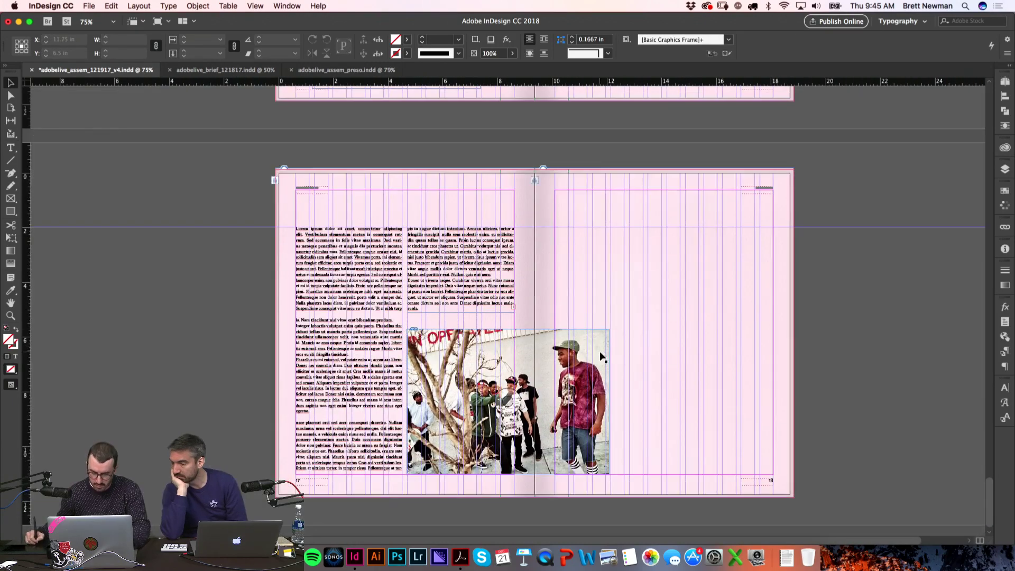
Step: Enlarge the photo from its top-right corner, then crop its top edge down
left_click(602, 358)
key("e")
left_click_drag(614, 325, 644, 305)
key("v")
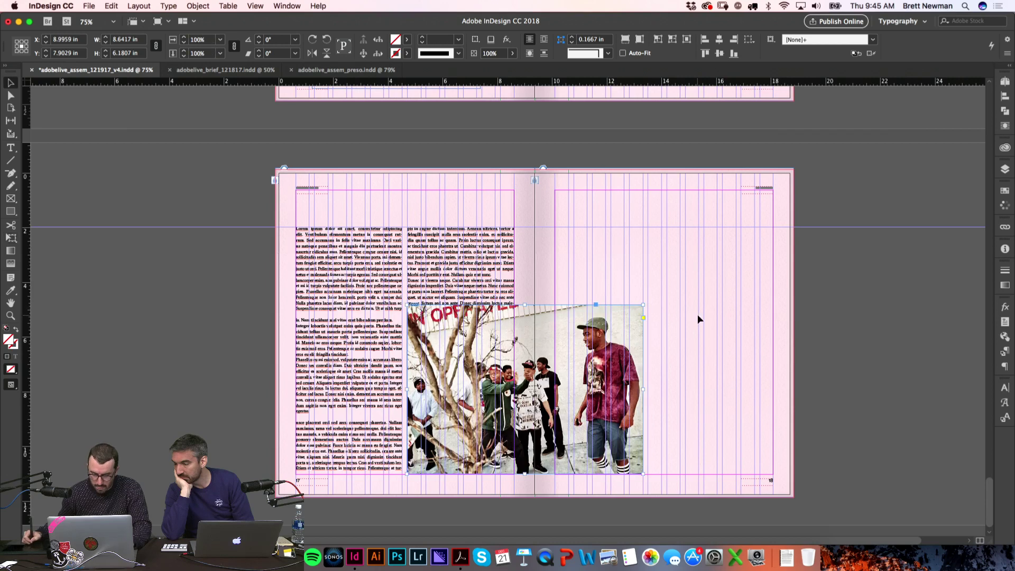
key("w")
left_click_drag(524, 306, 528, 328)
key("w")
Step: Shift the image down inside its frame so the sign shows
left_click(521, 398)
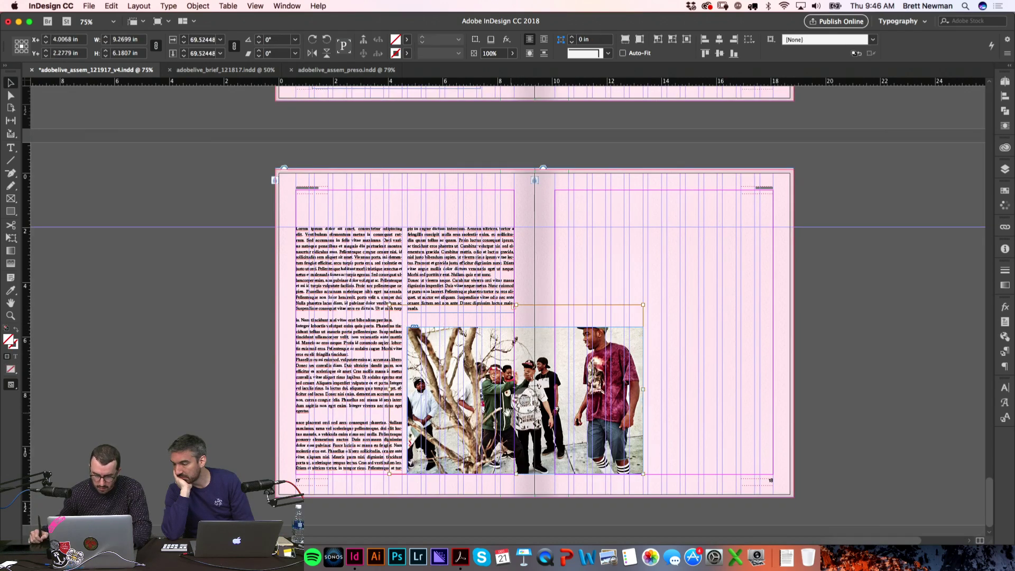
left_click_drag(519, 404, 520, 420)
left_click(696, 367)
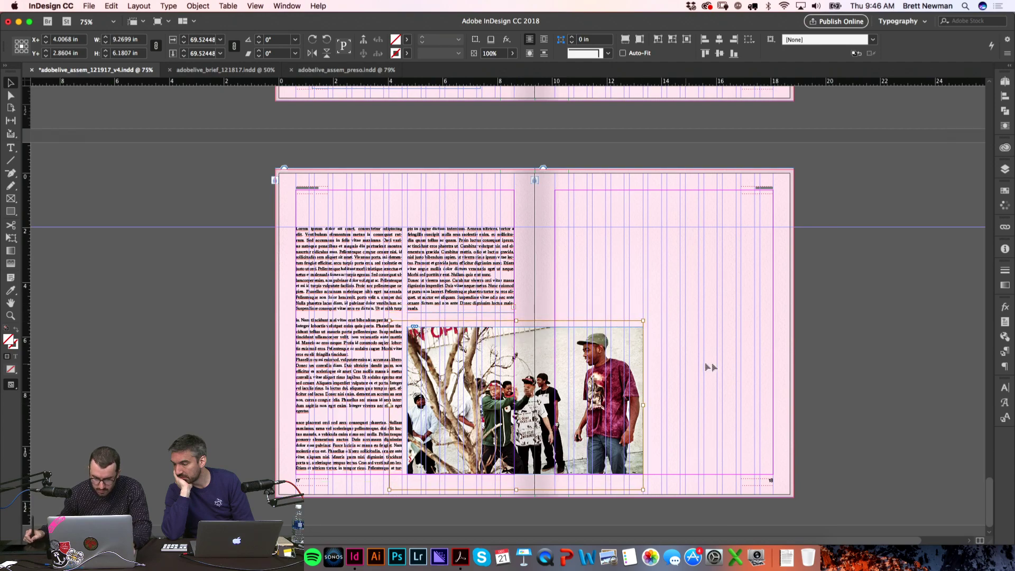
key("w")
scroll(684, 374, "right", 2)
Step: Zoom in on the group photo and move its frame right onto page 18
left_click(485, 404)
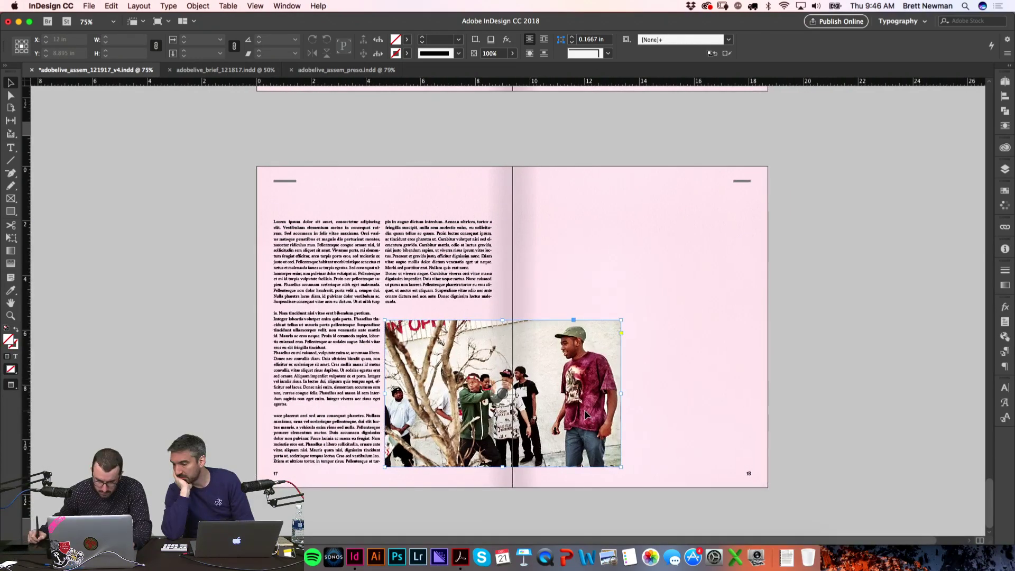
scroll(667, 366, "right", 2)
key("z")
left_click_drag(304, 265, 809, 506)
key("v")
key("w")
left_click_drag(532, 386, 775, 393)
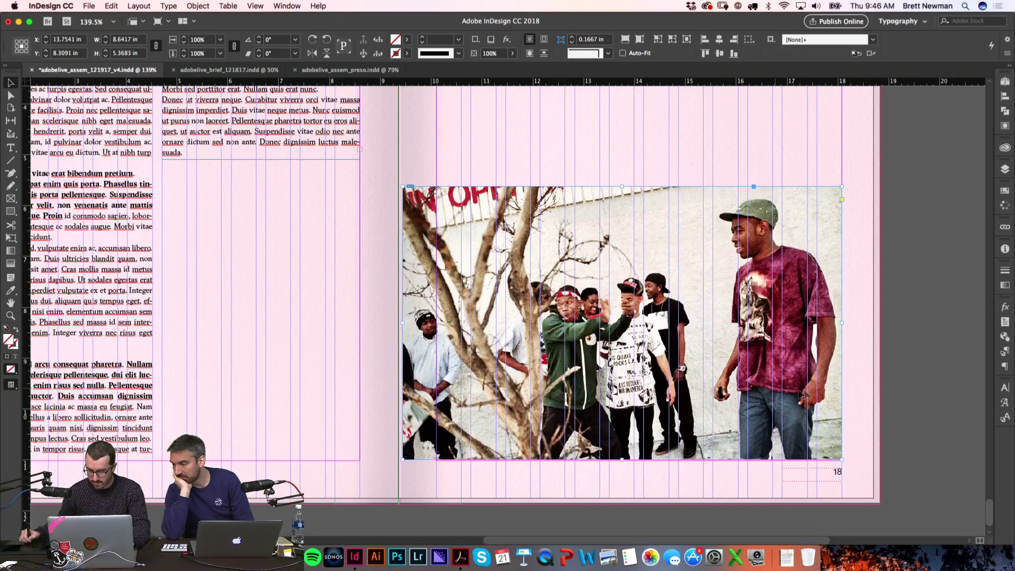
Step: Refit the image with Fill Frame Proportionally, leaving the photo about 8.64 × 5.37 in
double_click(470, 408)
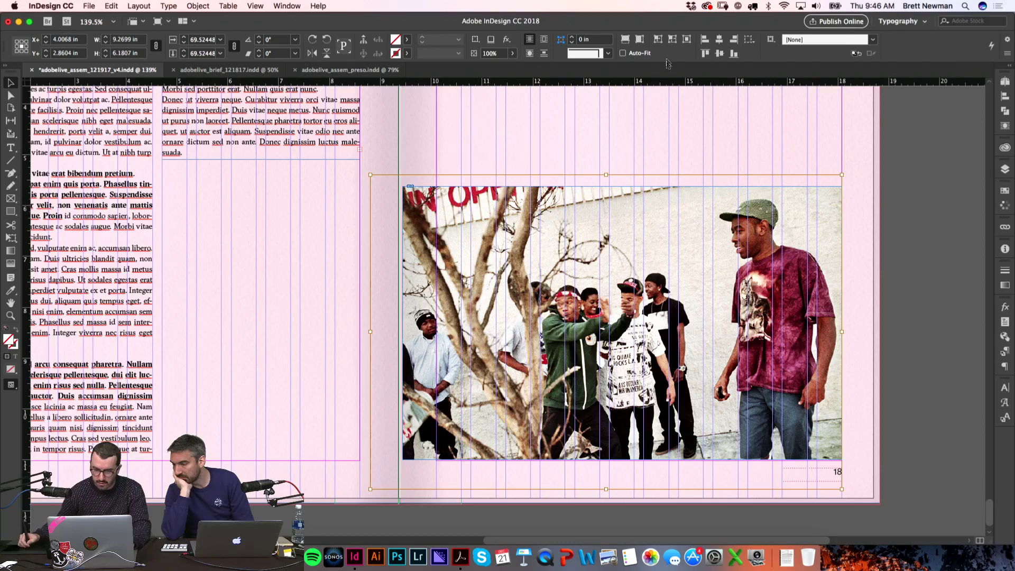
left_click(626, 40)
key("w")
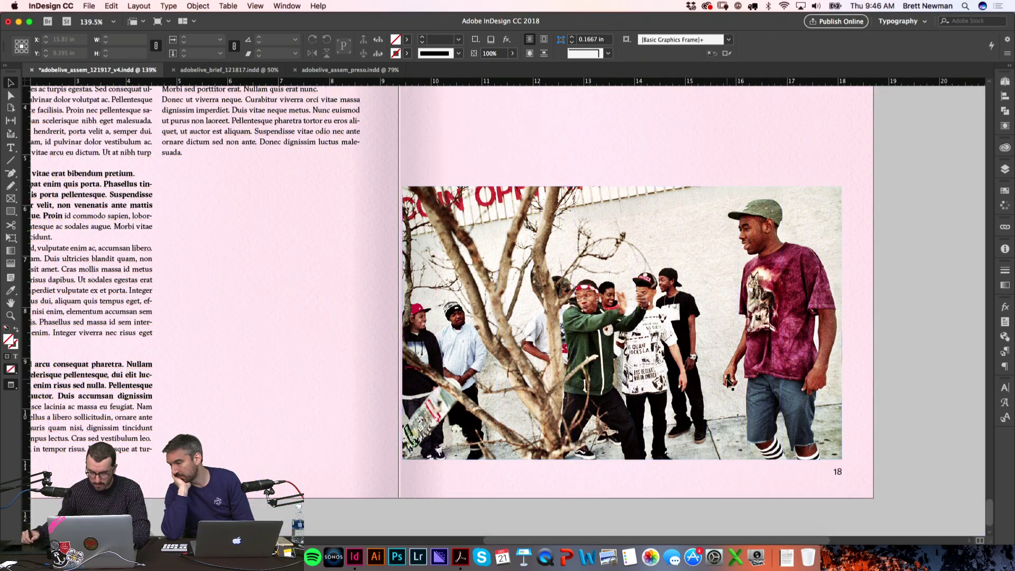
key("w")
left_click(890, 334)
key("w")
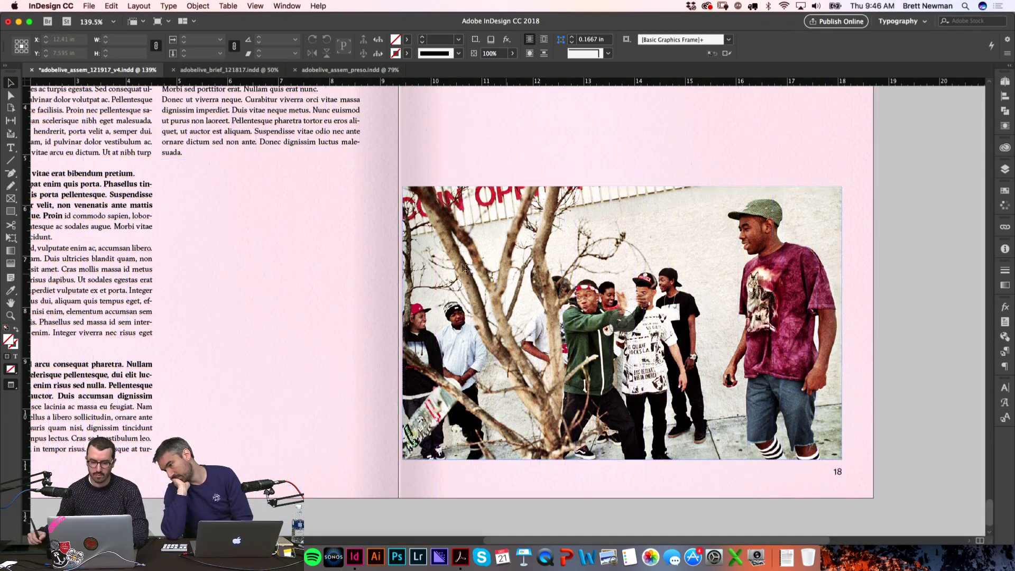
left_click(430, 329)
Step: Scale the page 18 photo down slightly from its top-left corner and zoom out
key("w")
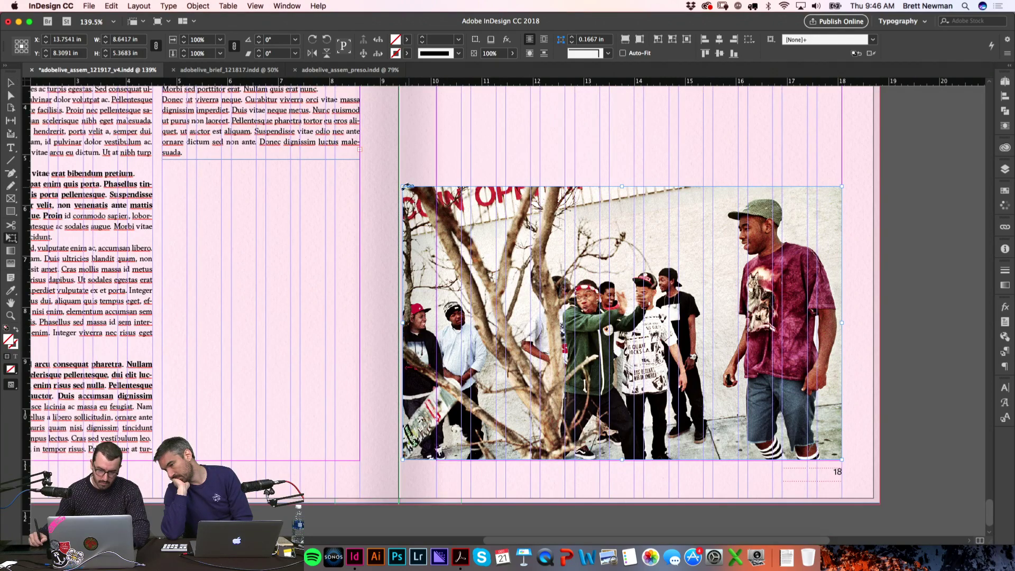
left_click_drag(407, 188, 437, 206)
left_click(884, 272)
key("w")
key("super+minus")
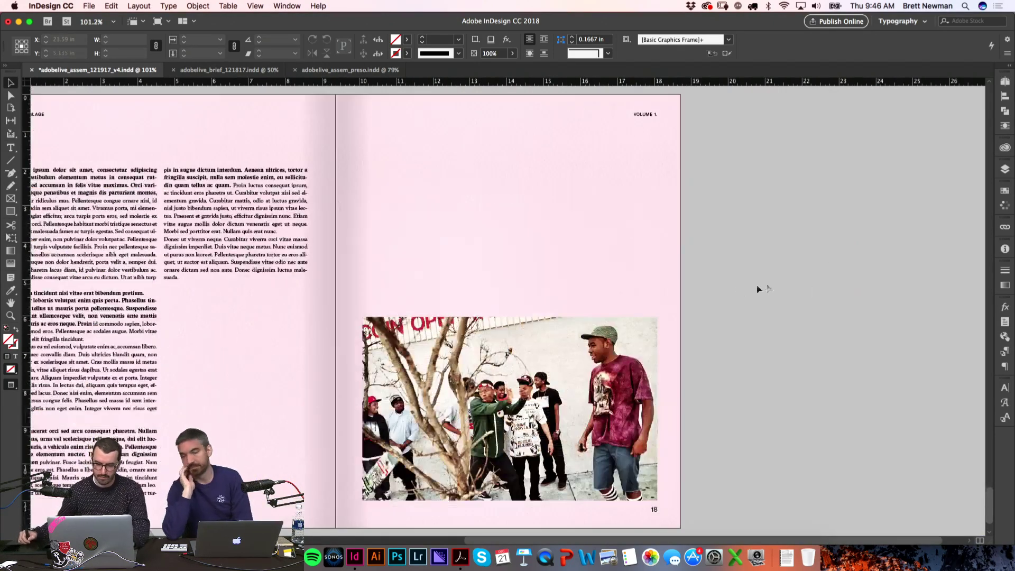
Step: Pick up the quote text frame from the earlier spread and paste it onto the pages 17–18 spread
scroll(782, 288, "left", 5)
scroll(788, 264, "down", 1)
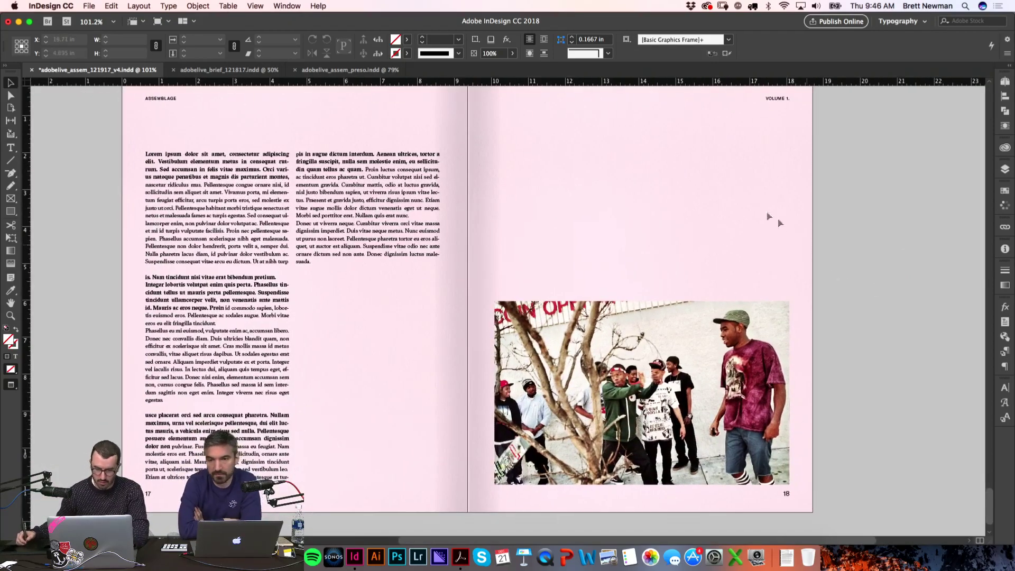
scroll(326, 226, "up", 10)
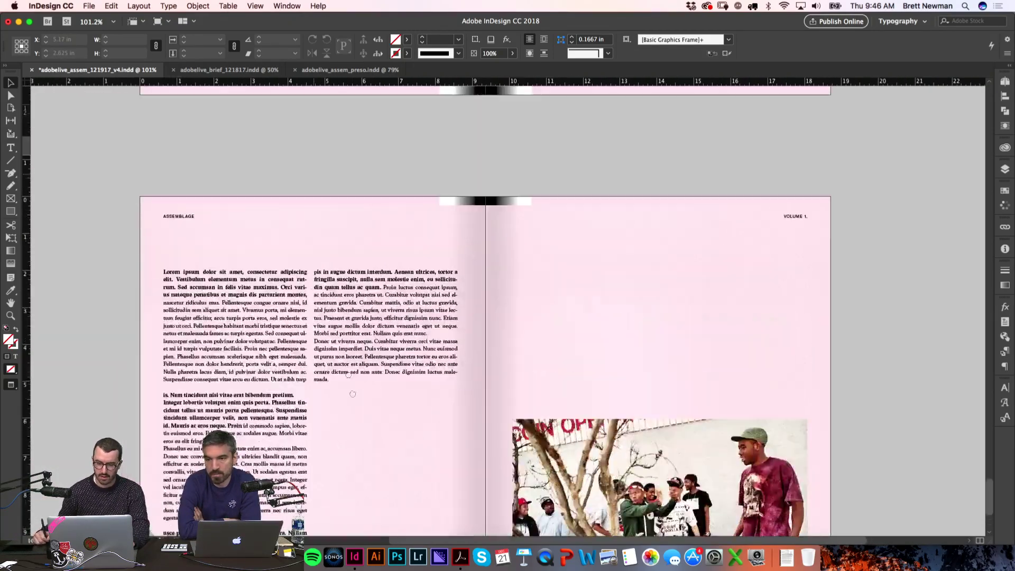
scroll(367, 242, "up", 15)
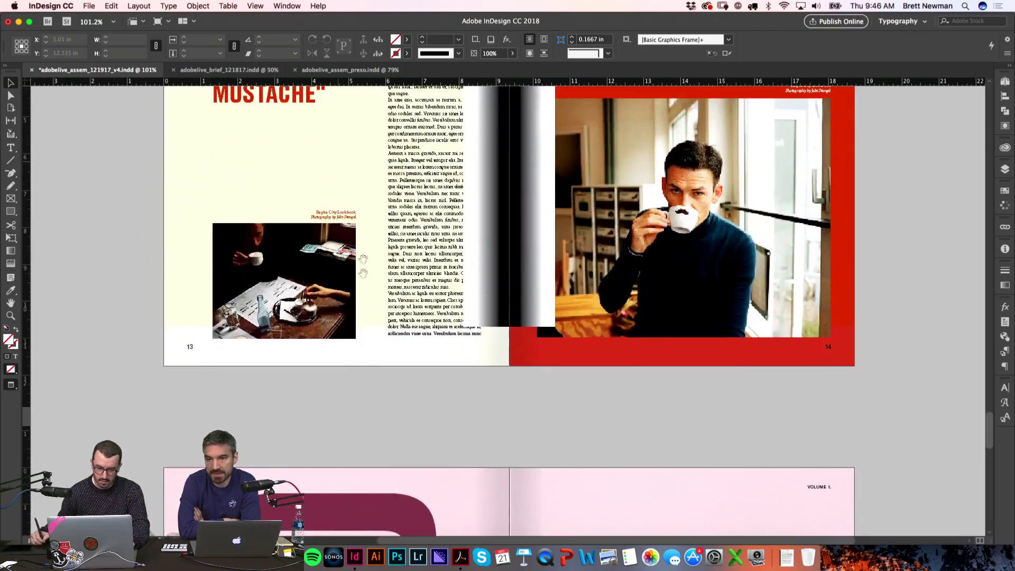
scroll(363, 259, "up", 5)
left_click(352, 261)
scroll(371, 238, "down", 3)
scroll(444, 346, "down", 20)
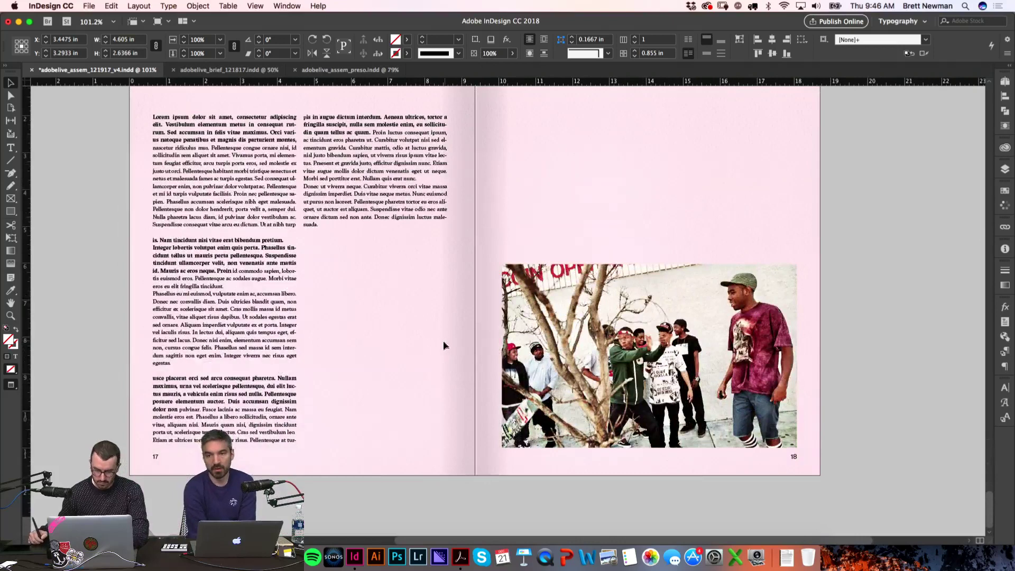
key("super+v")
Step: Move the pasted quote frame onto page 17 and colour its text maroon (R=140 G=67 B=87)
left_click_drag(444, 346, 354, 377)
key("w")
double_click(451, 333)
key("super+a")
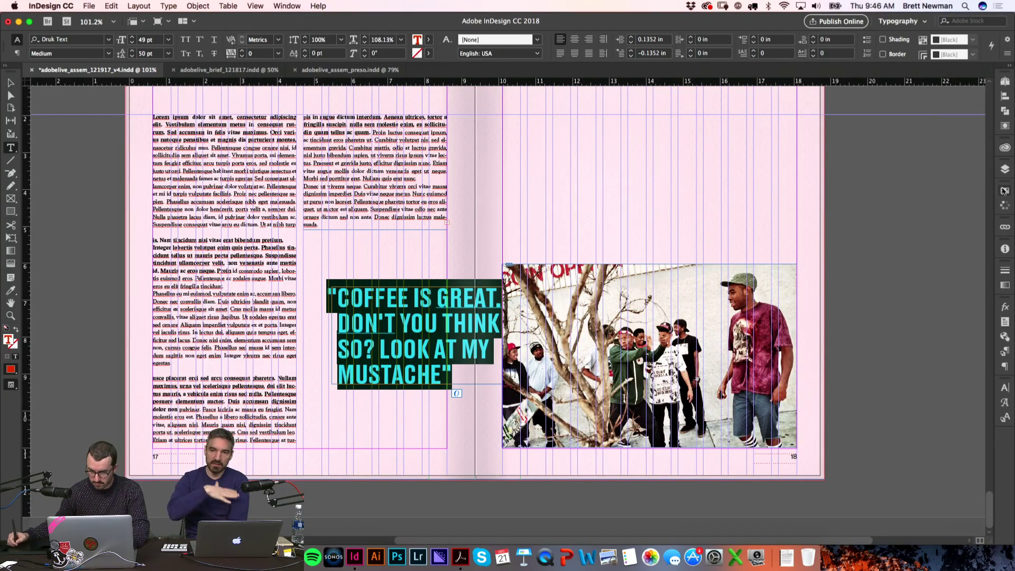
left_click(1004, 190)
left_click(816, 370)
key("super+shift+a")
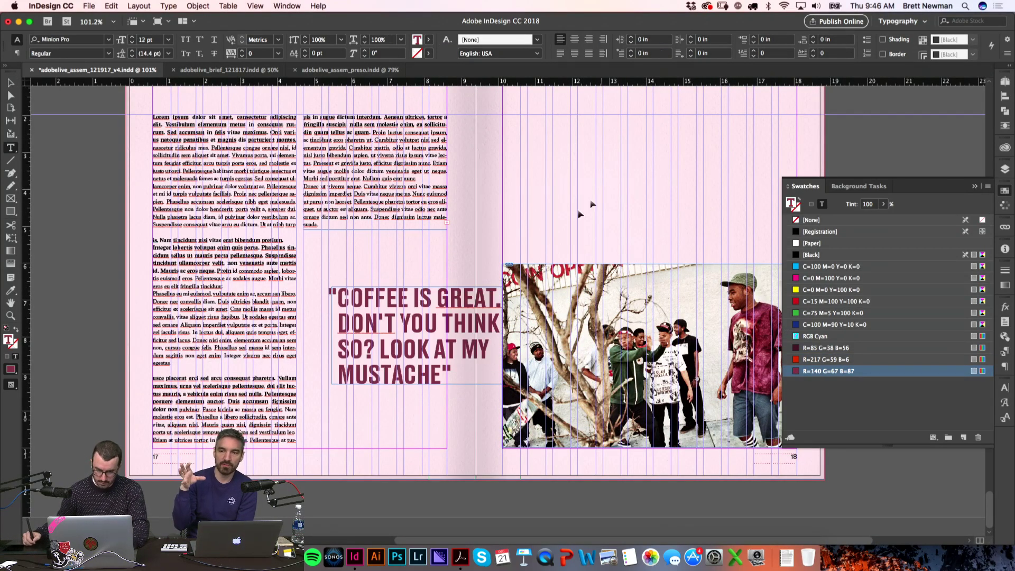
key("super+a")
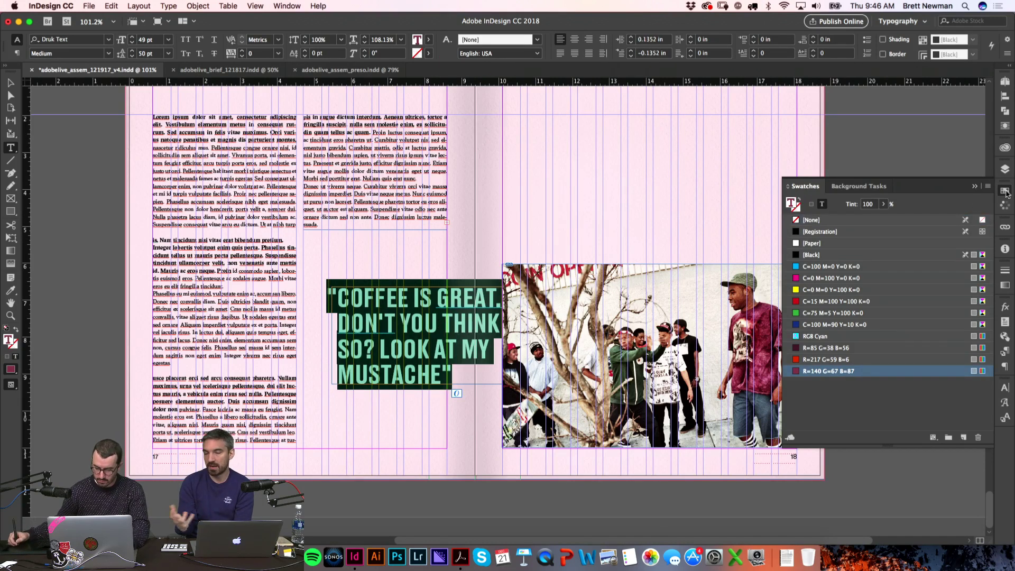
left_click(1004, 191)
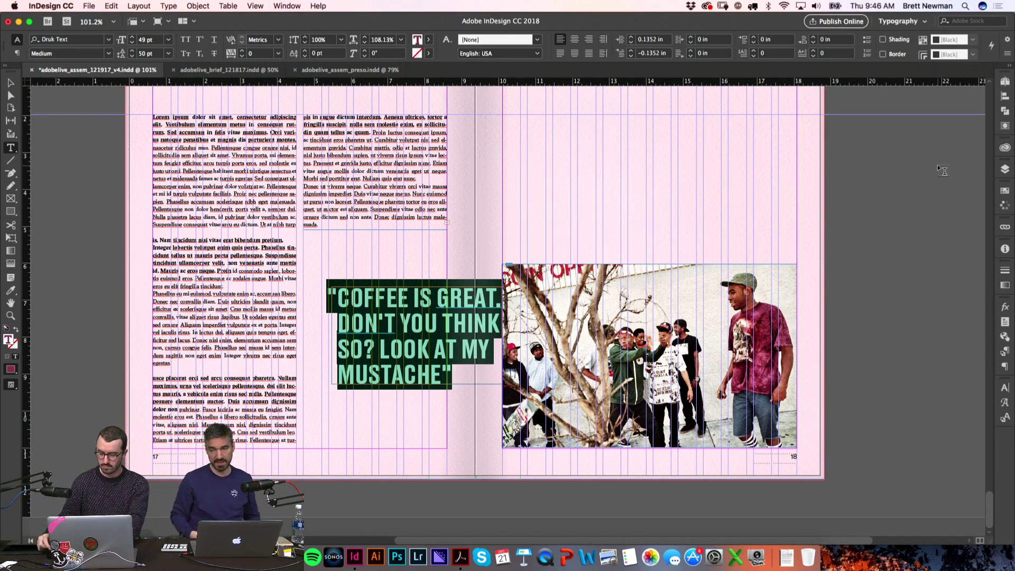
Step: Replace the quote's text with placeholder text via Type > Fill with Placeholder Text
key("BackSpace")
left_click(167, 5)
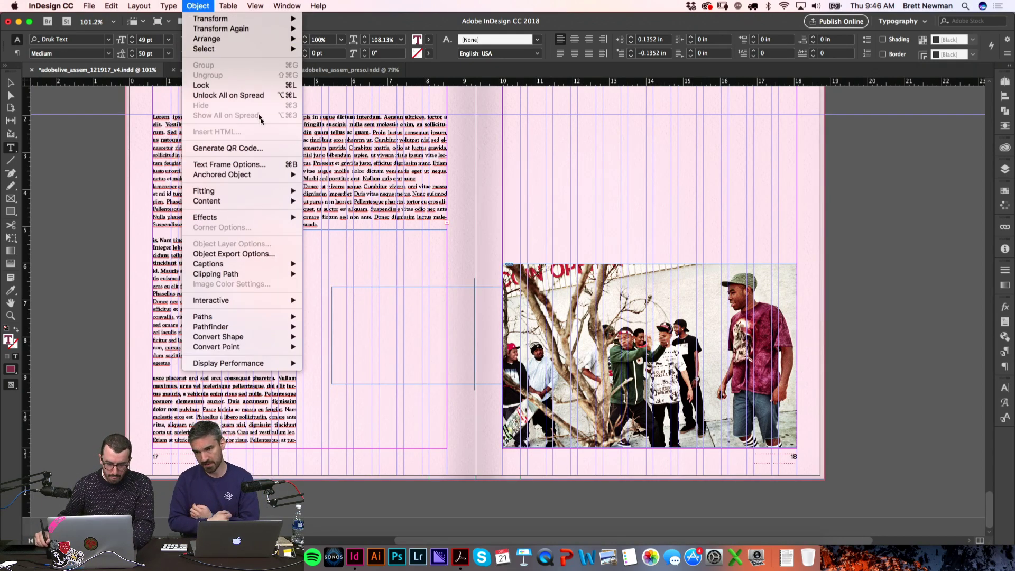
mouse_move(183, 6)
left_click(212, 337)
Step: Change the placeholder quote text to UPPERCASE
key("super+a")
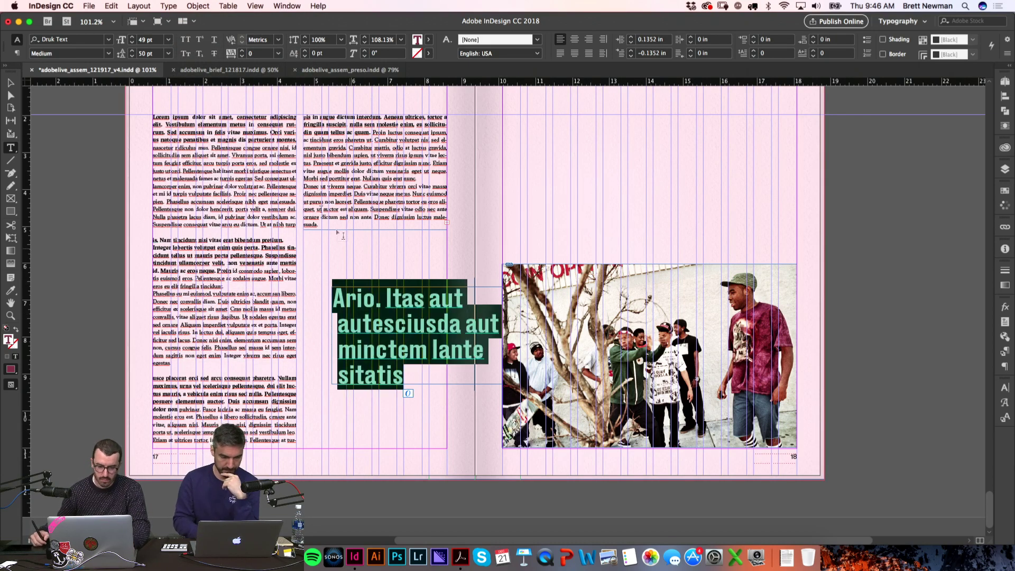
left_click(169, 6)
mouse_move(238, 158)
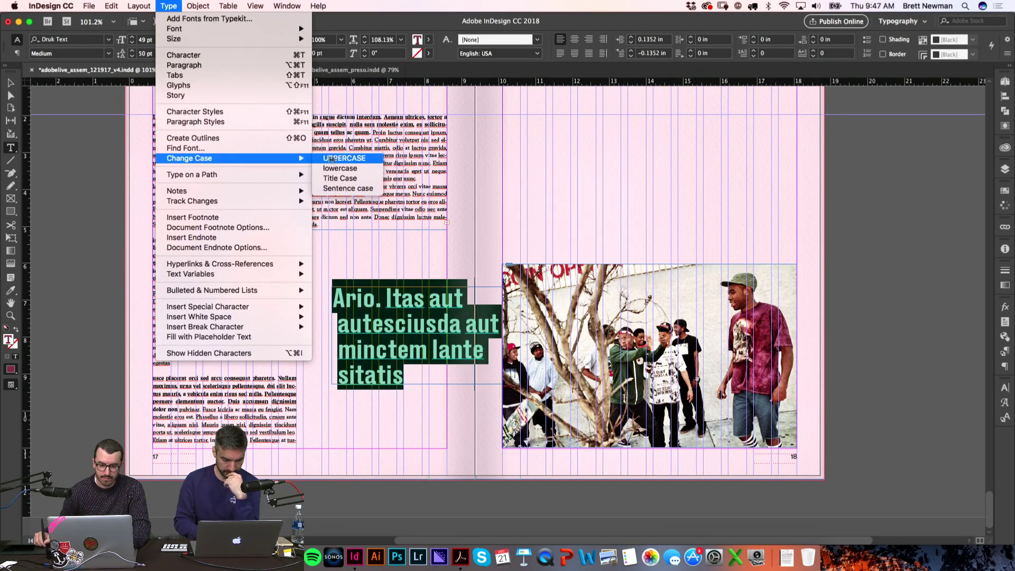
left_click(342, 158)
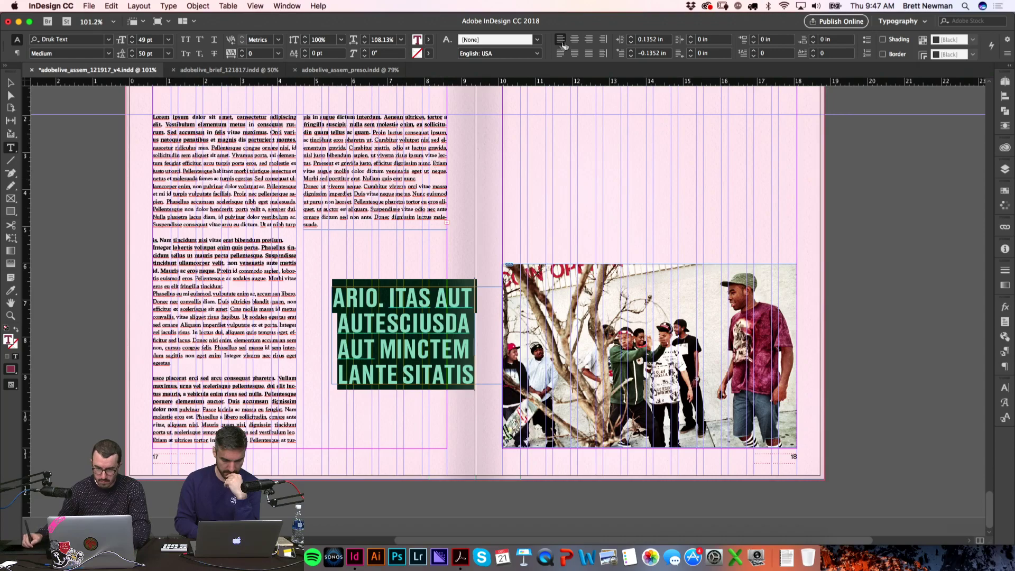
left_click(580, 122)
Step: Drag the maroon pull-quote frame into its place on page 17
key("w")
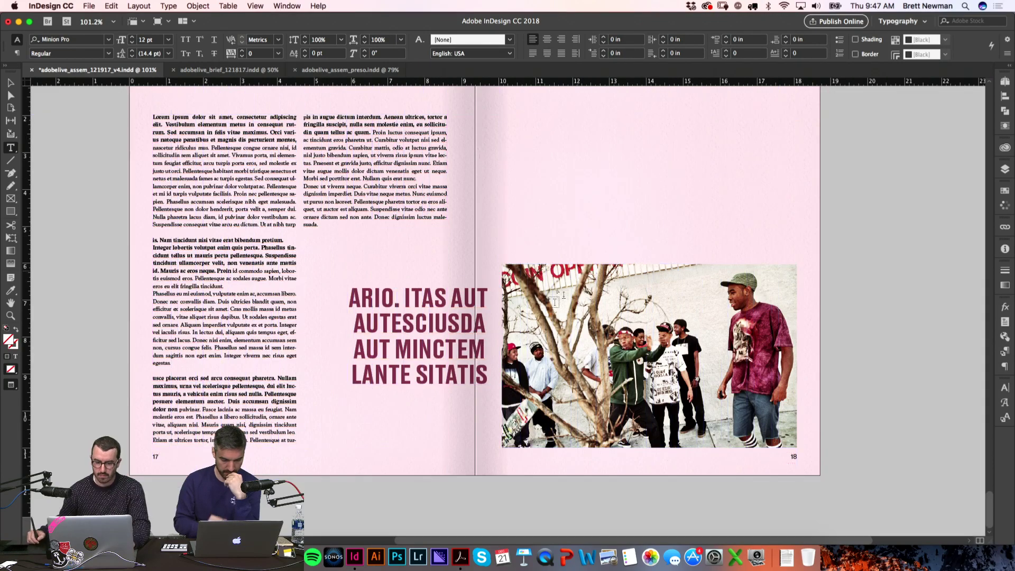
scroll(608, 238, "left", 5)
key("Escape")
scroll(540, 359, "up", 5)
left_click_drag(486, 296, 475, 321)
key("w")
scroll(481, 324, "down", 5)
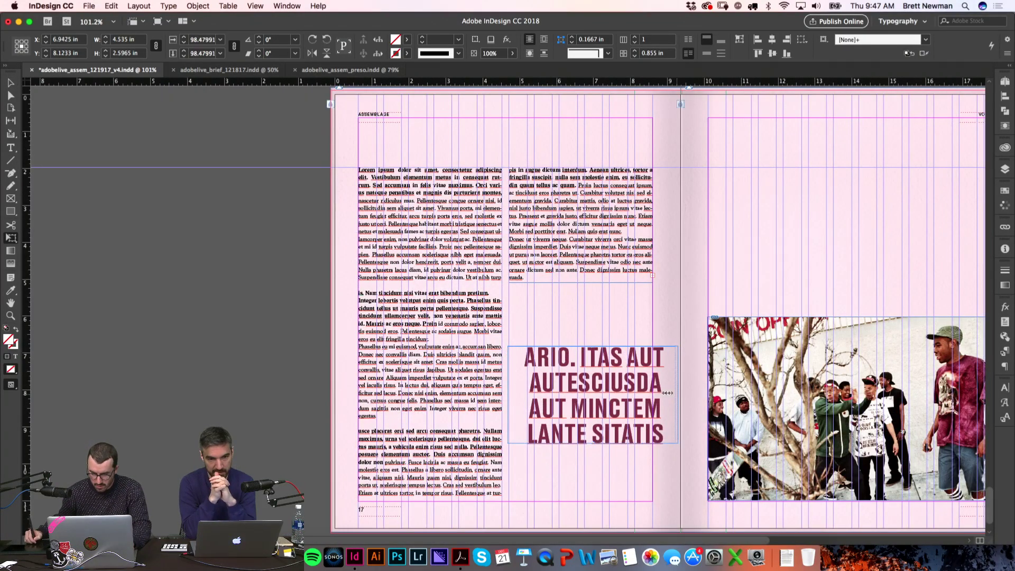
left_click(691, 290)
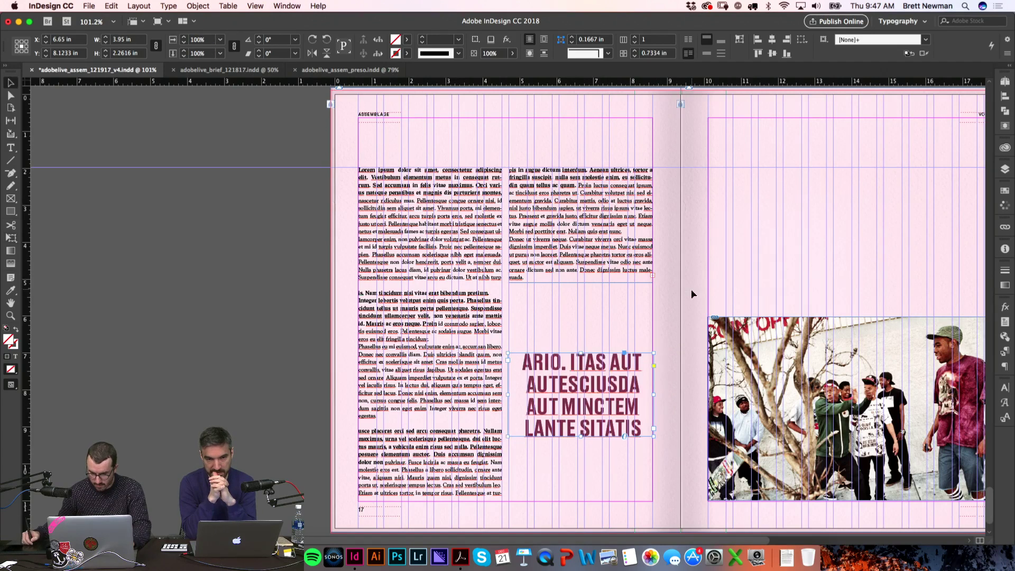
key("w")
Step: Add an opening quote mark before ARIO and a closing one after SITATIS
double_click(563, 389)
type("t")
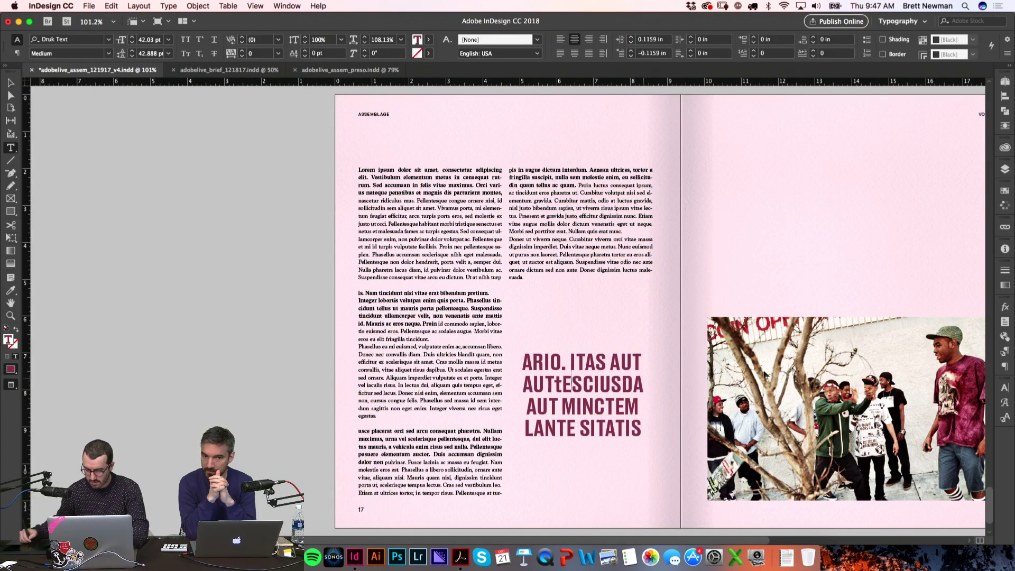
key("super+a")
left_click(519, 365)
type("\"")
left_click(641, 427)
type("\"")
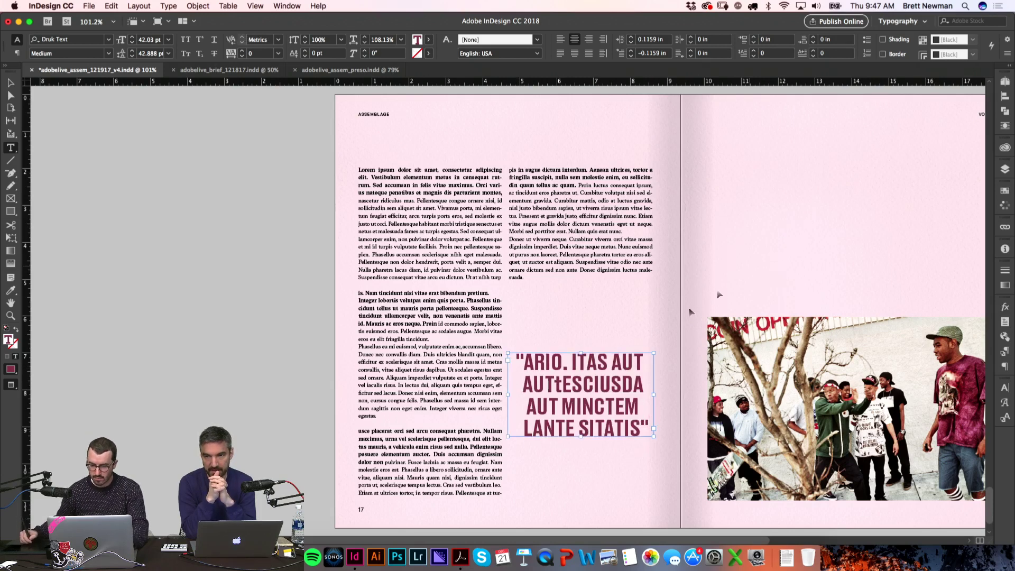
key("super+a")
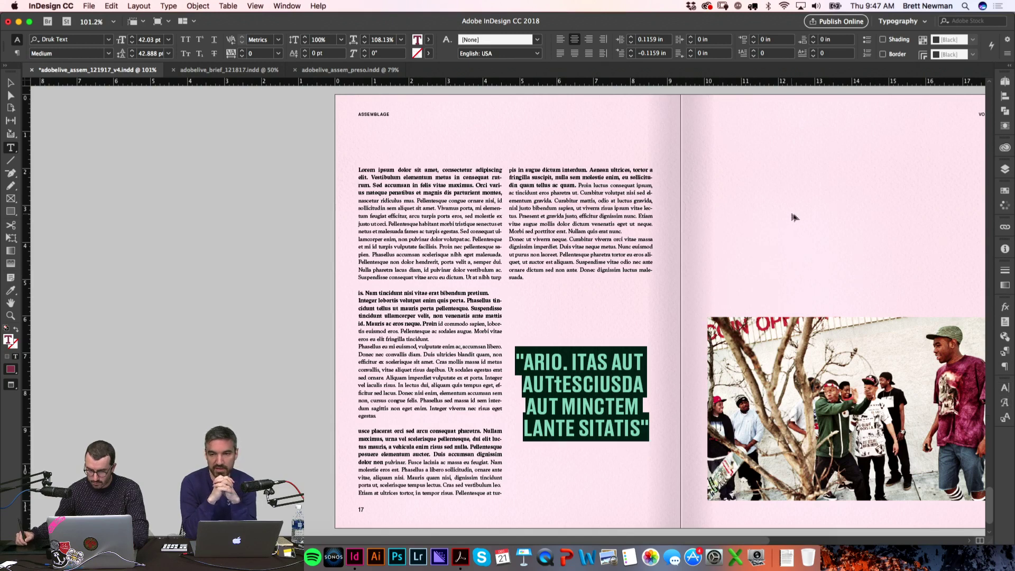
left_click(796, 236)
key("w")
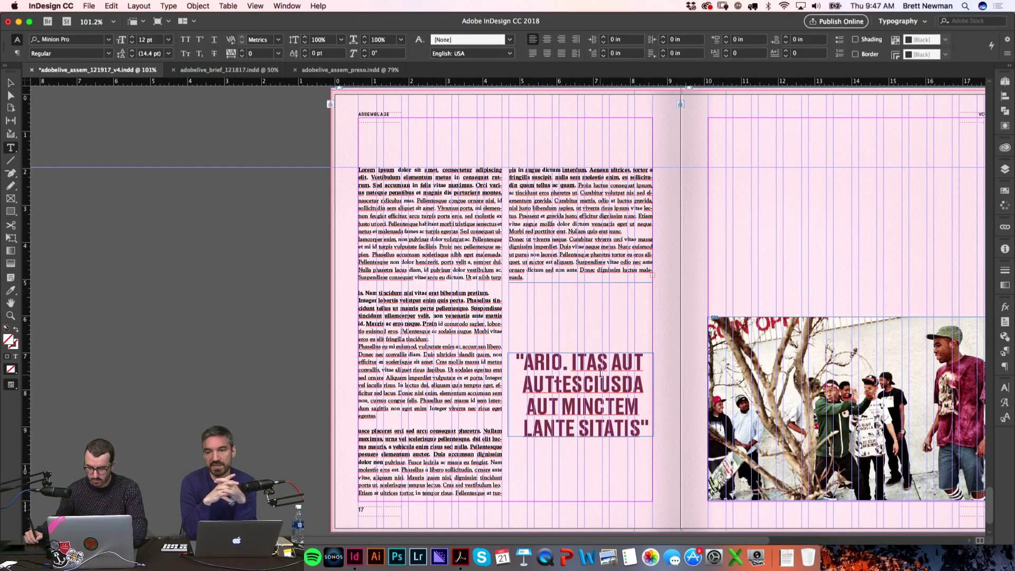
left_click(600, 374)
key("super+a")
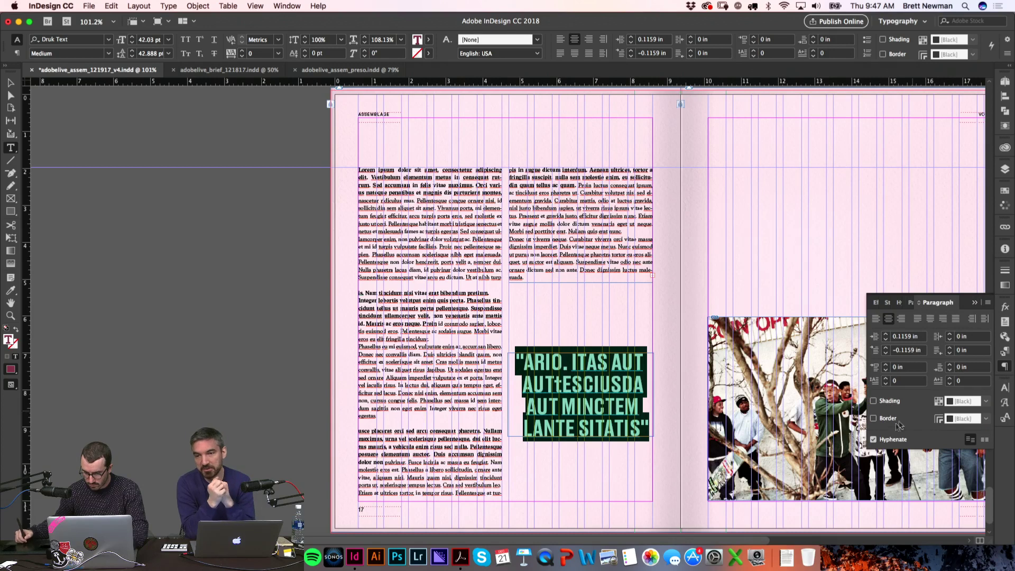
Step: Turn off Optical Margin Alignment for the pull quote in the Story panel
left_click(1005, 353)
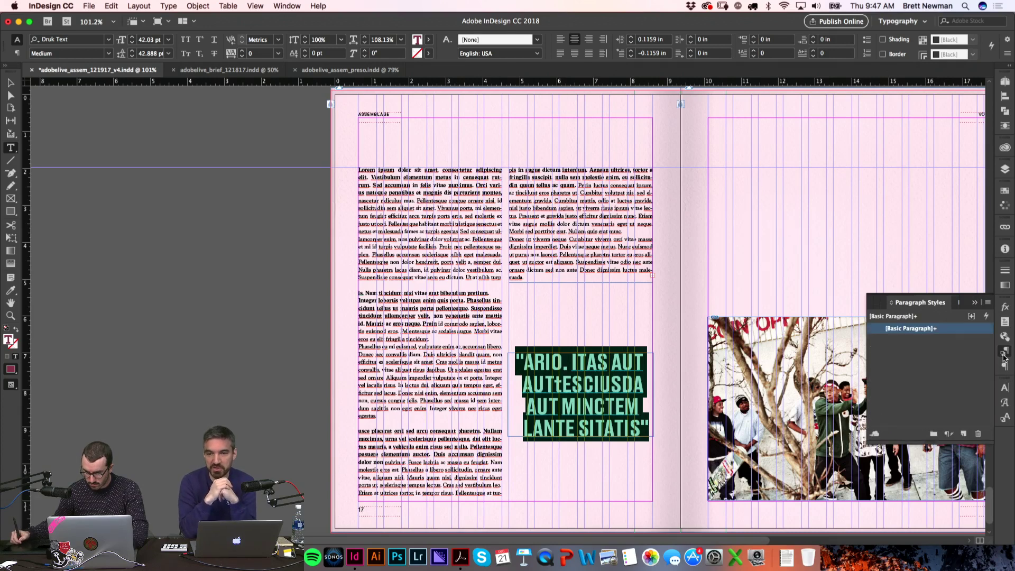
left_click(1005, 353)
left_click(1005, 322)
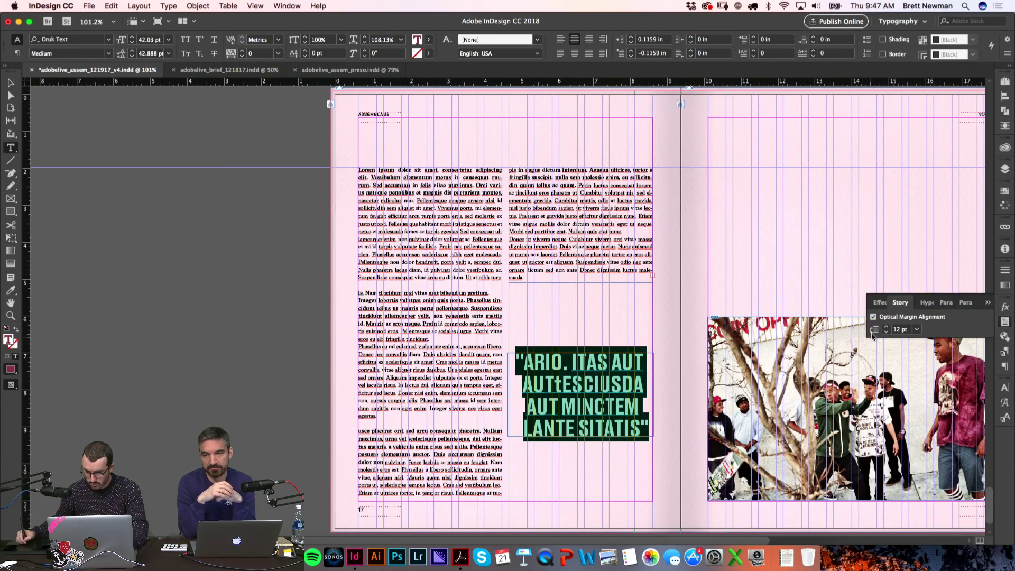
left_click(874, 318)
key("super+shift+a")
key("w")
Step: Lengthen the second body-text column frame to 4.15 in so an extra paragraph flows in
scroll(562, 262, "right", 5)
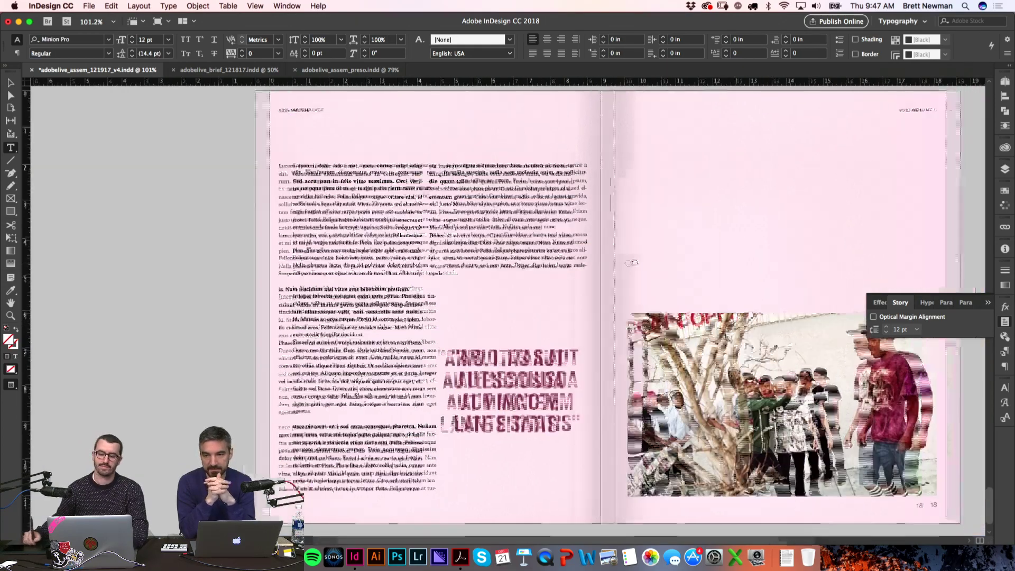
scroll(563, 263, "right", 2)
key("v")
left_click(452, 253)
key("w")
left_click_drag(382, 274, 377, 315)
key("super+shift+a")
key("w")
scroll(608, 236, "left", 3)
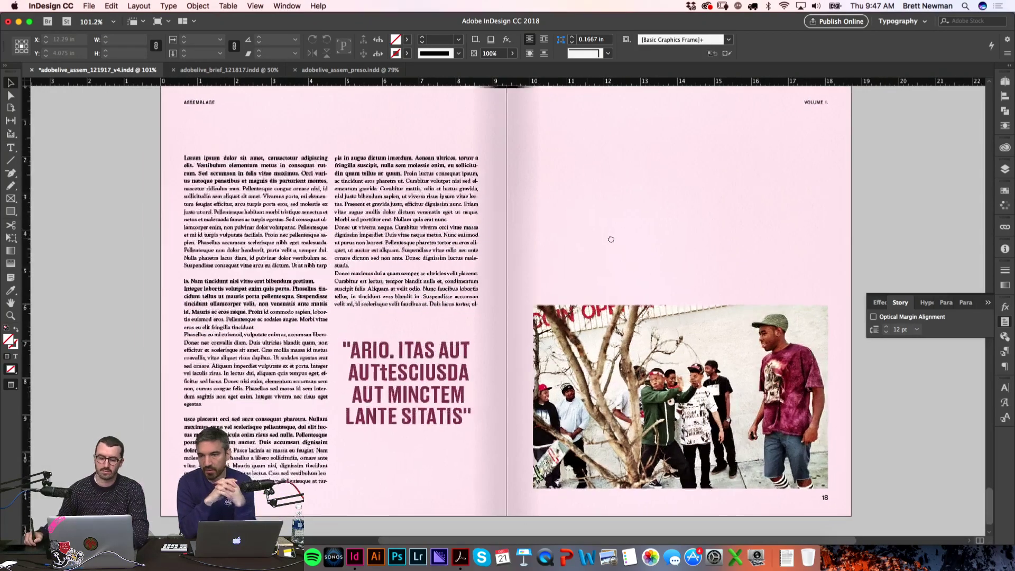
scroll(611, 237, "up", 2)
scroll(612, 238, "right", 1)
left_click(1008, 324)
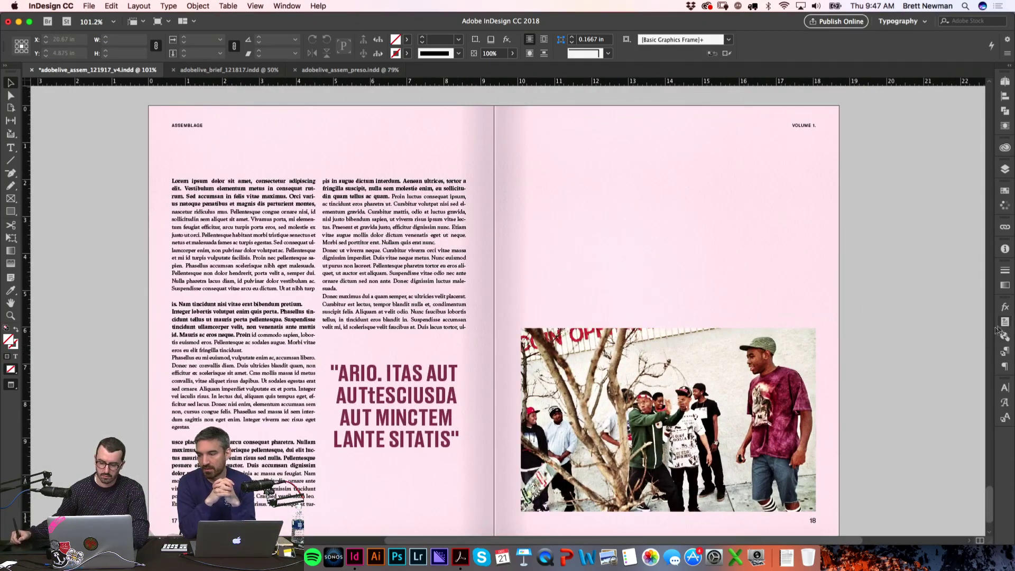
Step: Select the right-page photo and view its file type and ppi in the Info panel
key("w")
left_click(797, 354)
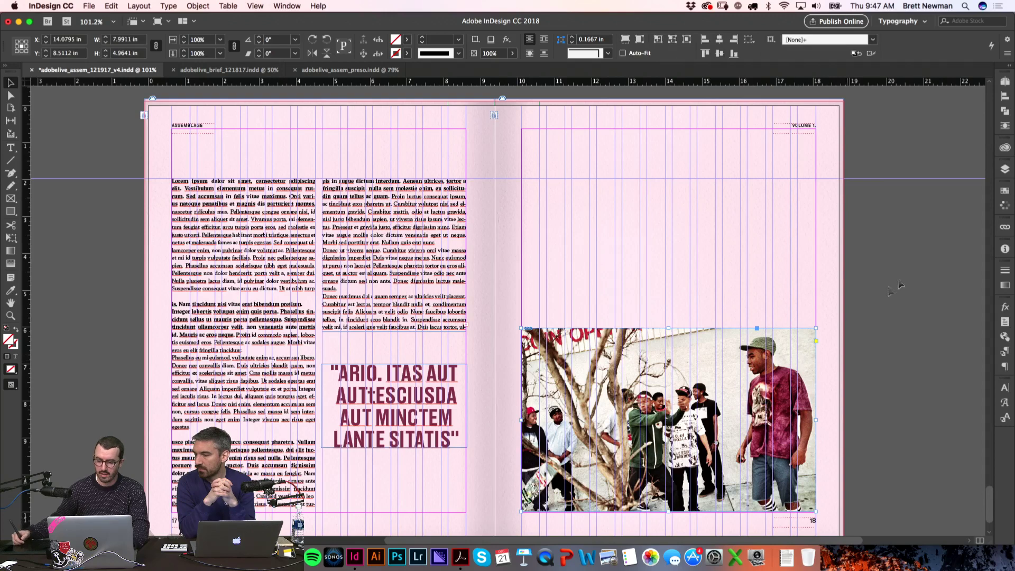
left_click(1004, 249)
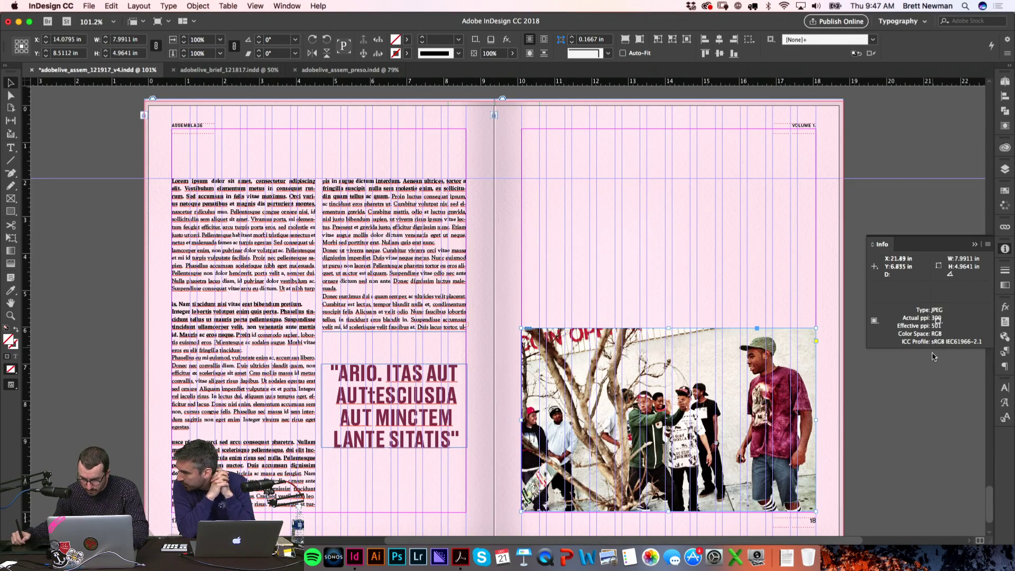
left_click(912, 381)
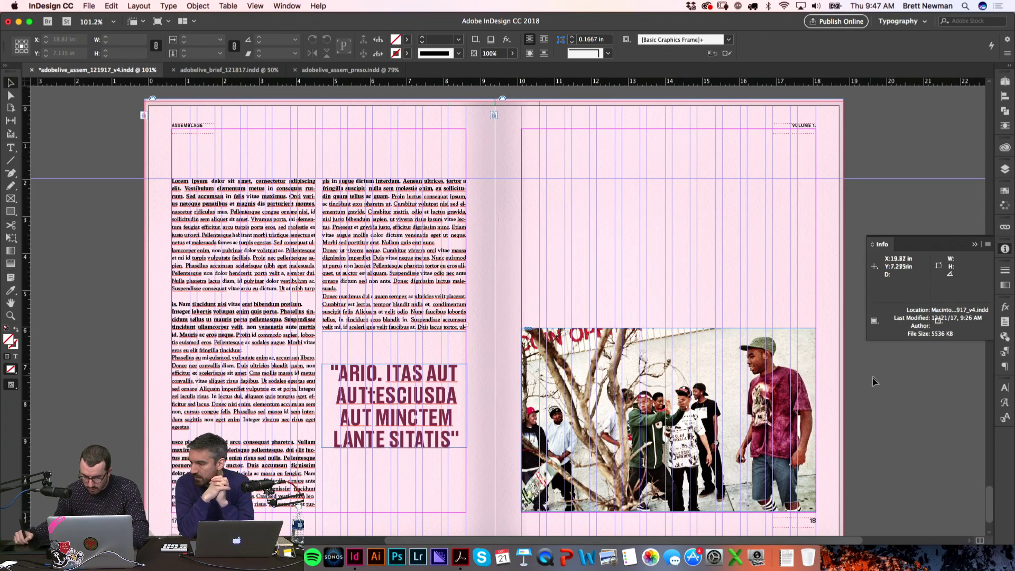
left_click(792, 394)
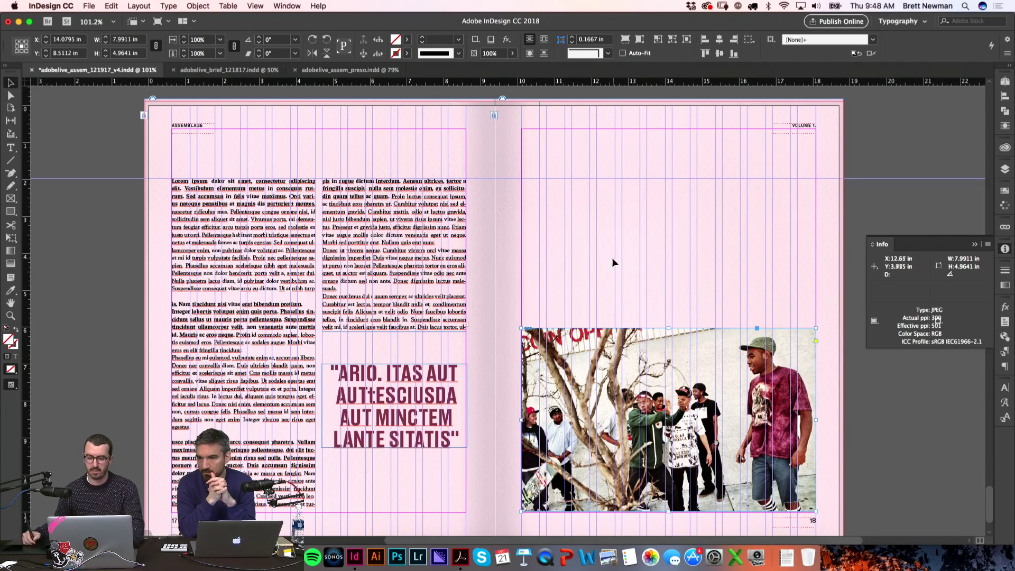
left_click(603, 273)
key("w")
key("z")
left_click_drag(328, 306, 595, 462)
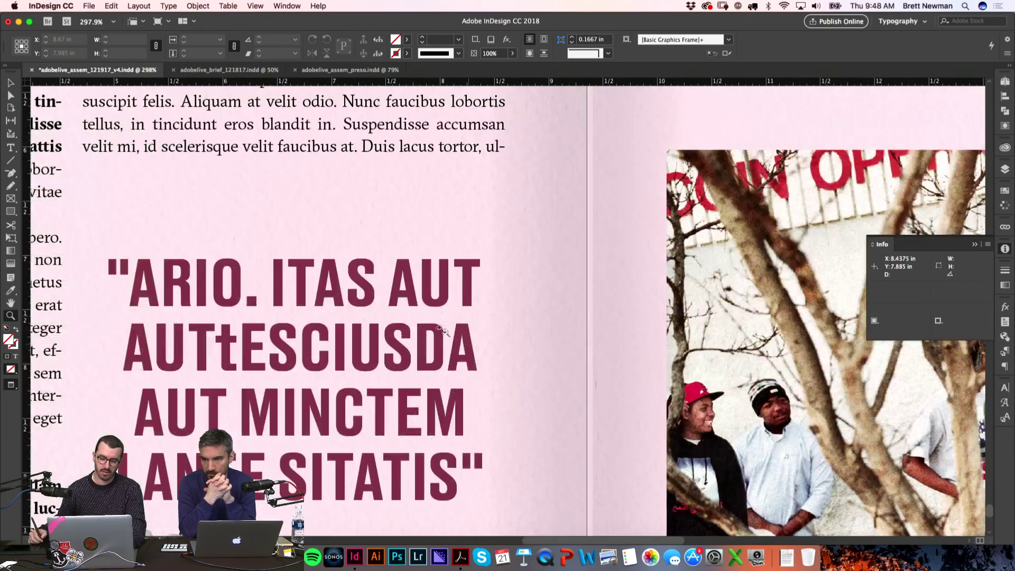
Step: Delete the stray lowercase 't' so the quote's second line reads AUTESCIUSDA
key("t")
left_click(222, 345)
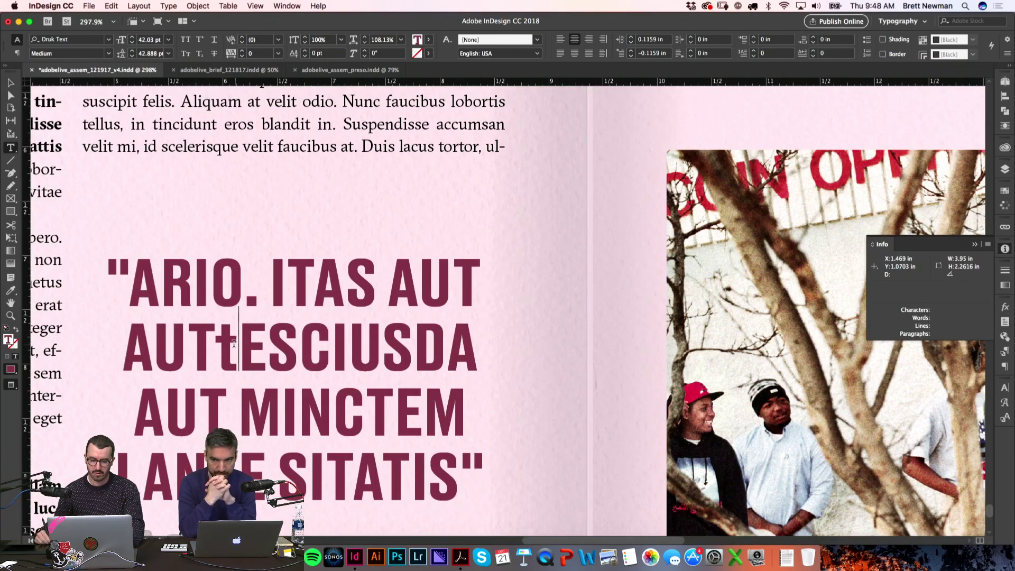
key("shift+Right")
key("BackSpace")
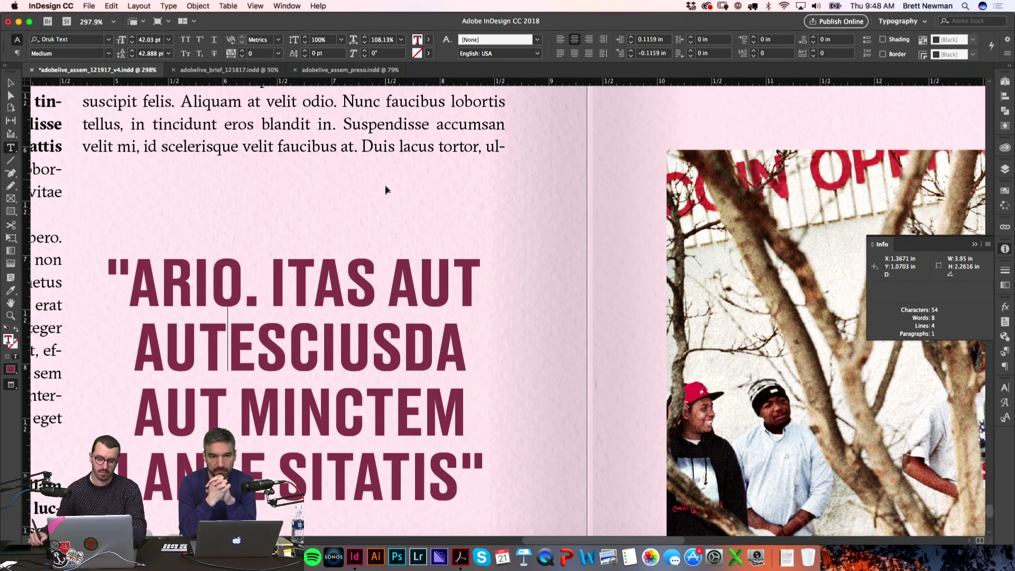
left_click(384, 186)
key("w")
Step: Pull both side edges of the pull-quote frame inward to about 3.89 in wide
key("v")
left_click(84, 382)
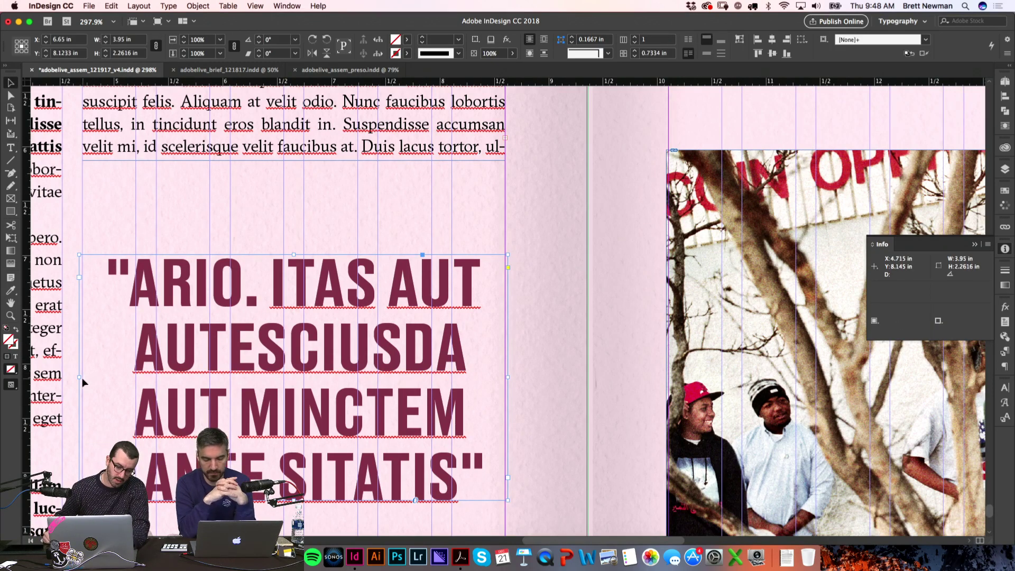
left_click_drag(80, 378, 83, 377)
left_click(221, 212)
left_click_drag(507, 378, 513, 378)
left_click(540, 365)
key("w")
key("super+alt+0")
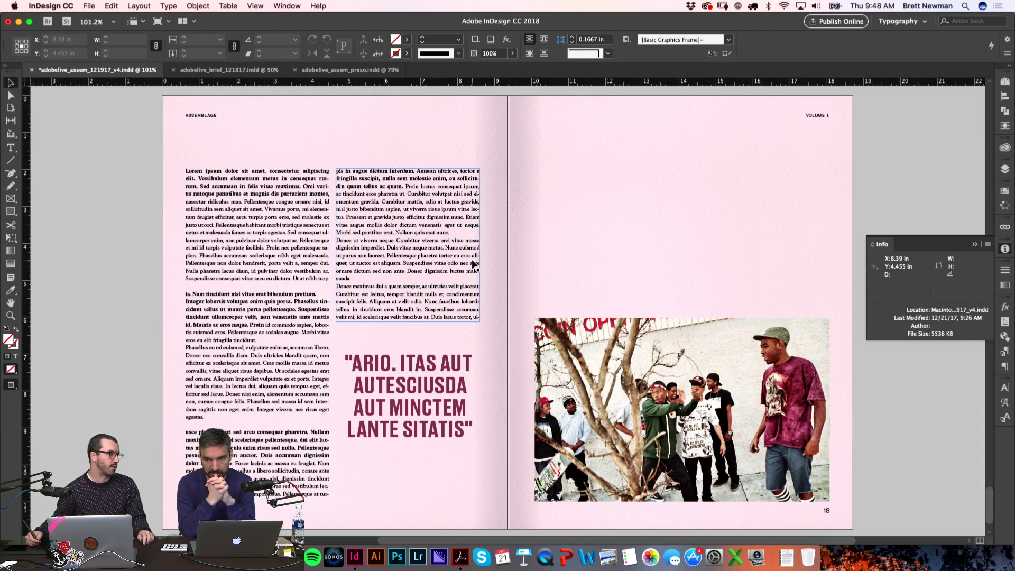
left_click(1004, 252)
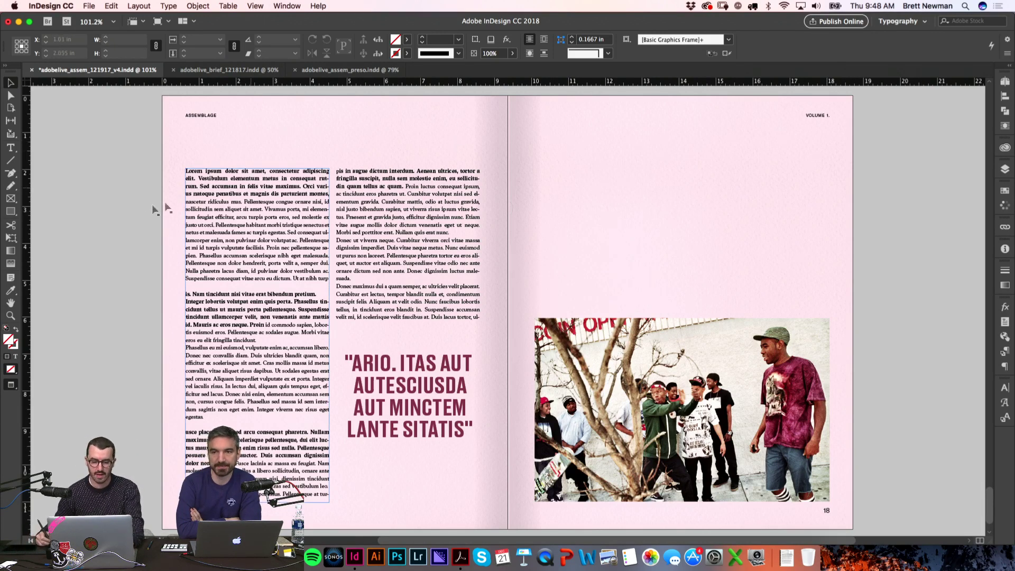
Step: Preview the 17–18 spread without guides, then switch over to Finder
left_click_drag(603, 177, 588, 163)
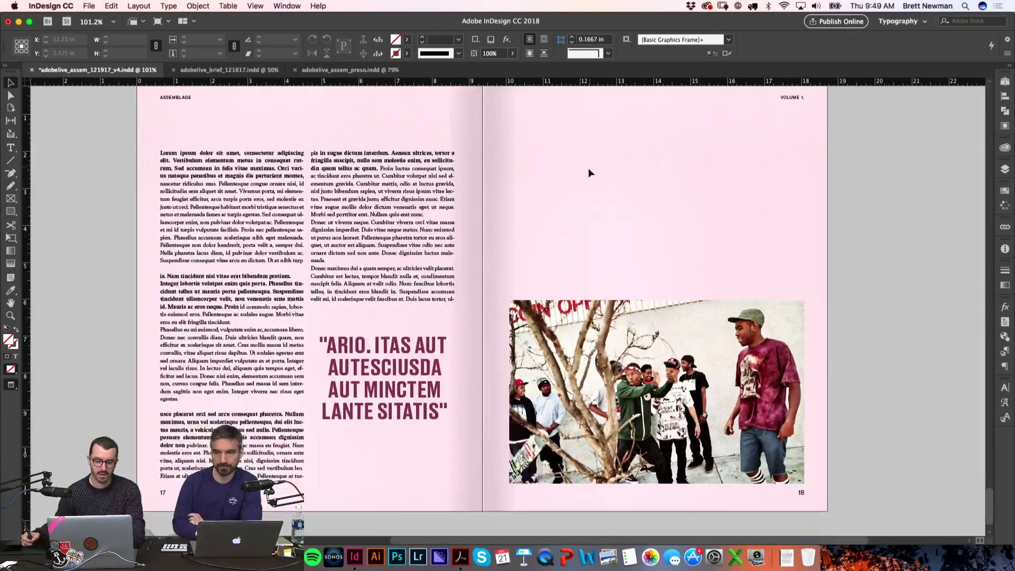
key("w")
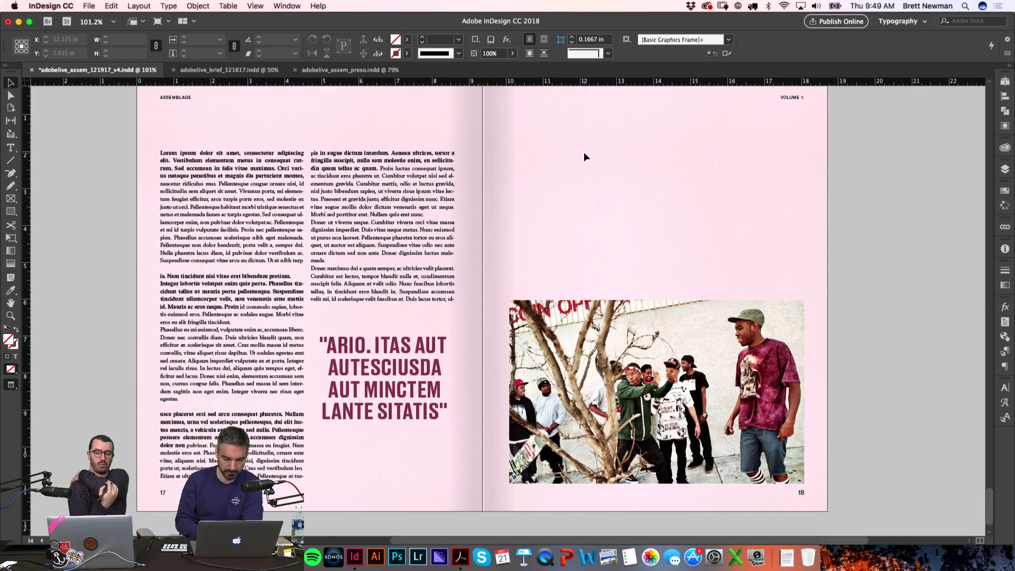
left_click_drag(884, 188, 866, 206)
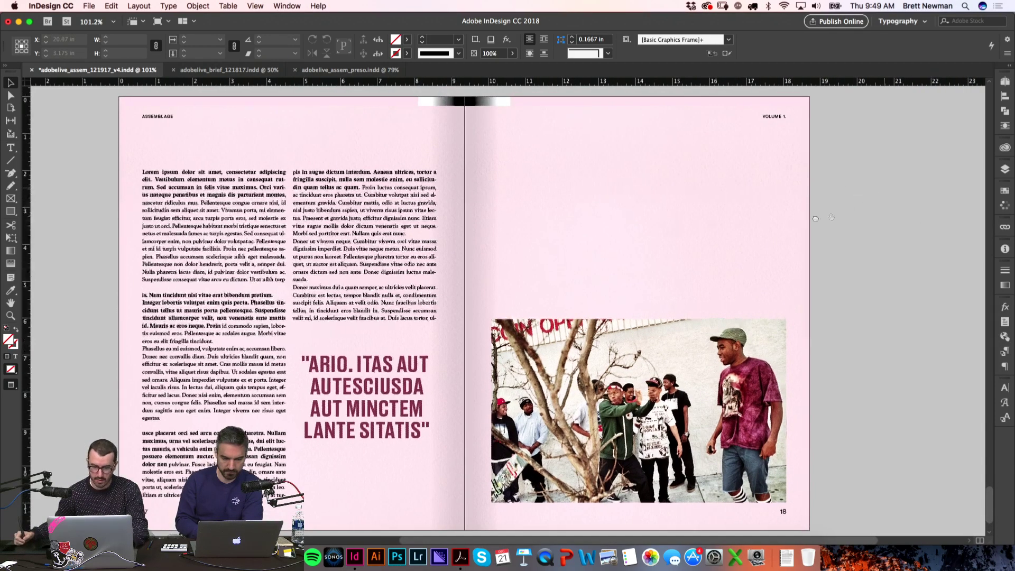
key("super+Tab")
Step: Find SHEFF_71354_23_F.jpg in the Finder list and drag it into the InDesign spread
key("Up")
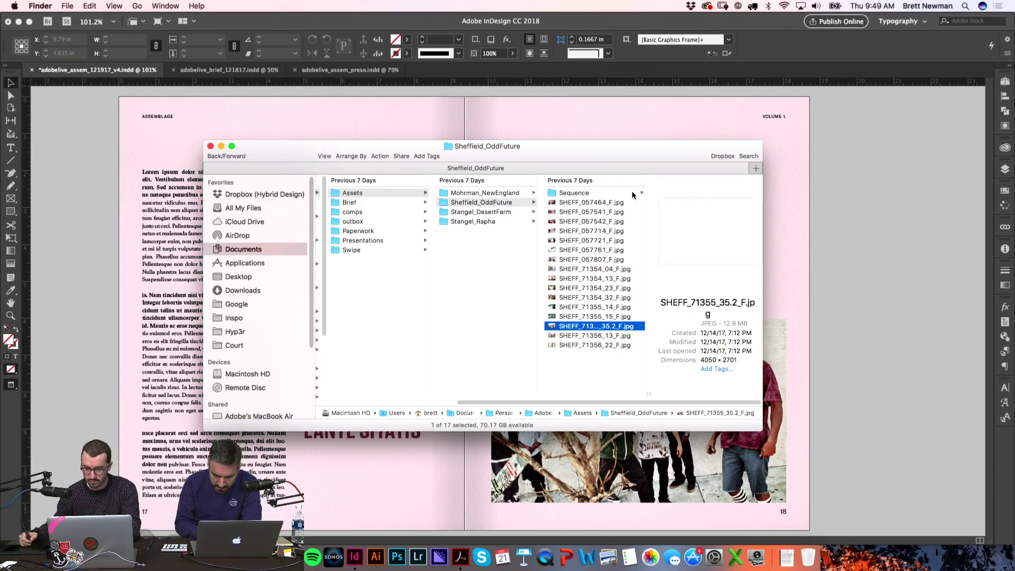
key("Up")
key("Up")
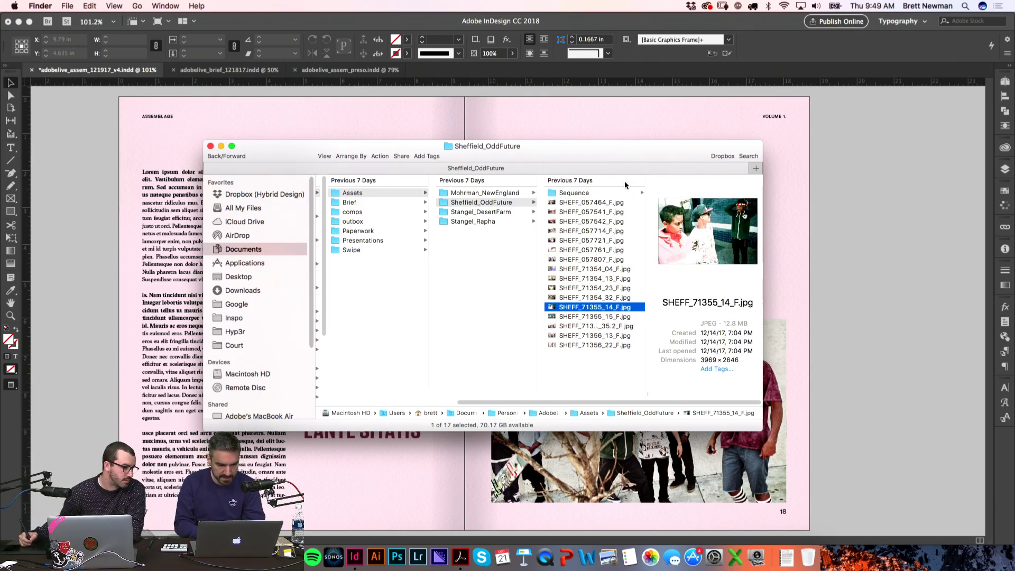
key("Up")
key("Up")
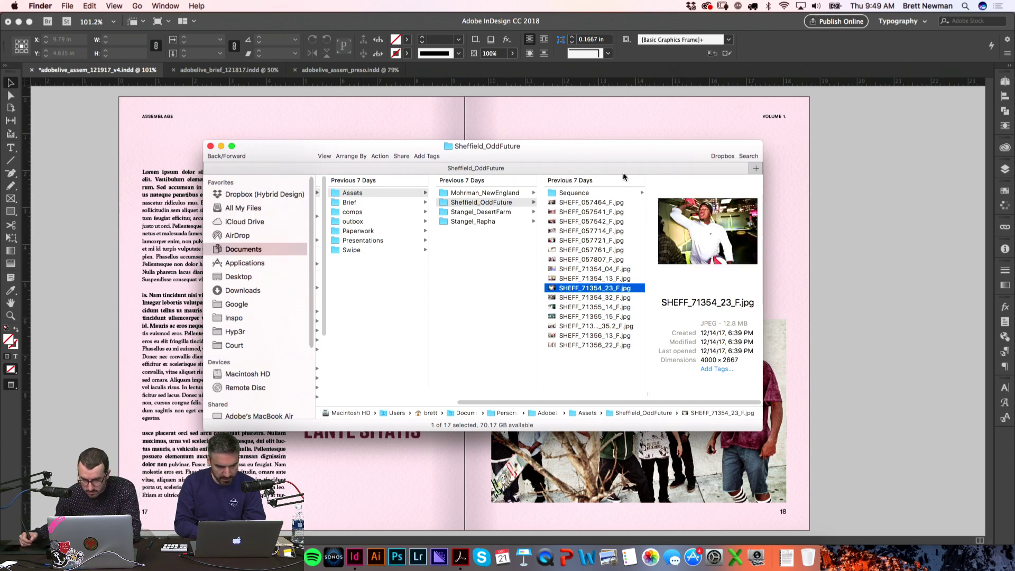
key("Up")
key("Down")
left_click_drag(613, 290, 826, 306)
Step: Drop SHEFF_71354_23_F.jpg at the top of page 18 and zoom in on it
left_click(872, 267)
key("w")
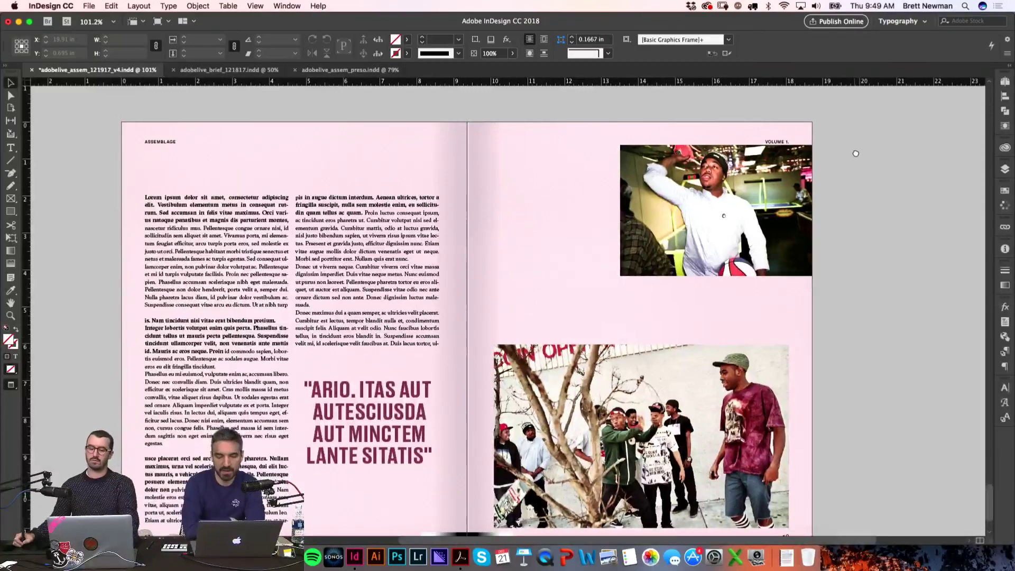
key("z")
left_click_drag(578, 159, 739, 254)
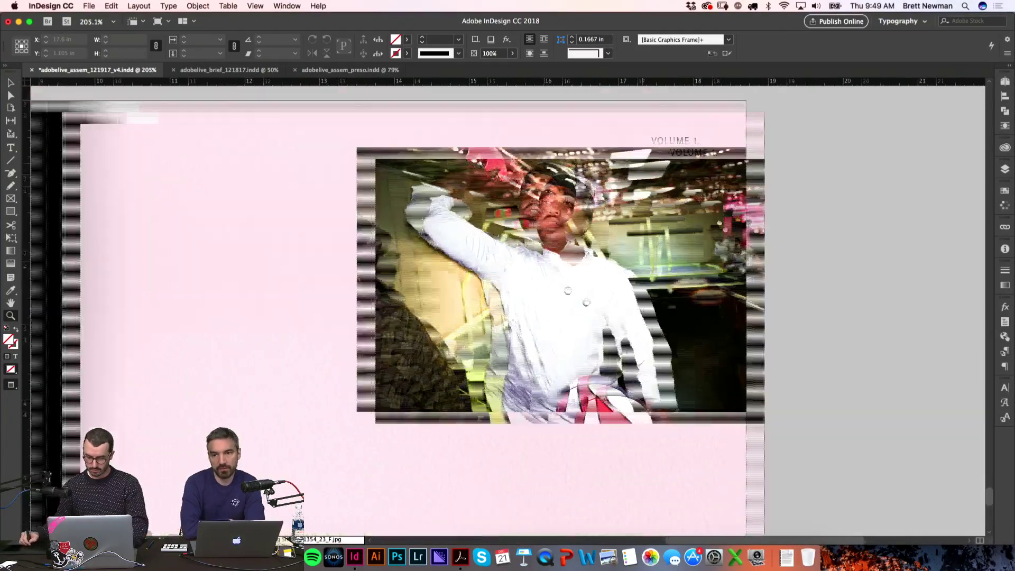
key("v")
Step: Enlarge the new photo to about 121% and move it right toward the page edge
left_click(739, 253)
key("w")
key("e")
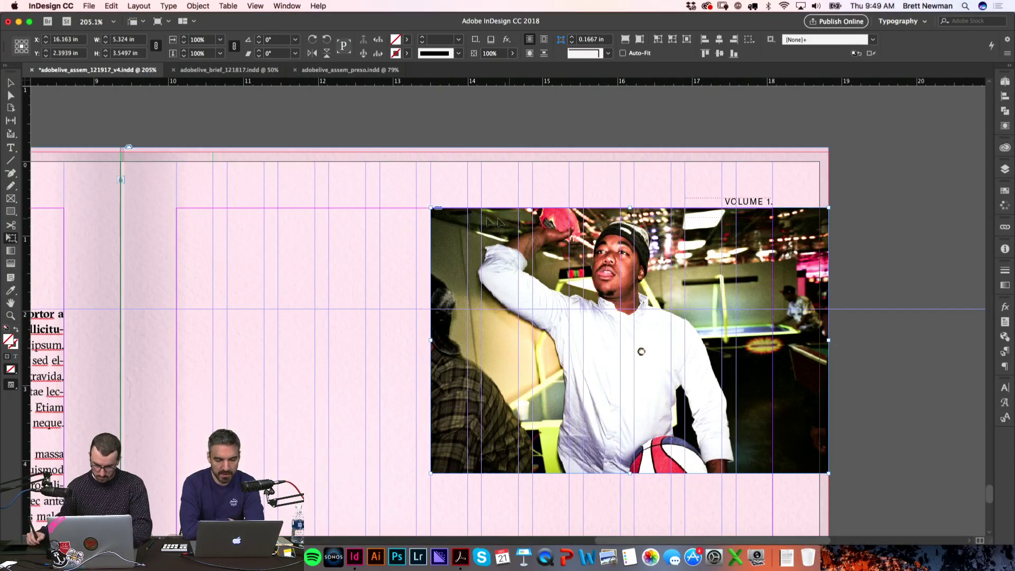
left_click_drag(434, 207, 342, 158)
key("v")
key("w")
key("w")
left_click_drag(392, 253, 424, 252)
key("w")
Step: Shorten page 17's second body-text column to 3.15 in
key("super+shift+a")
key("super+0")
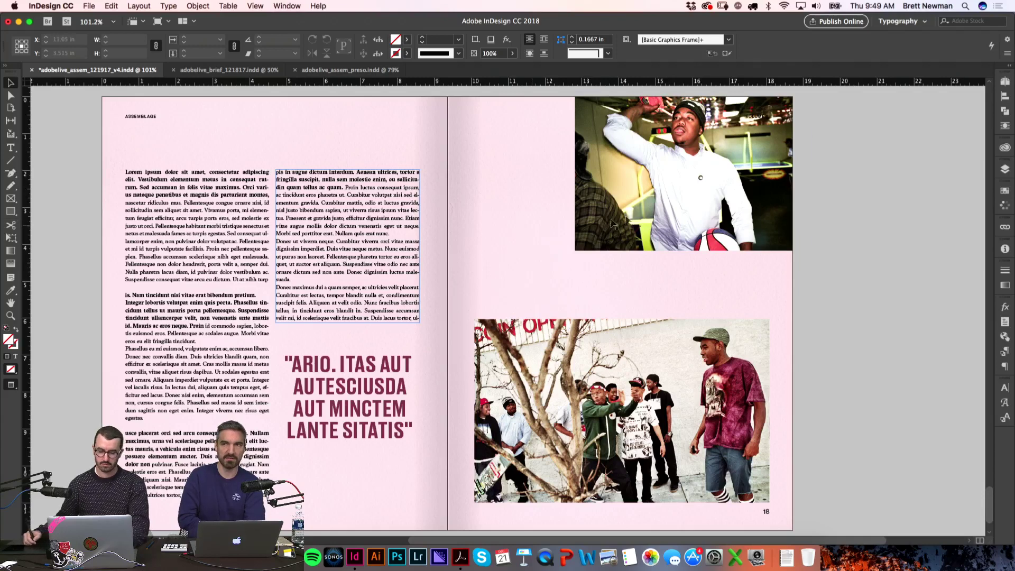
left_click(359, 321)
left_click_drag(352, 328, 351, 290)
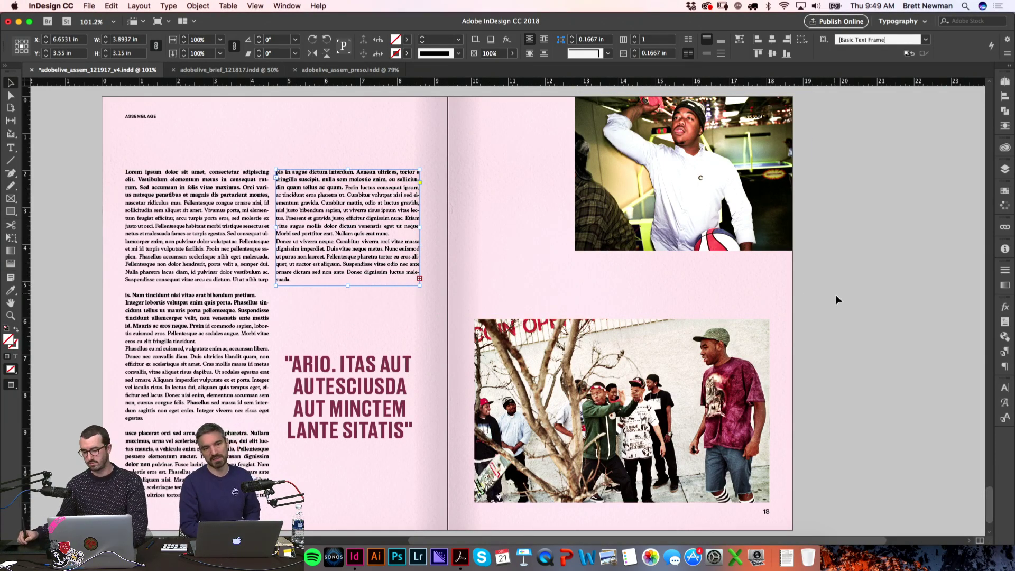
Step: Move the maroon pull quote higher on page 17 and set its kerning to Metrics
left_click(836, 299)
scroll(852, 272, "down", 2)
left_click(399, 360)
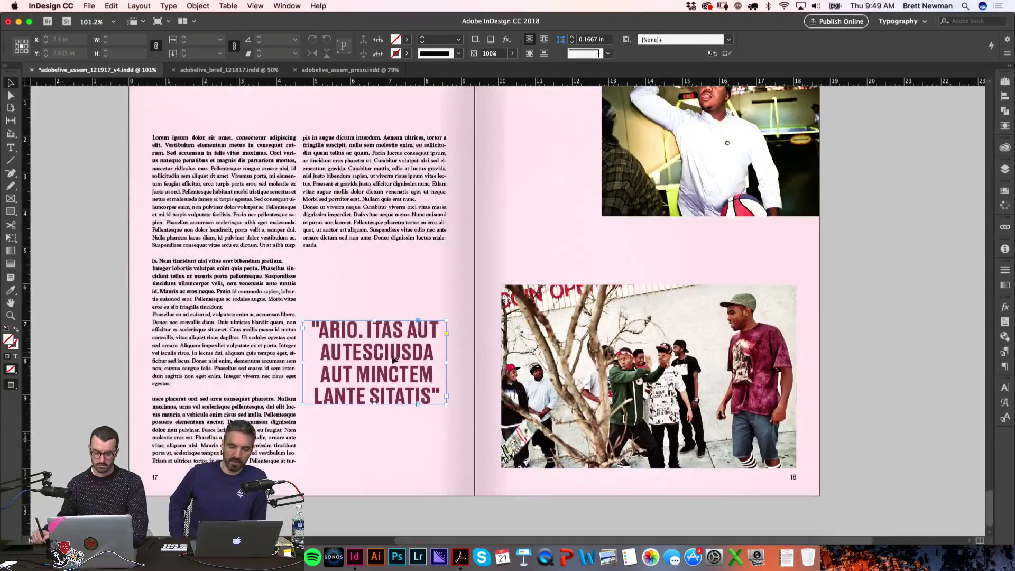
left_click_drag(377, 321, 376, 296)
double_click(415, 330)
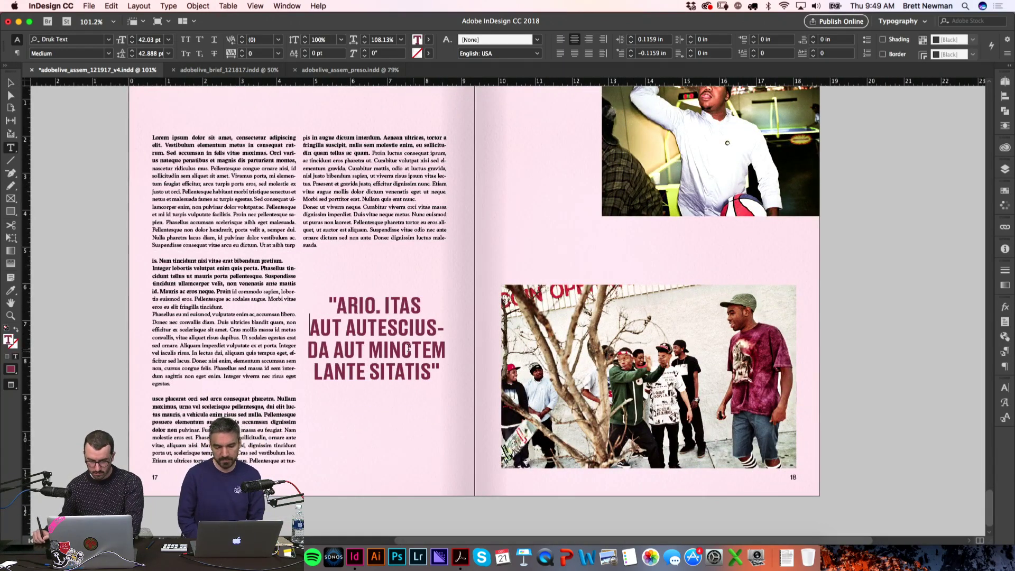
left_click(369, 415)
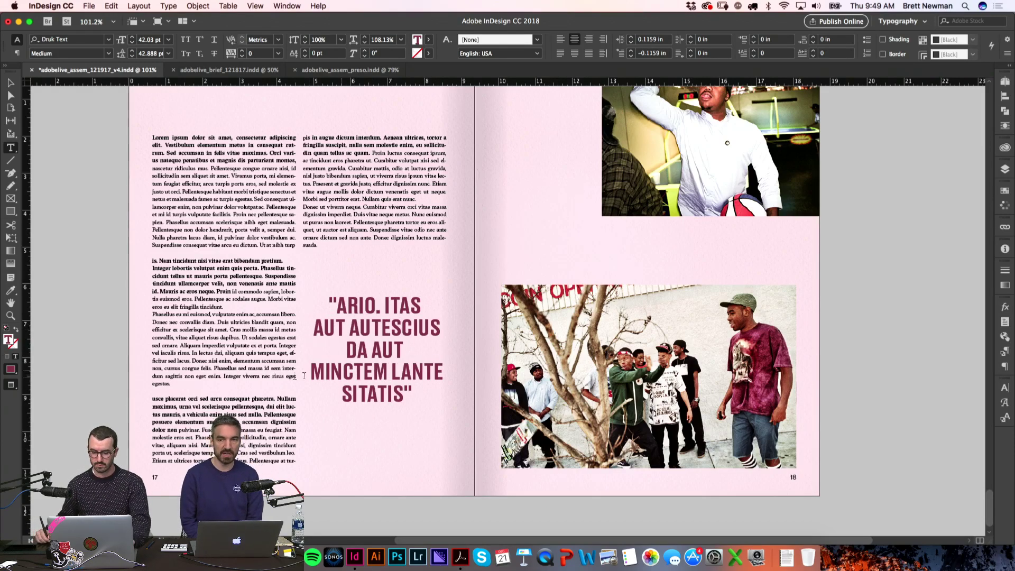
left_click(887, 318)
Step: Show the Pages panel with the document's page thumbnails
scroll(825, 334, "up", 5)
scroll(825, 334, "down", 2)
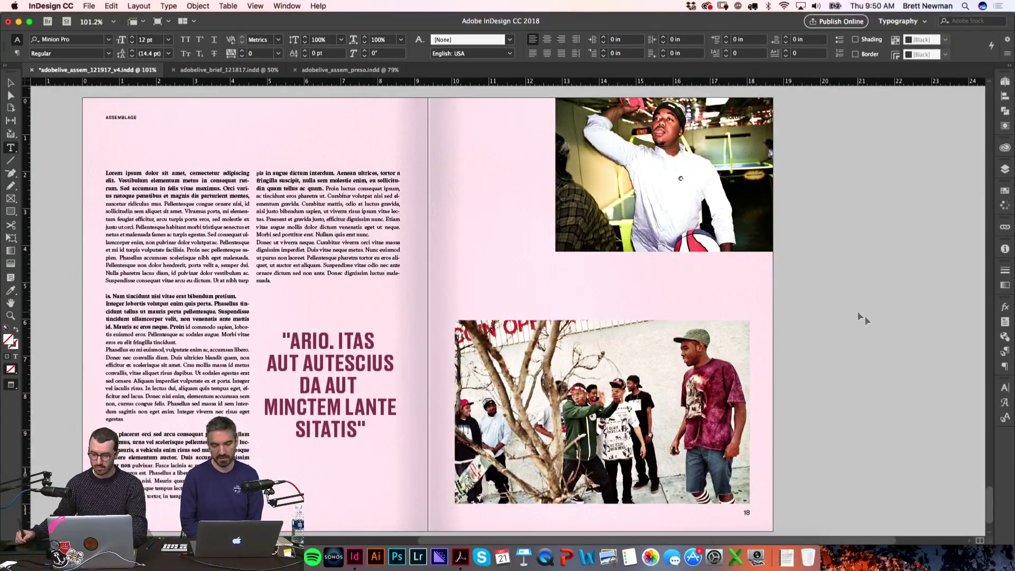
scroll(859, 314, "left", 3)
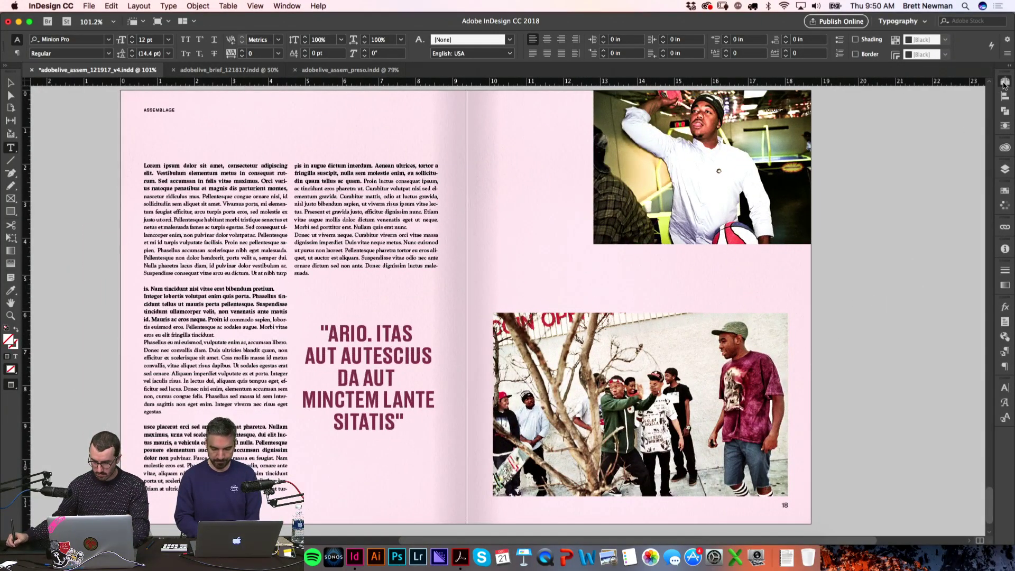
left_click(1005, 82)
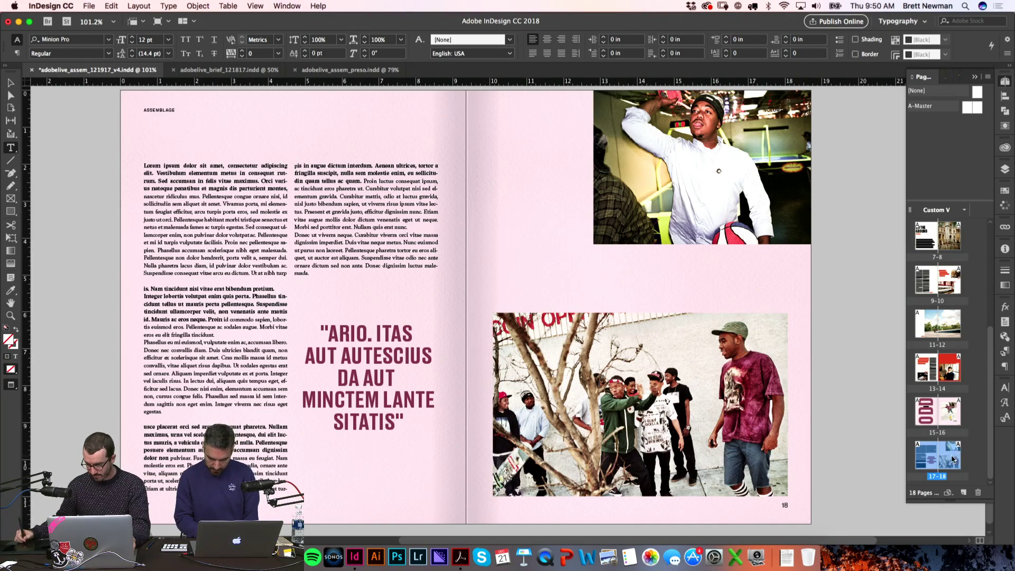
Step: Duplicate spread 17–18 as pages 19–20 and delete the copied pull quote
left_click_drag(955, 459, 963, 493)
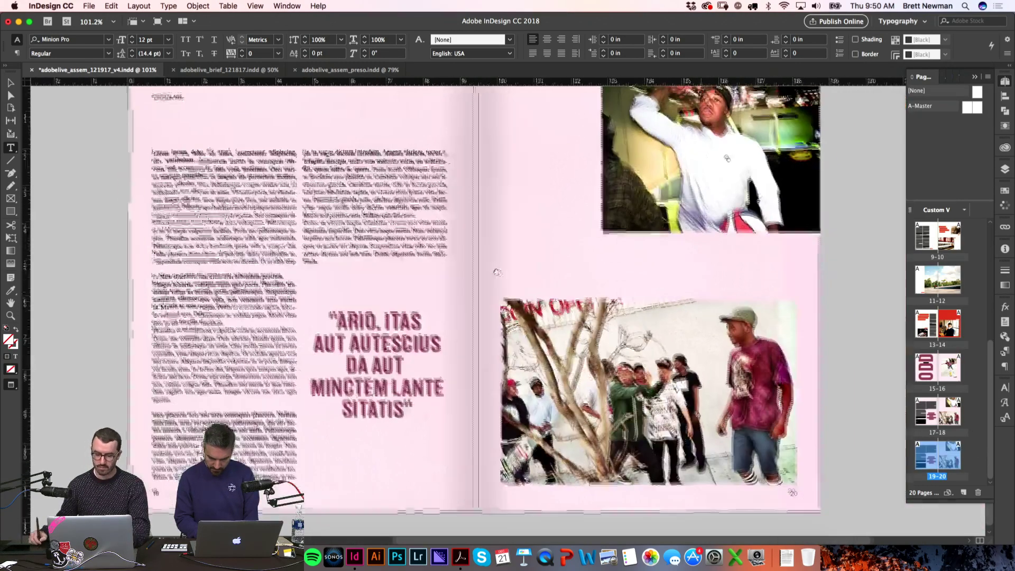
key("v")
left_click(381, 365)
key("Delete")
Step: Delete both copied body-text frames and the two photos from the new spread
left_click(276, 356)
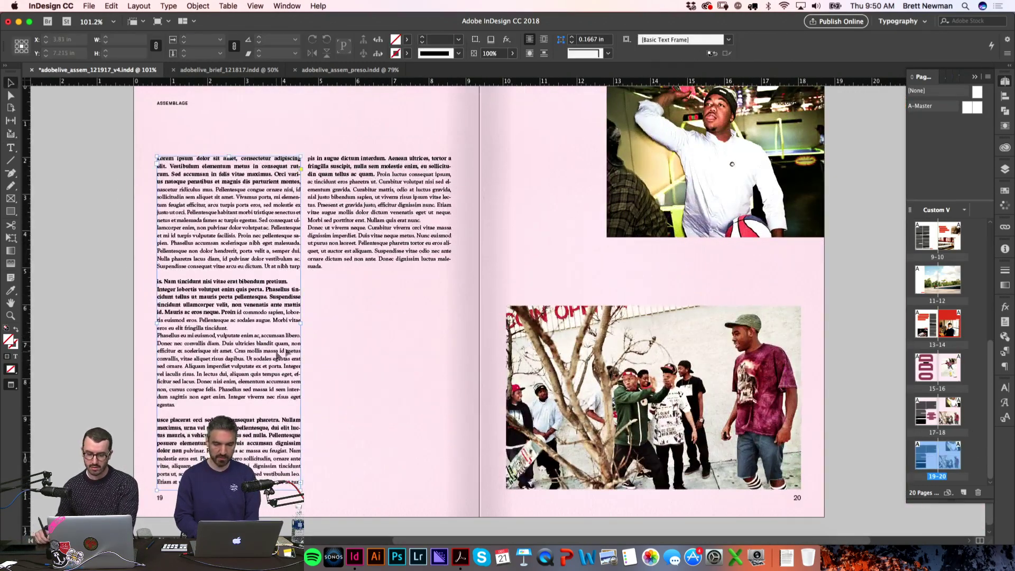
key("Delete")
left_click(373, 229)
key("Delete")
key("super+a")
key("Delete")
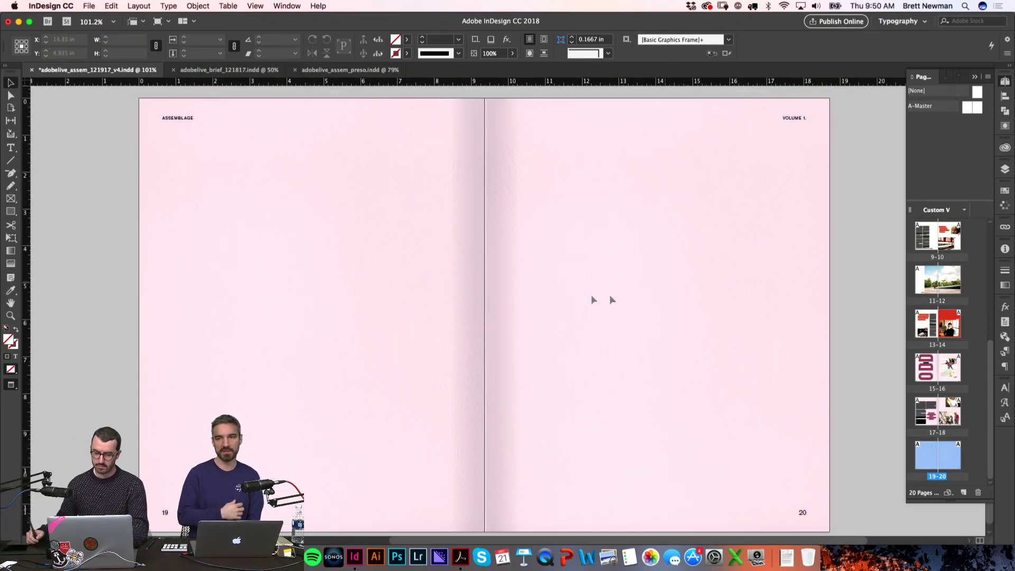
key("super+Tab")
key("Down")
key("Down")
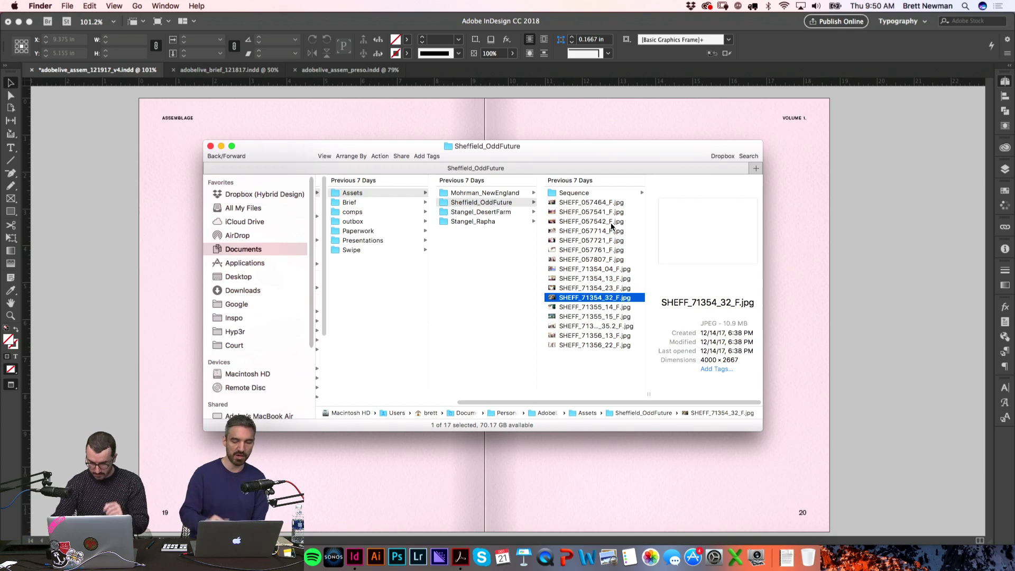
key("Down")
key("Down")
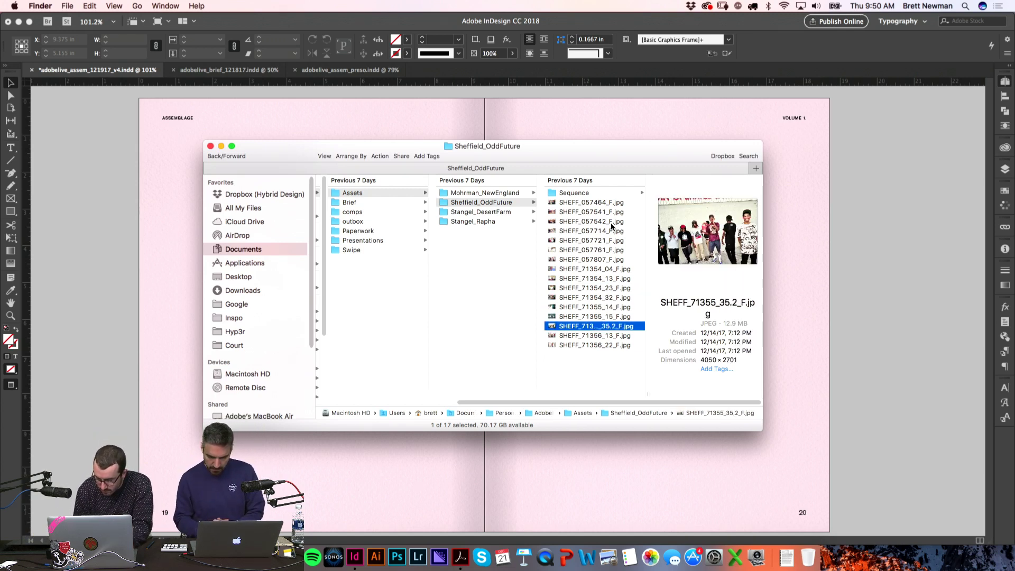
key("Down")
key("Down")
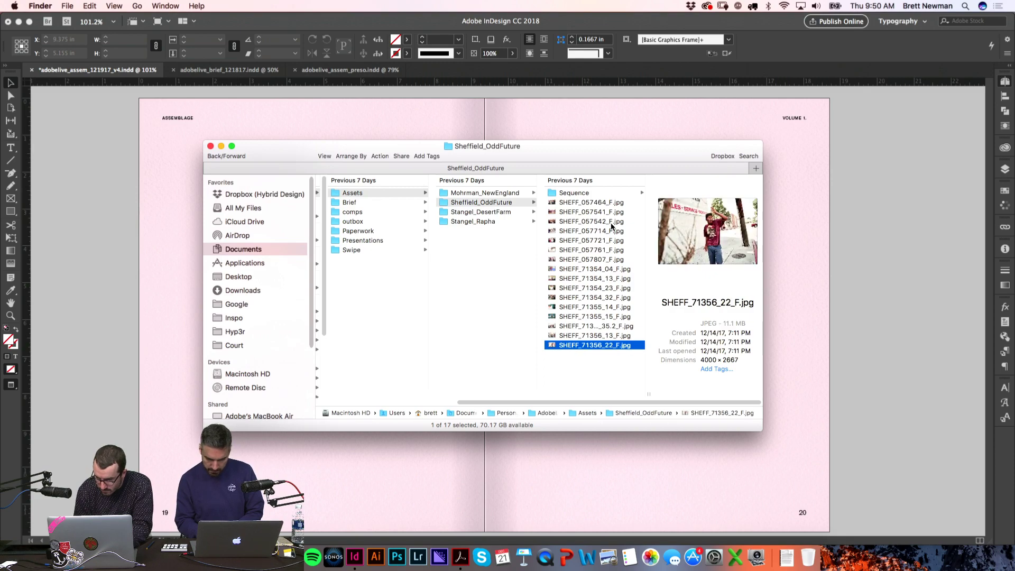
key("space")
key("space")
key("Up")
key("Up")
key("Up")
key("Up")
key("Up")
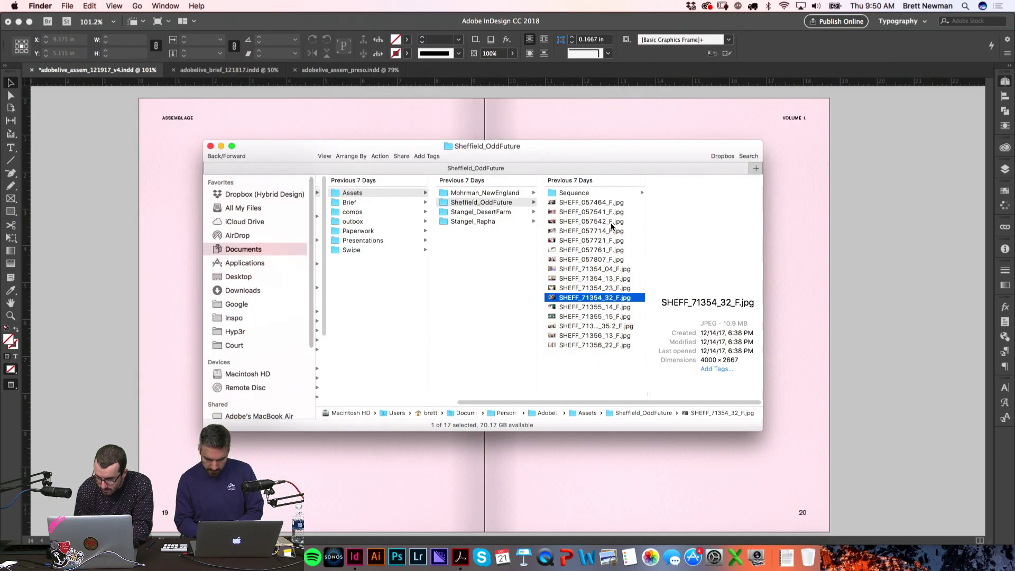
key("space")
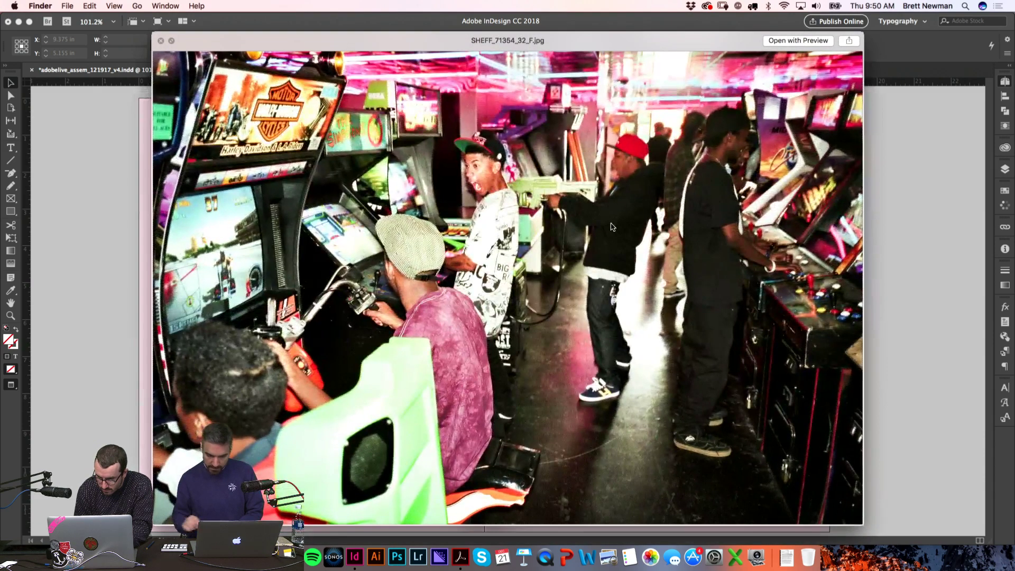
key("Up")
key("space")
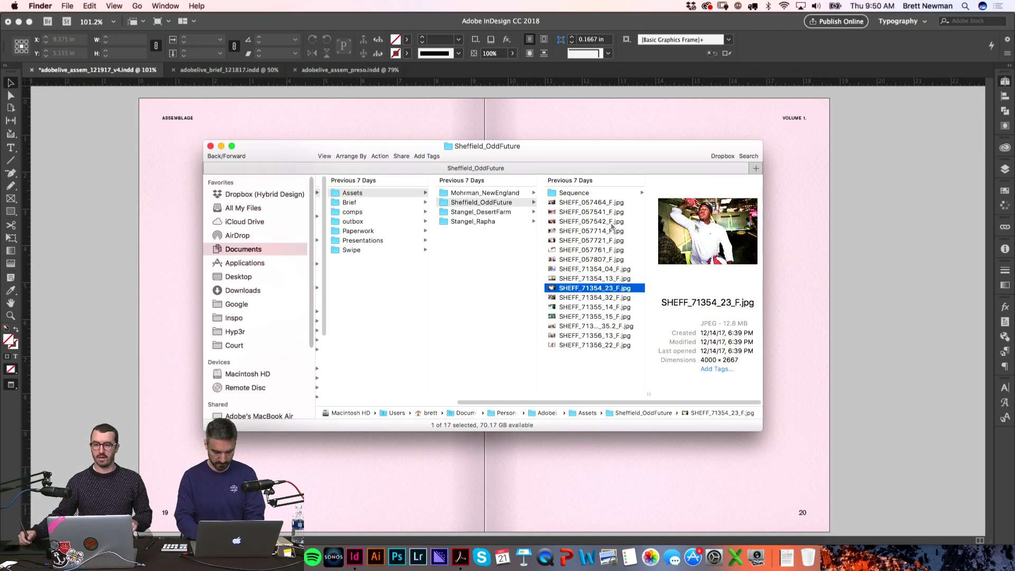
key("Up")
key("Up")
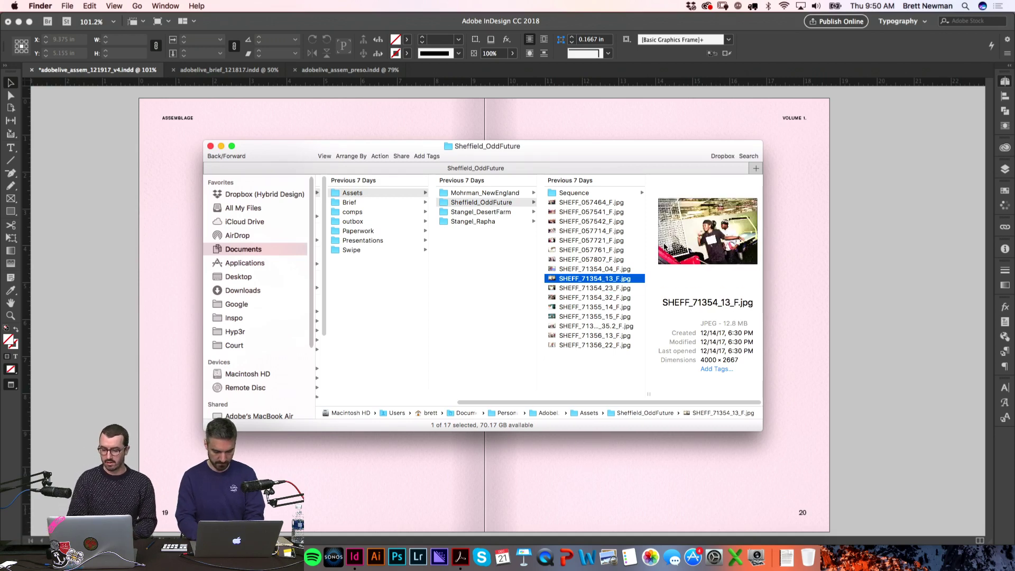
key("Up")
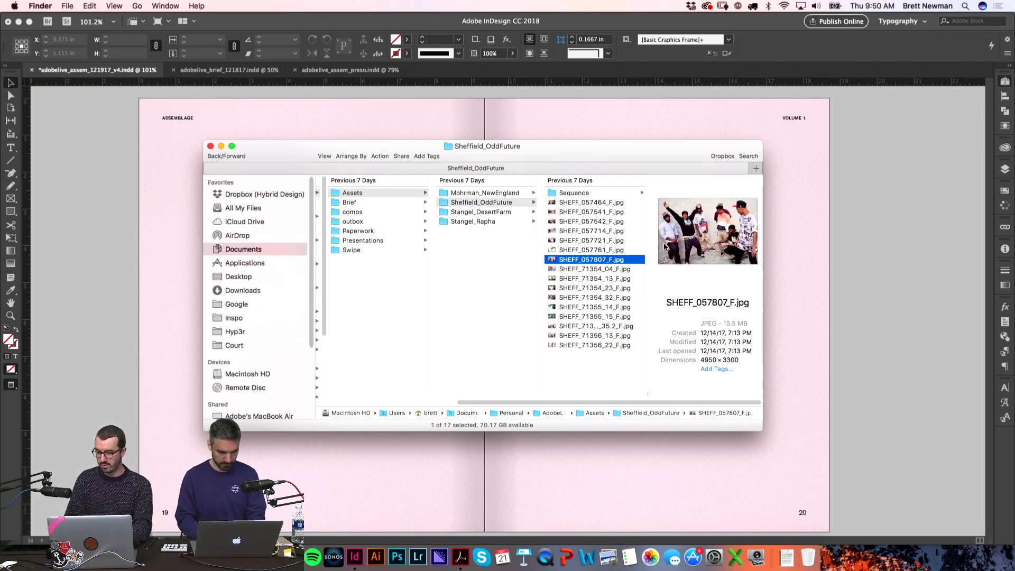
key("space")
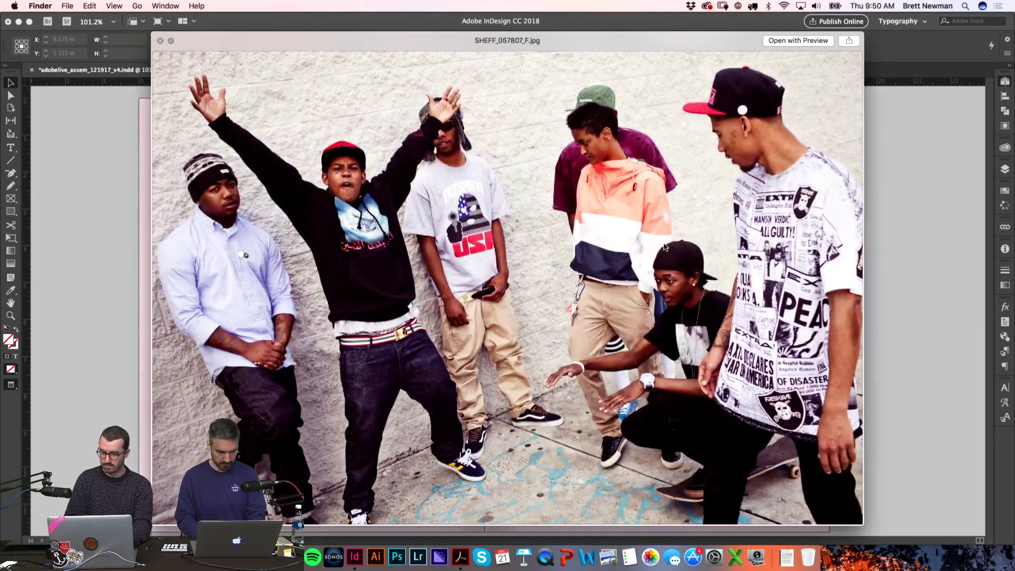
key("space")
key("Up")
key("Up")
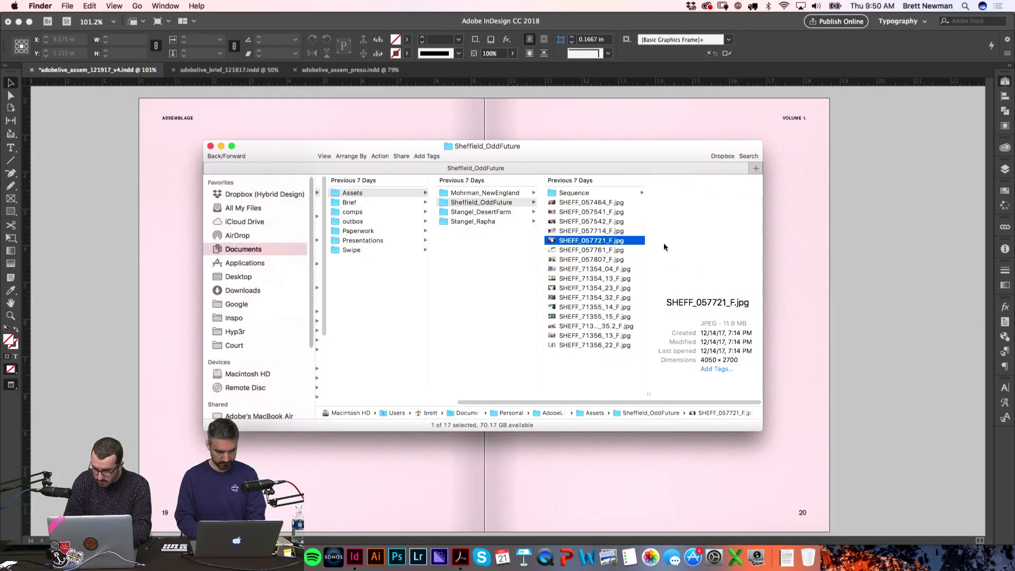
key("Up")
key("Down")
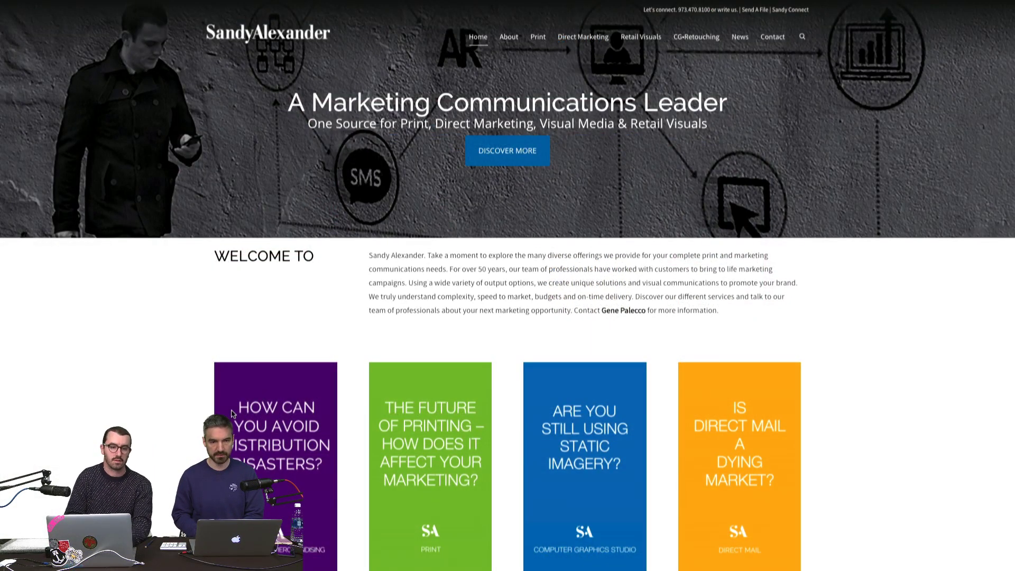
Step: Scroll the Sandy Alexander homepage down to its contact footer
scroll(245, 448, "down", 8)
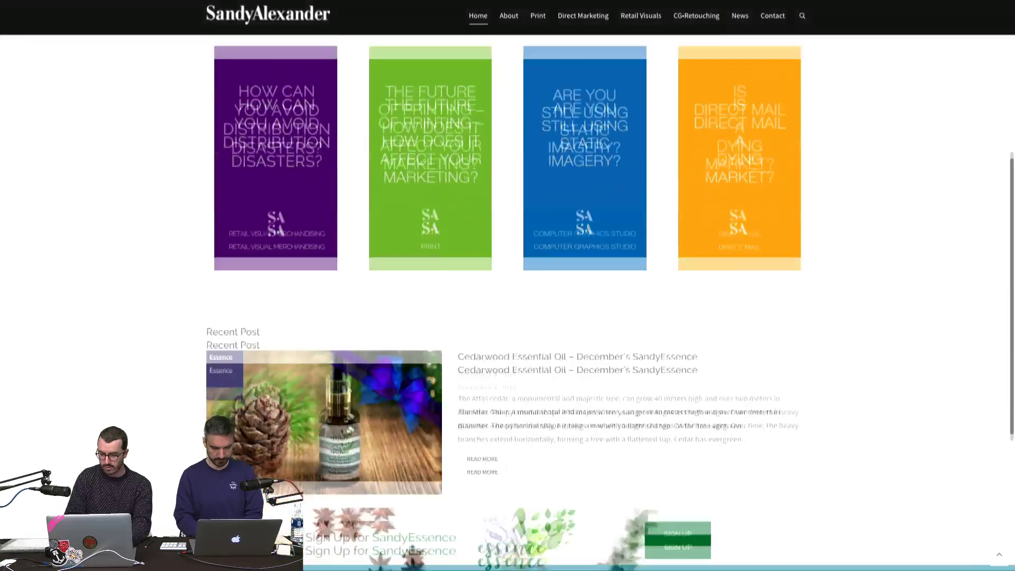
scroll(508, 285, "down", 2)
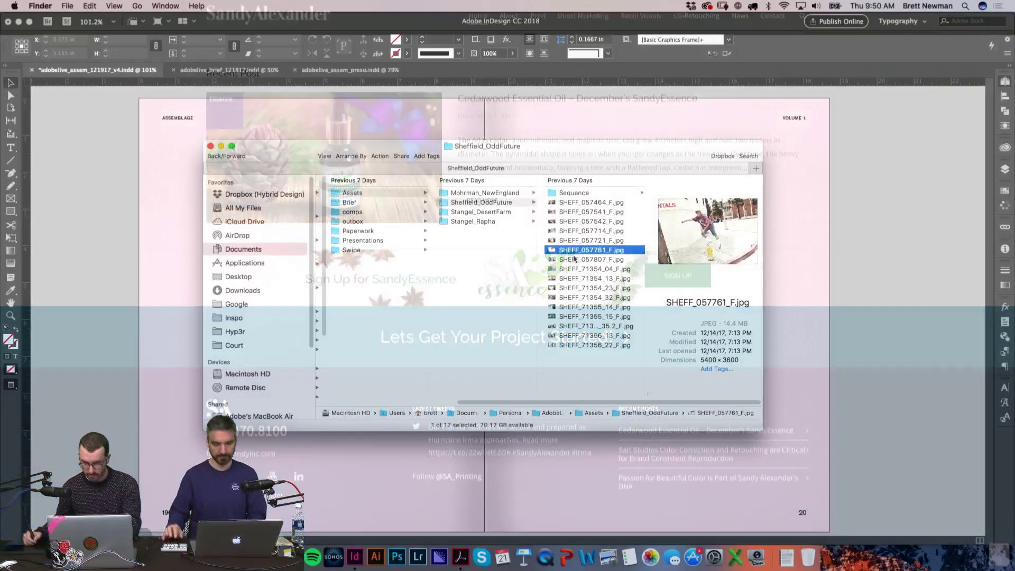
Step: Check SHEFF_057807_F.jpg at full size, then drag it onto spread 19–20
left_click(574, 259)
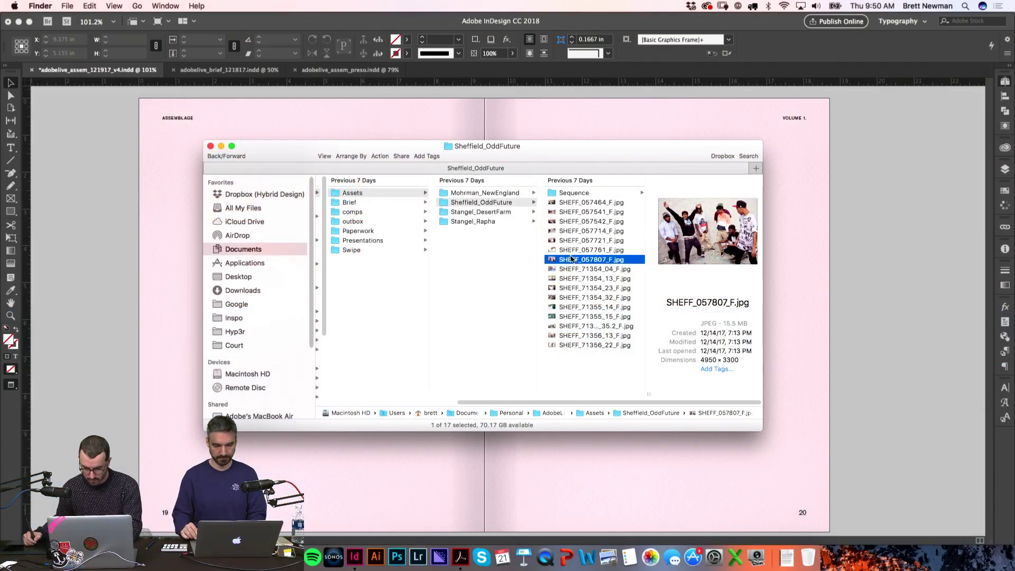
key("Down")
key("Up")
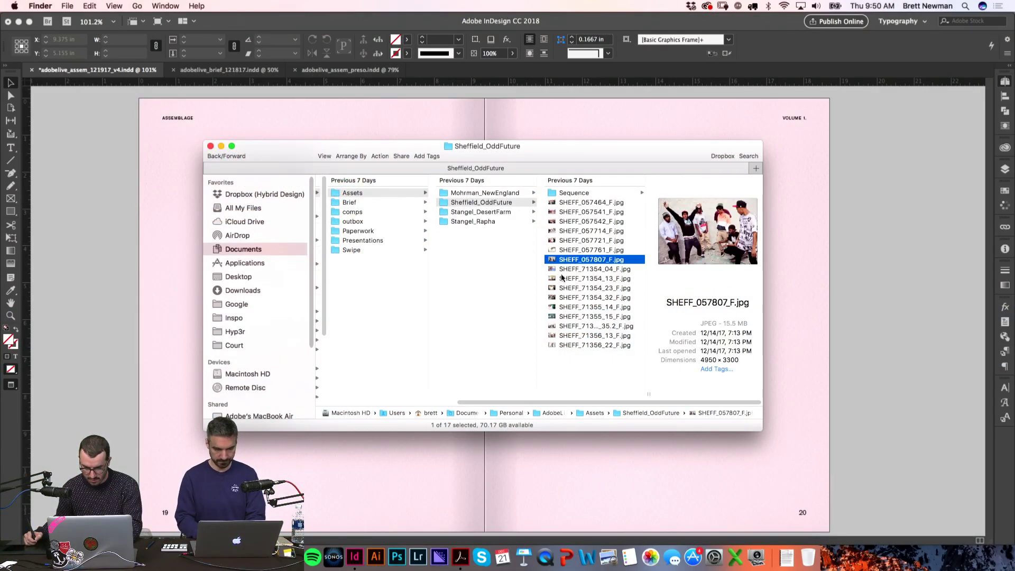
key("space")
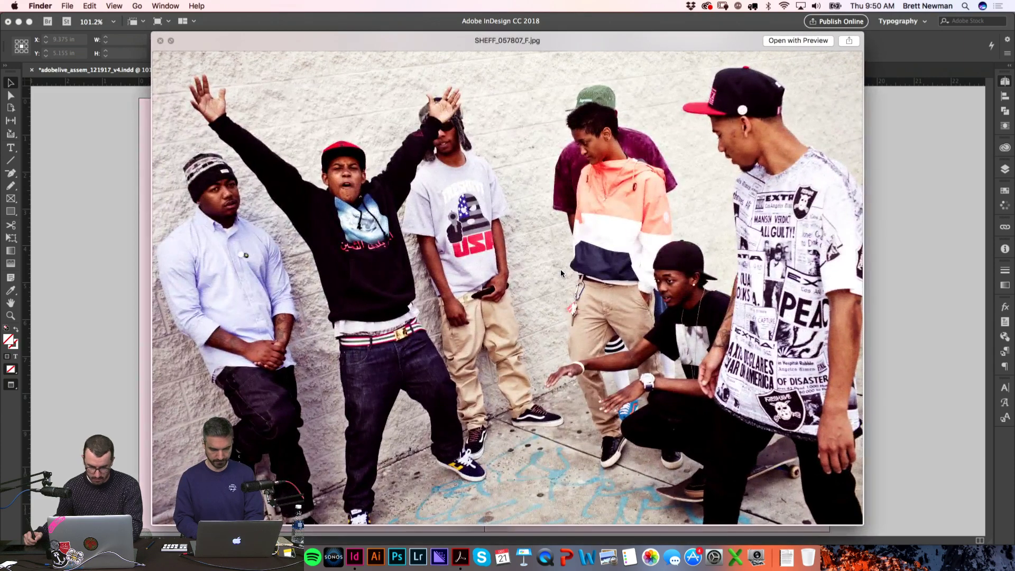
key("space")
mouse_move(574, 261)
left_mouse_down()
mouse_move(158, 220)
mouse_move(163, 112)
mouse_move(143, 101)
mouse_move(630, 411)
mouse_move(835, 509)
left_mouse_up()
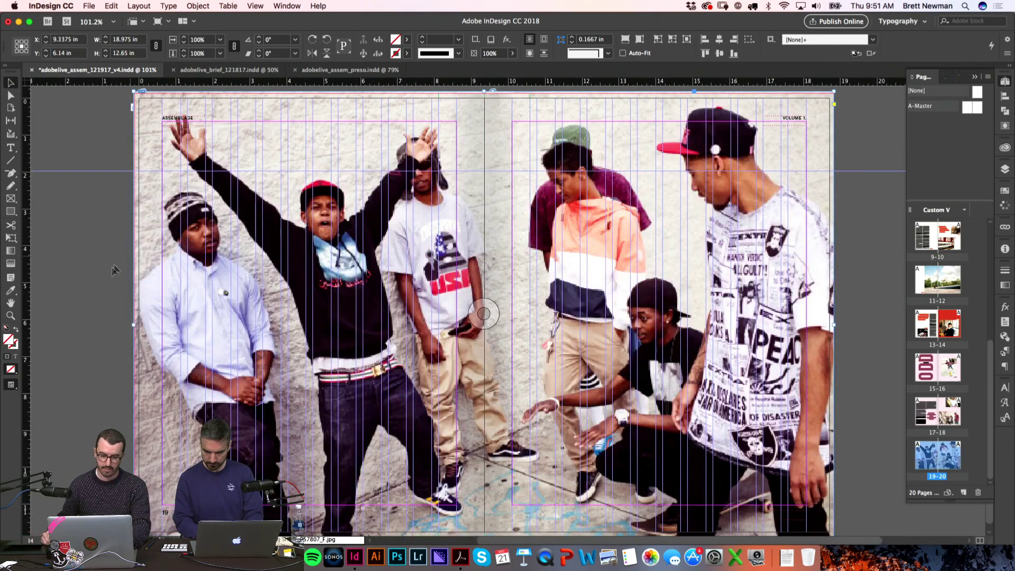
Step: Trim the photo's bottom edge up to the bleed so it fills the spread edge to edge
left_click(111, 277)
key("w")
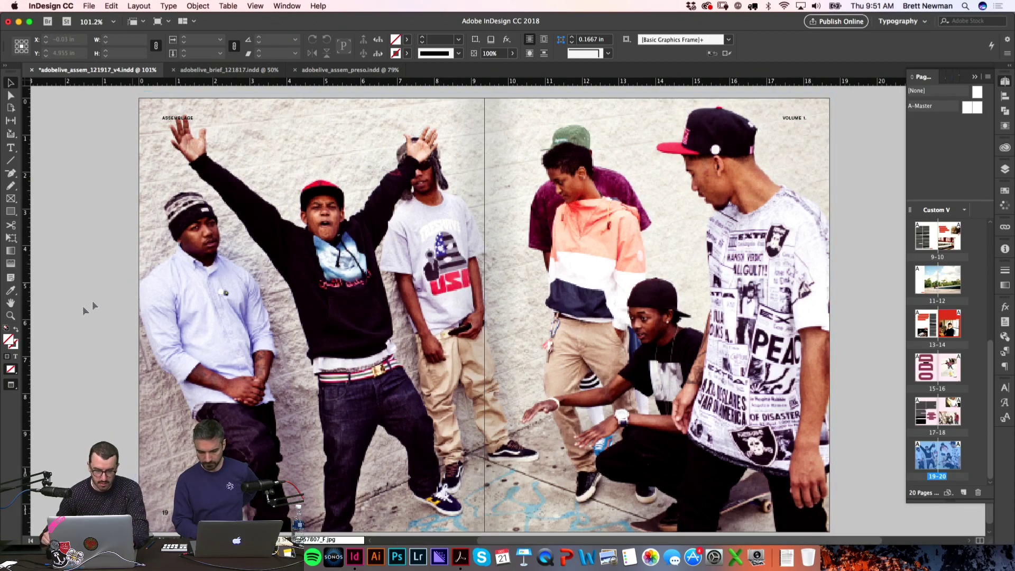
key("w")
scroll(296, 397, "down", 2)
left_click(485, 500)
left_click_drag(485, 500, 495, 480)
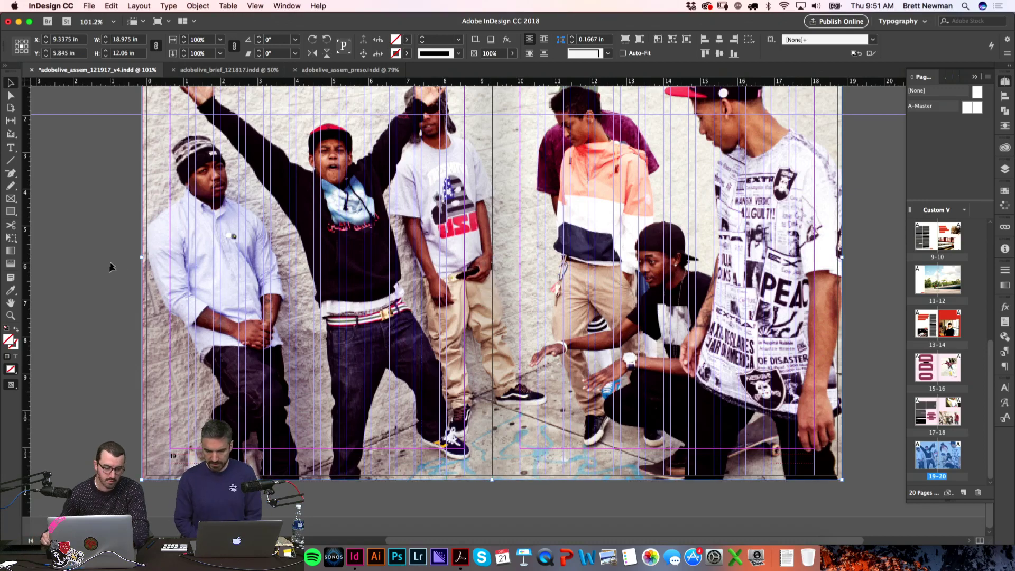
left_click(112, 264)
key("w")
scroll(114, 258, "up", 2)
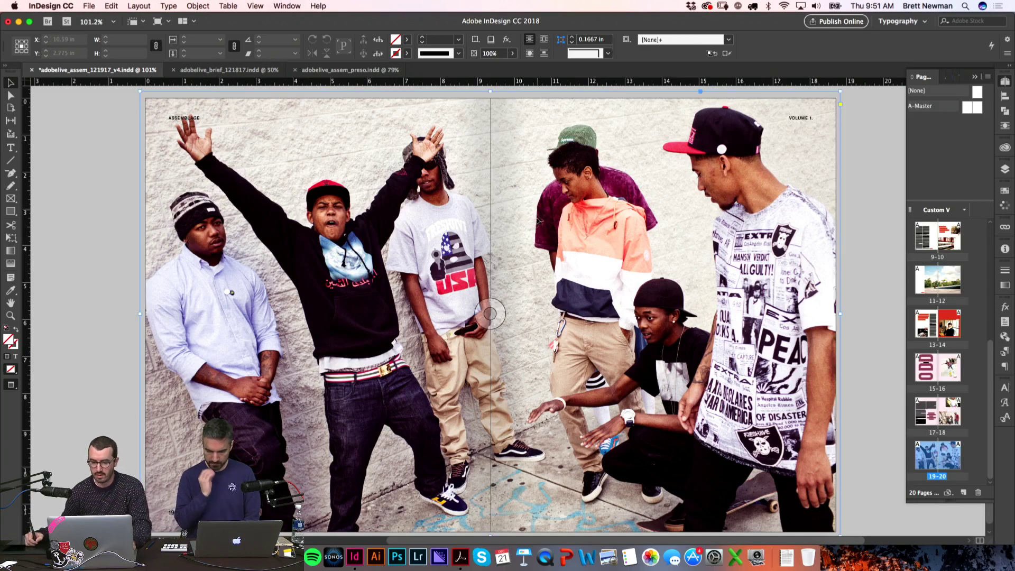
left_click(539, 206)
Step: Send the full-bleed group photo to Adobe Photoshop CC 2018 via Edit With
right_click(541, 207)
mouse_move(611, 429)
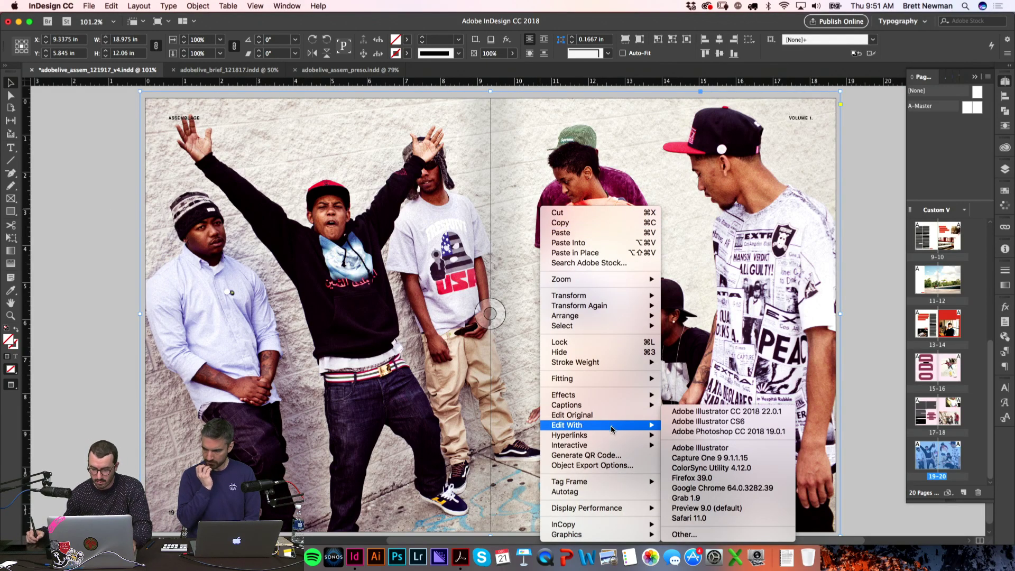
left_click(695, 433)
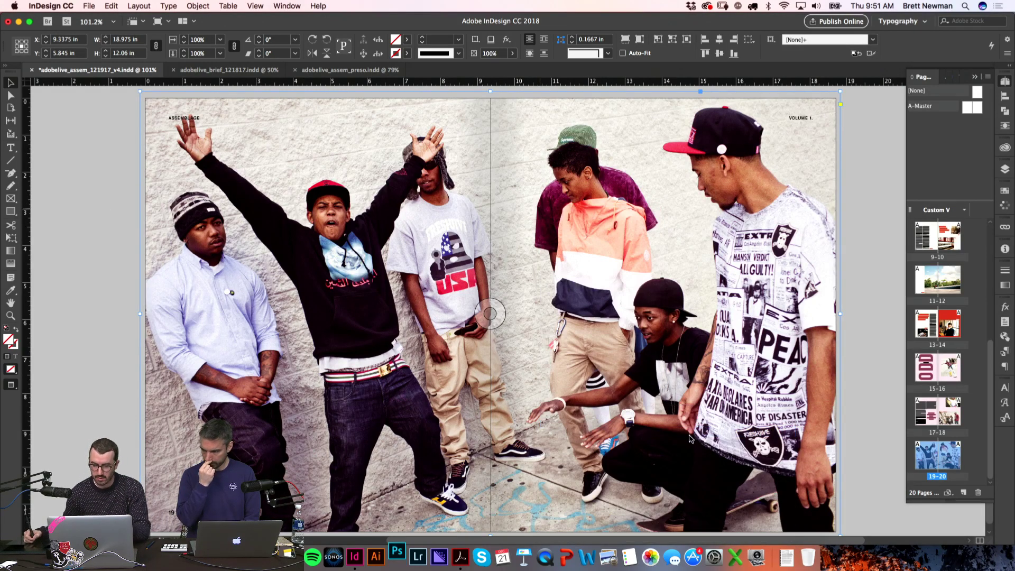
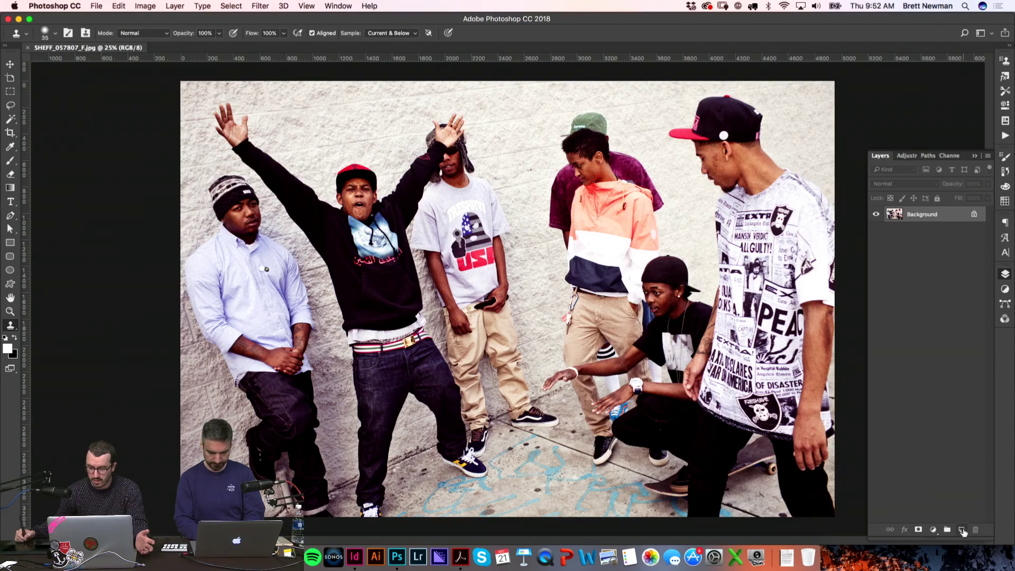
Step: Unlock the Background layer into Layer 0 and duplicate it as a visible Layer 0 copy above it
left_click(976, 216)
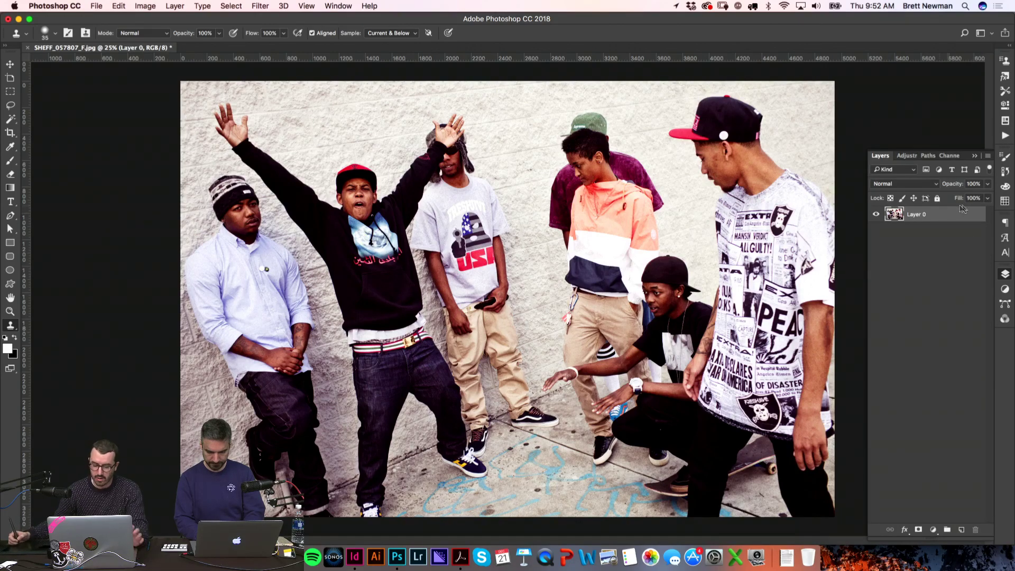
right_click(943, 218)
key("Escape")
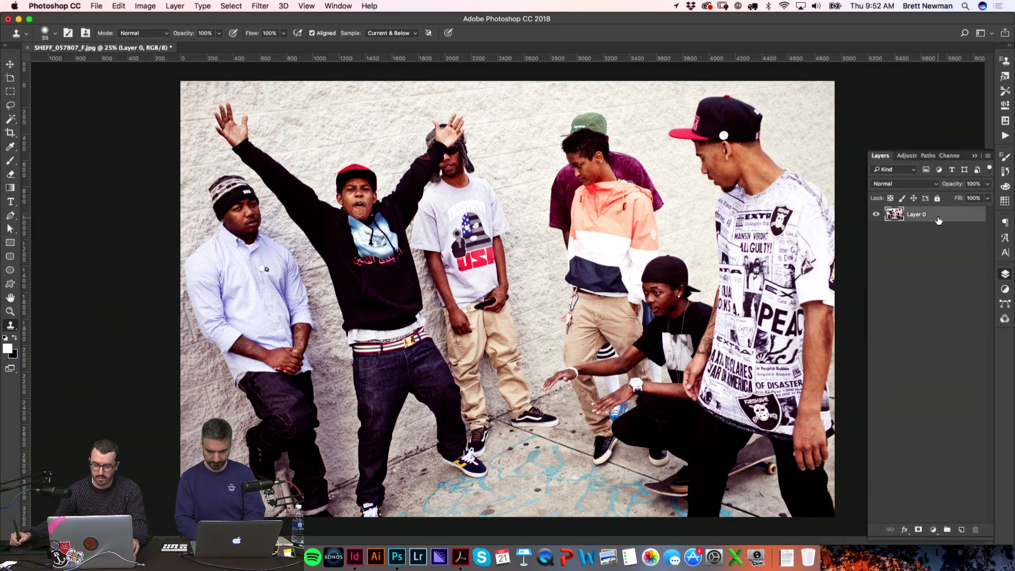
key("super+j")
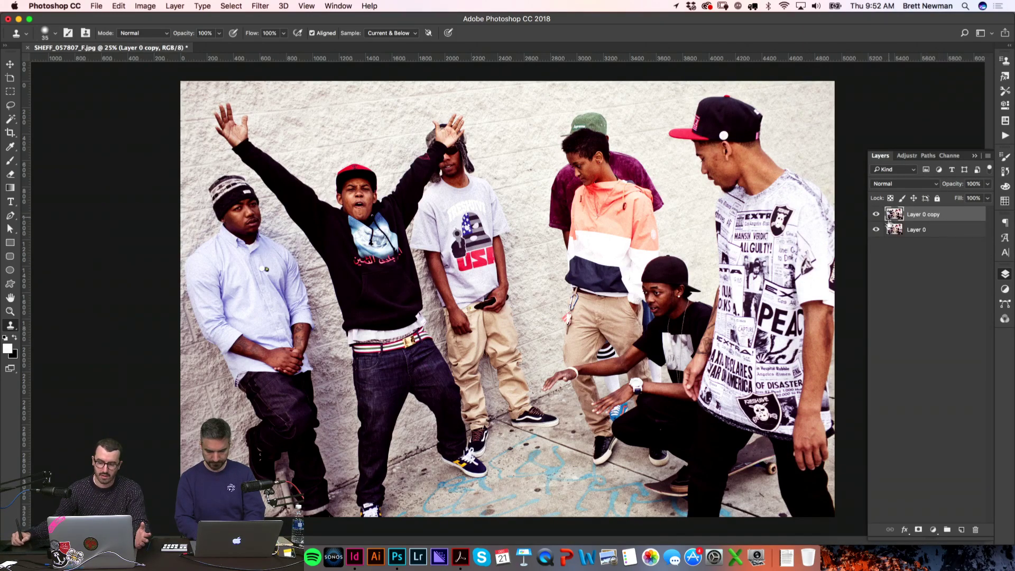
left_click(877, 230)
left_click(876, 214)
left_click(876, 214)
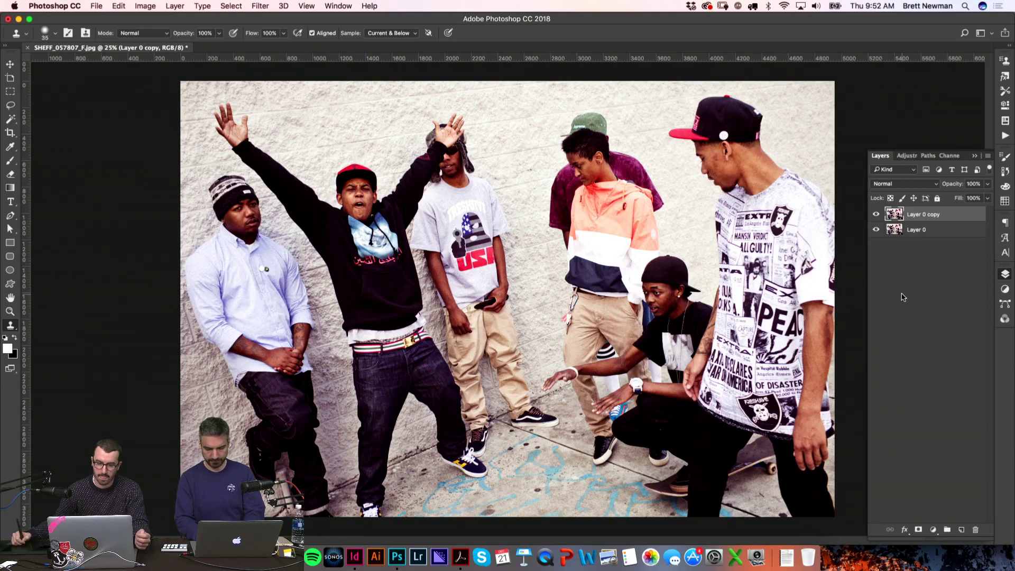
Step: Resize the group photo to 110 percent width with linked height, about 5445 × 3630 px
left_click(144, 6)
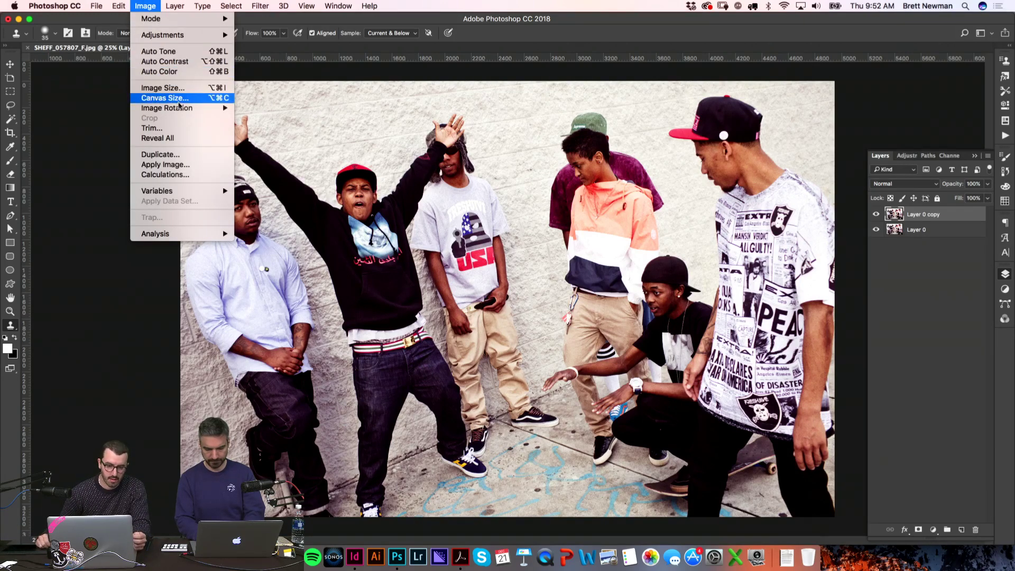
left_click(184, 89)
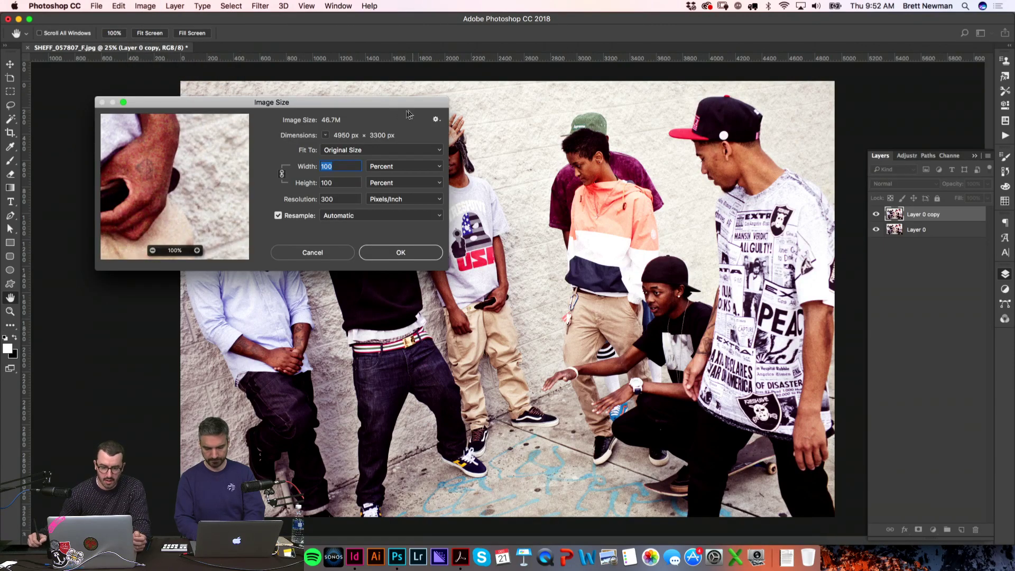
left_click_drag(395, 115, 446, 110)
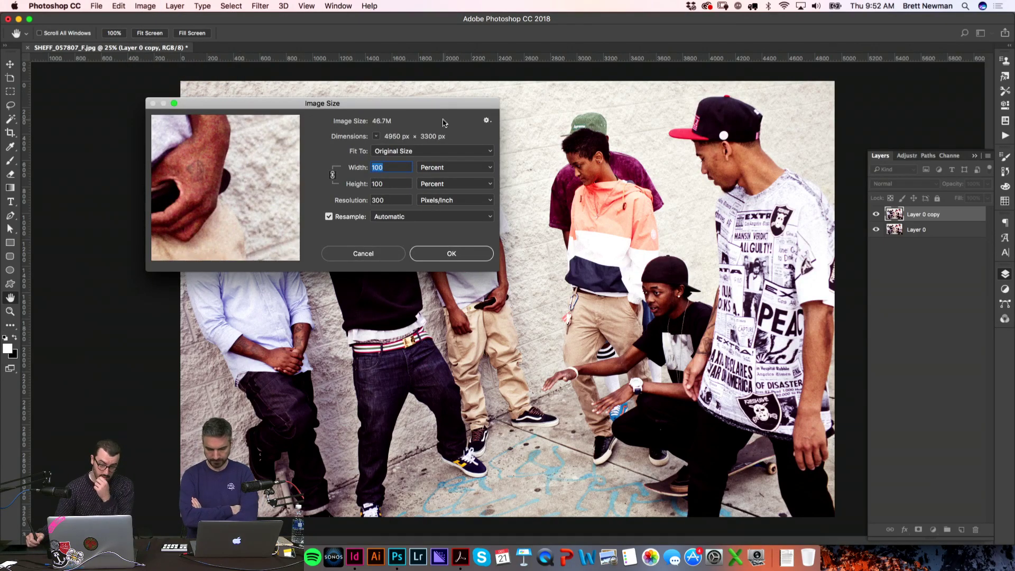
double_click(410, 200)
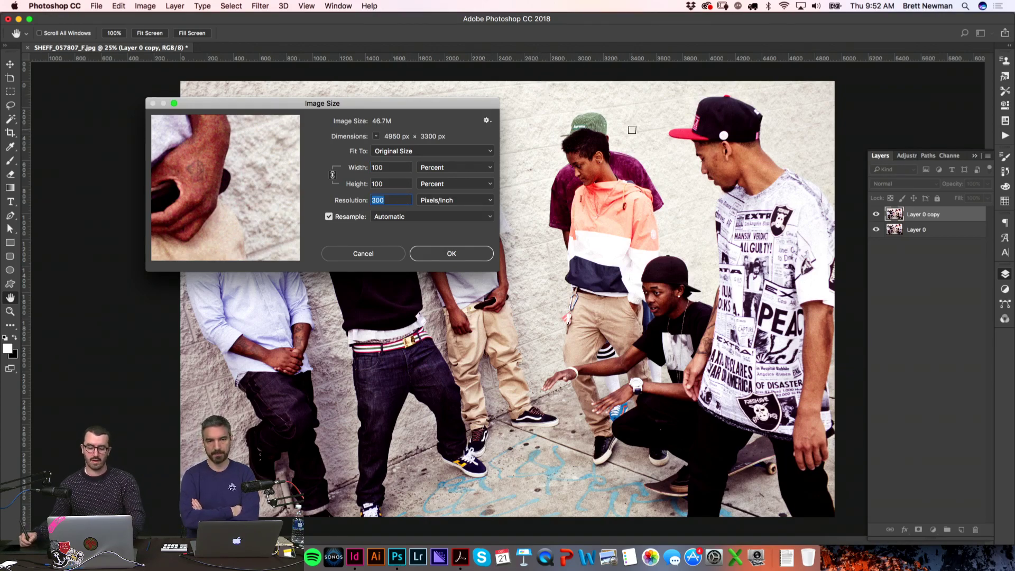
left_click(397, 167)
type("110")
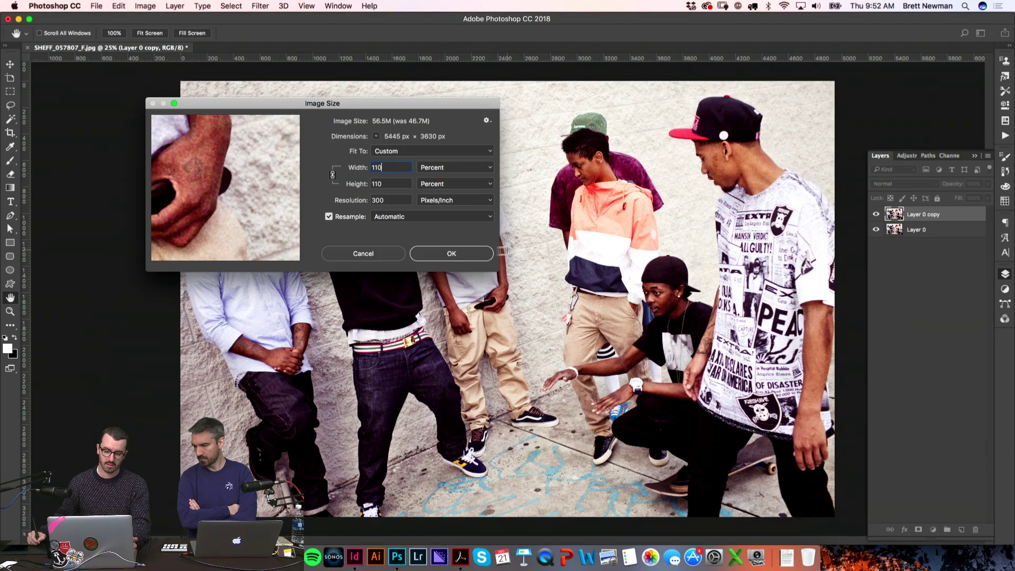
left_click(482, 257)
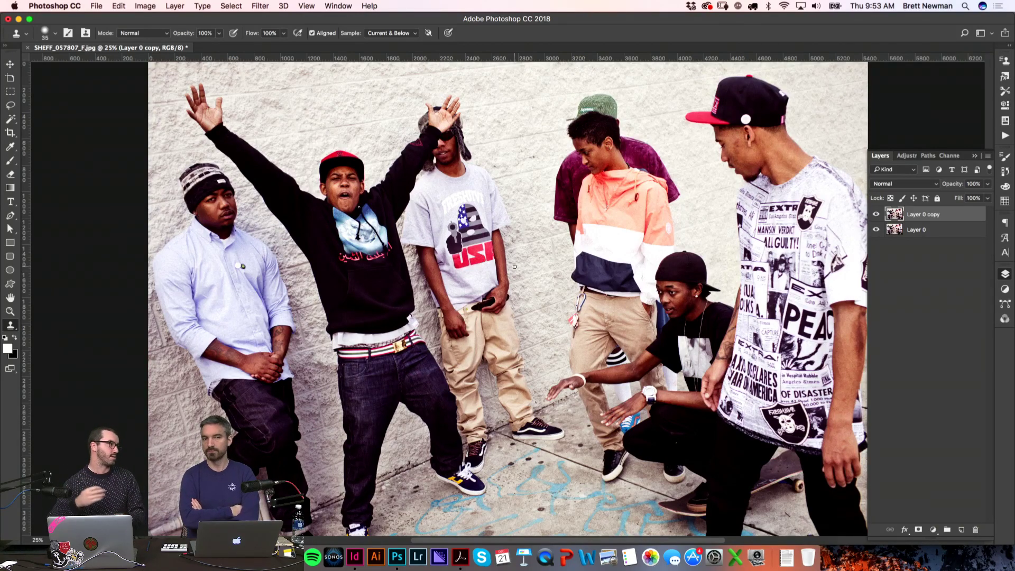
Step: Zoom in on the man in the red cap and add 2% Gaussian monochromatic noise to Layer 0 copy
key("super+equal")
key("super+equal")
key("super+equal")
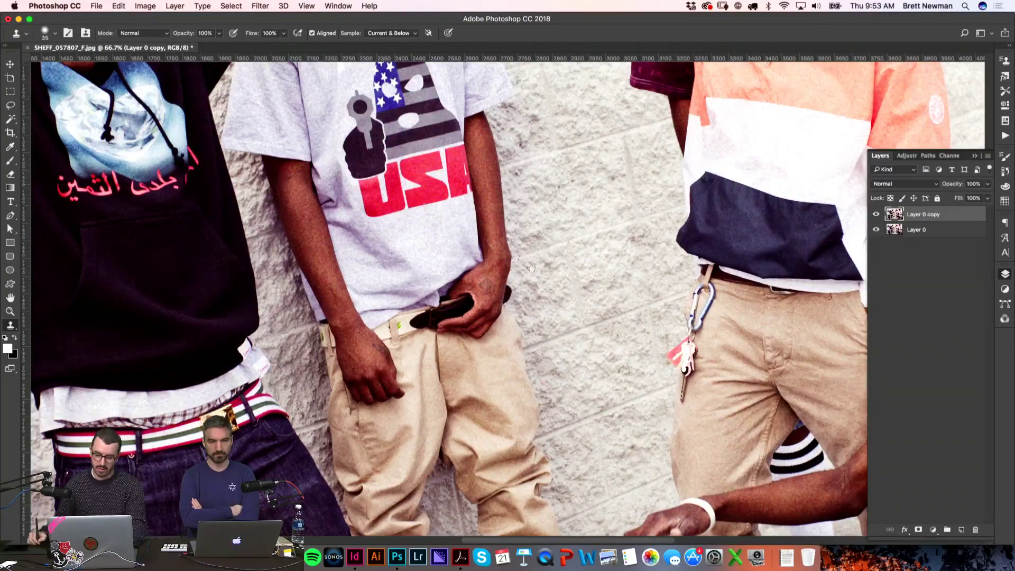
left_click_drag(531, 267, 768, 456)
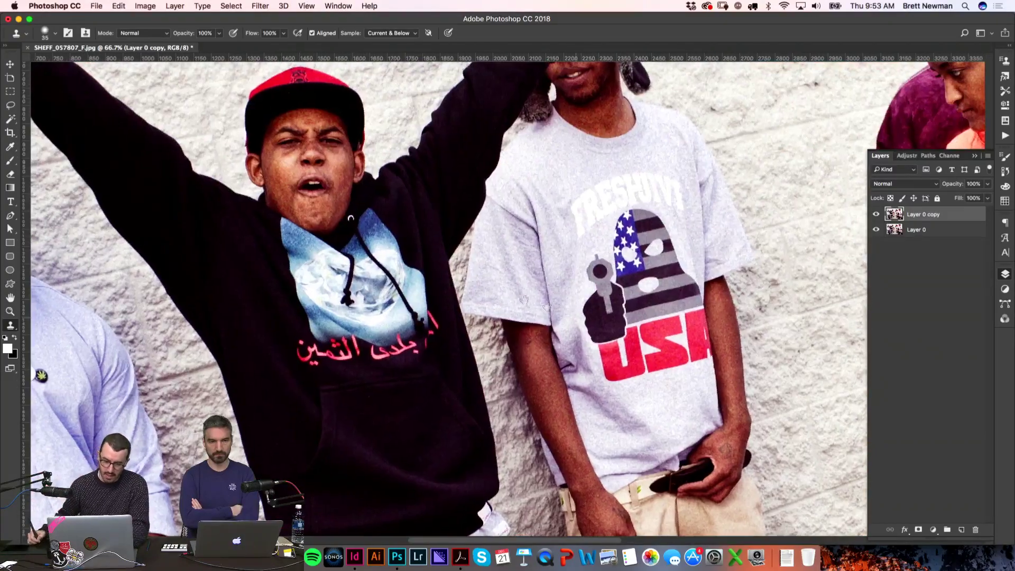
mouse_move(321, 201)
left_mouse_down()
mouse_move(430, 234)
mouse_move(566, 258)
mouse_move(600, 288)
mouse_move(591, 273)
left_mouse_up()
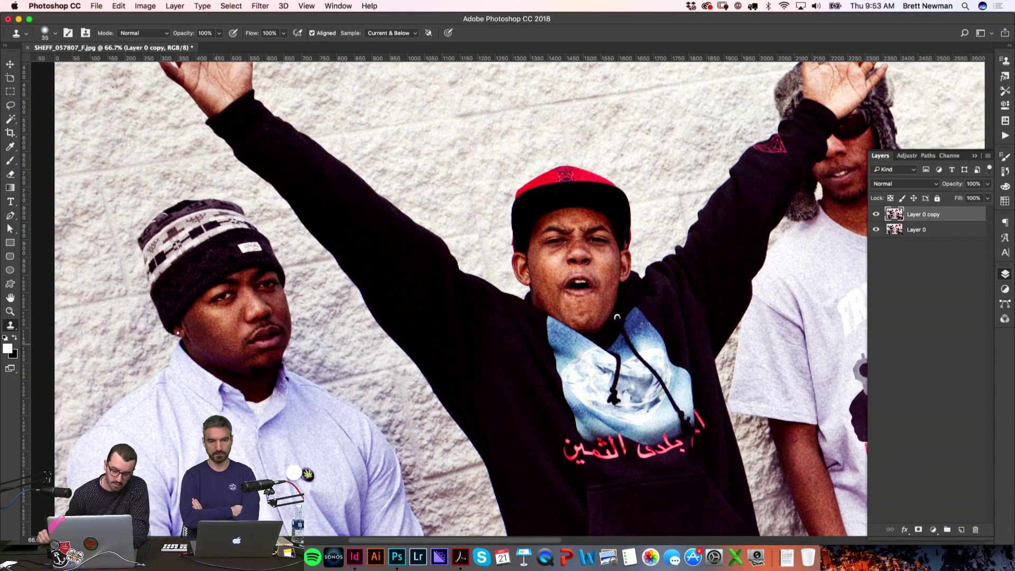
key("v")
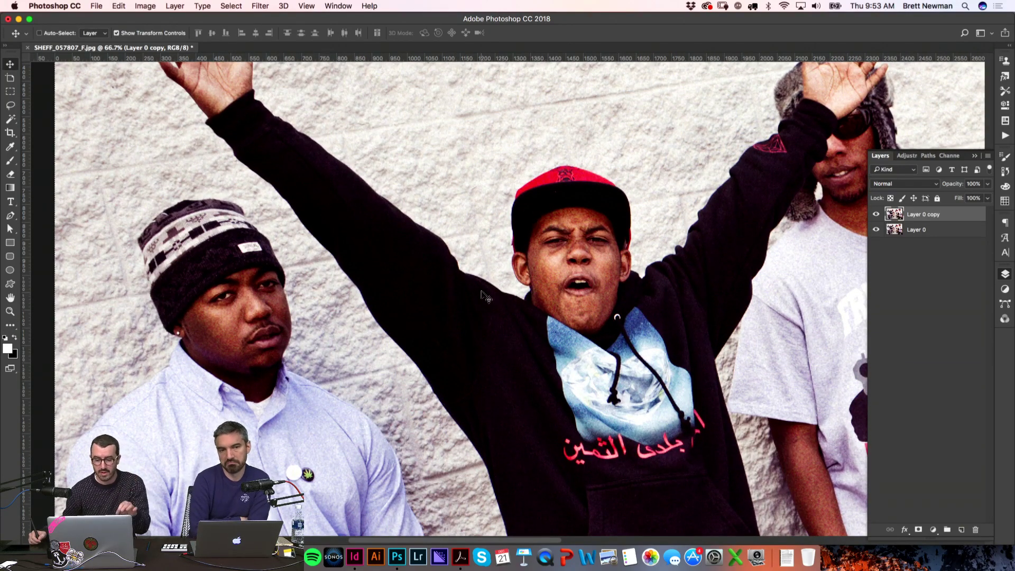
left_click(260, 6)
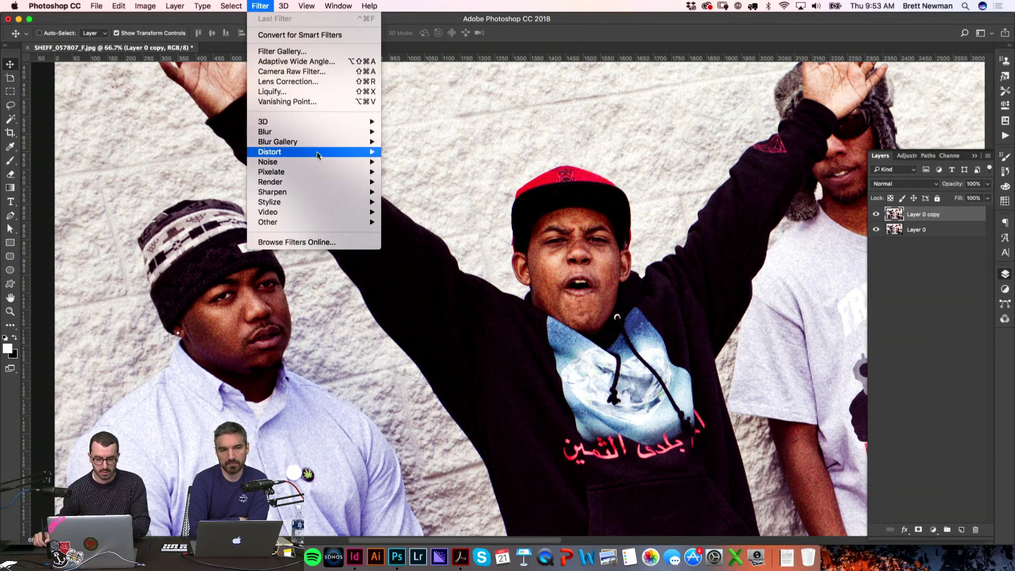
mouse_move(317, 154)
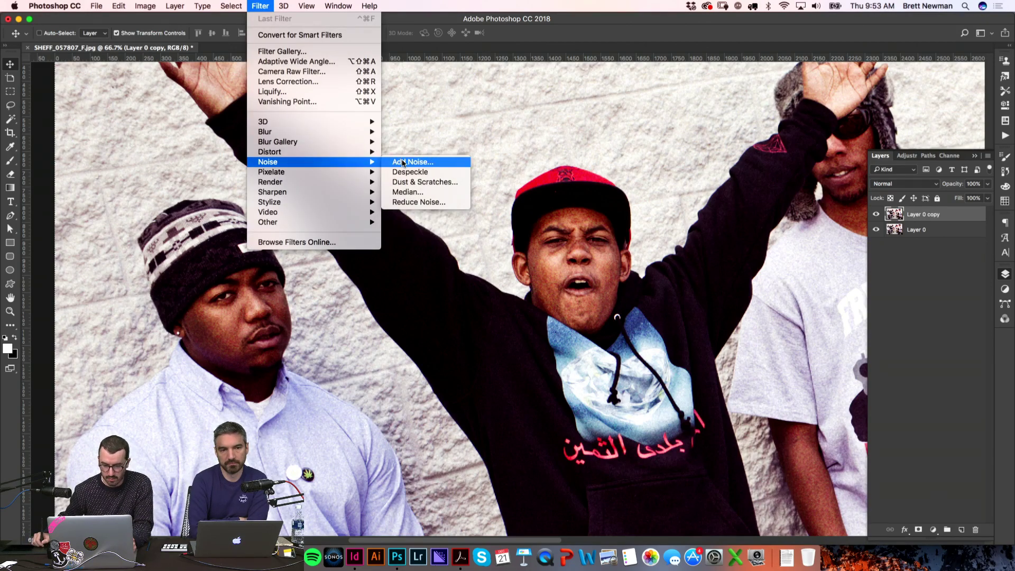
left_click(408, 162)
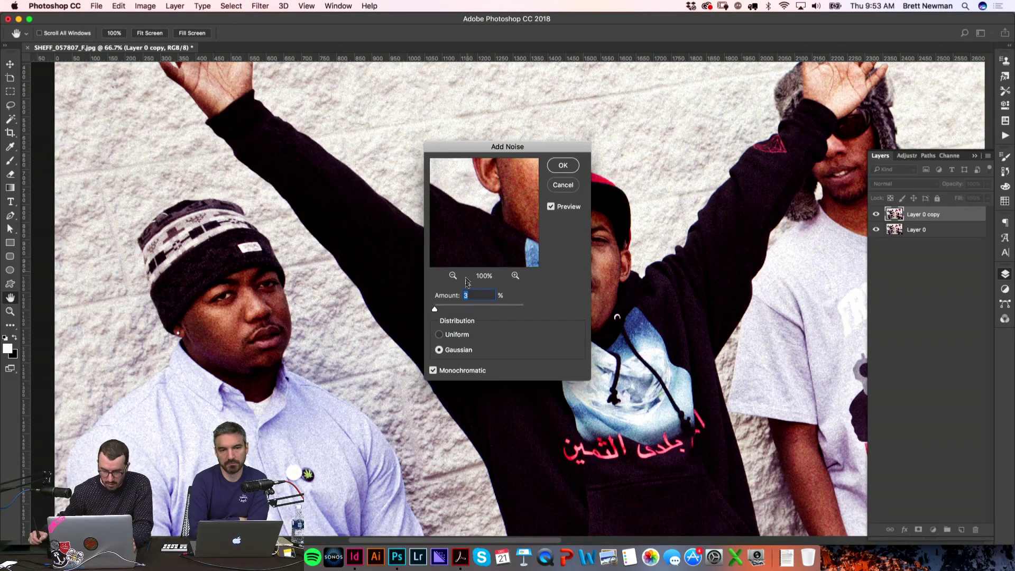
left_click(475, 297)
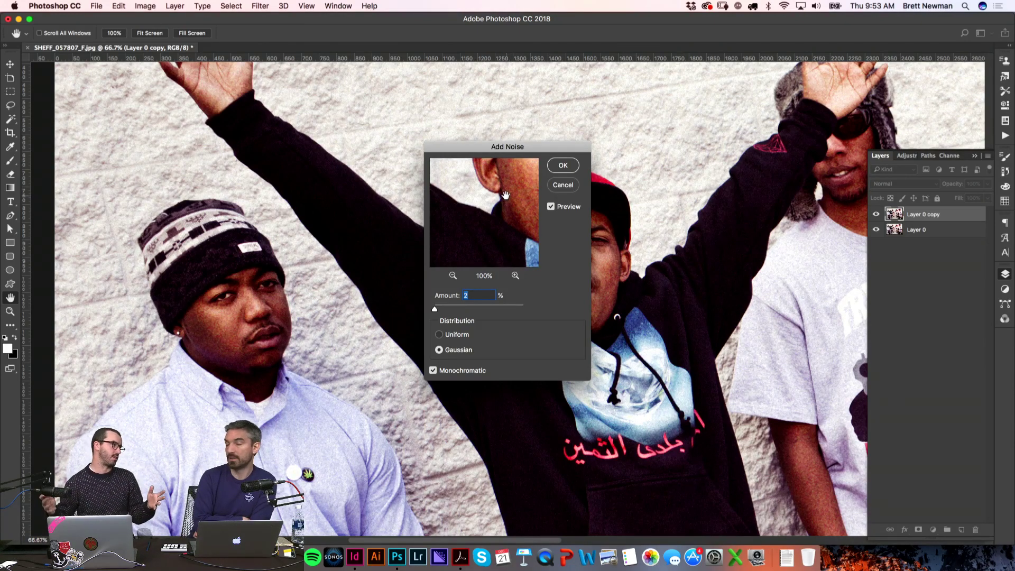
left_click(562, 166)
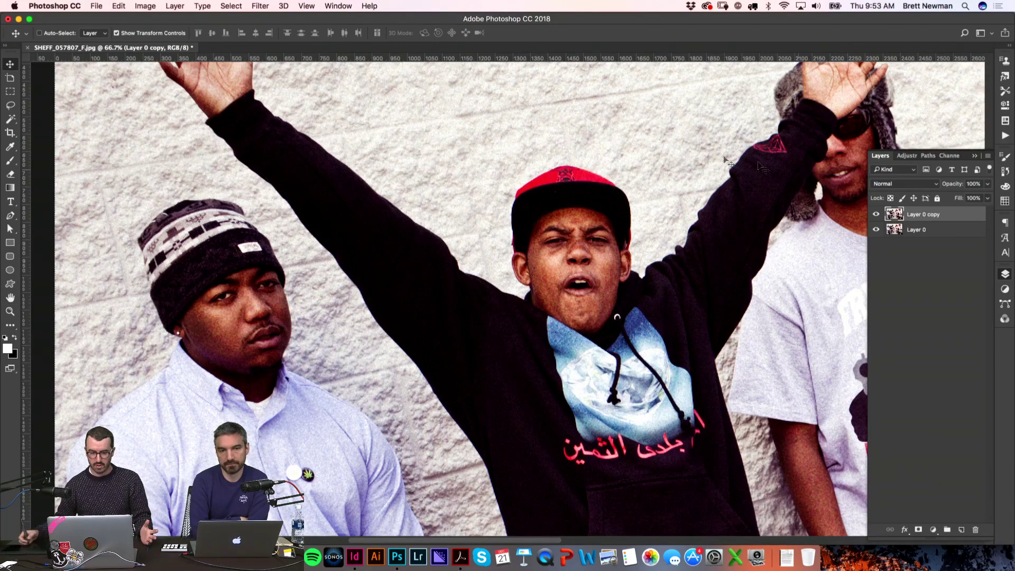
Step: Enlarge the photo by a further 110 percent in Image Size and scroll around the result
left_click(145, 6)
left_click(176, 88)
type("110")
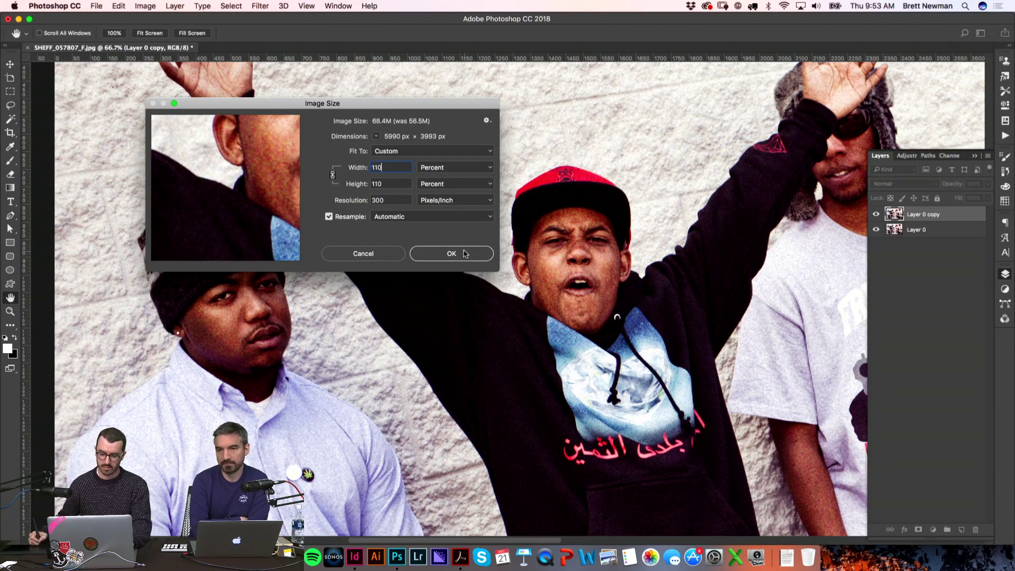
left_click(455, 255)
key("v")
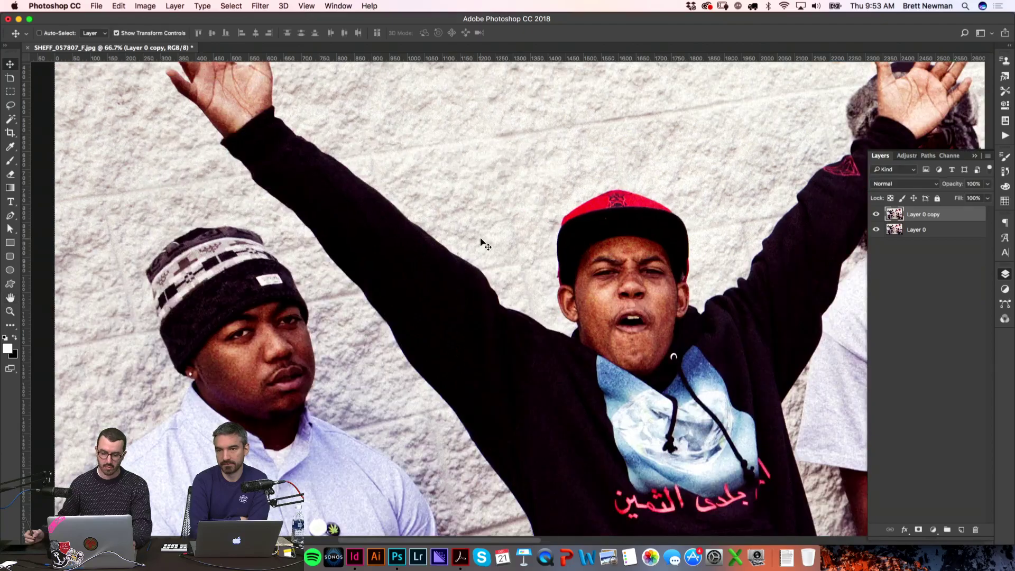
scroll(385, 284, "down", 4)
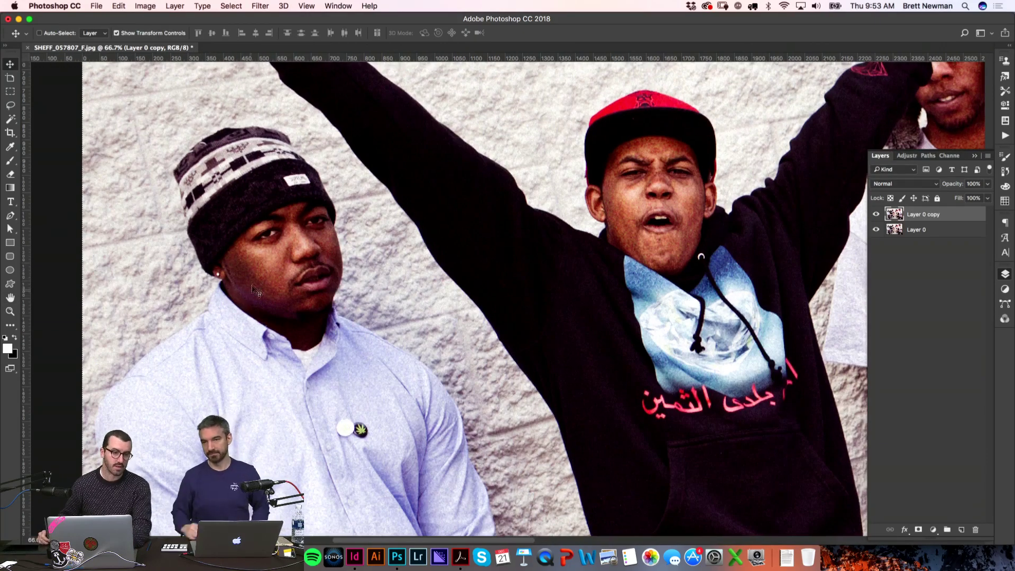
scroll(293, 351, "down", 8)
scroll(294, 351, "right", 2)
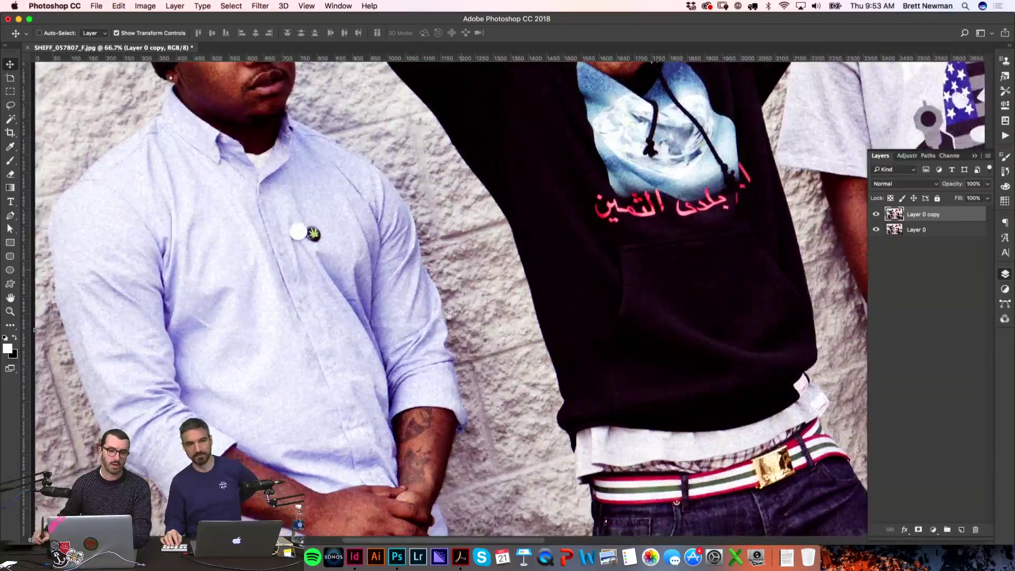
scroll(450, 313, "up", 3)
Step: Reopen Image Size to verify the new size of about 5990 × 3993 px, closing it unchanged
left_click(145, 5)
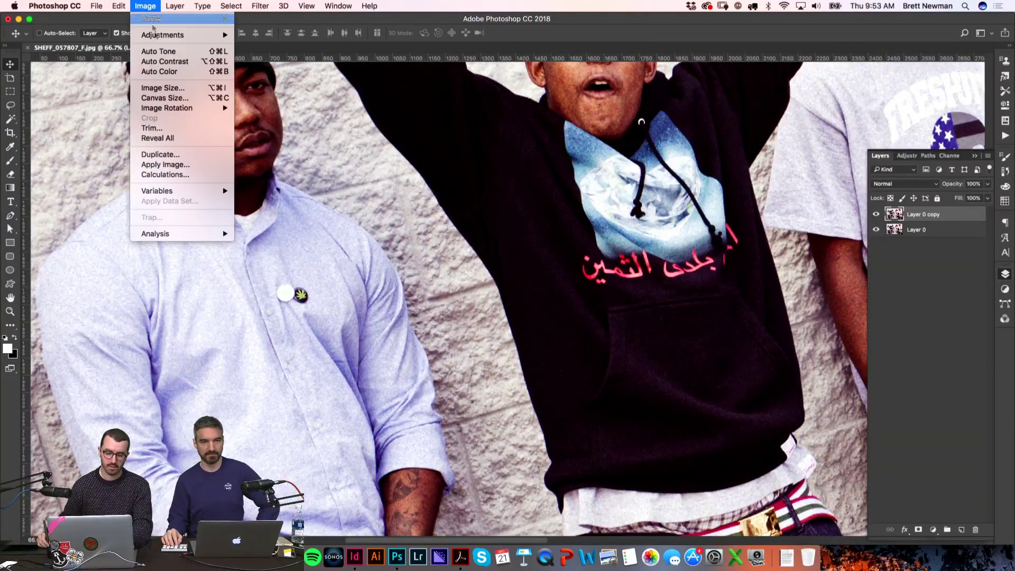
left_click(197, 88)
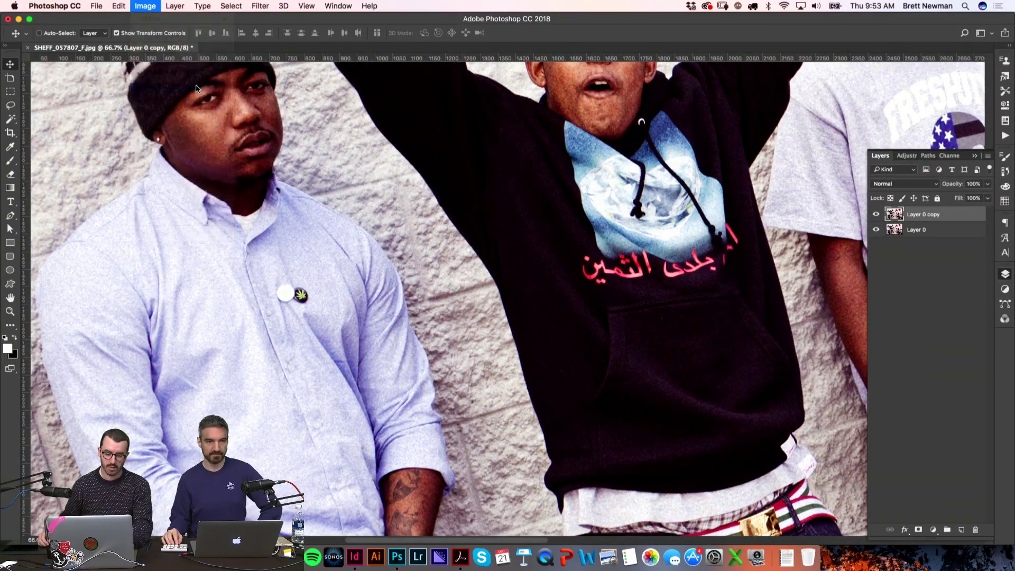
double_click(394, 204)
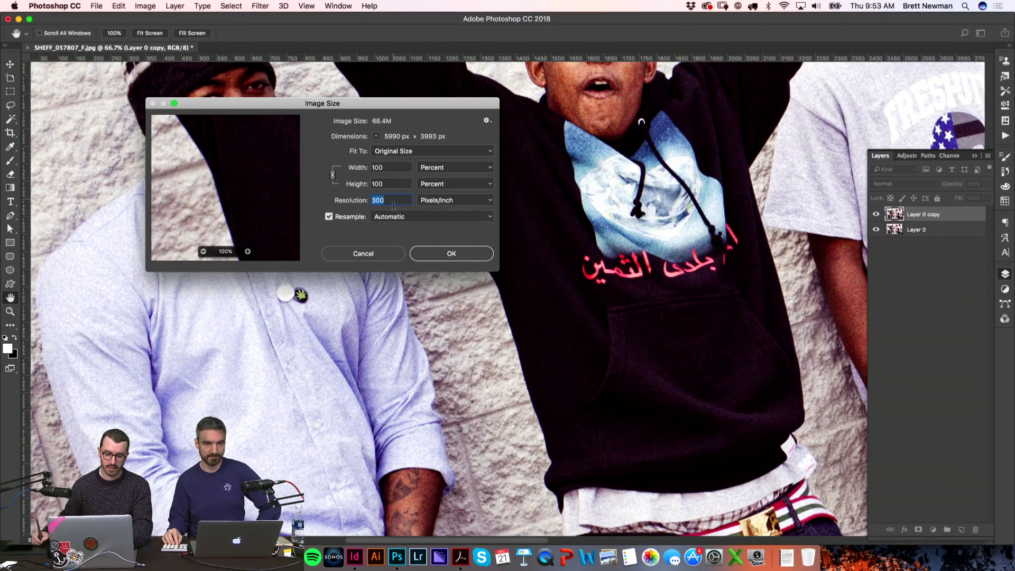
left_click(394, 256)
key("super+Tab")
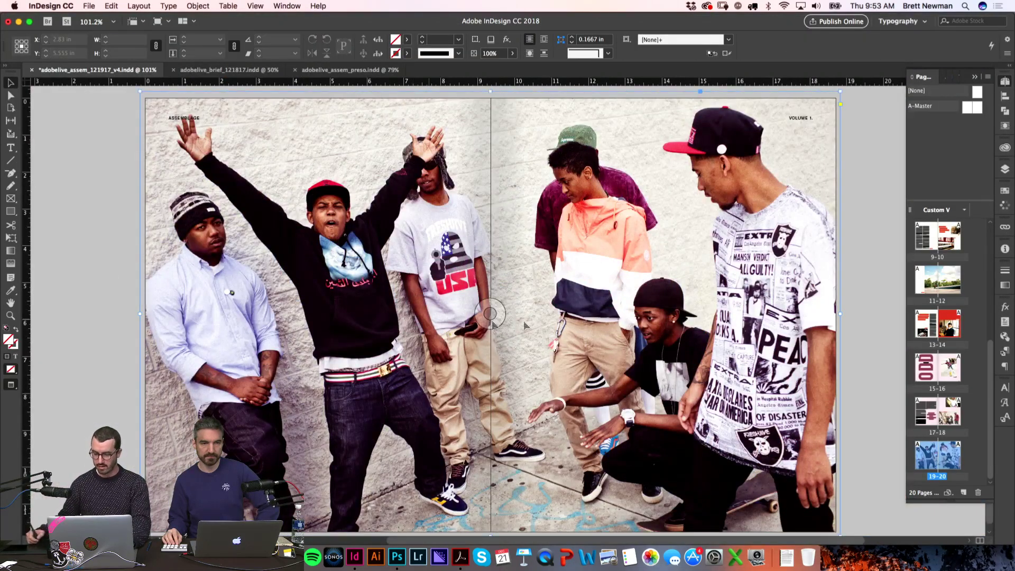
Step: Read the spread photo's 261 ppi effective resolution in the Info panel, then return to Photoshop
left_click(1005, 250)
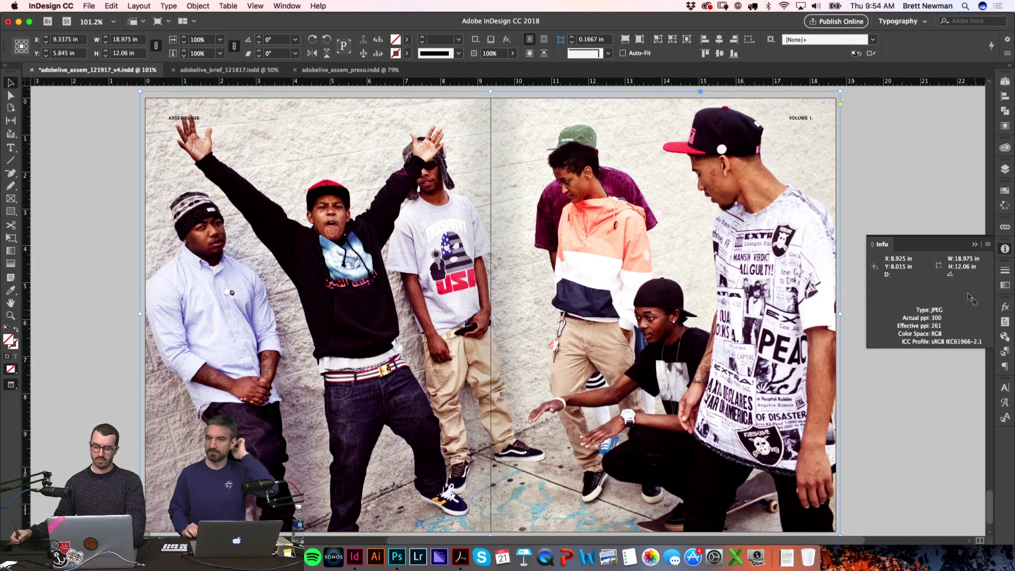
left_click(891, 180)
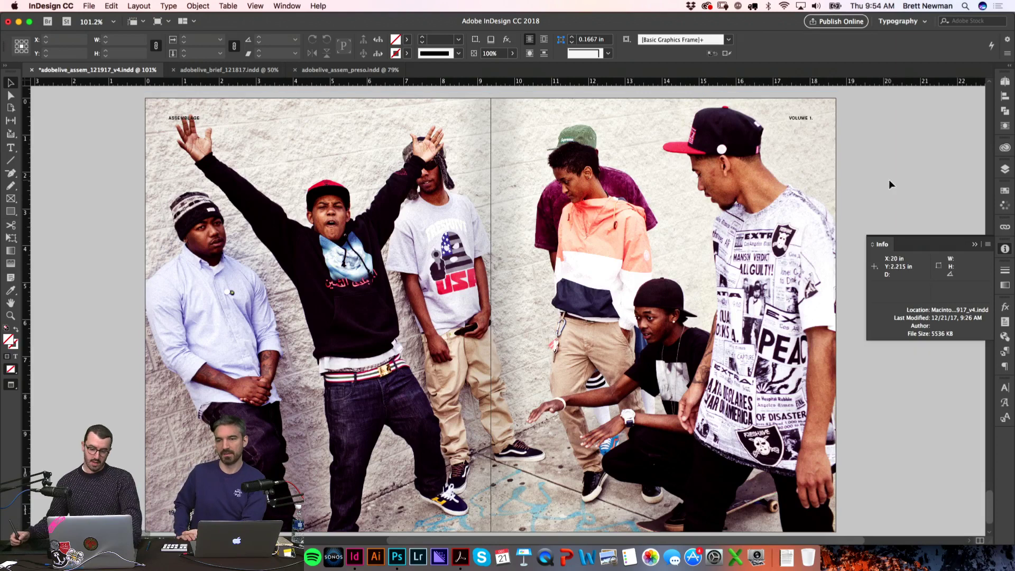
left_click(758, 250)
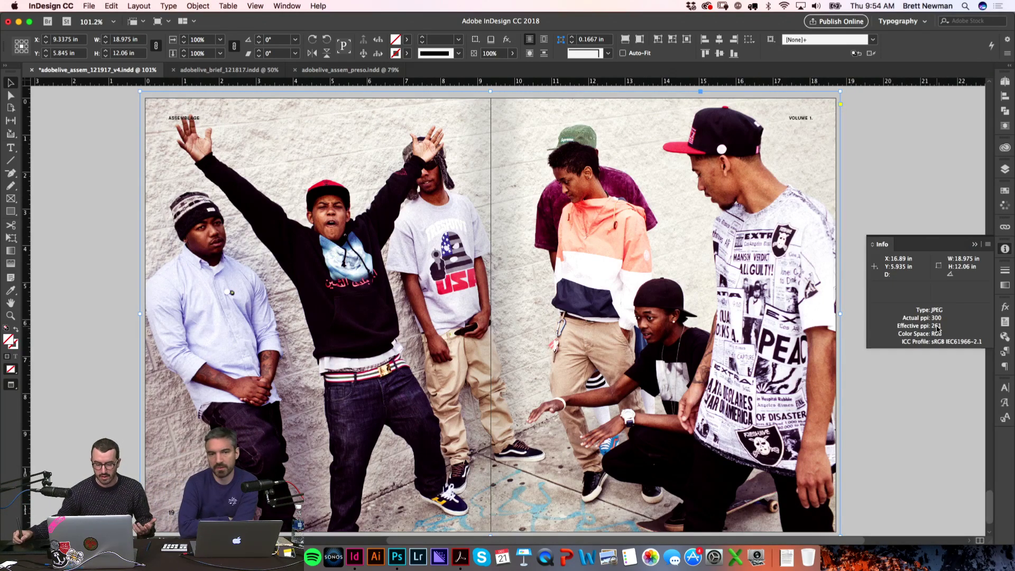
key("super+Tab")
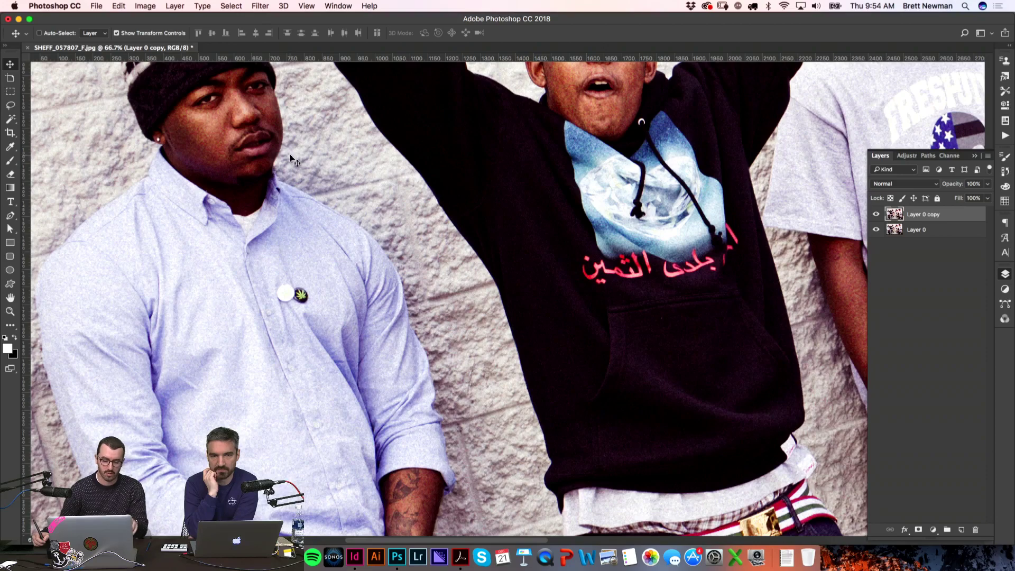
Step: Close SHEFF_057807_F.jpg with Don't Save and hide Photoshop to reveal the InDesign spread
key("super+Tab")
left_click(857, 159)
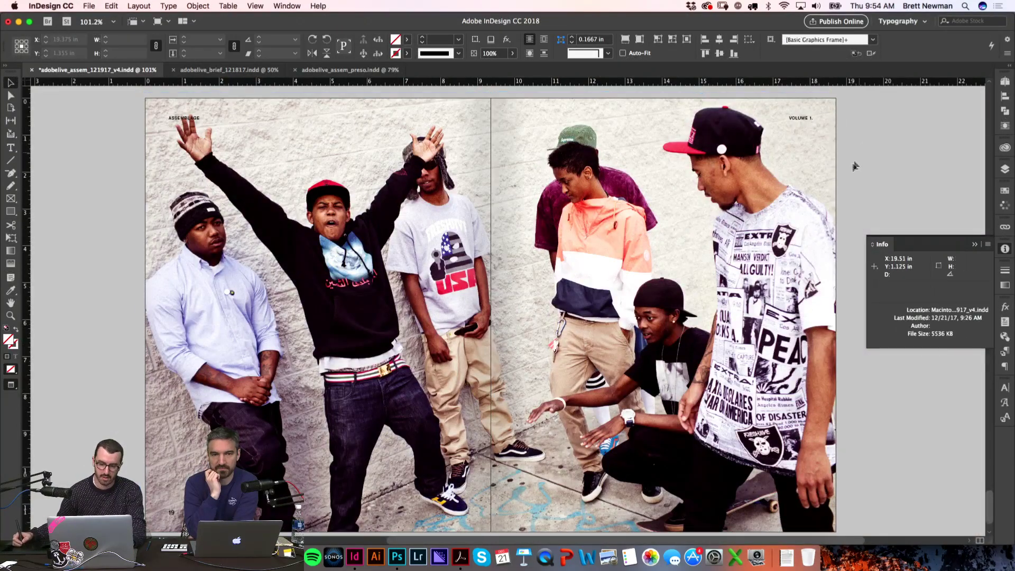
scroll(661, 201, "down", 1)
key("super+Tab")
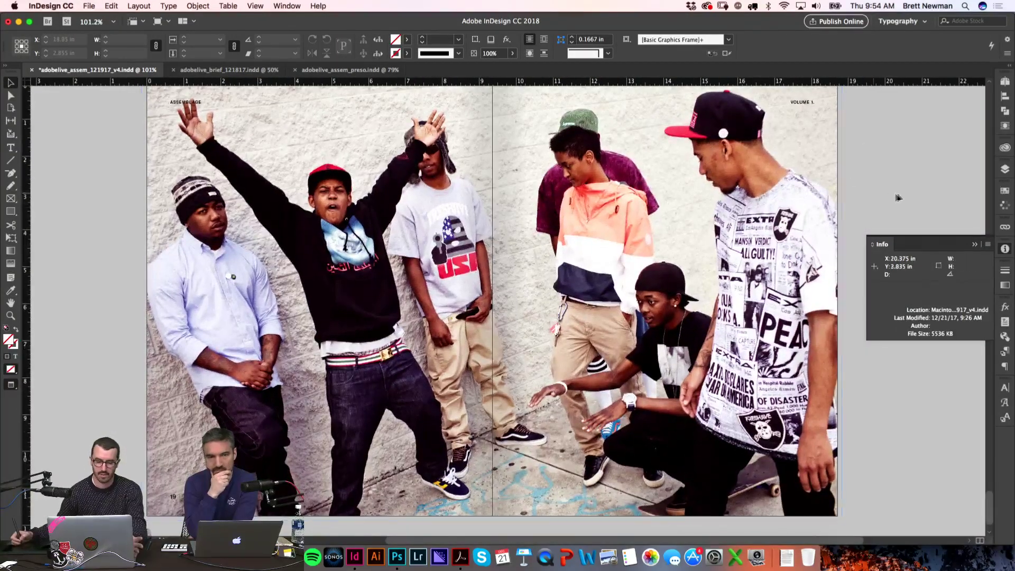
key("super+w")
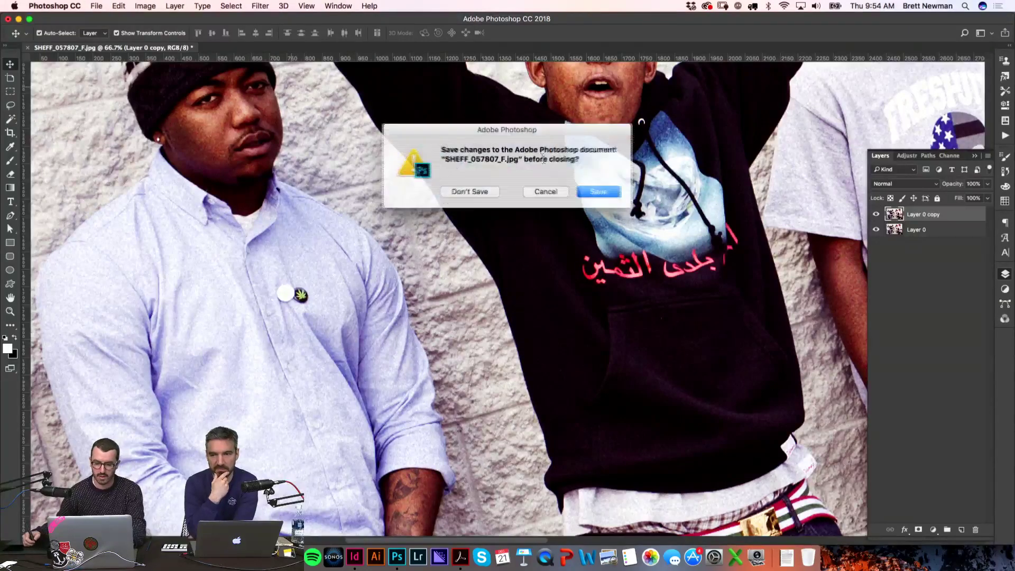
left_click(476, 190)
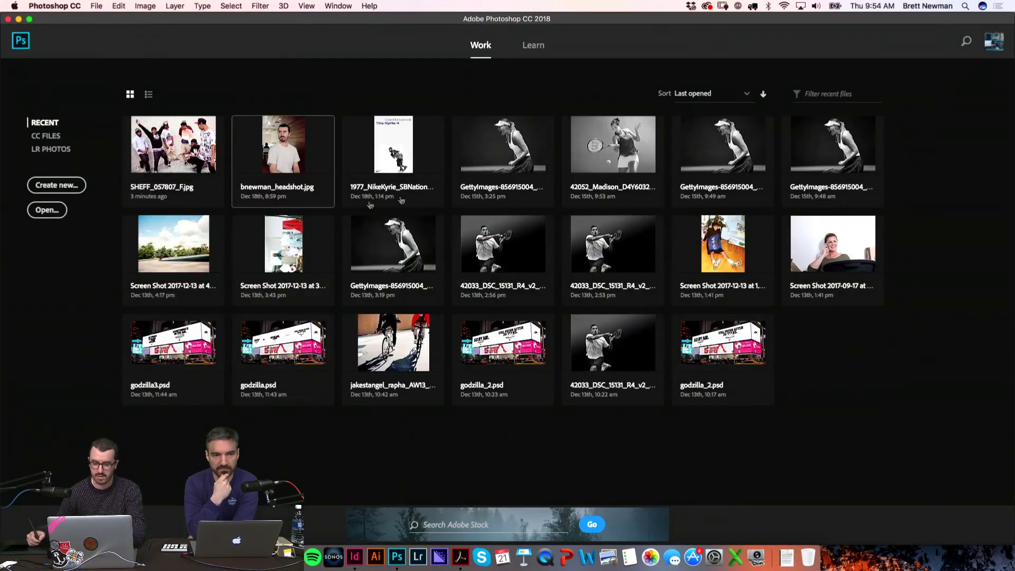
right_click(397, 556)
left_click(407, 516)
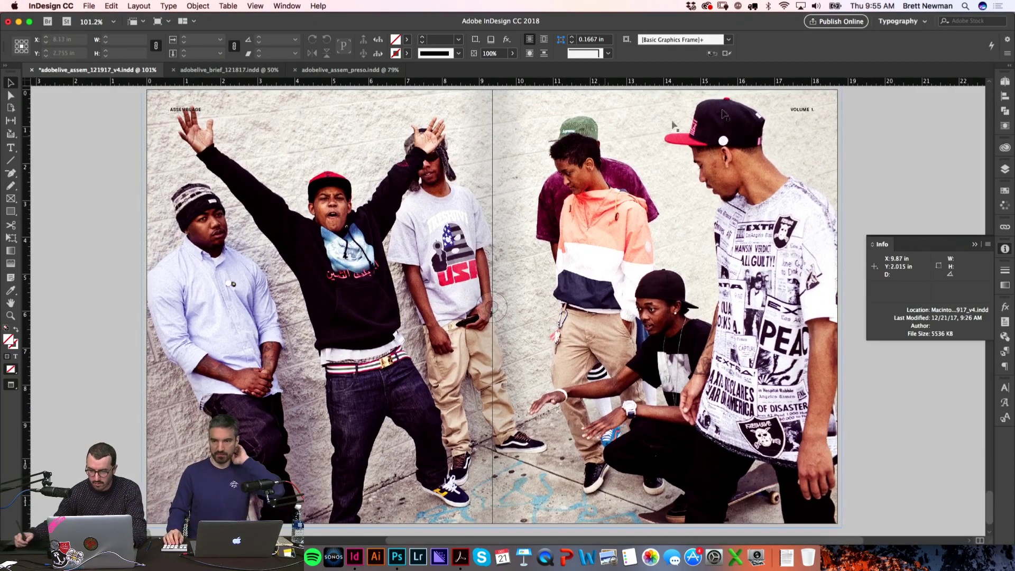
Step: Test Multiply blending on the group photo, revert to Normal, and duplicate spread 19–20 as 21–22
left_click(1001, 97)
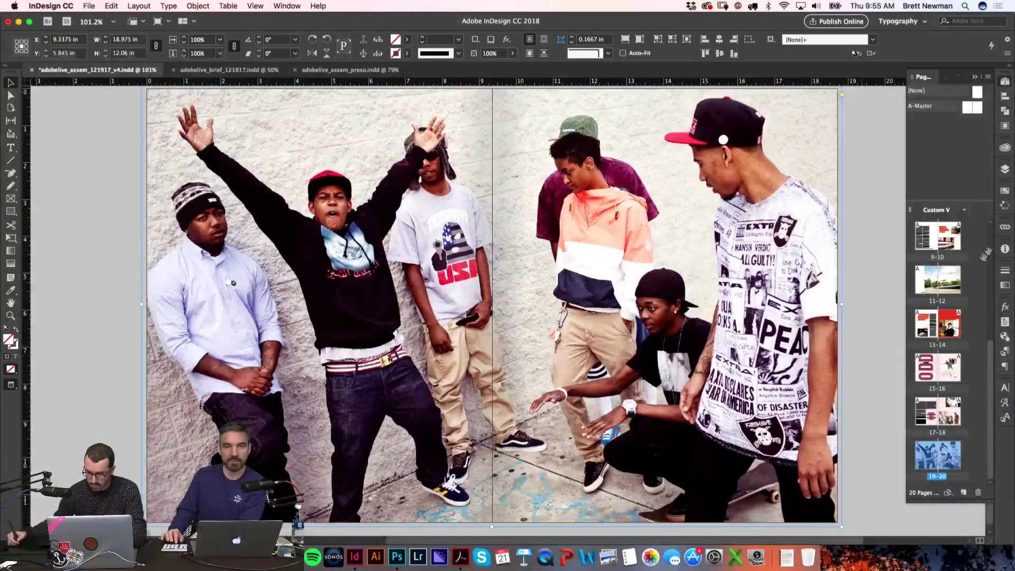
left_click(1006, 306)
left_click(918, 318)
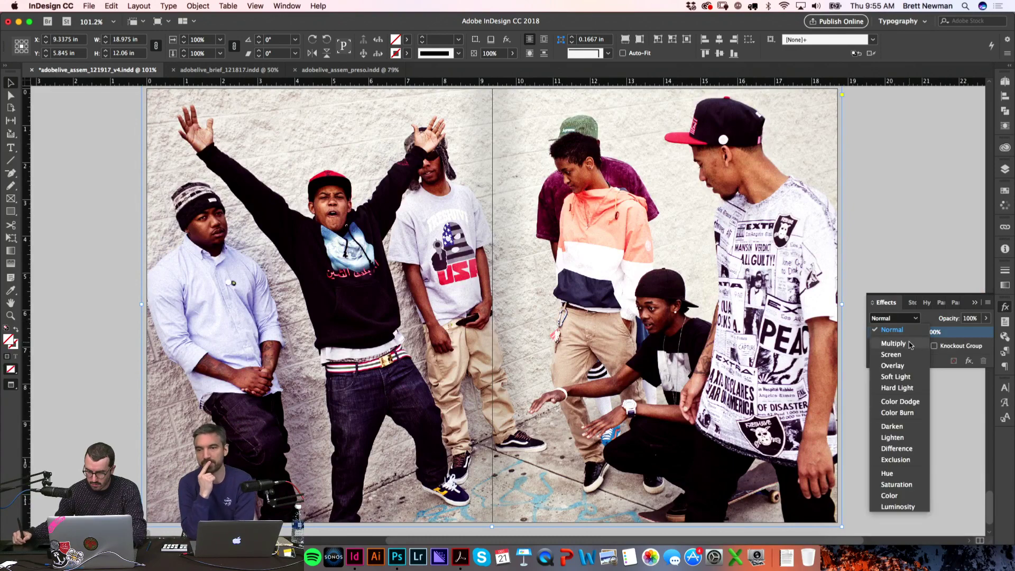
left_click(910, 345)
left_click(913, 318)
left_click(911, 333)
left_click(1006, 307)
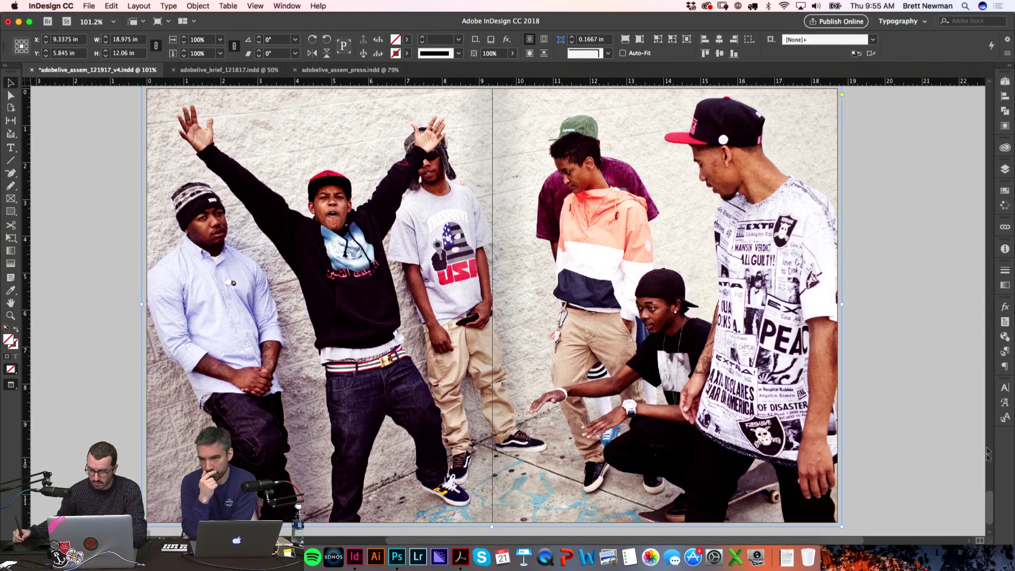
left_click(1006, 81)
left_click_drag(964, 438, 964, 492)
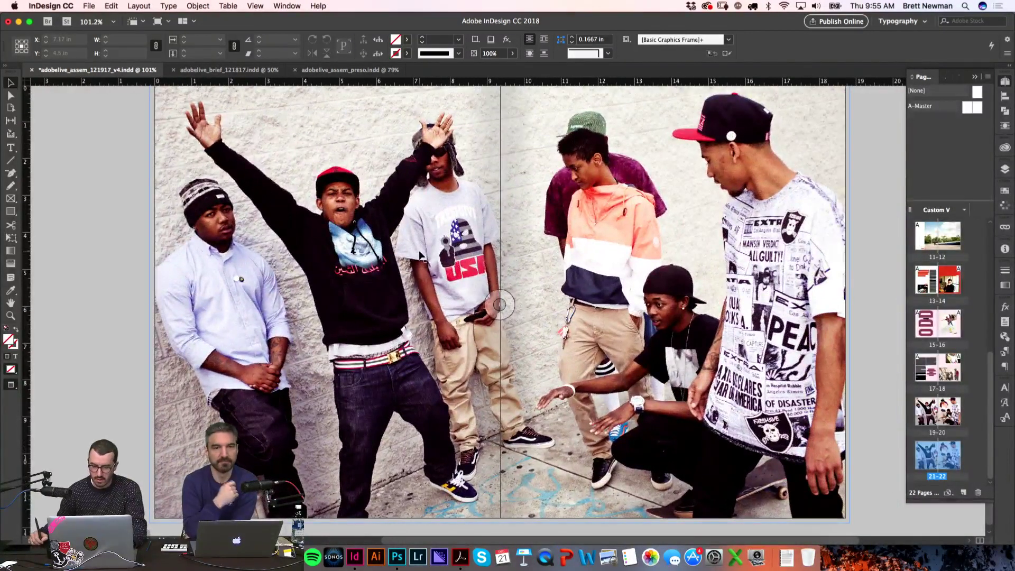
Step: Delete the duplicated group photo from spread 21–22, then look over spreads 17–18 and 19–20
left_click(417, 259)
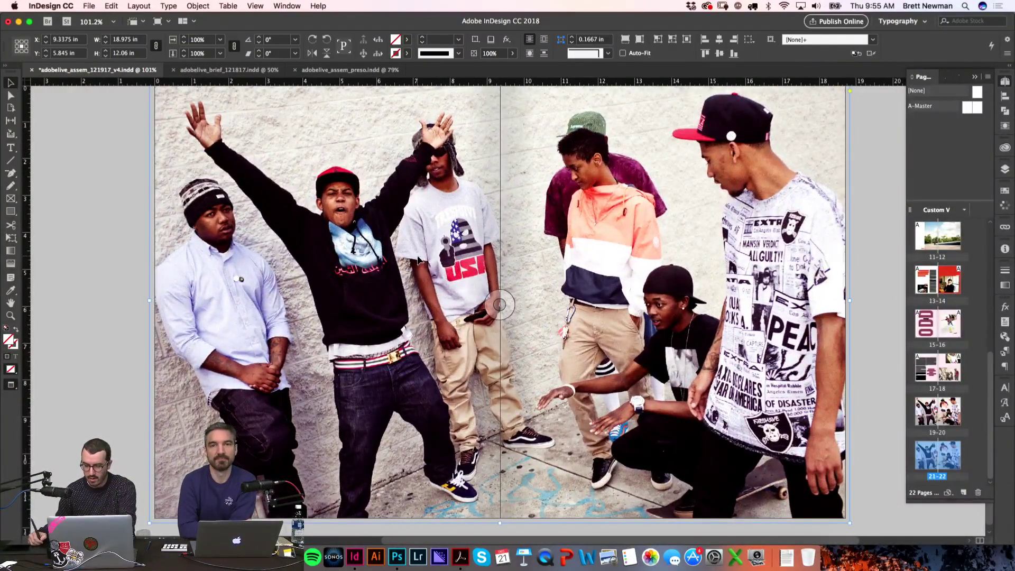
key("BackSpace")
double_click(931, 376)
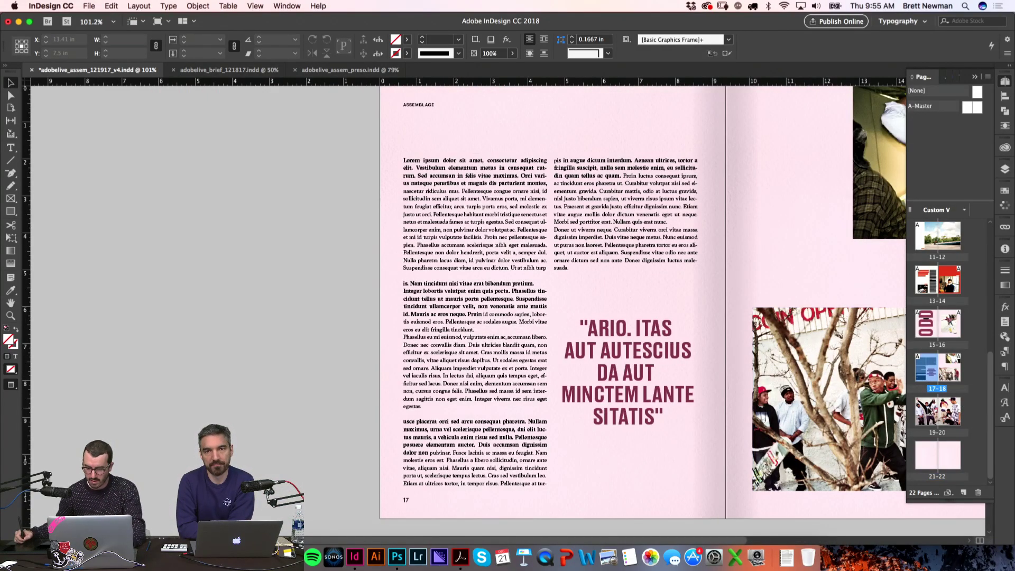
double_click(932, 412)
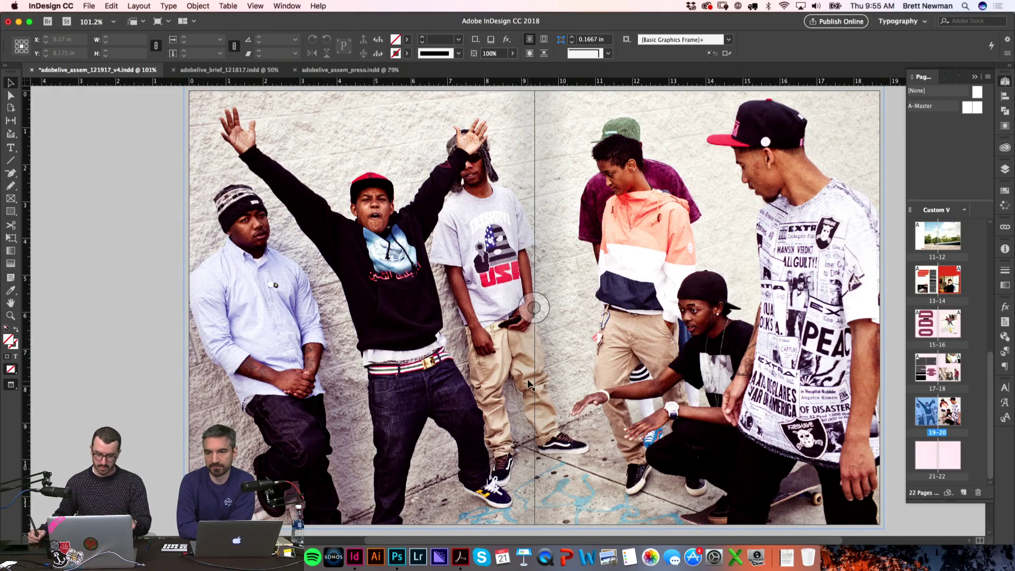
Step: Inspect spread 19–20 at actual size and deselect everything
key("super+1")
scroll(532, 355, "down", 5)
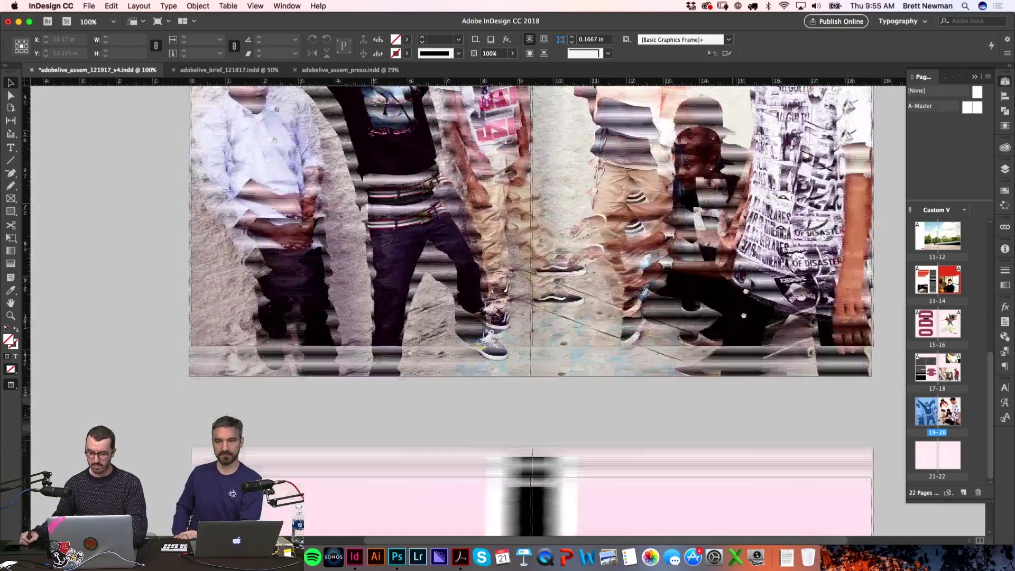
scroll(741, 229, "down", 5)
left_click_drag(651, 283, 648, 232)
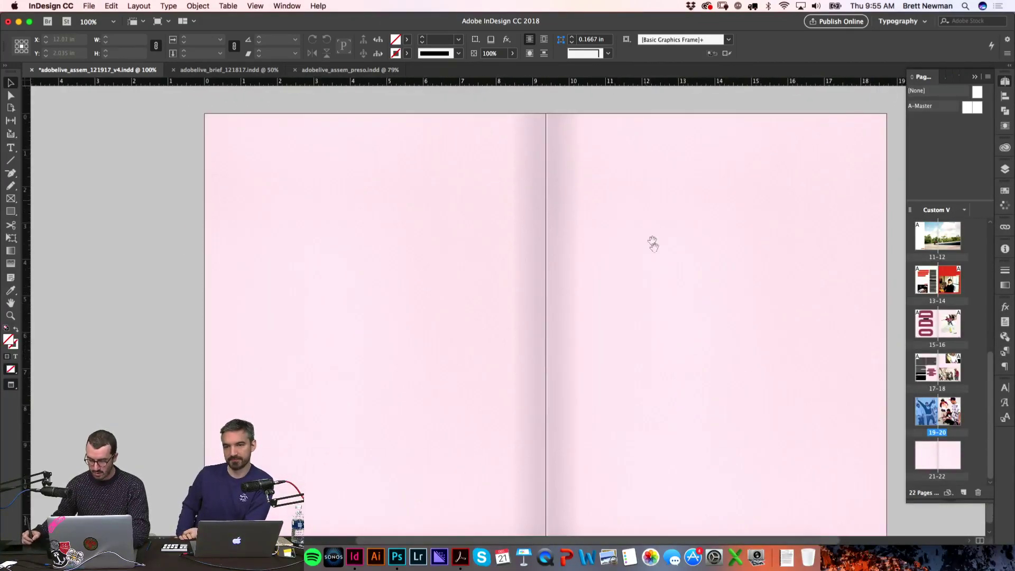
scroll(648, 244, "down", 10)
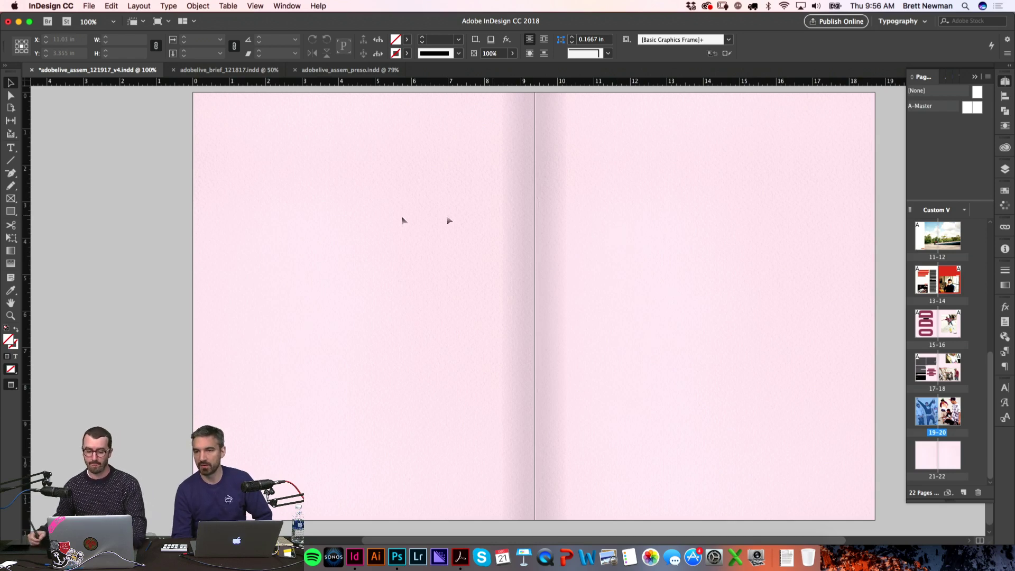
left_click(157, 259)
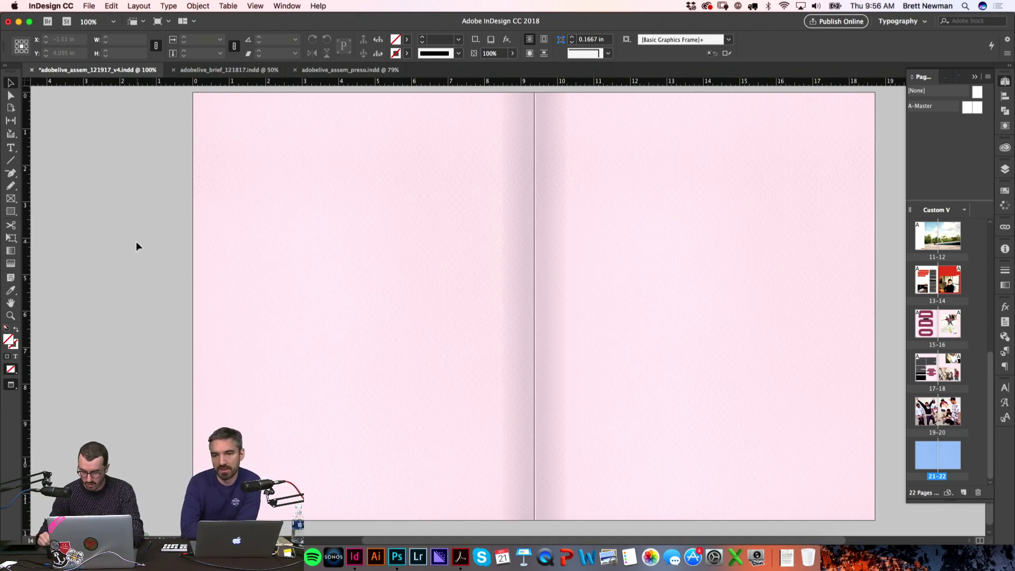
Step: Select the threaded body-text frames on spread 17–18 and move to blank spread 21–22
double_click(934, 367)
left_click(387, 251)
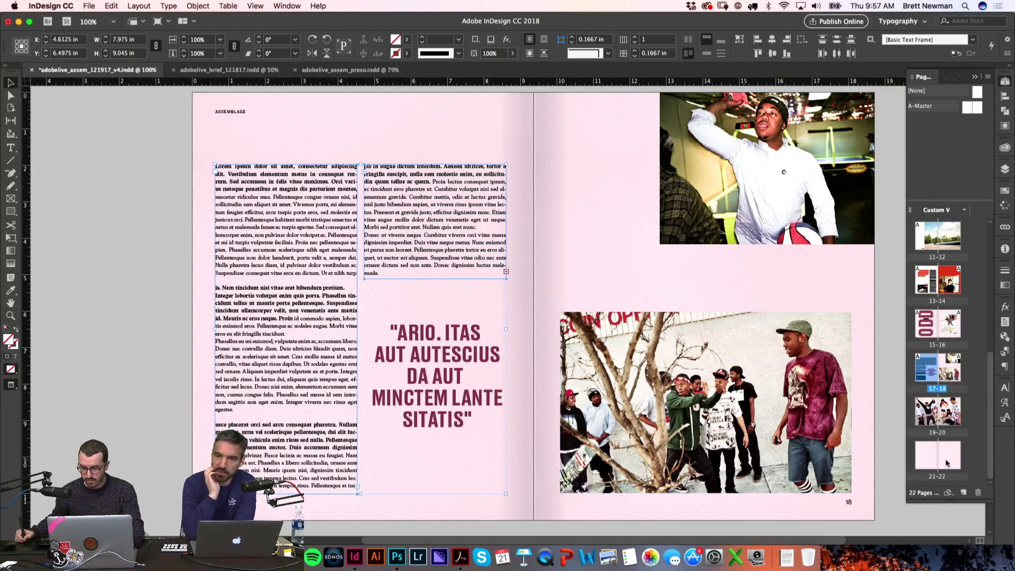
double_click(945, 463)
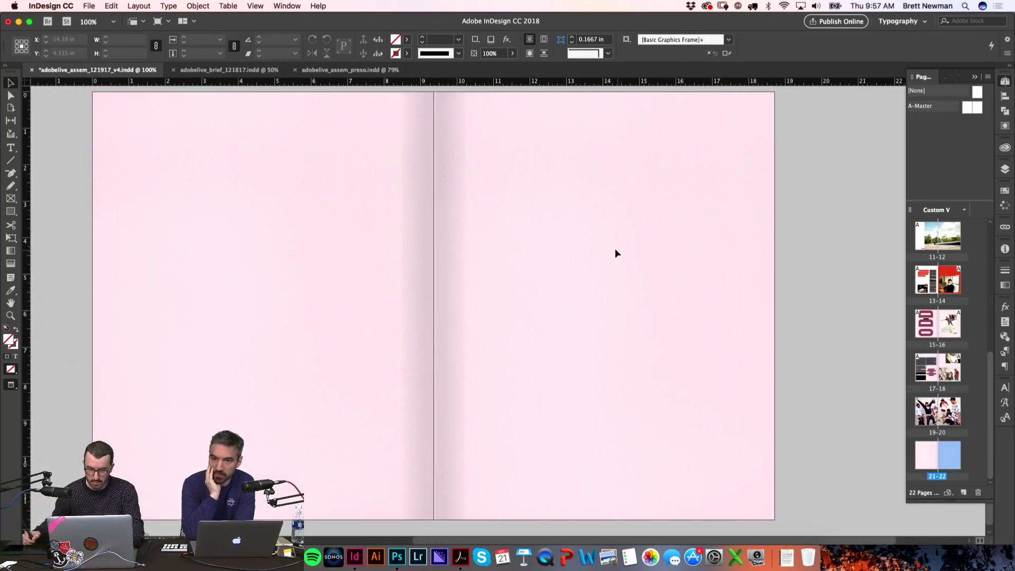
Step: Paste the body-text frames onto spread 21–22 and apply A-Master to both pages
key("super+v")
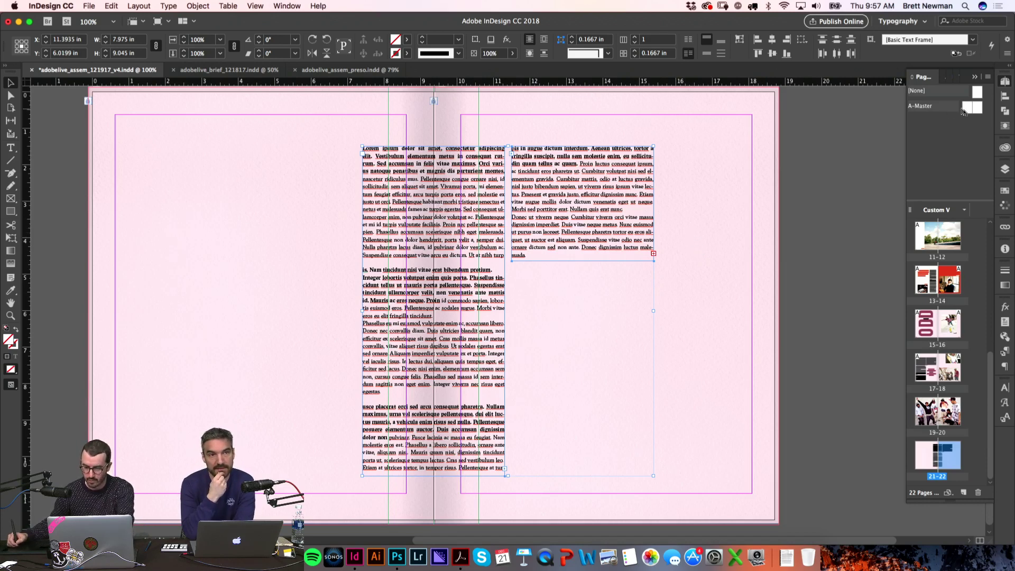
left_click_drag(969, 111, 927, 452)
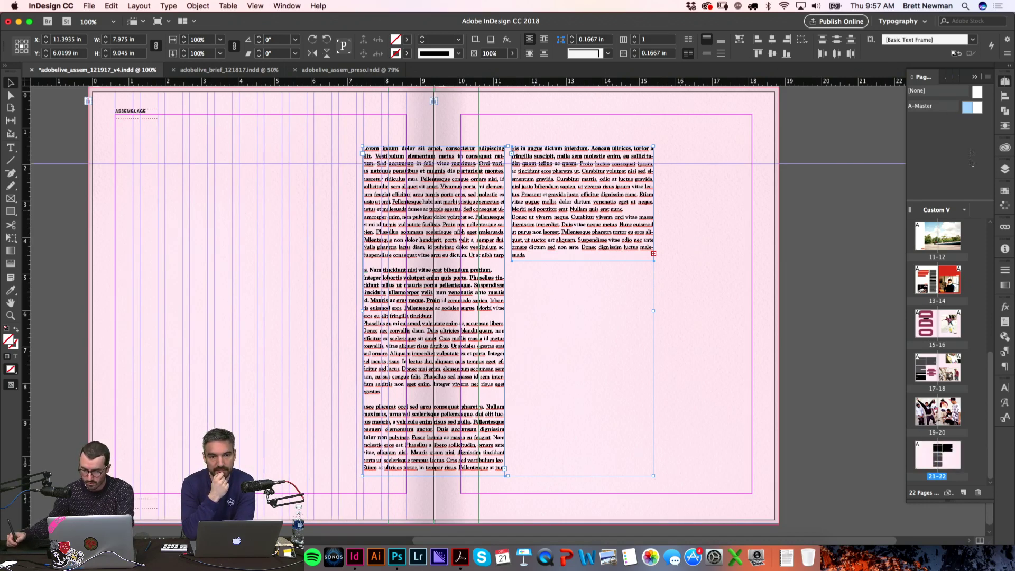
left_click_drag(977, 113, 946, 456)
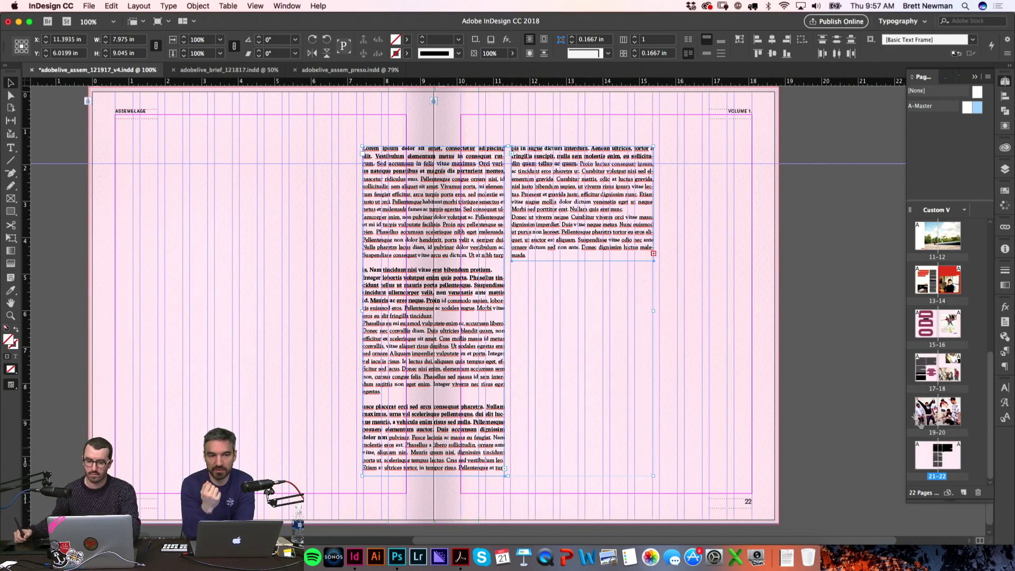
Step: Move the text frame to the right page, delete the second linked frame, and copy it to the left page
left_click_drag(428, 203, 500, 226)
key("BackSpace")
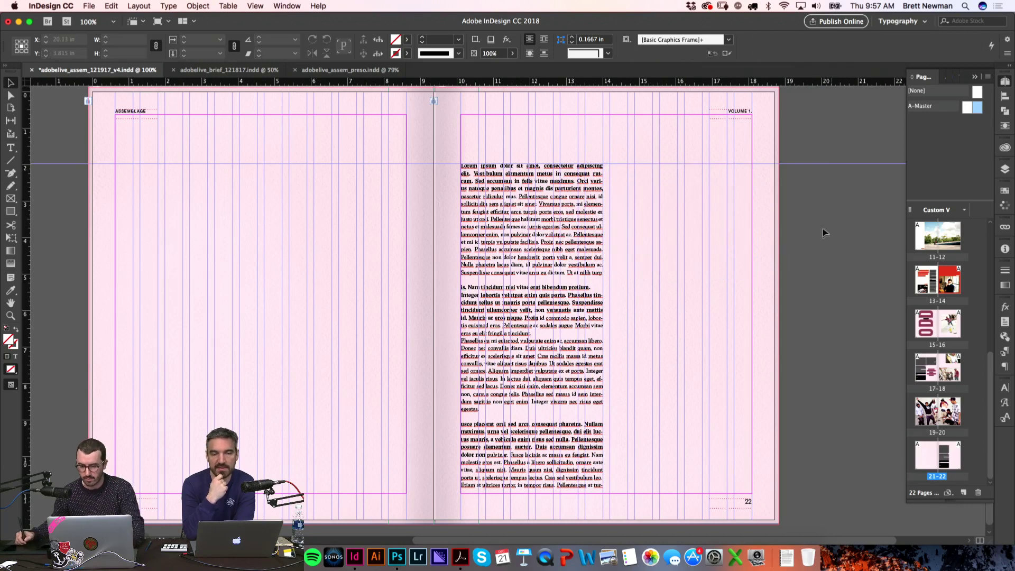
key("w")
left_click(530, 231)
key("w")
left_click_drag(563, 232, 219, 241)
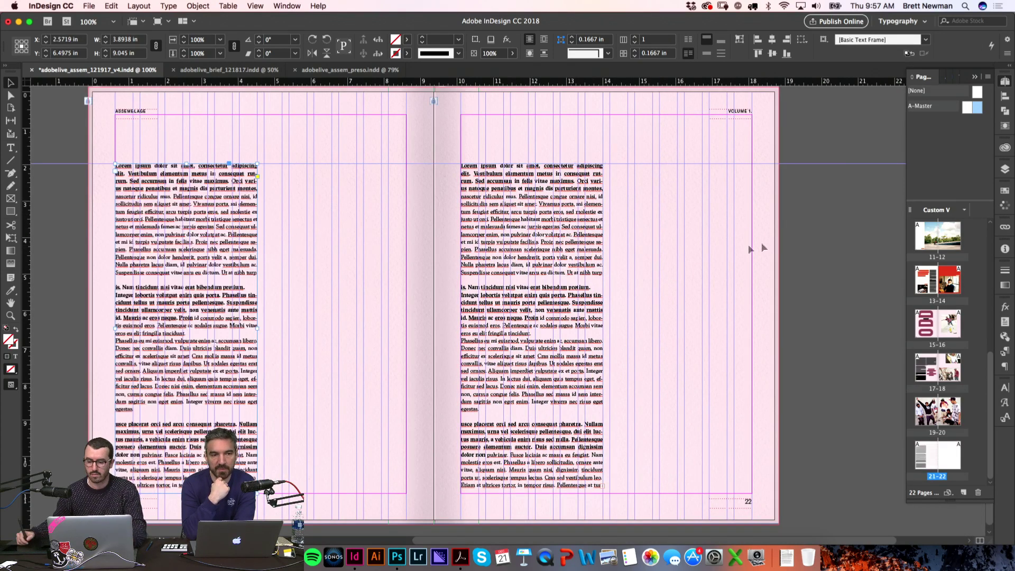
scroll(325, 311, "left", 5)
Step: Replace the left frame's text with pasted body copy and add blank lines between paragraphs
double_click(325, 311)
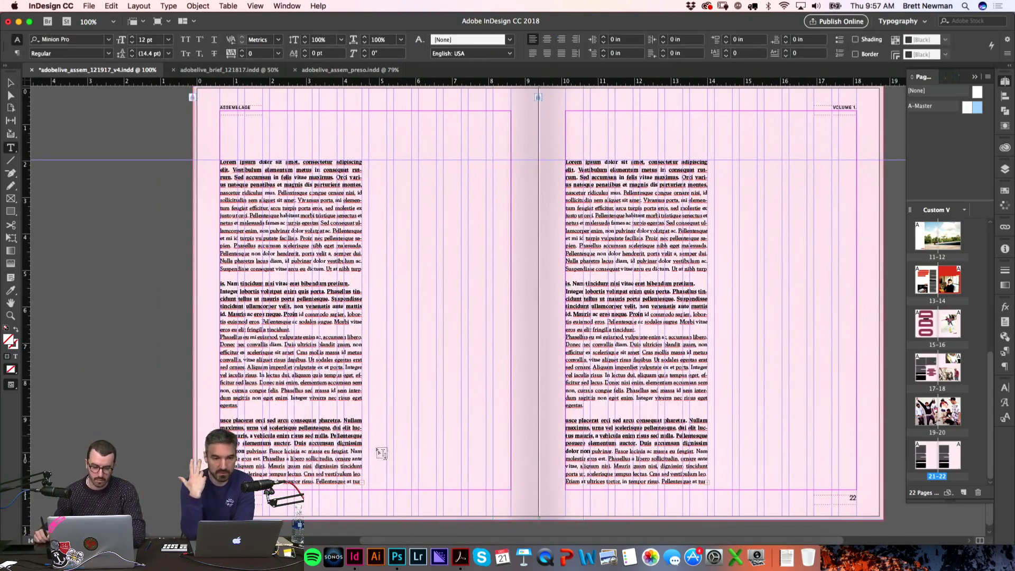
left_click_drag(358, 482, 235, 200)
key("super+a")
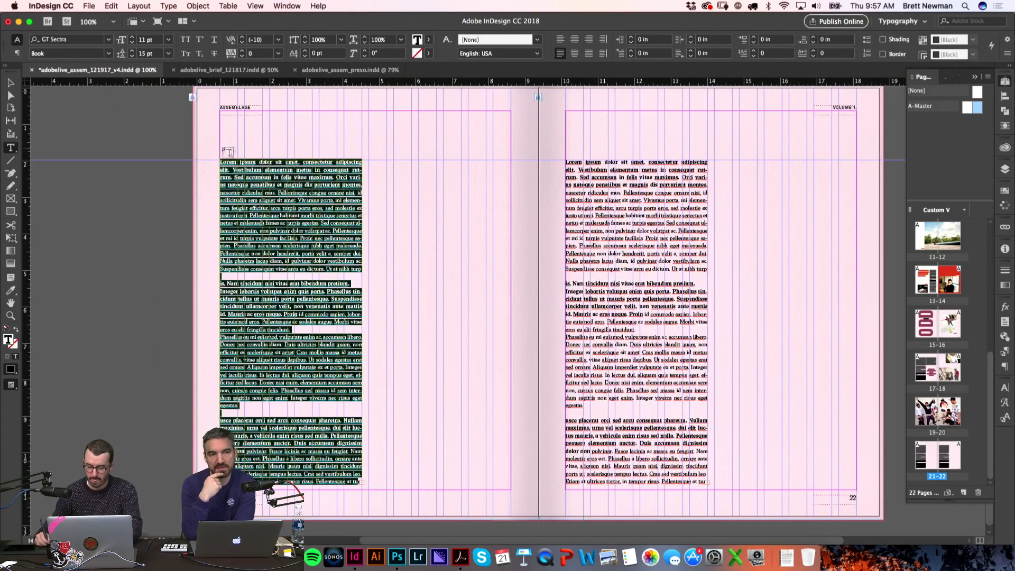
key("super+v")
left_click(326, 367)
key("Return")
left_click(254, 270)
key("Return")
Step: Zoom into the left column and set the Donec maximus opening lines in GT Sectra Bold
key("Escape")
key("w")
key("z")
left_click_drag(170, 147, 518, 305)
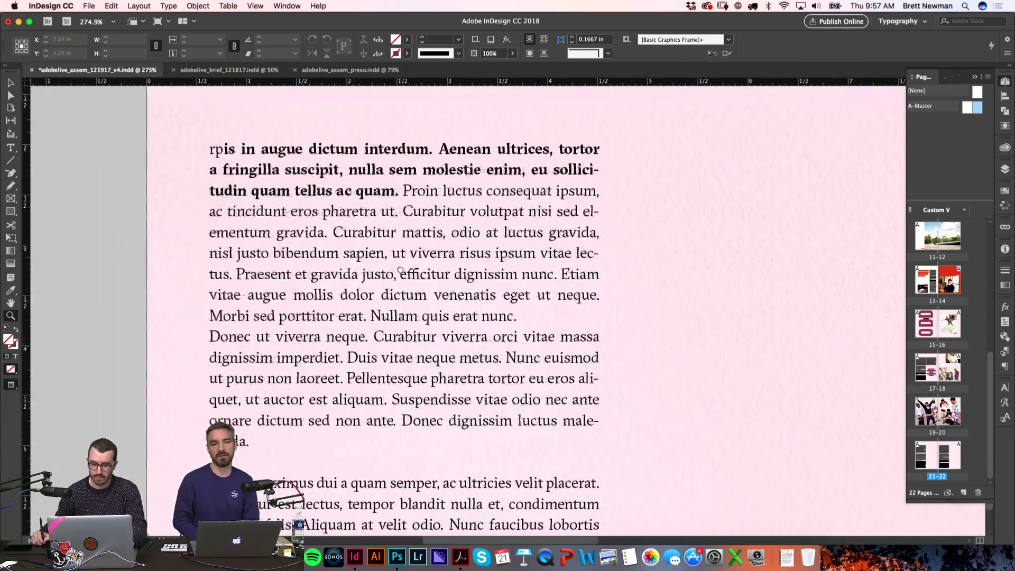
scroll(334, 311, "down", 5)
scroll(335, 311, "up", 1)
key("t")
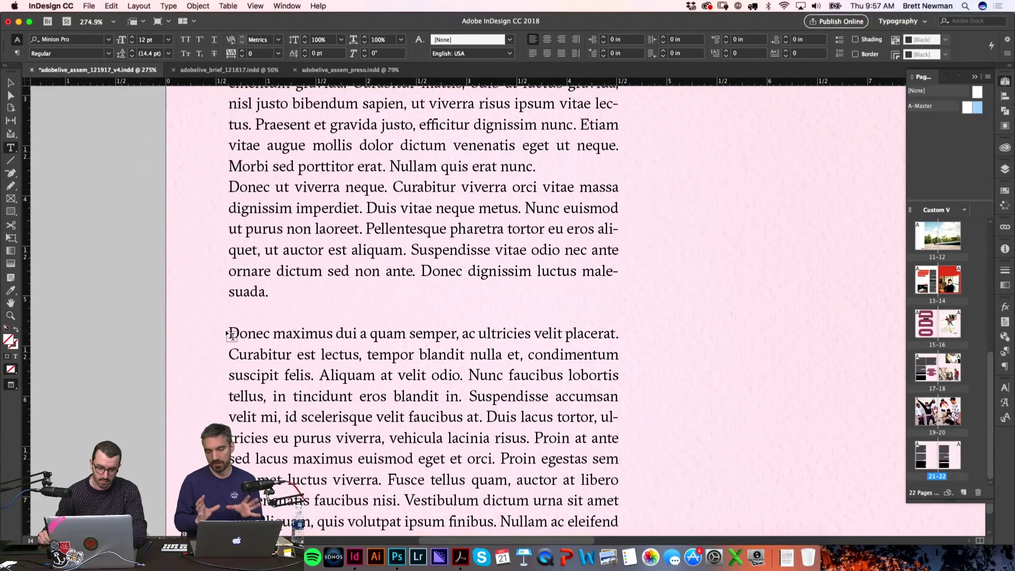
left_click_drag(229, 333, 432, 397)
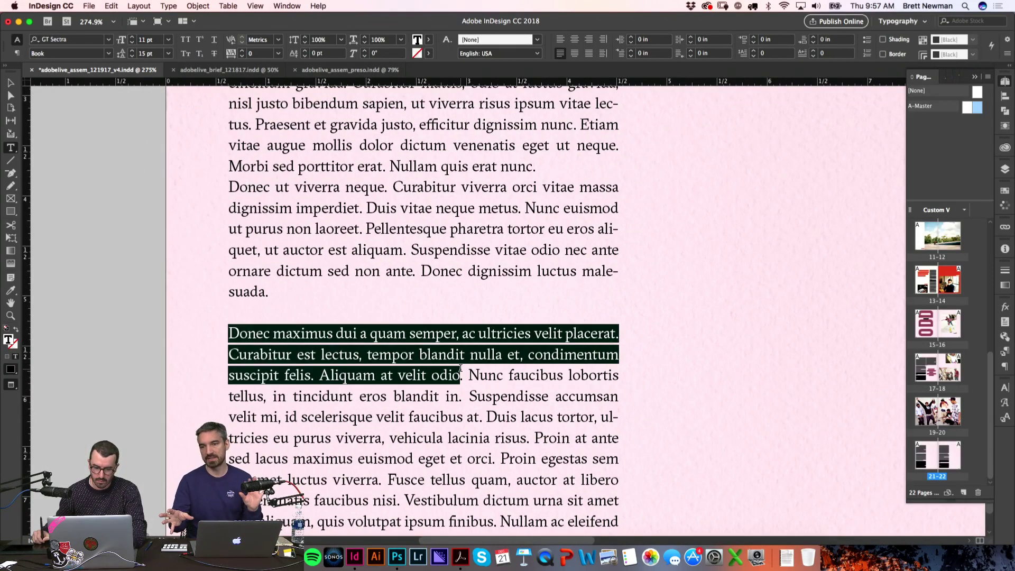
left_click(1008, 403)
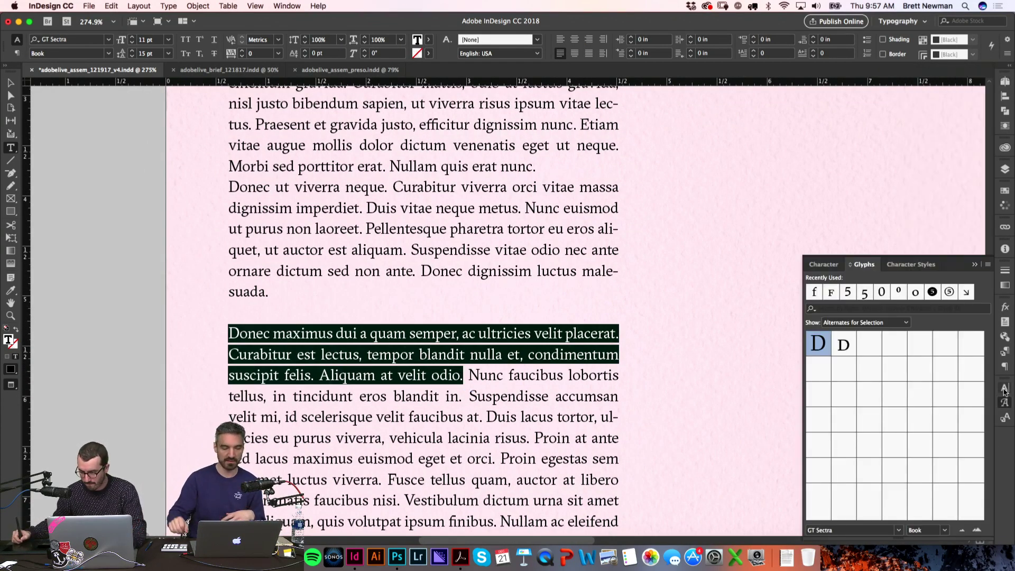
left_click(1006, 388)
left_click(984, 411)
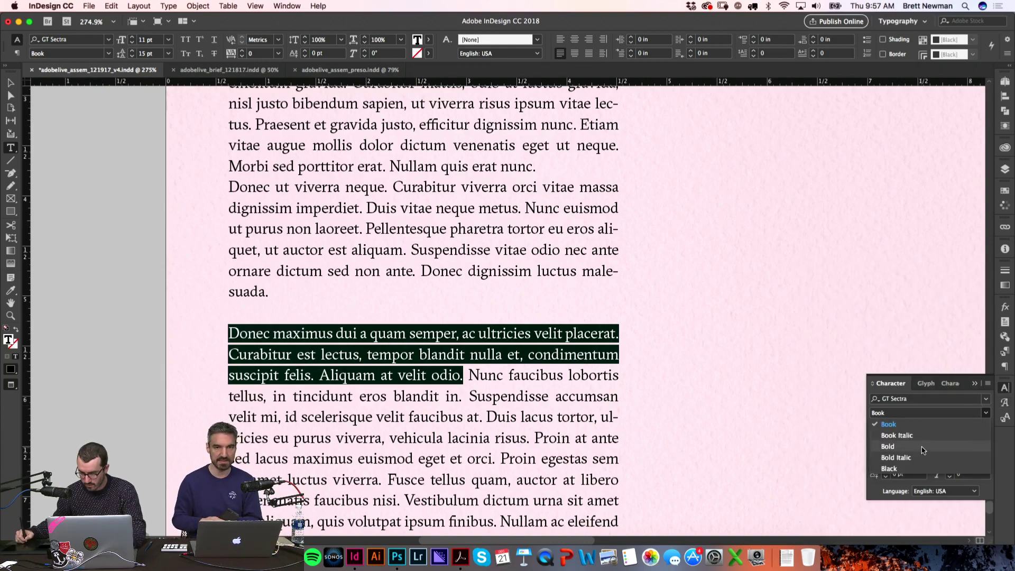
left_click(923, 444)
Step: Make the Fusce mollis opening sentence Bold, then fit the whole spread in the window
left_click(802, 381)
scroll(707, 356, "down", 10)
scroll(707, 356, "left", 2)
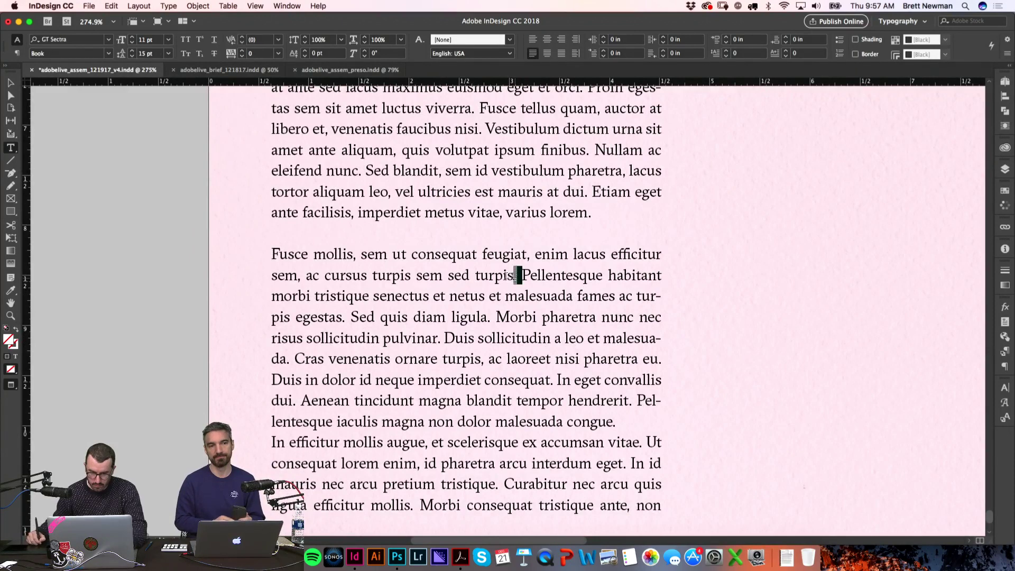
left_click_drag(515, 277, 271, 258)
left_click(1008, 403)
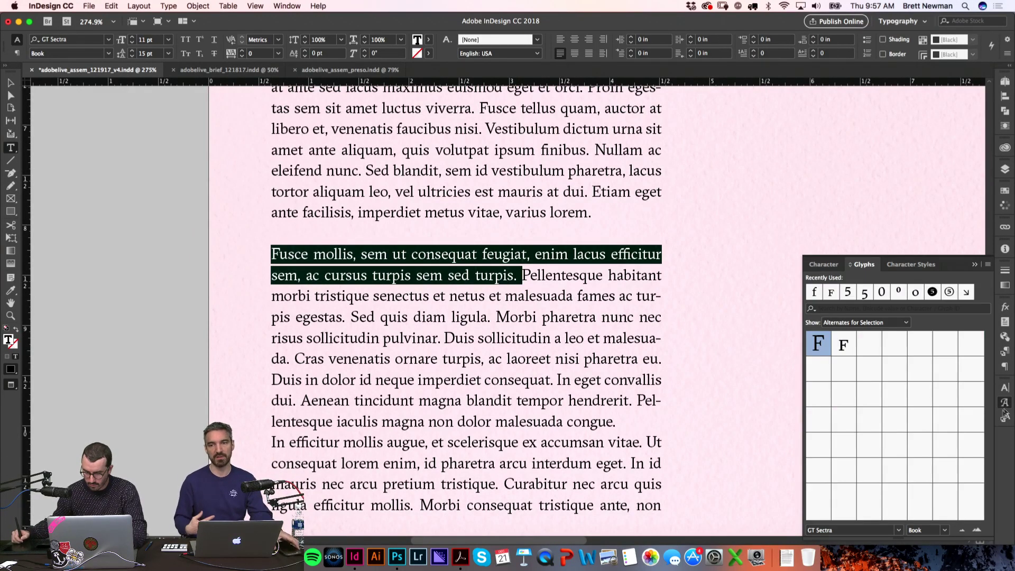
left_click(1003, 390)
left_click(986, 414)
left_click(888, 447)
left_click(227, 304)
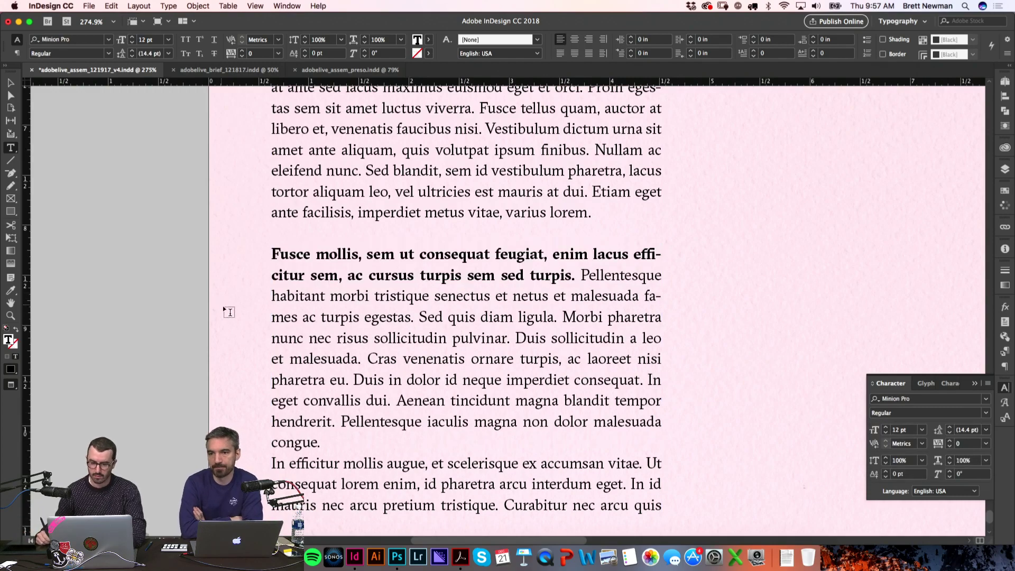
key("w")
key("super+0")
left_click(1005, 387)
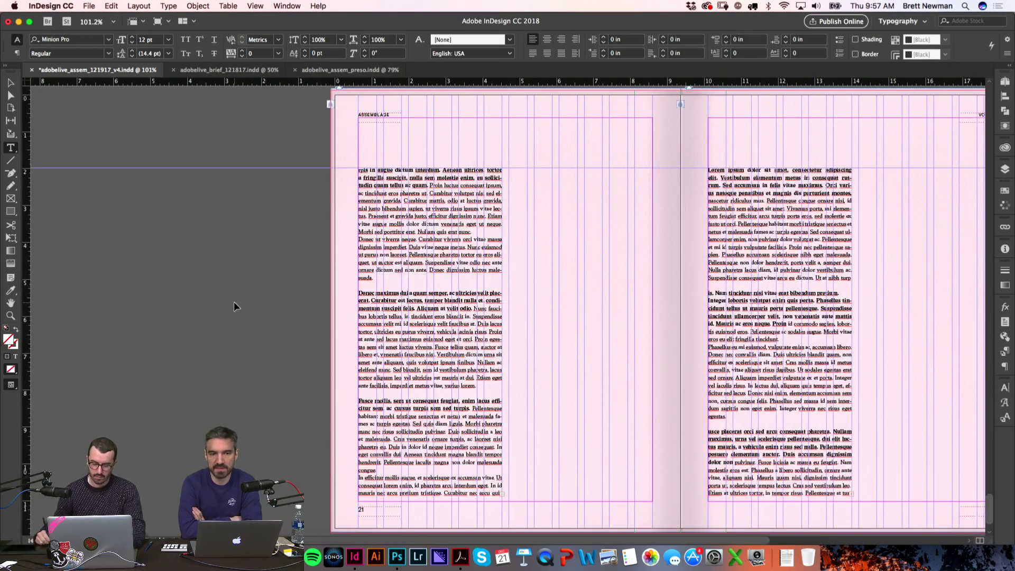
Step: Switch to Finder, open the Sequence folder and select SHEFF_71356_18.jpg
key("super+Tab")
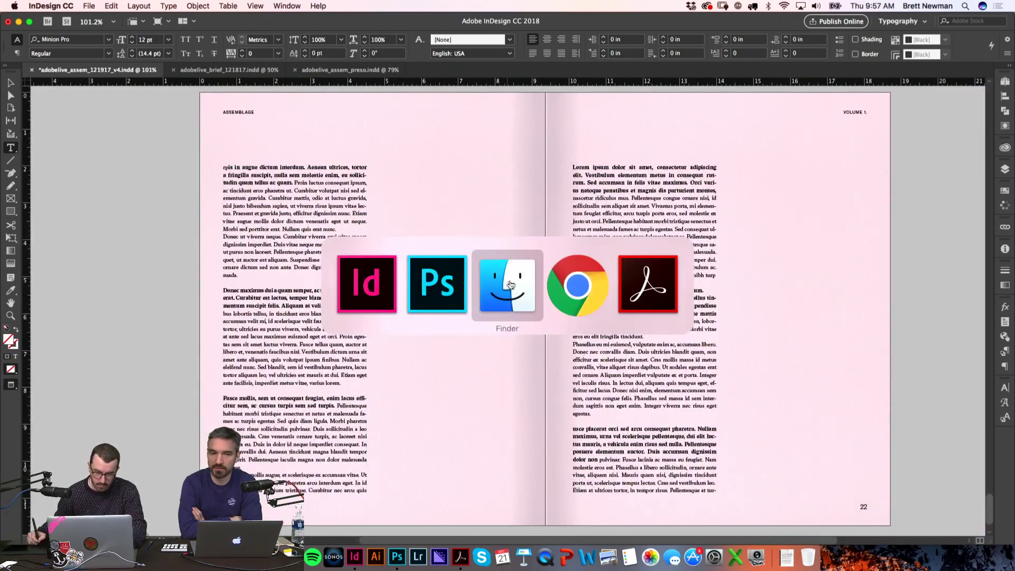
left_click(508, 283)
left_click(589, 194)
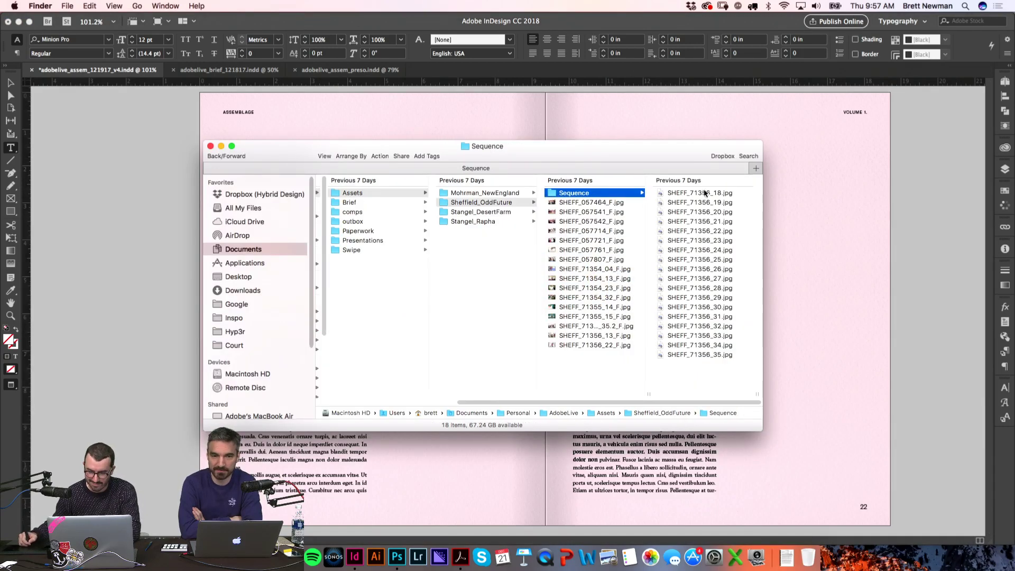
key("Right")
key("Down")
key("Down")
key("Down")
key("Down")
key("Down")
key("Down")
key("Down")
key("Down")
key("Down")
key("Down")
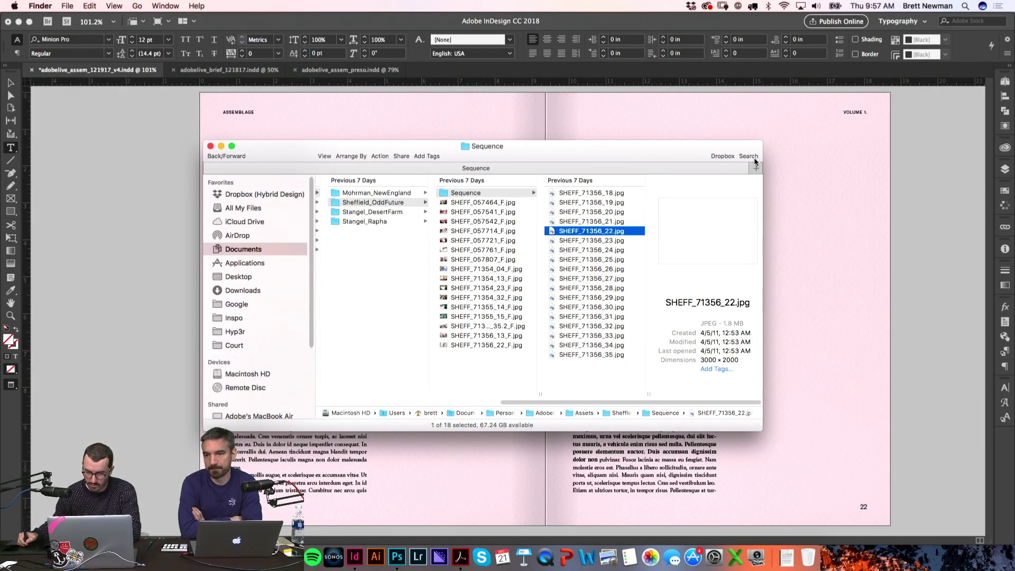
key("Down")
key("Down")
key("Down")
key("Down")
key("Down")
key("Down")
key("Down")
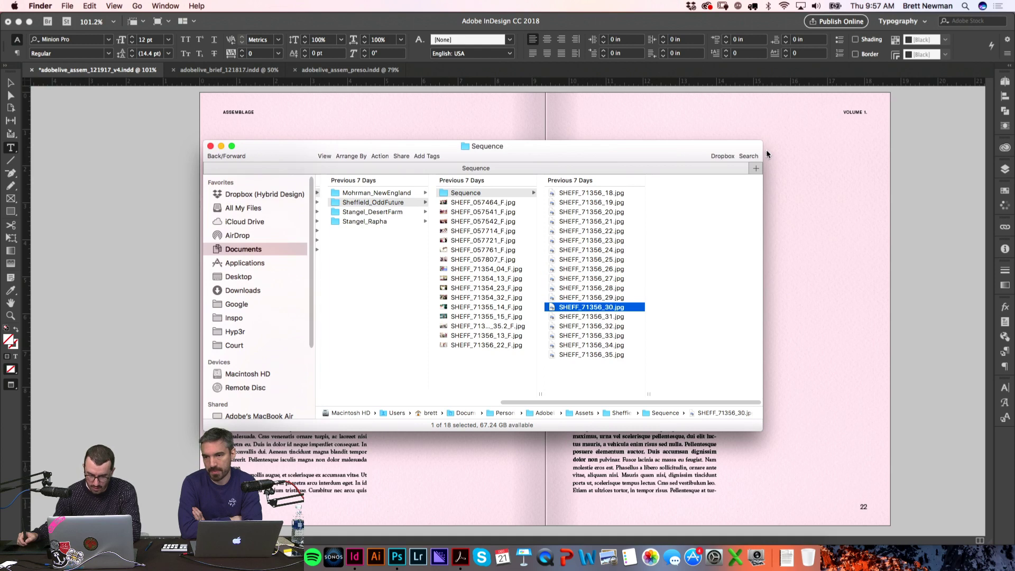
left_click(631, 194)
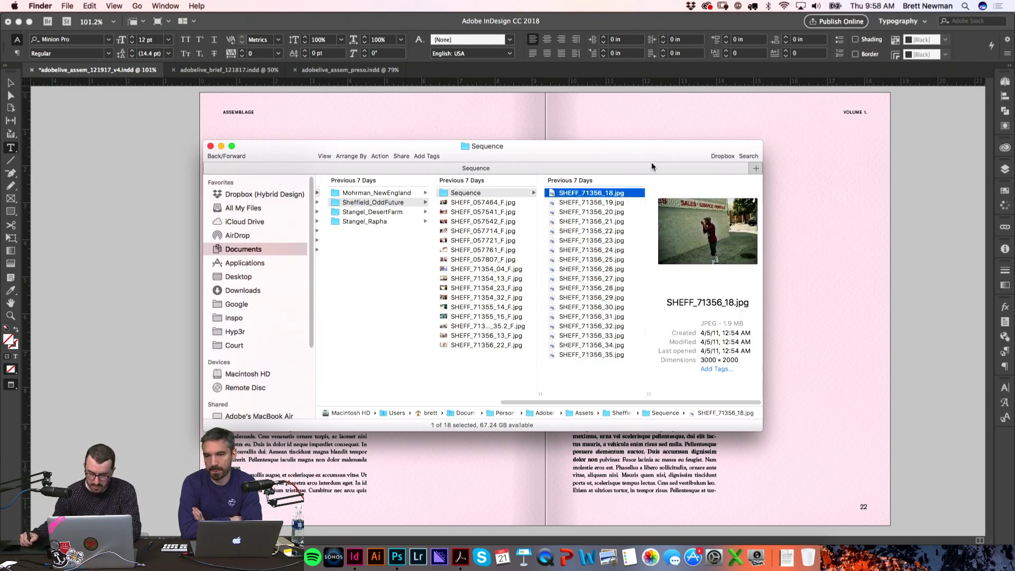
Step: Quick Look through the SHEFF_71356 street photos, ending back on SHEFF_71356_20.jpg
key("space")
key("Down")
key("Down")
key("Down")
key("Down")
key("Down")
key("Down")
key("Down")
key("Down")
key("Down")
key("Down")
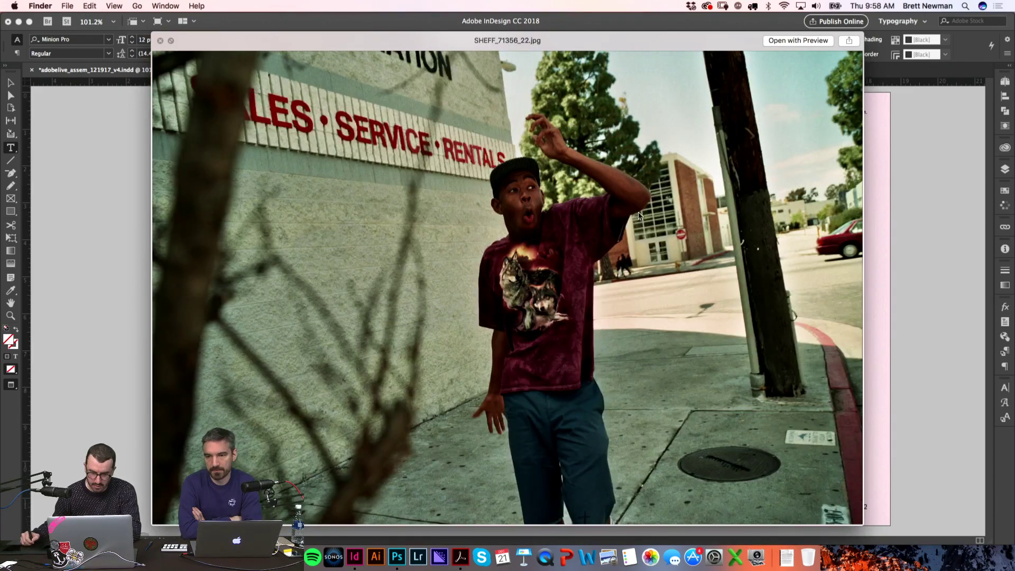
key("Down")
key("Down")
key("Down")
key("Down")
key("Down")
key("Down")
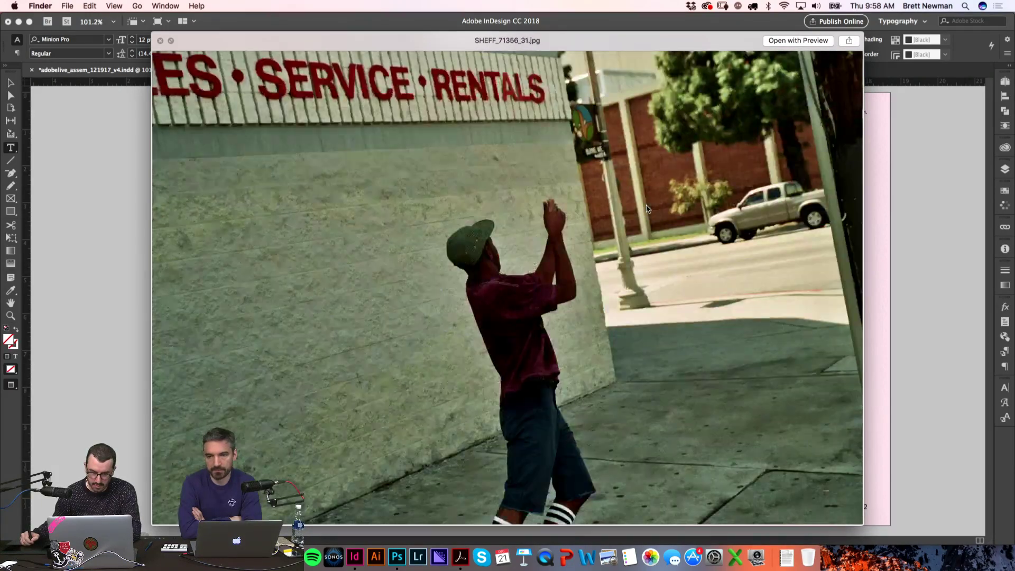
key("Down")
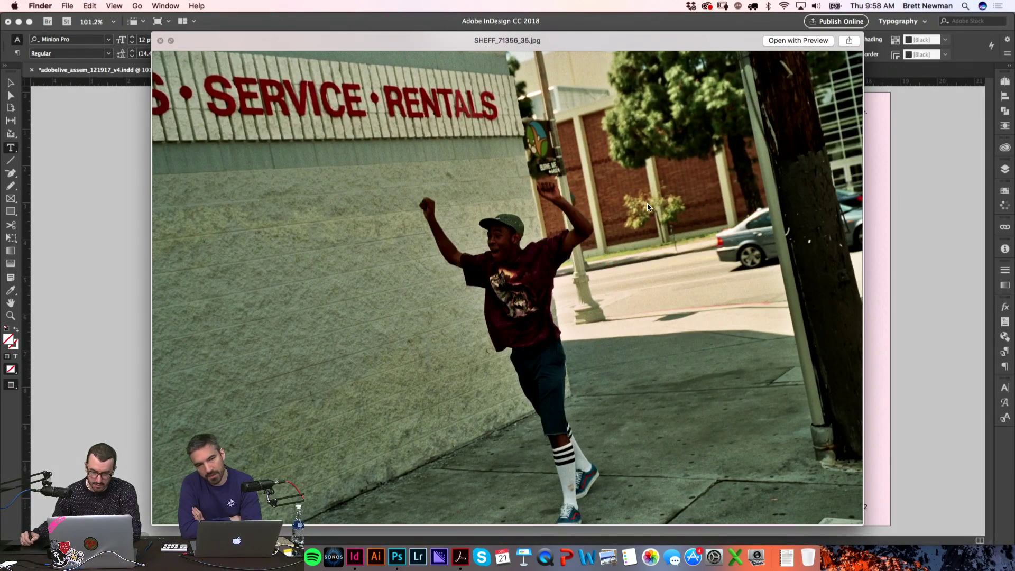
key("Up")
key("Up")
key("Up")
key("Up")
key("Up")
key("Up")
key("Up")
key("Up")
key("Up")
key("Up")
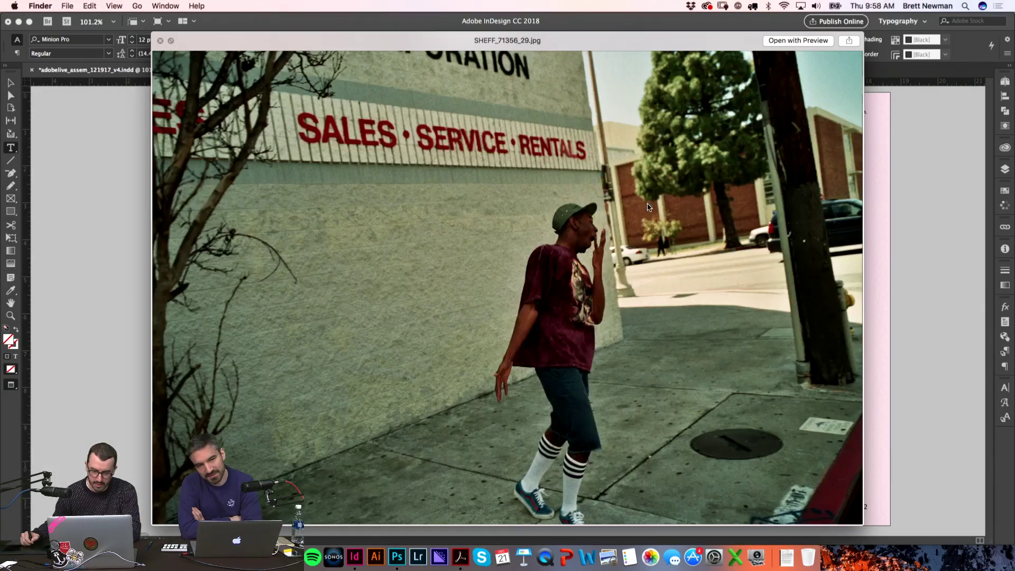
key("Up")
key("Up")
key("Up")
key("Up")
key("Up")
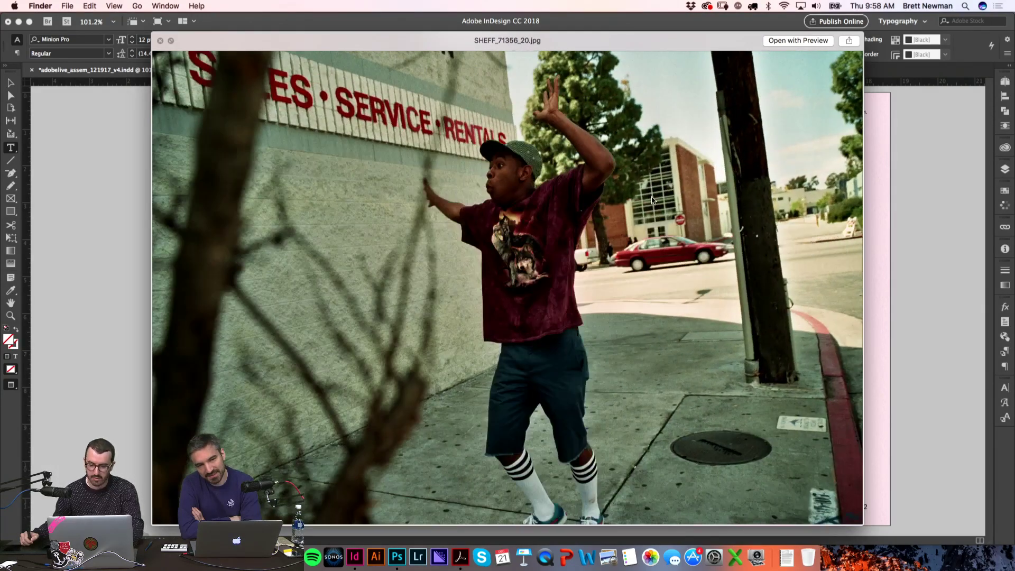
key("space")
Step: Drag SHEFF_71356_18.jpg onto the InDesign spread and zoom in on the left page
left_click_drag(523, 140, 715, 181)
left_click_drag(775, 236, 487, 199)
left_click_drag(353, 152, 457, 217)
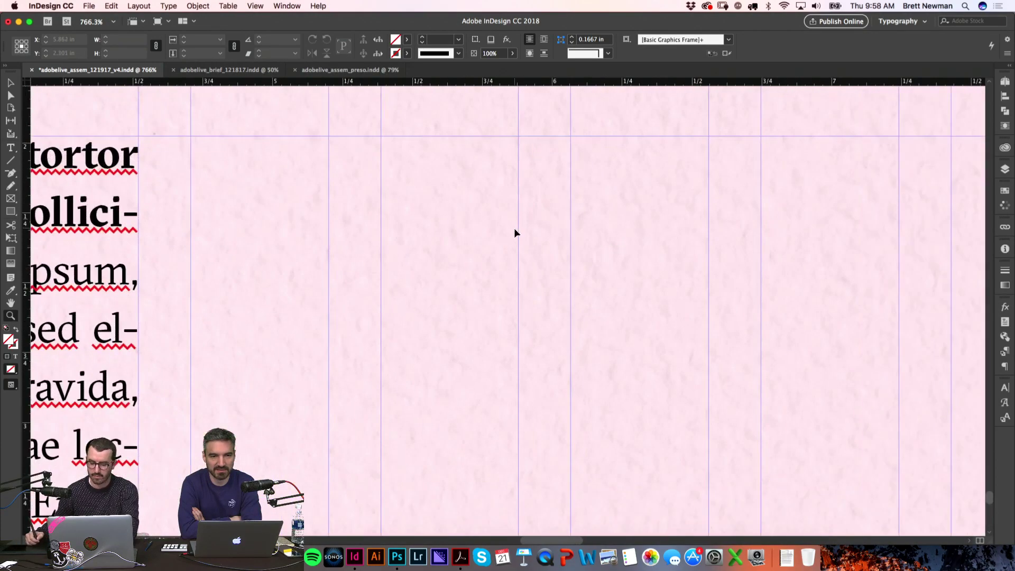
Step: Place the SHEFF_71356_18.jpg street photo on the left page, page 21
key("super+2")
key("super+Tab")
mouse_move(747, 234)
left_mouse_down()
mouse_move(769, 359)
mouse_move(528, 248)
mouse_move(426, 268)
mouse_move(613, 341)
mouse_move(712, 394)
left_mouse_up()
key("w")
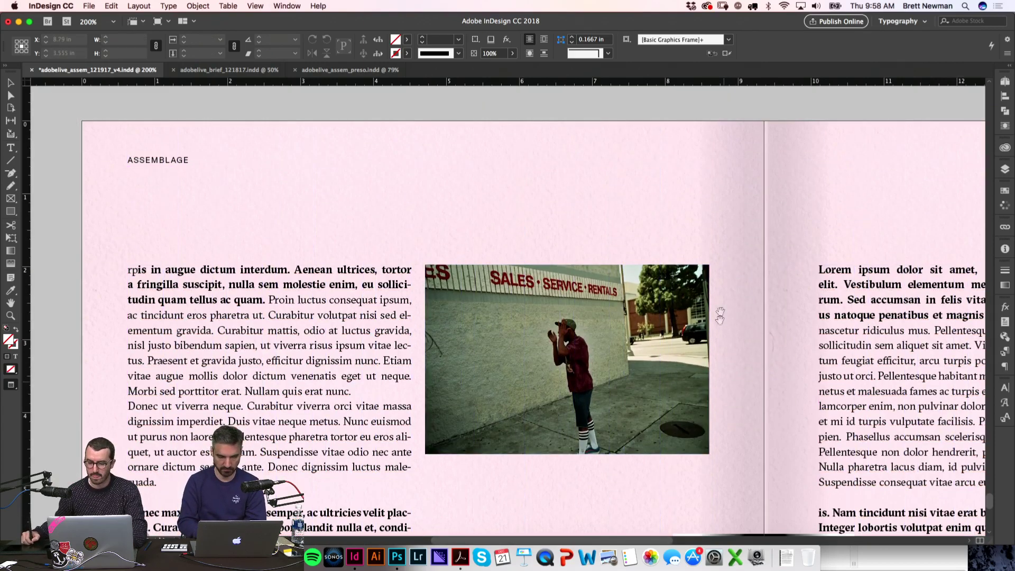
scroll(719, 331, "down", 2)
left_click_drag(719, 332, 549, 282)
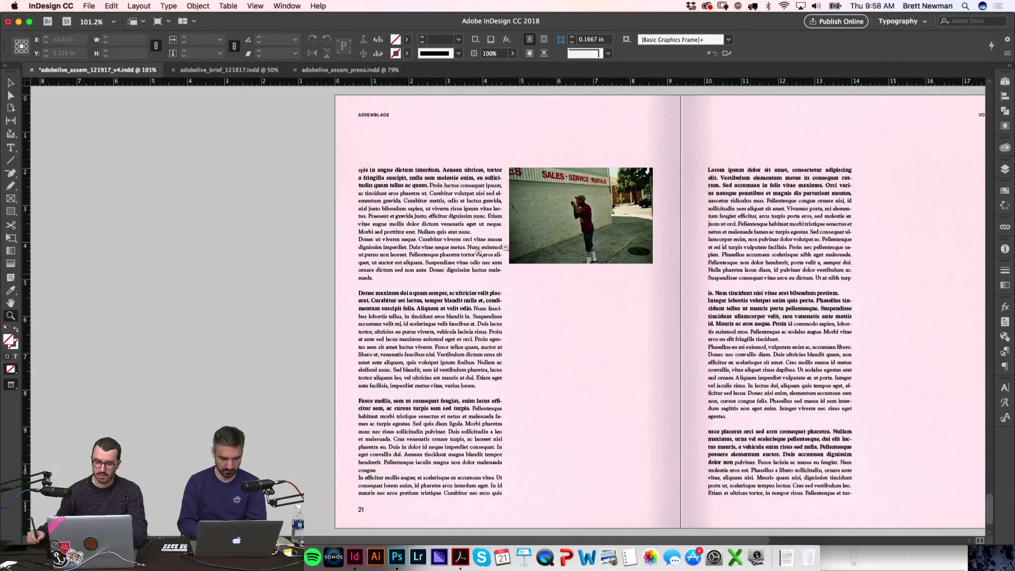
scroll(450, 261, "right", 3)
key("w")
Step: Scale the photo proportionally to about 2.5263 × 1.6842 in and align it with the top text line
left_click(516, 257)
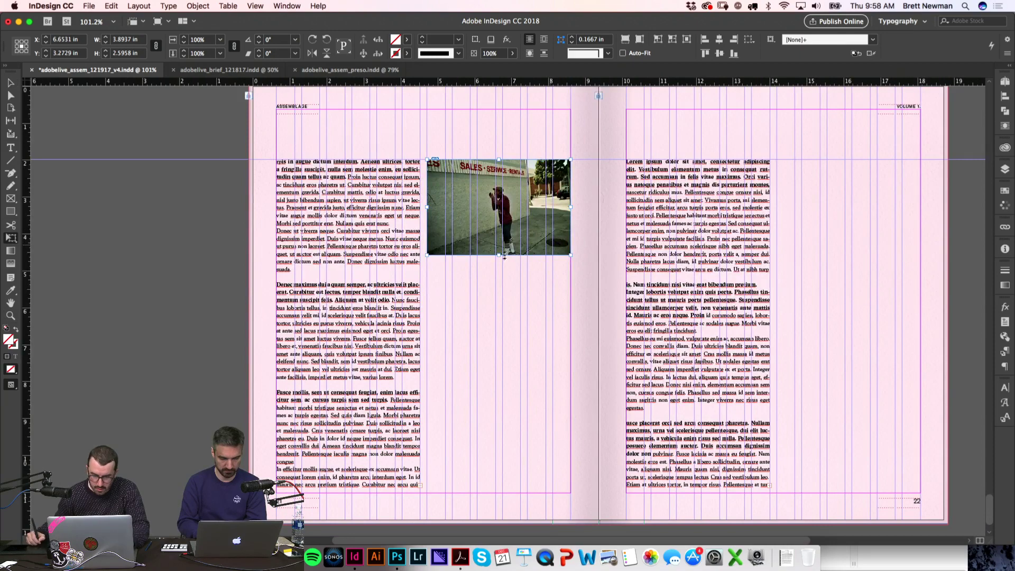
left_click_drag(500, 256, 497, 242)
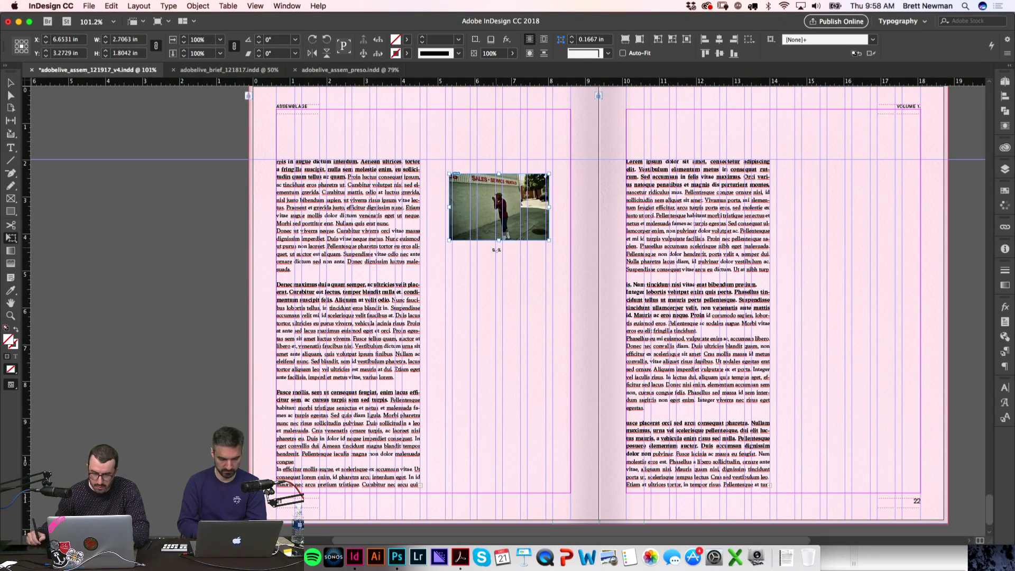
left_click(519, 274)
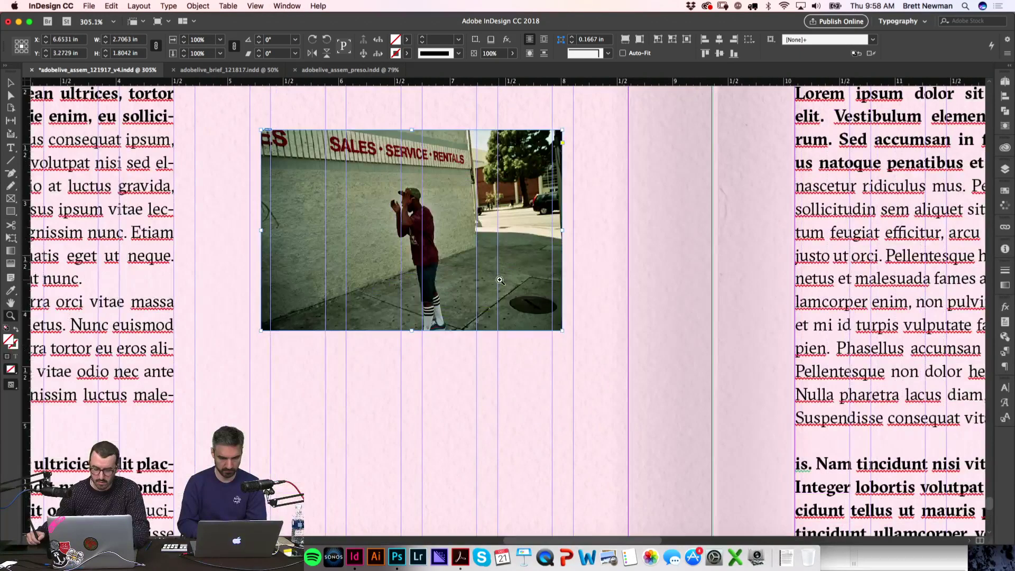
left_click_drag(413, 332, 412, 323)
scroll(422, 357, "up", 3)
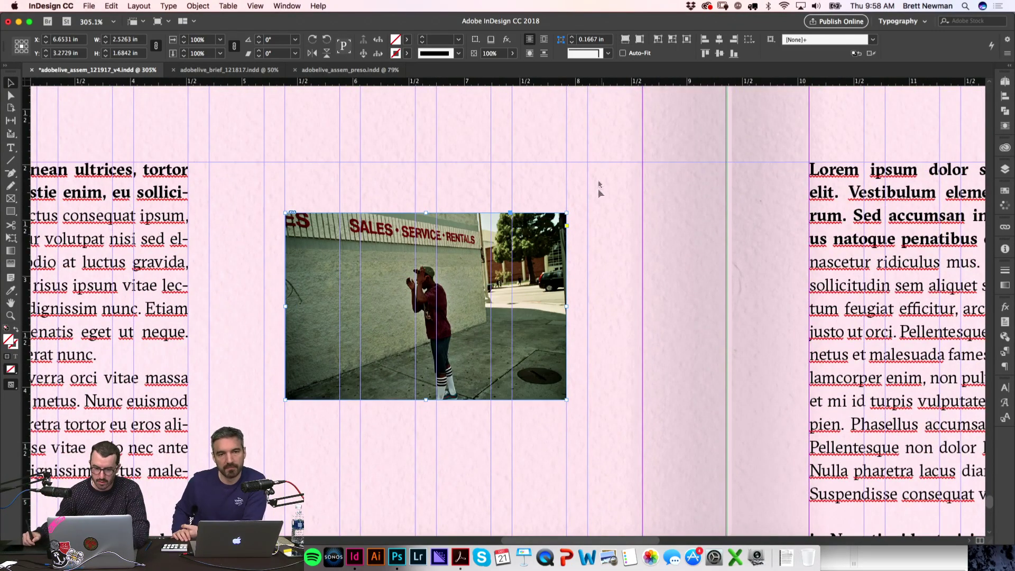
left_click_drag(532, 236, 532, 187)
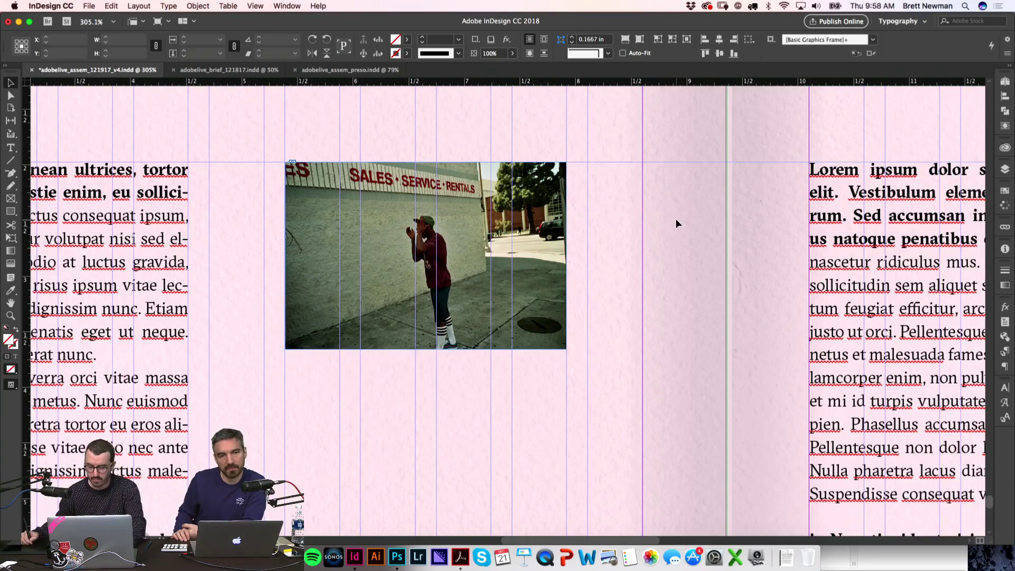
scroll(676, 218, "down", 5)
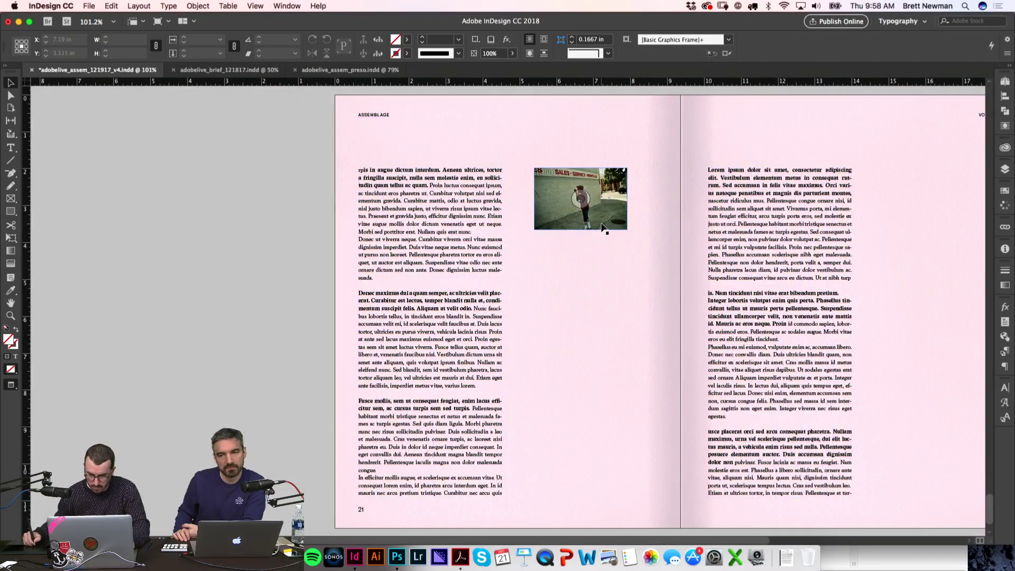
Step: Duplicate the photo frame below the original and replace its image with SHEFF_71356_19.jpg
left_click_drag(603, 229, 602, 297)
key("super+d")
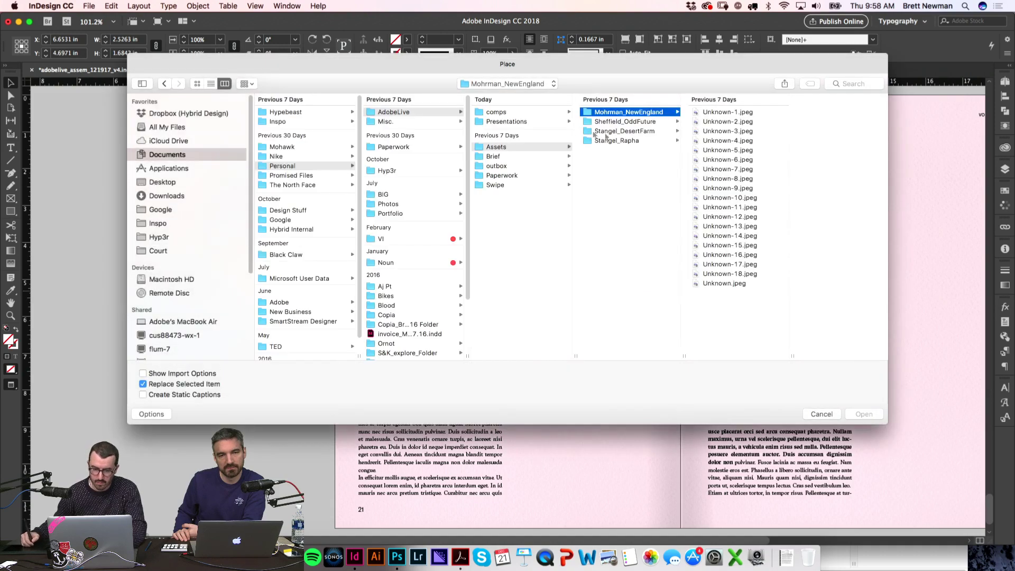
left_click(649, 124)
key("Right")
key("Right")
key("Down")
key("Return")
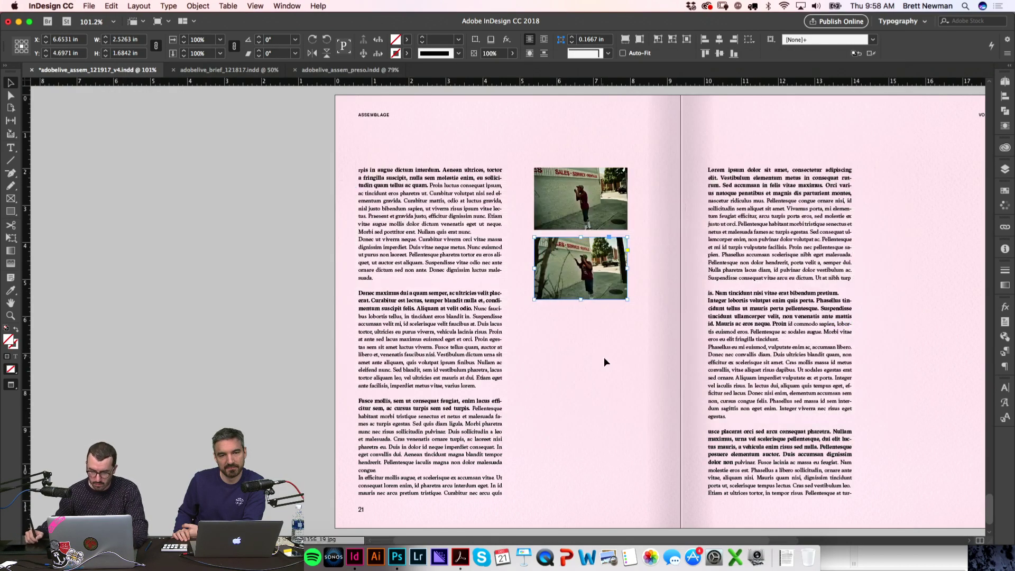
scroll(603, 298, "up", 5)
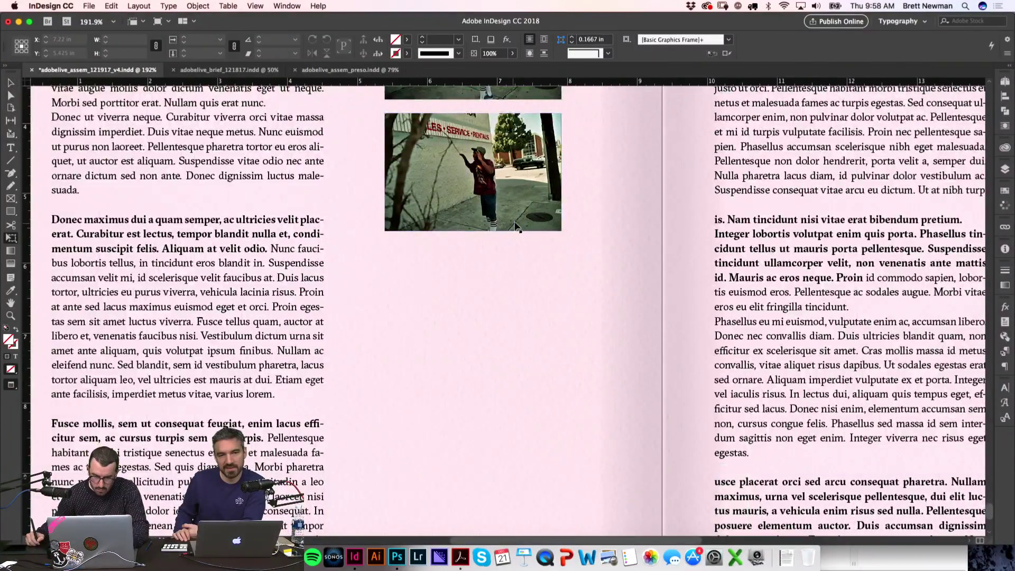
Step: Duplicate the lower photo frame beneath it and swap in a neighbouring Sequence photo
left_click_drag(516, 226, 525, 358)
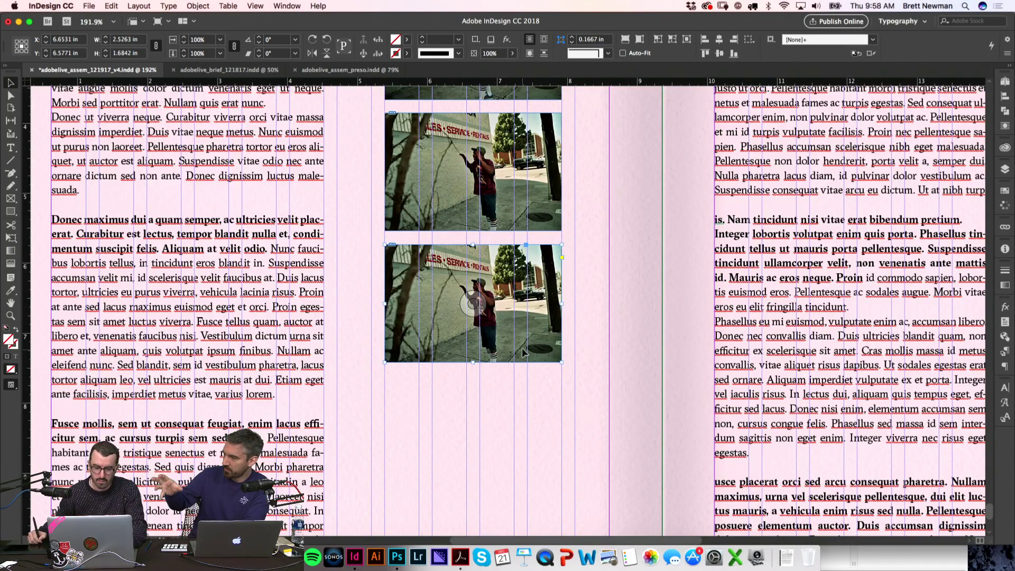
key("super+d")
left_click(340, 131)
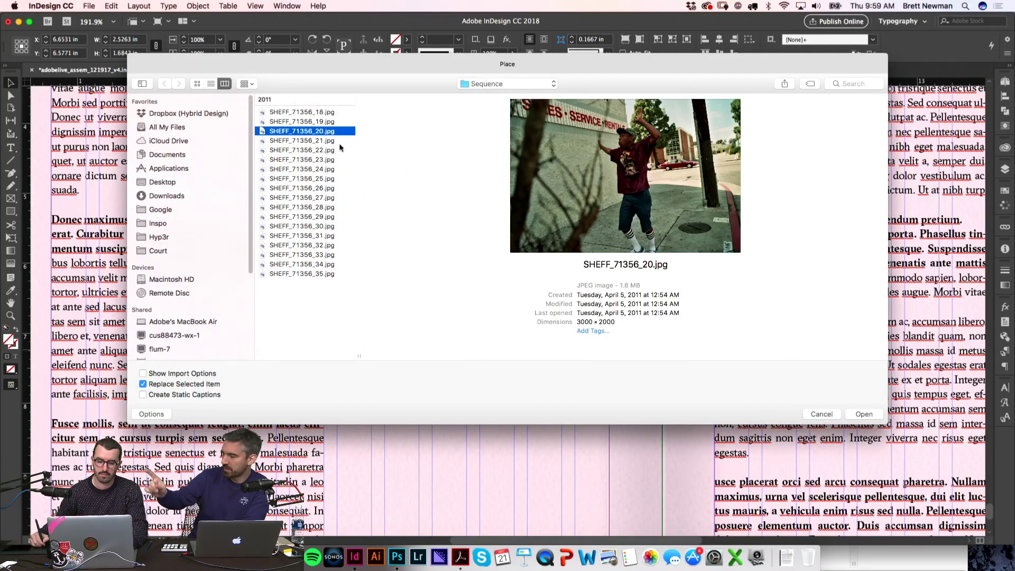
key("Up")
key("Down")
key("Up")
key("Up")
key("Down")
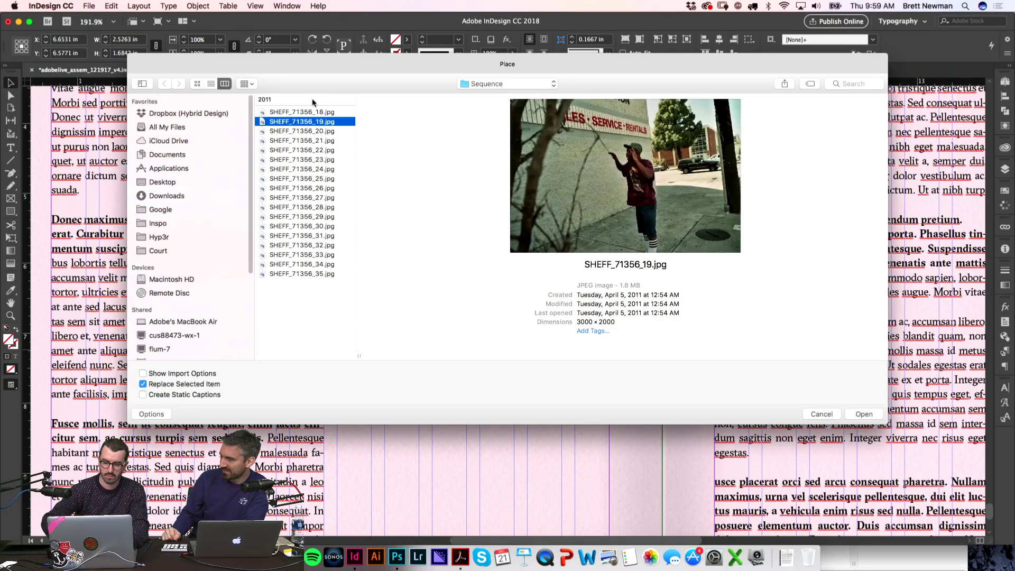
key("Return")
Step: Replace the bottom frame's image with SHEFF_71356_20.jpg
left_click(568, 402)
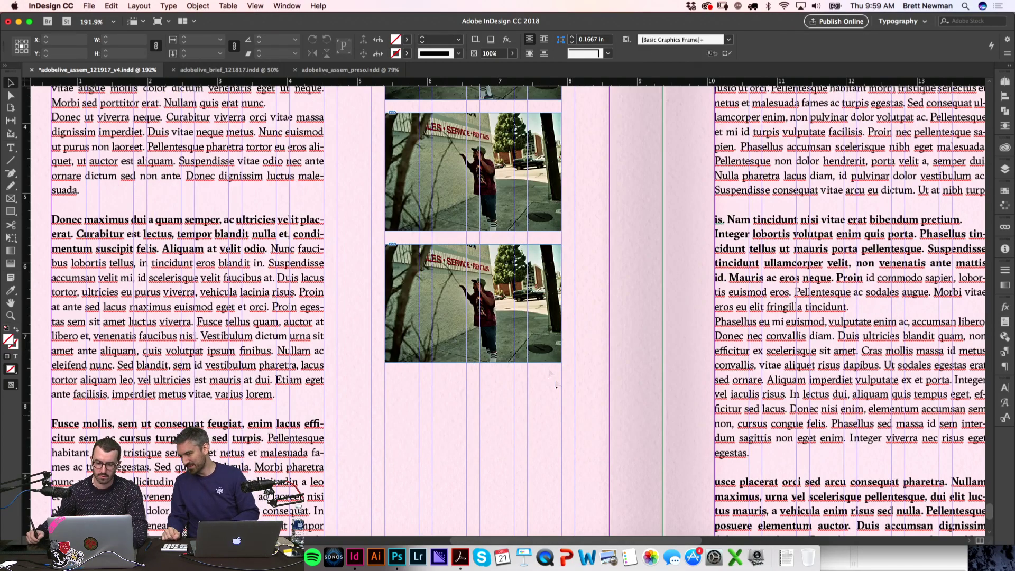
key("super+d")
left_click(342, 142)
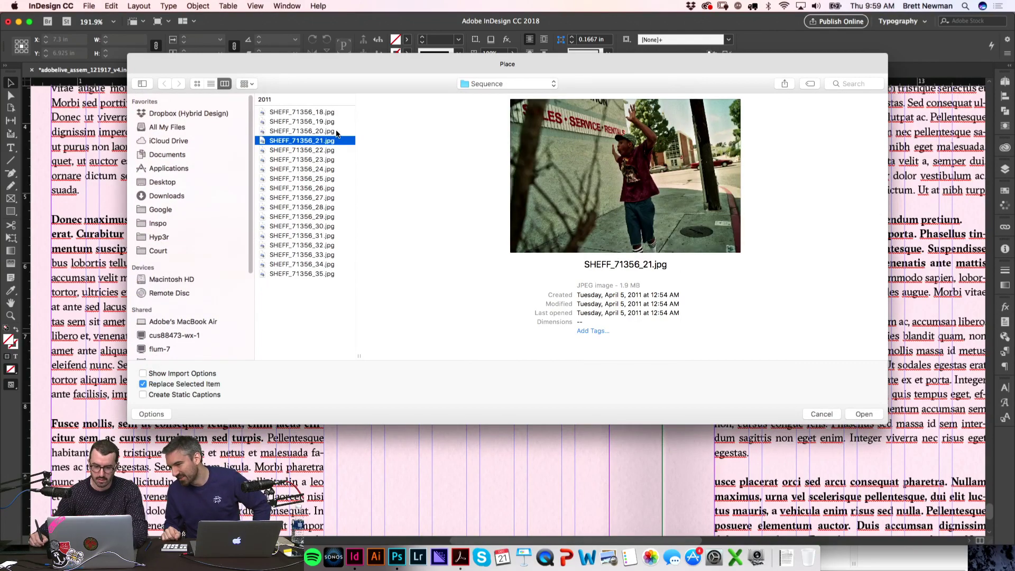
left_click(329, 133)
key("Return")
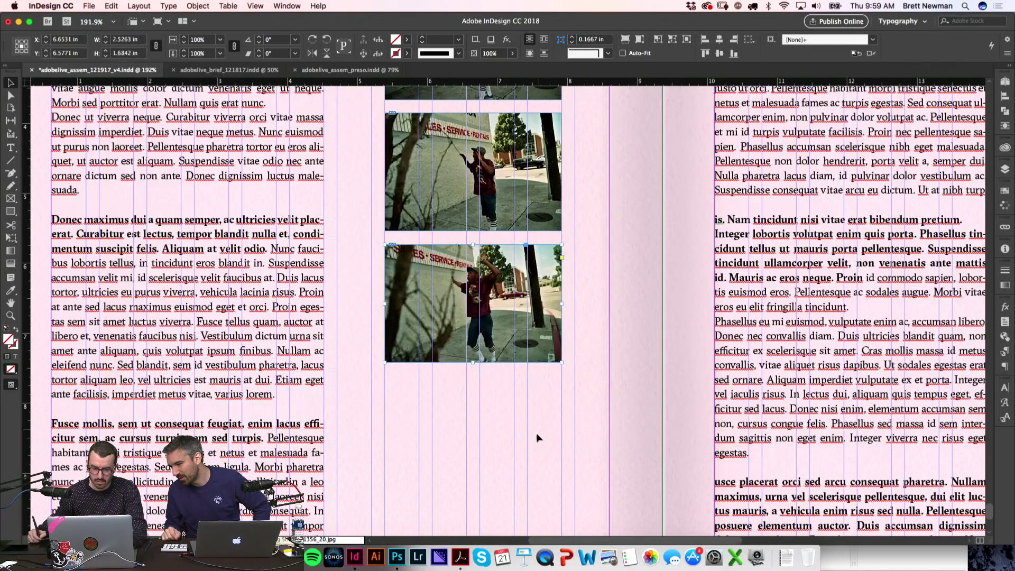
scroll(537, 436, "down", 3)
Step: Draw an empty picture frame below the three street photos
key("w")
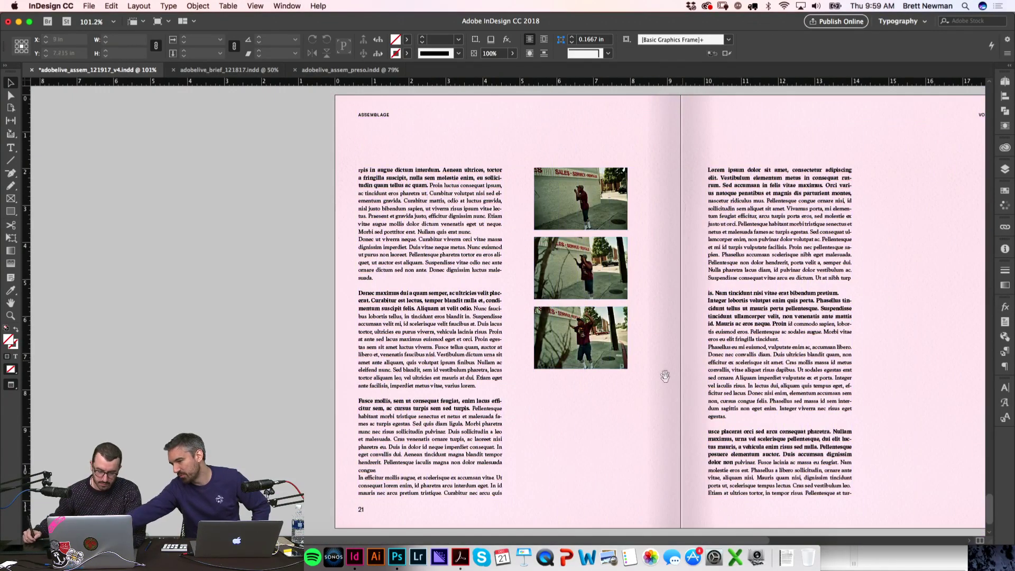
scroll(667, 368, "down", 2)
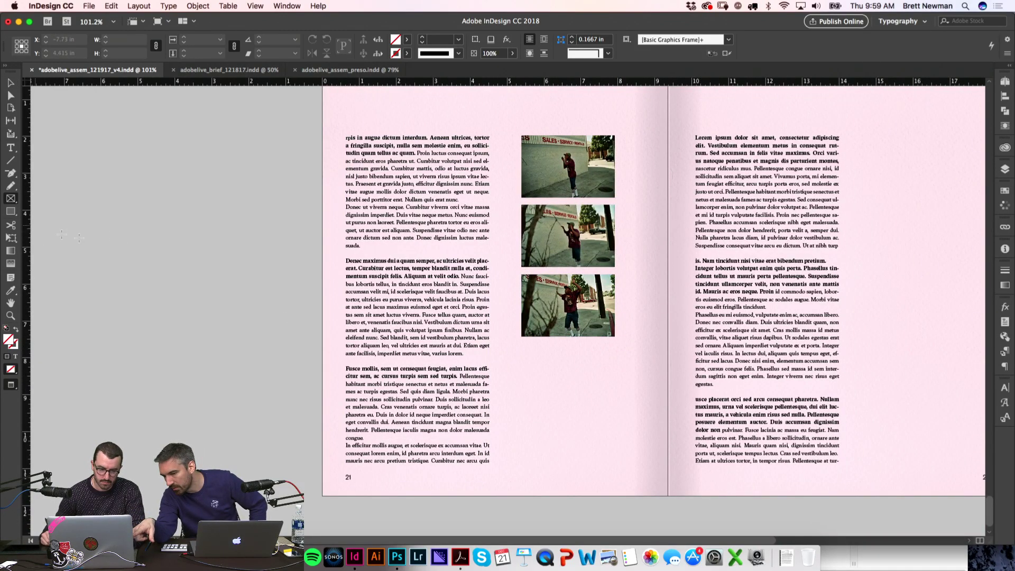
key("w")
mouse_move(522, 347)
left_mouse_down()
mouse_move(609, 397)
mouse_move(615, 416)
left_mouse_up()
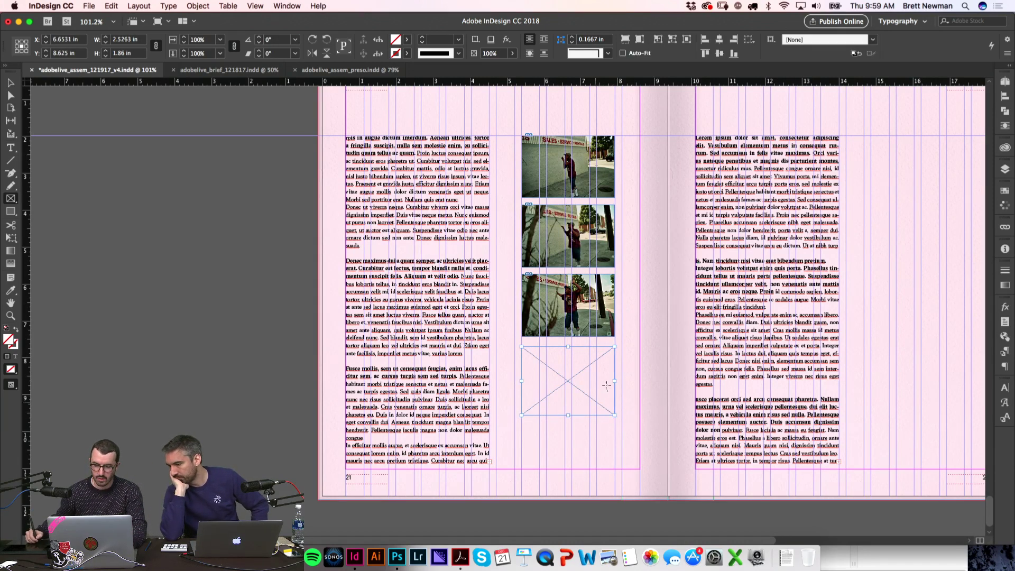
left_click(635, 374)
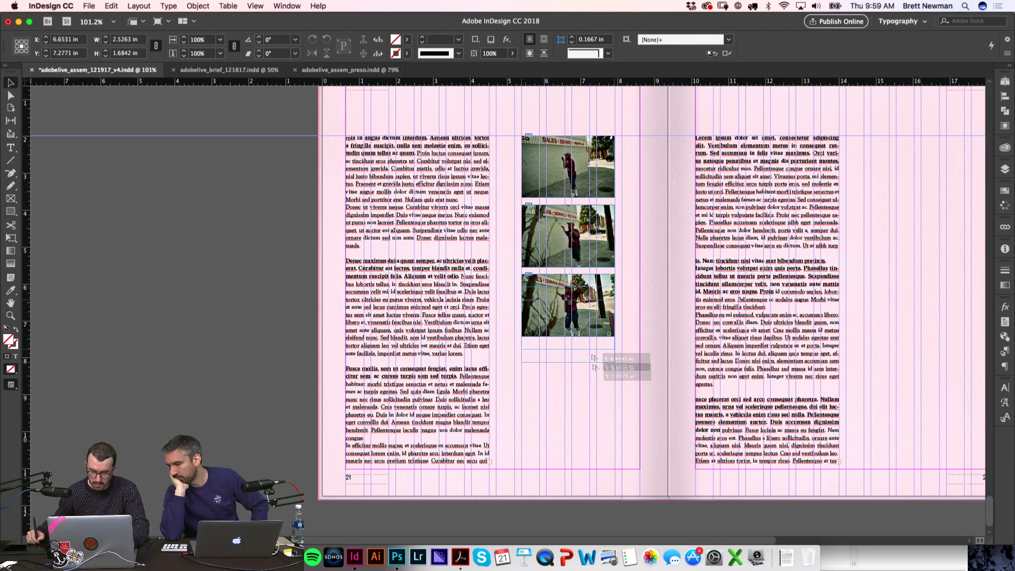
left_click(591, 392)
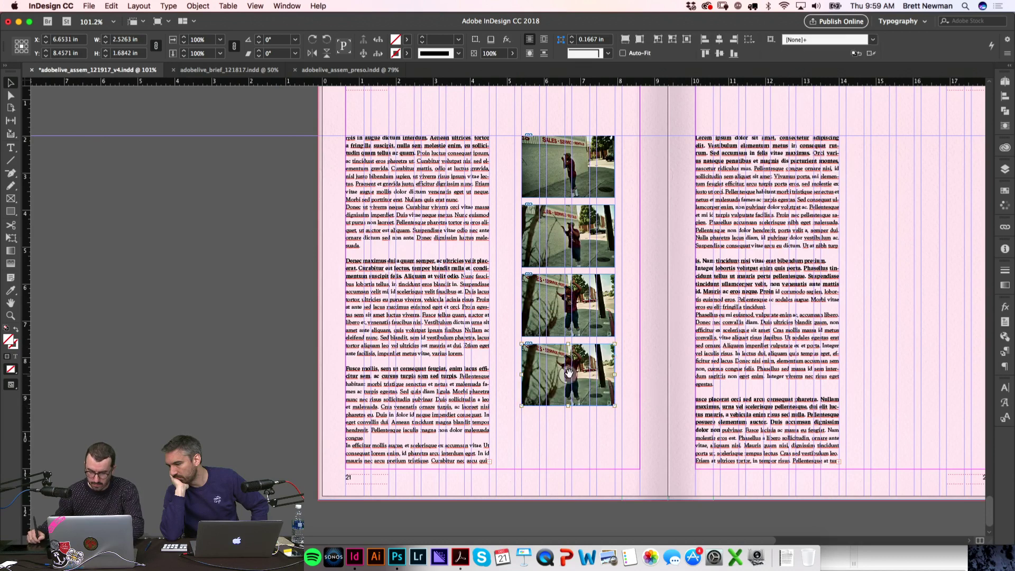
key("super+z")
Step: Copy the empty frame beneath the first and distribute all five frames evenly down the column
left_click_drag(605, 406, 618, 106)
left_click(633, 458)
left_click(784, 40)
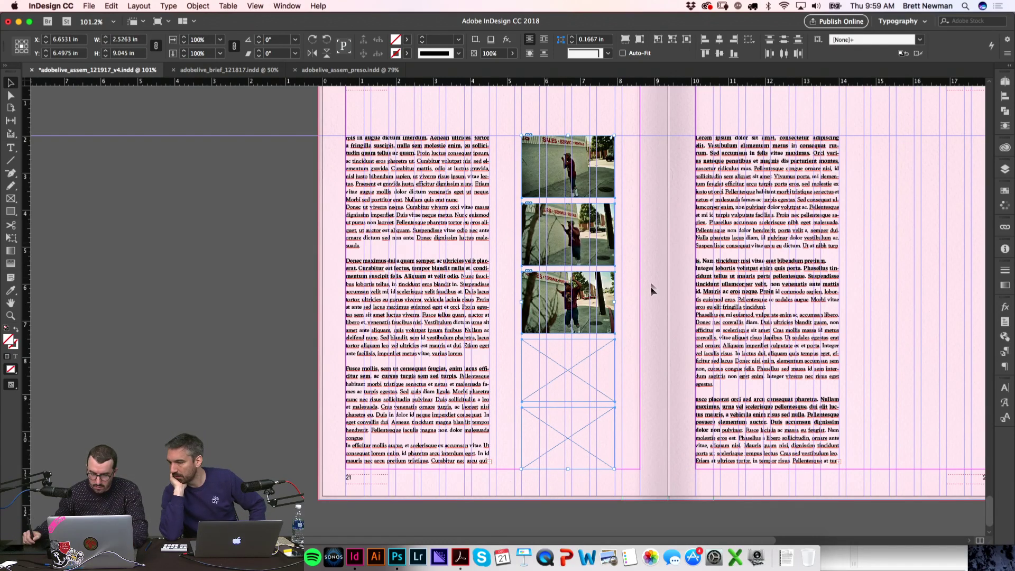
left_click(676, 378)
Step: Zoom in on the two empty frames and select the upper one
key("w")
key("z")
left_click_drag(709, 476, 432, 272)
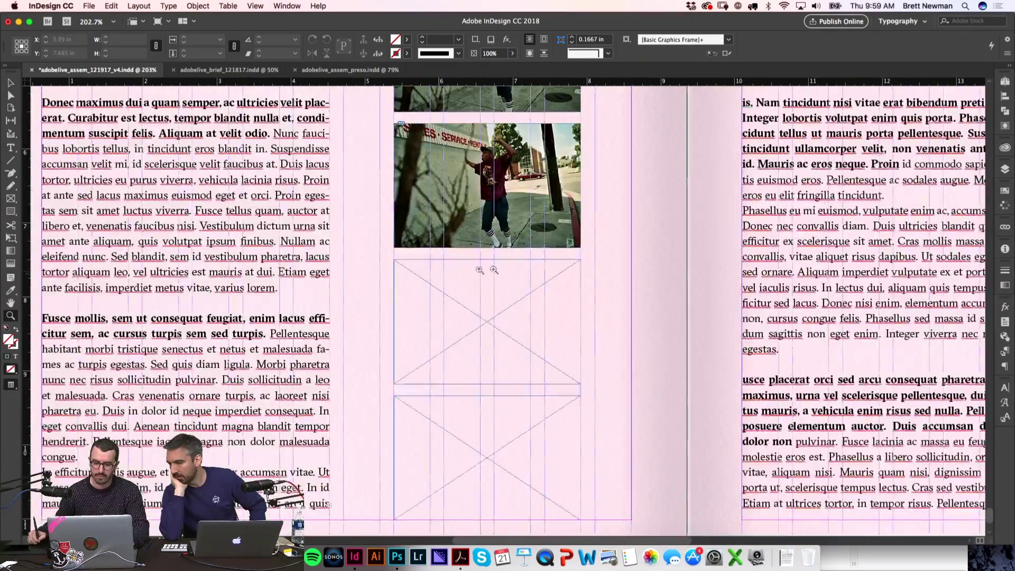
key("w")
key("v")
left_click(576, 253)
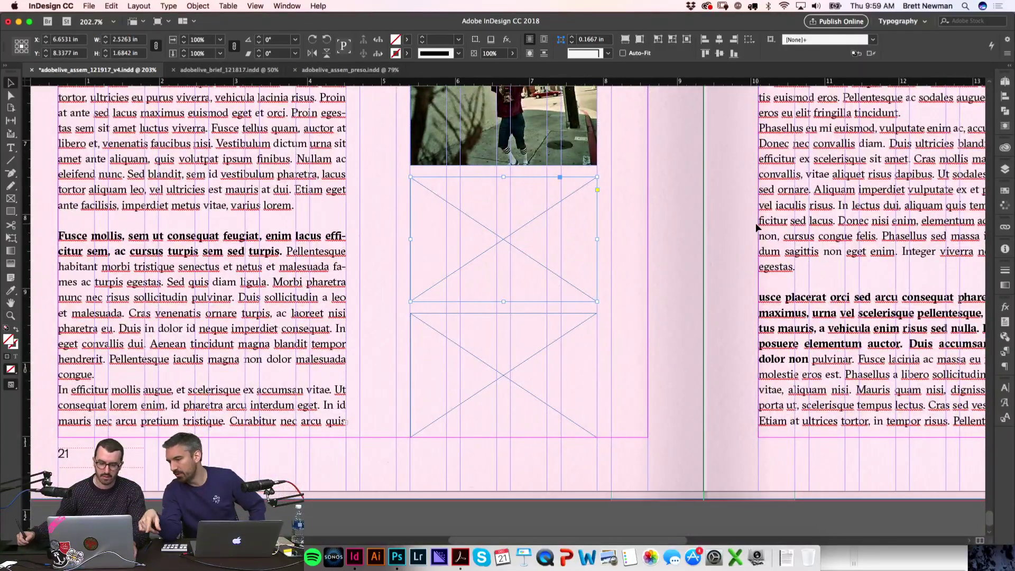
Step: In Finder, select SHEFF_71356_22.jpg through SHEFF_71356_27.jpg and load them into InDesign
key("super+Tab")
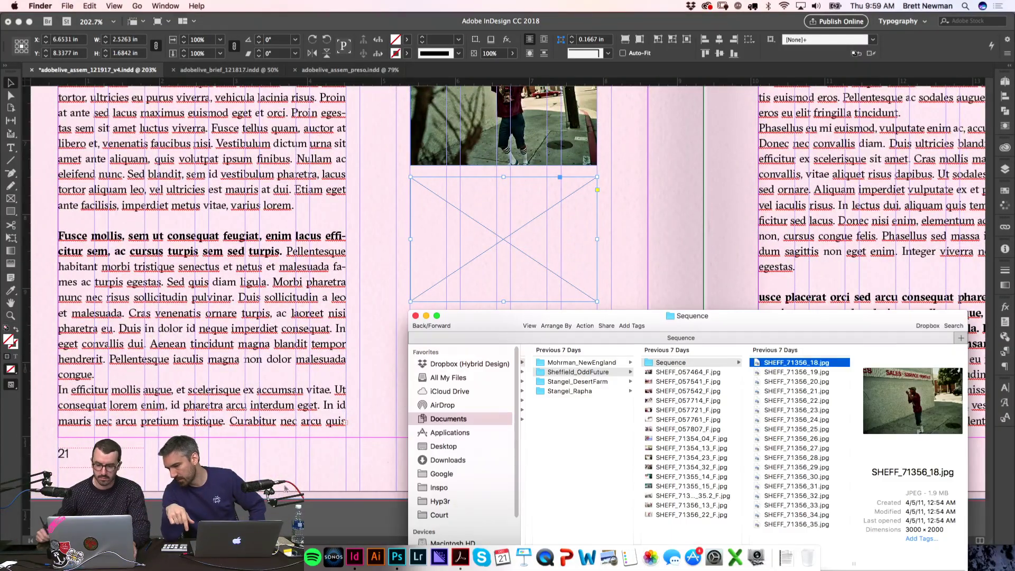
left_click_drag(575, 318, 206, 224)
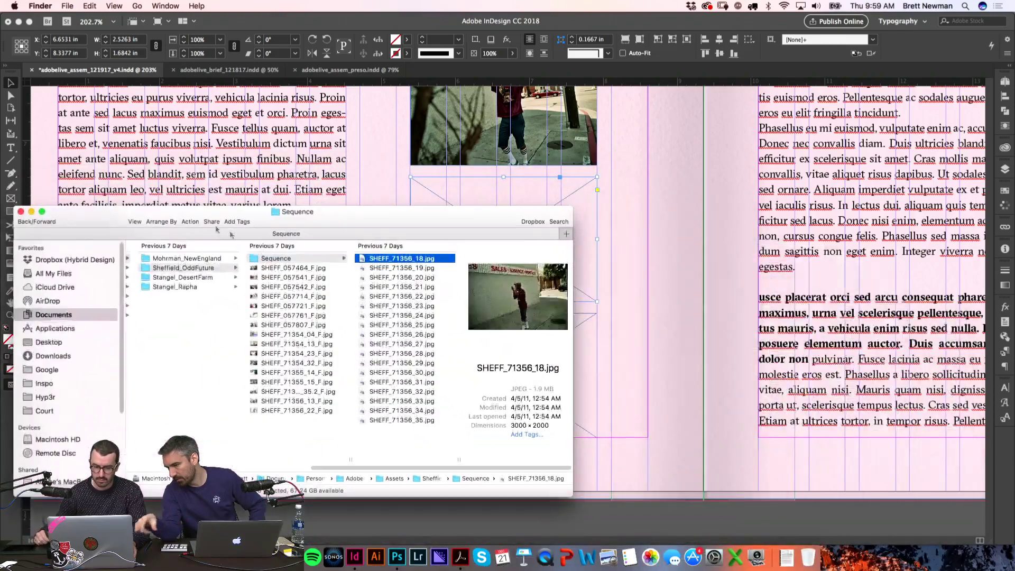
left_click(433, 294)
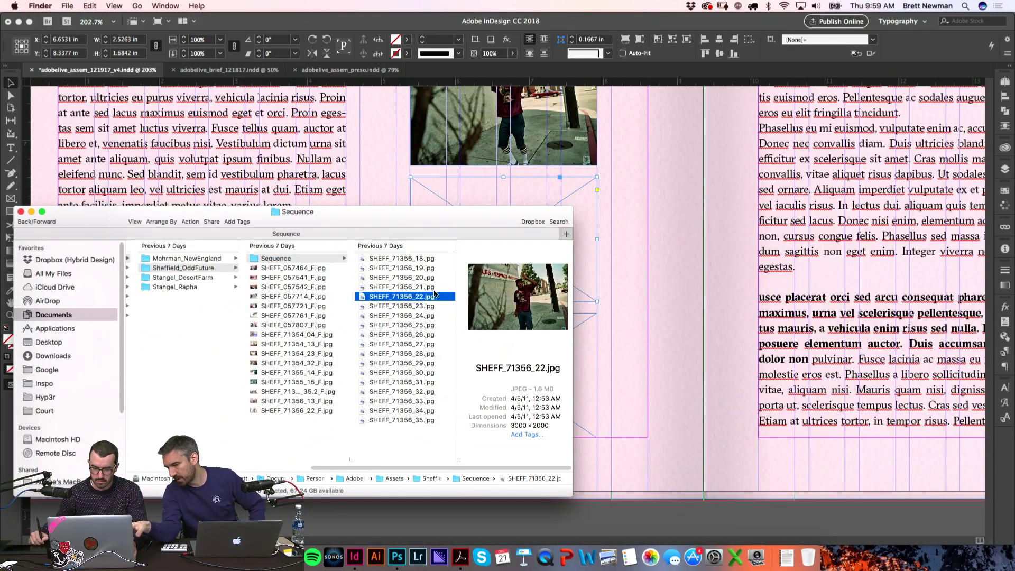
left_click_drag(455, 228, 461, 303)
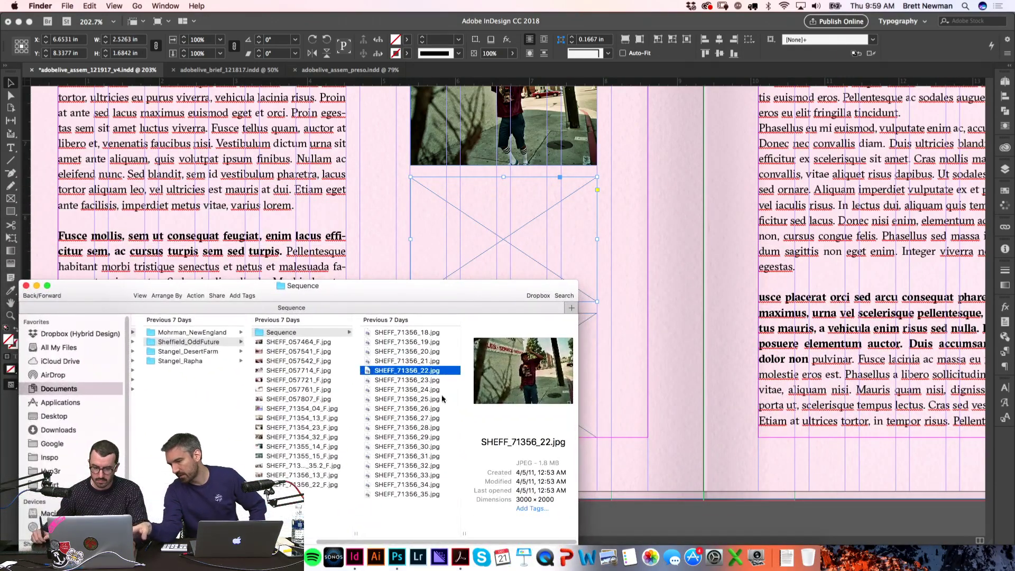
left_click(438, 420, "shift")
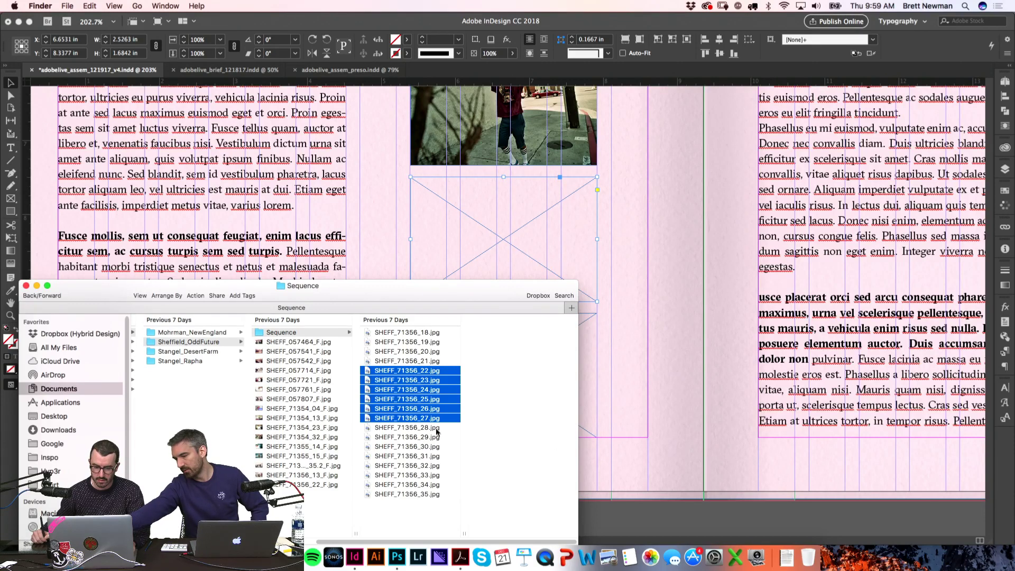
left_click_drag(424, 403, 667, 256)
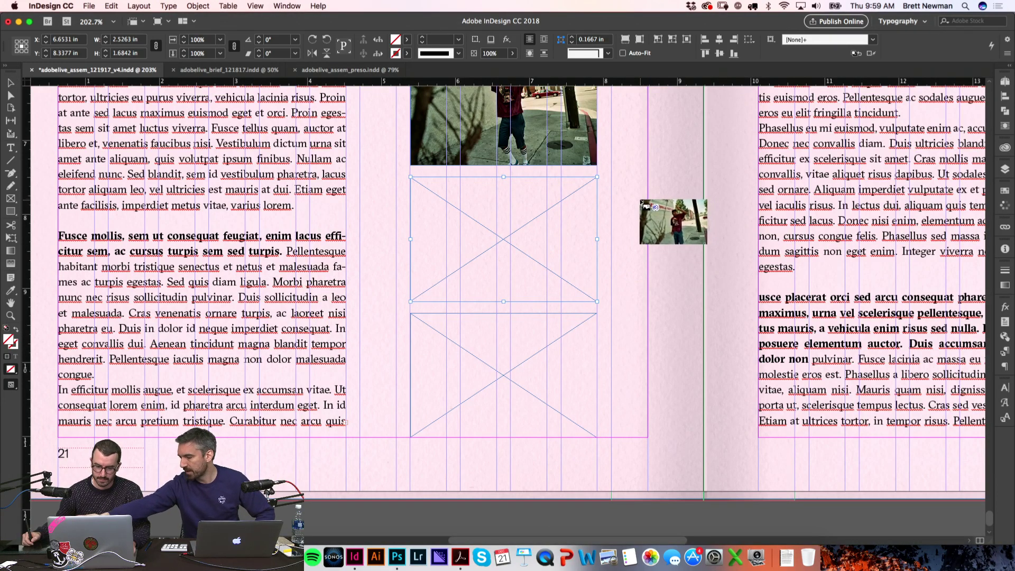
Step: Cycle through the six loaded photos, fill the upper and lower empty frames, then zoom out to 150%
key("Right")
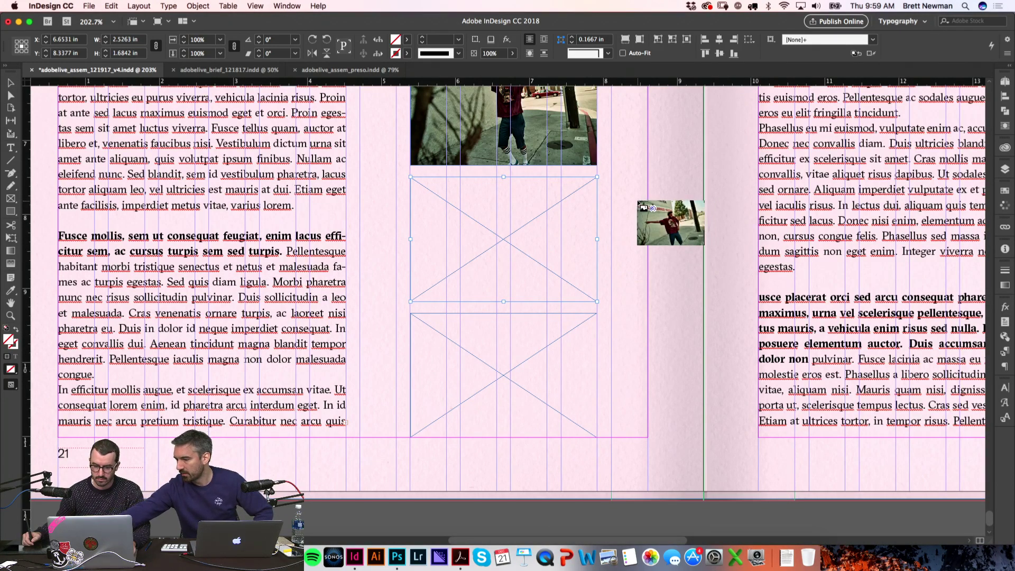
key("Right")
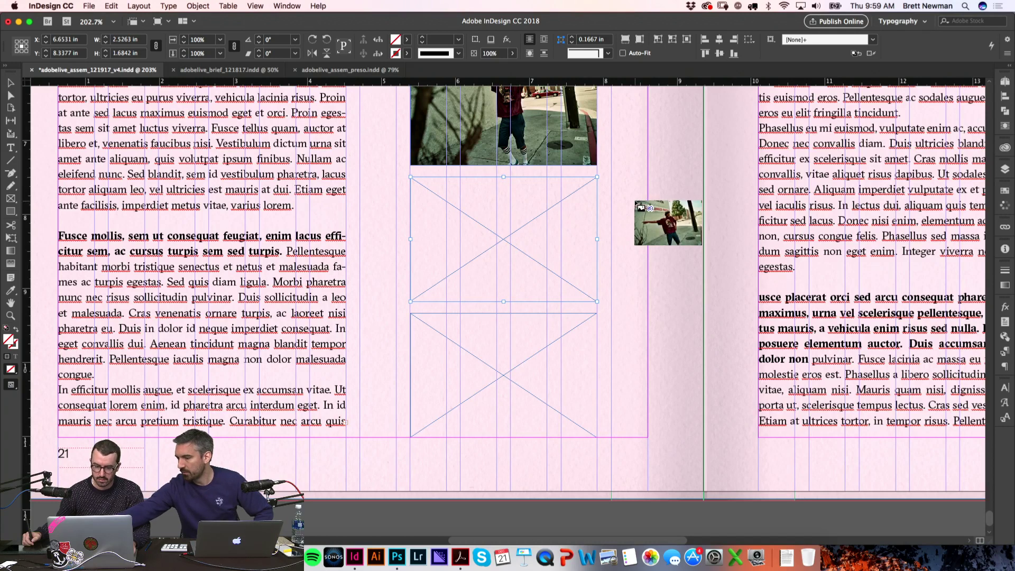
key("Right")
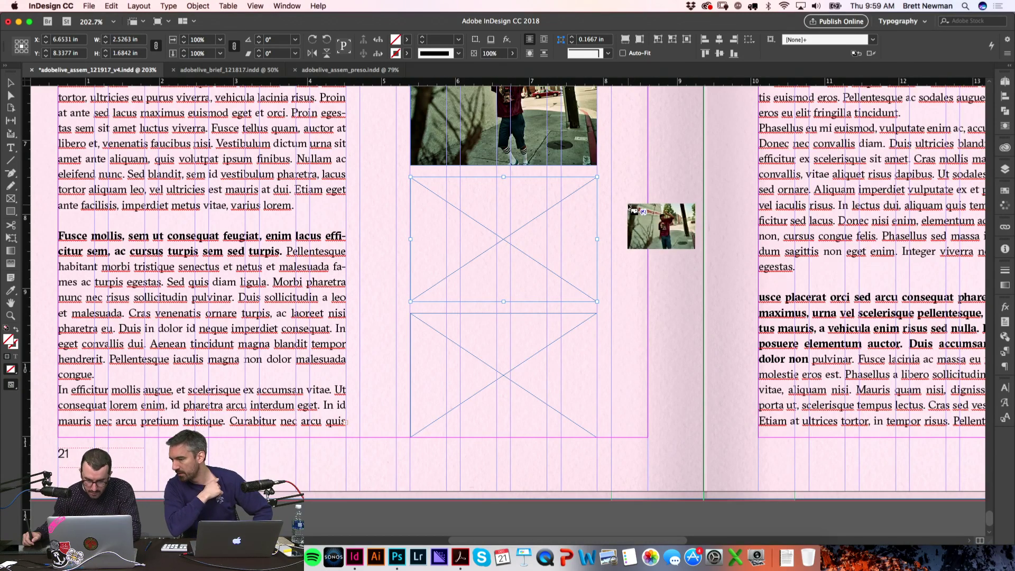
key("Right")
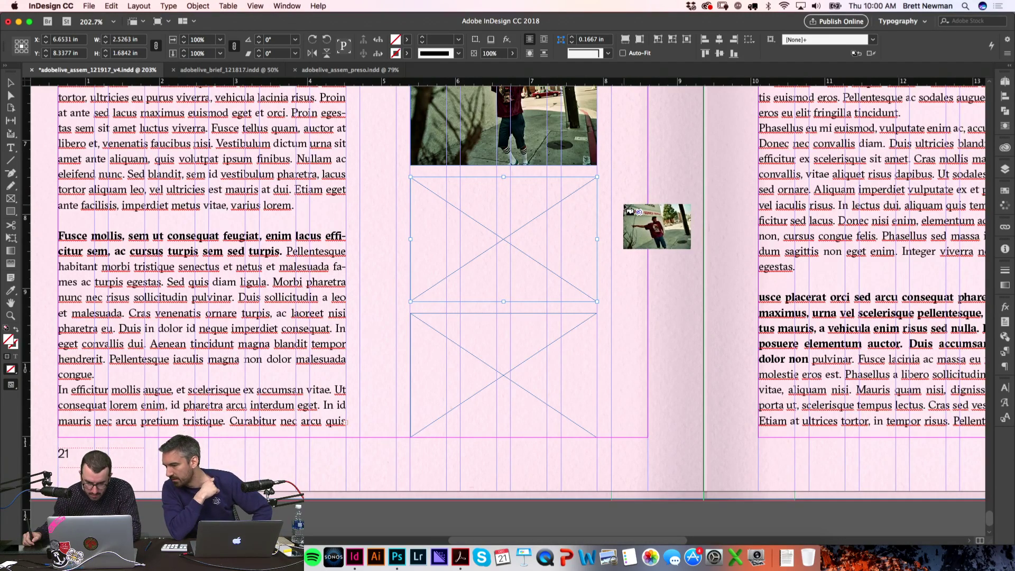
key("Right")
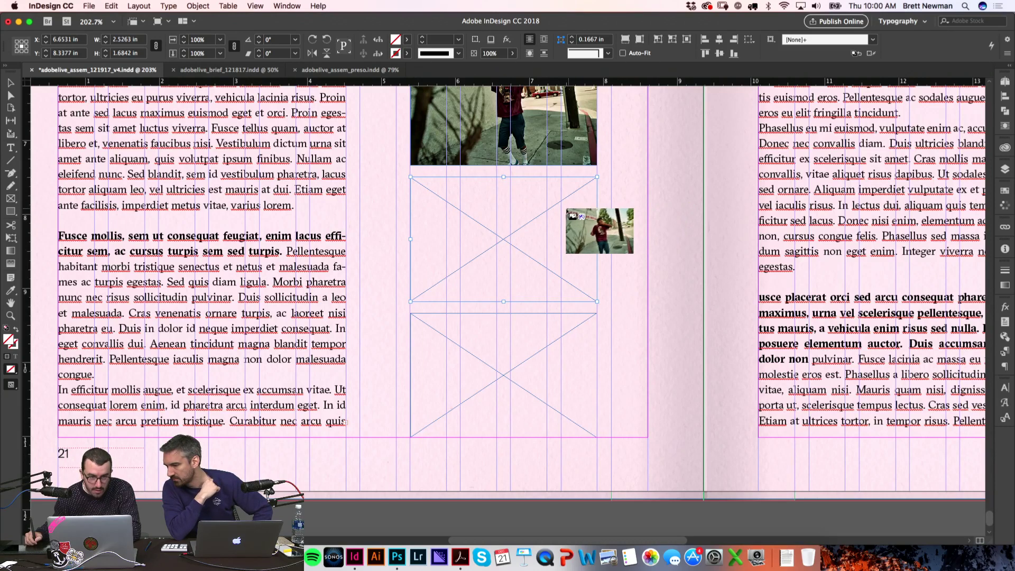
key("Right")
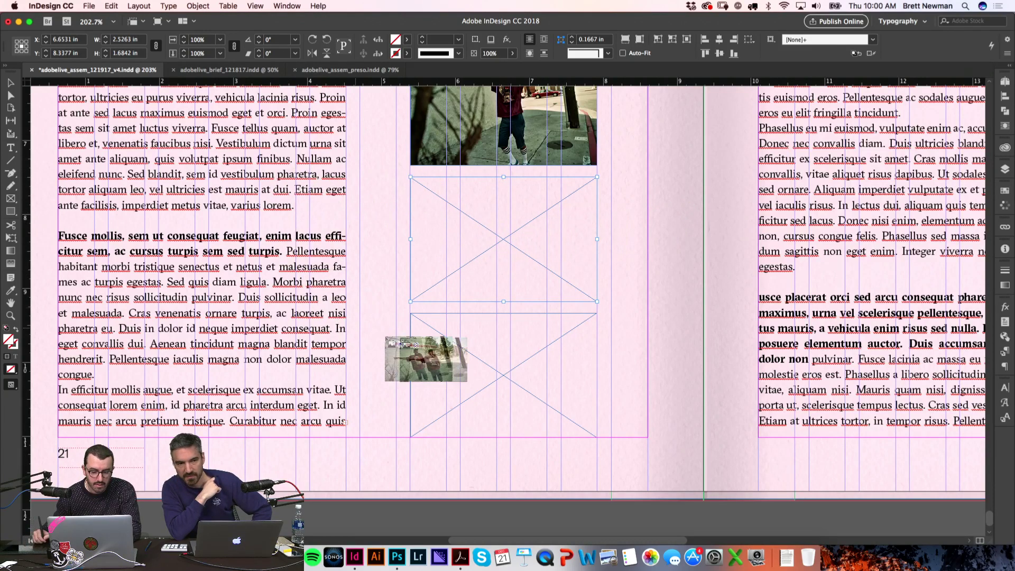
left_click(415, 186)
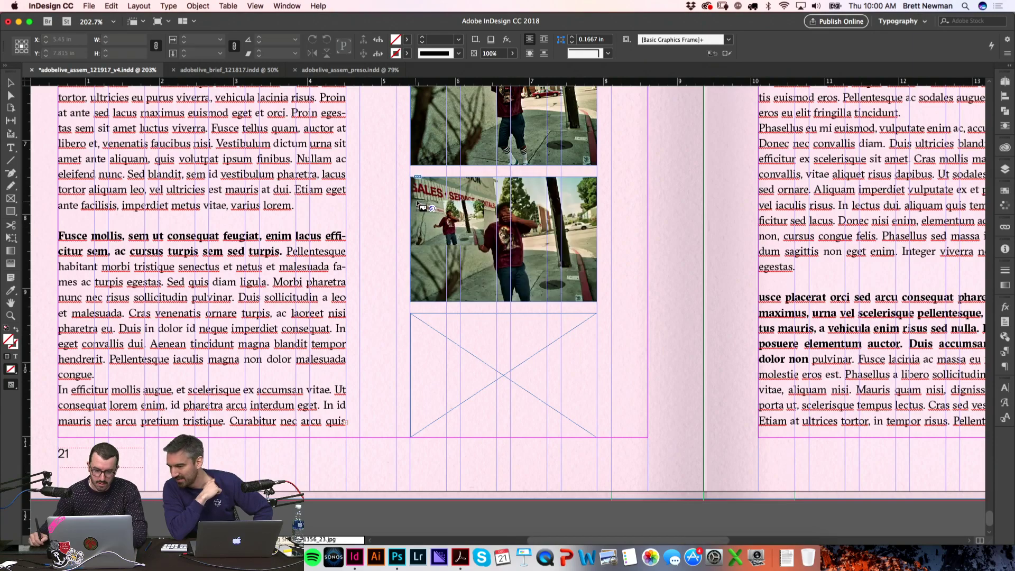
left_click(418, 329)
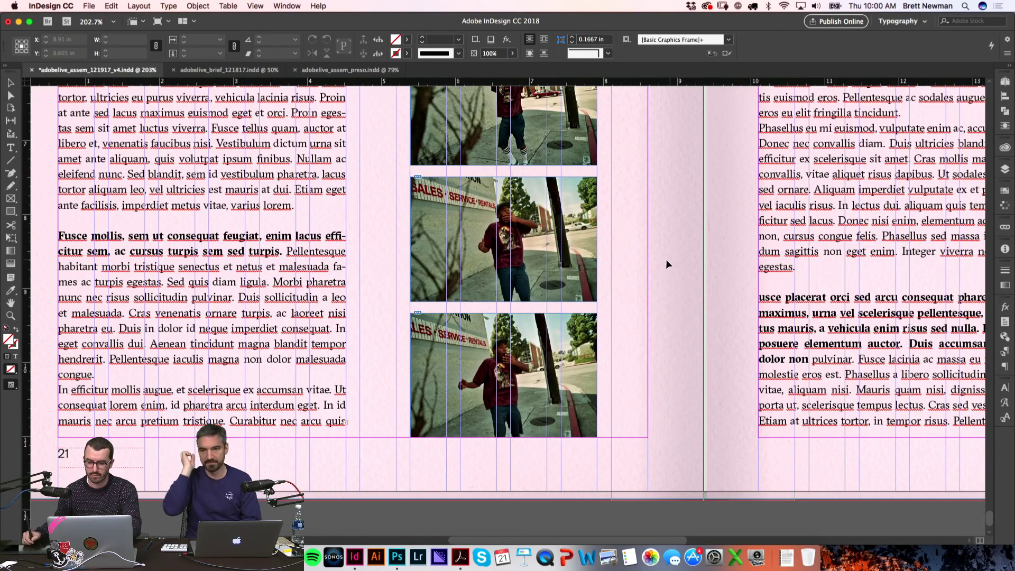
key("super+minus")
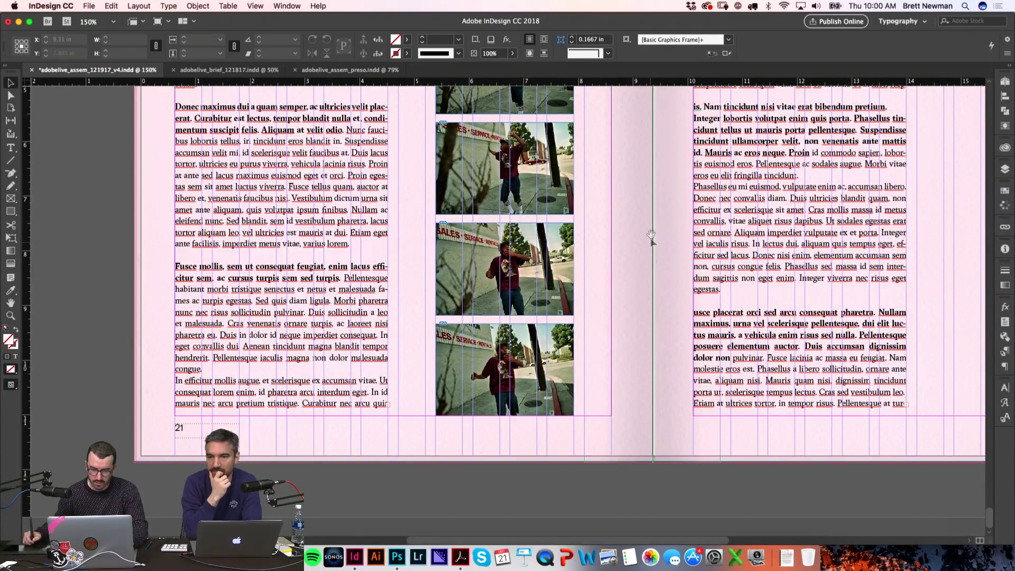
Step: Replace the third photo frame's image with SHEFF_71356_22.jpg
scroll(640, 248, "up", 3)
scroll(679, 211, "up", 2)
left_click(556, 297)
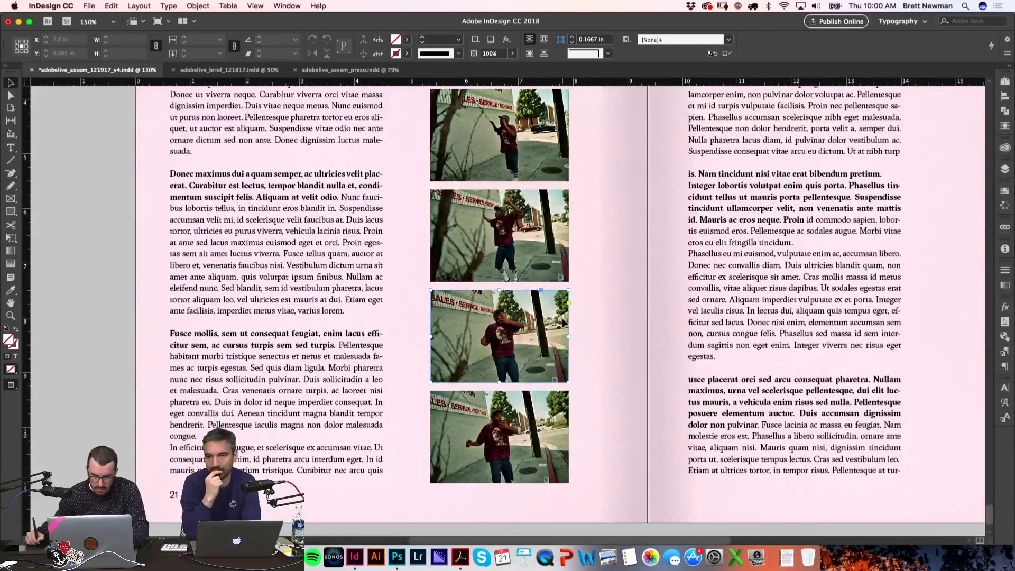
key("super+d")
left_click(339, 140)
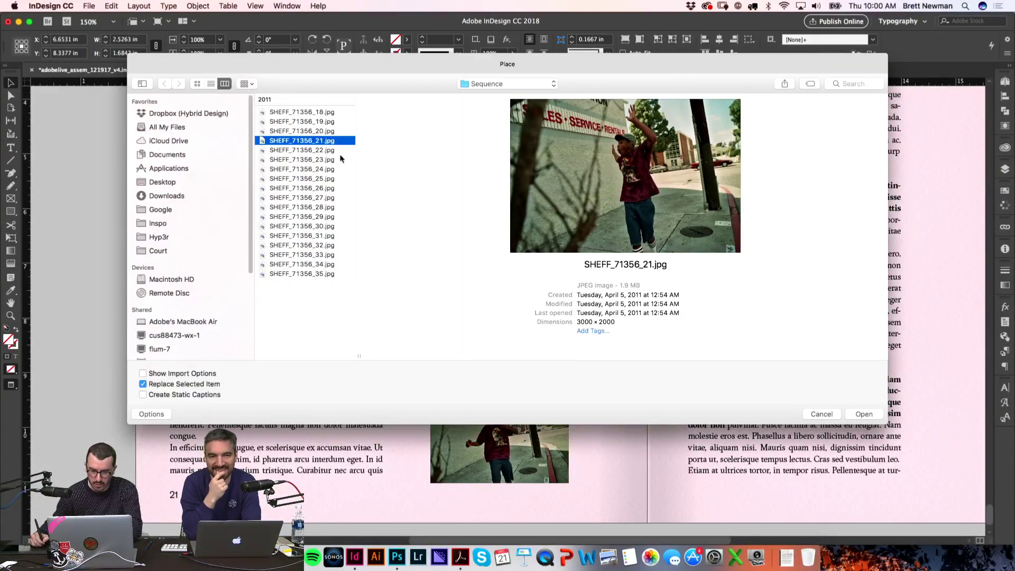
left_click(341, 152)
key("Return")
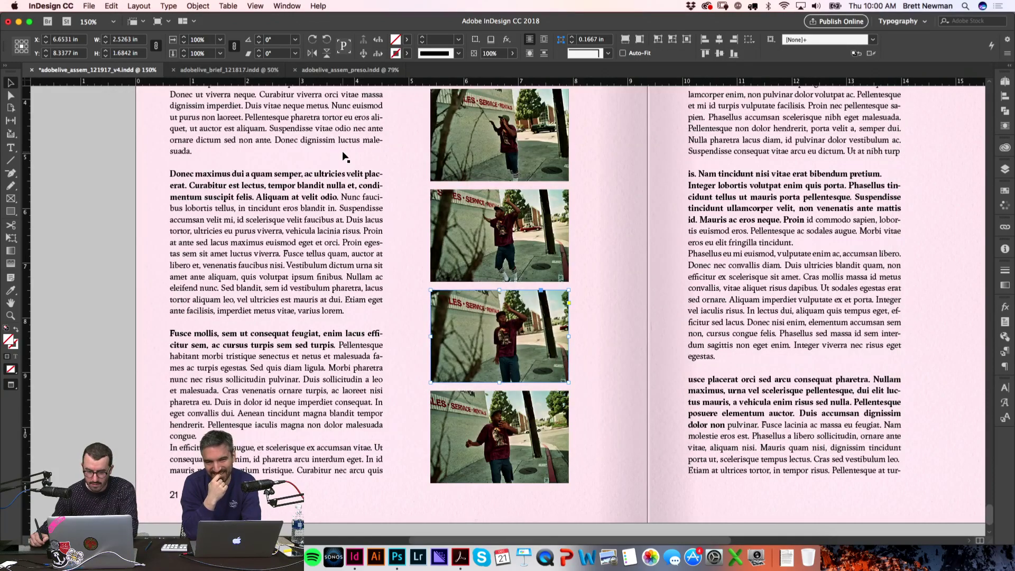
Step: Replace the fourth photo frame's image with SHEFF_71356_25.jpg
left_click(500, 445)
key("super+d")
left_click(312, 179)
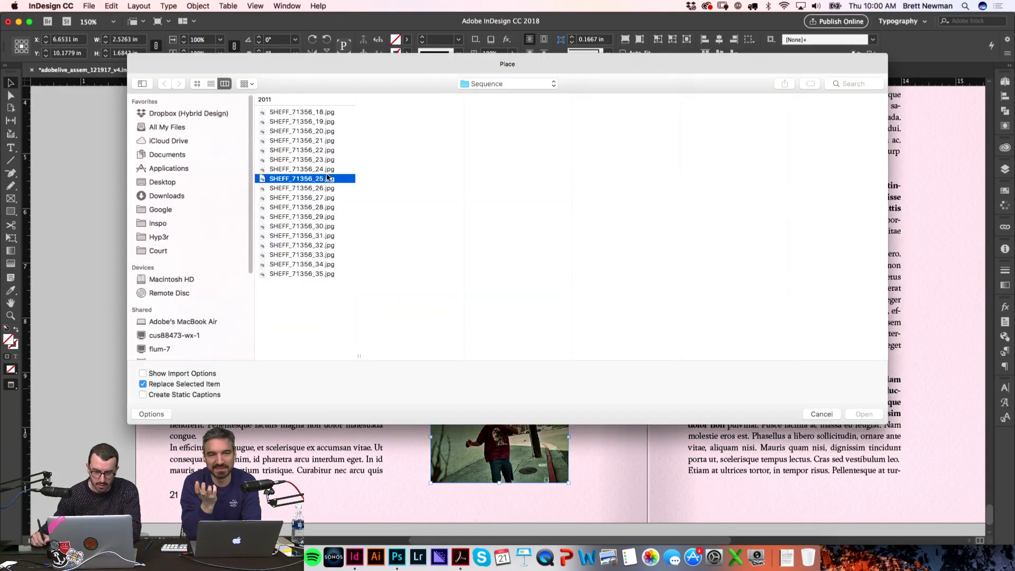
key("Up")
key("Up")
key("Down")
key("Down")
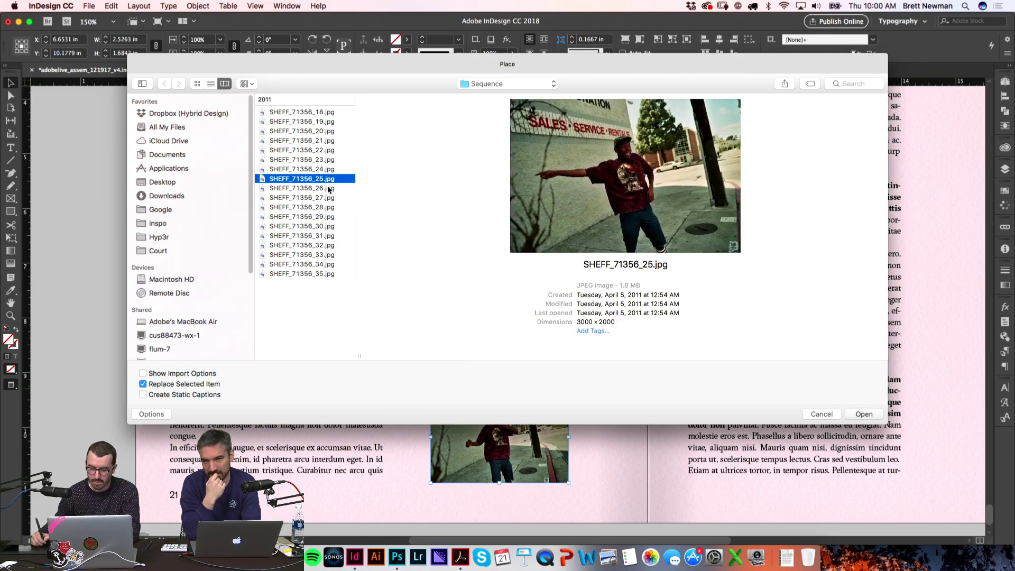
key("Return")
Step: Preview the whole spread and nudge the right page's empty frames slightly right
key("w")
scroll(598, 428, "down", 2)
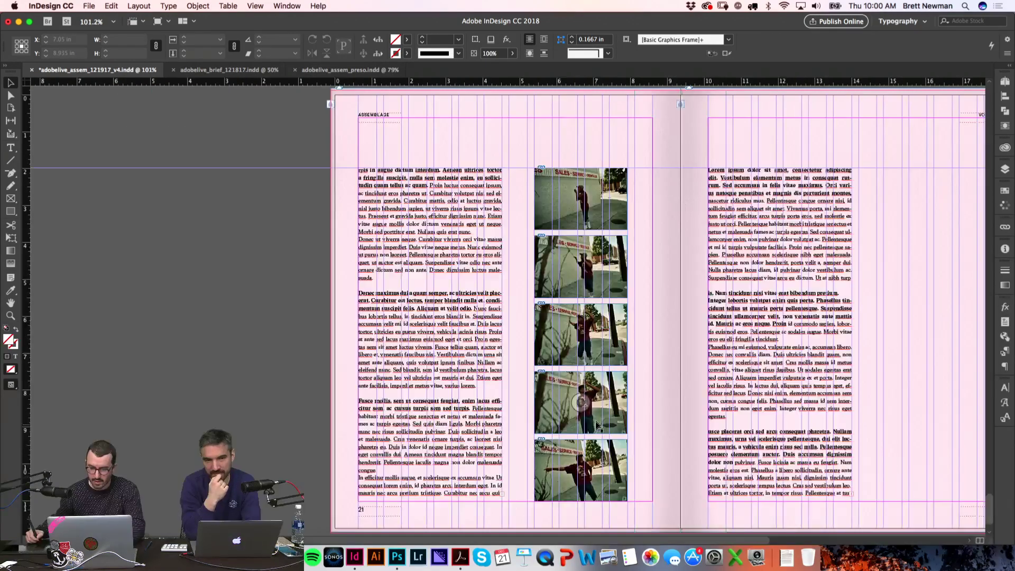
key("w")
left_click_drag(589, 469, 588, 469)
scroll(721, 256, "right", 5)
scroll(722, 256, "down", 1)
left_click(721, 256)
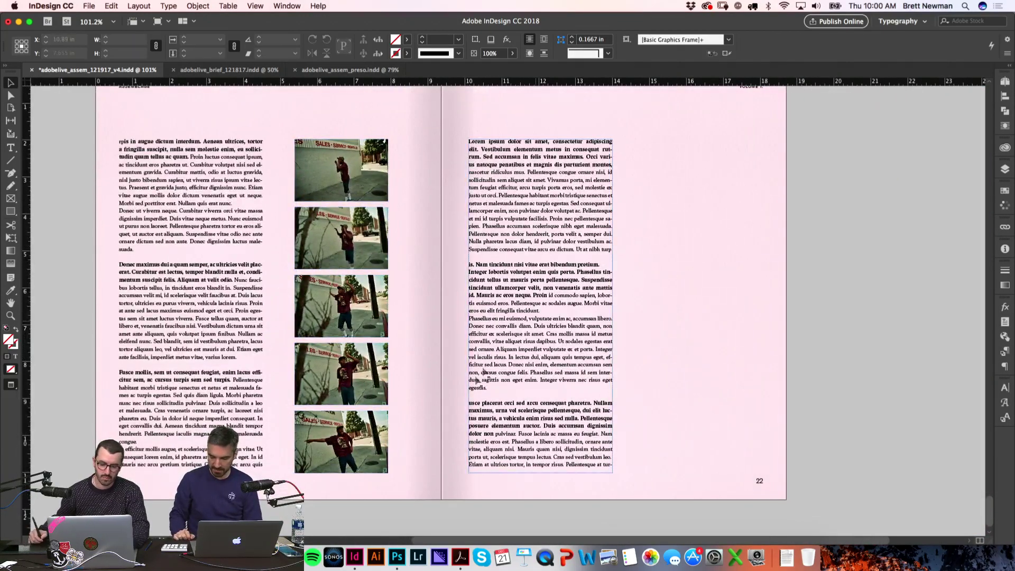
key("w")
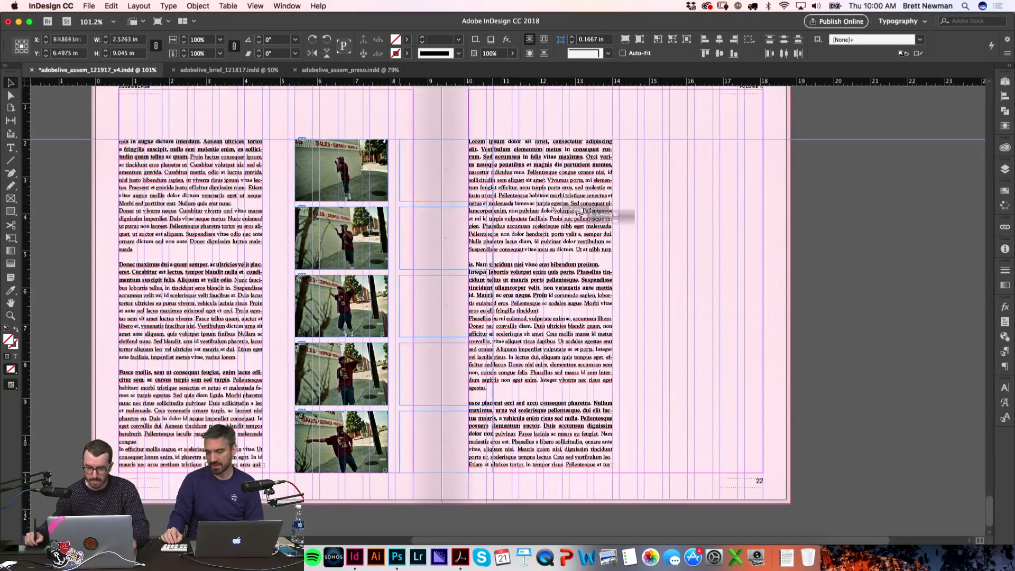
left_click(724, 242)
left_click_drag(725, 242, 732, 242)
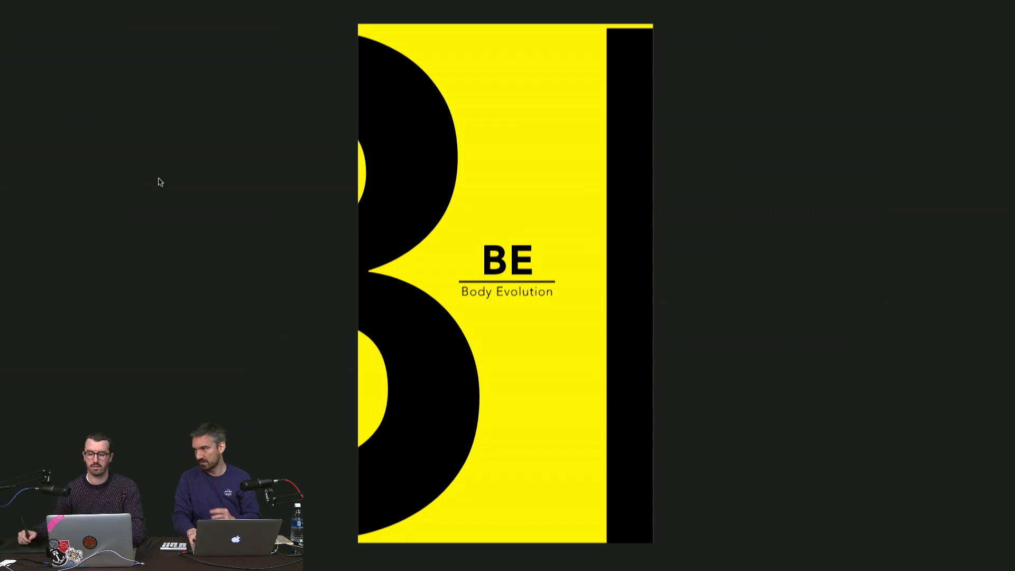
Step: Flip repeatedly between the front and back of the BE business card PDF
key("Right")
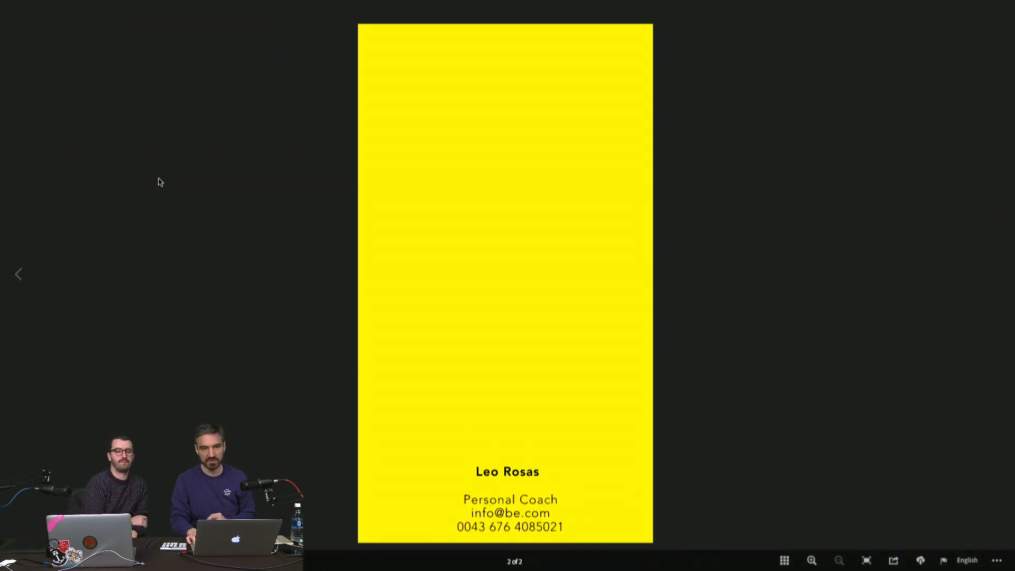
key("Left")
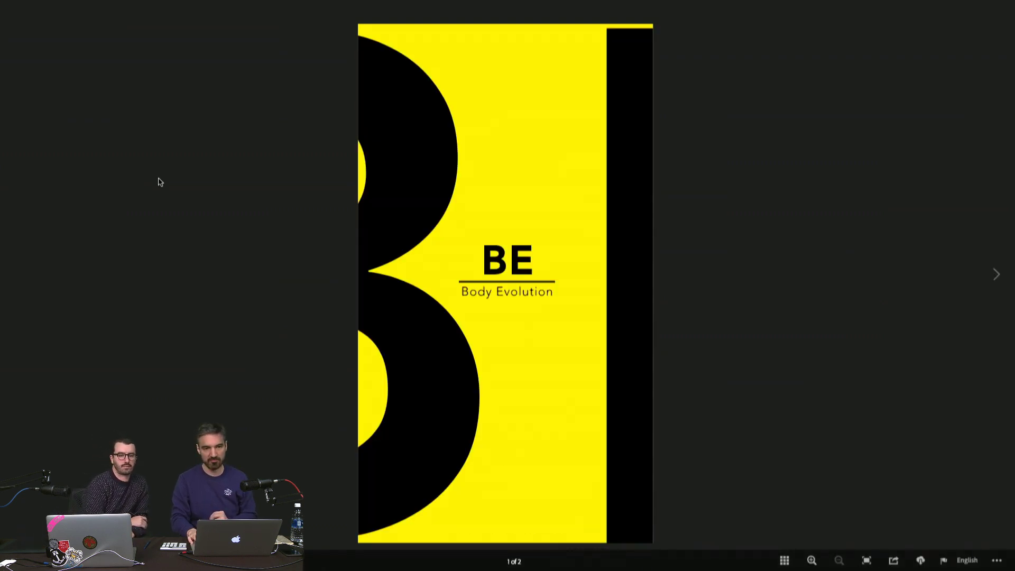
key("Right")
key("Left")
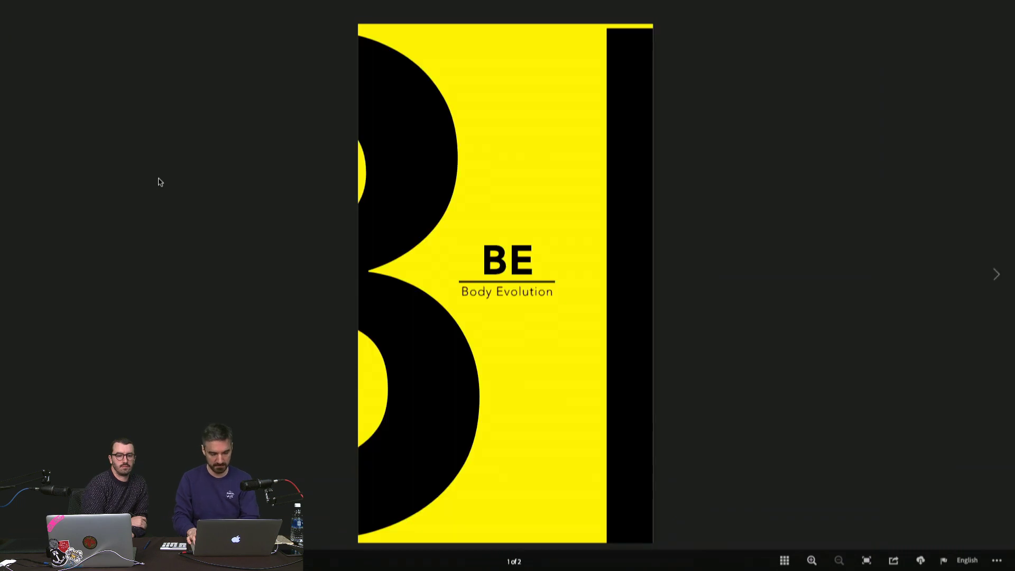
key("Right")
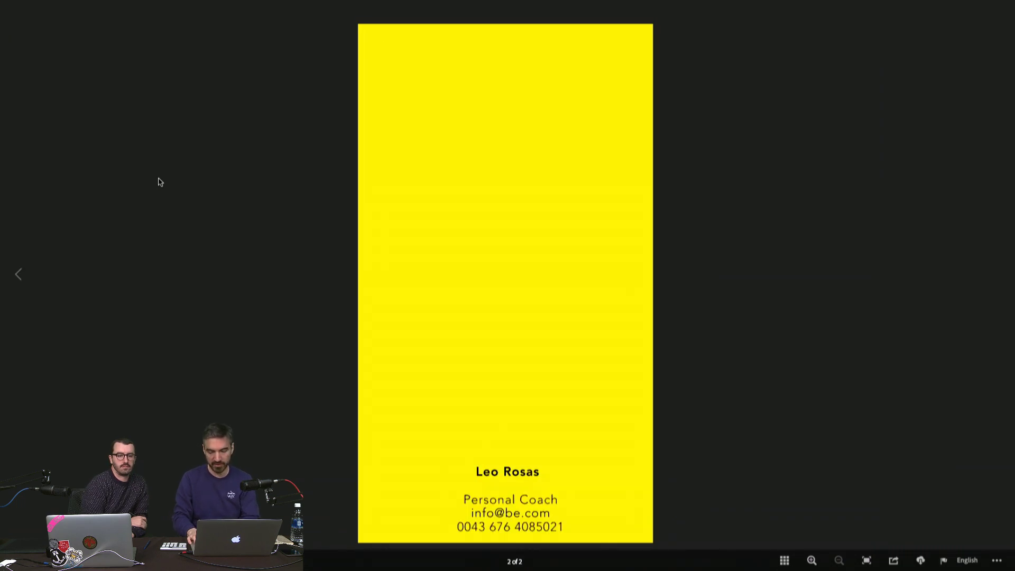
key("Left")
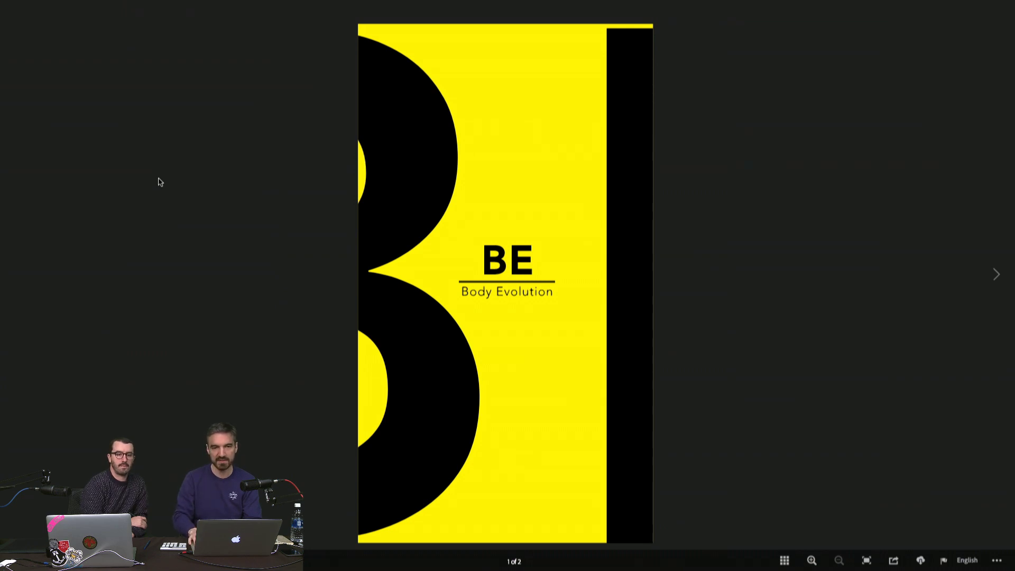
key("Right")
key("Left")
Step: Open the IMMGD business card and compare its front with its patterned back
key("Down")
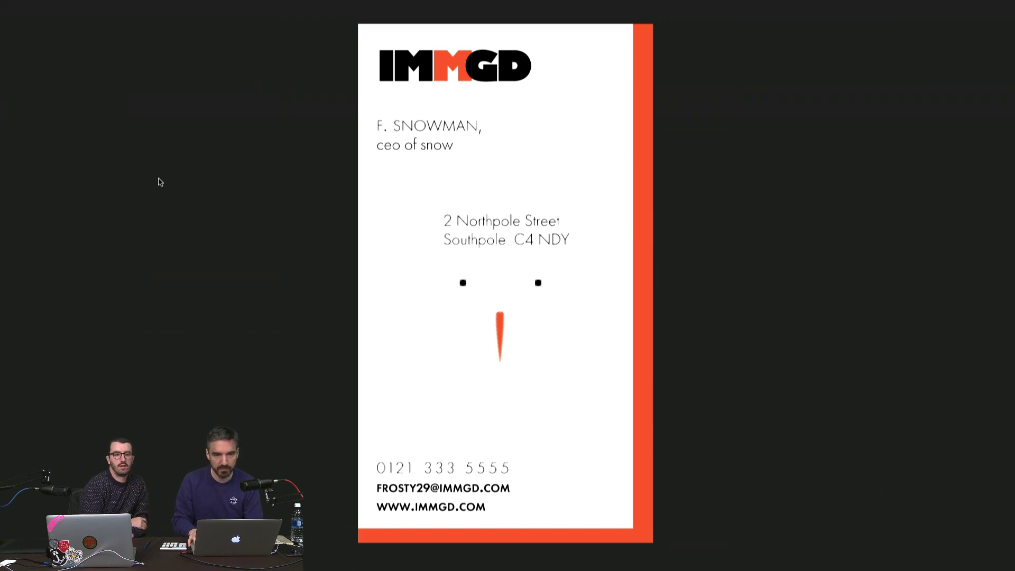
key("Right")
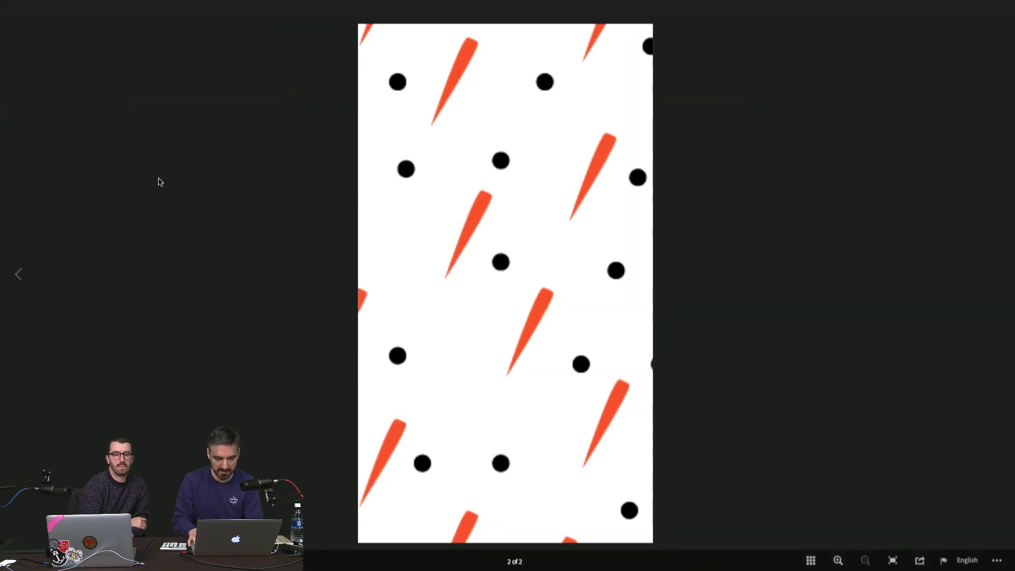
key("Left")
Step: Flip through the art director's card, ending on its blue back page
key("Left")
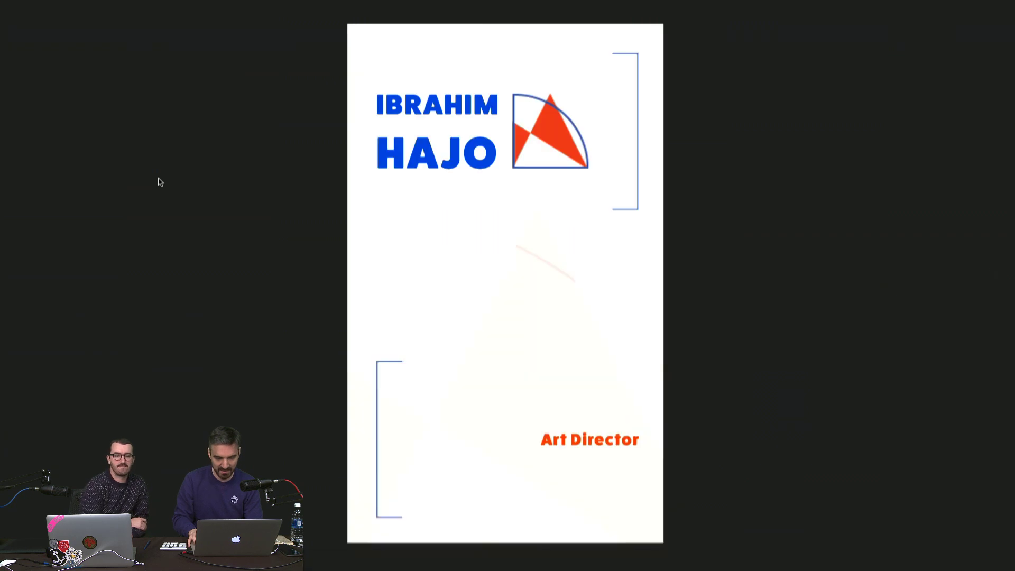
key("Right")
key("Left")
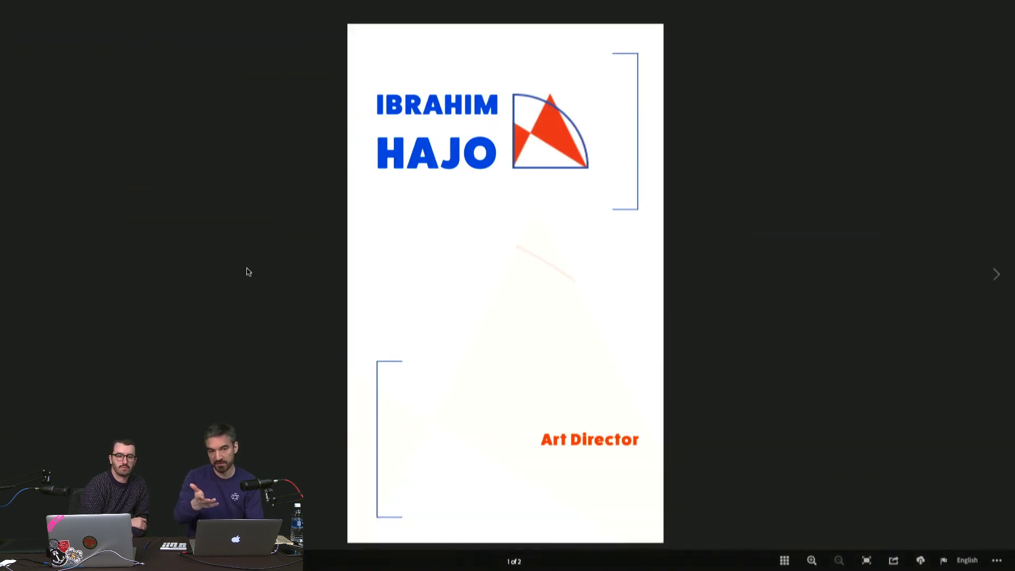
key("Right")
key("Left")
key("Right")
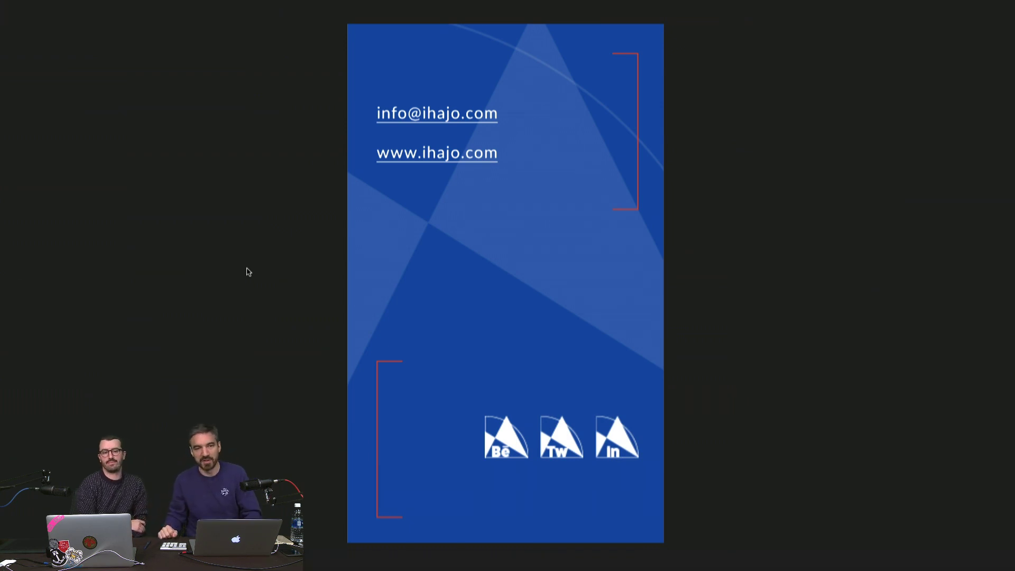
key("Left")
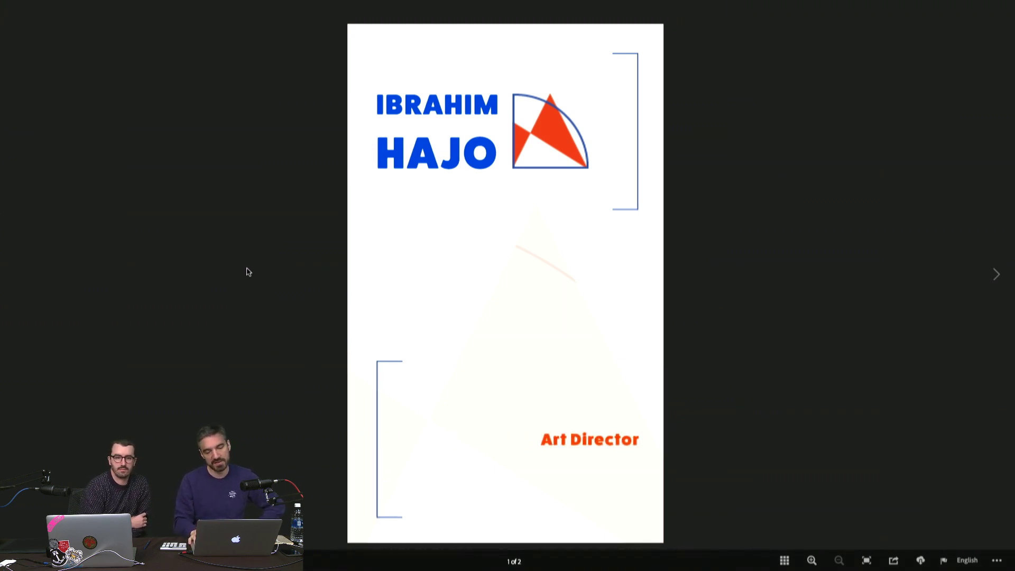
key("Right")
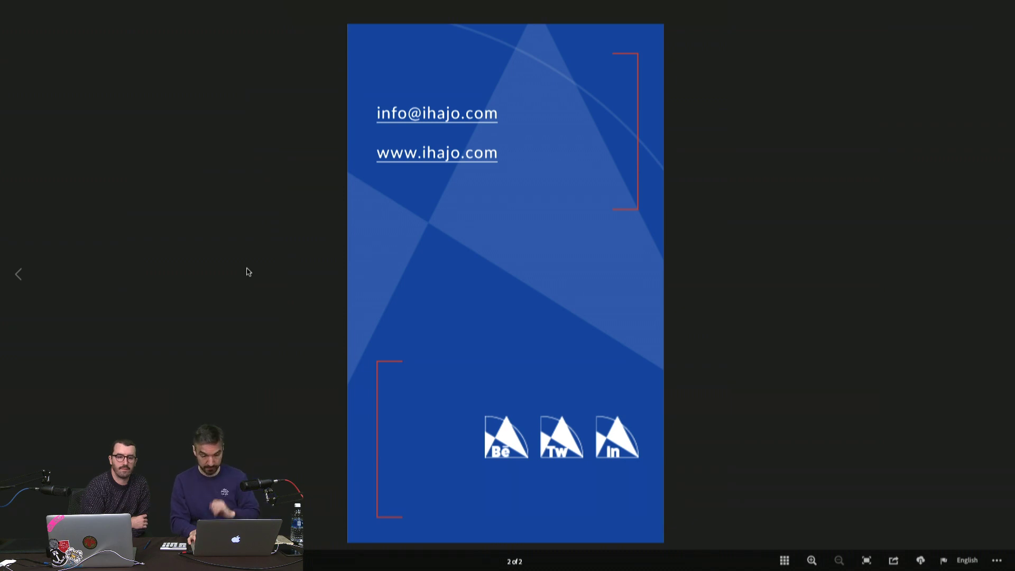
Step: Replace the selected right-page photo with SHEFF_71356_27.jpg
key("Escape")
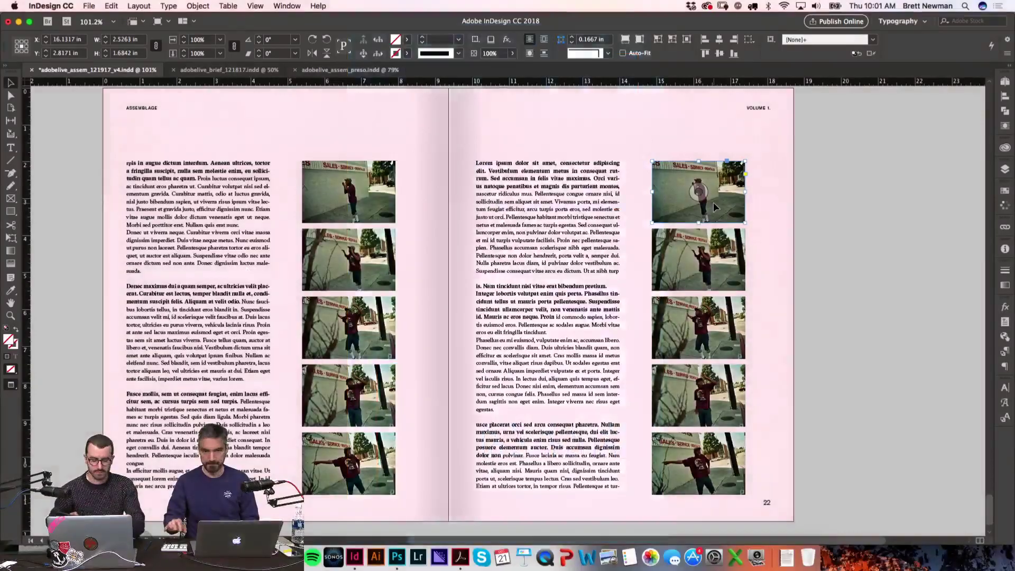
key("super+d")
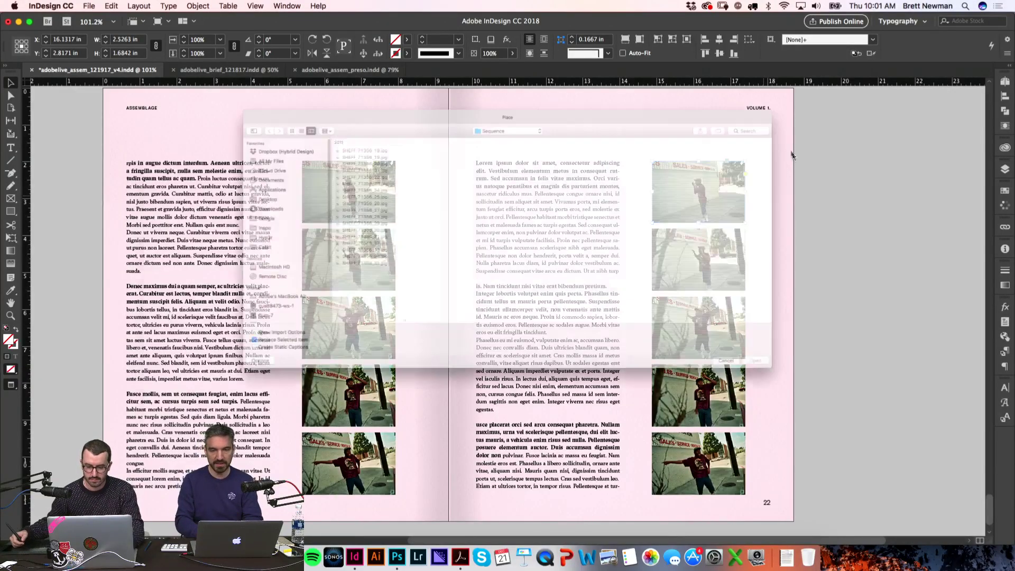
left_click(334, 179)
key("Down")
key("Down")
key("Down")
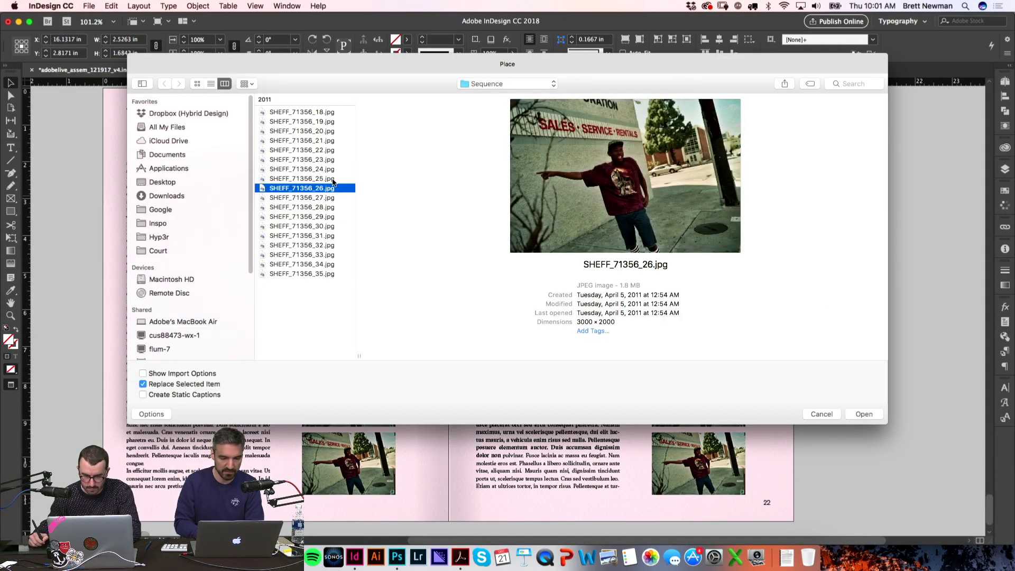
key("Up")
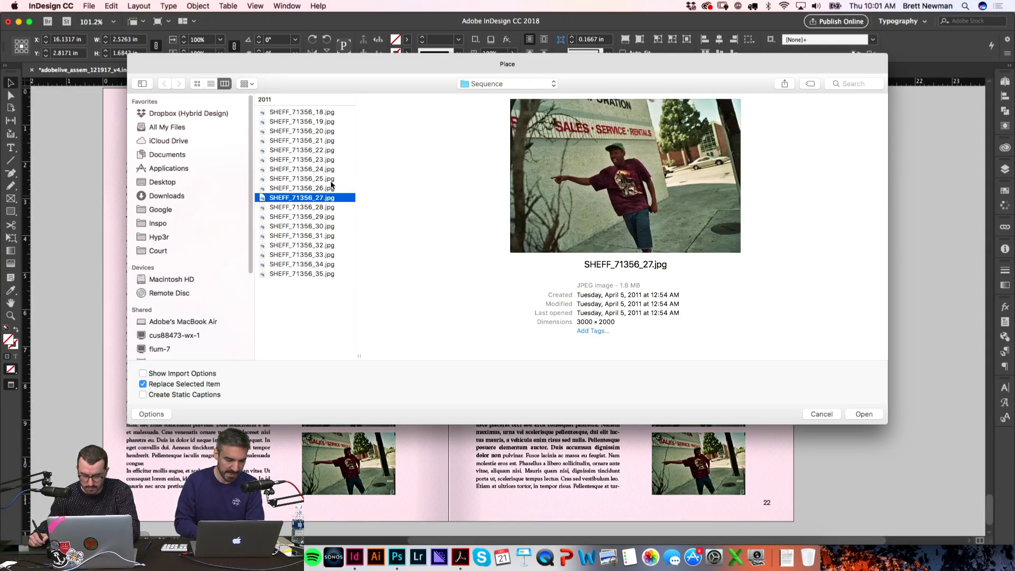
key("Return")
Step: Replace the same frame's photo with SHEFF_71356_29.jpg instead
key("super+f")
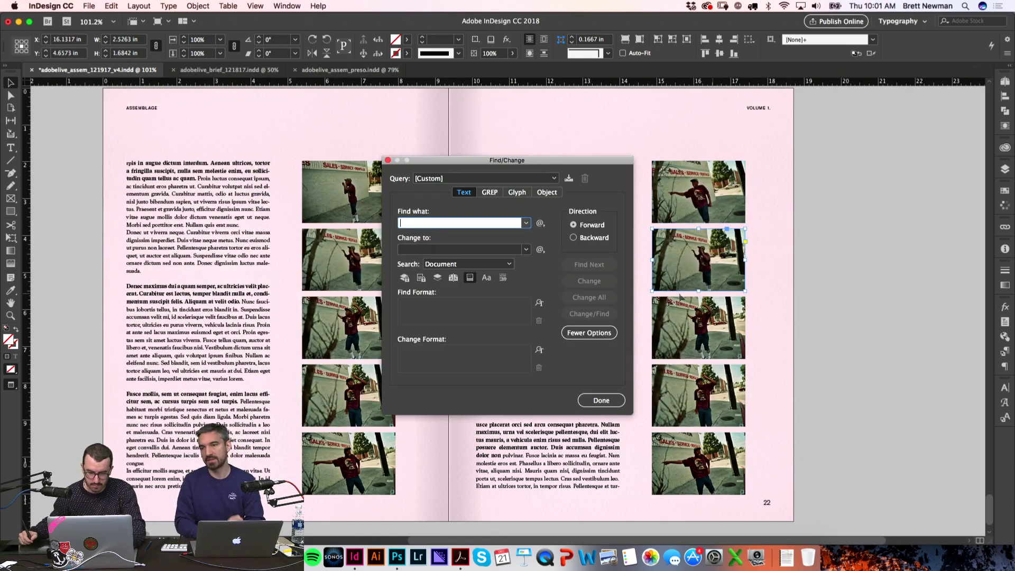
left_click(388, 160)
key("super+d")
key("Down")
key("Down")
key("Down")
key("Down")
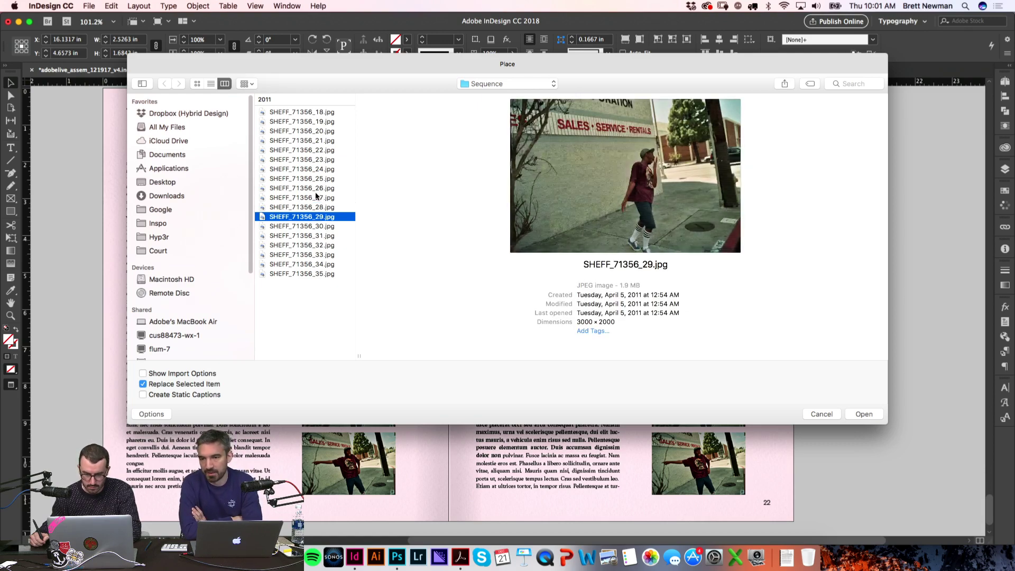
key("Return")
Step: Place SHEFF_71356_31.jpg into the next photo frame down the column
left_click(723, 334)
key("super+d")
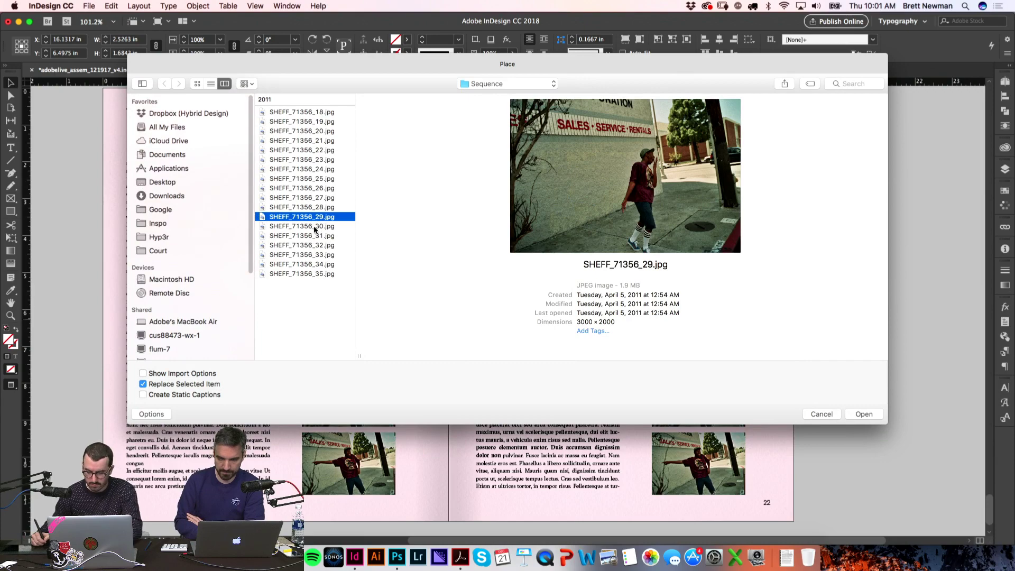
left_click(315, 226)
key("shift+Down")
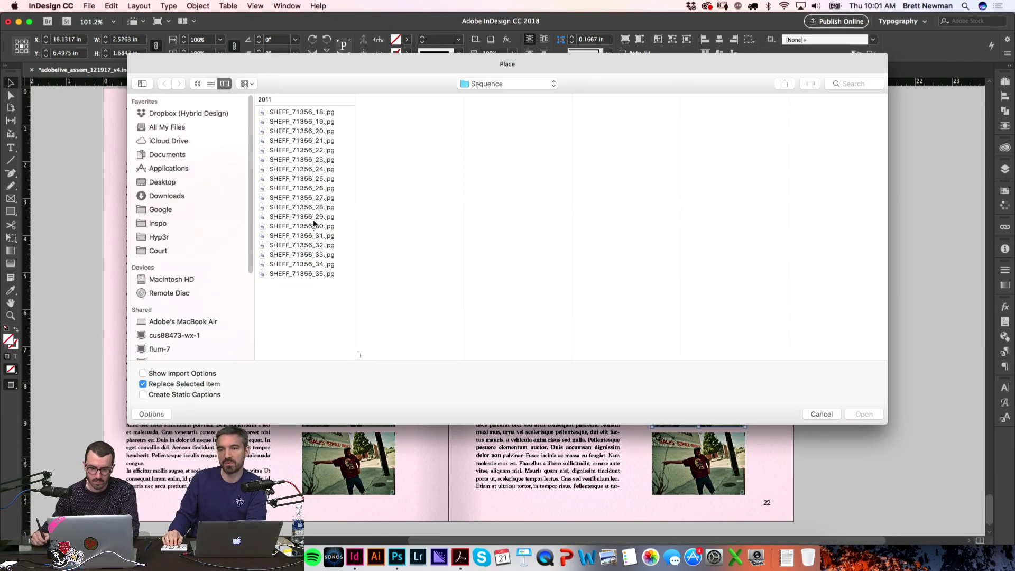
left_click(314, 235)
left_click(314, 226)
left_click(314, 236)
left_click(864, 415)
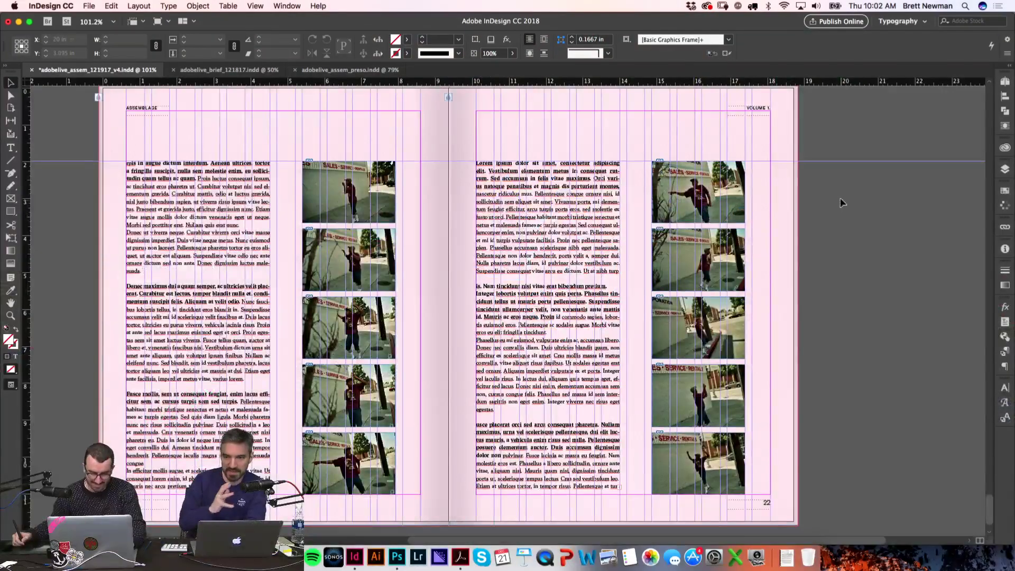
Step: Preview spread 21–22 at 100% without guides and frame edges
key("w")
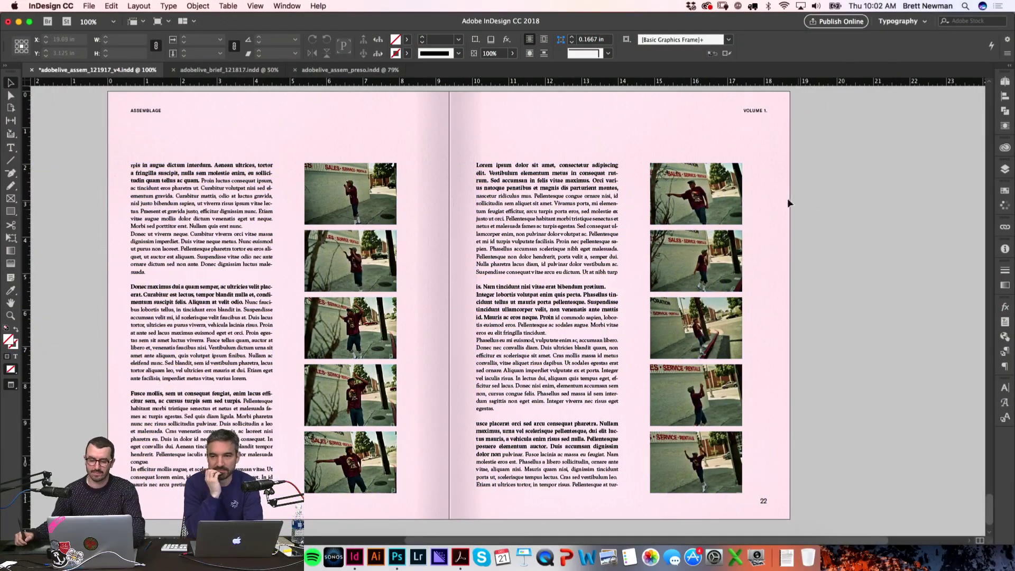
key("super+1")
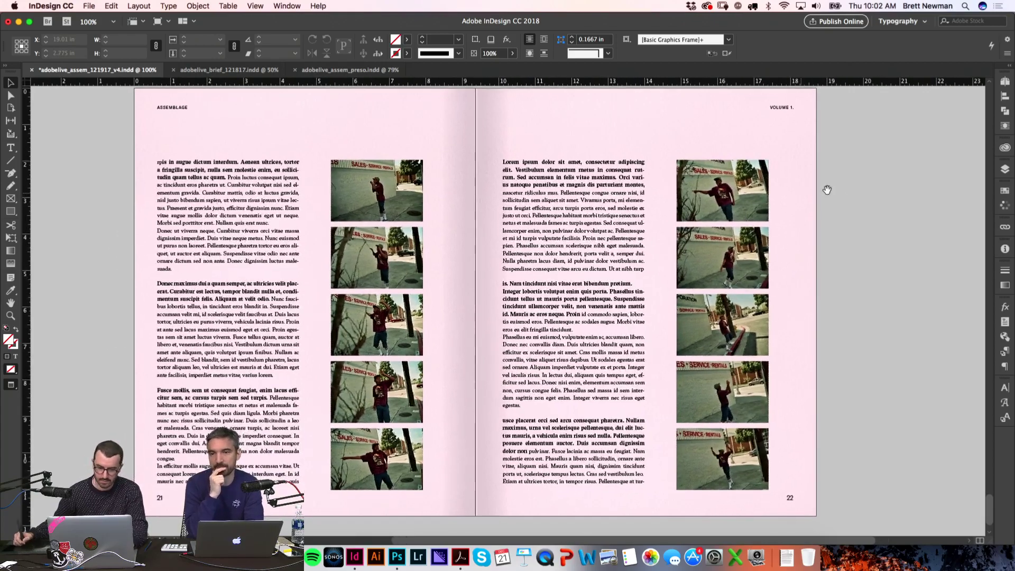
left_click(1006, 81)
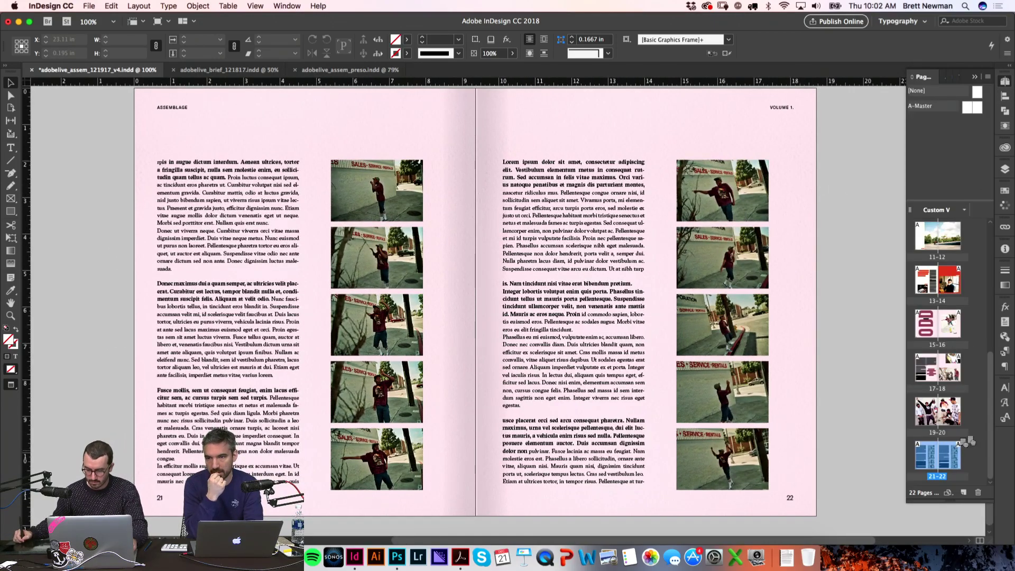
Step: Duplicate spread 21–22, delete the left photo column and move the second text column onto page 23
left_click_drag(960, 450, 960, 473)
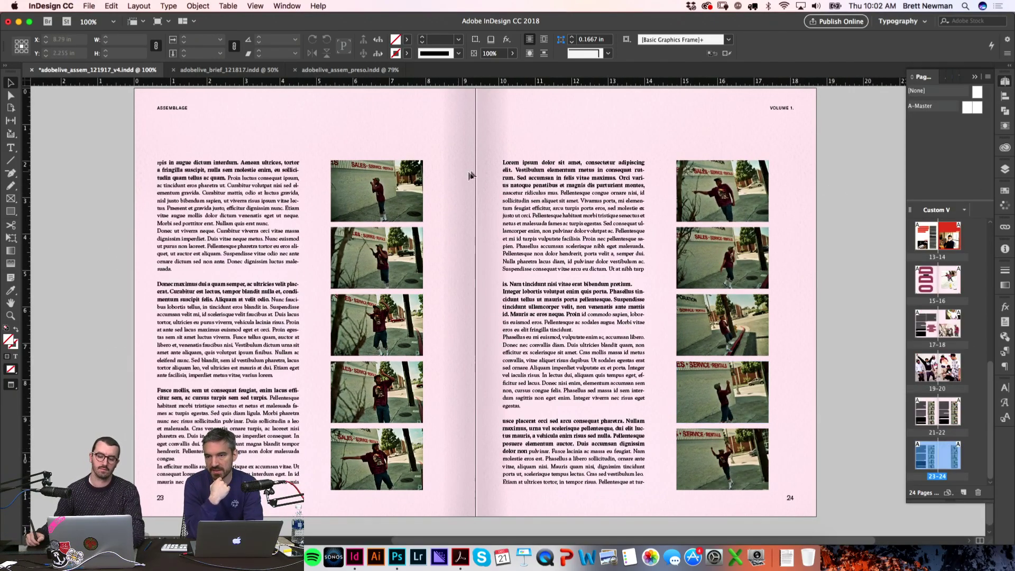
left_click_drag(445, 458, 394, 165)
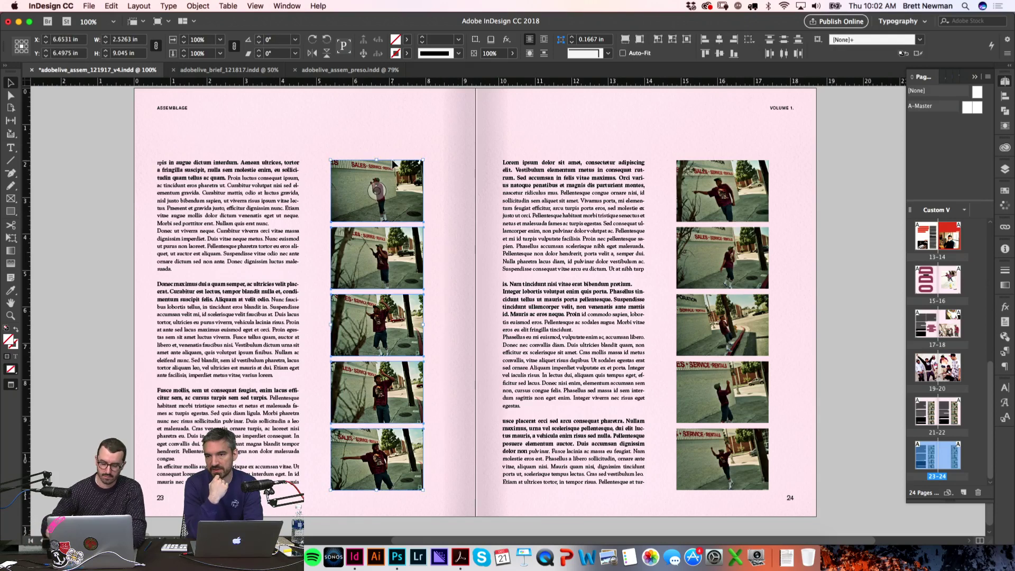
key("Delete")
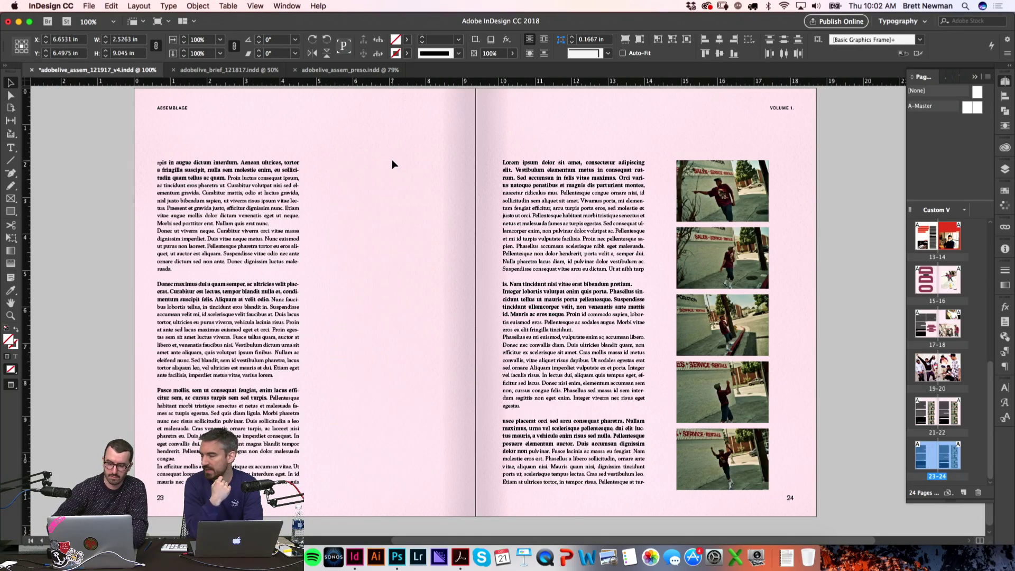
key("w")
left_click_drag(493, 182, 343, 180)
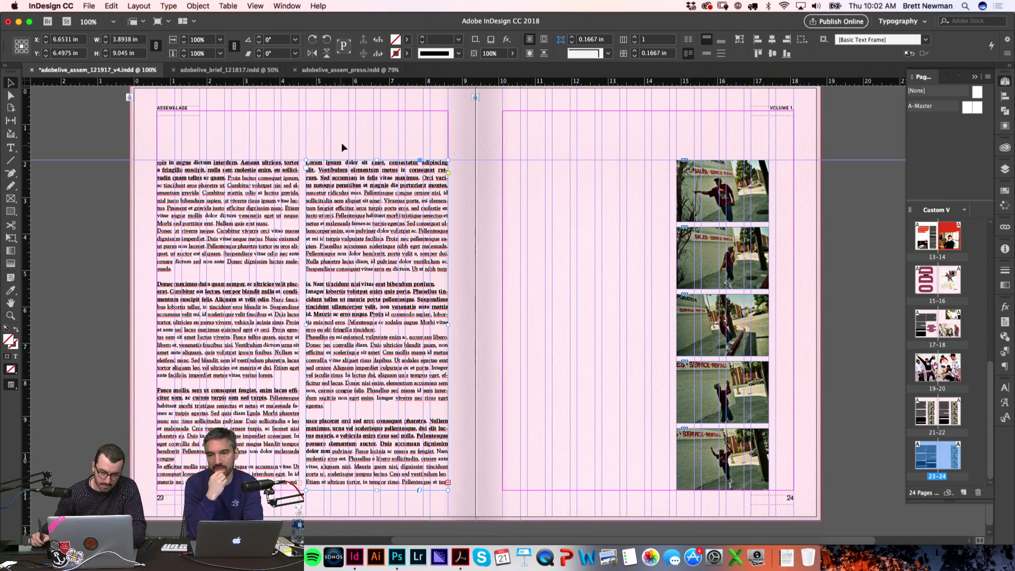
left_click(343, 150)
Step: Paste the five-photo column onto page 24 beside the existing column and zoom in to check
key("super+v")
left_click_drag(540, 188, 603, 203)
left_click(472, 192)
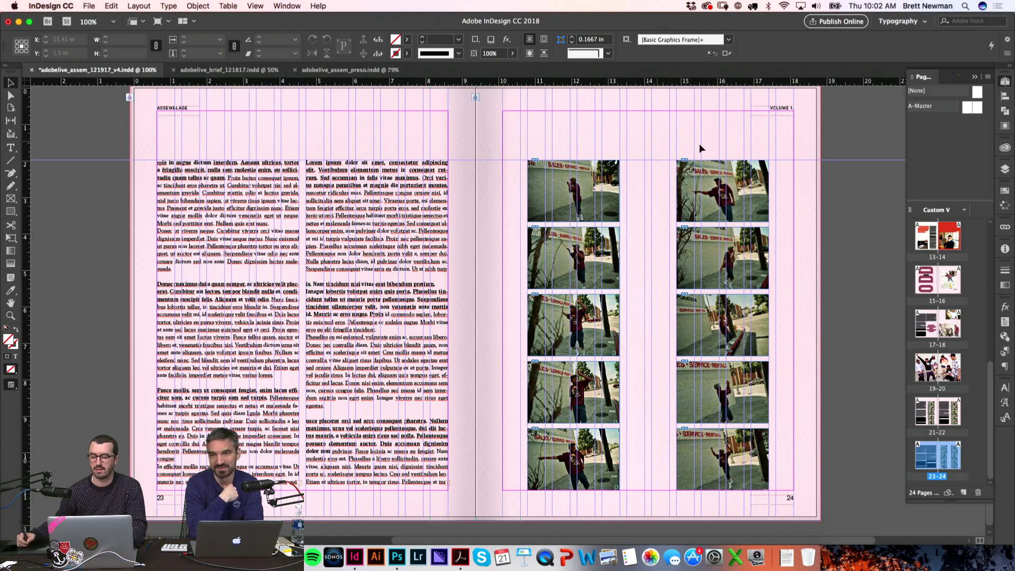
key("w")
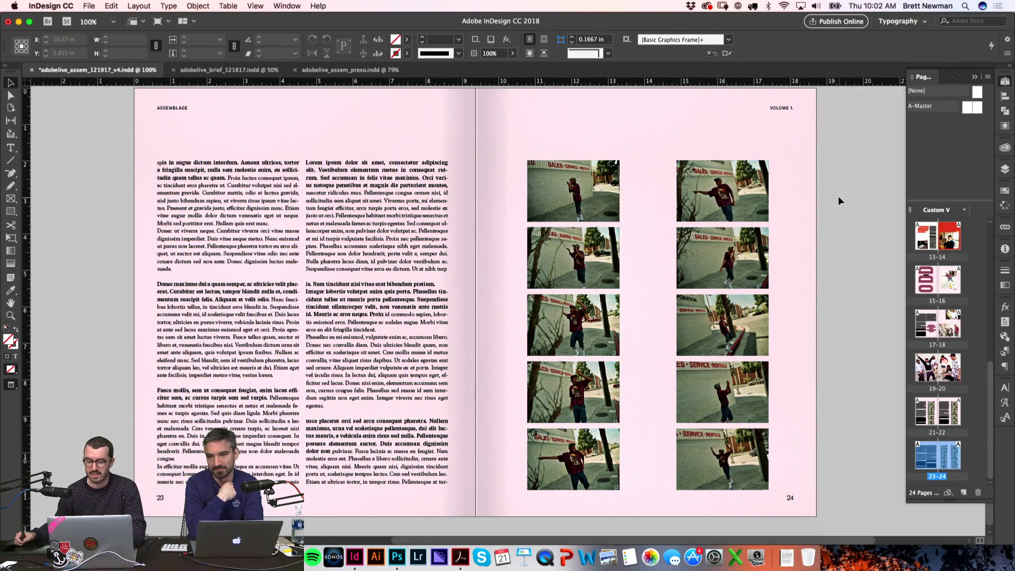
key("w")
key("z")
left_click_drag(307, 162, 833, 521)
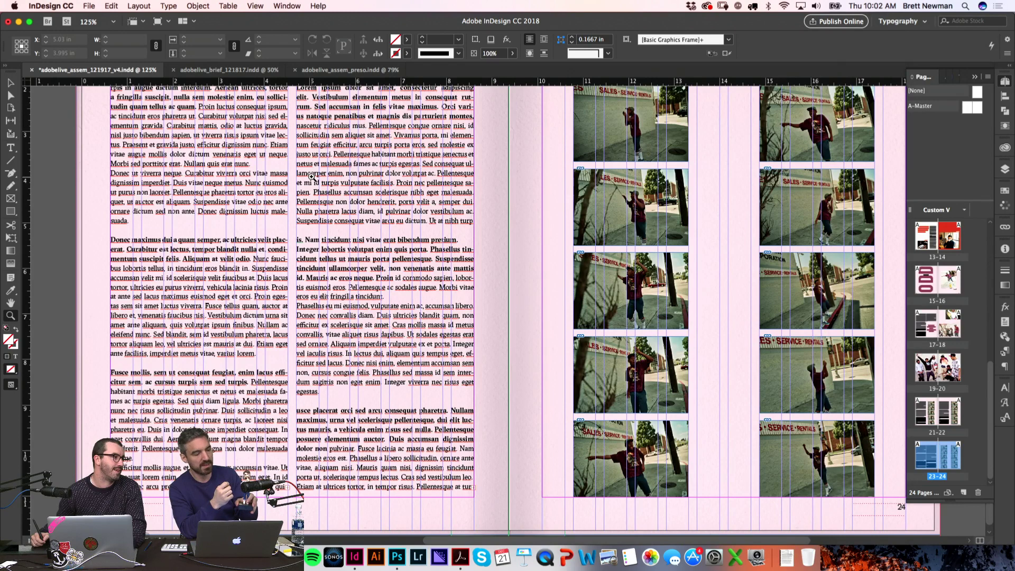
Step: Delete pages 23–24 via the Pages panel trash icon, confirming the content warning
key("super+minus")
key("super+minus")
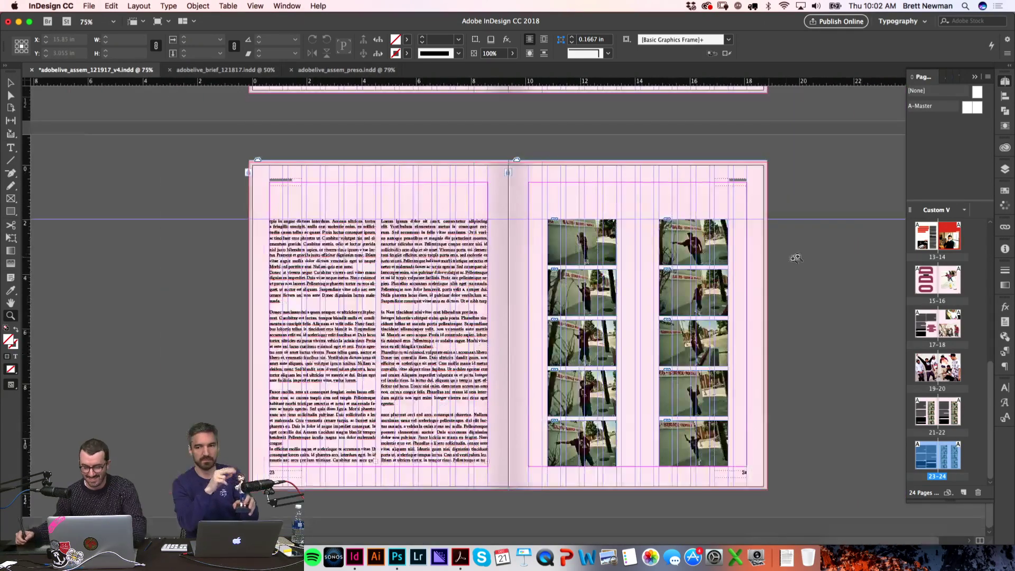
key("w")
left_click(979, 493)
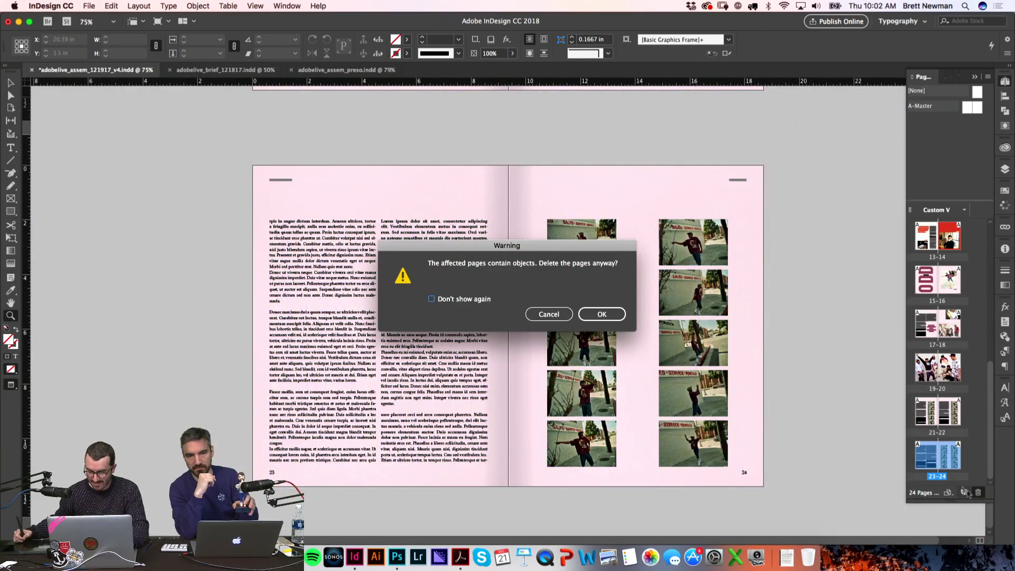
left_click(624, 314)
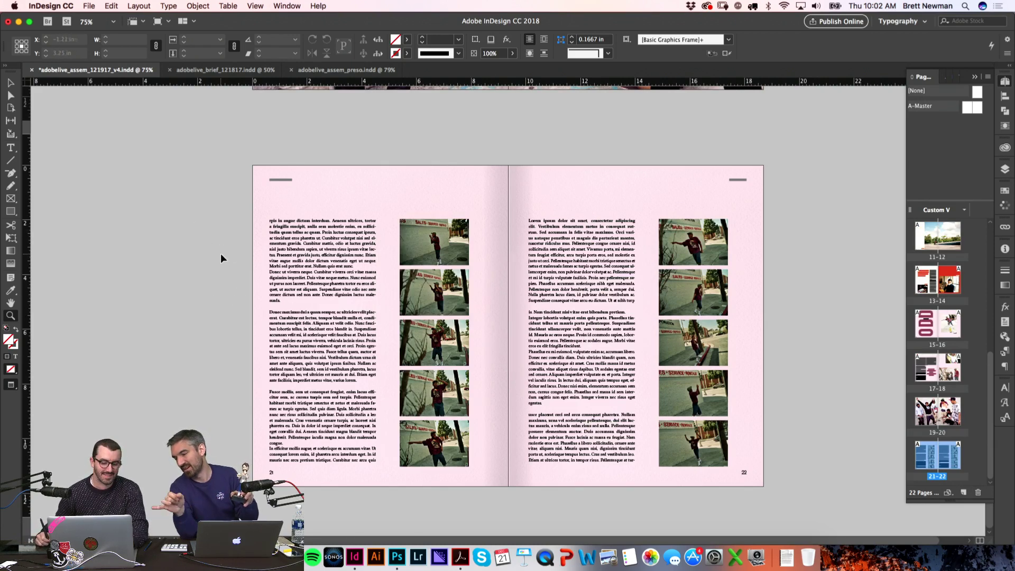
left_click_drag(243, 212, 487, 320)
Step: Zoom out to whole spreads, scroll up to spread 17–18 and enter page 17's body text
key("super+minus")
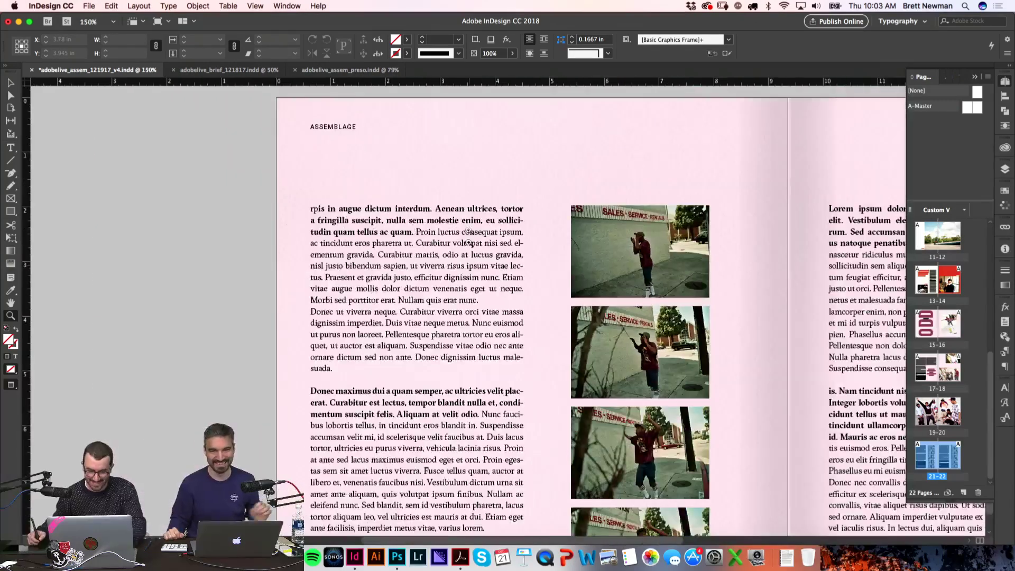
scroll(459, 262, "up", 5)
scroll(458, 262, "down", 15)
key("super+minus")
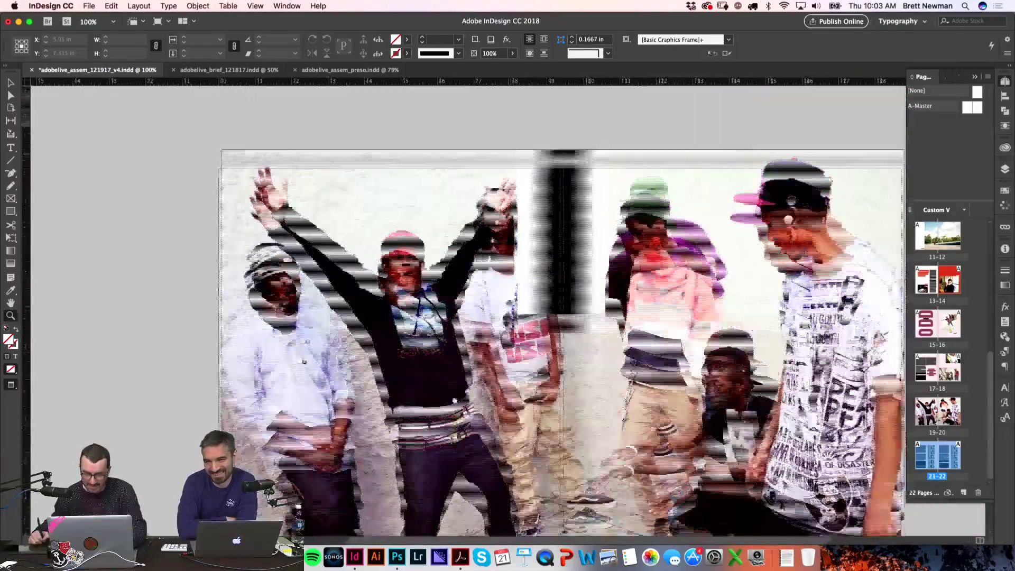
scroll(417, 249, "up", 5)
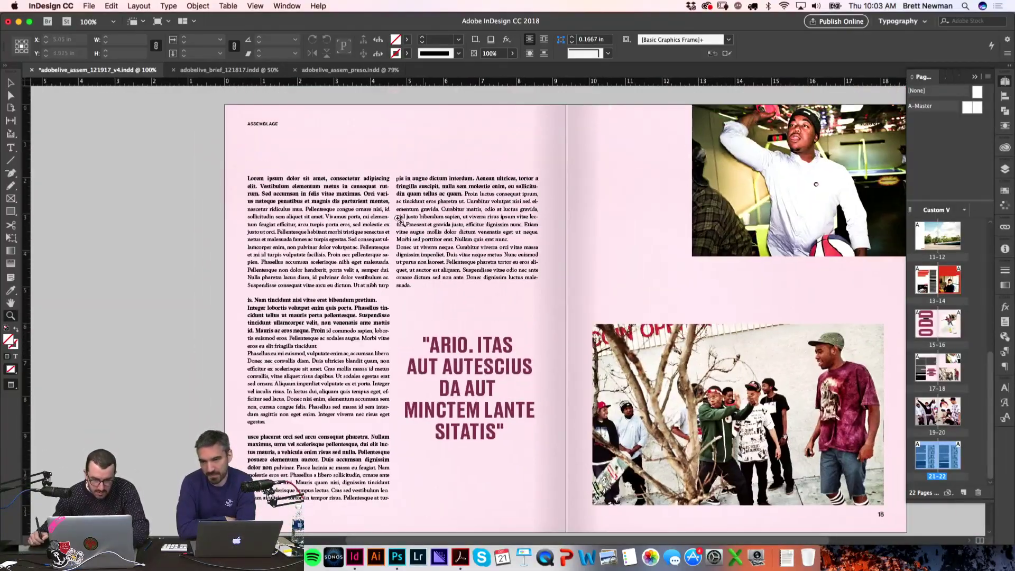
double_click(257, 178)
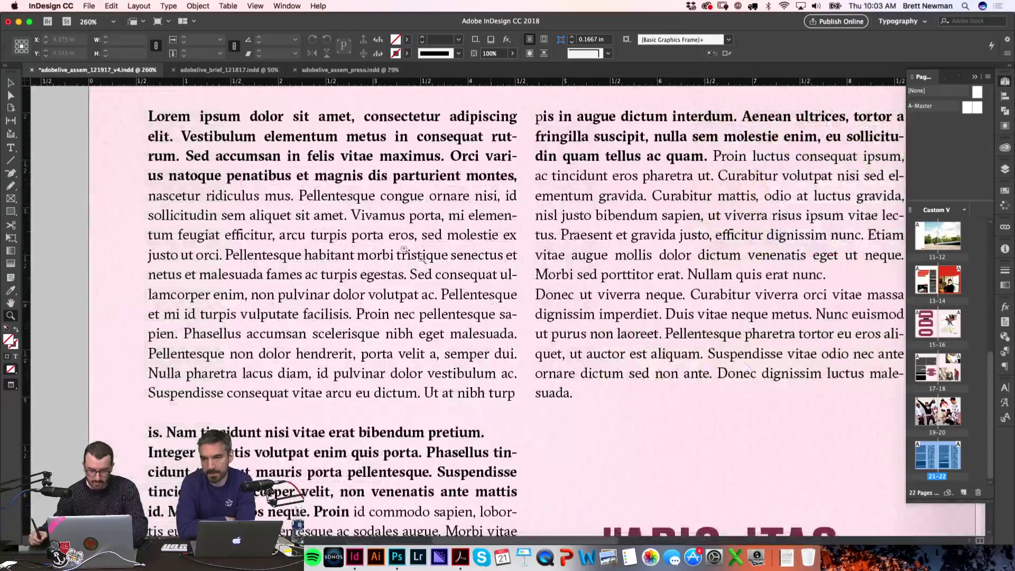
Step: Colour the entire page-17 story with the maroon R=140 G=67 B=87 swatch
key("super+equal")
key("super+a")
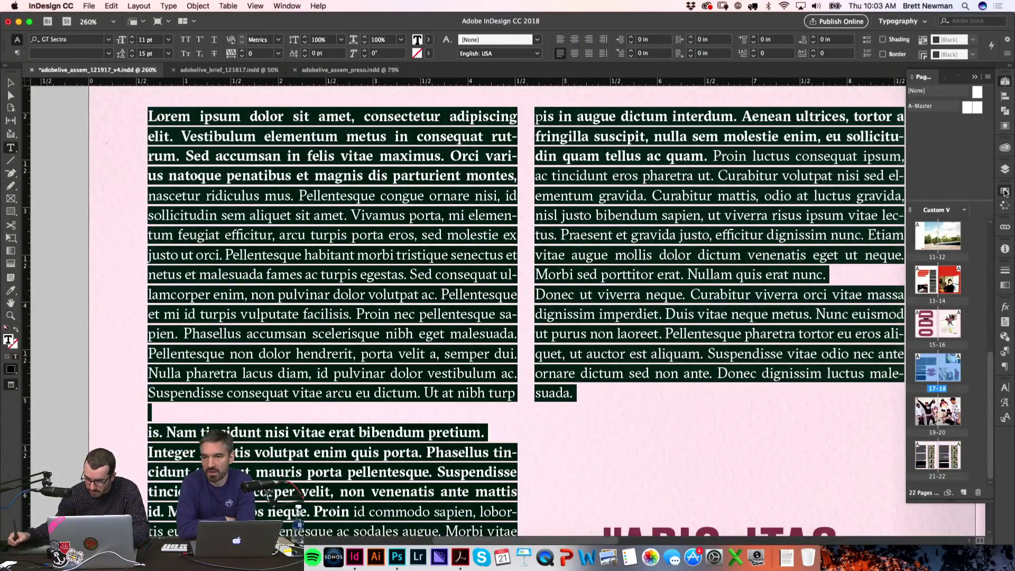
left_click(1005, 191)
left_click(835, 370)
left_click(625, 431)
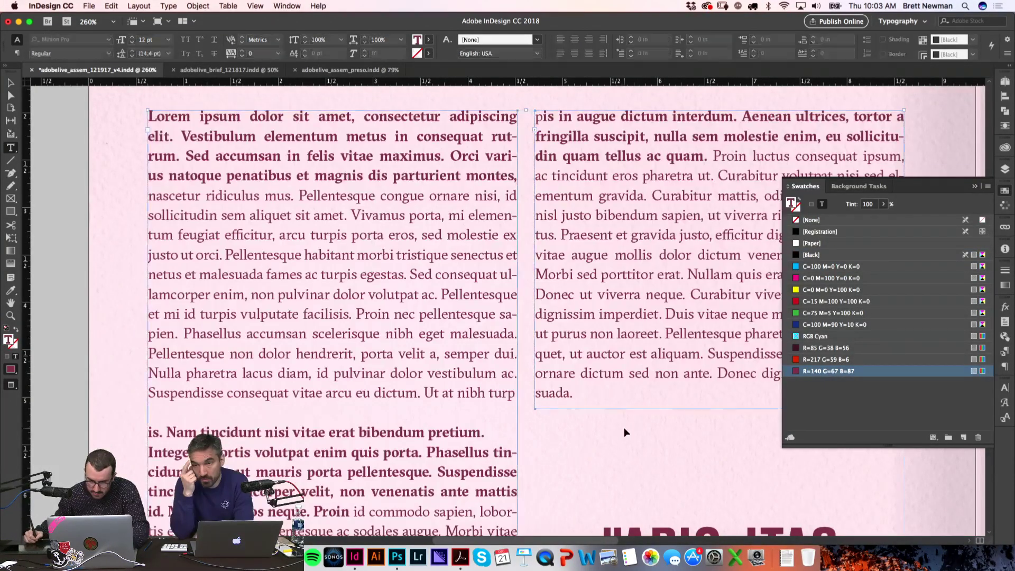
key("super+0")
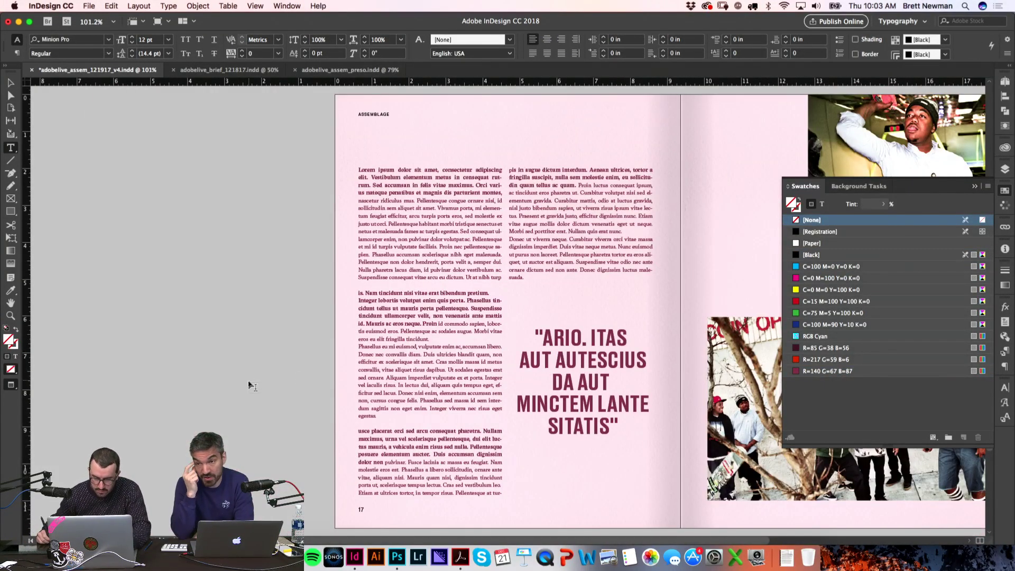
left_click(251, 380)
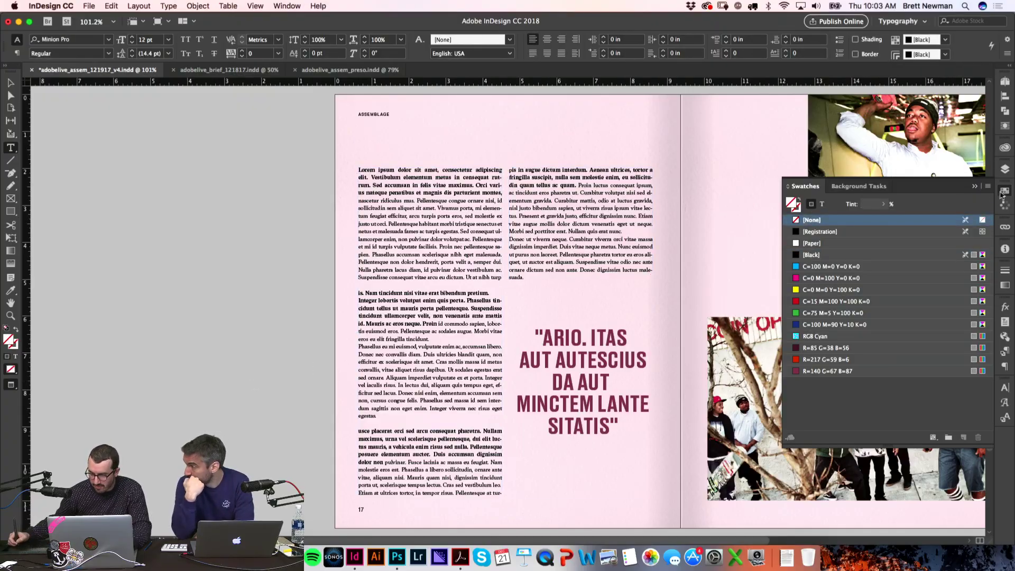
scroll(921, 356, "down", 3)
Step: Scroll down to spread 21–22 and switch to Normal mode with guides showing
left_click_drag(991, 435, 993, 508)
key("w")
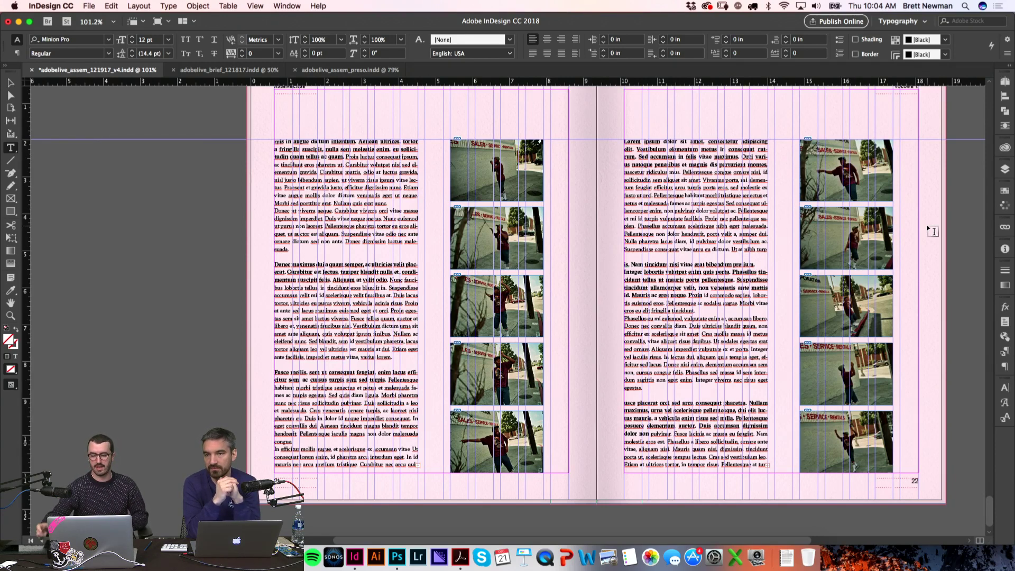
Step: Save the document and preview spread 21–22 without guides
scroll(142, 263, "right", 3)
scroll(142, 263, "up", 1)
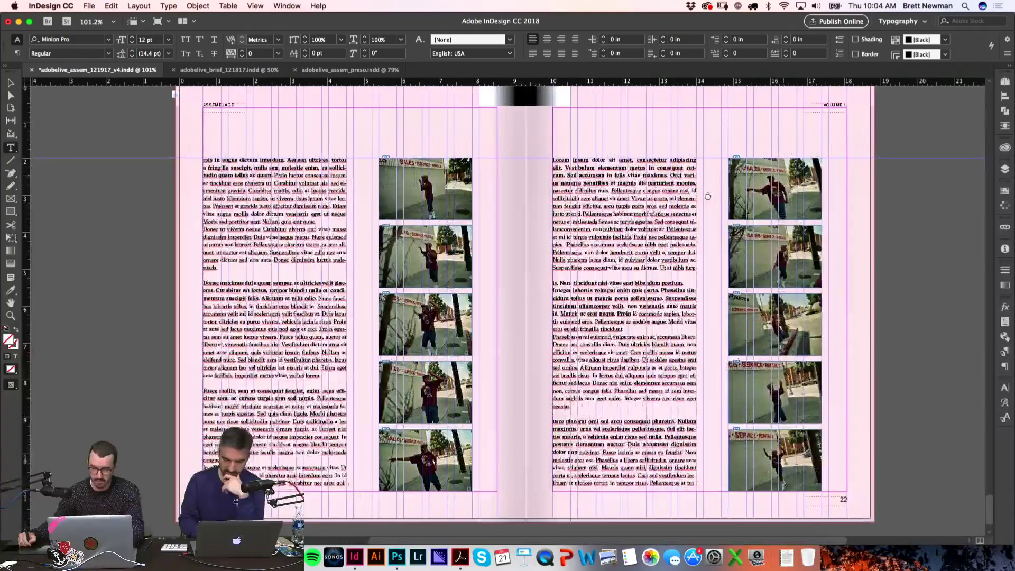
key("super+s")
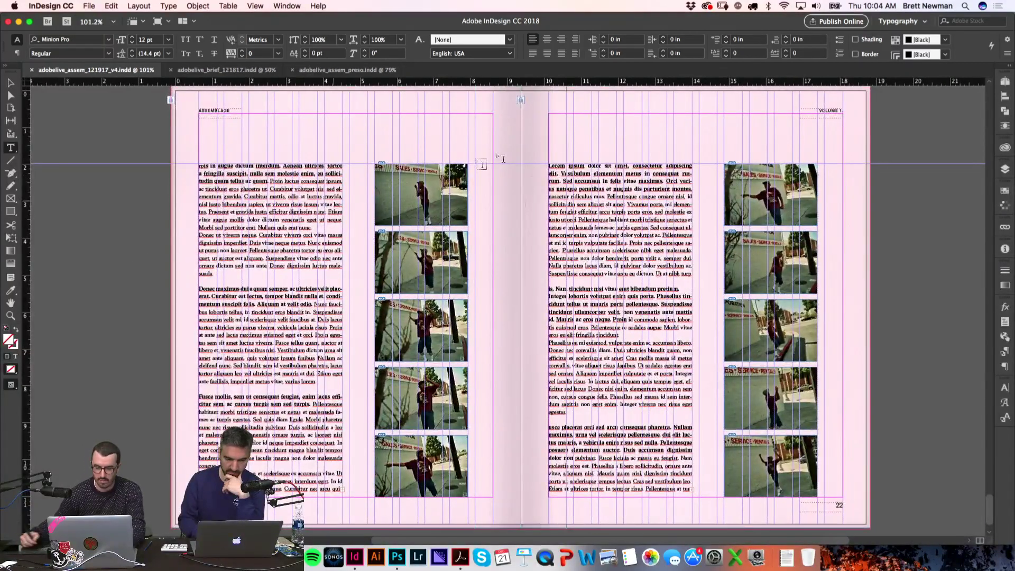
key("w")
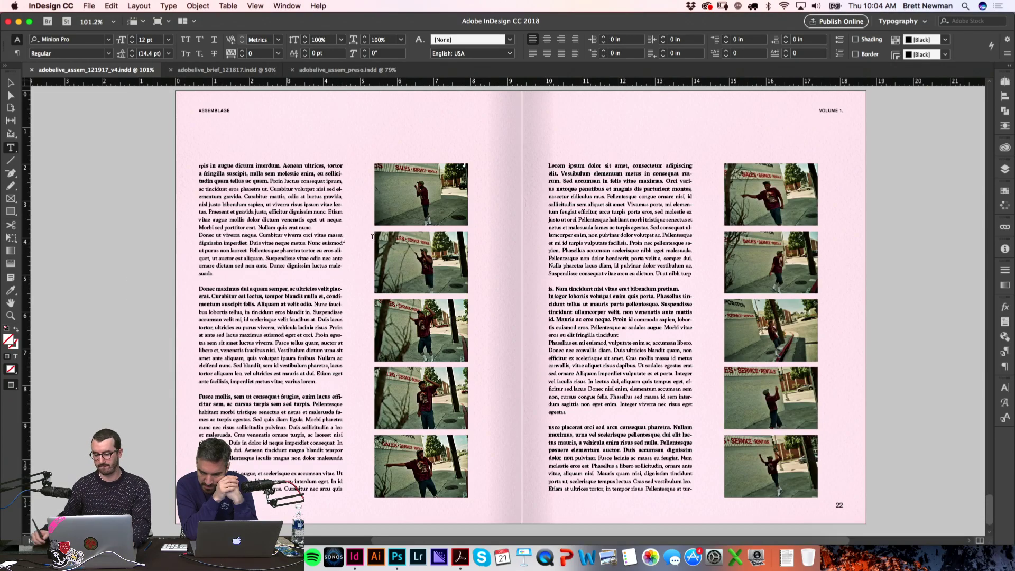
Step: On page 22, move the photo column toward the spine and the text frame to the outer edge
key("v")
key("w")
scroll(853, 190, "right", 3)
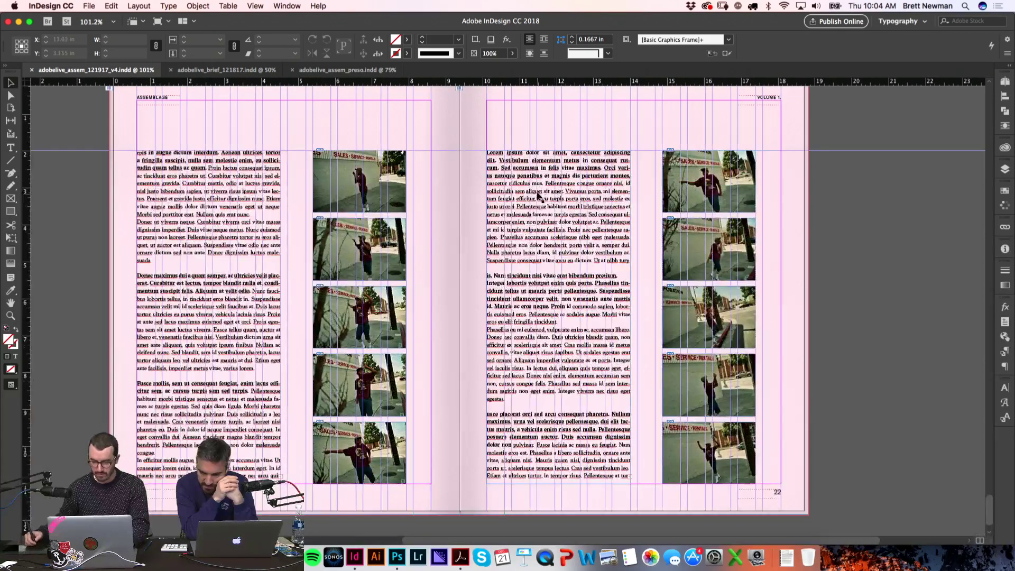
left_click_drag(540, 197, 845, 198)
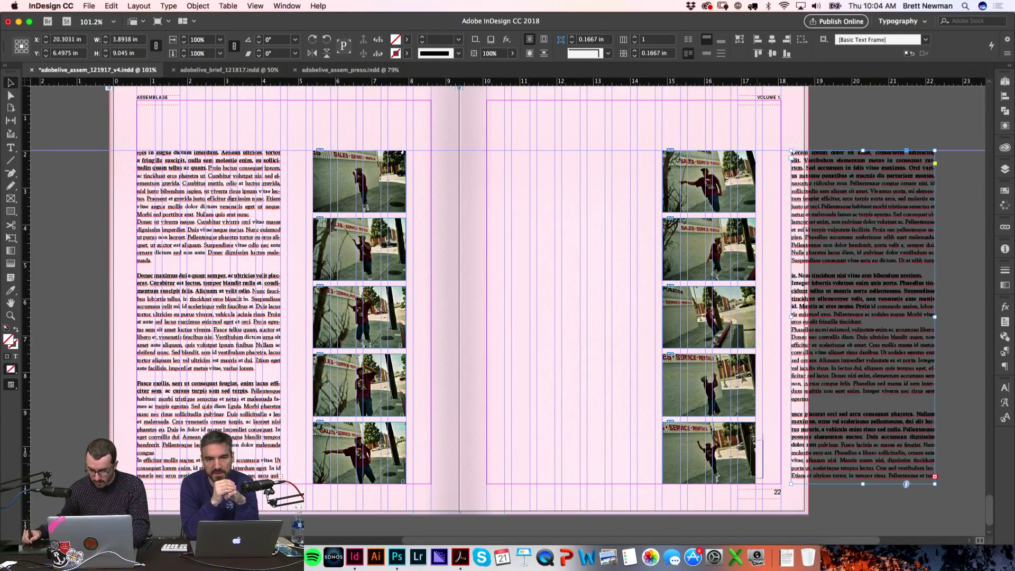
left_click_drag(697, 179, 540, 177)
left_click_drag(782, 207, 681, 201)
left_click(875, 188)
Step: Preview the rearranged spread without guides, scrolling through the layout to review it
key("w")
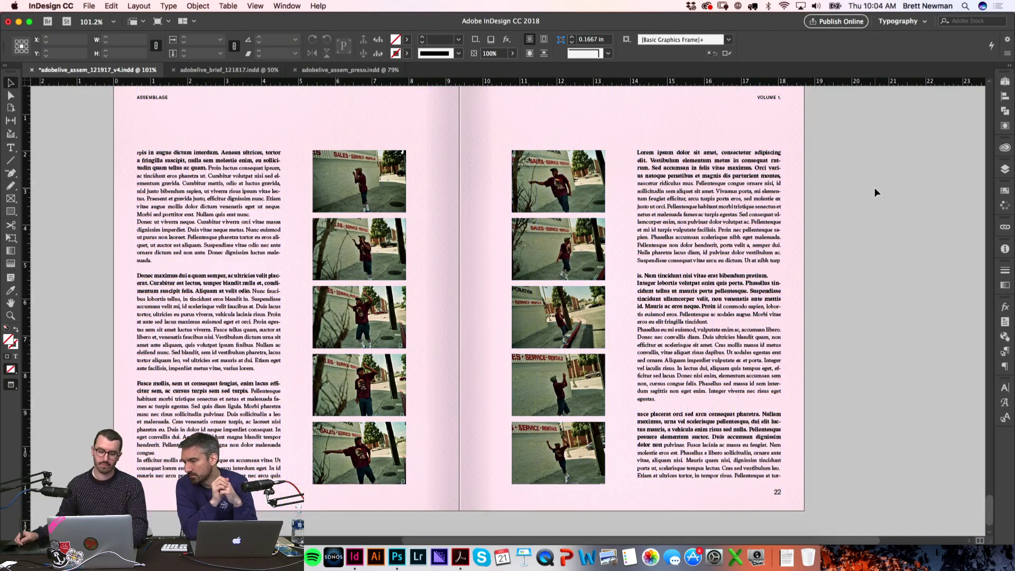
scroll(867, 222, "left", 2)
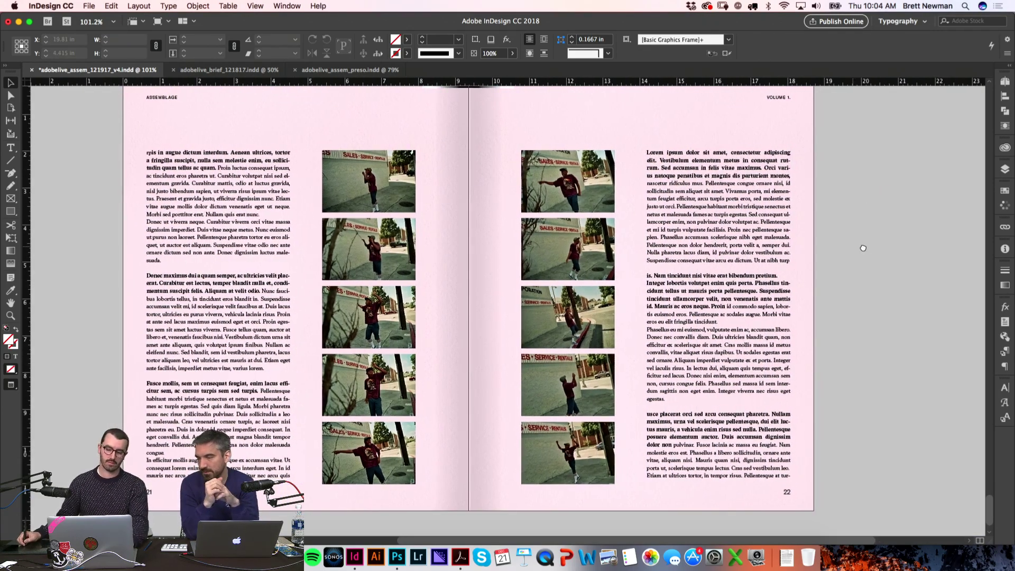
scroll(861, 251, "down", 1)
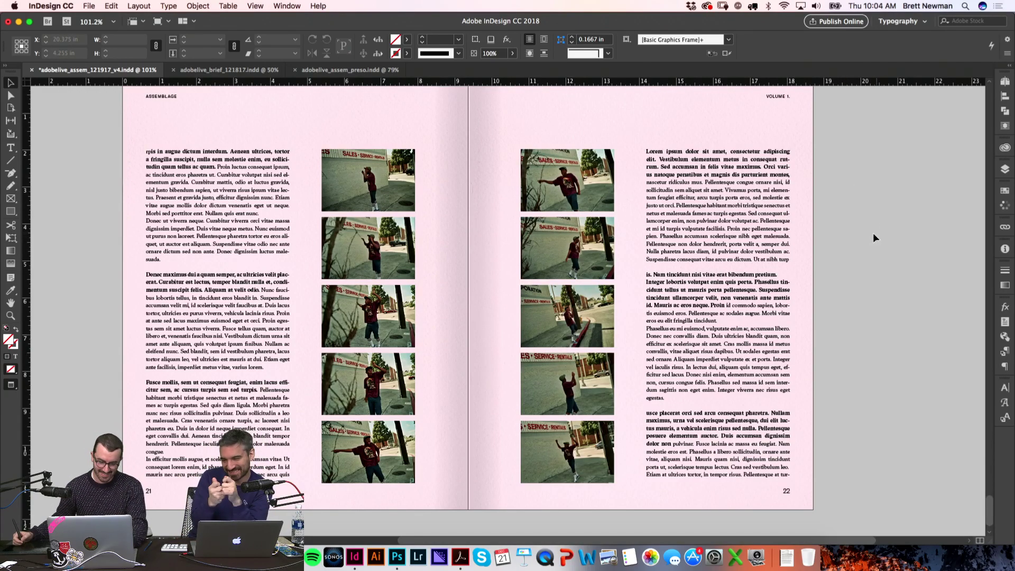
scroll(851, 259, "down", 2)
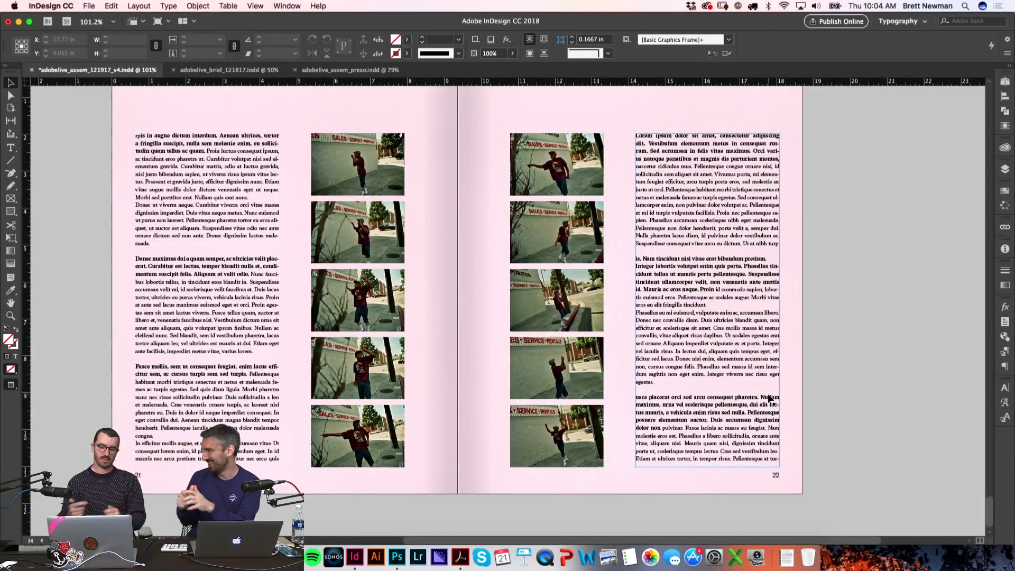
scroll(846, 207, "up", 1)
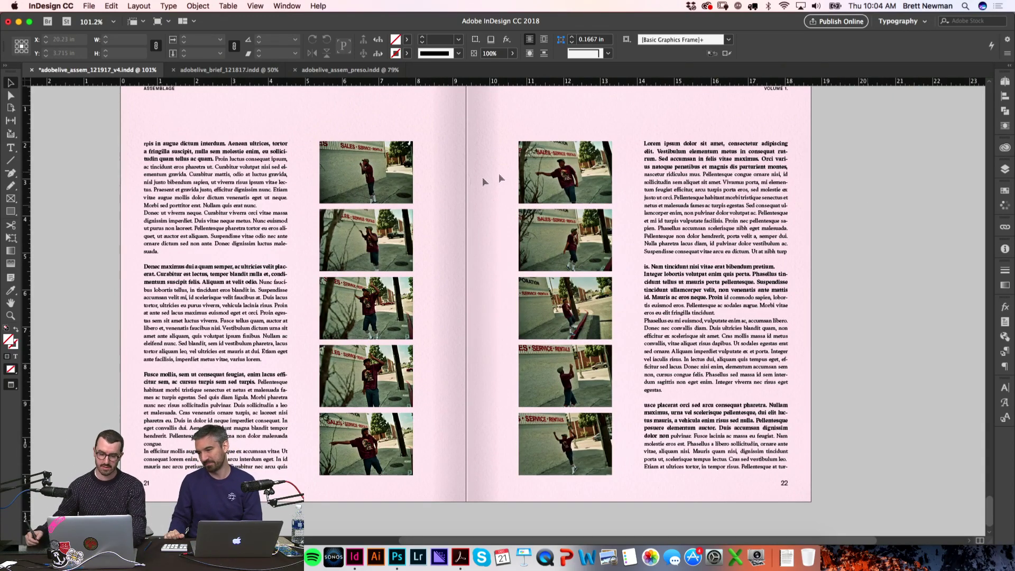
scroll(516, 174, "up", 1)
Step: Toggle guide display and scroll down toward the end of the document
key("w")
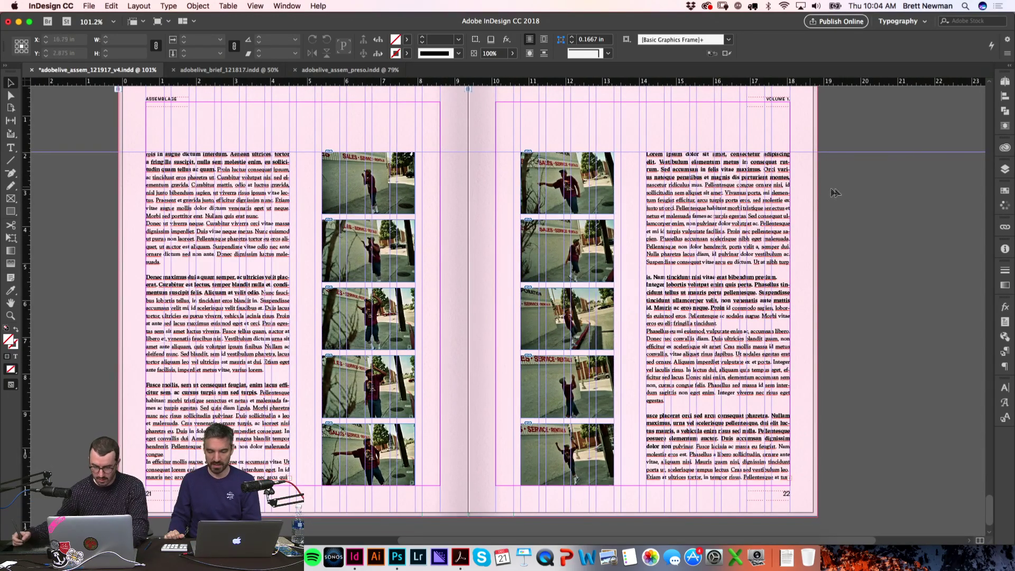
key("w")
scroll(989, 505, "down", 3)
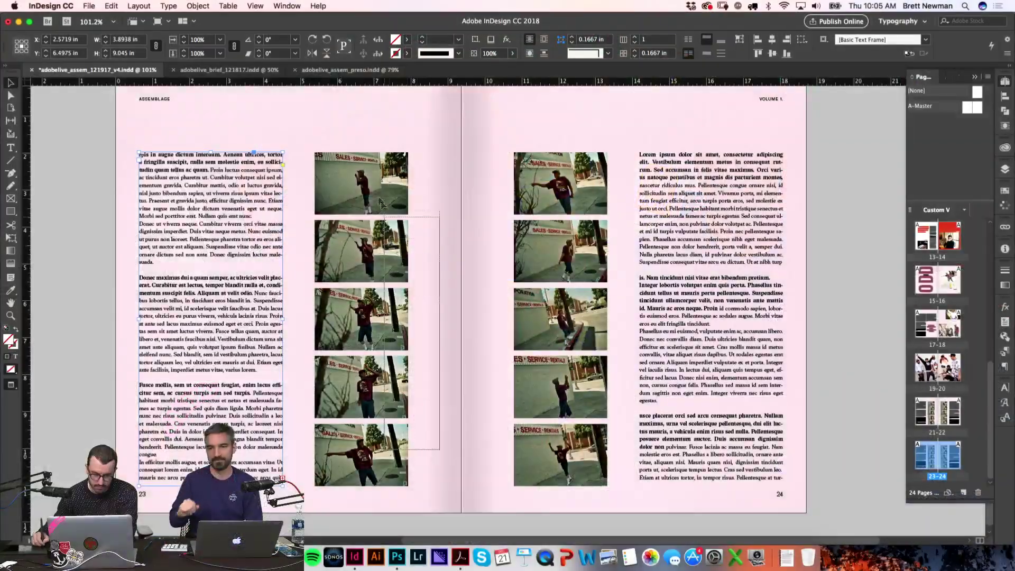
Step: Delete both photo columns and the right-page text frame from spread 23–24
key("Delete")
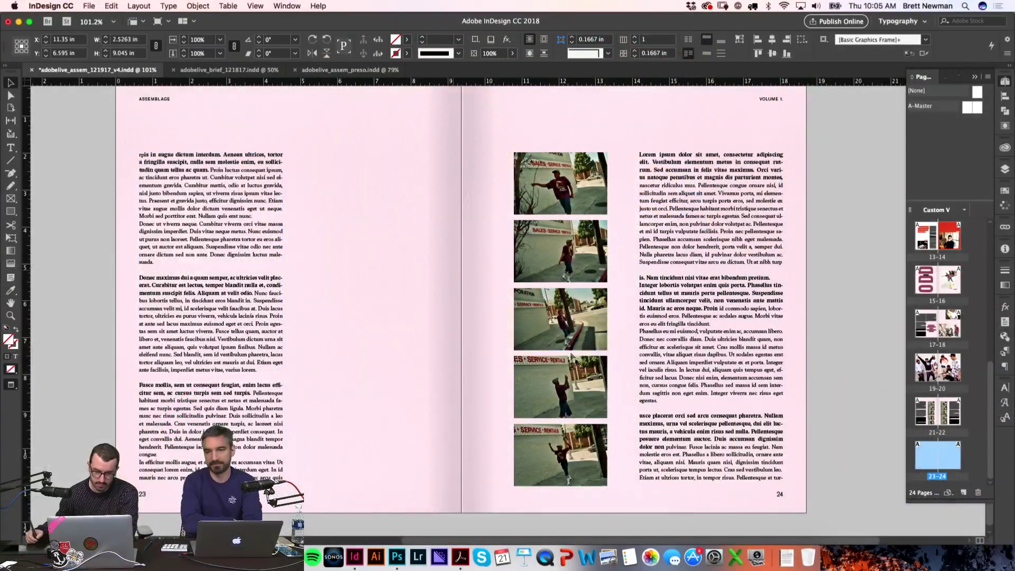
left_click_drag(622, 459, 598, 170)
key("Delete")
left_click(714, 409)
key("Delete")
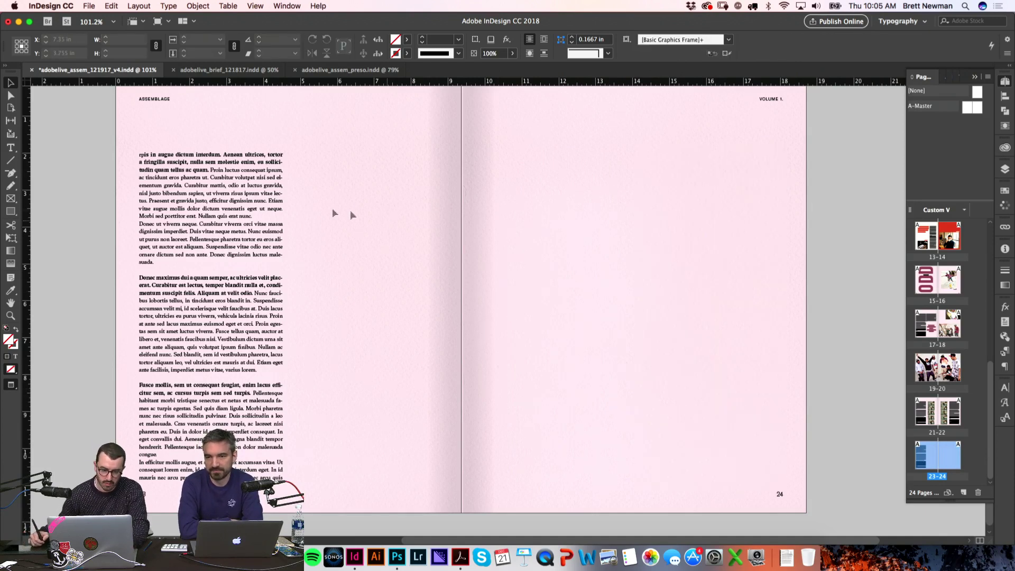
key("w")
Step: Lower the top of page 23's text frame to mid-page
left_click(238, 195)
left_click_drag(217, 153, 217, 313)
key("w")
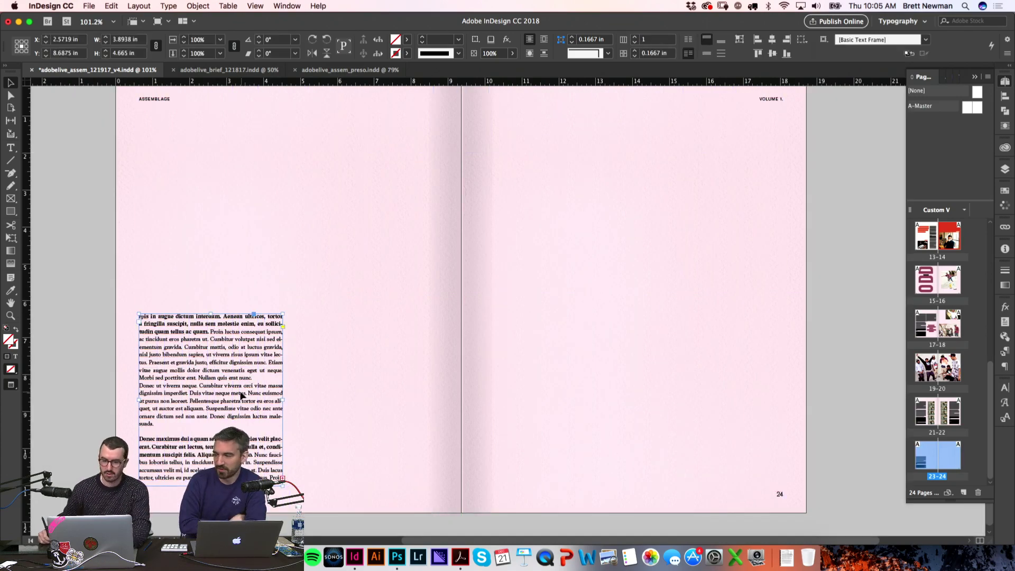
key("w")
Step: Thread the page-23 story into a new frame in the second column, discarding a trial duplicate
left_click_drag(261, 375, 404, 387)
left_click(102, 352)
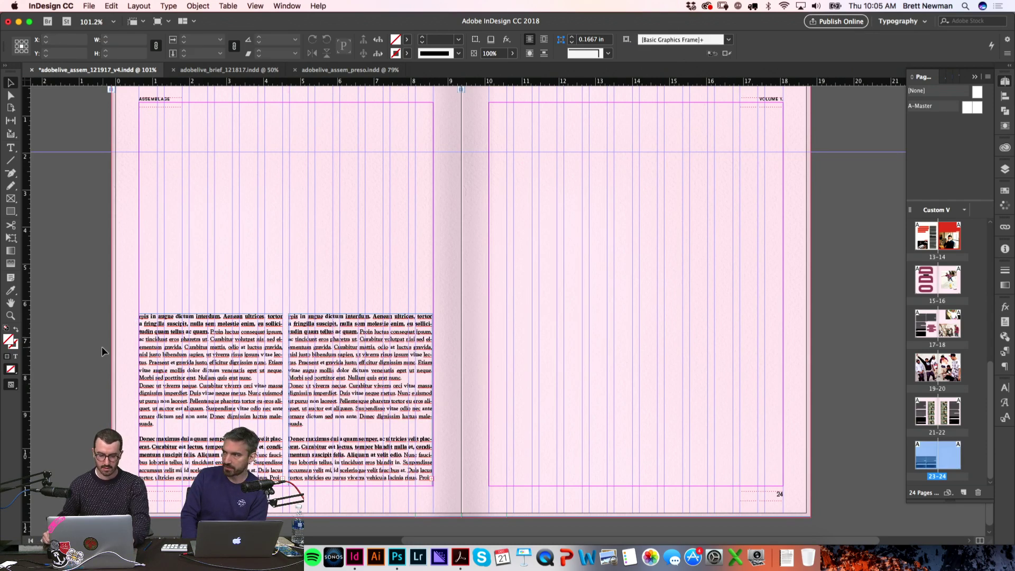
double_click(362, 331)
key("super+a")
key("BackSpace")
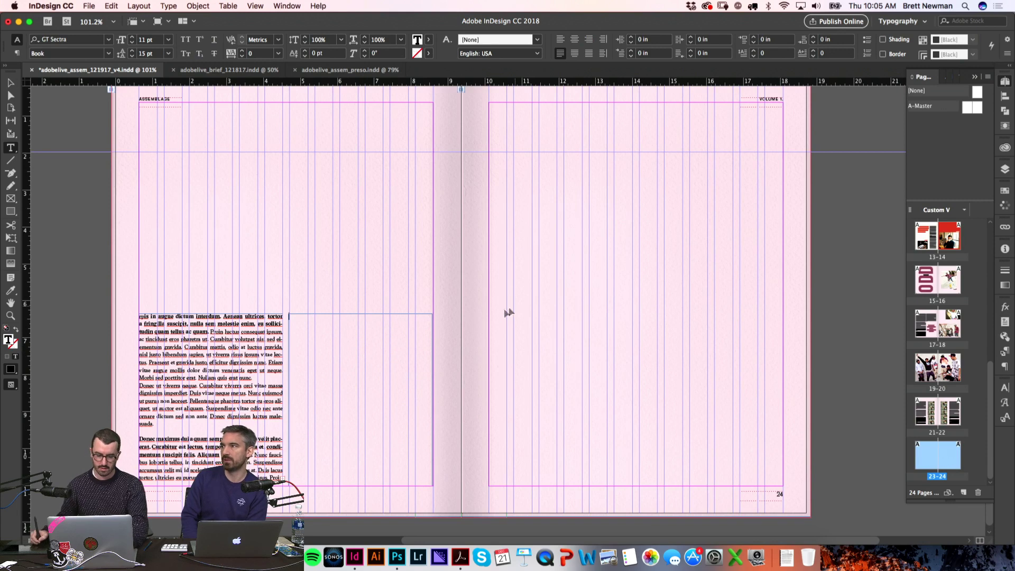
key("Escape")
key("BackSpace")
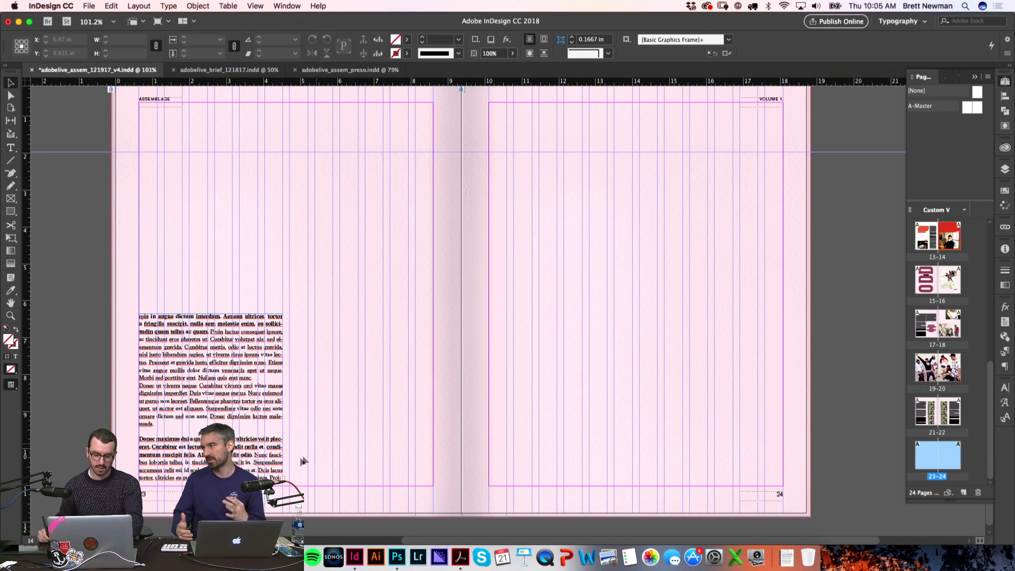
left_click(283, 478)
left_click_drag(291, 314, 448, 485)
Step: Remove the paragraph break so "Donec ut viverra" runs on from "Nullam quis erat nunc."
left_click(484, 313)
key("w")
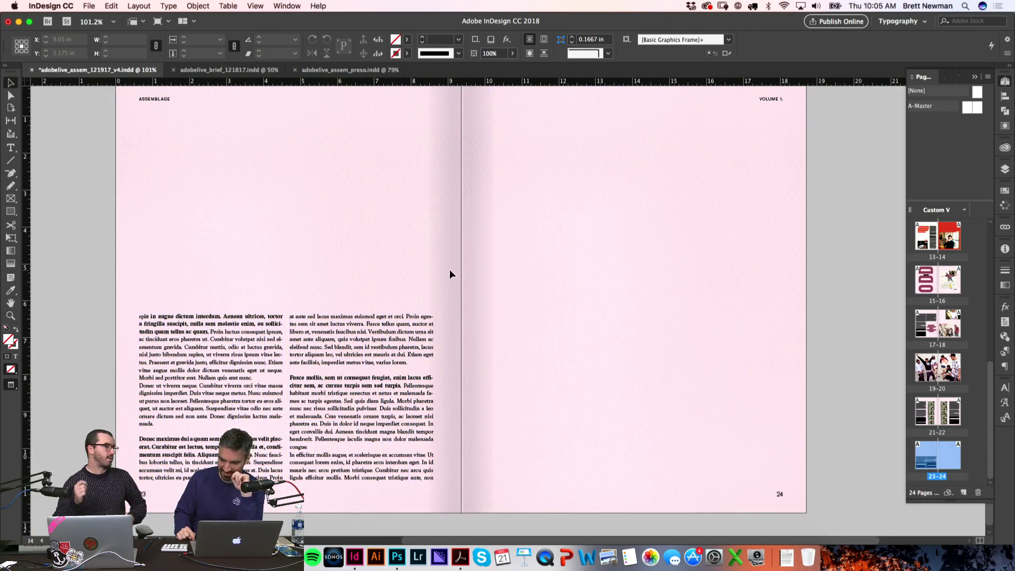
key("z")
left_click_drag(547, 477, 162, 264)
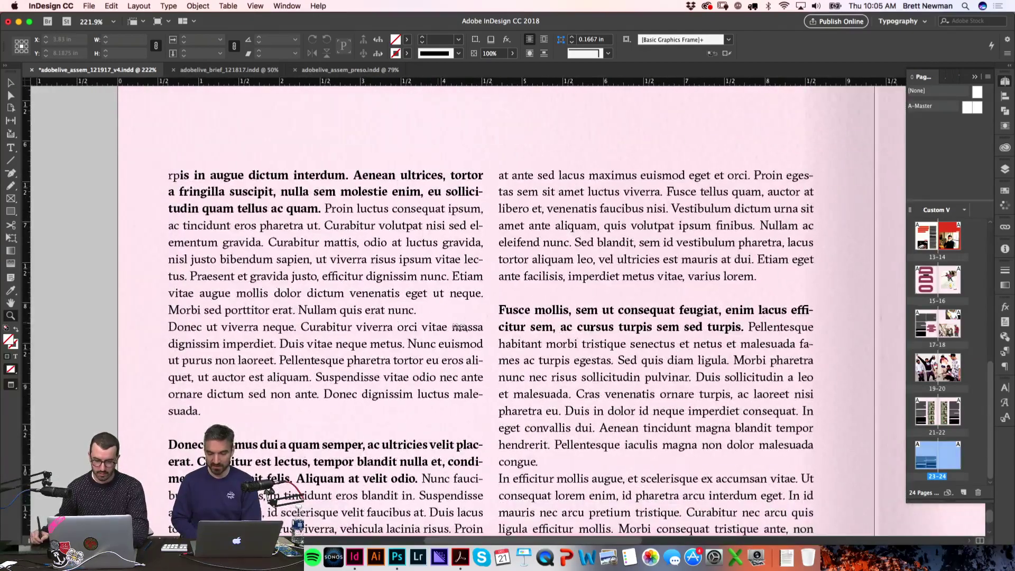
key("t")
left_click(172, 326)
key("BackSpace")
key("Escape")
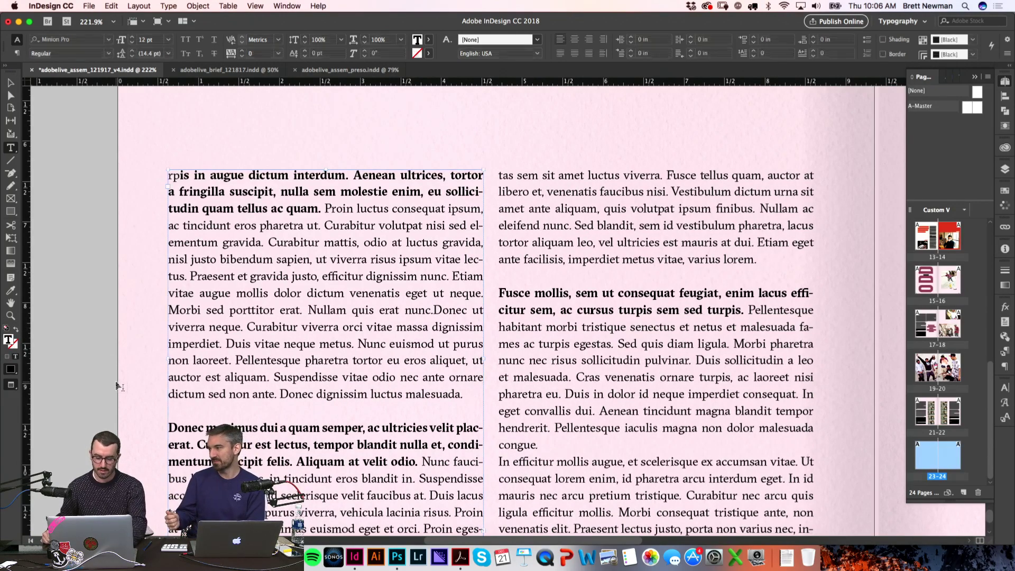
key("super+alt+0")
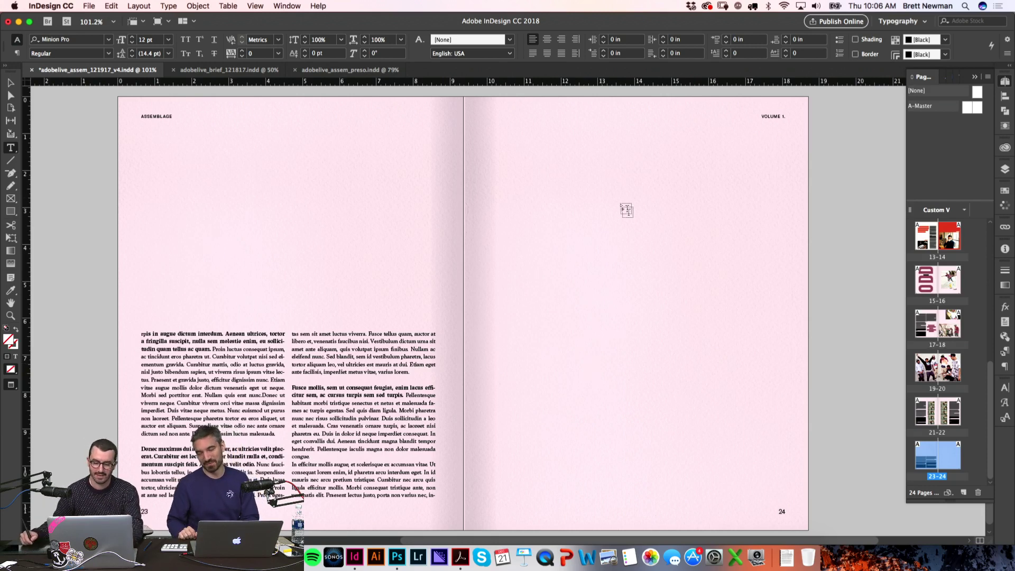
Step: Thread the overflowing story into two new text columns on page 24
key("Escape")
key("w")
left_click(436, 496)
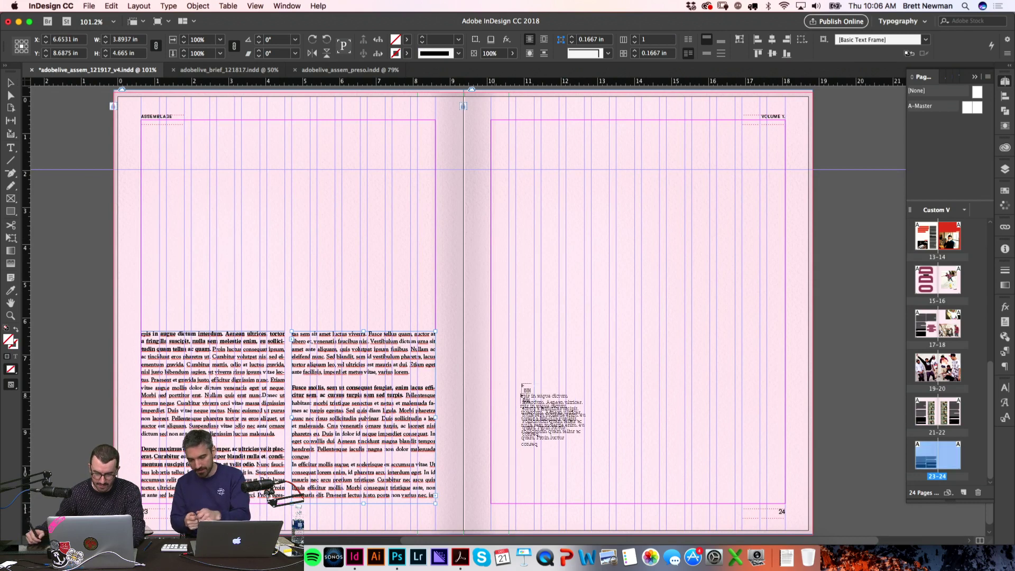
left_click_drag(491, 331, 637, 502)
key("w")
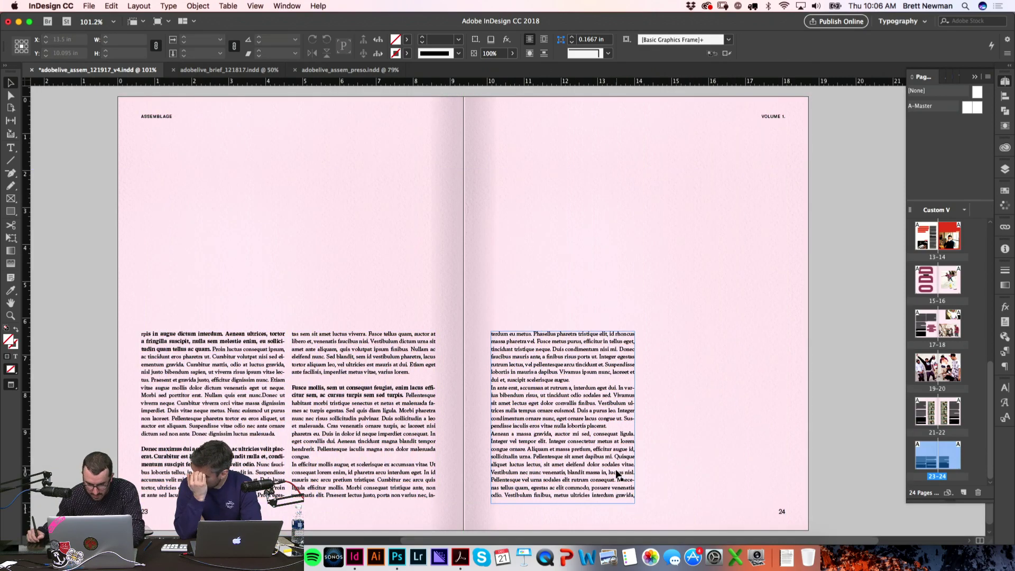
key("w")
left_click(635, 496)
left_click_drag(642, 332, 786, 509)
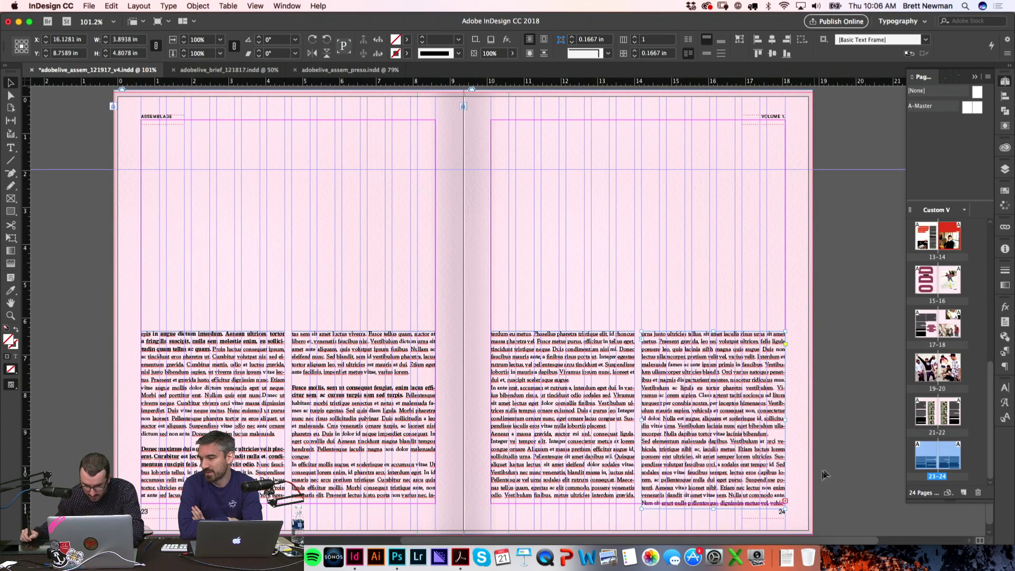
key("w")
left_click(541, 310)
left_click(709, 397, "alt")
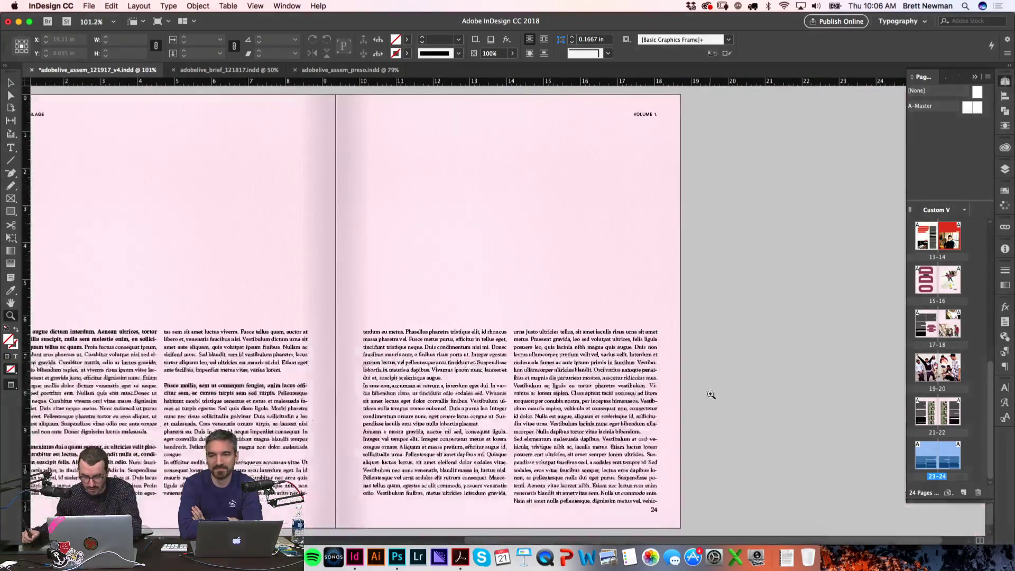
Step: Paste the bold lead-in over page 24's opening lines and adjust the paragraph breaks around "In ante erat" and "Aenean a massa"
key("t")
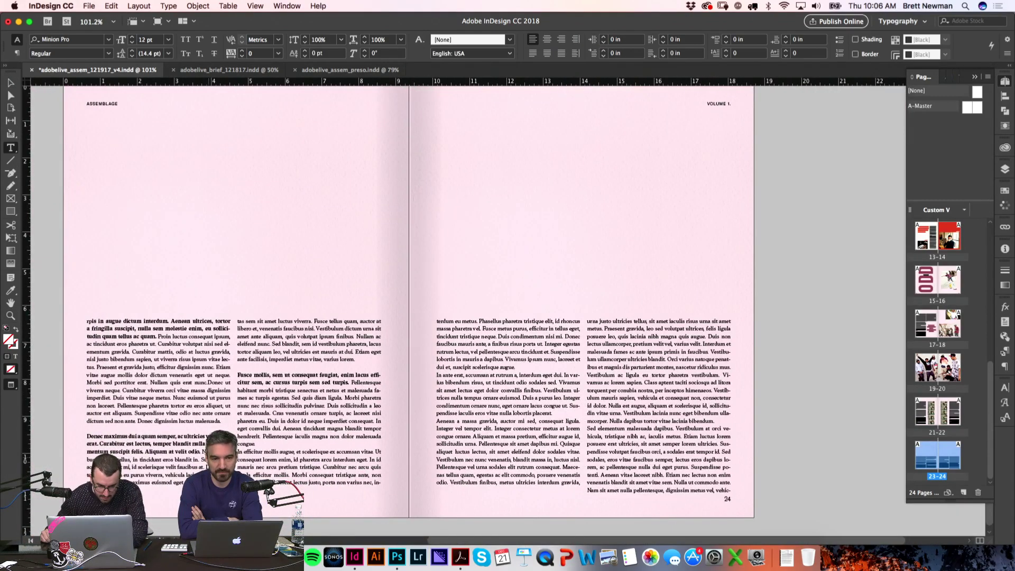
left_click_drag(203, 451, 88, 433)
left_click_drag(511, 337, 437, 321)
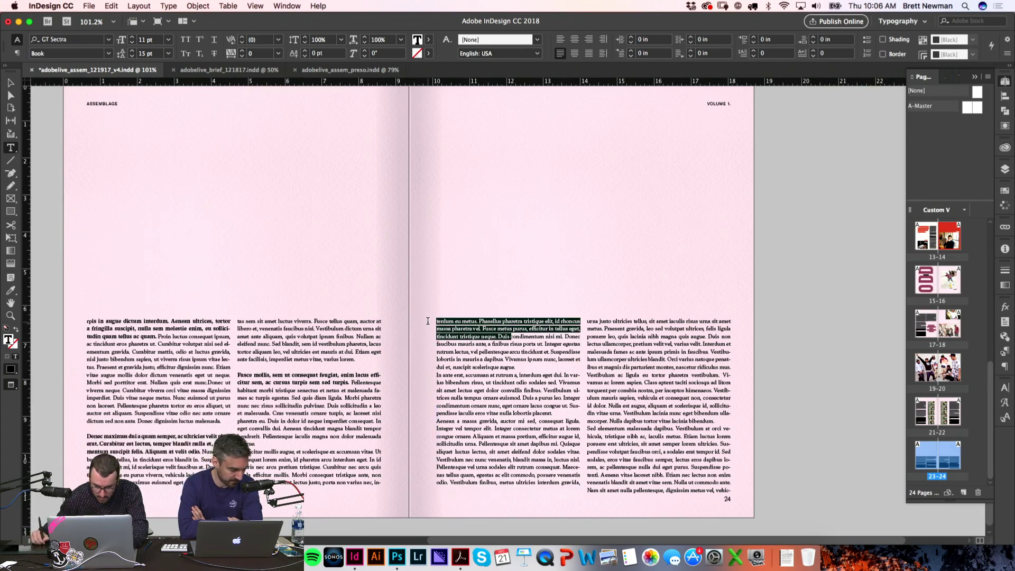
type("Donec maximus dui a quam semper, ac ultricies velit placerat. Curabitur est lectus, tempor blandit nulla et, condimentum suscipit felis. Aliquam at velit odio.")
left_click(529, 339)
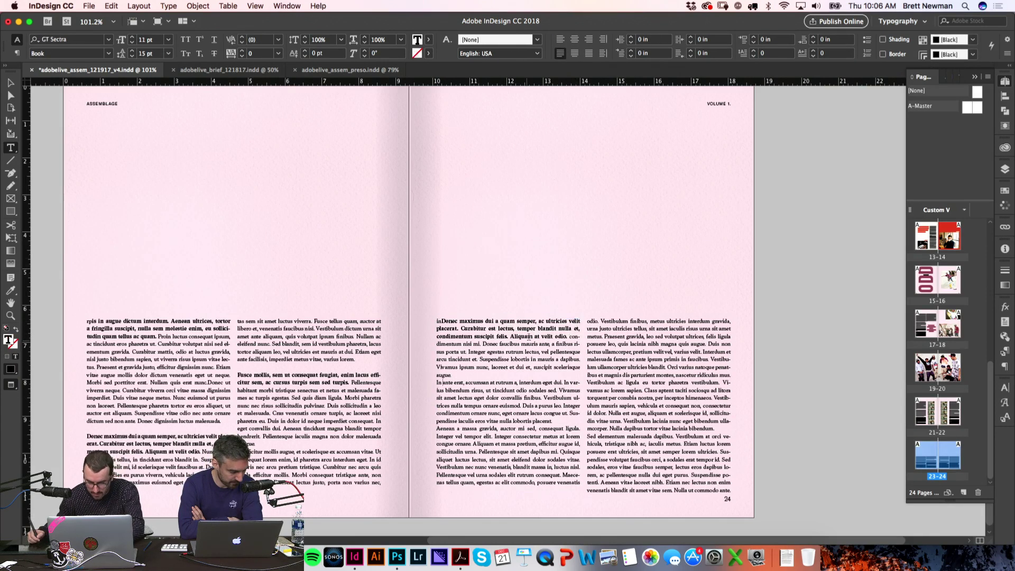
key("BackSpace")
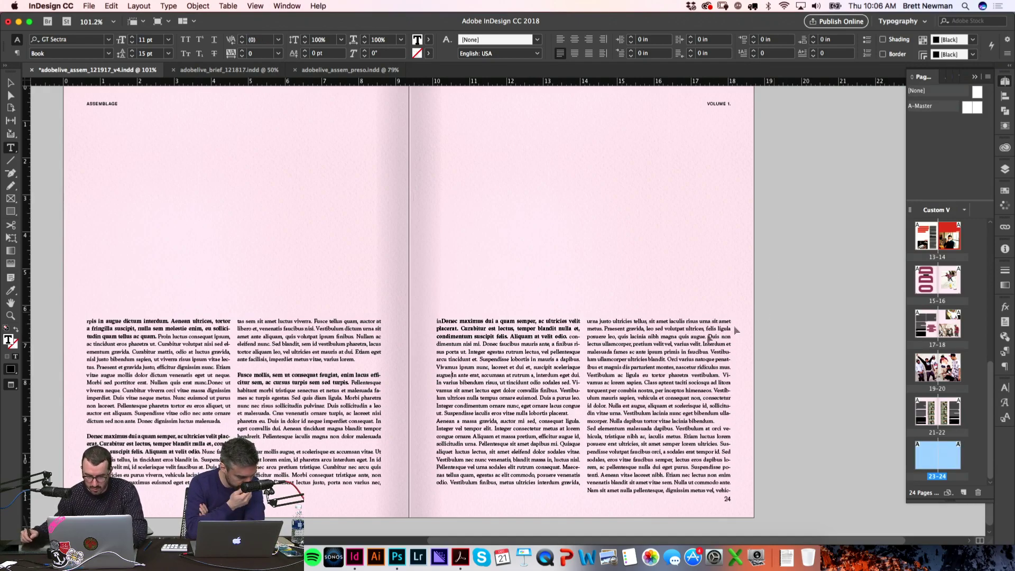
key("Return")
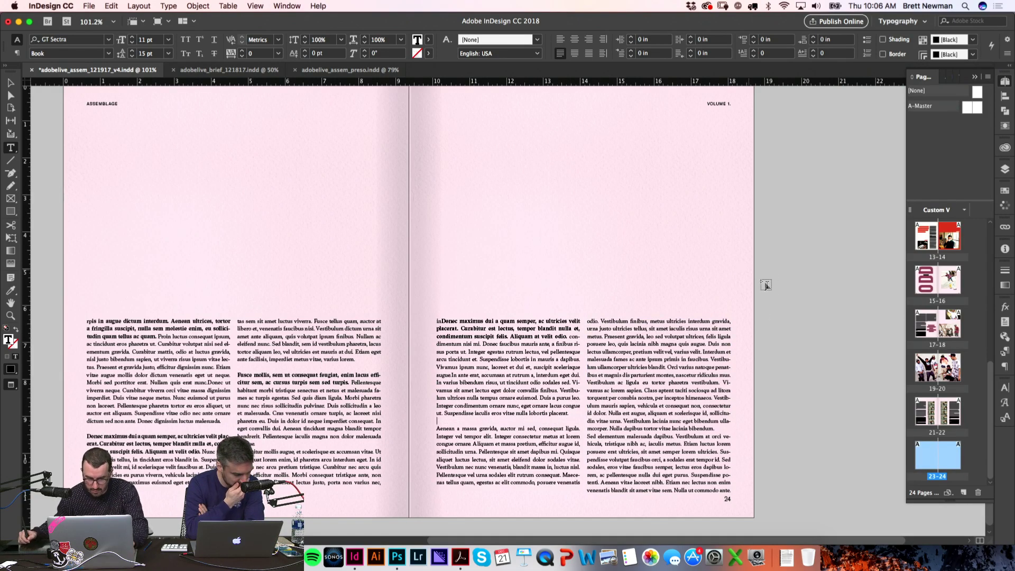
key("Escape")
Step: Replace the start of the "Aenean" paragraph with the bold "Donec maximus" sentence
key("z")
left_click_drag(414, 295, 779, 501)
key("t")
left_click_drag(526, 163, 246, 128)
key("super+c")
left_click_drag(237, 366, 458, 401)
key("super+v")
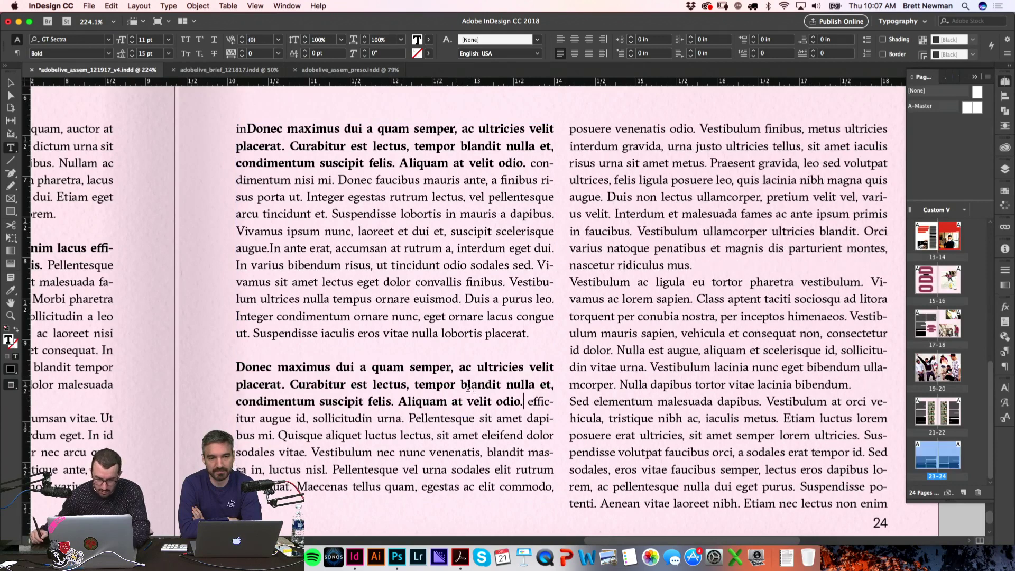
Step: Break page 24's text into new paragraphs after the lead-in and at 'efficitur augue'
left_click(533, 163)
key("Return")
left_click(530, 401)
key("Return")
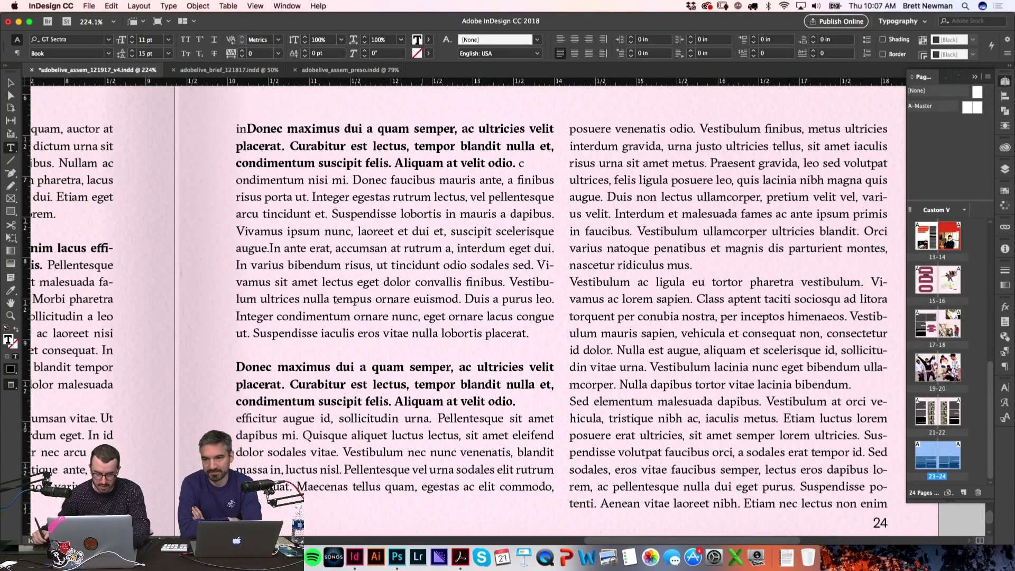
key("super+shift+a")
Step: Delete the stray 'in' before 'Donec'
left_click_drag(248, 129, 234, 131)
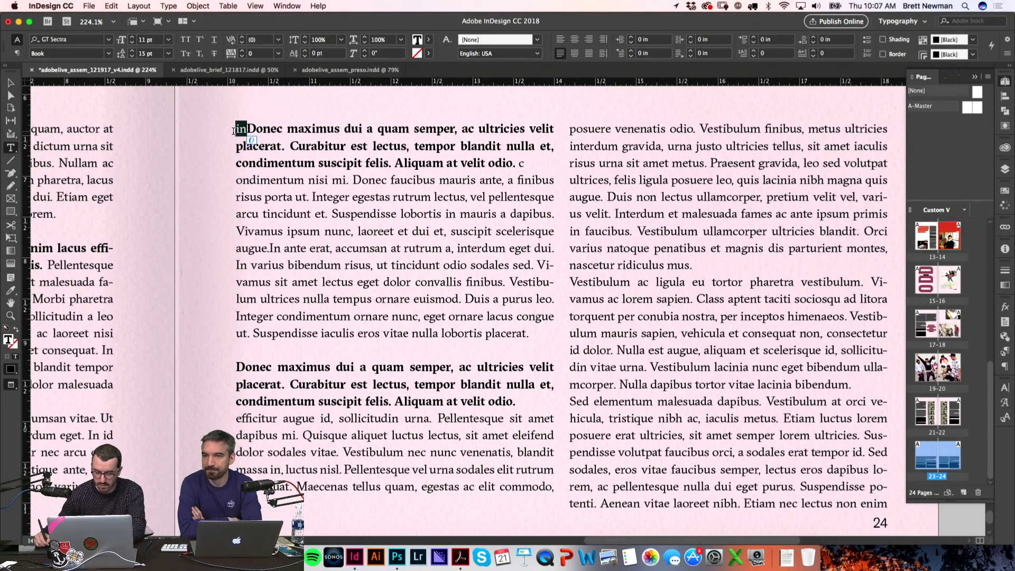
key("BackSpace")
key("super+shift+a")
scroll(571, 262, "down", 4)
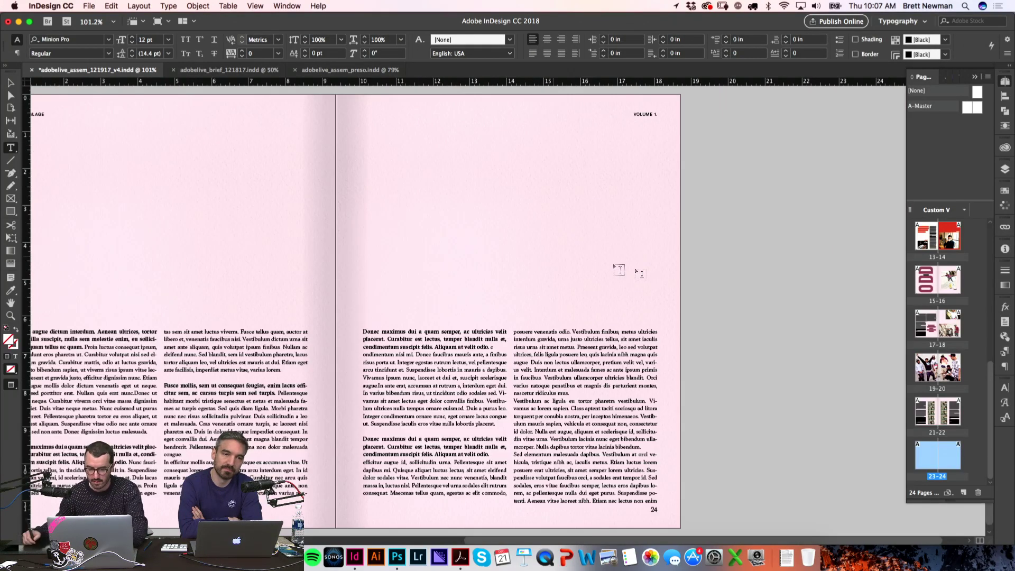
Step: Copy the bold 'Donec maximus' lead-in and paste it as a new right-column paragraph
left_click_drag(491, 456, 363, 439)
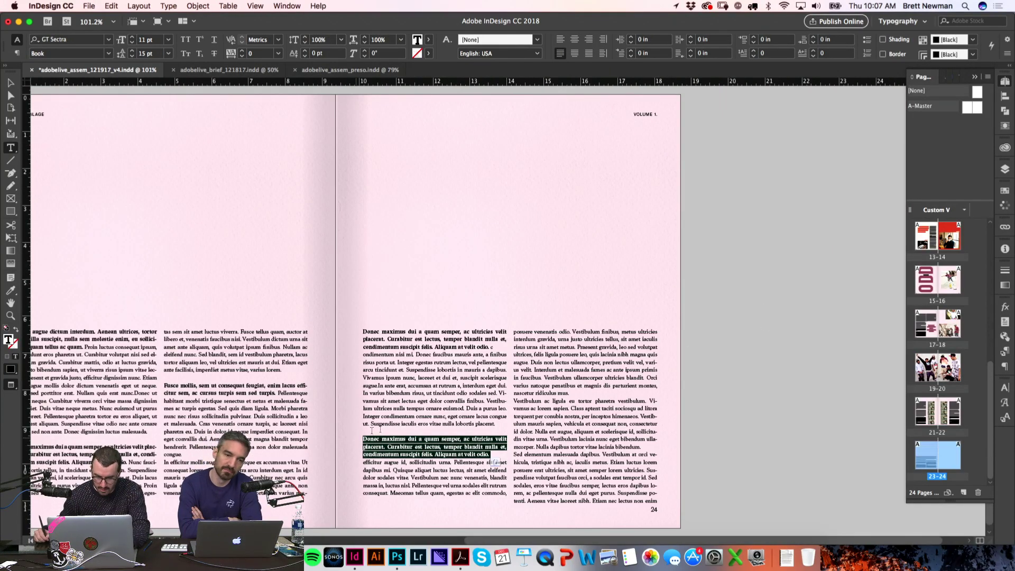
key("super+c")
left_click(572, 391)
key("Return")
key("super+v")
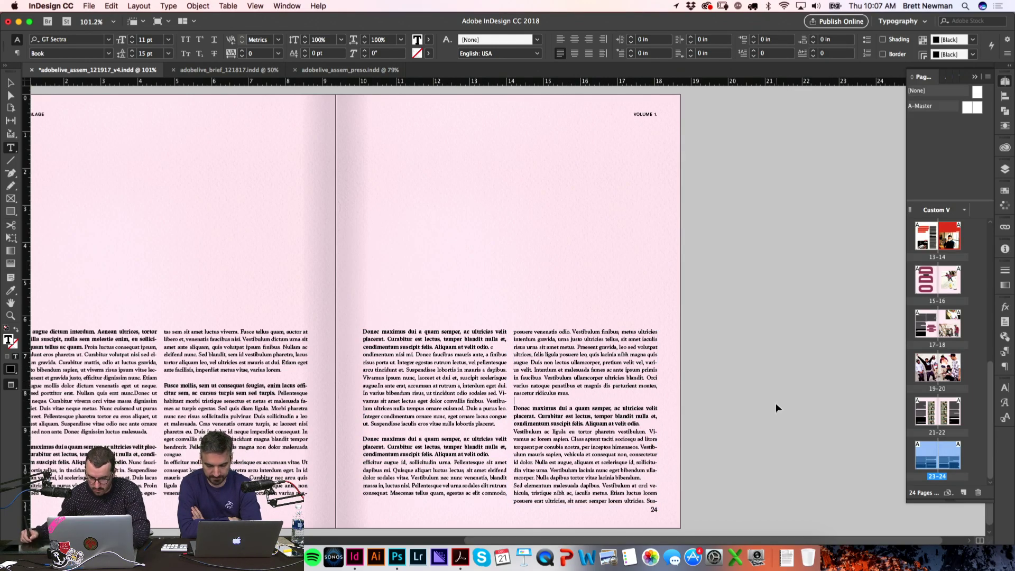
key("super+shift+a")
Step: Shorten page 24's first-column text frame so the text flows onward
key("super+alt+0")
key("v")
left_click(563, 490)
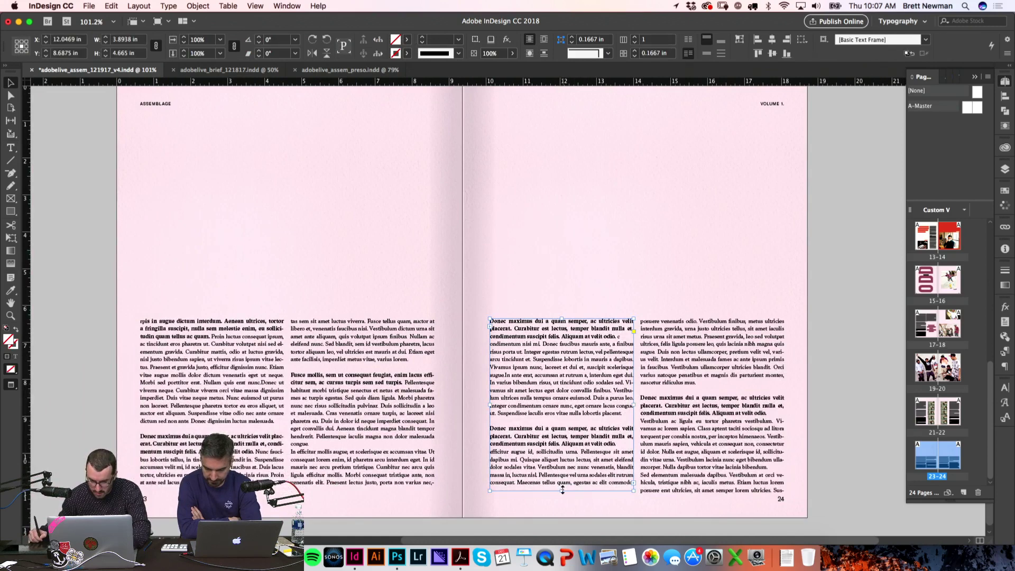
key("w")
scroll(703, 529, "up", 5)
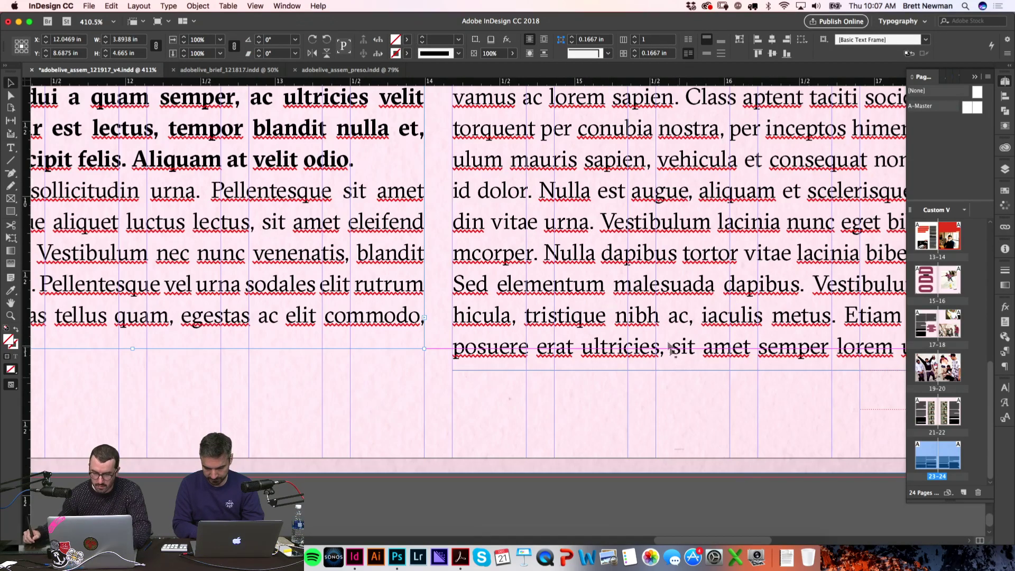
left_click_drag(744, 370, 744, 348)
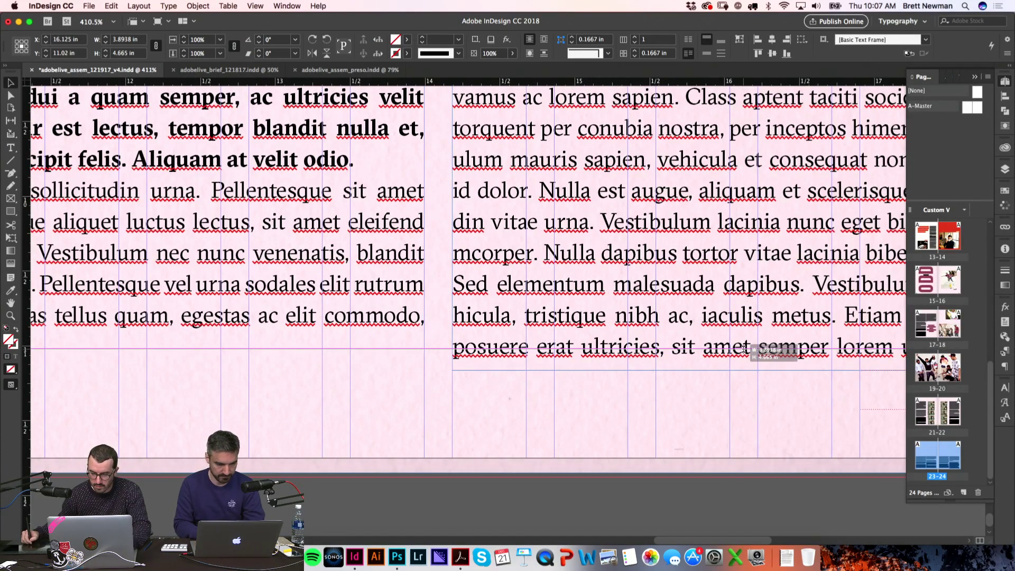
left_click(682, 428)
key("w")
key("super+alt+2")
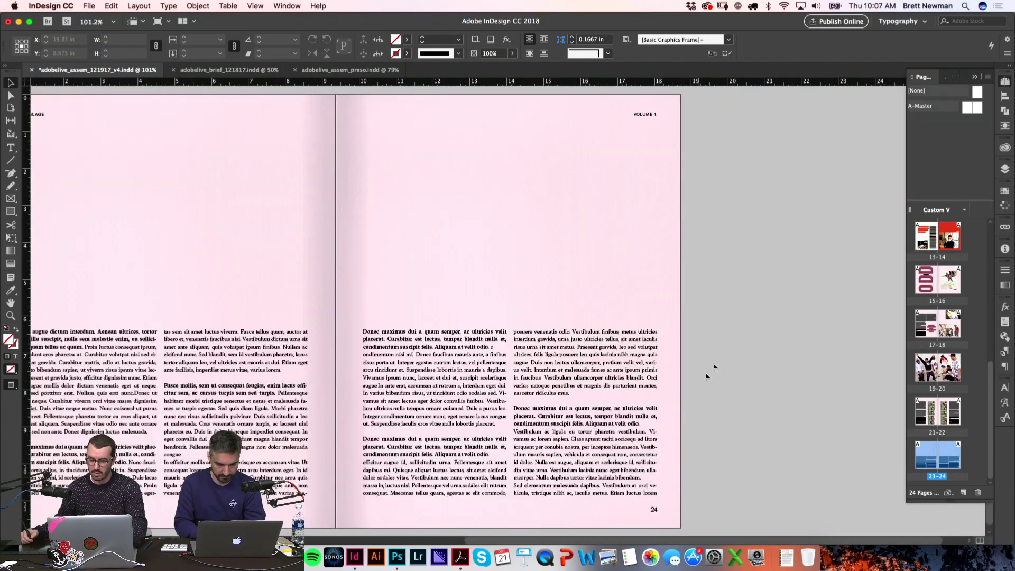
Step: Browse the Sheffield_OddFuture photos in Finder and settle on SHEFF_057714_F.jpg
left_click_drag(511, 274, 653, 279)
key("super+Tab")
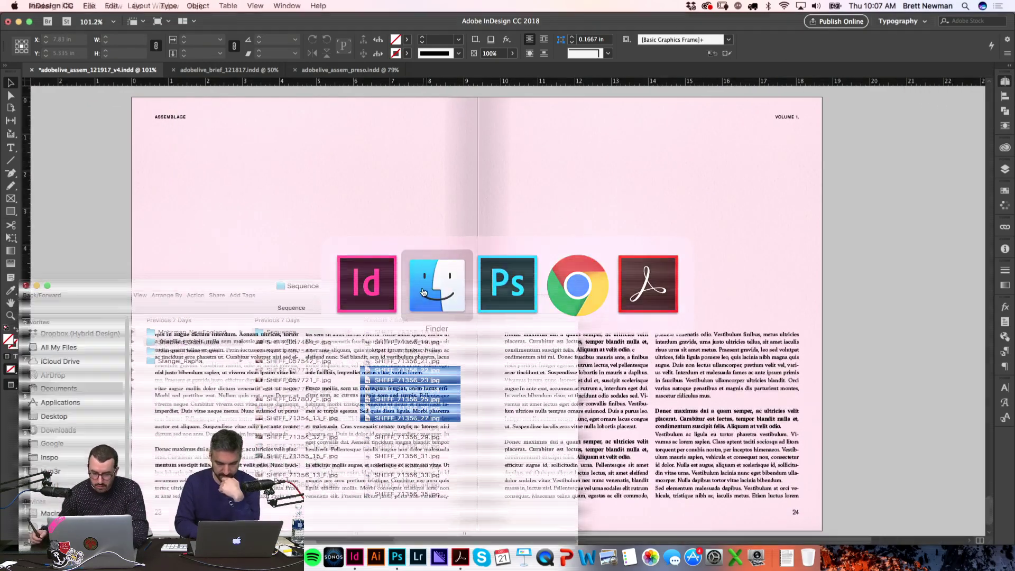
key("Down")
key("Down")
key("Down")
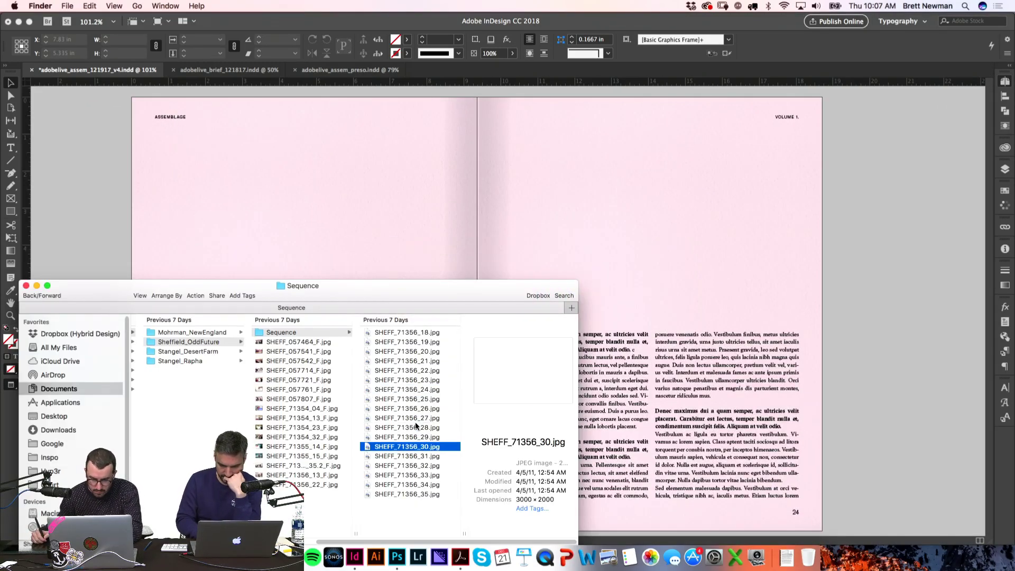
key("Left")
key("Down")
key("Down")
key("Down")
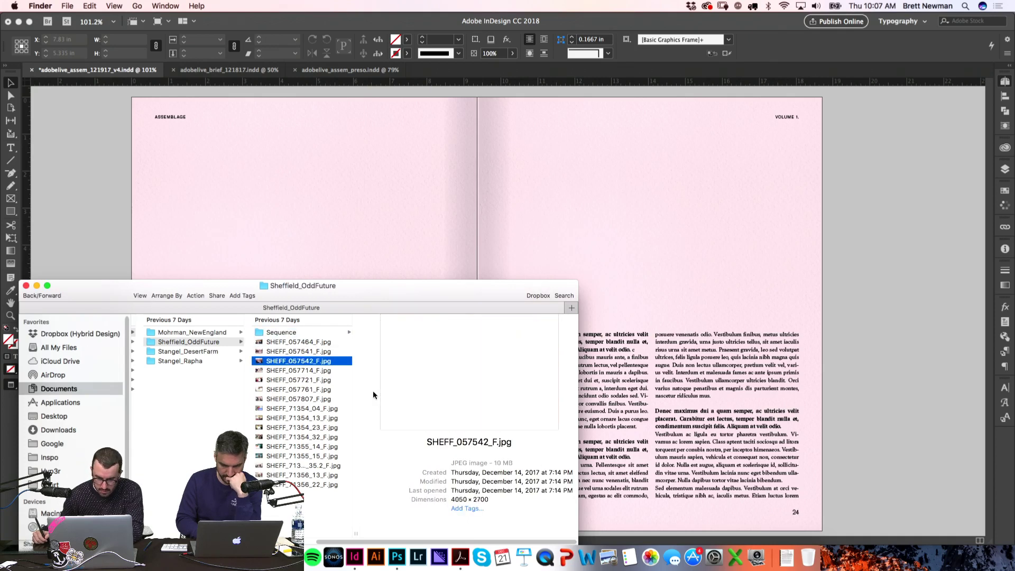
key("Down")
key("Down")
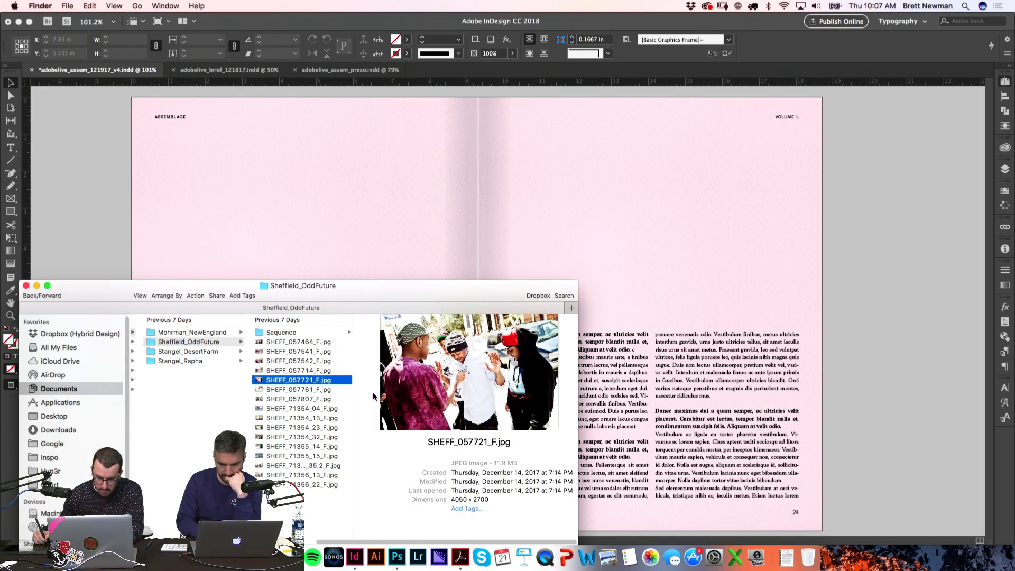
key("Up")
Step: Place SHEFF_057714_F.jpg across page 23's top and trim its bottom above the text
left_click_drag(312, 311, 272, 189)
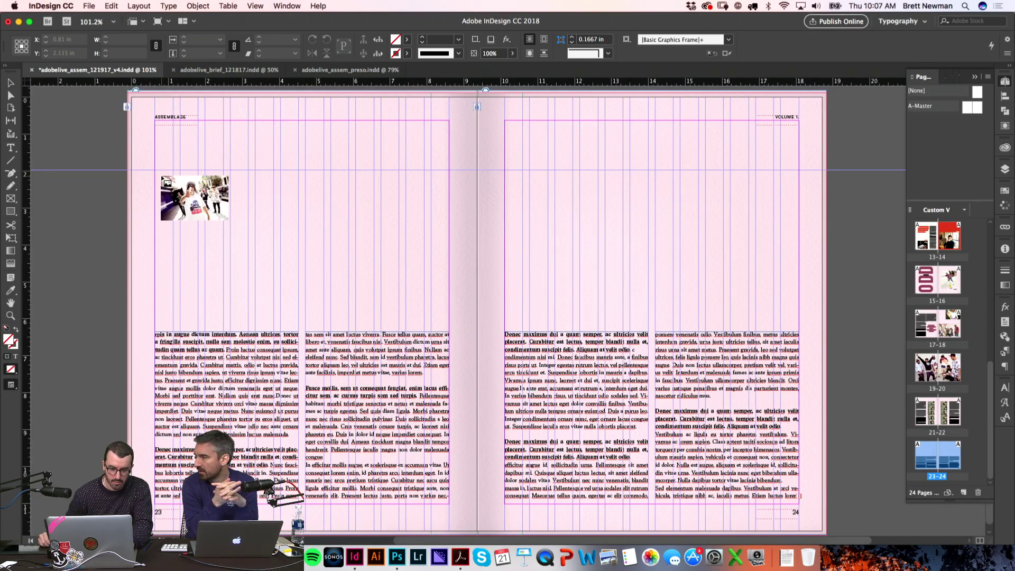
left_click_drag(155, 140, 339, 262)
left_click_drag(377, 306, 448, 342)
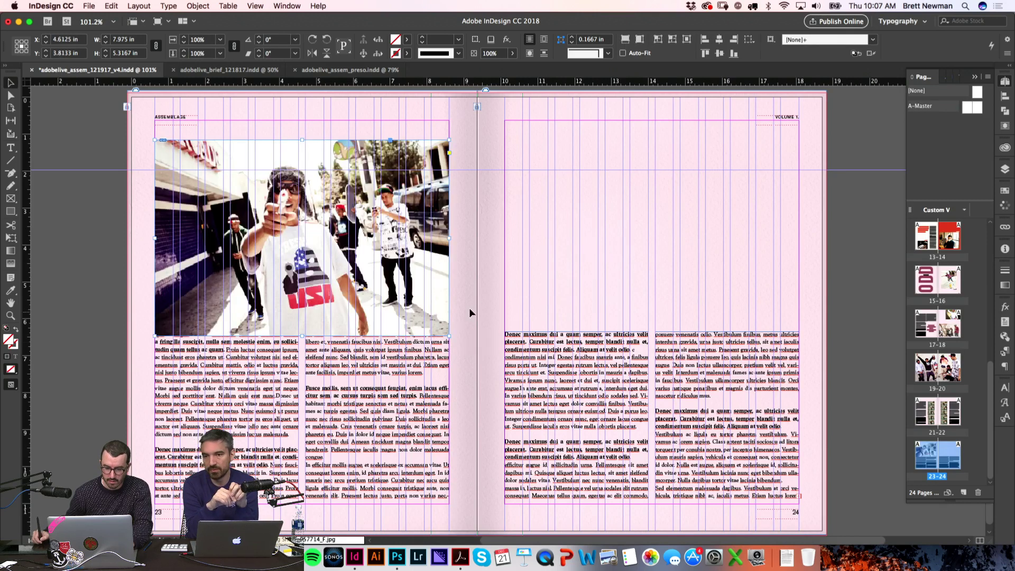
key("w")
left_click_drag(302, 333, 307, 316)
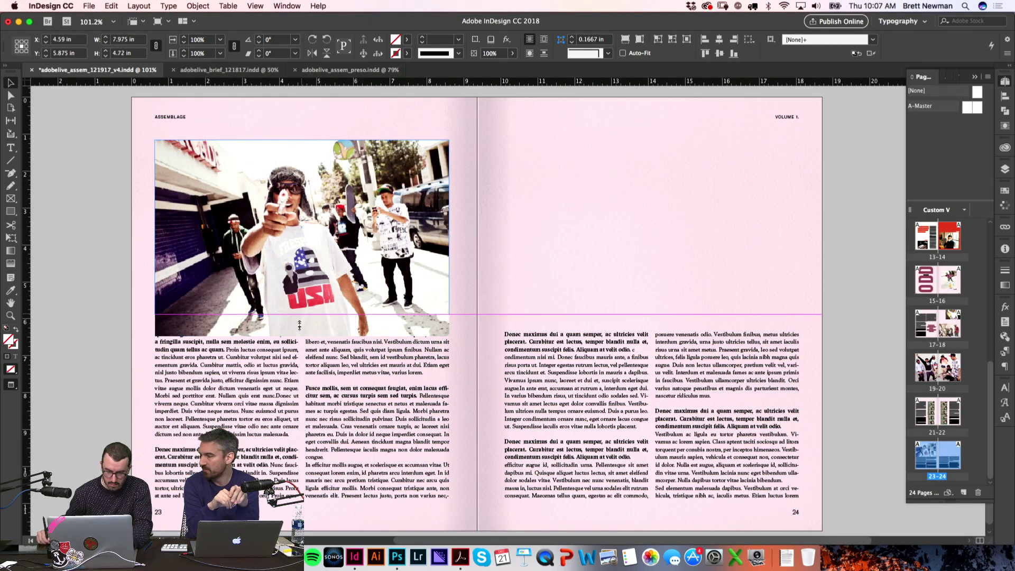
key("w")
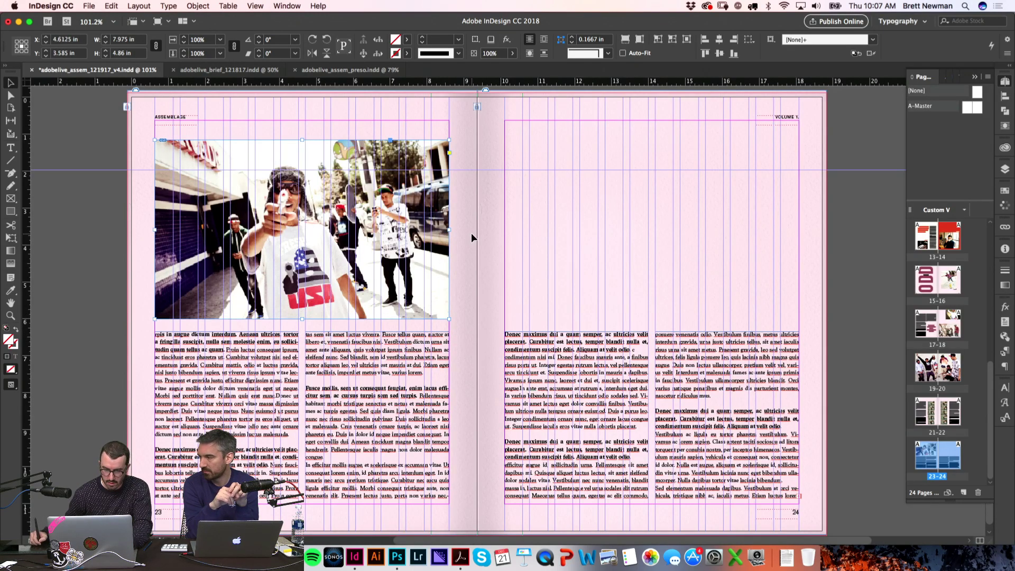
key("w")
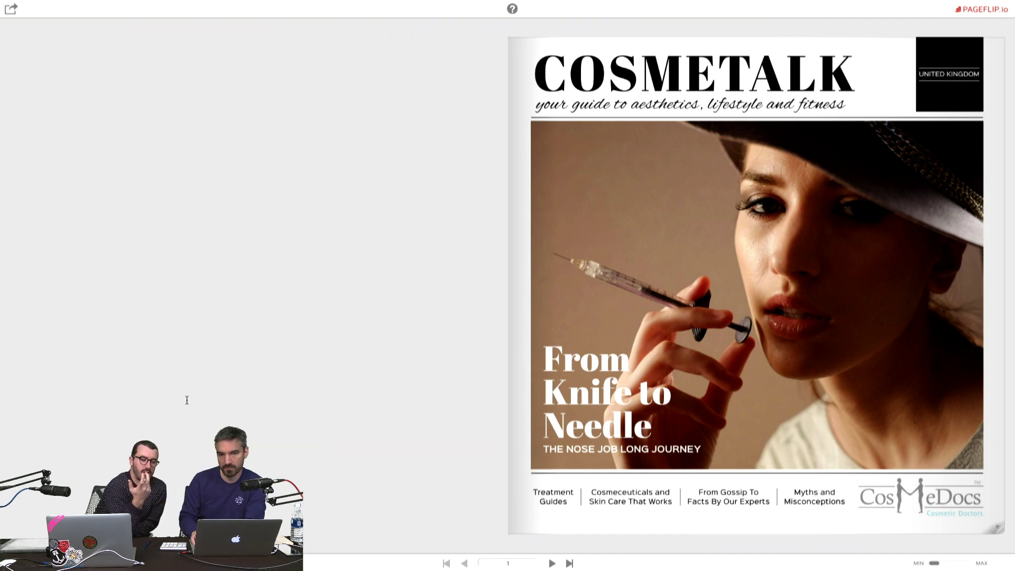
Step: Page the COSMETALK flipbook from its cover through pages 2–3 to spread 4–5
key("Right")
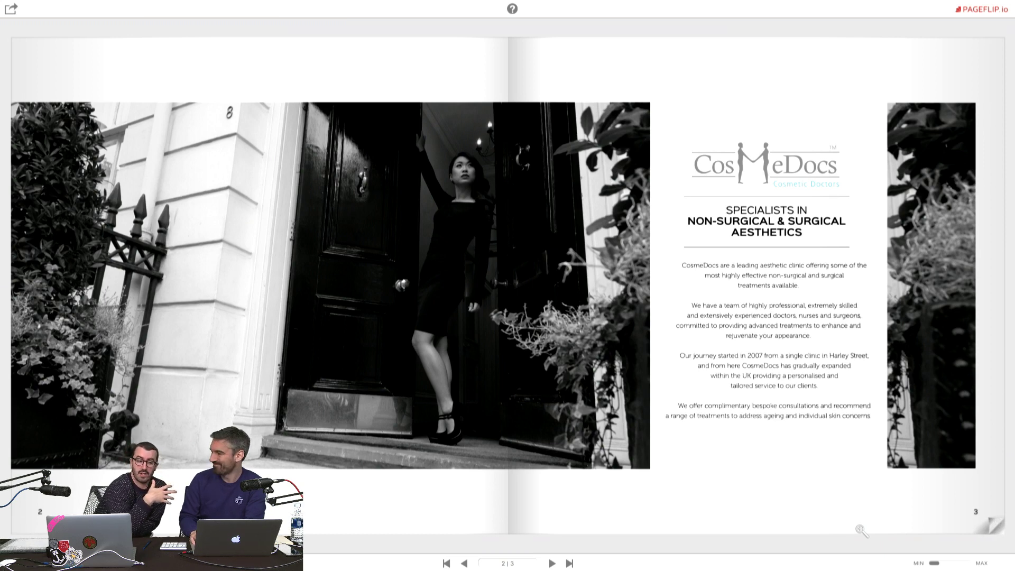
key("Left")
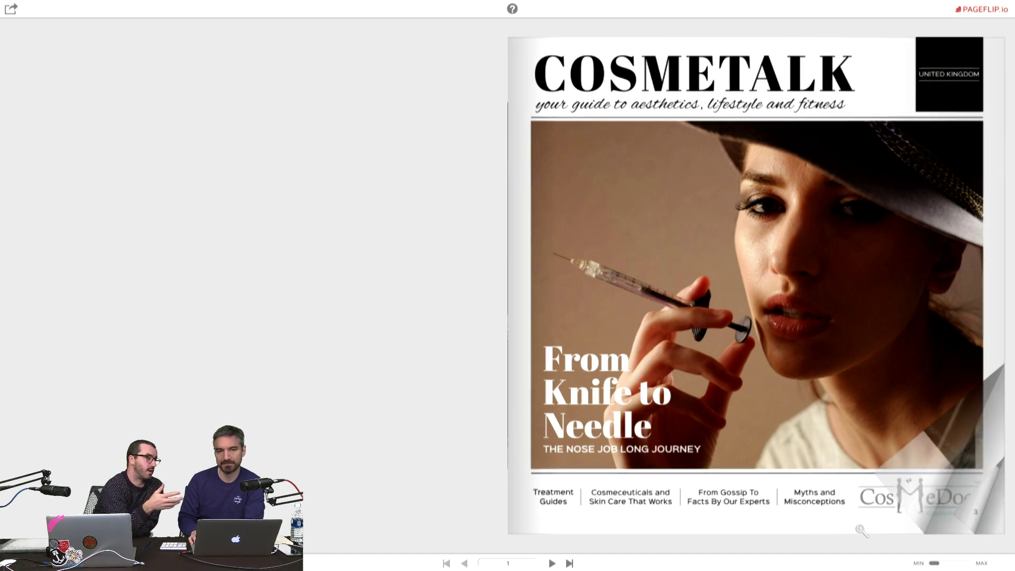
key("Right")
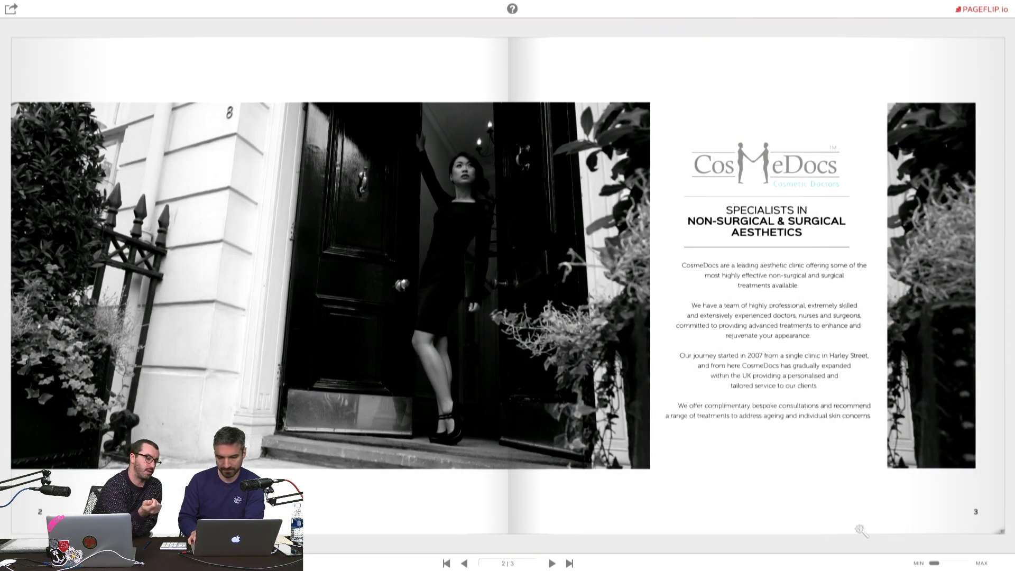
key("Right")
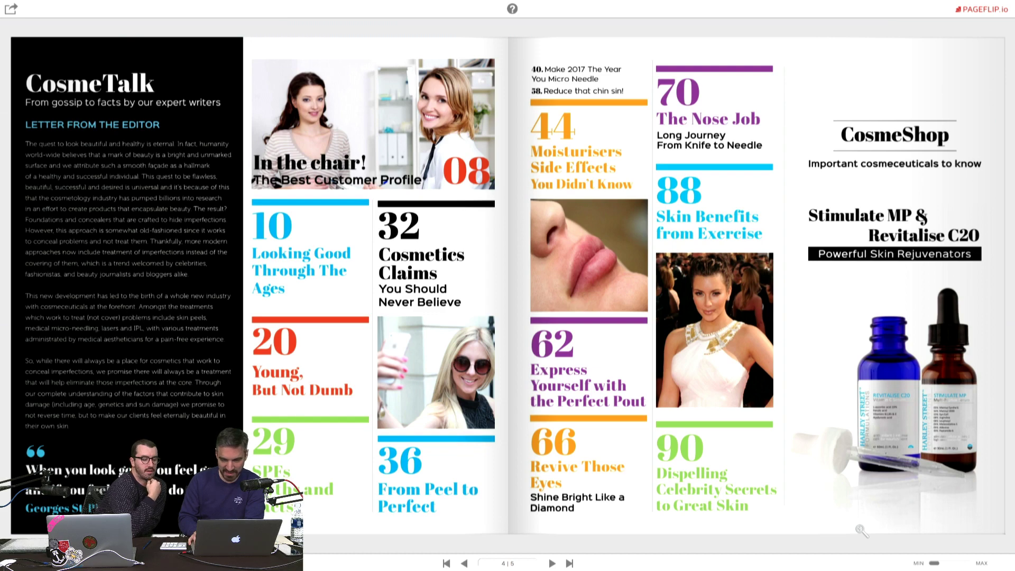
Step: Flip forward through the Treatments Guide, skincare and facelift spreads to spread 56–57
key("Right")
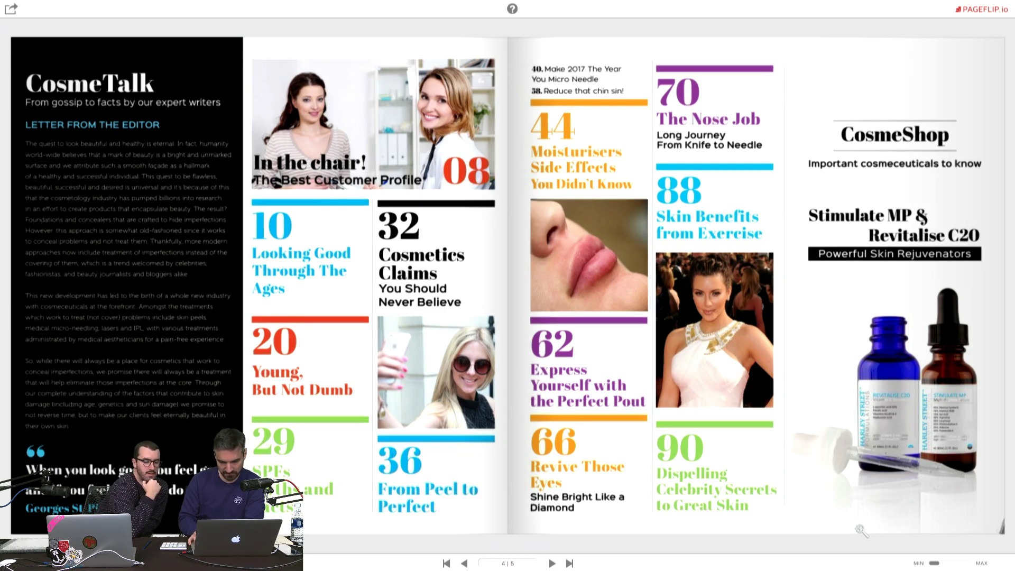
key("Right")
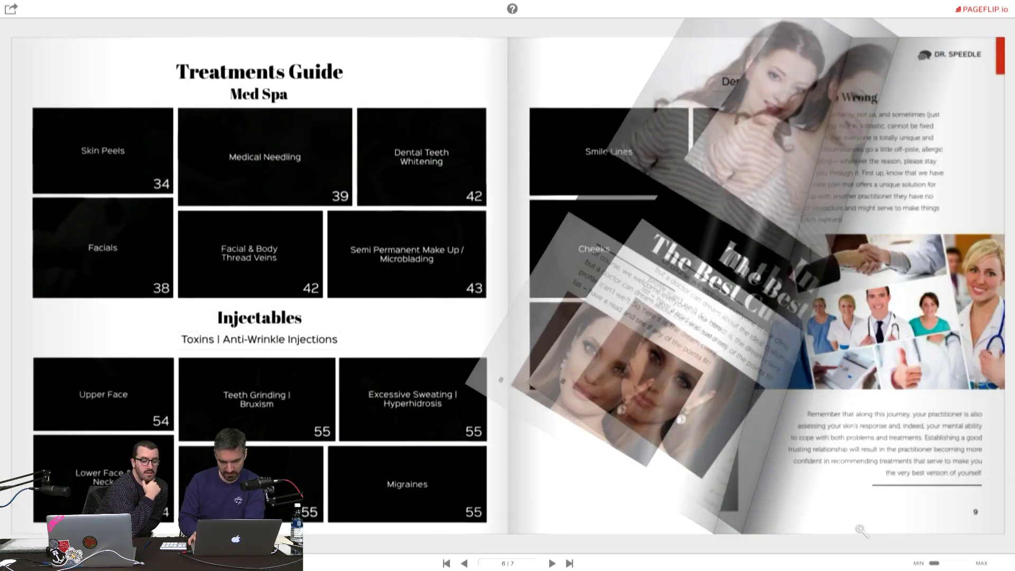
key("Right")
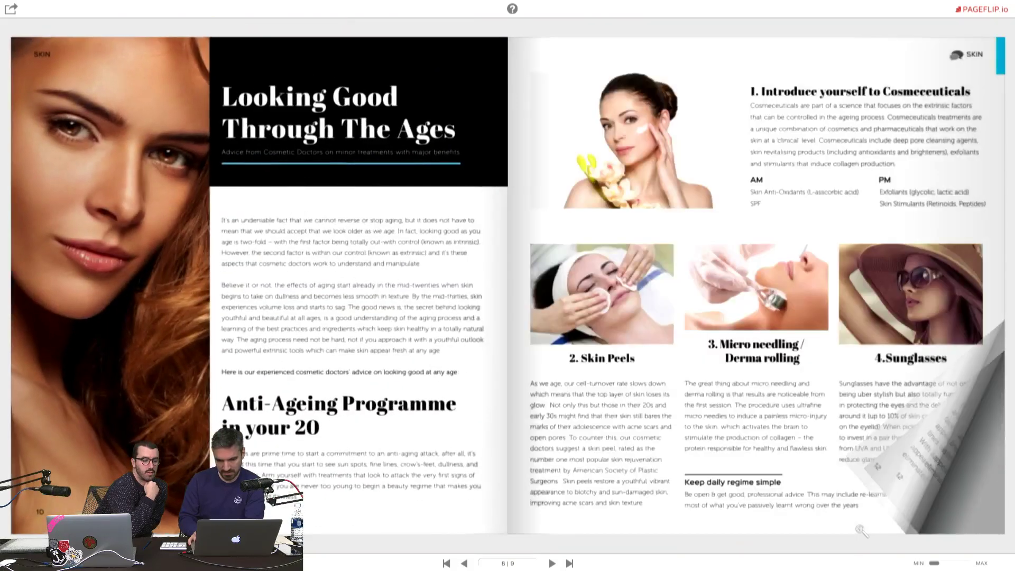
key("Right")
key("Right")
key("Right")
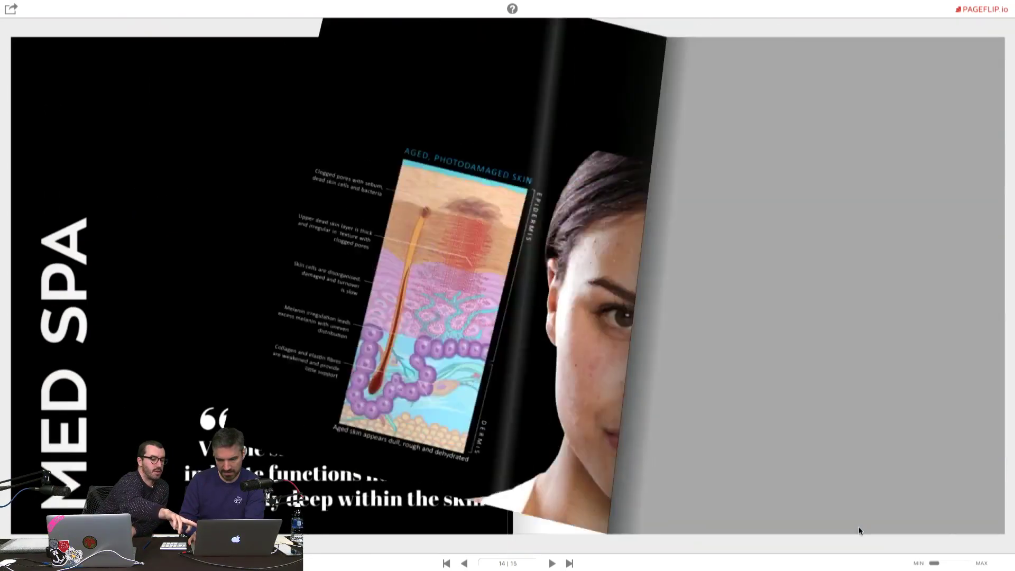
key("Right")
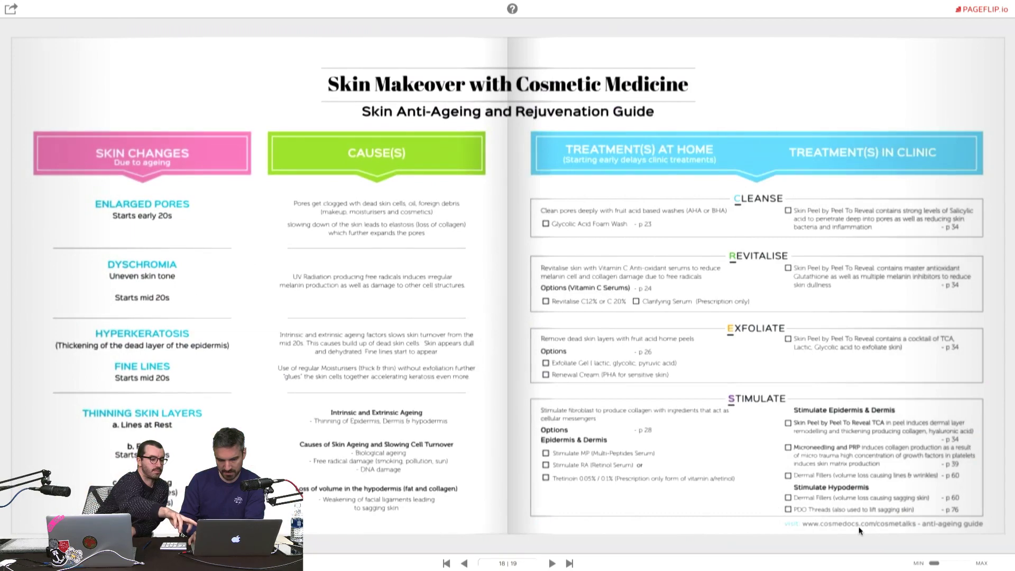
key("Right")
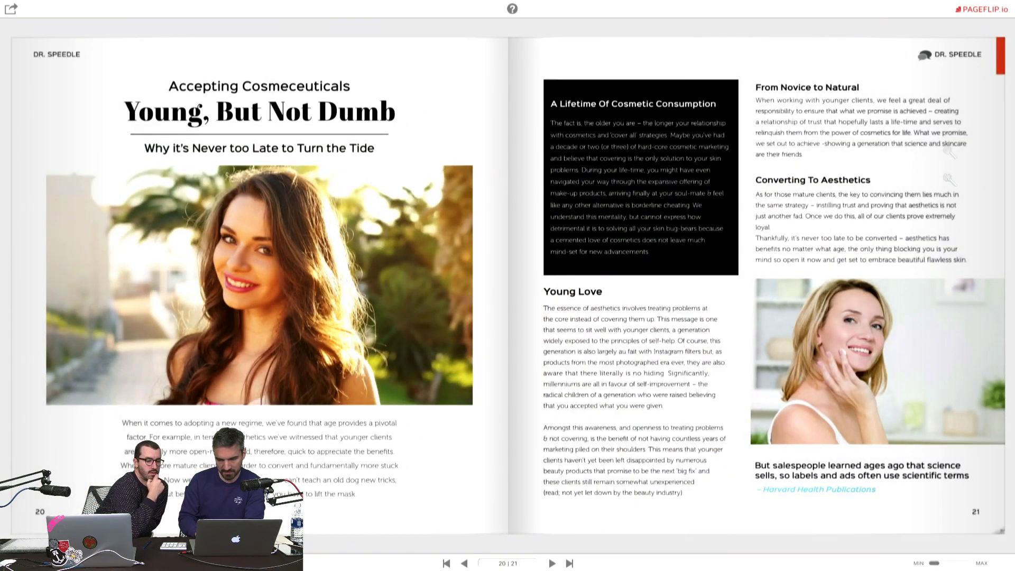
key("Right")
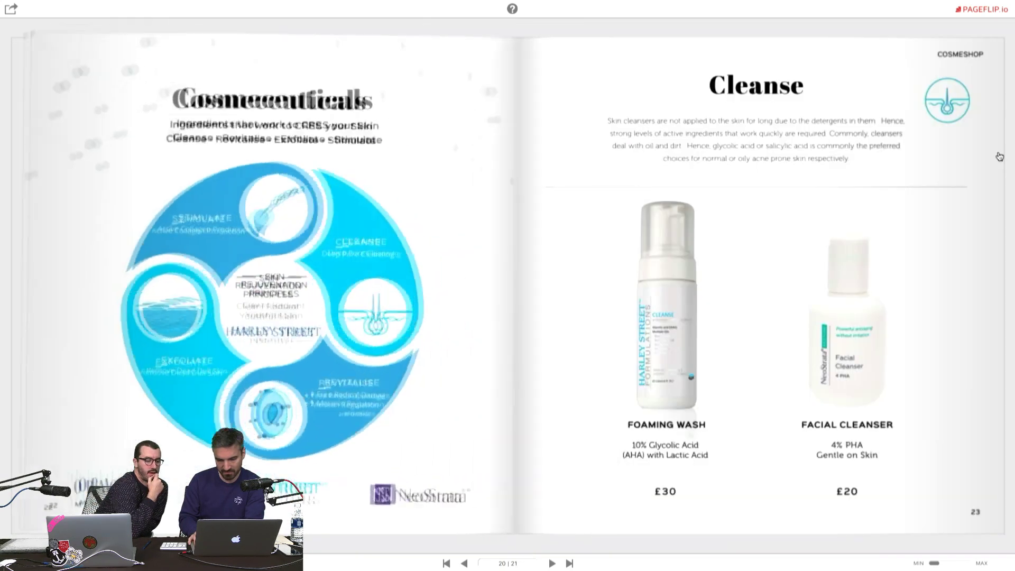
key("Right")
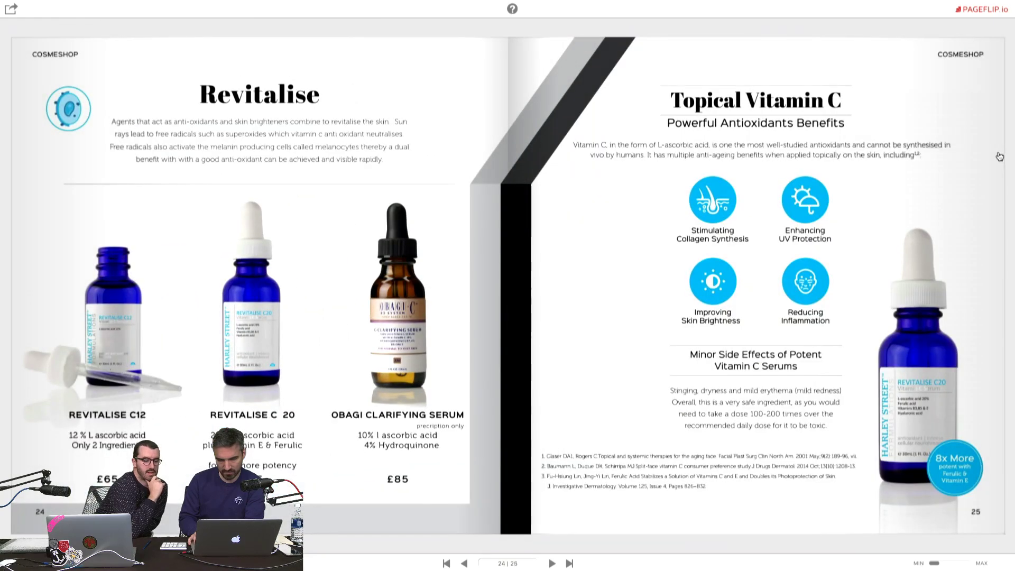
key("Right")
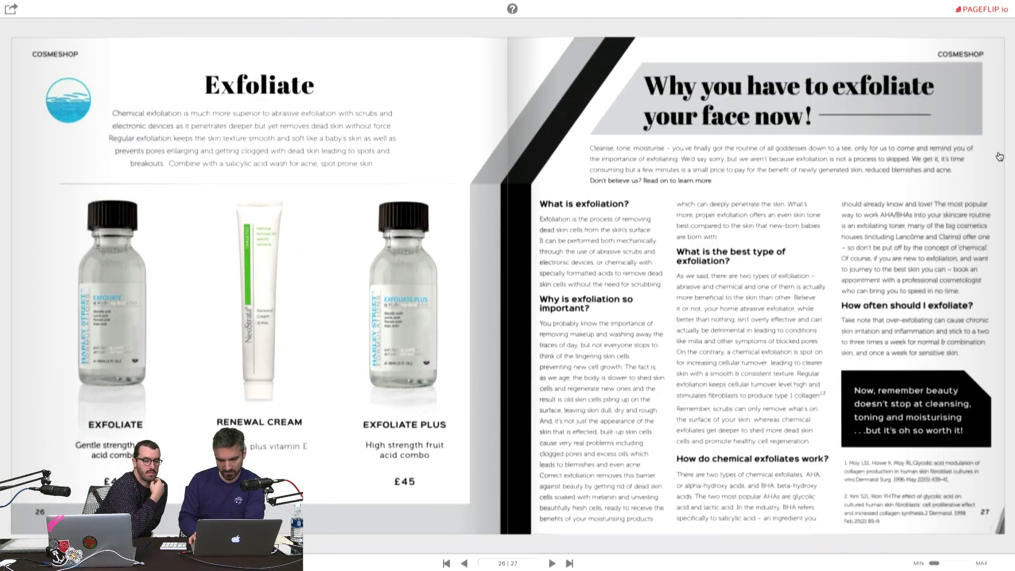
key("Right")
key("Right")
key("Right")
key("Right")
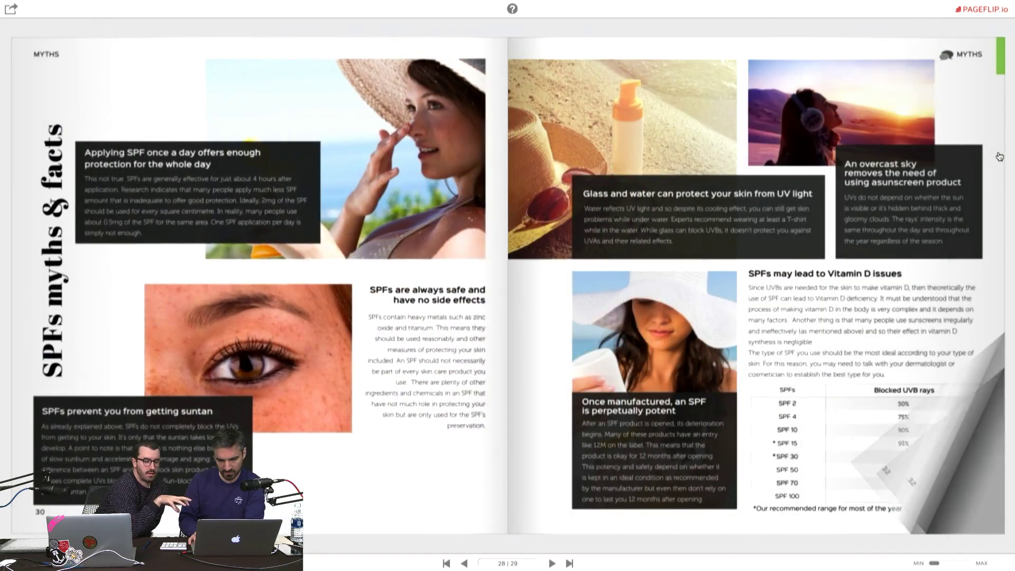
key("Right")
key("Right")
key("Right")
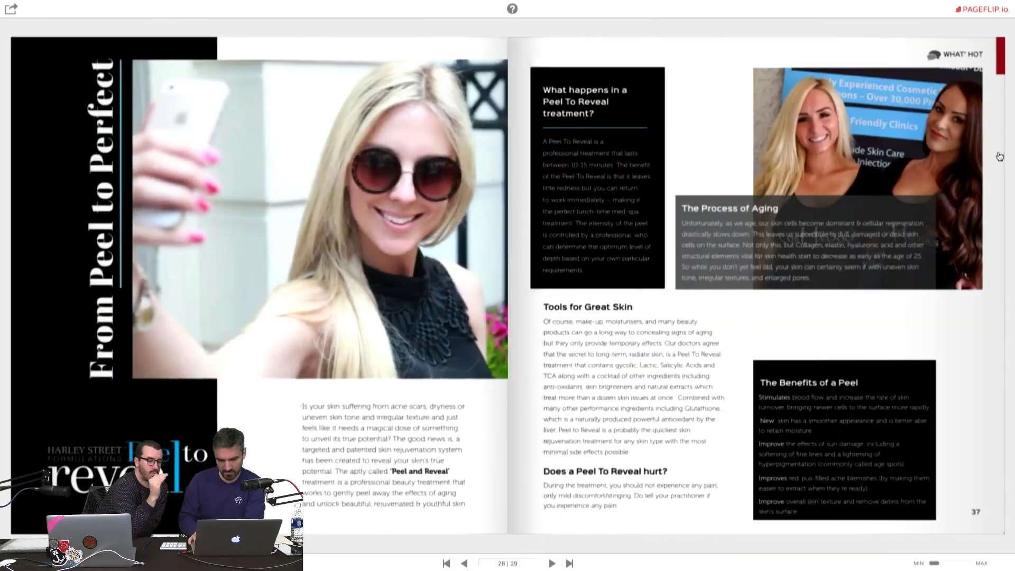
key("Right")
key("Right")
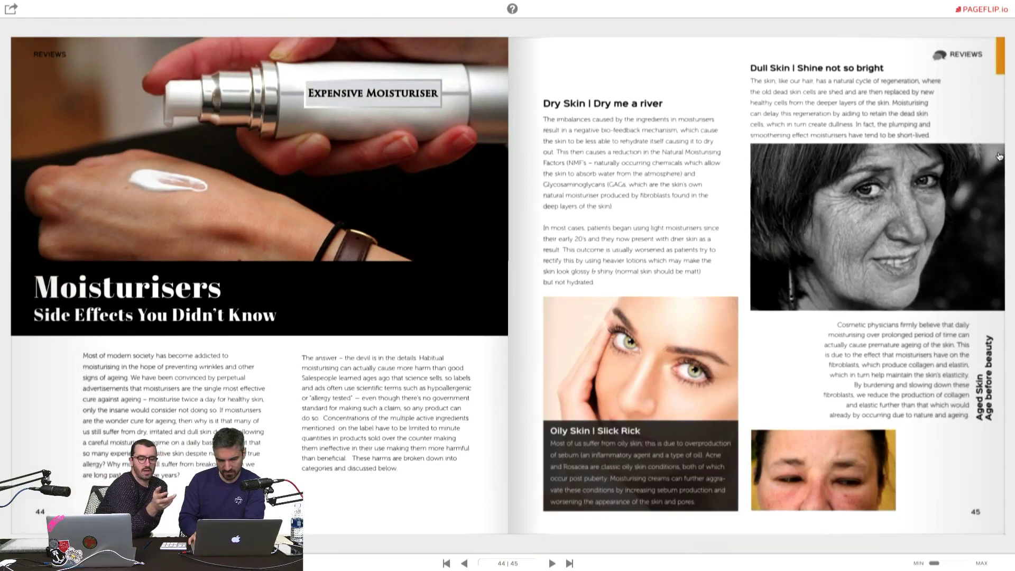
key("Right")
key("Right")
key("Right")
key("Right")
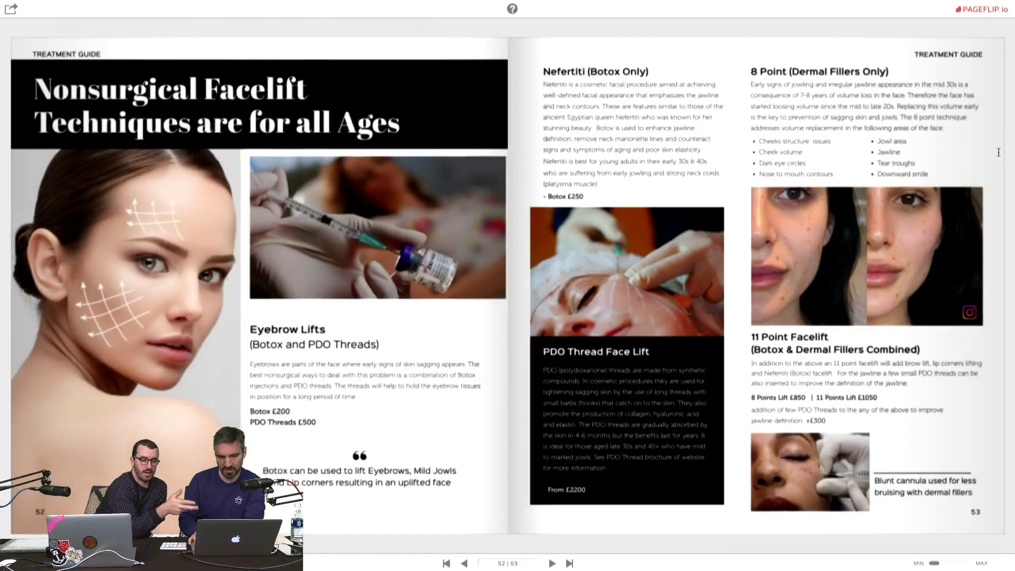
key("Right")
key("Right")
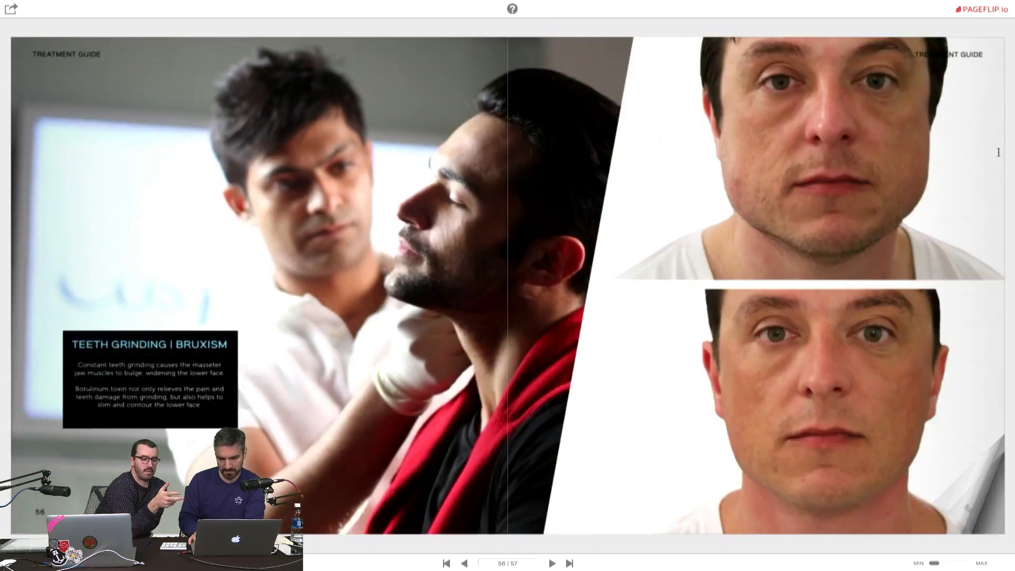
key("Right")
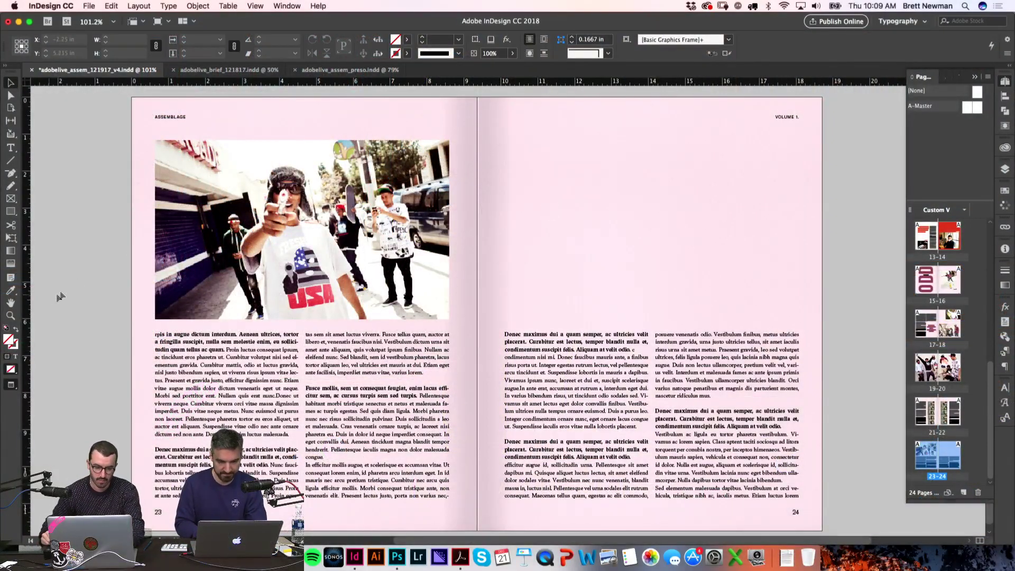
Step: Browse the Finder photos and settle on SHEFF_71354_04_F.jpg
key("super+Tab")
key("Down")
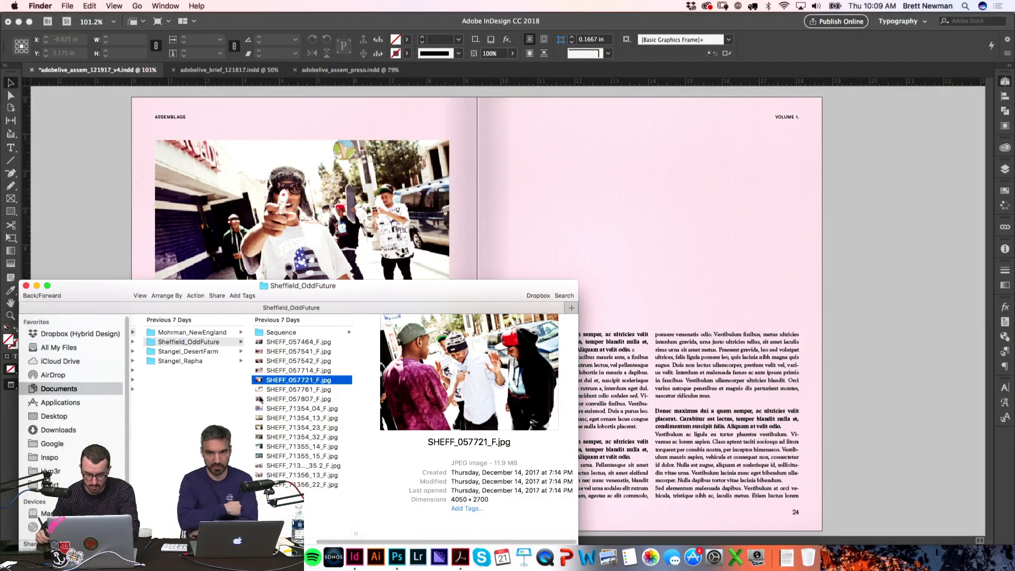
key("Down")
key("Down")
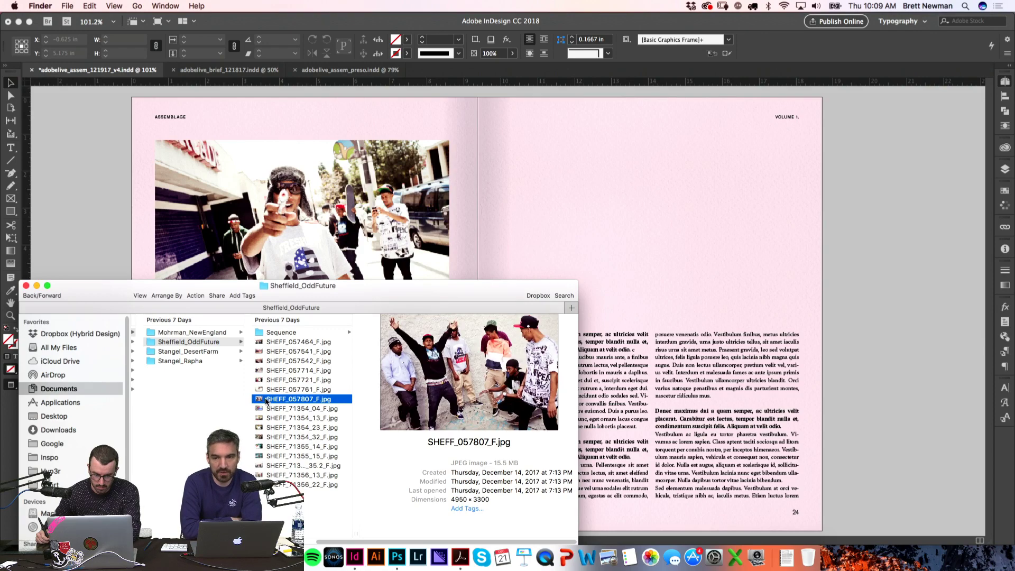
key("Down")
key("Down")
key("Up")
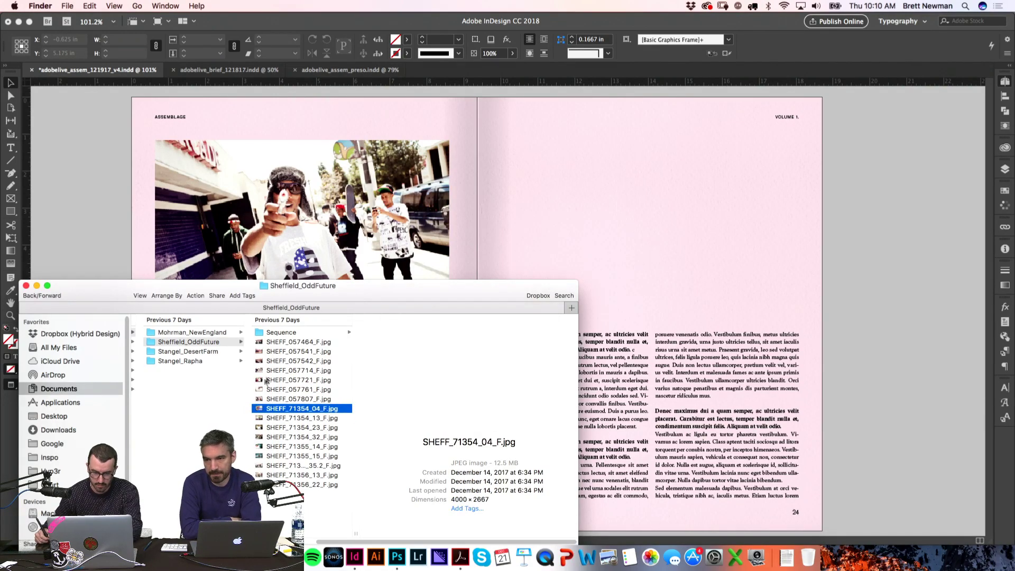
Step: Place the air-hockey photo across page 24's top, raise its bottom edge, and fill the frame
left_click(628, 195)
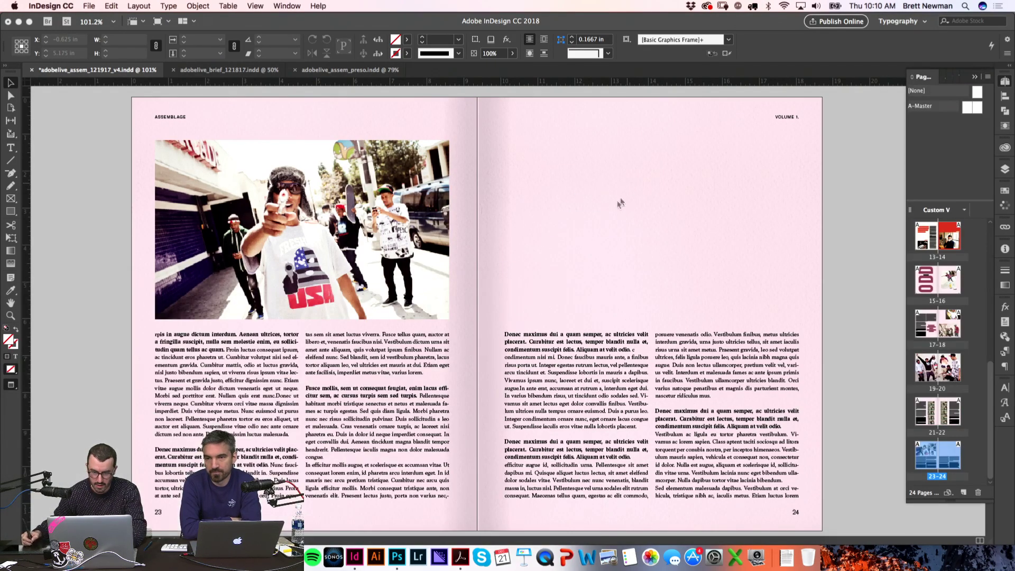
left_click_drag(505, 146, 808, 338)
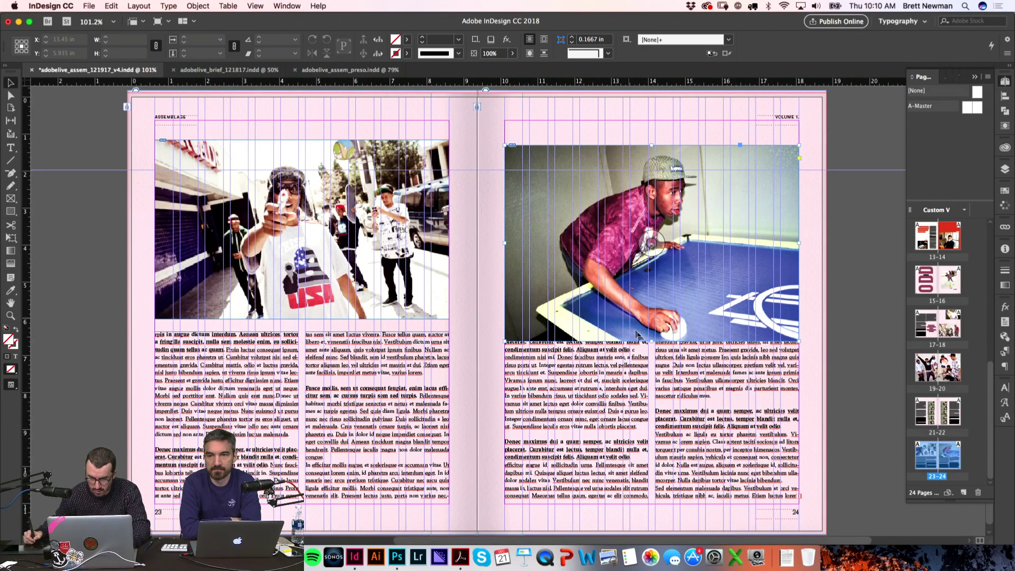
left_click_drag(651, 341, 652, 319)
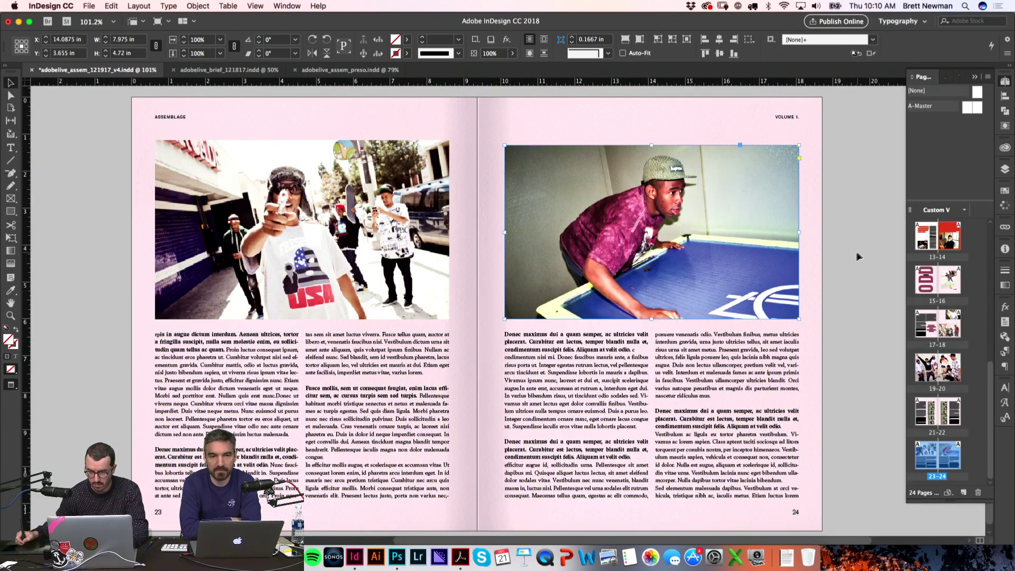
key("w")
left_click(651, 233)
key("super+alt+shift+c")
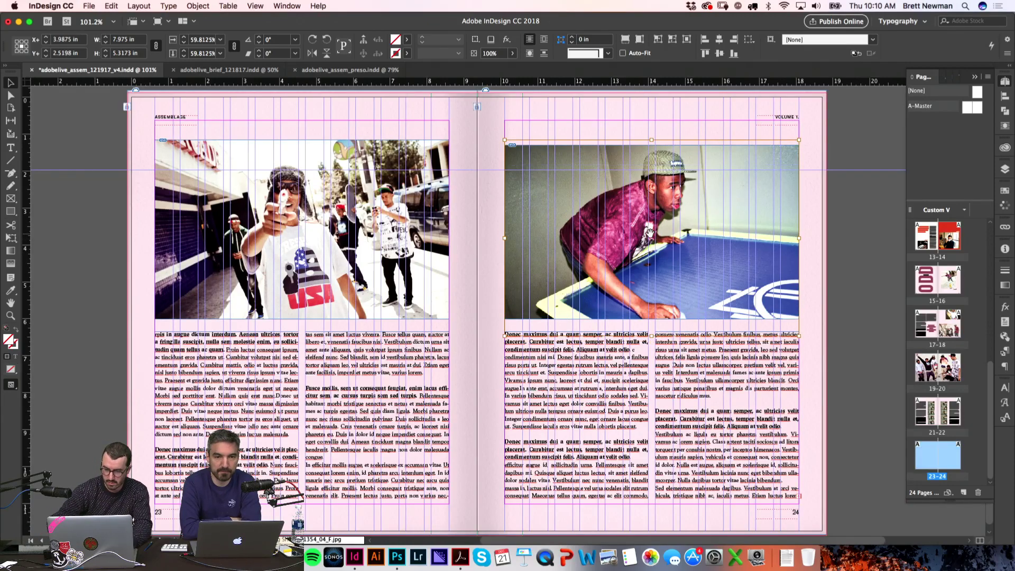
left_click(876, 194)
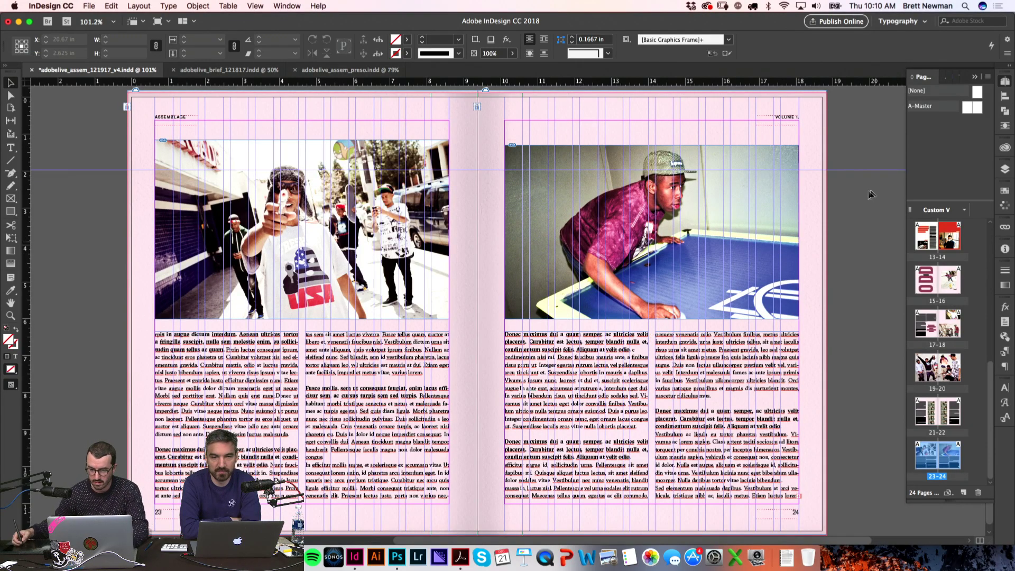
key("w")
Step: Add a new blank spread 25–26 after page 24 in the Pages panel
scroll(141, 339, "down", 1)
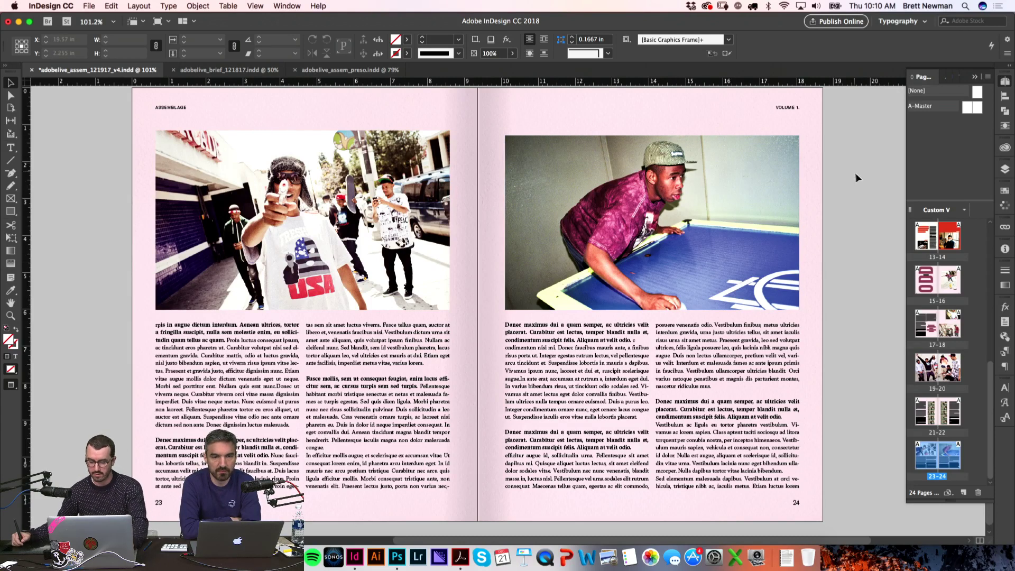
left_click(1005, 82)
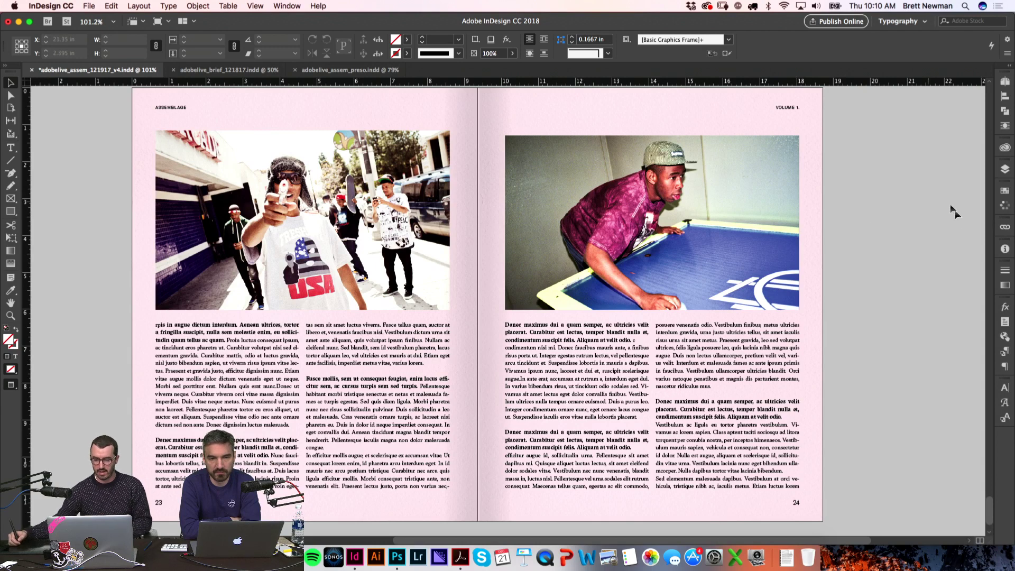
left_click(1006, 82)
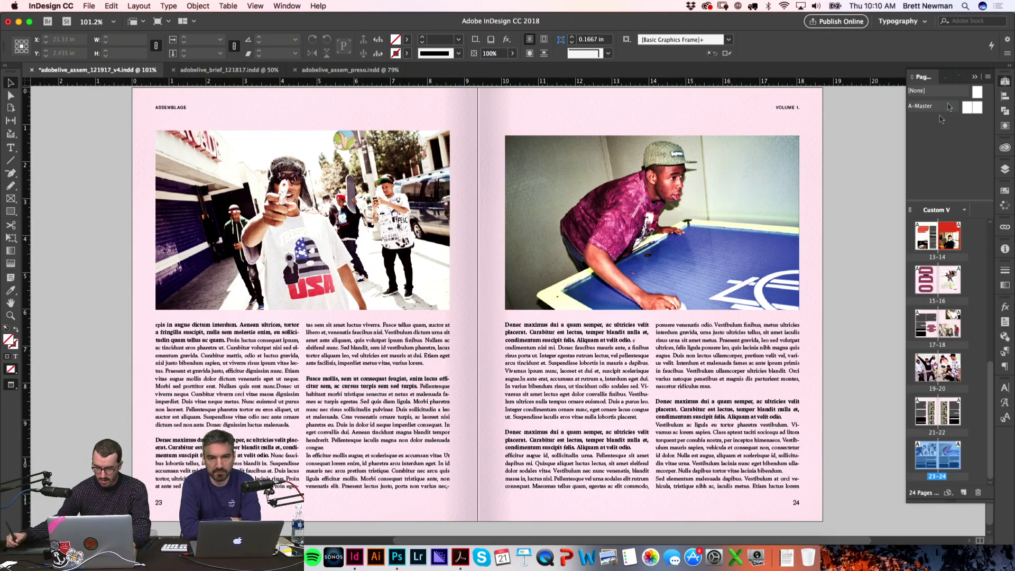
left_click(964, 493)
left_click(965, 493)
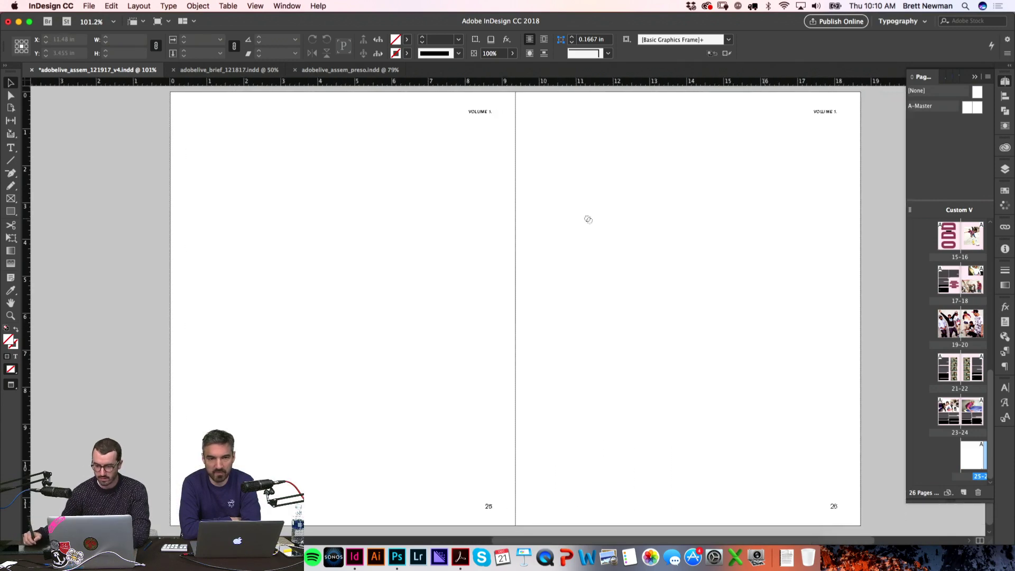
Step: Bring spread 11–12 into view with guides and select its photo and left-page frames
key("w")
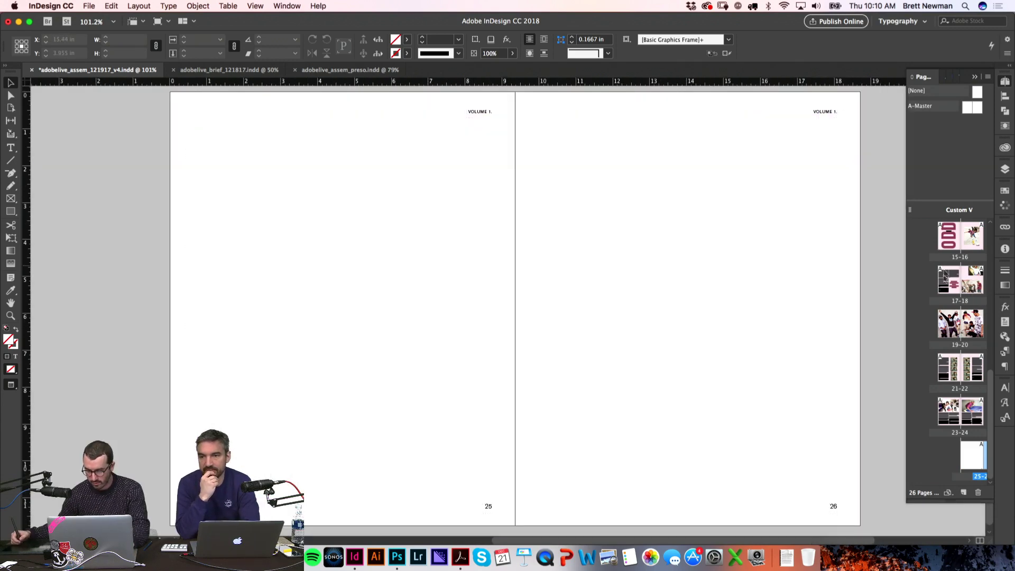
scroll(979, 321, "up", 5)
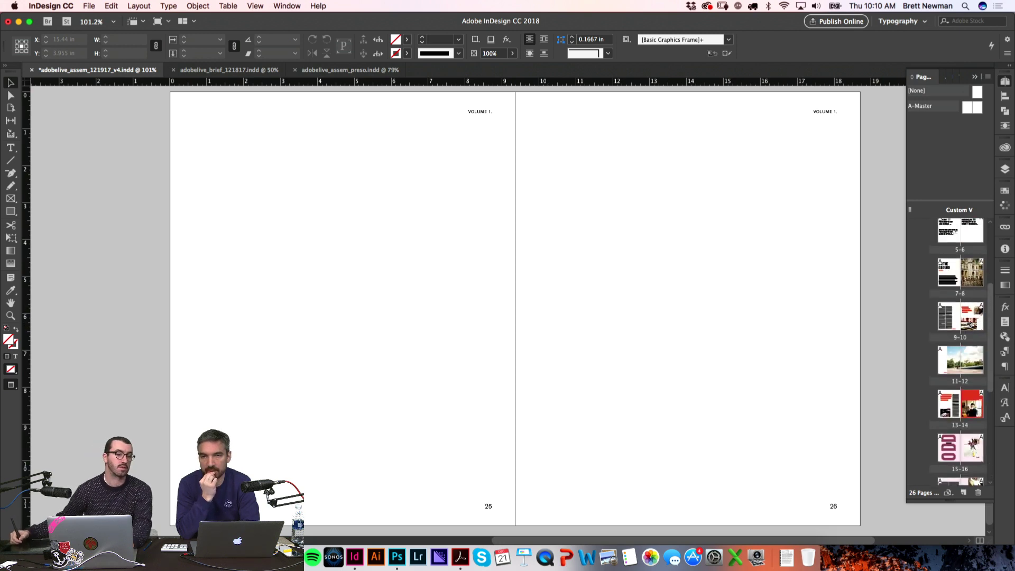
double_click(951, 360)
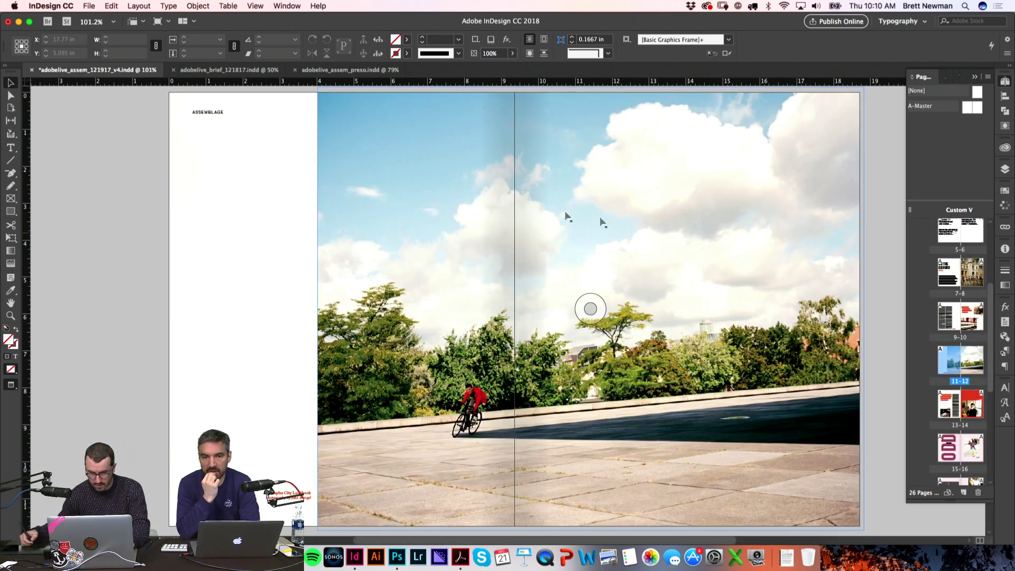
key("w")
scroll(199, 210, "up", 1)
left_click(172, 142)
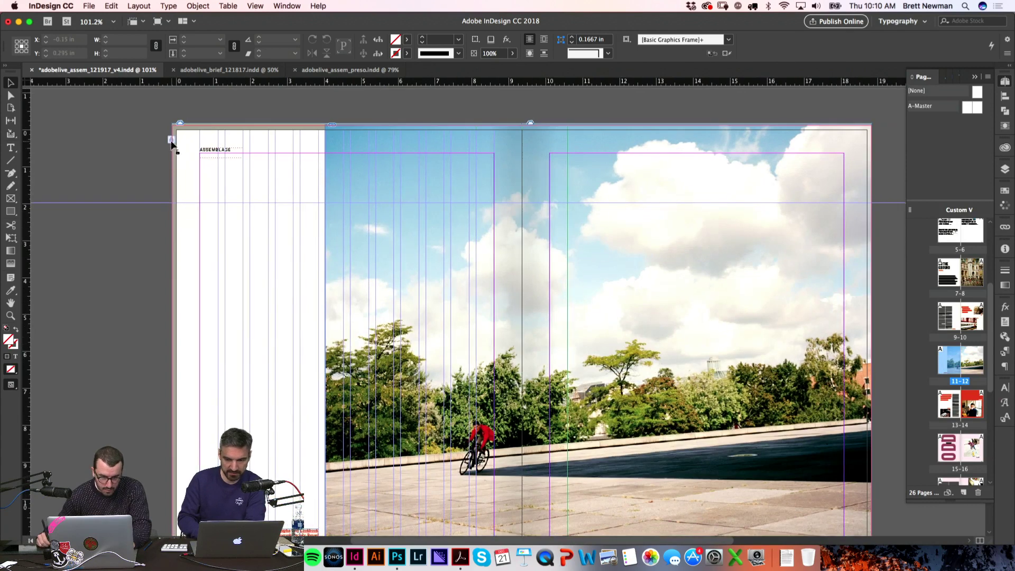
left_click_drag(144, 173, 197, 251)
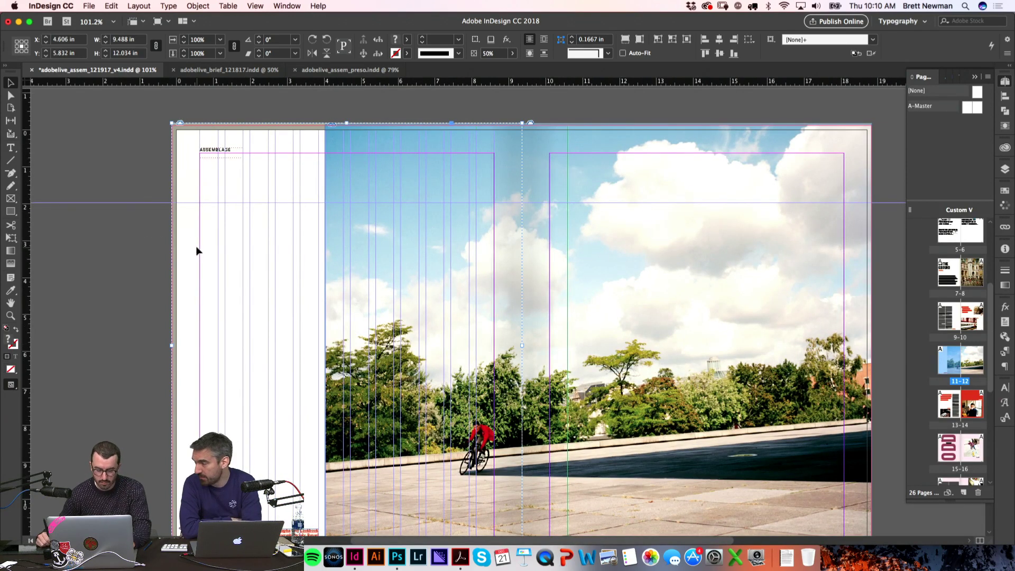
Step: Delete the blank spread 25–26 from the Pages panel
left_click_drag(987, 358, 990, 477)
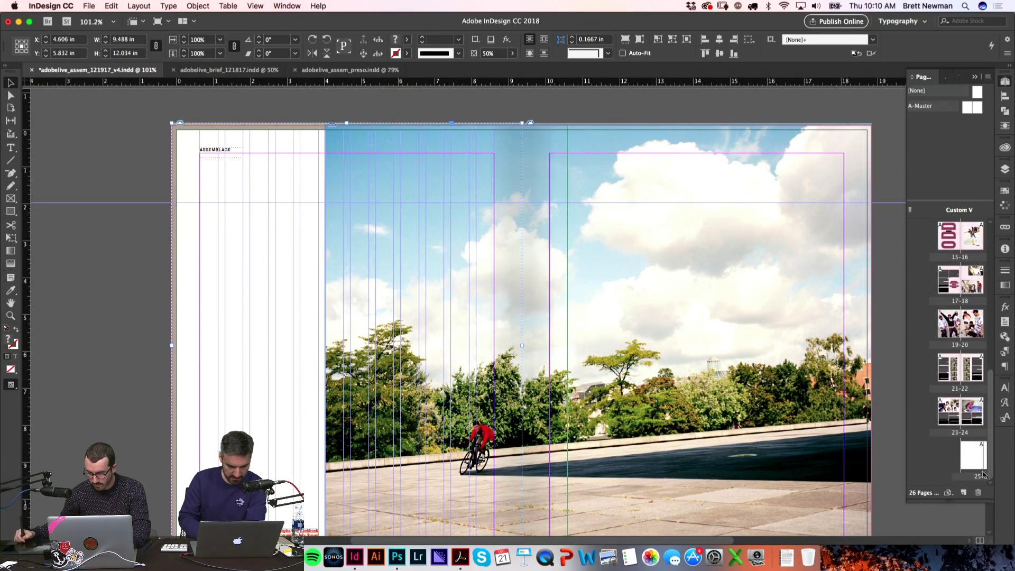
left_click_drag(907, 450, 833, 451)
left_click(901, 463)
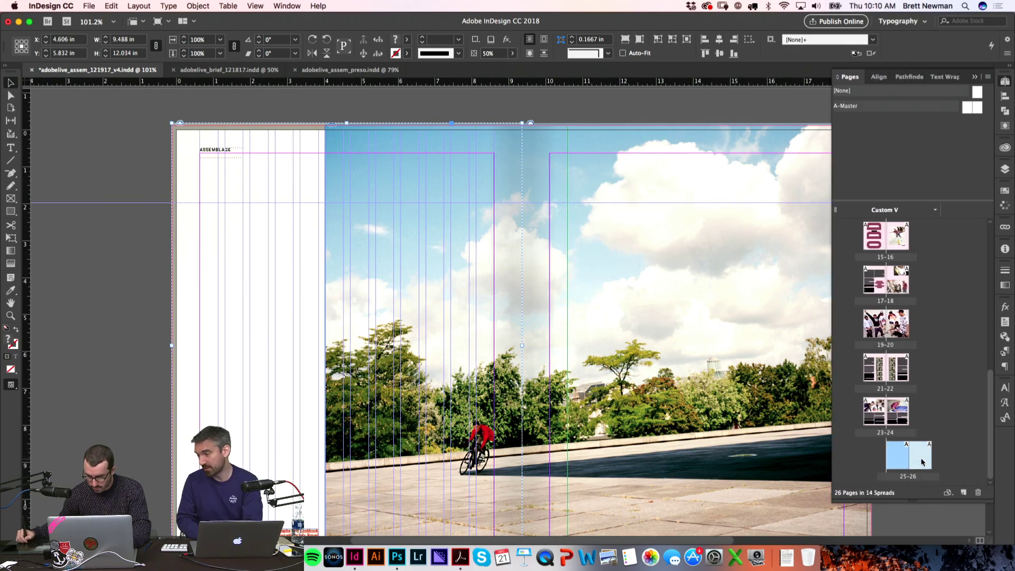
left_click_drag(921, 464, 892, 459)
double_click(893, 459)
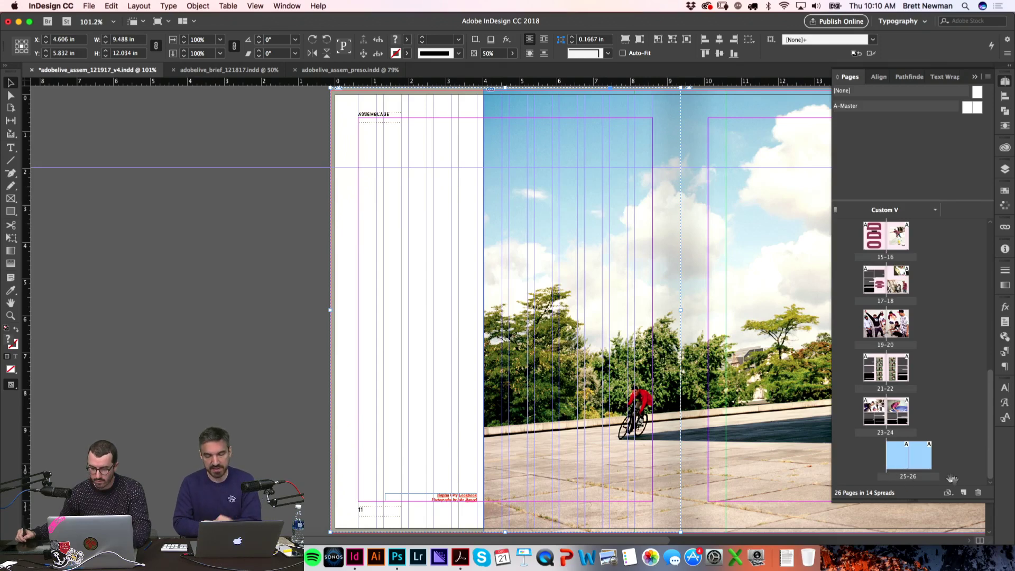
left_click(978, 493)
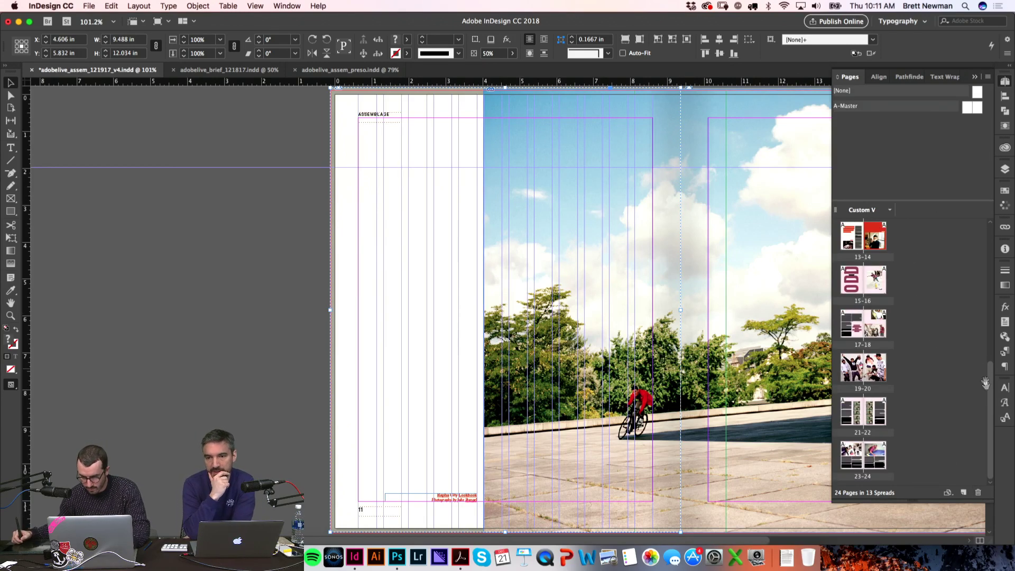
Step: Duplicate spread 9–10 to create the new spread 25–26
left_click_drag(992, 393, 978, 302)
left_click(865, 369)
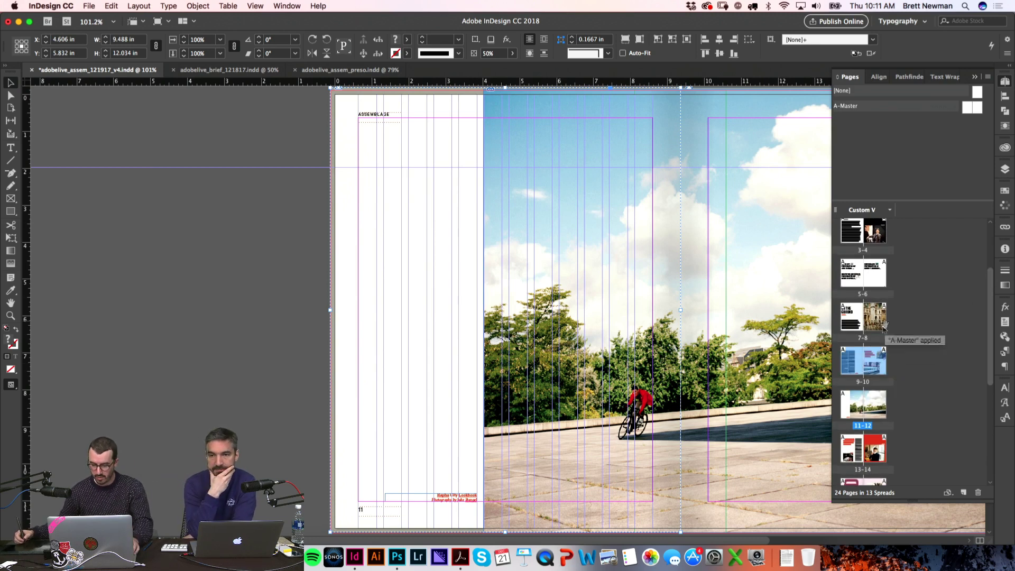
right_click(875, 364)
left_click(845, 392)
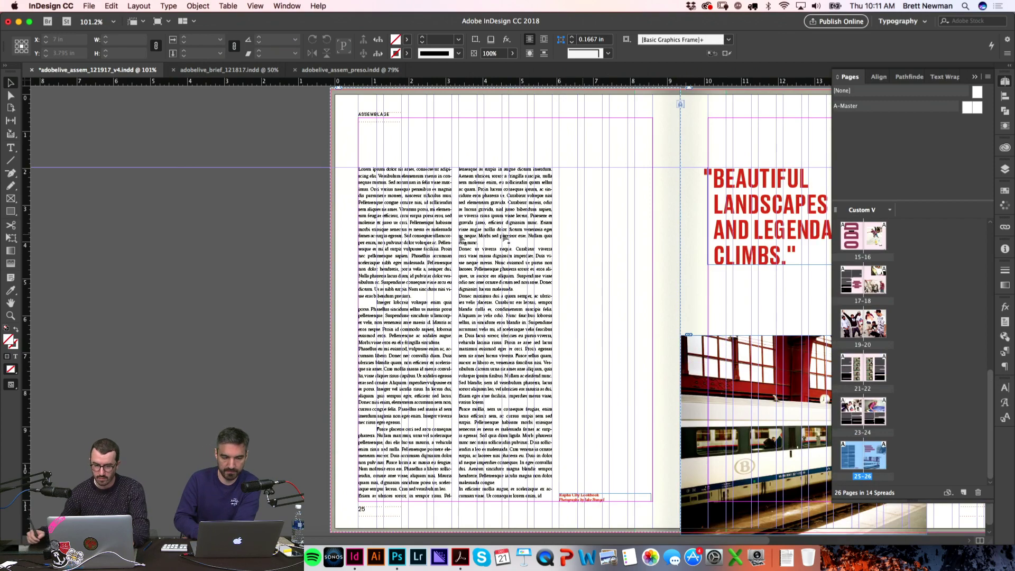
Step: Delete both body-text columns on page 25
scroll(345, 249, "right", 5)
left_click(345, 249)
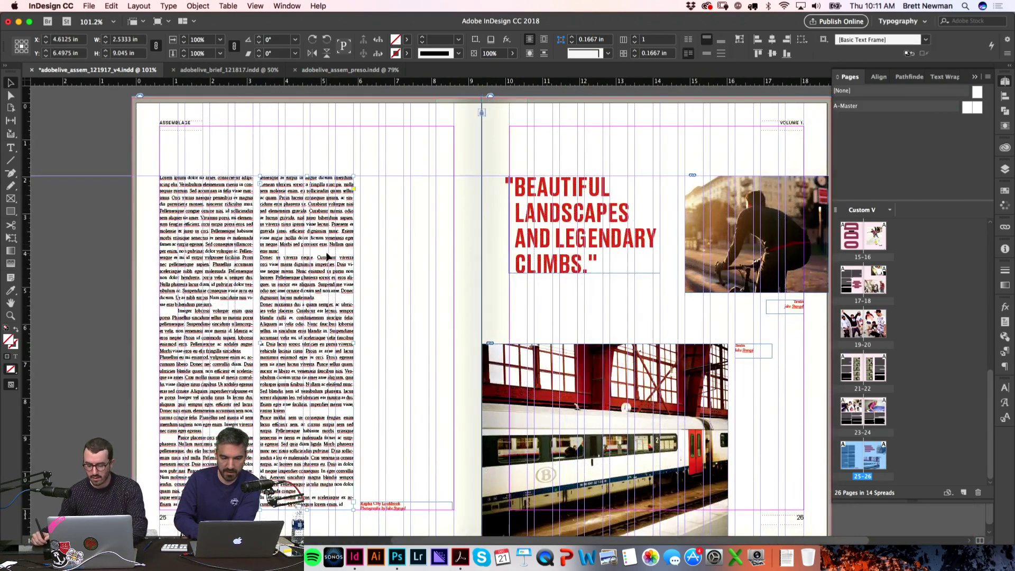
key("Delete")
left_click(218, 233)
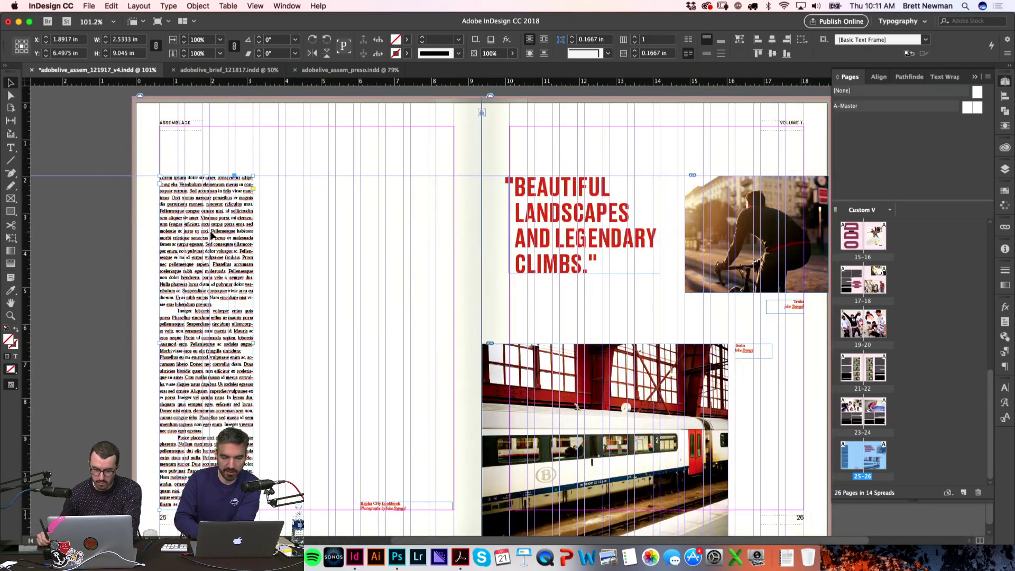
key("Delete")
Step: Delete page 26's BEAUTIFUL LANDSCAPES headline, cyclist photo, Train captions and train photo
left_click(641, 267)
key("Delete")
left_click(693, 275)
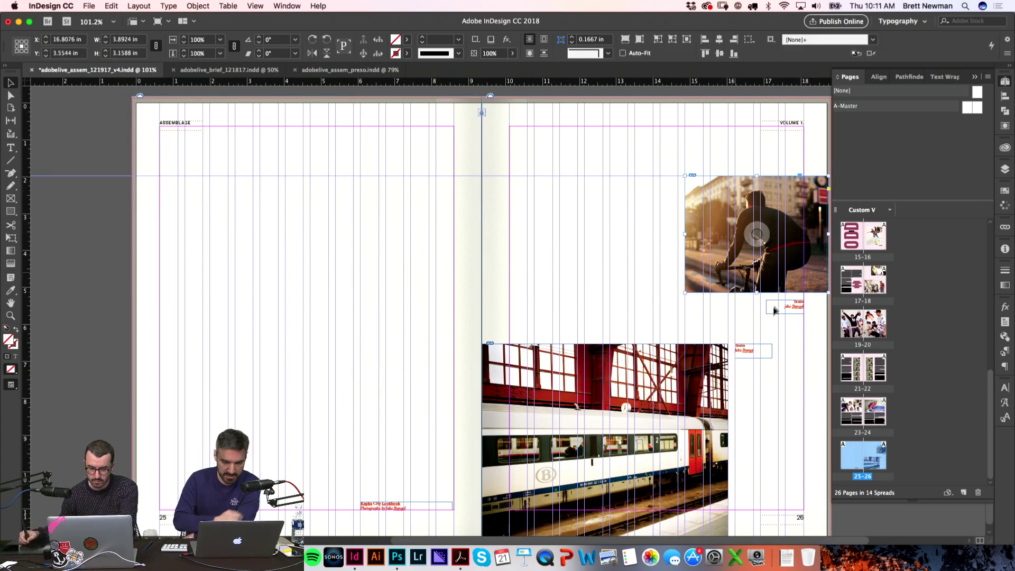
key("Delete")
left_click(785, 307)
left_click(754, 351, "shift")
key("Delete")
left_click(487, 470)
key("Delete")
Step: Remove page 25's caption and any leftovers, then preview the emptied spread without guides
left_click(447, 505)
key("Delete")
left_click_drag(114, 271, 680, 324)
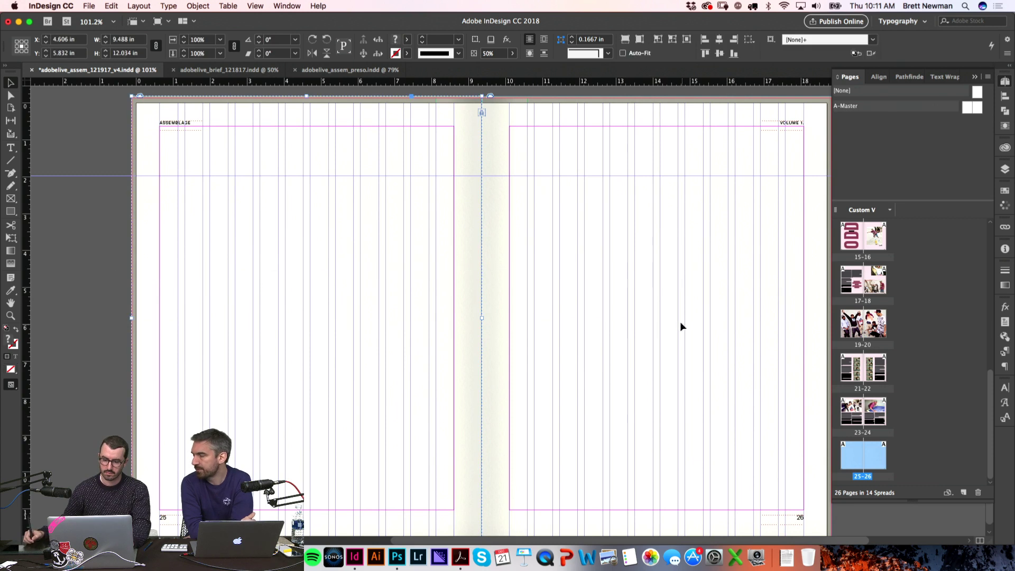
key("Delete")
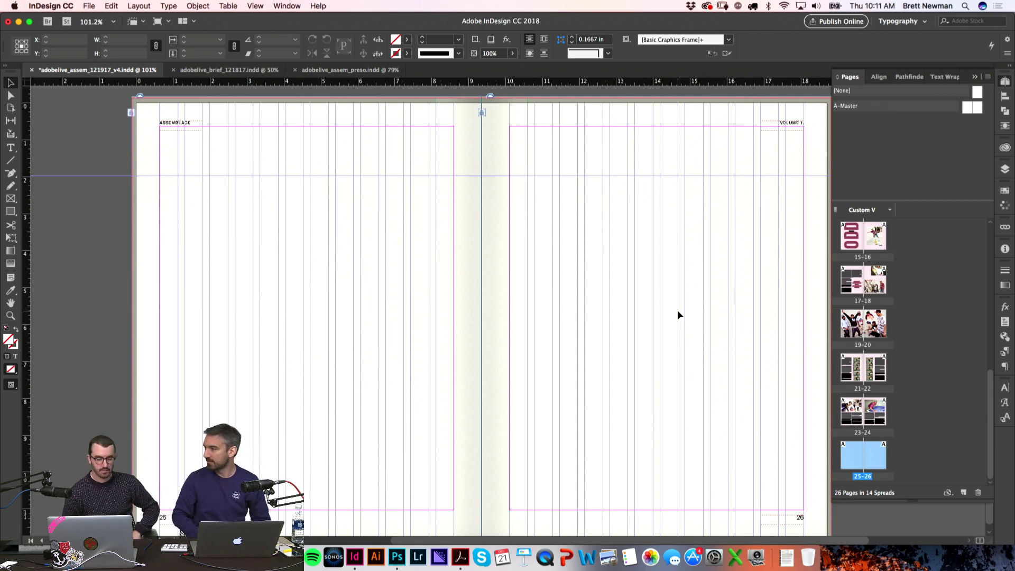
left_click_drag(633, 206, 628, 210)
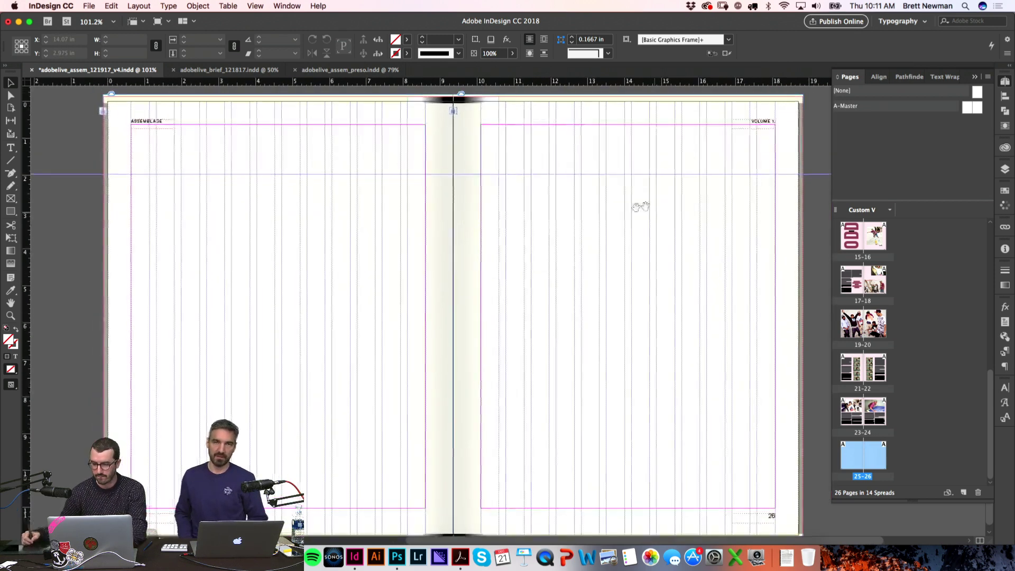
left_click(1005, 82)
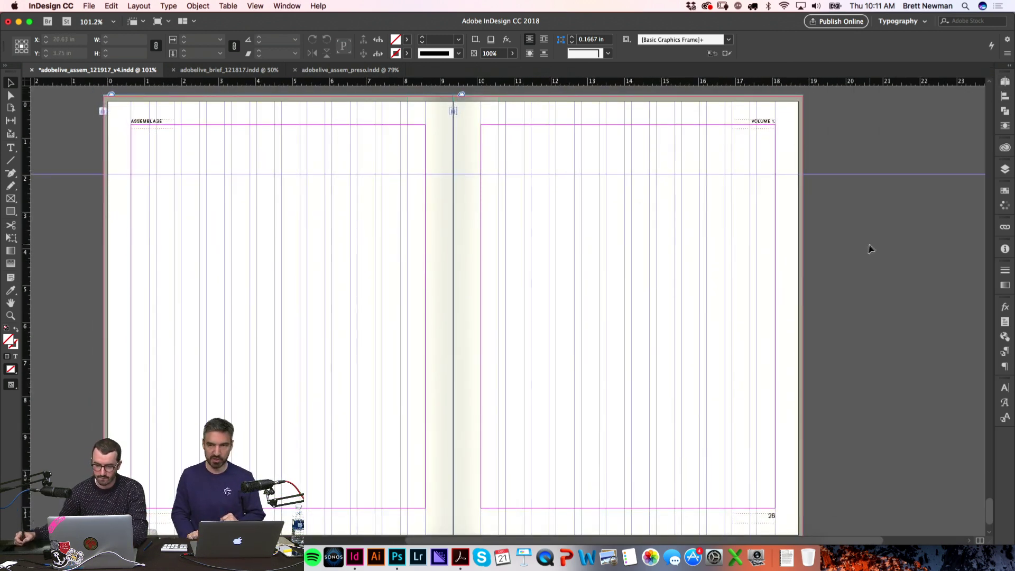
key("w")
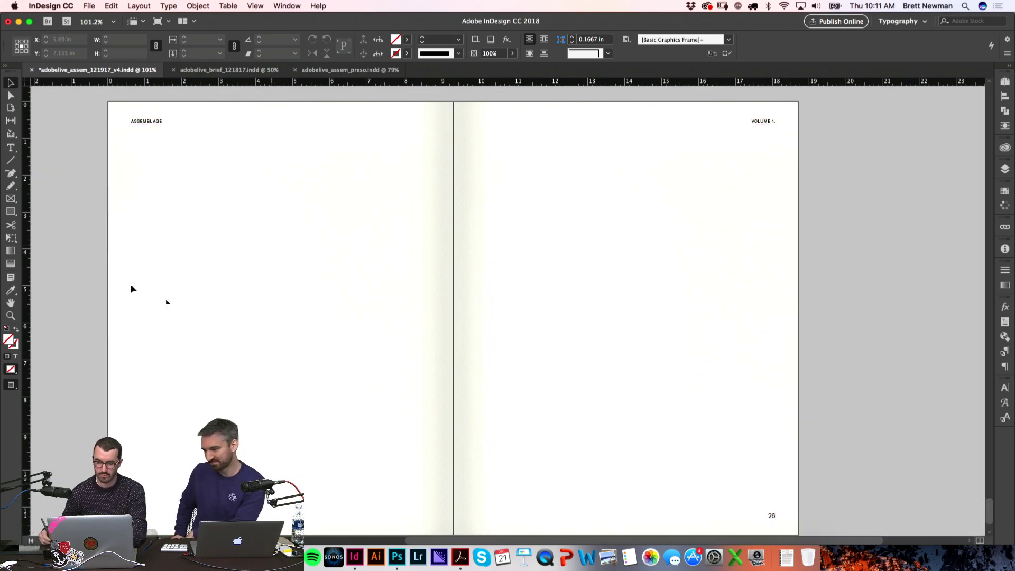
key("super+Tab")
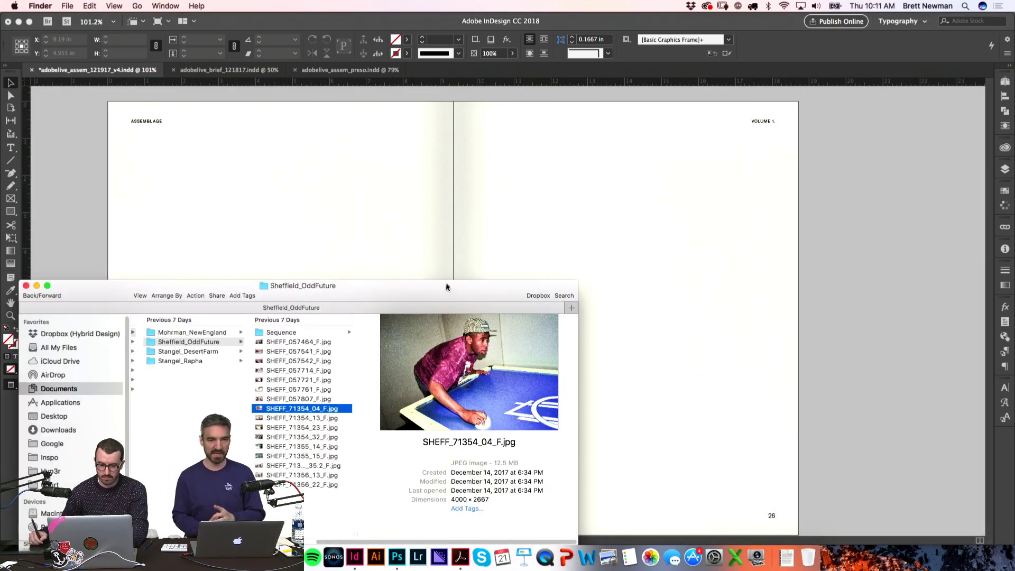
Step: Quick Look the Mohrman_NewEngland photos from Unknown-1.jpeg through to Unknown-4.jpeg
left_click_drag(447, 286, 664, 188)
left_click(427, 233)
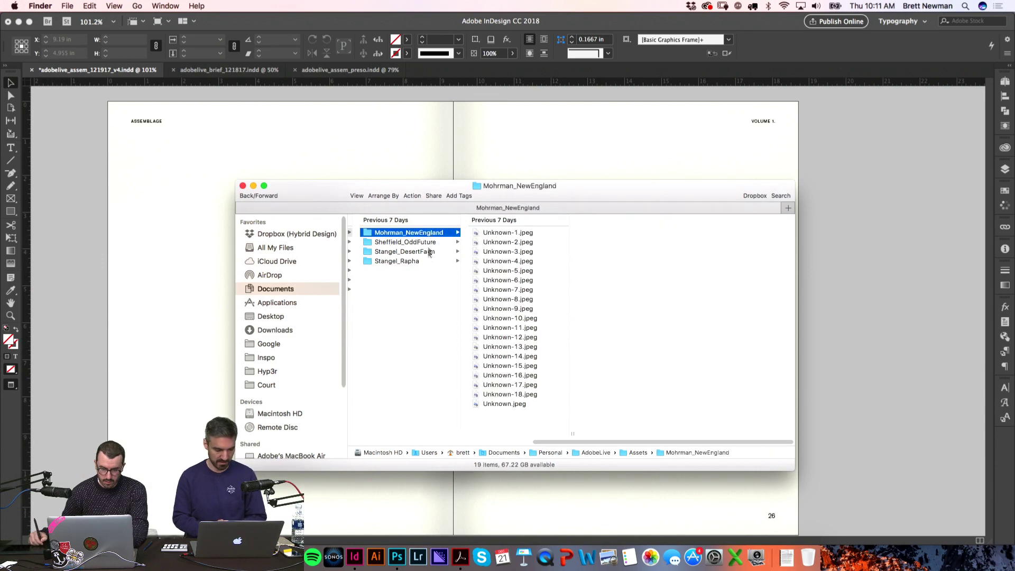
left_click(507, 233)
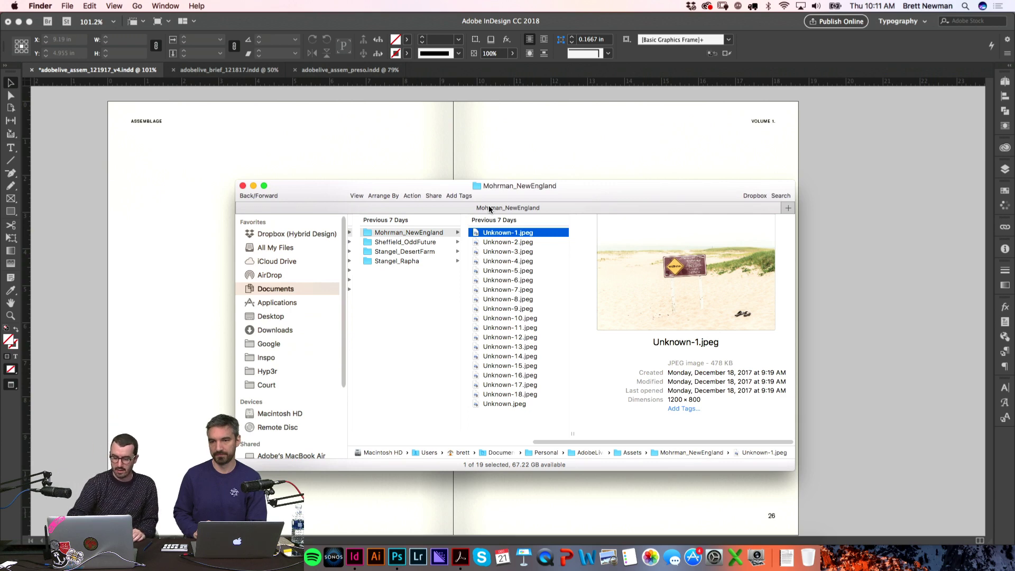
key("space")
key("Down")
key("Down")
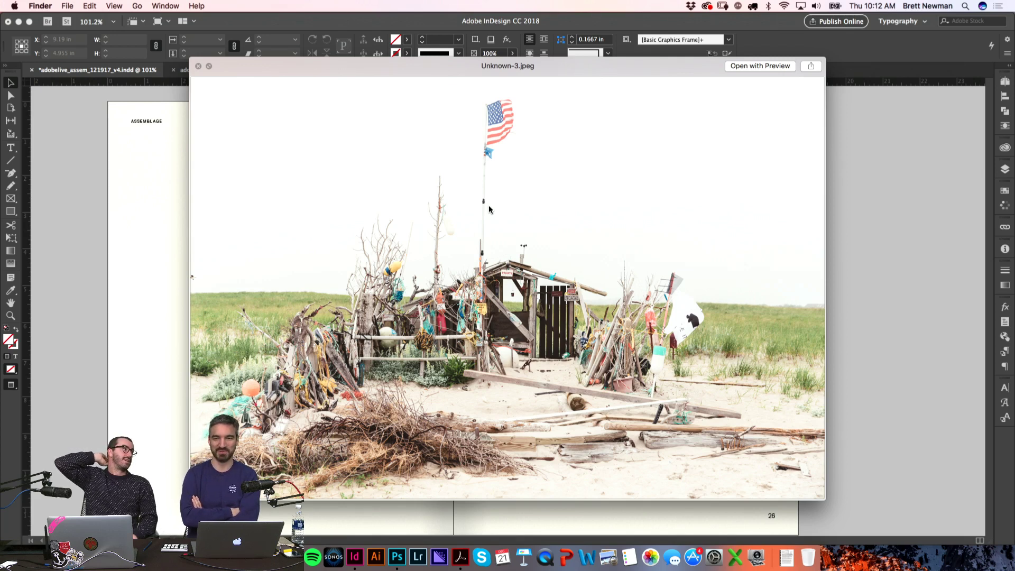
key("Down")
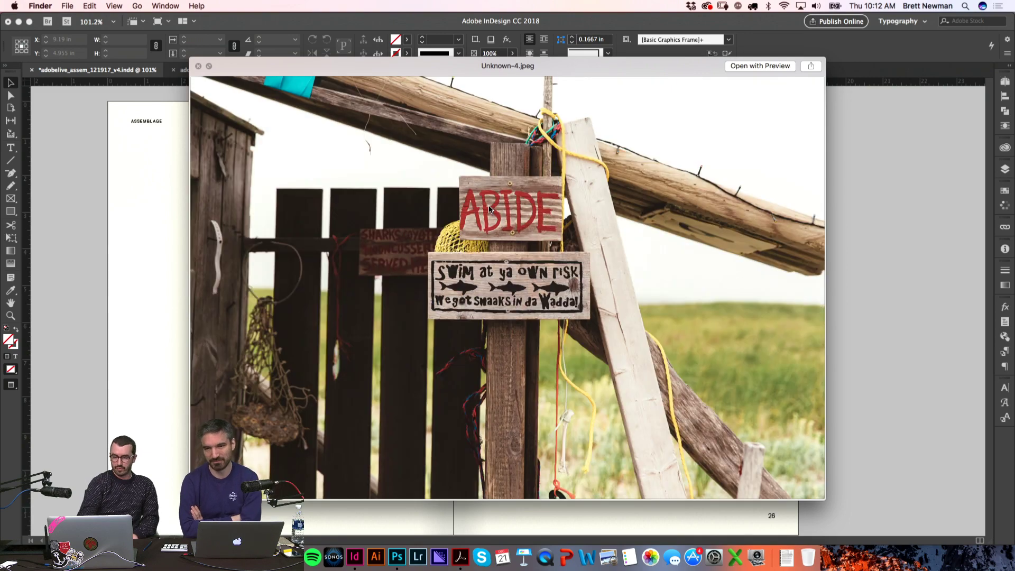
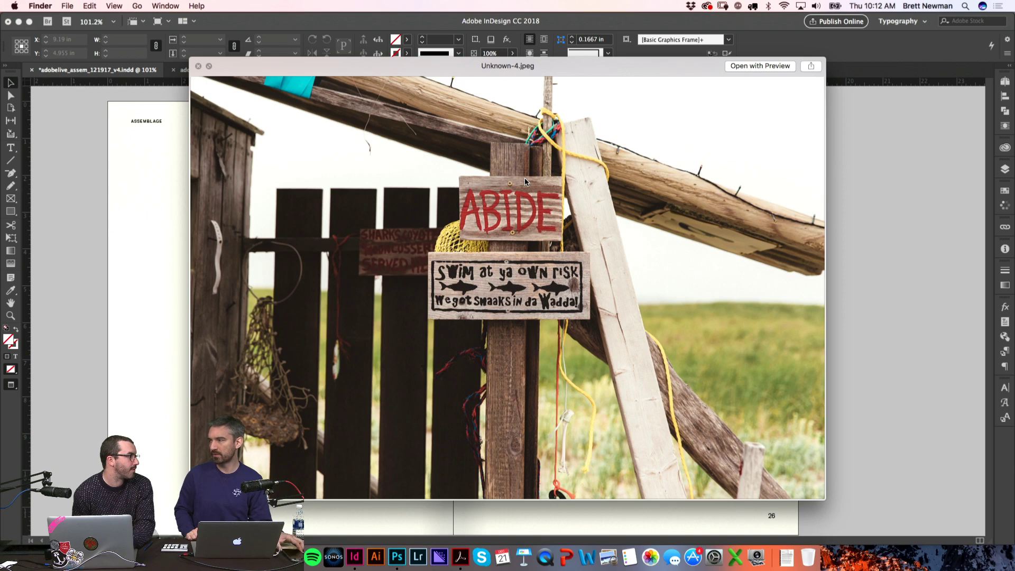
Step: Browse the New England photos (lighthouse, harbors, fishing boats, seagull, ABIDE sign, pier gangway), then close Quick Look
key("Down")
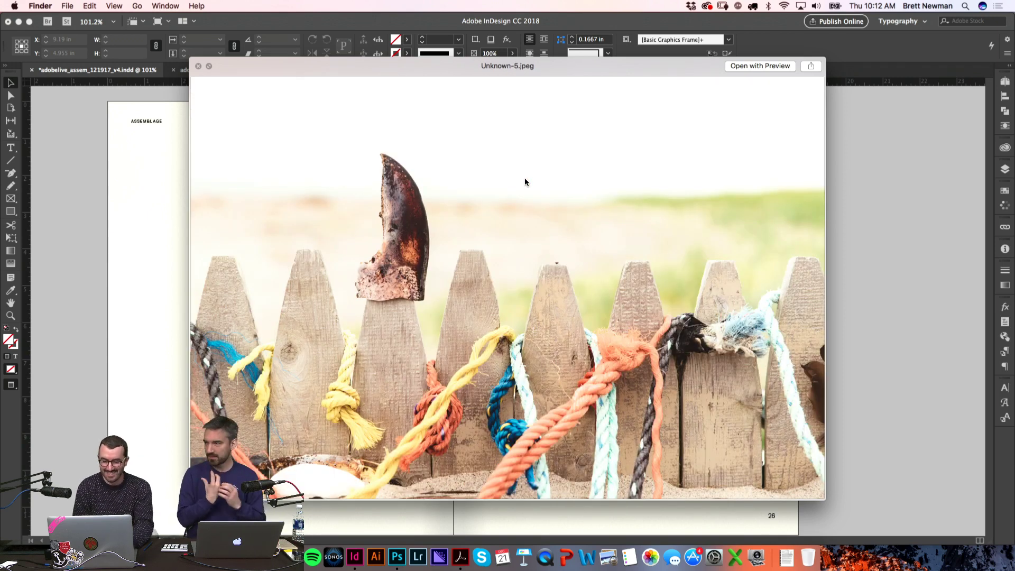
key("Down")
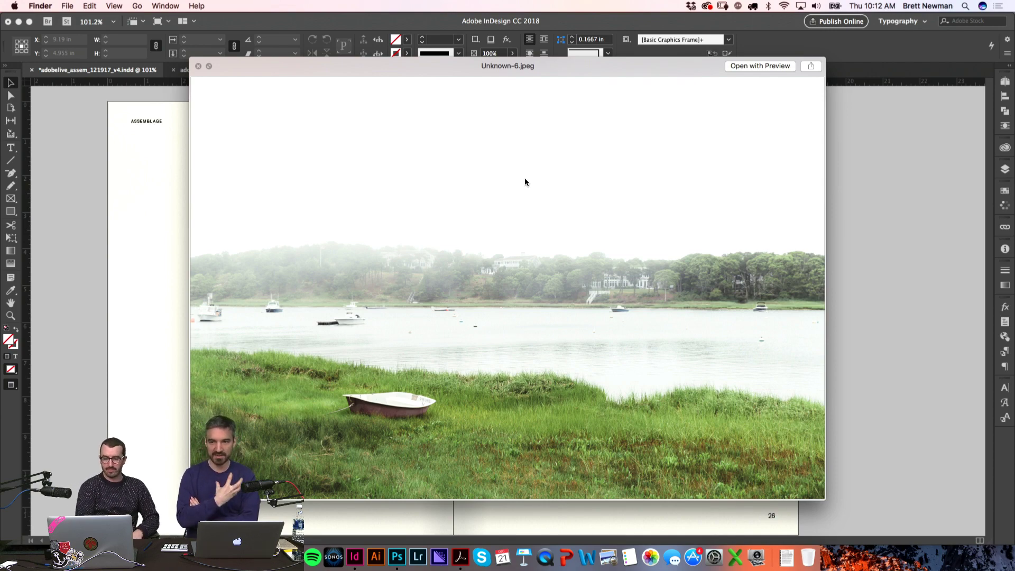
key("Right")
key("Right")
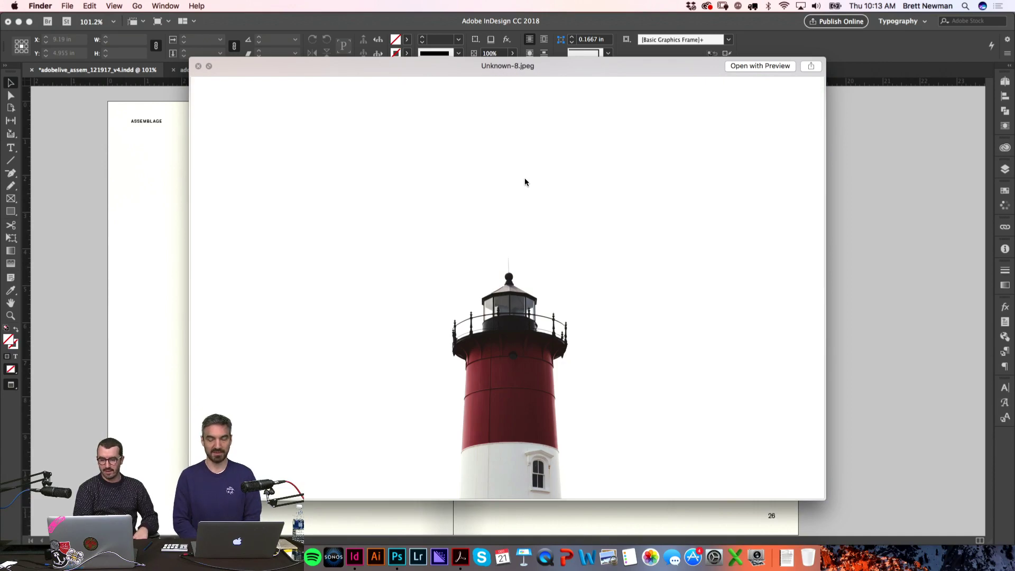
key("Right")
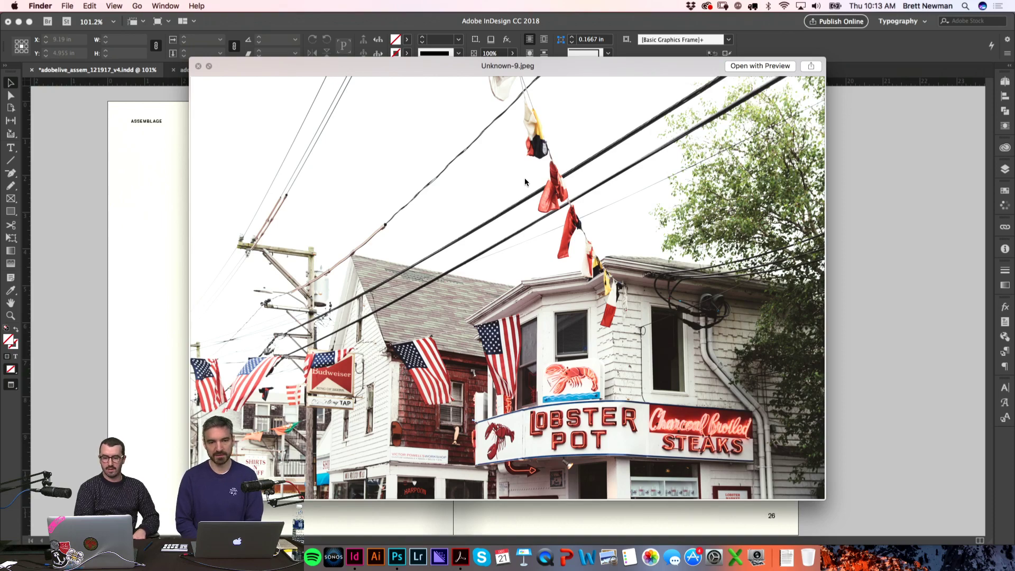
key("Right")
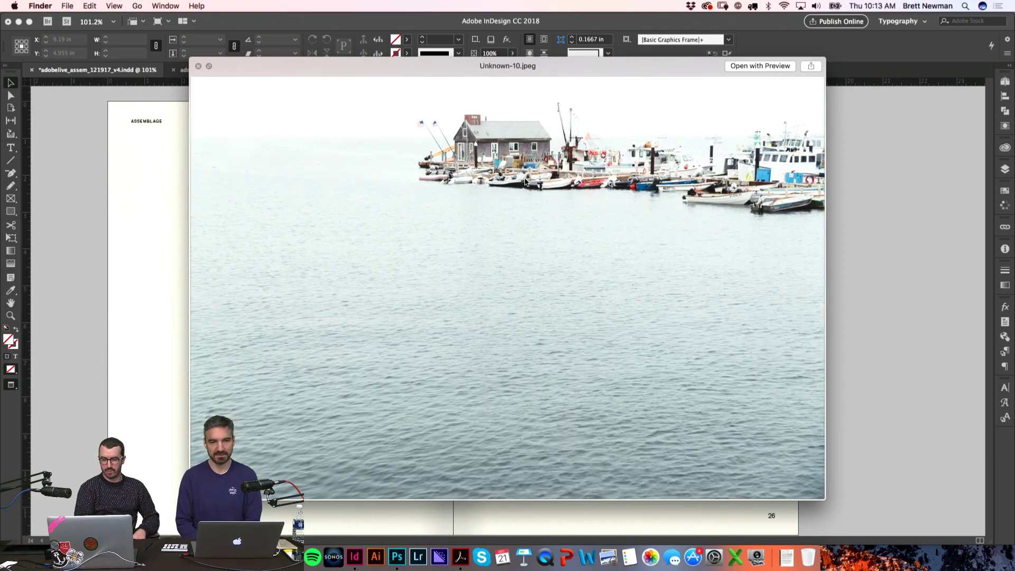
key("Right")
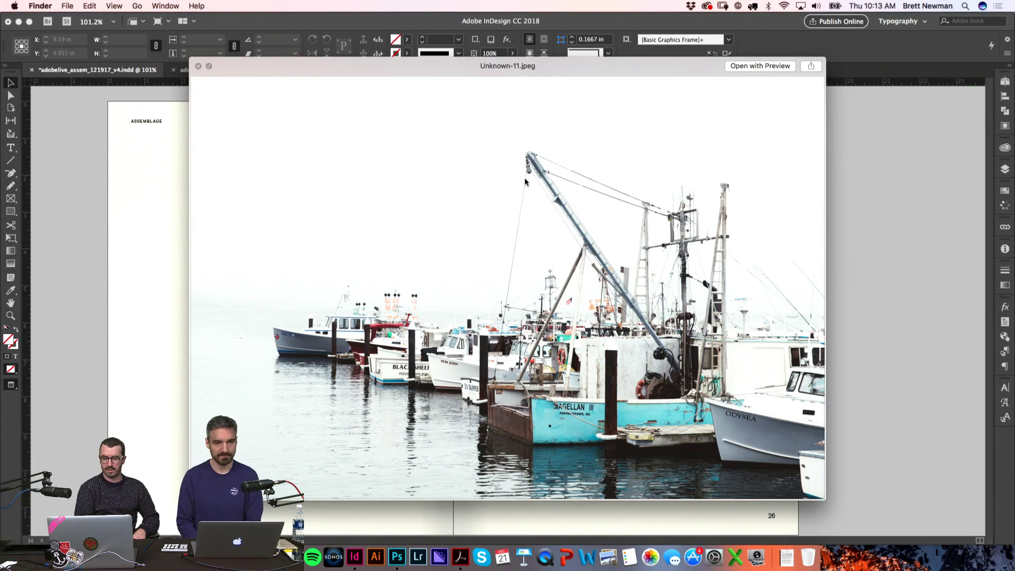
key("Right")
key("Right")
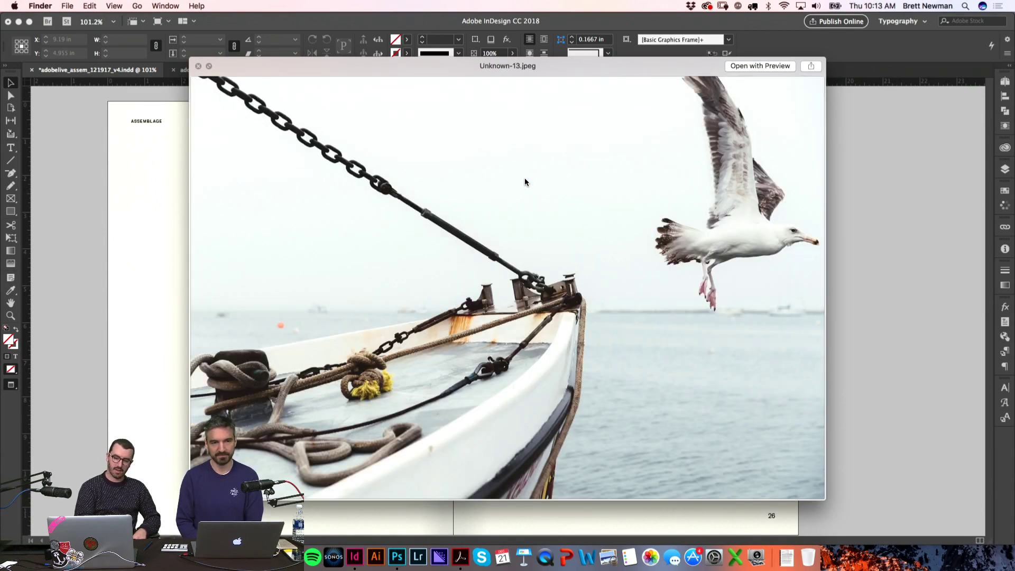
key("Left")
key("Left")
key("Left")
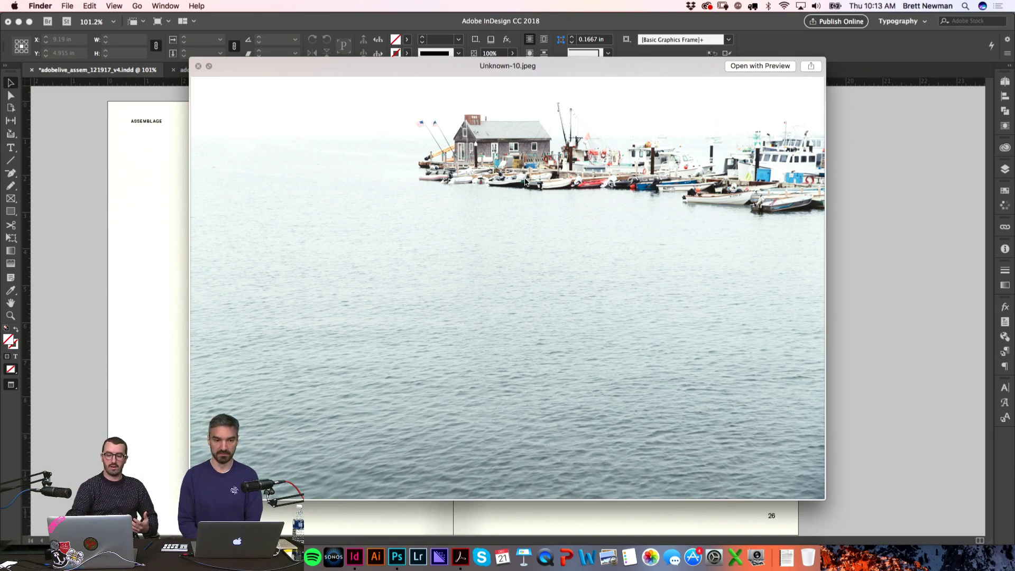
key("Left")
key("Left")
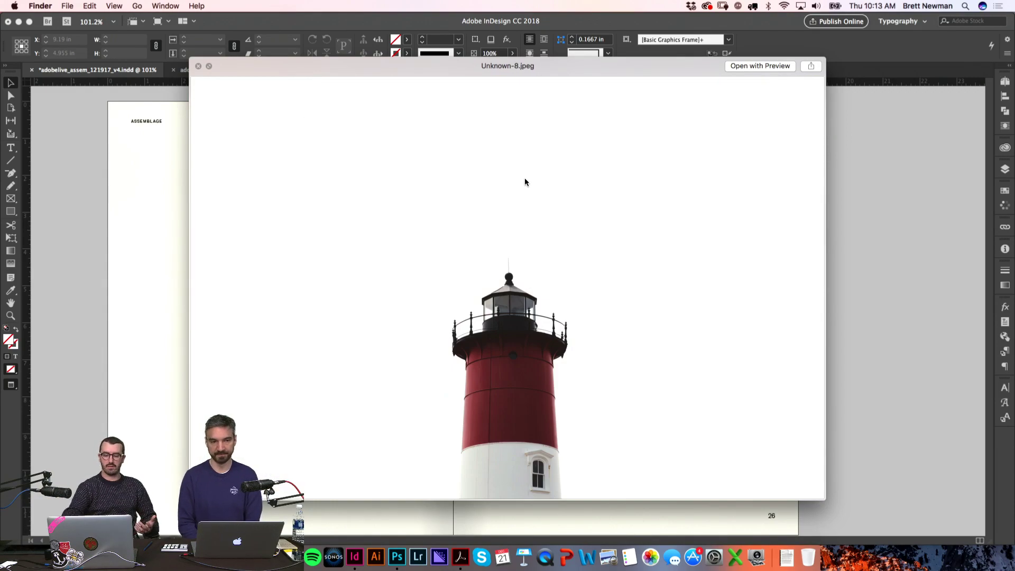
key("Left")
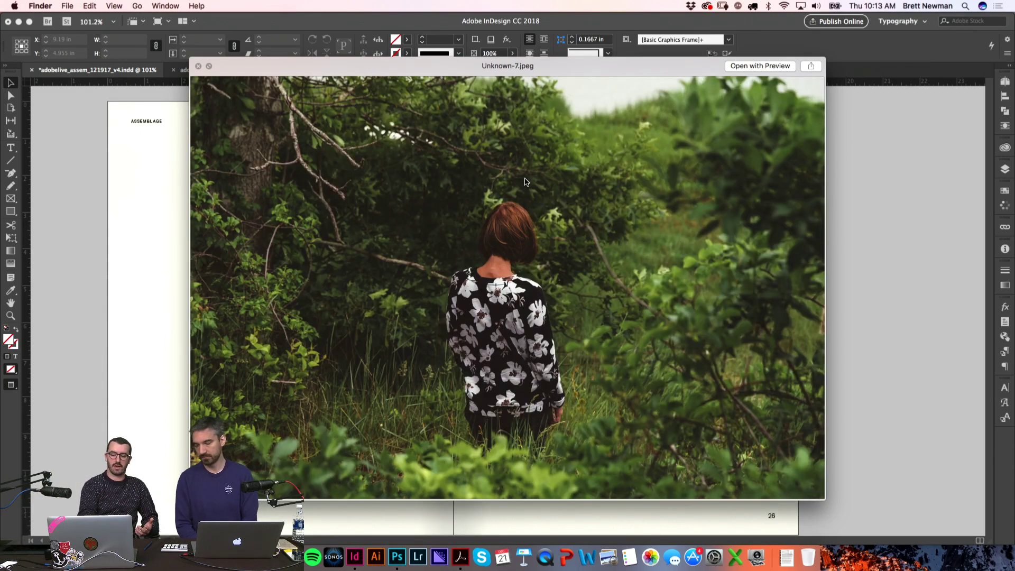
key("Left")
key("Right")
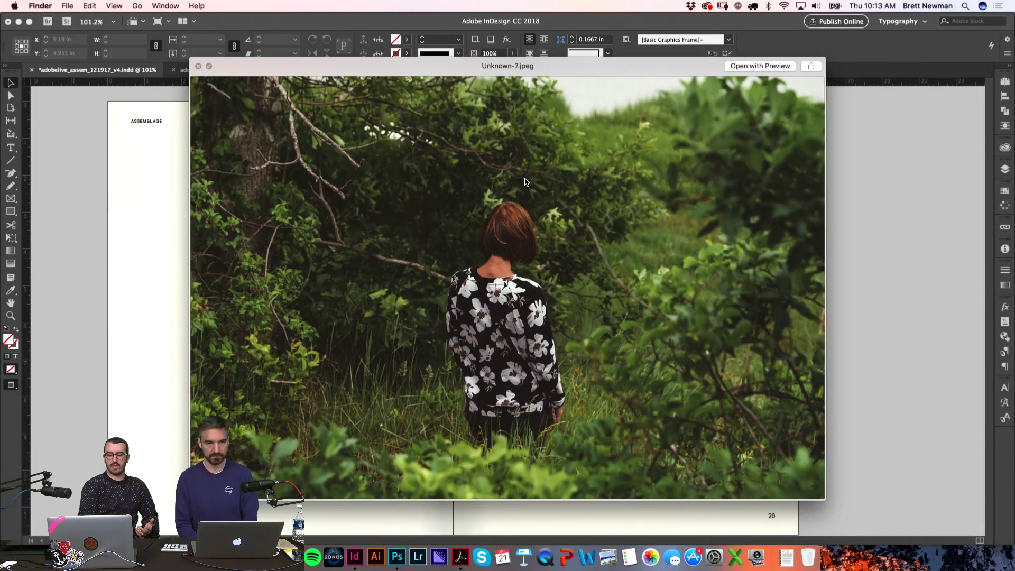
key("Left")
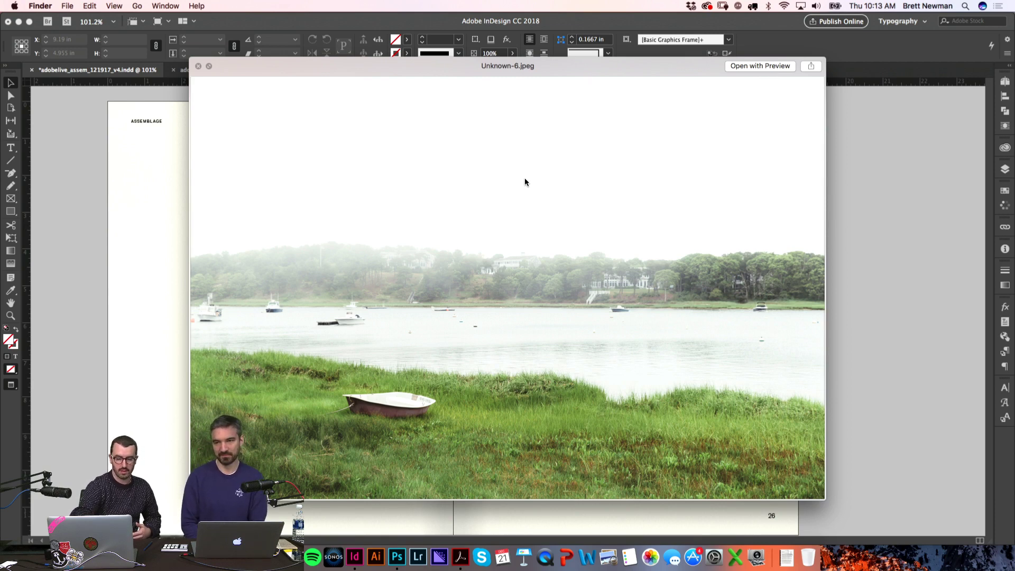
key("Left")
key("Left")
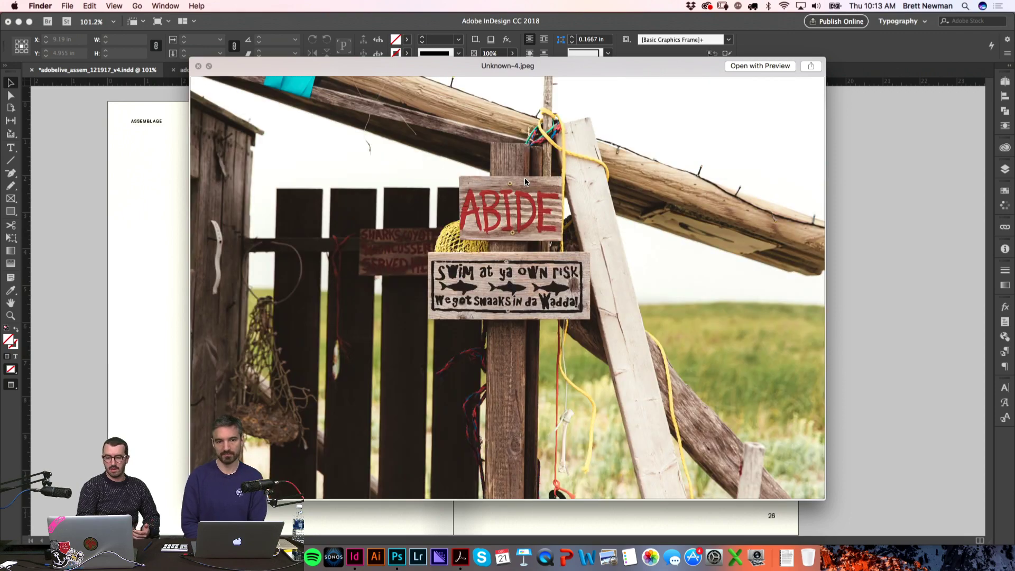
key("Left")
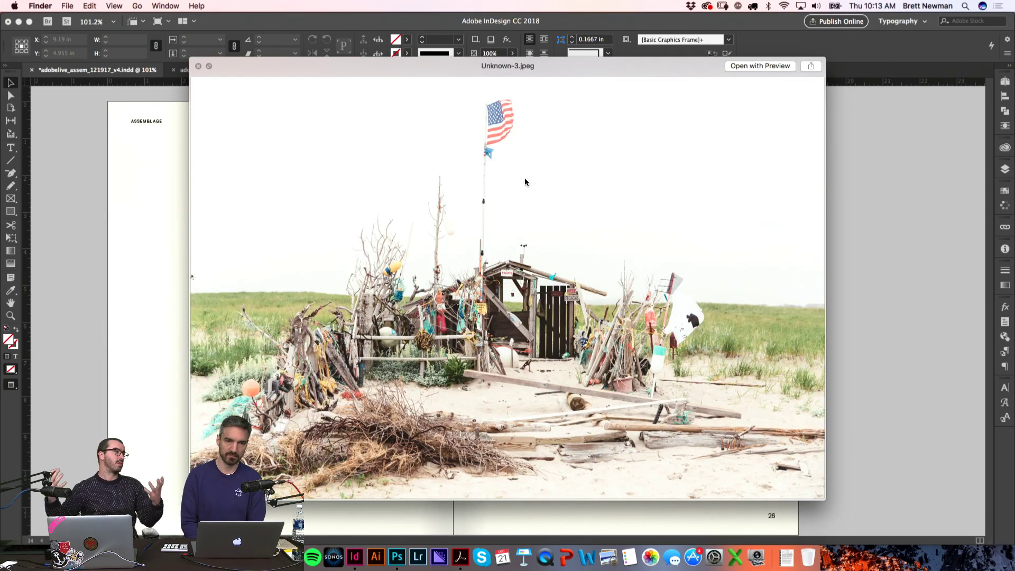
key("Right")
key("Right")
key("Right")
key("Right")
key("Right")
key("Right")
key("Right")
key("Right")
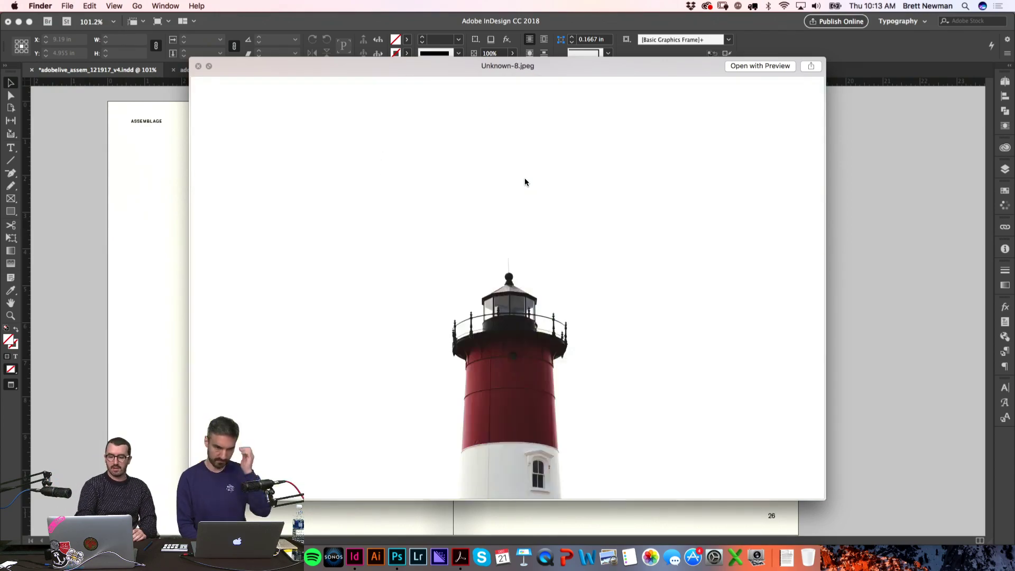
key("Right")
key("Right")
key("Right")
key("Right")
key("Right")
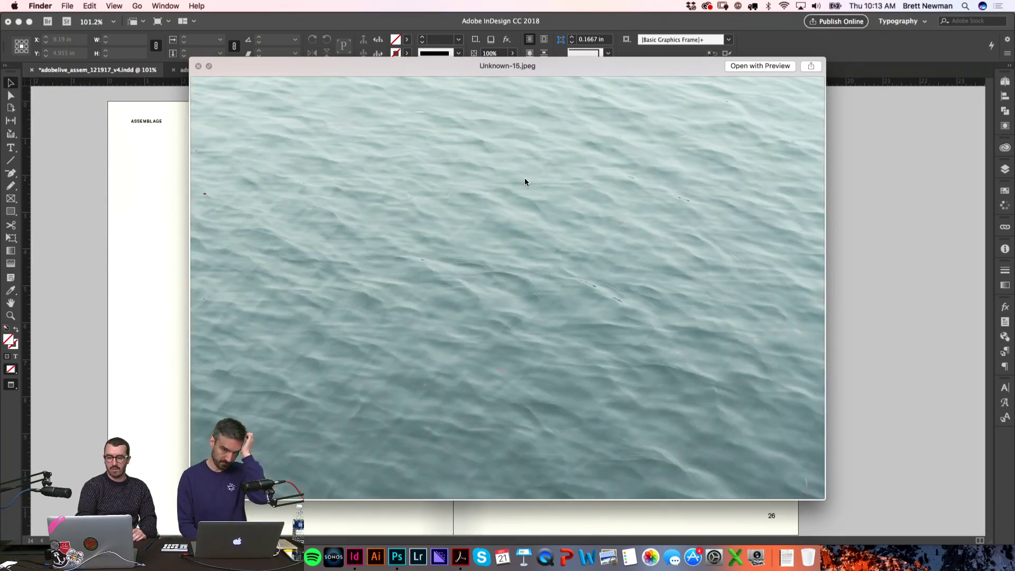
key("Right")
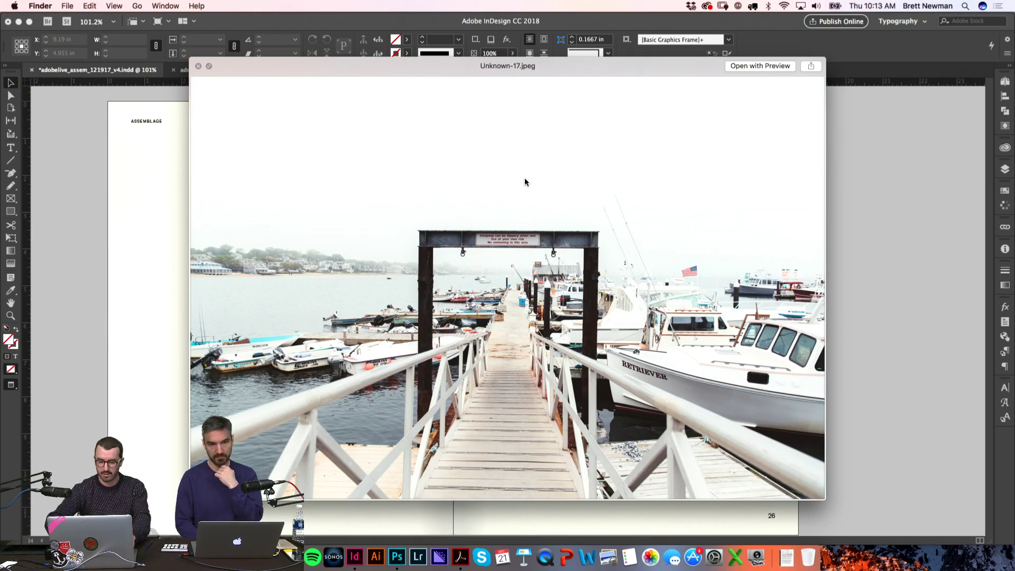
key("Right")
key("Right")
key("space")
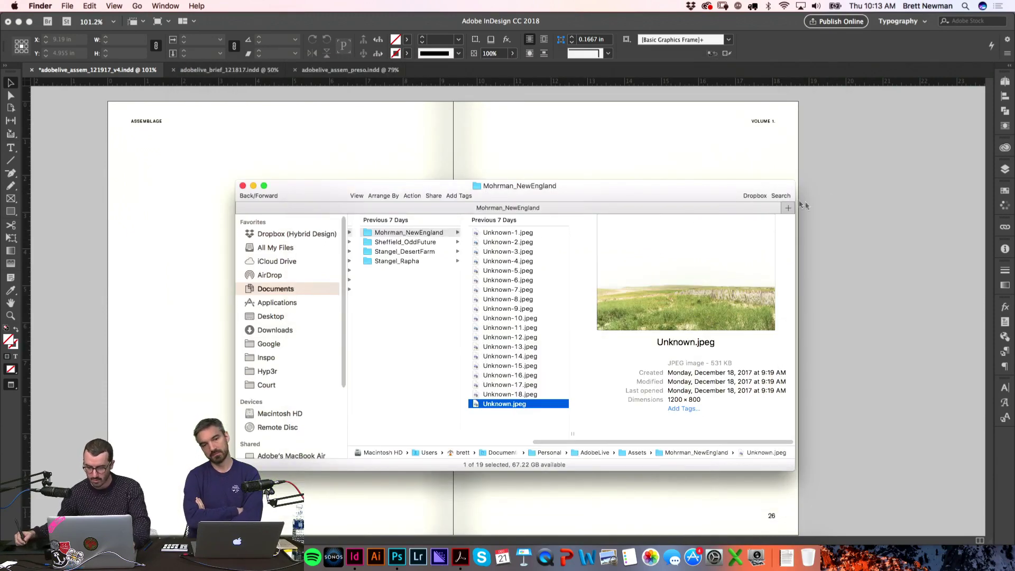
left_click(884, 197)
Step: Copy the Rapha City Lookbook caption frame onto the upper left page of blank spread 25–26
key("super+1")
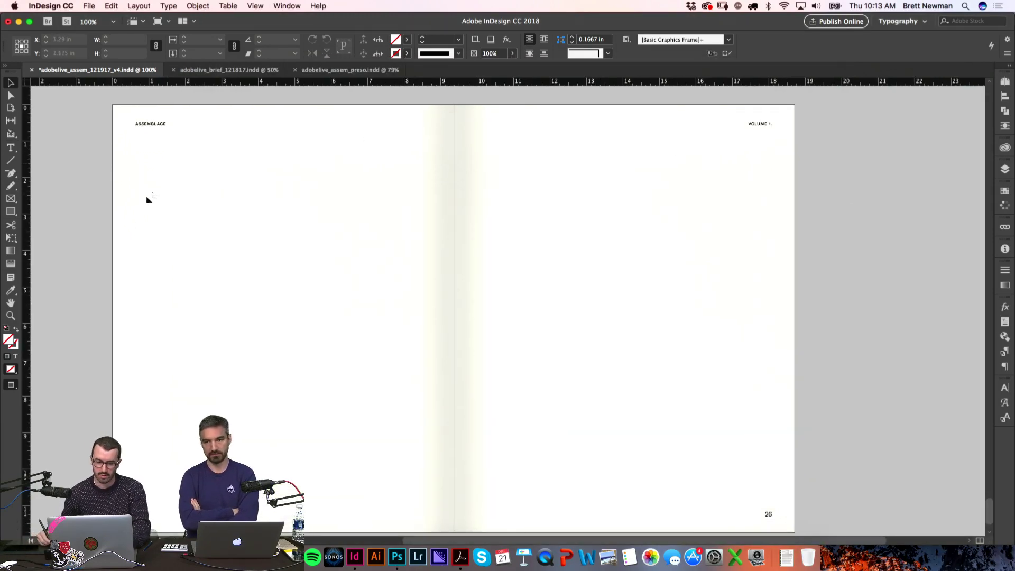
scroll(95, 280, "down", 2)
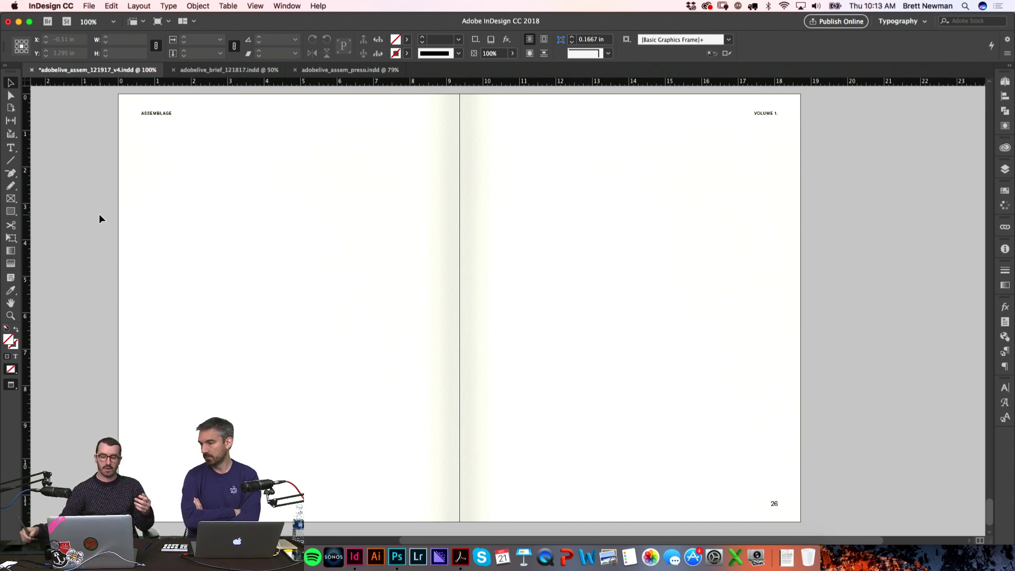
left_click_drag(990, 509, 992, 340)
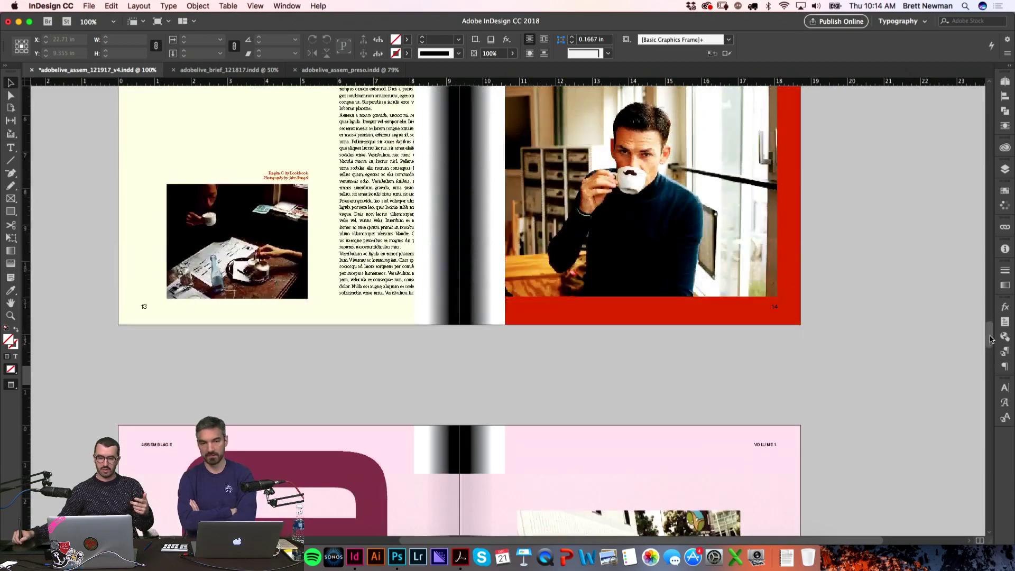
scroll(320, 396, "down", 5)
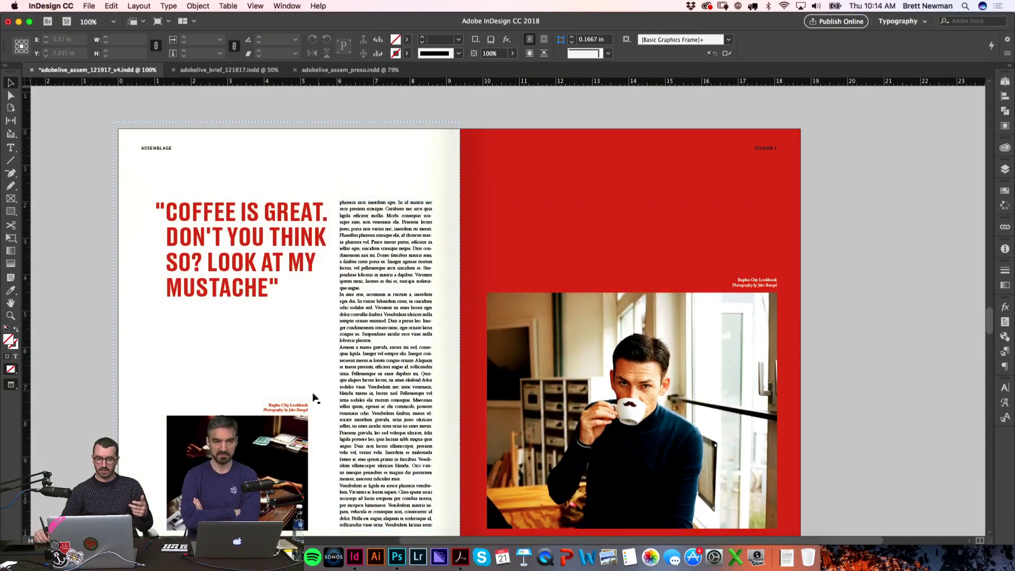
left_click(309, 407)
left_click_drag(992, 321, 991, 513)
left_click_drag(626, 256, 644, 287)
key("ctrl+v")
left_click_drag(531, 307, 389, 223)
Step: Centre the caption text and replace it with 'New England' copied from the story document
left_click(410, 243)
key("super+a")
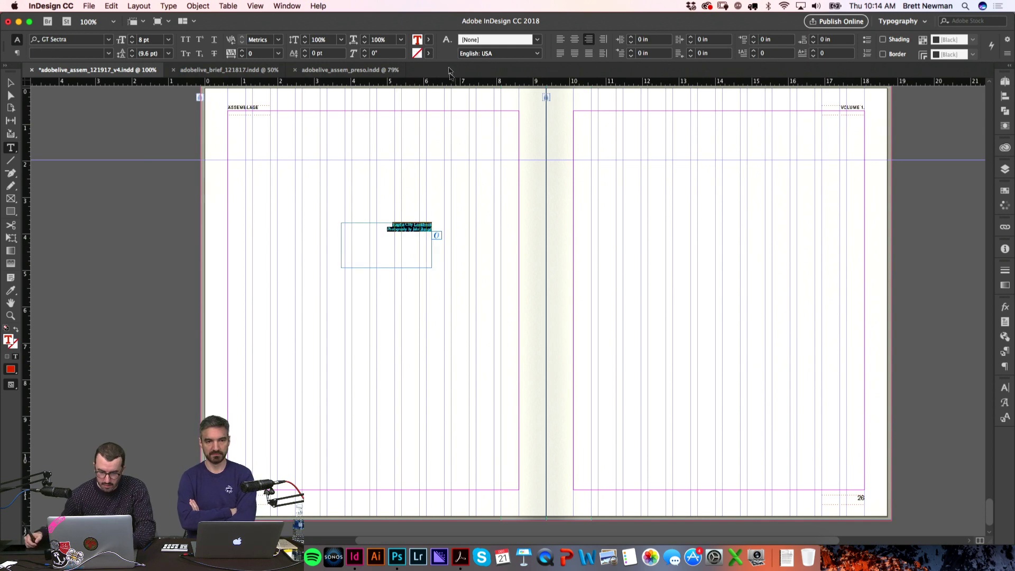
left_click(573, 42)
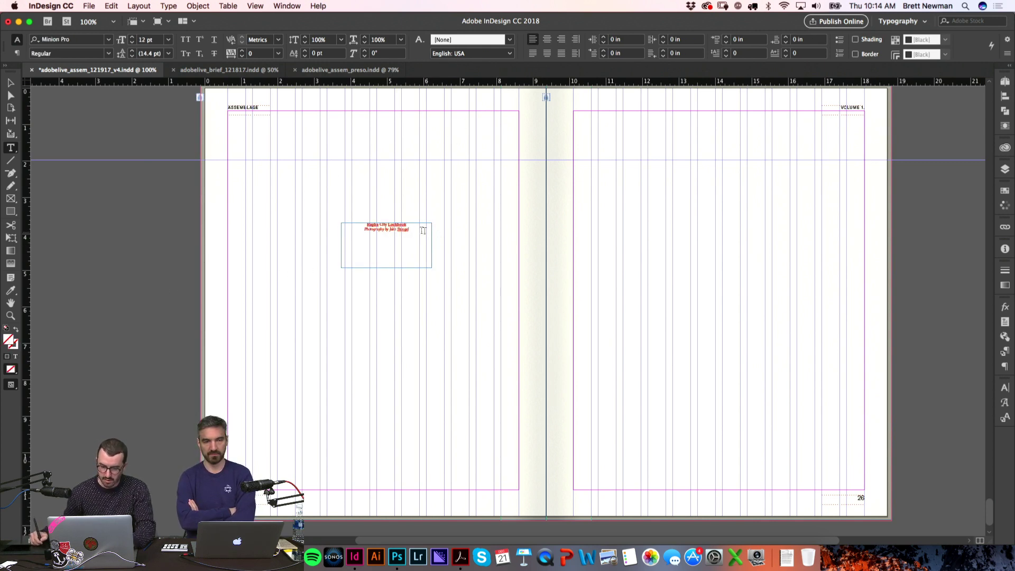
key("super+Tab")
key("super+Tab")
key("super+Tab")
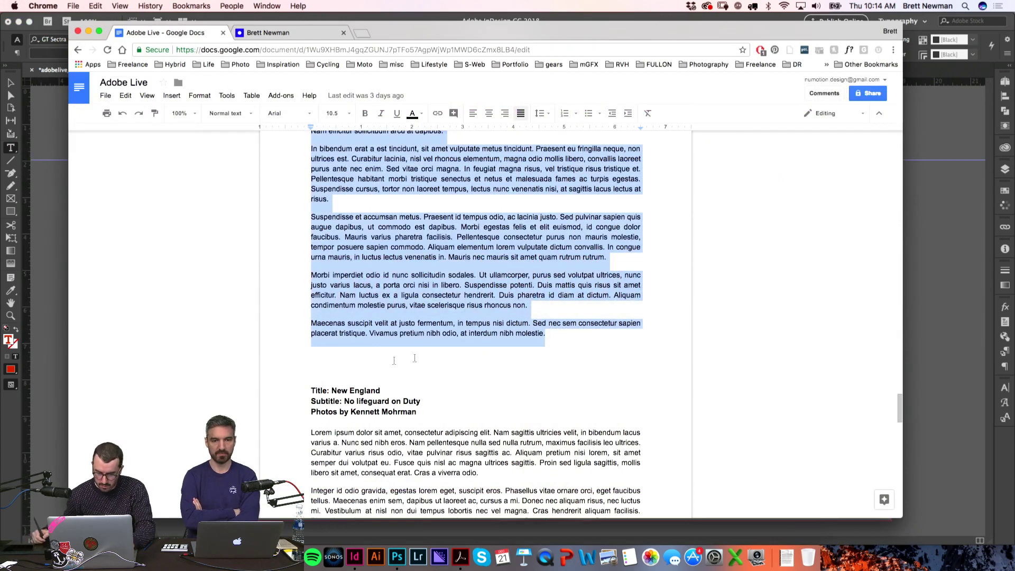
left_click_drag(331, 391, 390, 386)
key("super+c")
key("super+Tab")
key("super+v")
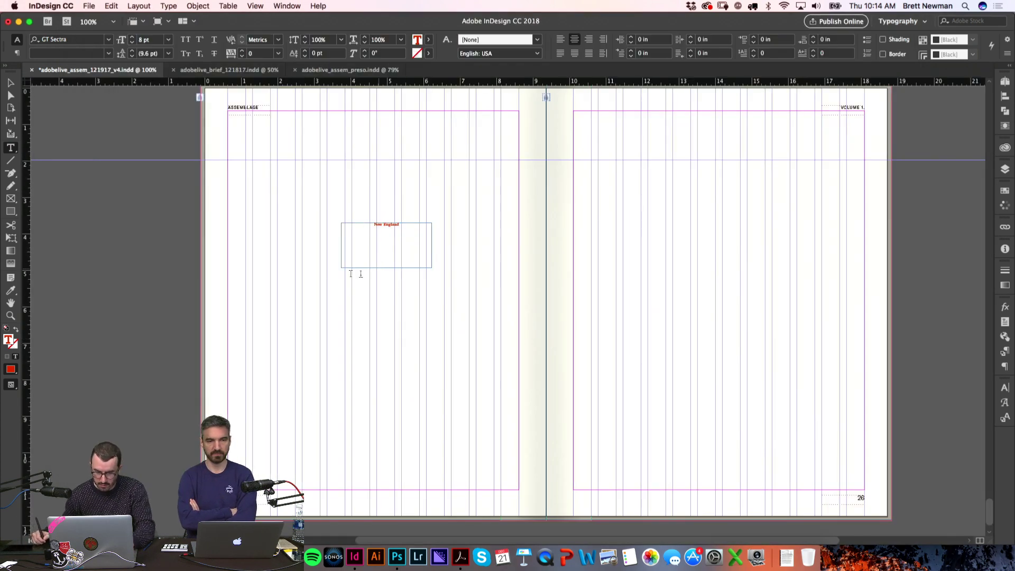
Step: Check the text colour swatches for the New England caption, leaving its colour unchanged
triple_click(402, 226)
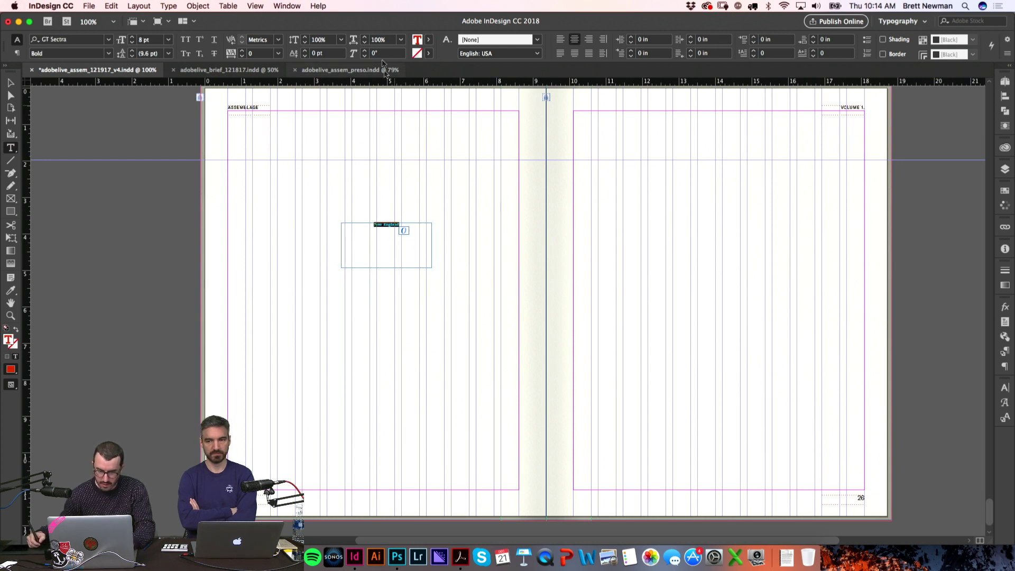
left_click(430, 40)
scroll(430, 98, "down", 3)
scroll(430, 99, "up", 3)
left_click(182, 239)
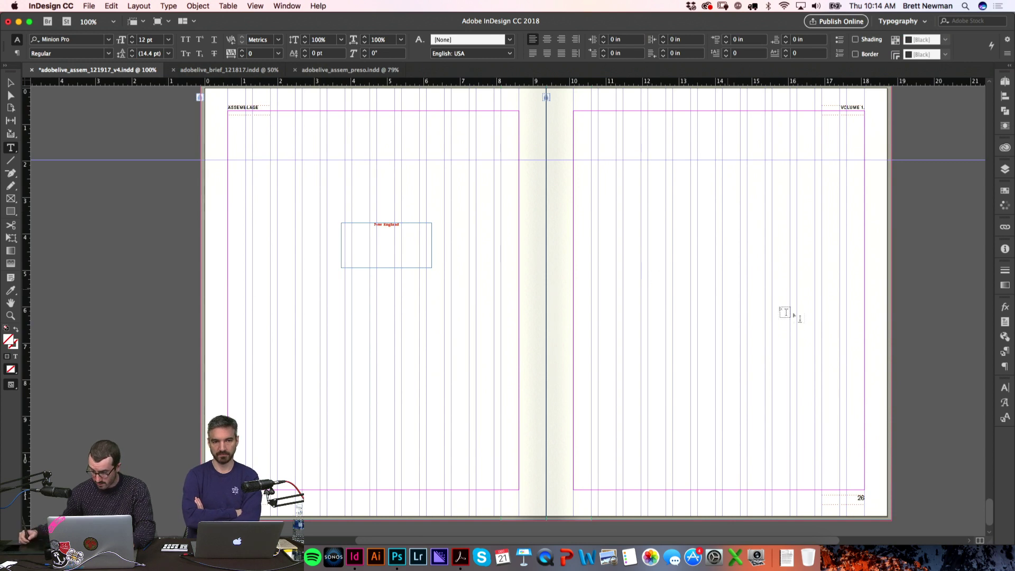
Step: Preview Unknown.jpeg in the Finder photo folder and step on to the next photo
key("super+Tab")
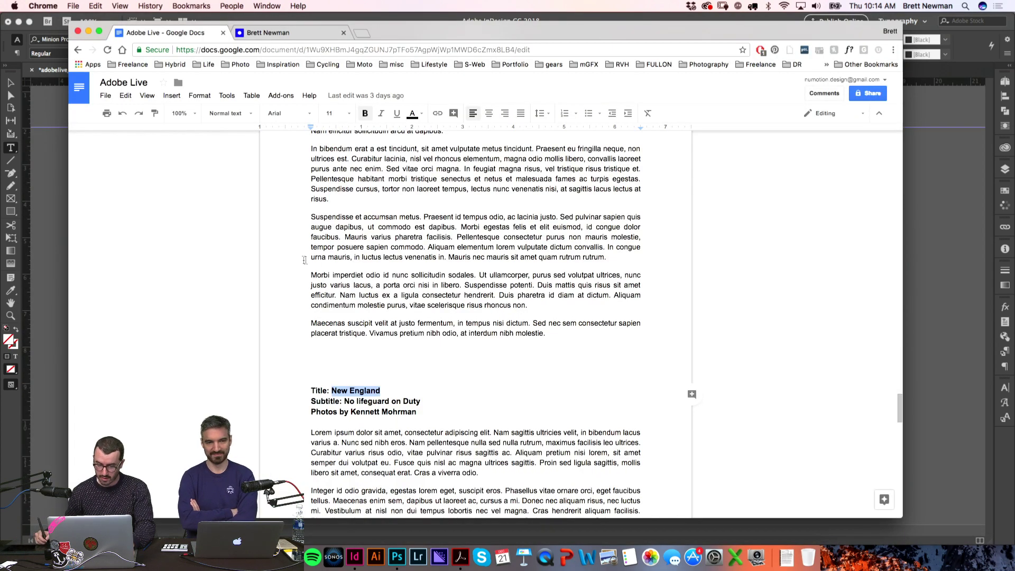
key("super+Tab")
key("super+Tab")
key("space")
key("Down")
key("Down")
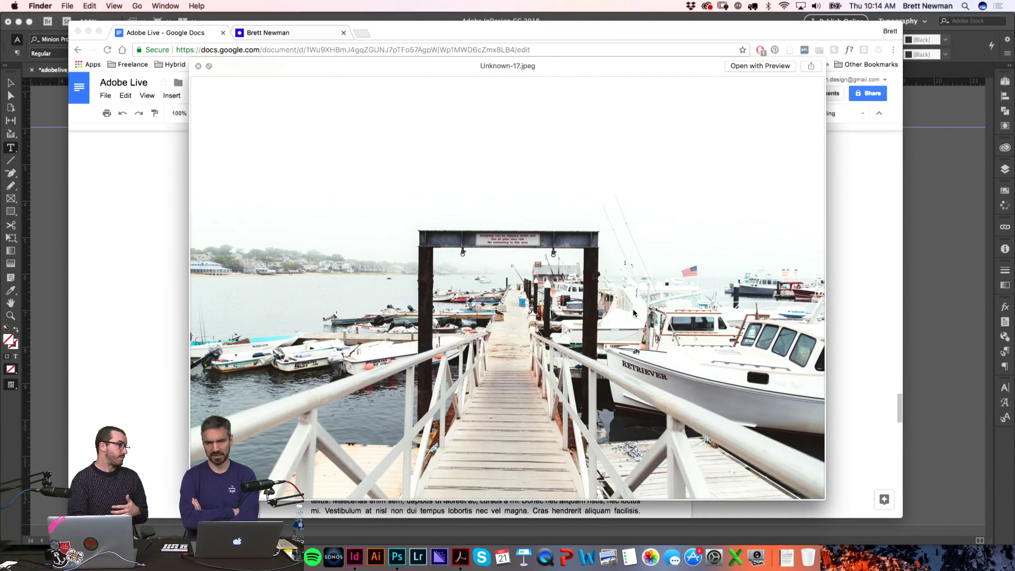
Step: Step through the harbour, Double Trouble boat, seagull and blue boat bow photos, then return to the Google Doc
key("Down")
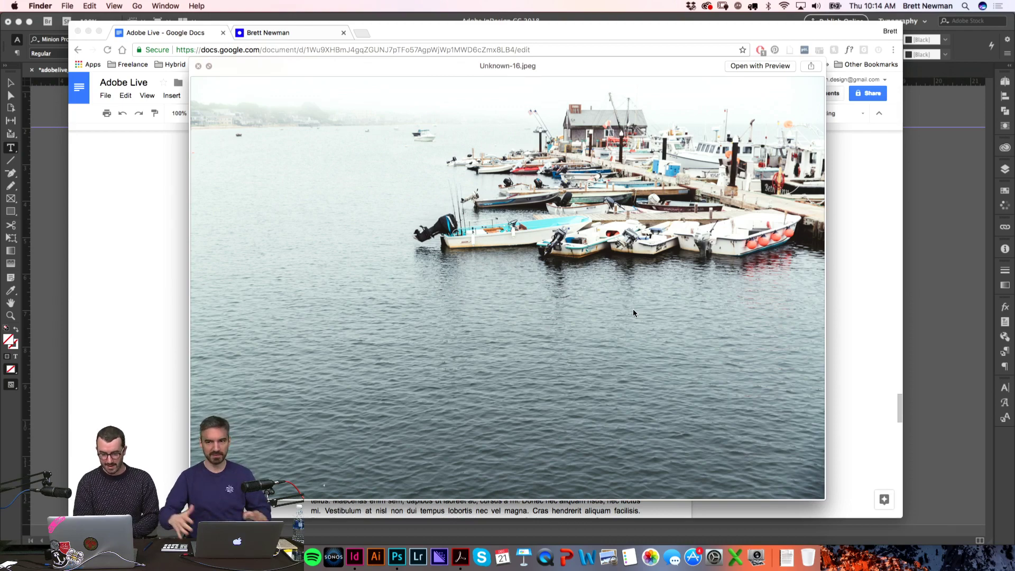
key("Down")
key("Down")
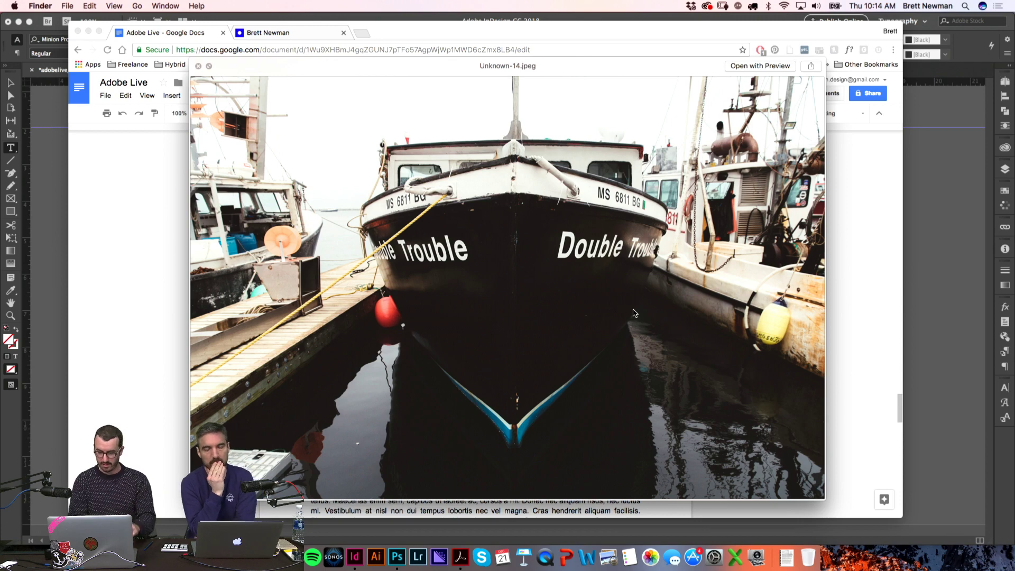
key("Up")
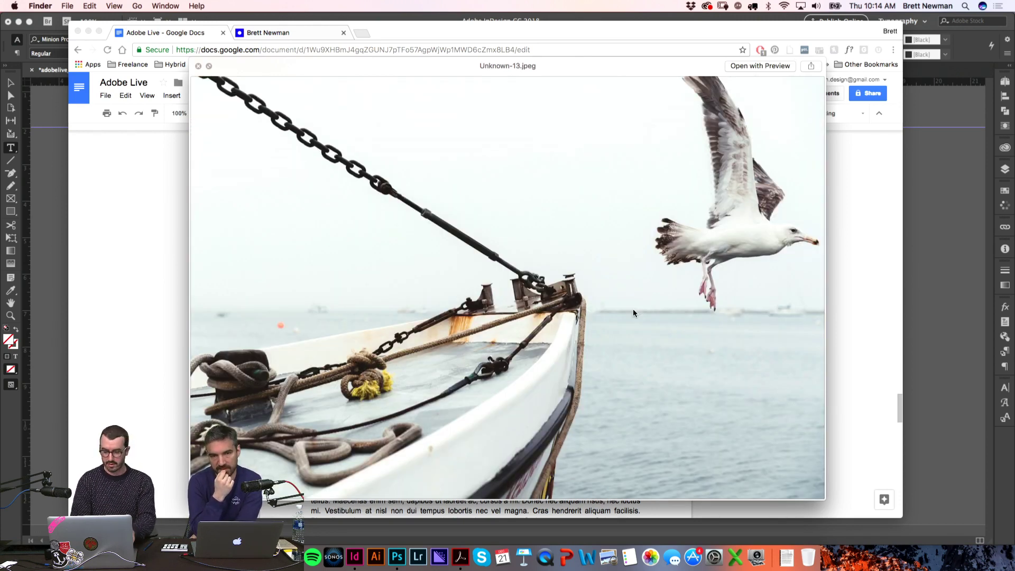
key("Up")
key("space")
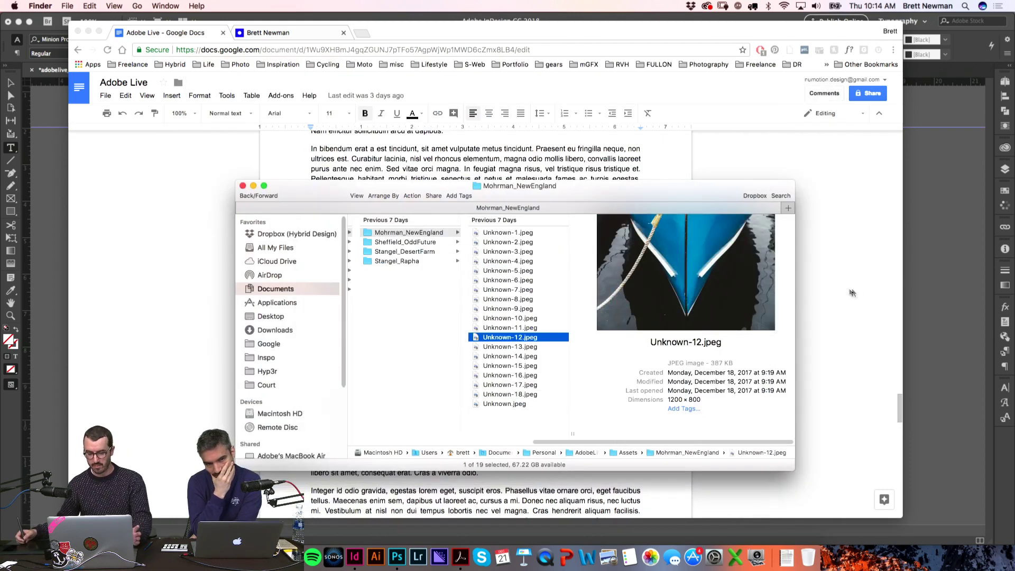
left_click(853, 331)
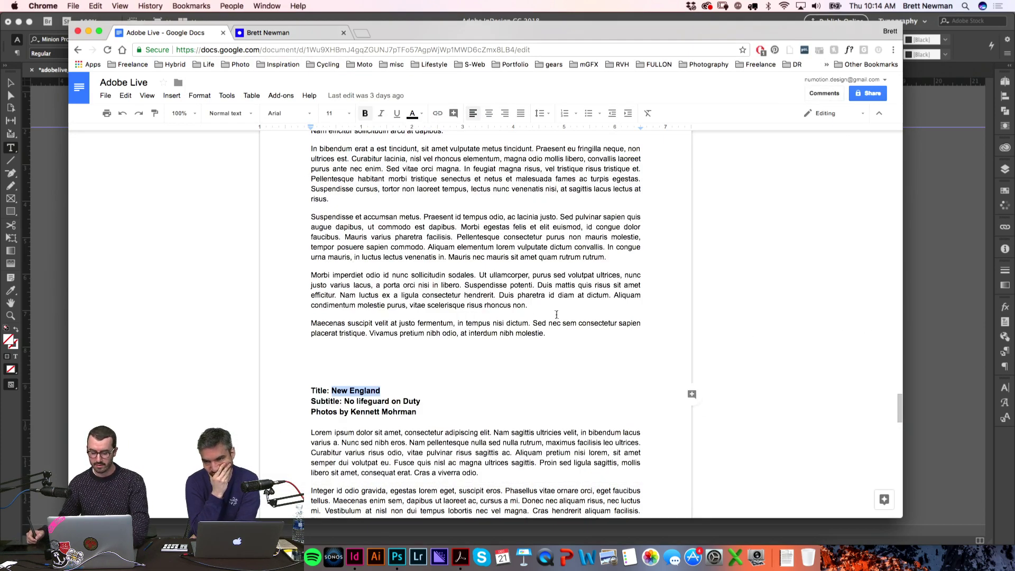
Step: Colour the New England text navy with the C=100 M=90 Y=10 K=0 swatch
key("super+Tab")
key("super+Tab")
key("super+Tab")
key("Tab")
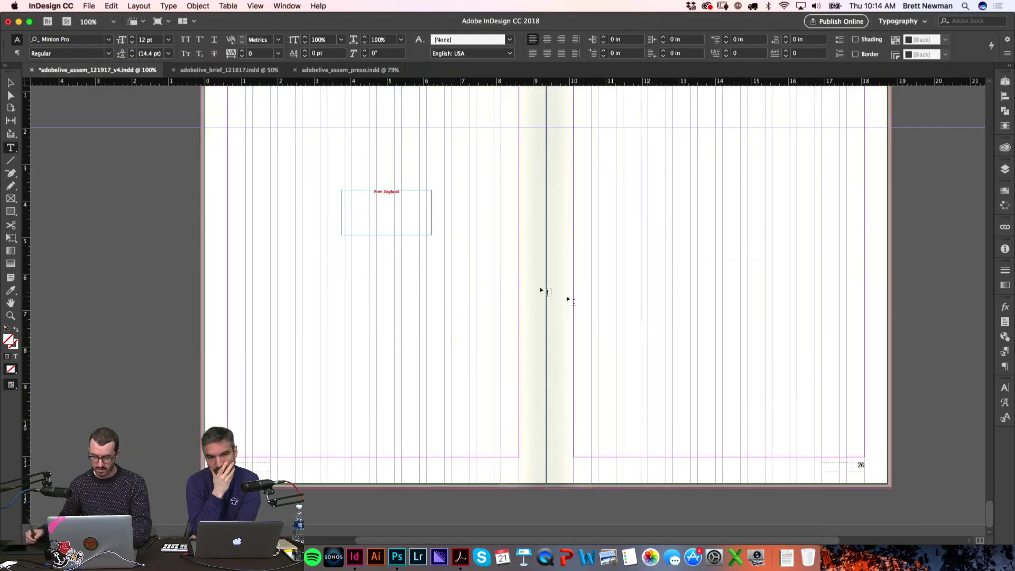
left_click(415, 207)
key("super+a")
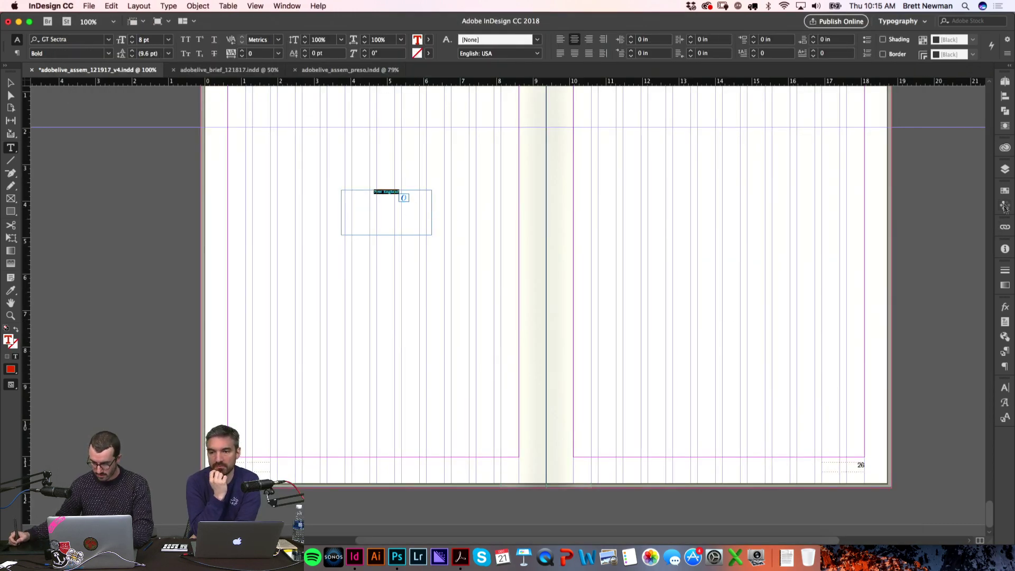
left_click(1005, 191)
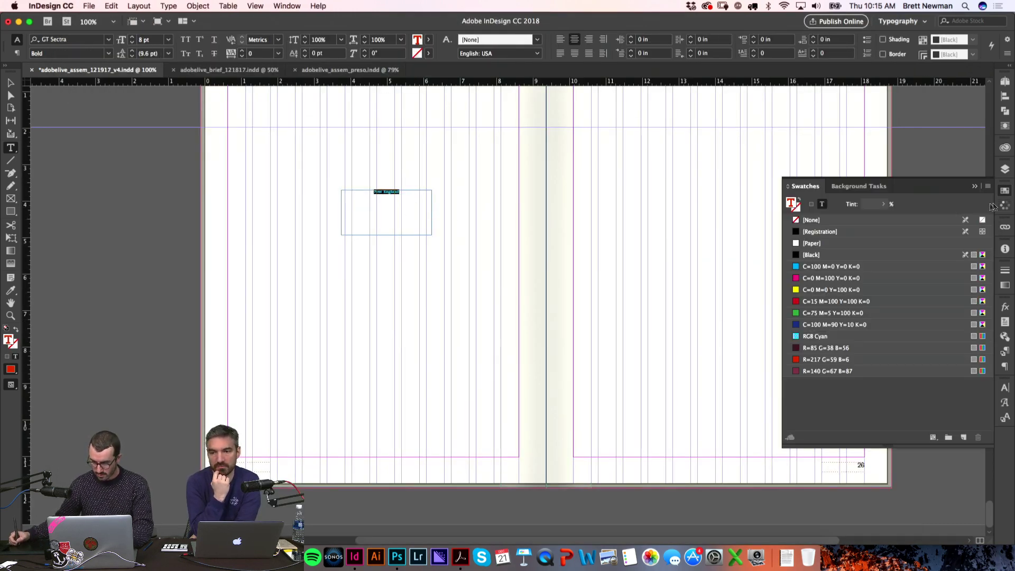
left_click(819, 325)
key("Escape")
left_click(405, 231)
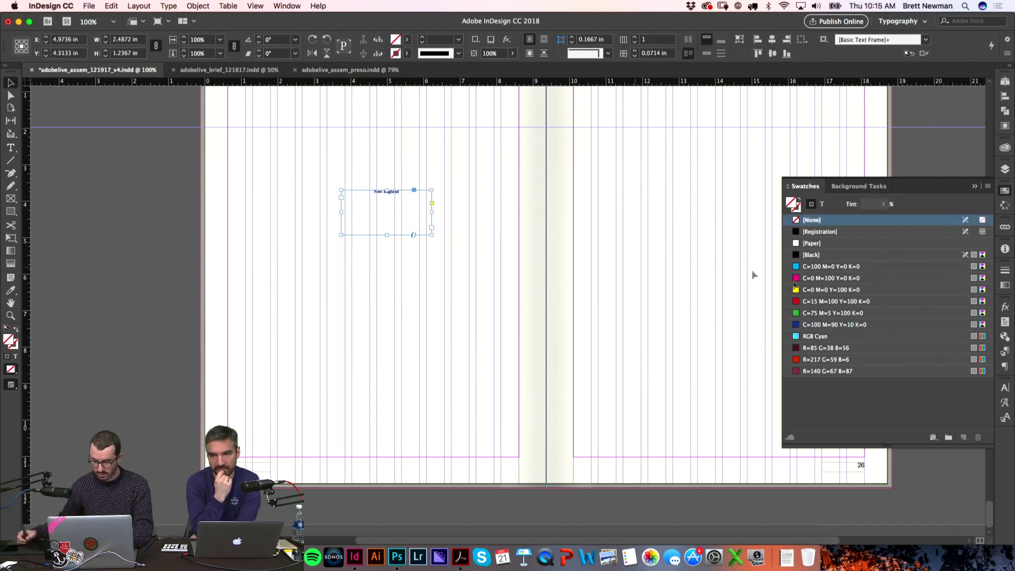
left_click(1005, 404)
Step: Enlarge the New England title's font size in the Character panel
left_click(1005, 388)
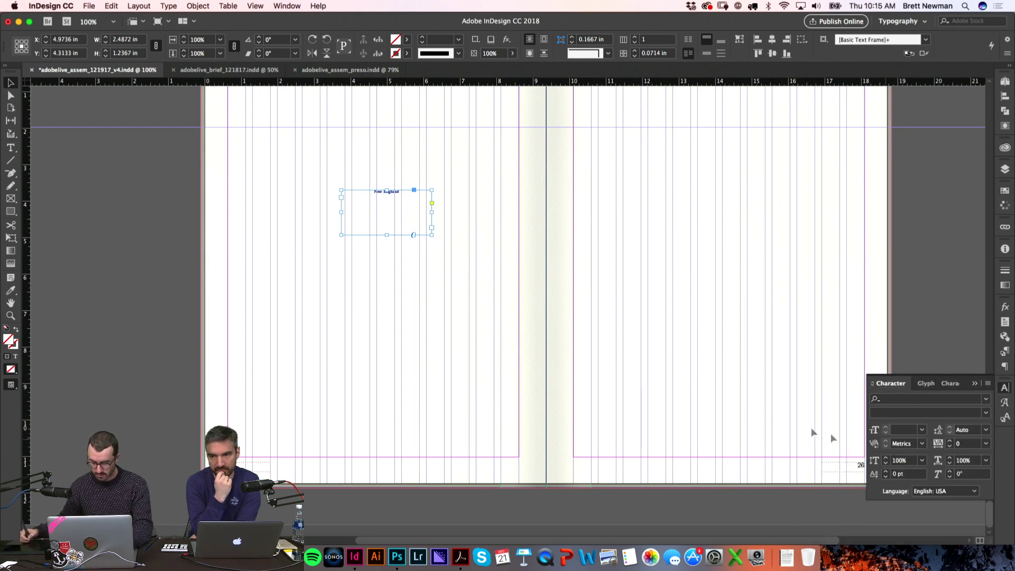
double_click(387, 192)
key("super+a")
left_click(908, 434)
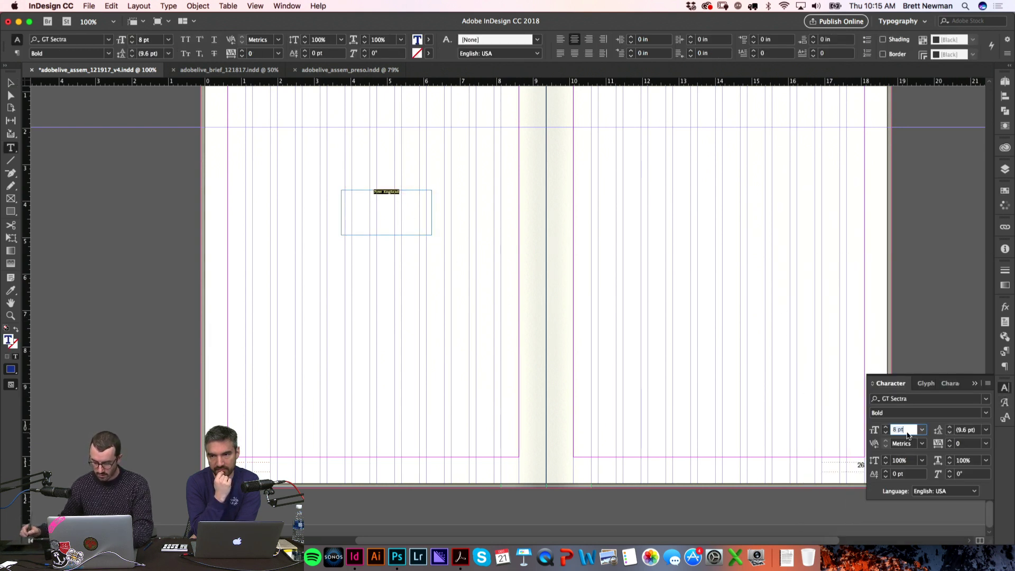
key("shift+Up")
key("shift+Up")
key("shift+Up")
key("shift+Up")
key("shift+Up")
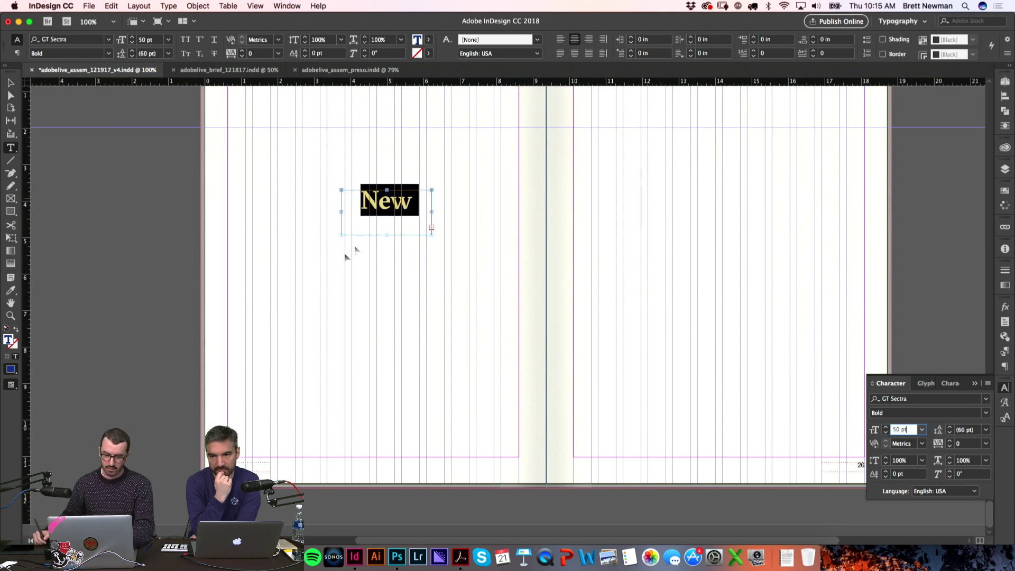
left_click(191, 287)
left_click(385, 234)
left_click(524, 298)
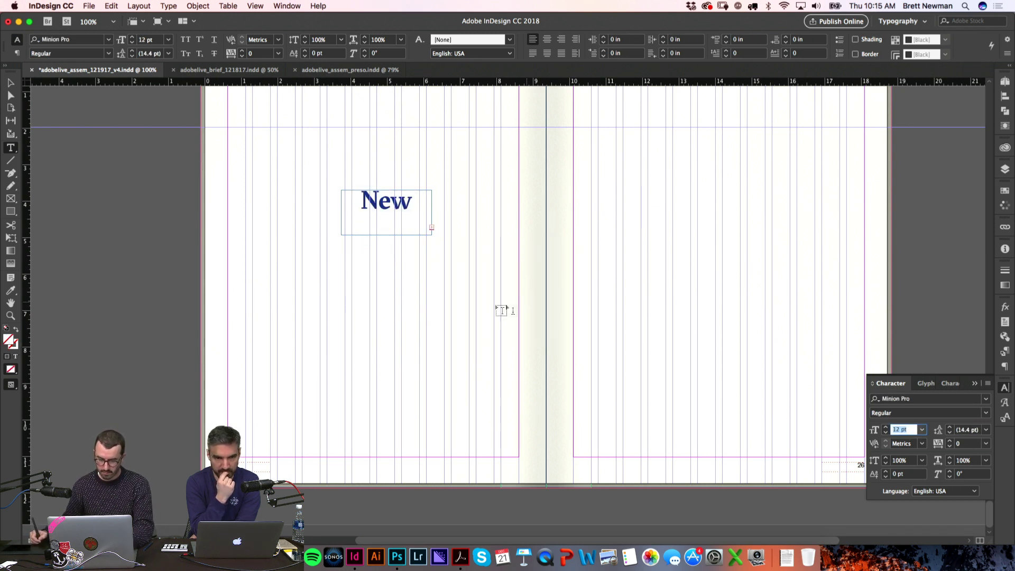
key("Escape")
Step: Make the title frame taller and wider, then fit the frame to its text
left_click_drag(387, 235, 387, 269)
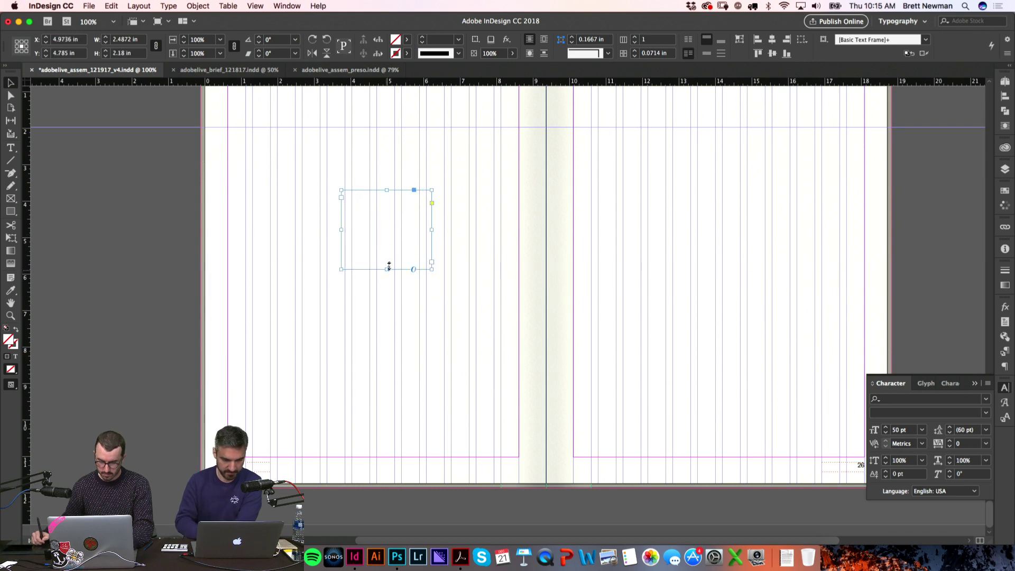
left_click_drag(432, 230, 447, 230)
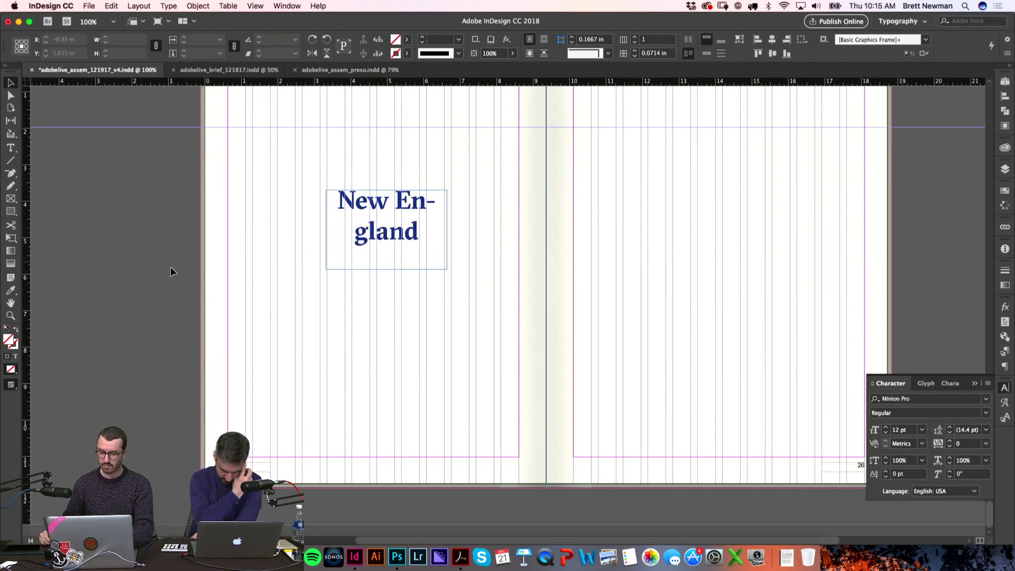
key("w")
double_click(379, 200)
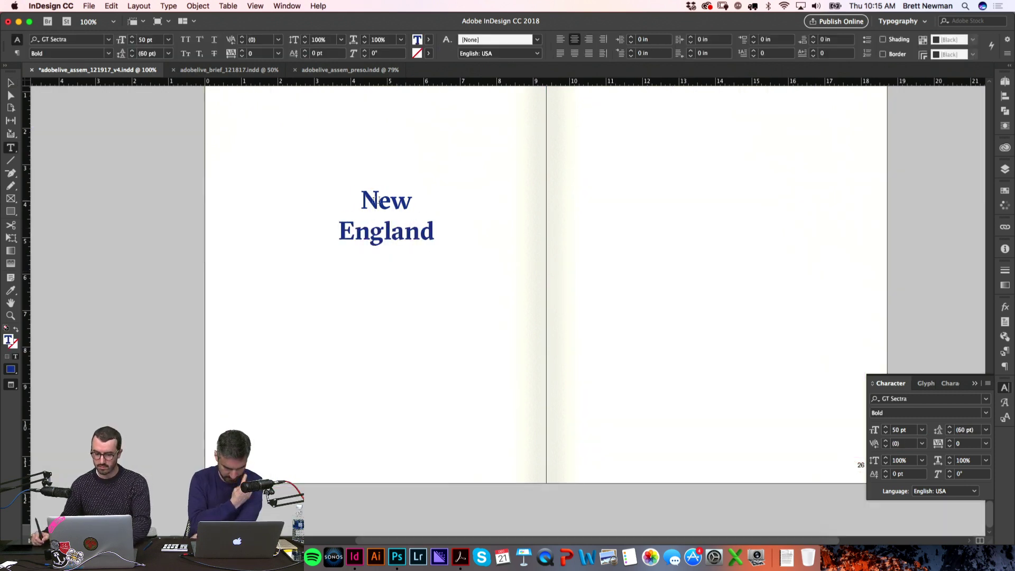
left_click(175, 245)
key("super+0")
key("Escape")
key("super+alt+0")
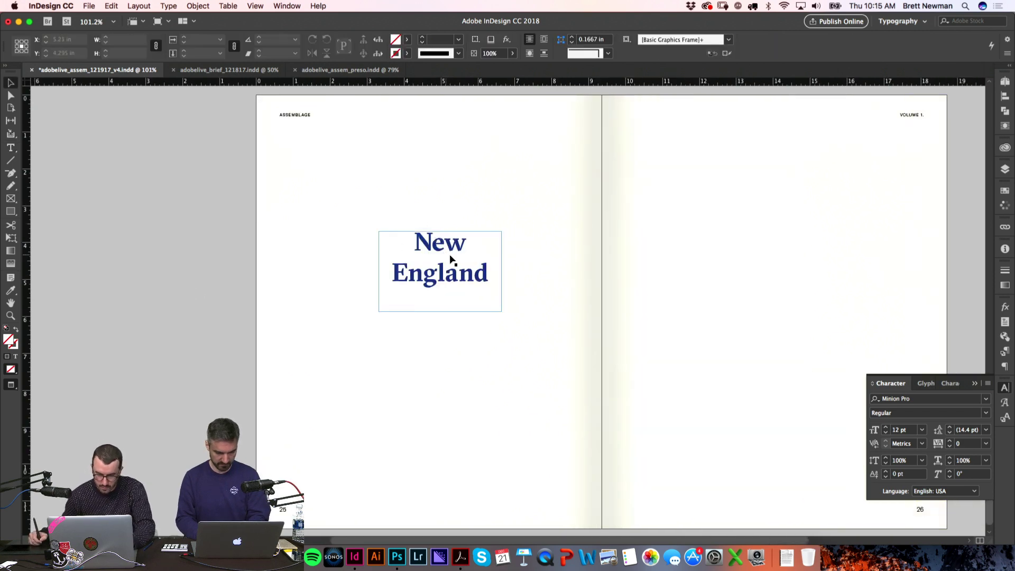
key("w")
left_click_drag(444, 266, 446, 265)
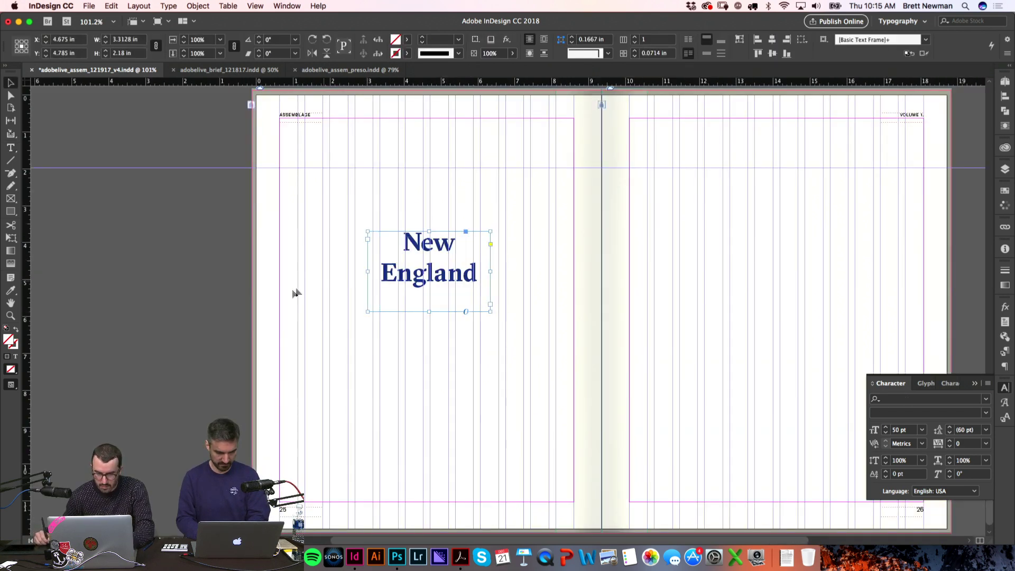
double_click(429, 311)
key("w")
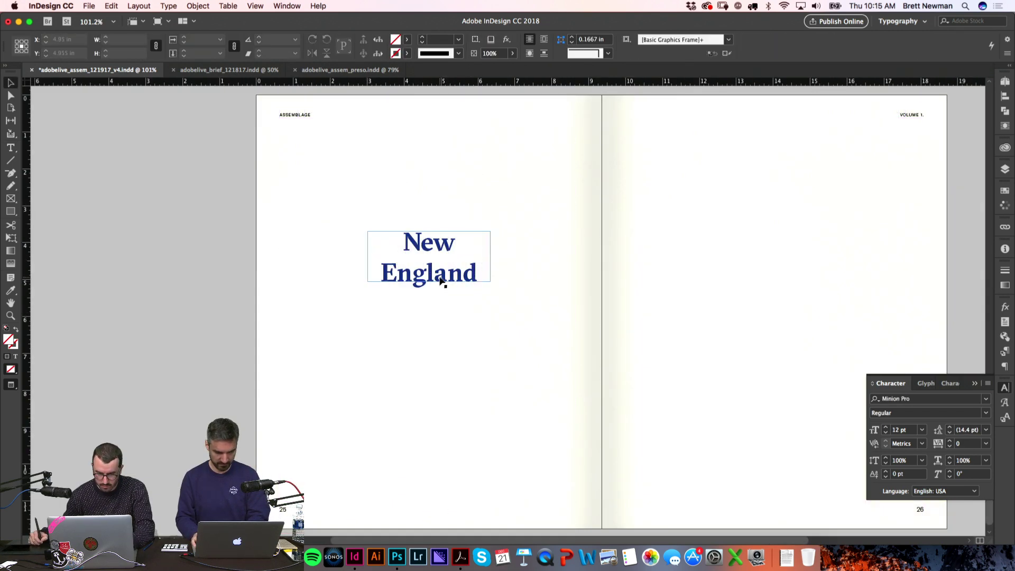
key("w")
Step: Scale the title frame and text up proportionally with Free Transform
key("e")
left_click_drag(432, 284, 447, 195)
key("v")
key("w")
key("z")
left_click_drag(255, 151, 530, 294)
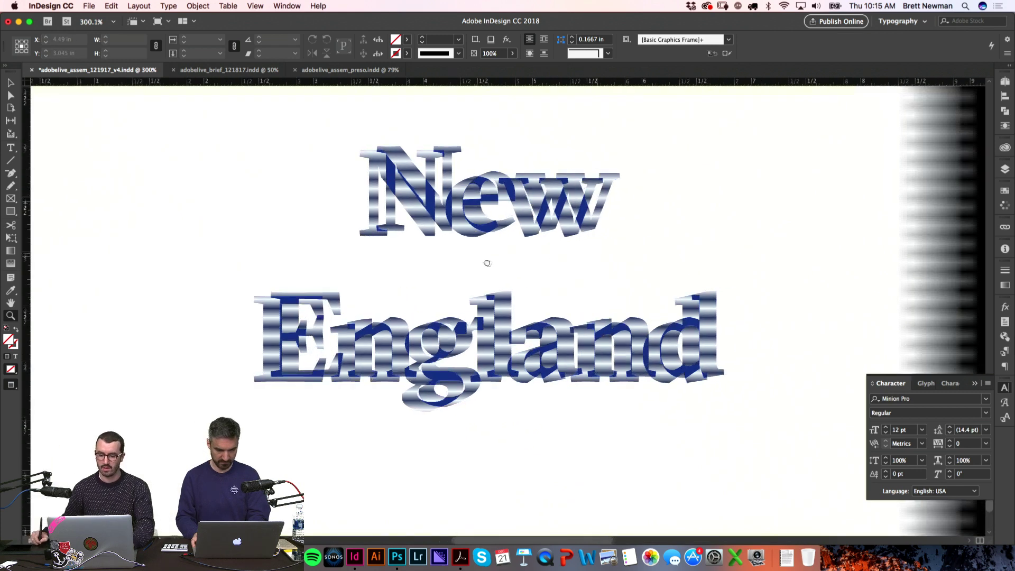
left_click(506, 261, "alt")
scroll(556, 217, "right", 3)
scroll(556, 217, "down", 2)
key("w")
key("v")
Step: Set the New England title leading to 80 pt, after trying 90 pt
left_click(419, 295)
key("Return")
key("super+a")
triple_click(968, 429)
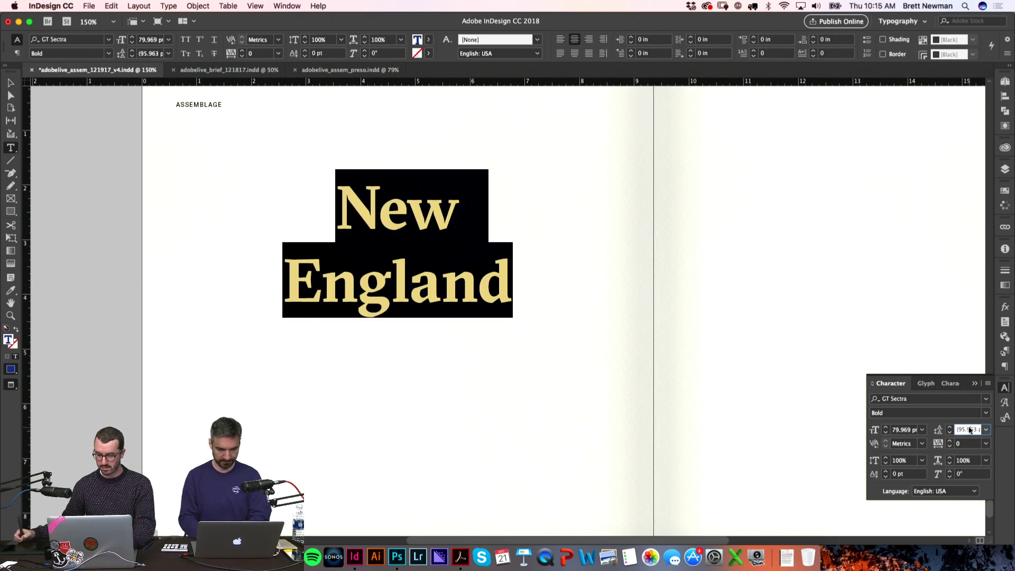
type("90")
key("Return")
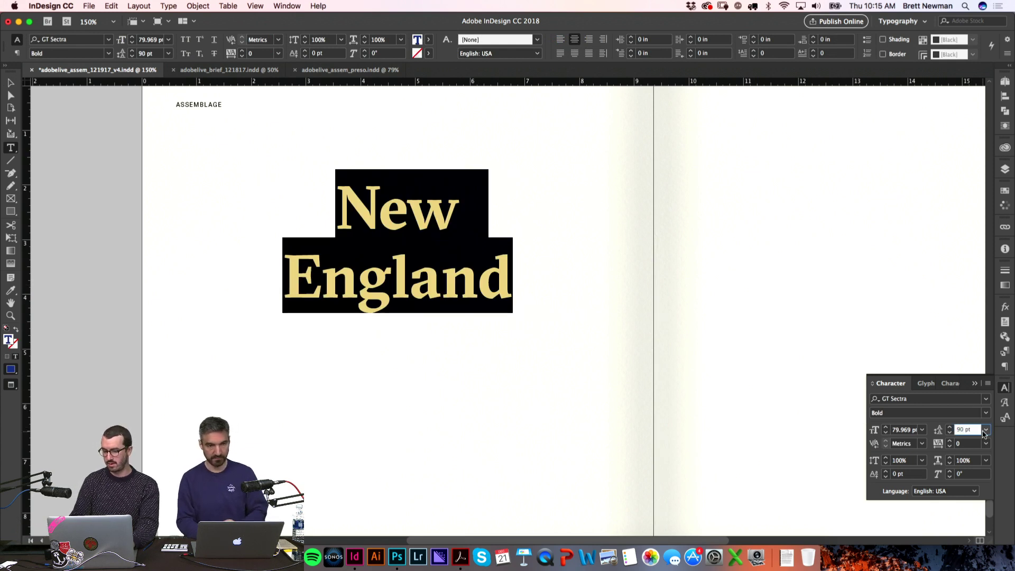
type("80")
key("Return")
left_click(222, 360)
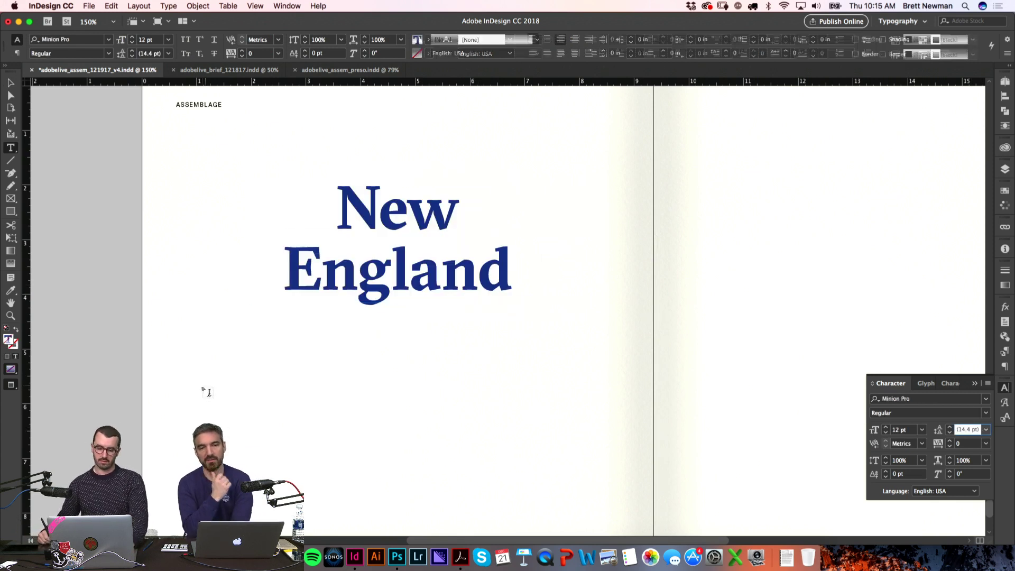
Step: Scale the title frame up further on page 25 and preview the spread without guides
key("z")
left_click_drag(506, 318, 527, 319)
scroll(526, 320, "left", 3)
scroll(526, 319, "down", 1)
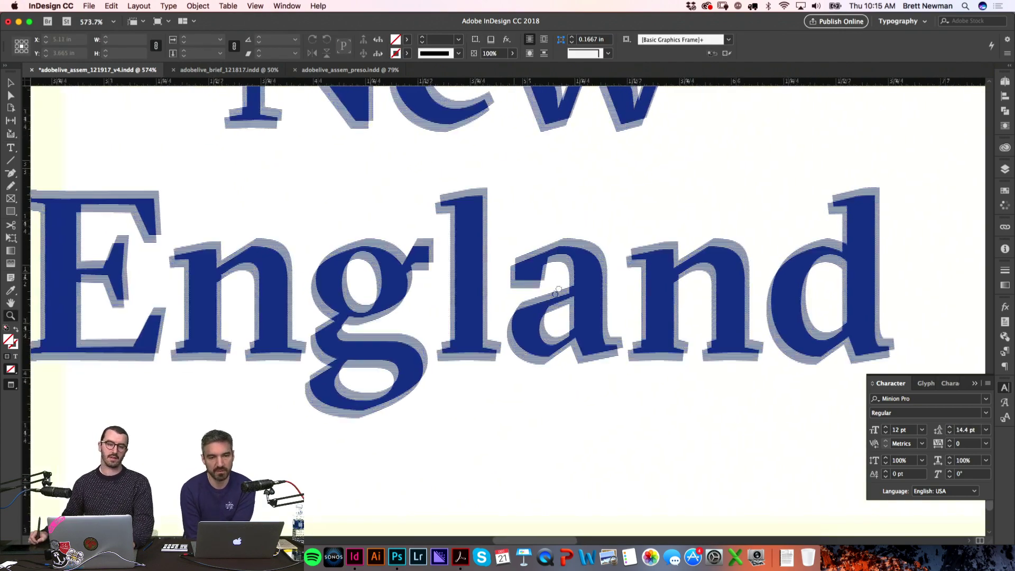
key("super+alt+0")
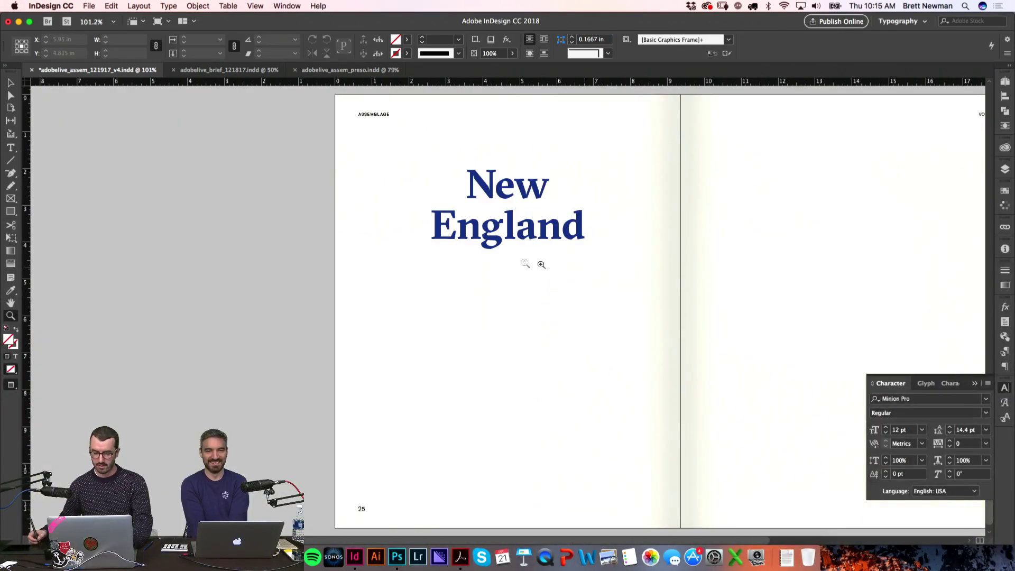
key("w")
key("v")
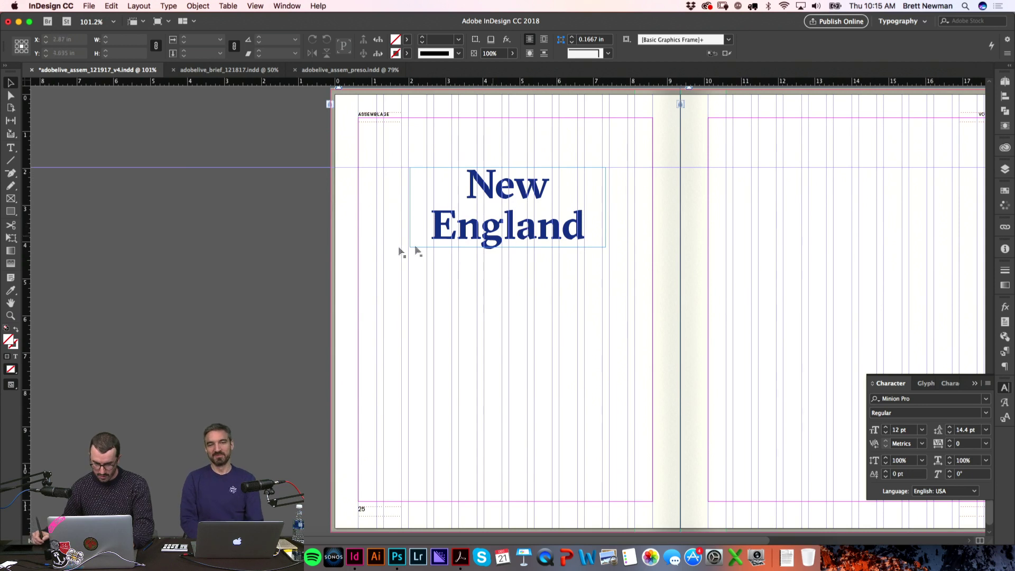
left_click(499, 248)
left_click_drag(499, 249, 284, 283)
key("w")
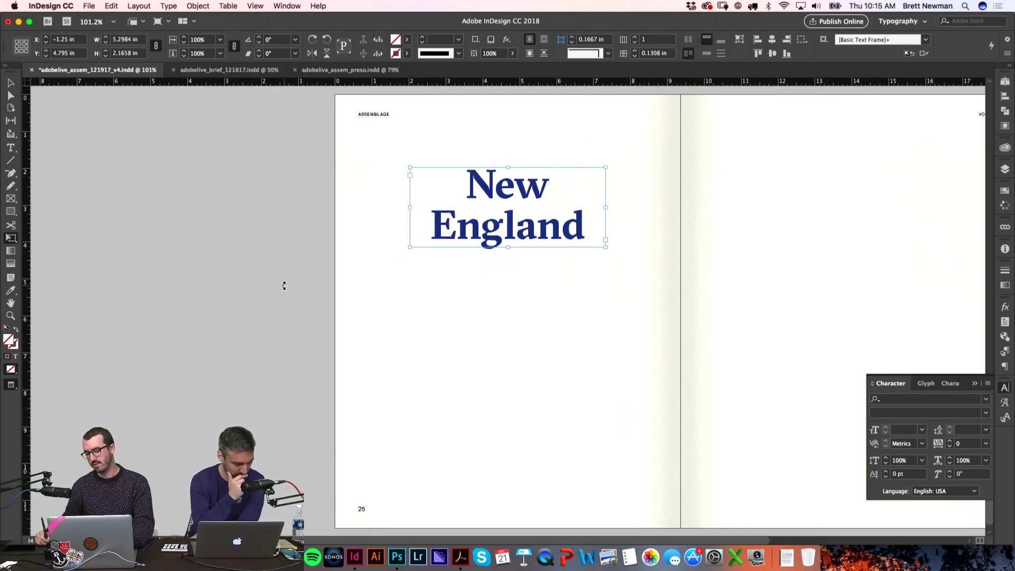
scroll(687, 250, "right", 5)
key("v")
left_click(175, 292)
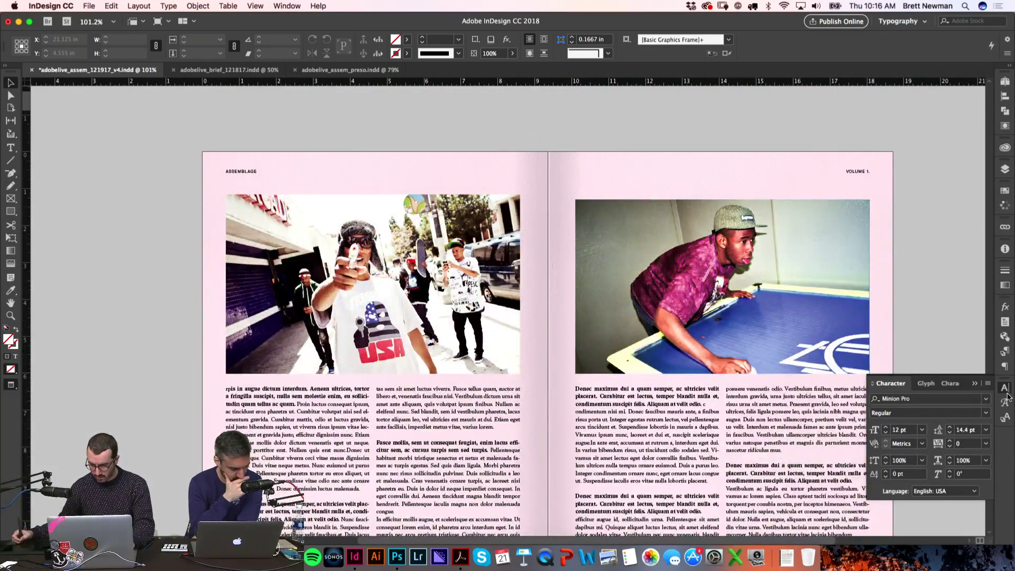
Step: Paste a copy of the COFFEE IS GREAT quote frame below the New England title on page 25
left_click(990, 439)
left_click_drag(993, 475, 1000, 320)
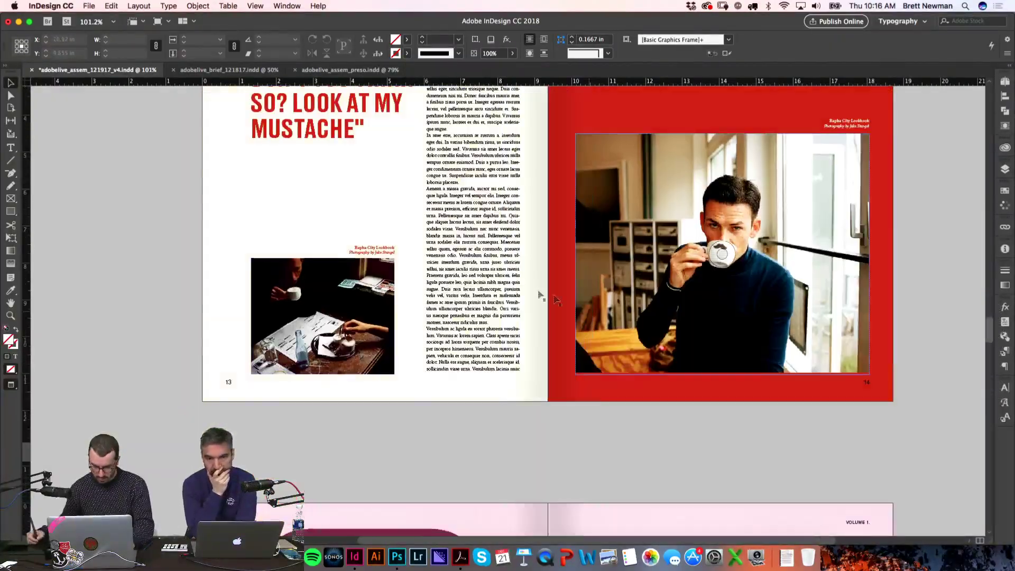
scroll(389, 212, "up", 3)
left_click(351, 193)
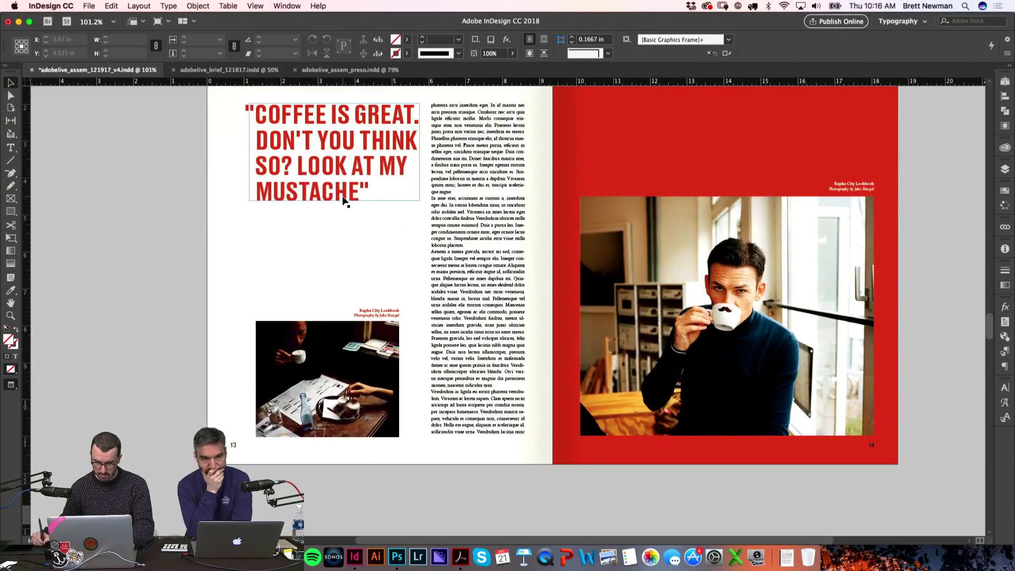
left_click_drag(987, 330, 986, 495)
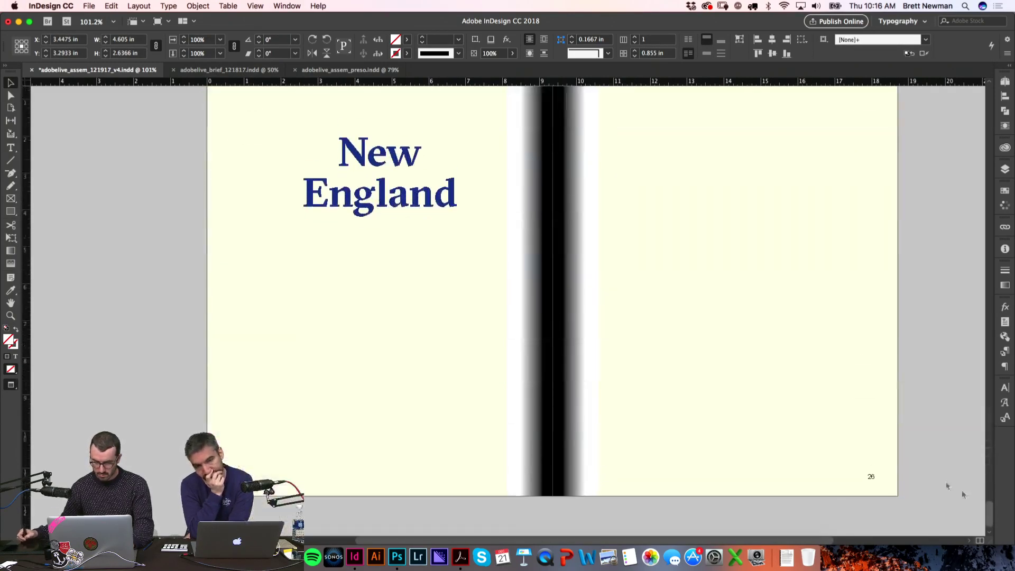
key("super+v")
left_click_drag(433, 302, 307, 320)
Step: Replace the quote text with 'NO LIFEGUARD ON DUTY' and turn off optical margin alignment
double_click(318, 318)
key("super+a")
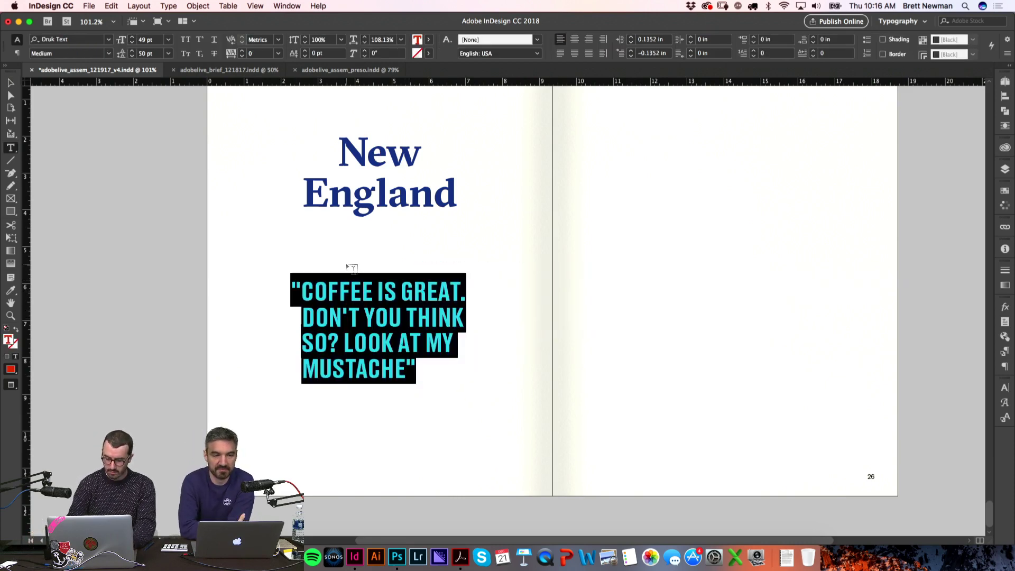
type("NO LIFEGUA")
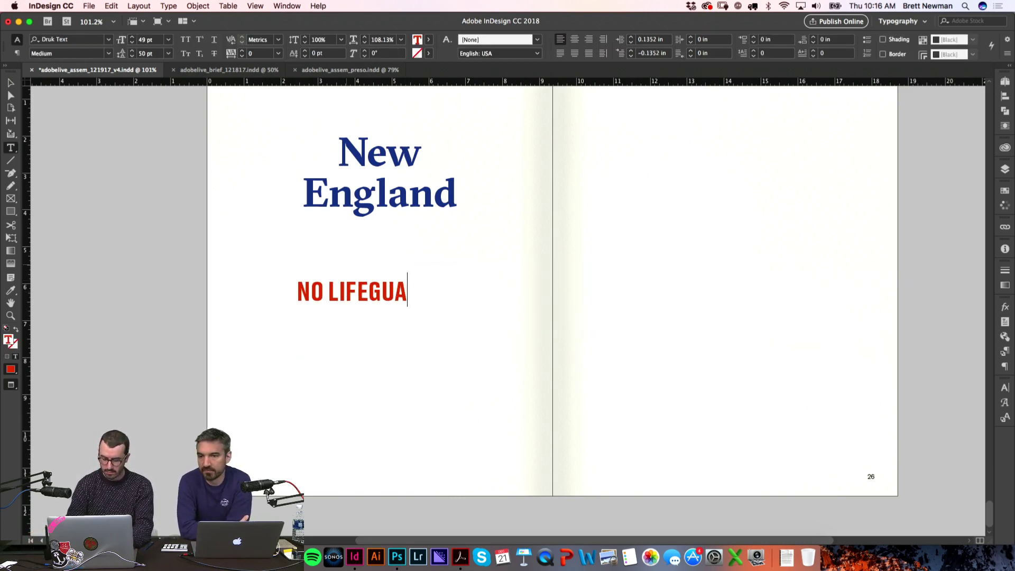
type("RD ON DUTY")
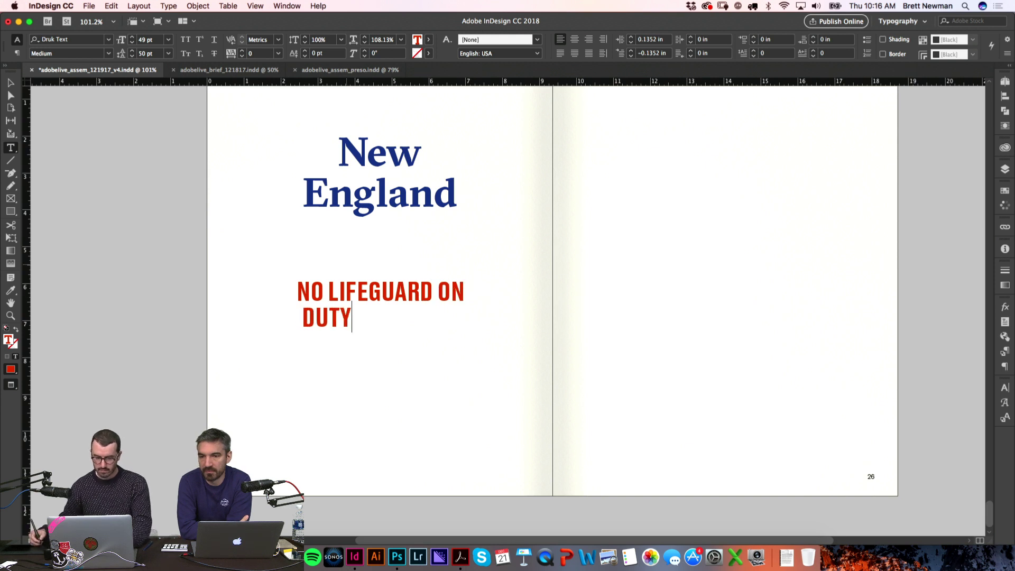
key("super+a")
left_click(1005, 321)
left_click(874, 317)
left_click(187, 336)
Step: Remove the line break so DUTY joins the preceding line
key("w")
left_click_drag(218, 232, 566, 345)
left_click(275, 360)
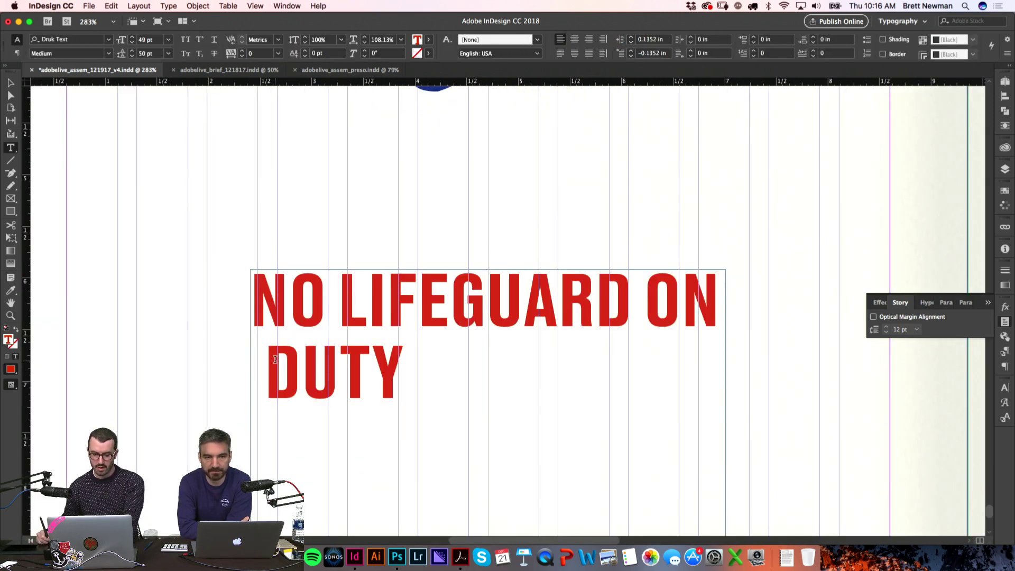
key("BackSpace")
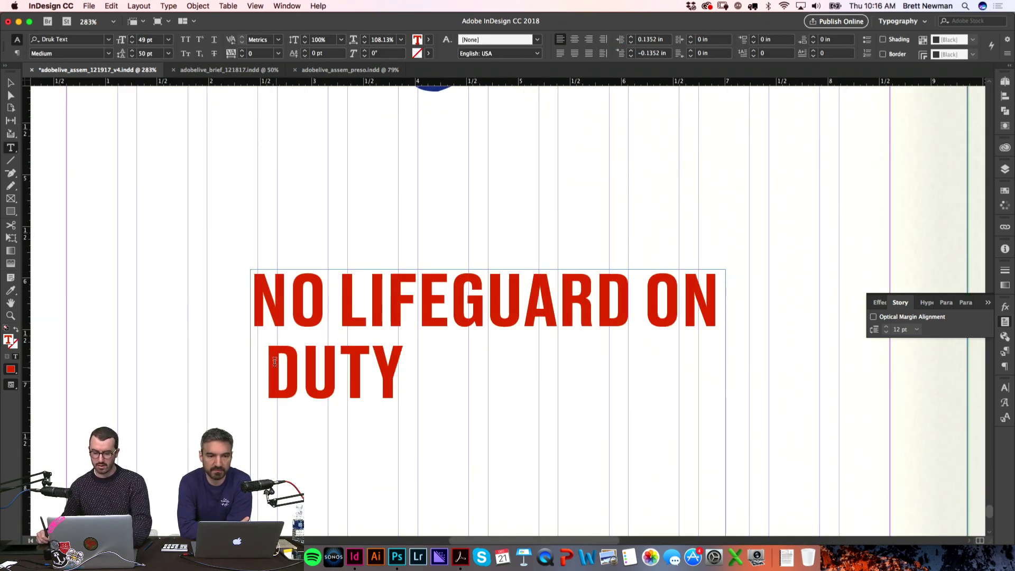
Step: Set the quote's left indent to 0 and adjust its first-line indent in the Paragraph panel
key("super+a")
left_click(1006, 367)
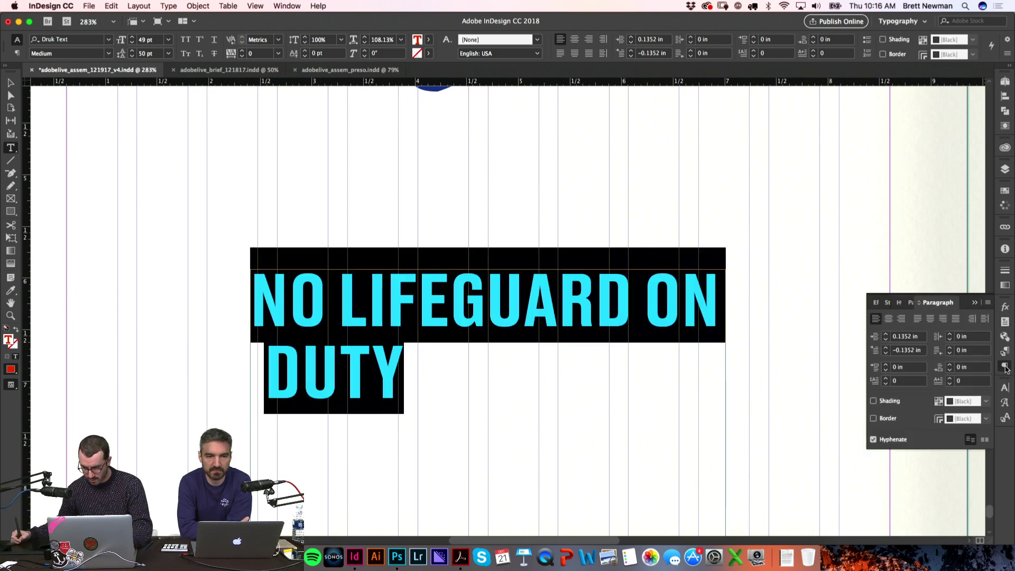
left_click(904, 337)
type("0")
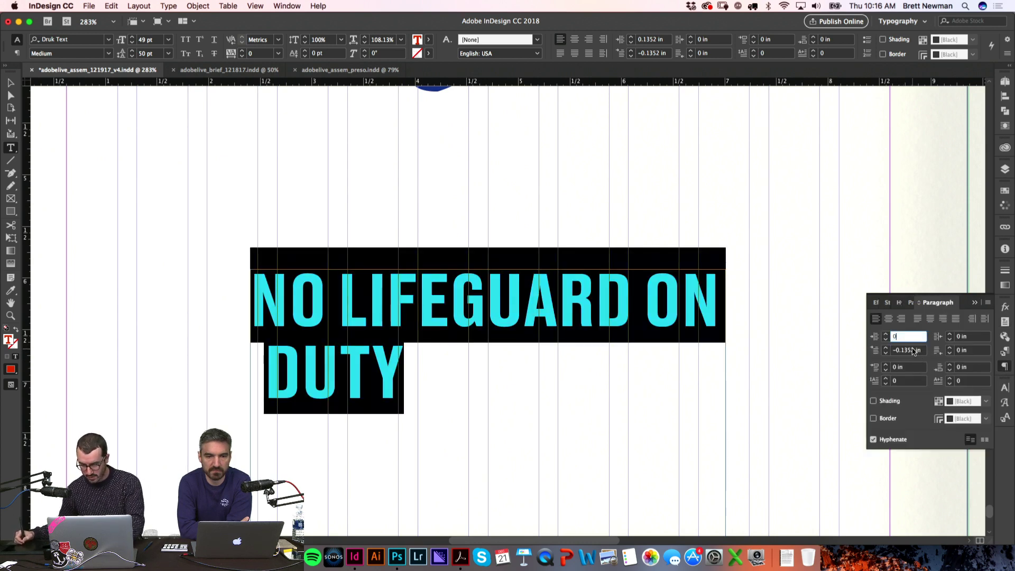
key("Return")
key("Return")
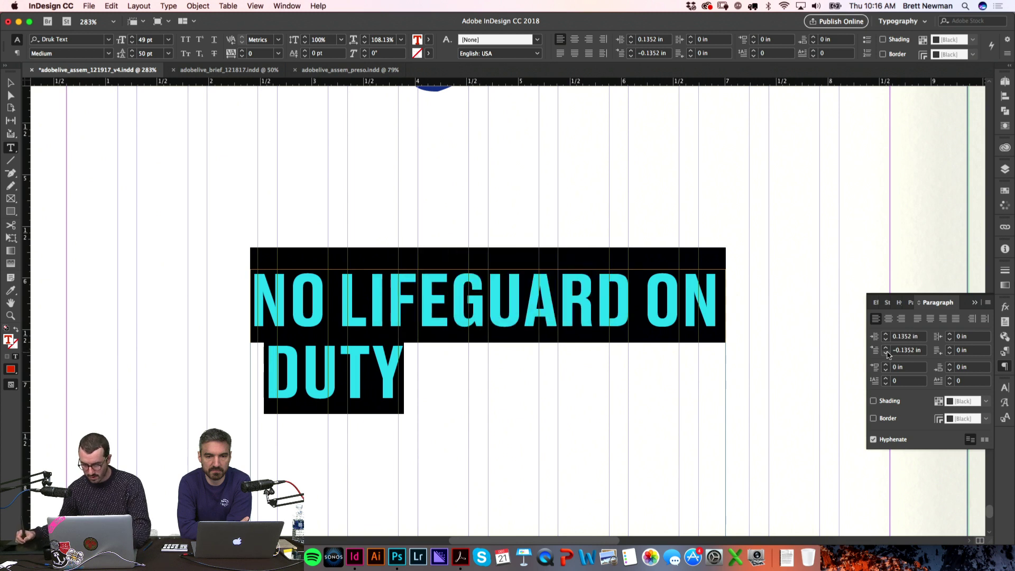
left_click(886, 348)
left_click(886, 354)
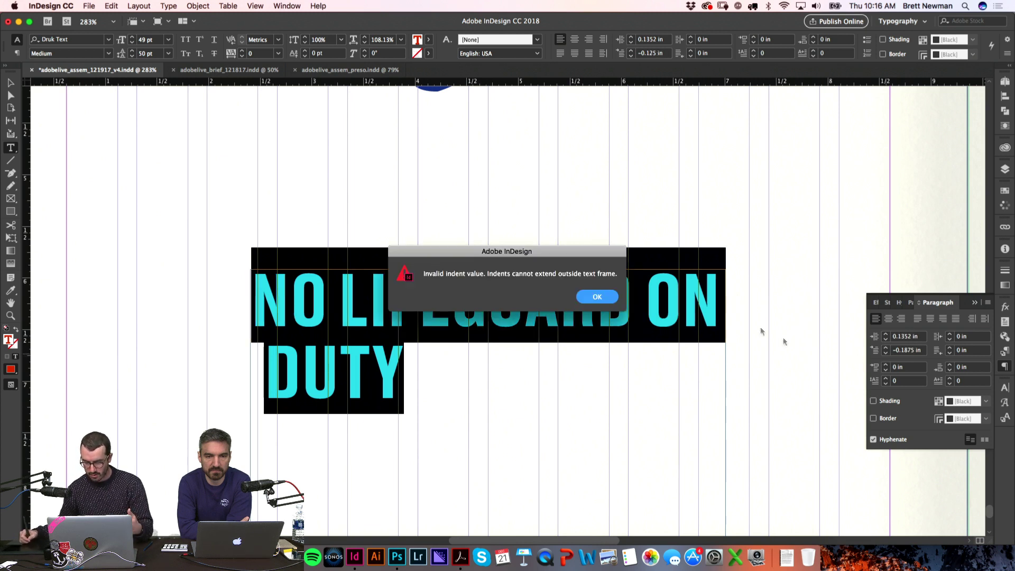
key("Return")
double_click(905, 350)
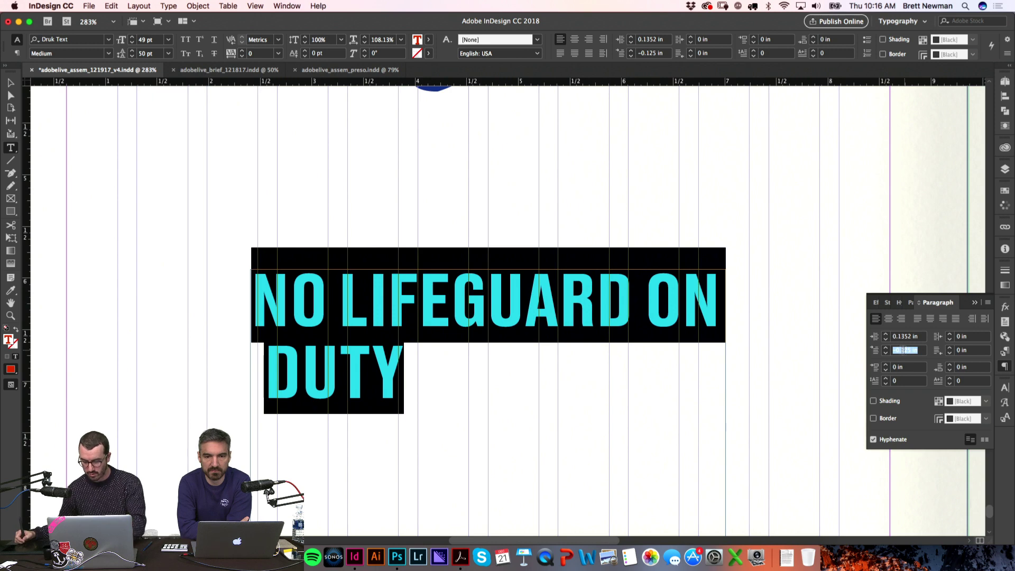
key("Up")
key("Down")
left_click(766, 211)
Step: Move the lifeguard frame onto the pasteboard and draw a new text frame below New England
key("super+minus")
key("super+minus")
key("super+minus")
key("v")
left_click_drag(478, 317, 166, 283)
key("t")
left_click_drag(340, 279, 534, 383)
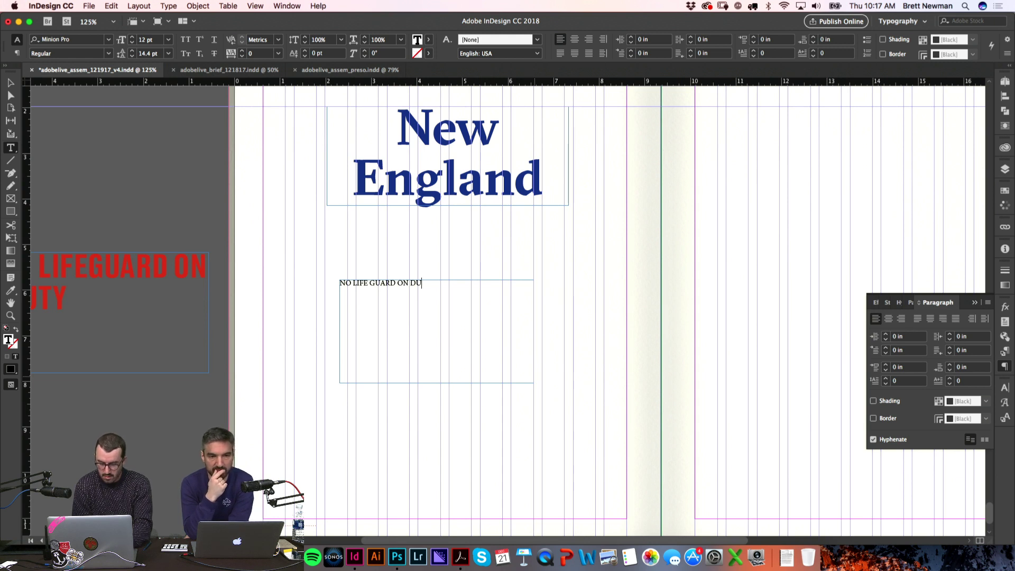
Step: Set the new NO LIFE GUARD ON DUTY frame's font to Druk Text Medium
left_click_drag(340, 284, 432, 290)
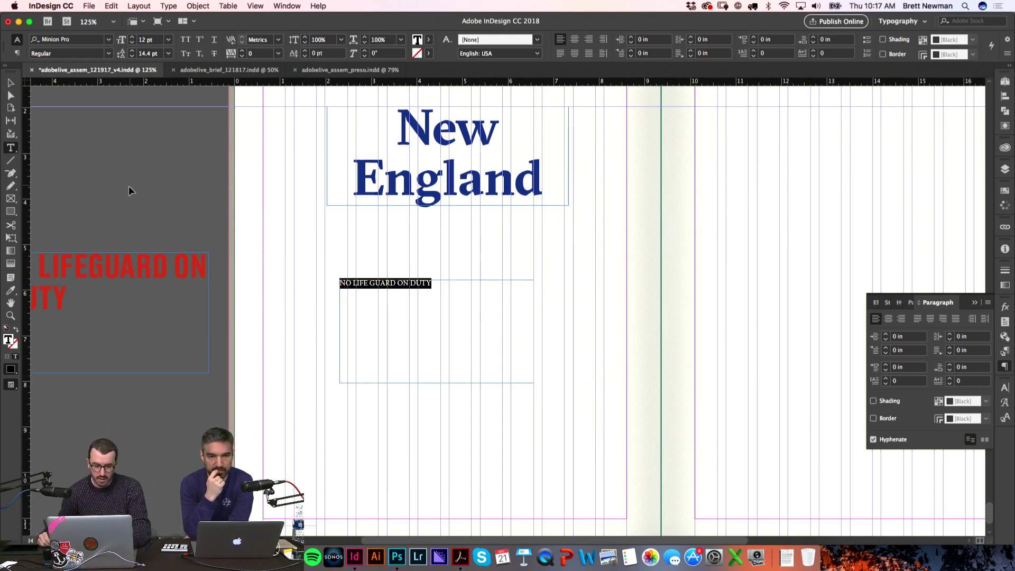
key("Escape")
left_click(150, 260)
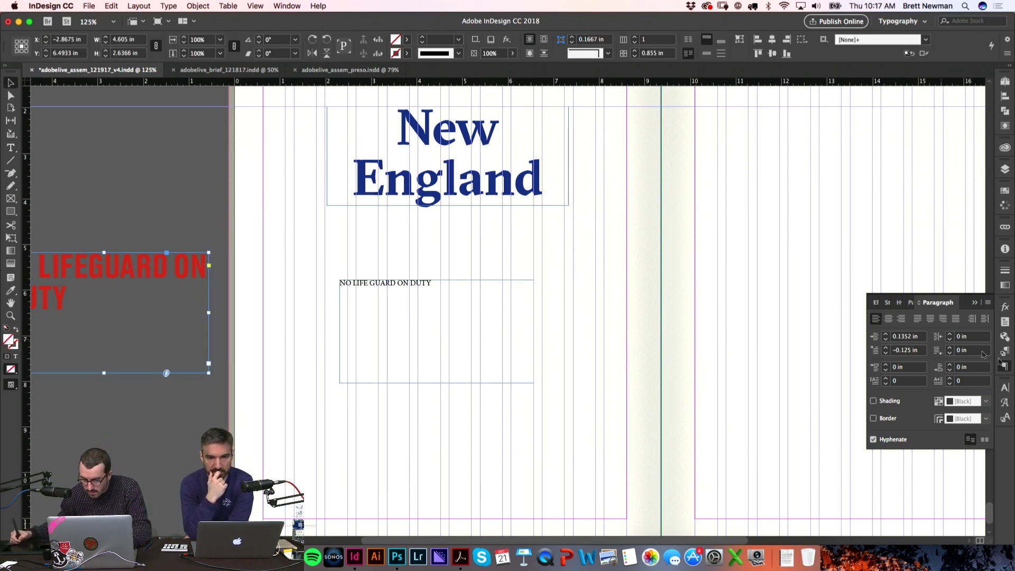
left_click(1006, 391)
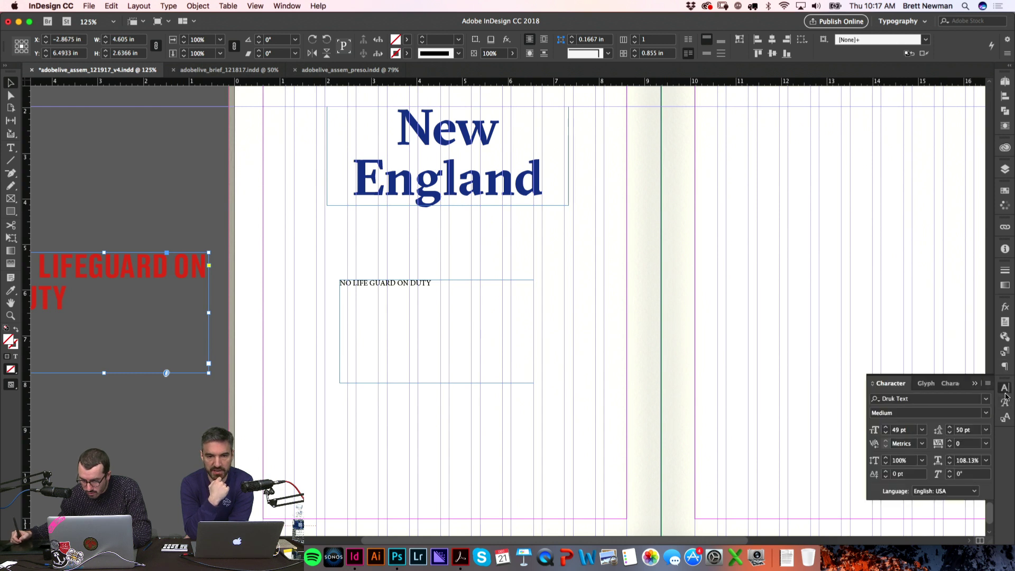
left_click(1007, 391)
left_click(460, 303)
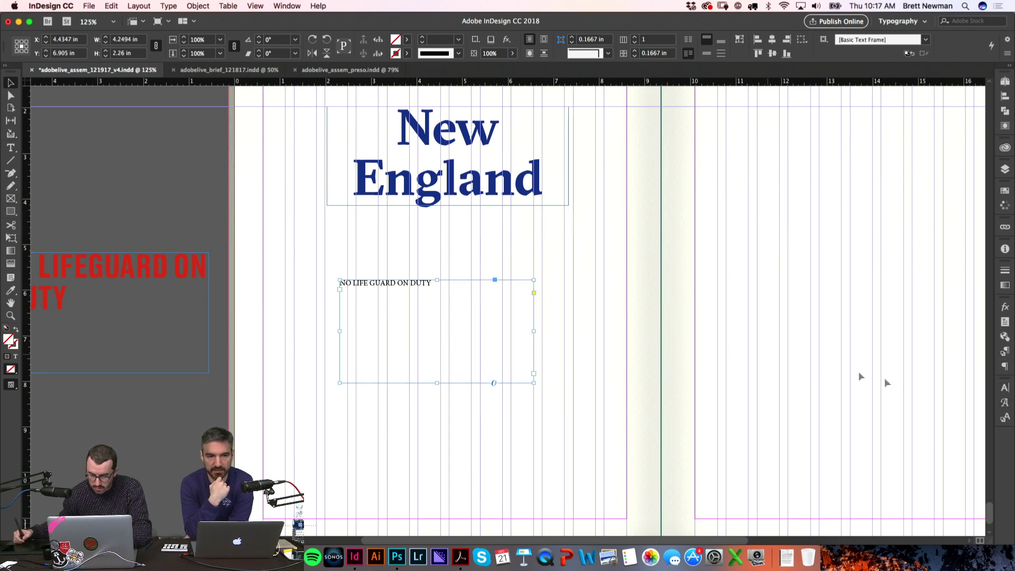
left_click(1004, 390)
left_click(945, 399)
type("DRUK")
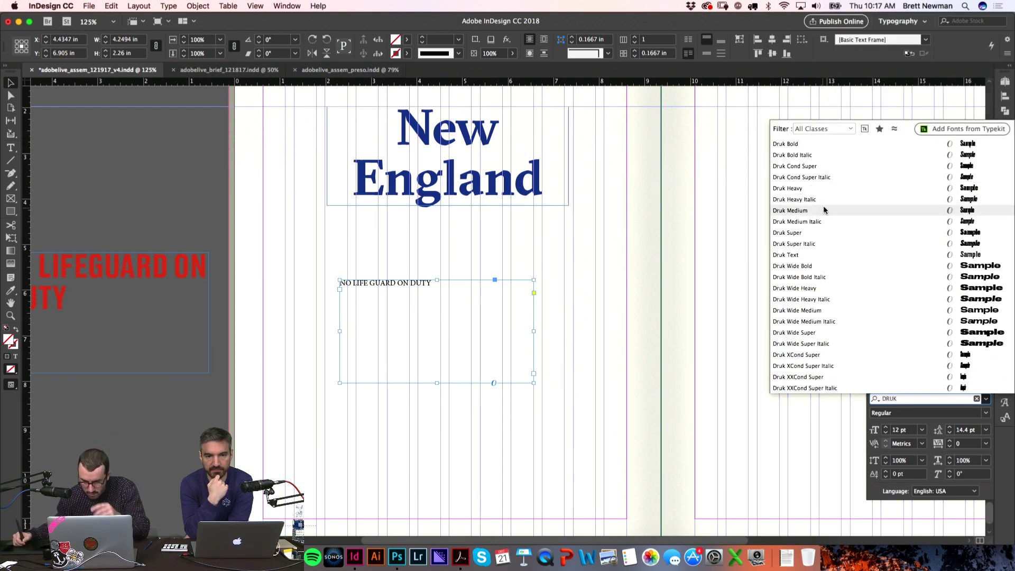
left_click(803, 256)
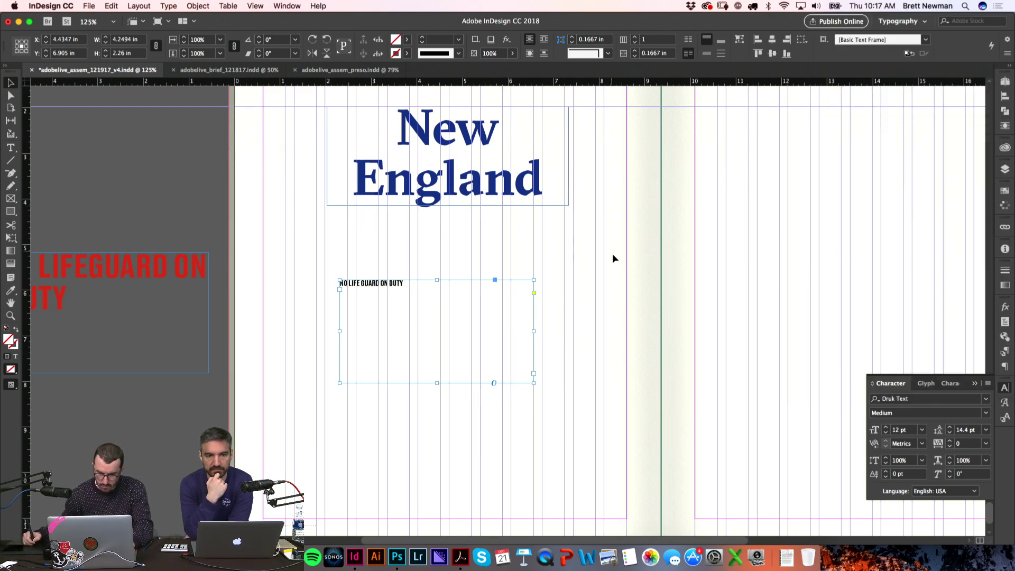
Step: Colour the lifeguard text, trying navy before settling on red
double_click(463, 308)
key("super+a")
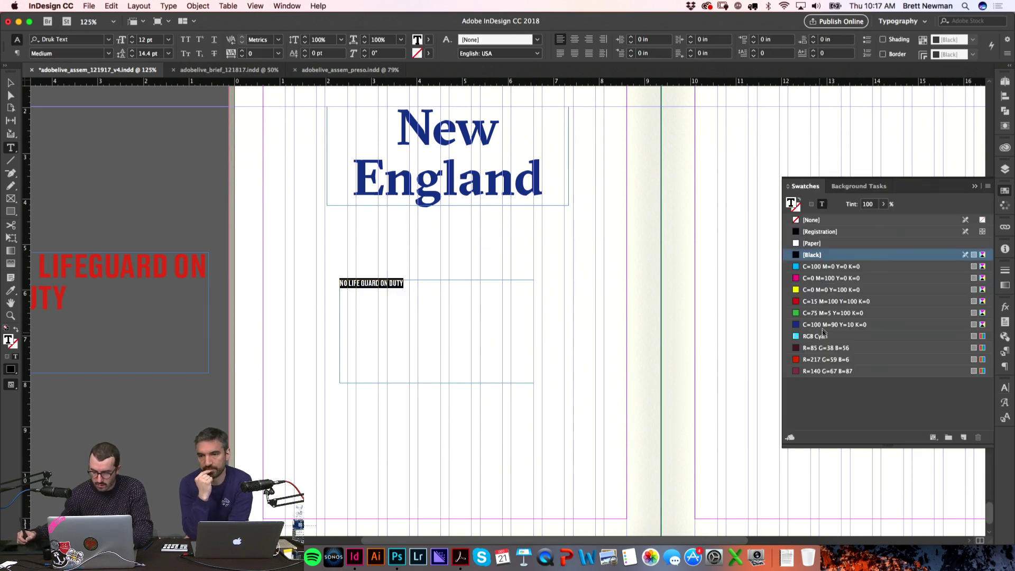
left_click(825, 324)
key("Escape")
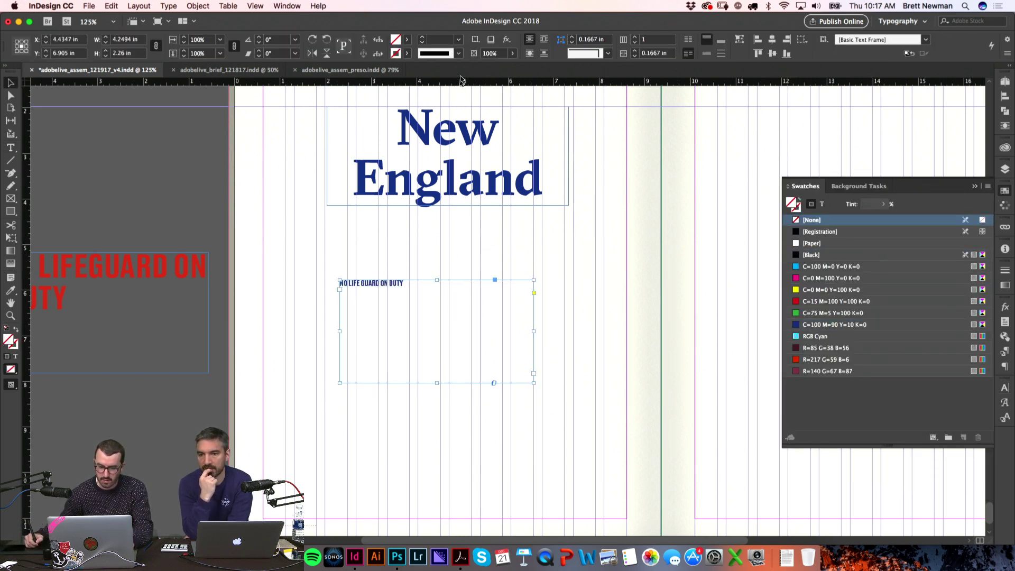
double_click(446, 290)
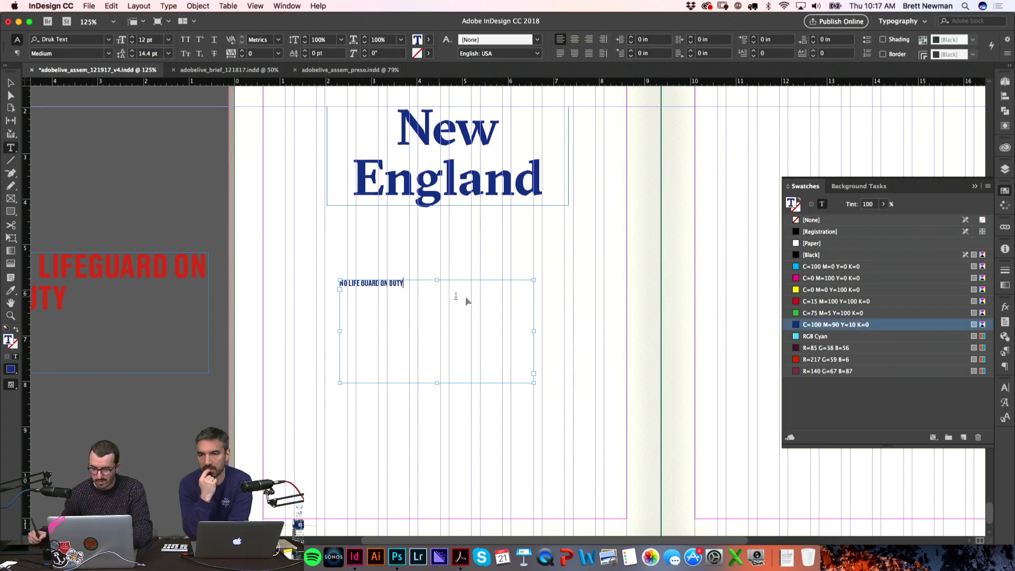
key("super+a")
left_click(816, 303)
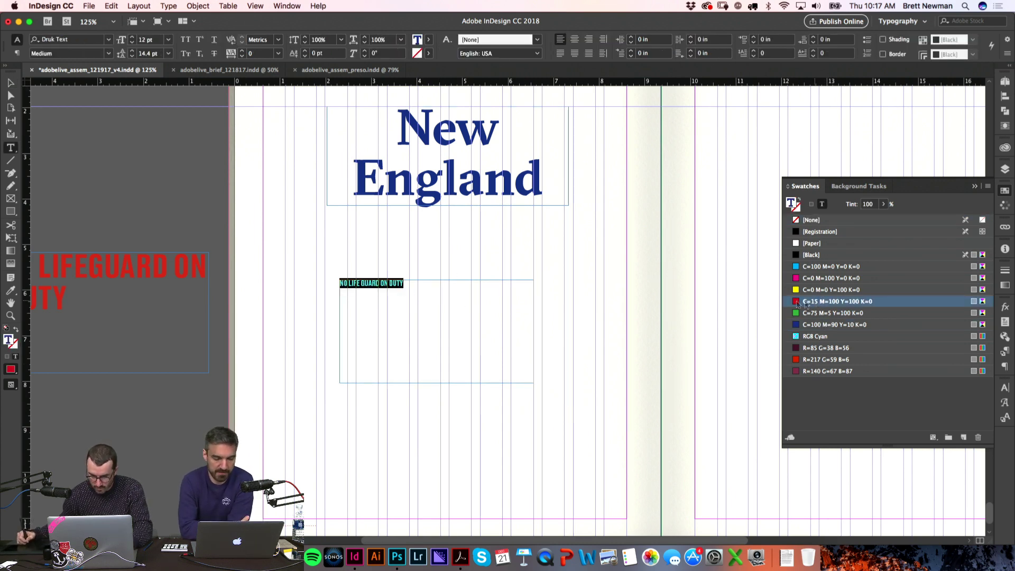
Step: Centre the lifeguard line and move its frame up just under England
left_click(208, 218)
key("w")
left_click(429, 288)
key("super+a")
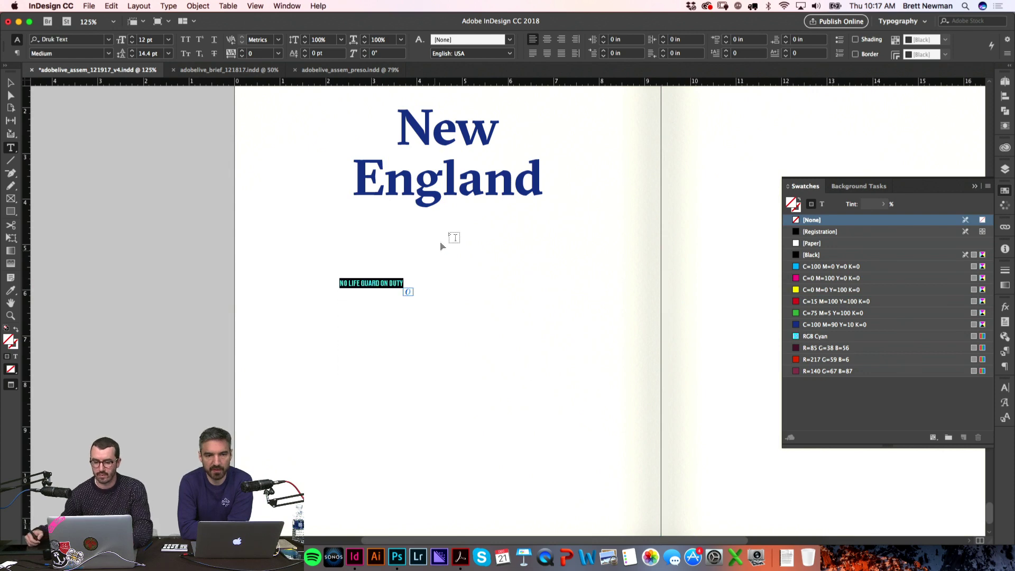
key("shift+super+c")
left_click(271, 262)
key("w")
key("v")
left_click_drag(434, 284, 436, 227)
Step: Zoom in and preview the lifeguard line's placement on the page
key("w")
key("z")
left_click_drag(526, 281, 516, 285)
key("super+0")
key("v")
left_click(517, 268)
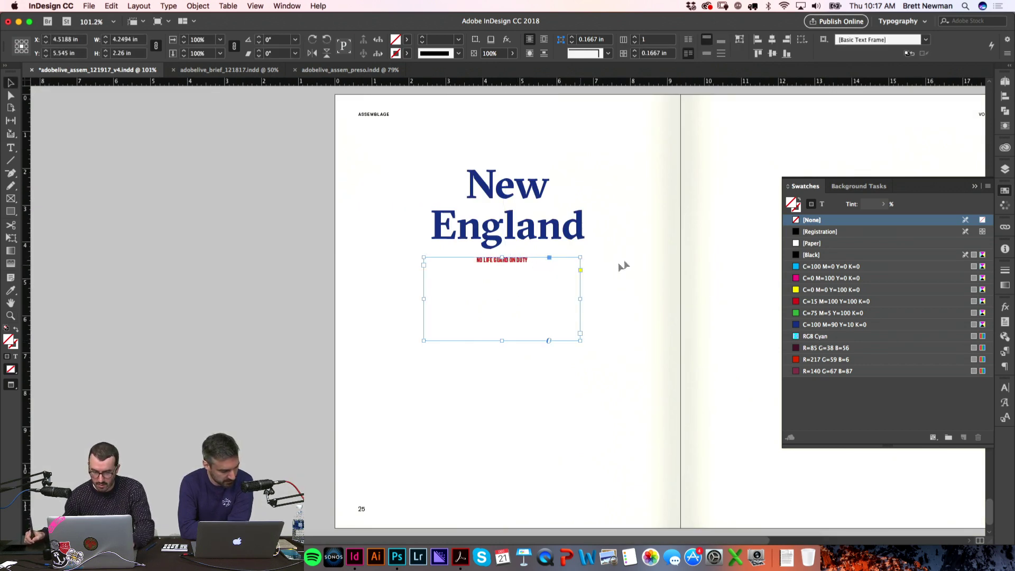
left_click(613, 262)
scroll(564, 262, "right", 2)
left_click(507, 267)
key("w")
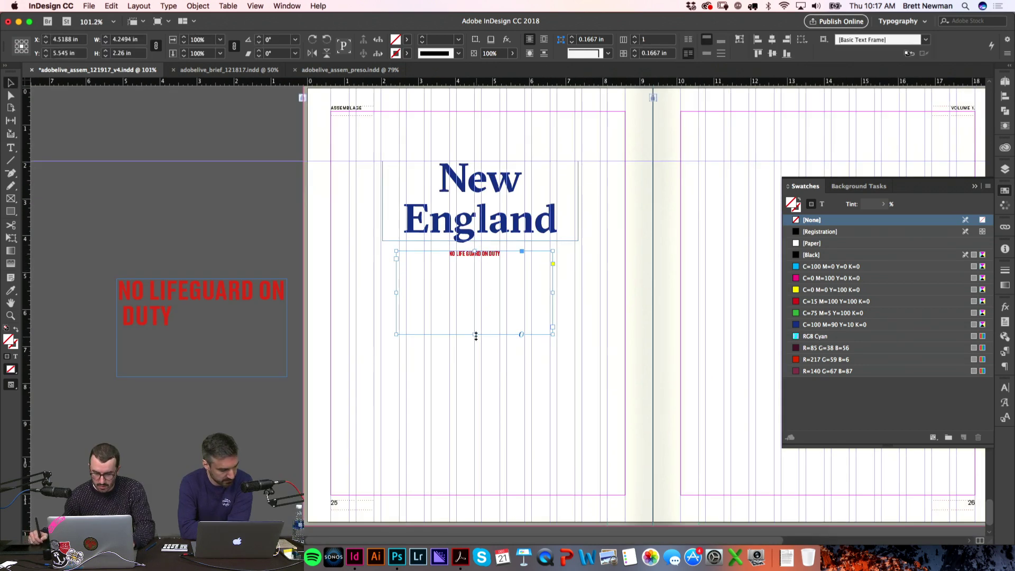
left_click(475, 339)
key("w")
Step: Draw an empty frame from page 26's top-left to bottom-right margin corner
key("super+1")
left_click_drag(577, 237, 451, 240)
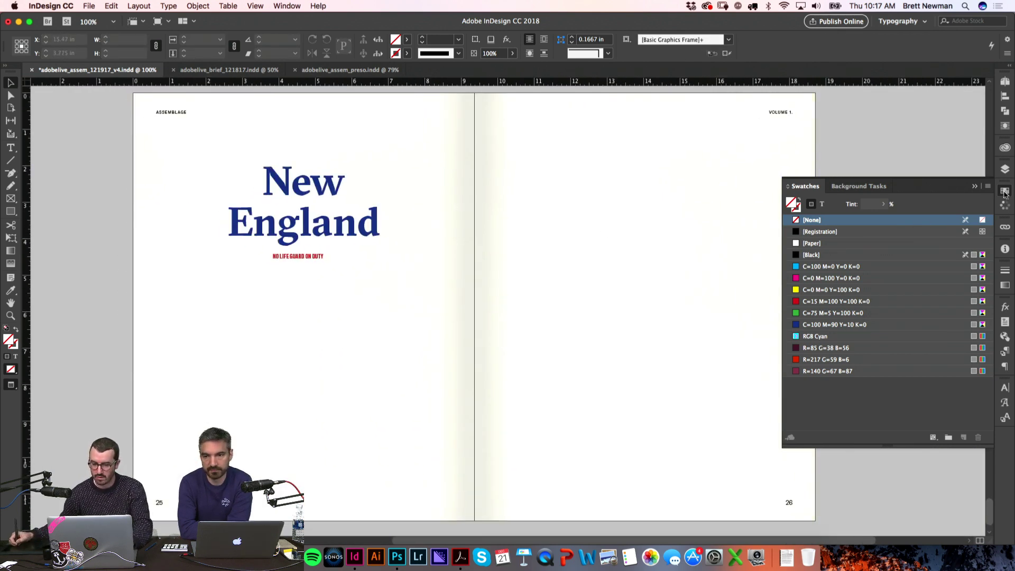
left_click(1005, 191)
key("w")
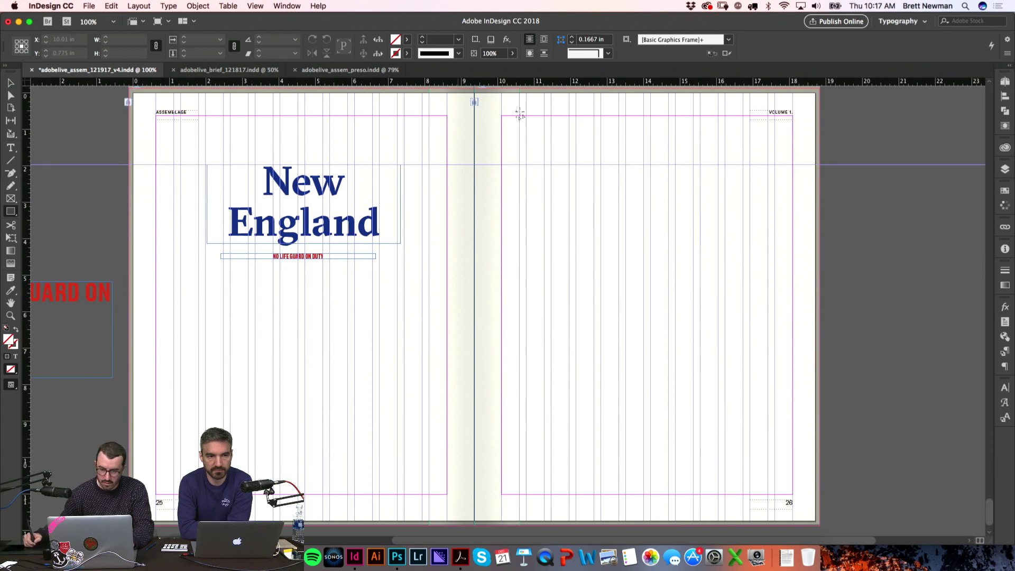
left_click_drag(504, 117, 793, 489)
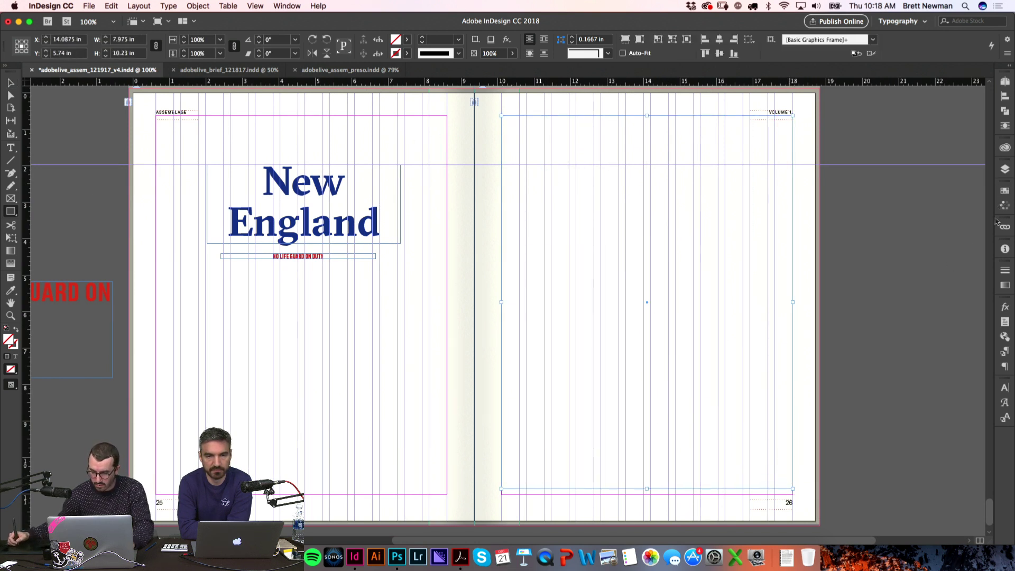
left_click(1005, 192)
left_click(825, 327)
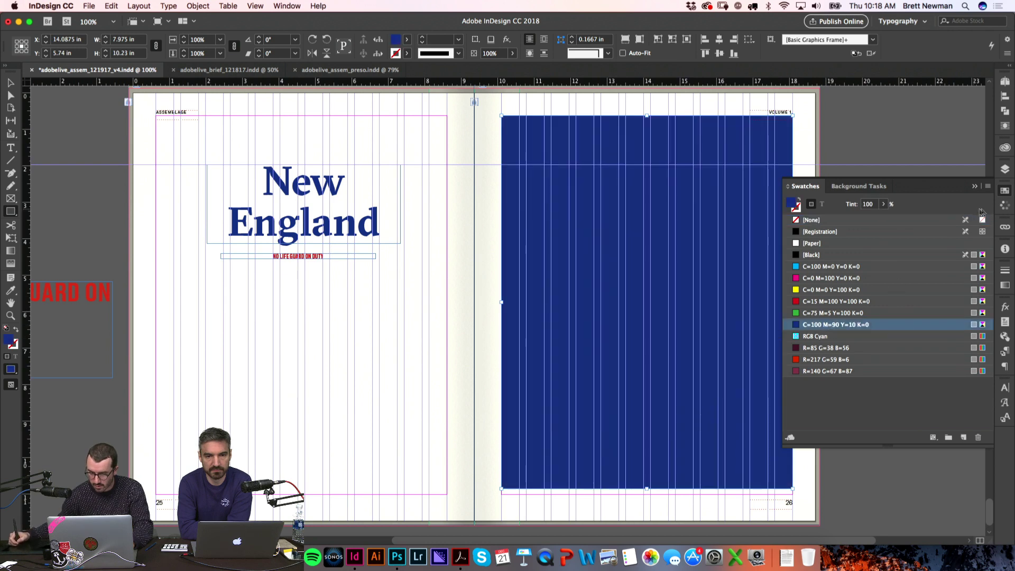
left_click(986, 200)
key("super+shift+a")
key("w")
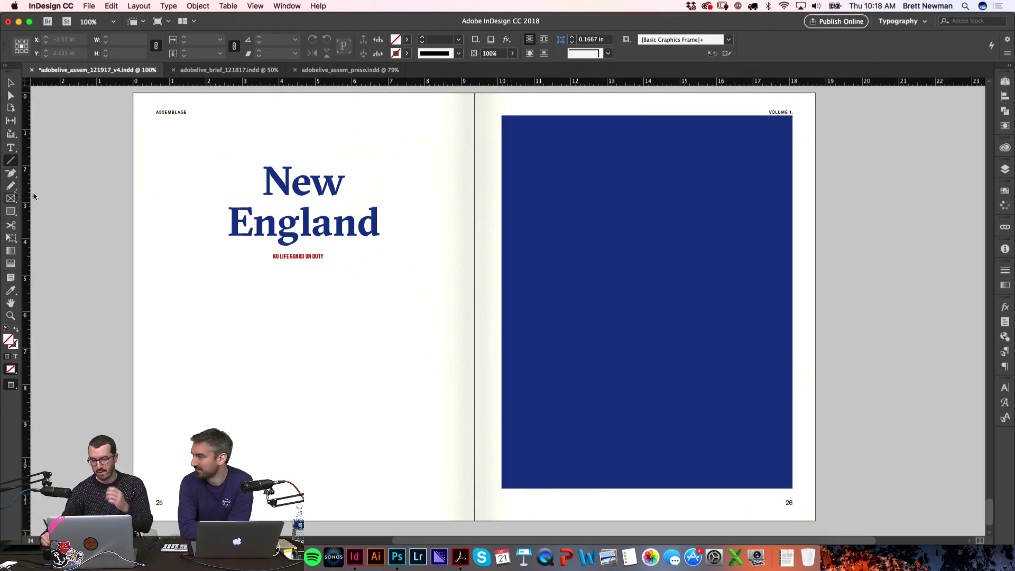
mouse_move(501, 116)
left_mouse_down()
mouse_move(655, 277)
mouse_move(793, 488)
left_mouse_up()
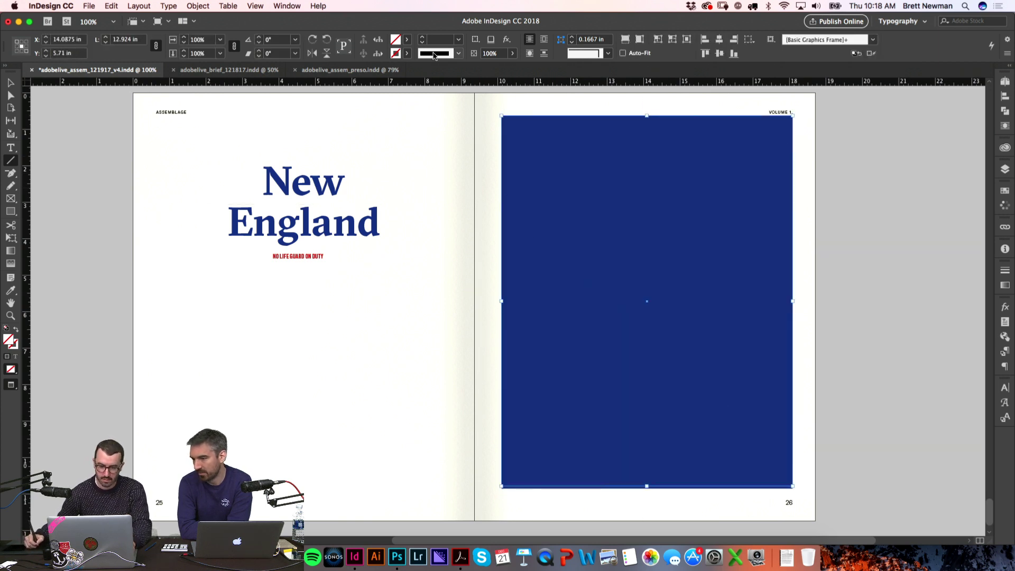
left_click(406, 39)
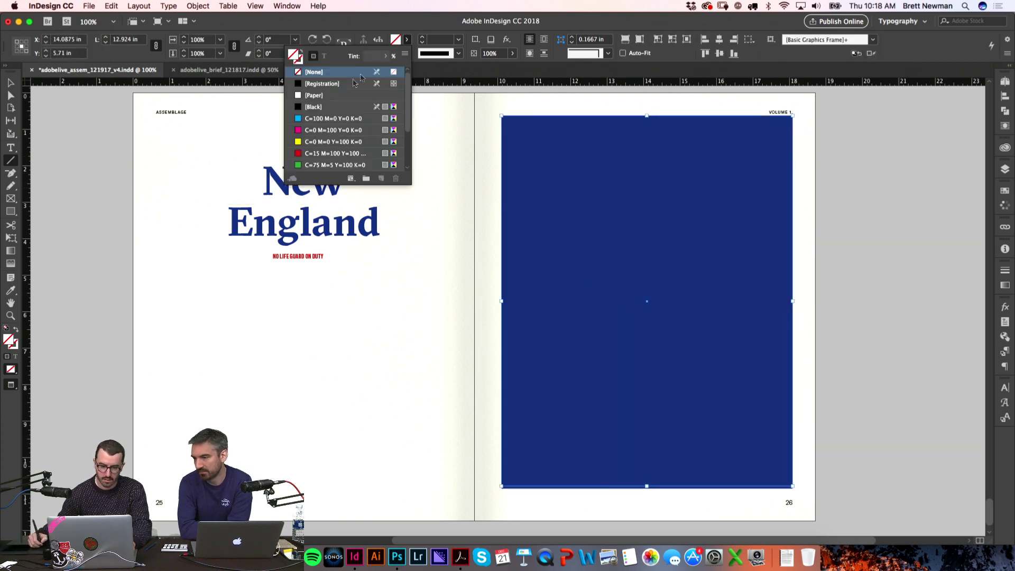
left_click(318, 95)
left_click(407, 40)
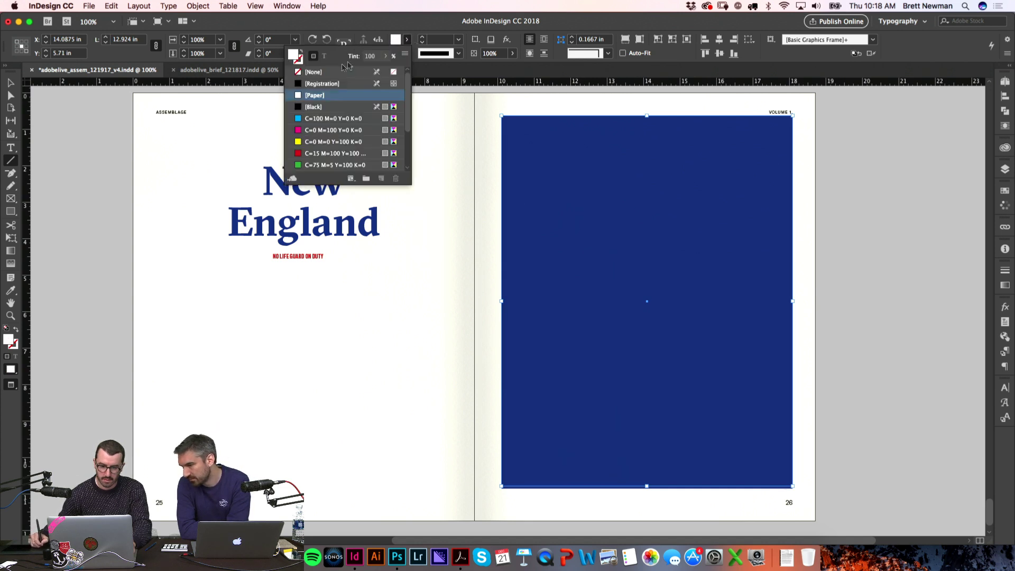
left_click(323, 75)
left_click(407, 53)
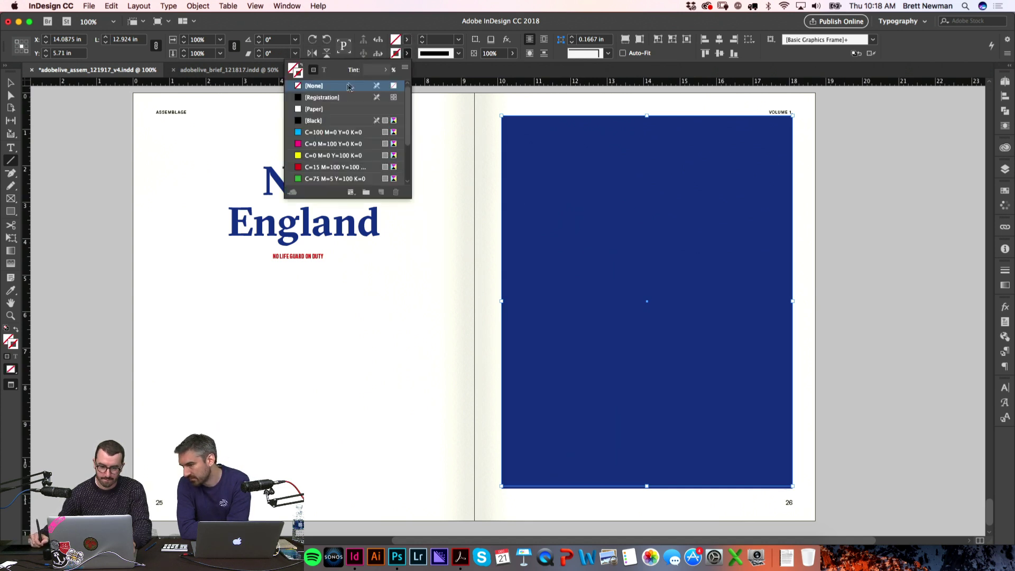
left_click(322, 110)
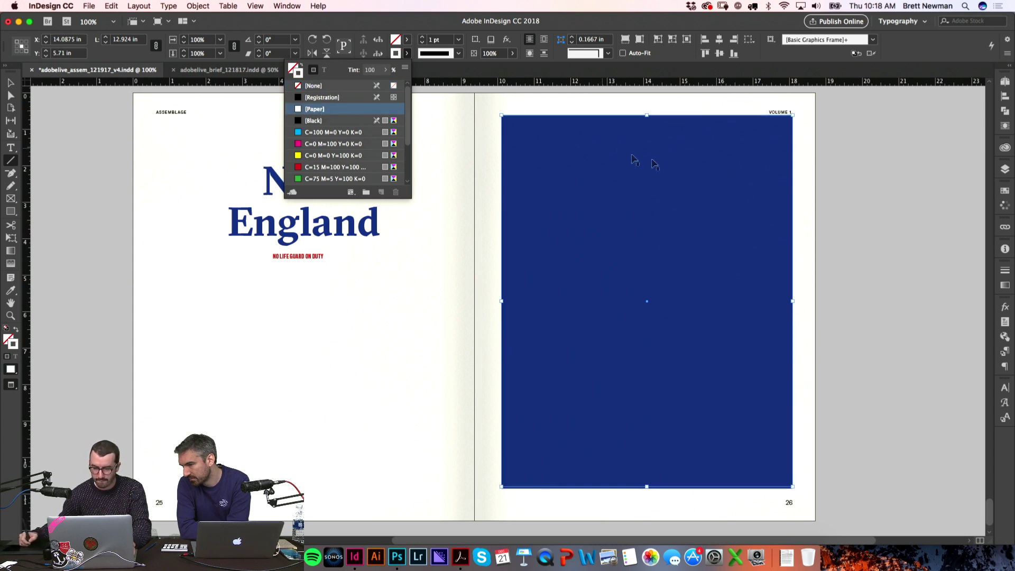
key("v")
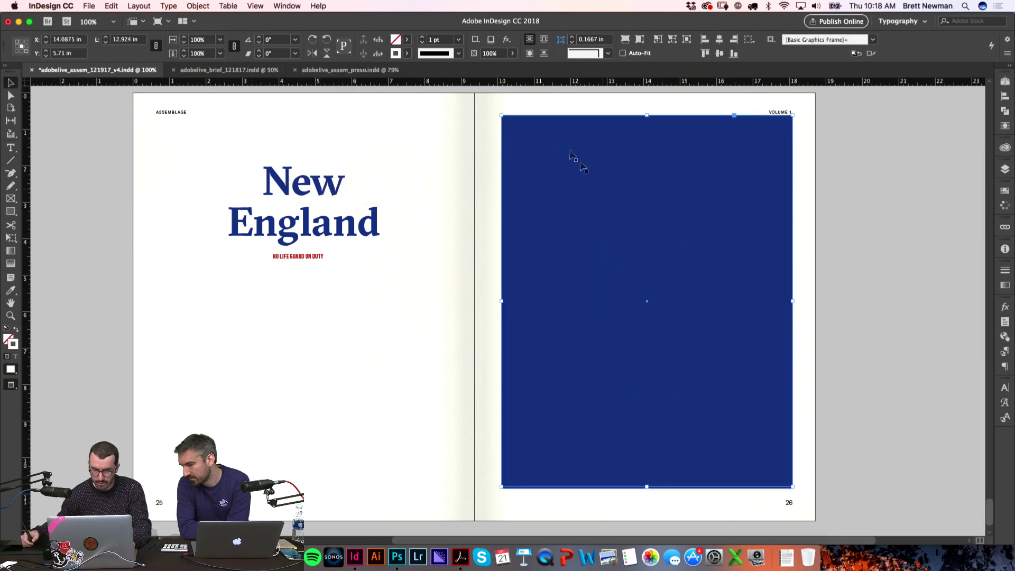
type("50")
key("Return")
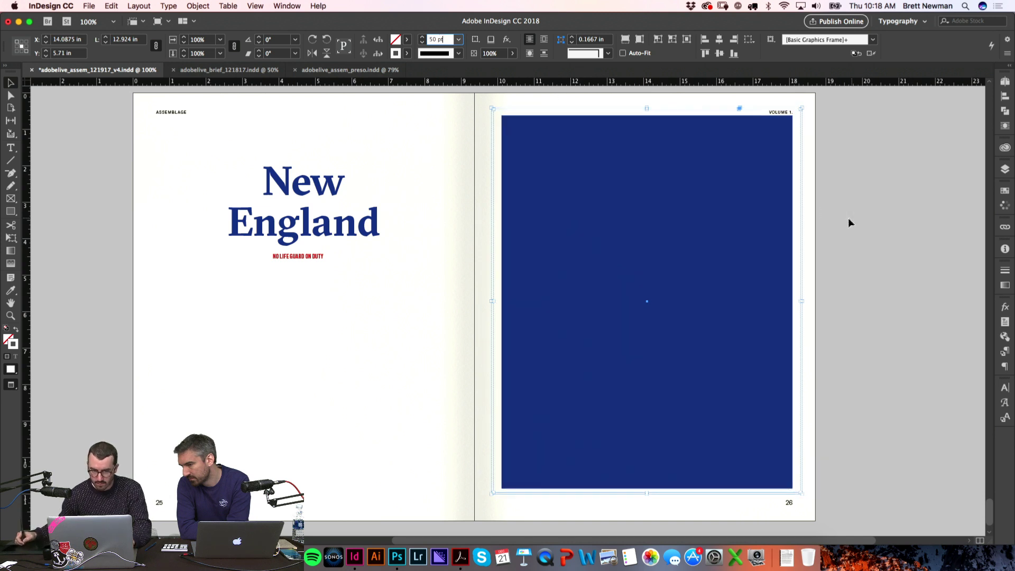
key("super+z")
key("super+z")
key("super+z")
key("super+z")
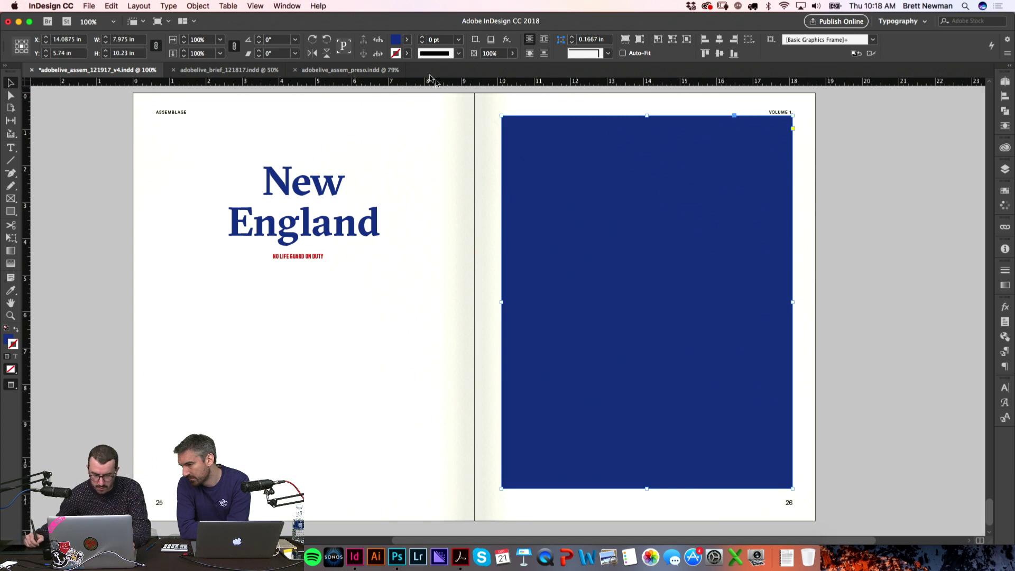
key("super+z")
key("super+z")
key("super+z")
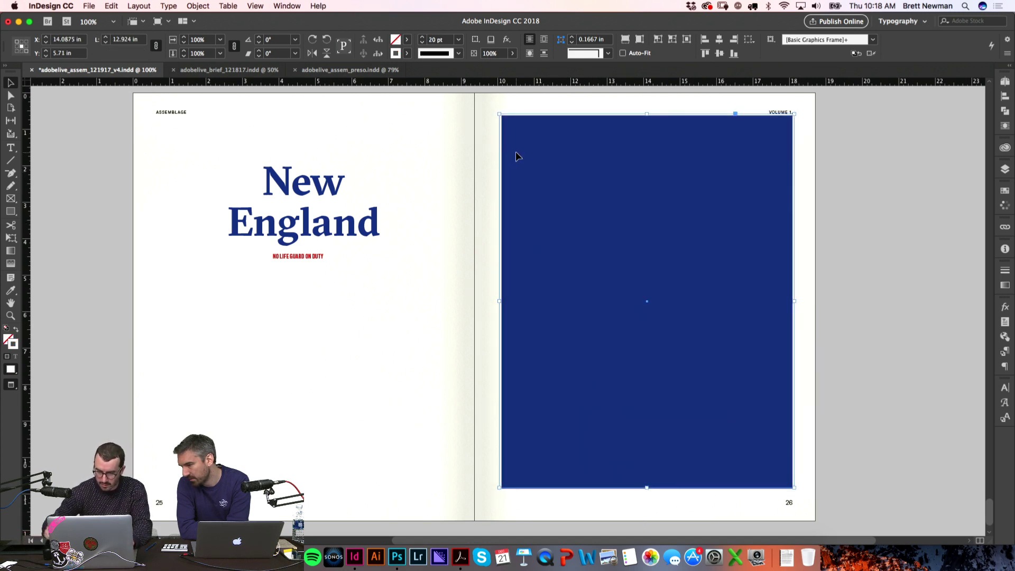
left_click(858, 326)
left_click(607, 233)
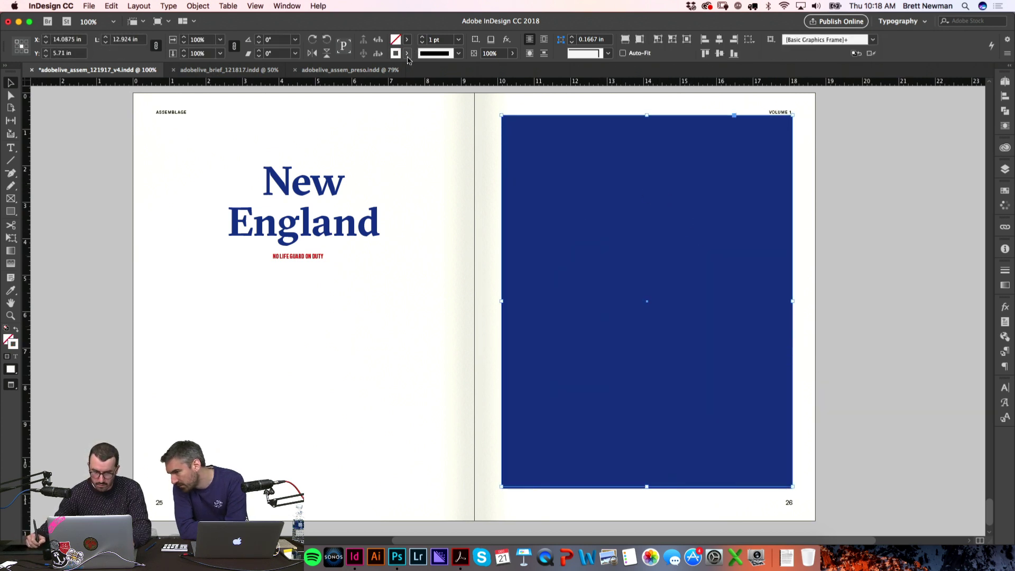
left_click(421, 42)
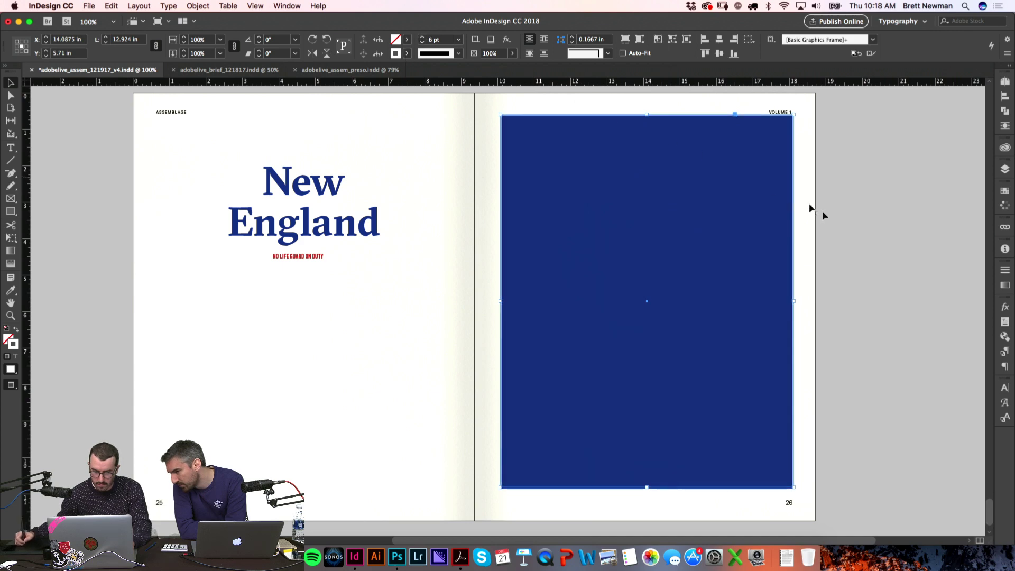
key("shift+super+a")
left_click(730, 248)
key("Delete")
key("w")
left_click_drag(851, 218, 547, 313)
key("Delete")
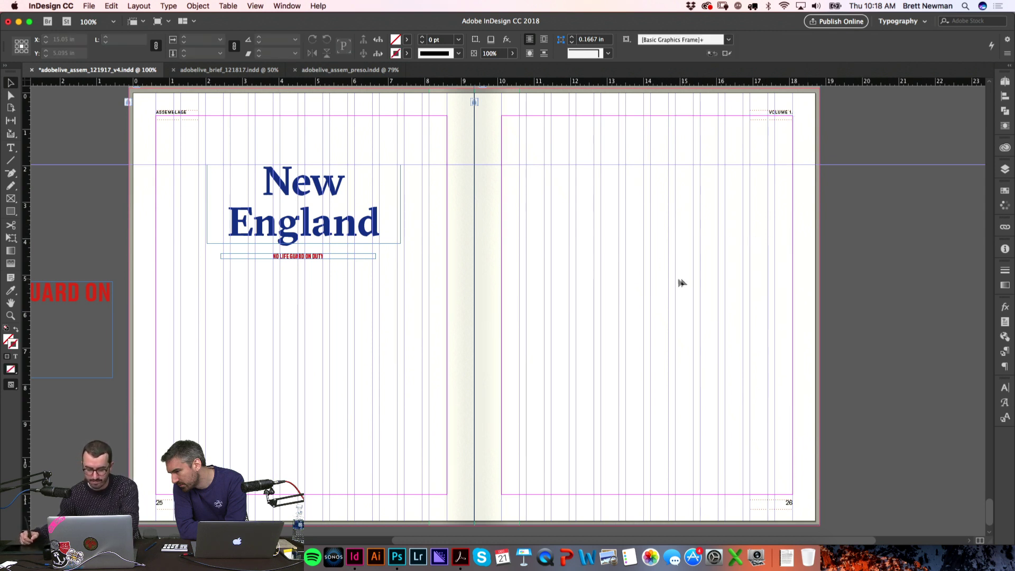
Step: Draw a rectangle across page 26 filled with navy C=100 M=90 Y=10 K=0
key("m")
left_click_drag(501, 141, 794, 470)
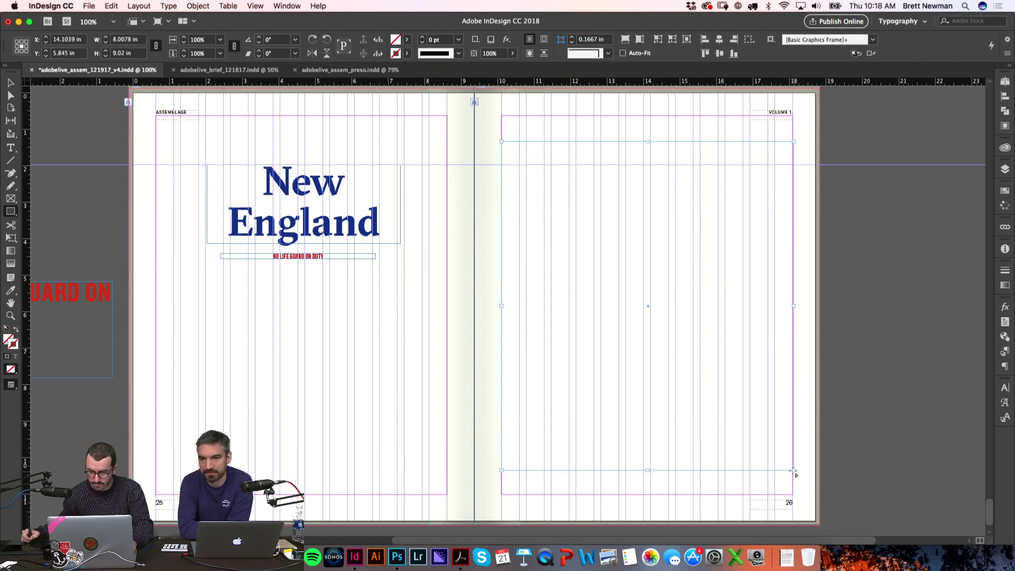
left_click(406, 40)
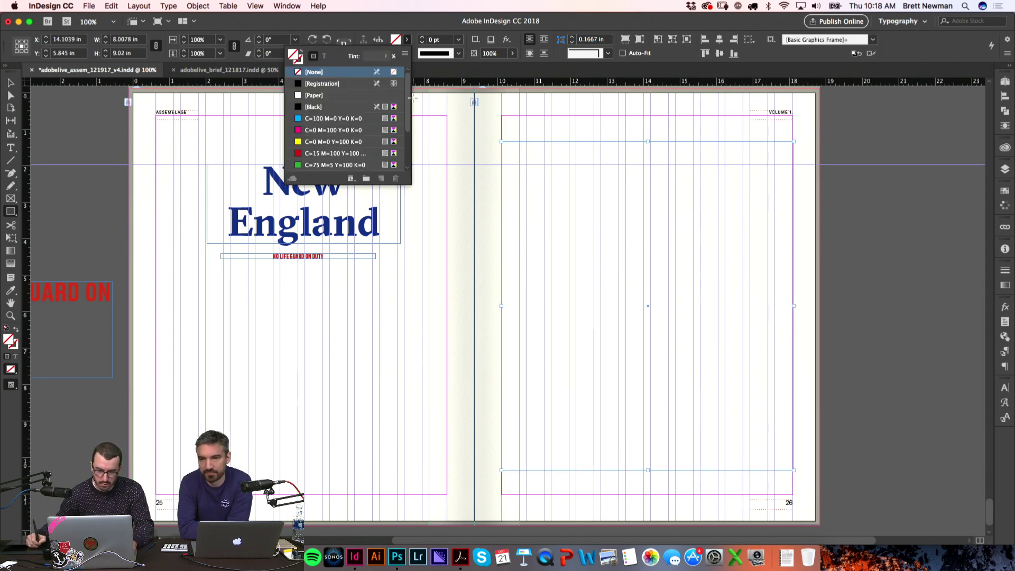
scroll(406, 146, "down", 3)
left_click(338, 118)
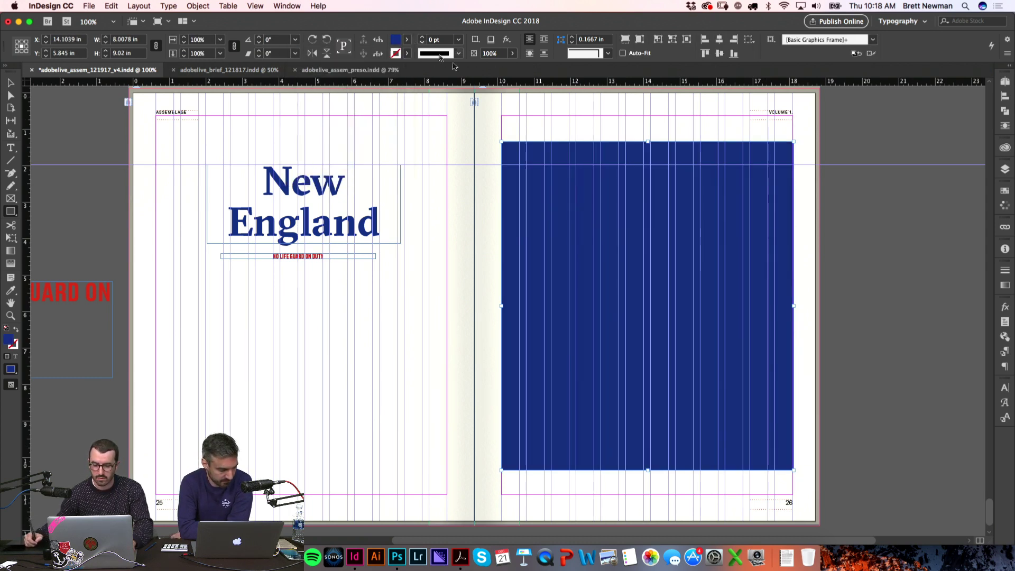
Step: Draw a 30 pt Paper-white diagonal line and move it onto the rectangle's top-left corner
left_click_drag(852, 236, 922, 306)
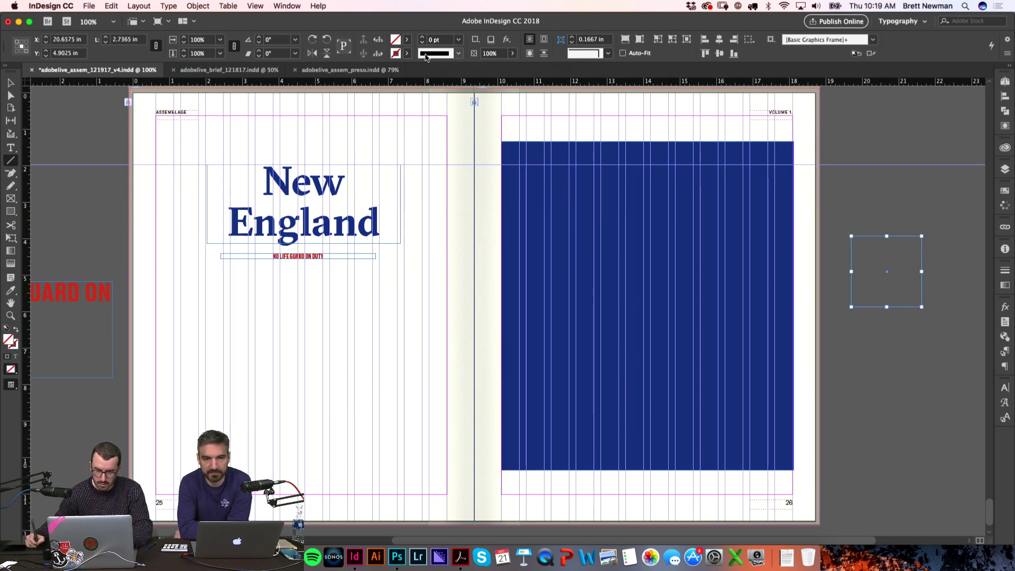
left_click(407, 53)
left_click(338, 110)
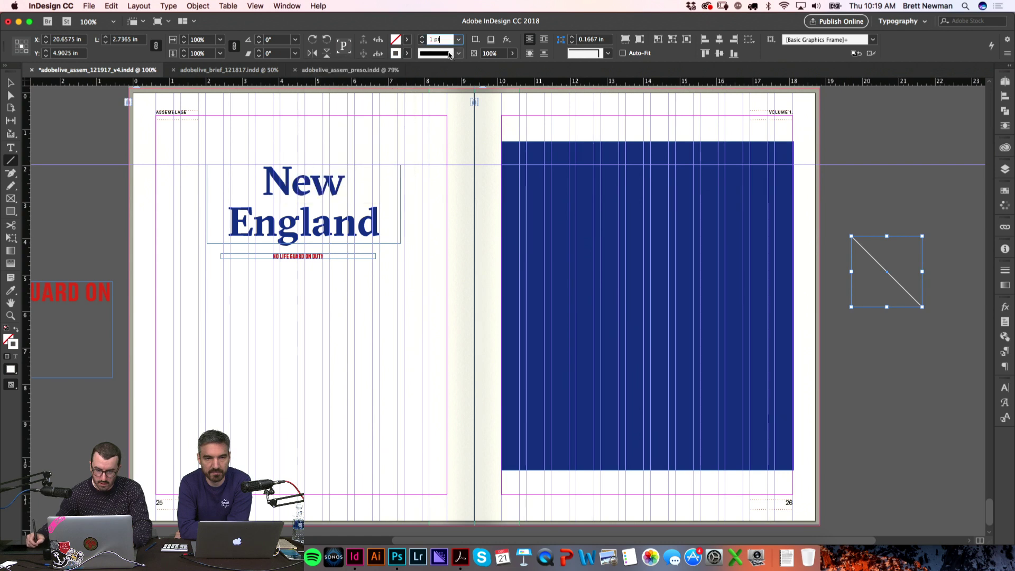
type("30")
key("Return")
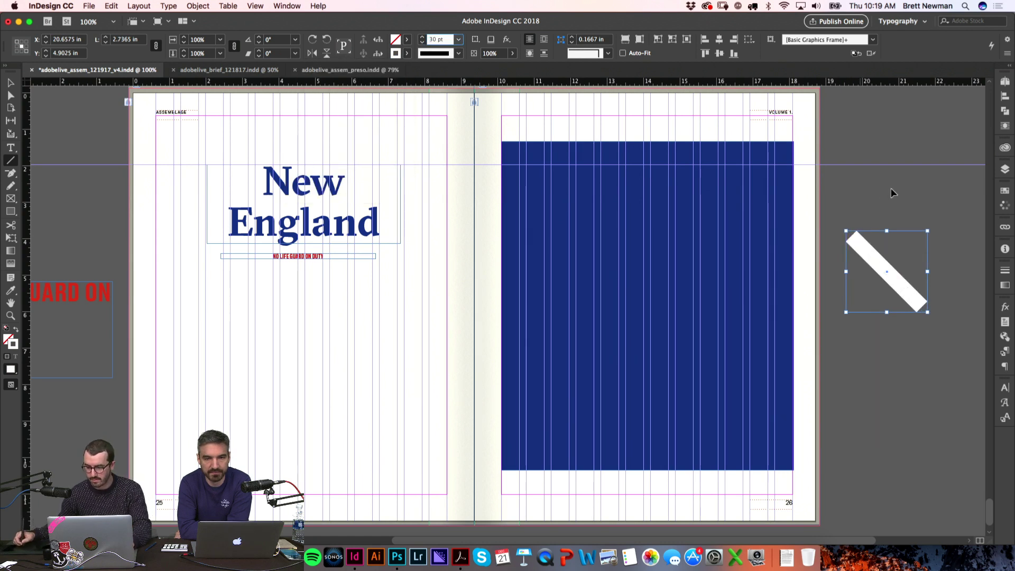
key("v")
left_click_drag(872, 259, 527, 169)
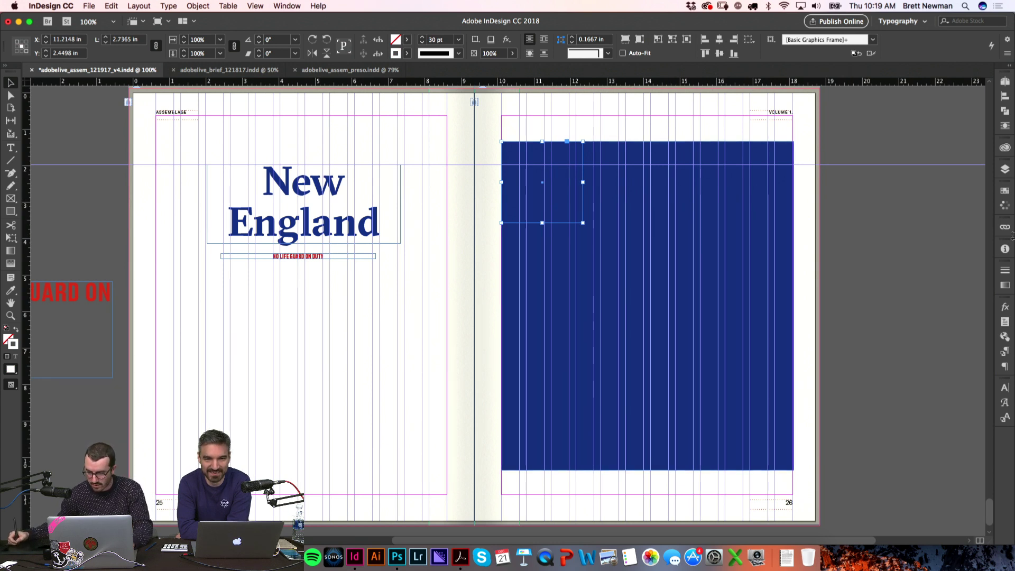
Step: Set the white line's blend mode to Normal
left_click(1006, 307)
left_click(914, 318)
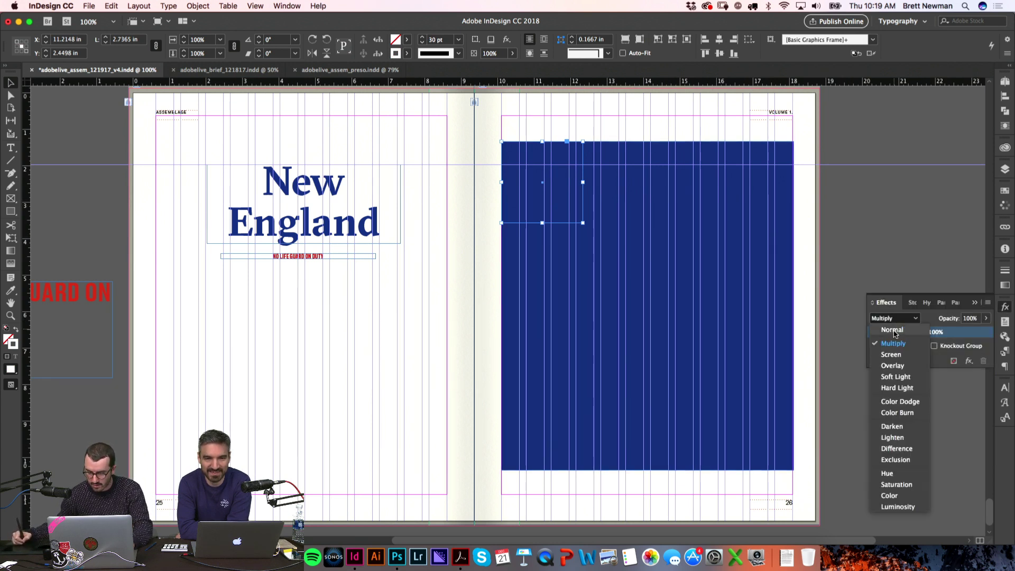
left_click(924, 313)
left_click(1005, 307)
key("super+shift+a")
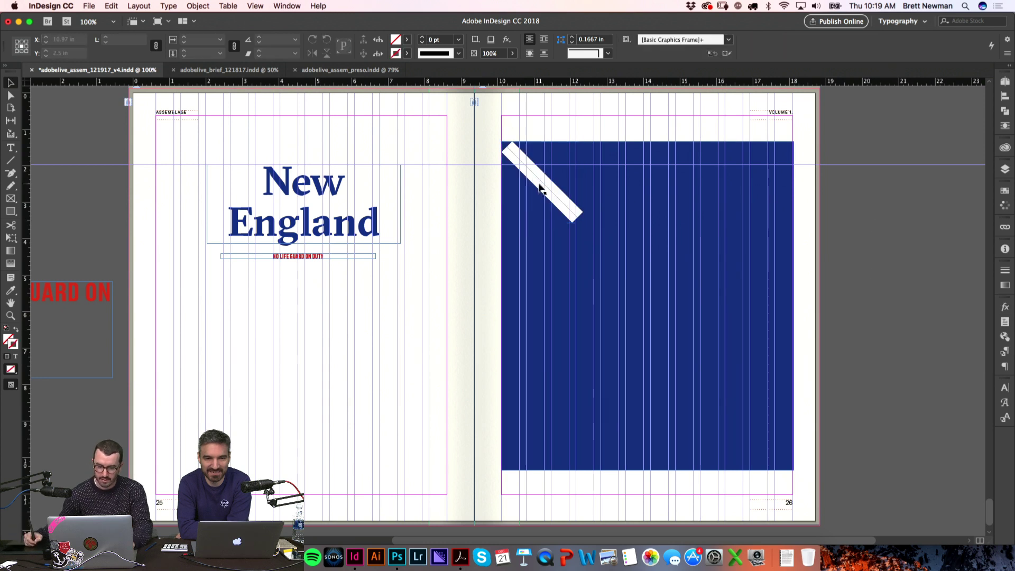
Step: Stretch the white line from the navy rectangle's top-left corner to its bottom-right corner
left_click(544, 198)
key("e")
left_click_drag(583, 224, 776, 483)
key("a")
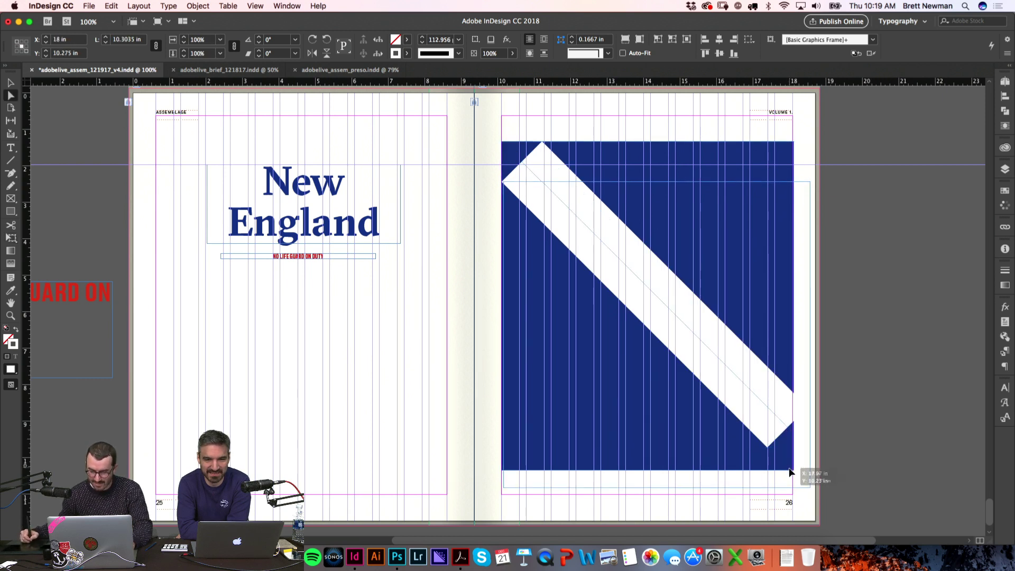
left_click(852, 430)
left_click_drag(789, 424, 794, 470)
left_click(864, 349)
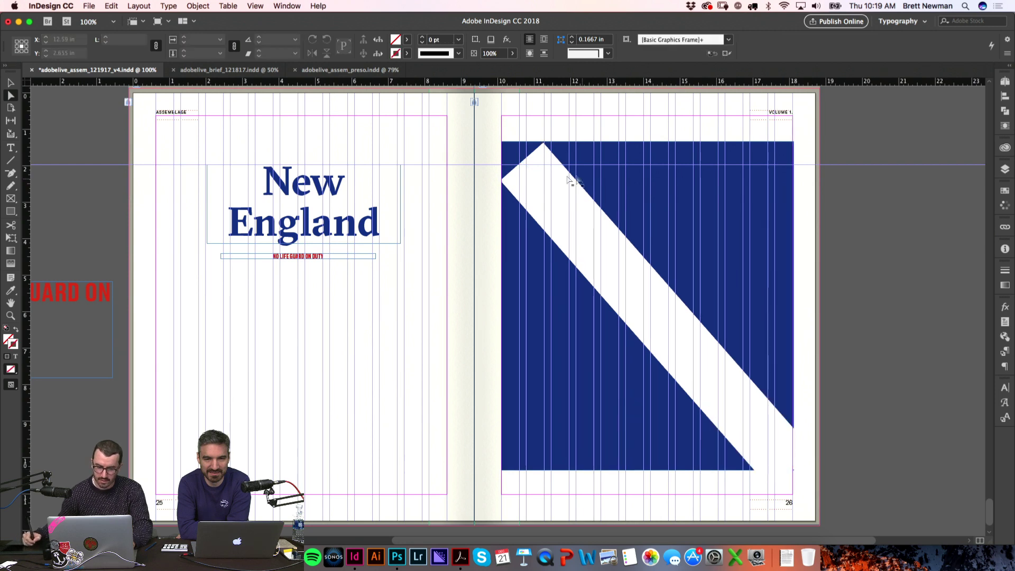
left_click_drag(523, 167, 503, 143)
left_click(895, 272)
Step: Rotate the graphic 45 degrees so a white X forms on the navy panel
key("w")
scroll(874, 258, "right", 1)
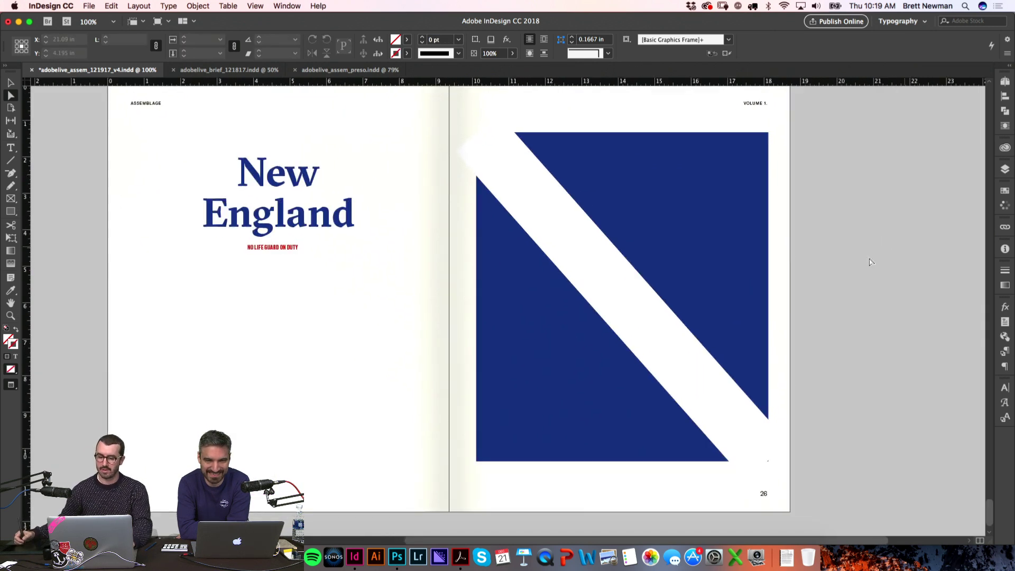
left_click(606, 289)
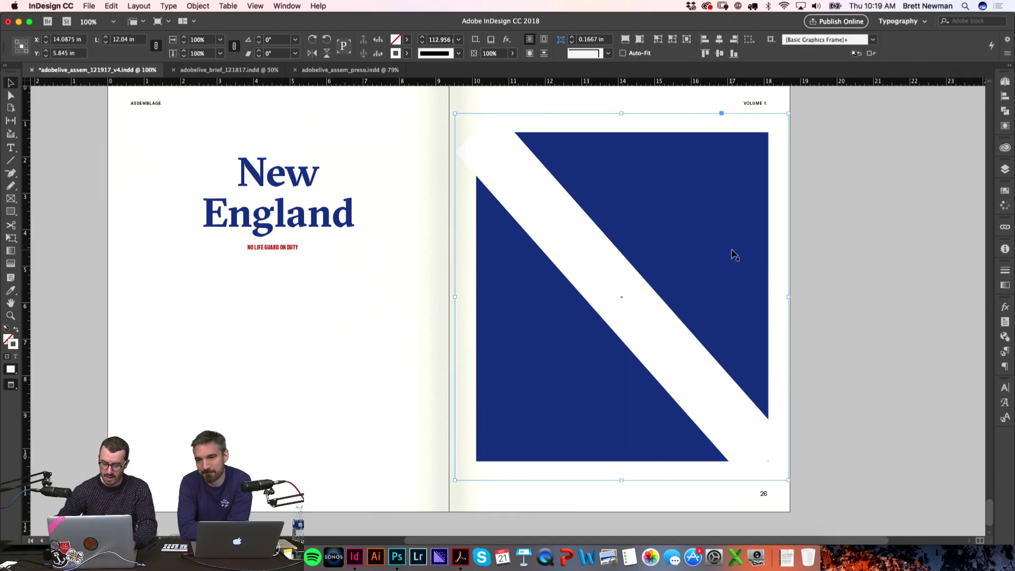
left_click_drag(793, 110, 539, 137)
left_click(886, 217)
Step: Select both white X stripes and widen them
scroll(881, 211, "up", 1)
scroll(839, 352, "right", 1)
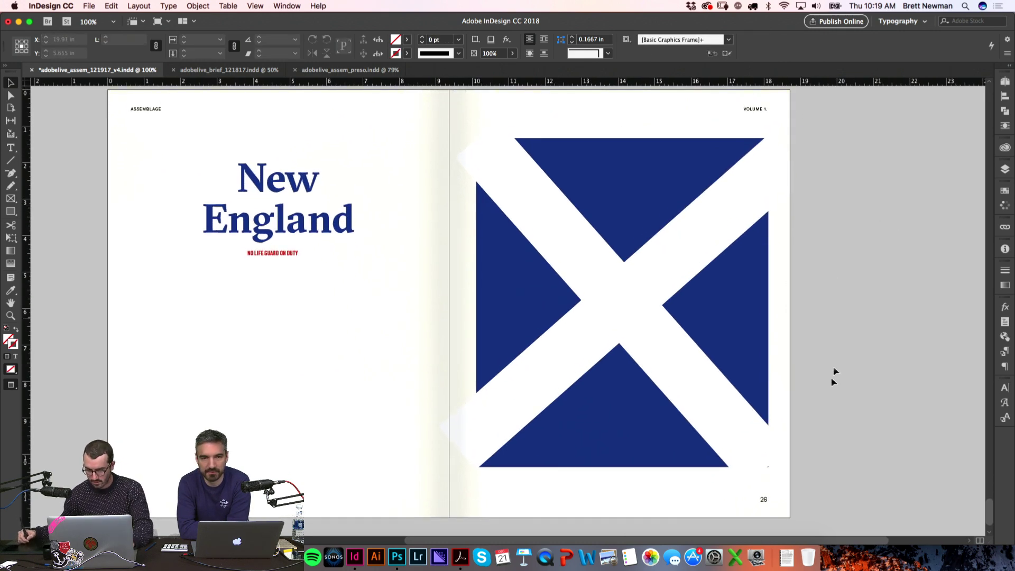
left_click_drag(863, 400, 497, 218)
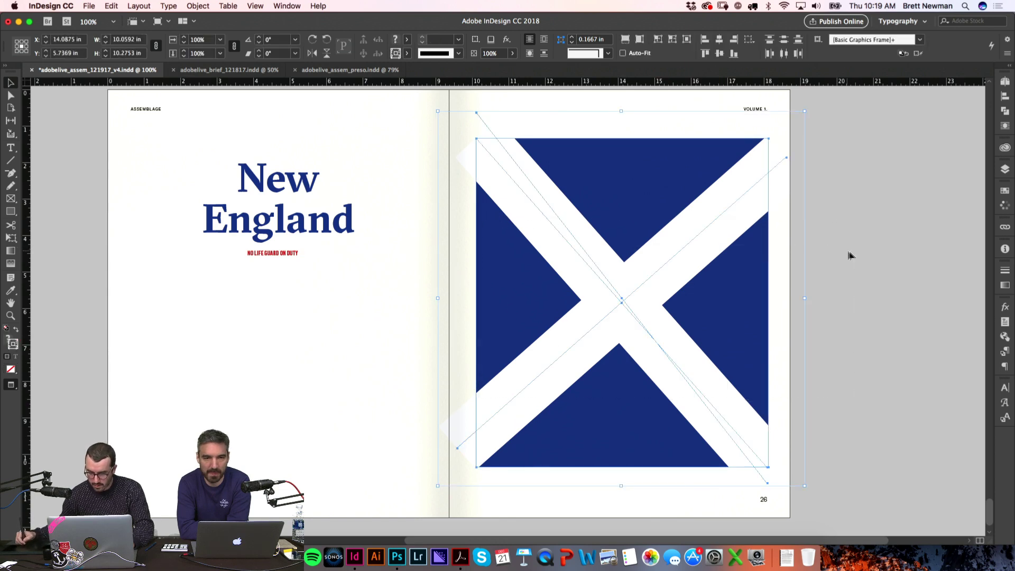
left_click_drag(803, 299, 868, 279)
left_click(872, 289)
Step: Trim the navy flag frame's sides inward
key("w")
scroll(794, 272, "down", 1)
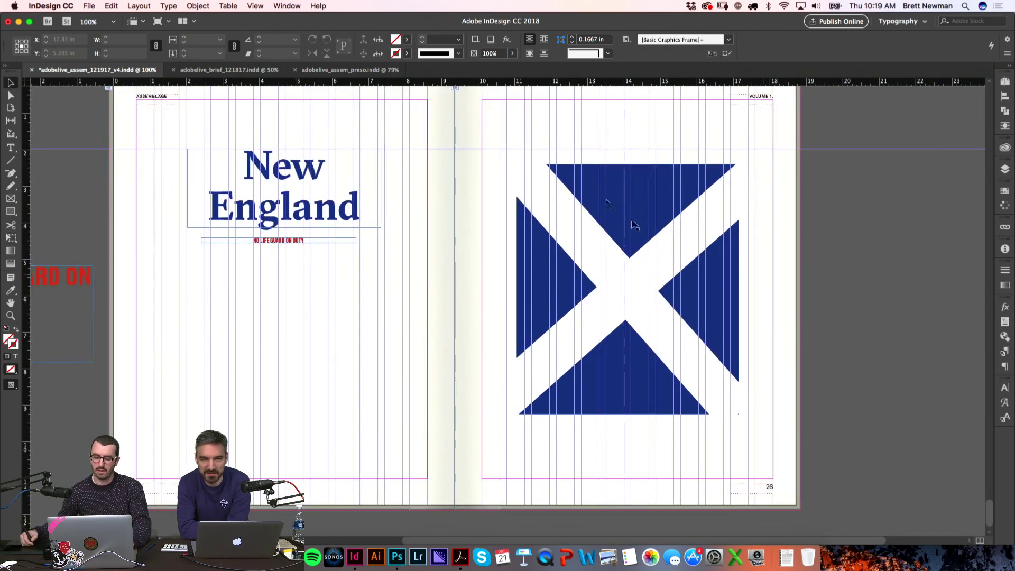
key("w")
left_click(667, 203)
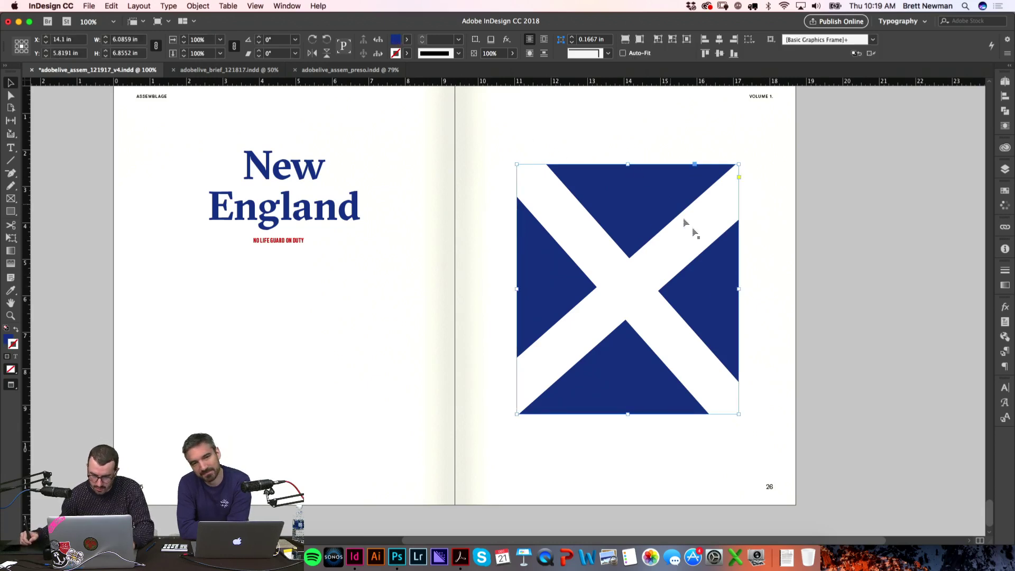
left_click_drag(736, 290, 732, 290)
left_click(850, 234)
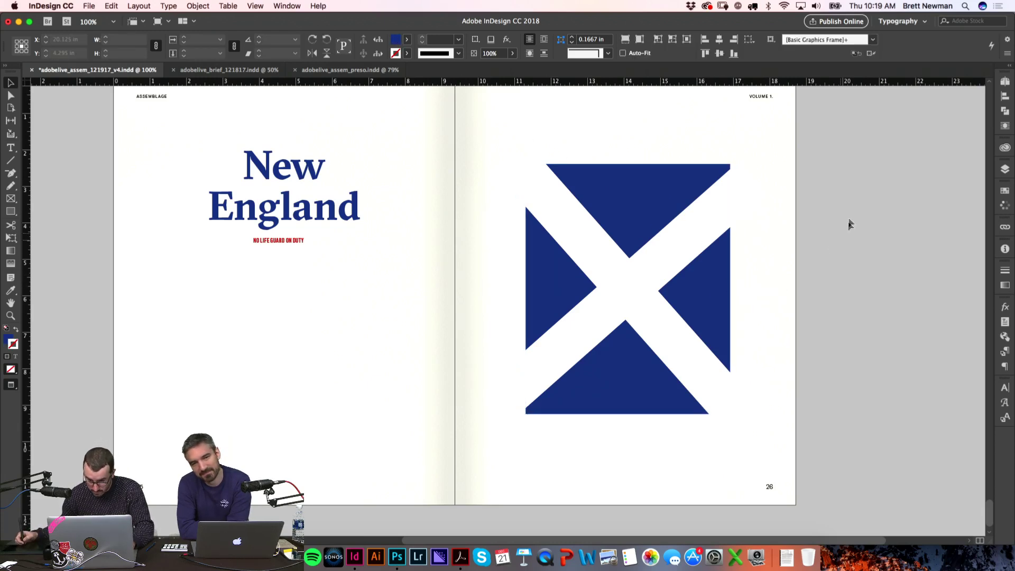
Step: Rotate the flag's graphics frame about 90 degrees
left_click_drag(849, 381, 528, 158)
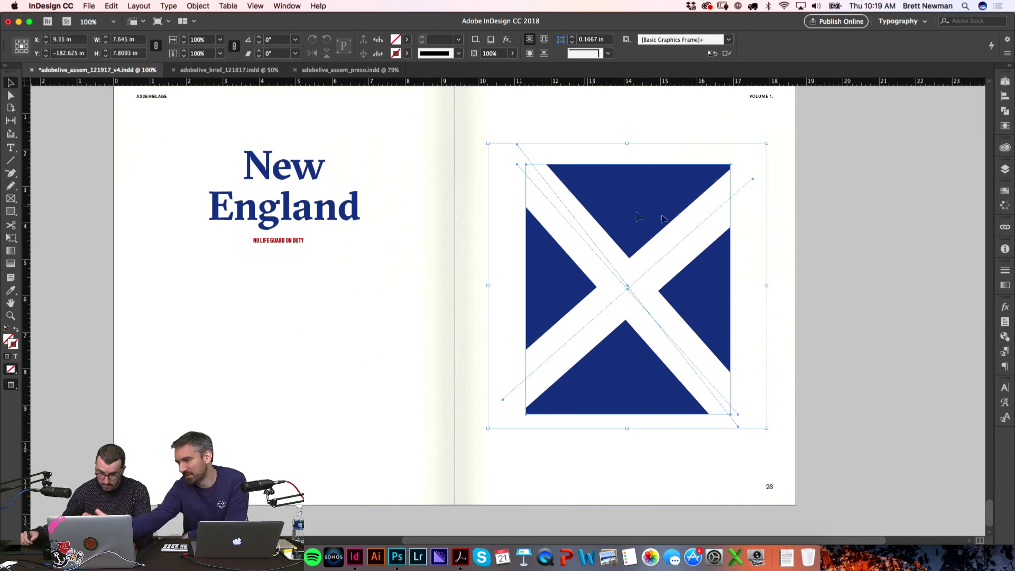
left_click(815, 231)
left_click(565, 220)
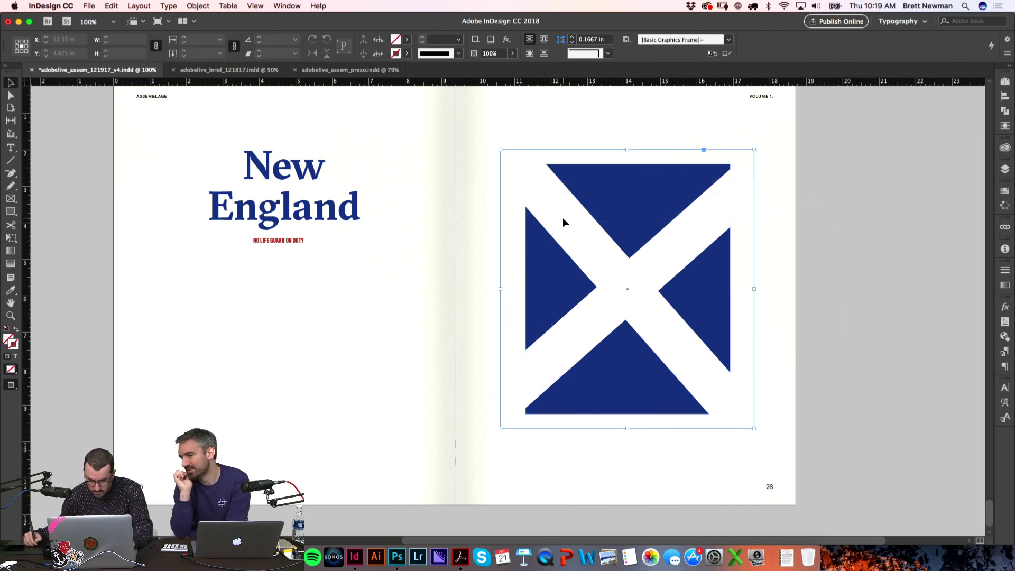
left_click_drag(559, 231, 729, 218)
left_click_drag(770, 157, 764, 153)
left_click(870, 198)
Step: Rotate the flag frame back until it stands upright
left_click(738, 192)
left_click_drag(768, 153, 766, 152)
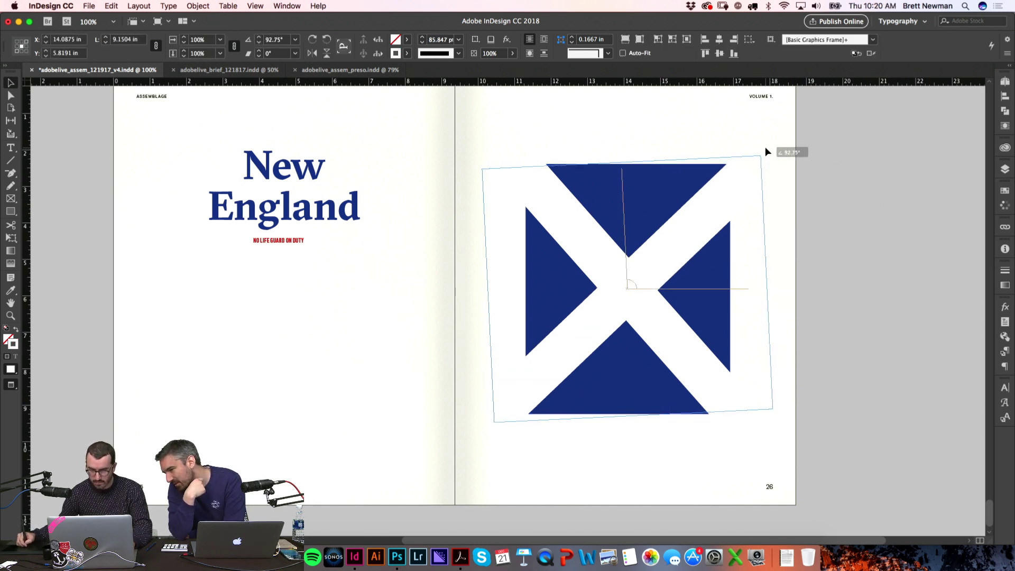
left_click(857, 165)
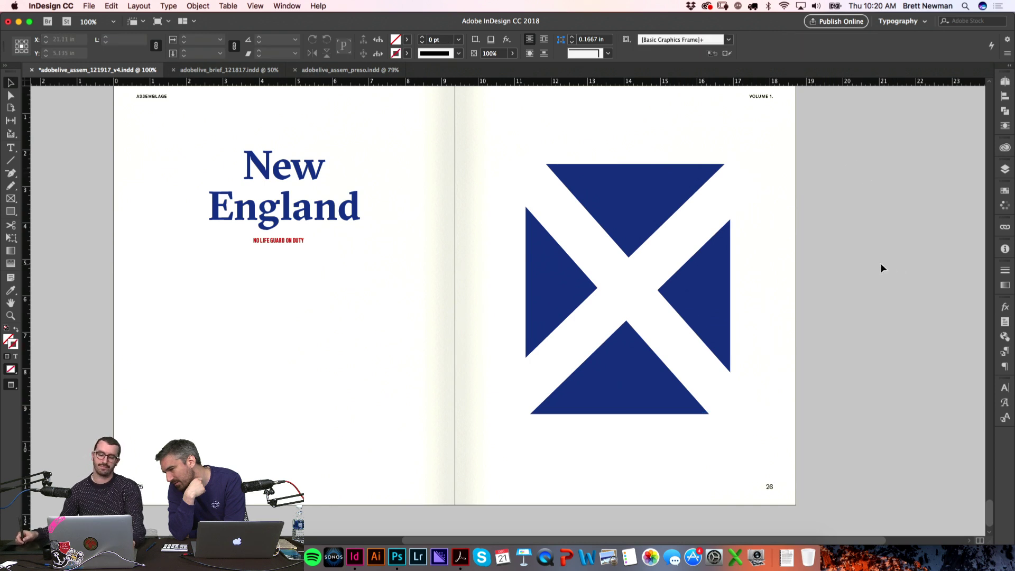
left_click(730, 194)
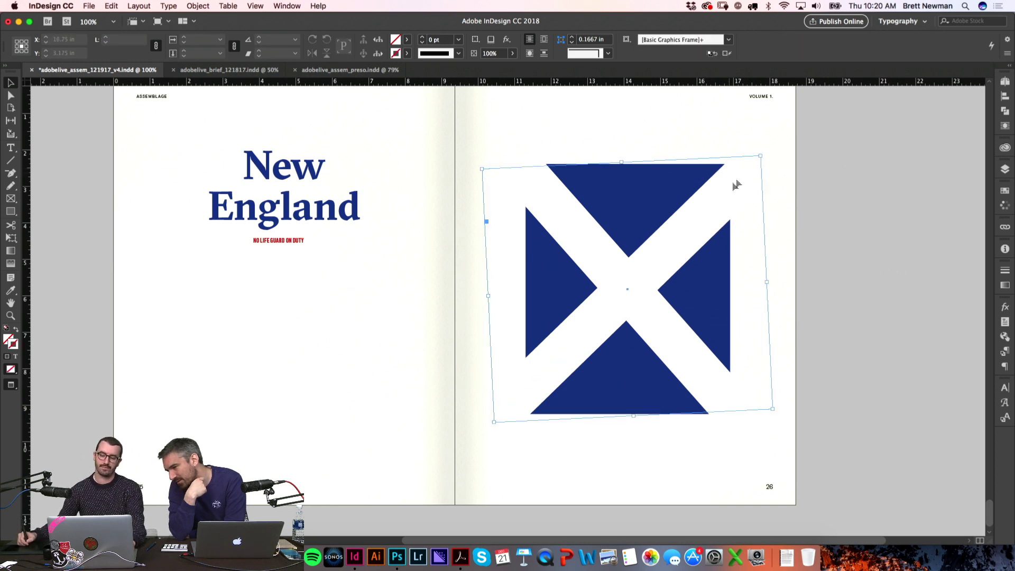
left_click(768, 152)
left_click(737, 188)
left_click_drag(764, 151, 827, 165)
left_click(921, 321)
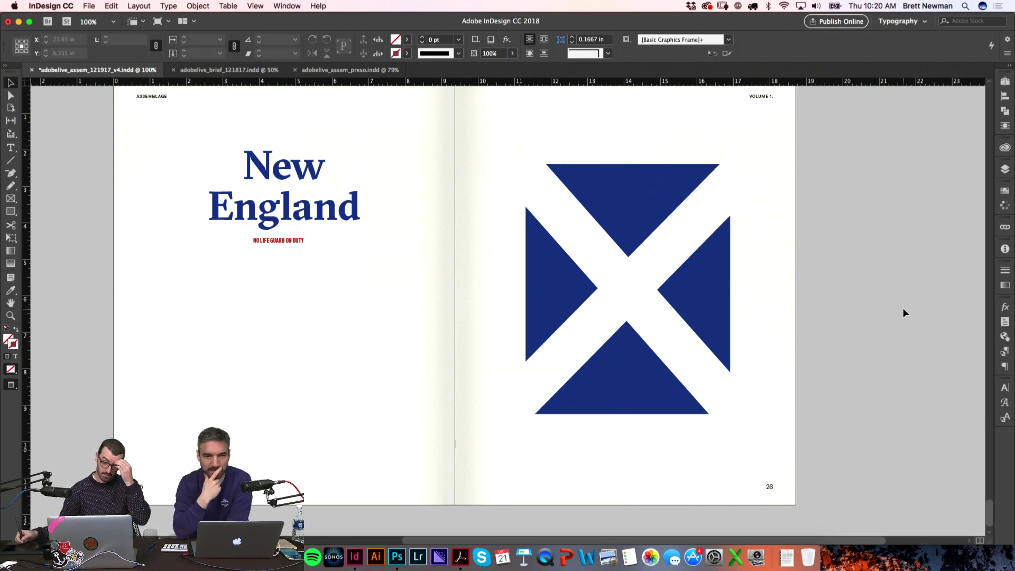
Step: Select the whole flag and apply Align Horizontal Centers to centre the white X
left_click_drag(861, 343, 614, 154)
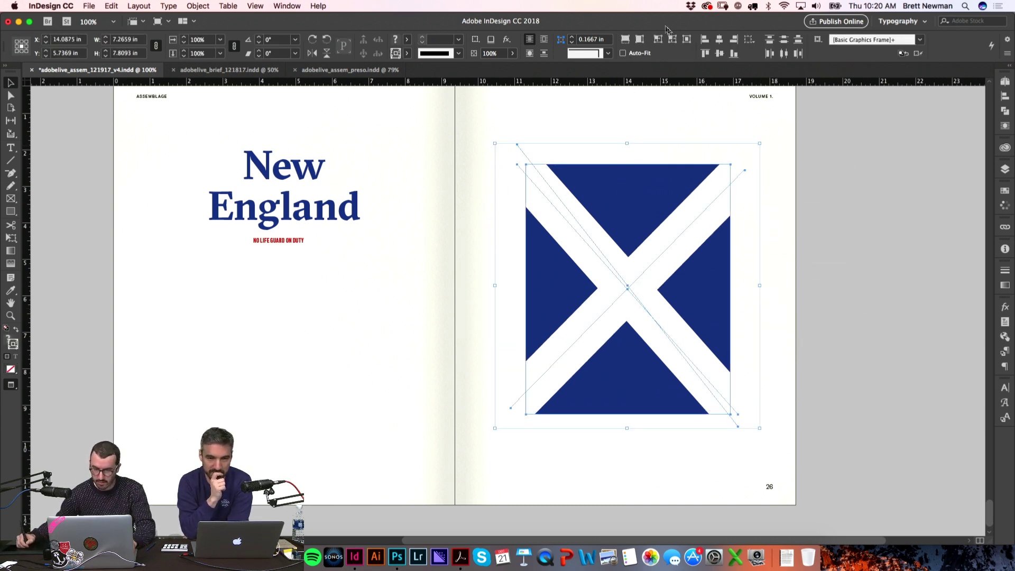
left_click(723, 50)
left_click(850, 264)
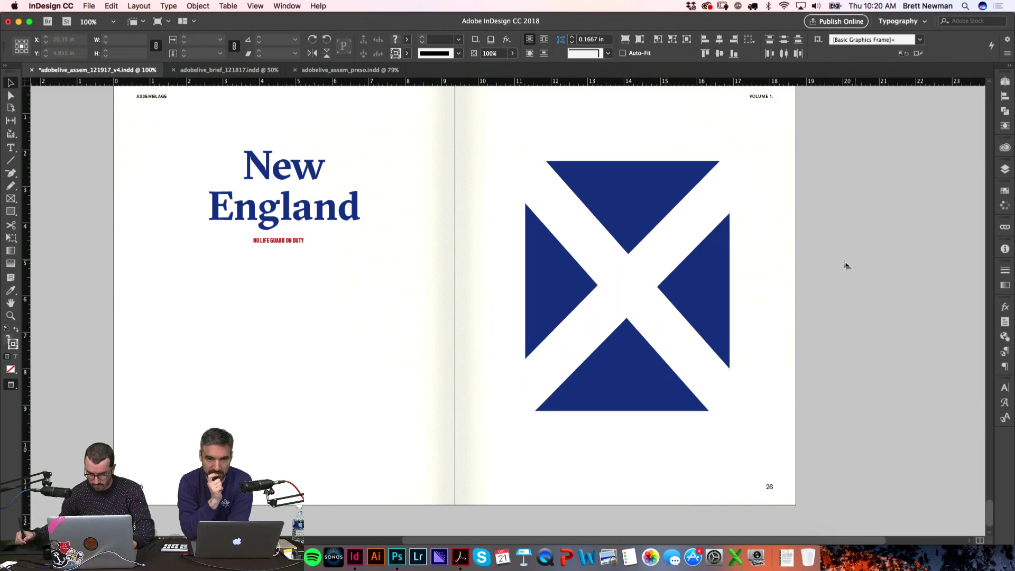
scroll(844, 254, "left", 2)
scroll(606, 233, "left", 4)
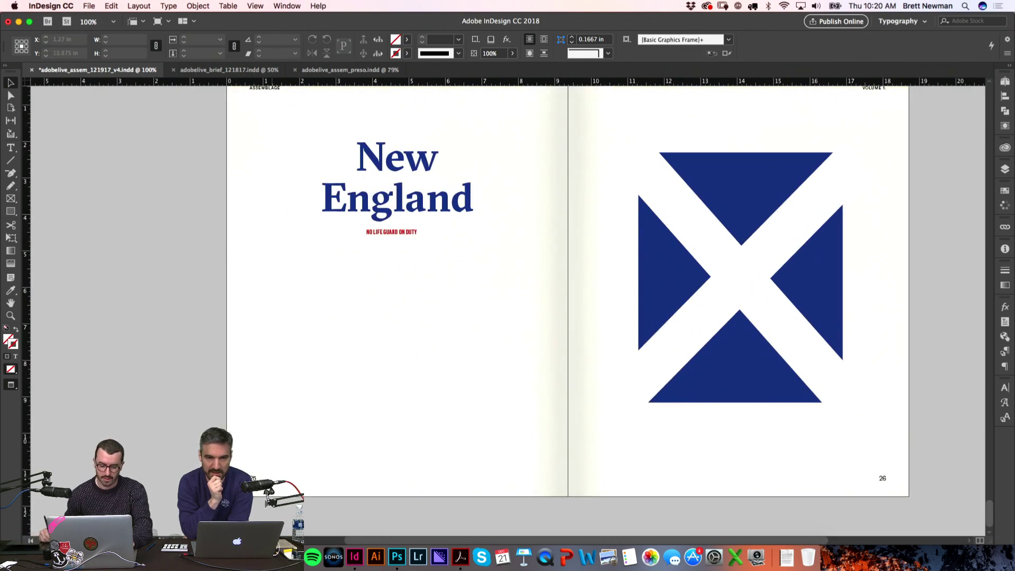
Step: Preview Unknown-12.jpeg in Finder and drag the boat photo onto page 25 below the title
key("super+Tab")
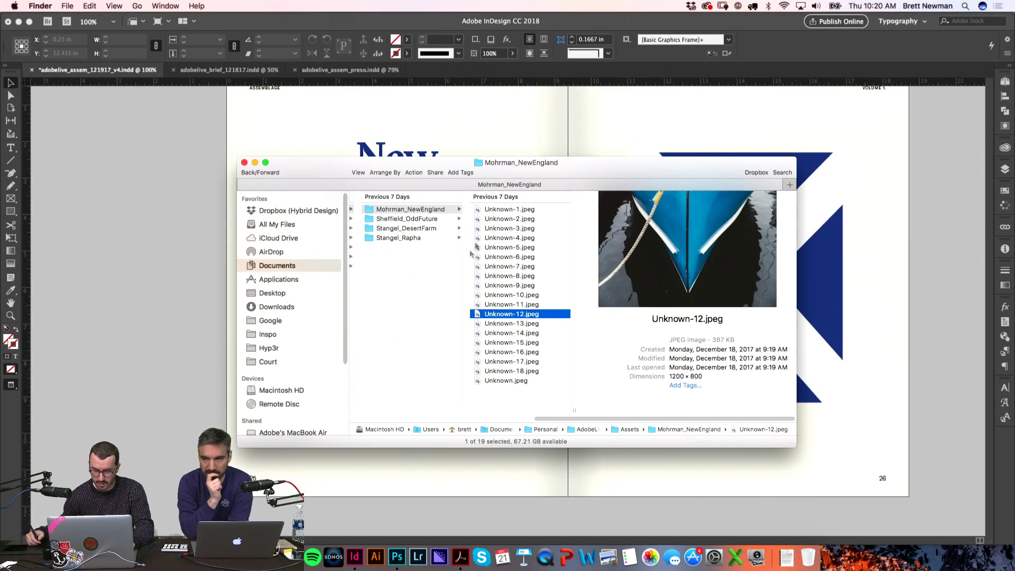
key("space")
key("space")
left_click_drag(530, 317, 543, 431)
key("super+Tab")
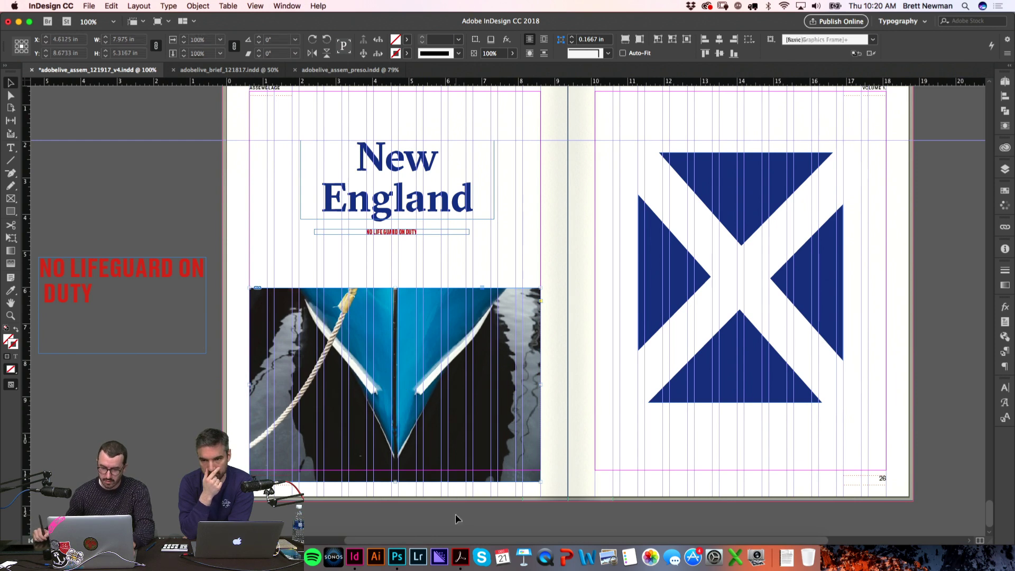
Step: Shorten the boat photo frame from the bottom and check the spread without guides
key("w")
key("w")
left_click_drag(395, 482, 395, 468)
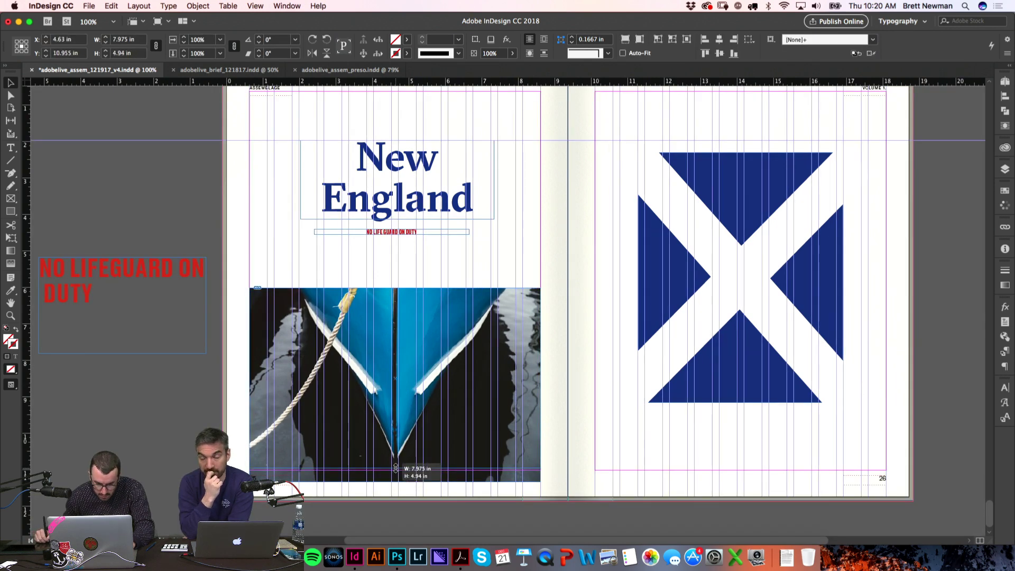
key("super+shift+a")
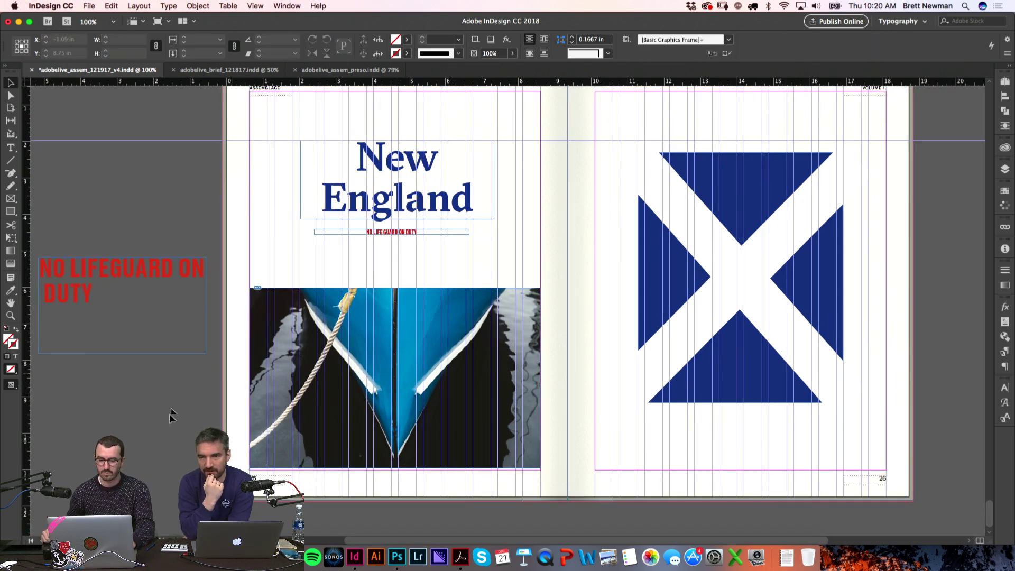
key("w")
scroll(173, 389, "right", 3)
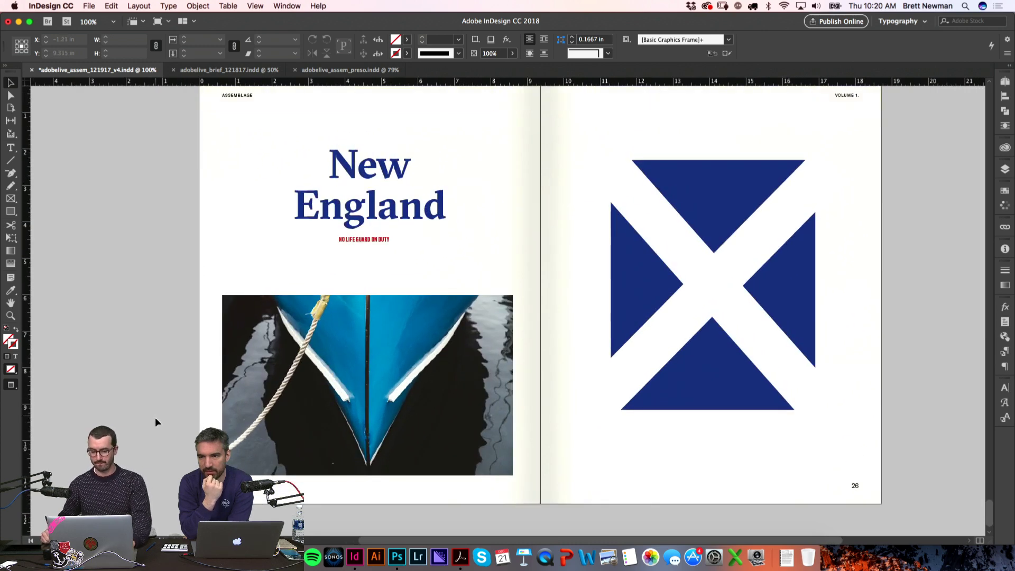
key("w")
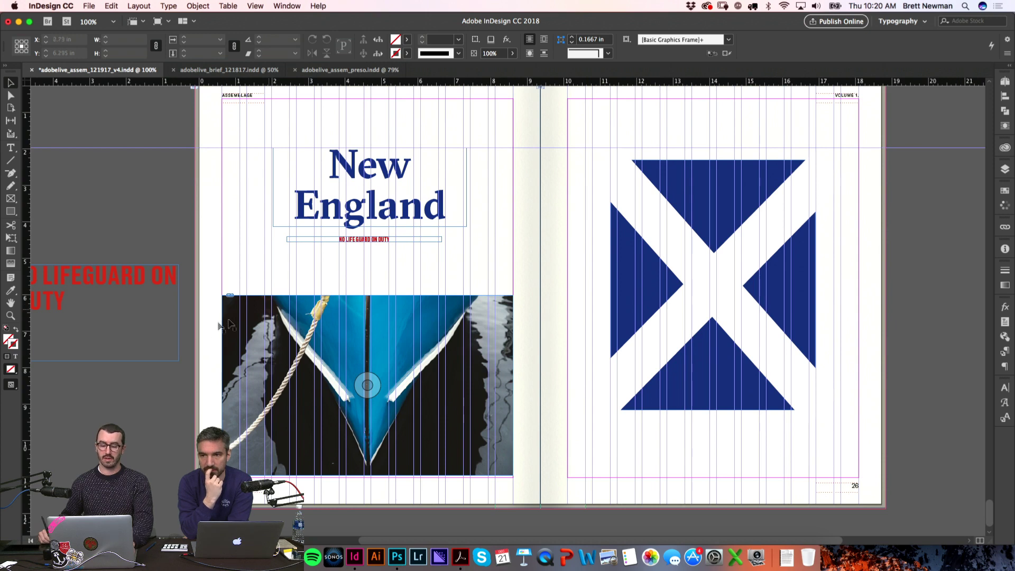
key("w")
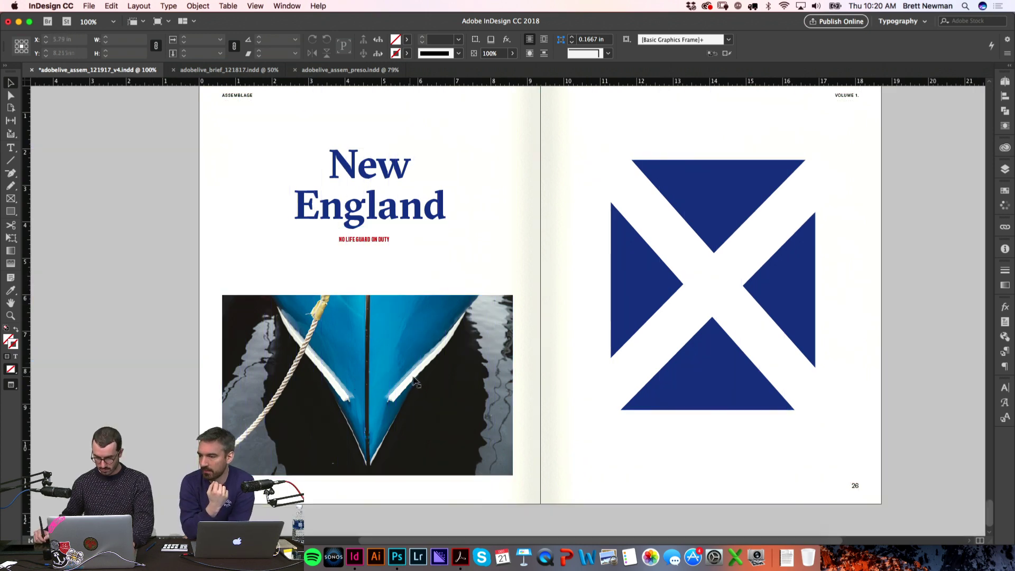
key("w")
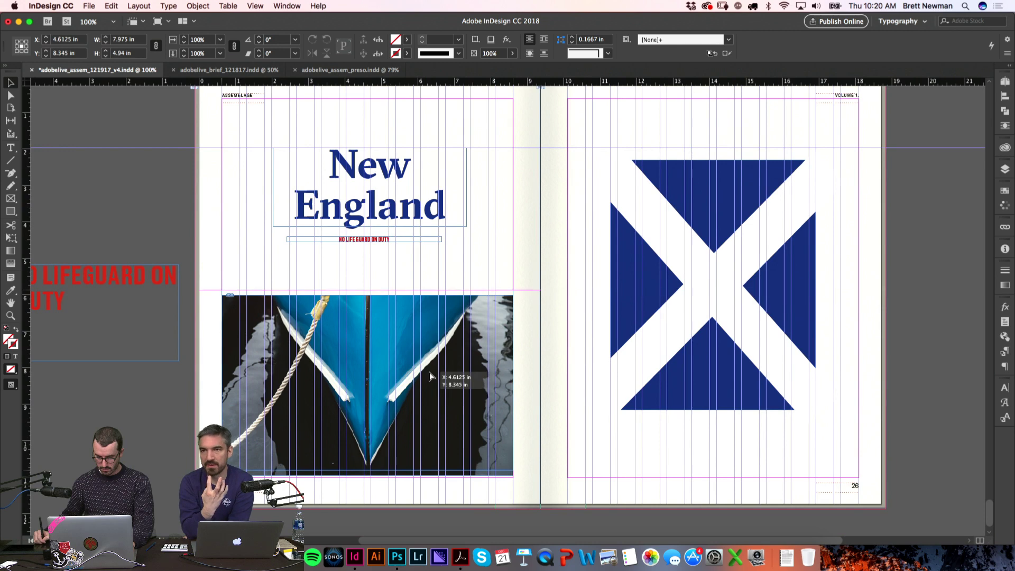
Step: Nudge the boat photo up and extend its bottom edge to the page margin
left_click_drag(431, 381, 431, 376)
key("w")
left_click(370, 465)
key("w")
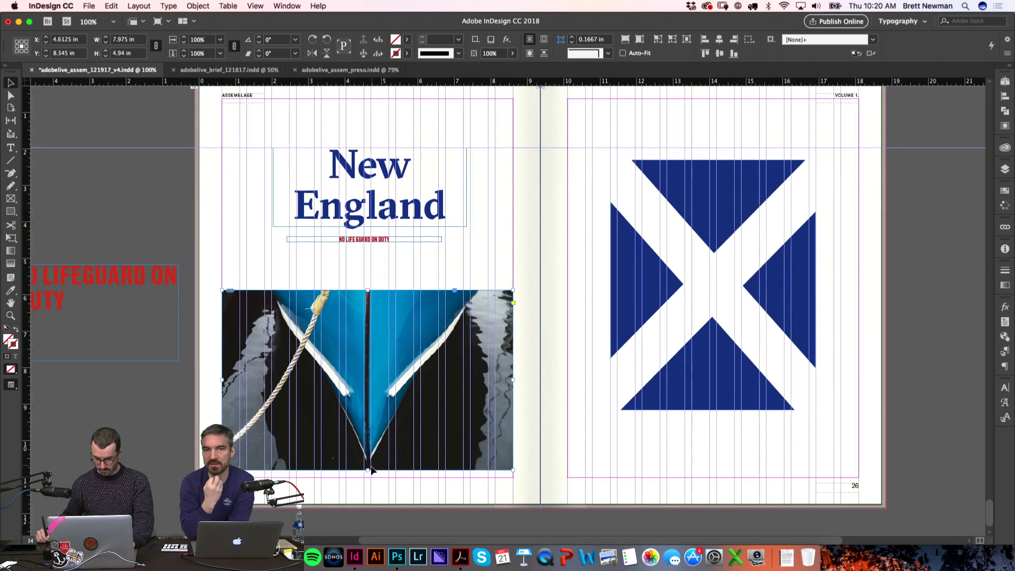
left_click_drag(368, 471, 369, 478)
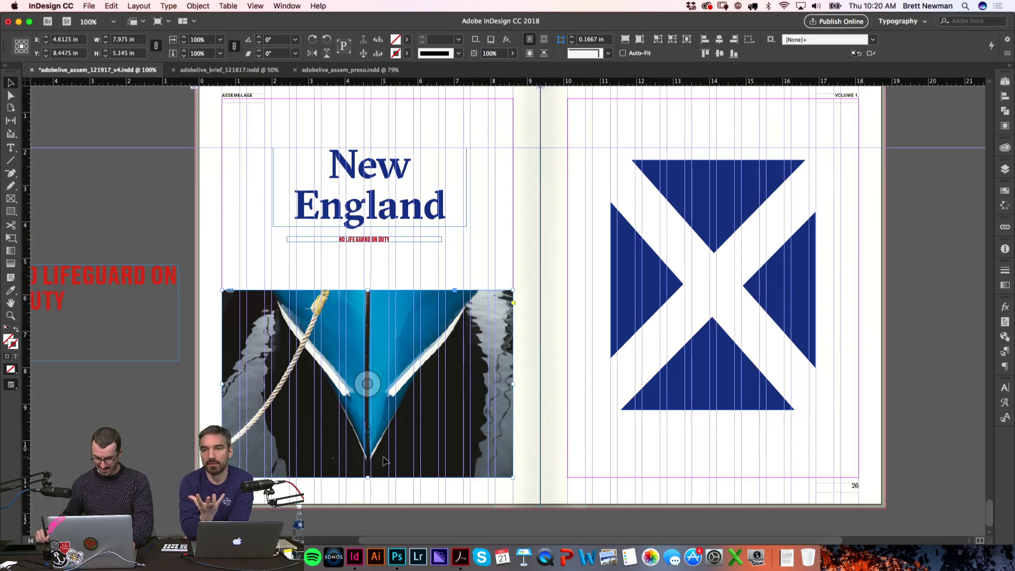
left_click(172, 396)
key("w")
left_click_drag(582, 252, 568, 248)
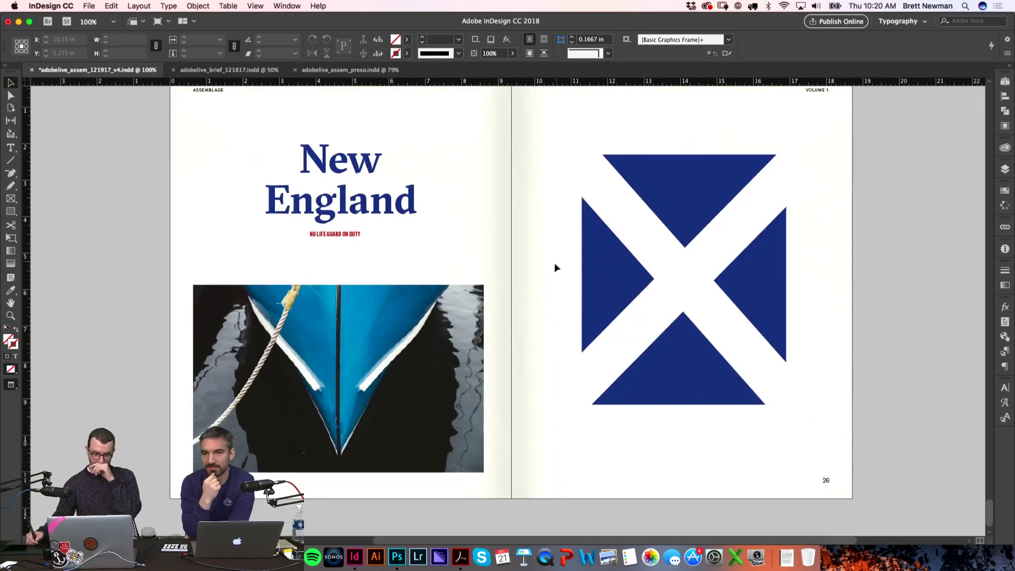
key("w")
left_click(138, 271)
Step: Zoom in on the NO LIFE GUARD ON DUTY tagline and save the document
scroll(370, 318, "left", 3)
scroll(370, 318, "up", 10)
scroll(370, 332, "down", 15)
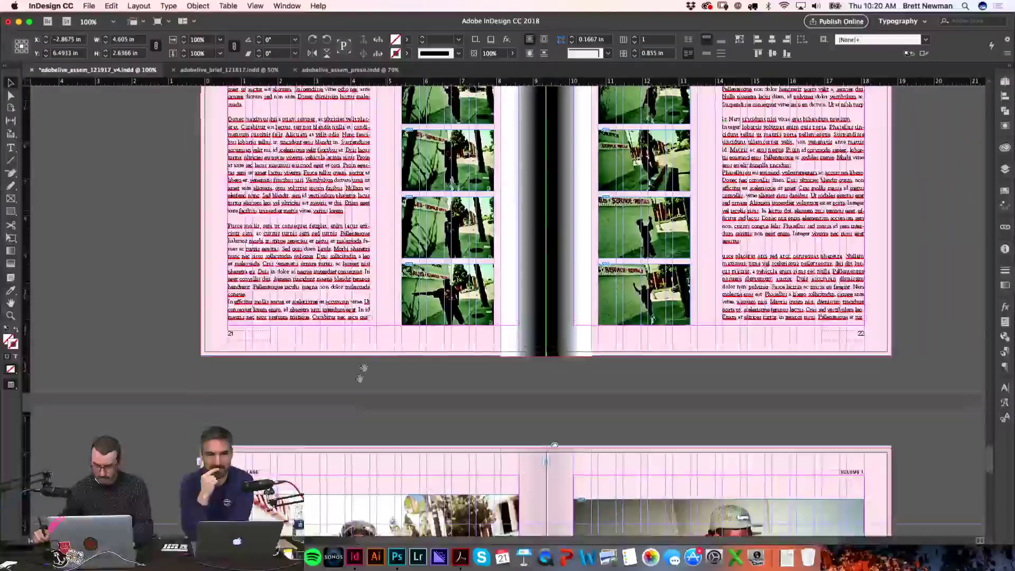
scroll(484, 343, "up", 3)
scroll(484, 344, "up", 15)
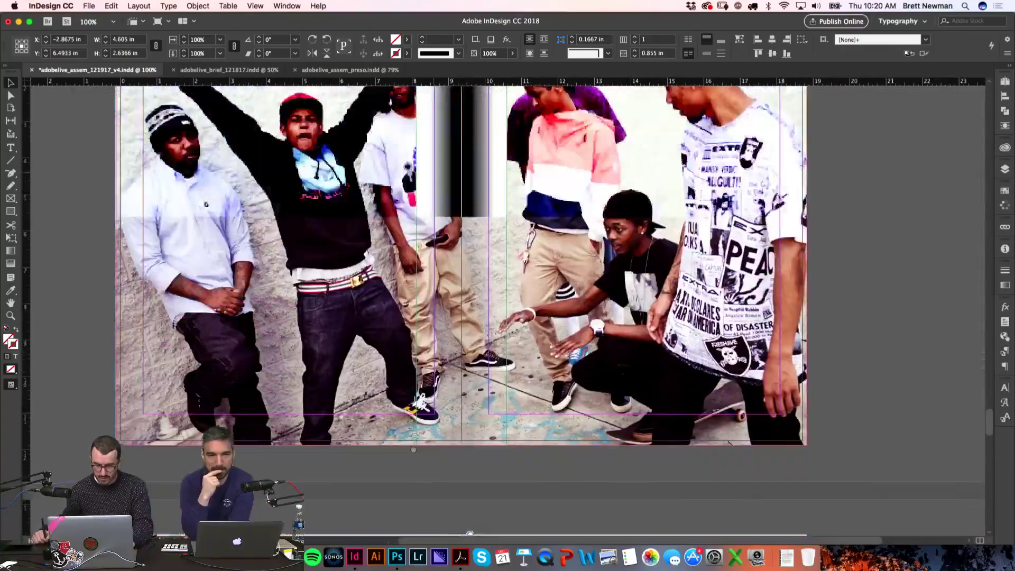
scroll(545, 354, "up", 10)
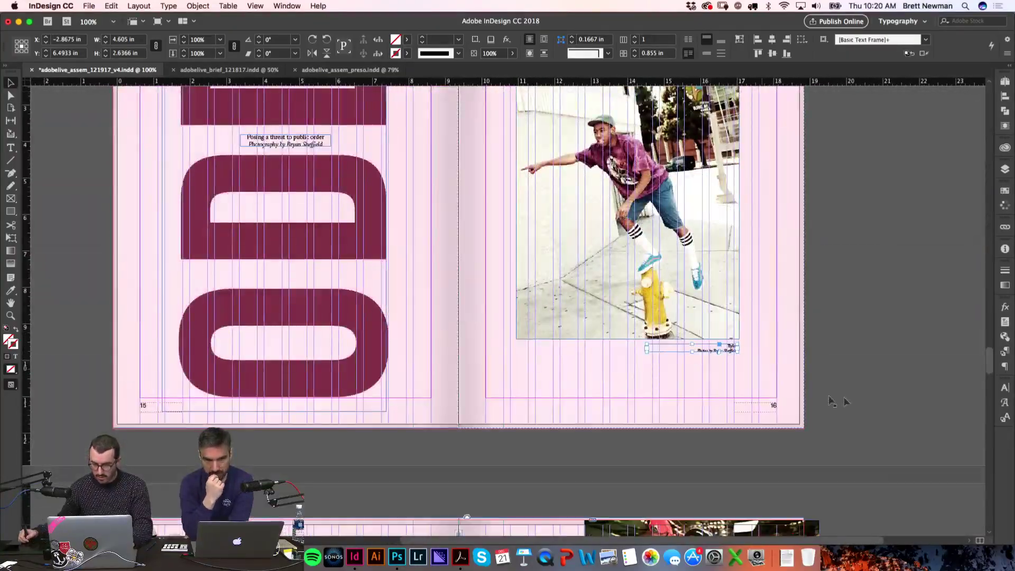
left_click_drag(987, 364, 979, 512)
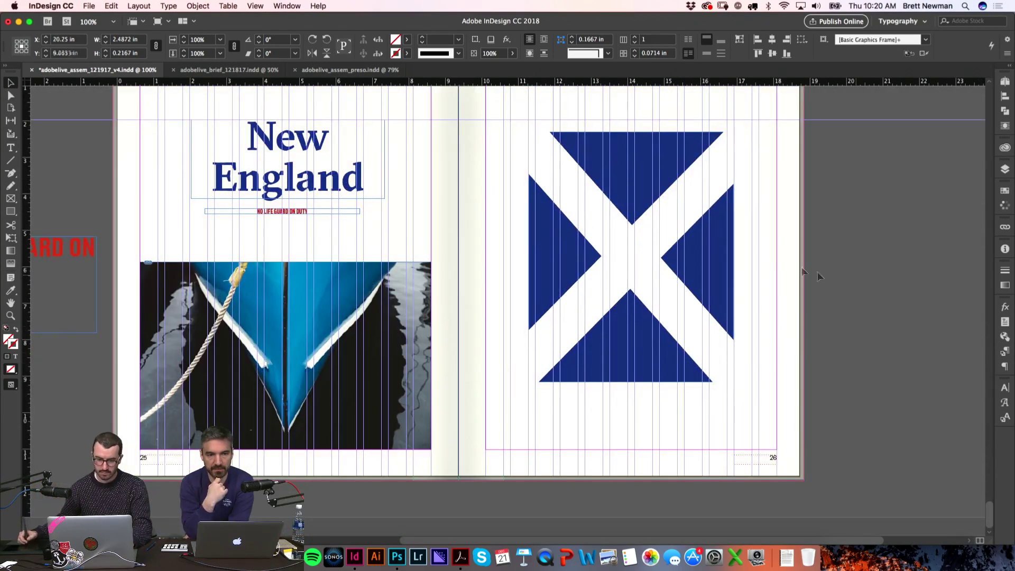
key("z")
left_click_drag(216, 188, 471, 311)
scroll(467, 251, "left", 5)
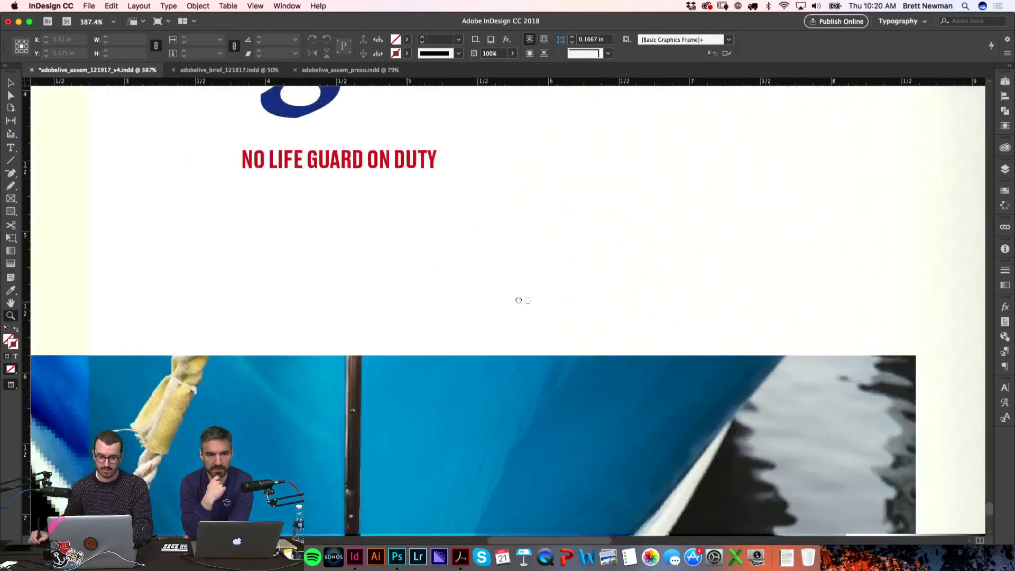
key("super+s")
Step: Paste the photo credit frame, centre its text and colour it with the red swatch
key("super+v")
key("Return")
key("super+a")
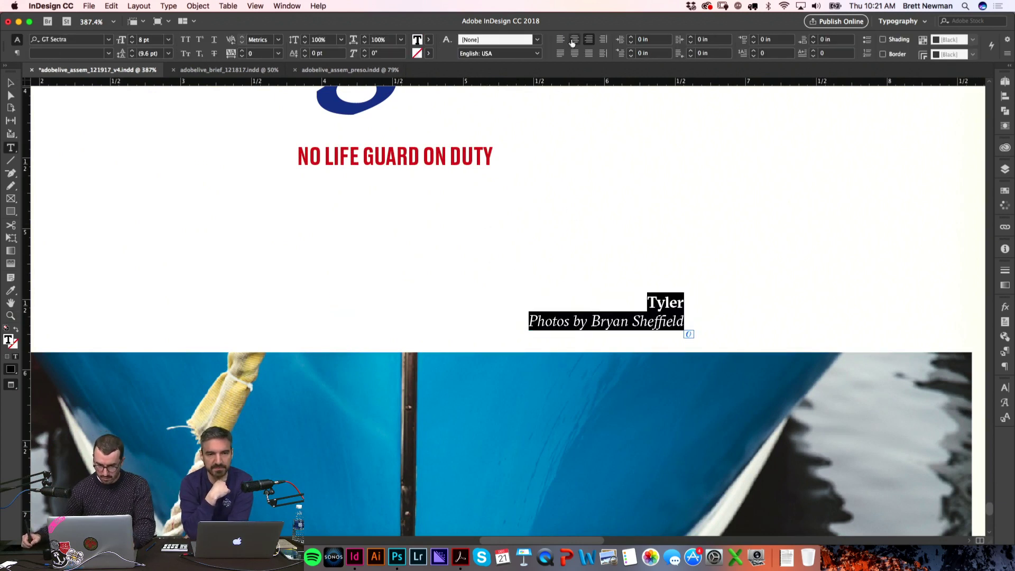
left_click(575, 39)
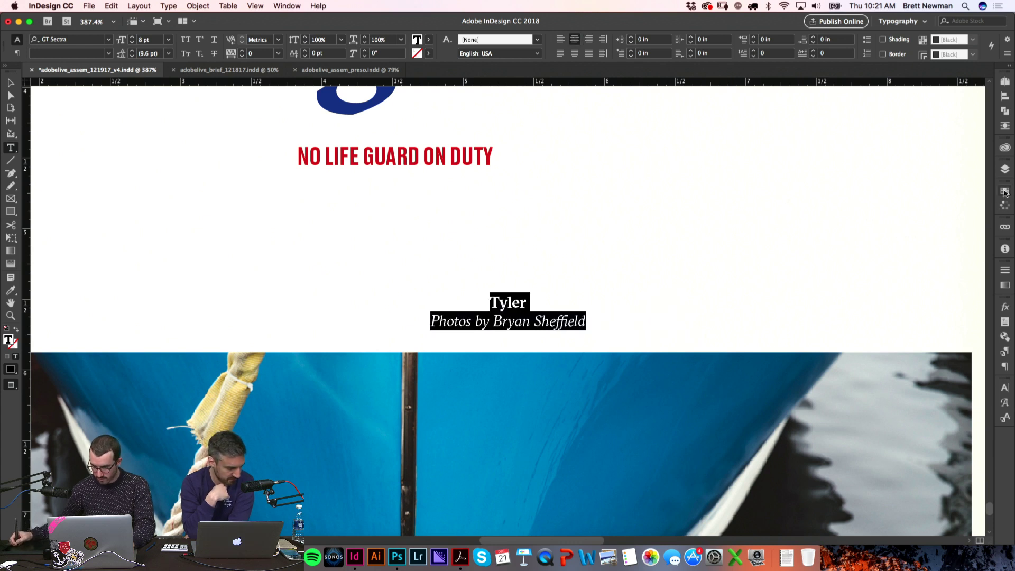
left_click(1005, 190)
left_click(837, 301)
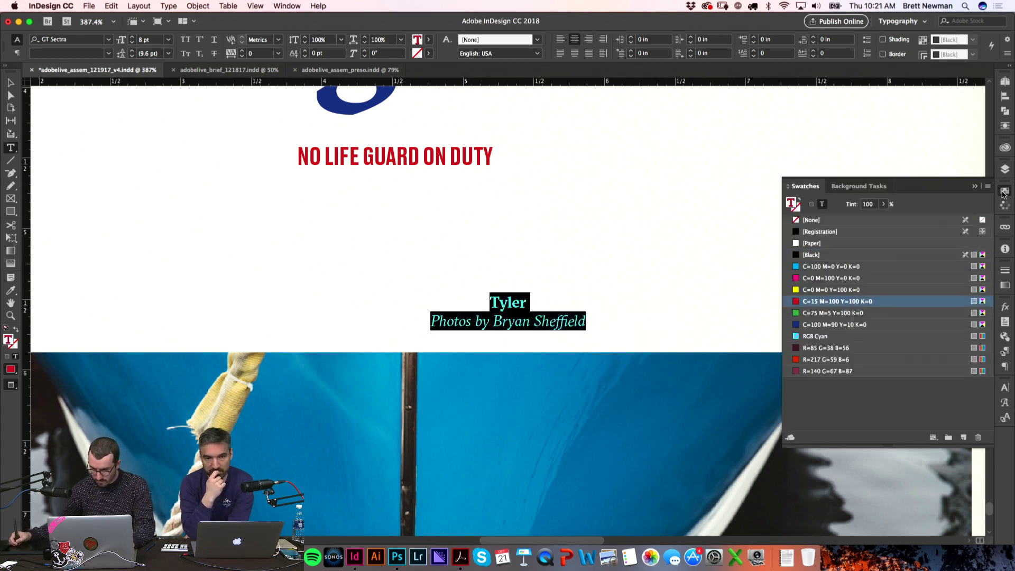
left_click(707, 238)
Step: Delete the credit's top line and retype the photographer's name after 'Photos by'
double_click(509, 302)
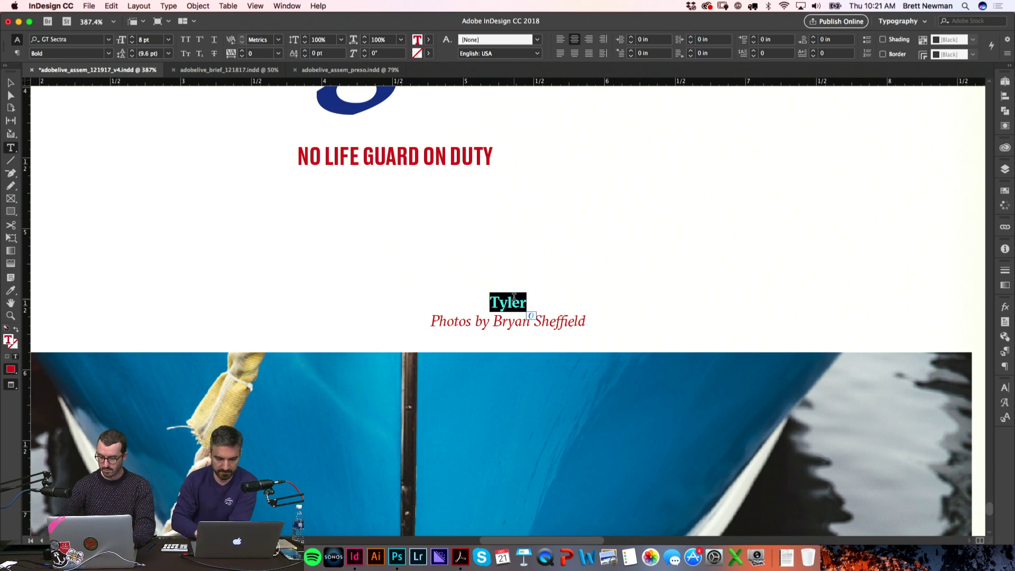
key("BackSpace")
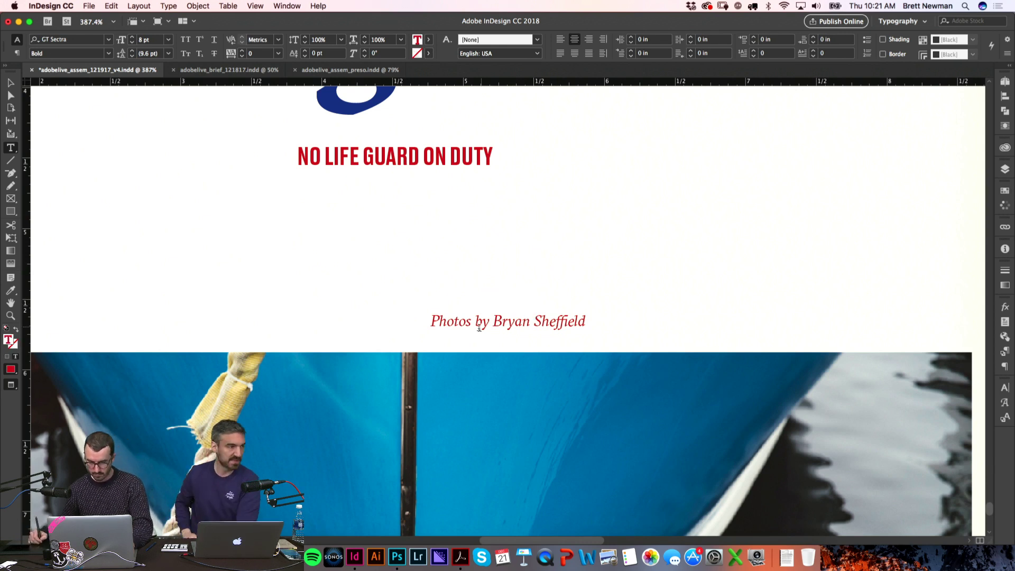
left_click_drag(495, 322, 594, 311)
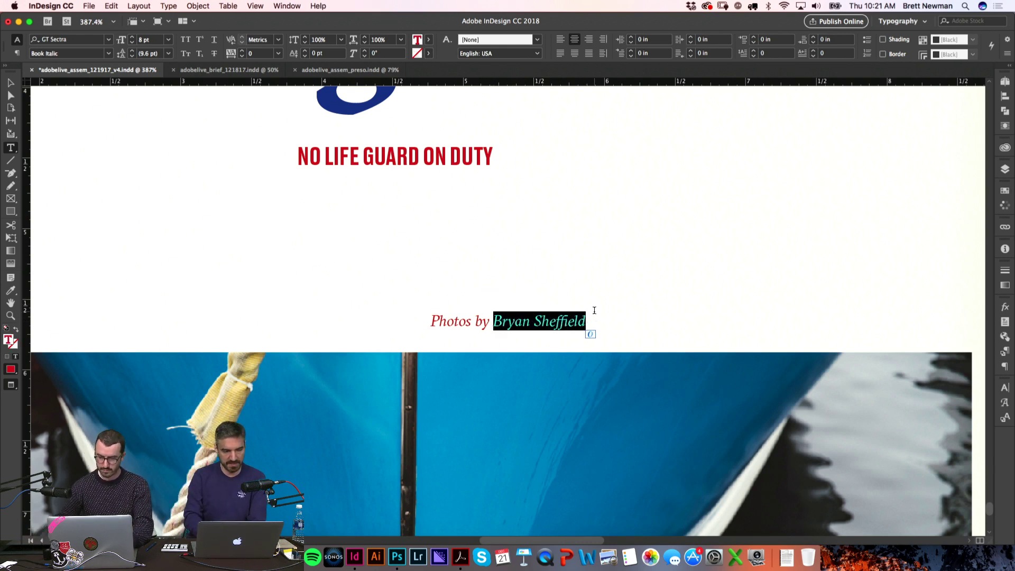
type("KEN")
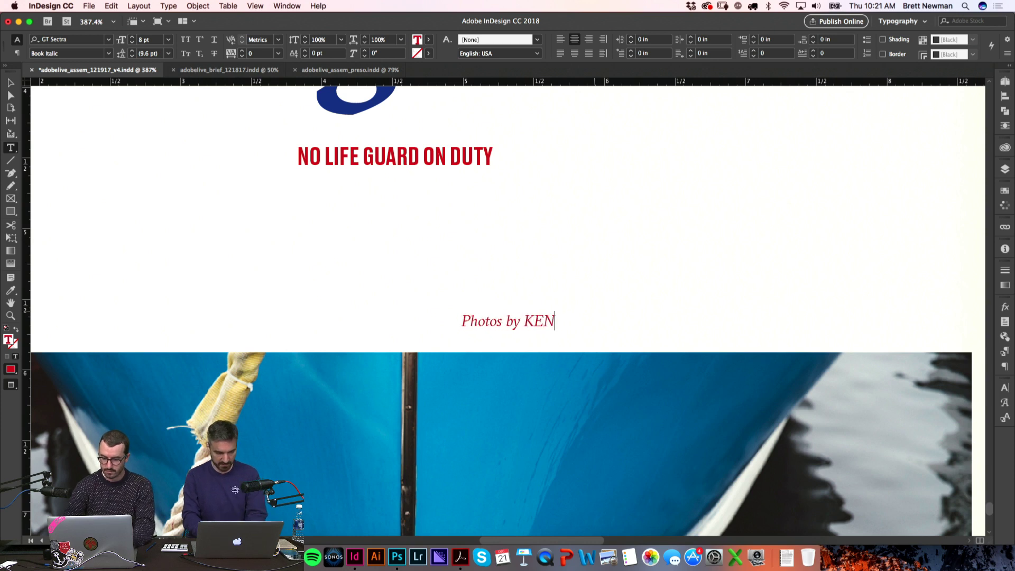
key("BackSpace")
key("BackSpace")
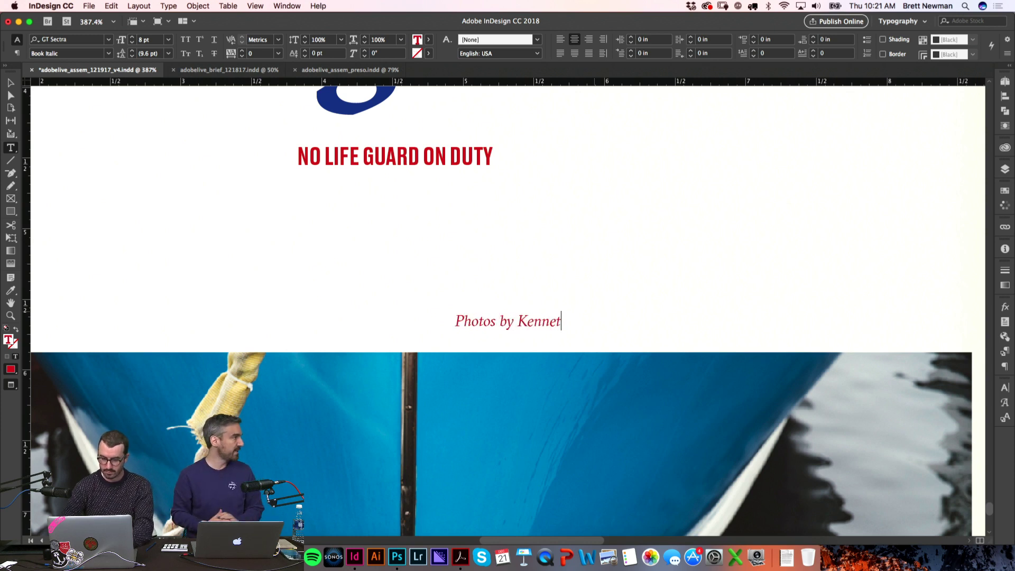
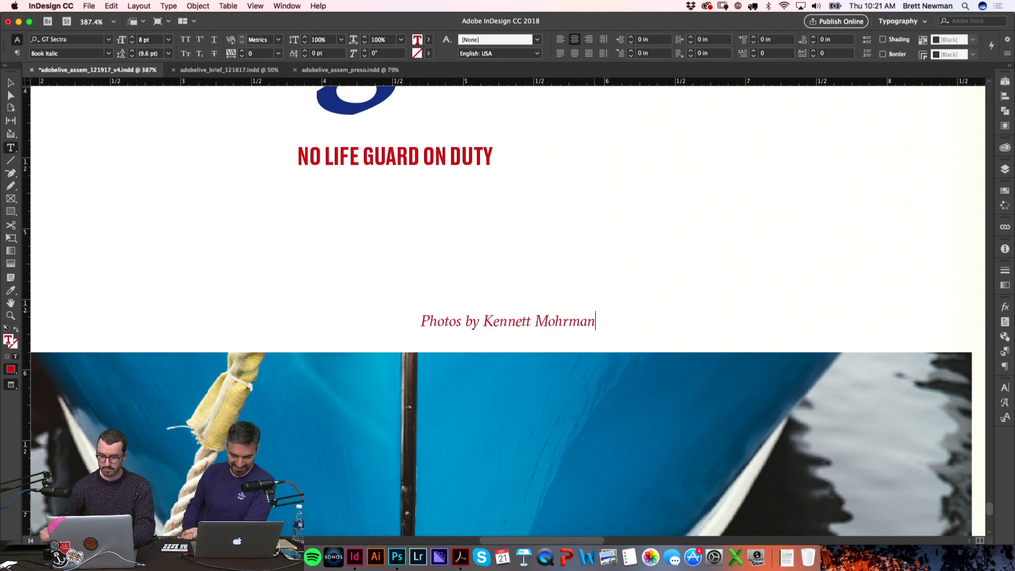
key("Escape")
Step: Move the credit frame up beneath the pull quote
key("w")
left_click_drag(428, 265, 418, 230)
key("w")
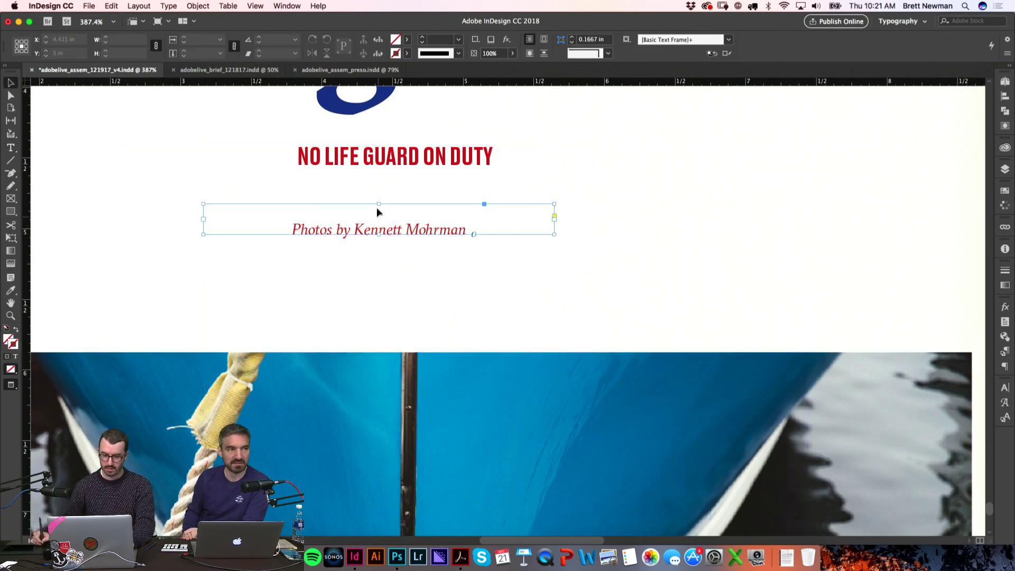
left_click(386, 292)
Step: Centre the credit under the pull quote and break it onto two lines after 'Photos by'
key("super+alt+0")
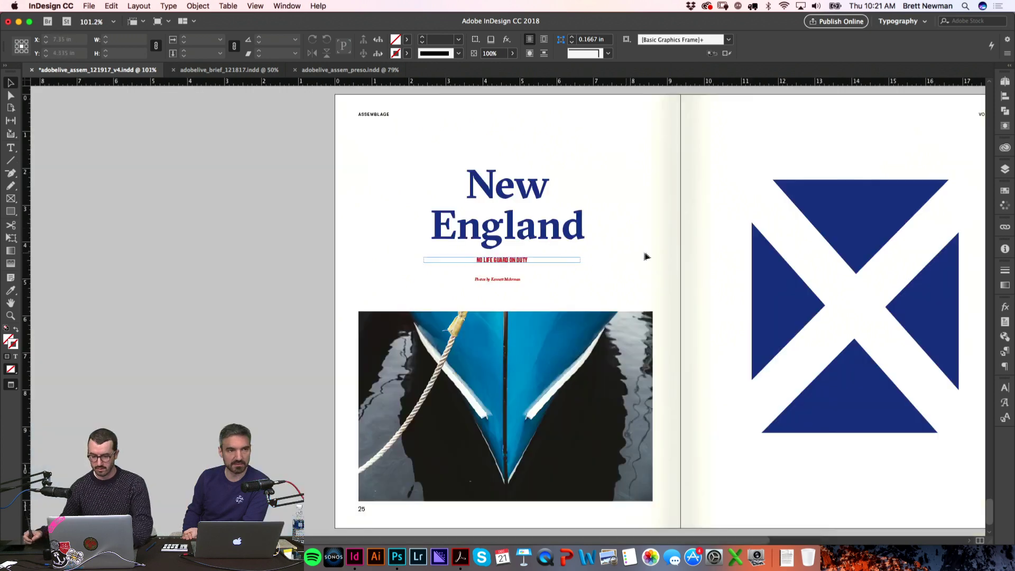
key("super+space")
left_click_drag(389, 201, 677, 340)
left_click_drag(423, 342, 437, 328)
double_click(380, 324)
key("shift+super+End")
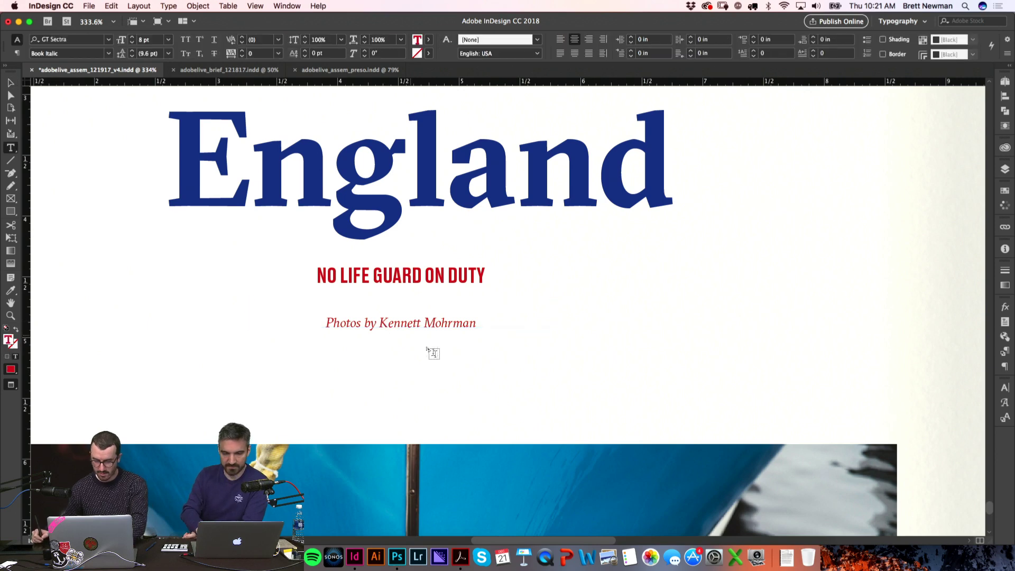
key("BackSpace")
key("Escape")
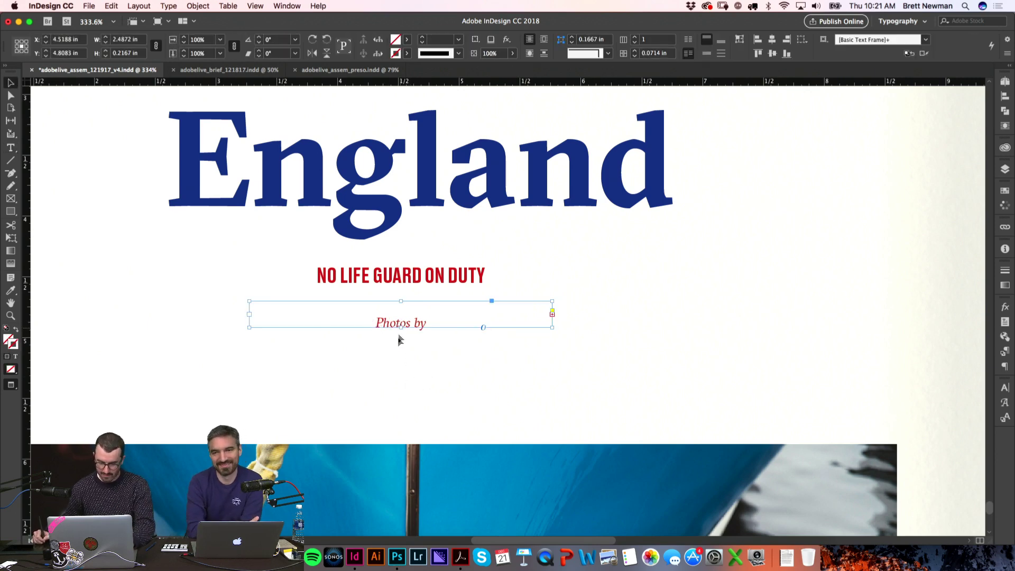
key("super+z")
left_click(619, 303)
Step: Move the two-line credit and the NO LIFE GUARD ON DUTY line slightly lower
scroll(668, 340, "up", 3)
scroll(669, 340, "left", 3)
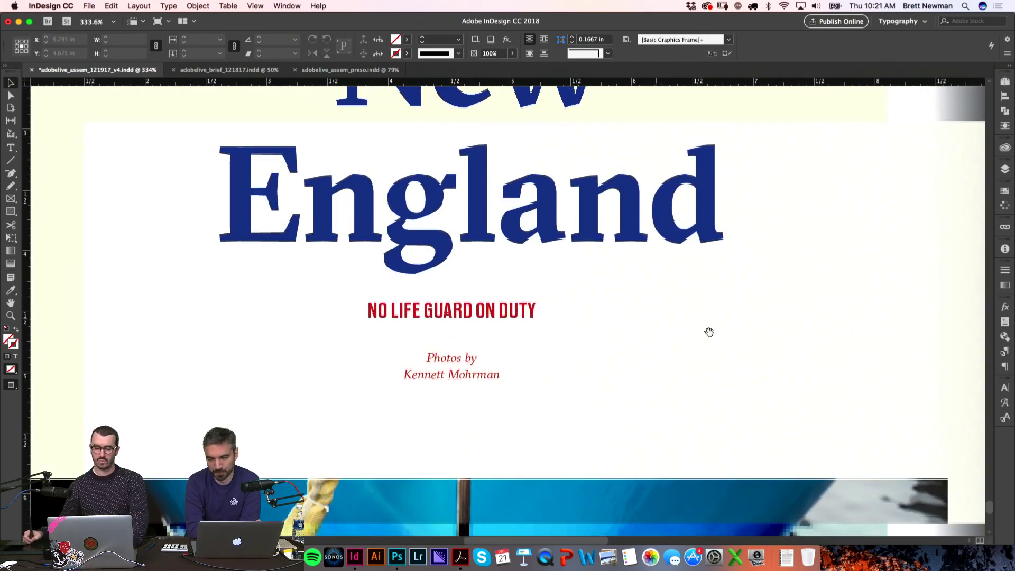
left_click(468, 373)
left_click_drag(468, 374, 469, 389)
left_click(680, 311)
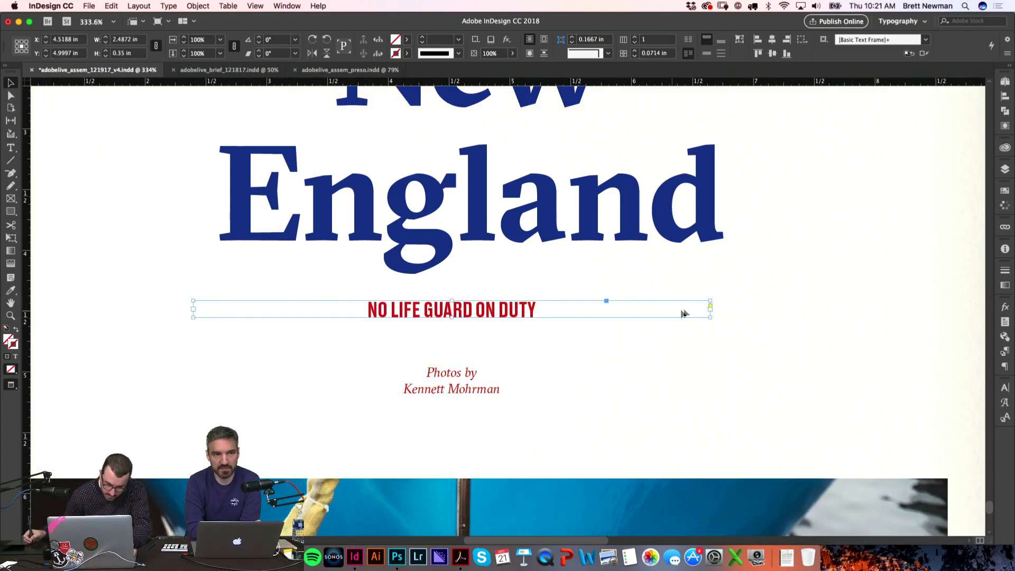
left_click_drag(522, 315, 523, 327)
left_click(677, 405)
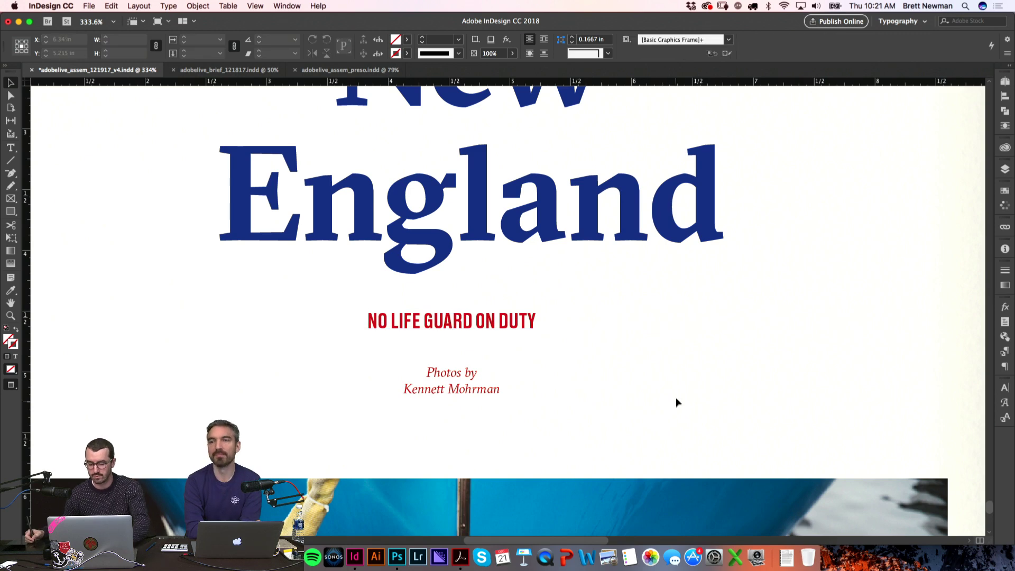
key("super+0")
Step: Fit the pull quote frame to its text and centre it under the New England title
key("z")
left_click_drag(249, 204, 624, 342)
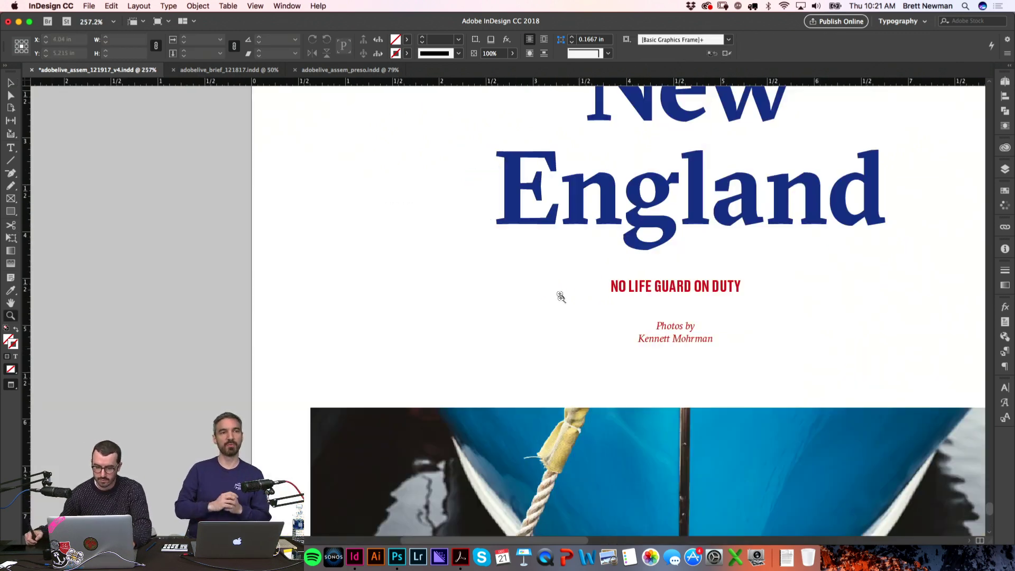
key("v")
left_click(683, 290)
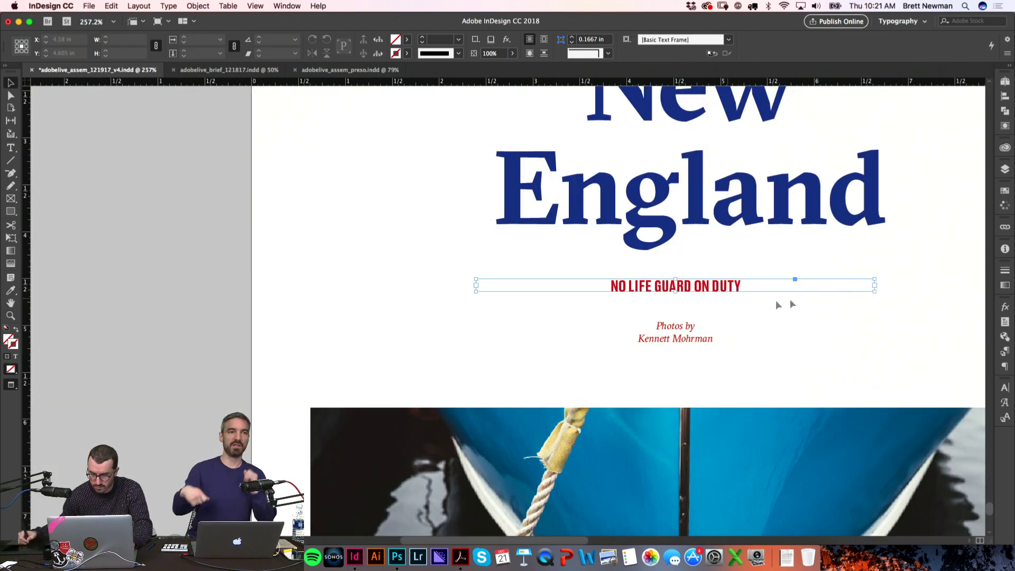
double_click(876, 292)
left_click_drag(603, 287, 774, 294)
key("e")
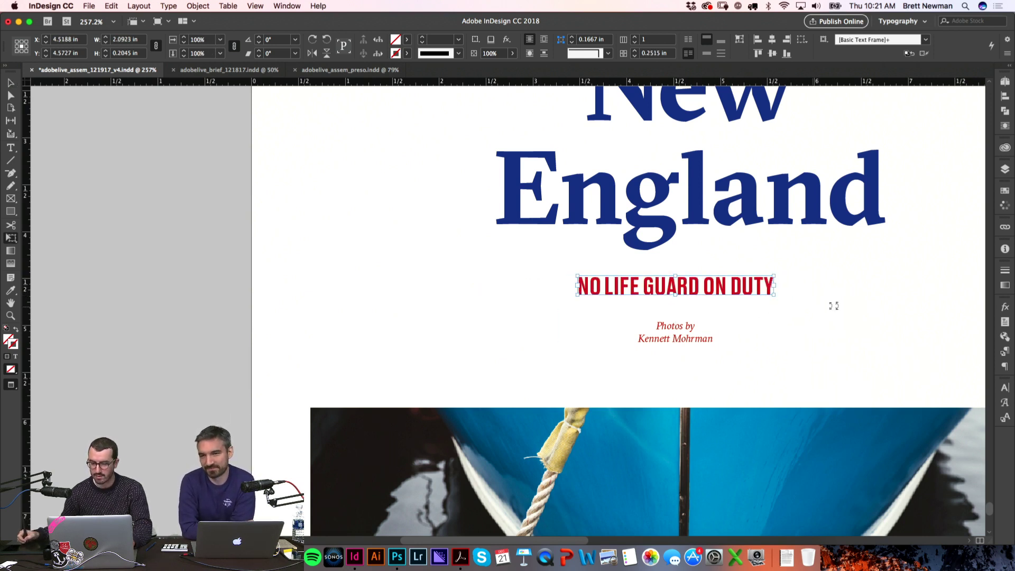
key("v")
left_click(850, 301)
Step: Nudge the two-line credit slightly lower and fit the spread in view
left_click_drag(850, 302, 655, 231)
key("super+space")
left_click_drag(349, 176, 605, 335)
left_click_drag(470, 384, 472, 392)
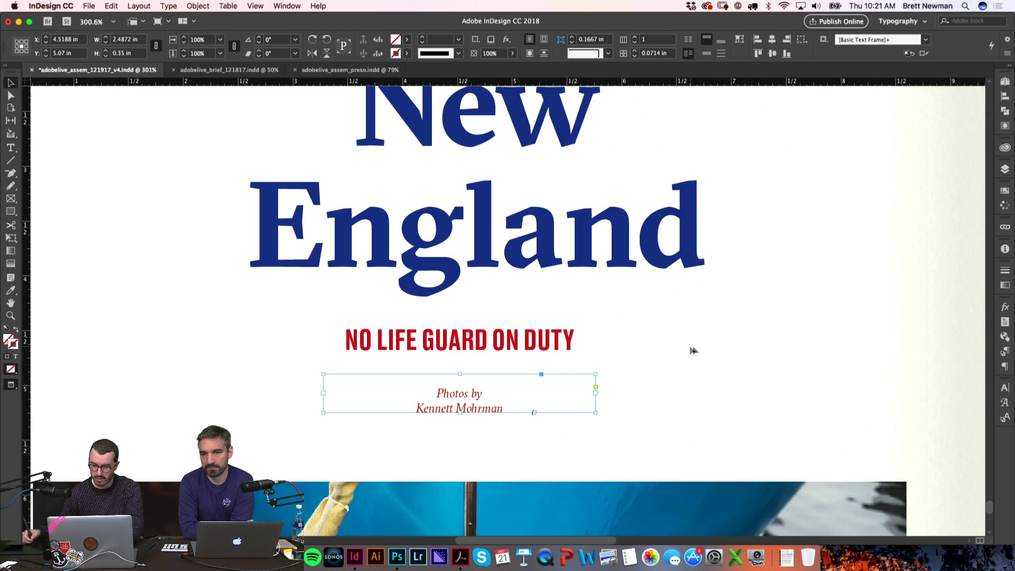
key("super+1")
left_click(192, 329)
scroll(510, 240, "right", 3)
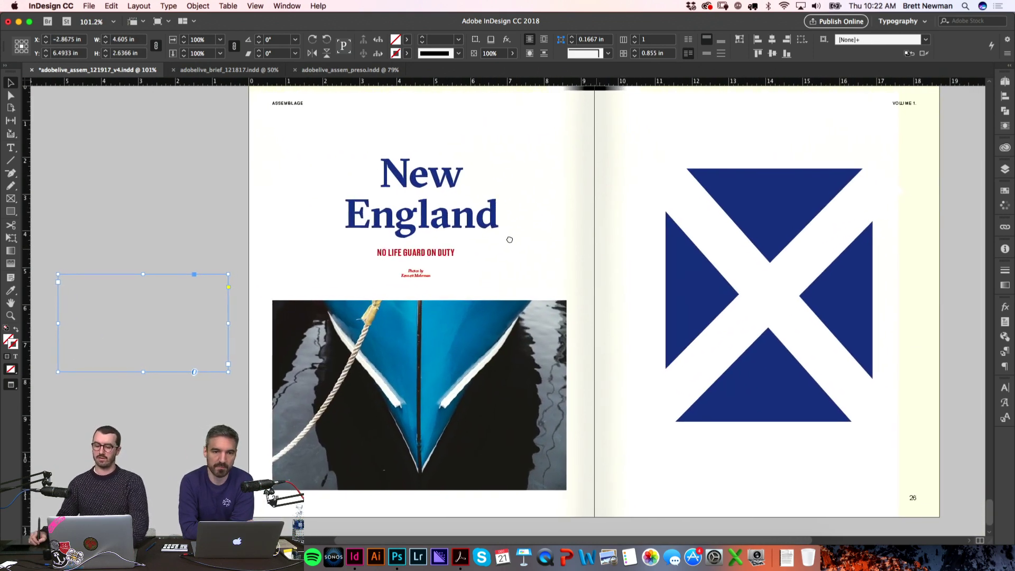
Step: Move the flag artwork slightly higher on page 26
key("w")
left_click(650, 173)
left_click_drag(826, 189, 827, 177)
key("w")
scroll(760, 271, "down", 2)
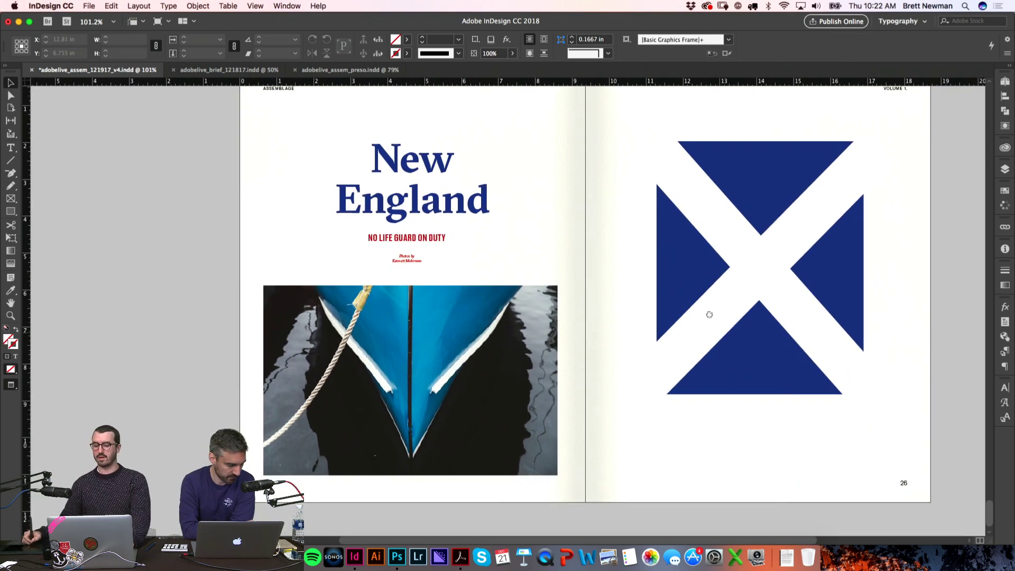
Step: Place a copy of the red credit frame at the bottom of page 26
left_click(175, 274)
left_click_drag(410, 256, 775, 465)
key("w")
key("z")
left_click_drag(674, 415, 836, 453)
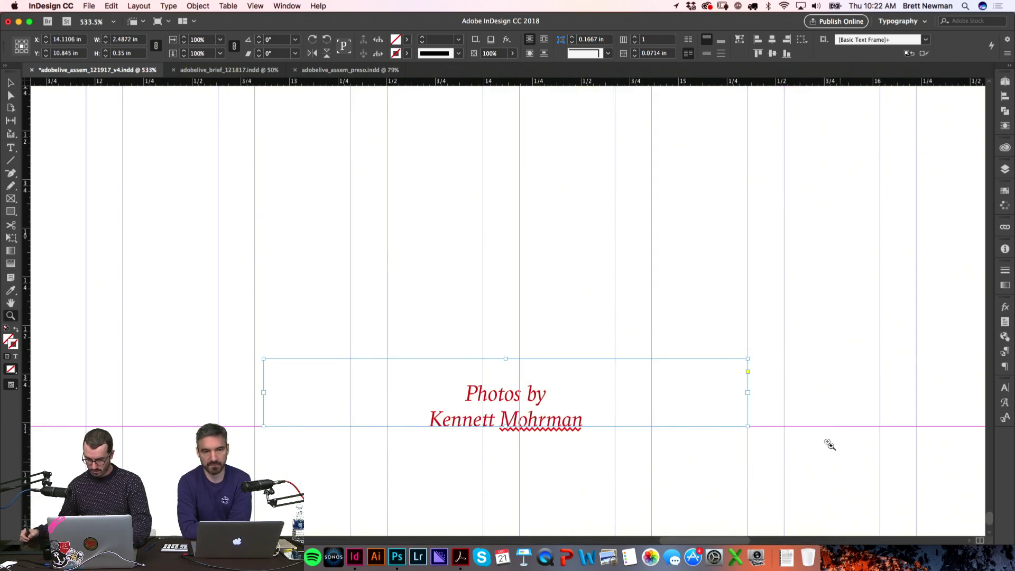
Step: Replace the copied credit's 'Photos by' line with 'Fake Flag'
double_click(483, 392)
double_click(483, 392)
left_click(539, 389)
left_click_drag(549, 392, 462, 383)
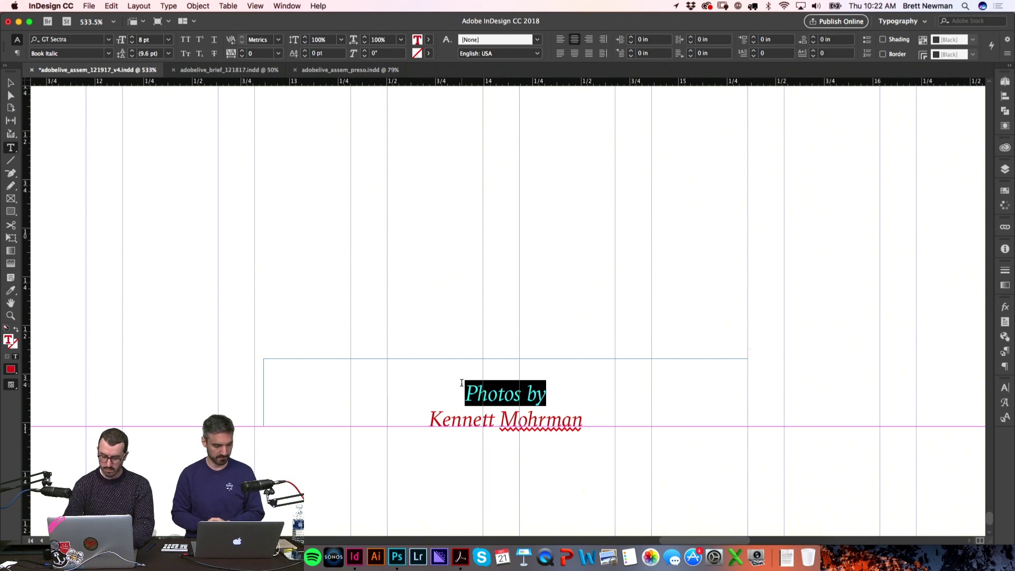
type("Fake Flag")
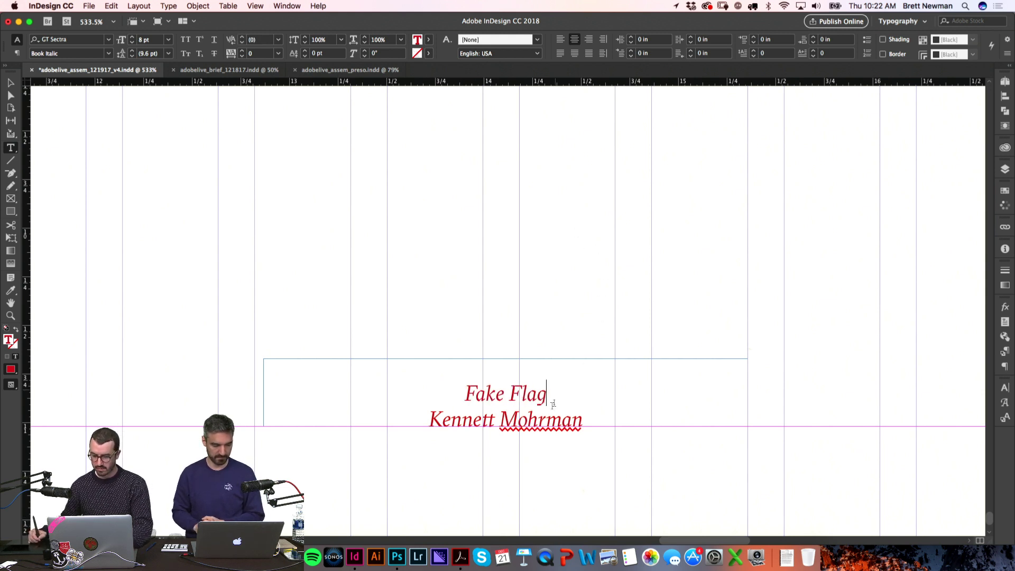
Step: Replace the name line with 'By' and the flag designer's name, fixing a capitalisation typo
triple_click(579, 426)
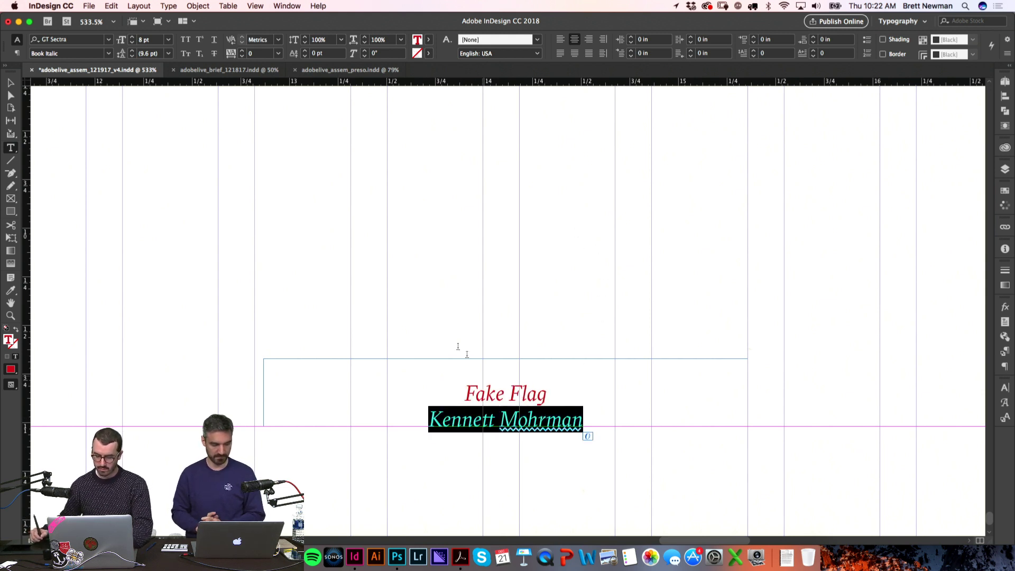
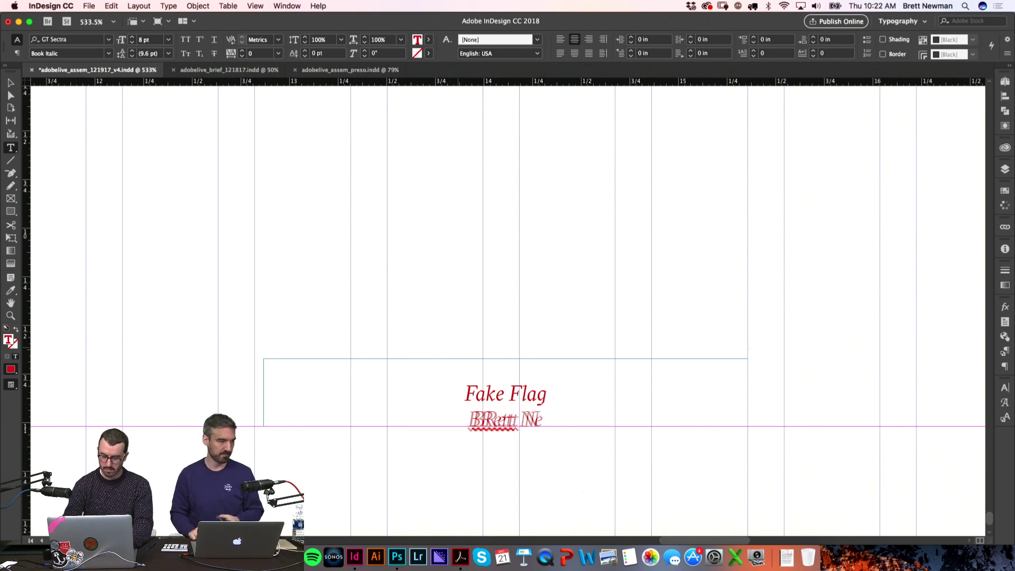
left_click(467, 420)
key("BackSpace")
type("r")
left_click(446, 419)
type("By")
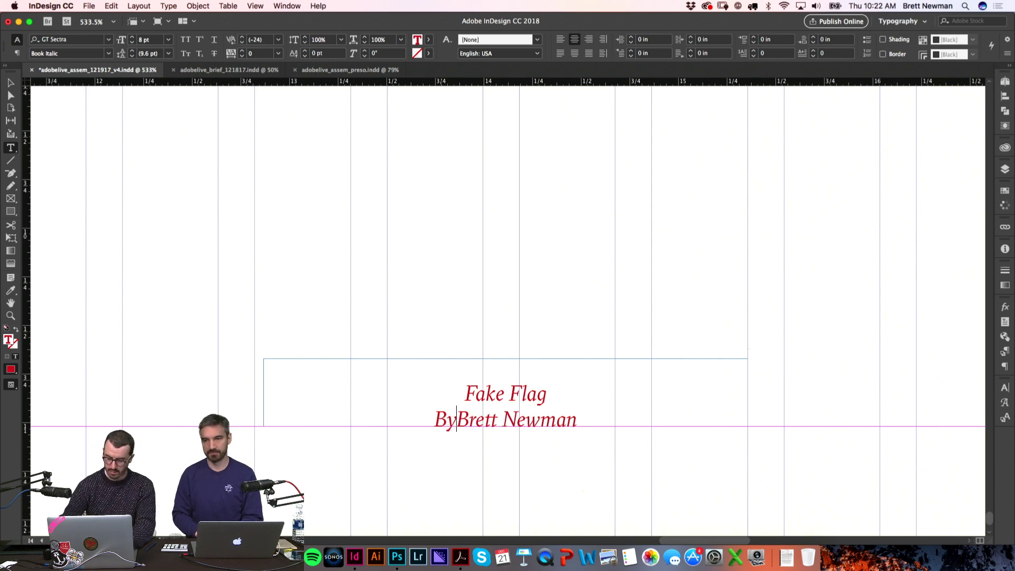
Step: Zoom out to the whole of page 26 and select the flag graphic's frame
key("super+0")
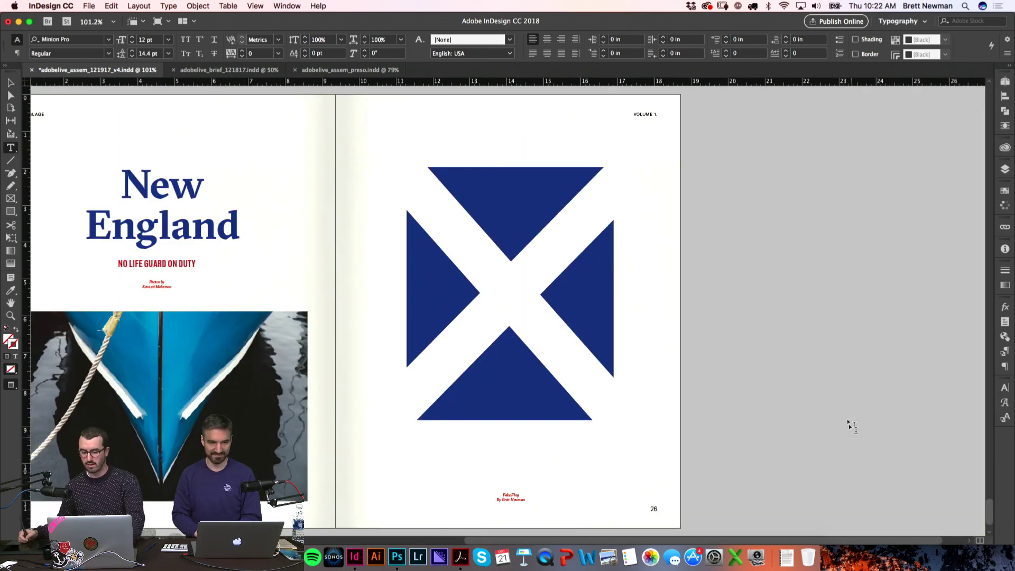
scroll(822, 307, "left", 5)
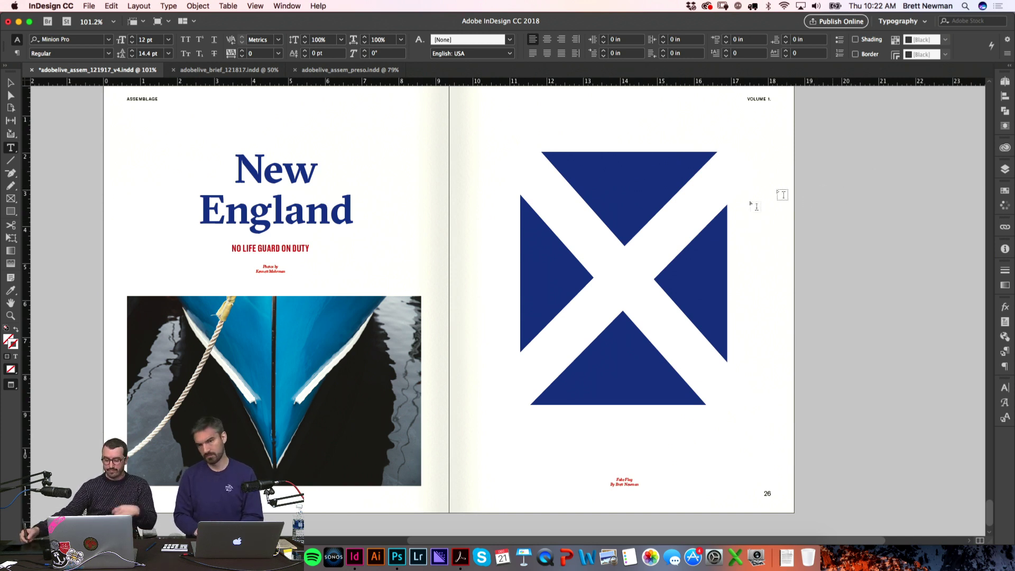
key("Escape")
left_click_drag(835, 411, 514, 143)
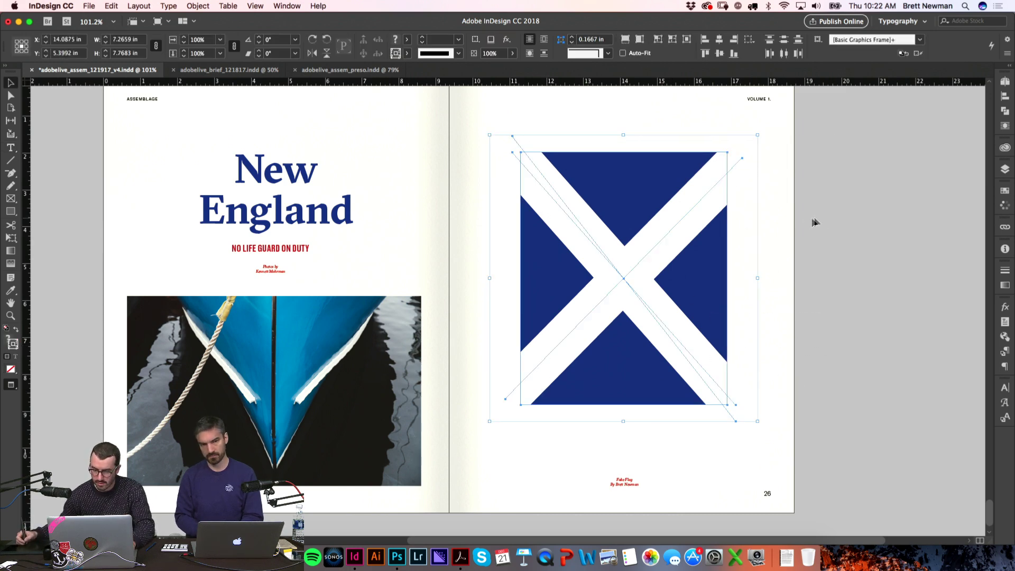
Step: Shrink the flag proportionally to about 4.5 inches wide and move it higher on page 26
key("e")
left_click_drag(756, 137, 534, 194)
key("v")
left_click_drag(656, 241, 656, 210)
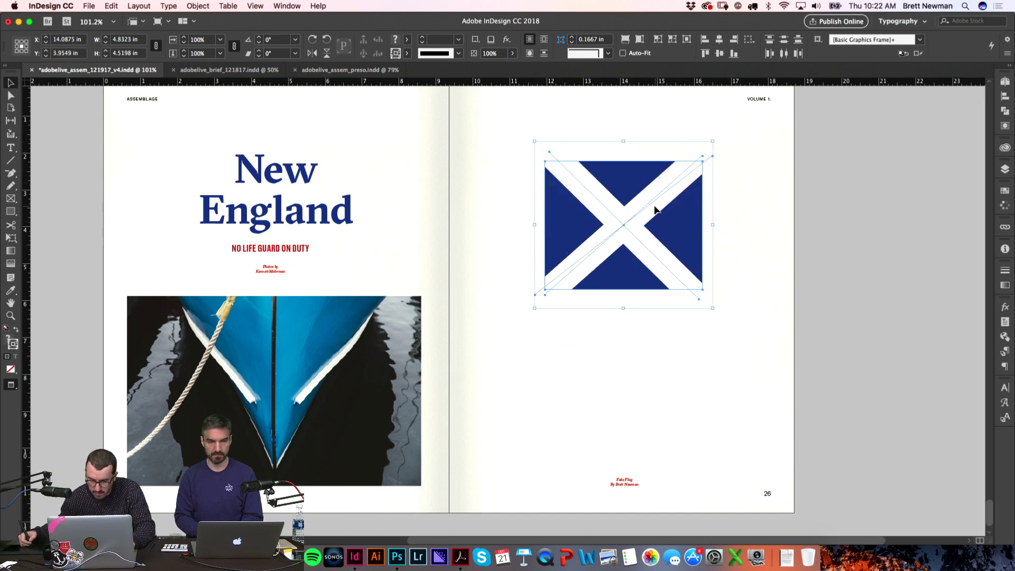
left_click(834, 182)
Step: Nudge the flag a little higher on page 26, checking it in clean preview
key("w")
left_click(634, 205)
key("w")
left_click_drag(634, 205, 630, 200)
key("w")
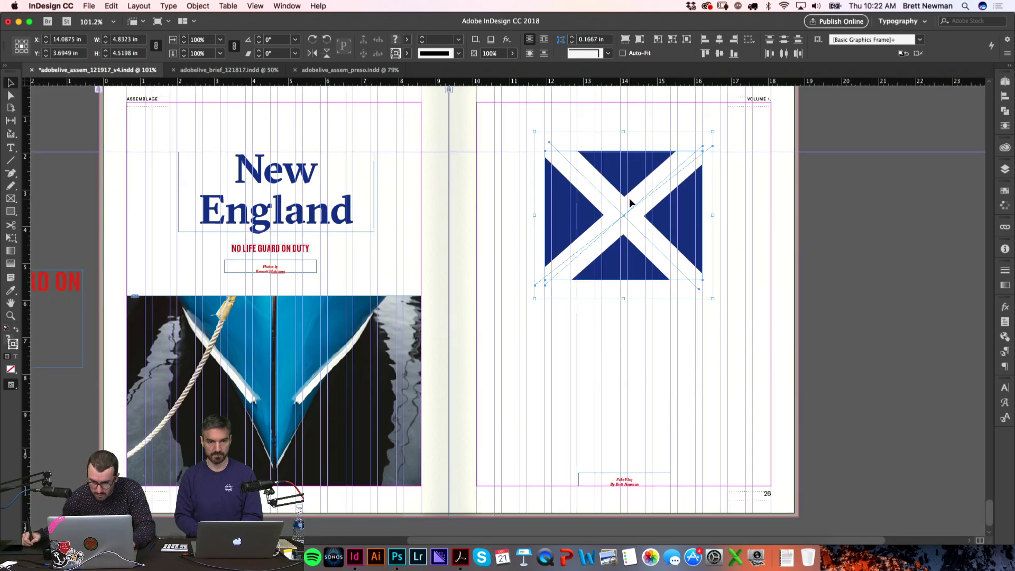
left_click(814, 193)
key("w")
left_click_drag(844, 249, 872, 247)
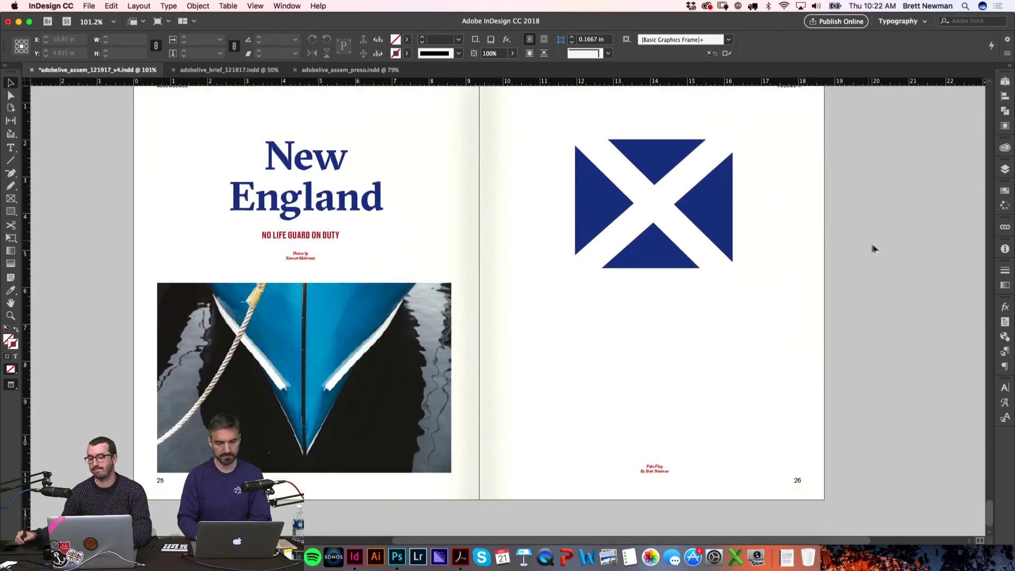
Step: Move the flag and its Fake Flag caption off page 26 onto the pasteboard
left_click_drag(893, 289, 511, 170)
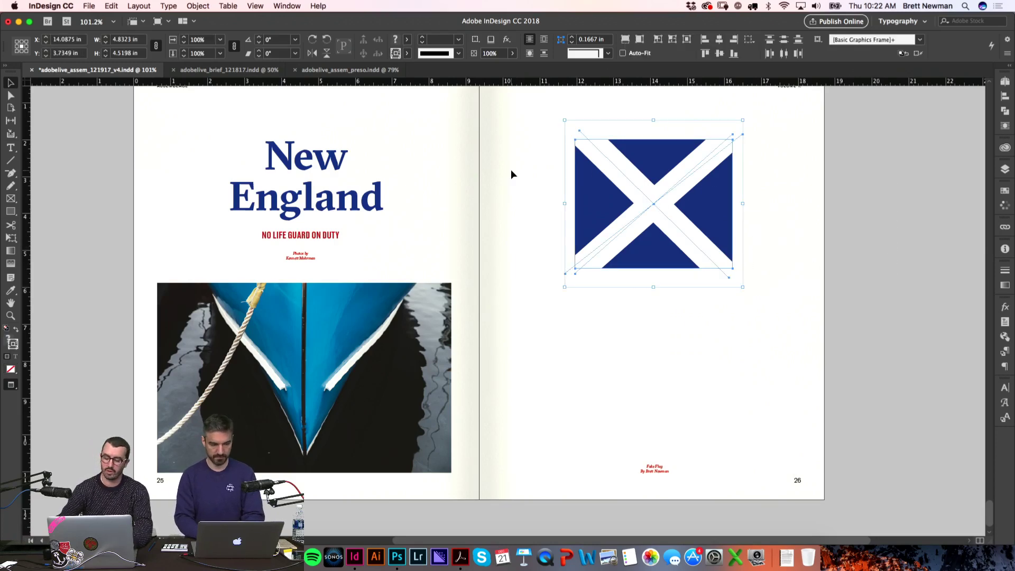
left_click_drag(815, 225, 757, 239)
key("w")
left_click_drag(621, 227, 907, 225)
left_click(686, 283)
key("w")
left_click_drag(631, 481, 867, 481)
key("w")
Step: Scroll up to the earlier spread with the red 'Landscapes and legendary climbs.' quote
key("super+Tab")
key("Escape")
scroll(485, 183, "up", 15)
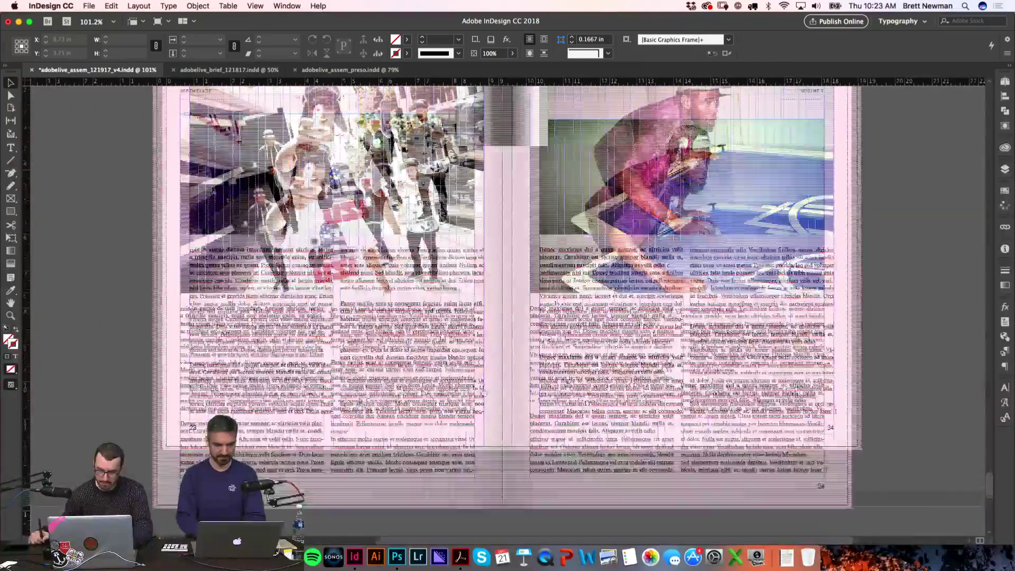
scroll(503, 309, "up", 15)
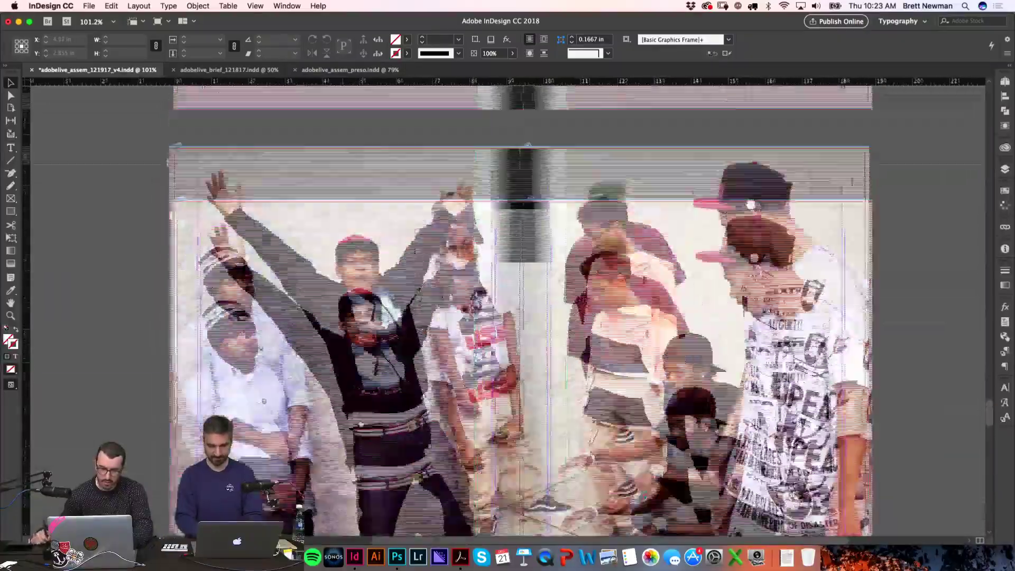
scroll(991, 377, "up", 10)
left_click_drag(991, 377, 918, 271)
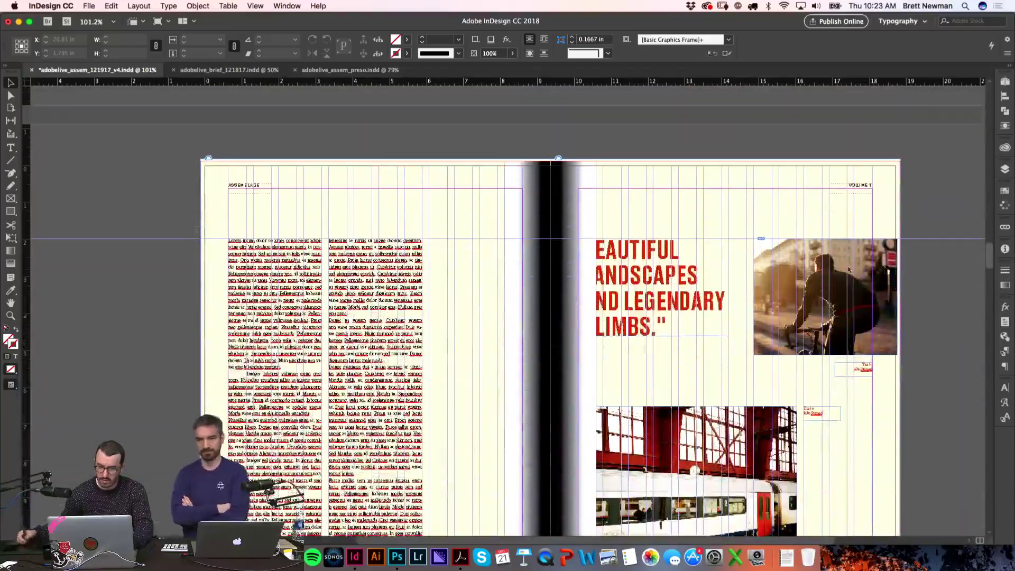
Step: Paste a copy of the earlier body text column onto page 26 and lower its top edge
left_click(312, 301)
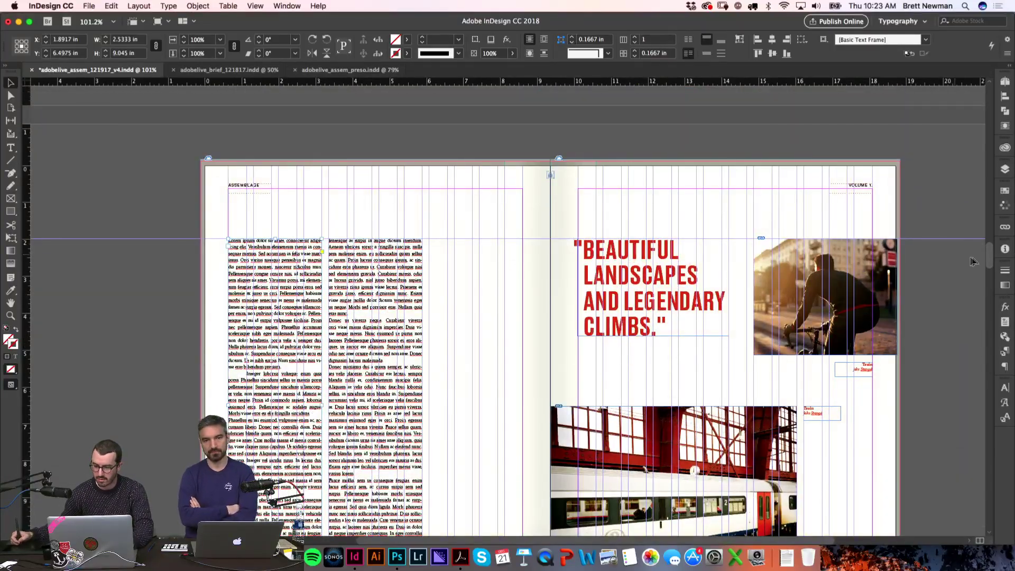
scroll(991, 259, "down", 20)
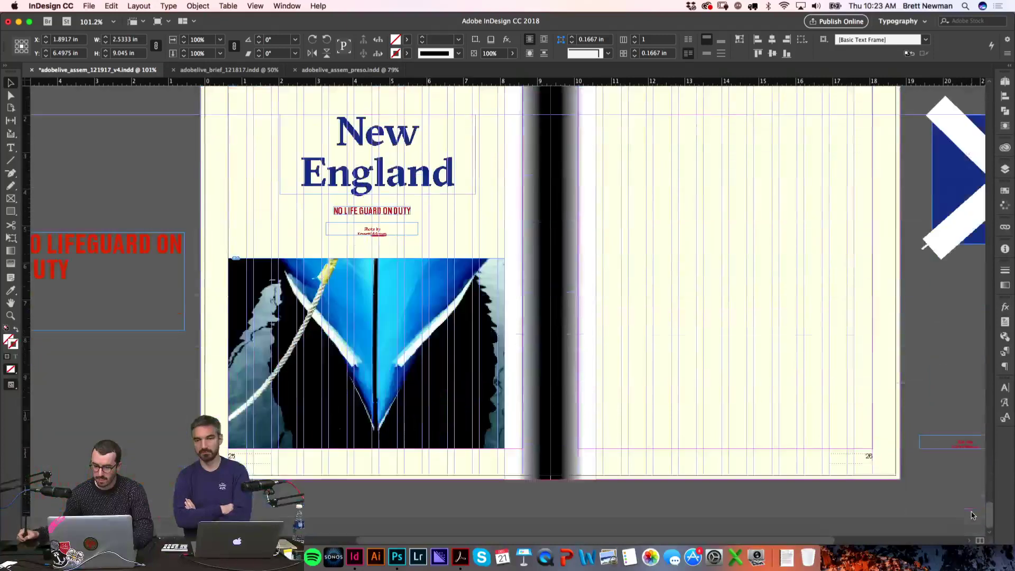
scroll(666, 273, "right", 3)
key("super+v")
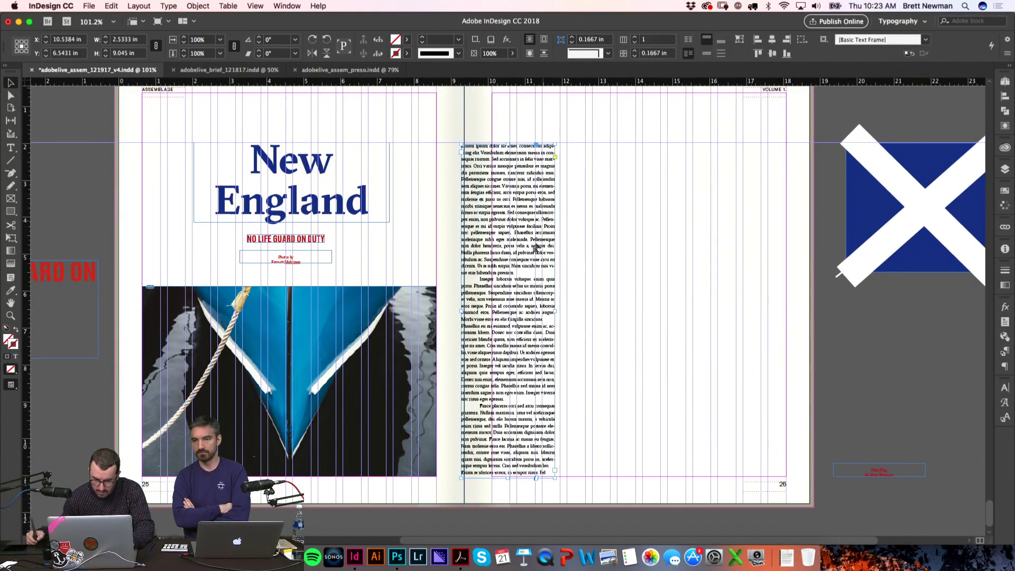
left_click_drag(541, 406, 570, 405)
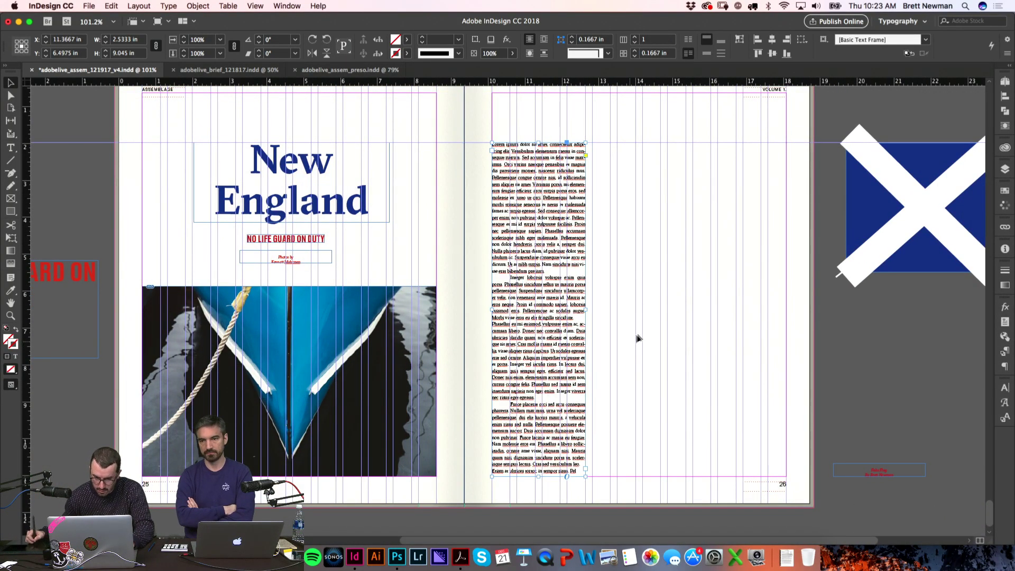
left_click(632, 344)
left_click(552, 151)
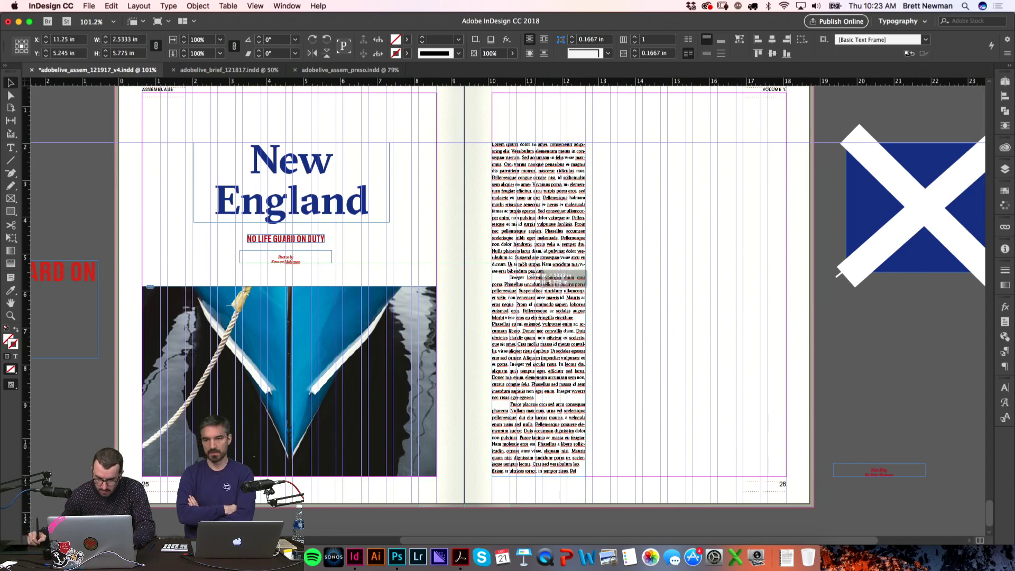
left_click_drag(532, 281, 535, 286)
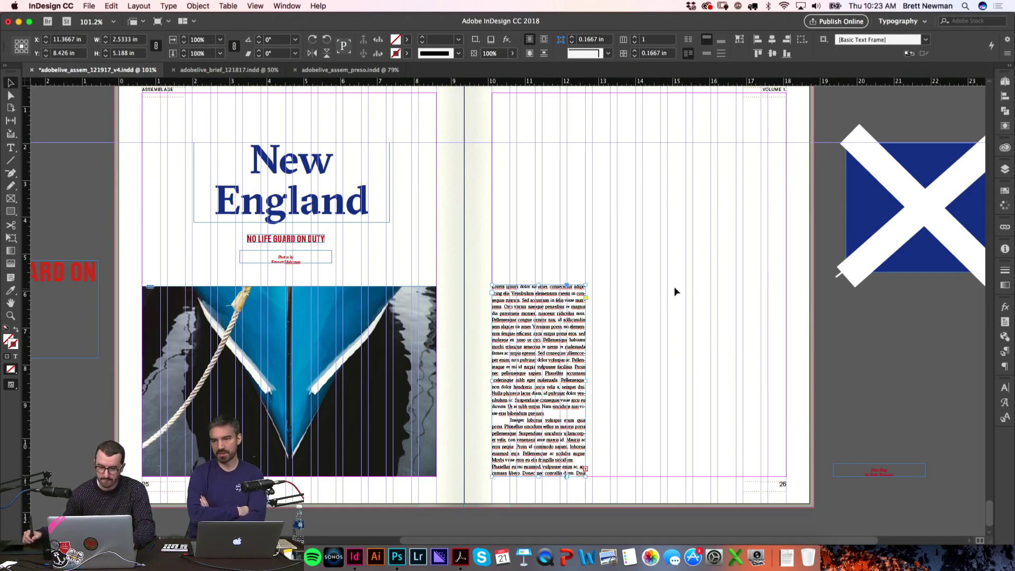
left_click(674, 287)
key("w")
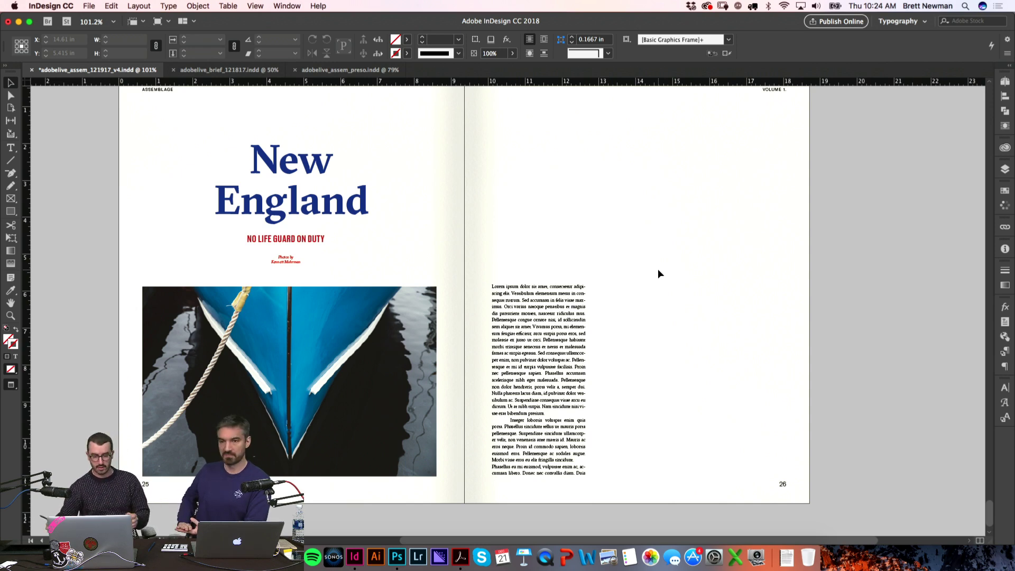
Step: Thread a second body text column beside the first on page 26
key("w")
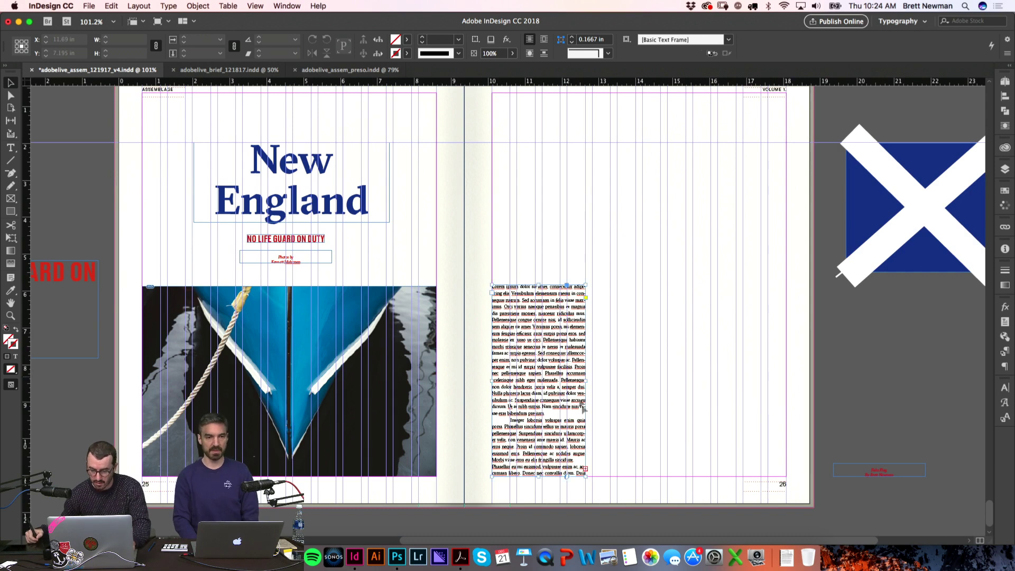
left_click(586, 469)
left_click_drag(592, 285, 686, 476)
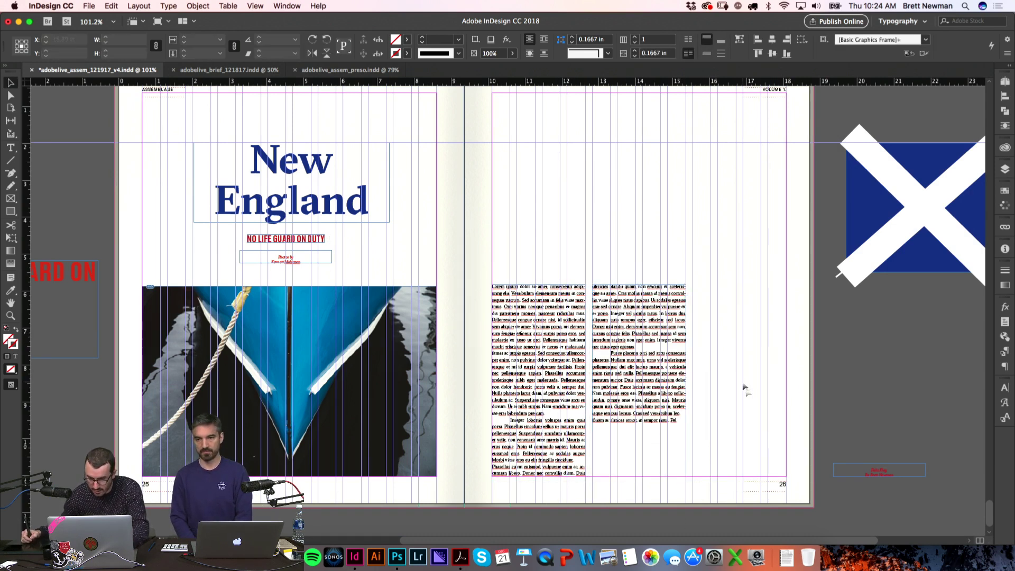
key("w")
key("z")
left_click_drag(465, 246, 780, 484)
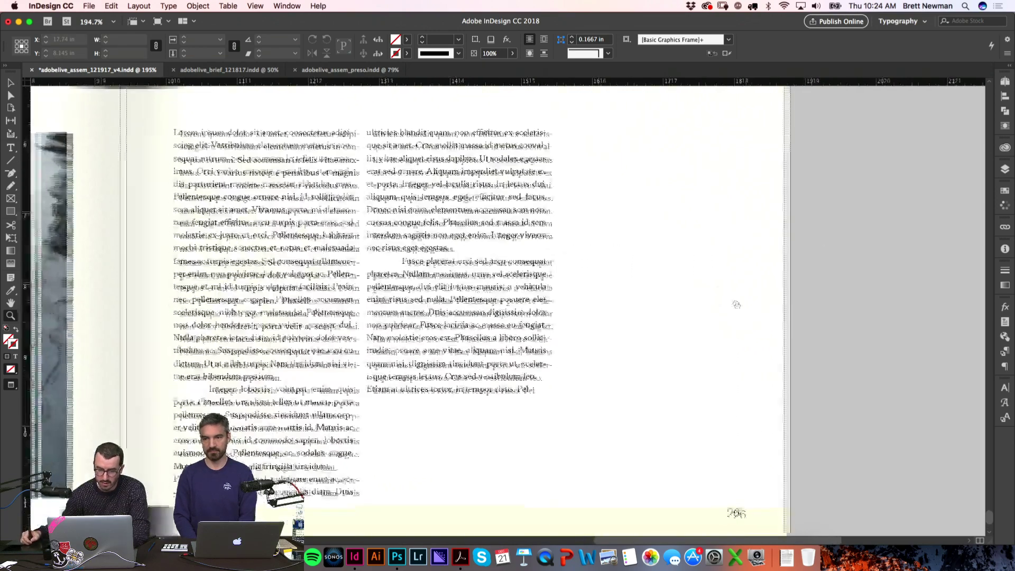
key("v")
key("super+alt+2")
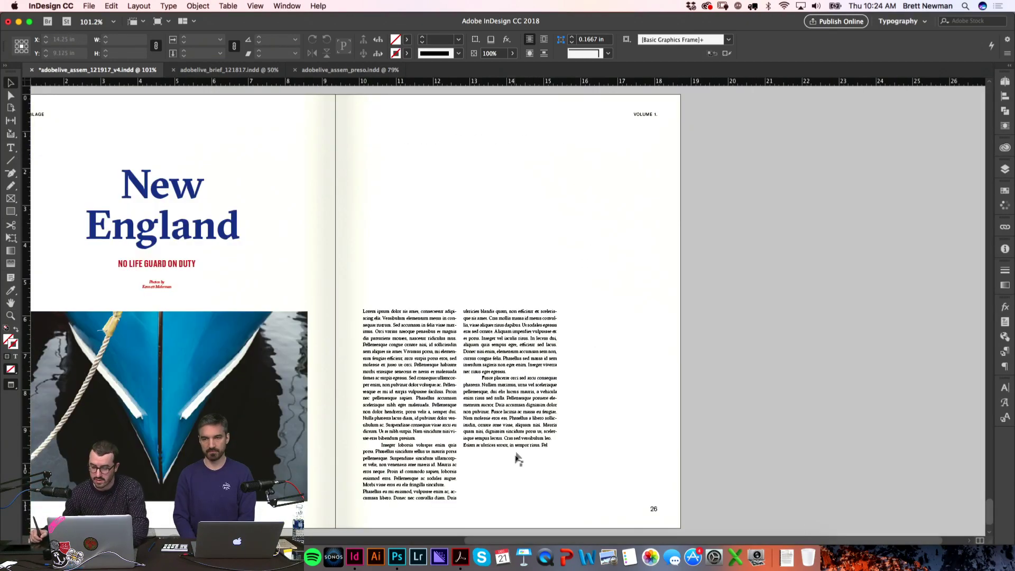
Step: Fill the threaded body text frames with placeholder text
key("t")
left_click(547, 445)
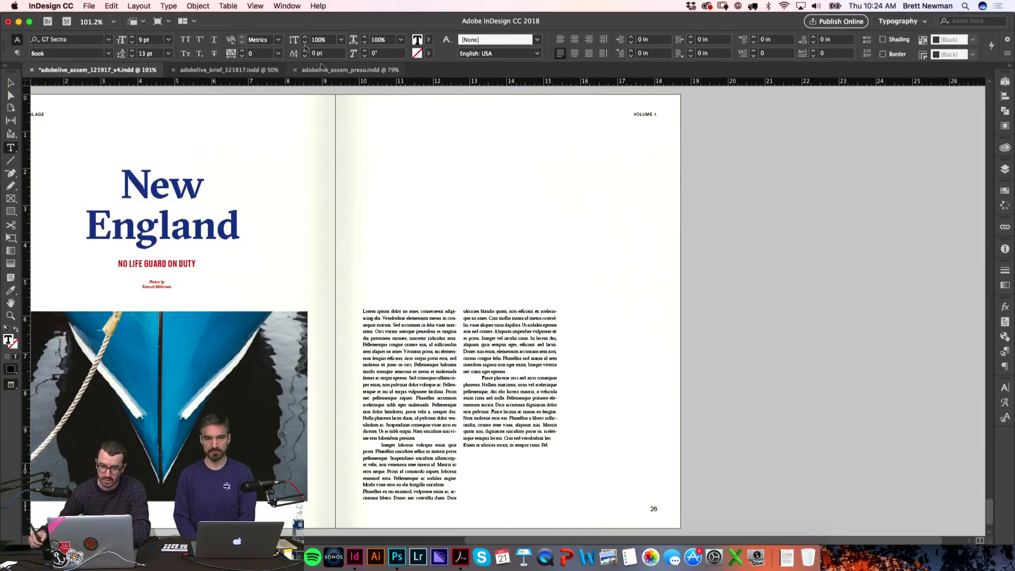
left_click(172, 9)
mouse_move(247, 158)
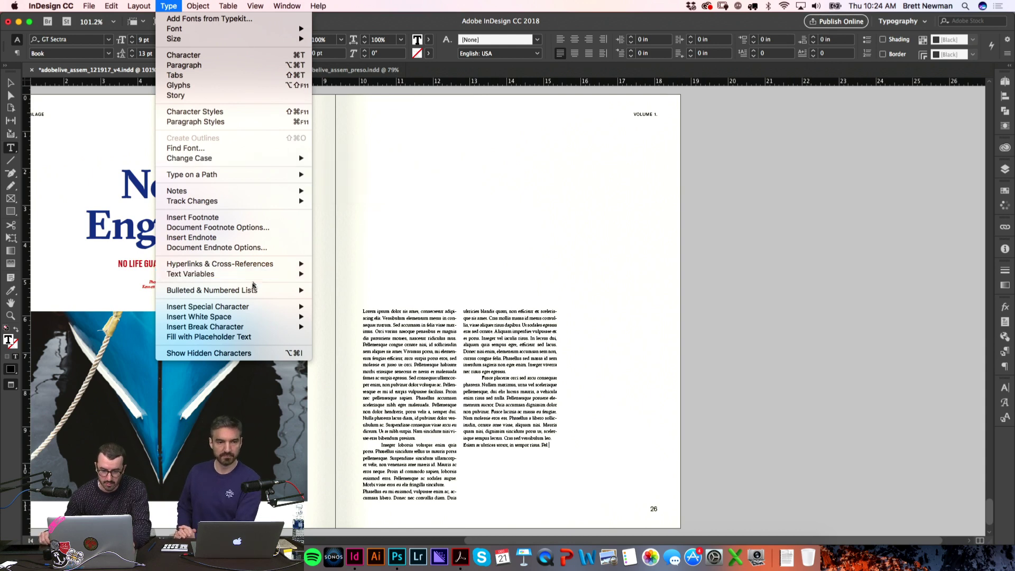
left_click(212, 337)
key("Escape")
Step: Thread a third text column on page 26 from the second column's overflow
key("w")
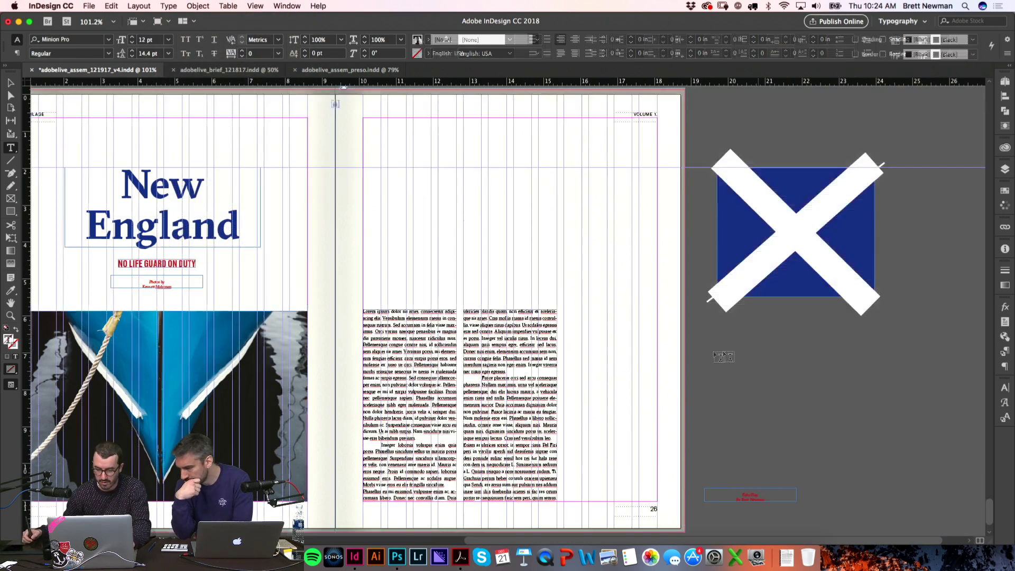
left_click(557, 496)
left_click_drag(564, 310, 656, 501)
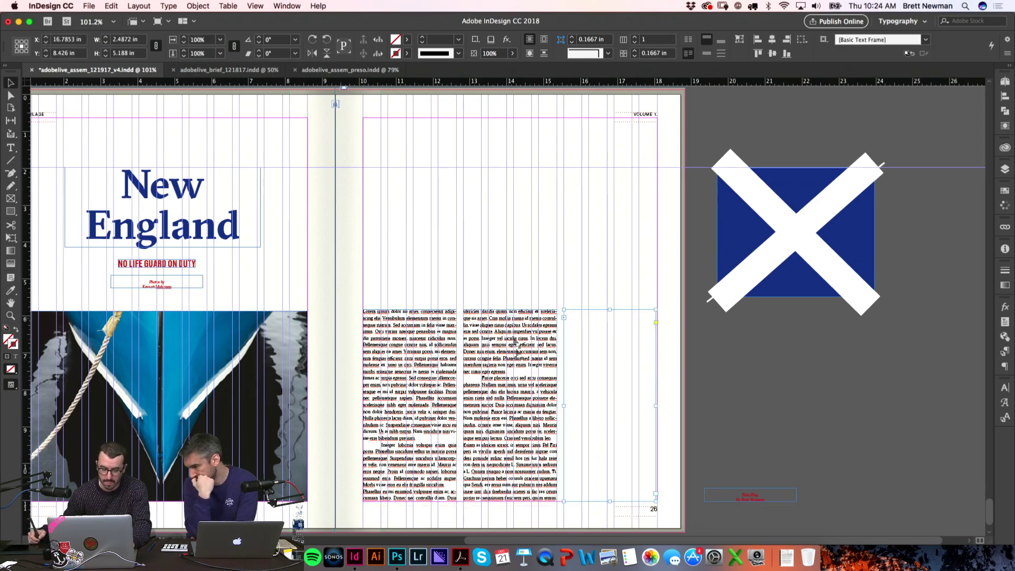
double_click(516, 411)
key("super+a")
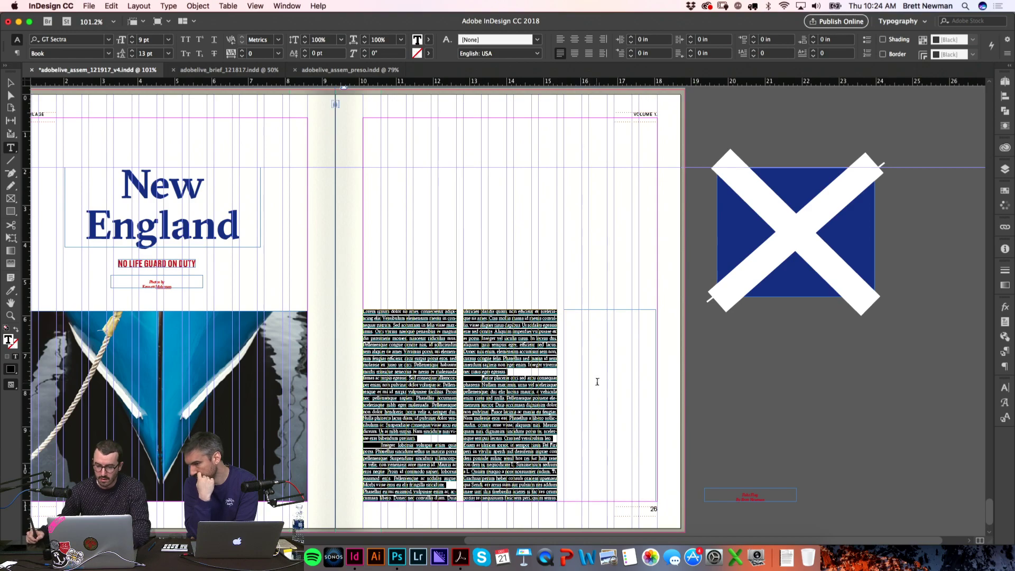
left_click(598, 382)
left_click(740, 367)
key("w")
scroll(791, 378, "left", 3)
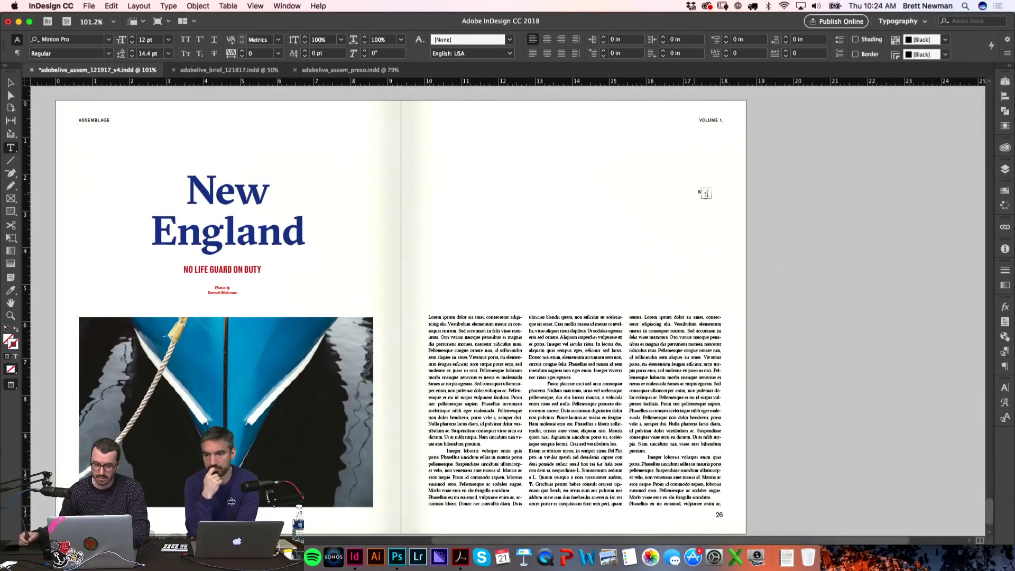
Step: Copy the NO LIFE GUARD ON DUTY caption and move the copy onto page 26
key("w")
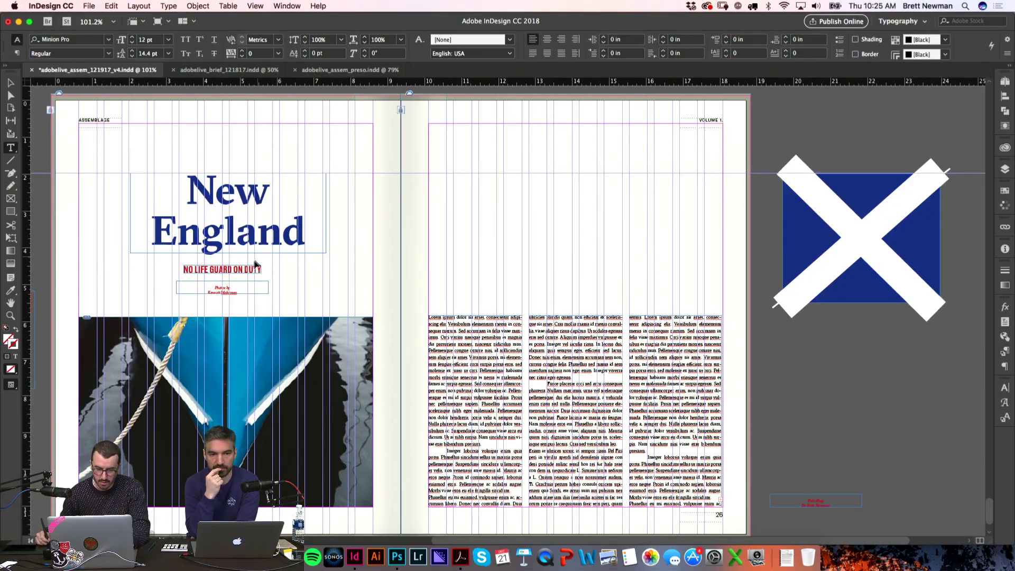
key("v")
scroll(362, 219, "up", 10)
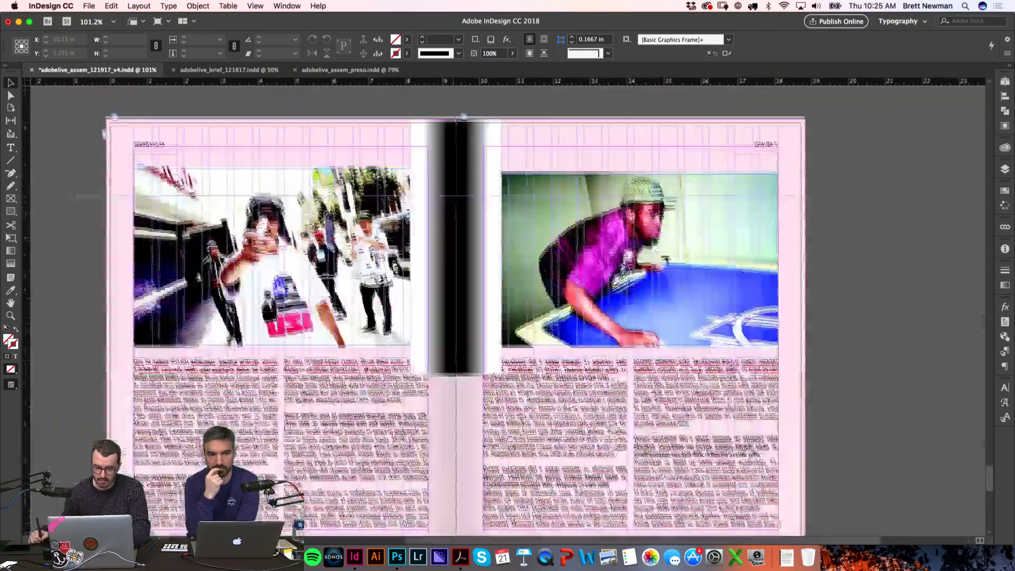
scroll(326, 339, "down", 10)
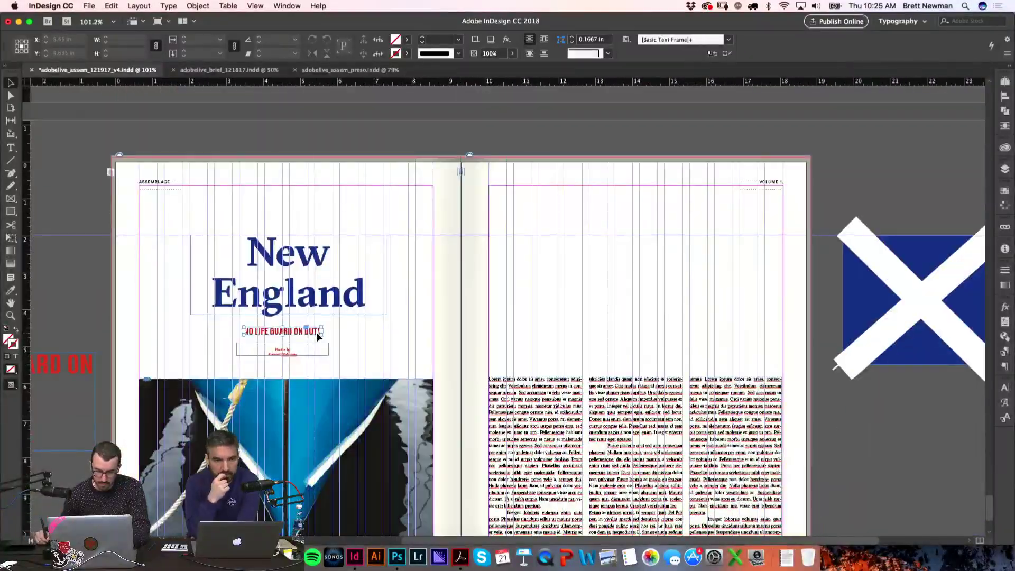
left_click(319, 332)
key("super+c")
key("super+v")
left_click_drag(539, 332, 662, 302)
Step: Draw an empty image frame to the right of the heading
key("w")
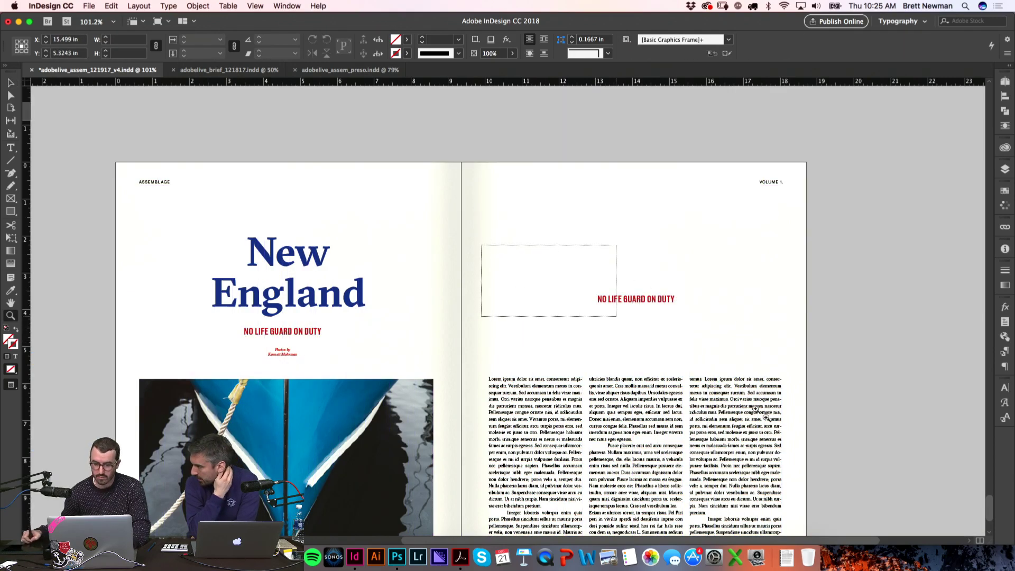
scroll(711, 375, "up", 5)
scroll(592, 285, "down", 5)
left_click_drag(707, 154, 884, 312)
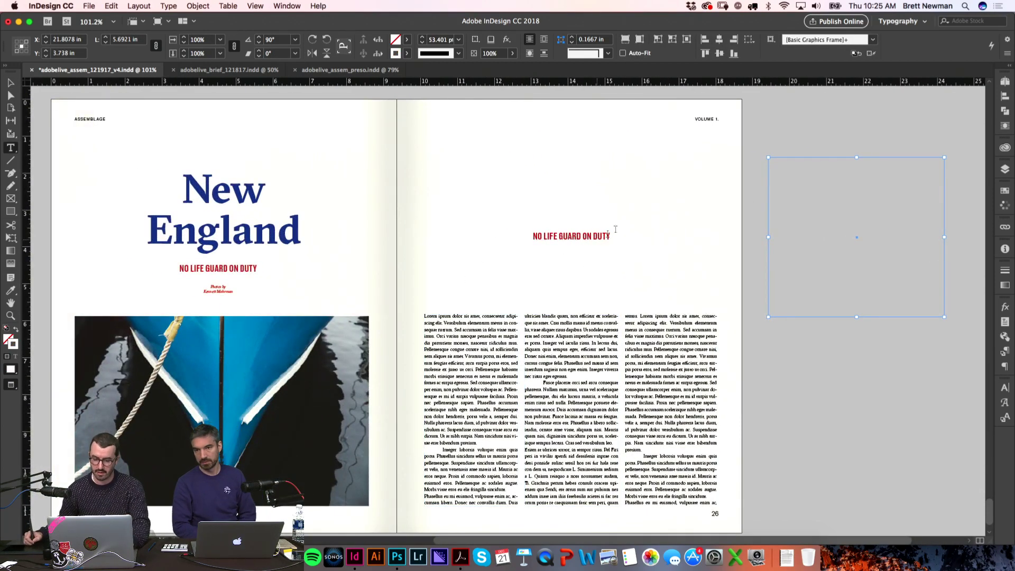
Step: Extend the red heading frame's top edge upward on page 26
key("v")
key("w")
left_click(573, 233)
left_click_drag(574, 228, 641, 233)
Step: Search Google for 'jaws quotes' in a new Chrome tab
key("super+Tab")
key("super+Tab")
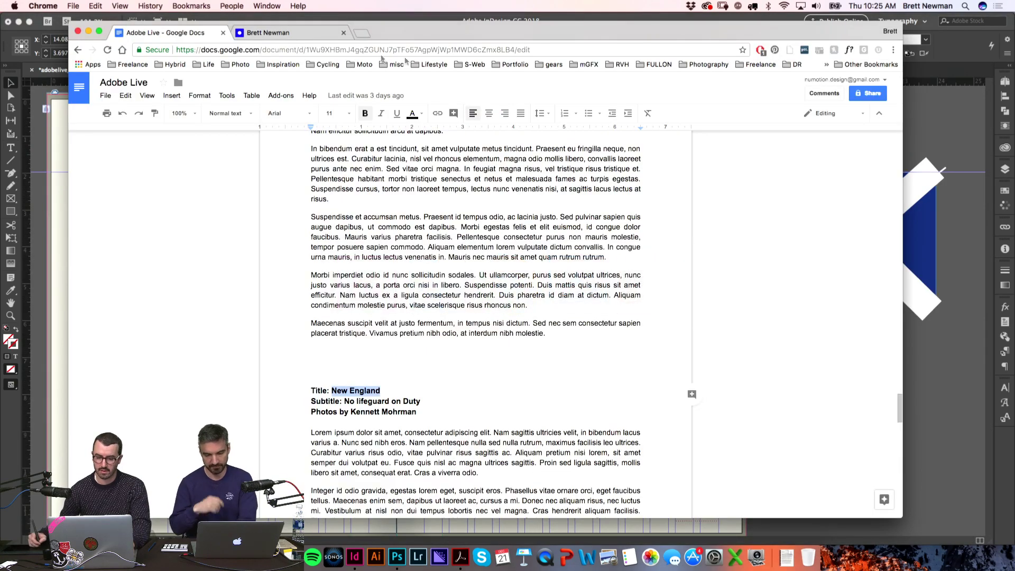
left_click(361, 32)
type("JWA")
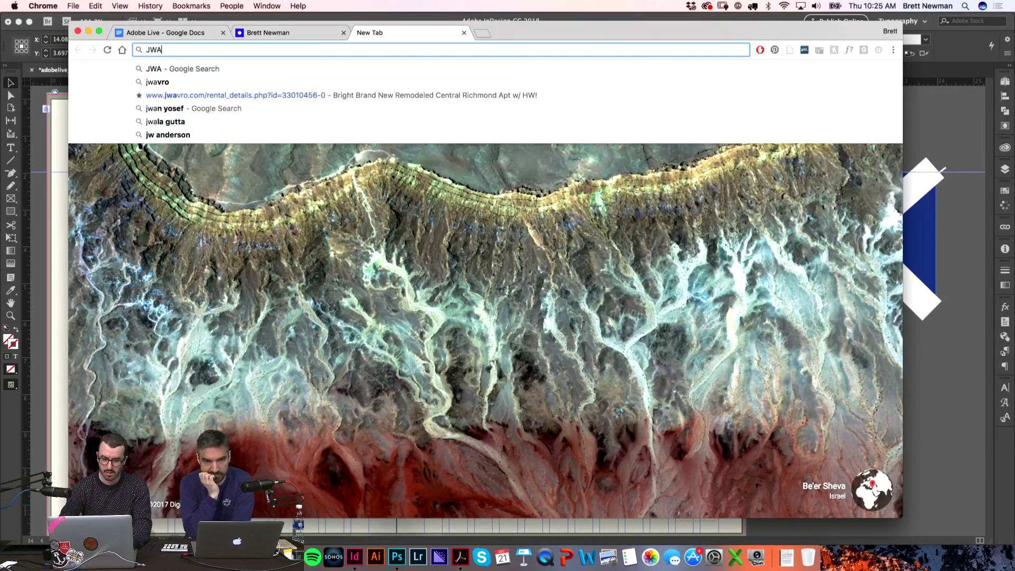
key("BackSpace")
key("BackSpace")
type("AWS QUOtes")
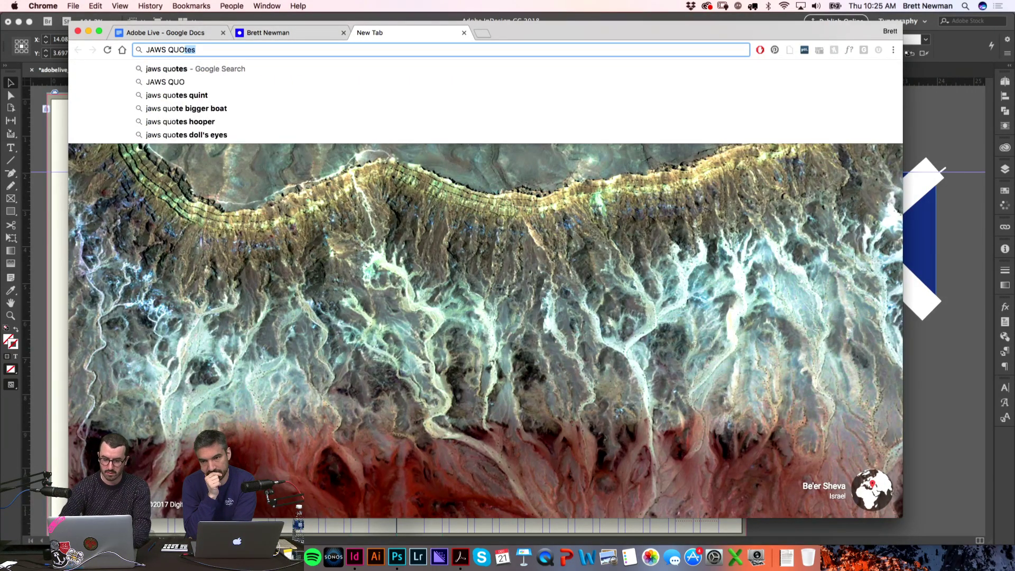
key("Return")
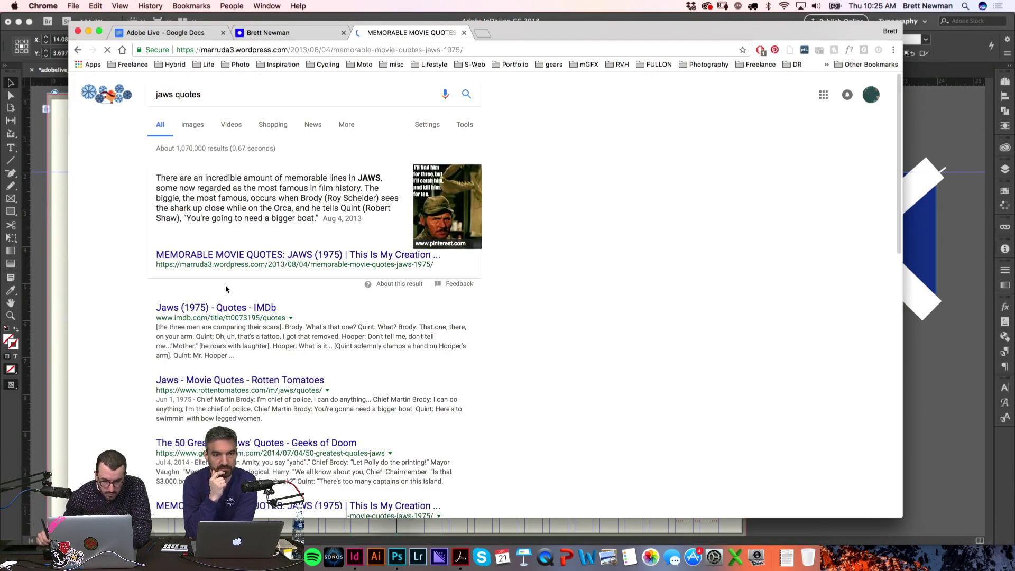
Step: Scroll the quotes page for 'Smile, you son of a bitch!' and return to InDesign
scroll(309, 247, "down", 5)
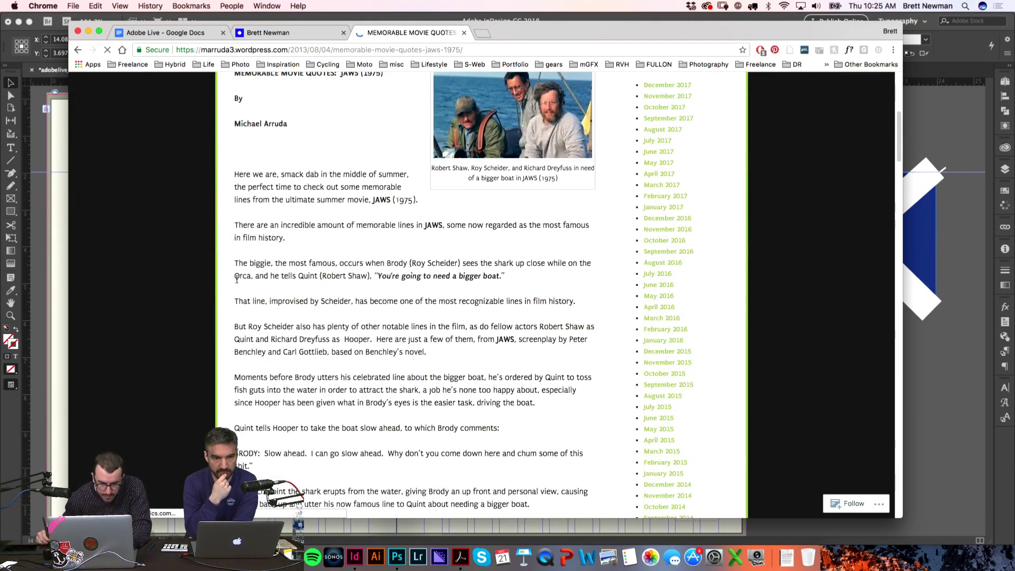
scroll(240, 279, "down", 6)
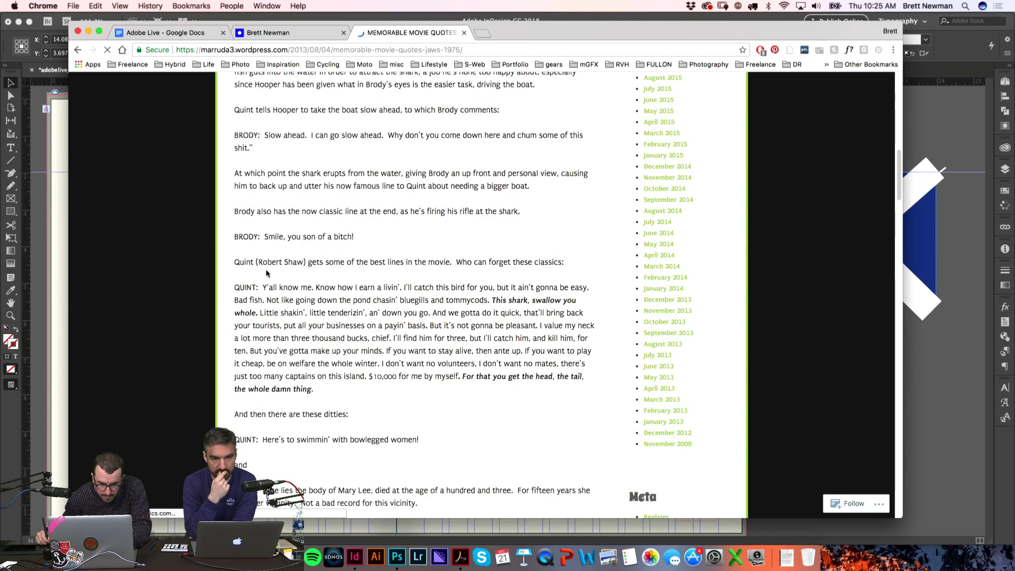
scroll(269, 280, "down", 1)
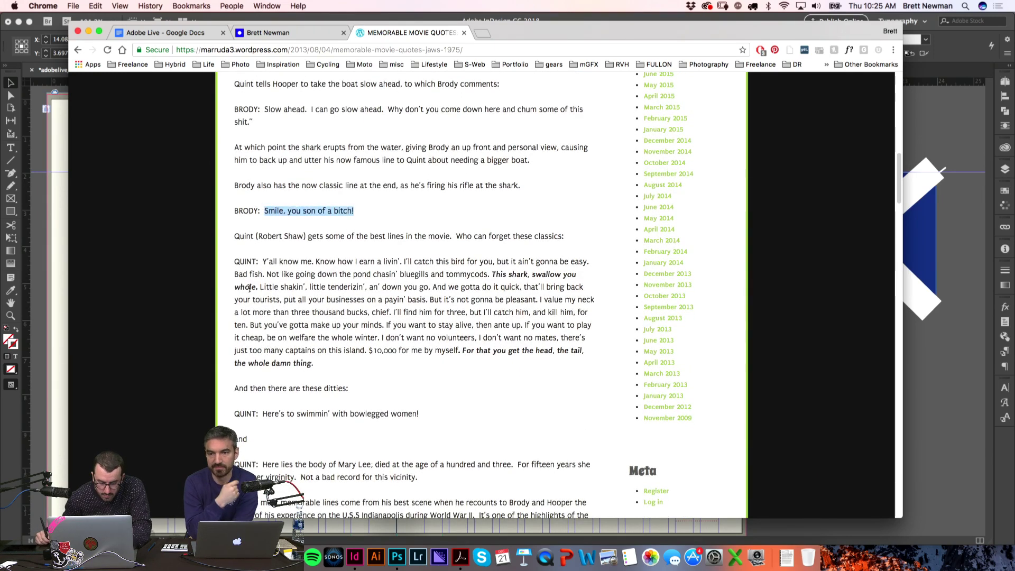
key("super+Tab")
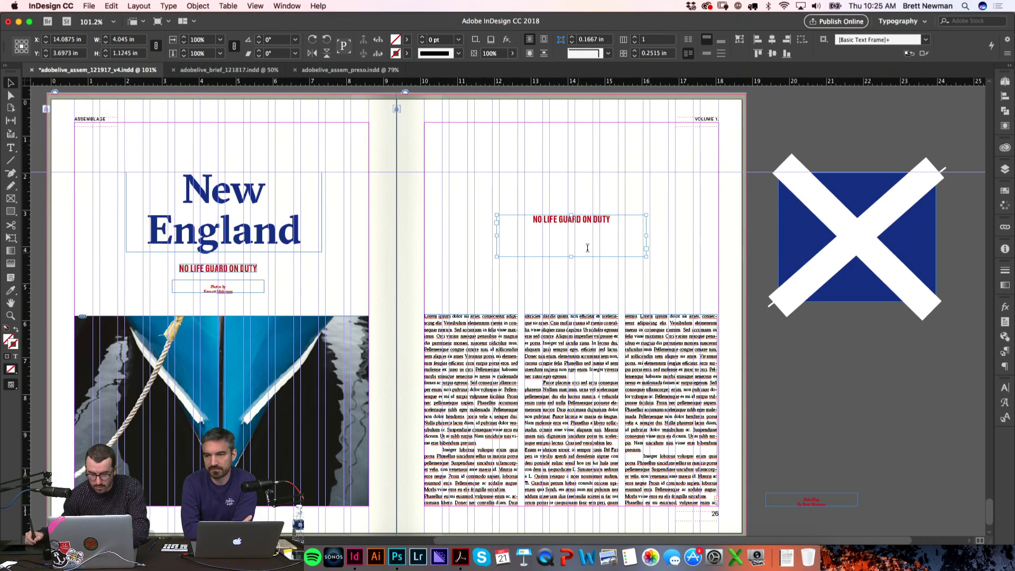
Step: Paste the Jaws quote over the red heading and change it to UPPERCASE
double_click(587, 254)
key("super+a")
key("super+v")
key("super+a")
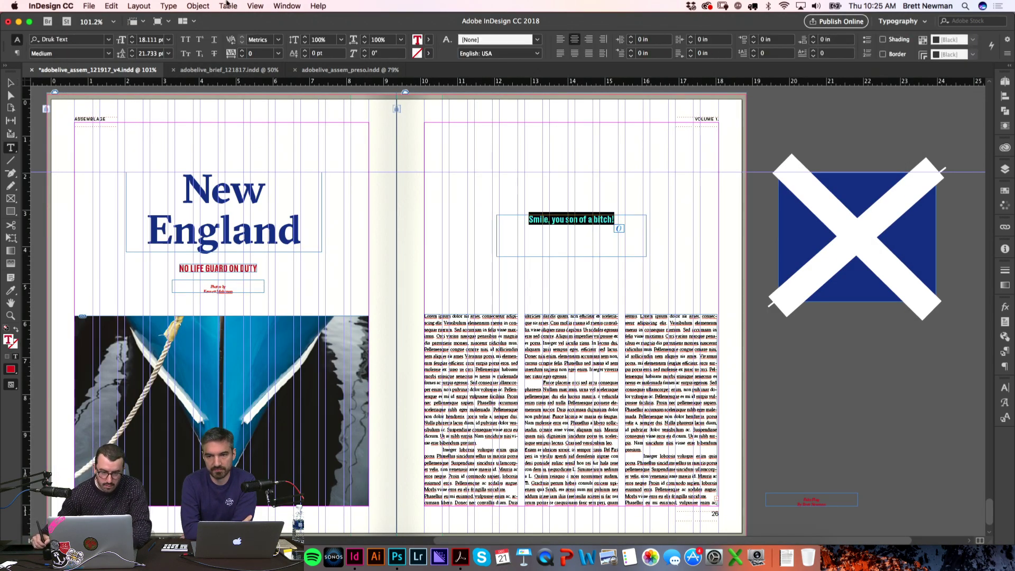
left_click(169, 6)
mouse_move(211, 166)
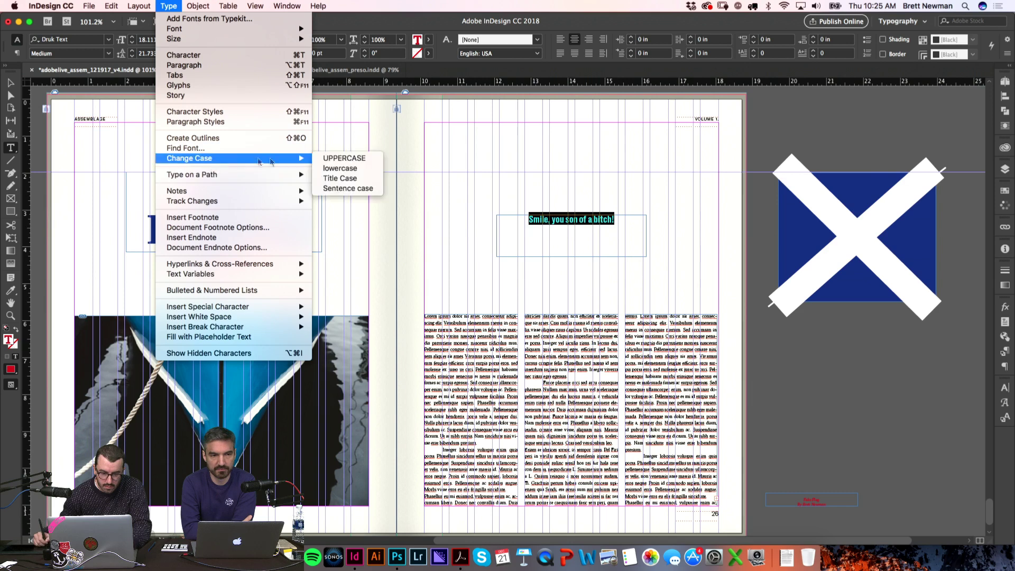
left_click(345, 158)
key("super+shift+a")
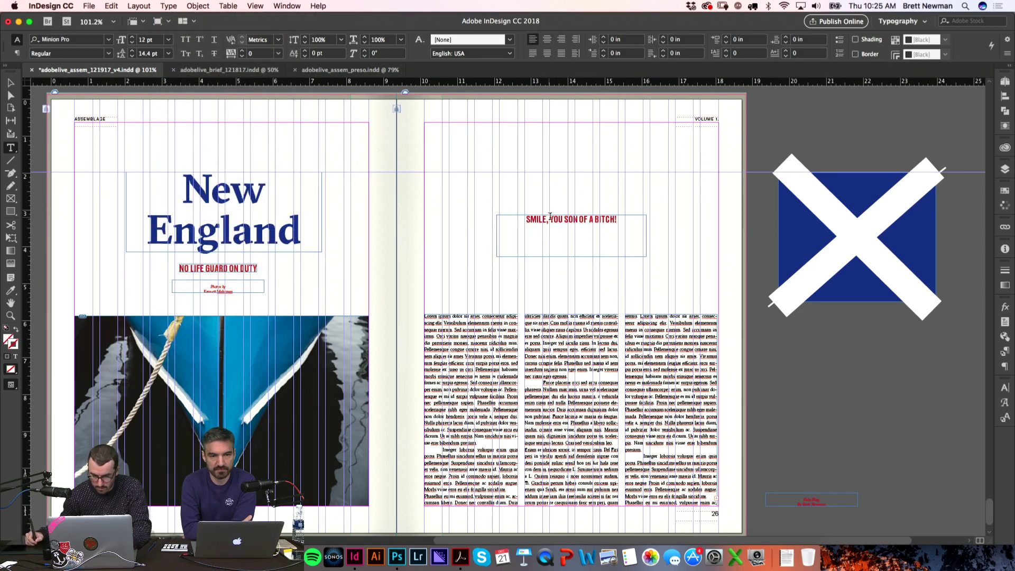
Step: Break the quote after 'SMILE, YOU', fit the frame, and scale it about 150%
left_click(566, 219)
key("Return")
key("Escape")
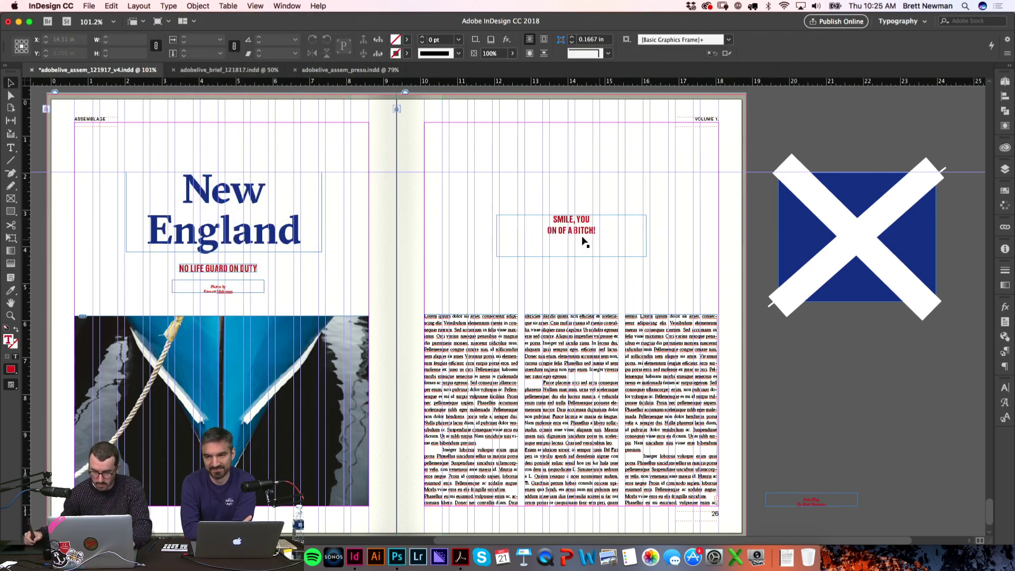
key("super+alt+c")
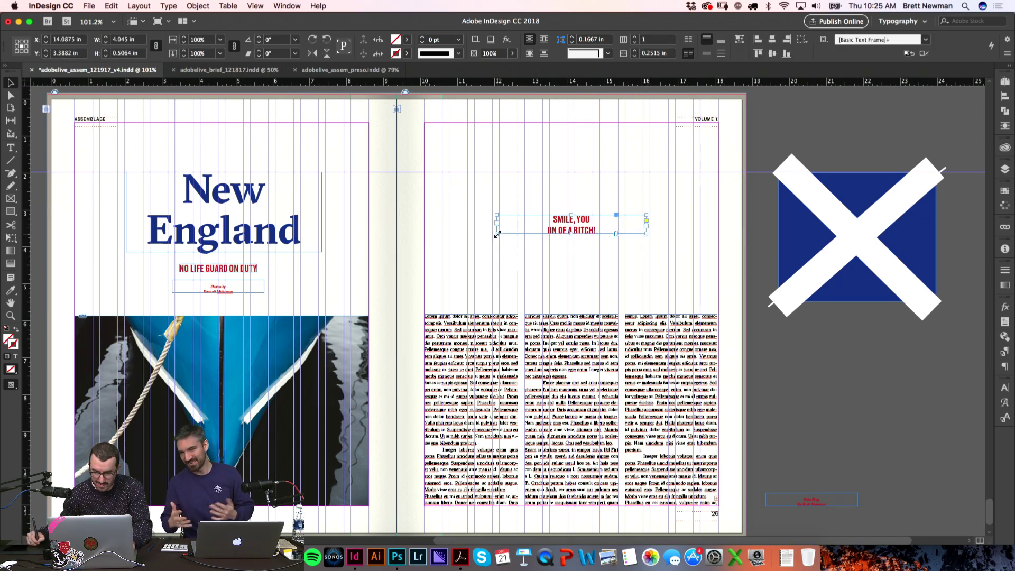
key("s")
left_click_drag(578, 239, 573, 243)
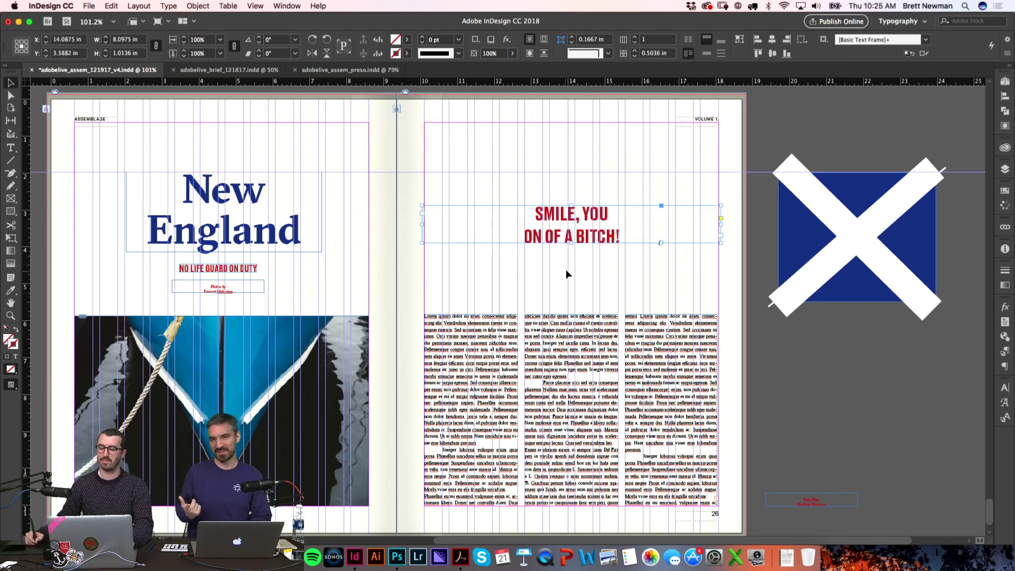
key("w")
Step: Colour the quote navy and delete the empty rotated frame on the pasteboard
double_click(626, 237)
key("super+a")
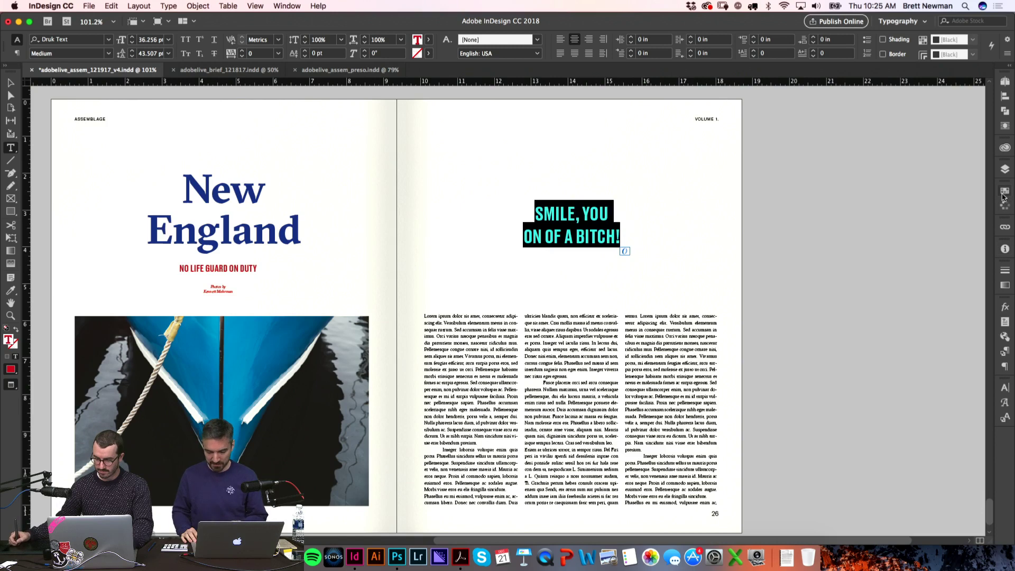
left_click(1003, 195)
left_click(834, 323)
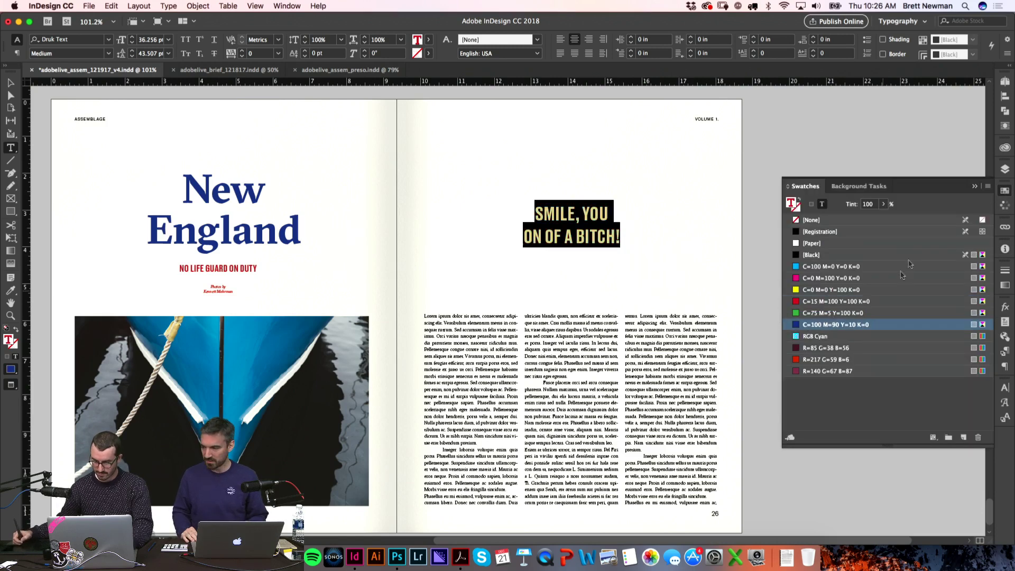
left_click(842, 218)
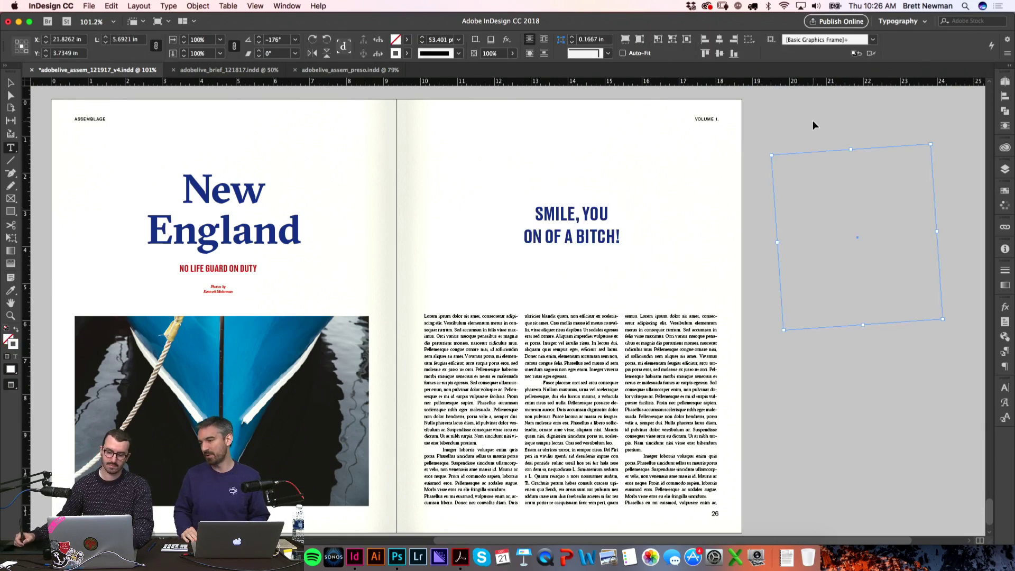
key("Delete")
Step: Narrow the quote frame from both sides, undoing a proportional enlargement
left_click(613, 235)
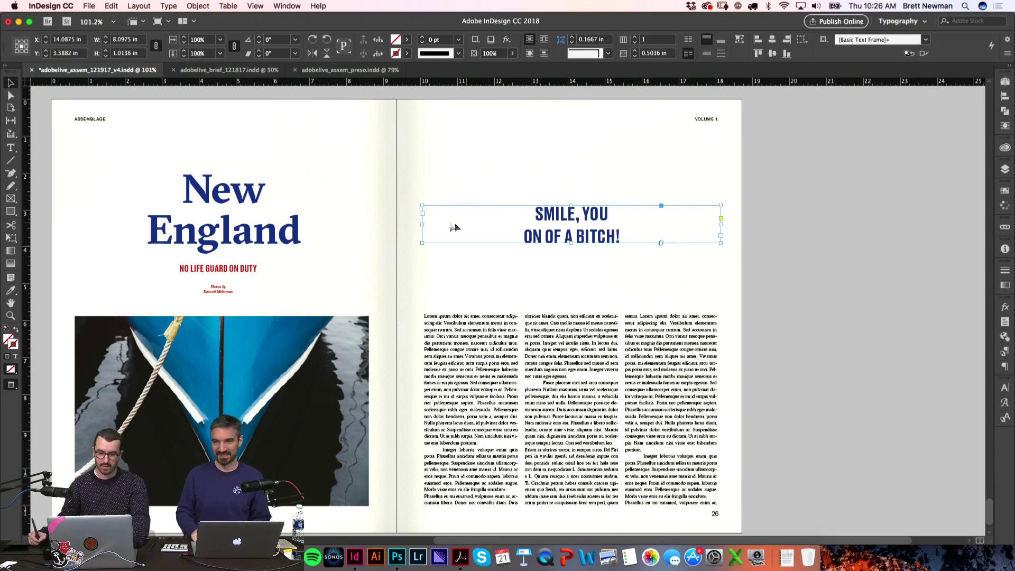
left_click_drag(424, 224, 508, 233)
key("e")
left_click_drag(572, 206, 571, 186)
key("v")
key("w")
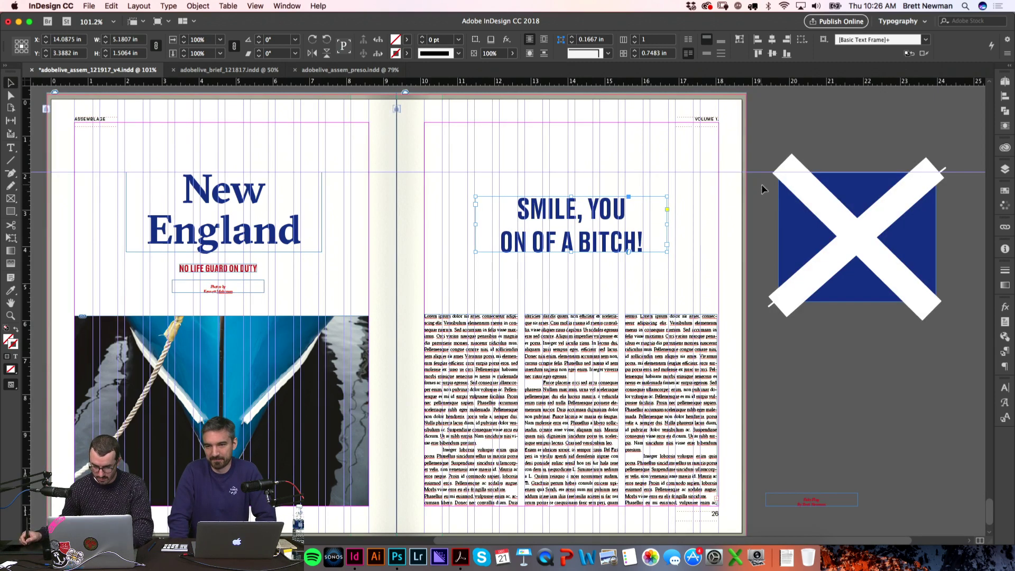
key("ctrl+z")
key("w")
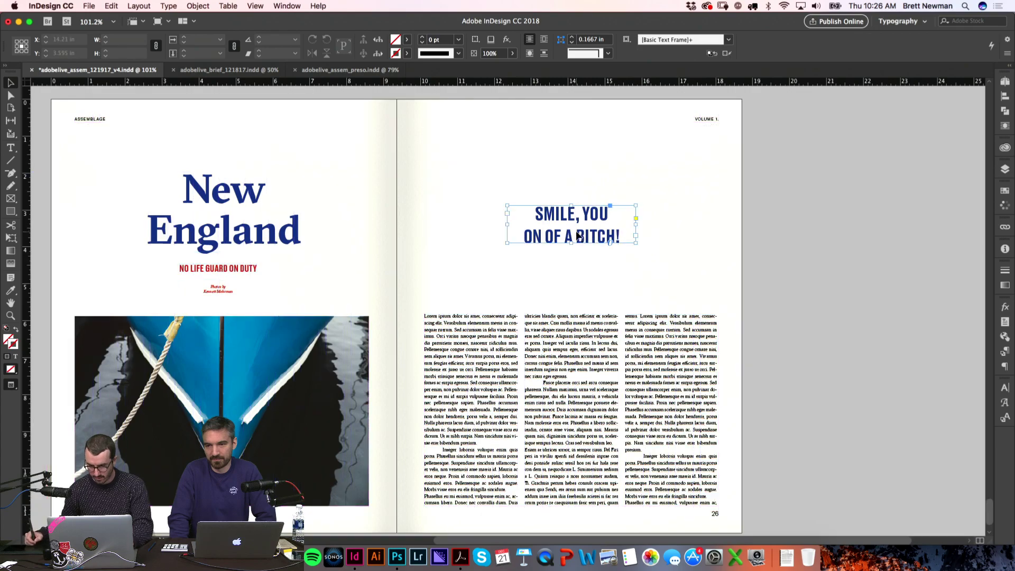
left_click(804, 305)
Step: Add a horizontal guide at Y 3.935 in and fine-tune the quote frame's position
scroll(804, 328, "left", 2)
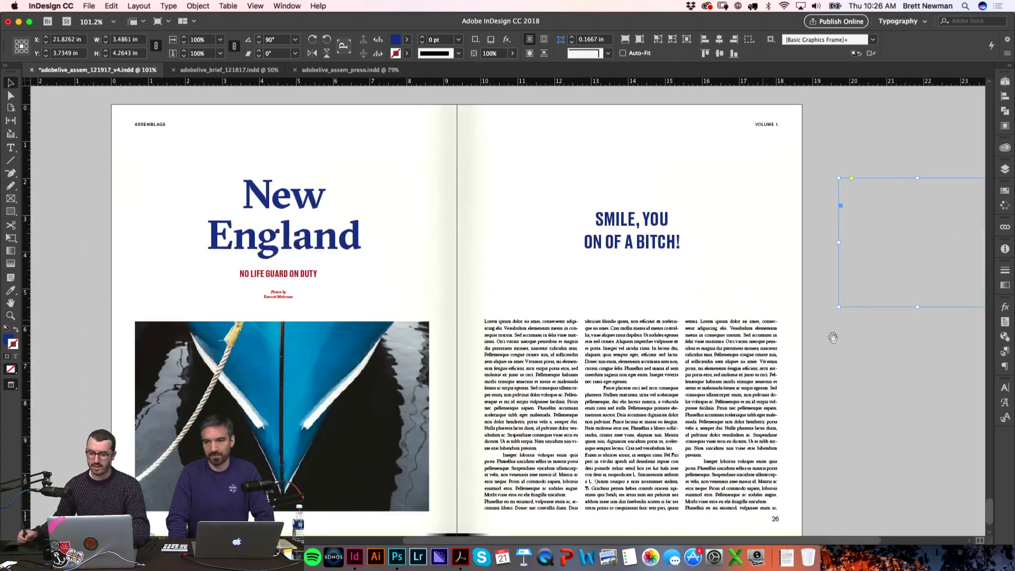
key("w")
left_click_drag(87, 84, 97, 251)
key("z")
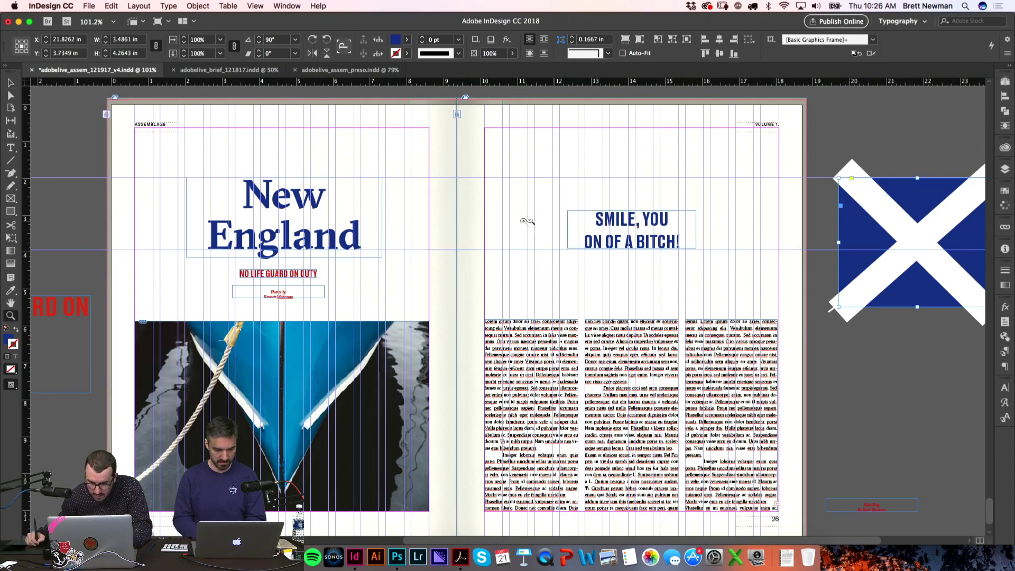
left_click_drag(524, 217, 686, 276)
left_click_drag(578, 296, 580, 288)
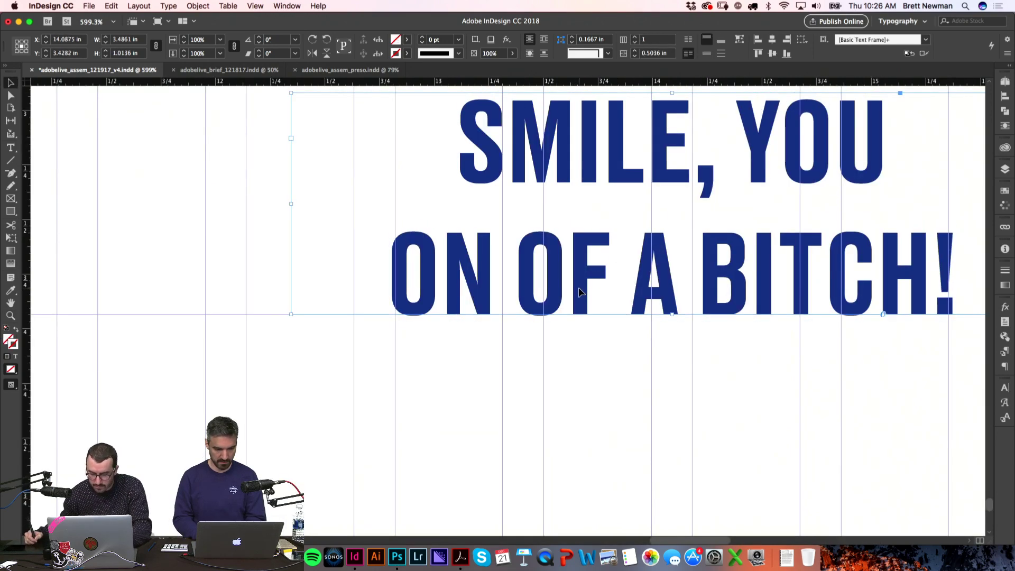
key("super+alt+2")
left_click(282, 290)
key("w")
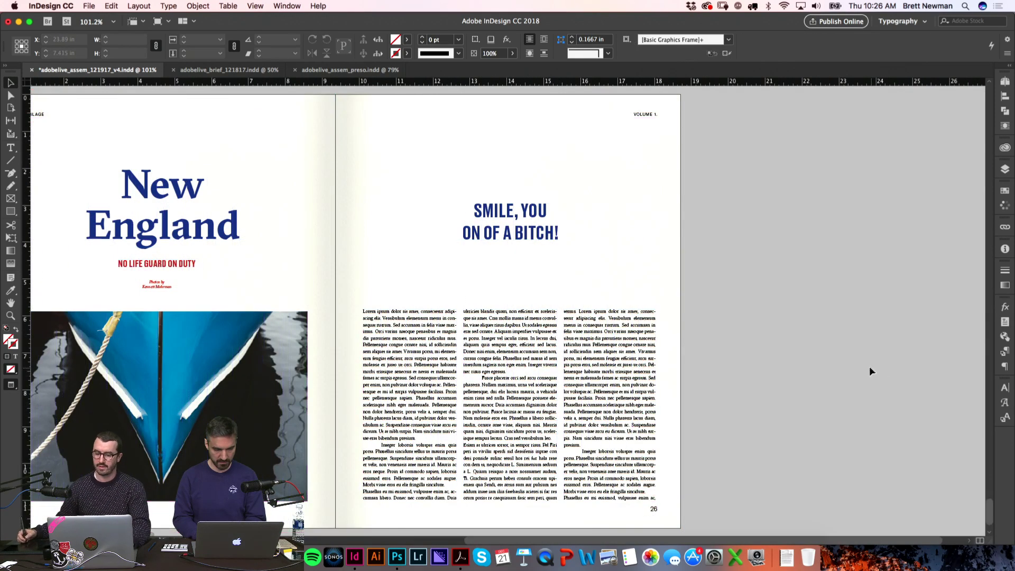
left_click_drag(871, 367, 722, 136)
left_click(721, 137)
key("w")
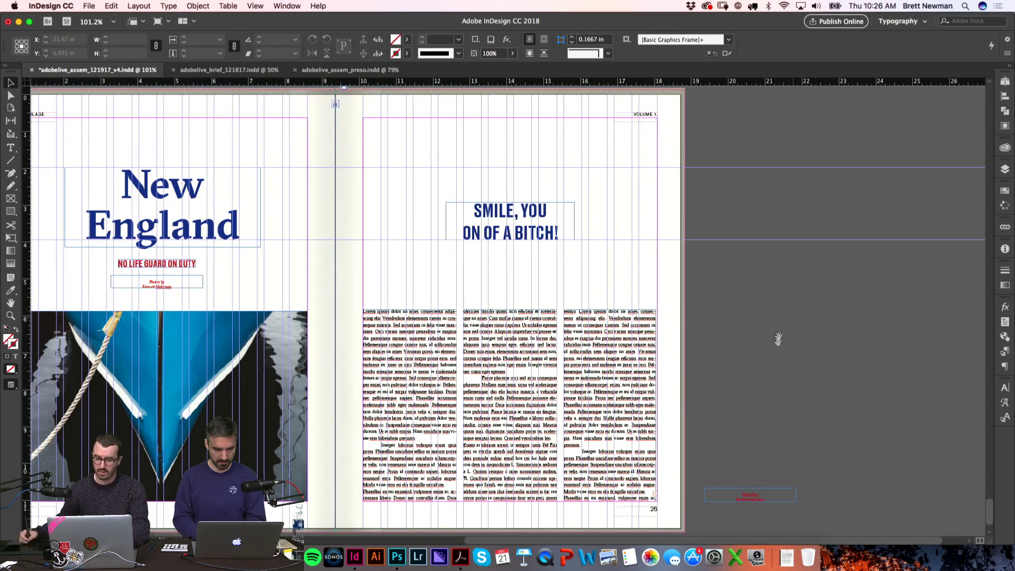
scroll(839, 345, "left", 3)
Step: Duplicate spread 25–26 as spread 27–28 and delete all its items
left_click(1005, 82)
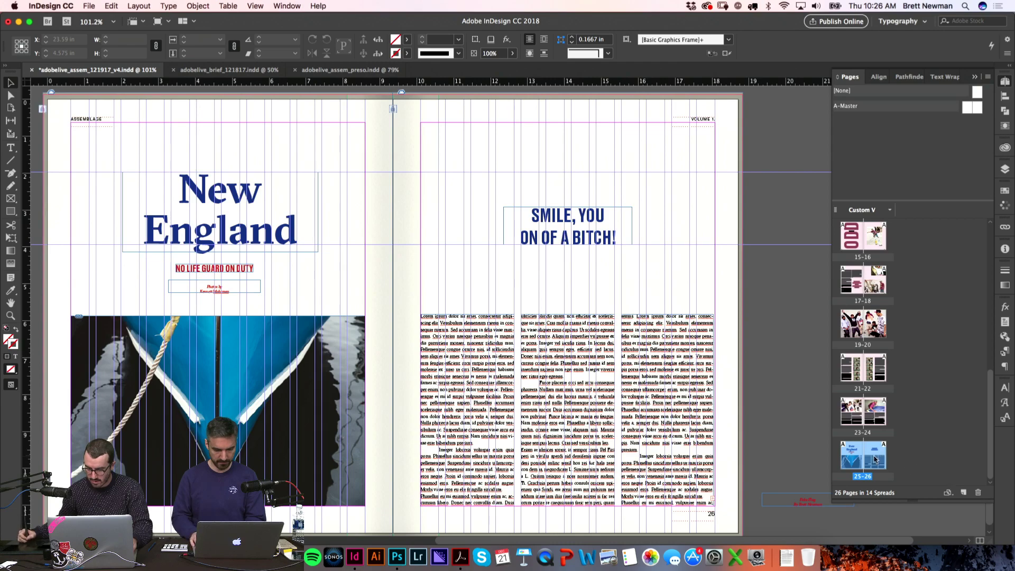
left_click_drag(888, 458, 963, 493)
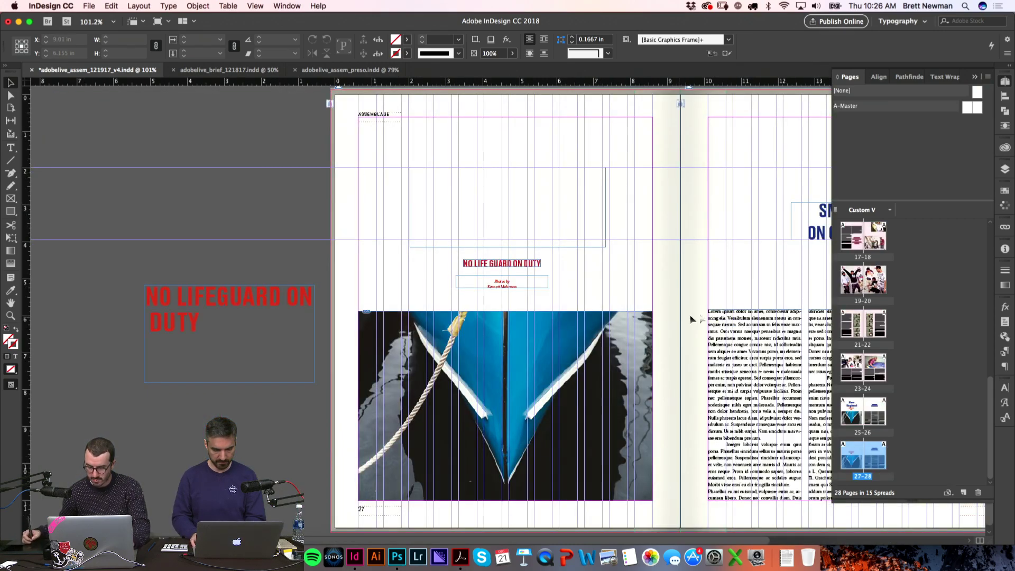
key("super+1")
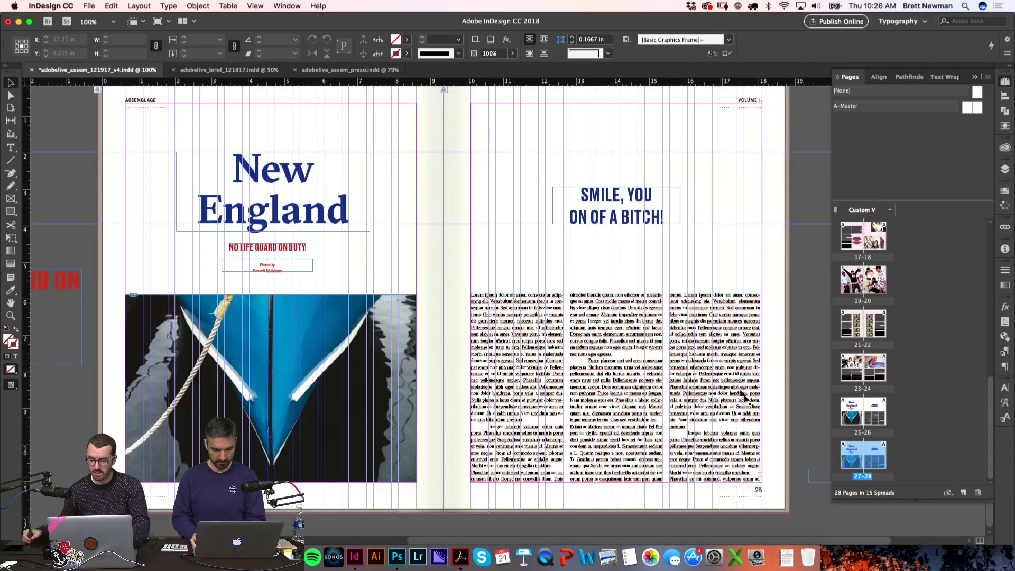
key("super+a")
key("Delete")
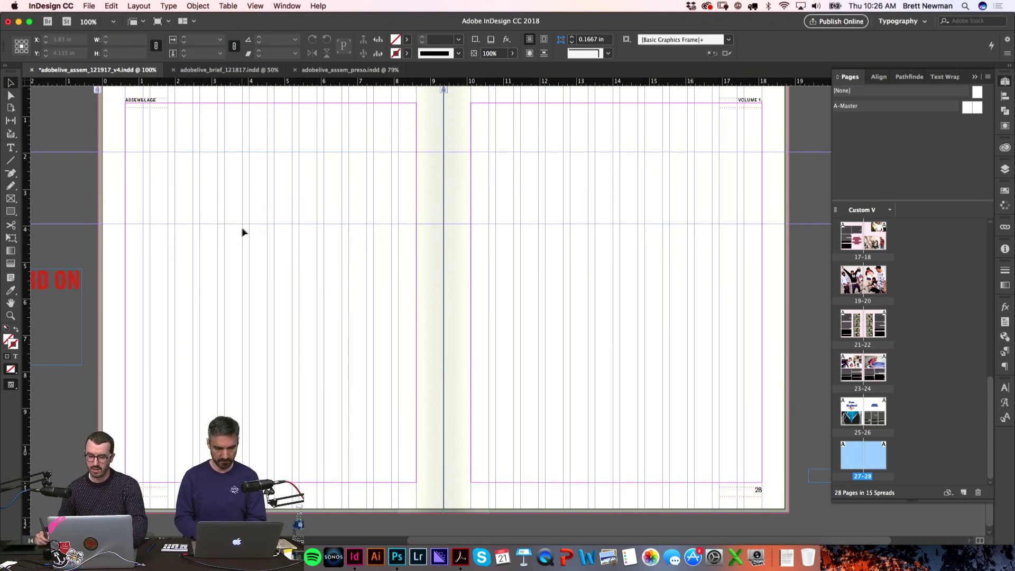
Step: Place the lighthouse photo Unknown-8.jpeg from Finder onto page 27
key("super+Tab")
key("Up")
key("Up")
key("Up")
key("Up")
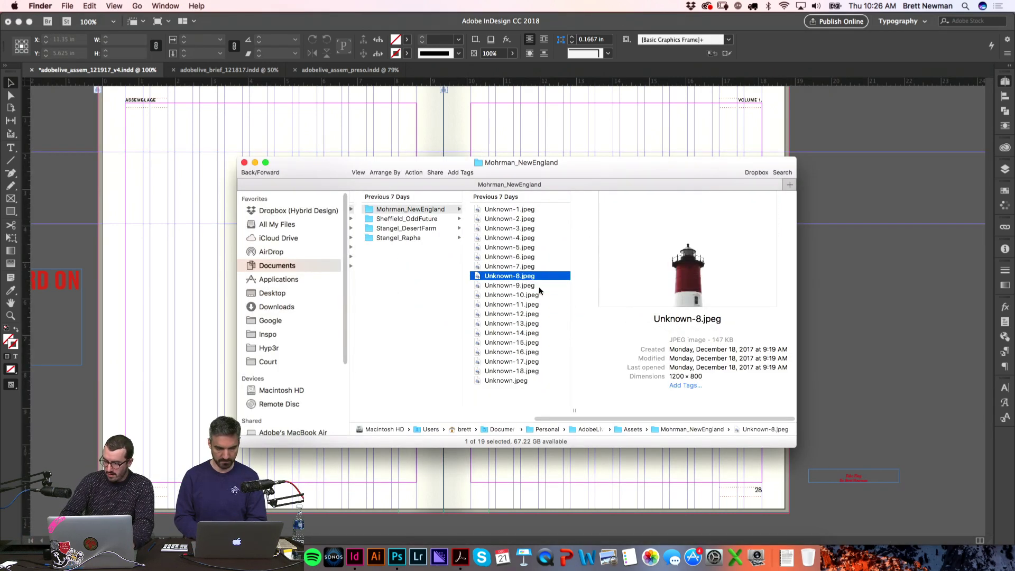
left_click_drag(539, 278, 267, 361)
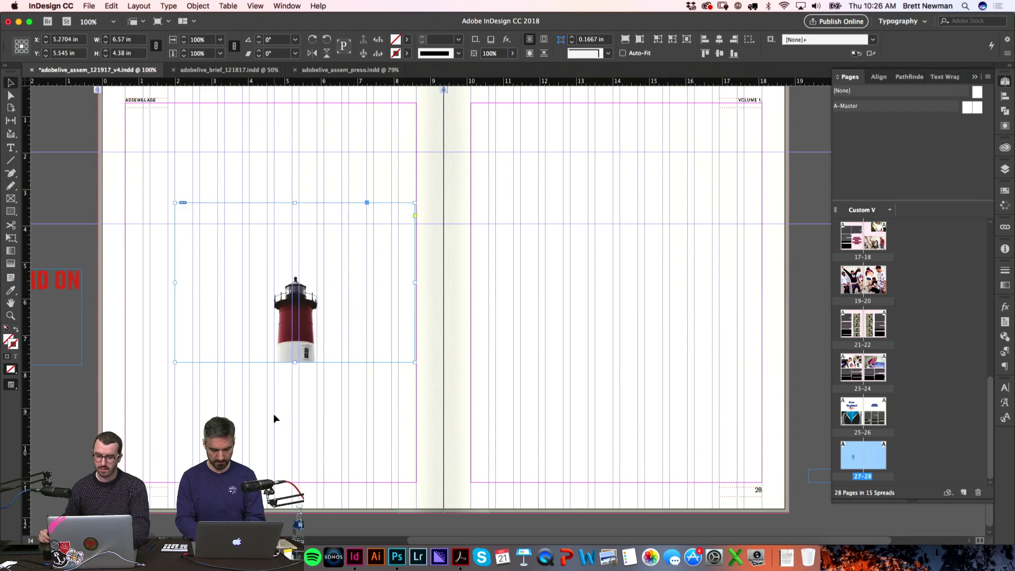
left_click(274, 417)
scroll(458, 392, "left", 5)
Step: Reposition the lighthouse frame on page 27 and nudge its corner into alignment
scroll(459, 392, "left", 3)
left_click_drag(512, 275, 491, 298)
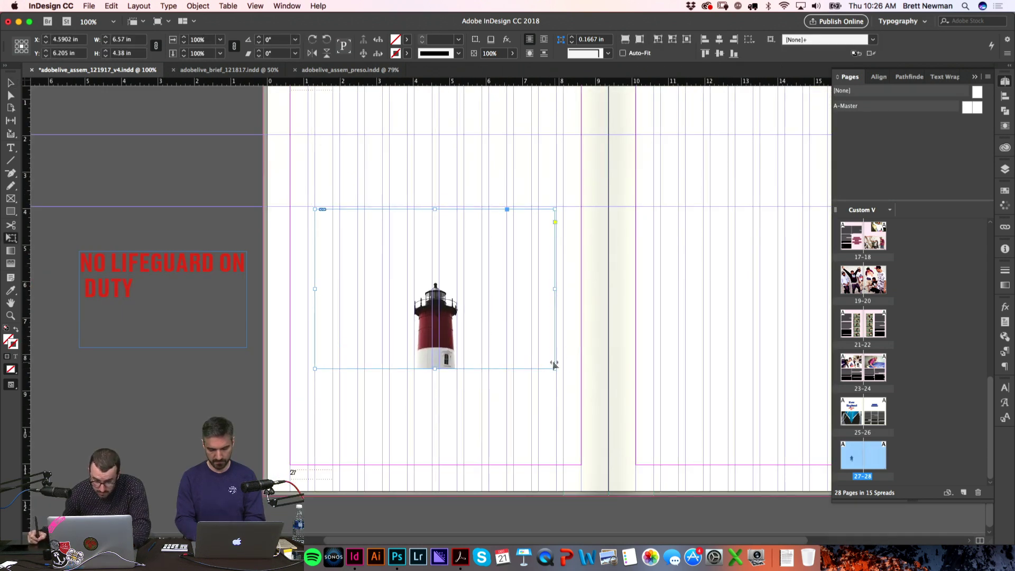
left_click_drag(554, 367, 555, 369)
left_click_drag(507, 338, 609, 395)
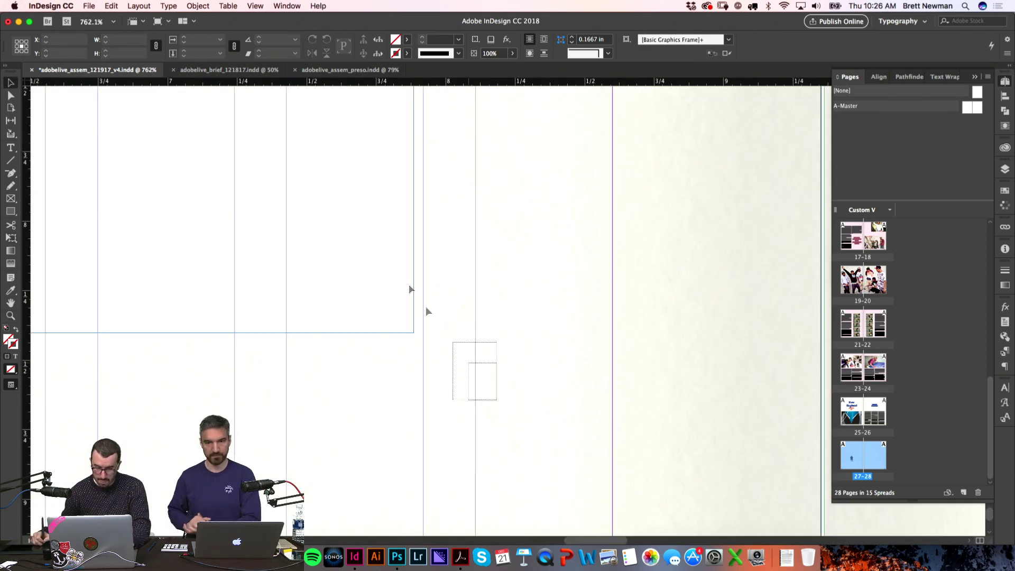
left_click_drag(415, 334, 419, 343)
key("w")
key("super+0")
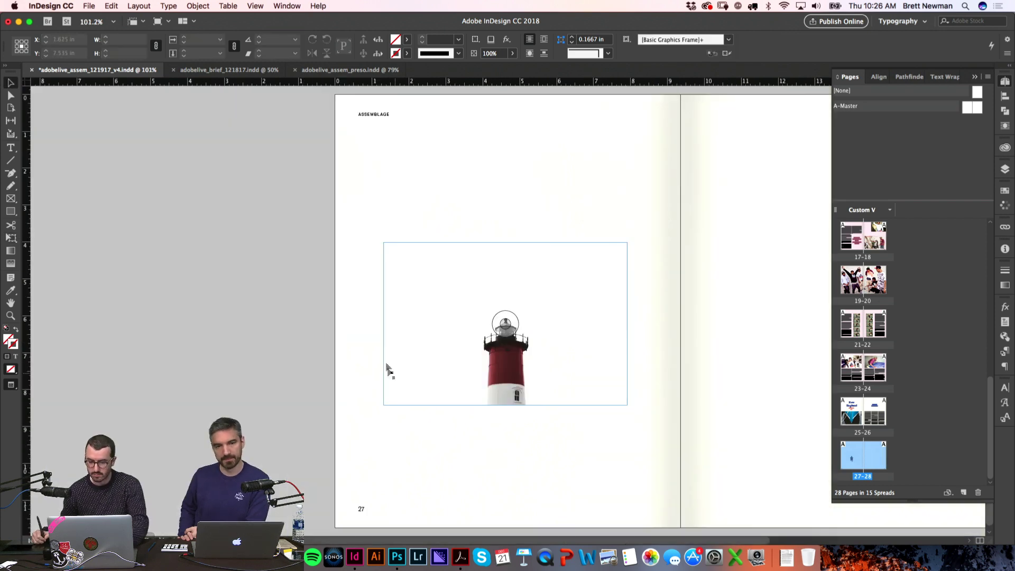
key("w")
Step: Shift the lighthouse photo up slightly and check the spread in Preview mode
left_click_drag(495, 271, 494, 259)
key("w")
scroll(612, 306, "right", 6)
scroll(612, 306, "up", 1)
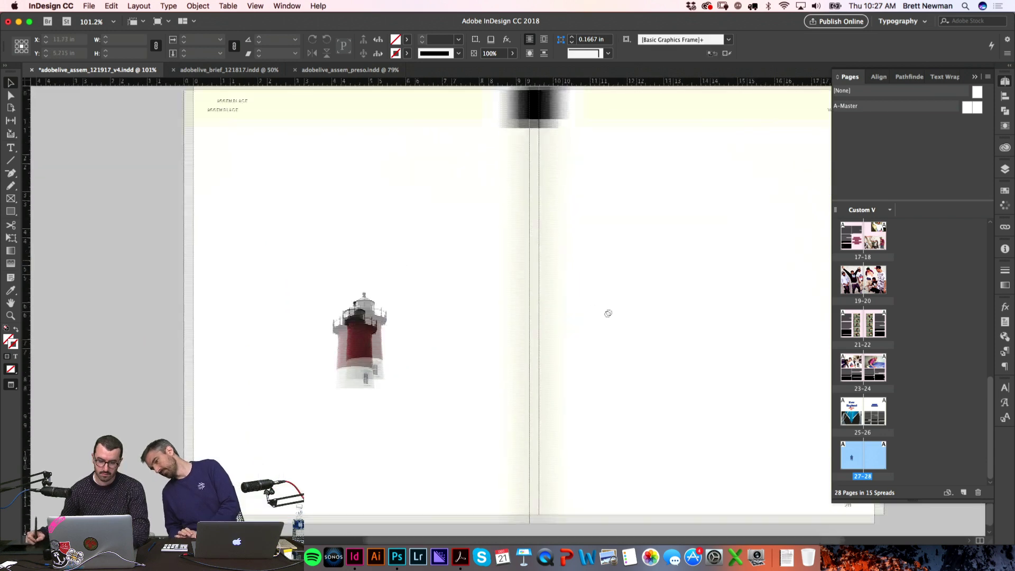
key("w")
left_click(251, 233)
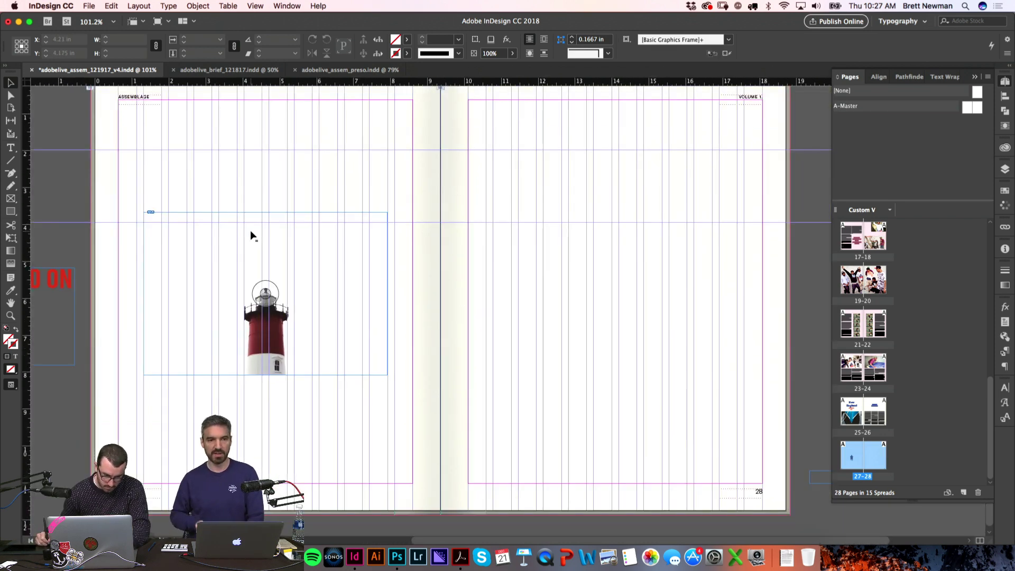
left_click(799, 254)
key("w")
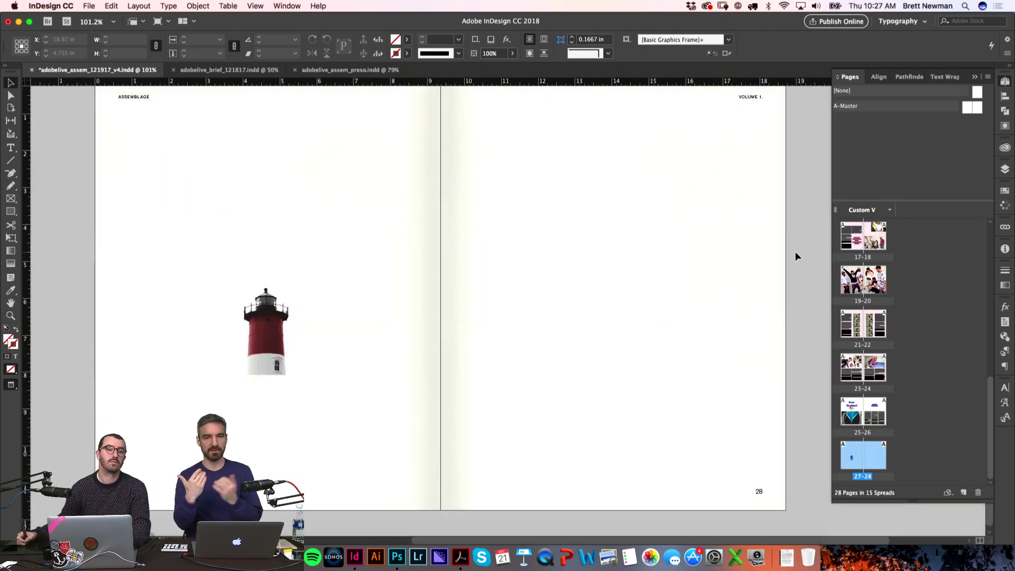
left_click_drag(426, 312, 471, 290)
key("w")
Step: Move the lighthouse frame lower and scale it up much larger with Free Transform
left_click_drag(347, 325, 339, 429)
key("e")
left_click_drag(327, 285, 344, 114)
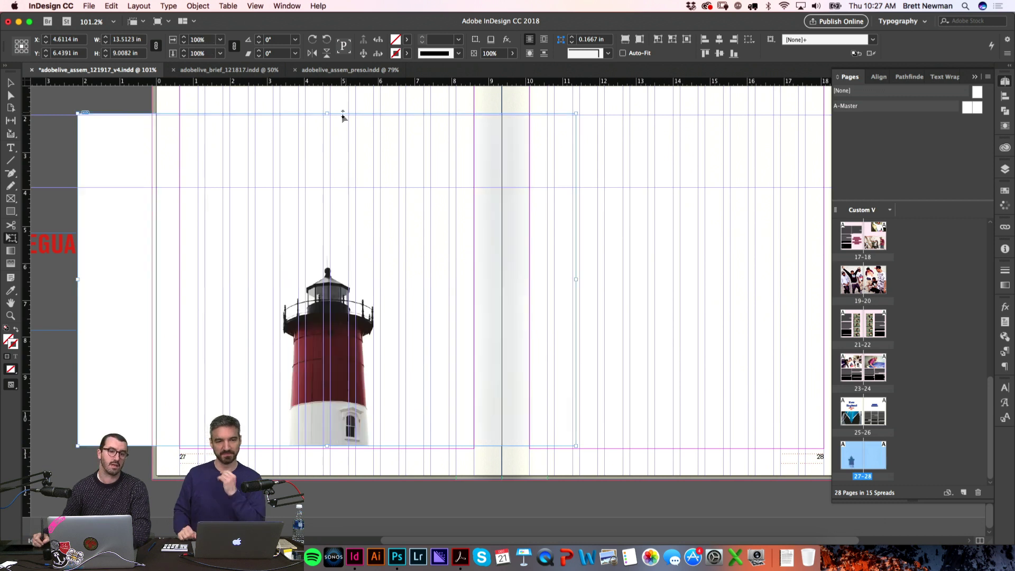
key("v")
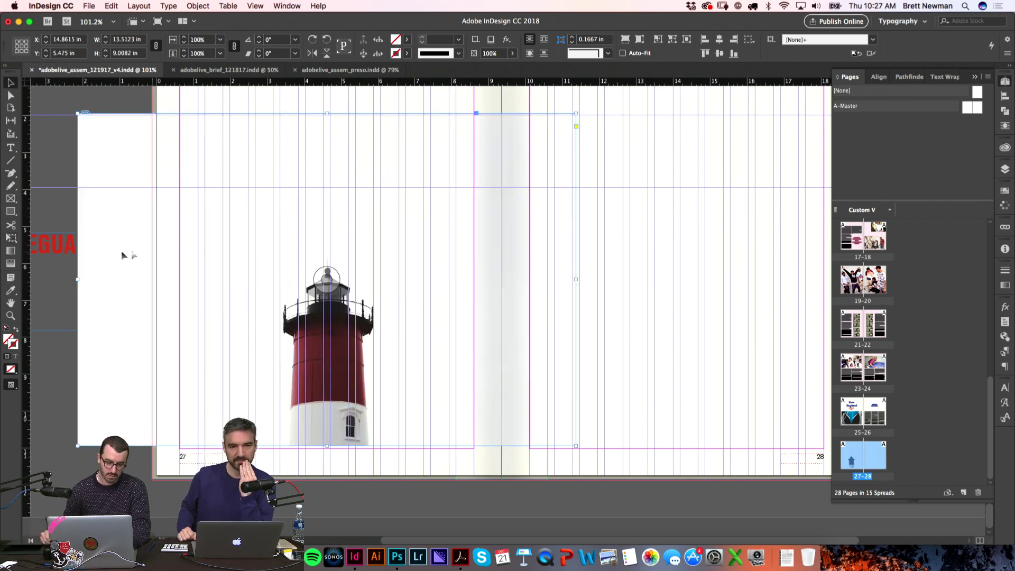
Step: Trim the frame's left and right edges so the photo stays within page 27
left_click_drag(78, 279, 176, 280)
left_click_drag(576, 281, 473, 279)
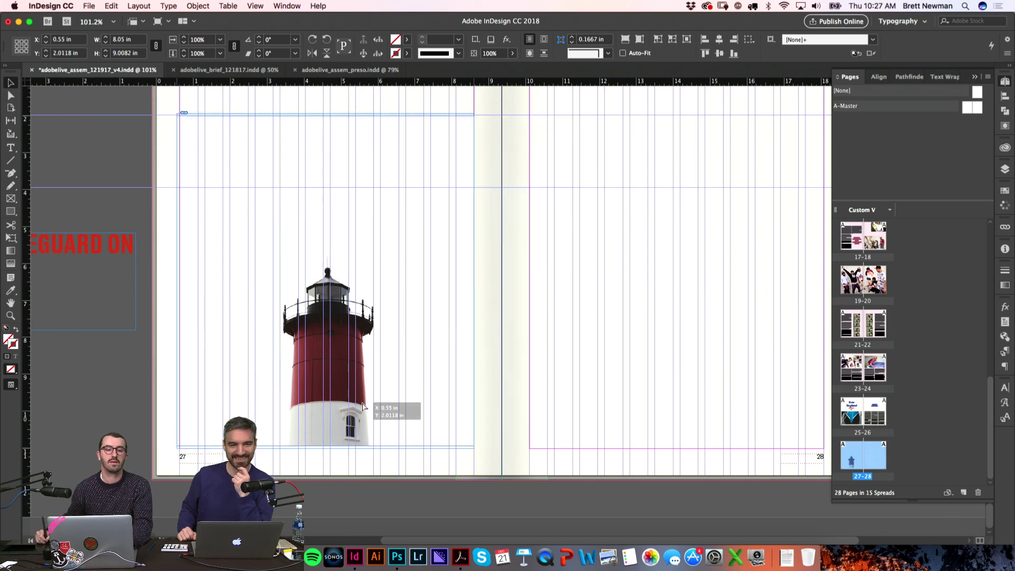
left_click(192, 355)
key("w")
scroll(264, 328, "down", 2)
scroll(264, 327, "right", 2)
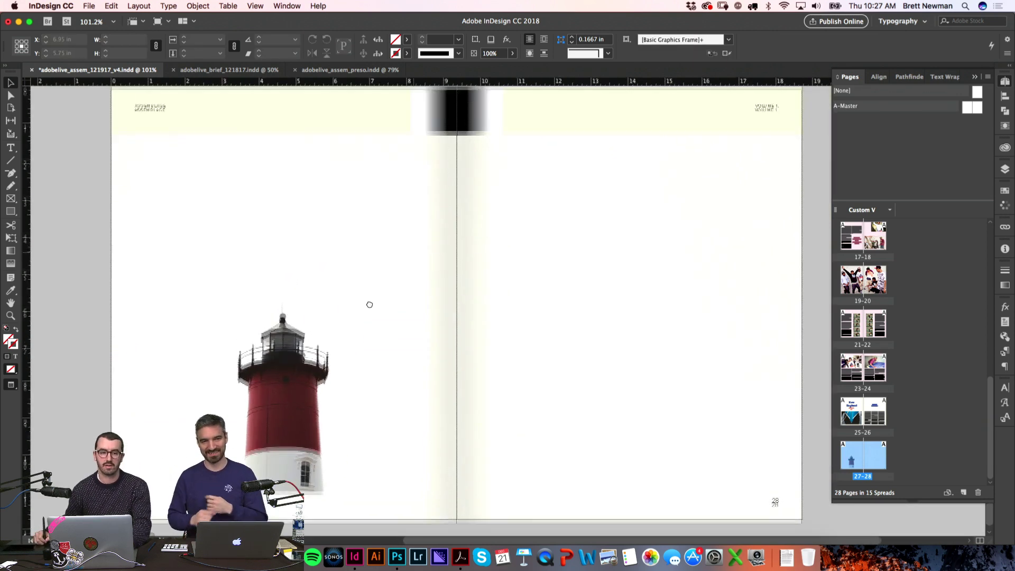
key("w")
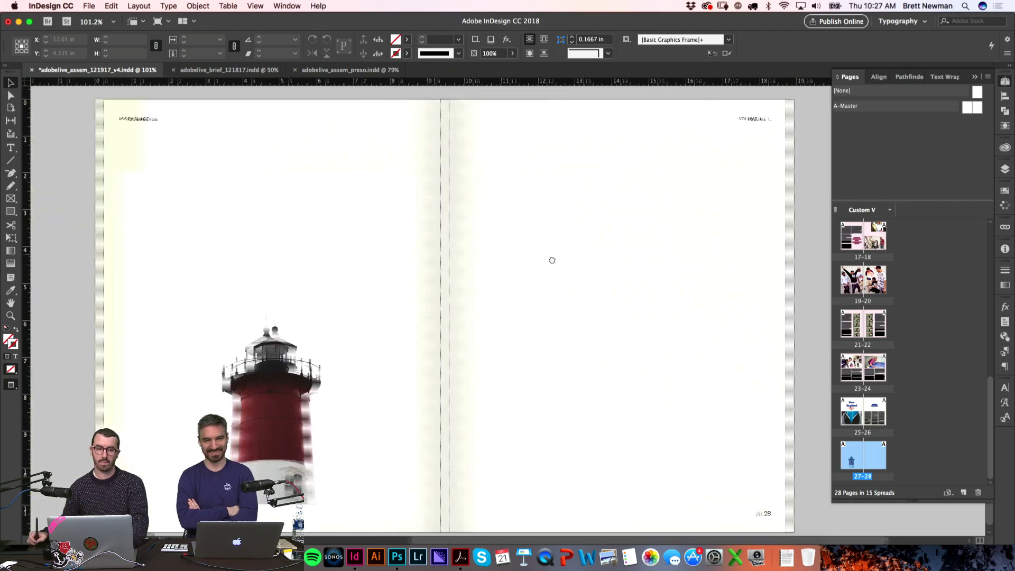
Step: Extend the frame's top edge upward and preview the finished page 27
left_click_drag(279, 152, 279, 101)
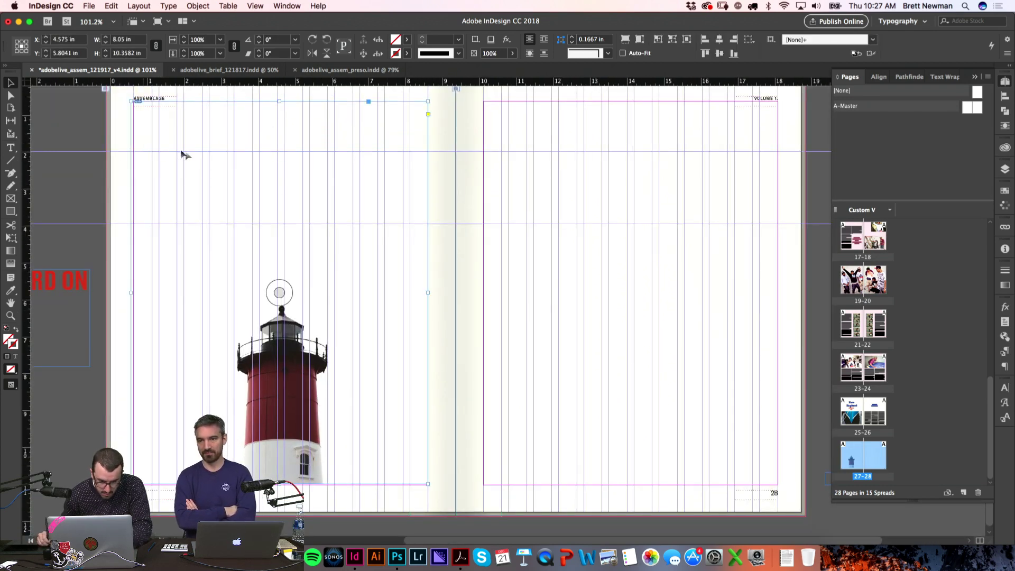
left_click(111, 197)
key("w")
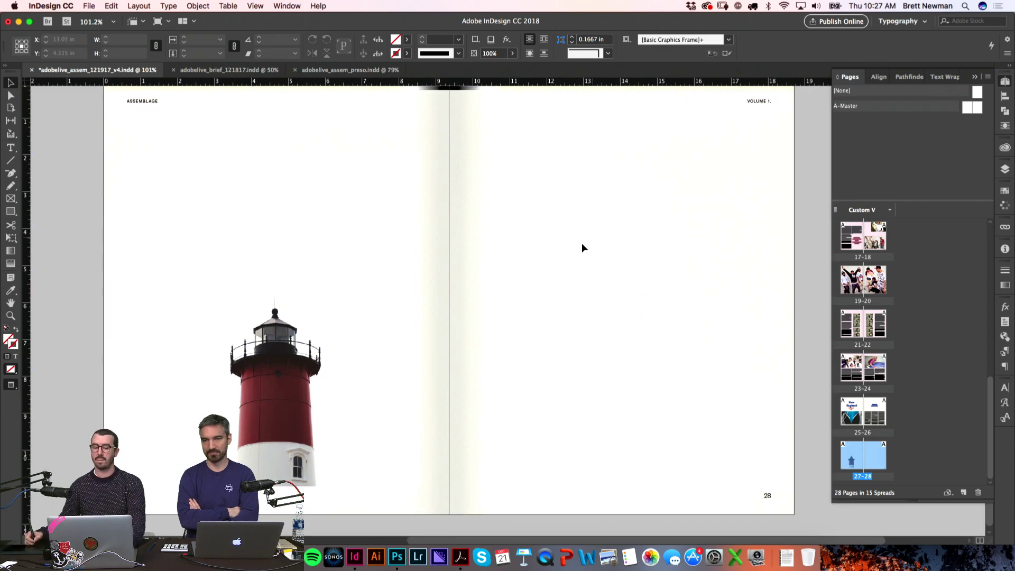
key("super+Tab")
Step: Step through the Mohrman_NewEngland photos to Unknown-18.jpeg and view it in Quick Look
key("Up")
key("Up")
key("Up")
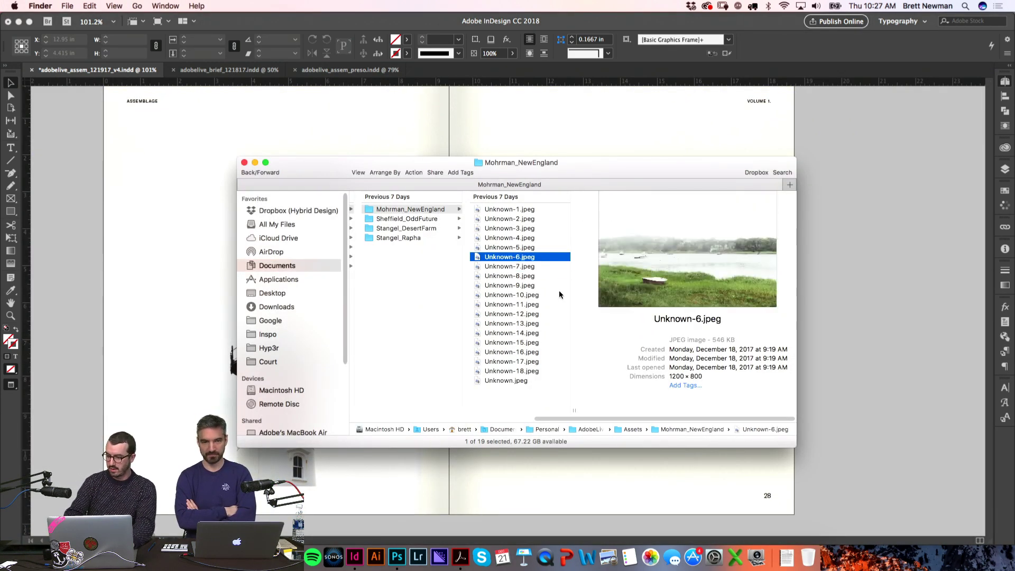
key("Up")
key("Up")
key("Up")
key("Up")
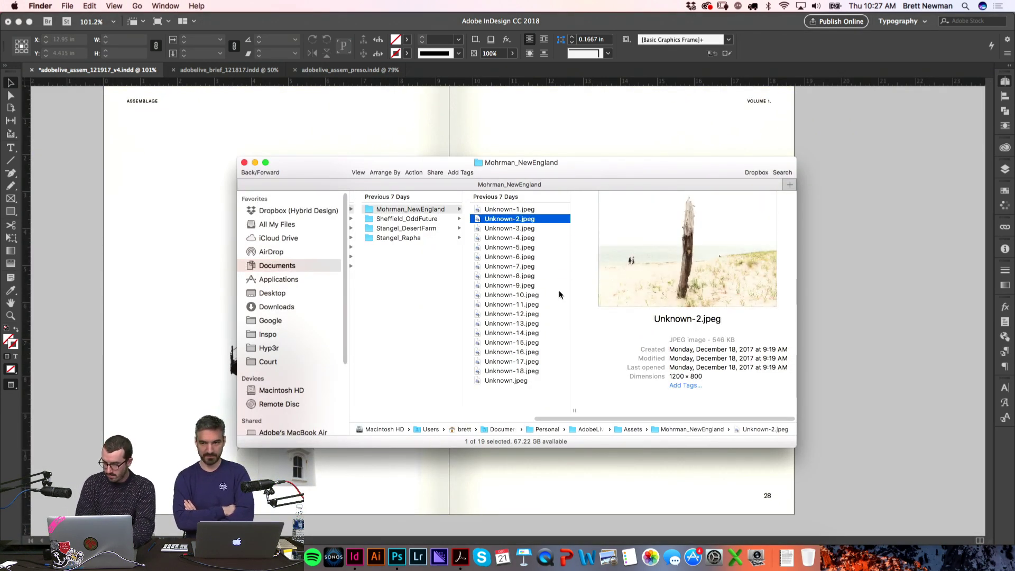
key("Down")
key("Down")
key("Down")
key("Down")
key("Down")
key("Down")
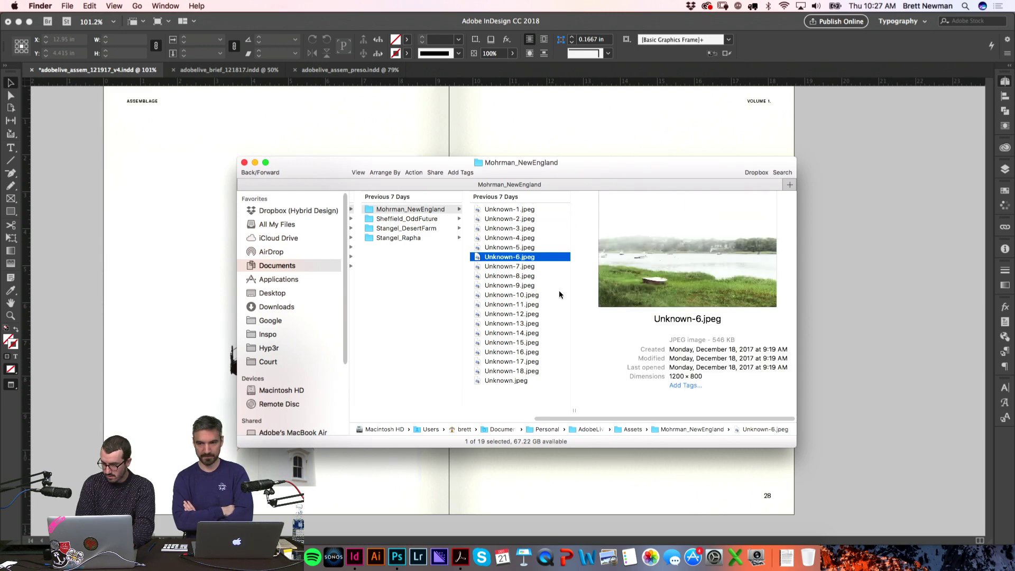
key("Down")
key("Down")
key("Down")
key("Down")
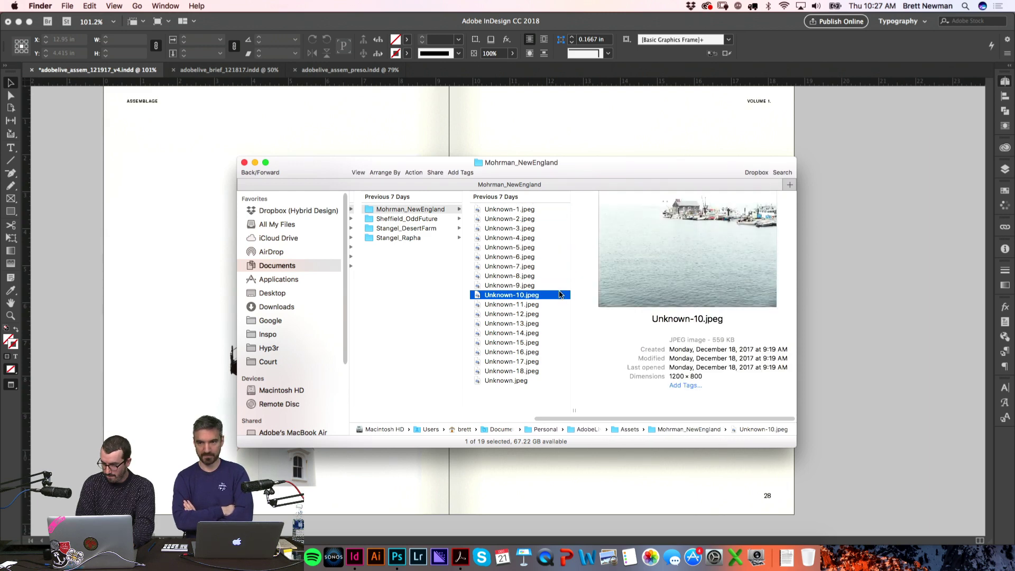
key("Down")
key("Down")
key("Down")
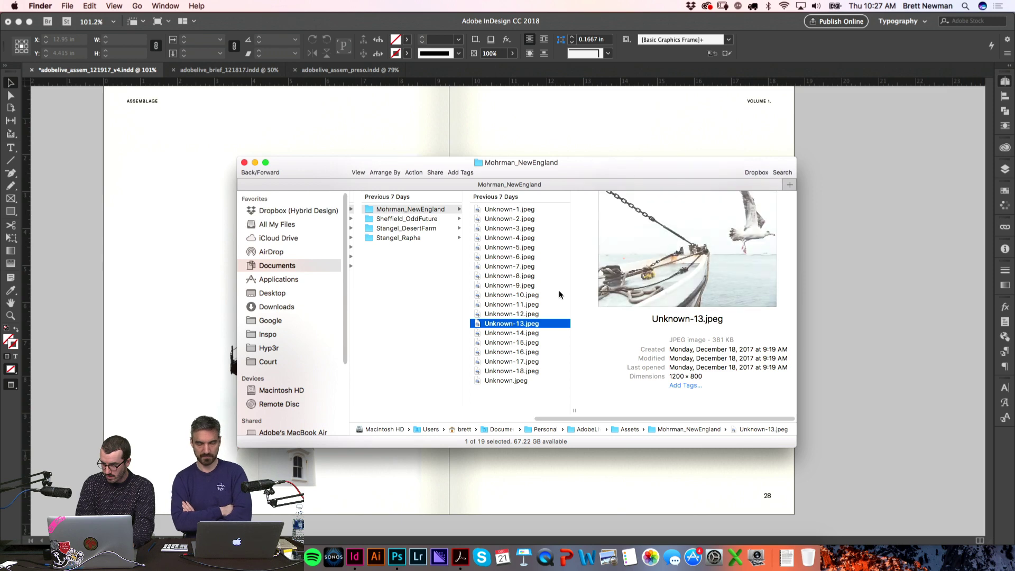
key("Down")
key("Down")
key("Down")
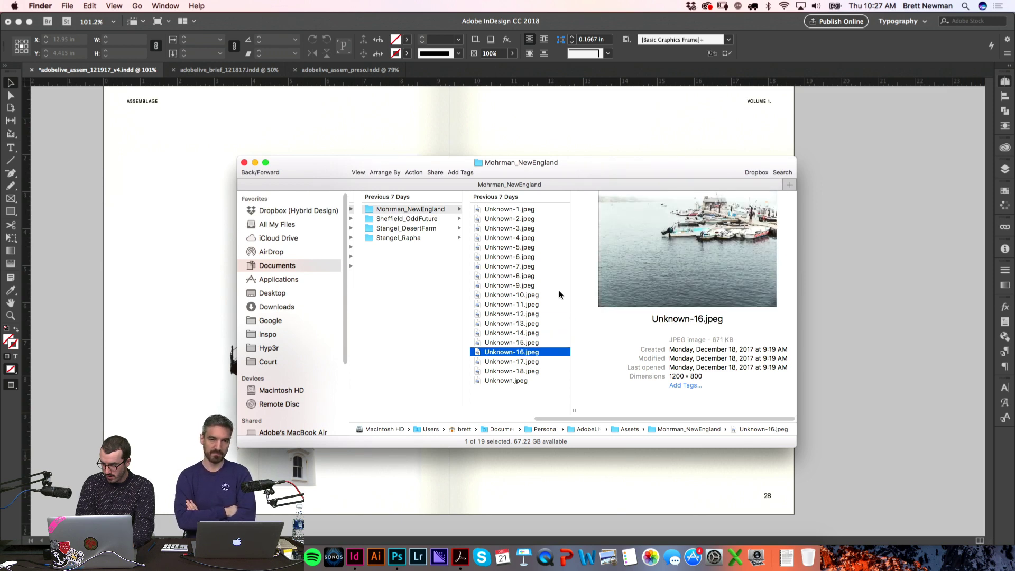
key("Down")
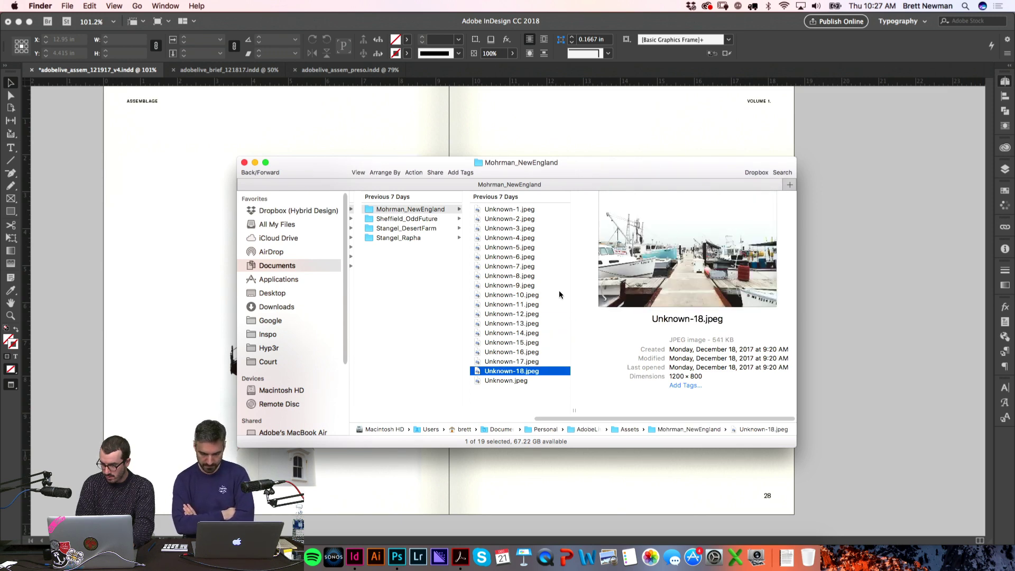
key("space")
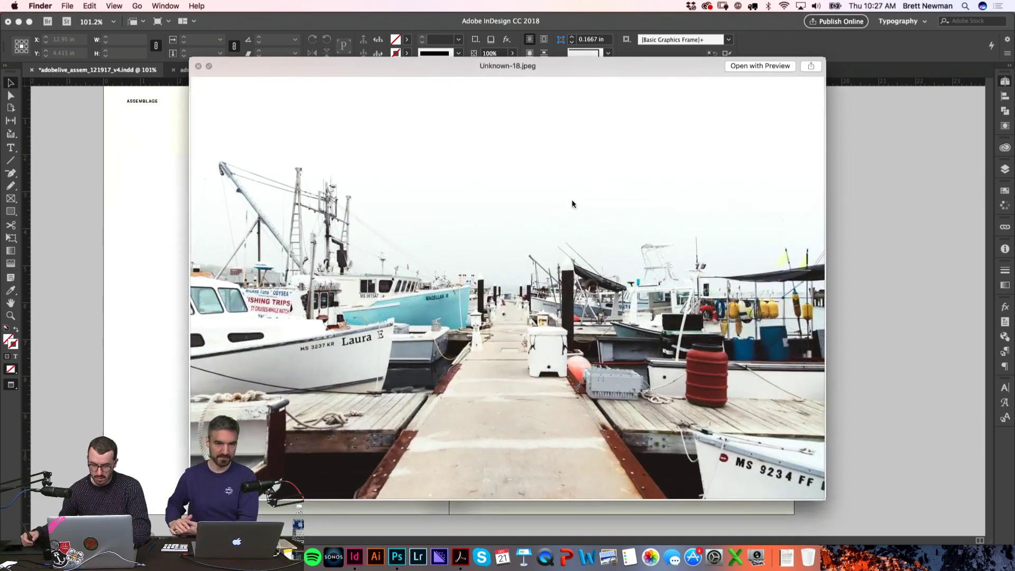
key("space")
Step: Place Unknown-18.jpeg on page 28 just below the middle of the page, checking it in Preview mode
left_click_drag(523, 371, 792, 355)
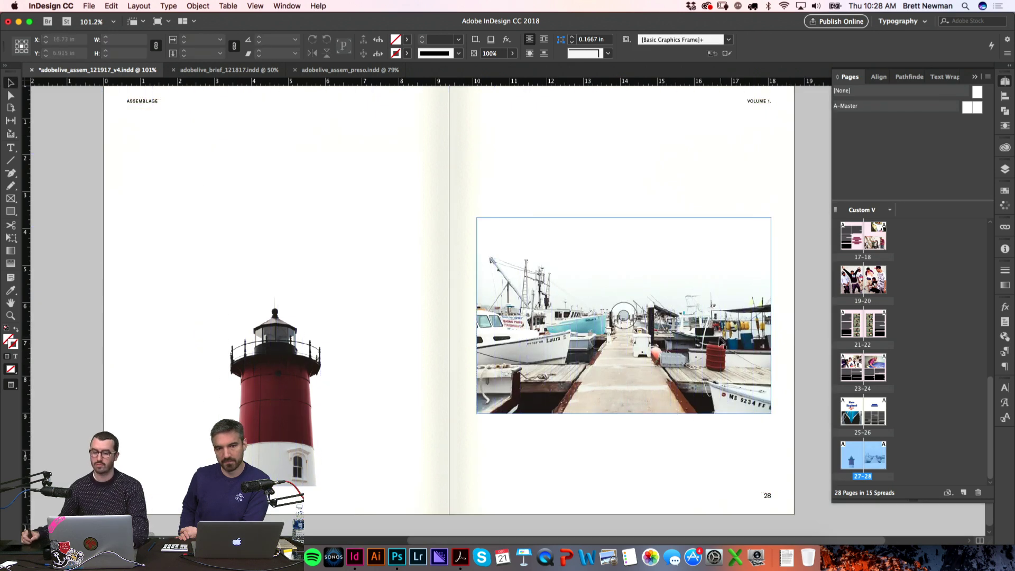
left_click_drag(719, 350, 717, 304)
left_click(783, 308)
key("w")
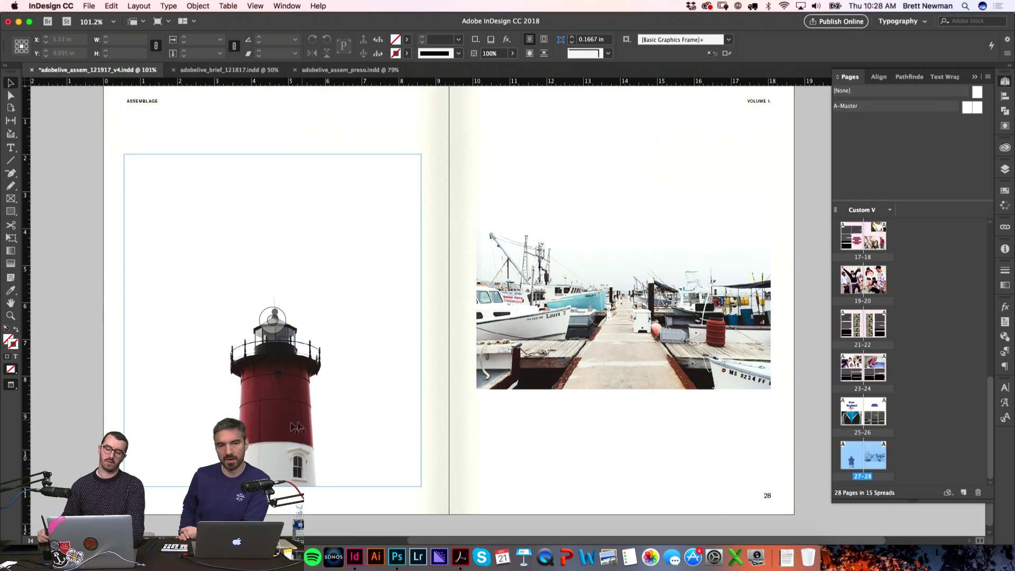
key("w")
key("w")
left_click_drag(726, 307, 760, 339)
key("w")
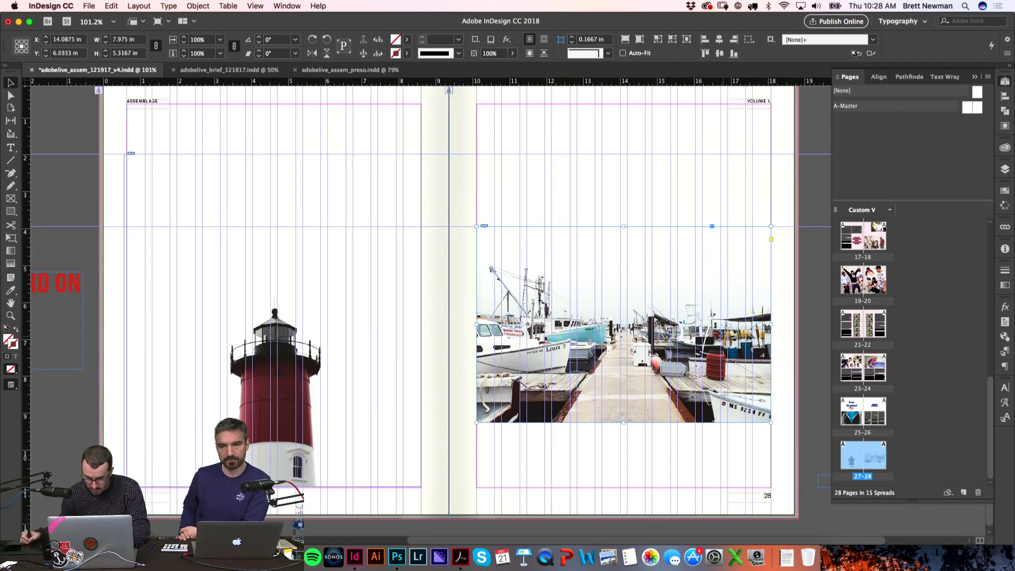
left_click(791, 317)
key("w")
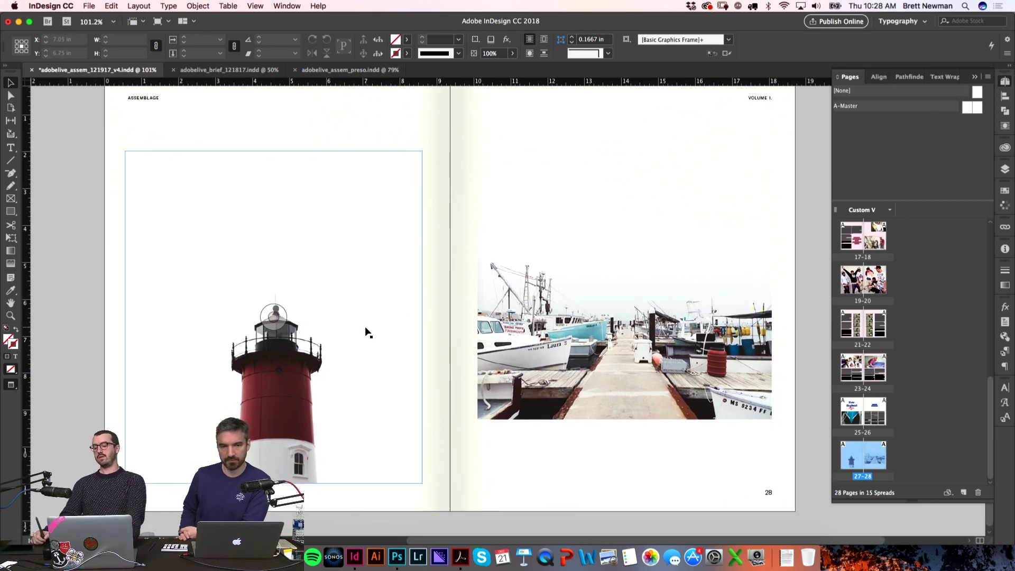
scroll(529, 231, "up", 1)
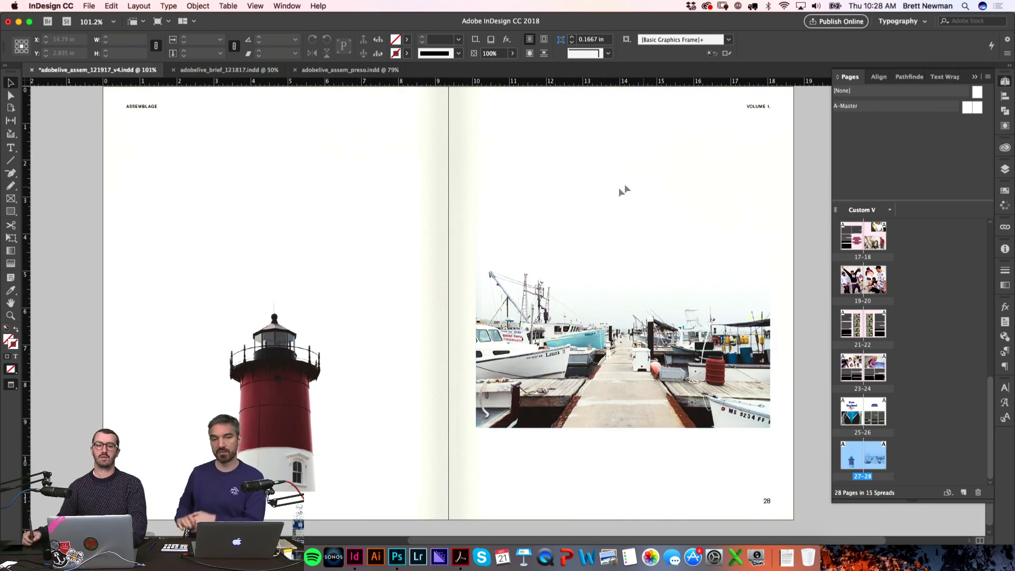
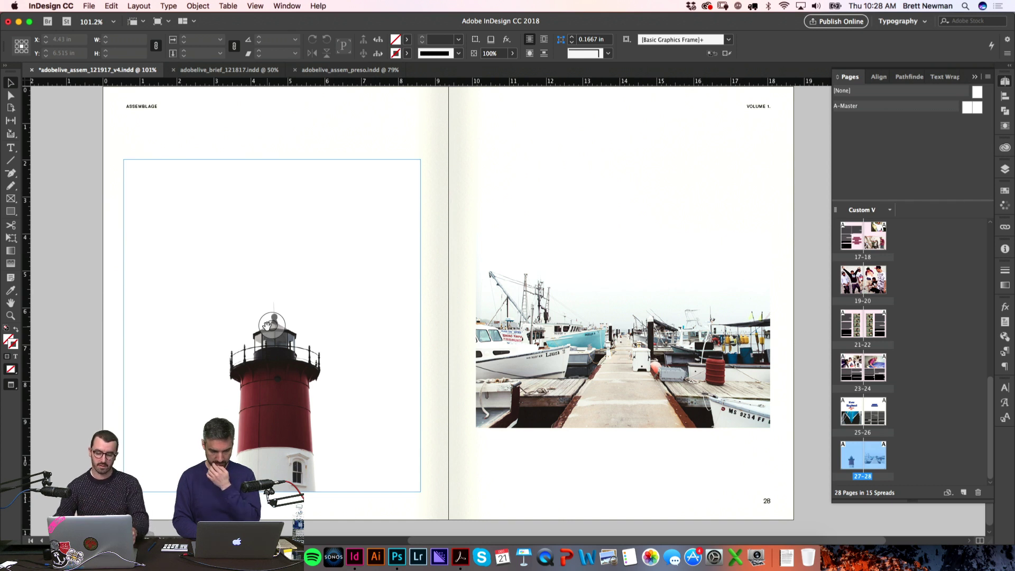
Step: Move the harbor photo on page 28 slightly higher
left_click(685, 175)
key("w")
left_click_drag(643, 268, 644, 254)
left_click(91, 353)
key("w")
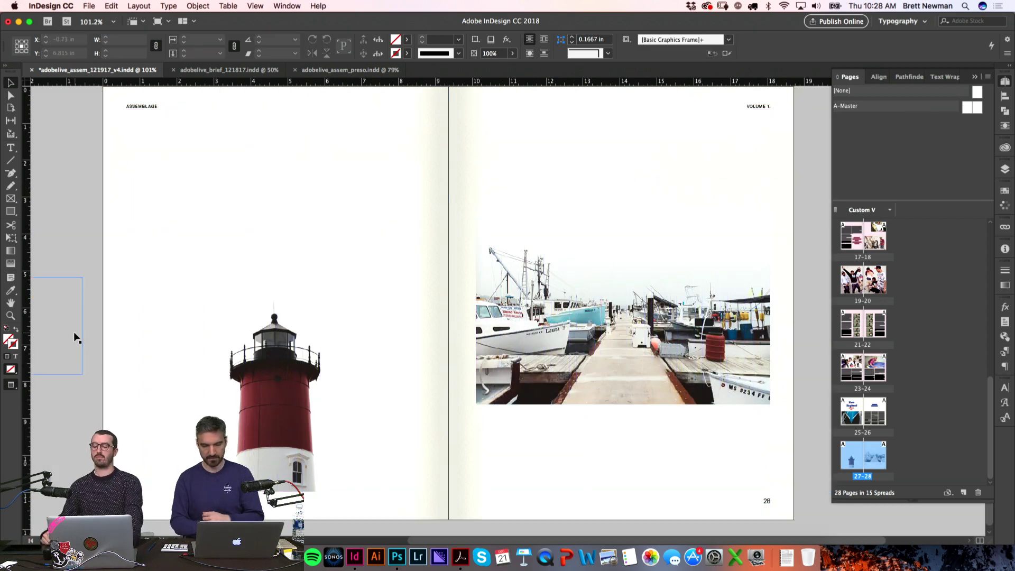
Step: Duplicate spread 27-28 in the Pages panel to create spread 29-30
scroll(472, 238, "down", 1)
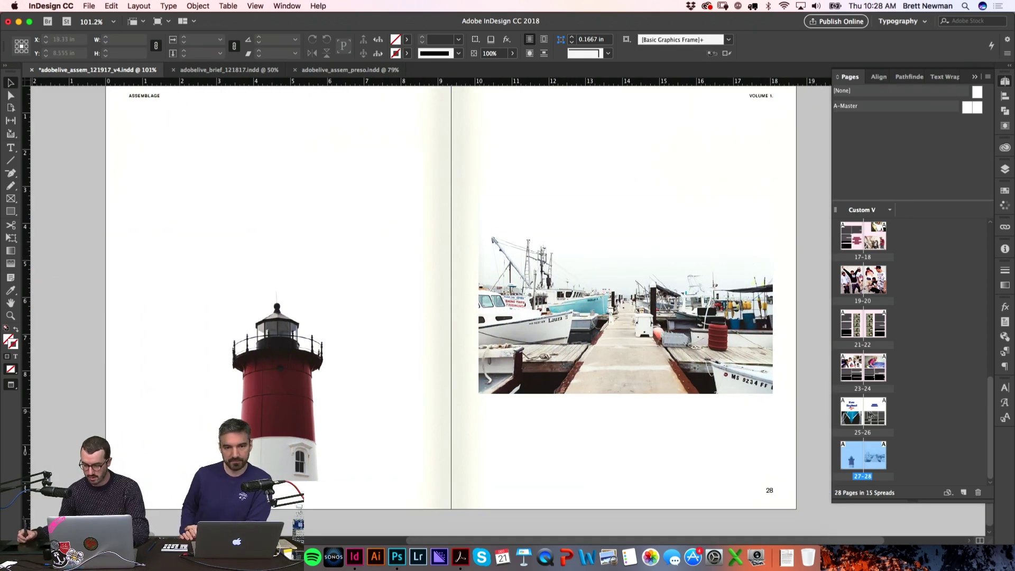
left_click(866, 426)
left_click(861, 450)
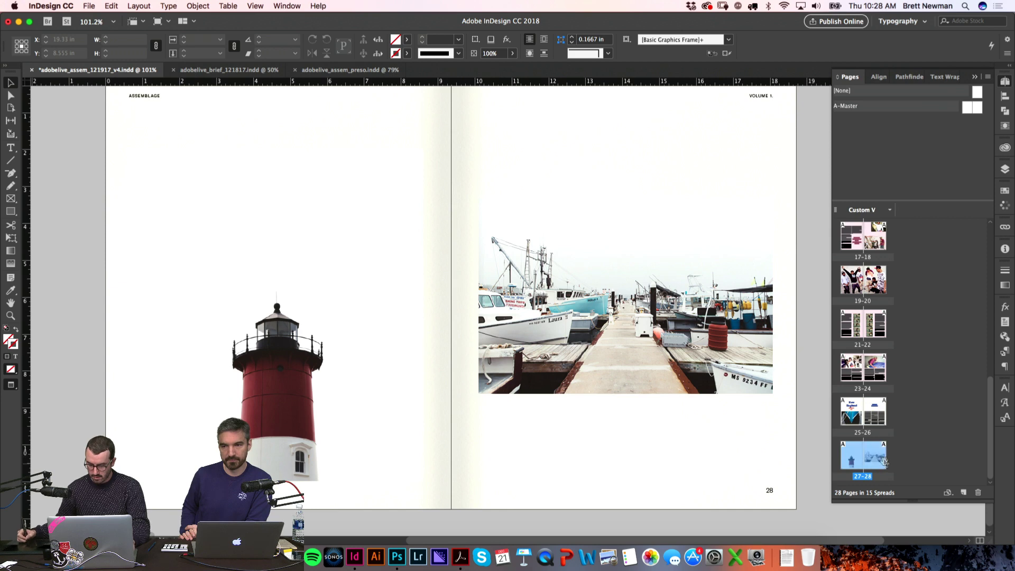
left_click_drag(890, 453, 888, 456)
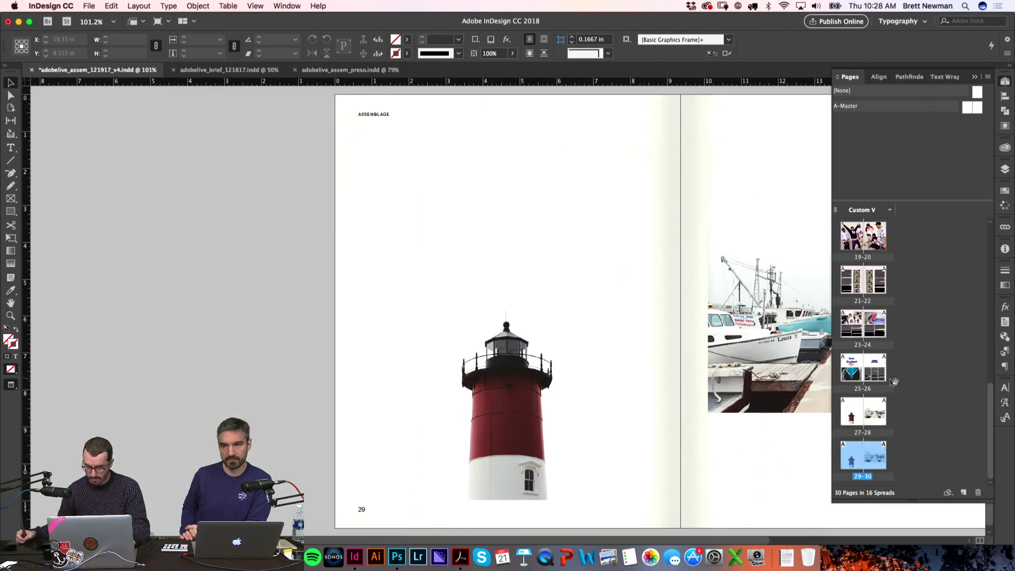
Step: Delete the lighthouse and harbor photos from spread 29-30
scroll(460, 344, "right", 5)
left_click(460, 343)
key("Delete")
left_click(581, 359)
key("Delete")
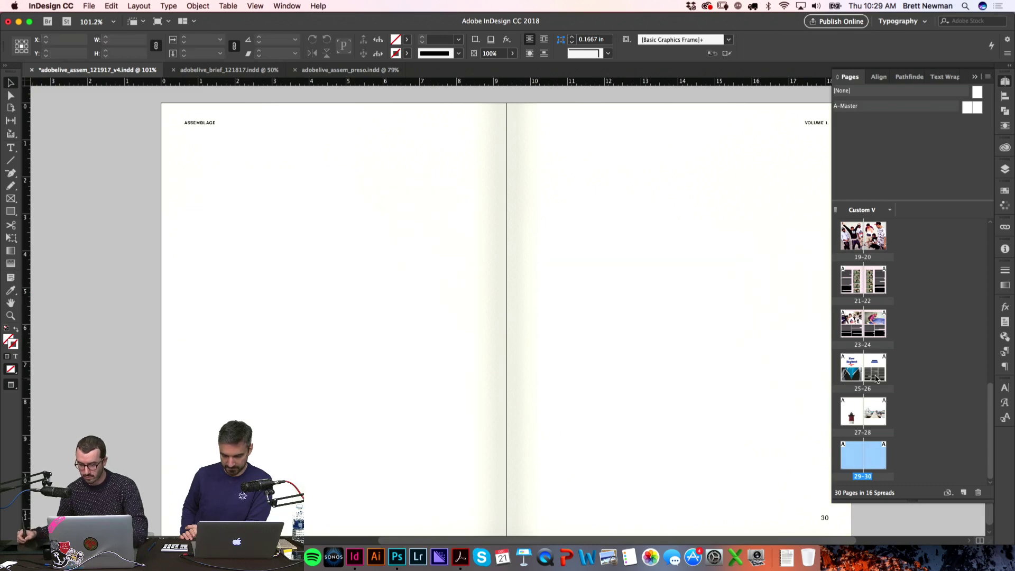
Step: Paste the first body text column from page 26 onto page 30 and stretch it toward the bottom
key("shift+Page_Up")
key("shift+Page_Up")
key("shift+Page_Up")
key("shift+Page_Up")
left_click(581, 361)
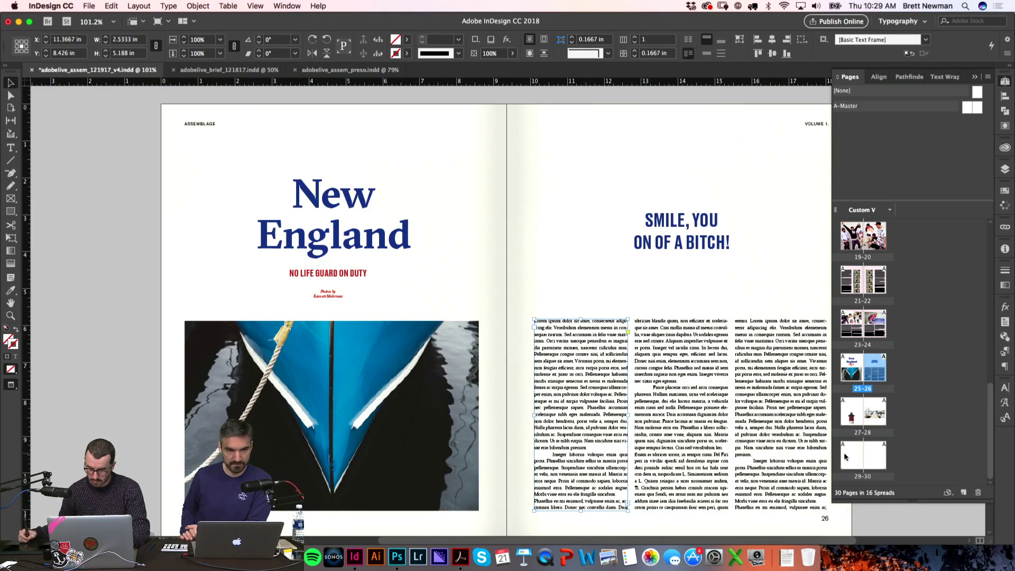
double_click(844, 457)
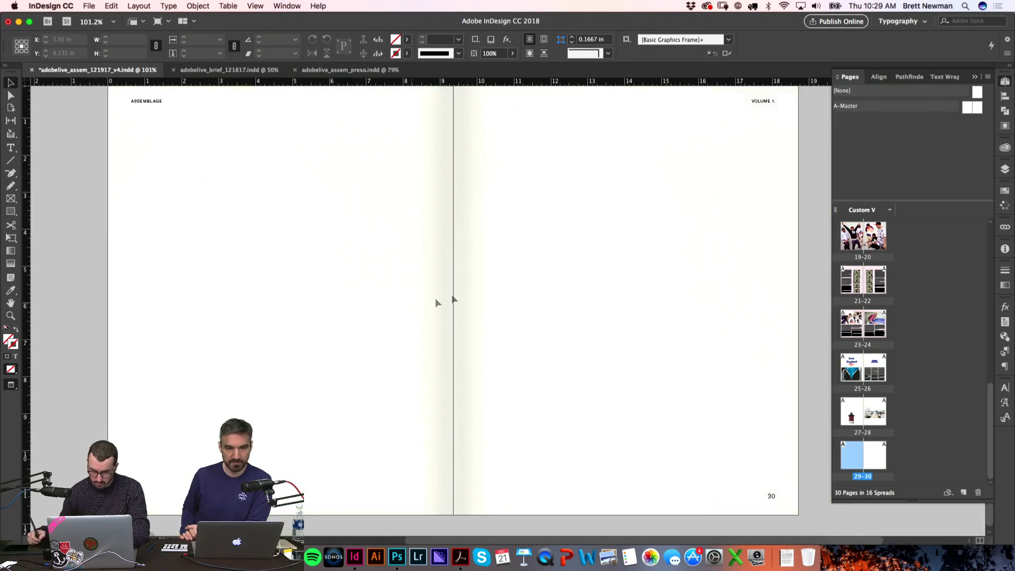
key("super+v")
key("w")
left_click_drag(531, 251, 751, 193)
left_click_drag(728, 348, 730, 497)
left_click(770, 367)
Step: Fill the page 30 text column with placeholder text
key("t")
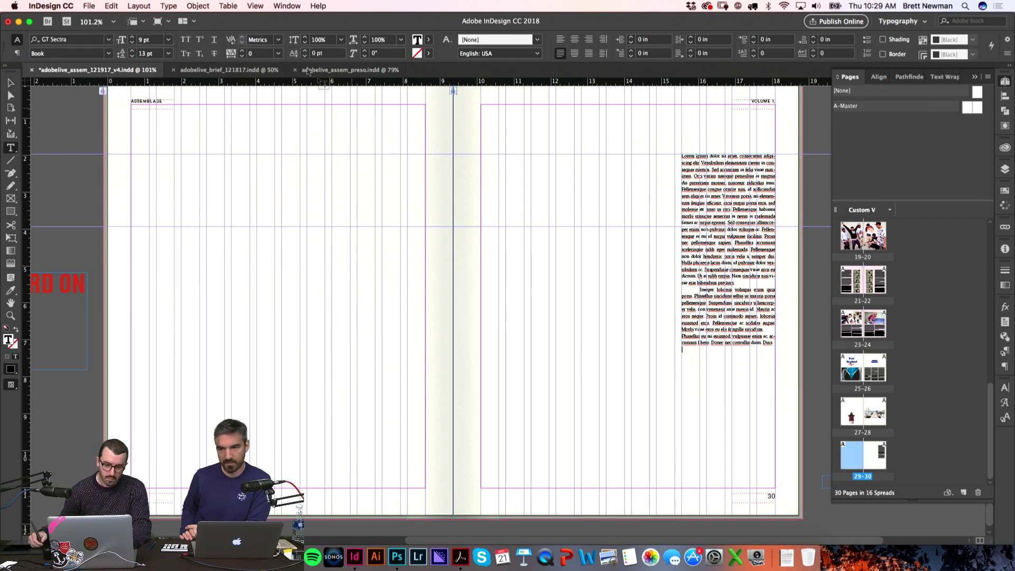
left_click(164, 6)
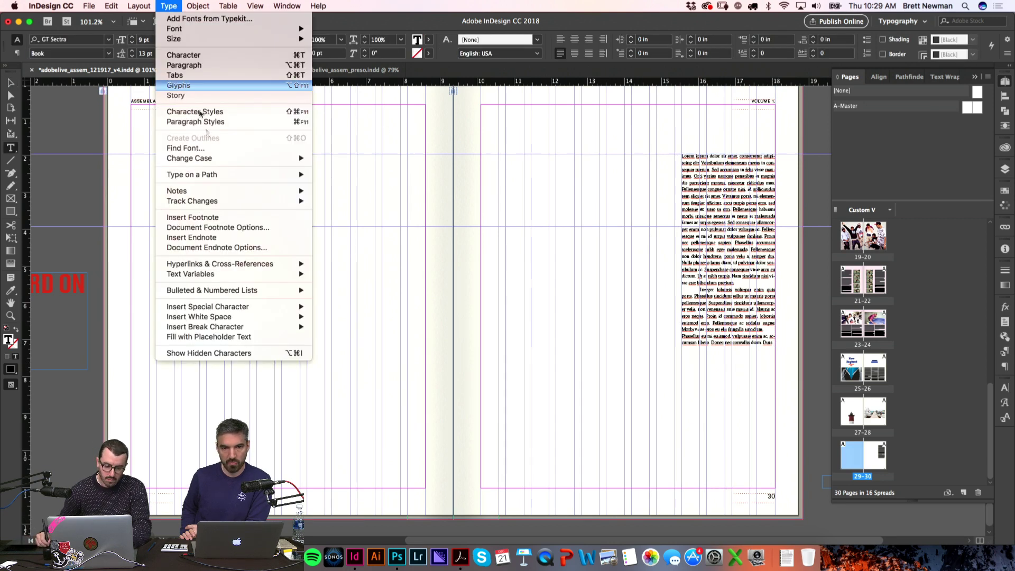
left_click(258, 338)
left_click(575, 421)
key("w")
Step: Select the 'Photos by' credit frame for copying
scroll(569, 275, "up", 6)
scroll(571, 179, "up", 15)
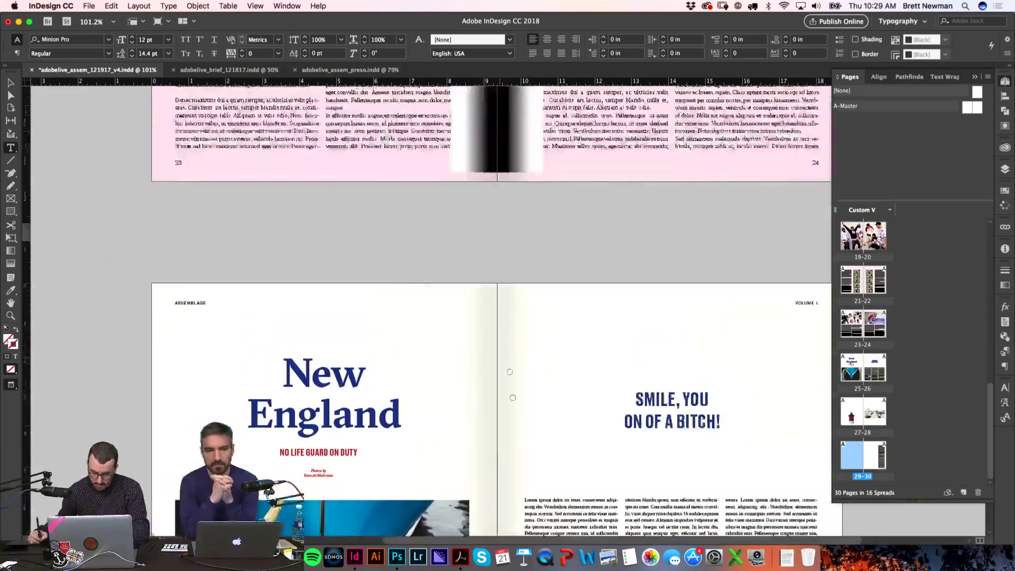
scroll(510, 372, "down", 5)
key("v")
left_click(365, 263)
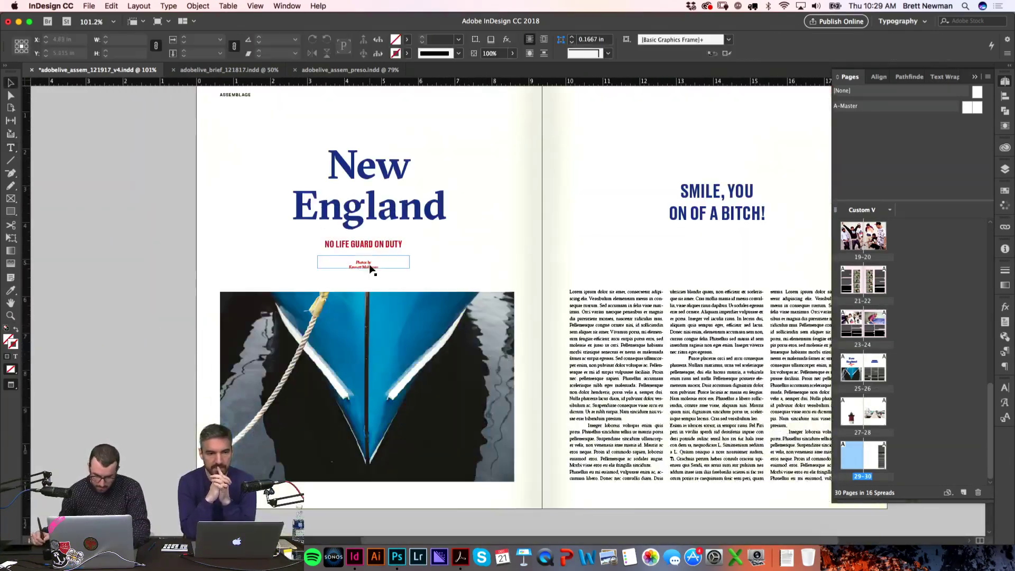
scroll(424, 333, "down", 10)
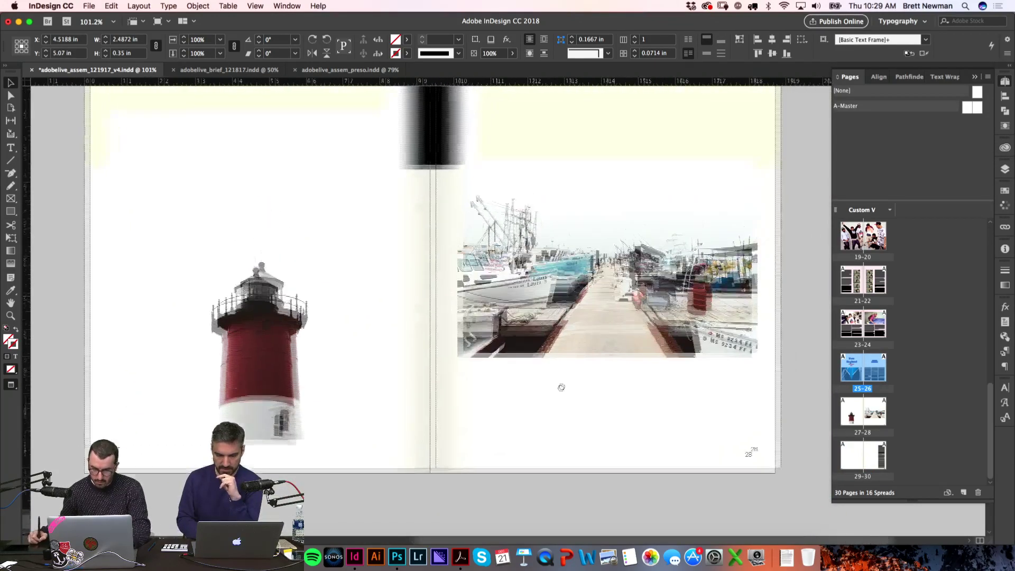
Step: Position the credit frame just below the harbor photo on page 28
key("z")
left_click_drag(514, 305, 704, 476)
left_click_drag(195, 106, 447, 468)
key("w")
left_click(492, 390)
Step: Retype the caption title as Cape Dock and make it Bold
key("t")
left_click_drag(412, 446, 443, 446)
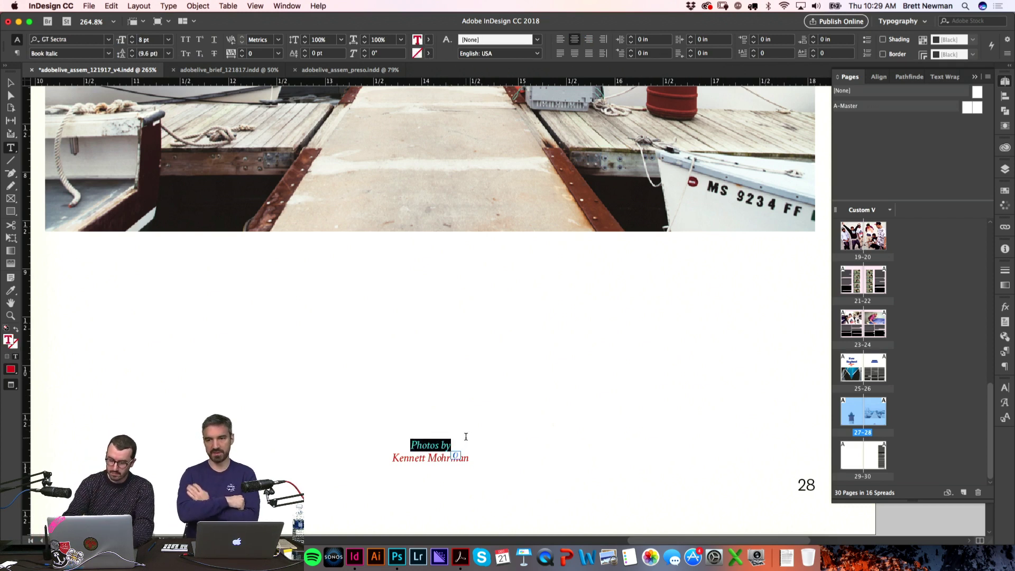
type("CAPE")
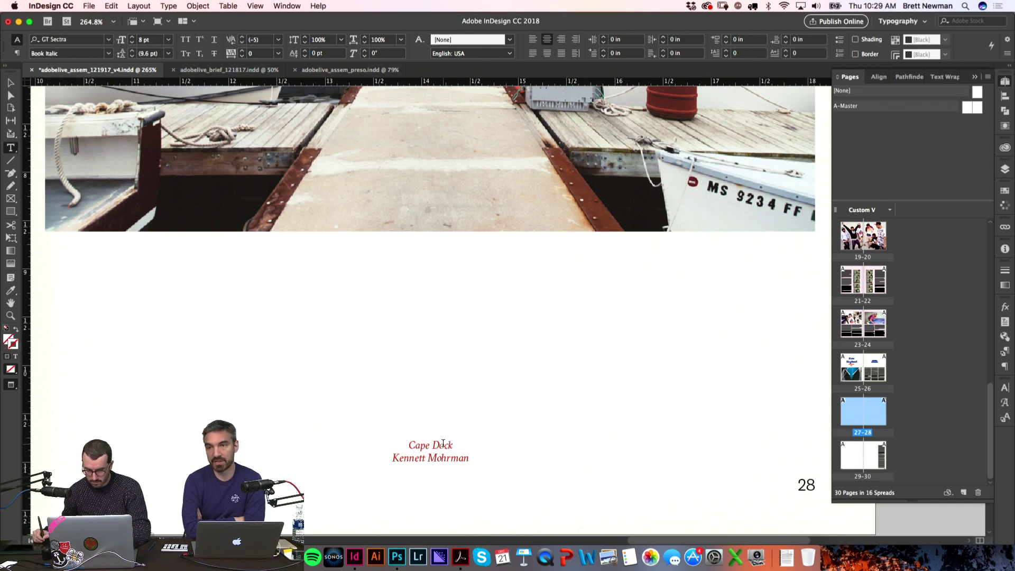
triple_click(519, 442)
left_click(1008, 390)
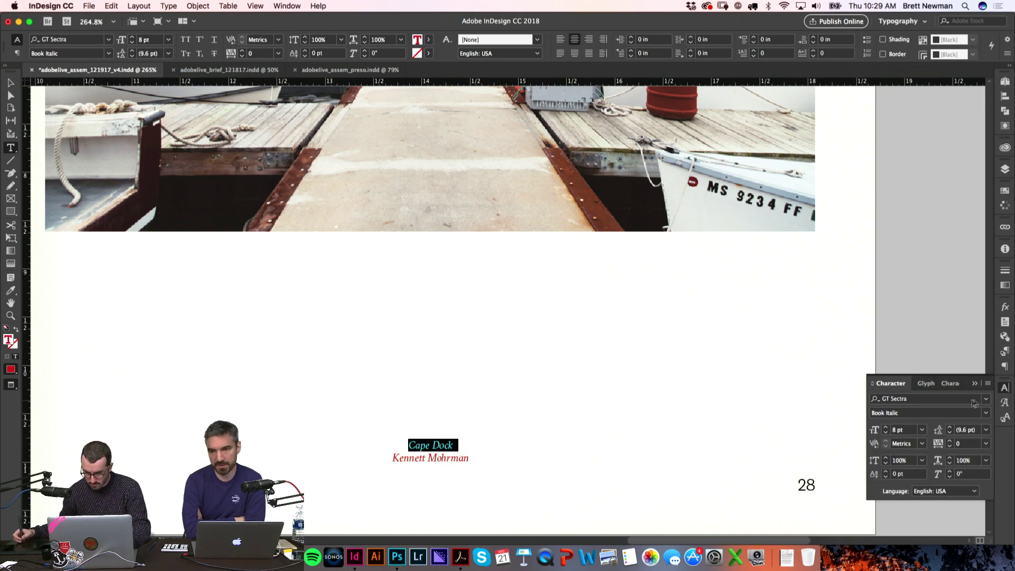
left_click(989, 413)
left_click(899, 436)
key("Escape")
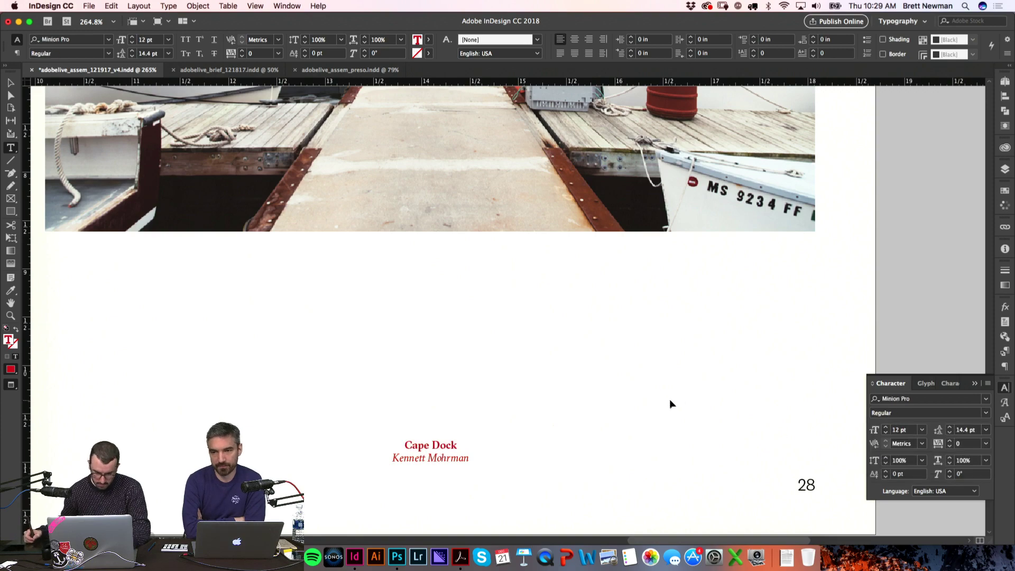
Step: Alt-drag a copy of the caption to the top of page 27
key("super+alt+0")
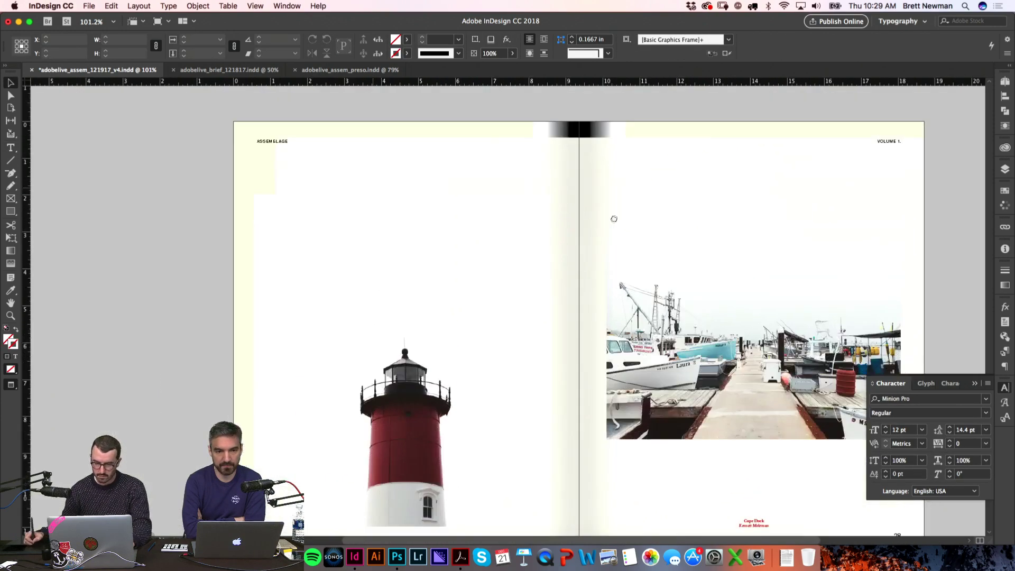
key("w")
left_click_drag(525, 312, 418, 167)
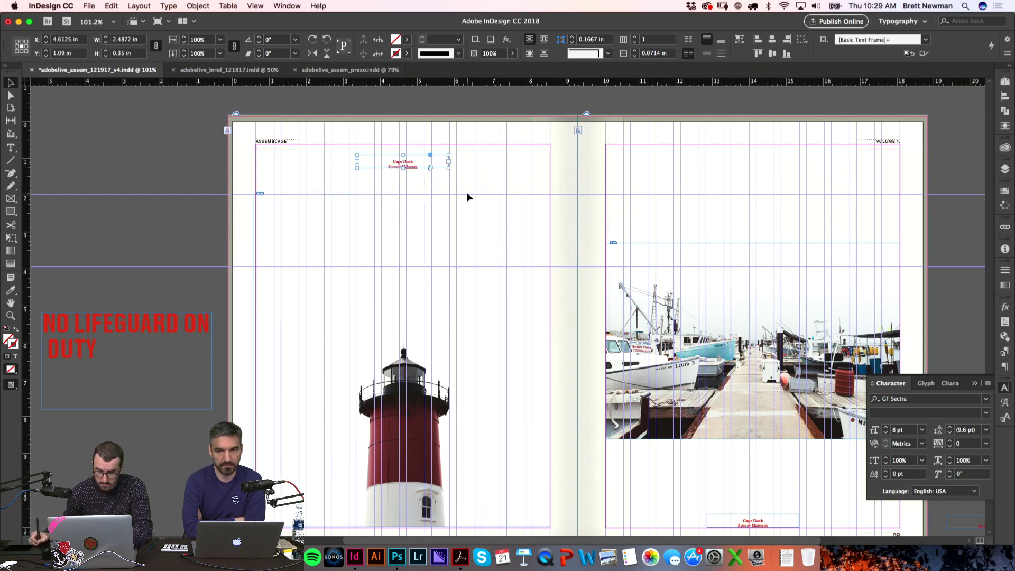
key("w")
Step: Change the copied caption title from Cape Dock to 'Light House'
key("z")
left_click_drag(513, 222, 296, 127)
key("t")
left_click(479, 254)
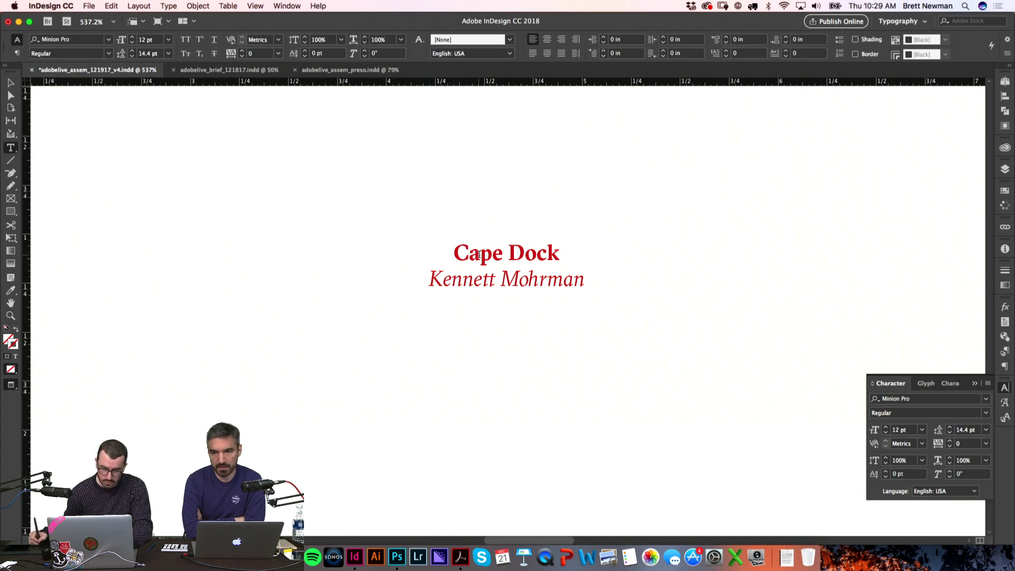
double_click(476, 254)
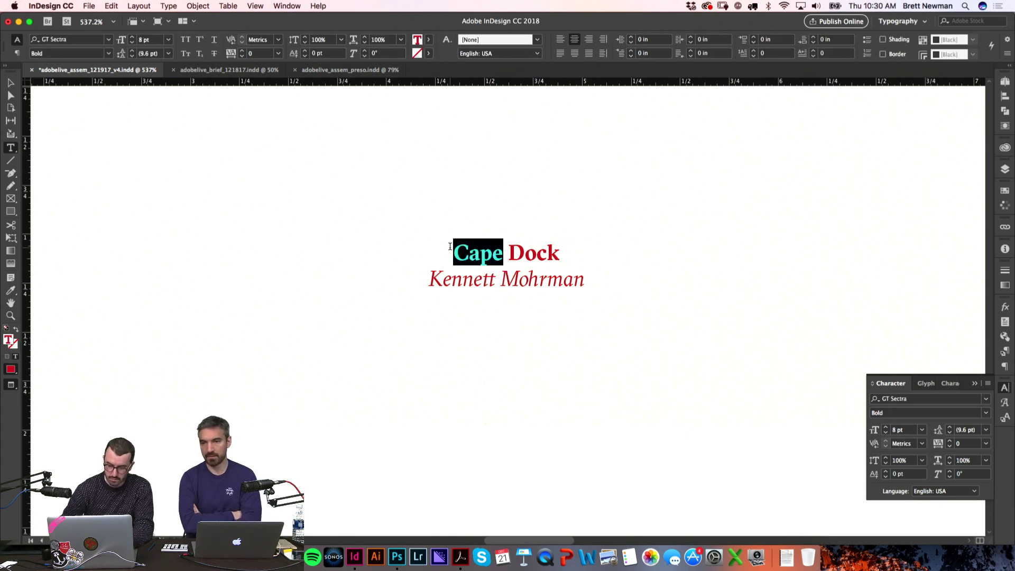
left_click(559, 255, "shift")
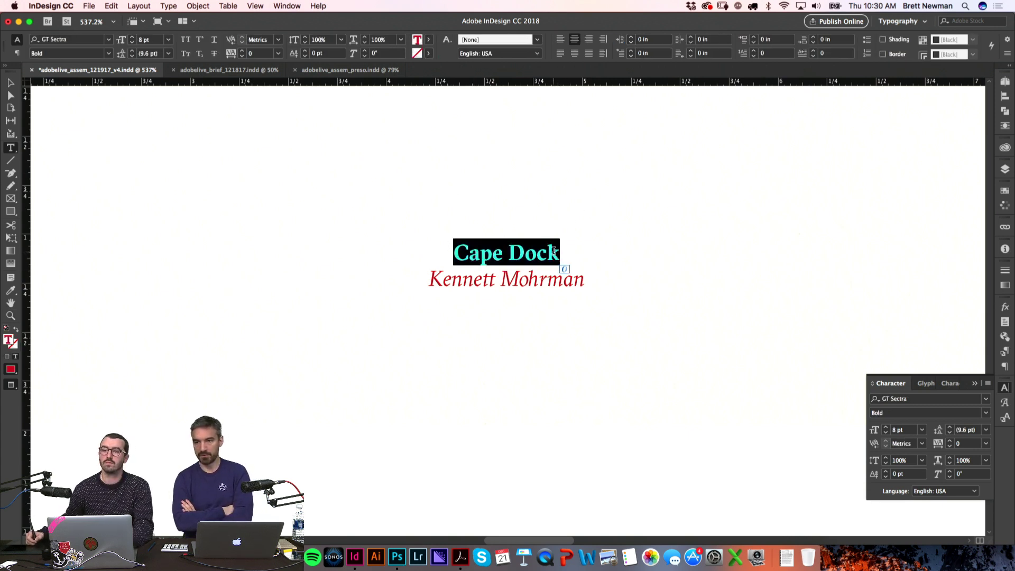
type("Light House")
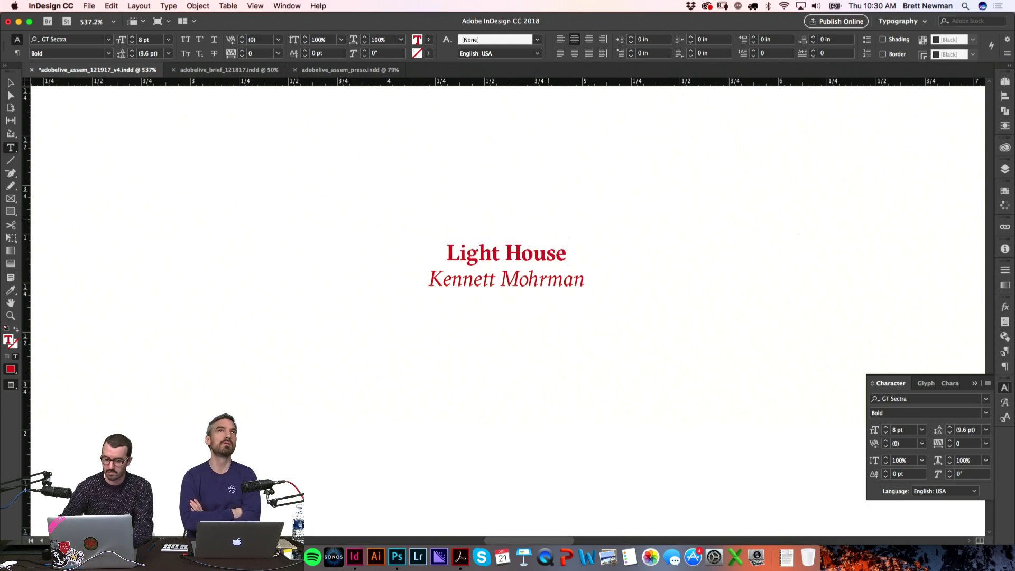
Step: Delete the stray lifeguard headline from the pasteboard
key("cmd+0")
left_click_drag(145, 286, 314, 382)
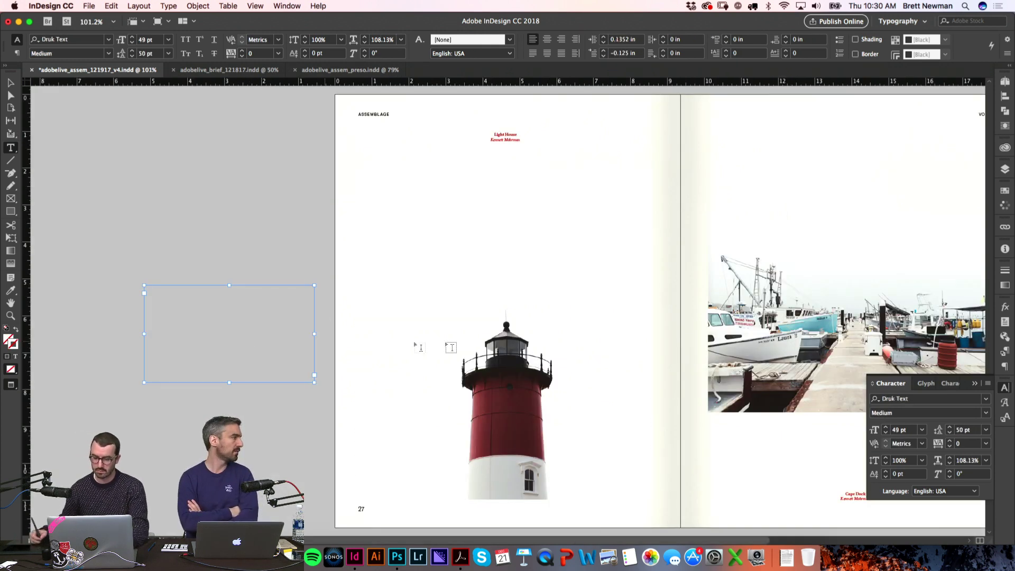
left_click(1005, 388)
scroll(776, 340, "down", 15)
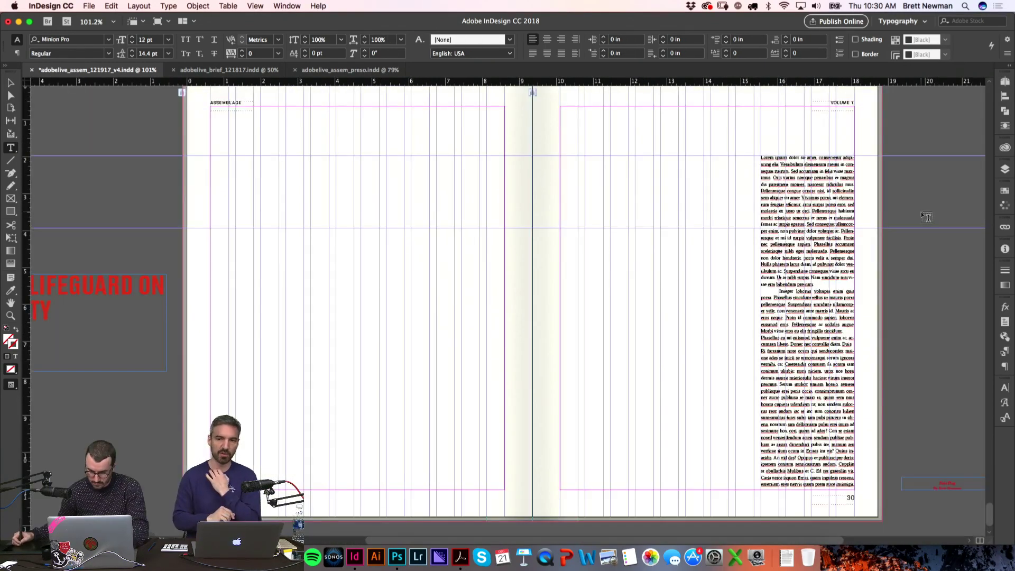
key("Escape")
left_click(114, 340)
key("Delete")
Step: Preview Unknown-13.jpeg in the Mohrman_NewEngland Finder folder and drag it into InDesign
key("w")
key("super+Tab")
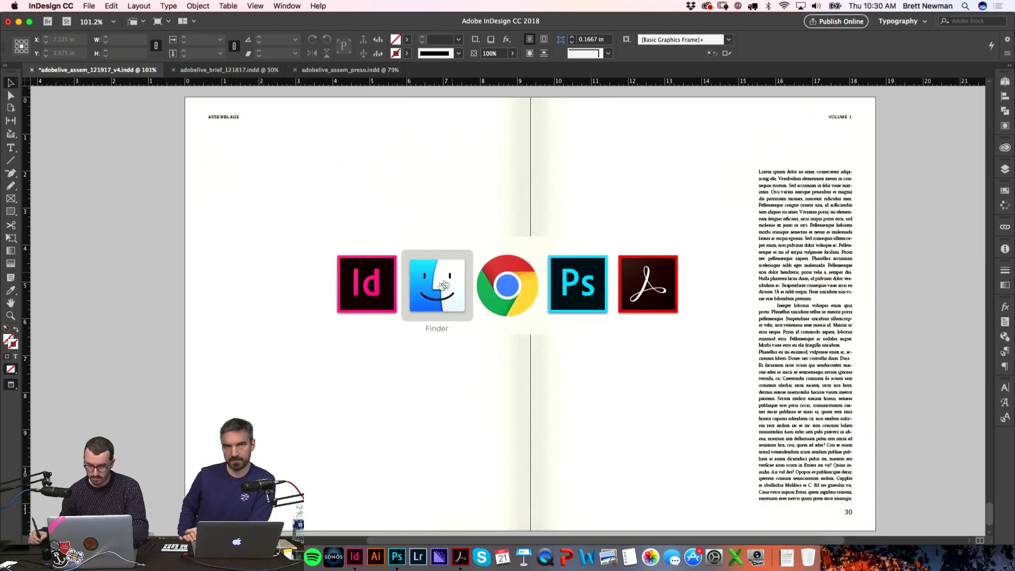
key("Down")
key("Up")
key("Up")
key("Up")
key("Up")
key("Up")
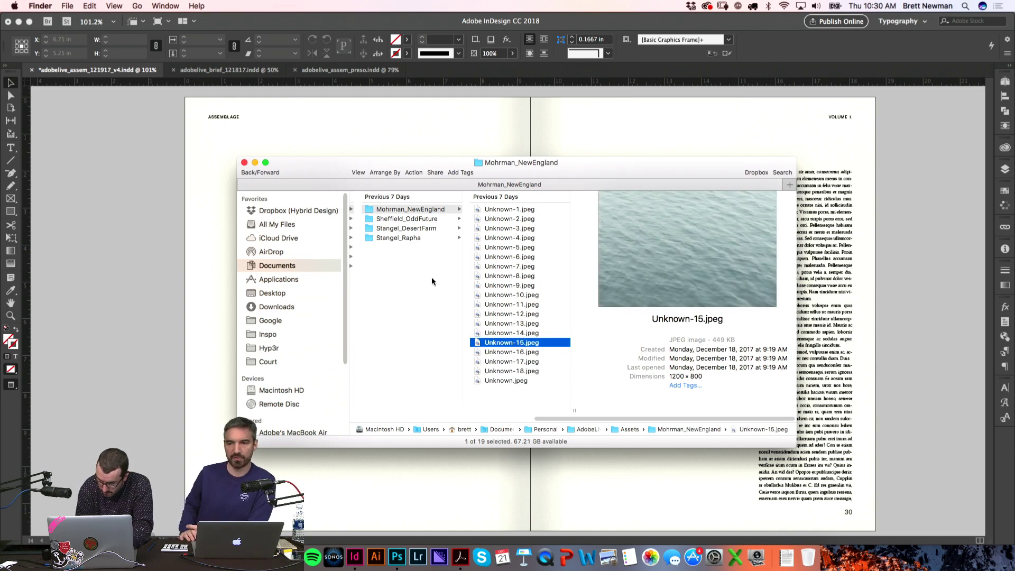
key("Up")
key("Up")
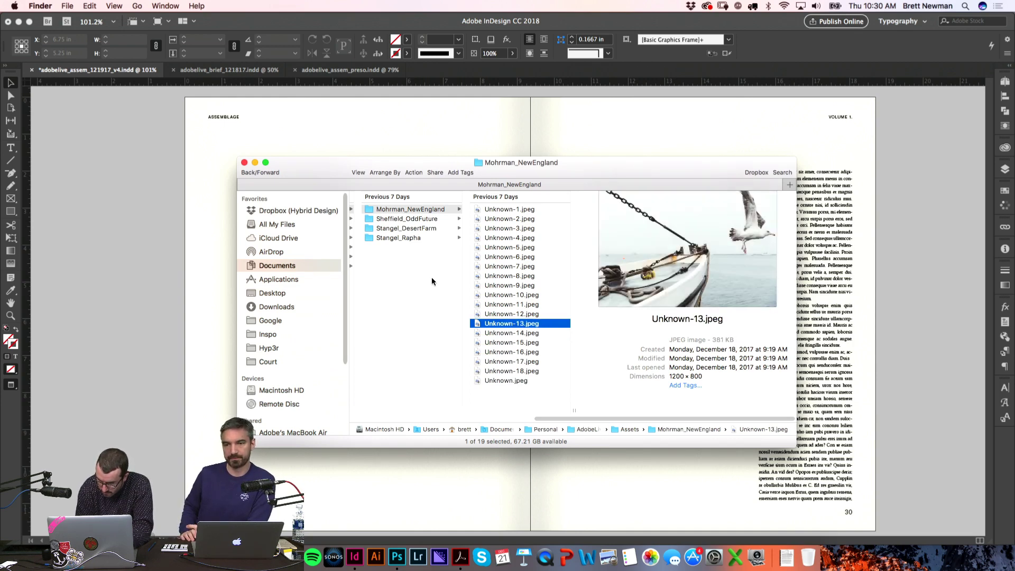
key("Down")
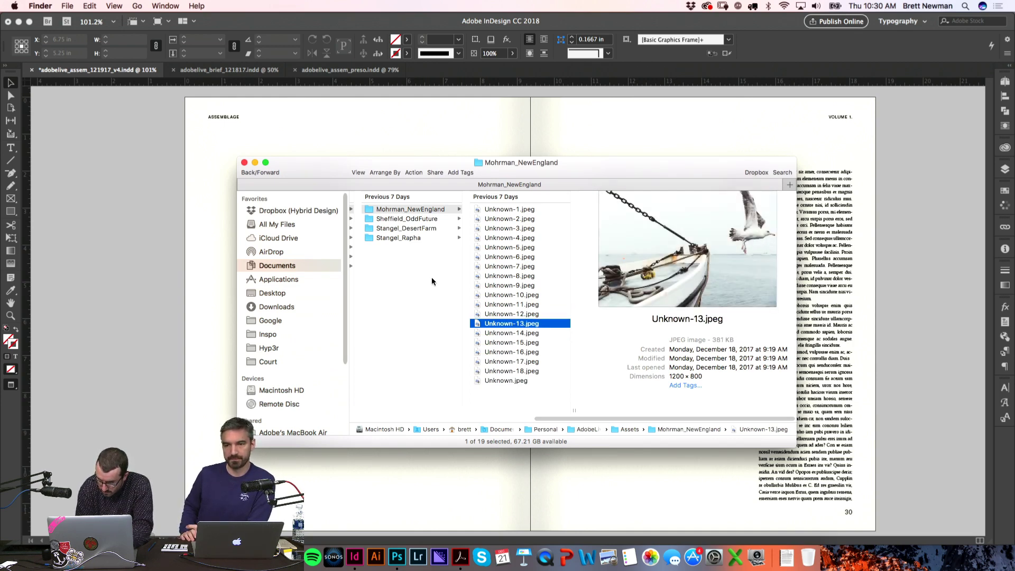
key("space")
key("space")
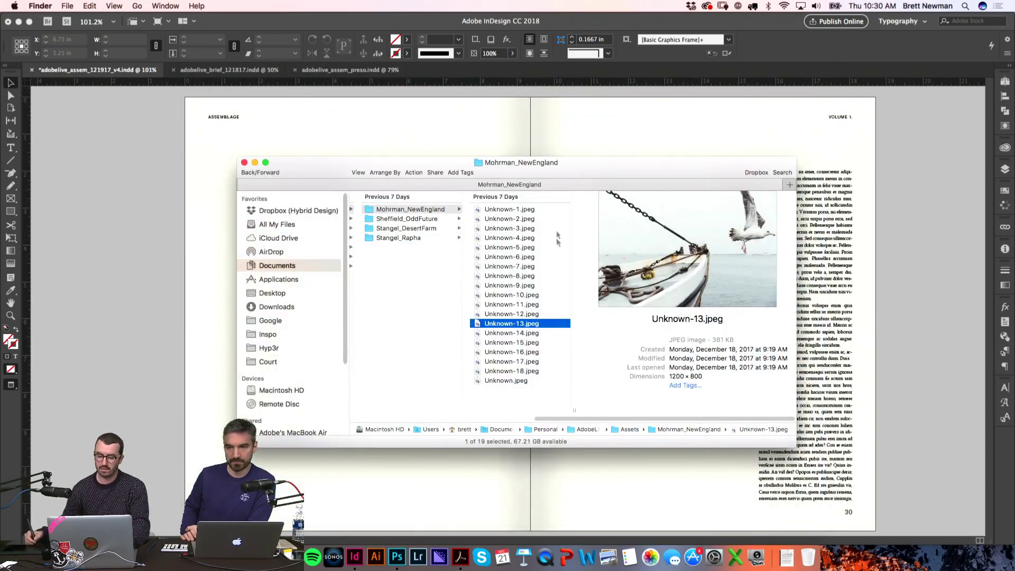
left_click_drag(529, 324, 211, 211)
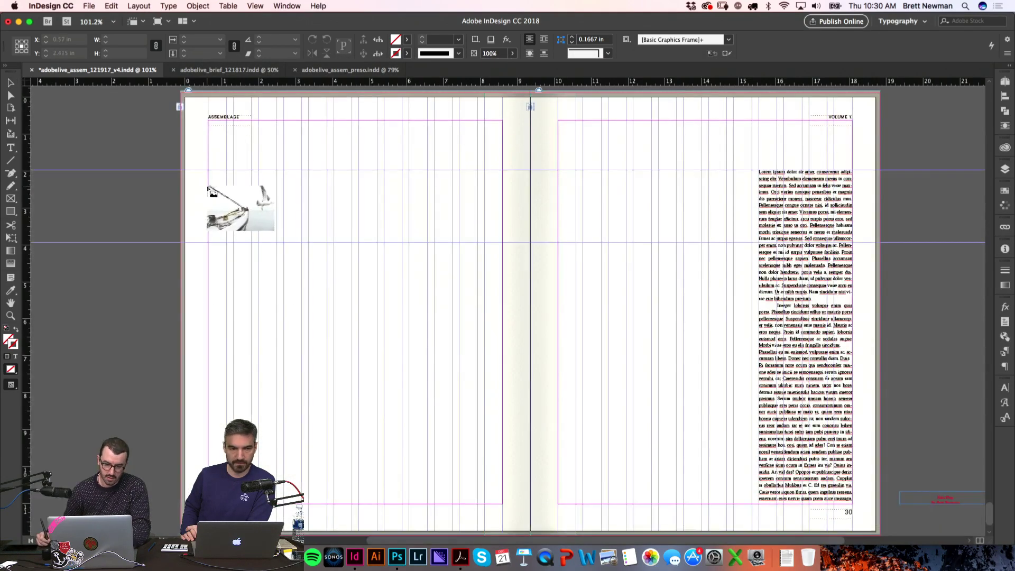
Step: Place the boat-and-gull photo across page 29 and zoom in to check the gull
key("super+z")
left_click_drag(455, 367, 497, 411)
left_click(191, 415)
key("w")
key("z")
left_click_drag(435, 228, 622, 377)
key("super+0")
key("w")
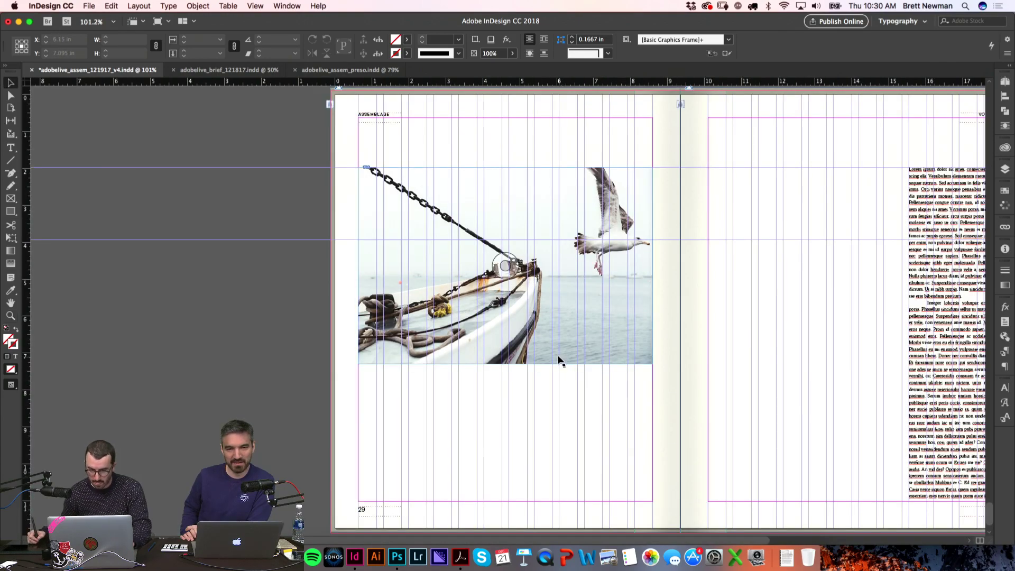
key("w")
key("v")
Step: Draw a rectangle frame covering page 29 out to the bleed
key("super+minus")
scroll(582, 169, "up", 15)
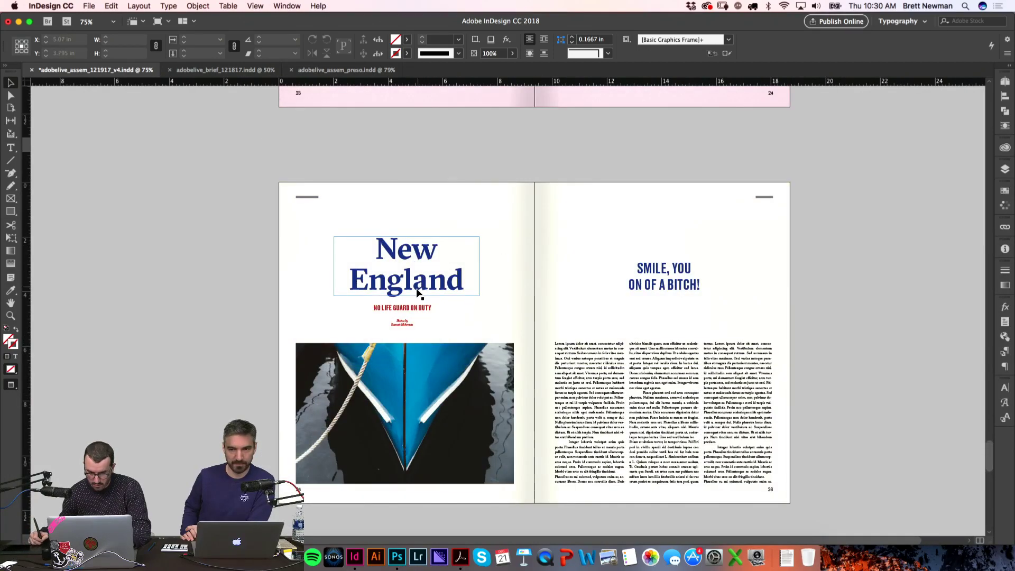
key("w")
scroll(476, 248, "down", 15)
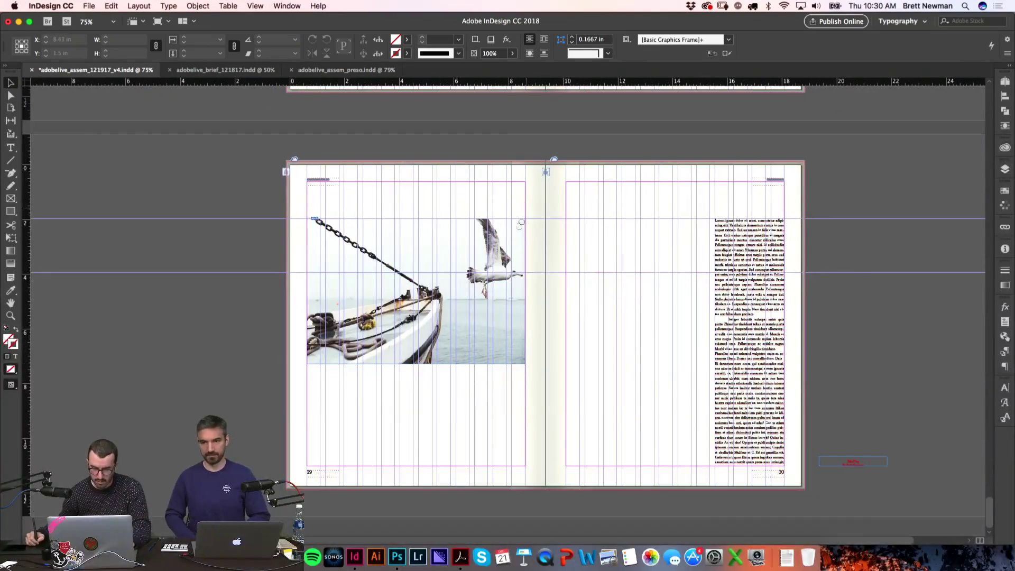
scroll(555, 222, "up", 2)
left_click_drag(271, 201, 533, 529)
Step: Fill the page-covering frame with the C=100 M=90 Y=10 K=0 dark blue swatch
left_click(406, 38)
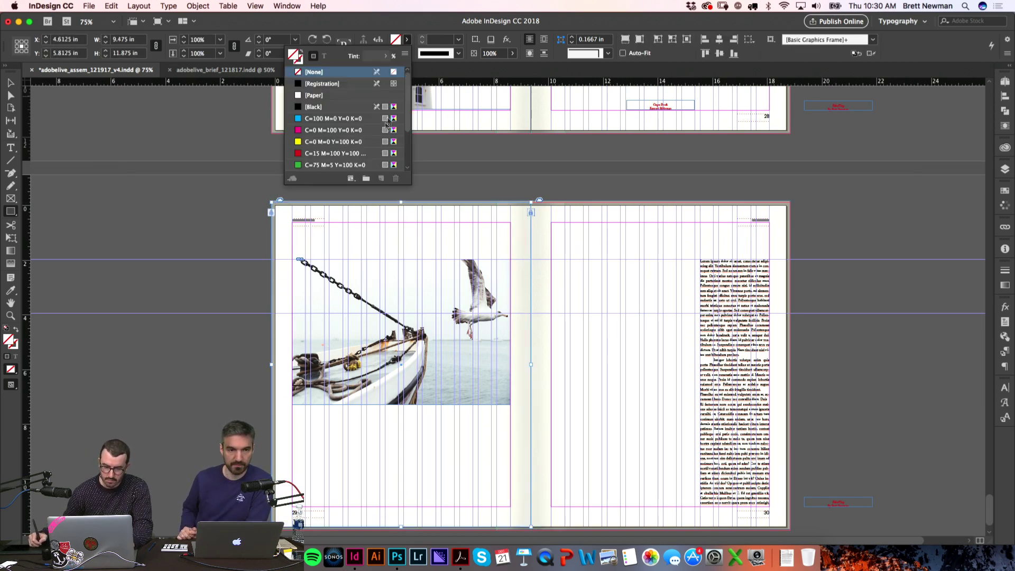
scroll(385, 115, "down", 4)
left_click(392, 130)
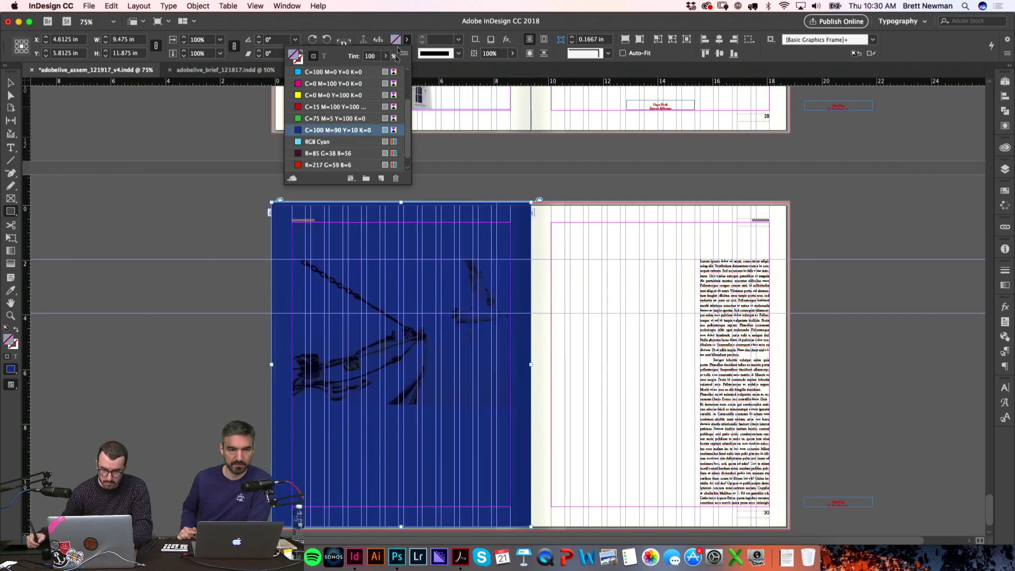
left_click(281, 276)
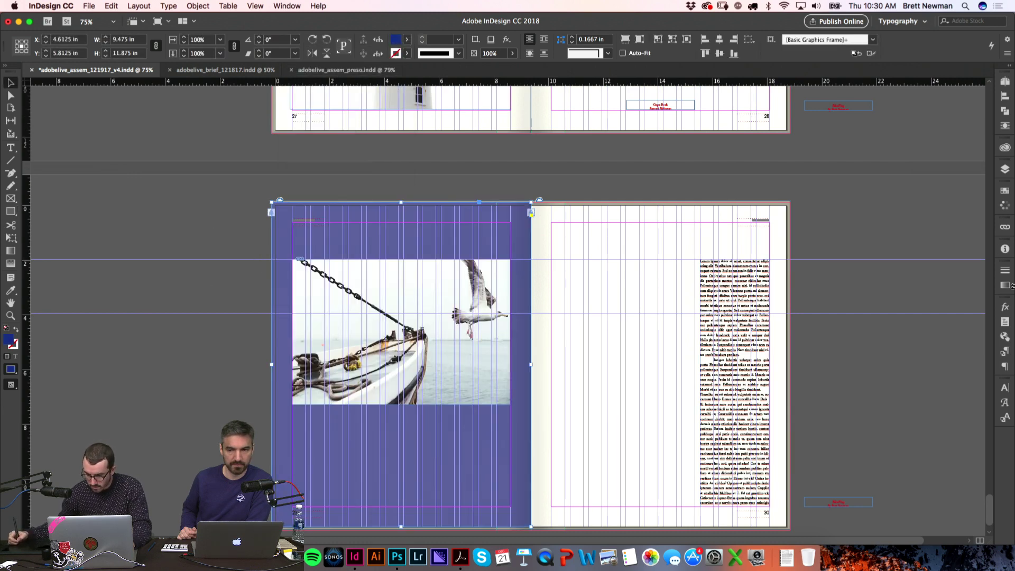
left_click(1005, 311)
left_click(902, 319)
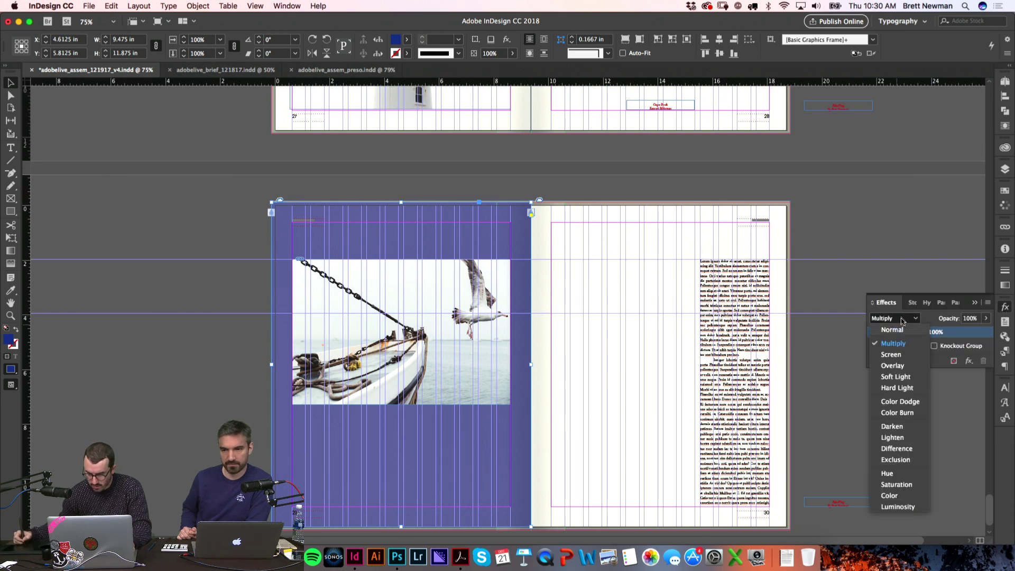
left_click(899, 330)
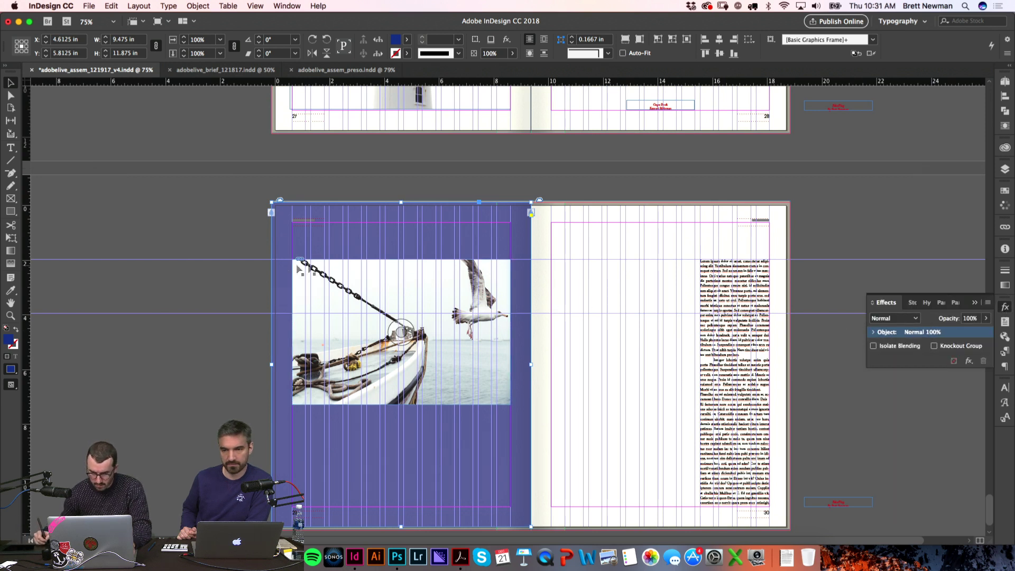
Step: Set the blue frame's opacity to 90% and its blend mode to Multiply
left_click(197, 379)
scroll(218, 356, "down", 1)
key("z")
left_click_drag(233, 351, 637, 476)
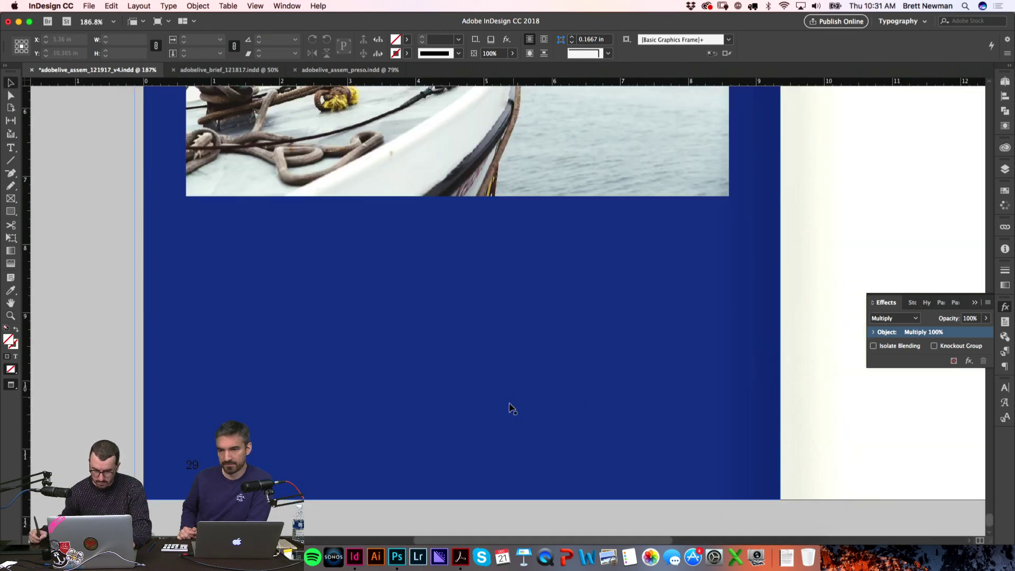
left_click(511, 408)
type("80")
key("Return")
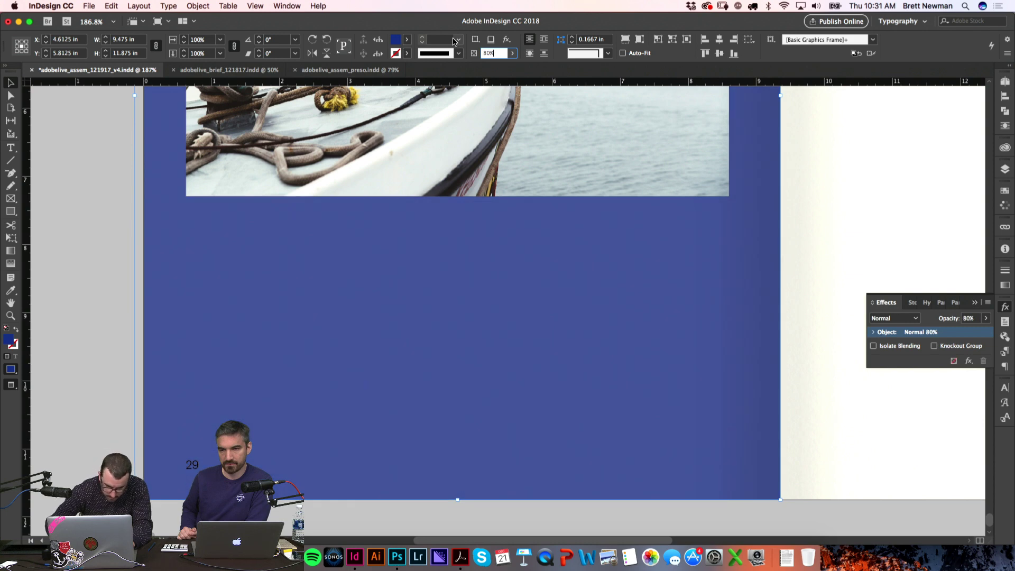
type("90")
key("Return")
left_click(894, 318)
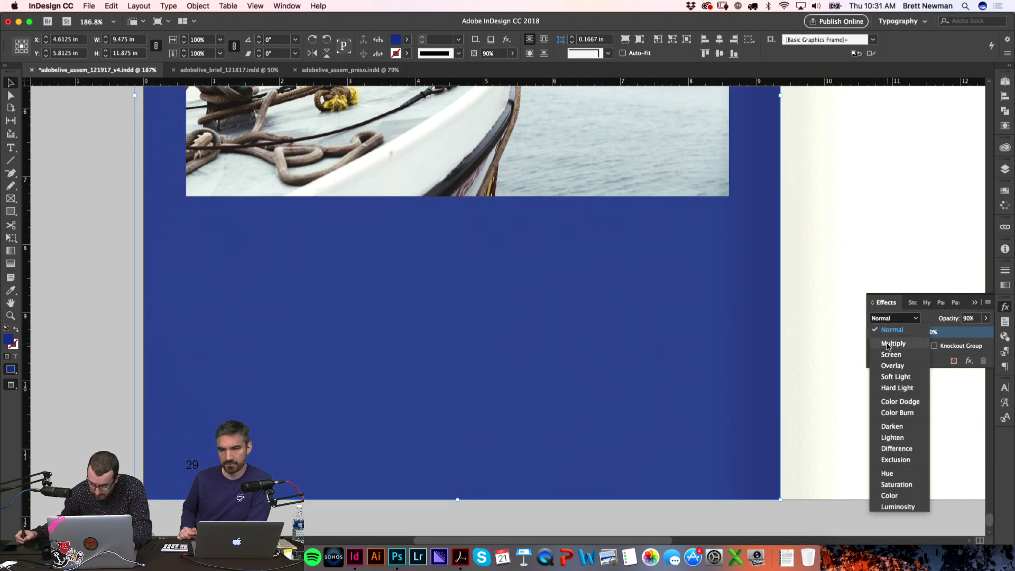
left_click(889, 345)
Step: Zoom out to review the spread and collapse the Effects panel
left_click(126, 359)
key("super+0")
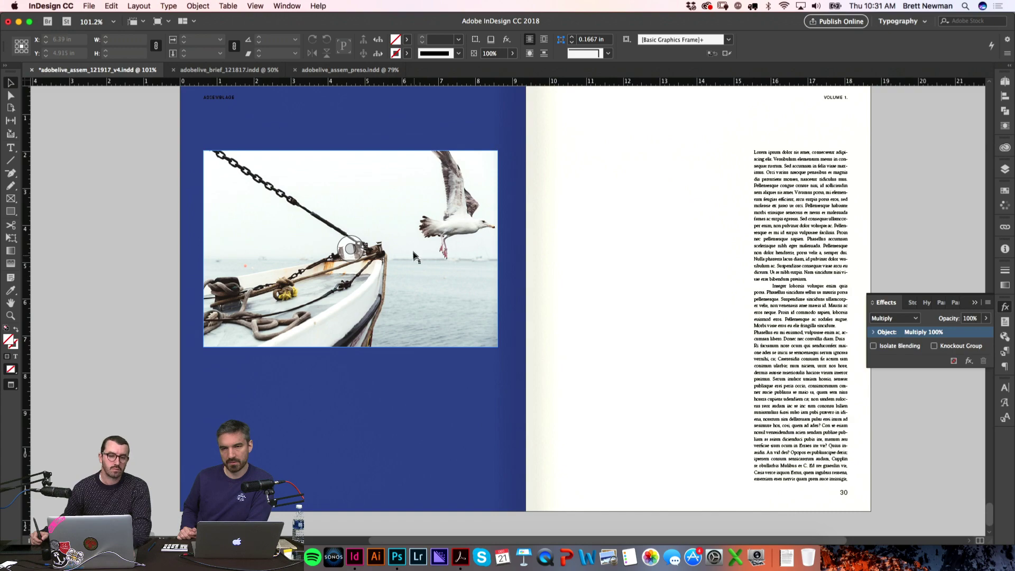
scroll(646, 185, "up", 10)
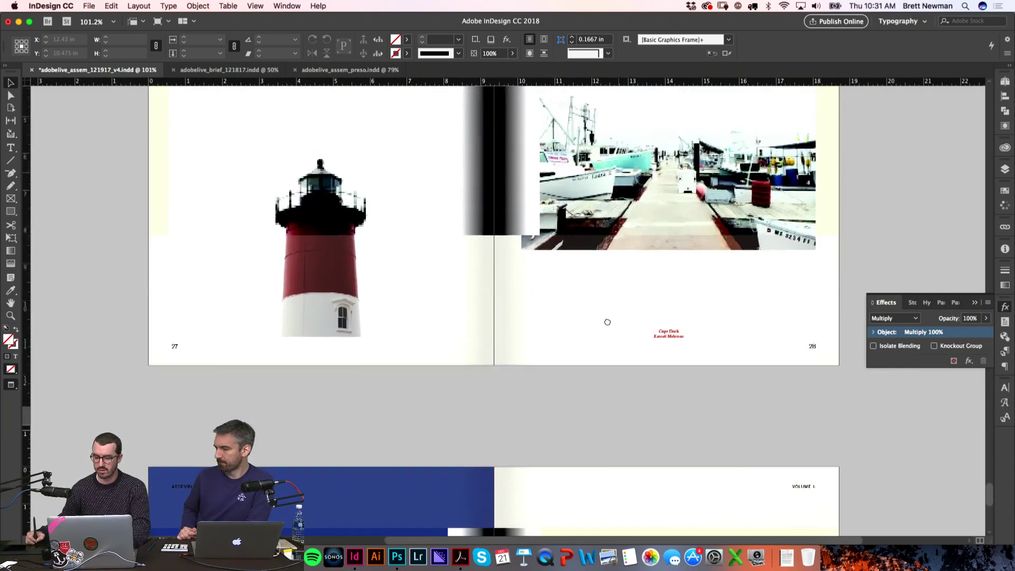
key("w")
left_click(1004, 307)
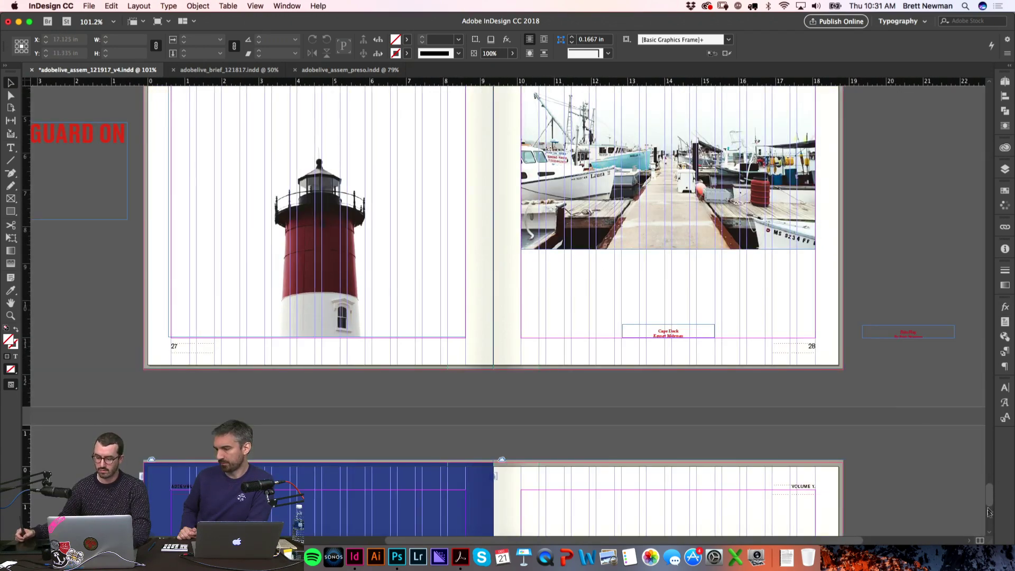
left_click_drag(991, 501, 996, 327)
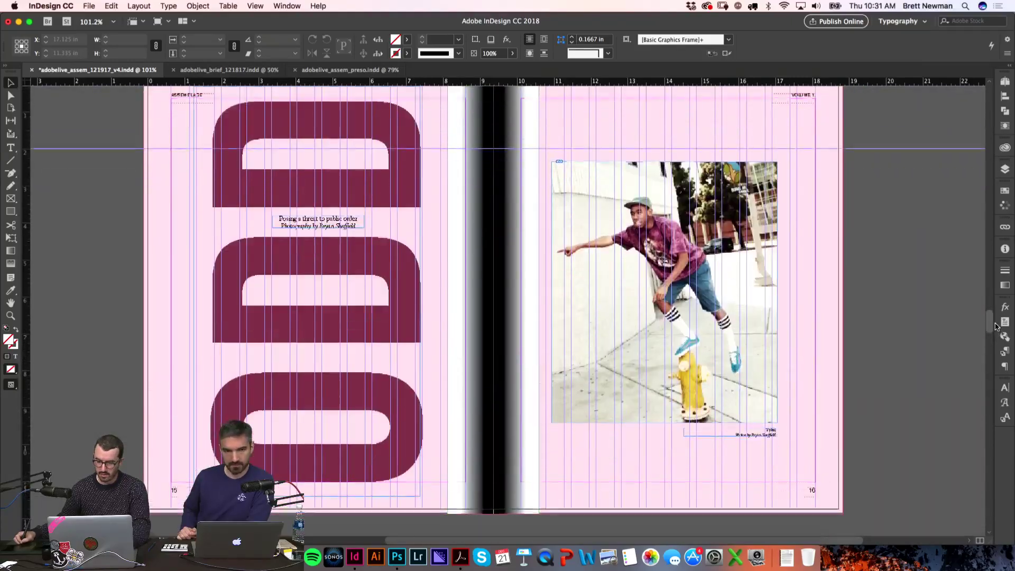
Step: Nudge the hydrant photo's credit caption right to align with the photo's edge
key("w")
left_click_drag(788, 444, 756, 266)
key("v")
left_click_drag(681, 367, 702, 363)
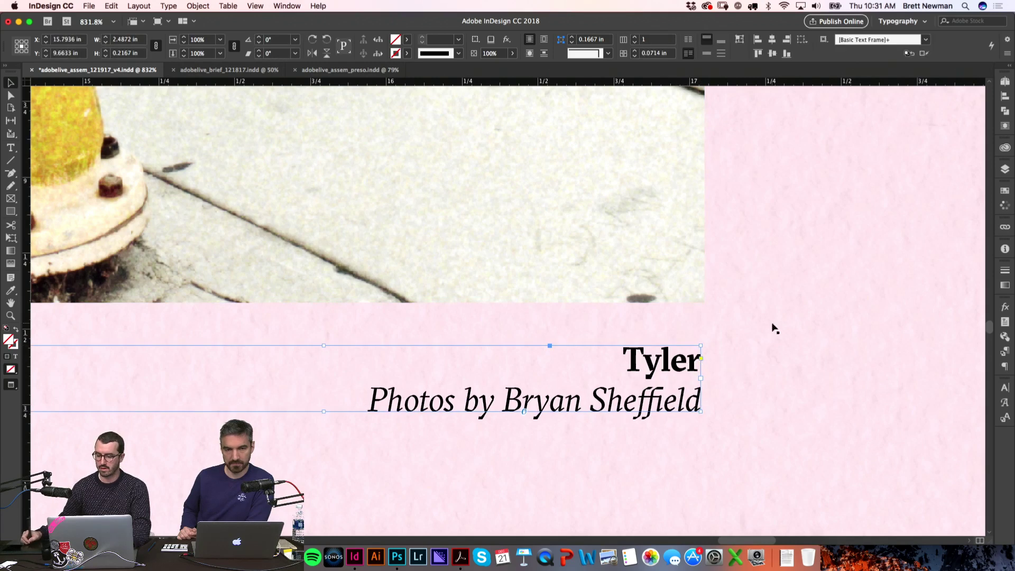
left_click(769, 326)
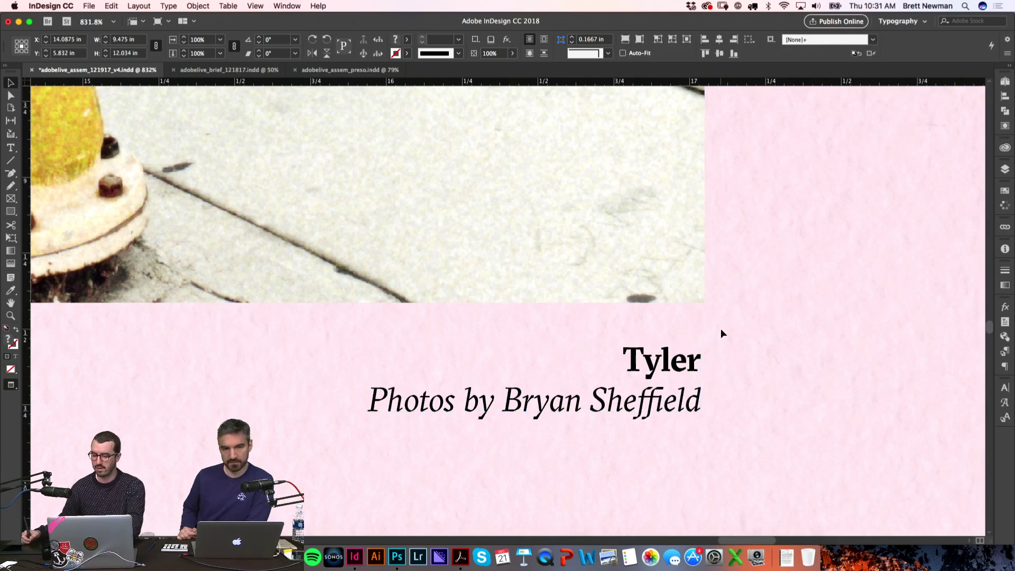
Step: Zoom in to check captions on other spreads, including the Rapha City Lookbook caption
key("super+alt+0")
left_click_drag(989, 328, 990, 307)
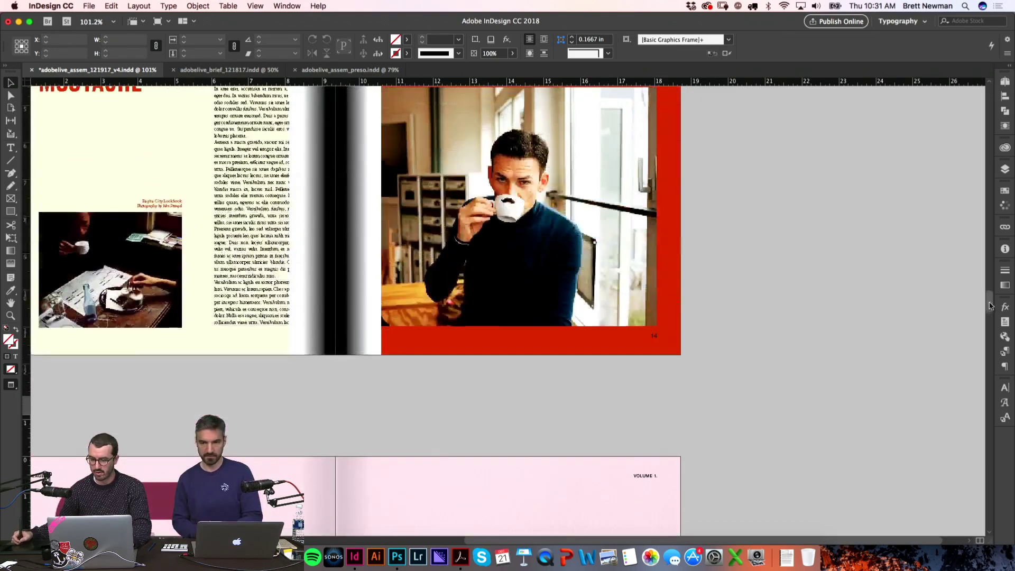
key("z")
left_click_drag(603, 139, 681, 202)
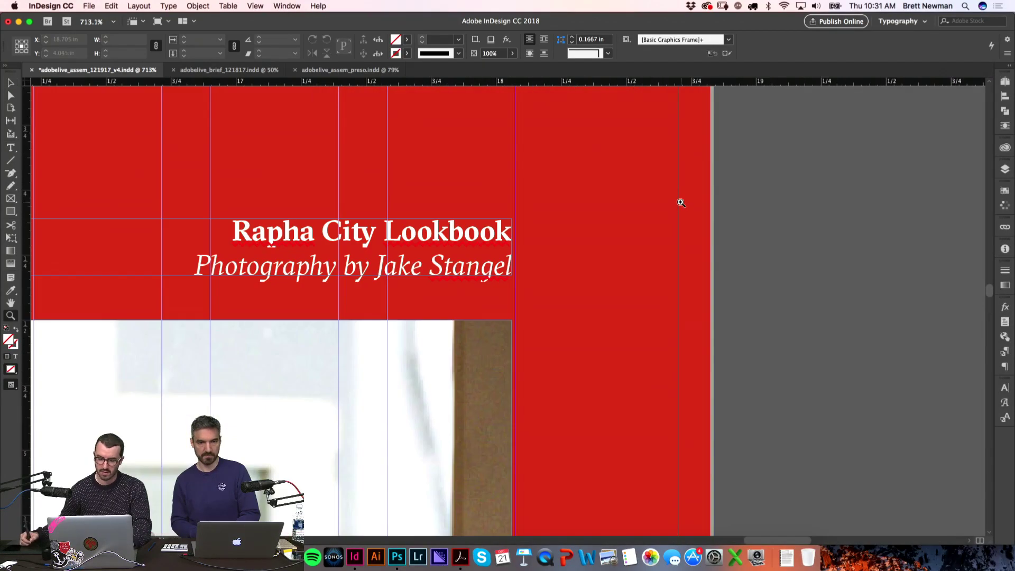
key("super+alt+0")
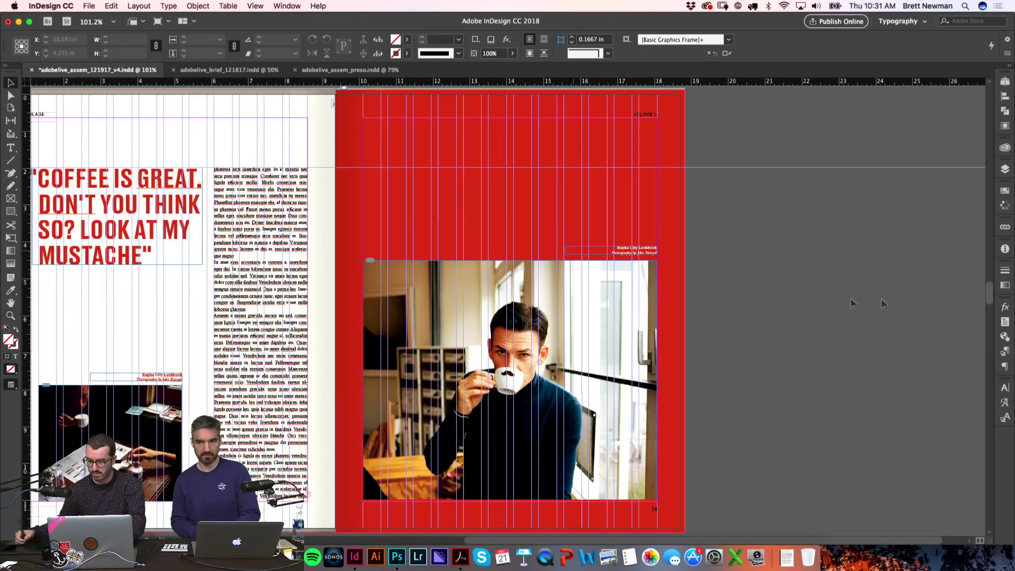
mouse_move(990, 300)
left_mouse_down()
mouse_move(989, 274)
mouse_move(990, 294)
left_mouse_up()
key("z")
left_click_drag(153, 370, 368, 409)
key("super+alt+0")
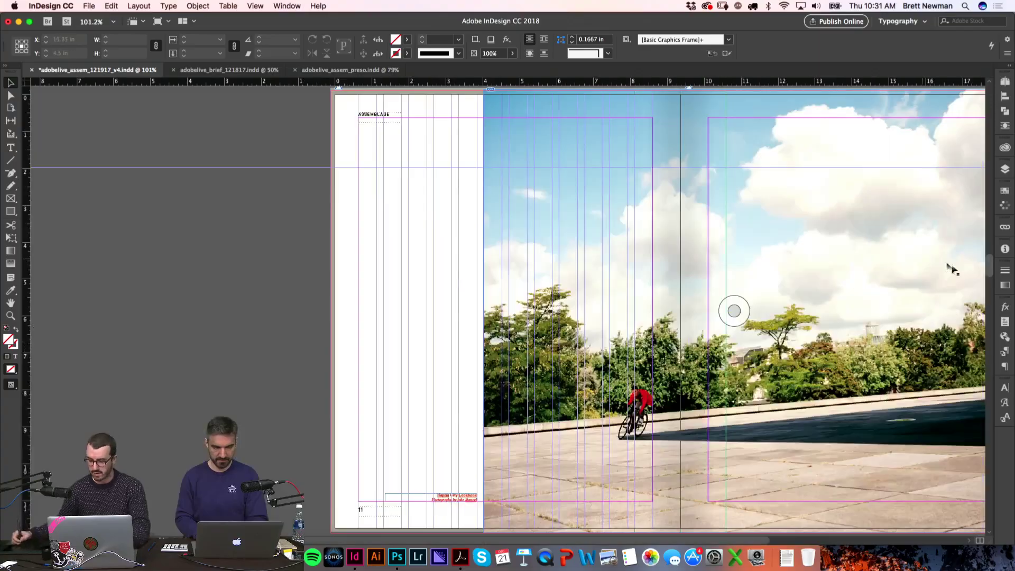
left_click_drag(988, 271, 989, 479)
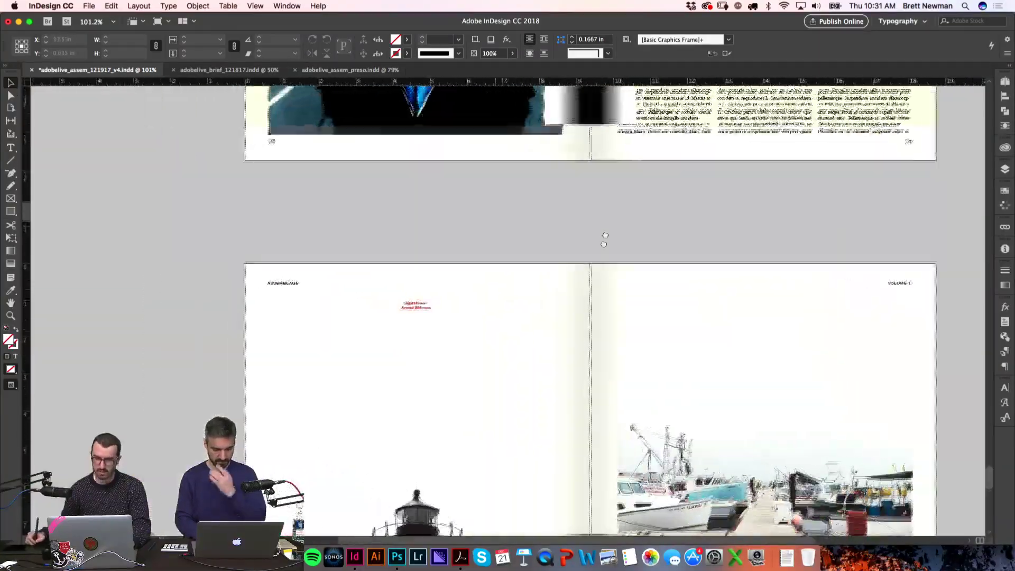
Step: Zoom out to the lighthouse spread and recentre the Light House caption frame
scroll(687, 296, "down", 5)
left_click_drag(561, 221, 914, 397)
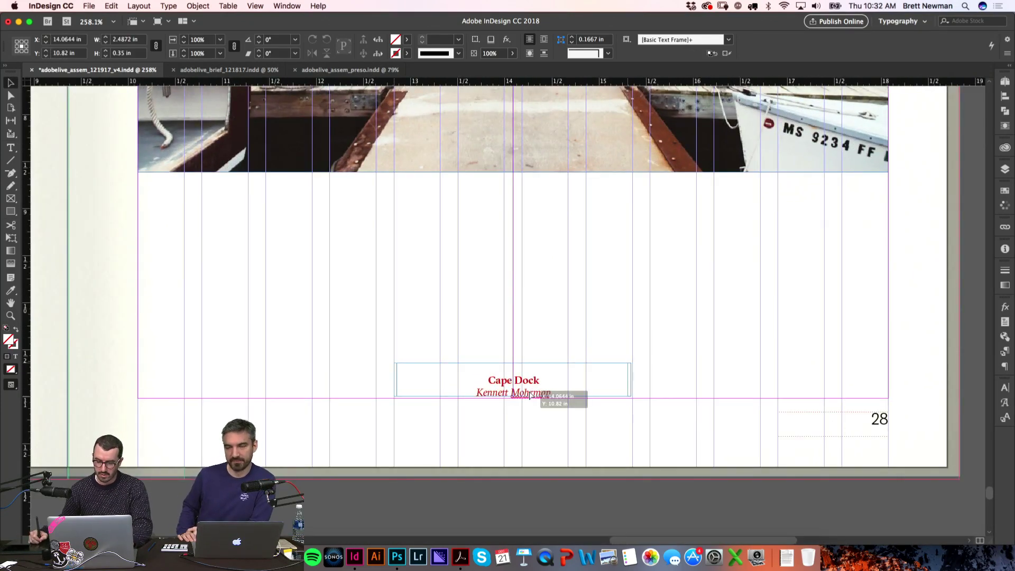
key("super+alt+0")
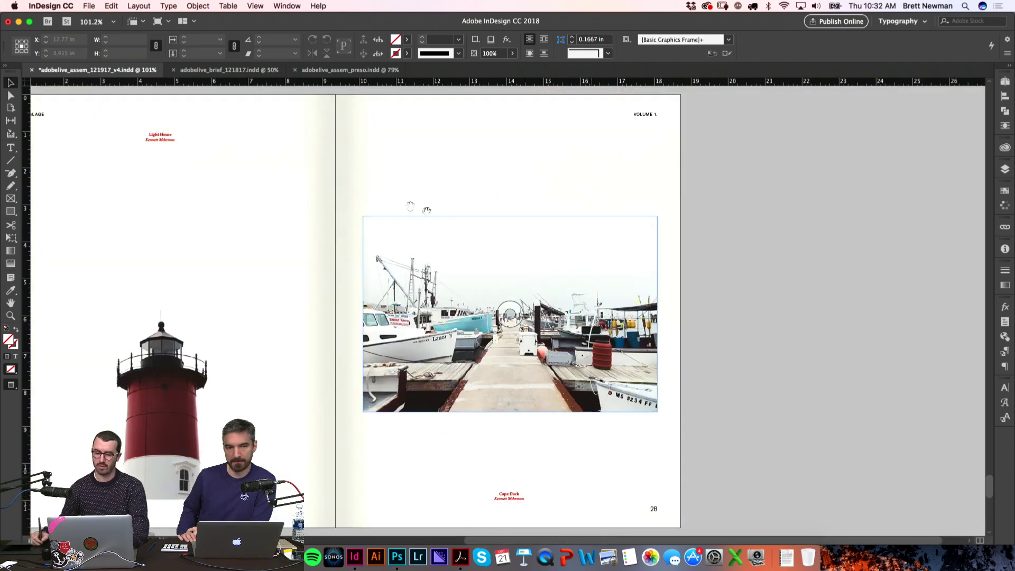
scroll(529, 291, "left", 5)
left_click_drag(208, 129, 440, 215)
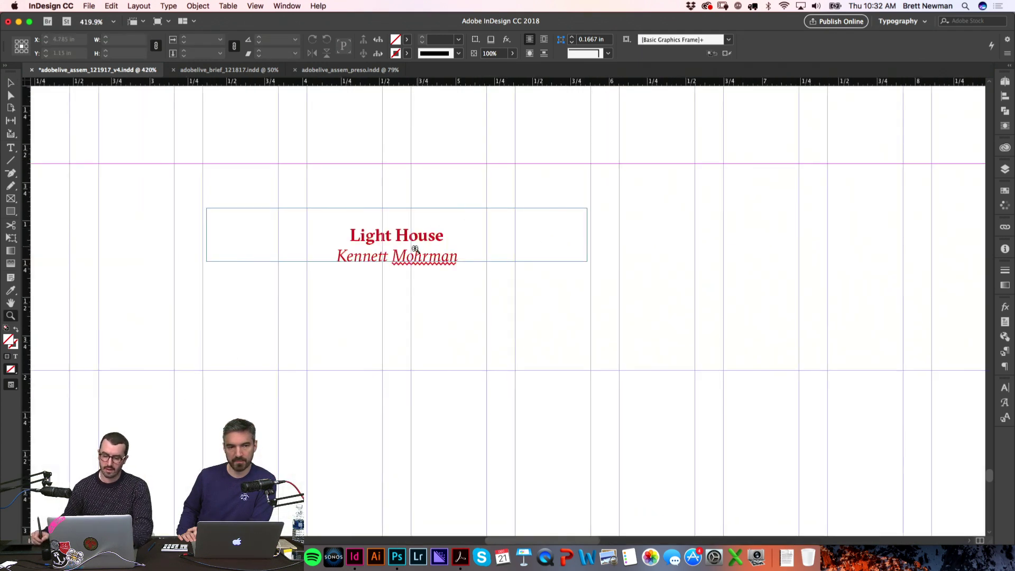
left_click_drag(417, 257, 421, 259)
left_click(423, 302)
Step: Zoom in on the Light House caption and nudge it slightly higher on its page
key("super+alt+2")
left_click(216, 310)
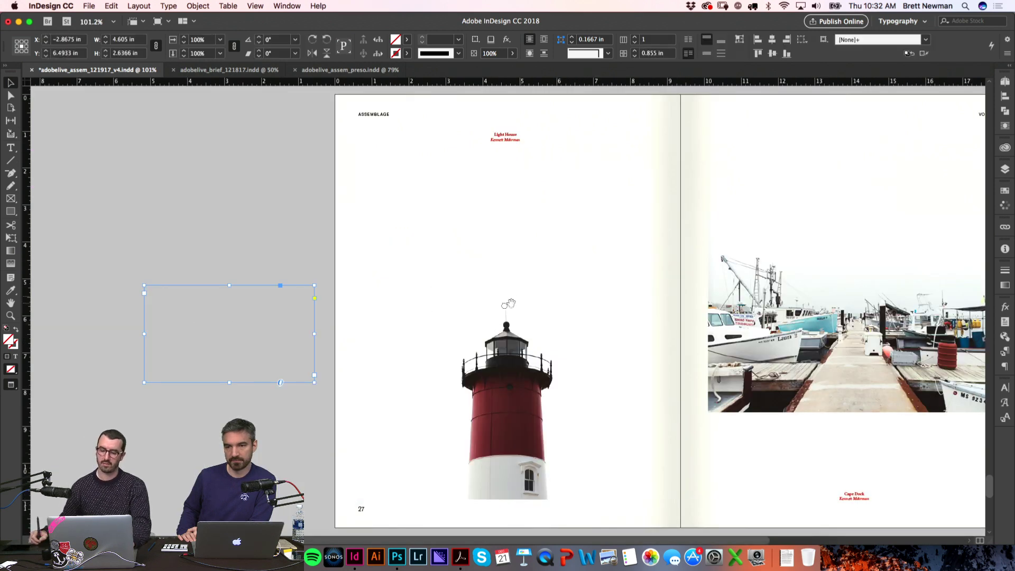
left_click_drag(518, 301, 420, 301)
left_click_drag(411, 135, 410, 160)
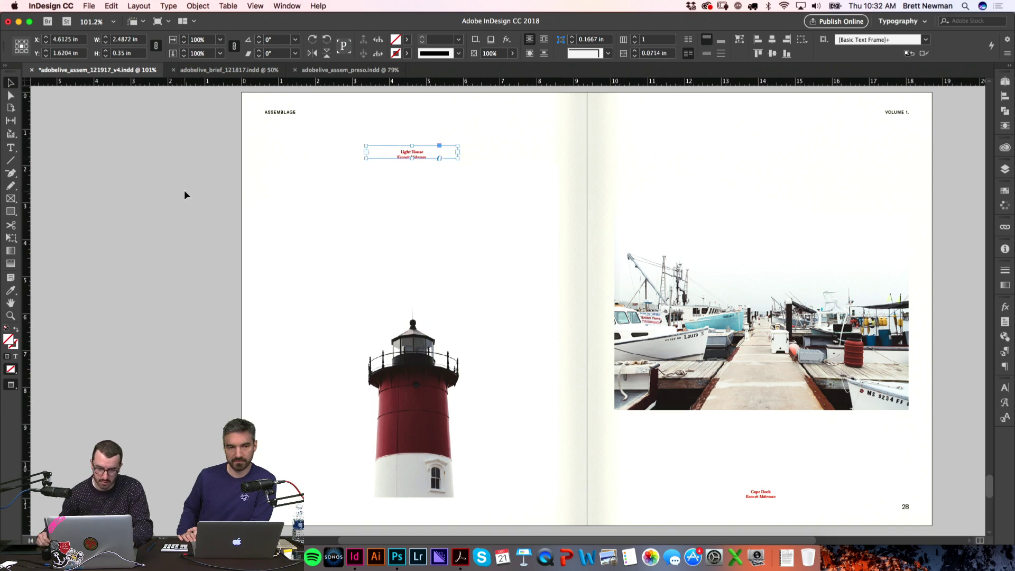
left_click(186, 193)
key("z")
left_click_drag(349, 132, 508, 209)
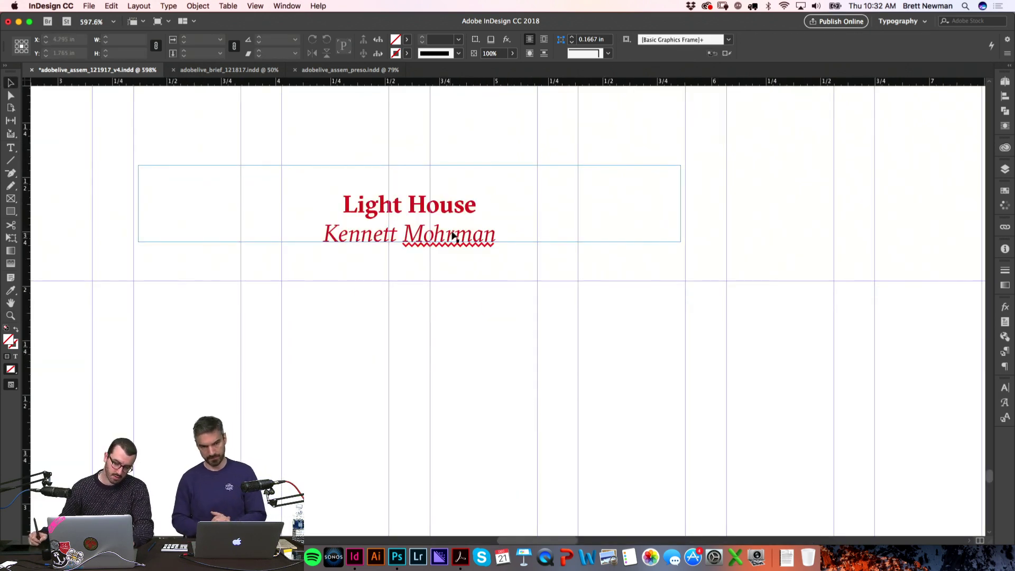
left_click_drag(456, 233, 455, 204)
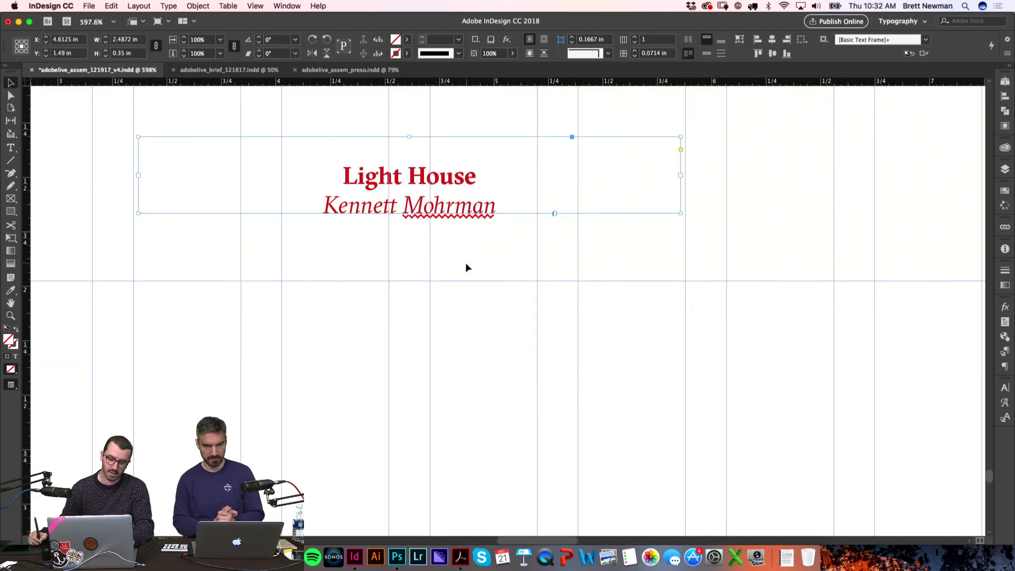
left_click(487, 252)
Step: Preview the page, try moving the Cape Dock caption higher, then undo that move
key("w")
key("super+0")
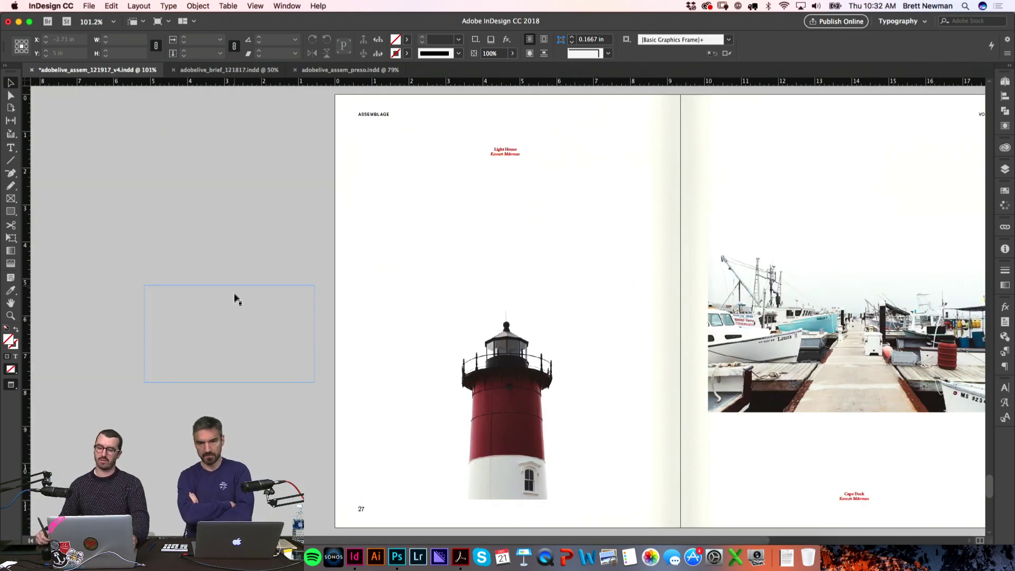
key("w")
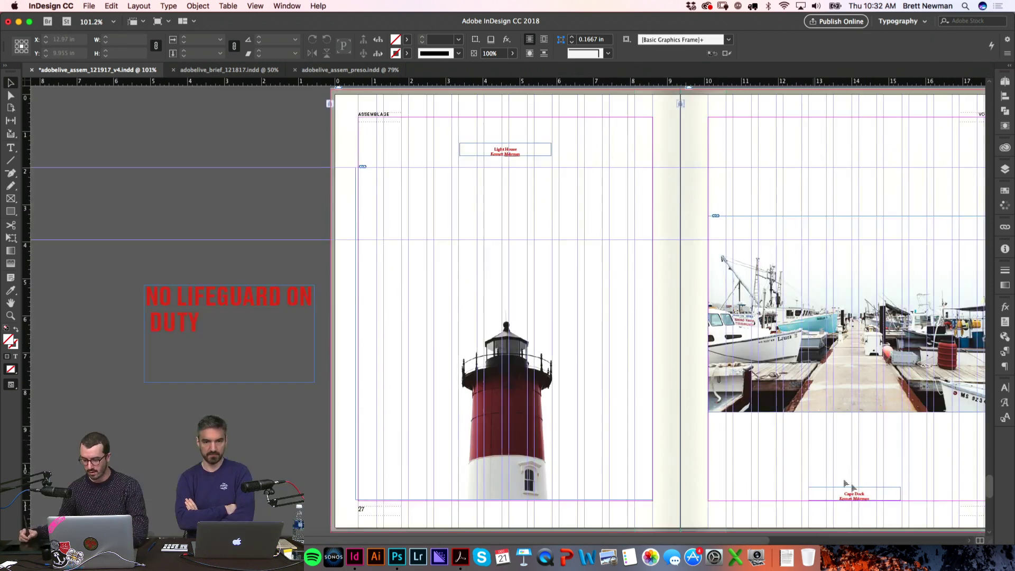
left_click_drag(859, 497, 861, 433)
key("w")
scroll(861, 432, "right", 3)
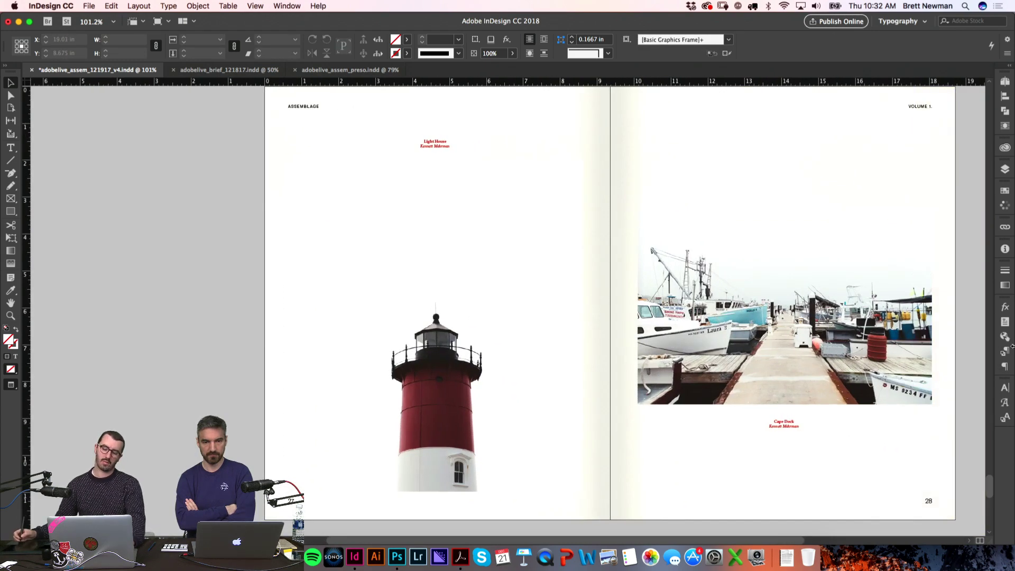
key("super+z")
Step: Pan across to spread 29–30 with the blue boat-and-seagull page
left_click_drag(72, 276, 206, 374)
left_click_drag(626, 247, 585, 263)
key("super+z")
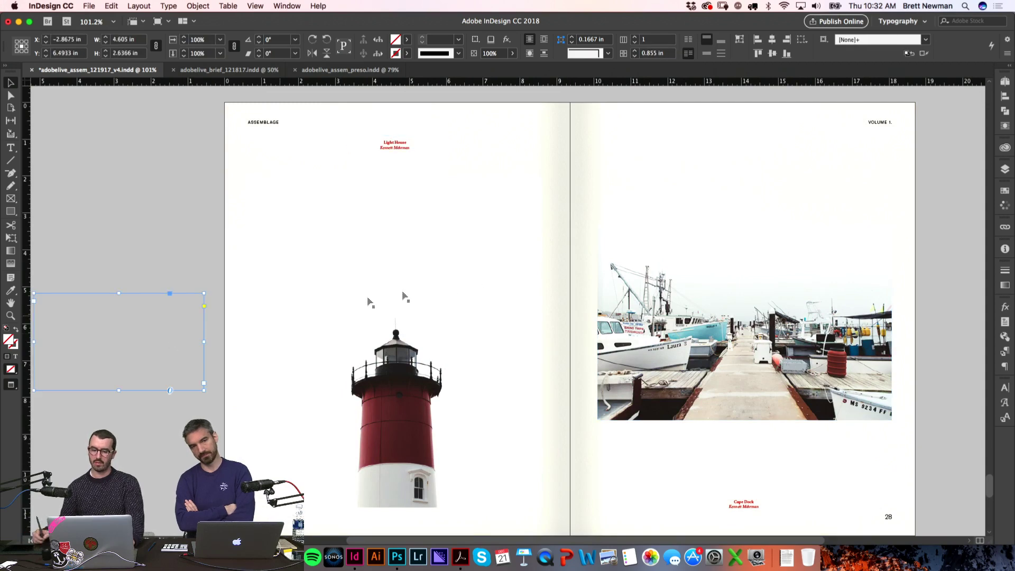
left_click_drag(679, 267, 637, 259)
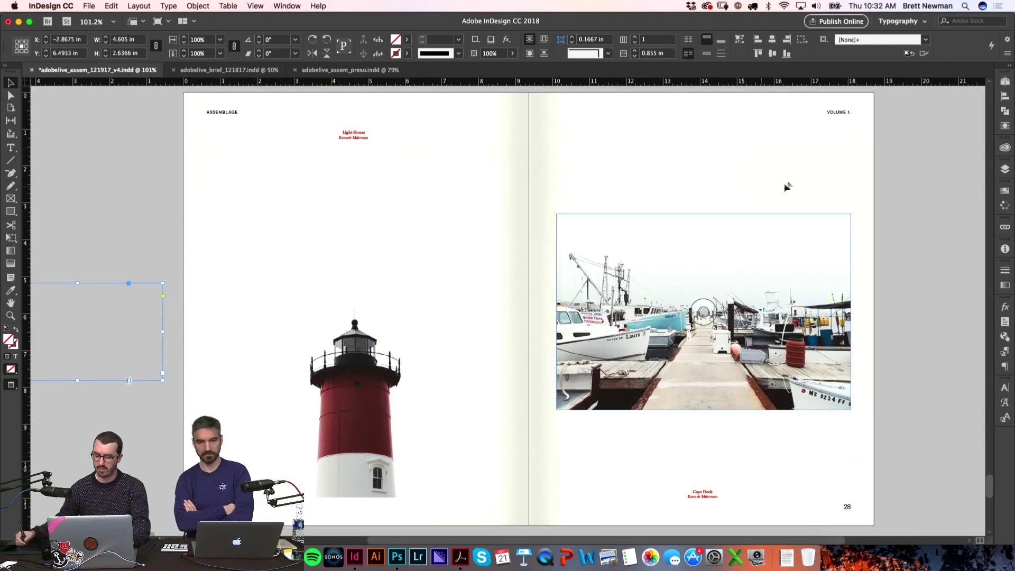
left_click(925, 206)
left_click_drag(990, 485, 990, 510)
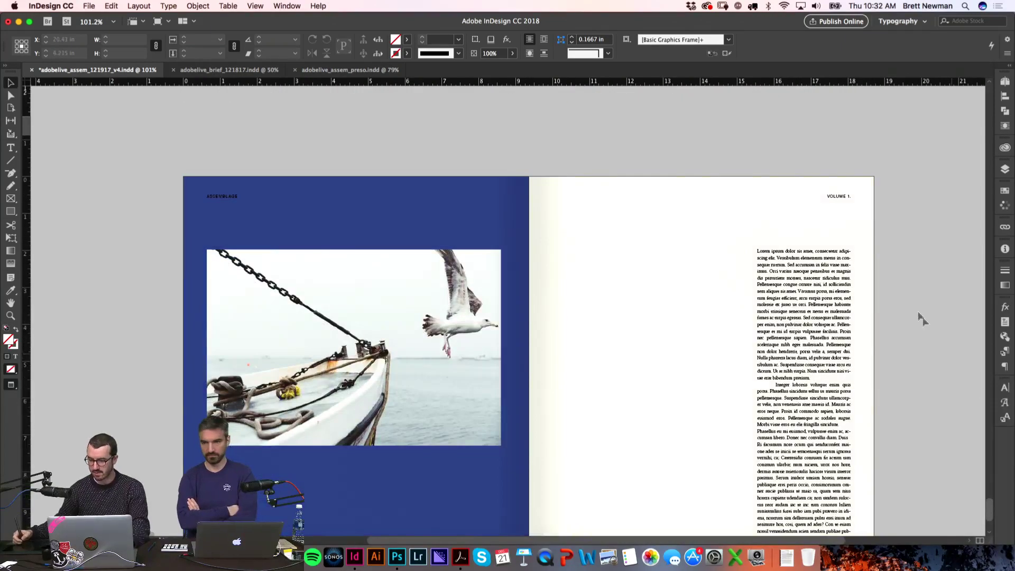
Step: Inspect the blue boat-and-seagull page with guides shown and hidden
left_click(452, 329)
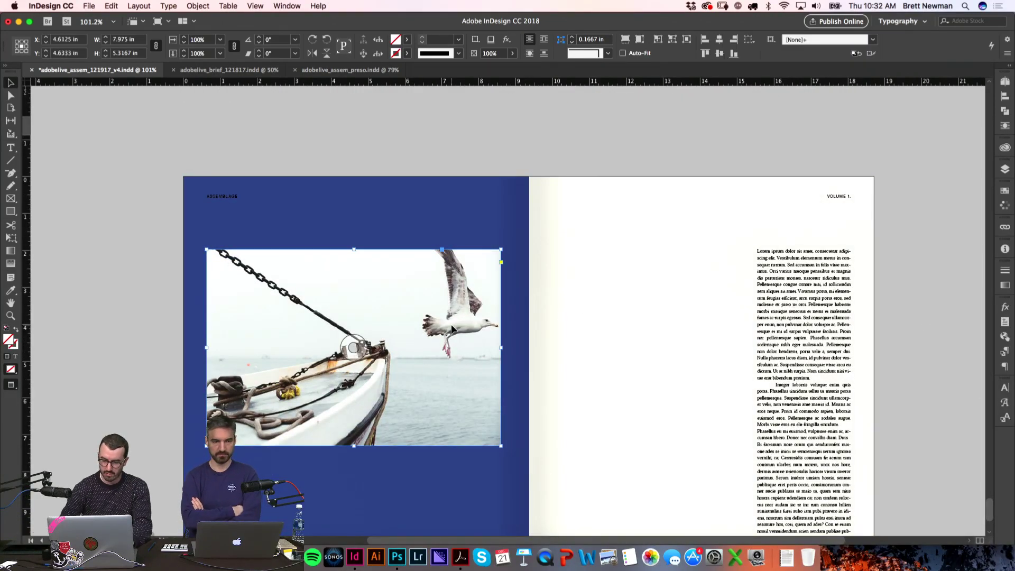
left_click(948, 287)
scroll(942, 291, "down", 4)
key("w")
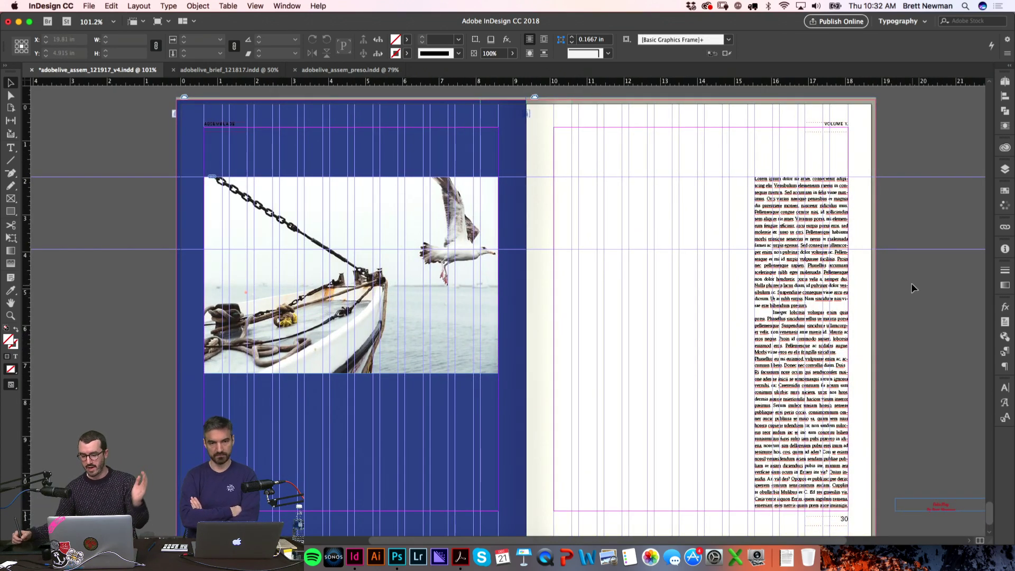
scroll(941, 416, "down", 2)
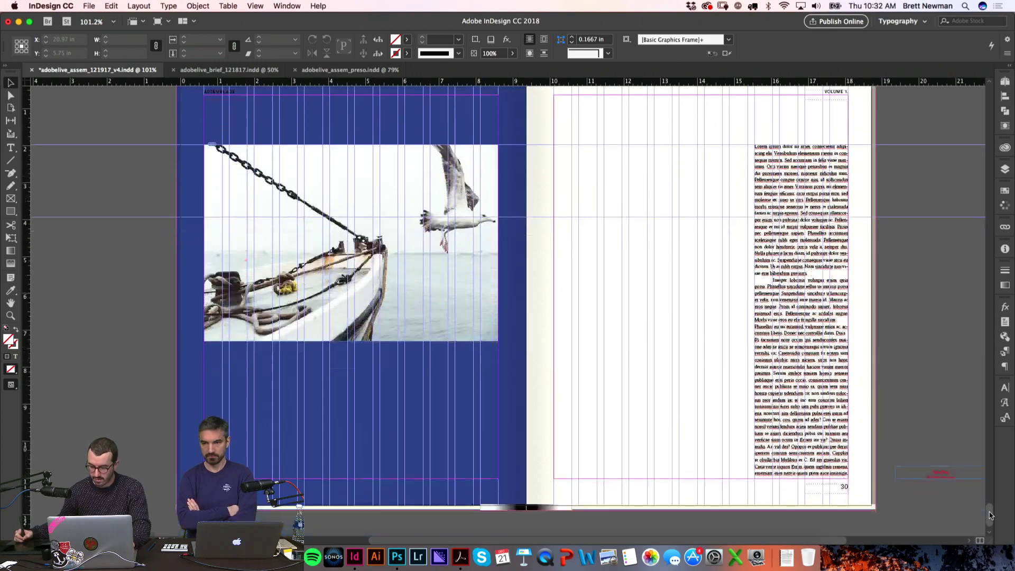
key("w")
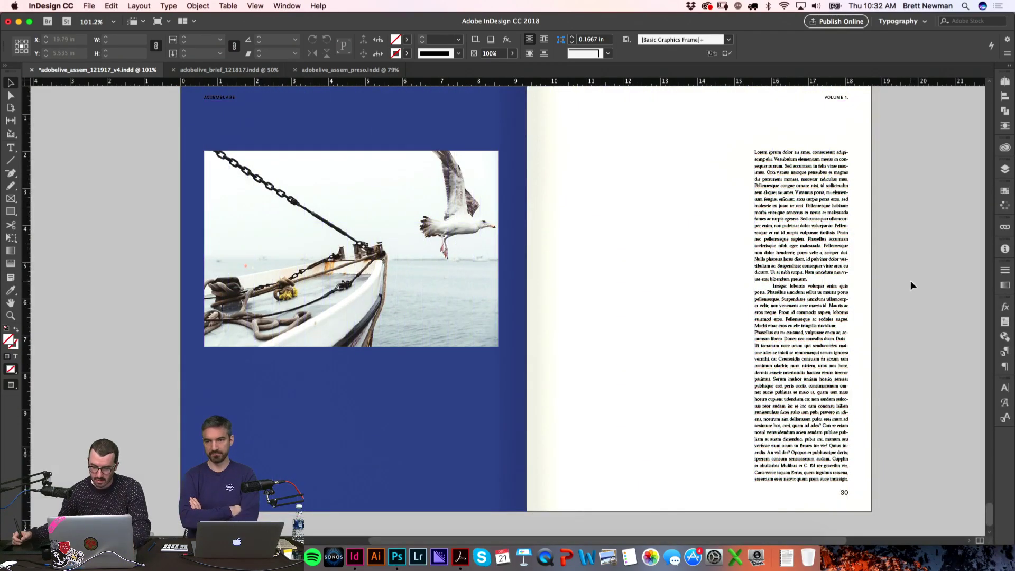
scroll(612, 246, "up", 1)
scroll(612, 328, "up", 5)
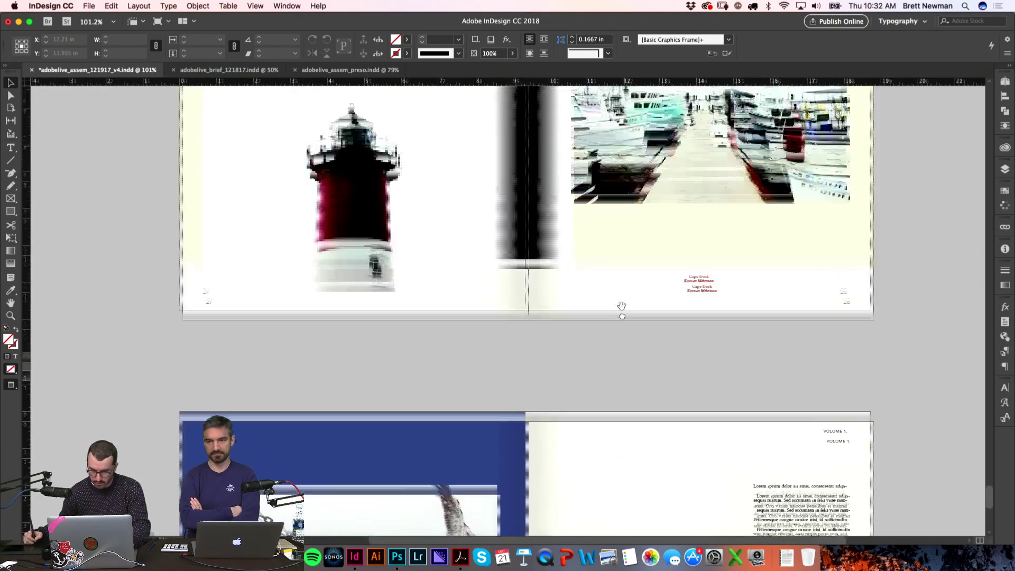
Step: Duplicate the red Cape Dock caption and drag the copy below the boat photo
left_click(699, 285)
left_click_drag(699, 408, 669, 245)
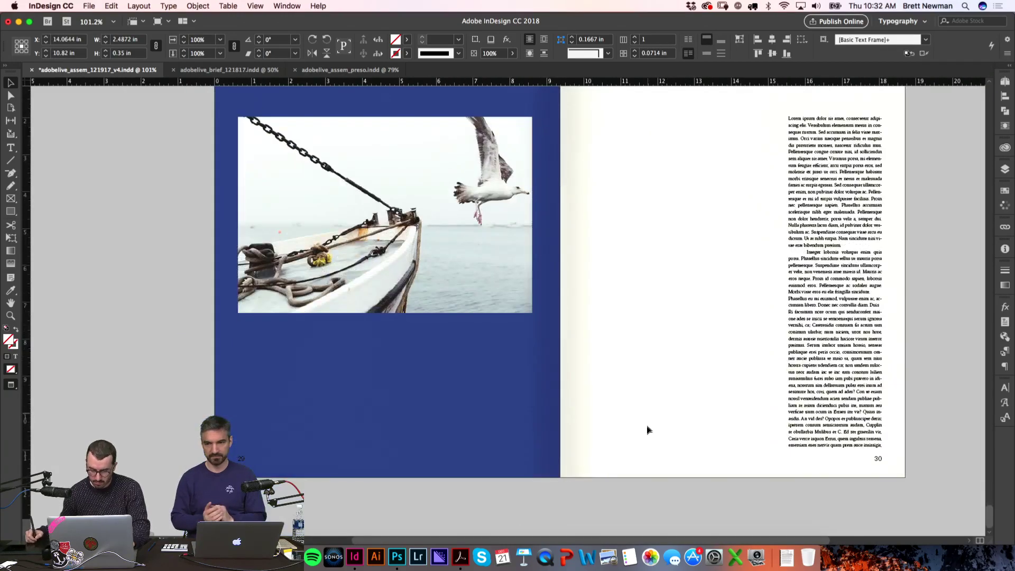
key("super+alt+shift+v")
key("w")
left_click_drag(756, 443, 407, 445)
Step: Make the caption text Paper white and retype it to read Gull
double_click(405, 441)
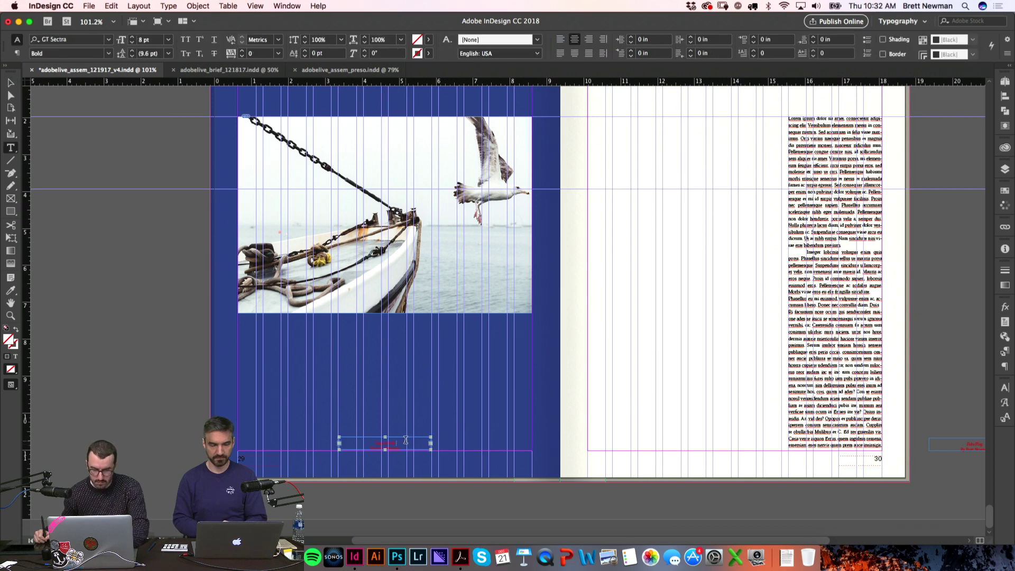
left_click(428, 41)
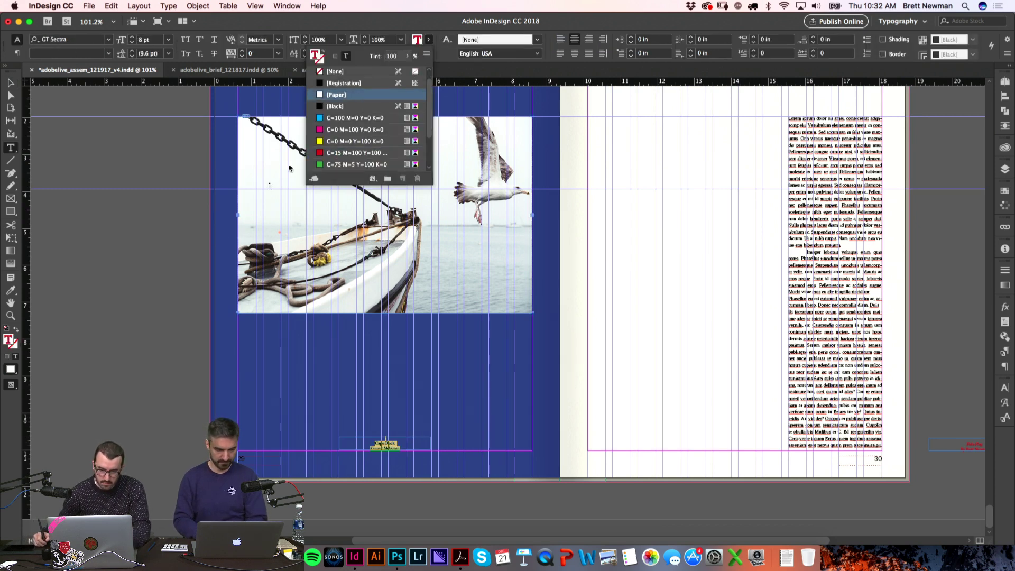
left_click(361, 98)
key("w")
key("z")
left_click_drag(356, 419, 569, 439)
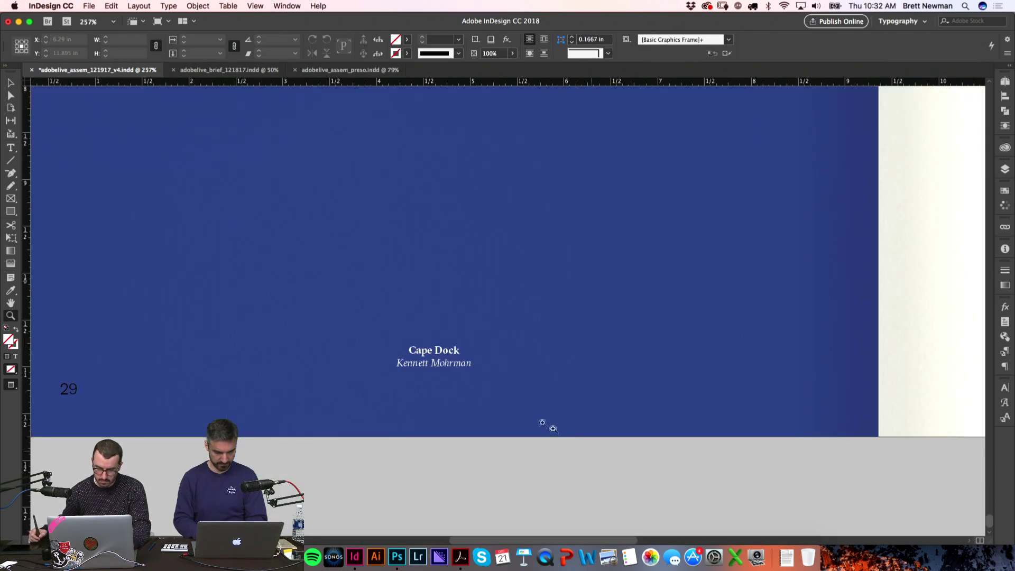
key("t")
left_click_drag(459, 351, 401, 352)
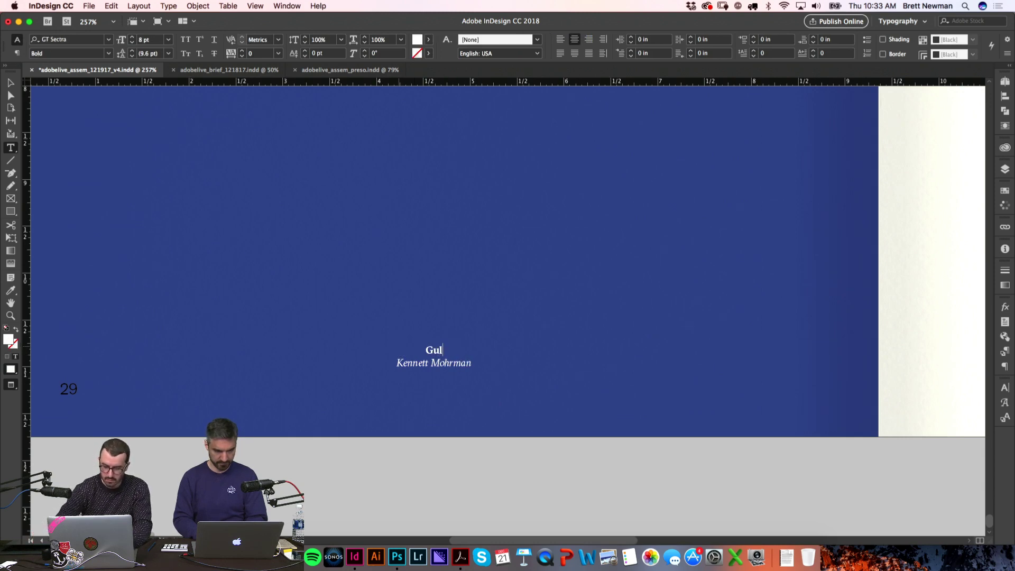
left_click(571, 468)
Step: Set page 29's blue background frame to 100% opacity
key("super+0")
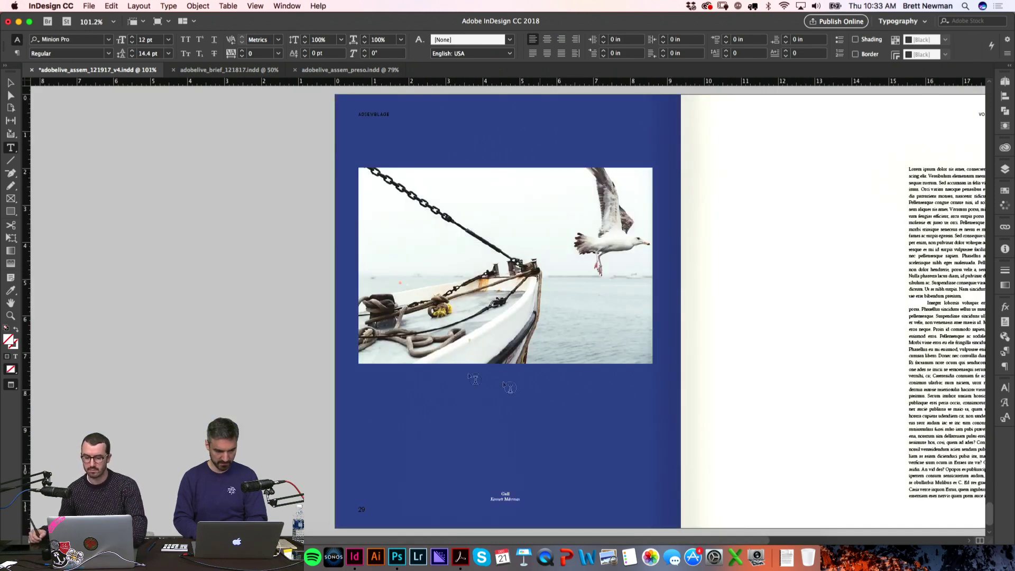
scroll(630, 199, "right", 2)
key("v")
left_click(582, 152)
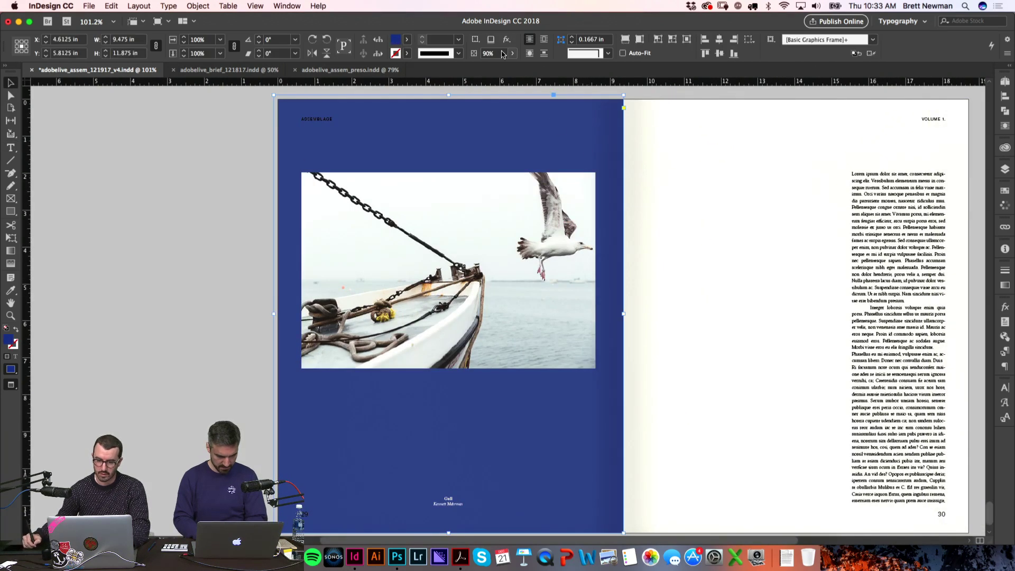
type("100")
key("Return")
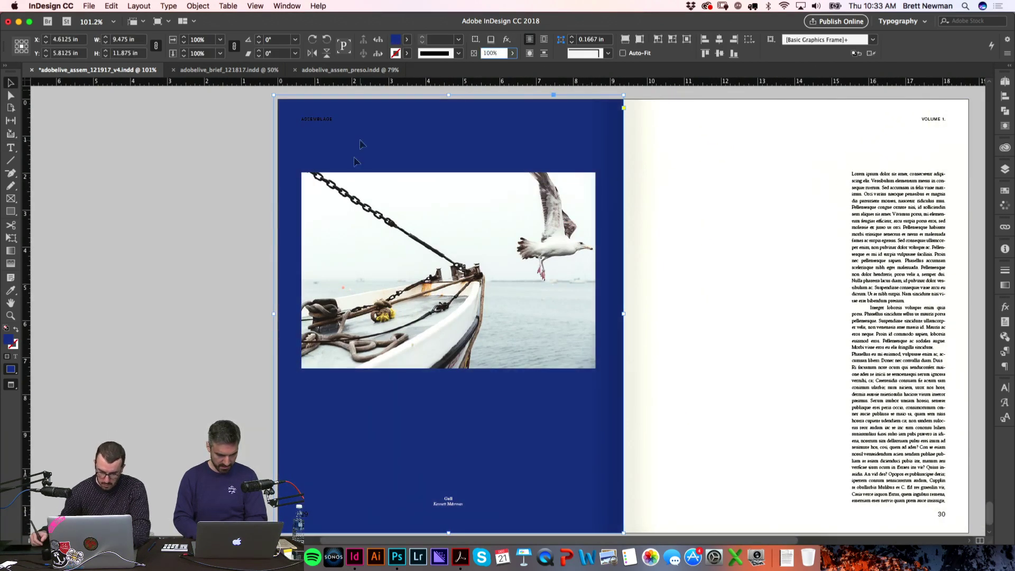
left_click(150, 337)
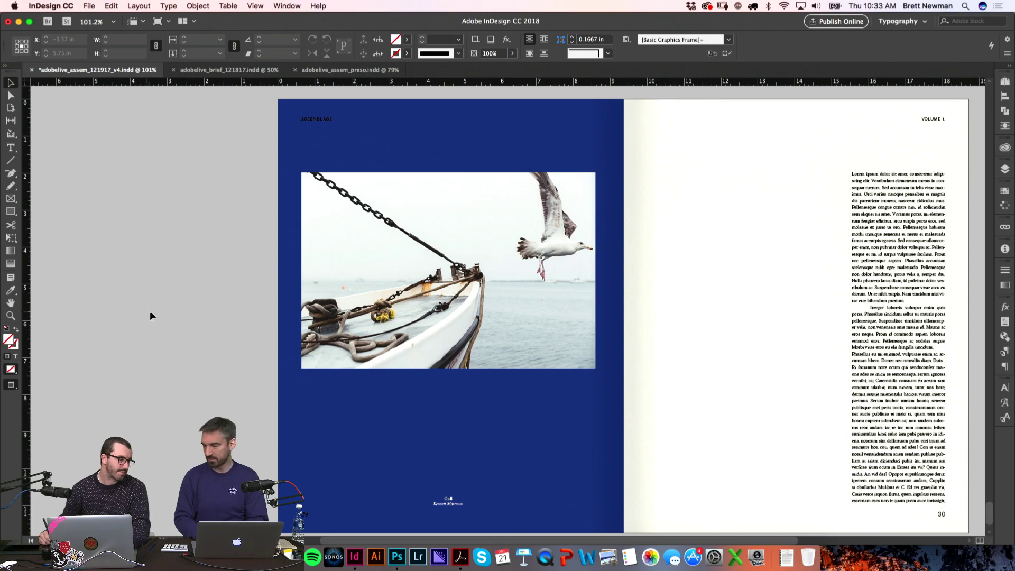
Step: Drag the top edge of page 30's body text frame lower
scroll(582, 230, "right", 3)
scroll(582, 230, "down", 1)
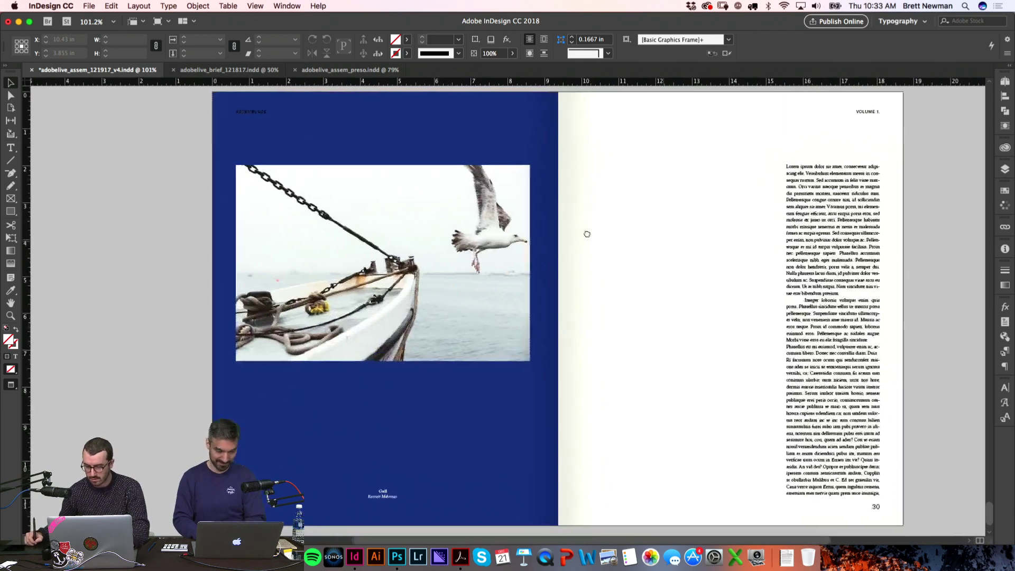
scroll(587, 241, "right", 1)
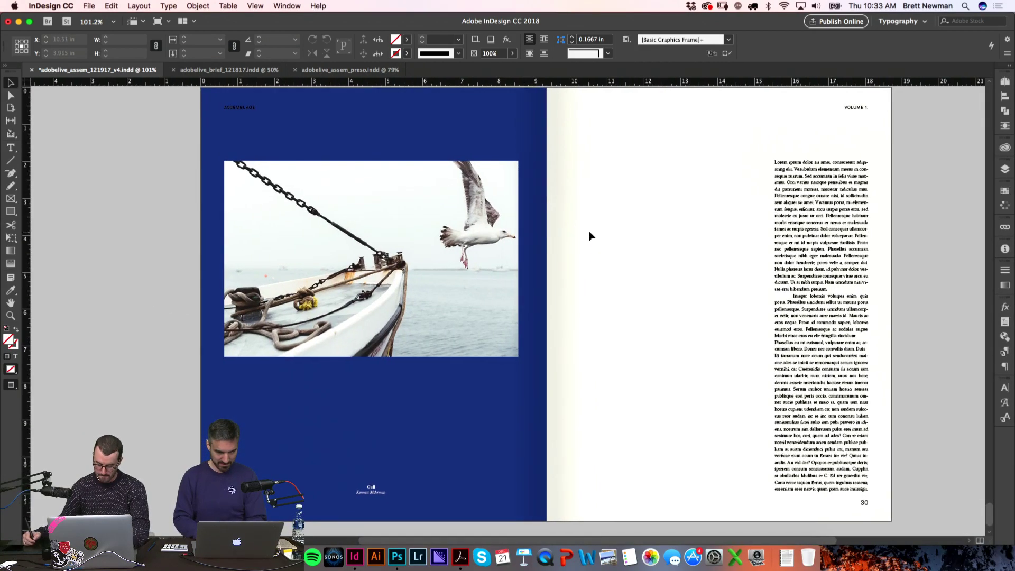
left_click(805, 205)
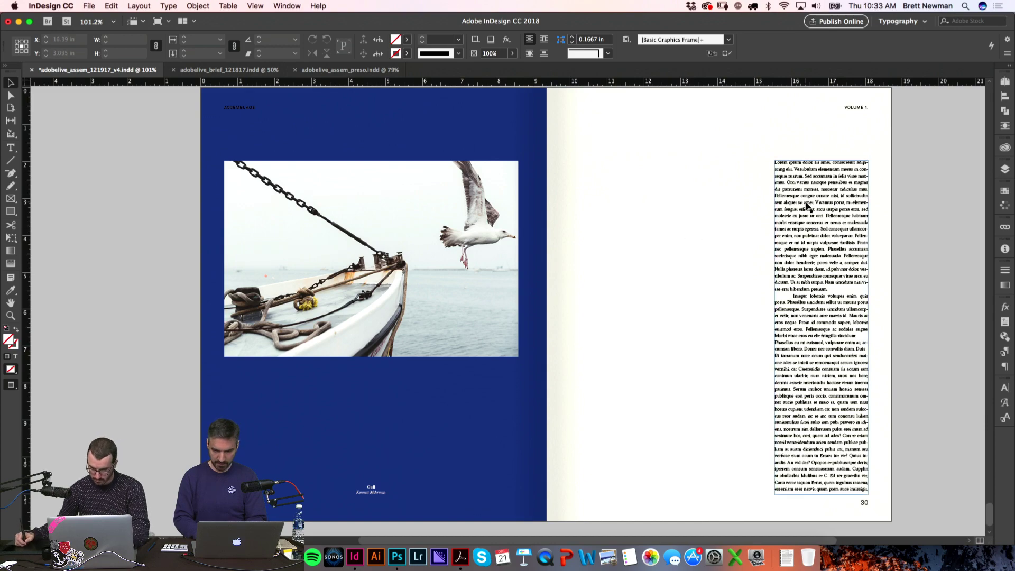
key("w")
left_click_drag(822, 163, 818, 230)
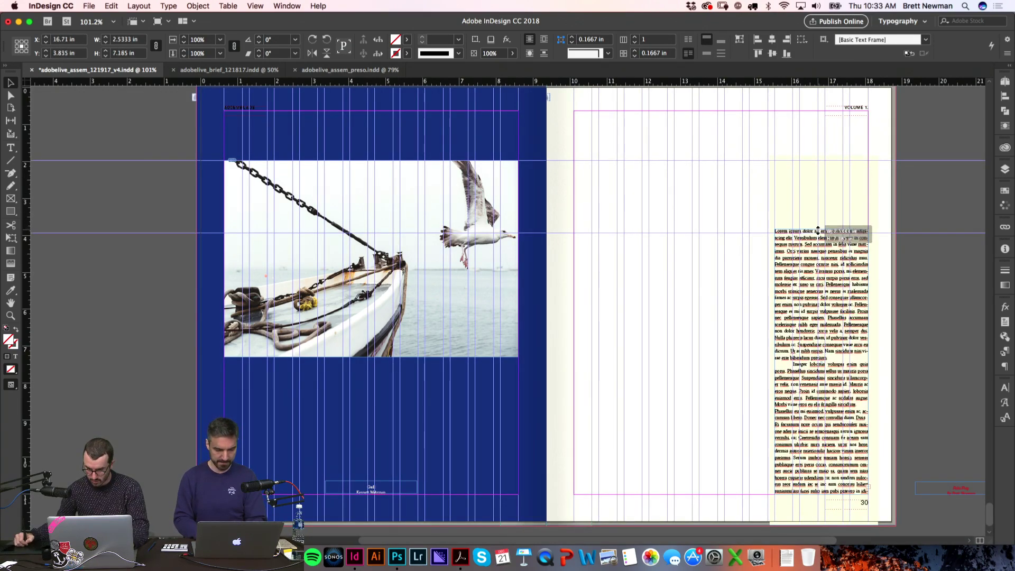
Step: Browse the Mohrman_NewEngland photo previews in Finder to Unknown-14.jpeg
left_click(912, 176)
key("super+Tab")
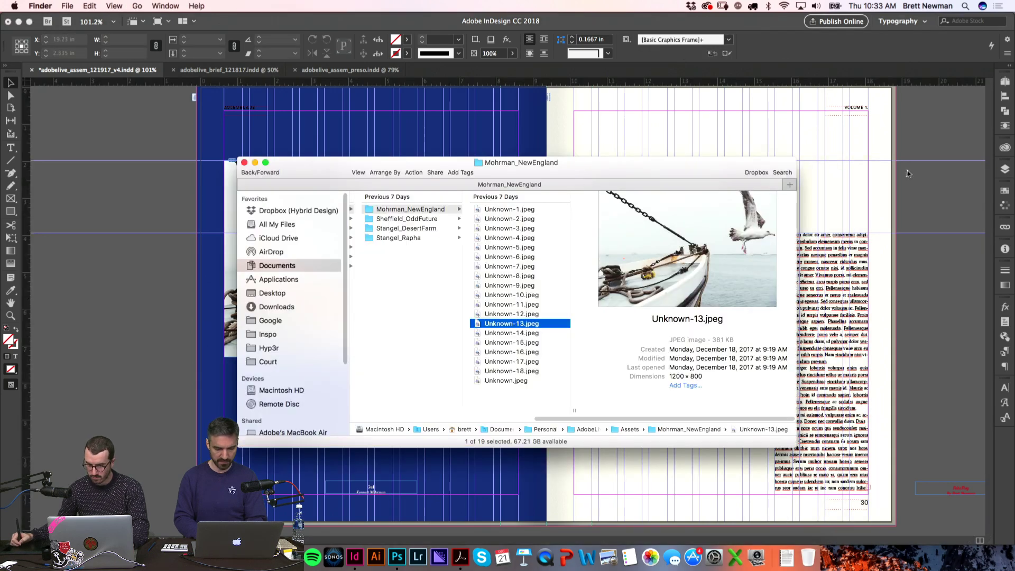
key("Down")
key("Down")
key("Down")
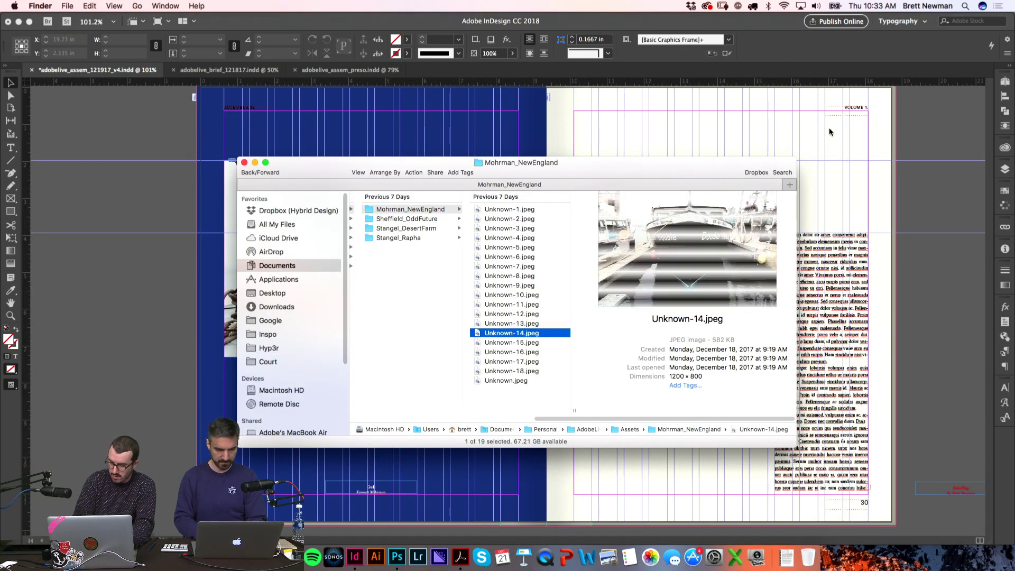
key("Up")
key("Up")
key("Up")
key("Up")
key("Up")
key("Up")
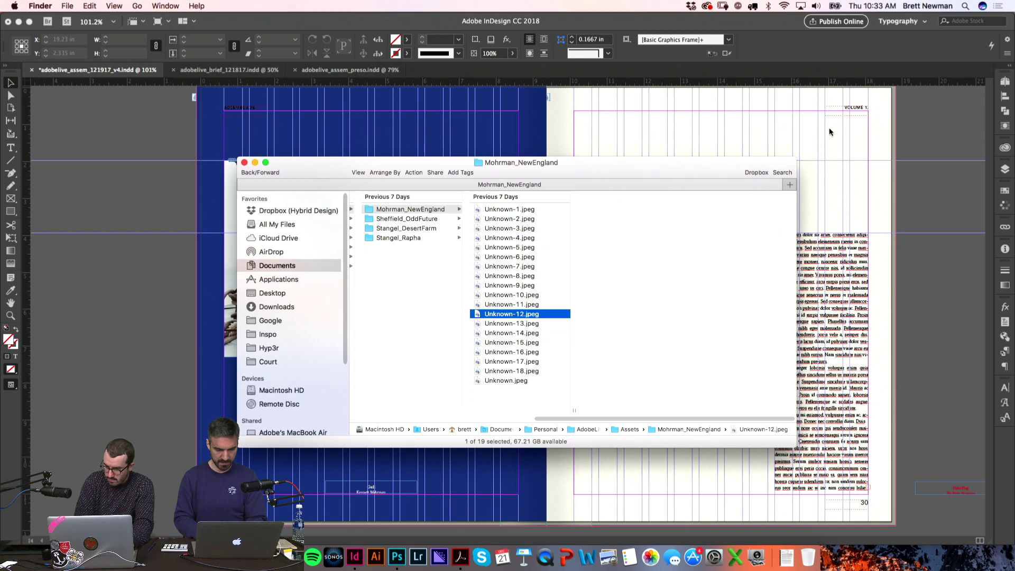
key("Up")
key("Up")
key("Up")
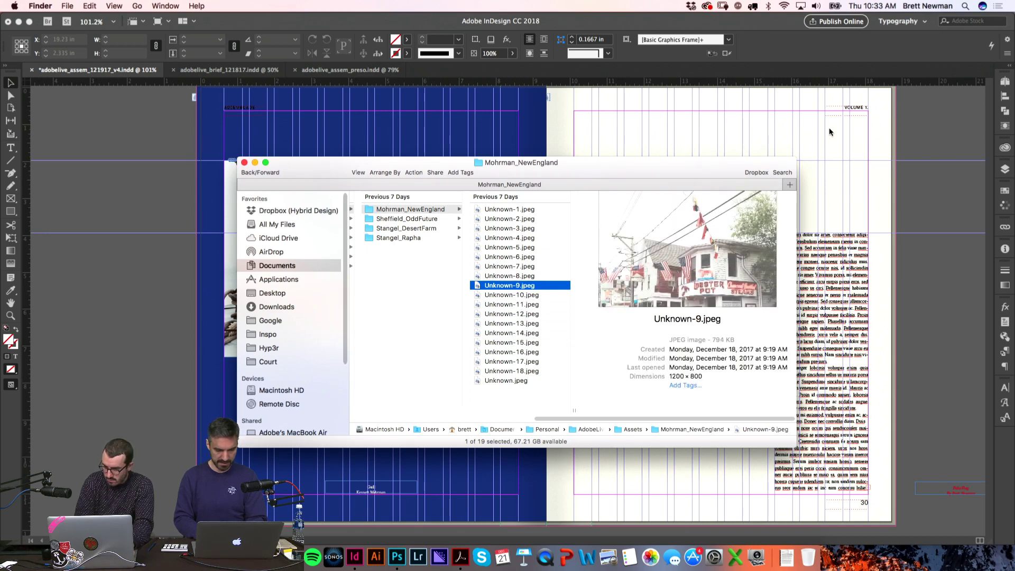
key("Up")
key("Up")
key("Up")
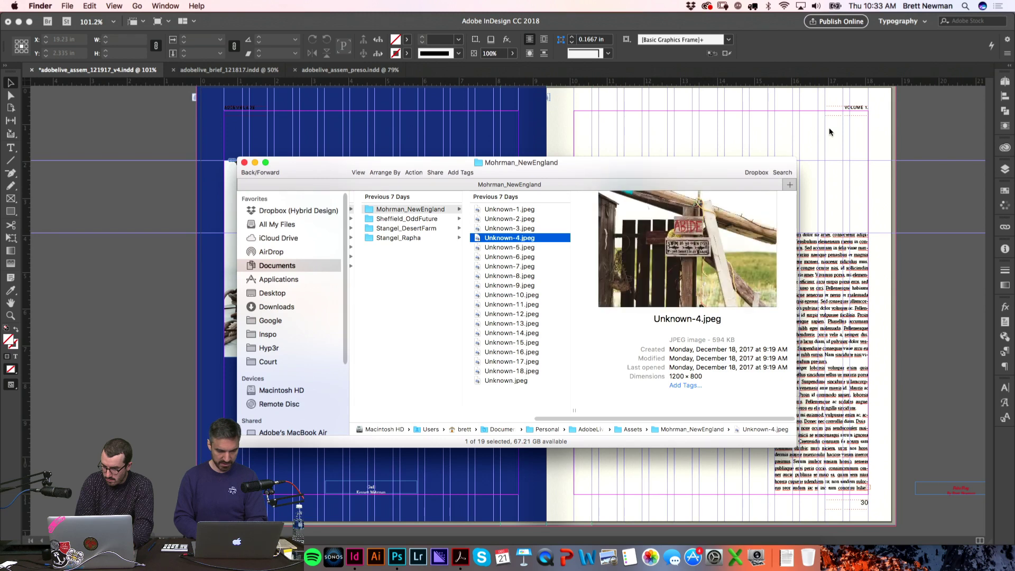
key("Up")
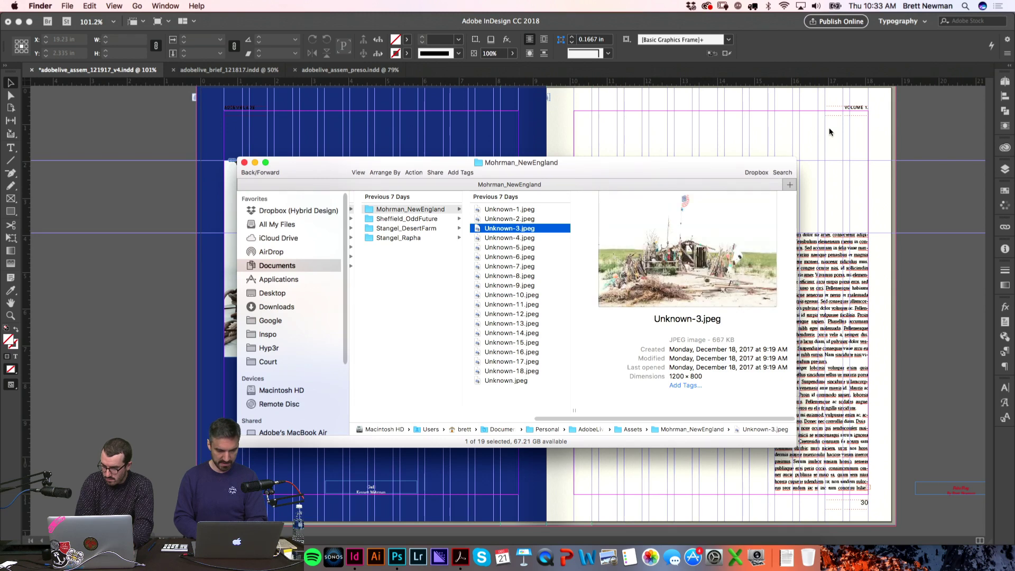
key("Down")
key("Down")
key("Down")
key("Down")
key("Down")
key("Down")
key("Down")
key("Down")
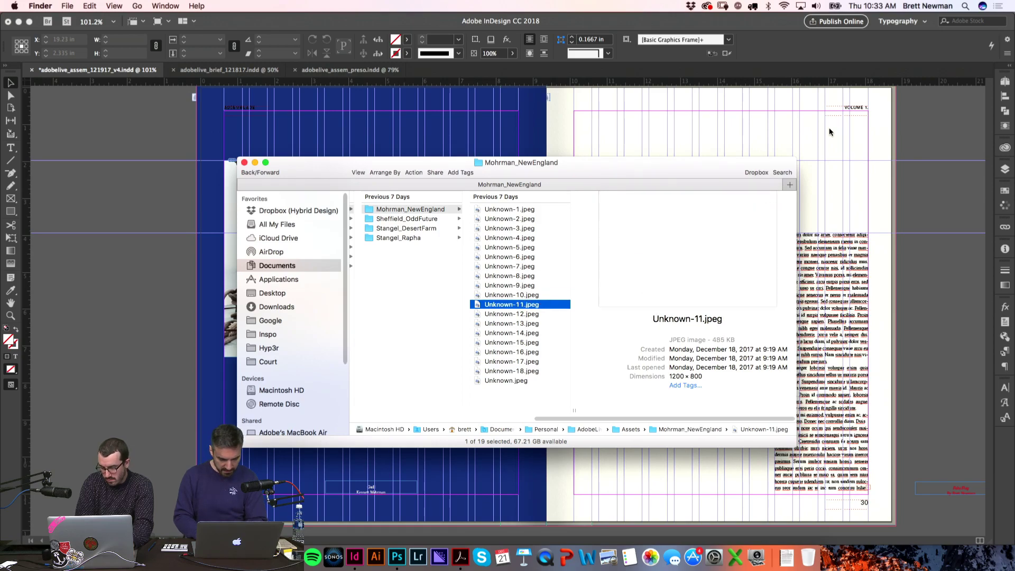
key("Up")
left_click_drag(605, 172, 450, 151)
key("Down")
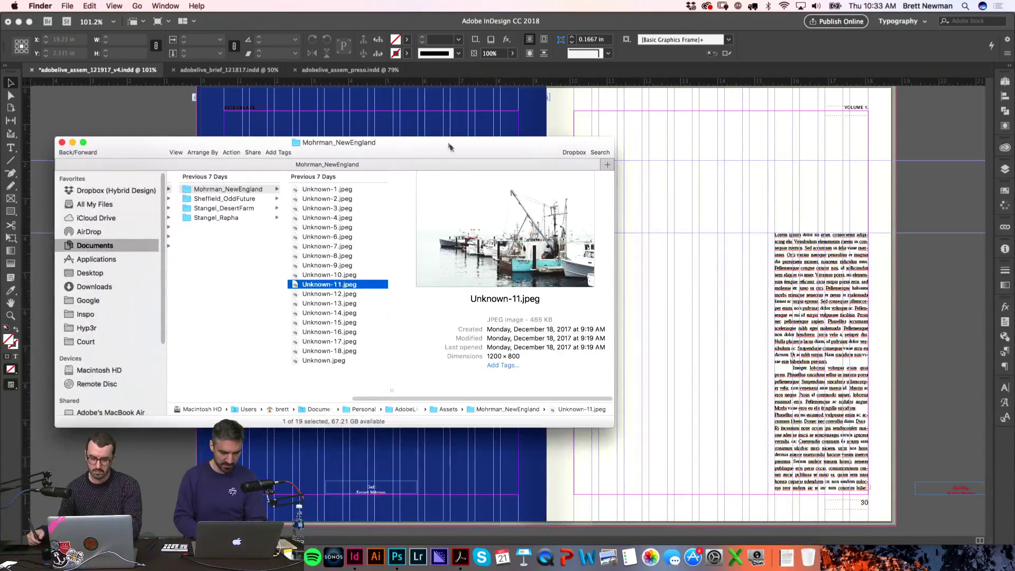
key("Down")
key("Down")
key("Down")
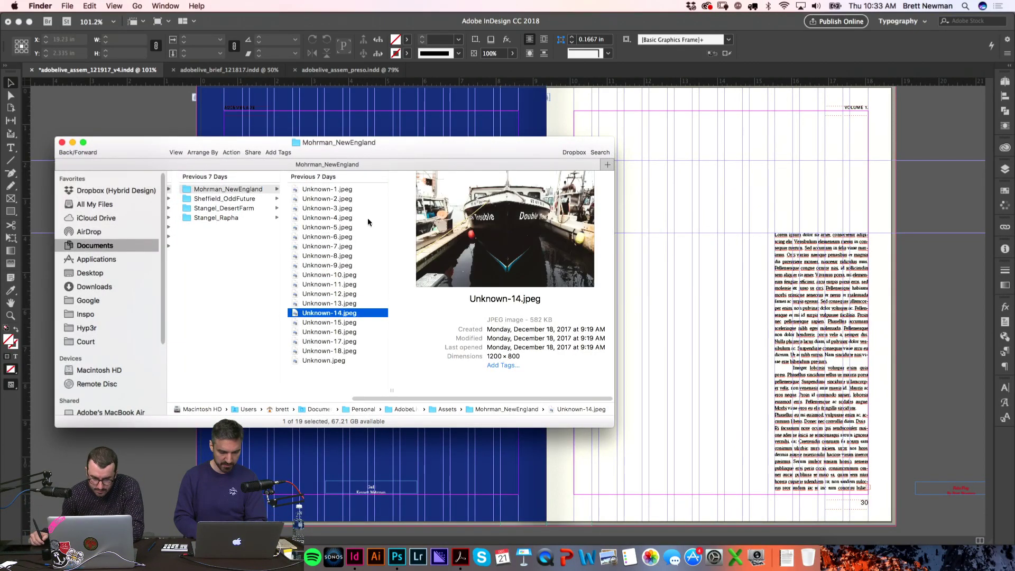
Step: Place Unknown-14.jpeg as a small boat photo above page 30's text column
left_click_drag(330, 312, 688, 204)
left_click_drag(774, 160, 873, 254)
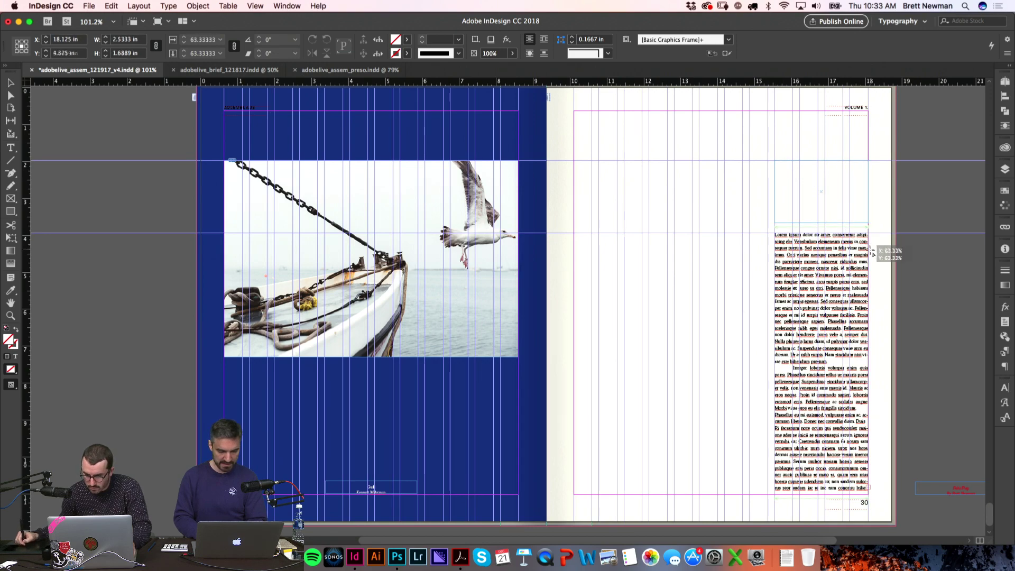
key("w")
key("z")
left_click_drag(682, 113, 905, 348)
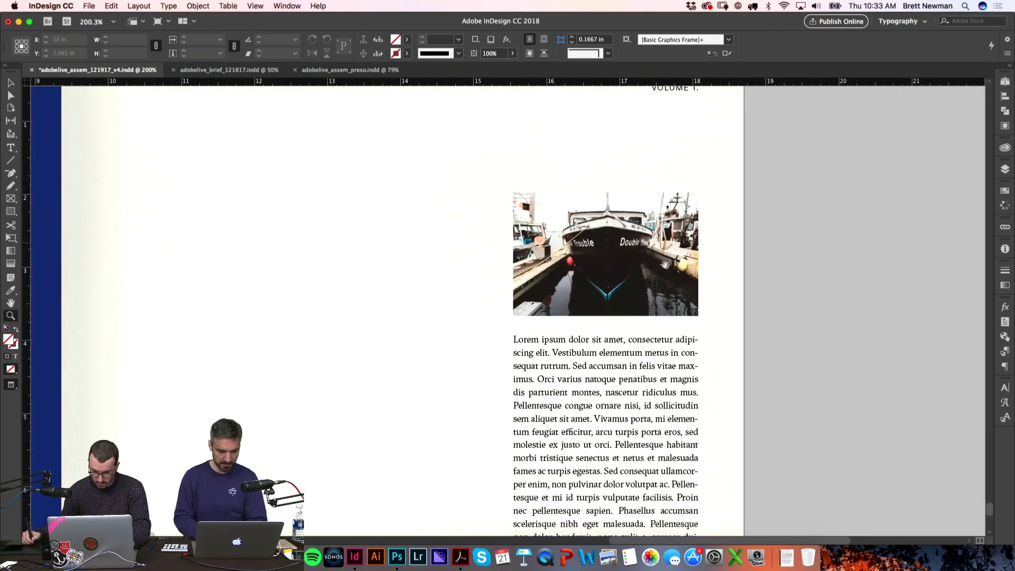
Step: Try enlarging the boat photo frame, then cancel the resize
key("w")
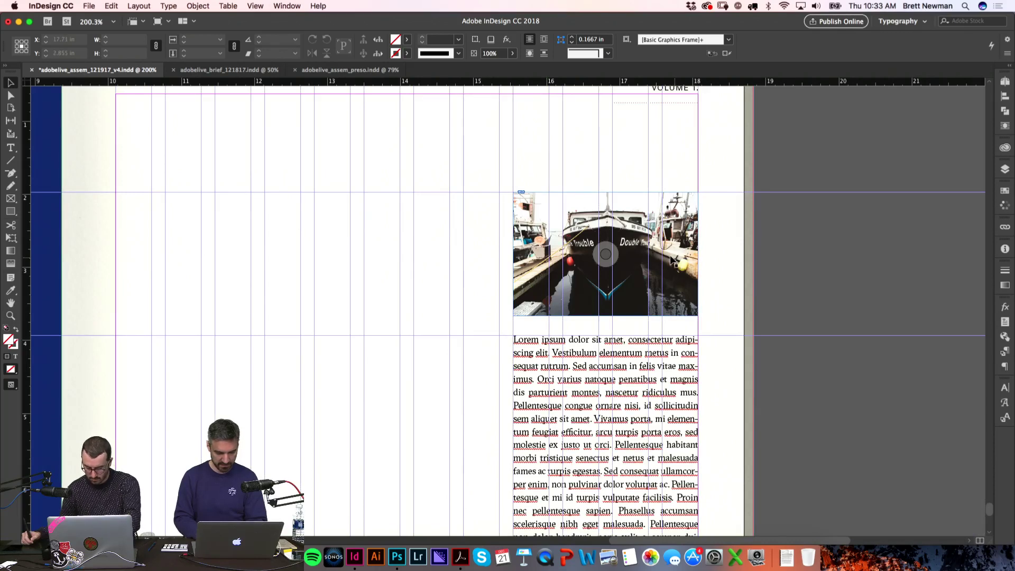
key("super+alt+2")
key("w")
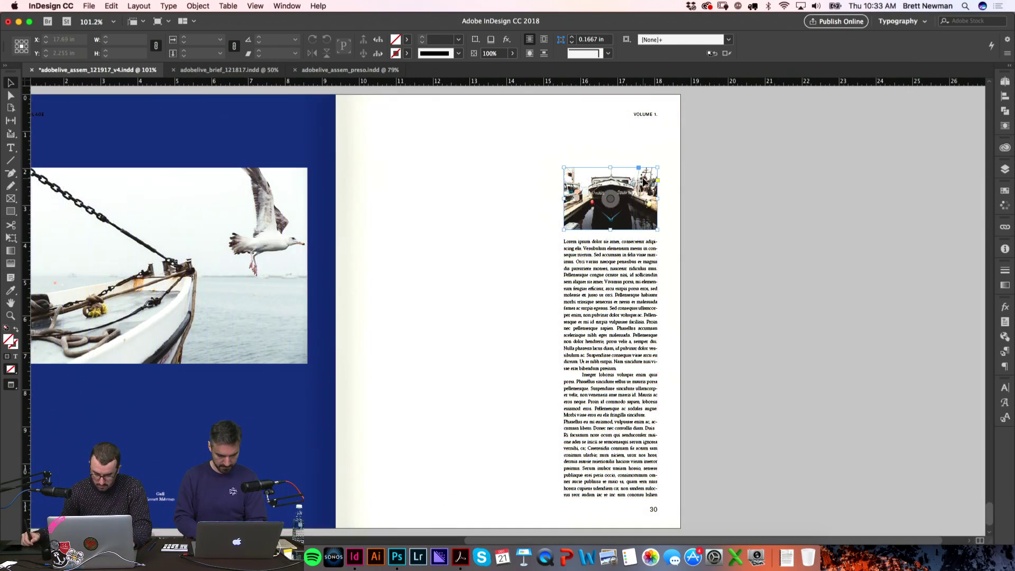
key("w")
key("e")
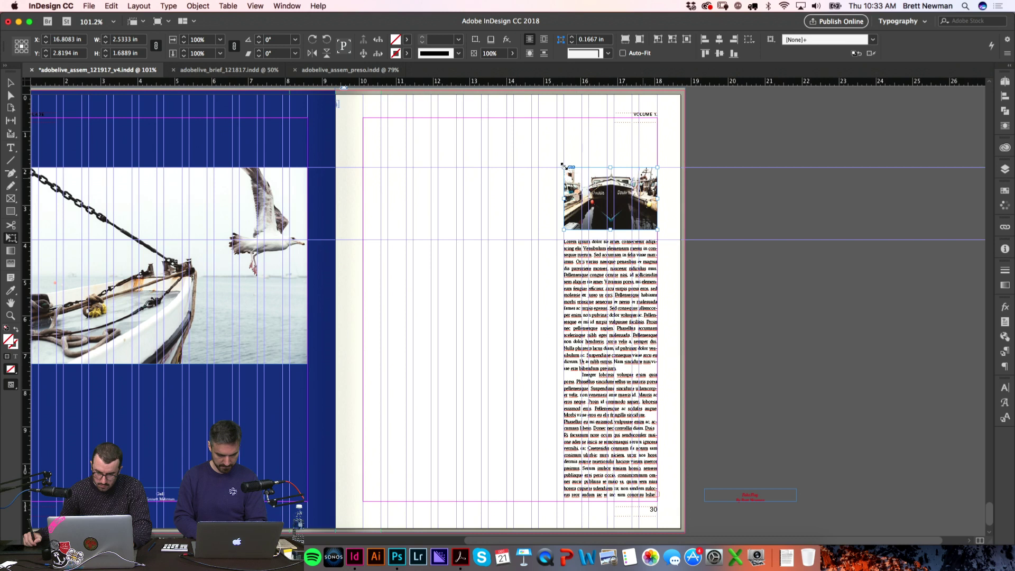
left_click_drag(519, 144, 500, 131)
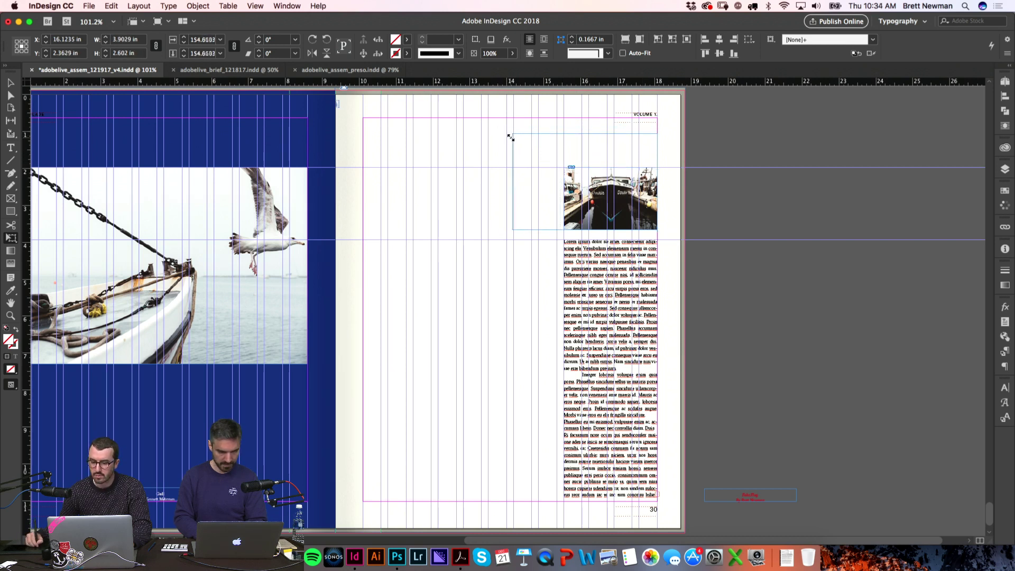
key("Escape")
key("v")
key("w")
scroll(776, 162, "left", 2)
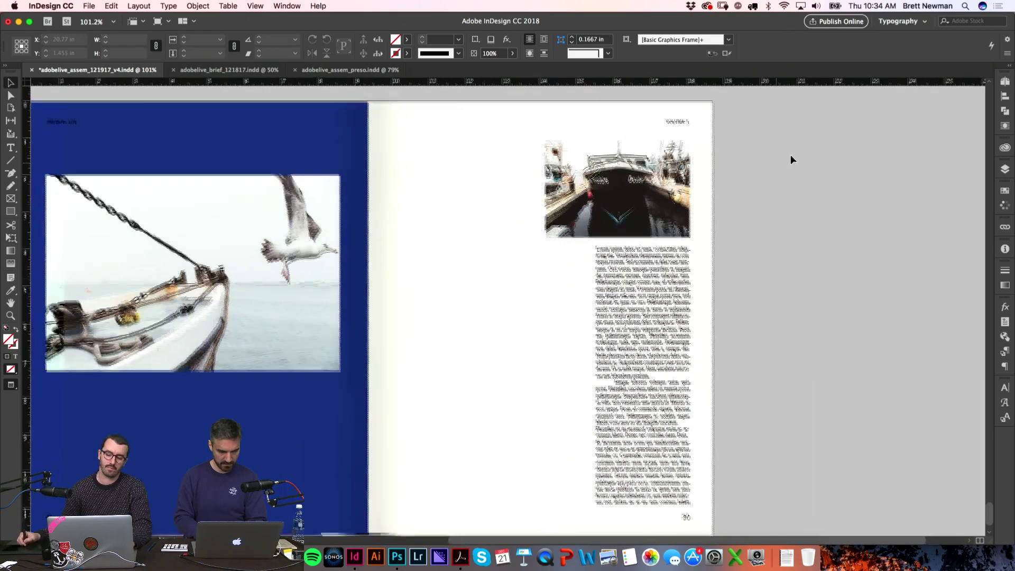
left_click(801, 161)
Step: Paste the copied SMILE, YOU headline frame at the top of the right page
left_click_drag(733, 213, 776, 207)
scroll(777, 206, "up", 20)
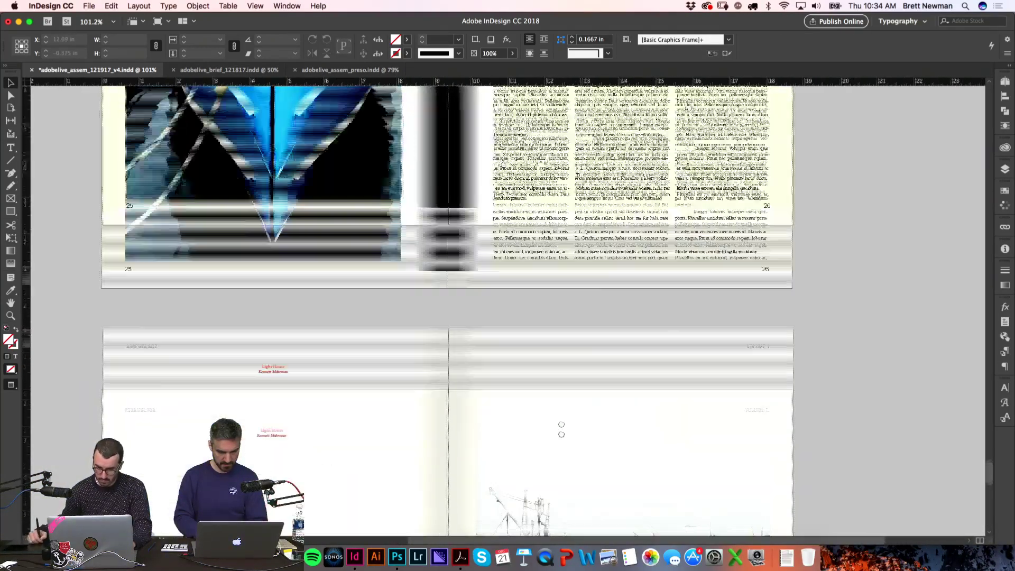
scroll(620, 299, "up", 5)
scroll(624, 312, "down", 15)
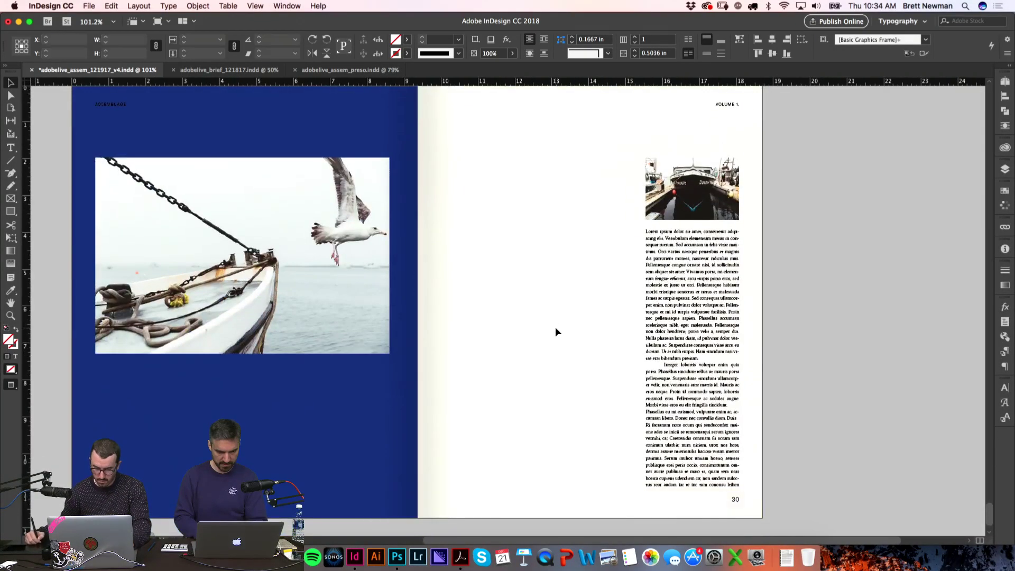
key("super+v")
left_click_drag(551, 181, 542, 173)
Step: Colour the headline text red with the C=15 M=100 Y=100 K=0 swatch
left_click(1004, 191)
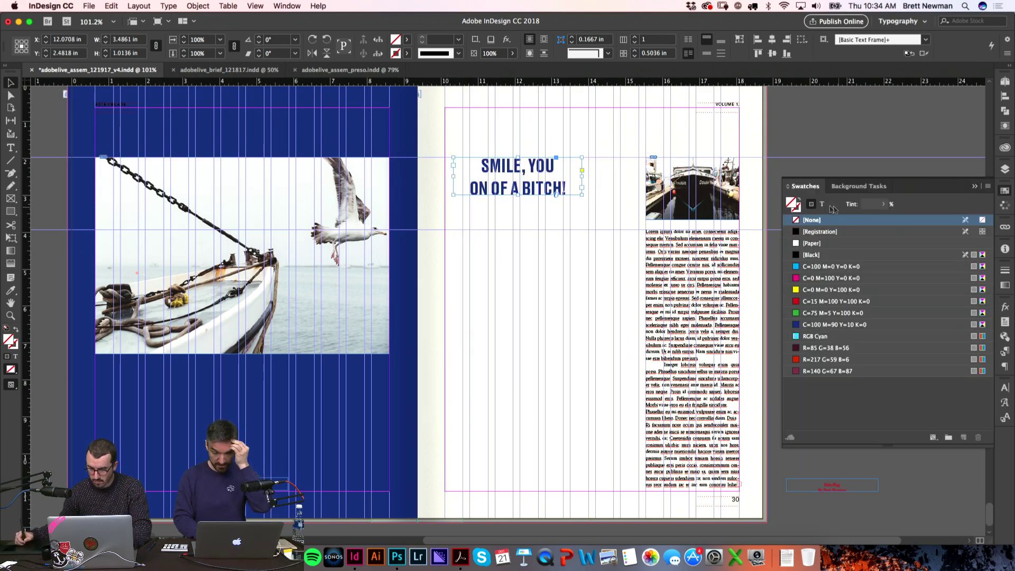
left_click(822, 205)
left_click(822, 300)
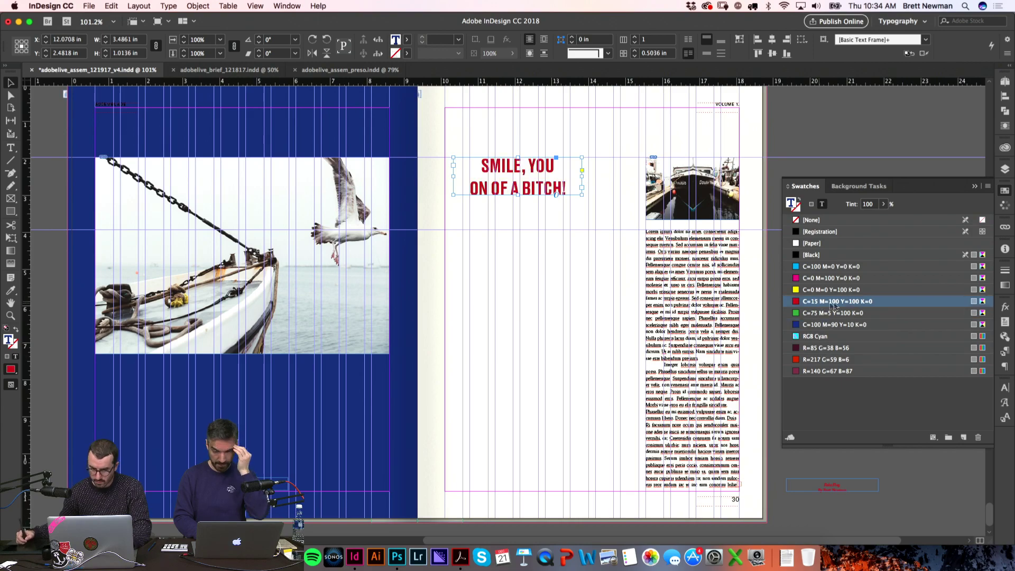
left_click(884, 205)
key("super+Tab")
key("super+Tab")
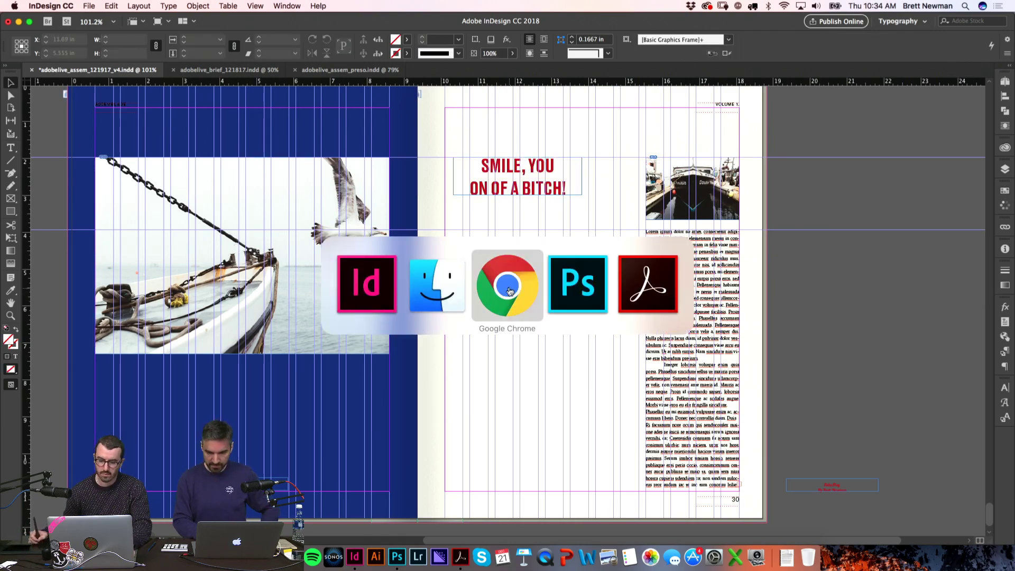
scroll(281, 292, "down", 3)
scroll(281, 292, "down", 2)
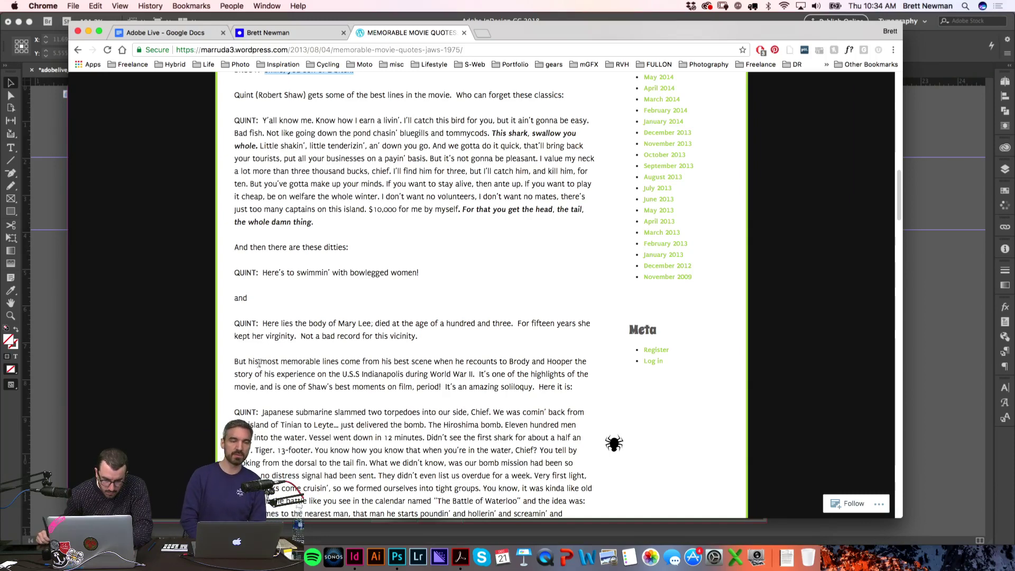
scroll(301, 356, "down", 3)
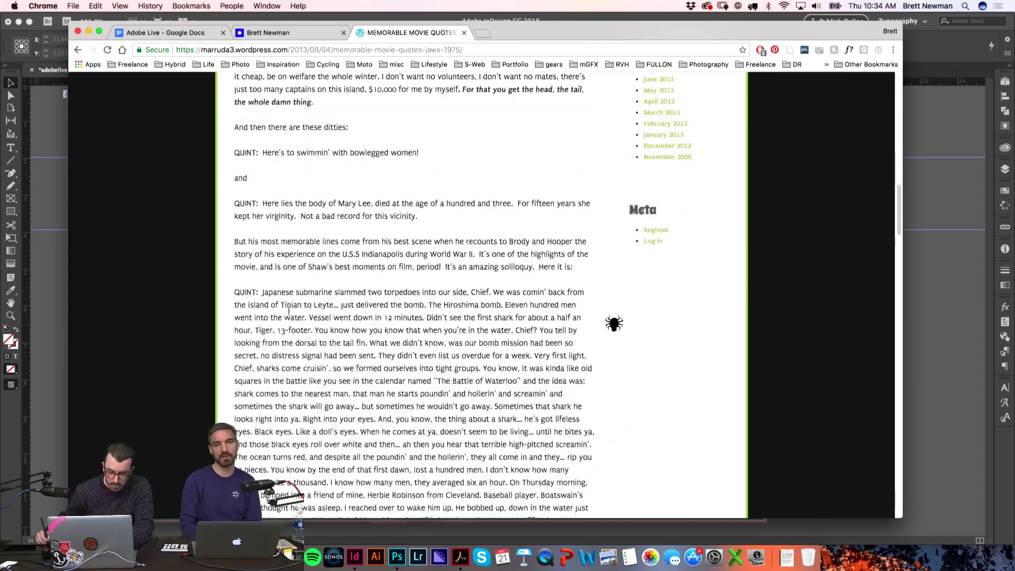
scroll(286, 280, "up", 6)
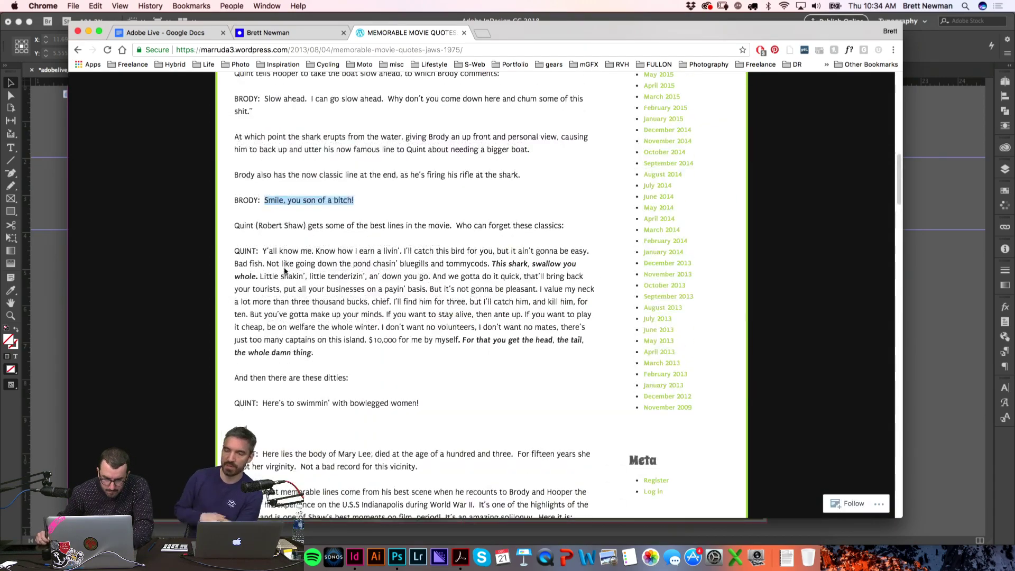
scroll(285, 274, "up", 4)
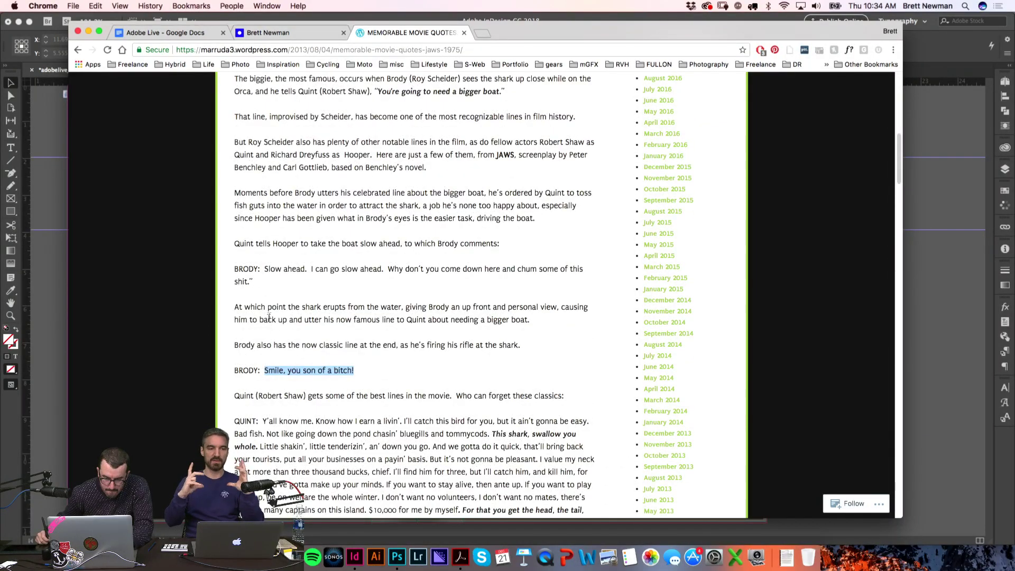
scroll(269, 319, "up", 5)
scroll(296, 201, "down", 15)
scroll(296, 203, "down", 20)
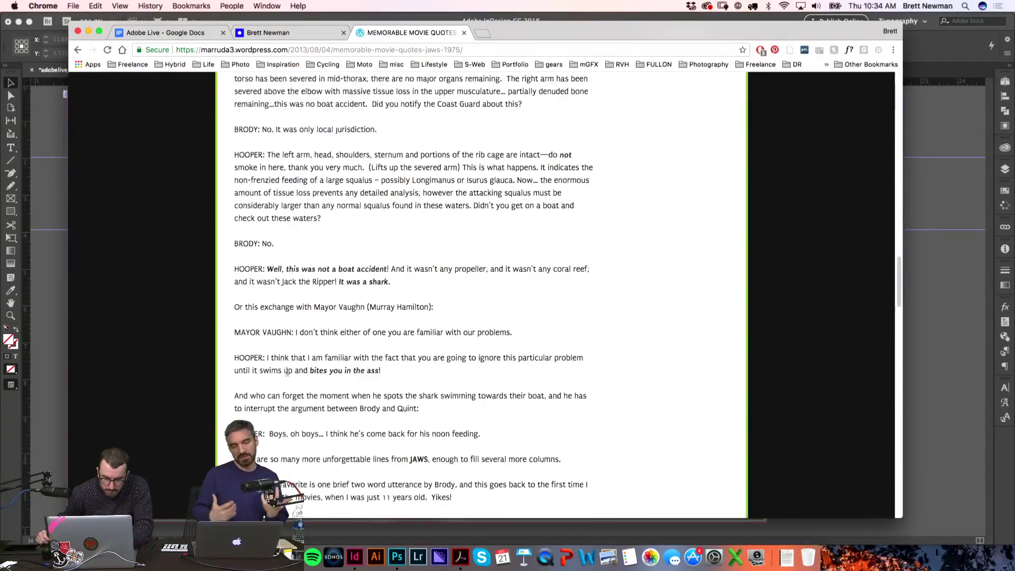
scroll(289, 372, "down", 5)
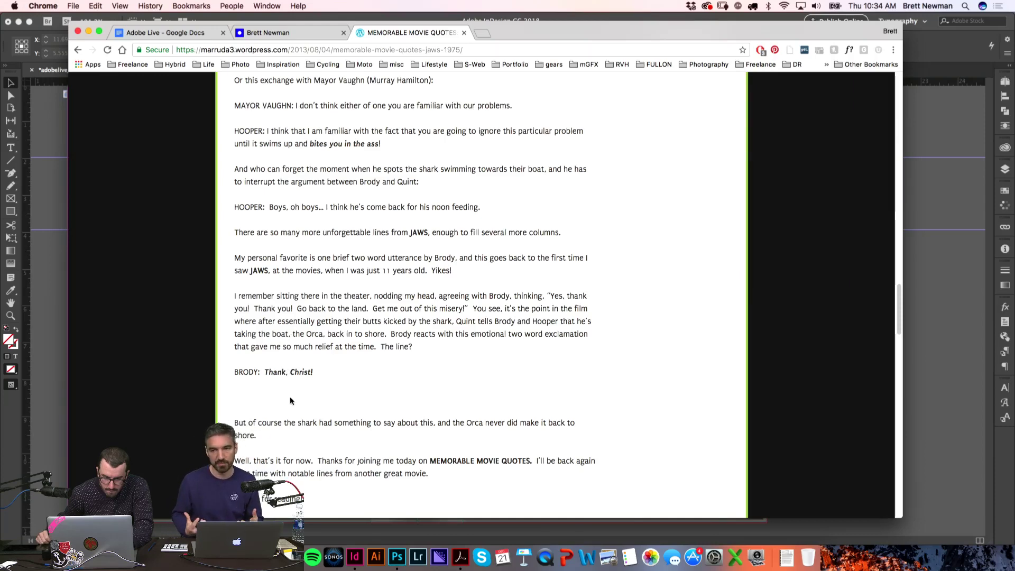
scroll(290, 400, "down", 1)
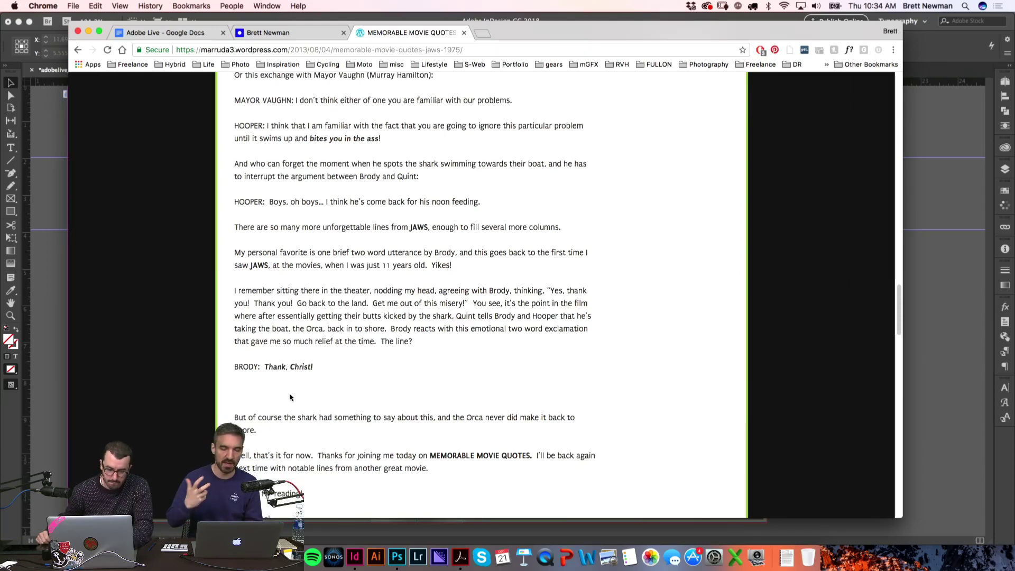
scroll(290, 394, "down", 5)
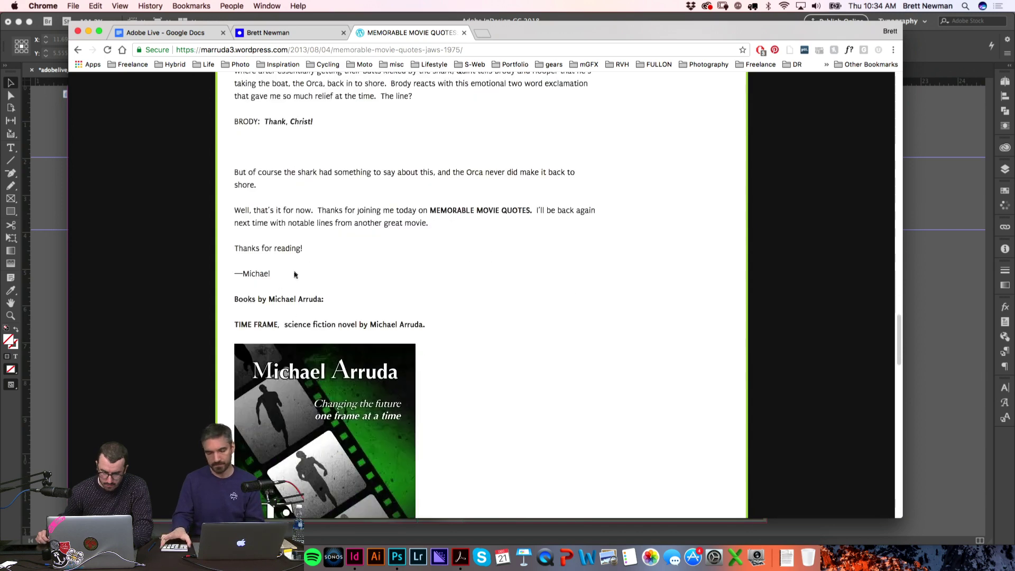
scroll(294, 278, "up", 5)
key("super+Tab")
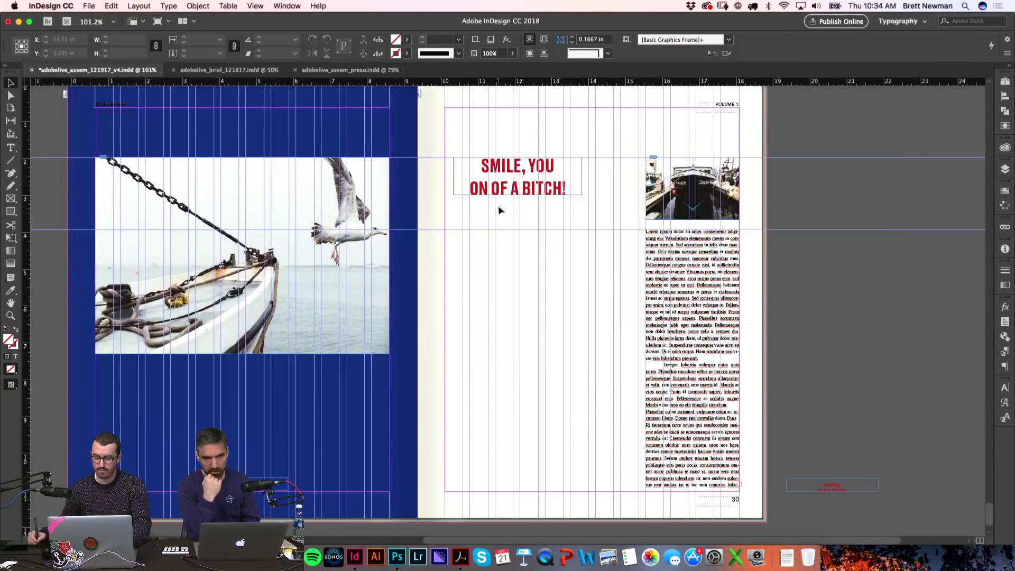
Step: Replace the headline text with "we're going to need a bigger boat"
double_click(512, 164)
key("super+a")
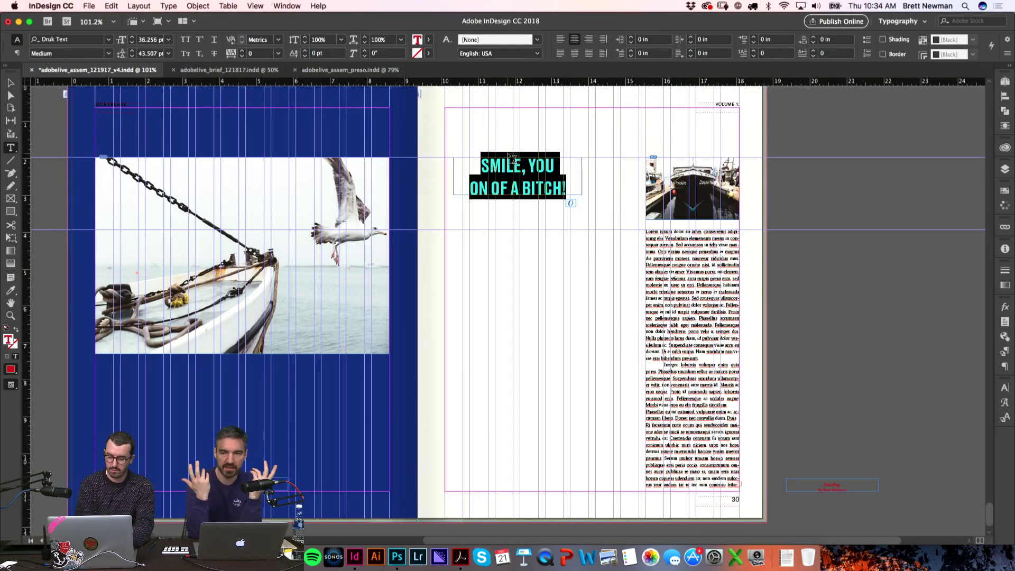
type("we're")
key("BackSpace")
key("BackSpace")
key("BackSpace")
key("BackSpace")
key("BackSpace")
type("we're going to need a bigger boat")
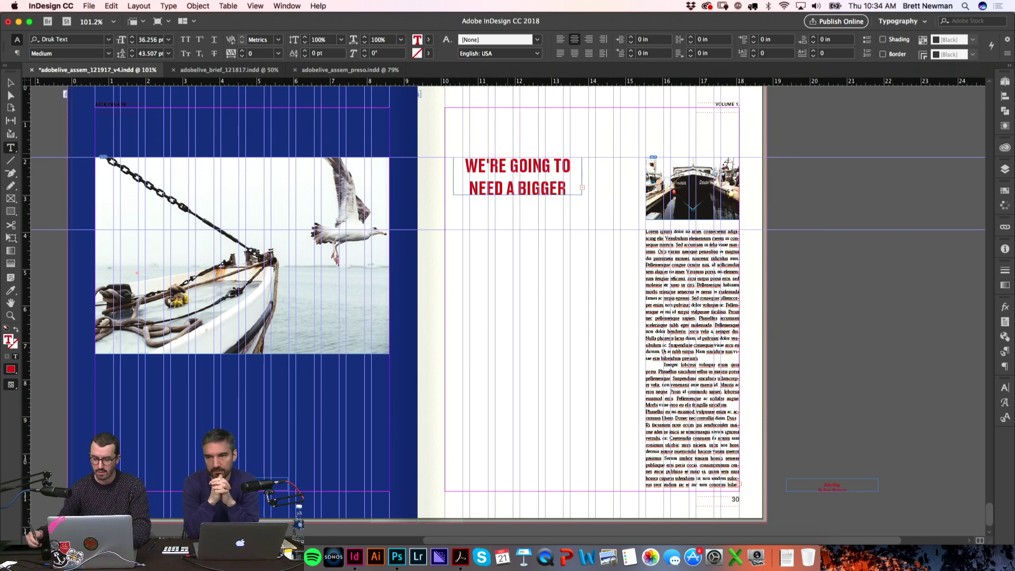
key("Escape")
Step: Fit the frame to the text and add the exclamation mark and quotation marks
double_click(518, 195)
double_click(545, 211)
type("!\"")
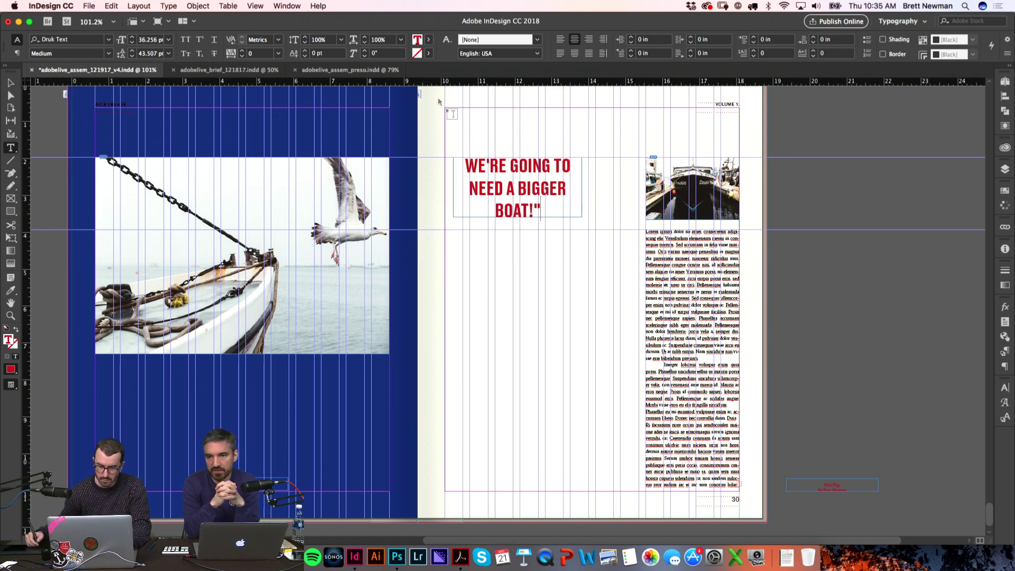
left_click(467, 165)
type("\"")
left_click(600, 130)
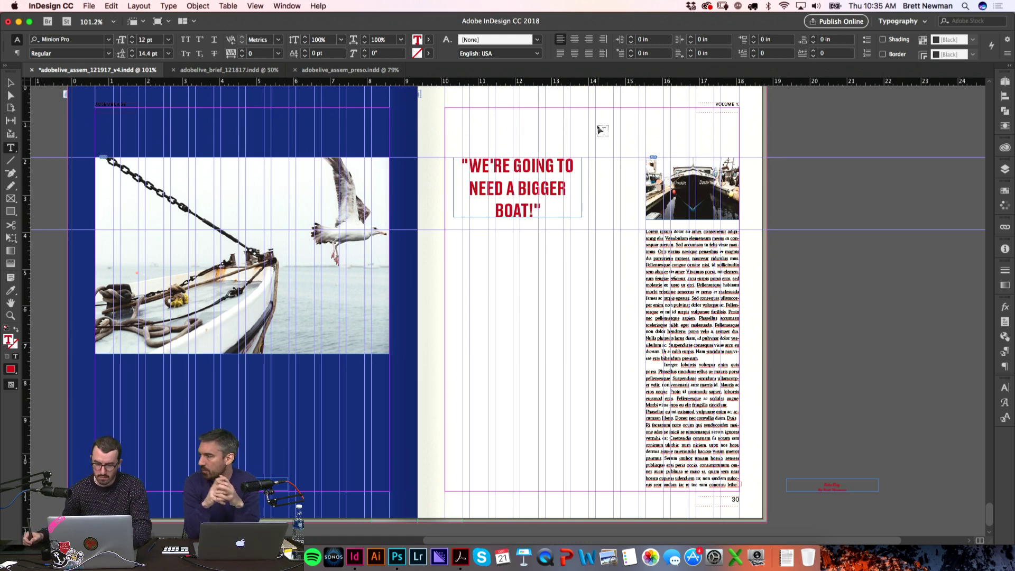
Step: Adjust the headline frame's width and preview the finished spread without guides
key("w")
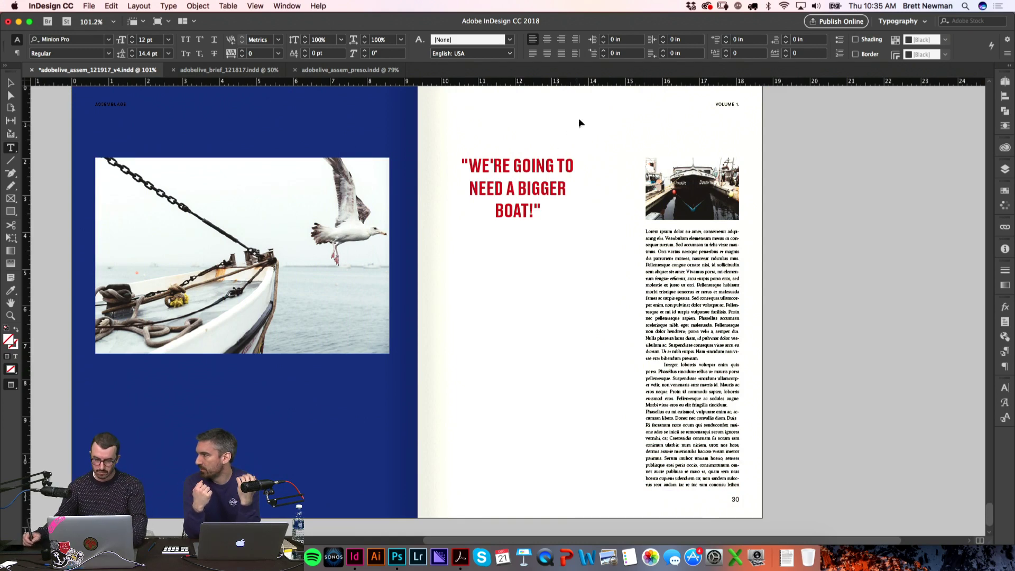
key("w")
key("v")
left_click(583, 197)
mouse_move(582, 188)
left_mouse_down()
mouse_move(594, 191)
mouse_move(584, 188)
left_mouse_up()
left_click(582, 152)
key("w")
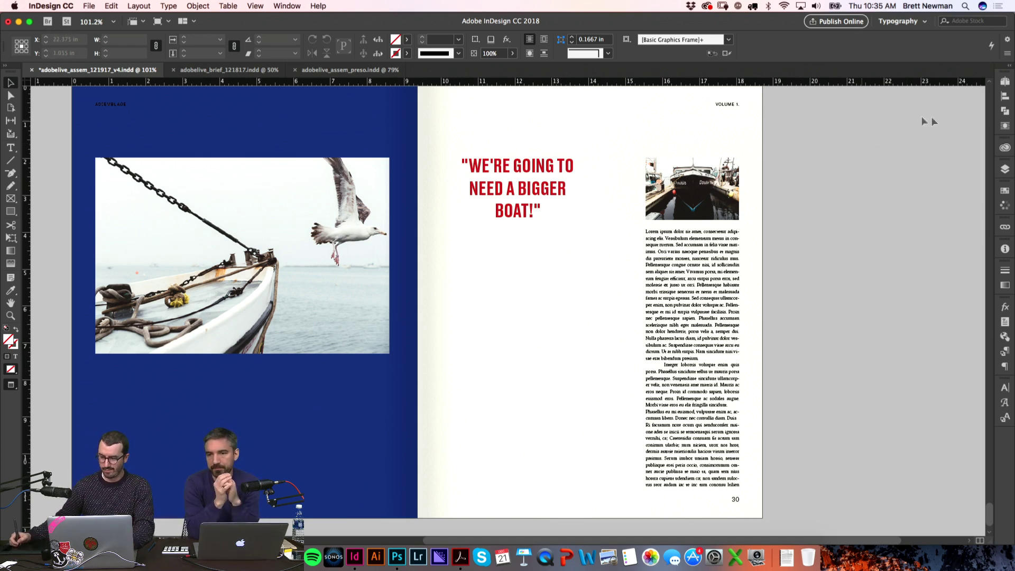
left_click(1006, 81)
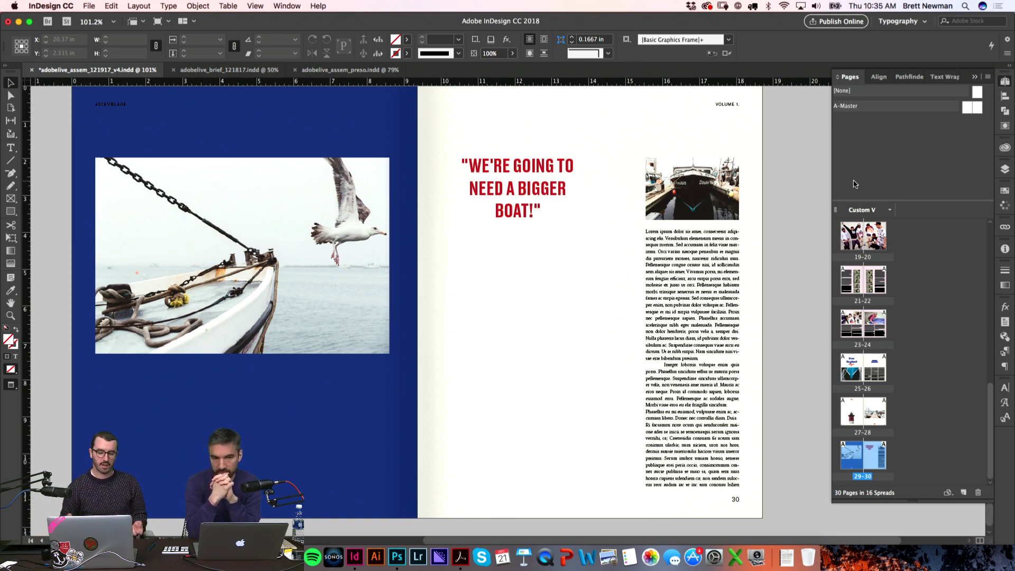
key("w")
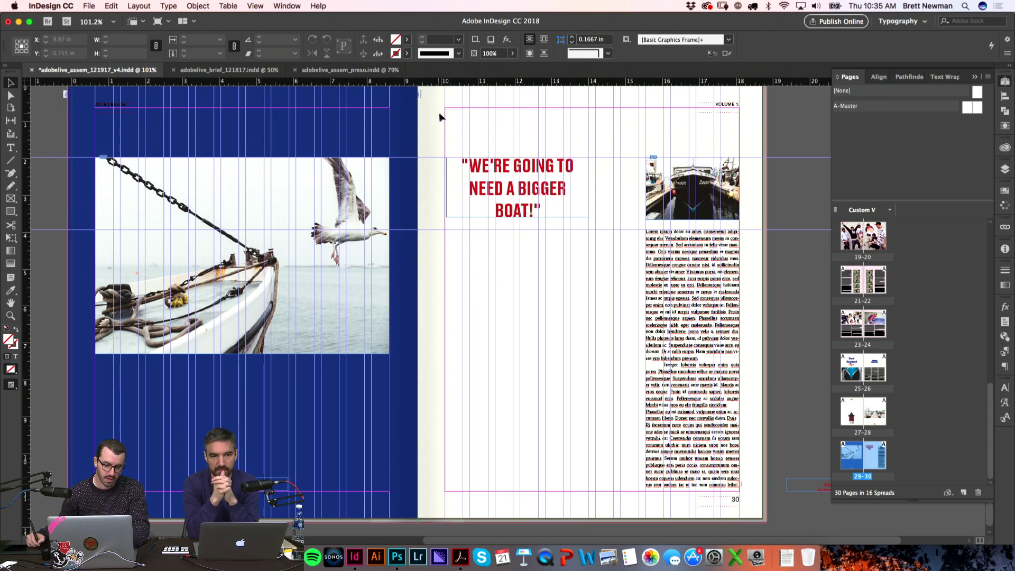
Step: Zoom in on the quote headline and widen its frame so it fits two lines
key("w")
key("z")
left_click_drag(356, 100, 581, 221)
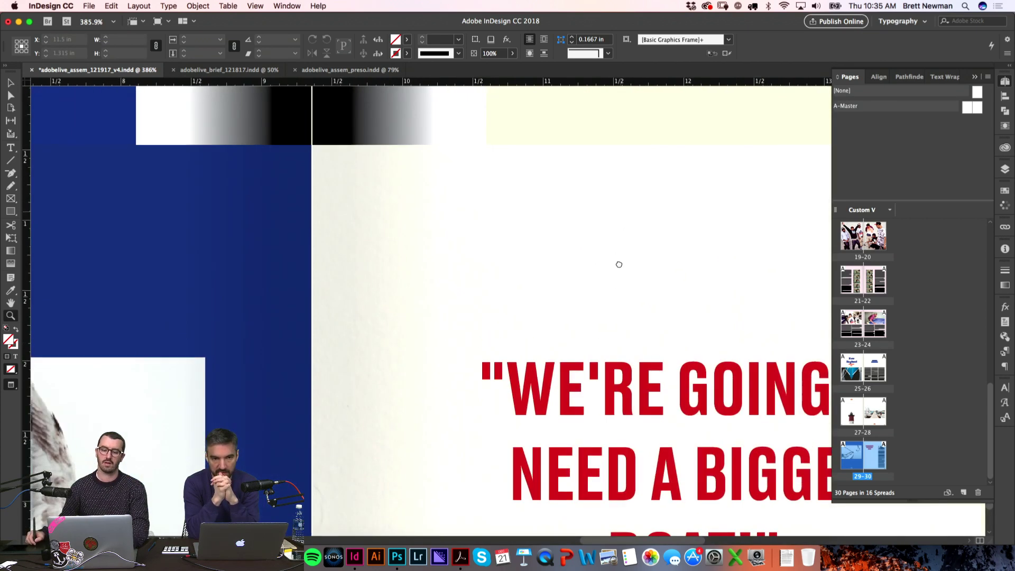
key("w")
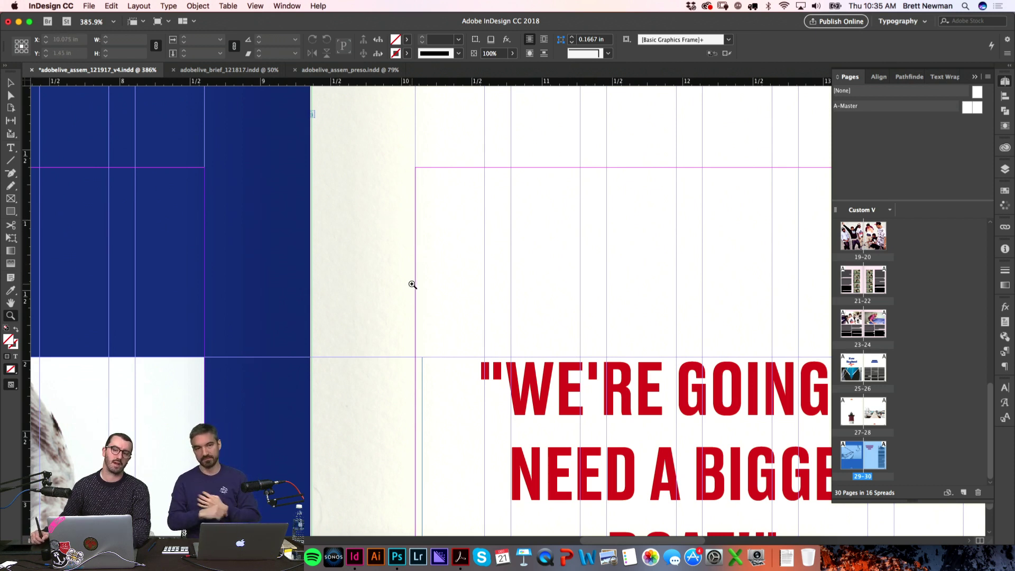
key("w")
key("super+0")
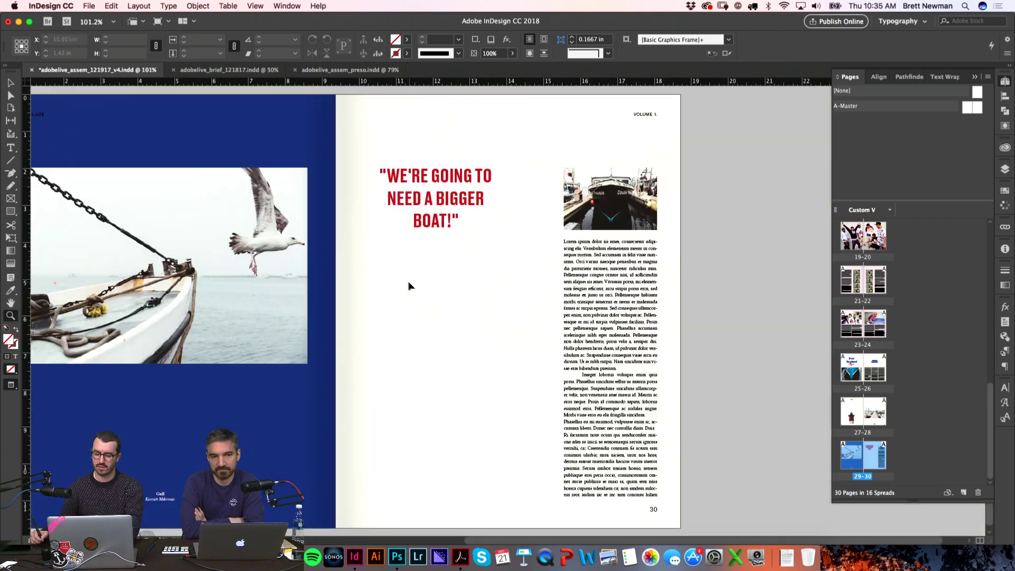
key("v")
left_click(478, 215)
left_click_drag(508, 197, 521, 197)
left_click(740, 221)
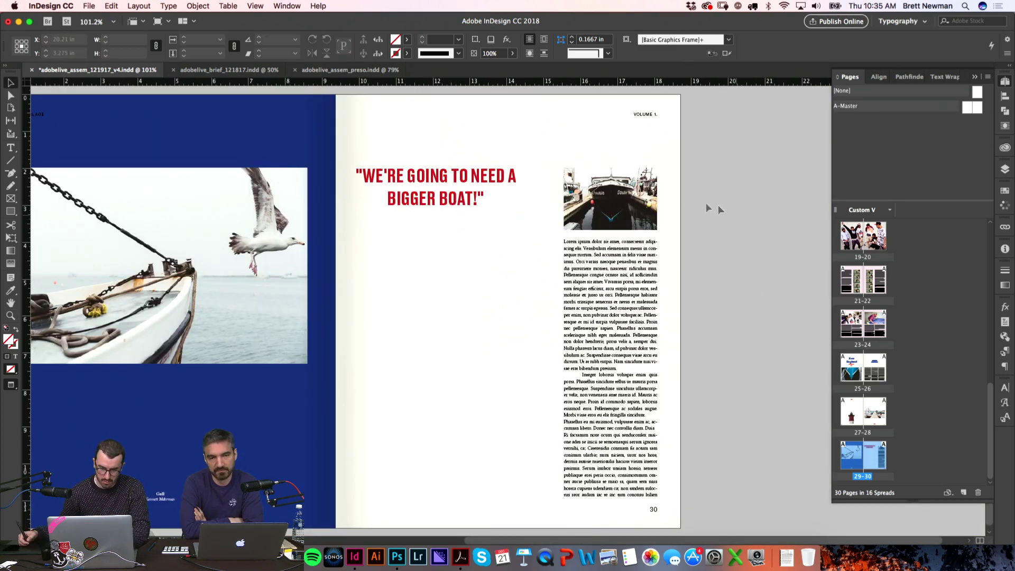
Step: Nudge the headline frame right and scale it up to about 115% with Free Transform
key("w")
left_click_drag(454, 202, 465, 203)
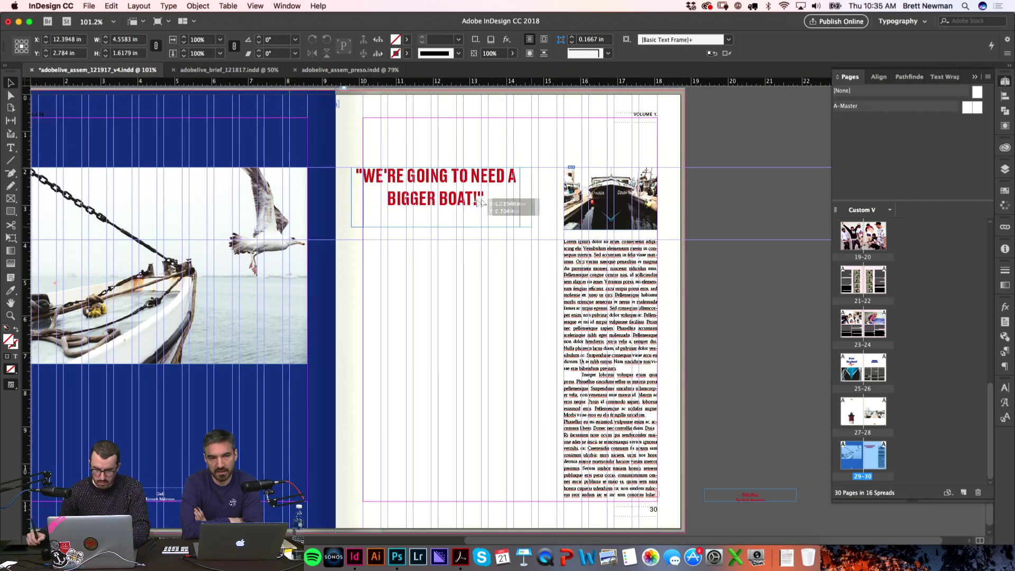
left_click(716, 143)
key("w")
Step: Insert a line break so the headline's second line reads "A BIGGER BOAT!"
key("w")
left_click(530, 210)
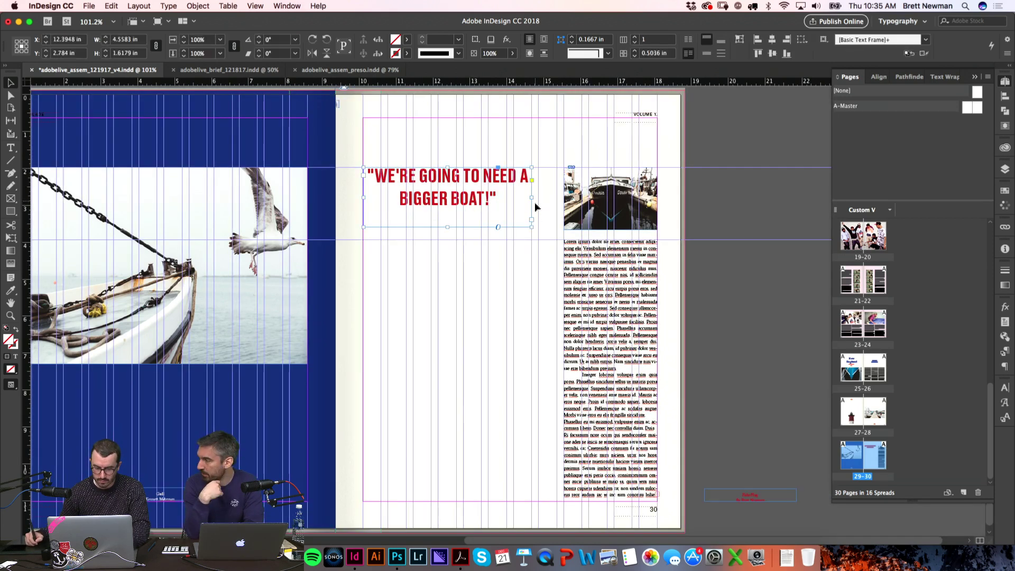
key("e")
left_click_drag(527, 227, 554, 248)
key("v")
left_click(731, 190)
key("w")
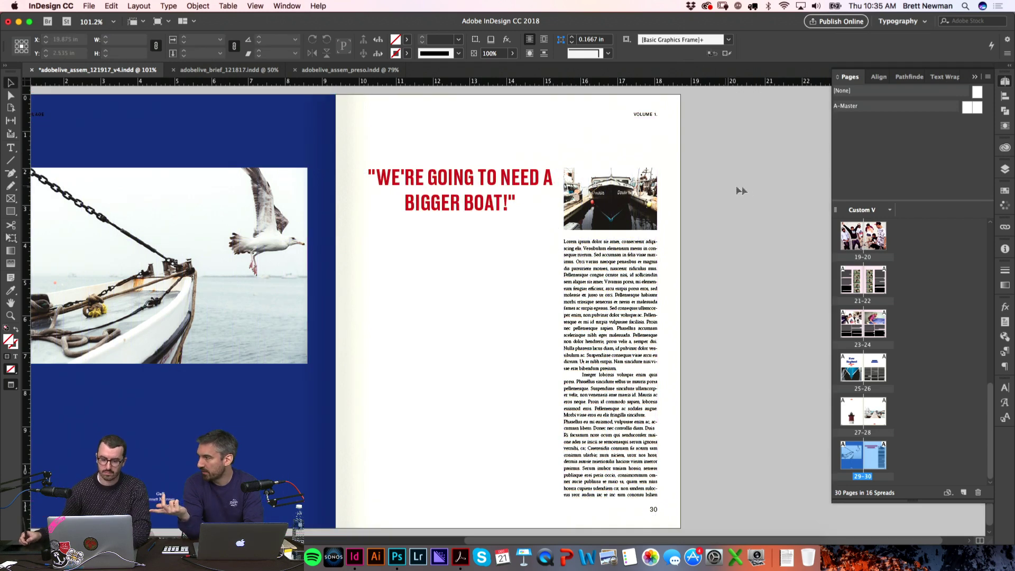
left_click(544, 185)
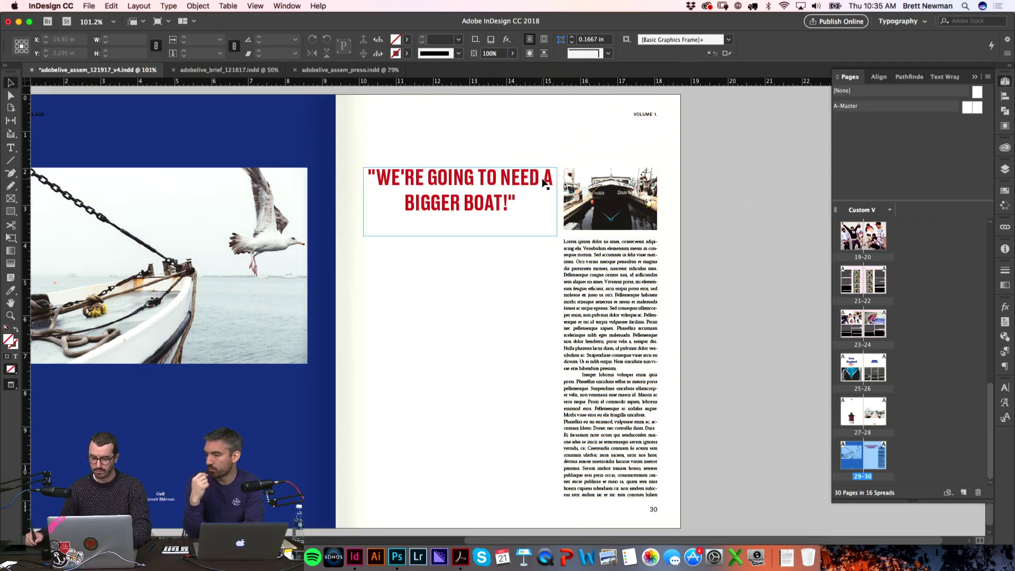
double_click(545, 185)
key("shift+Return")
left_click(726, 281)
Step: Move the photo credit frame to the bottom of the right page
scroll(735, 265, "left", 3)
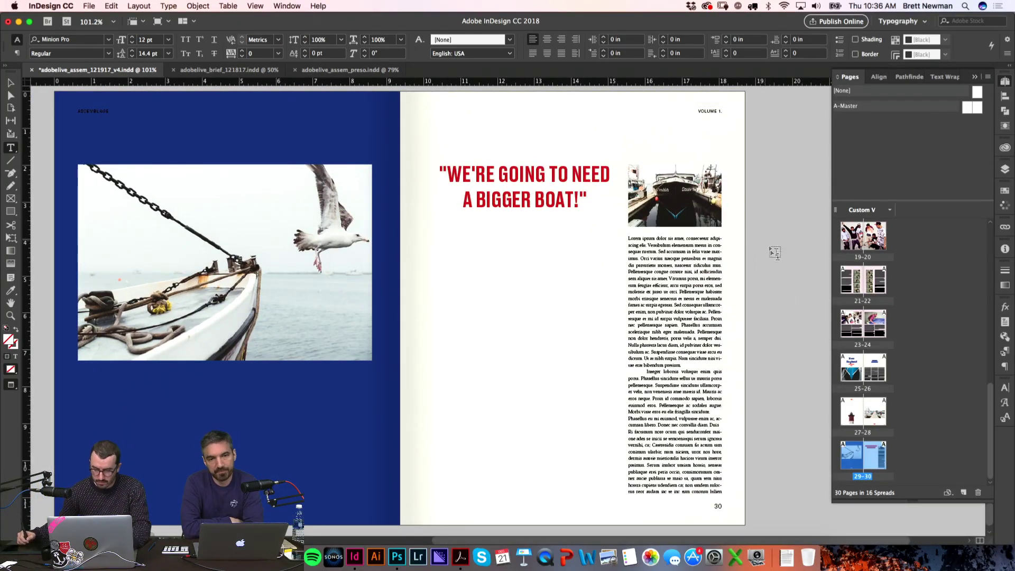
key("w")
key("w")
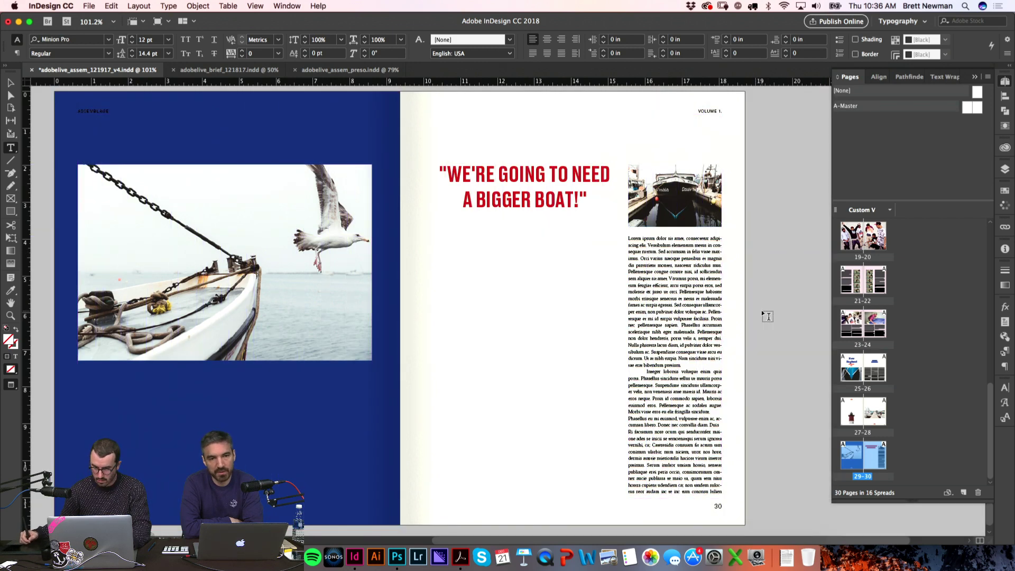
key("v")
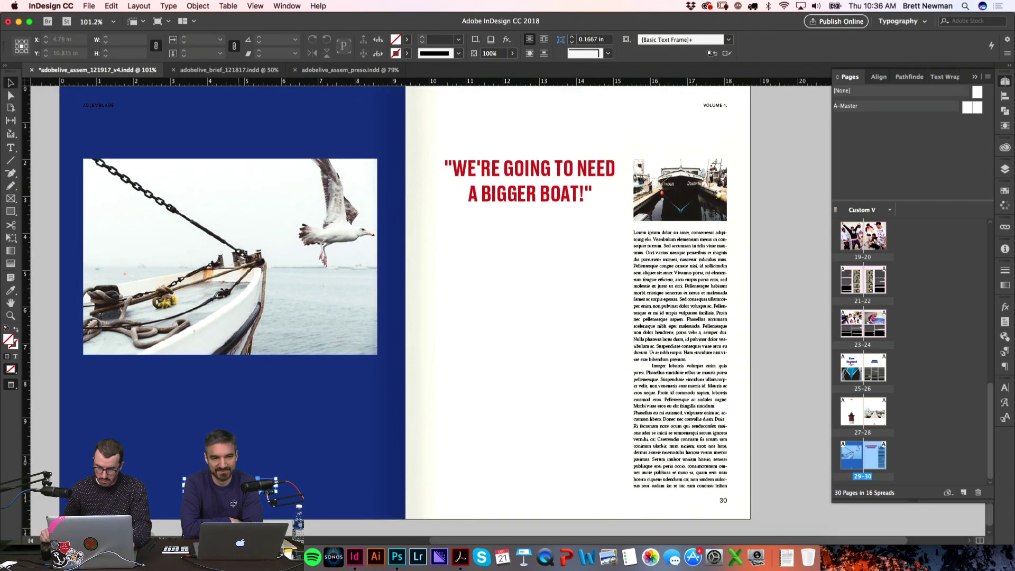
left_click_drag(242, 485, 543, 485)
key("w")
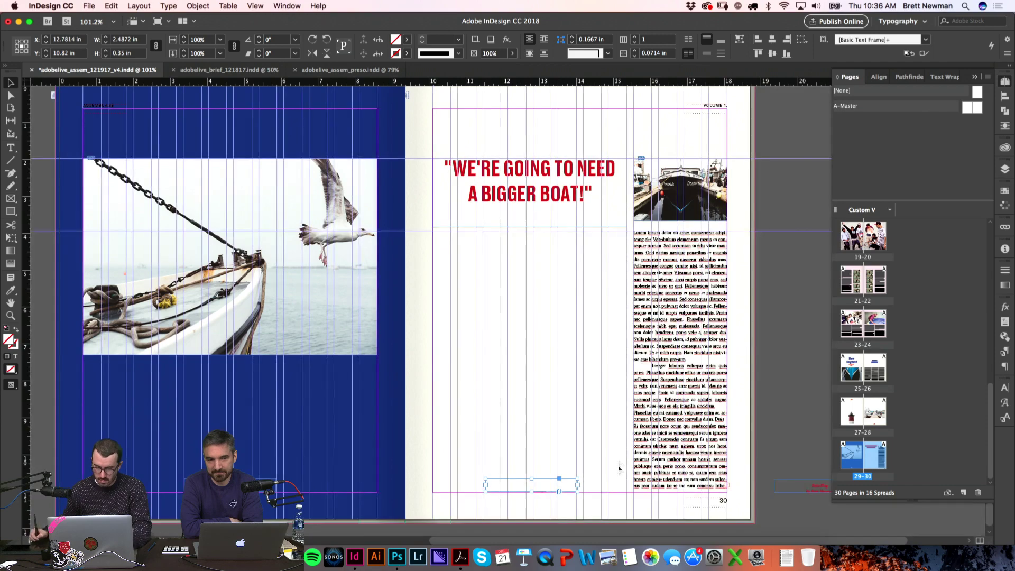
key("z")
left_click_drag(406, 425, 697, 497)
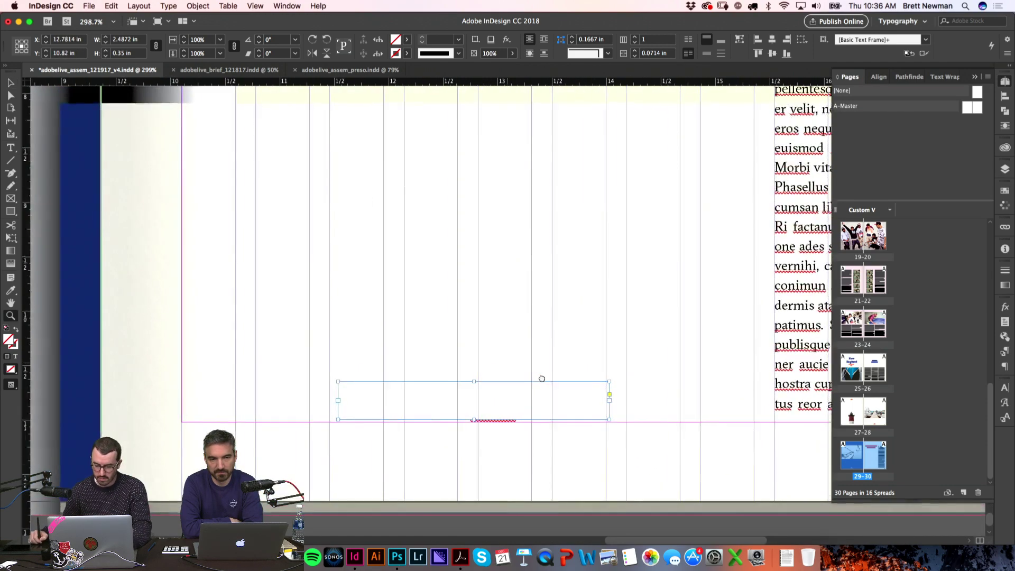
Step: Fit the page in the window and place the text cursor in the credit text
key("super+alt+2")
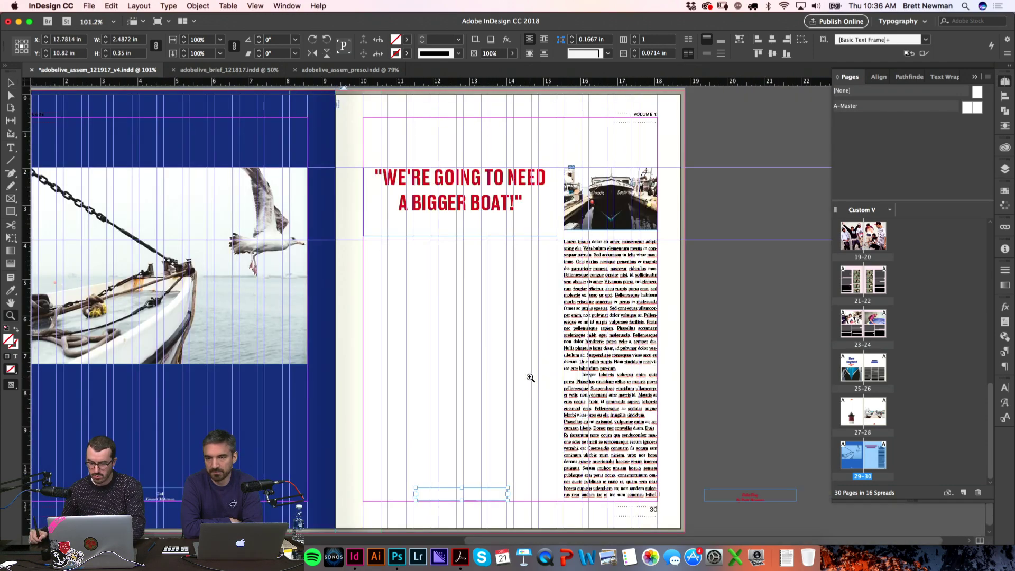
key("t")
left_click(464, 492)
left_click(1005, 190)
Step: Colour the photo credit text red from the Swatches panel
left_click(823, 302)
left_click(709, 408)
key("w")
key("Escape")
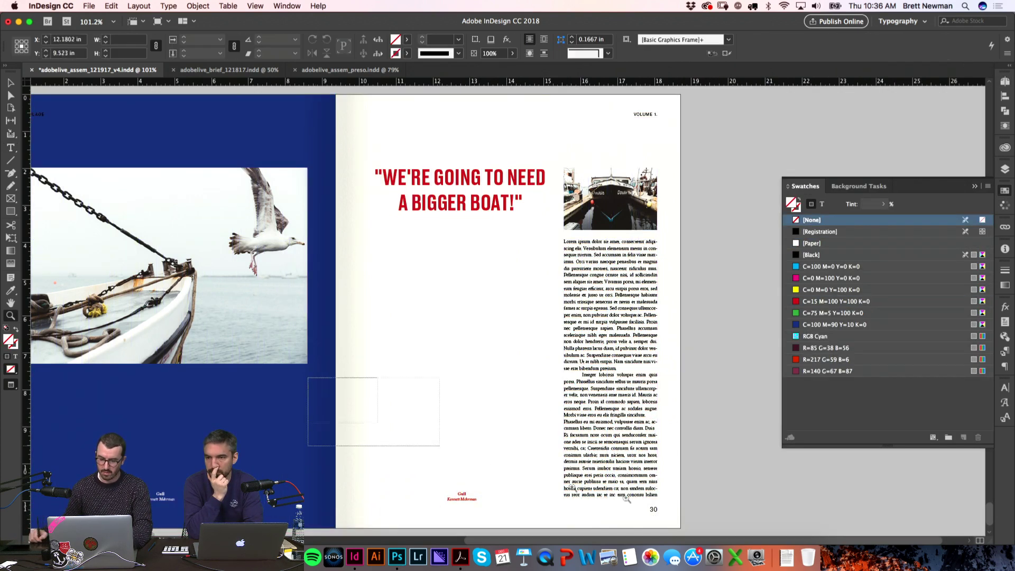
key("super+equal")
key("super+equal")
Step: Raise the Gull credit frame slightly
key("w")
left_click_drag(458, 376, 456, 369)
key("w")
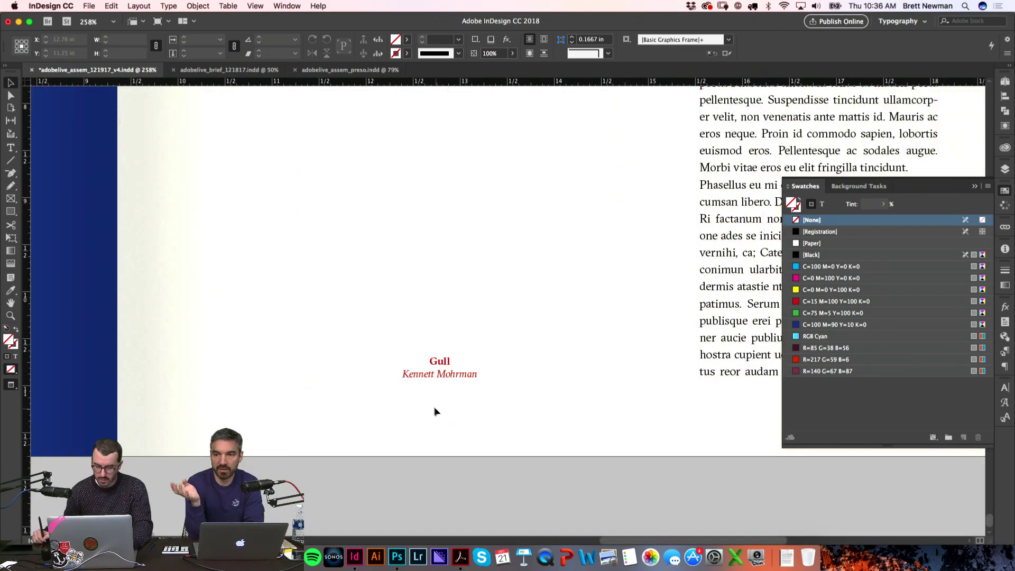
Step: Change the credit title from Gull to Hull
double_click(439, 362)
double_click(440, 362)
type("HU")
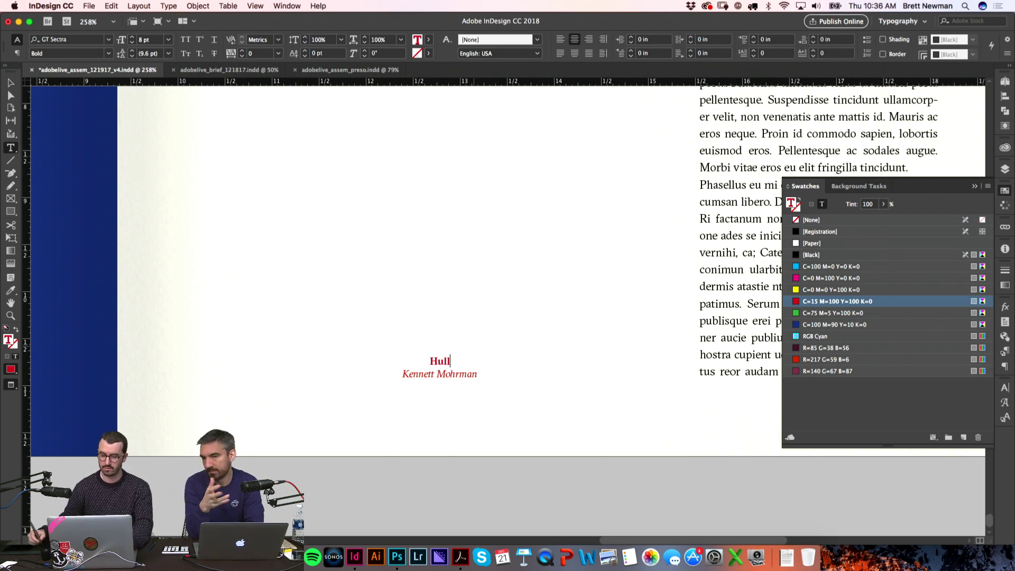
left_click(537, 261)
key("super+0")
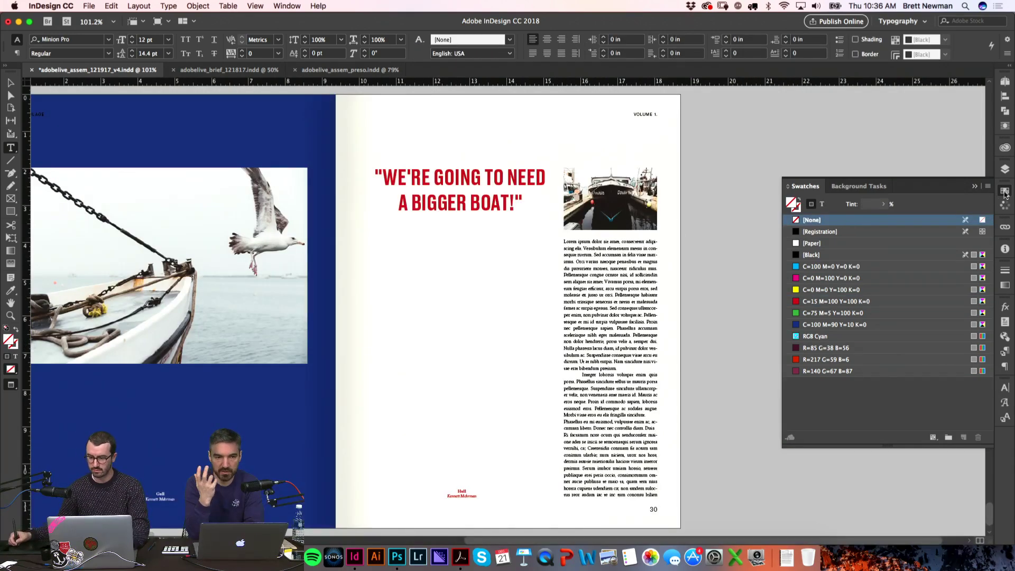
Step: Close the swatches, restore frame edges and save the document
left_click(1005, 192)
scroll(775, 307, "left", 5)
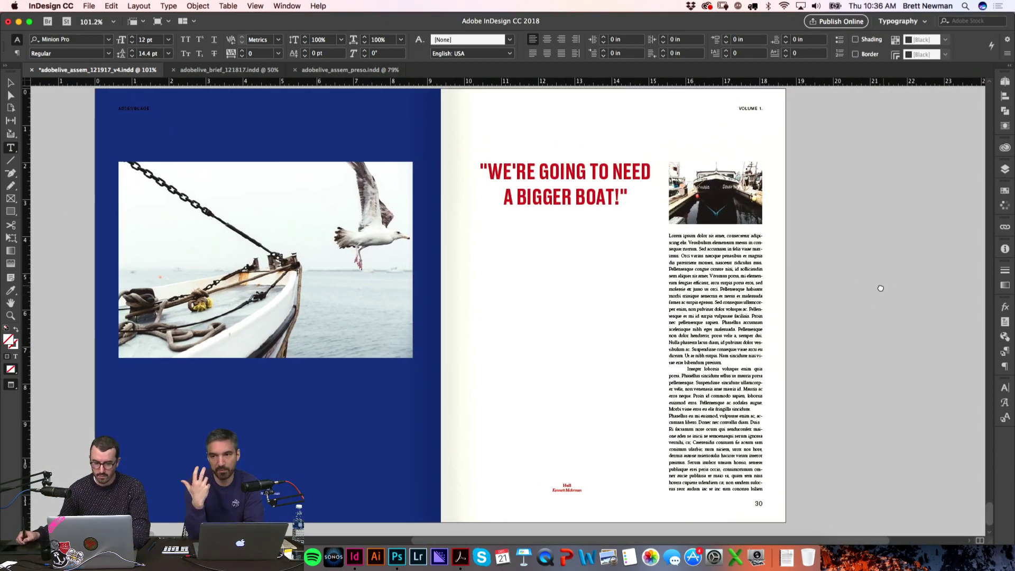
key("w")
key("w")
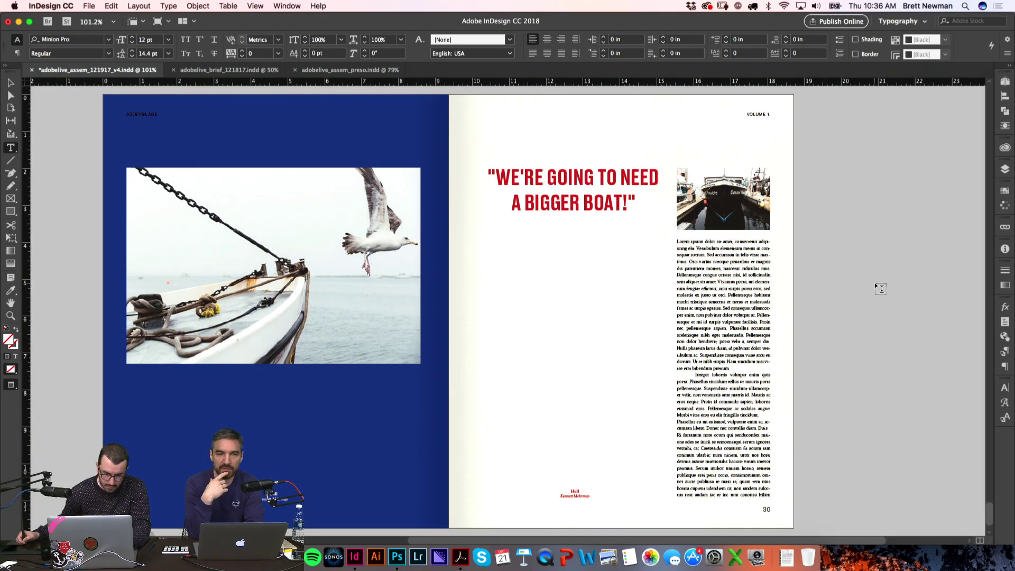
key("super+s")
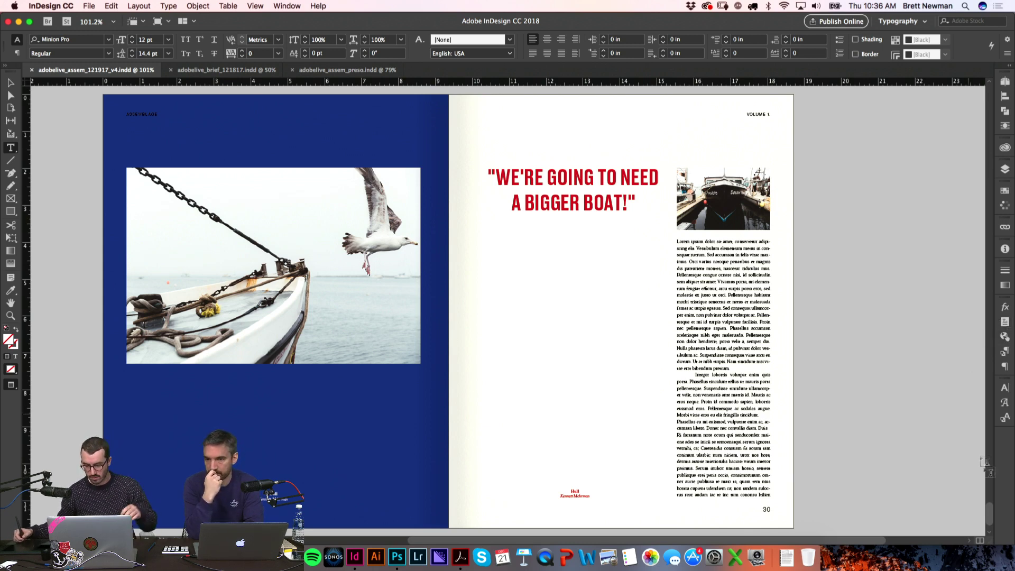
scroll(992, 514, "down", 1)
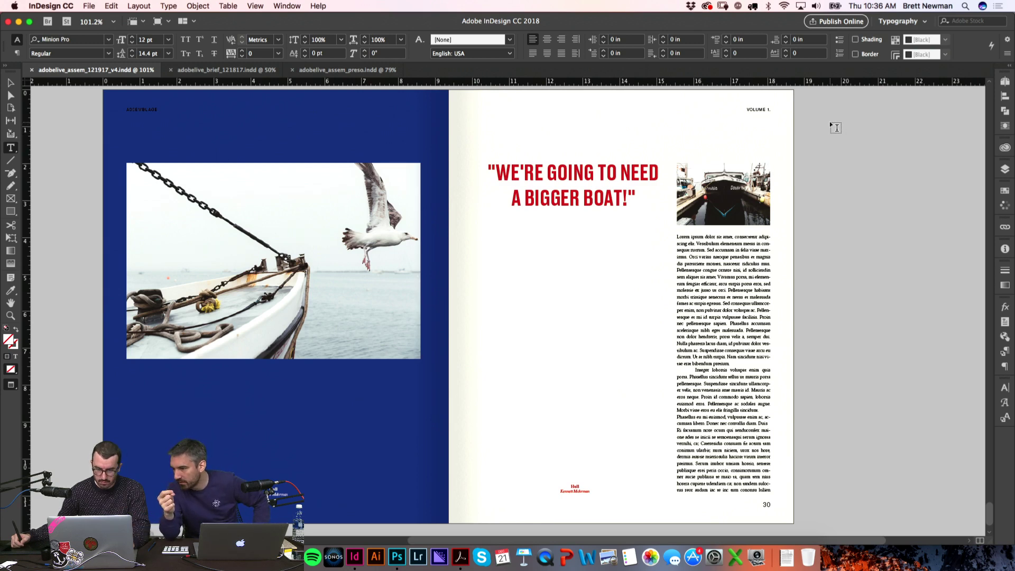
Step: Hide the Gutter DO NOT PRINT layer and save the document
key("v")
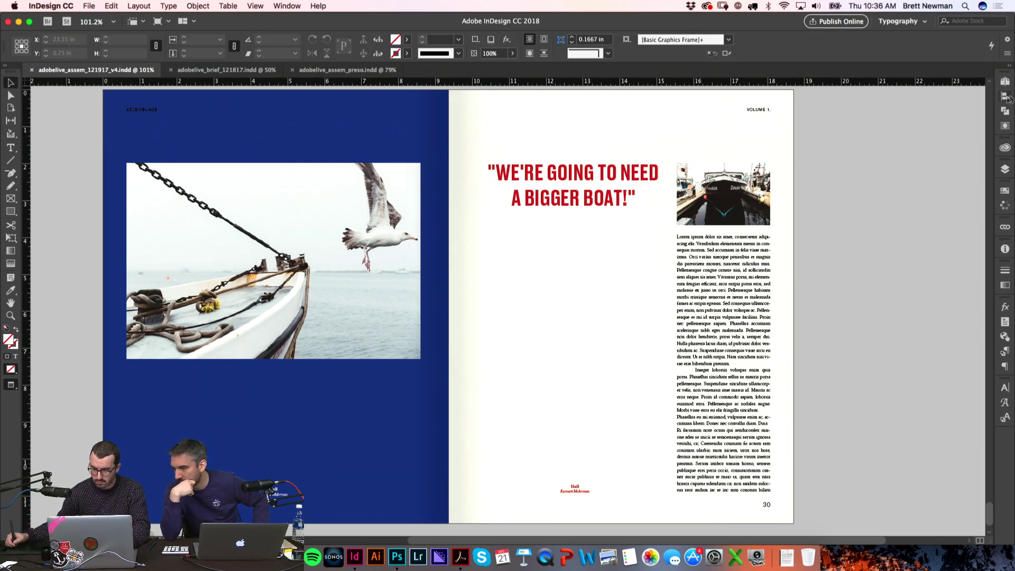
left_click(1007, 82)
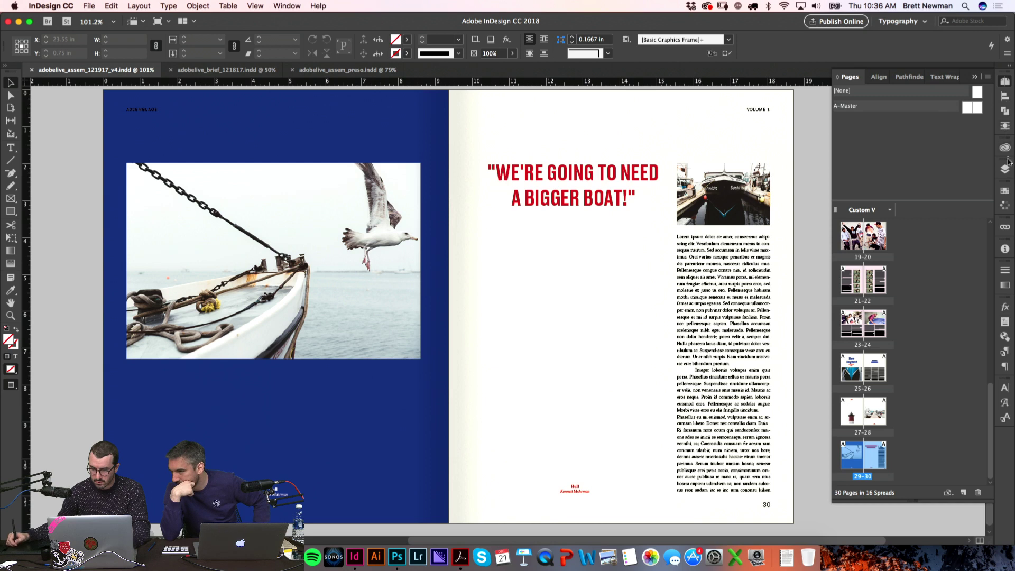
left_click(1004, 172)
left_click(873, 178)
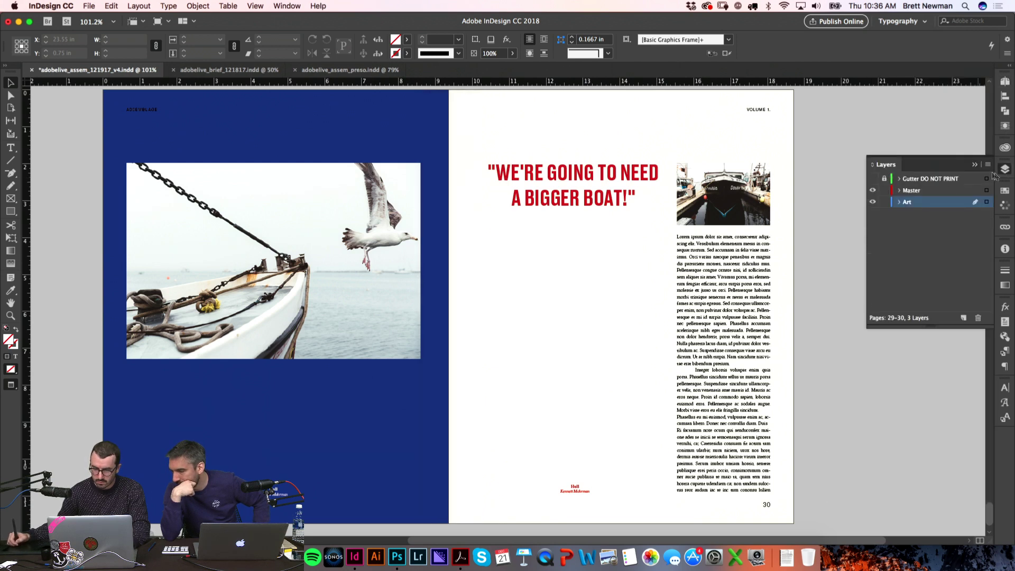
left_click(975, 165)
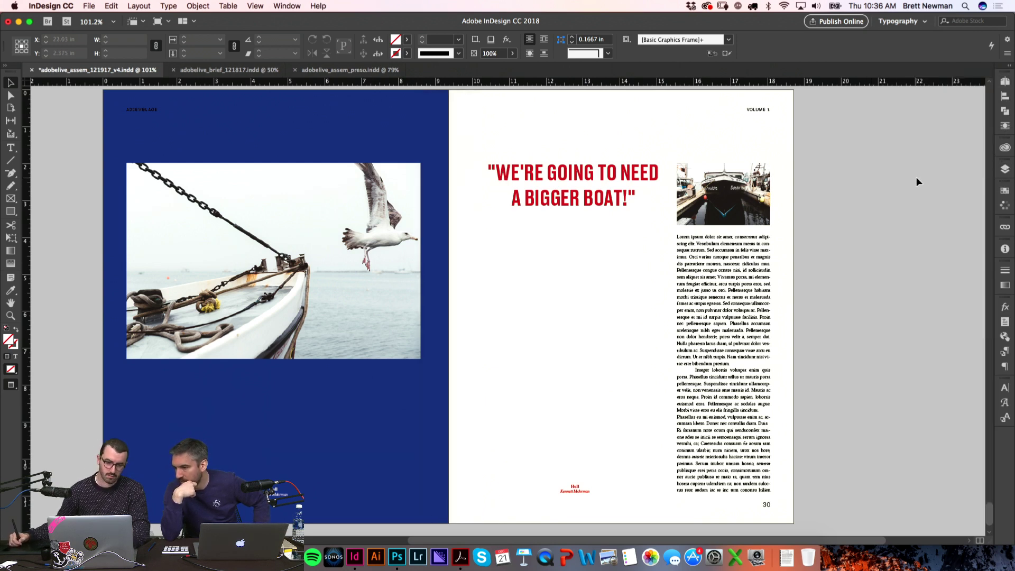
key("super+s")
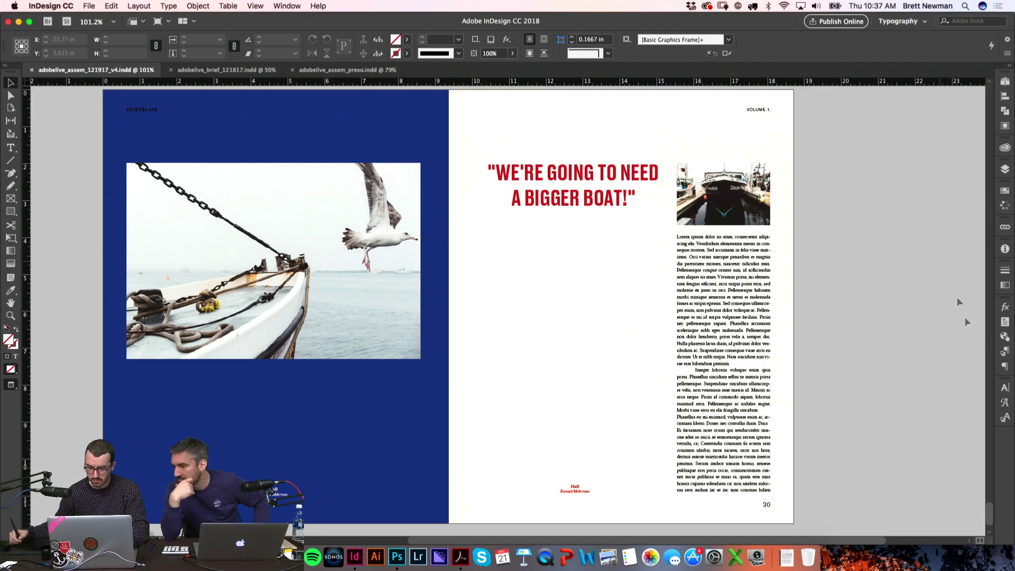
Step: Delete page 2, the yellow Assemblage cover, including its objects
left_click_drag(989, 512, 988, 138)
left_click(783, 137)
left_click(1005, 81)
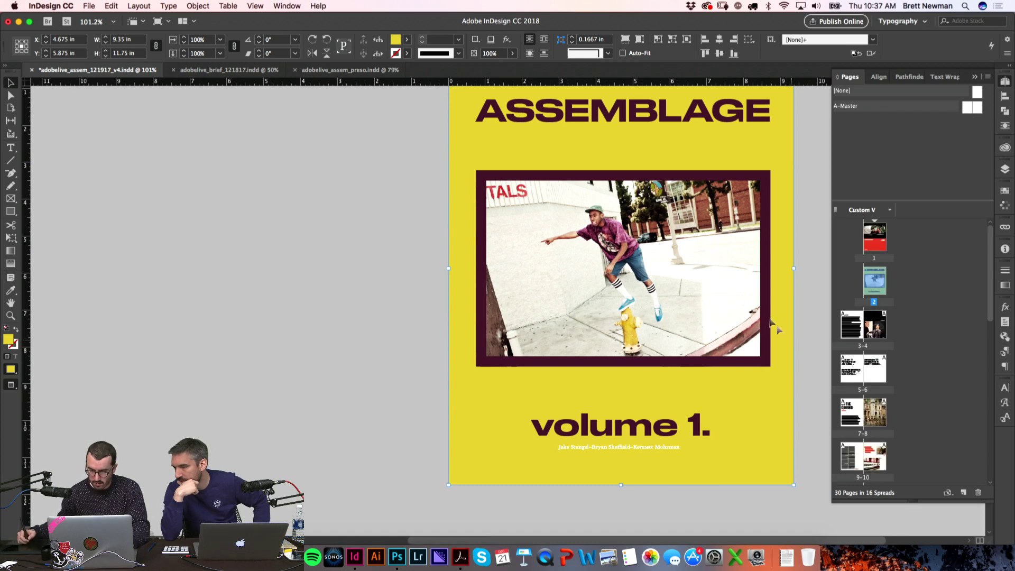
left_click(979, 493)
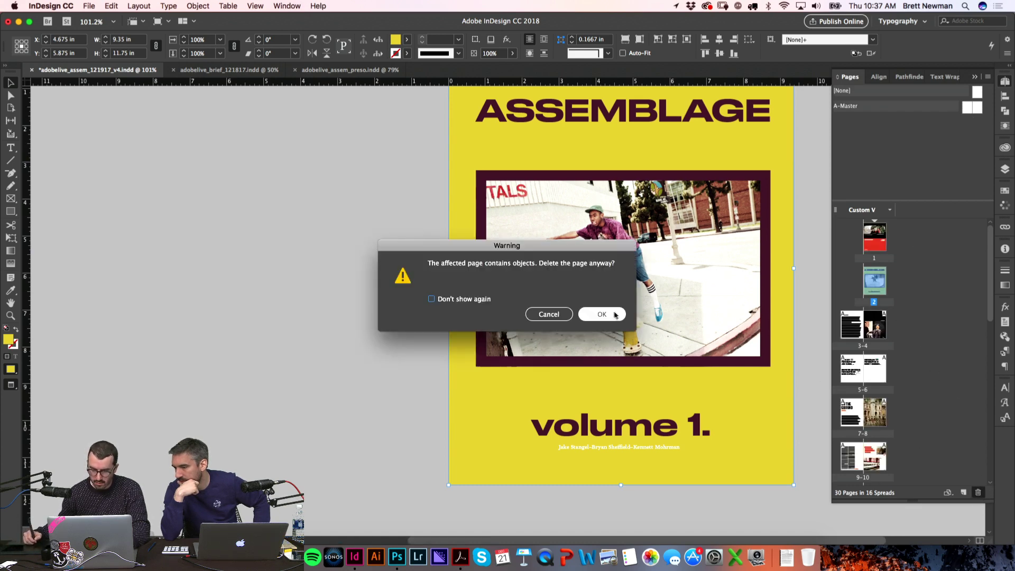
left_click(599, 313)
Step: Zoom in so the red-and-black ASSEMBLAGE cover page fills the window
scroll(655, 178, "up", 10)
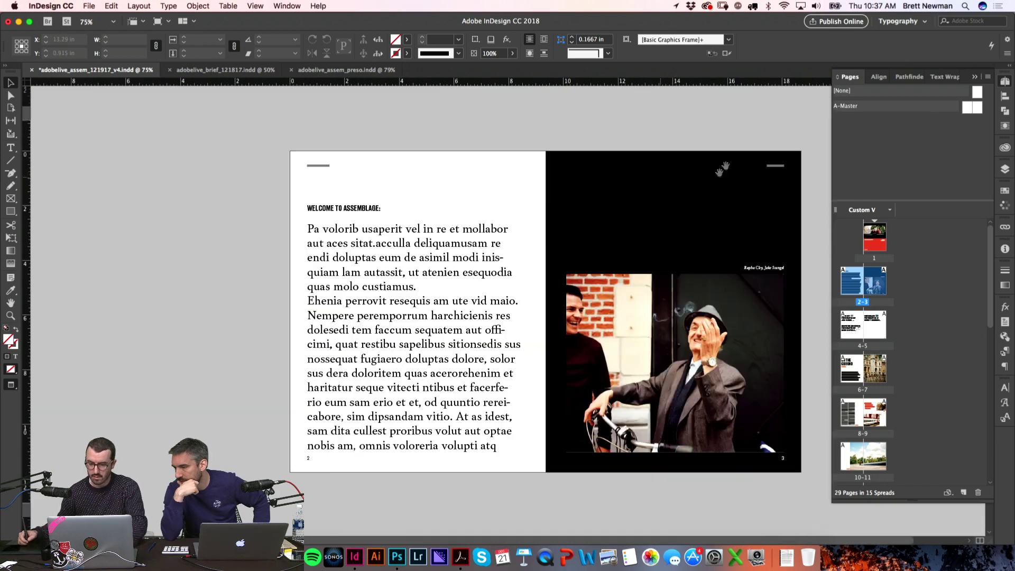
key("z")
left_click(767, 428, "alt")
left_click_drag(764, 455, 459, 176)
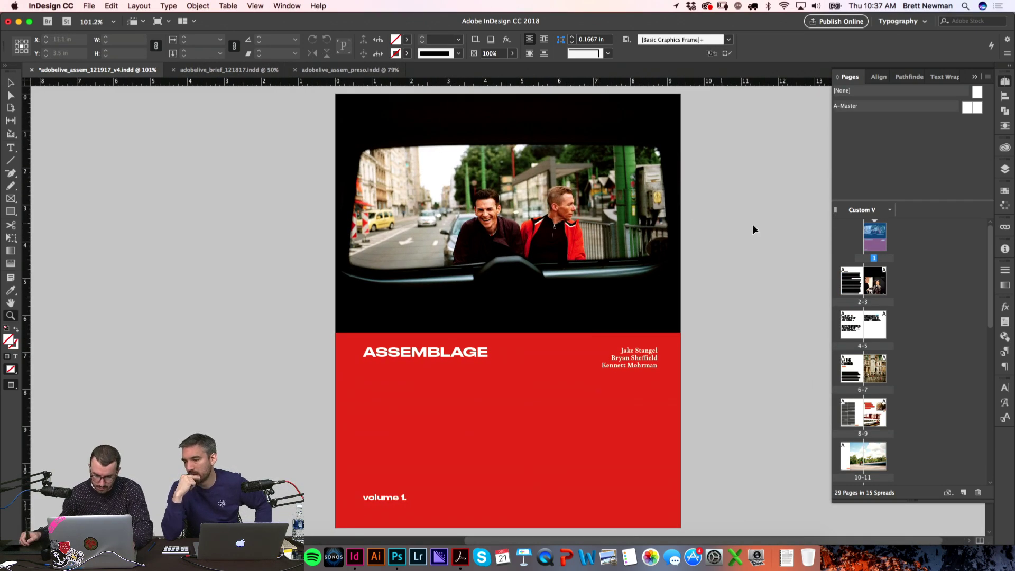
Step: Give the ASSEMBLAGE title frame a Fly in from Left animation
key("w")
key("v")
left_click(462, 355)
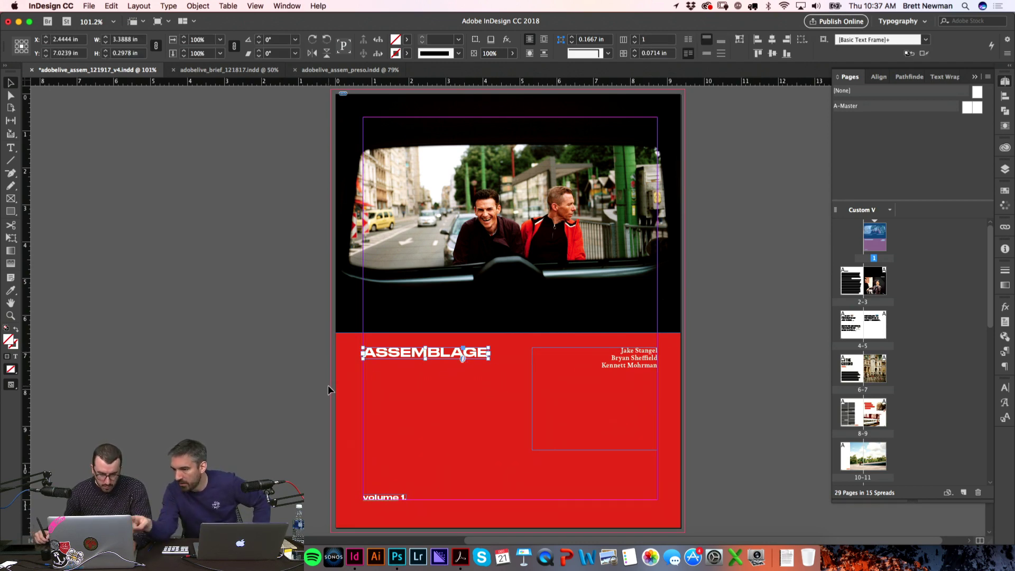
left_click(287, 5)
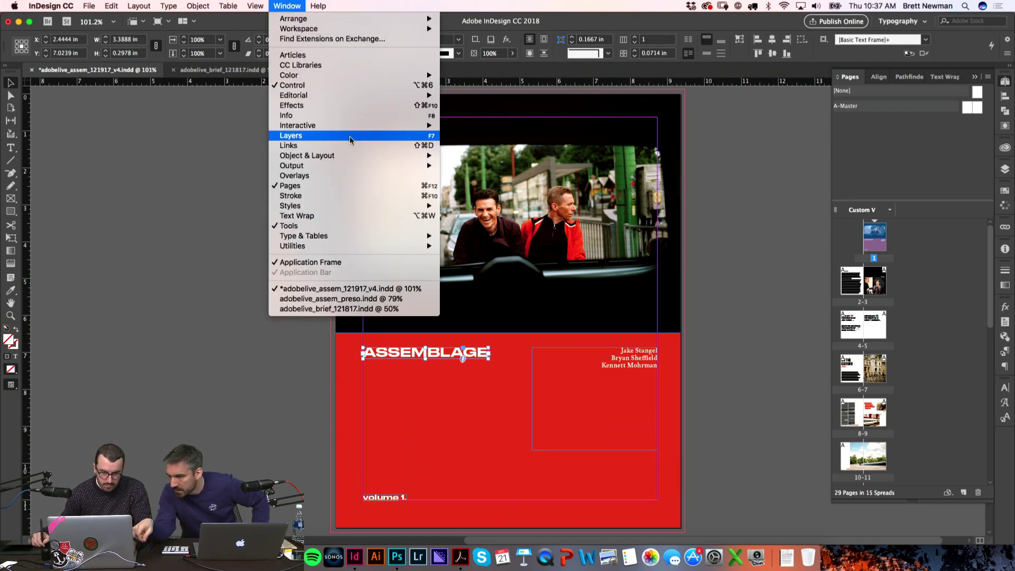
key("Escape")
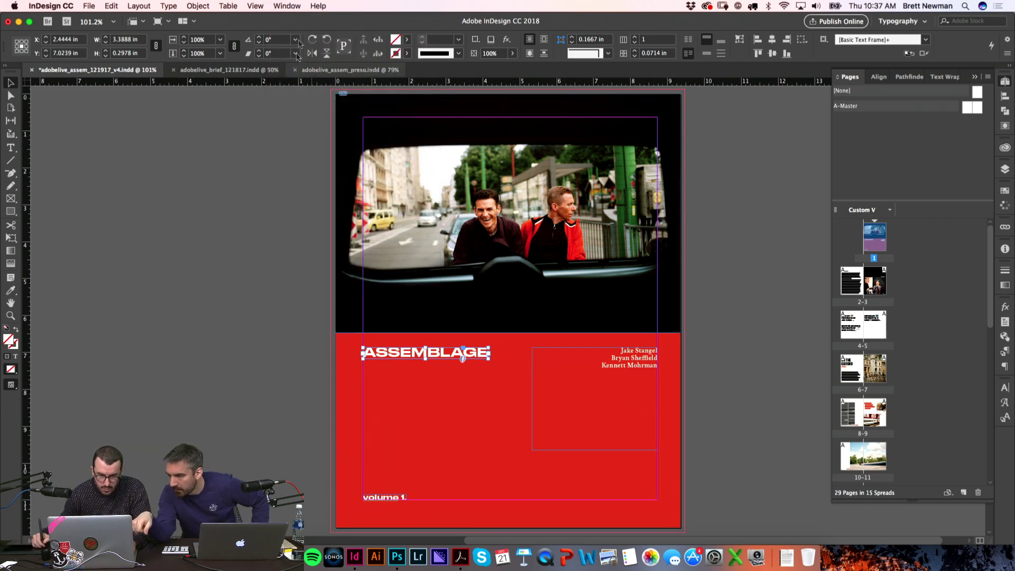
left_click(284, 5)
mouse_move(328, 126)
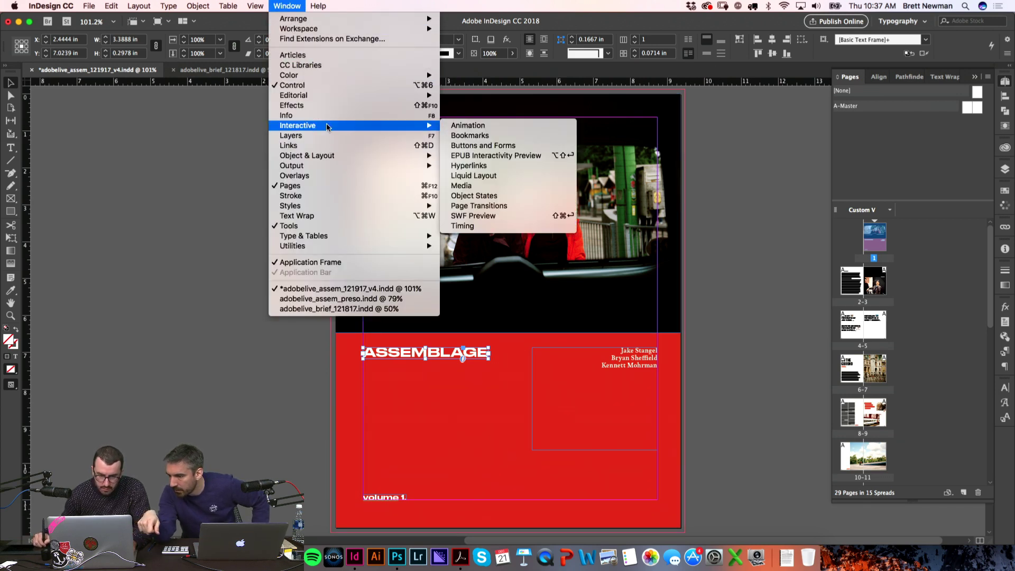
left_click(505, 133)
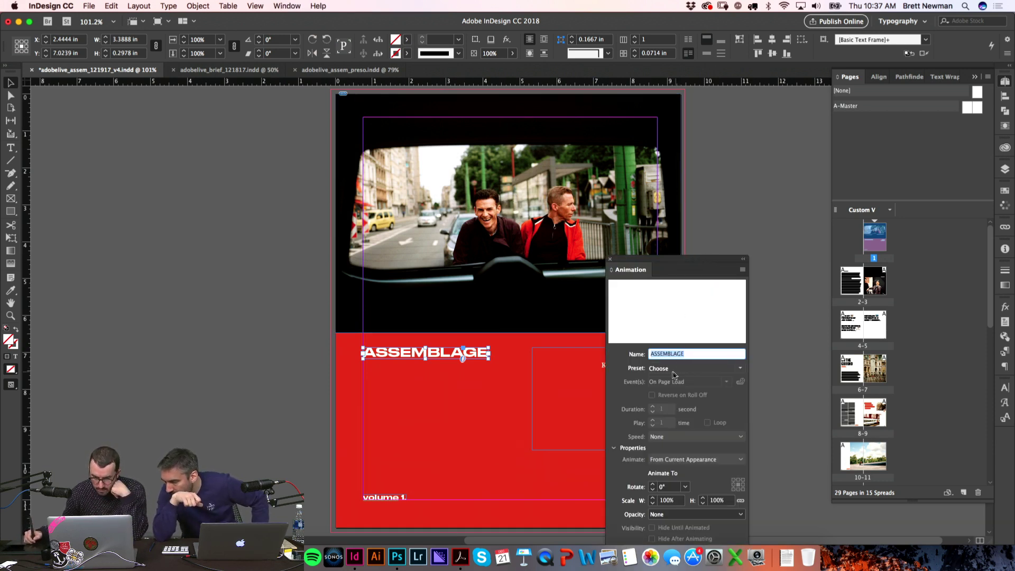
left_click(742, 370)
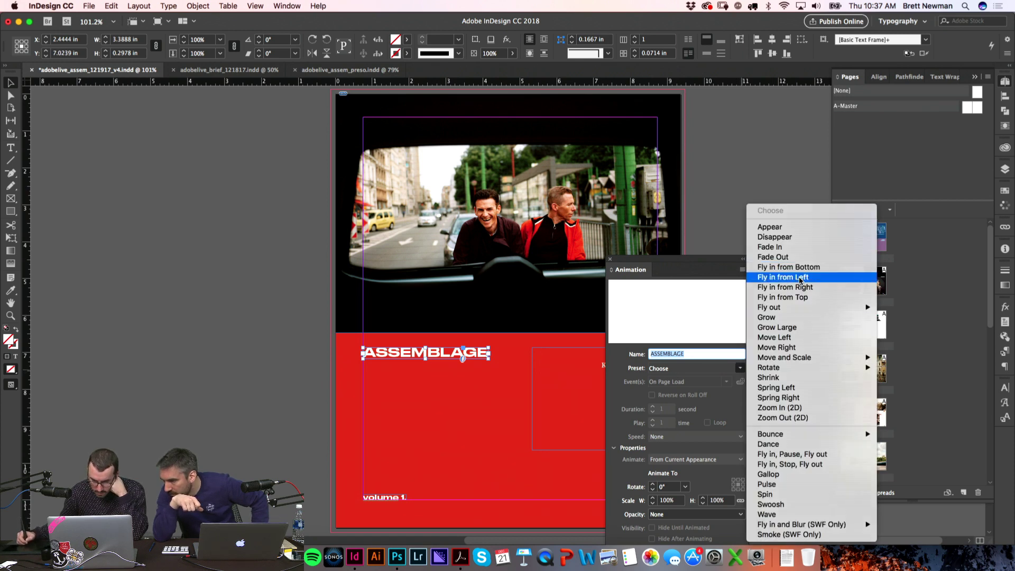
left_click(801, 277)
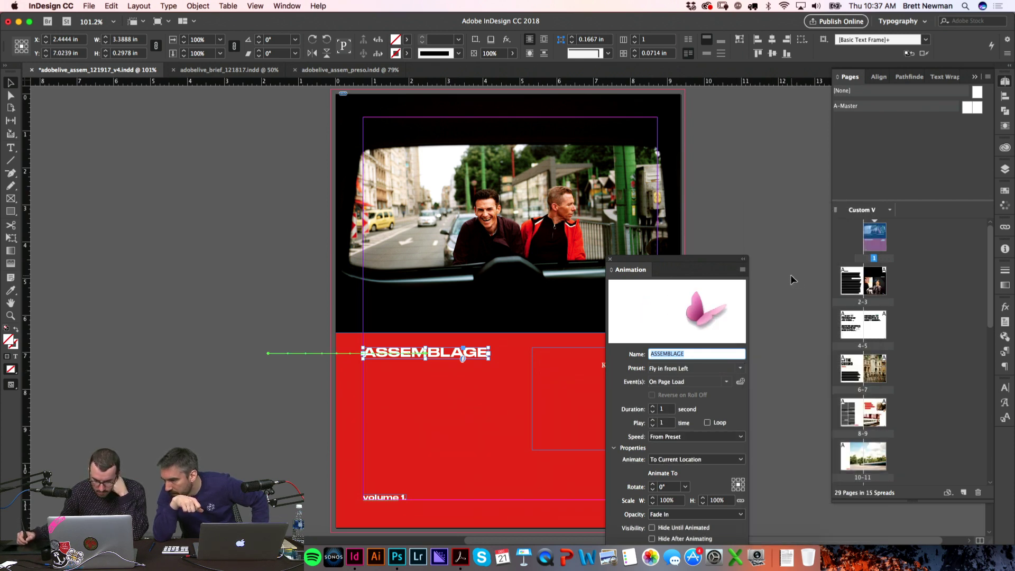
left_click_drag(662, 263, 697, 163)
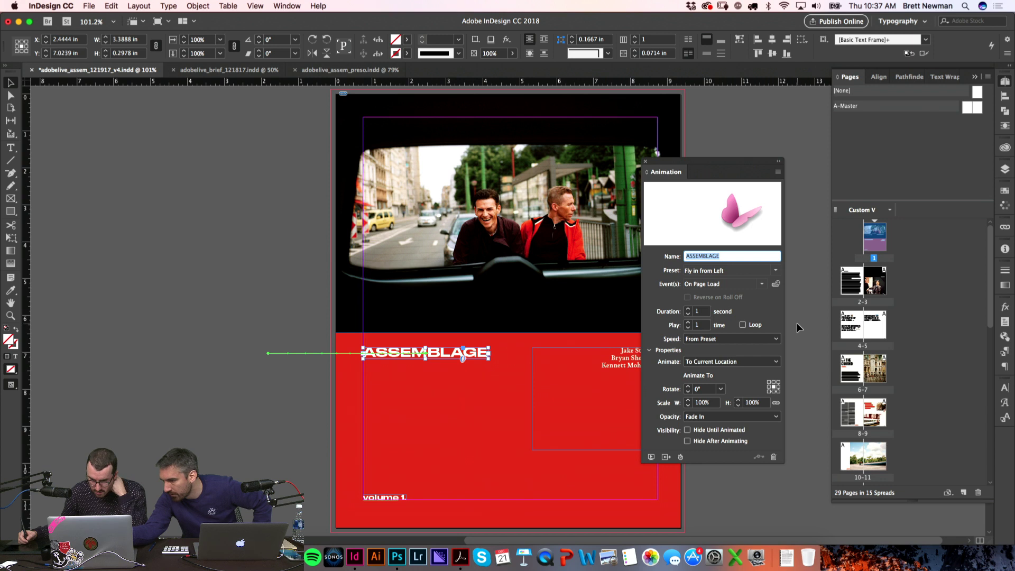
Step: Give the author-names frame a Fly in from Right animation and close the Animation panel
left_click(596, 385)
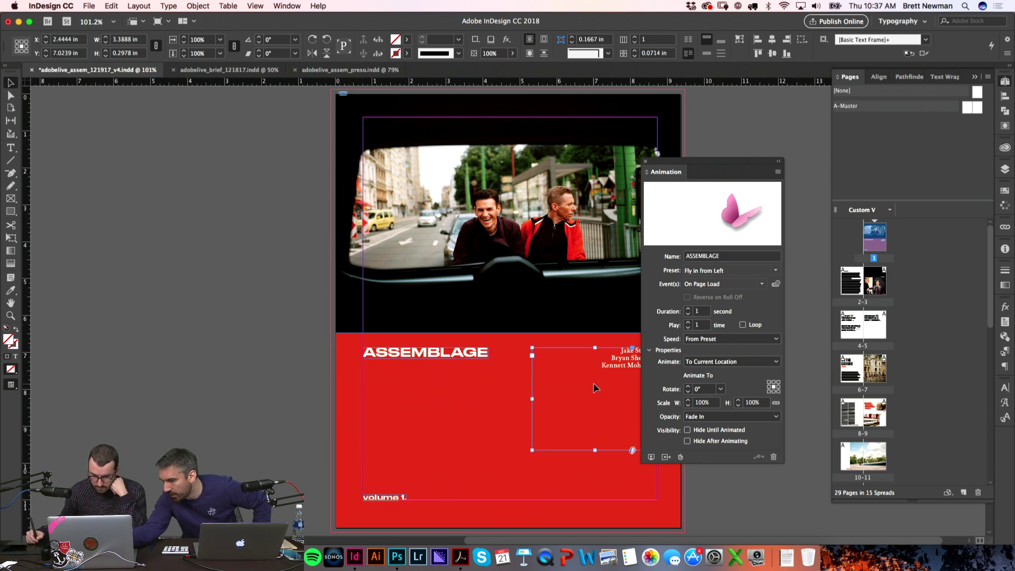
left_click(723, 257)
left_click(776, 270)
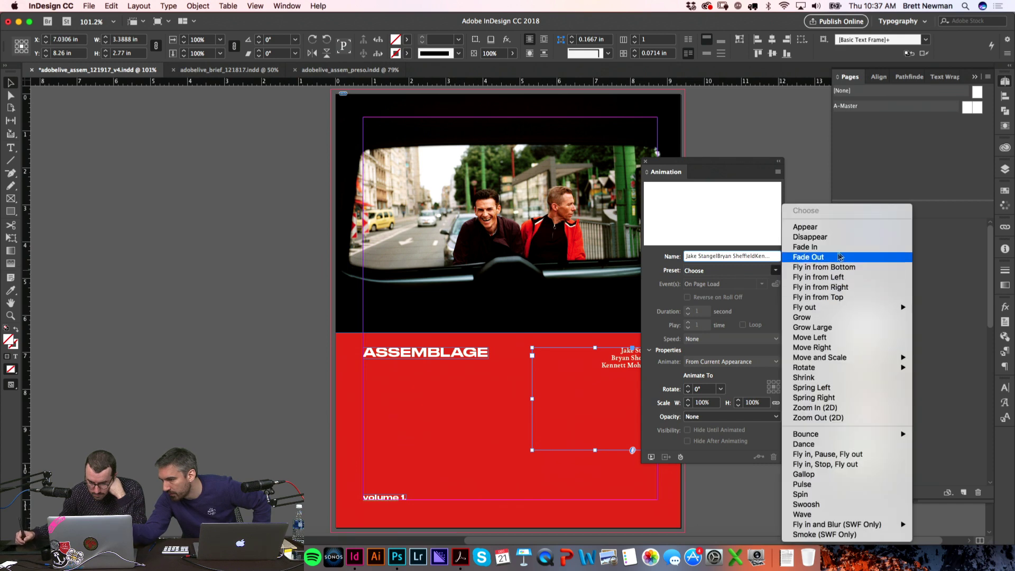
left_click(841, 289)
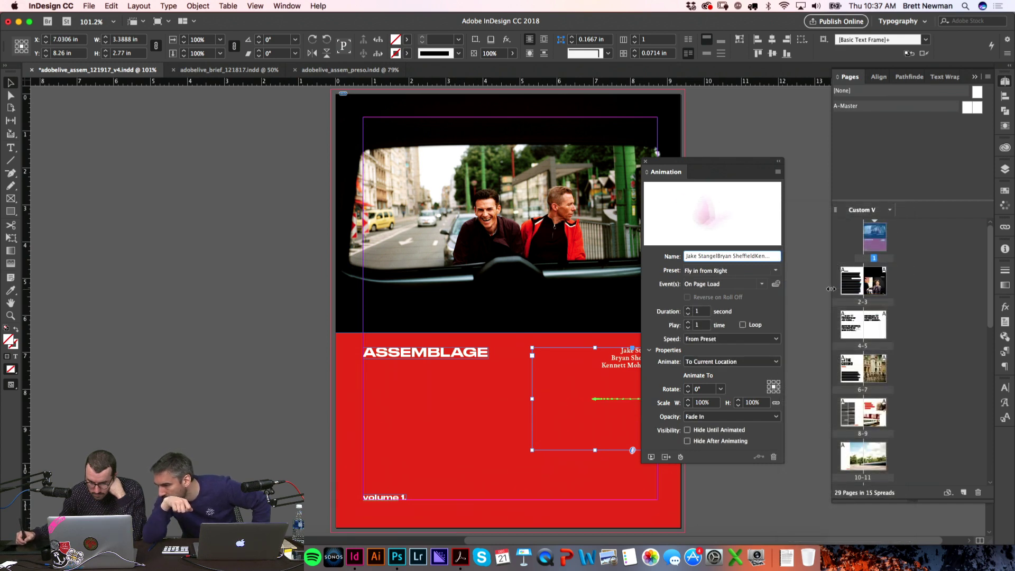
left_click_drag(684, 165, 733, 99)
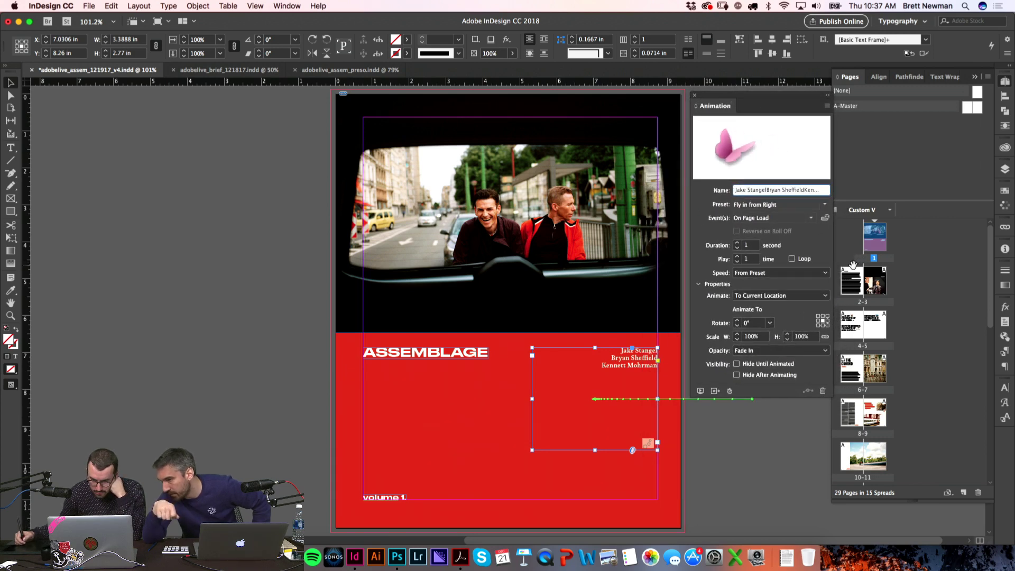
left_click(695, 95)
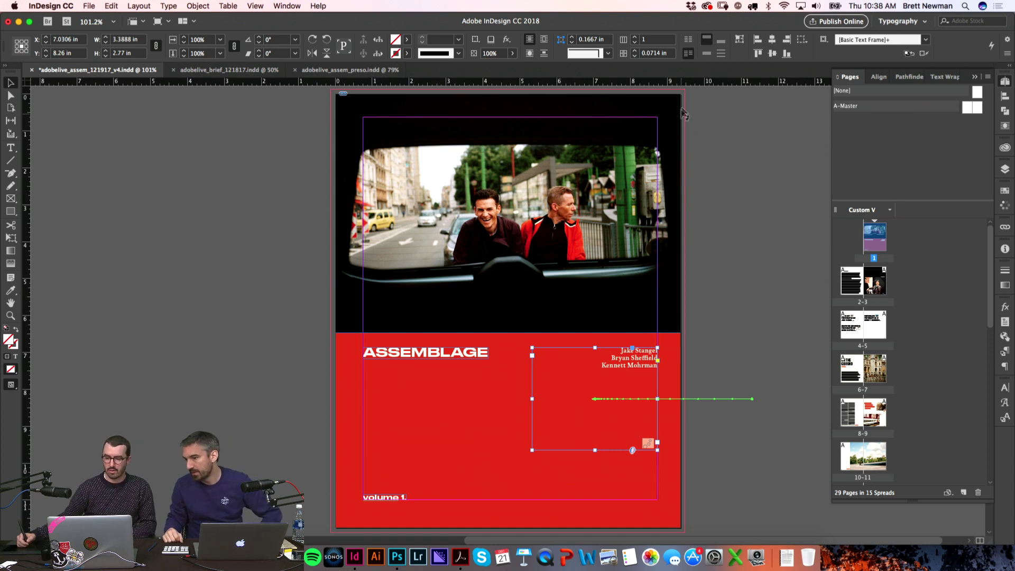
Step: Publish online with the title 'Assemblage_122117', exported as spreads
left_click(817, 23)
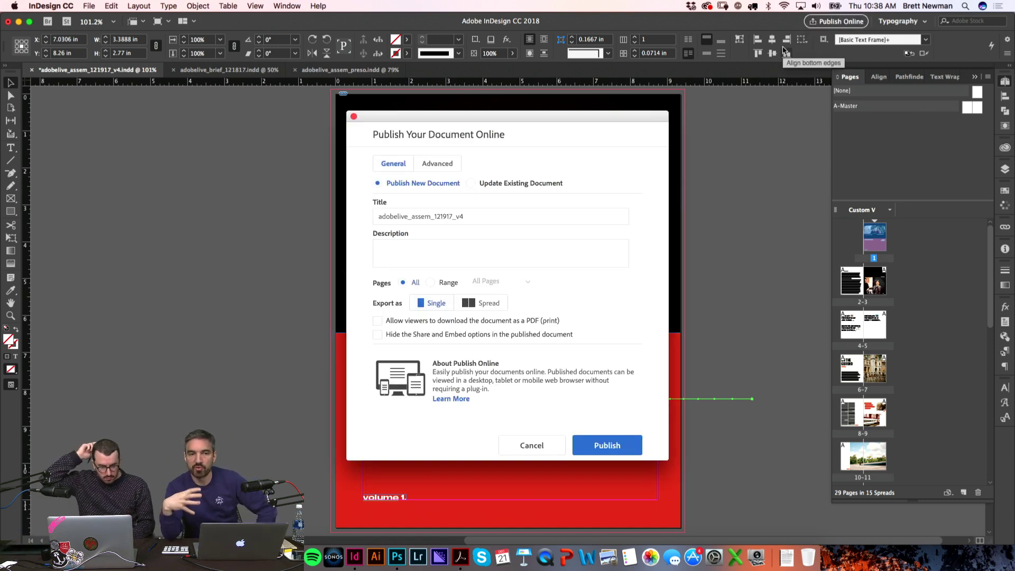
left_click(478, 218)
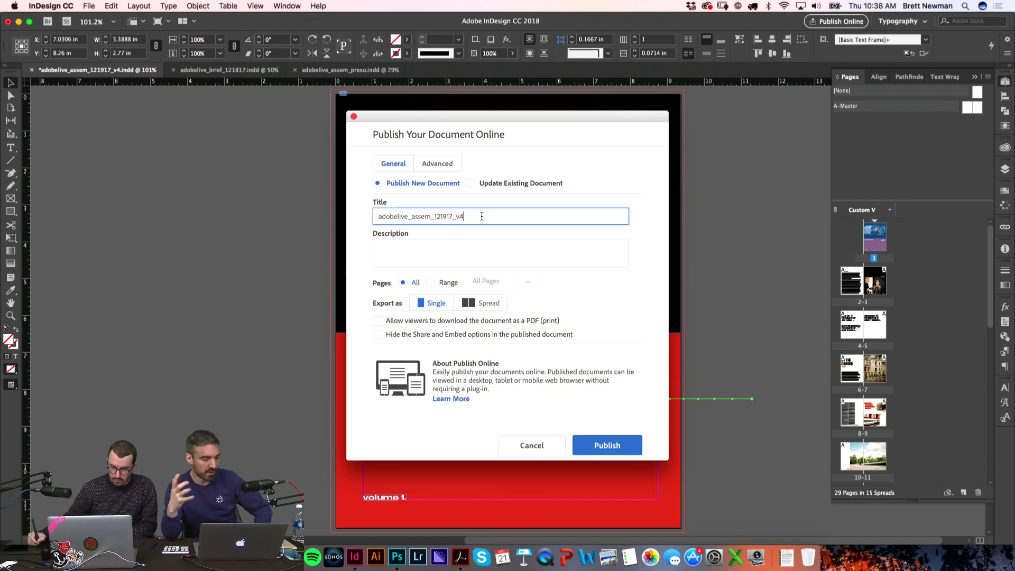
double_click(478, 218)
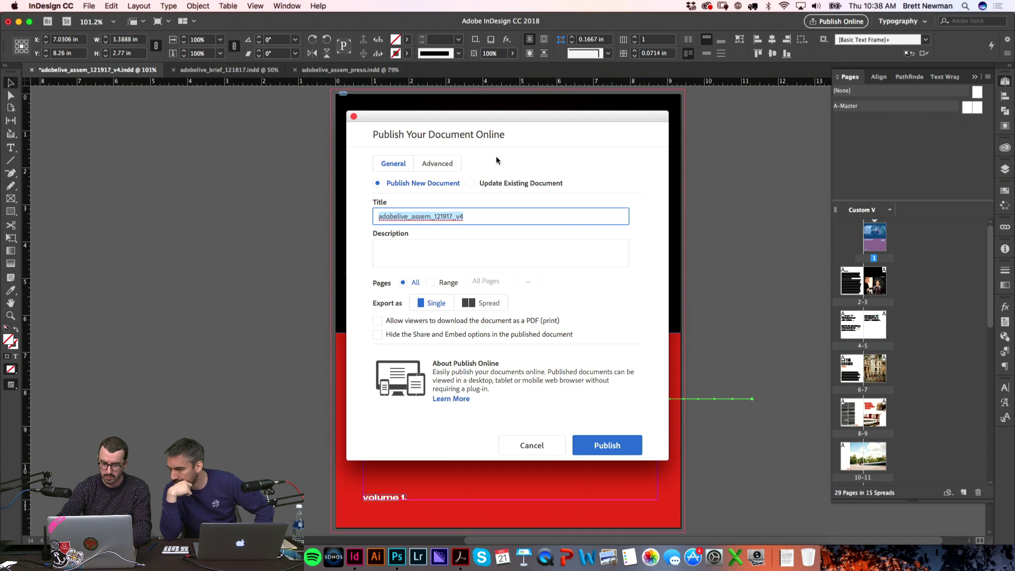
type("Assemblage")
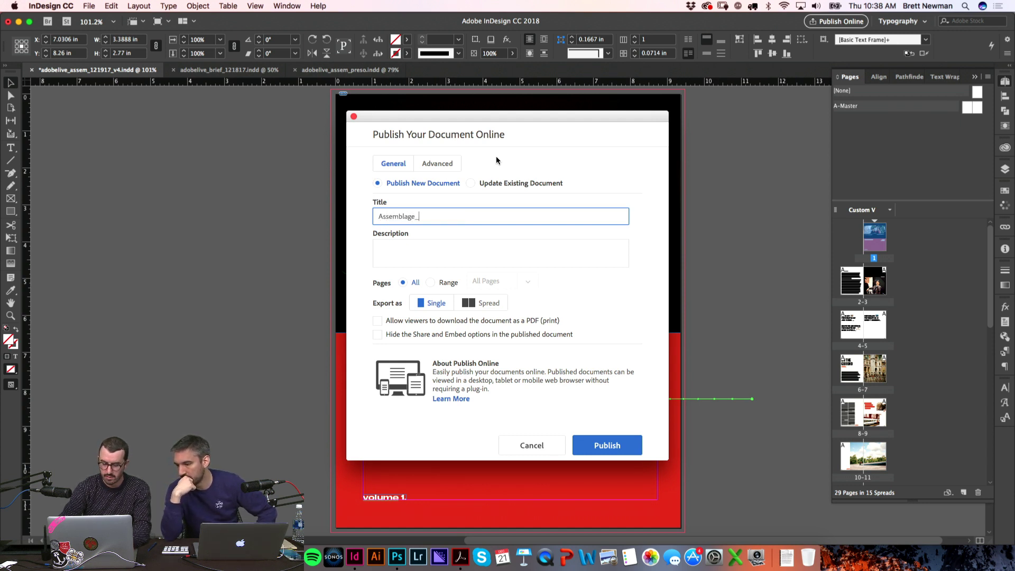
type("_122117")
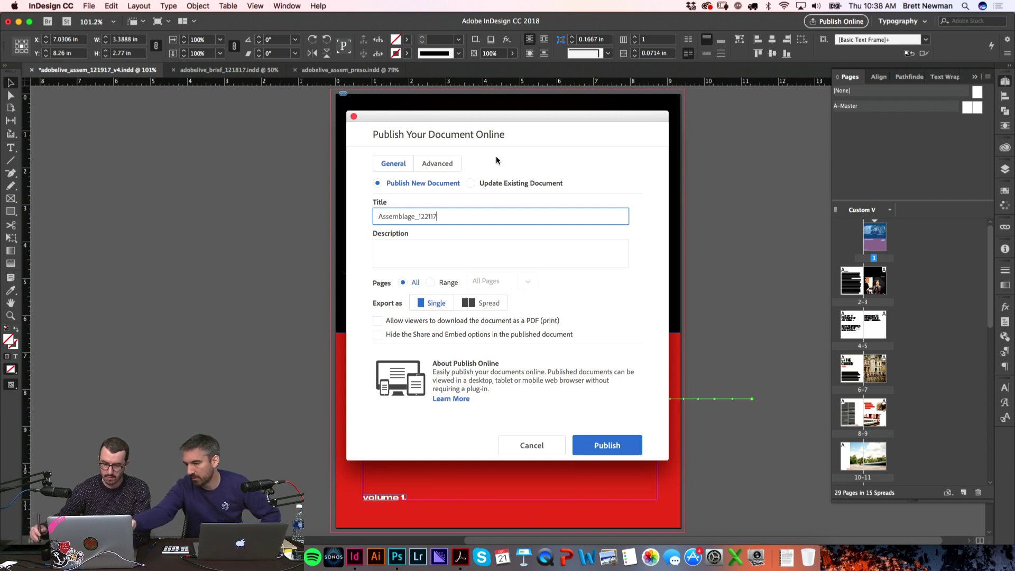
left_click(485, 304)
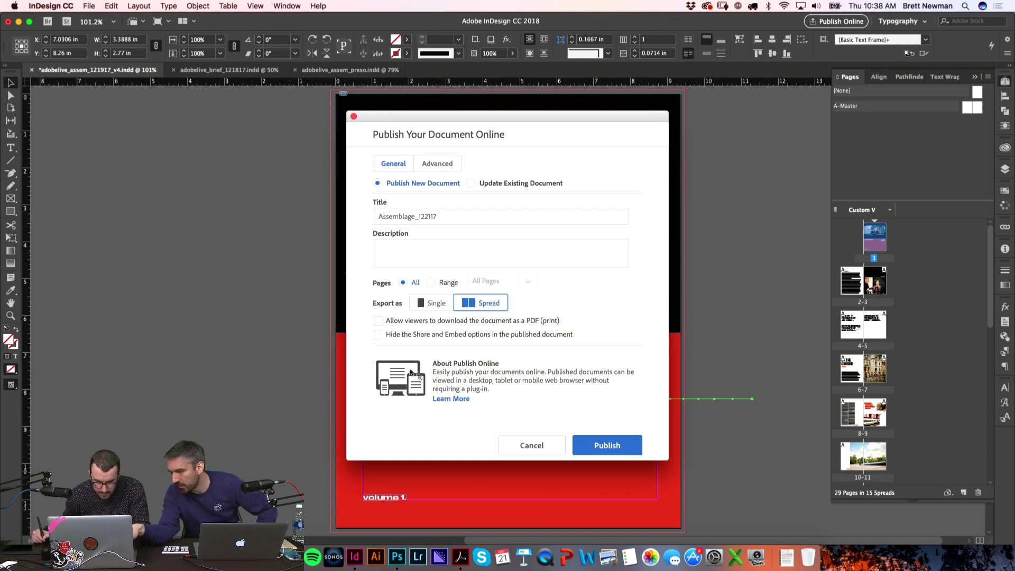
left_click(608, 446)
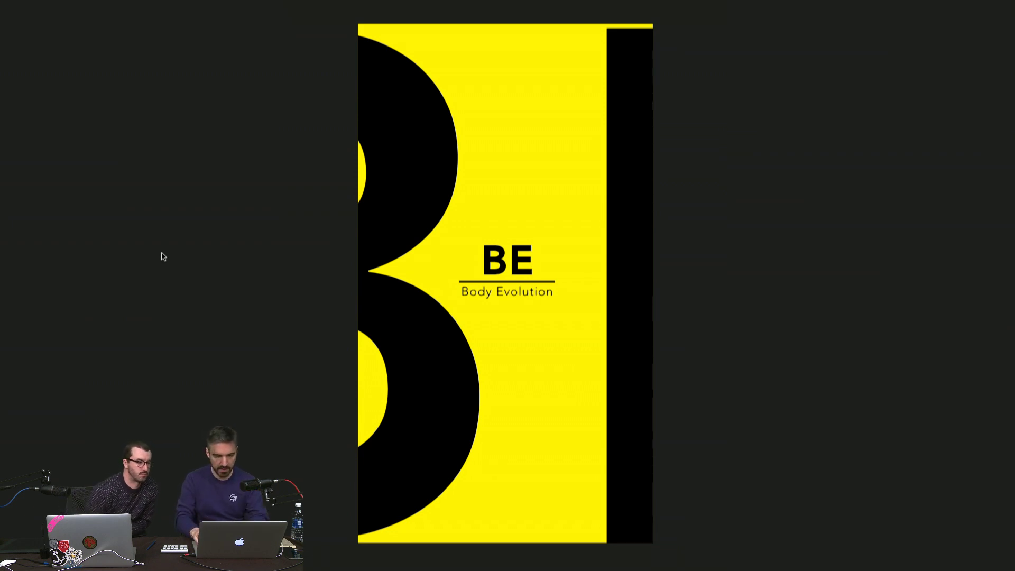
Step: Flip between the front and back of the BE Body Evolution and IMMGD cards
key("Right")
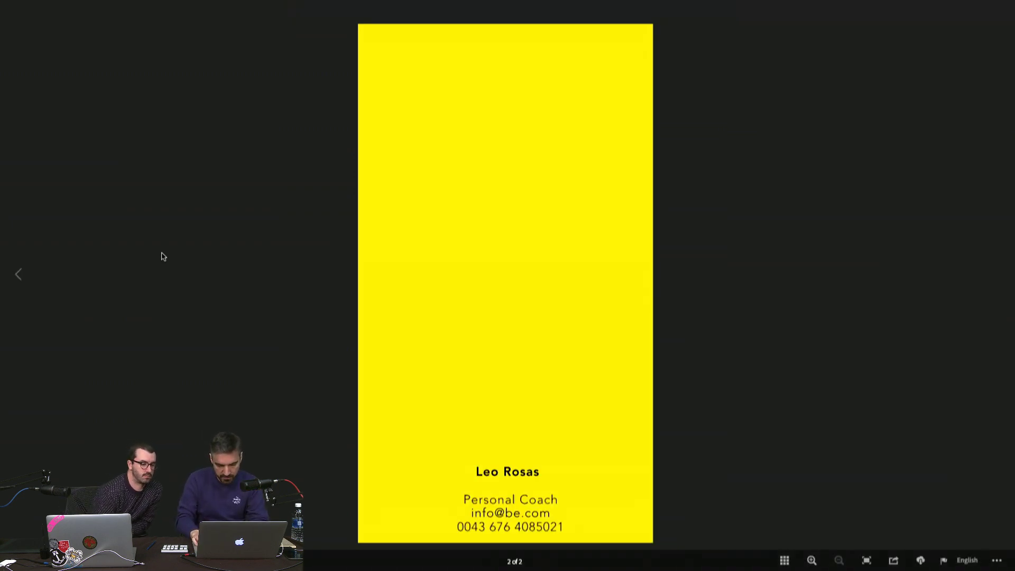
key("Left")
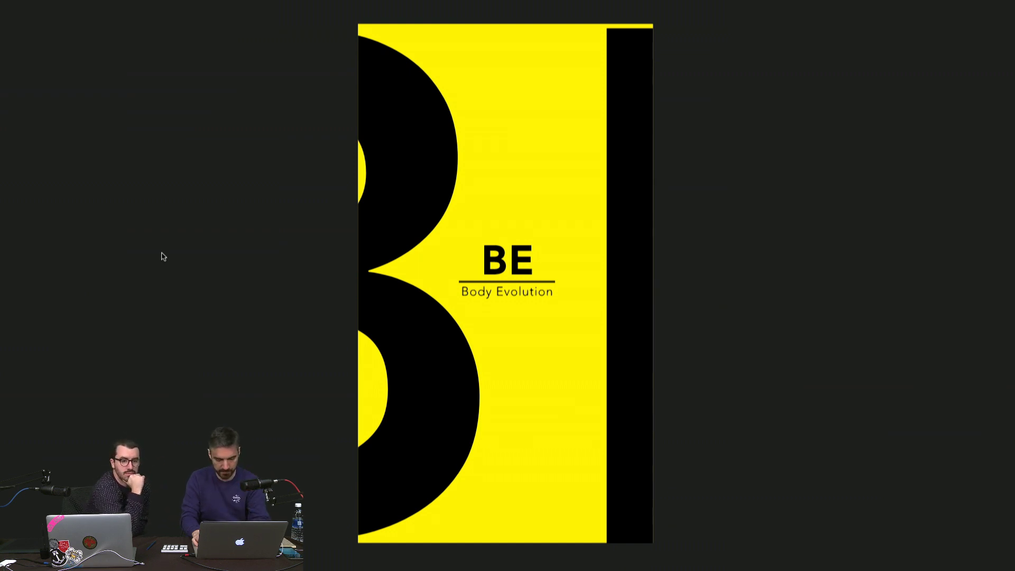
key("Right")
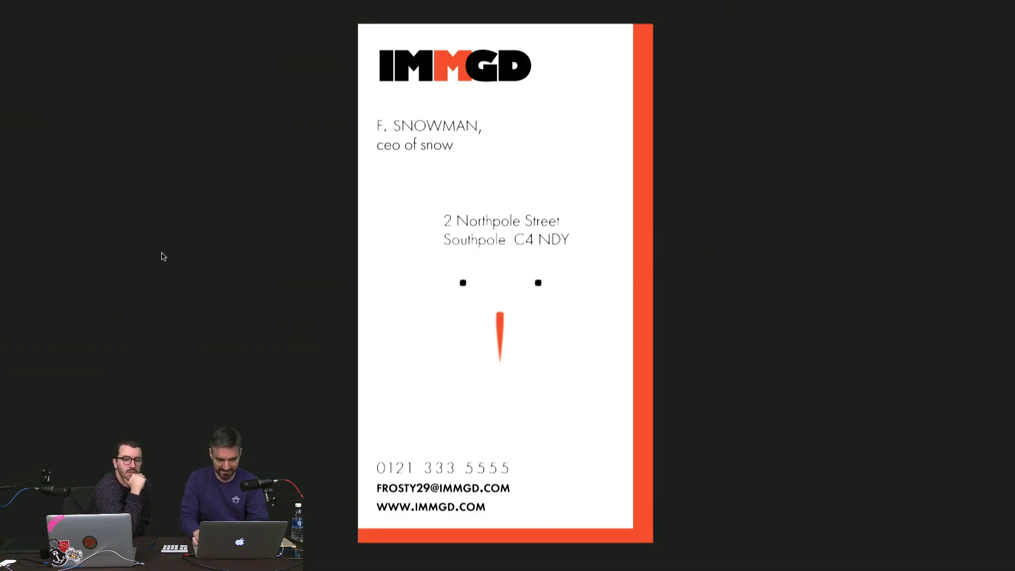
key("Right")
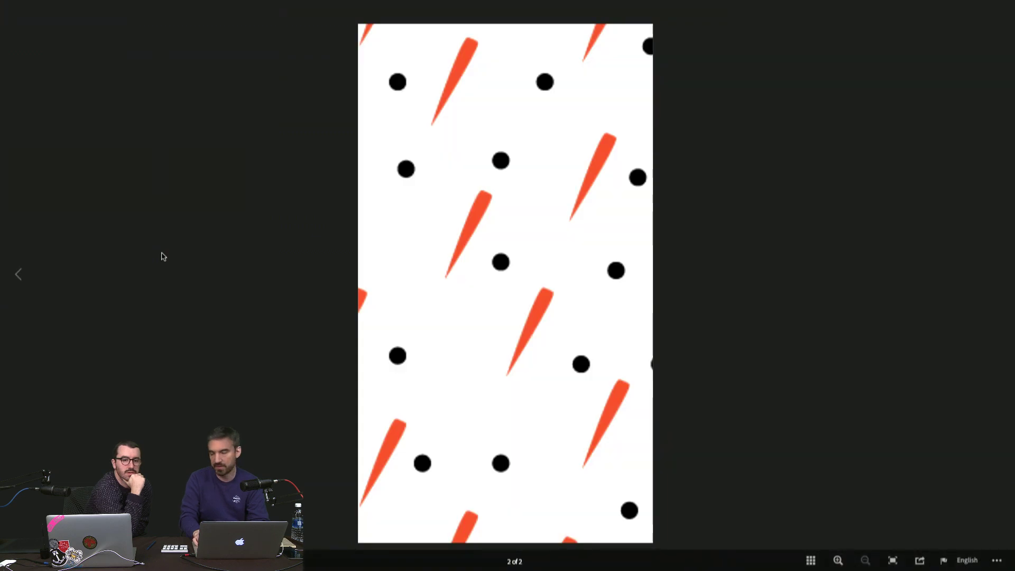
key("Left")
key("Right")
key("Left")
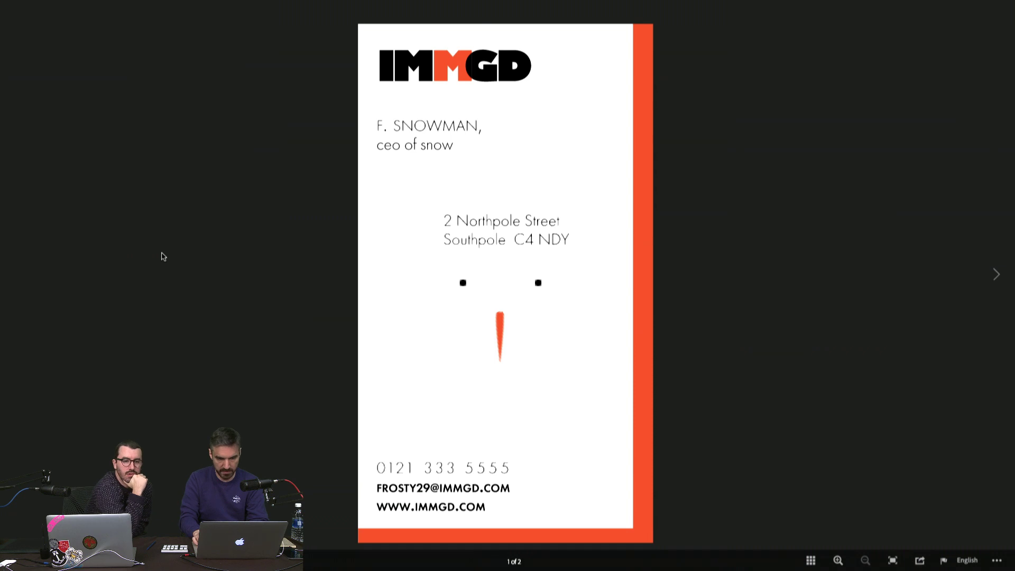
Step: View the Art Director card's front and blue back, then the red droplet-logo card
key("Left")
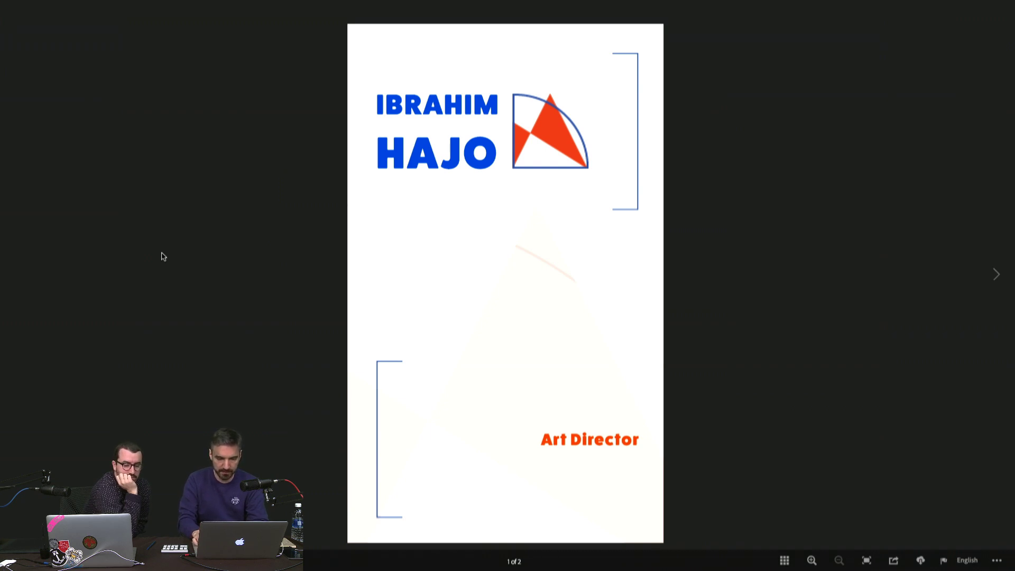
key("Right")
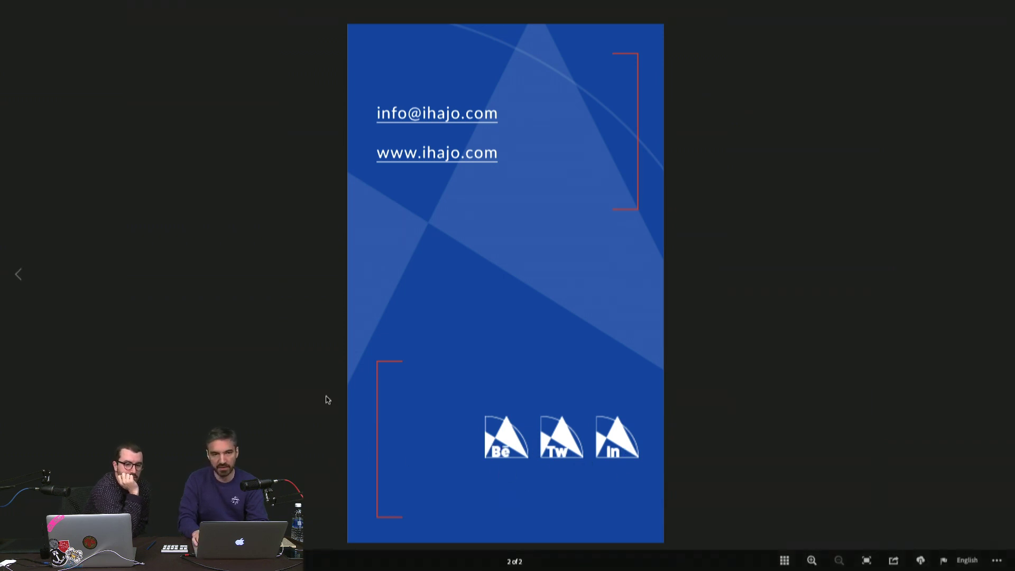
key("Left")
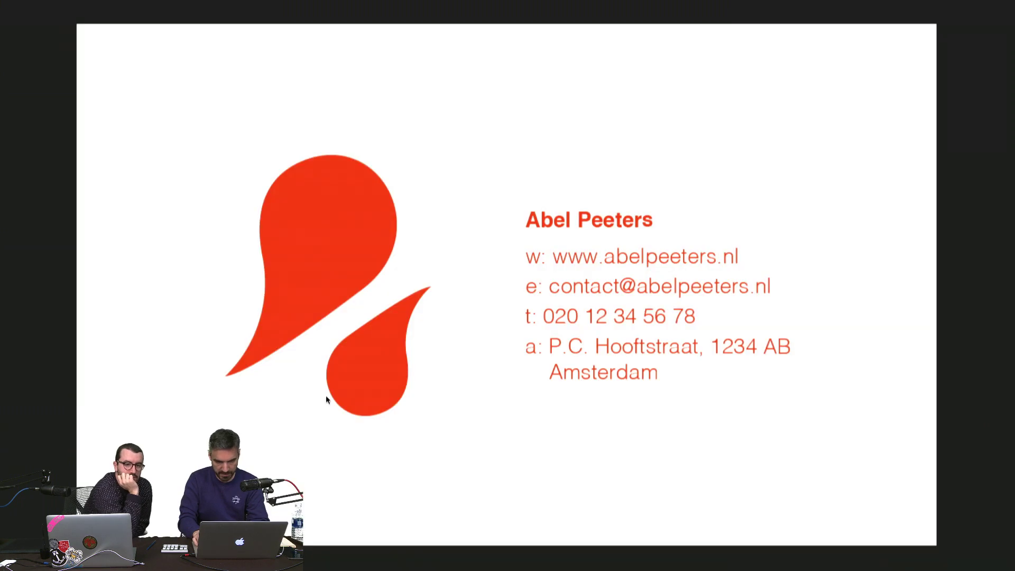